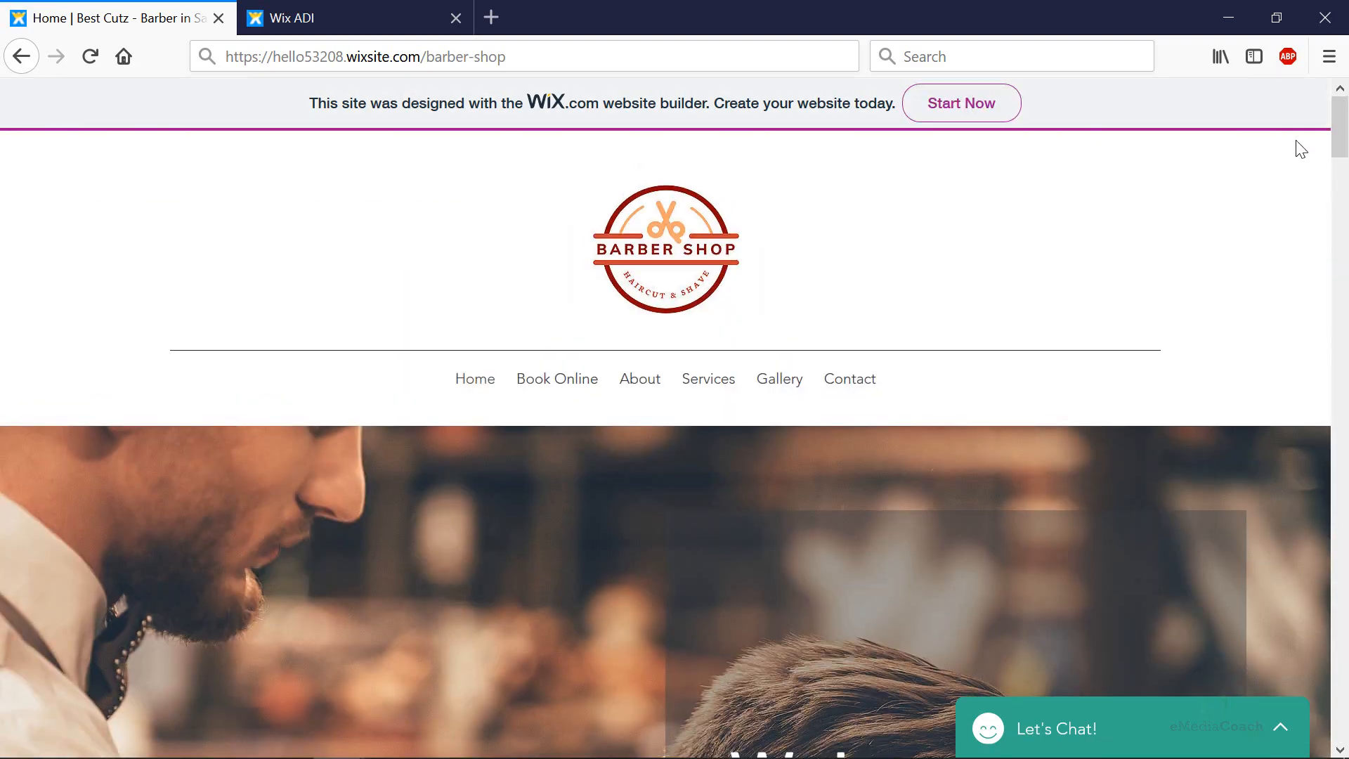
Step: Switch to the Wix ADI mobile preview, open its Contact page from the site menu, and look through to the map
click(366, 34)
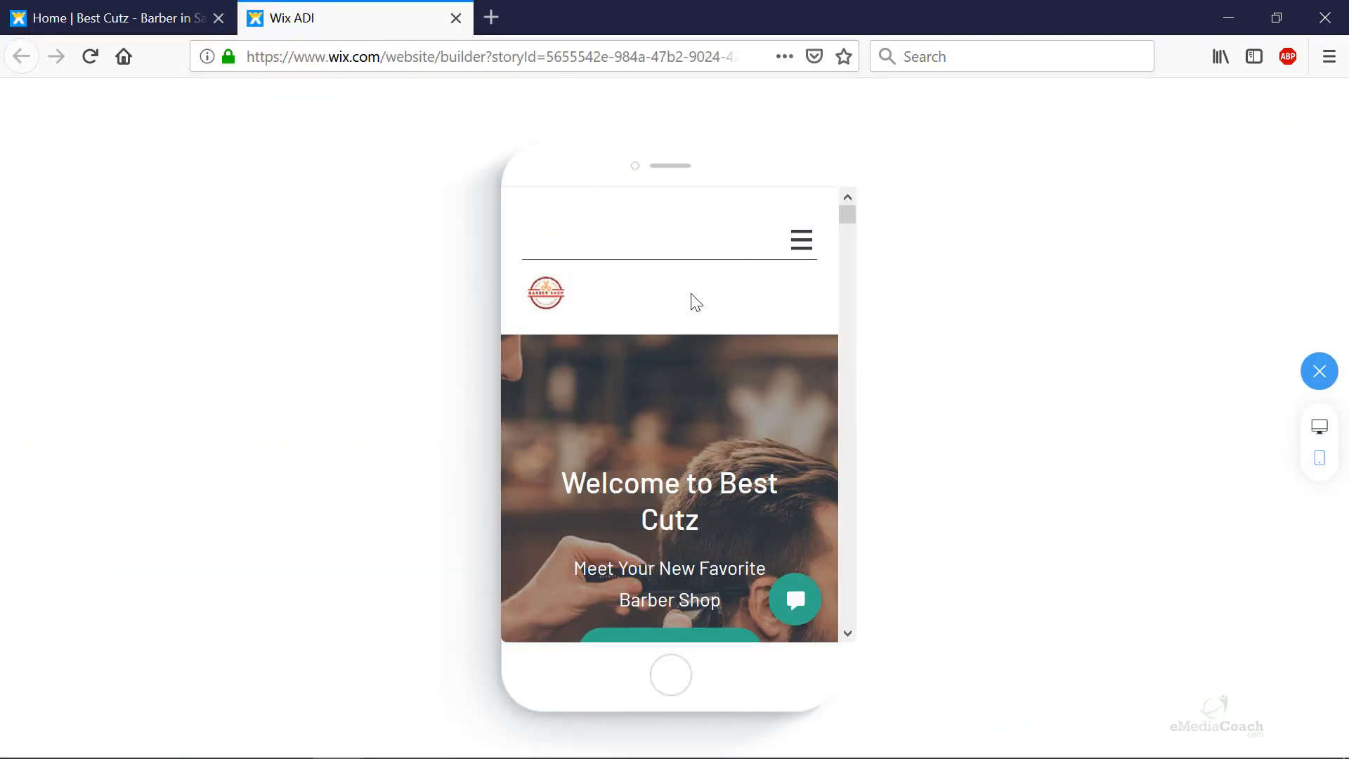
drag(847, 218, 838, 184)
click(805, 245)
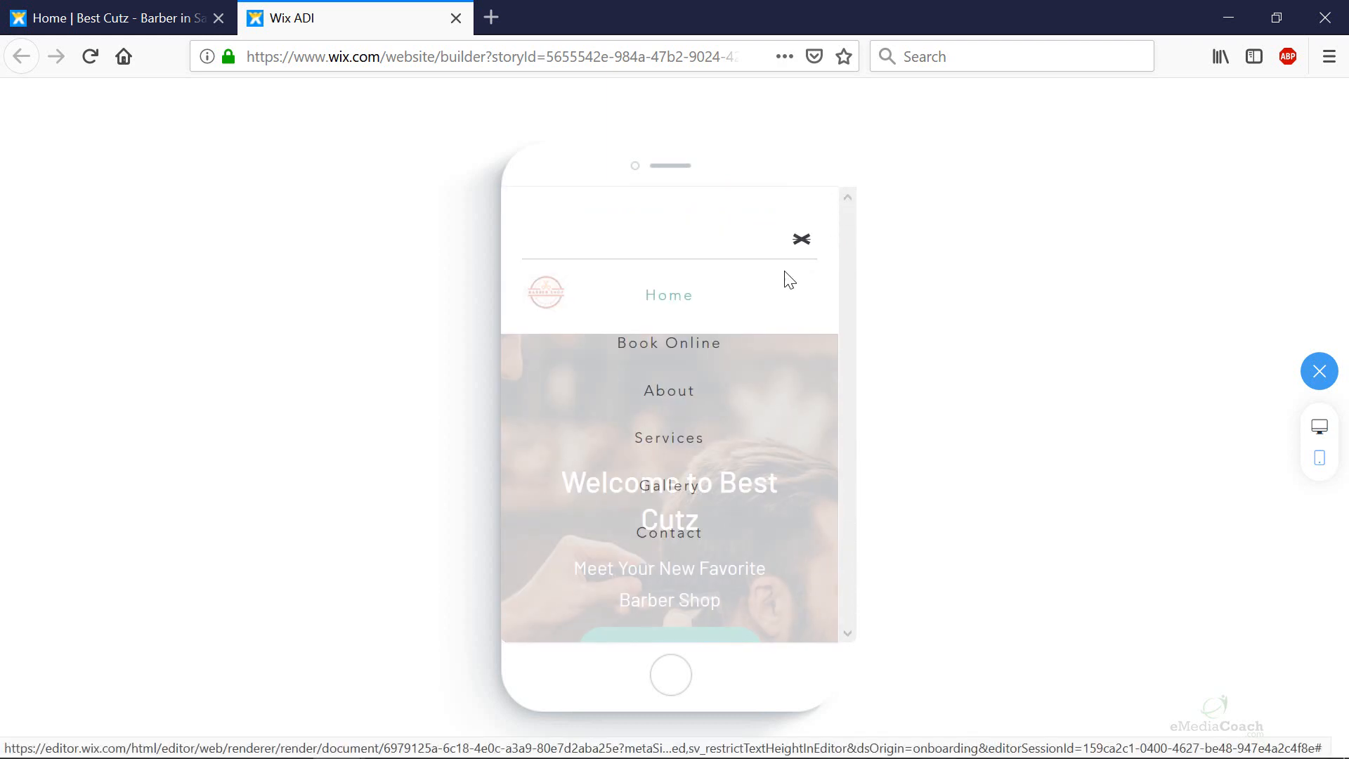
click(672, 532)
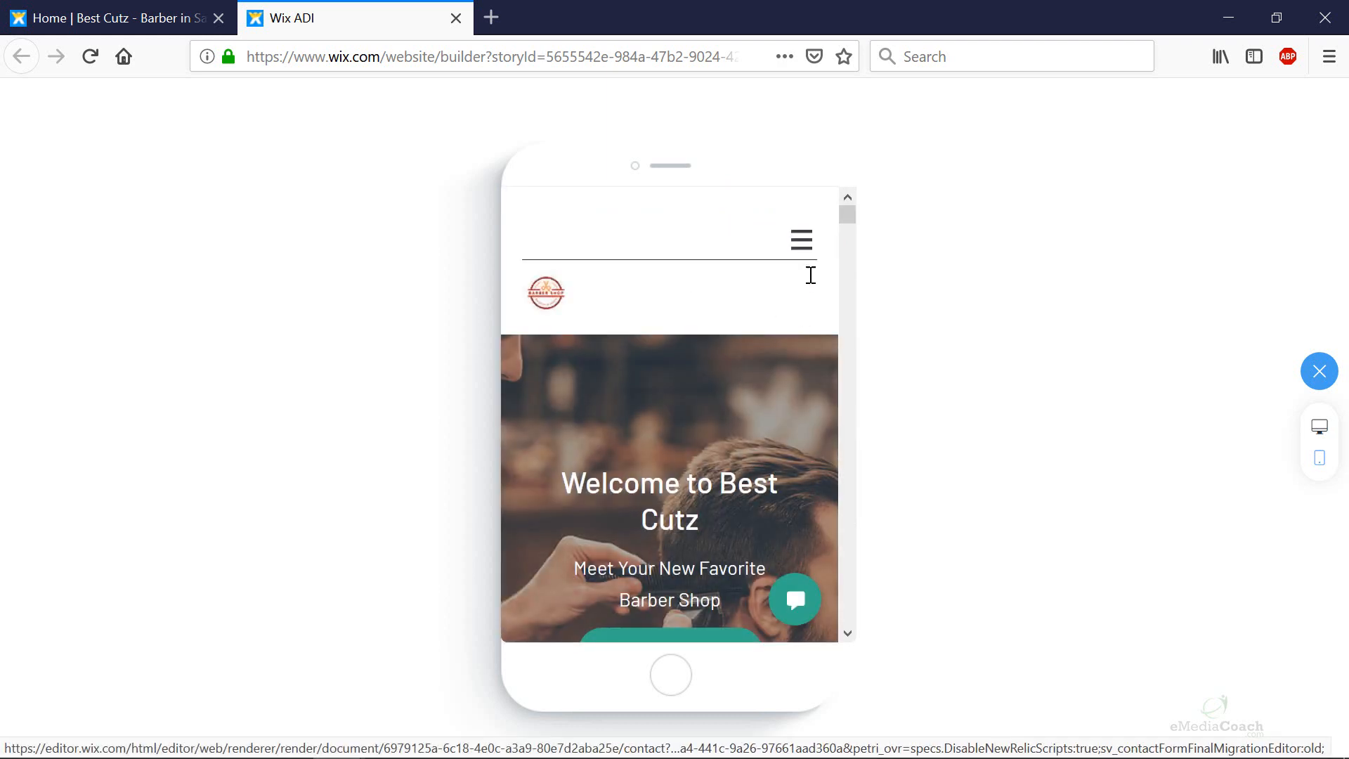
drag(850, 216, 836, 484)
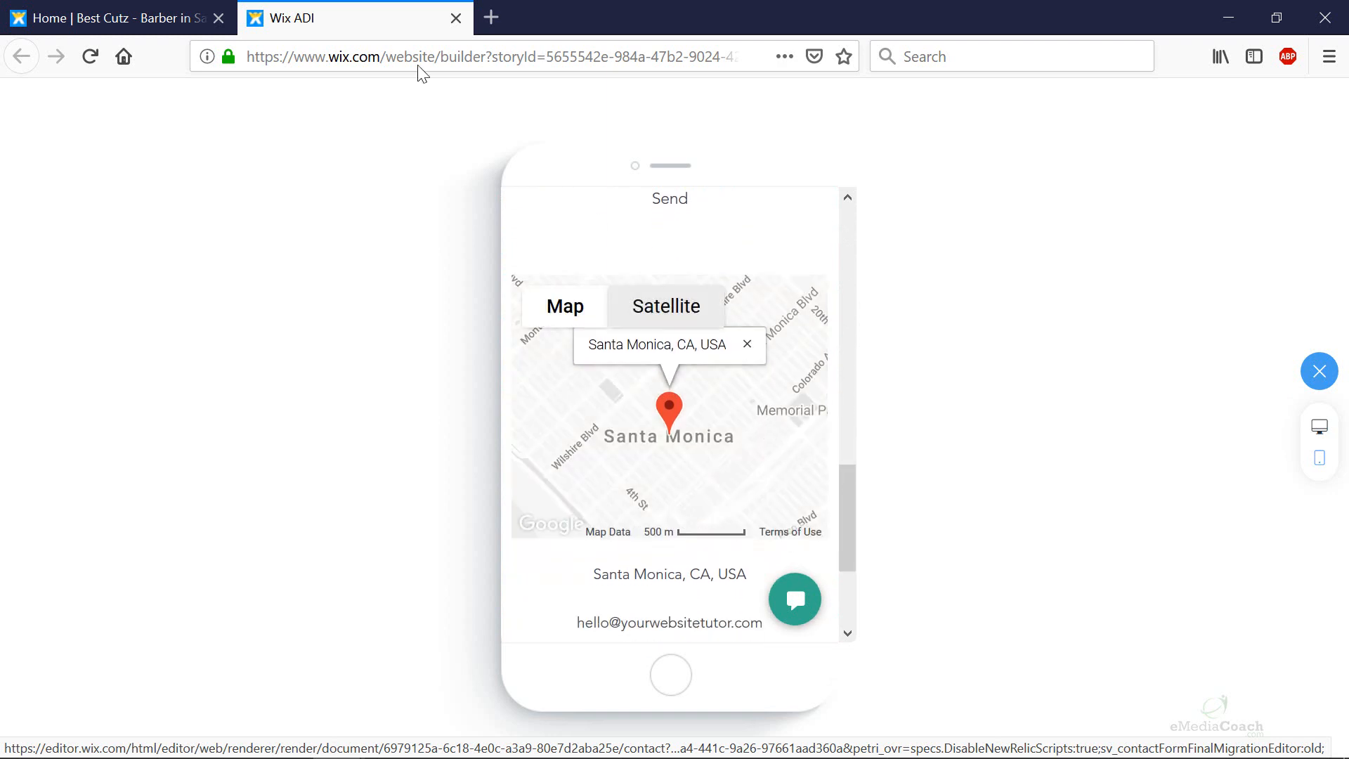
Step: Review the published barber shop home page, including its services, prices, photo gallery, opening hours and contact form
click(87, 22)
scroll(552, 413, down, 3)
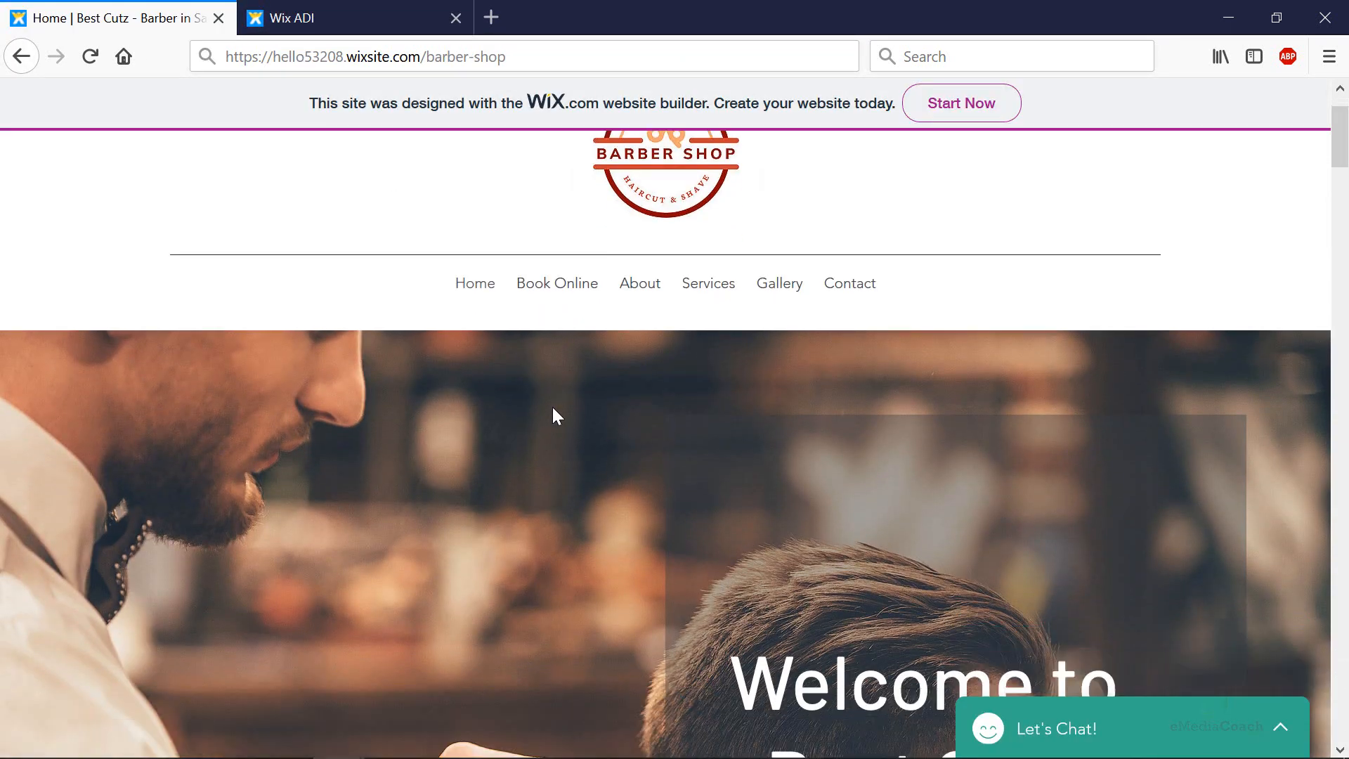
drag(1338, 163, 1334, 204)
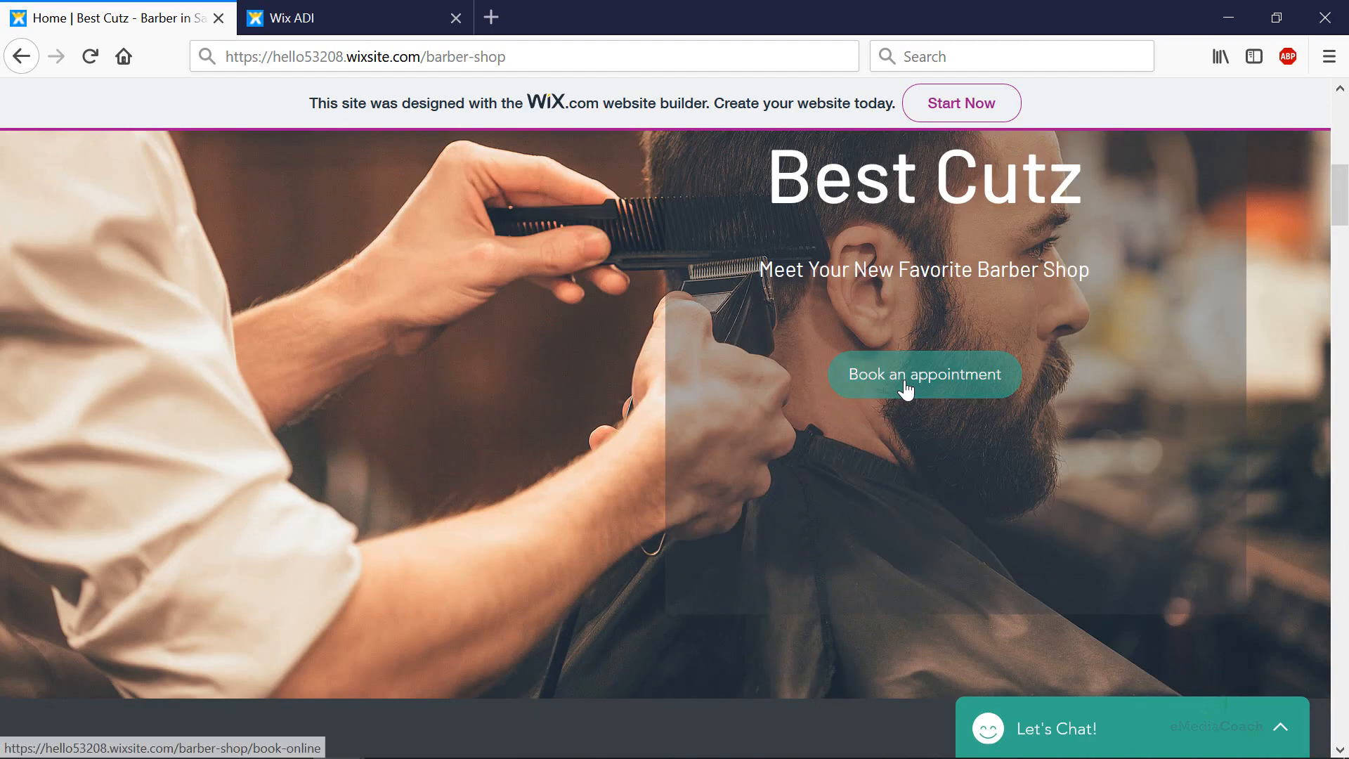
scroll(902, 386, down, 10)
scroll(373, 407, down, 10)
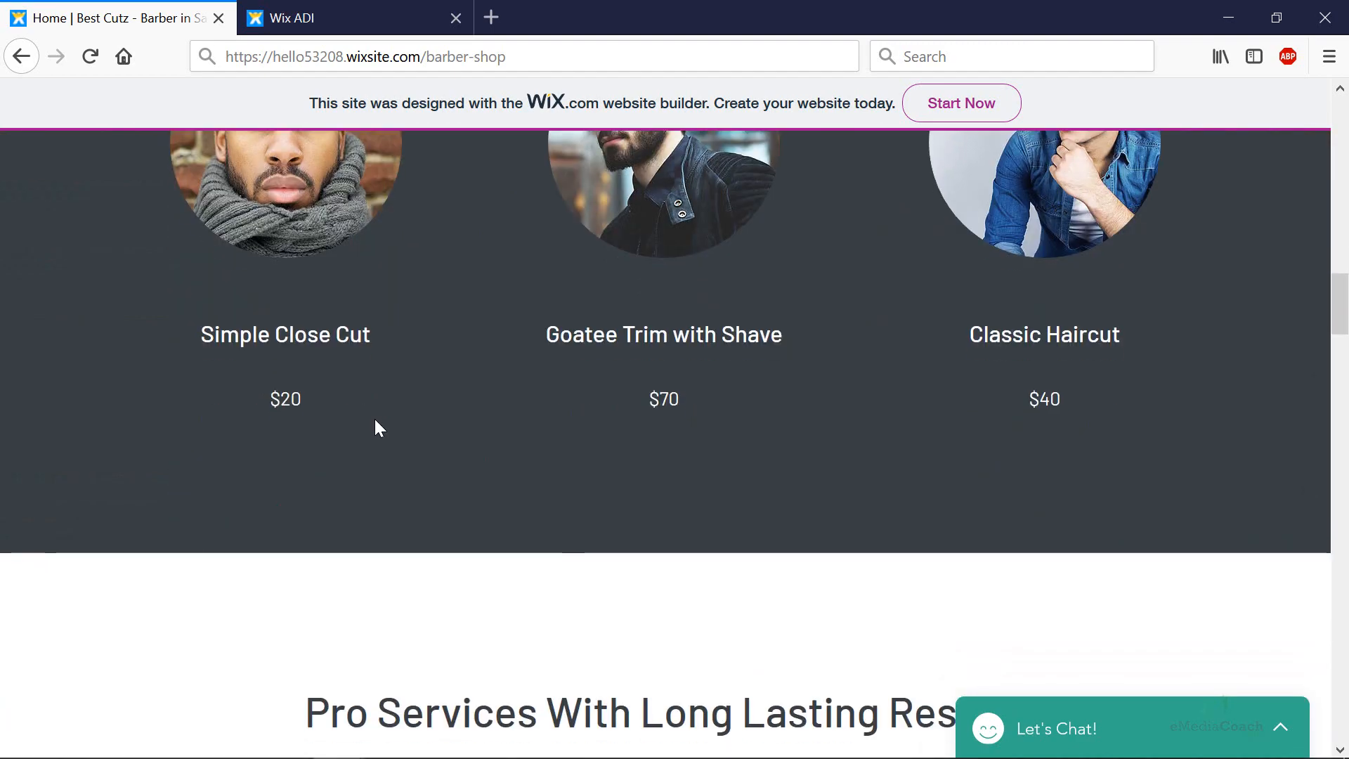
scroll(520, 365, down, 7)
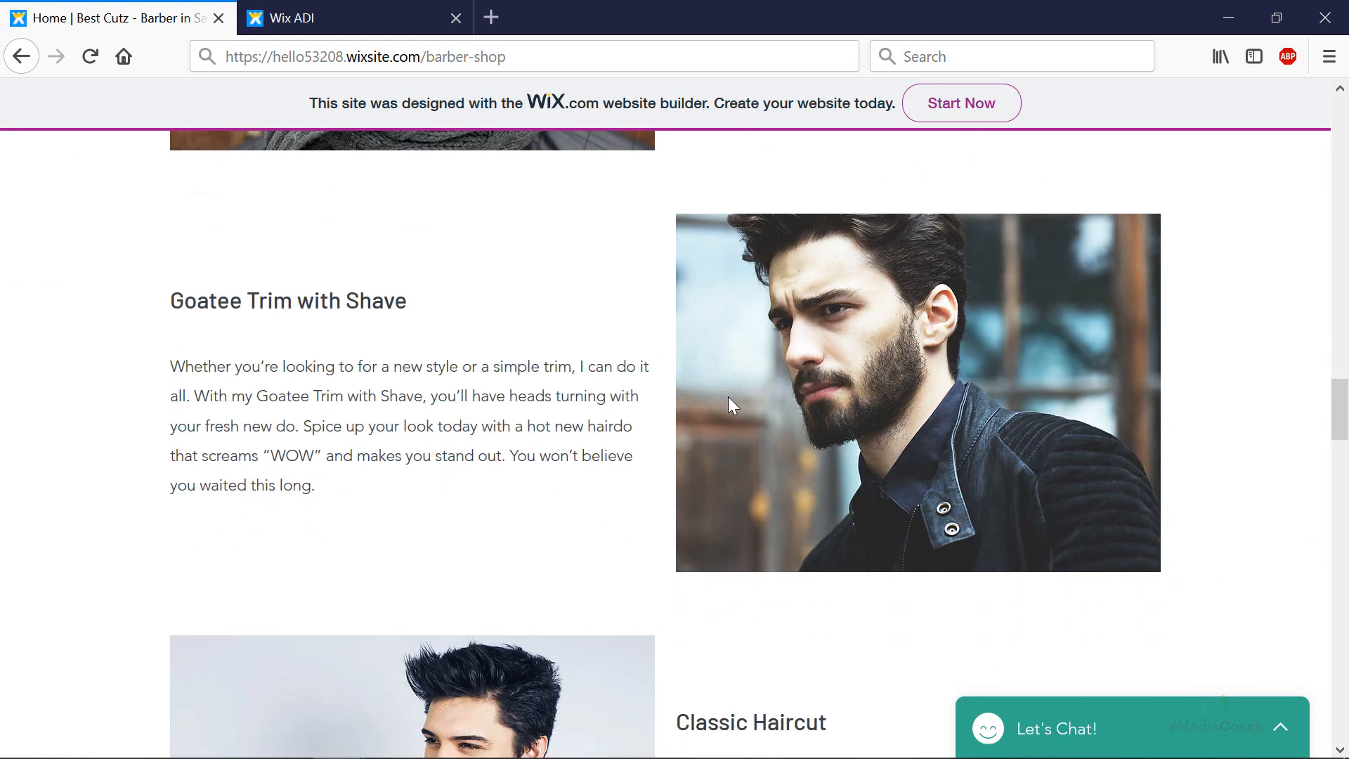
scroll(729, 398, down, 6)
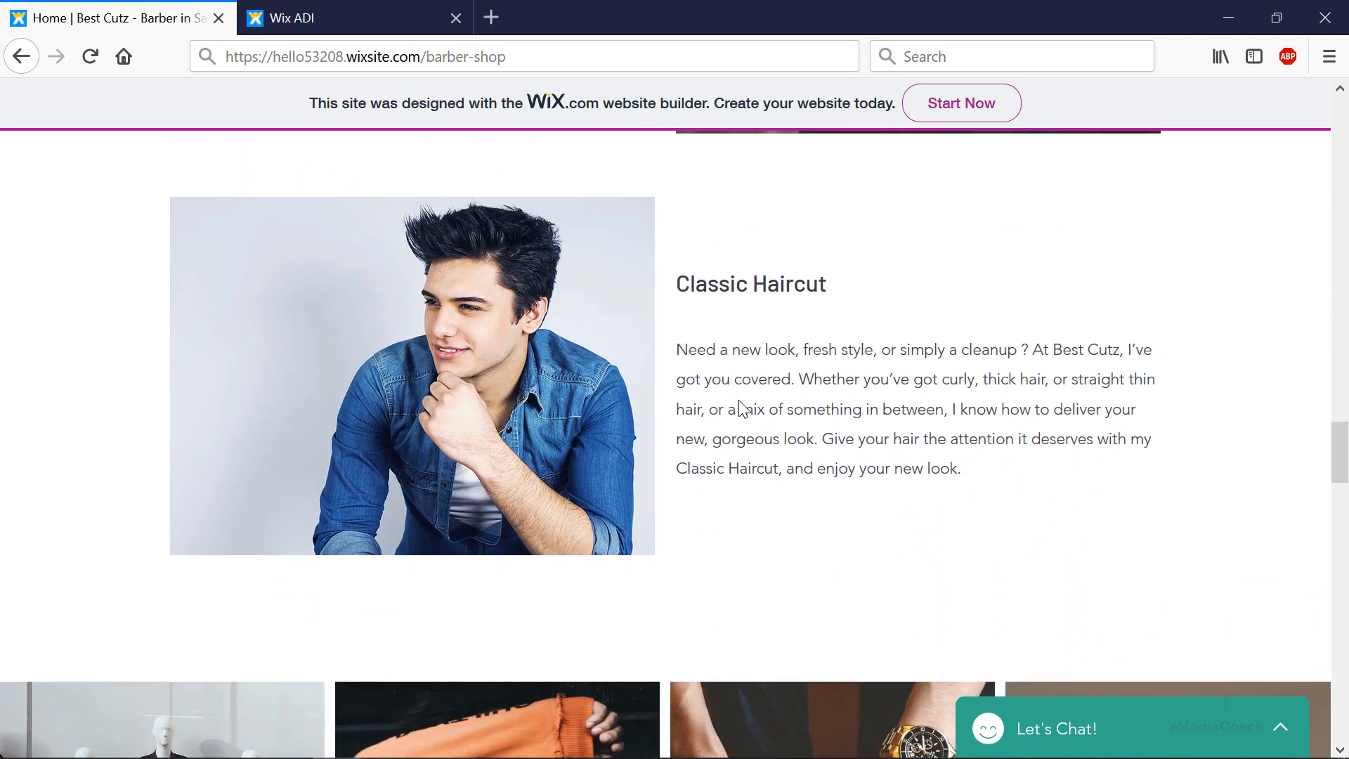
scroll(742, 408, down, 11)
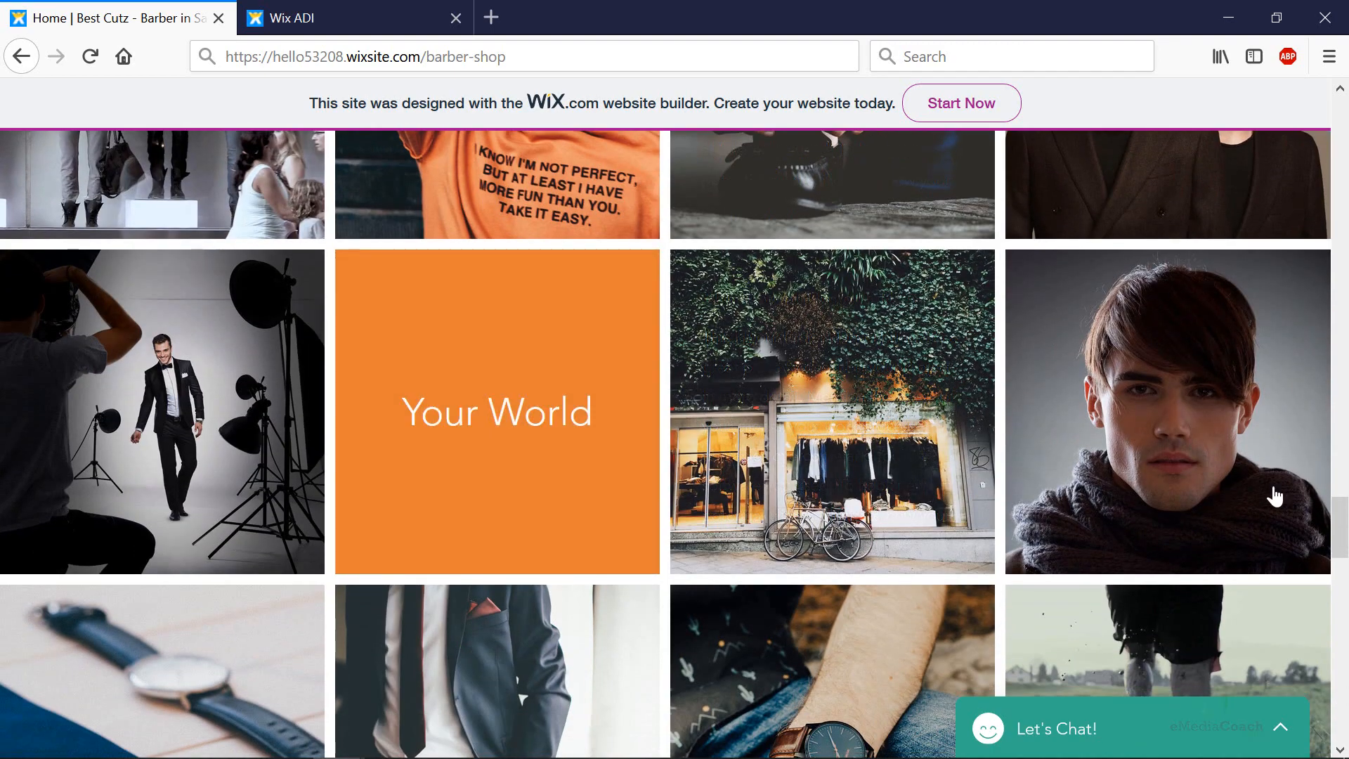
scroll(609, 488, down, 13)
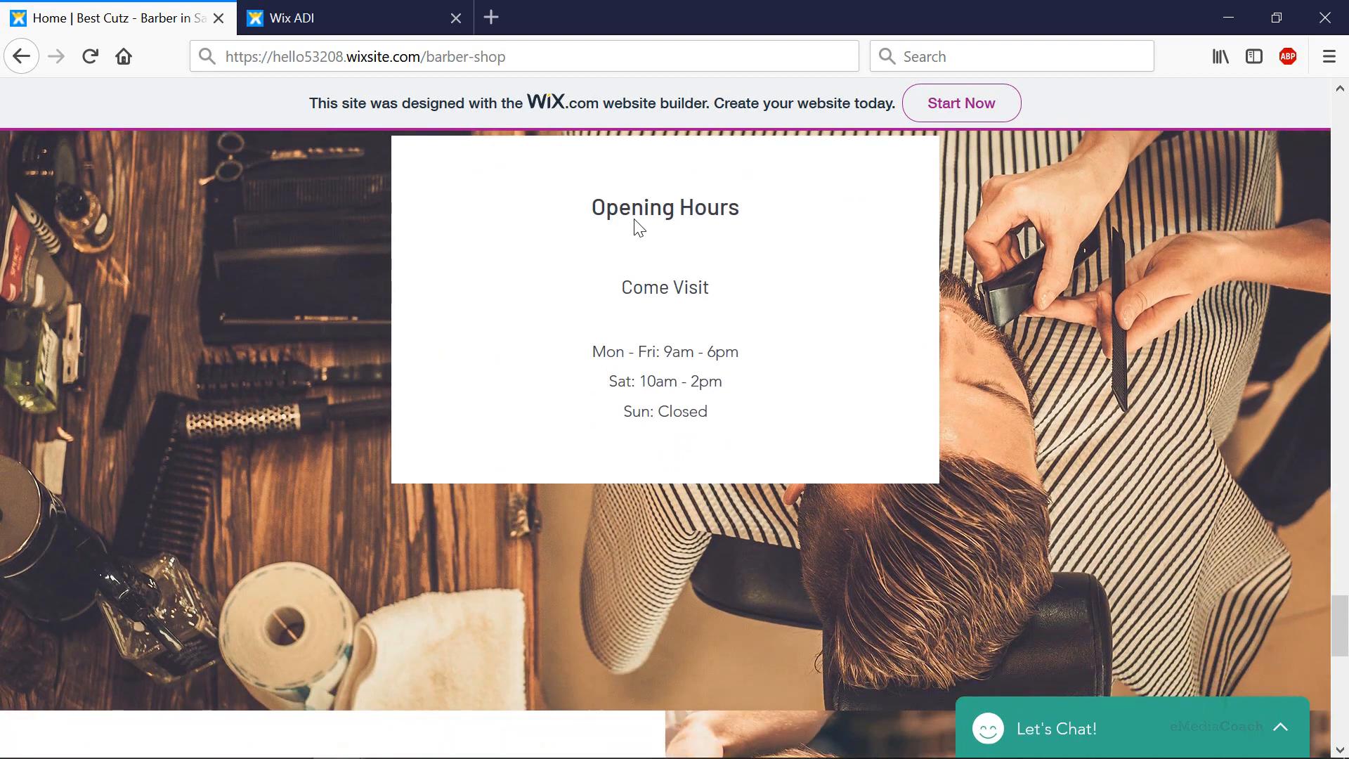
scroll(660, 253, down, 1)
scroll(700, 349, down, 9)
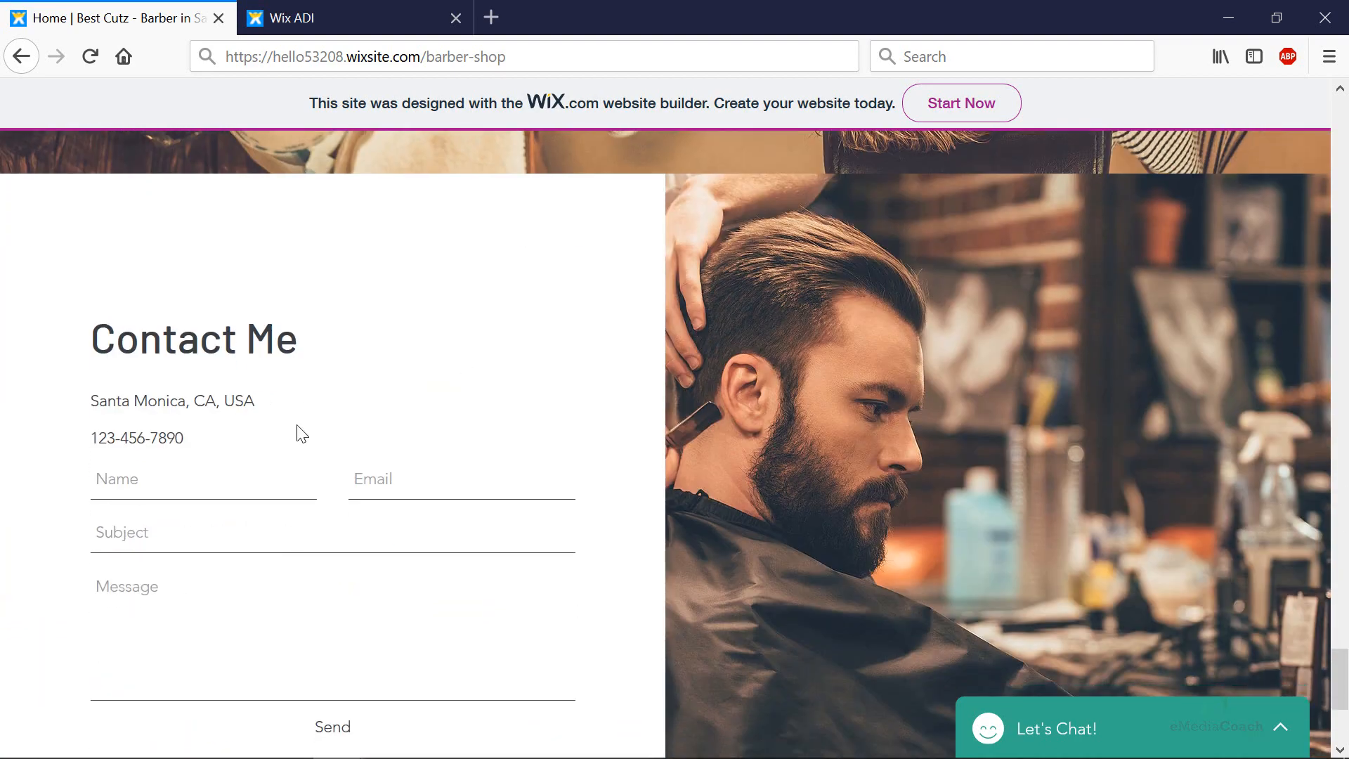
scroll(980, 323, up, 20)
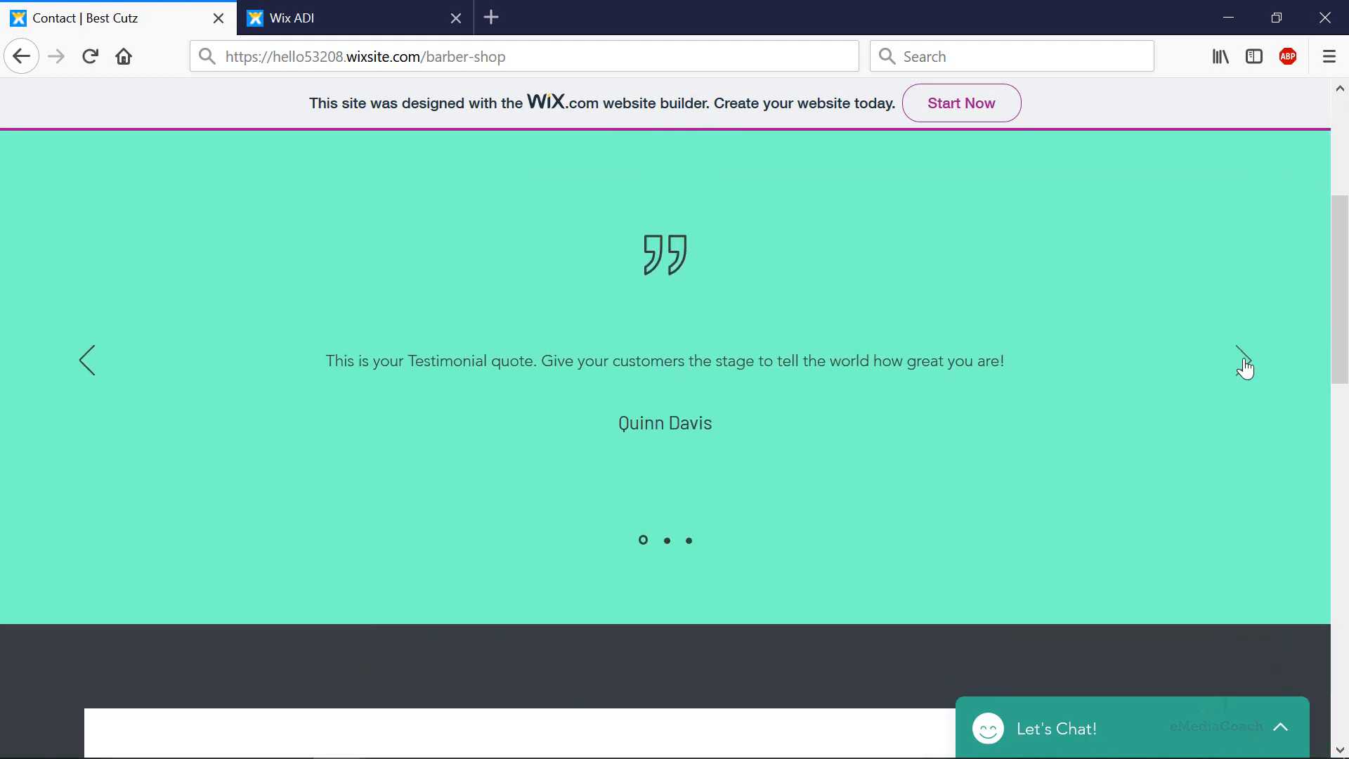
Step: Review the published Contact page by advancing the testimonial, viewing the contact form and zooming in on the Santa Monica map
click(1244, 361)
scroll(1102, 378, down, 5)
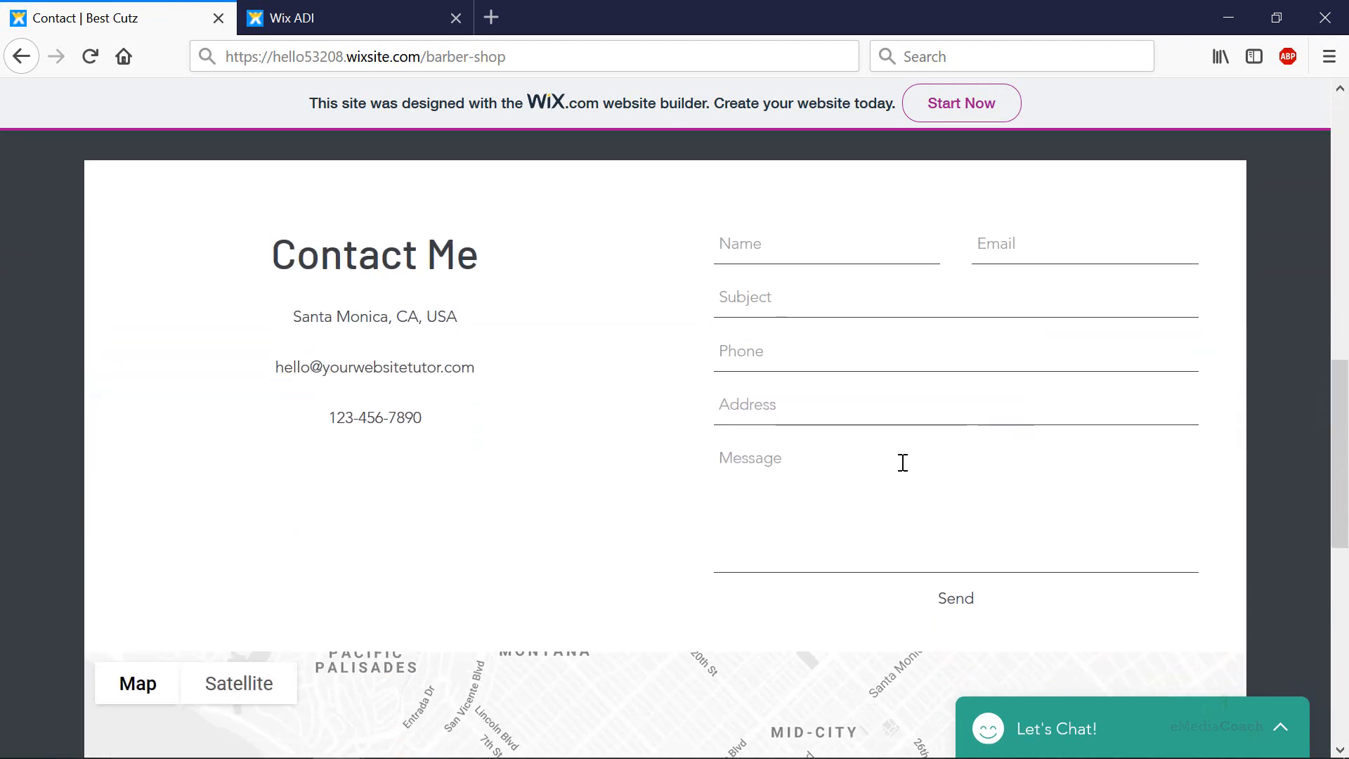
scroll(914, 461, down, 5)
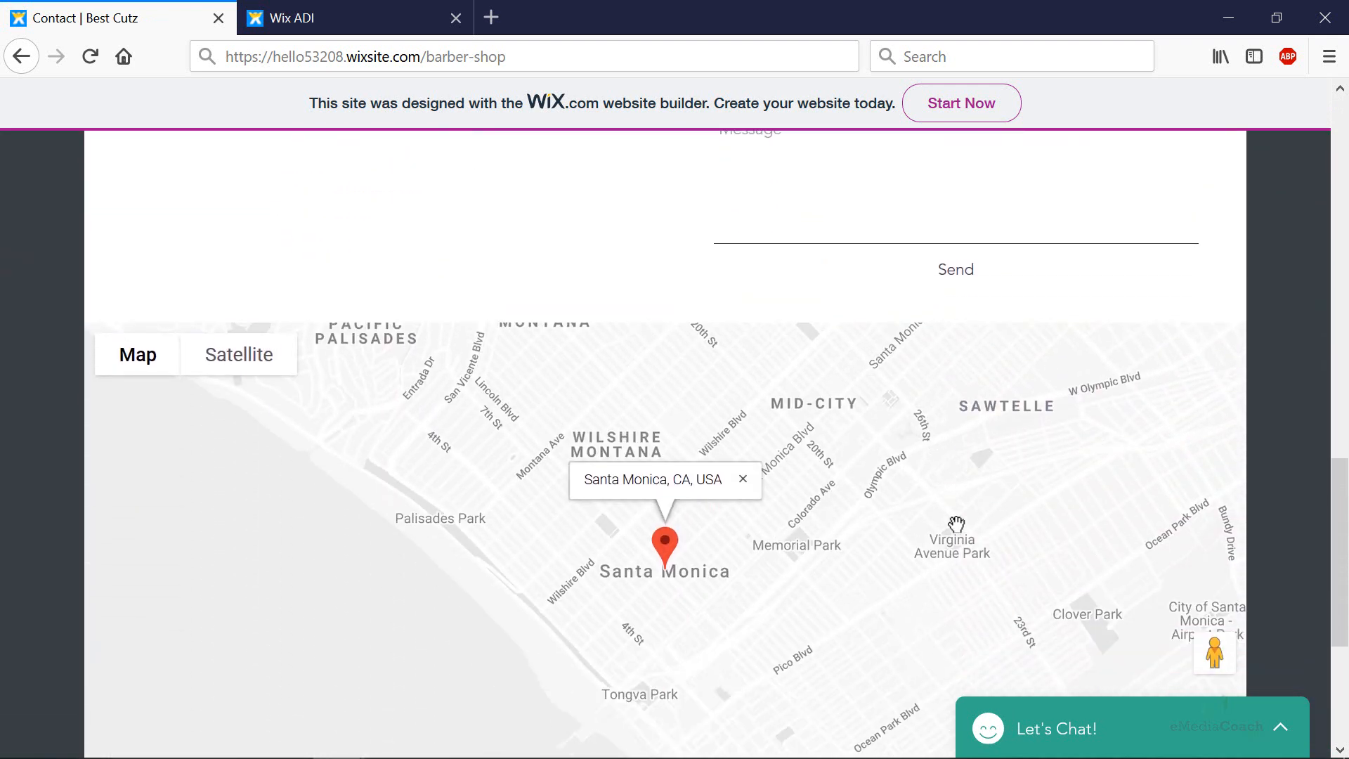
scroll(957, 524, down, 2)
click(1215, 618)
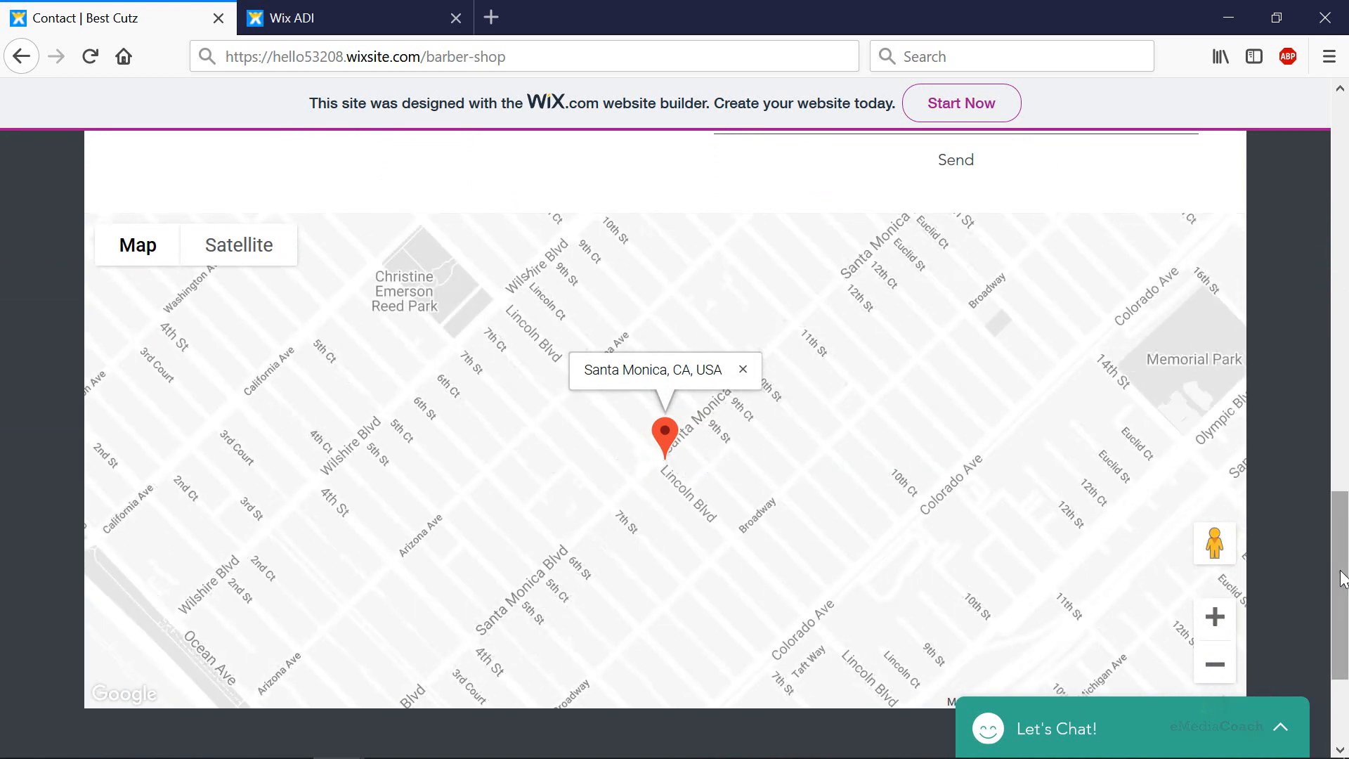
drag(1343, 580, 1342, 571)
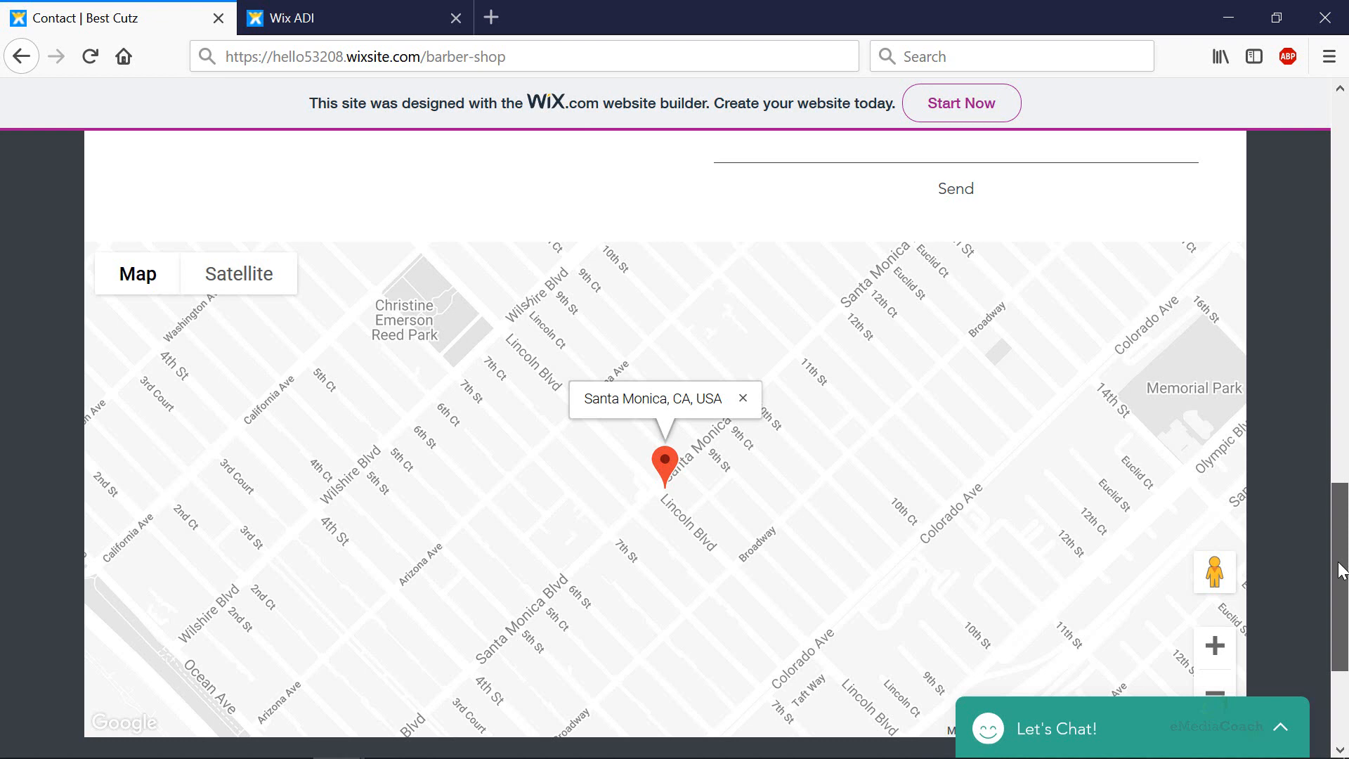
drag(1342, 571, 1277, 157)
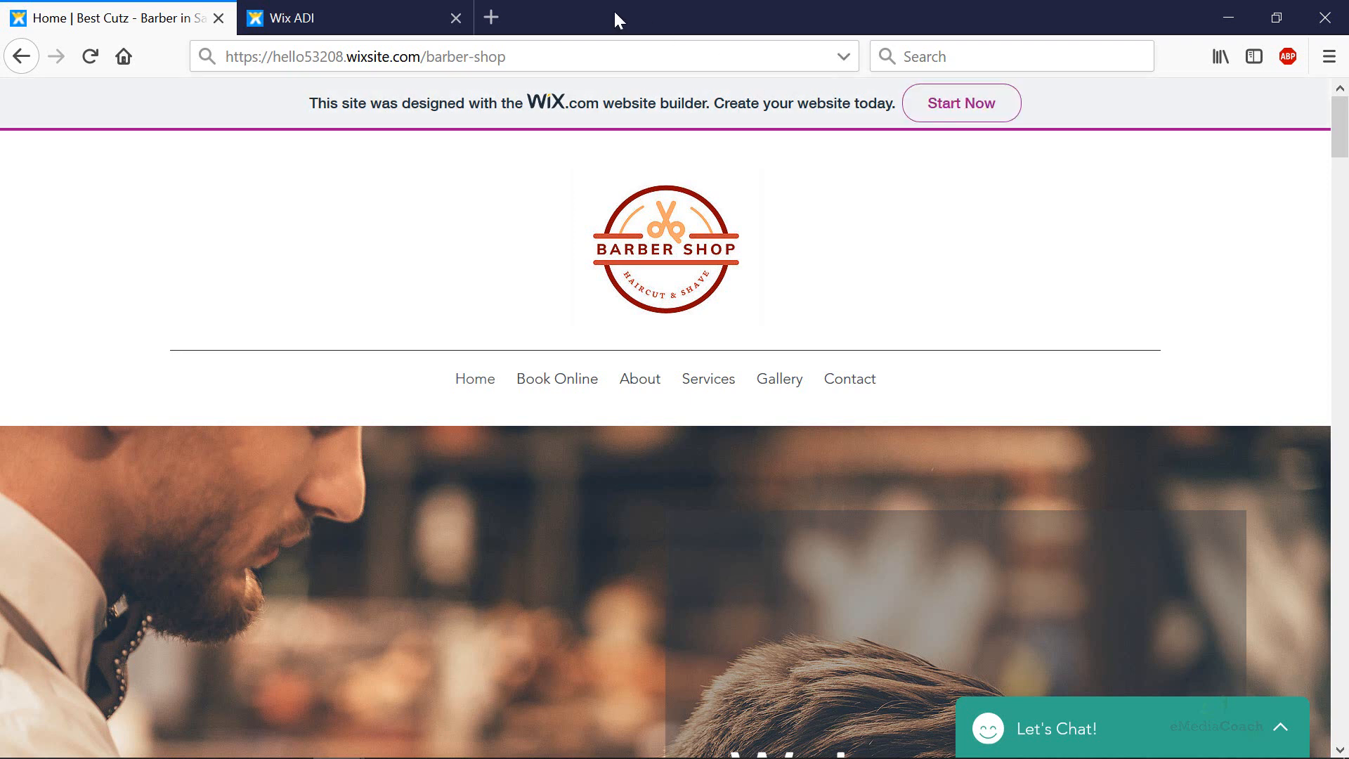
click(492, 17)
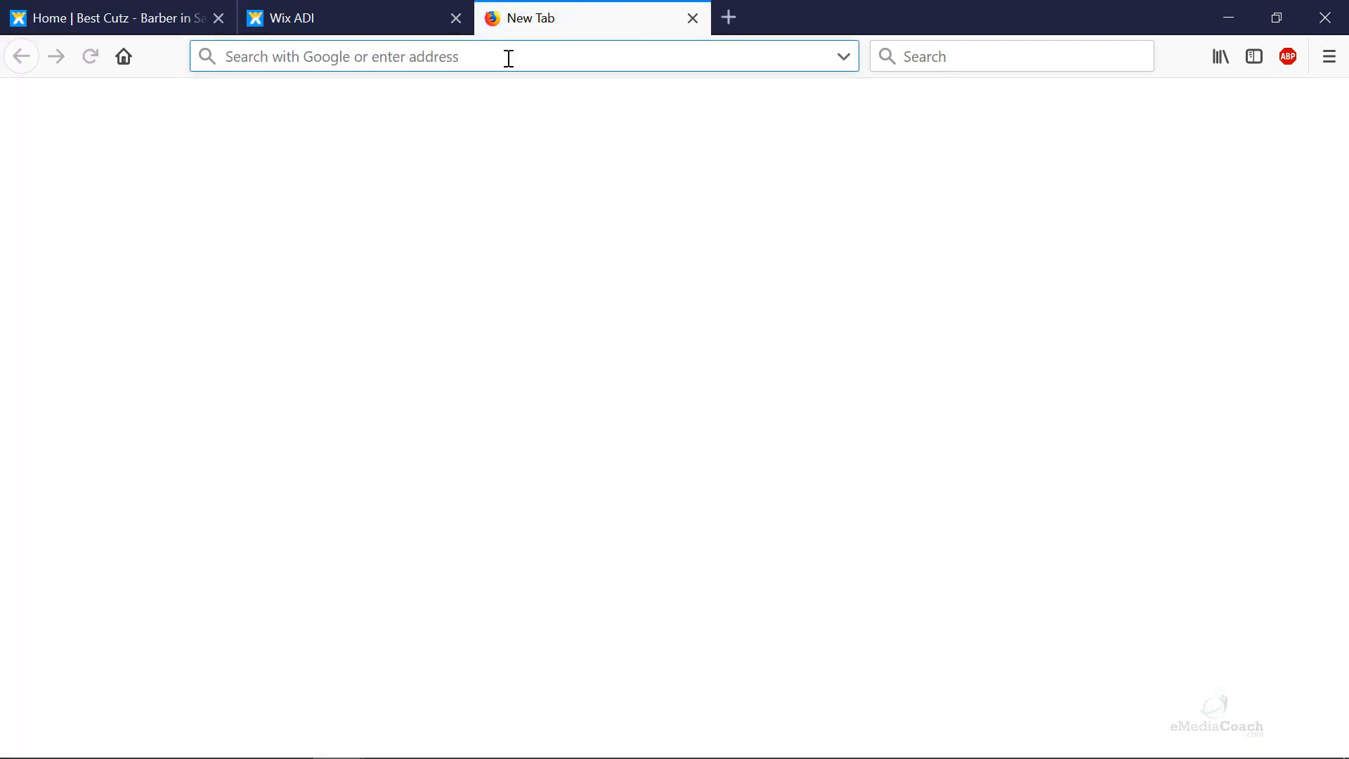
text(www.yourwebsitetutor.com/wix)
key(Return)
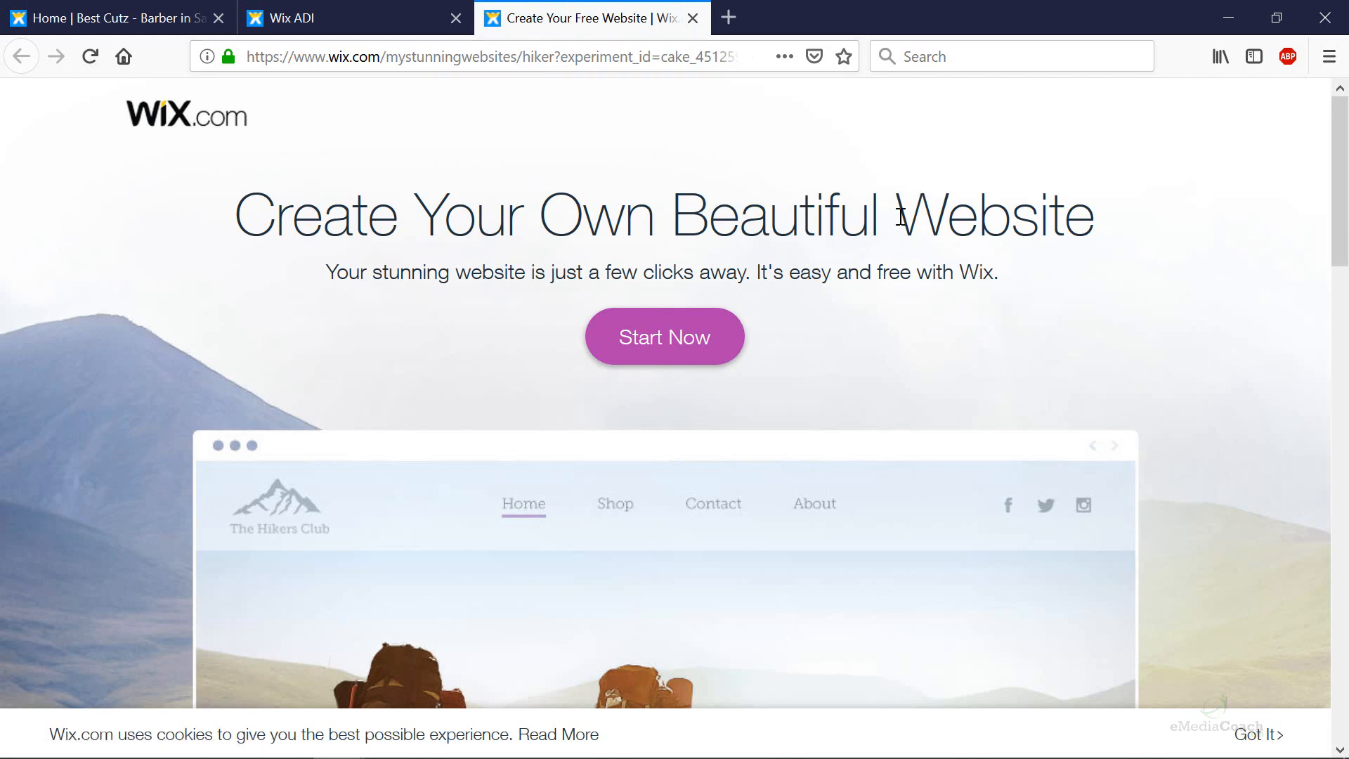
scroll(922, 232, down, 4)
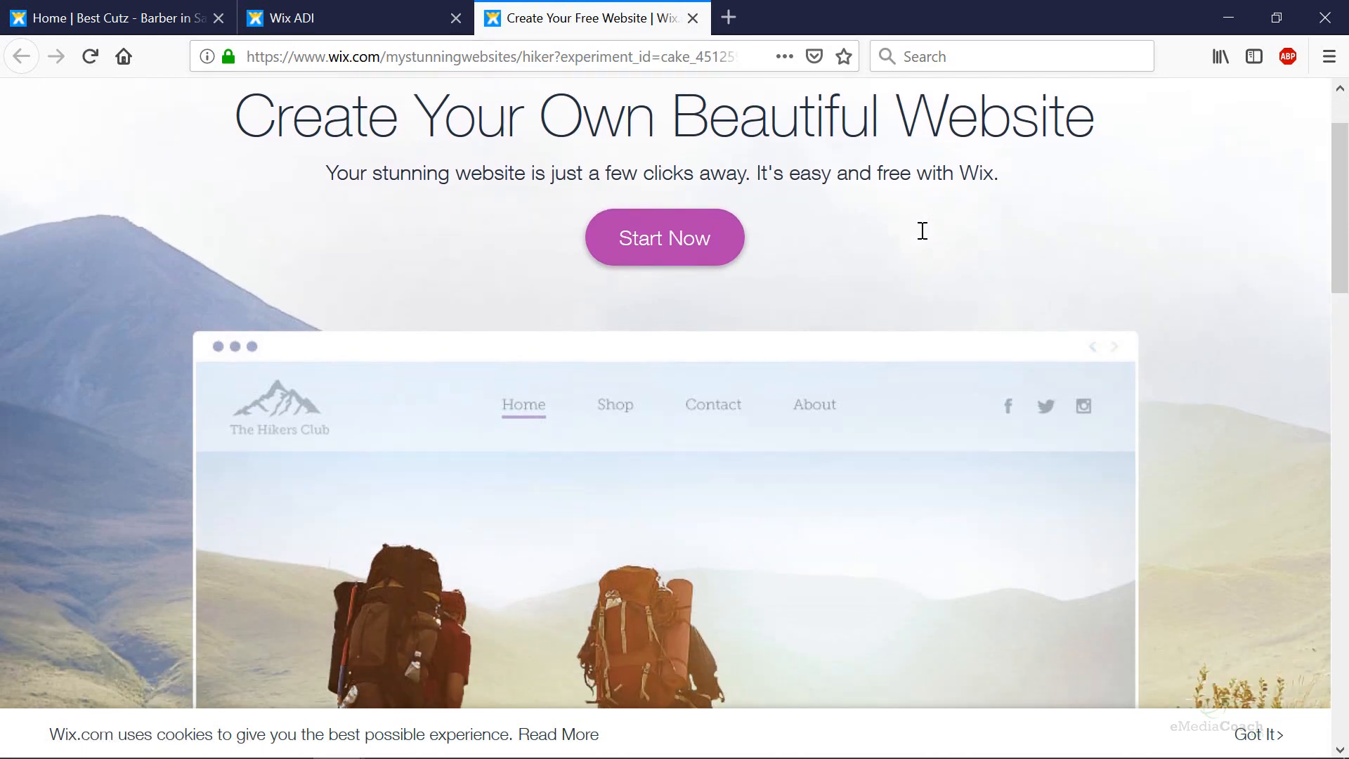
scroll(921, 238, up, 4)
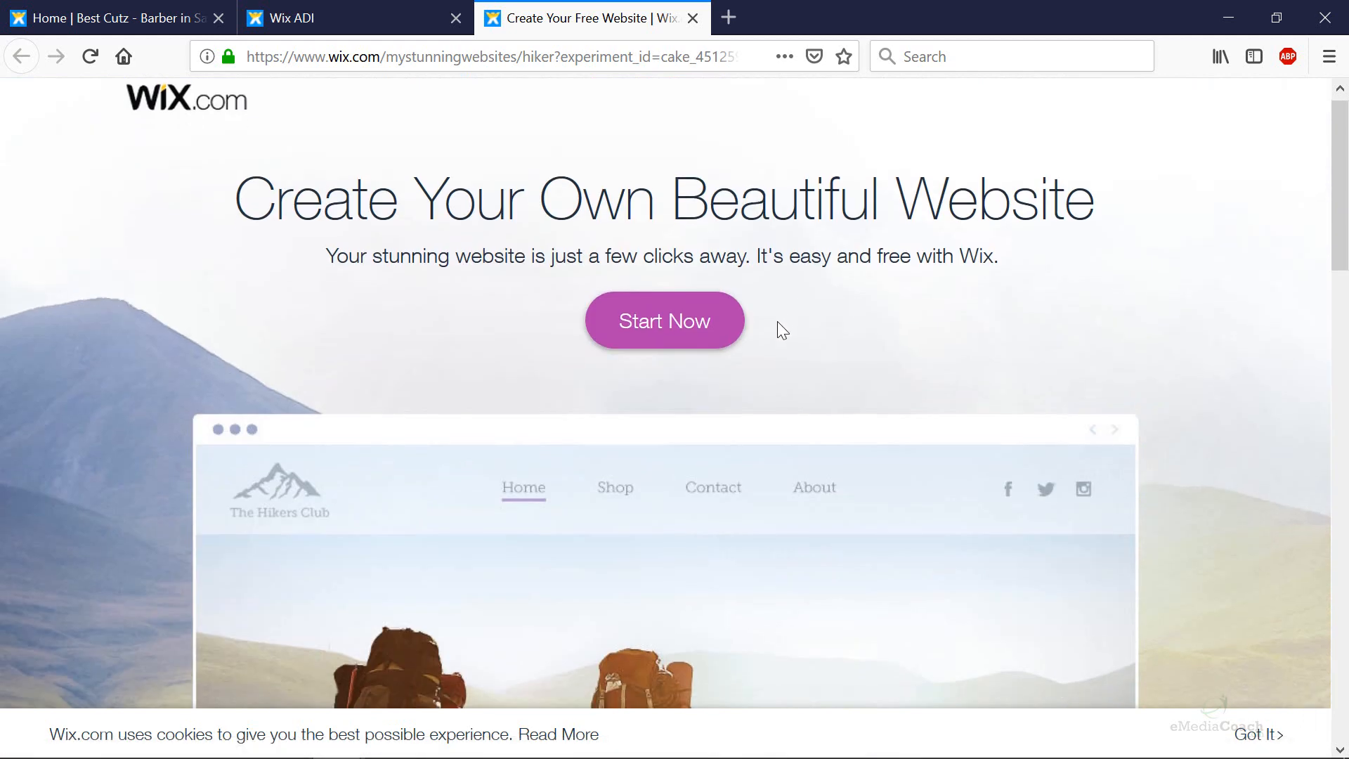
scroll(778, 321, down, 3)
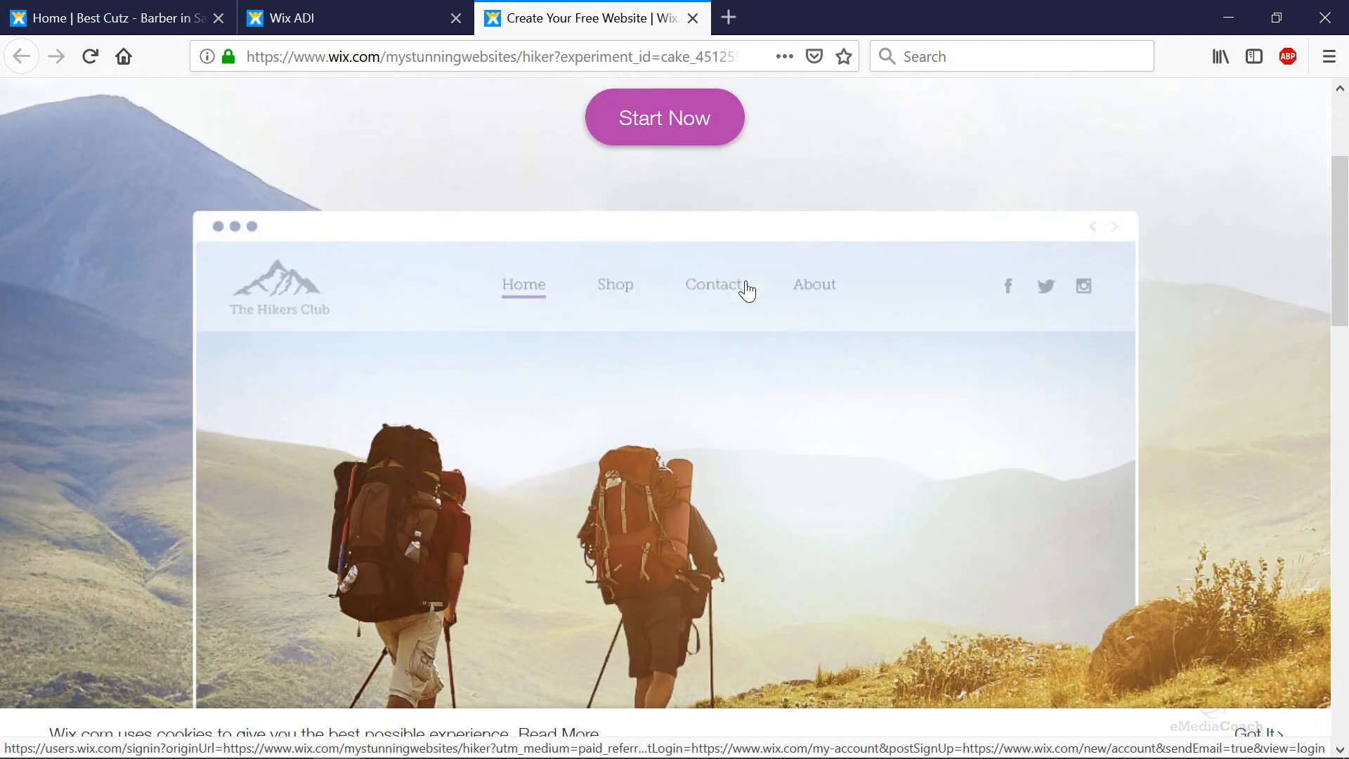
click(682, 143)
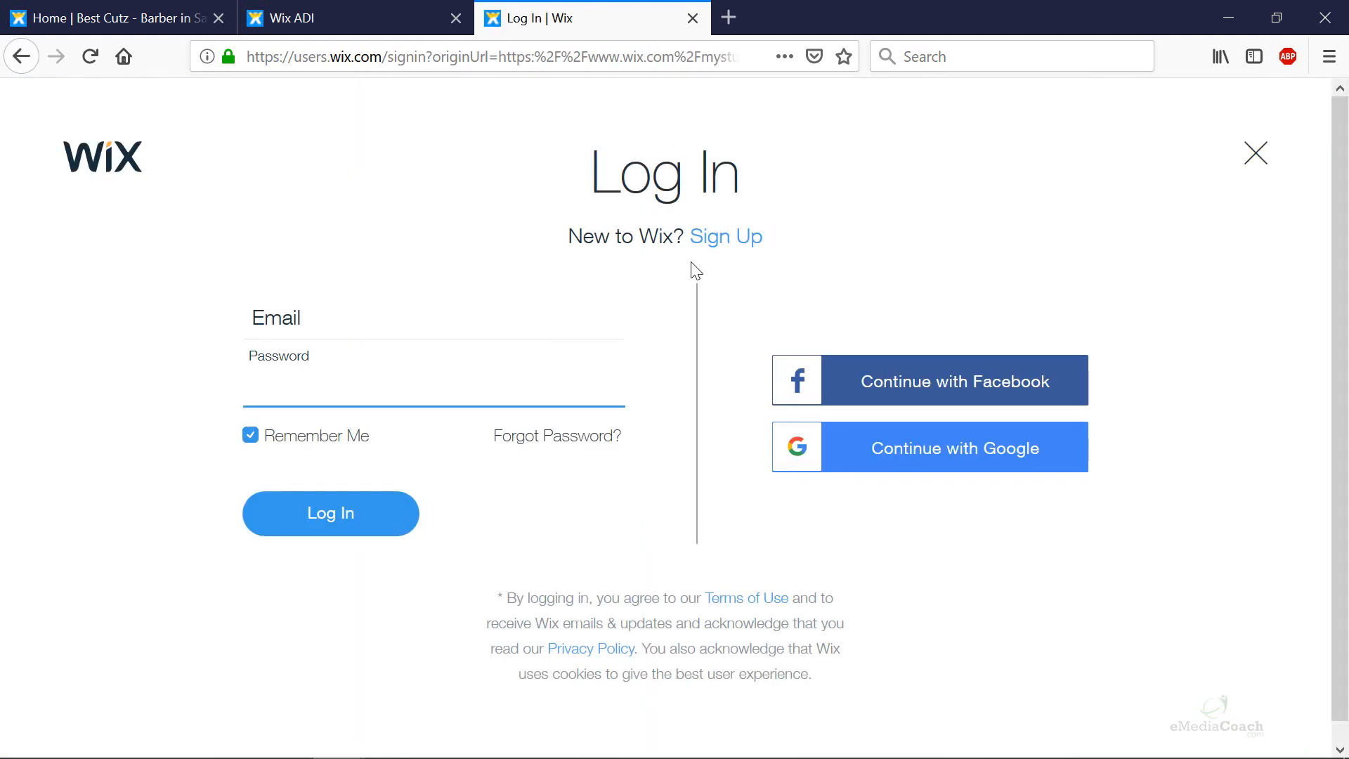
Step: Switch to the sign-up form and examine the email and password fields needed for a new account
click(732, 248)
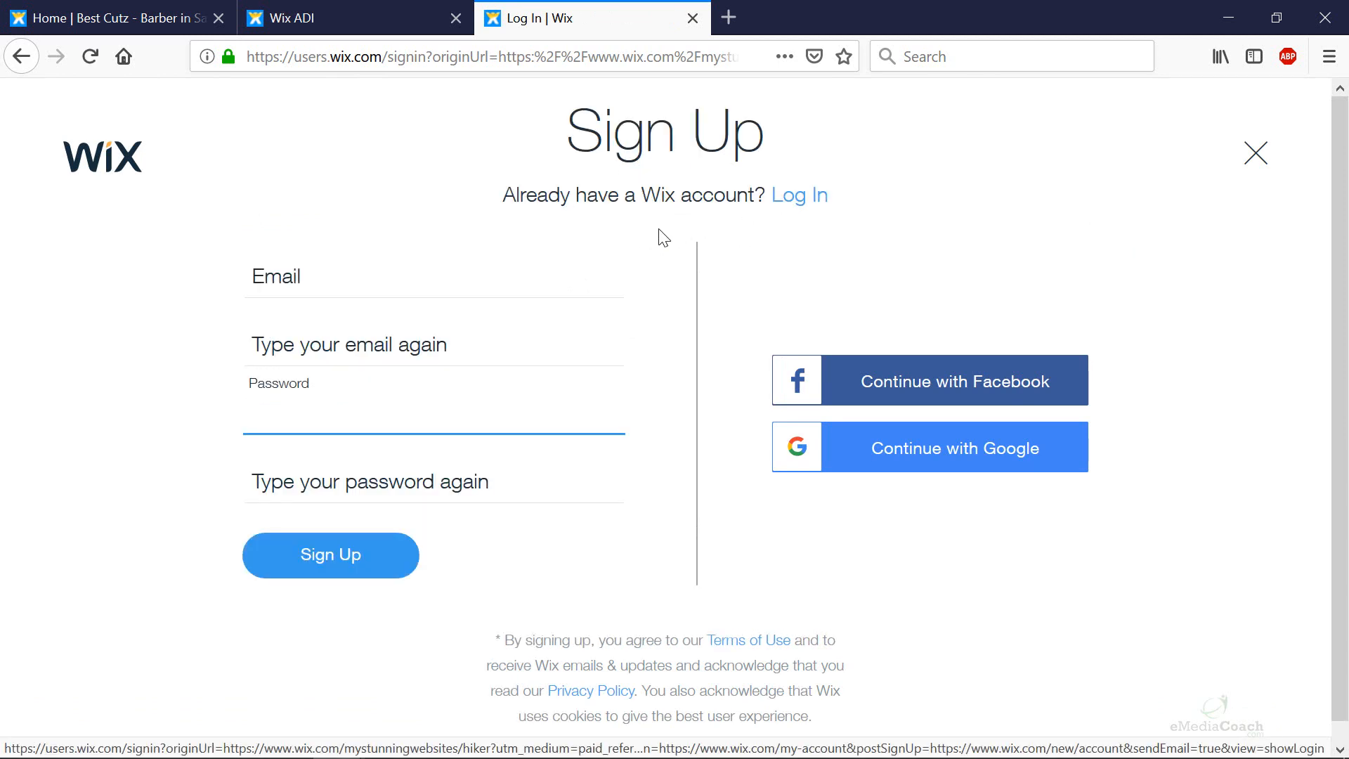
click(377, 279)
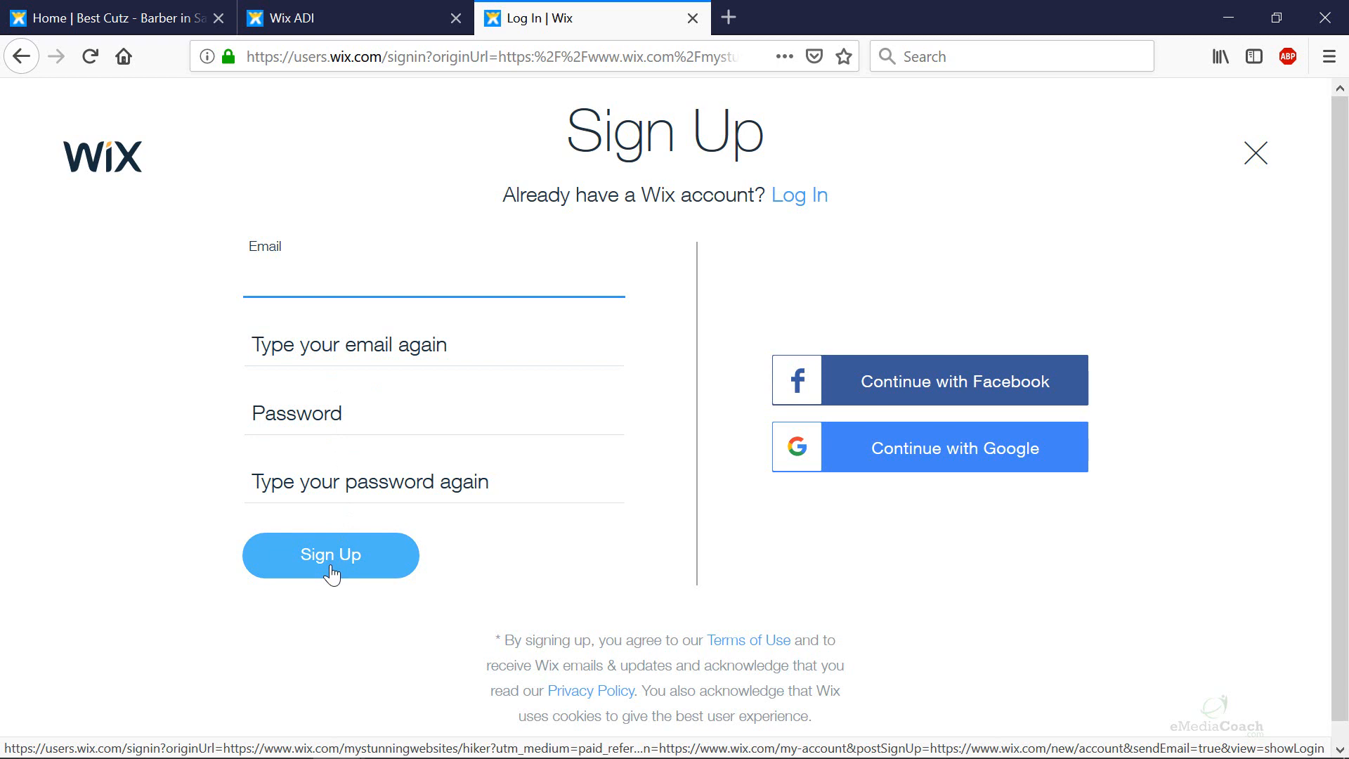
scroll(397, 529, down, 1)
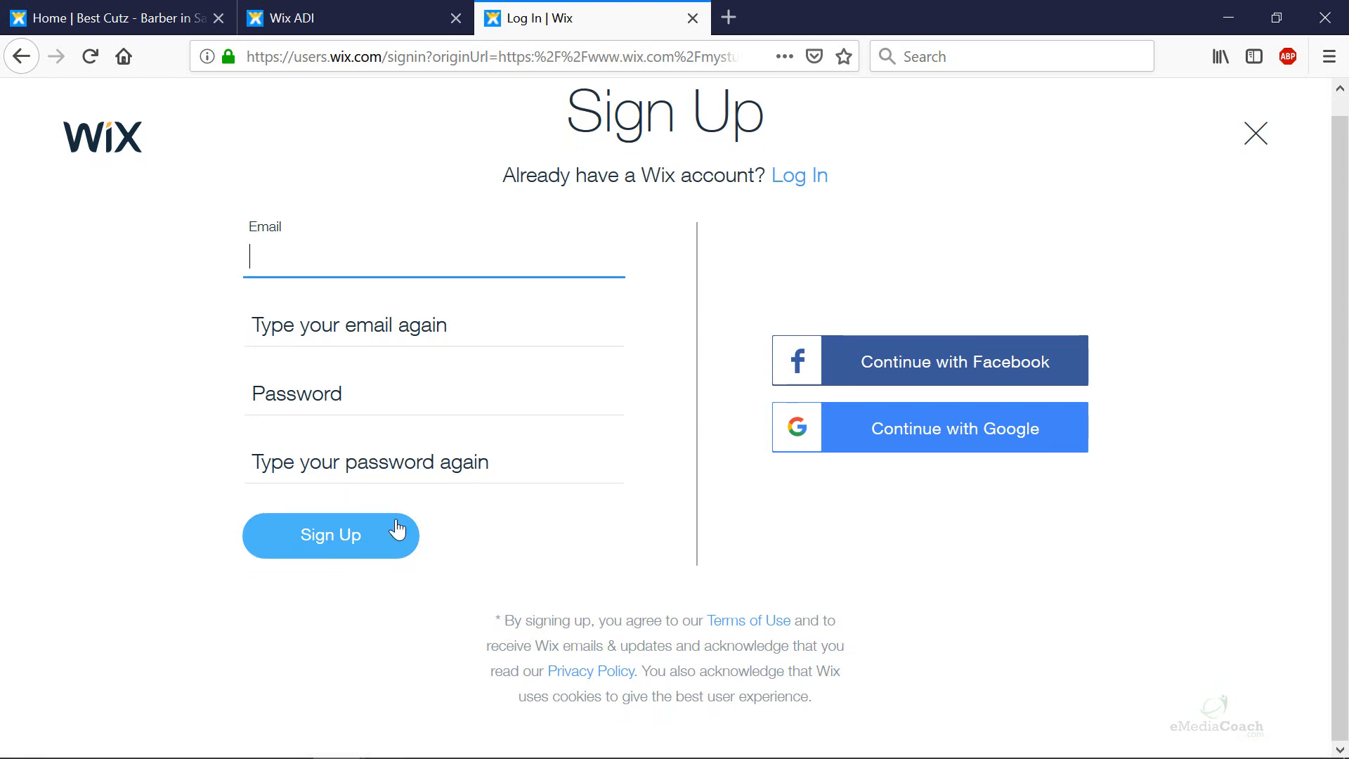
Step: Log in to the existing account and look through the websites listed under My Sites
click(805, 180)
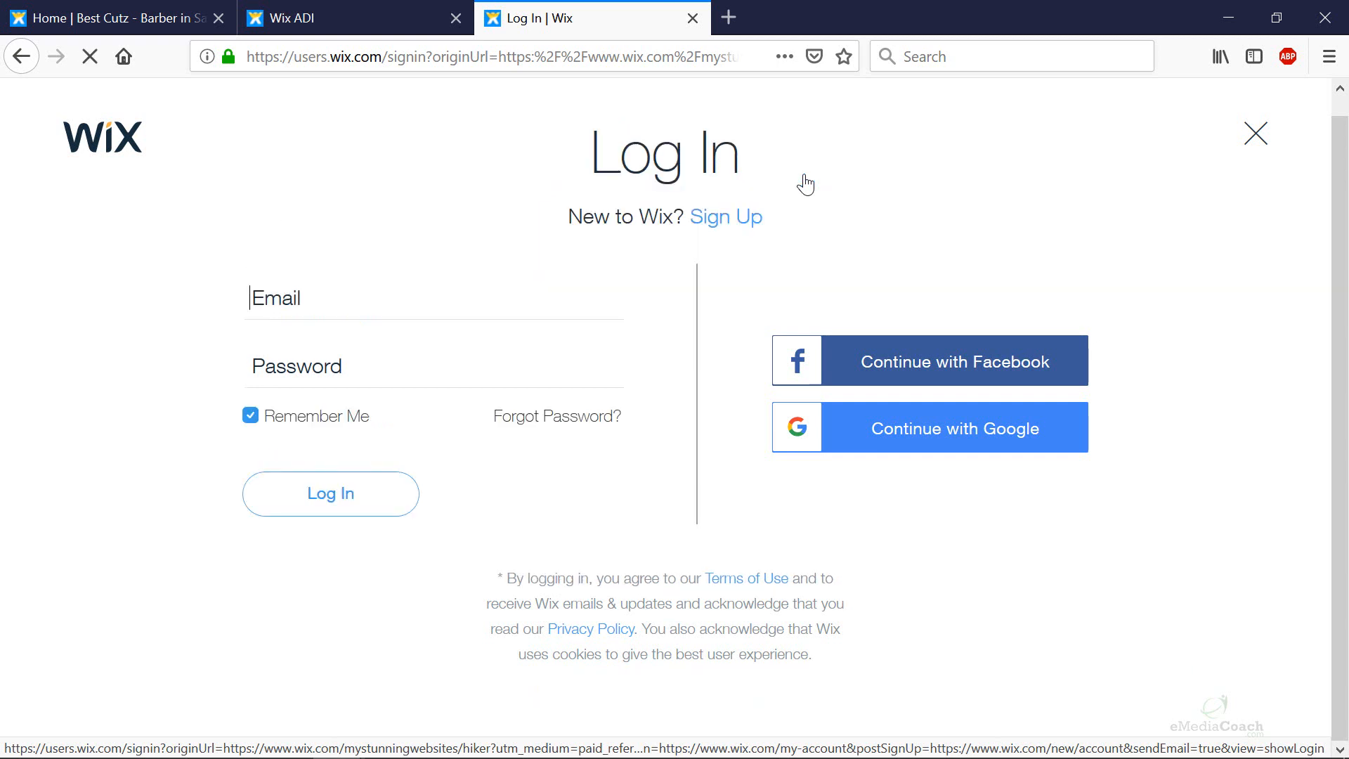
click(334, 511)
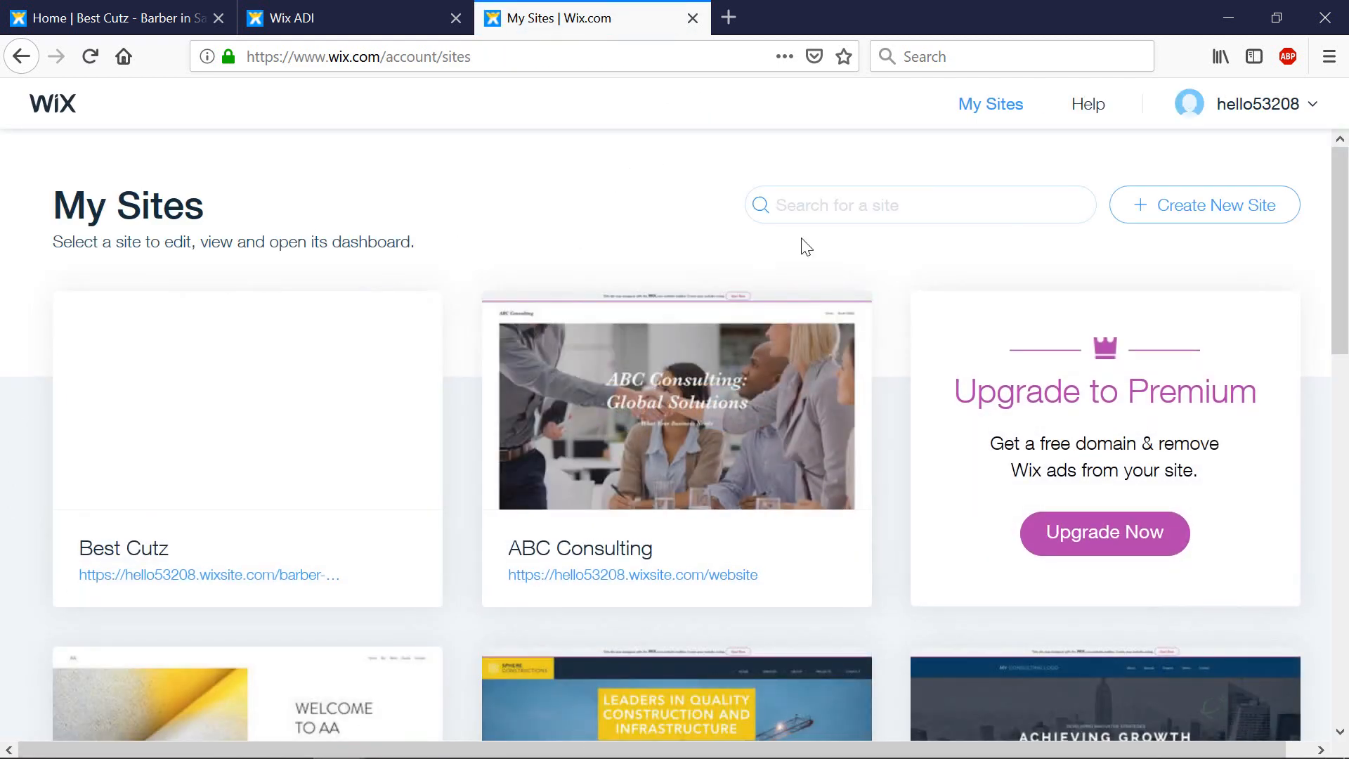
scroll(1308, 385, down, 2)
scroll(1307, 390, down, 8)
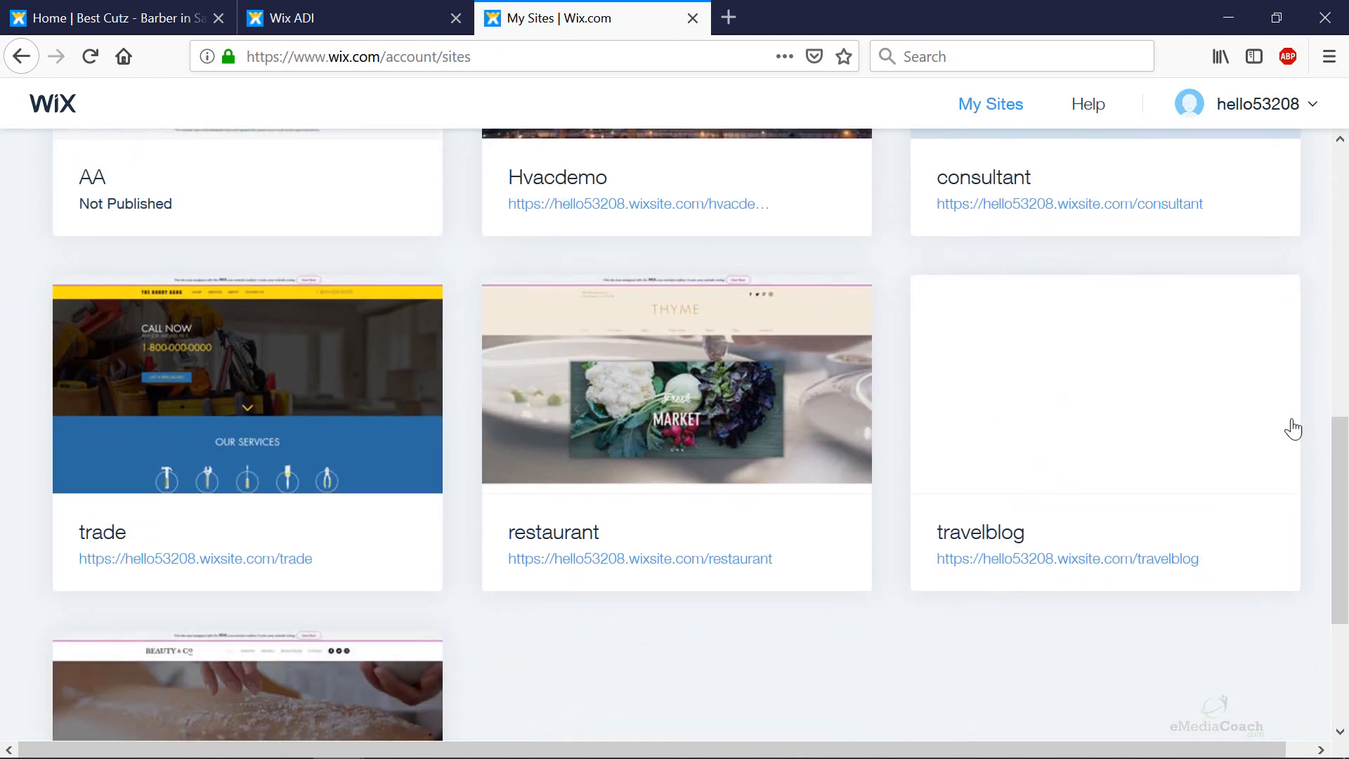
scroll(1296, 428, up, 10)
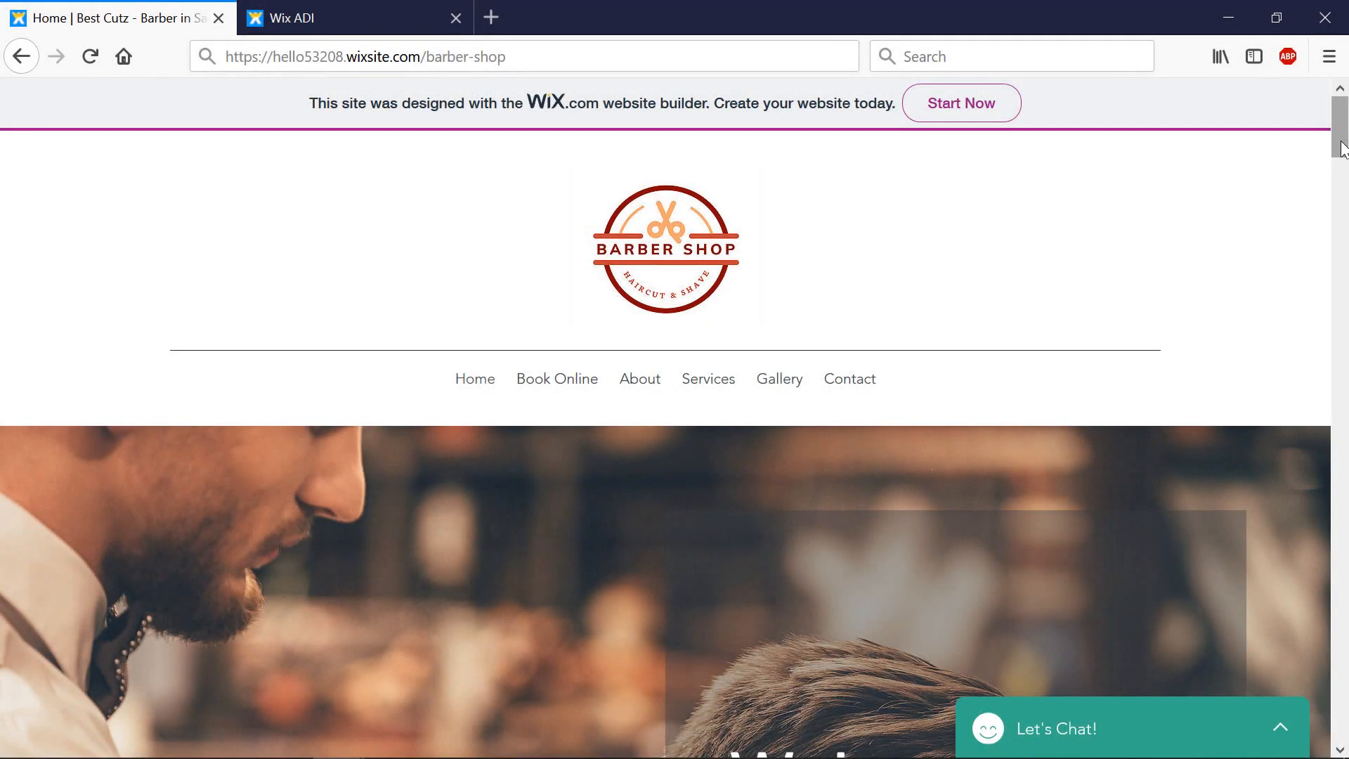
mouse_move(1342, 150)
mouse_down()
mouse_move(1345, 270)
mouse_move(1343, 140)
mouse_up()
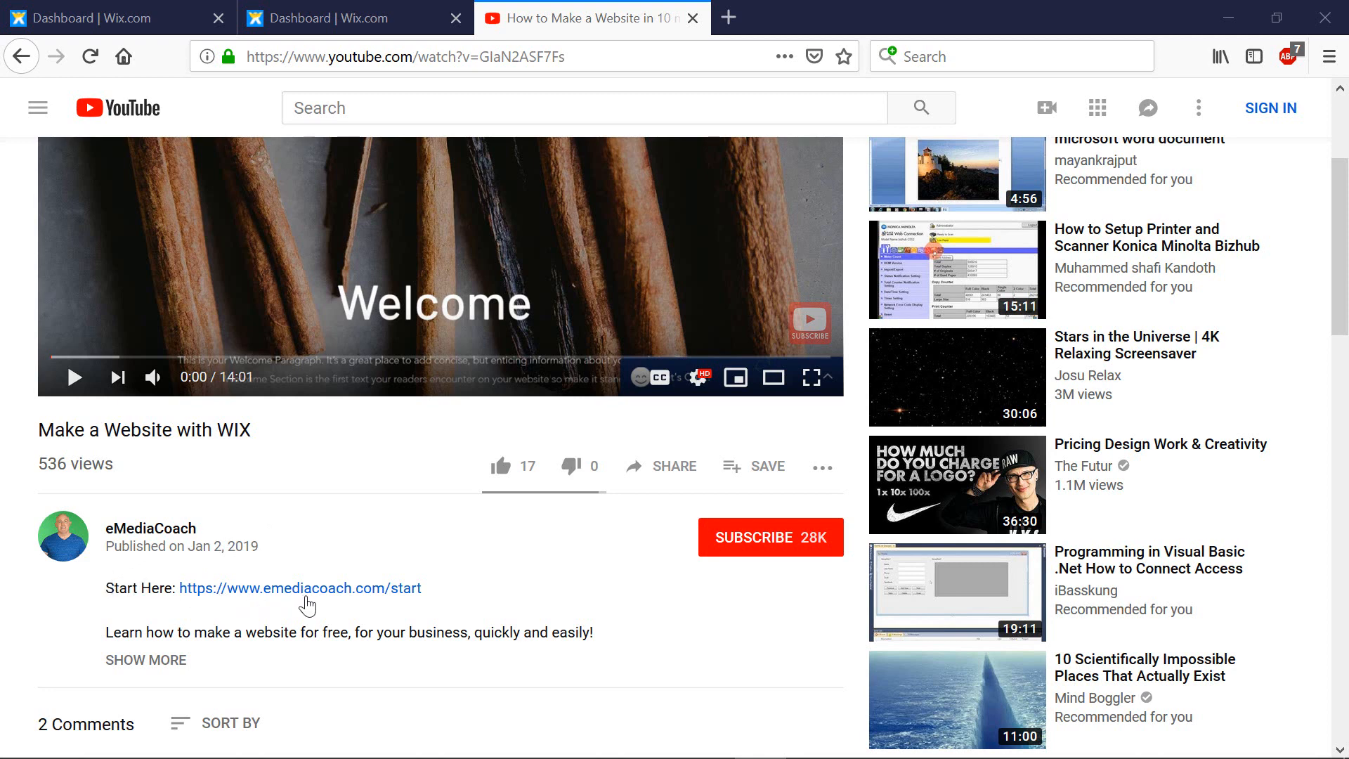
click(330, 592)
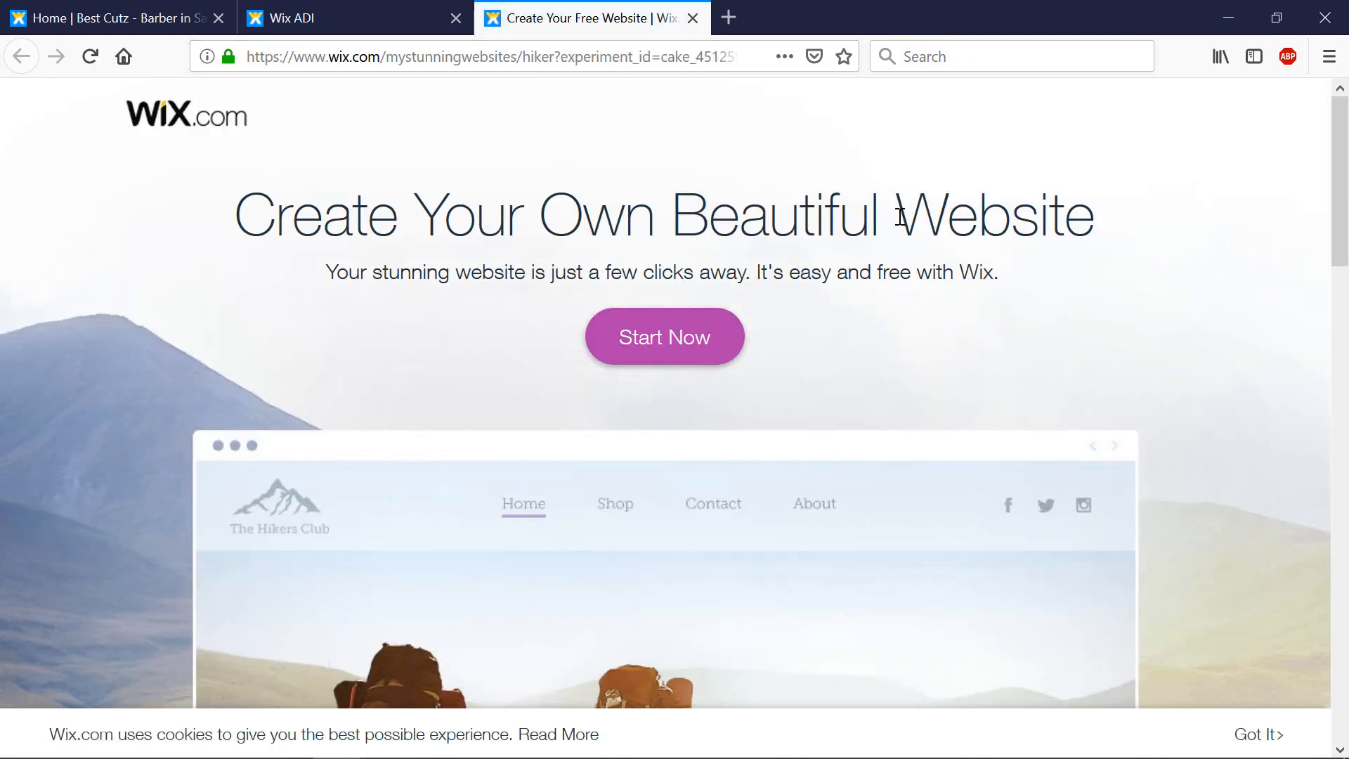
scroll(923, 231, down, 4)
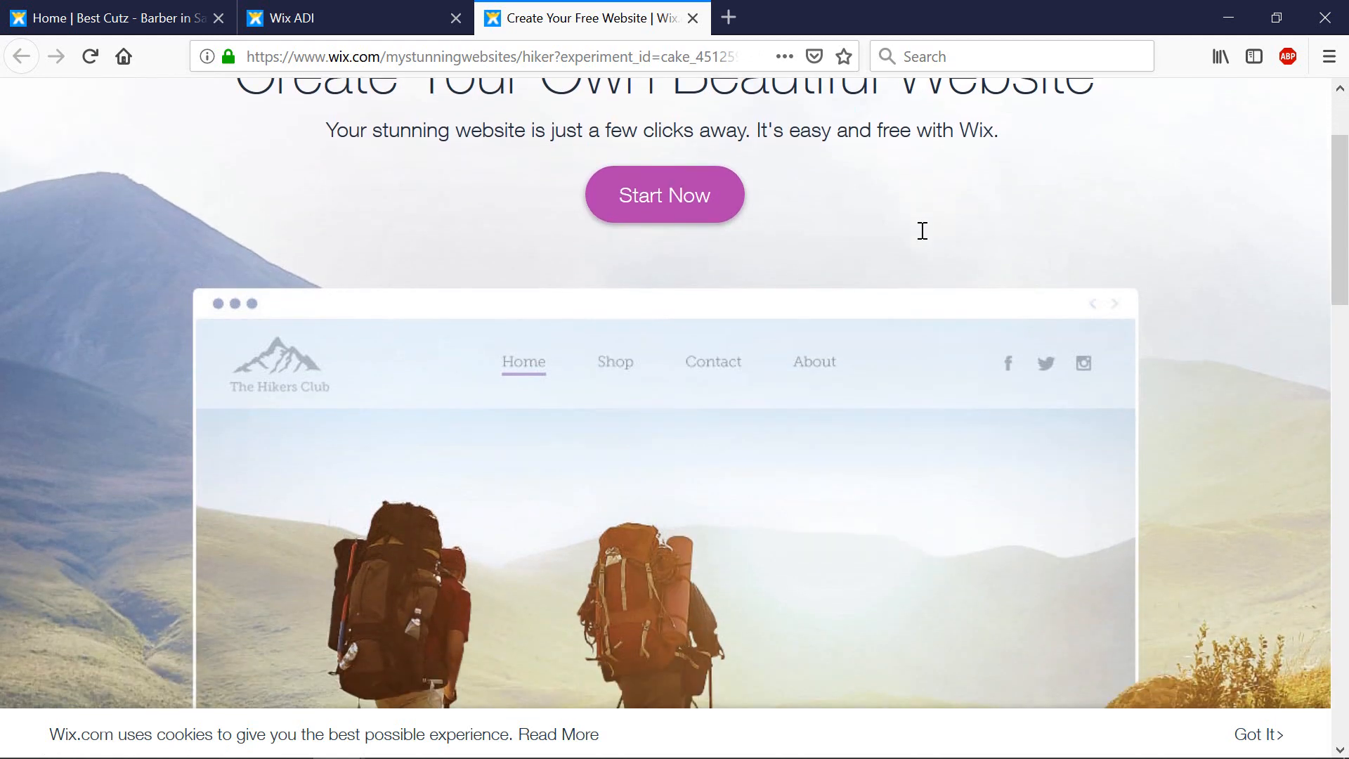
scroll(921, 241, up, 4)
scroll(780, 324, down, 3)
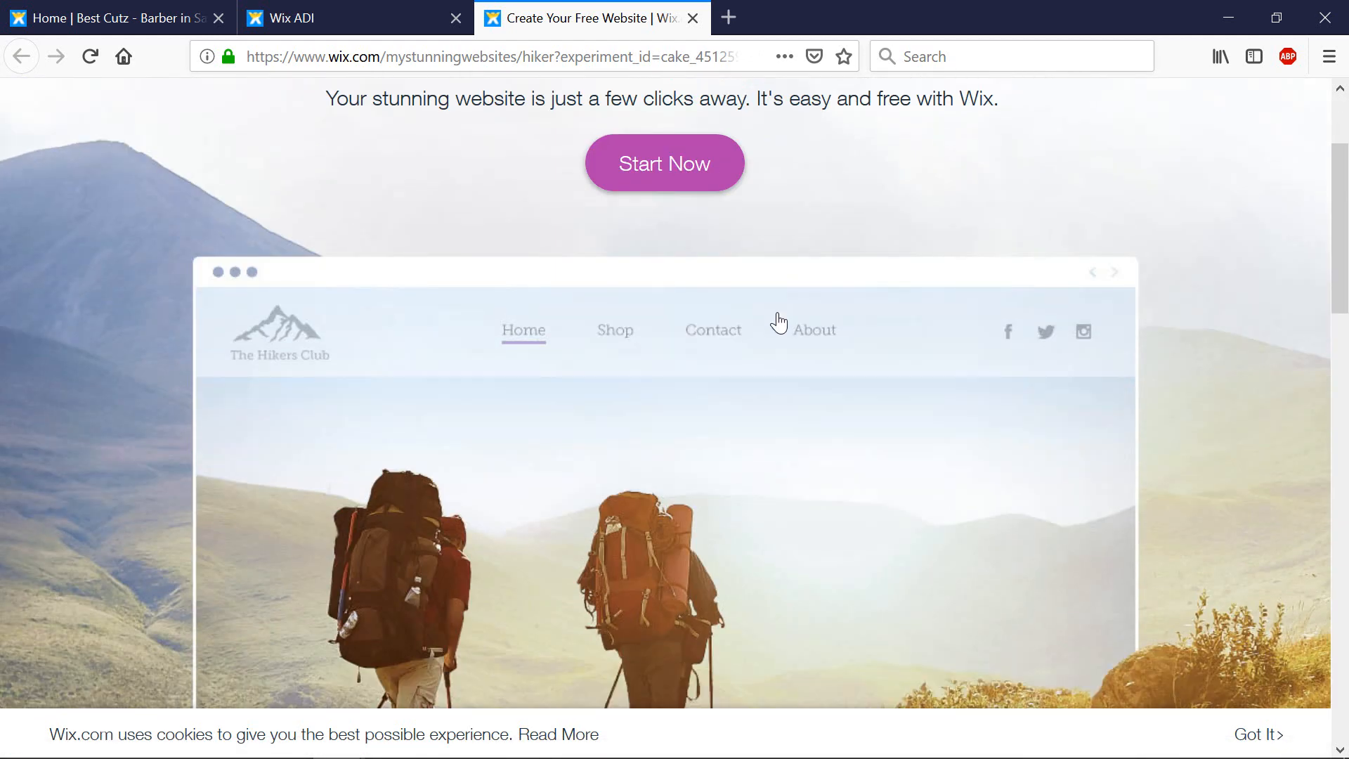
Step: Start creating a website from the landing page and examine the sign-up form's email and password fields
click(682, 140)
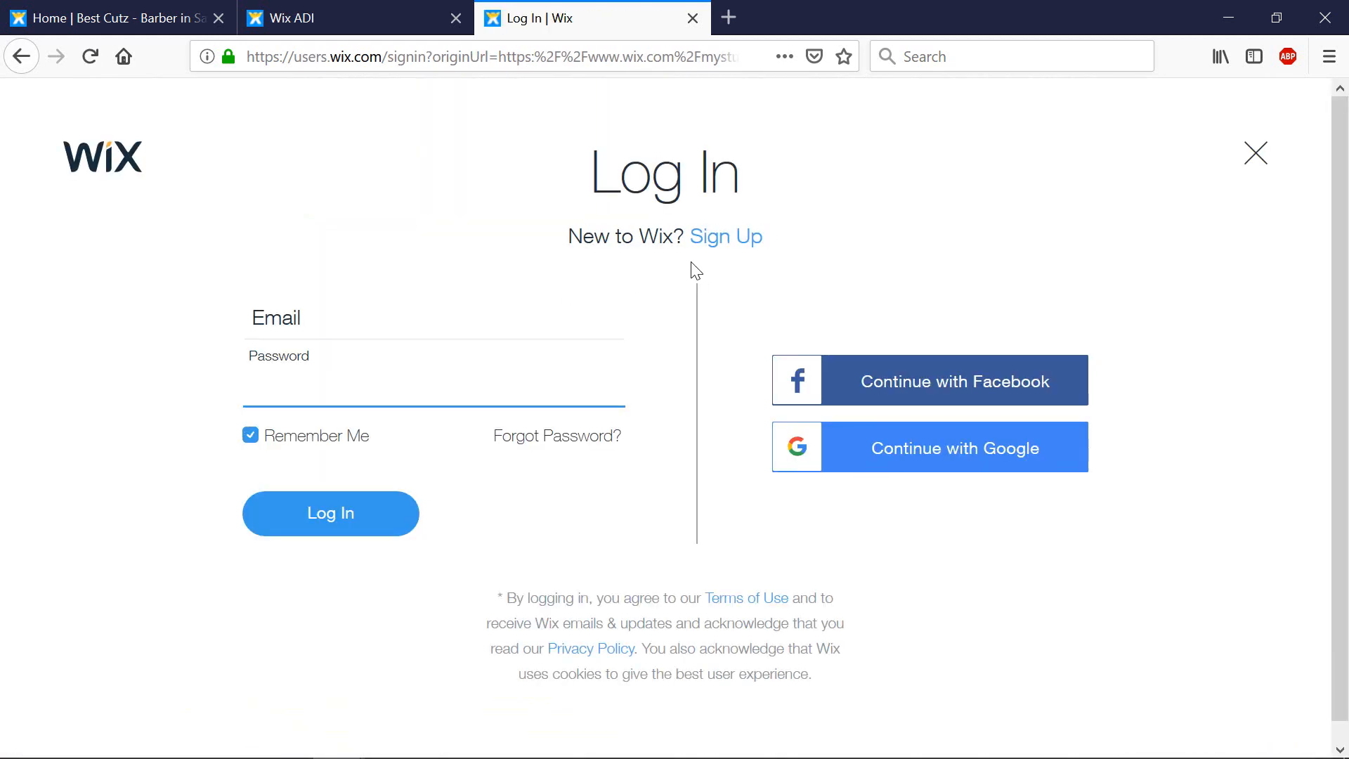
click(730, 247)
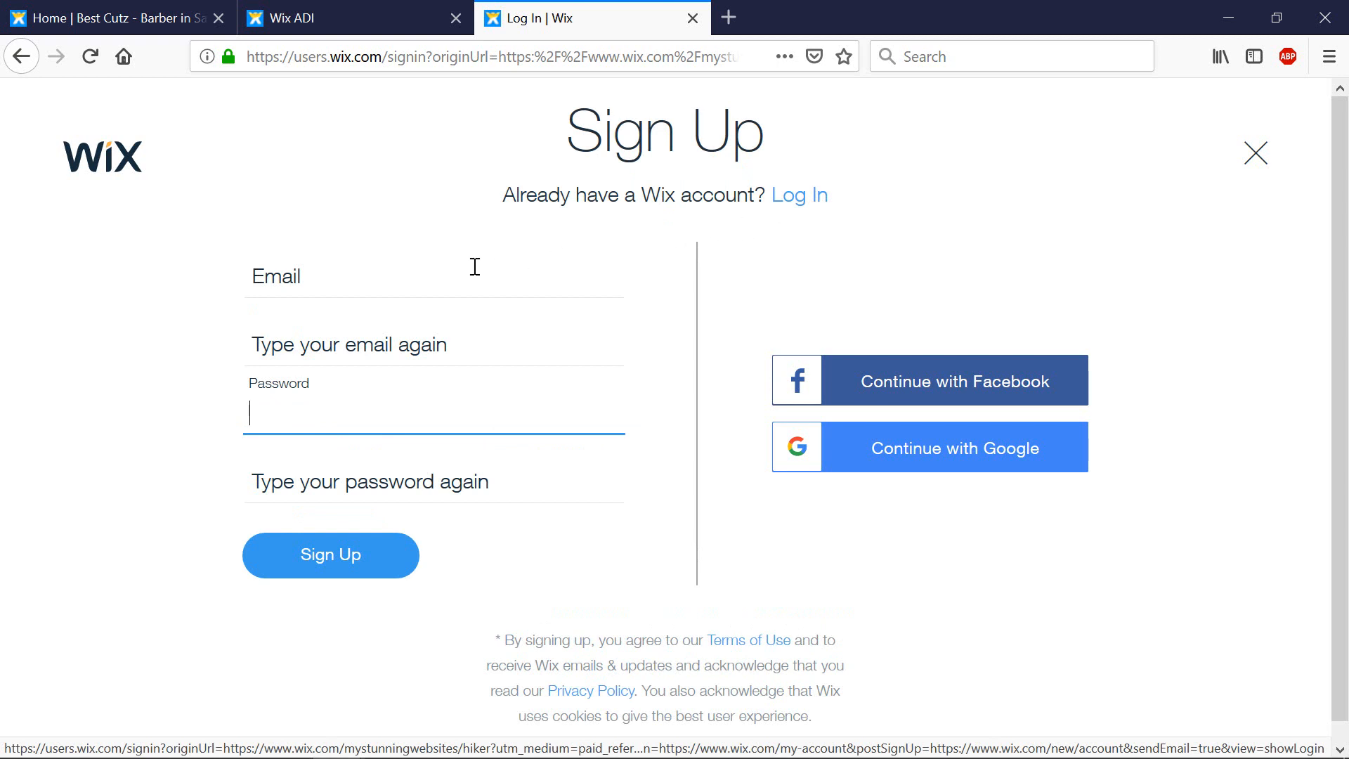
click(377, 276)
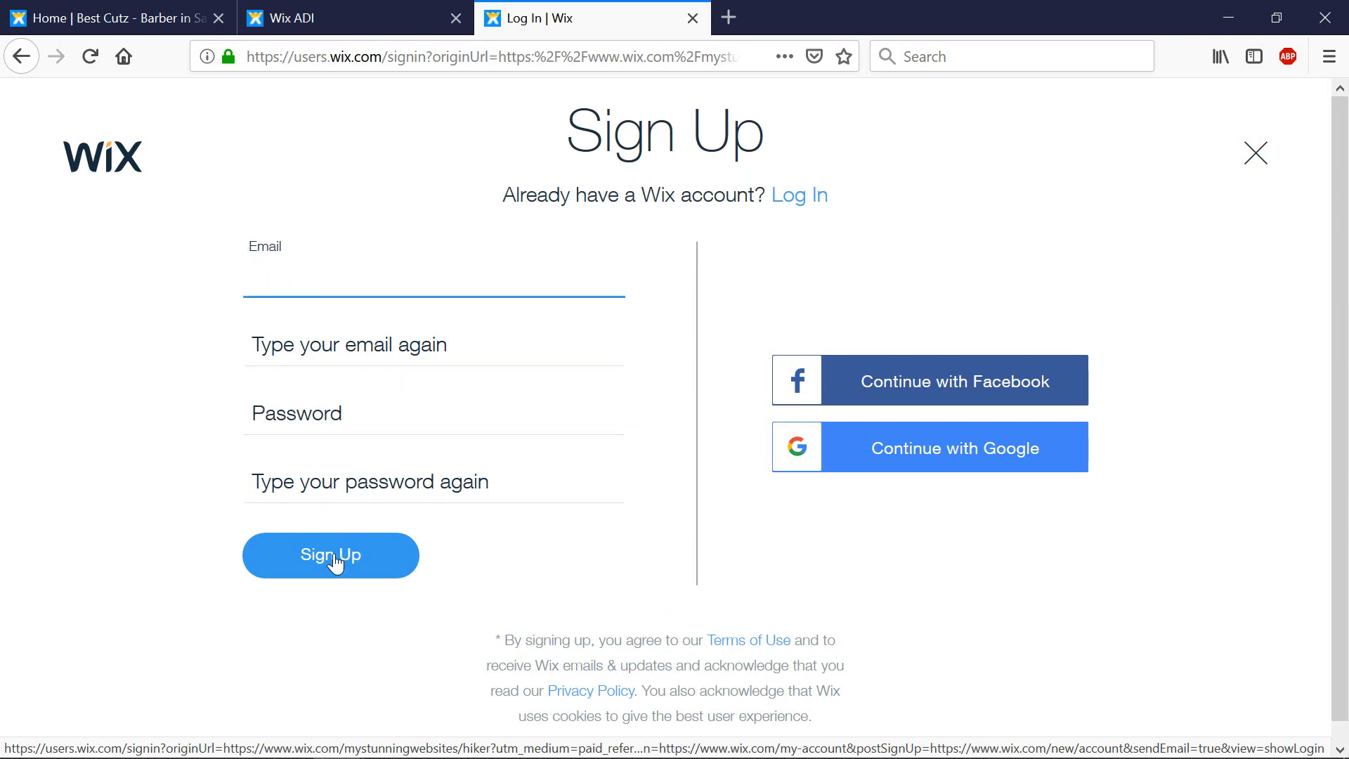
scroll(398, 529, down, 1)
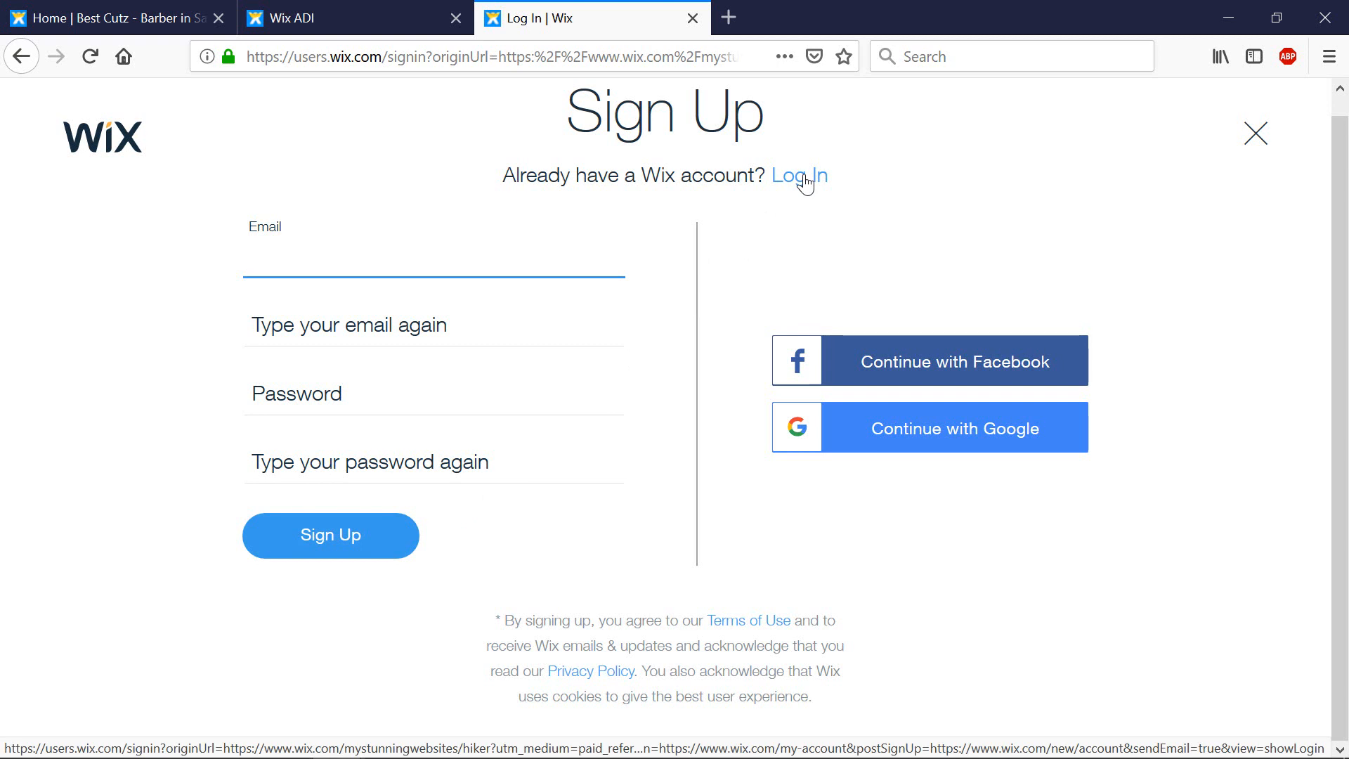
Step: Switch back to the login form, log in to the existing account and look through the websites under My Sites
click(806, 183)
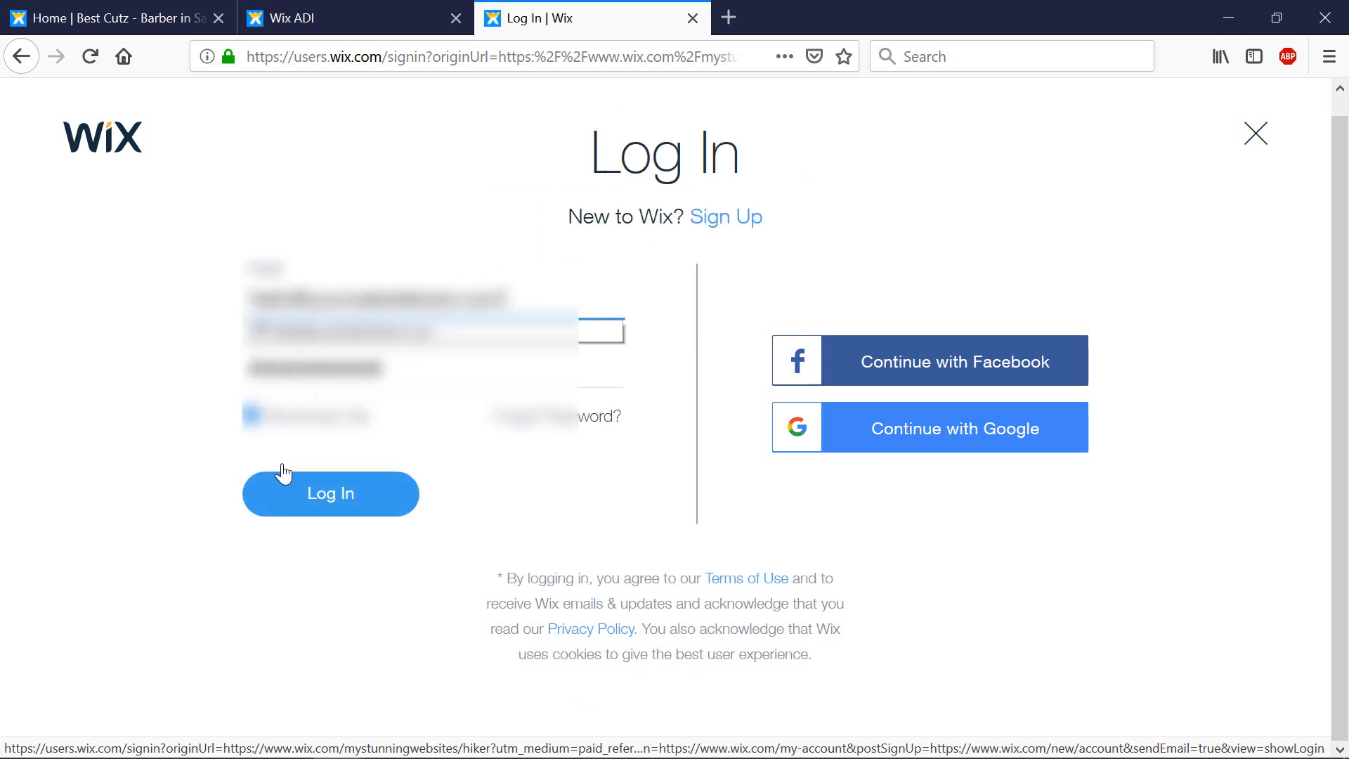
click(348, 508)
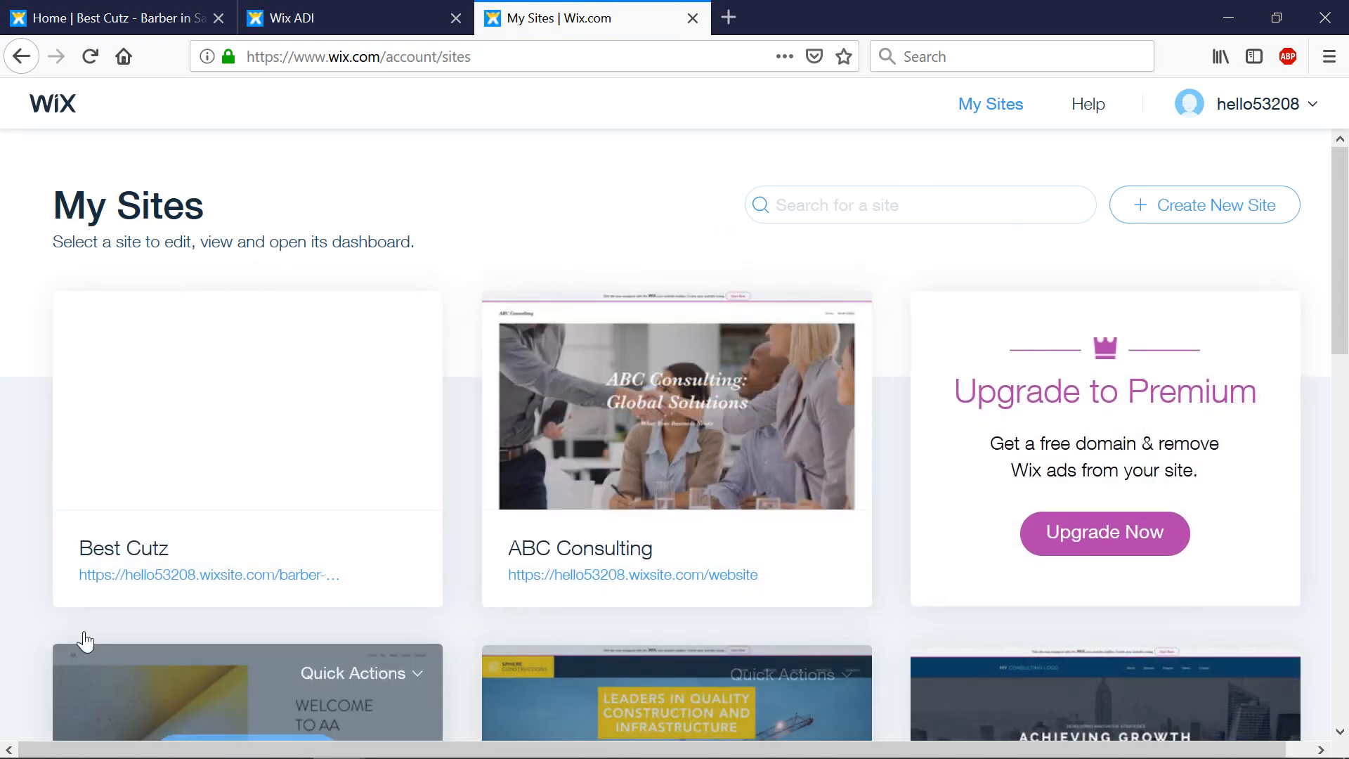
scroll(1304, 379, down, 2)
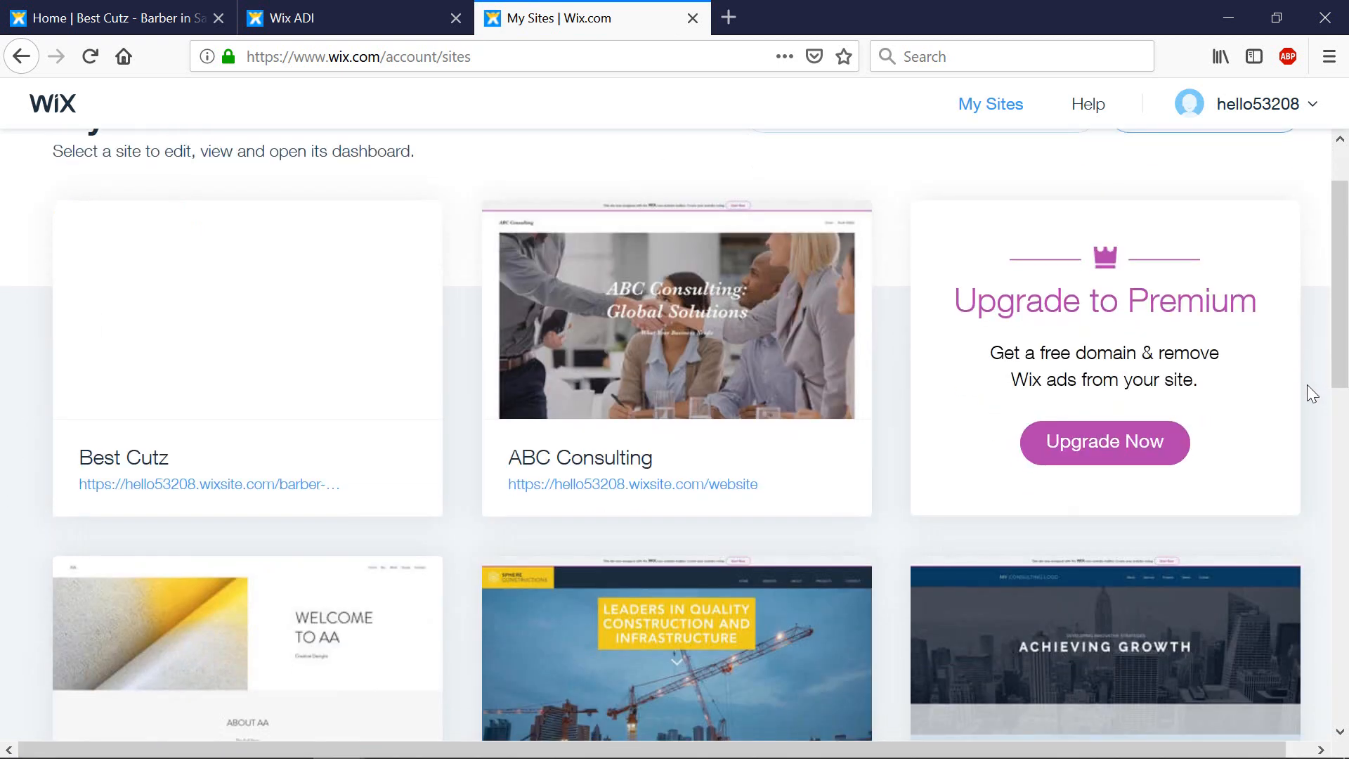
scroll(1307, 392, down, 8)
scroll(1265, 429, up, 10)
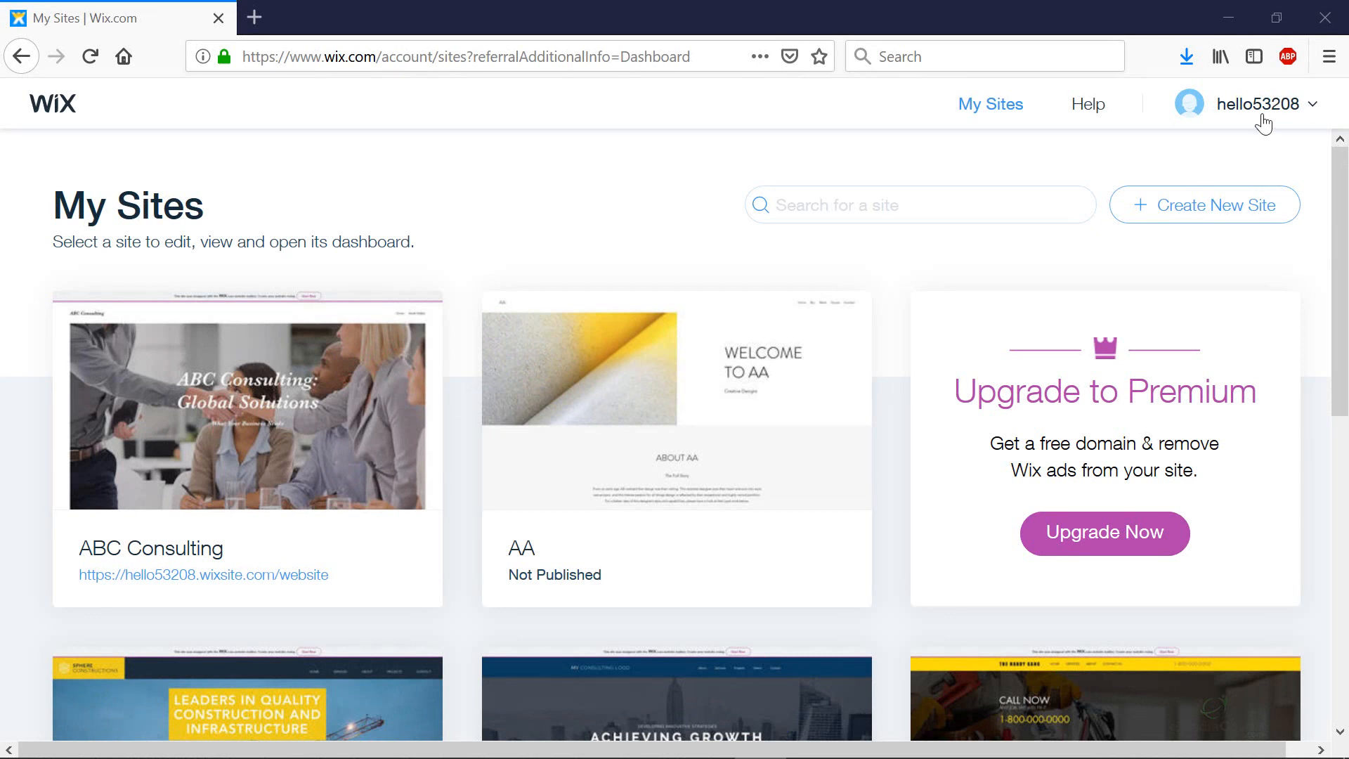
Step: Create a new site in the Other category and choose to have Wix ADI build it
mouse_move(1347, 201)
mouse_down()
mouse_move(1347, 513)
mouse_move(1347, 204)
mouse_up()
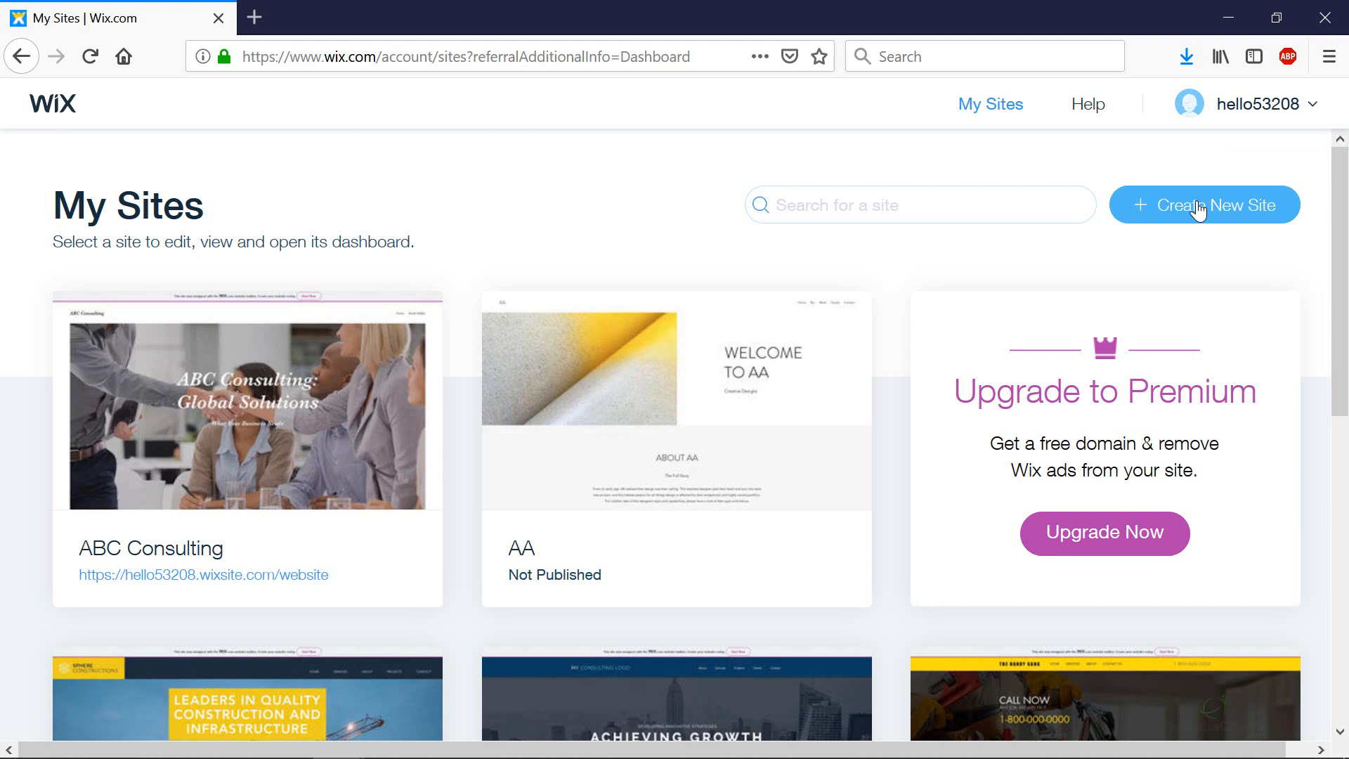
click(1237, 218)
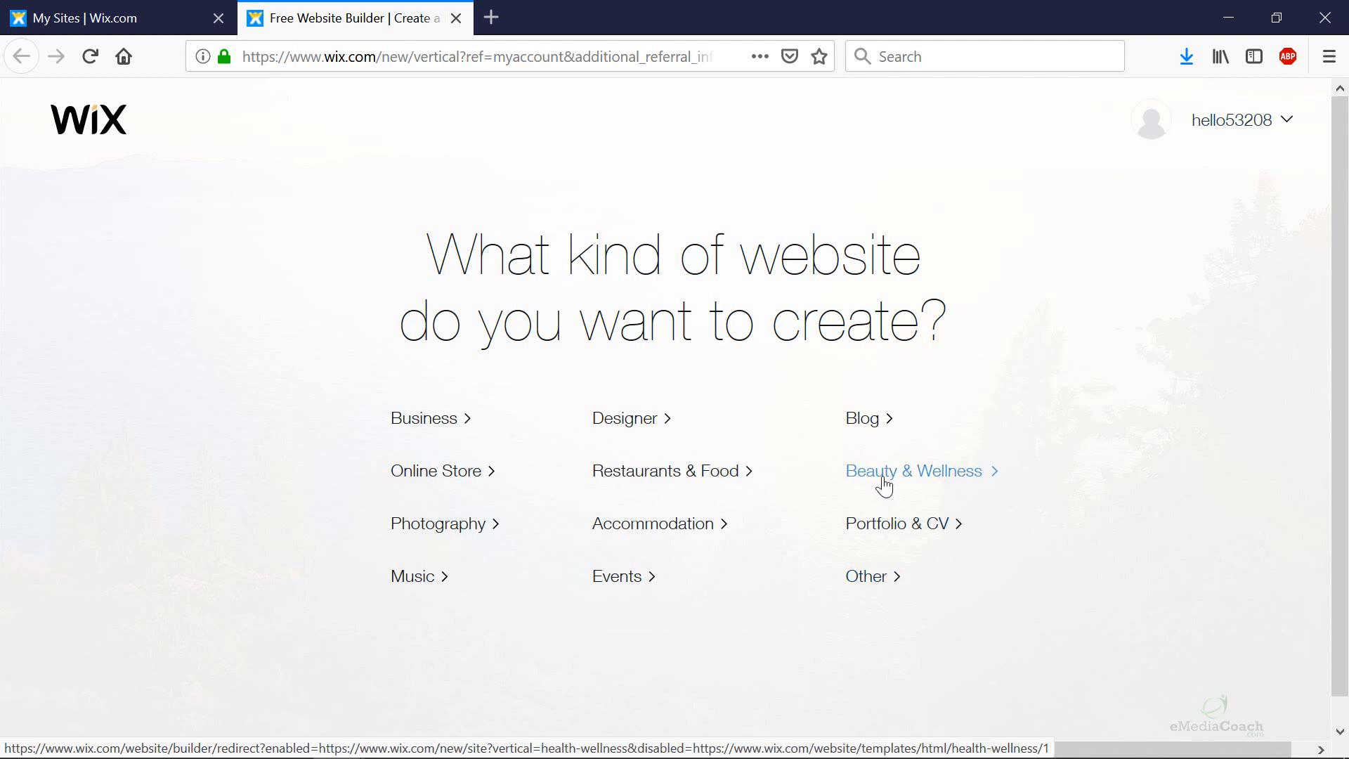
click(871, 591)
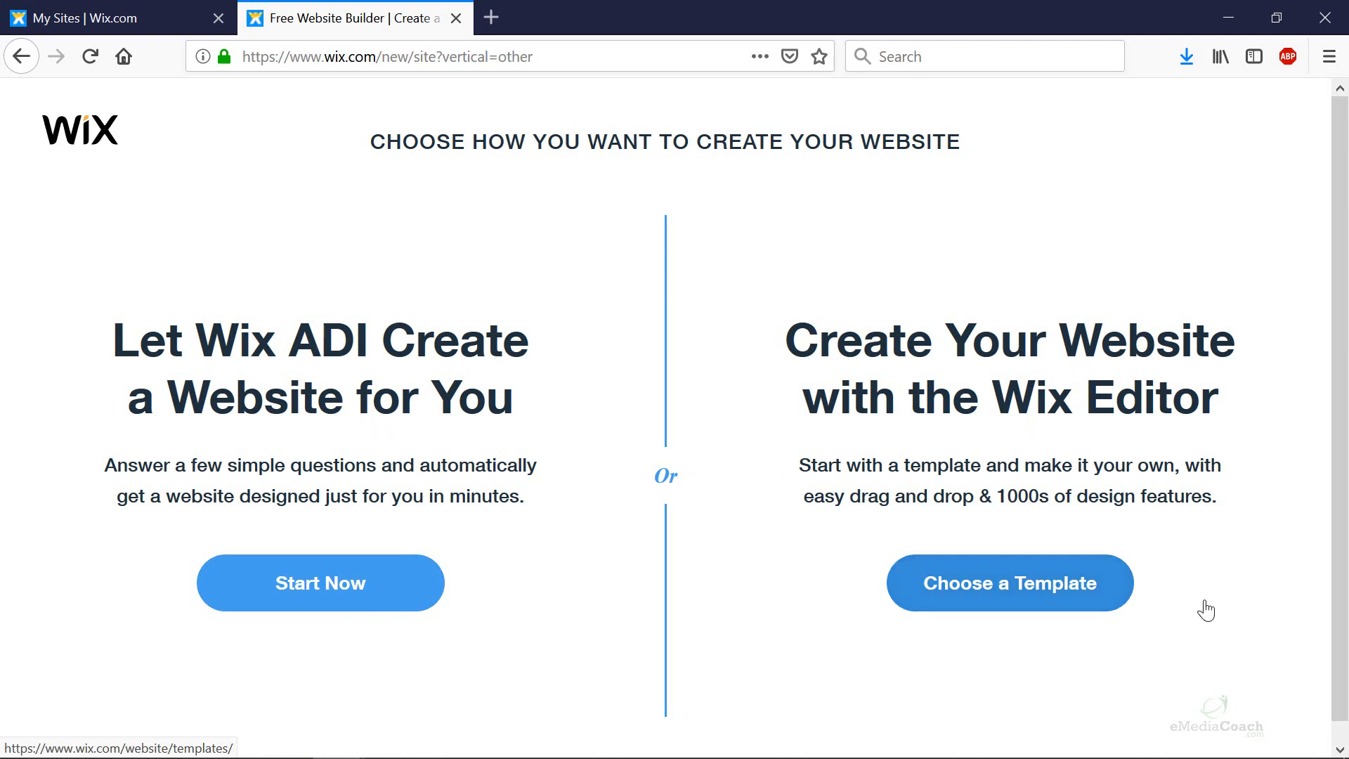
click(349, 585)
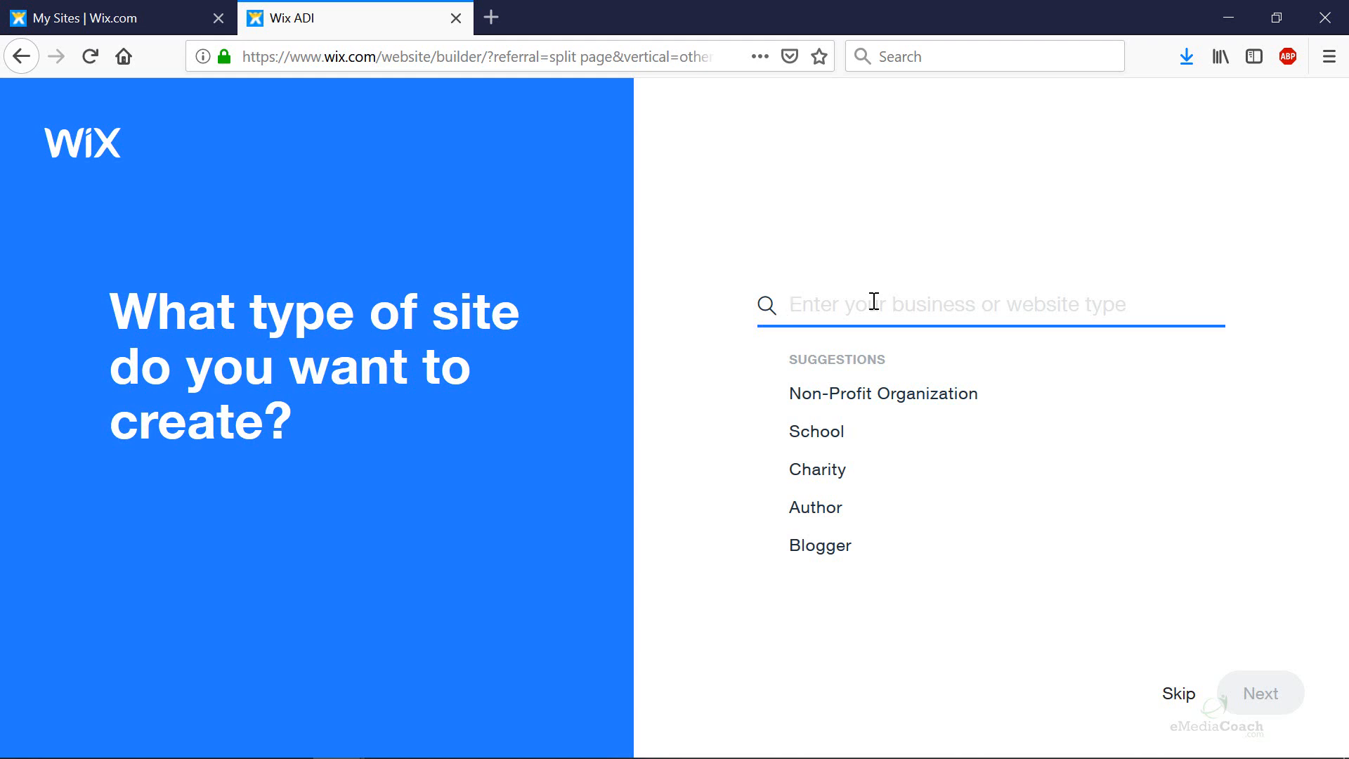
Step: Set the site type to Barber Shop and include the Take bookings & appointments feature
text(barber)
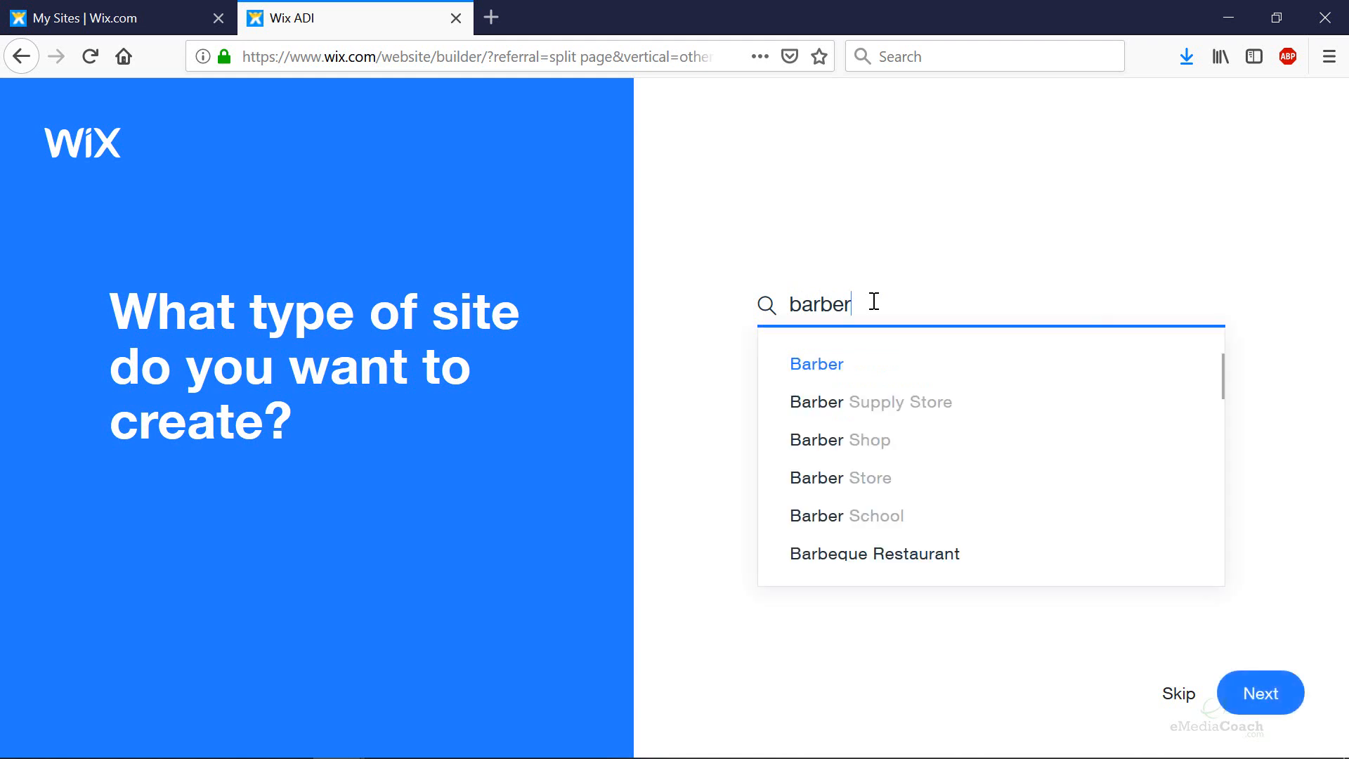
click(875, 441)
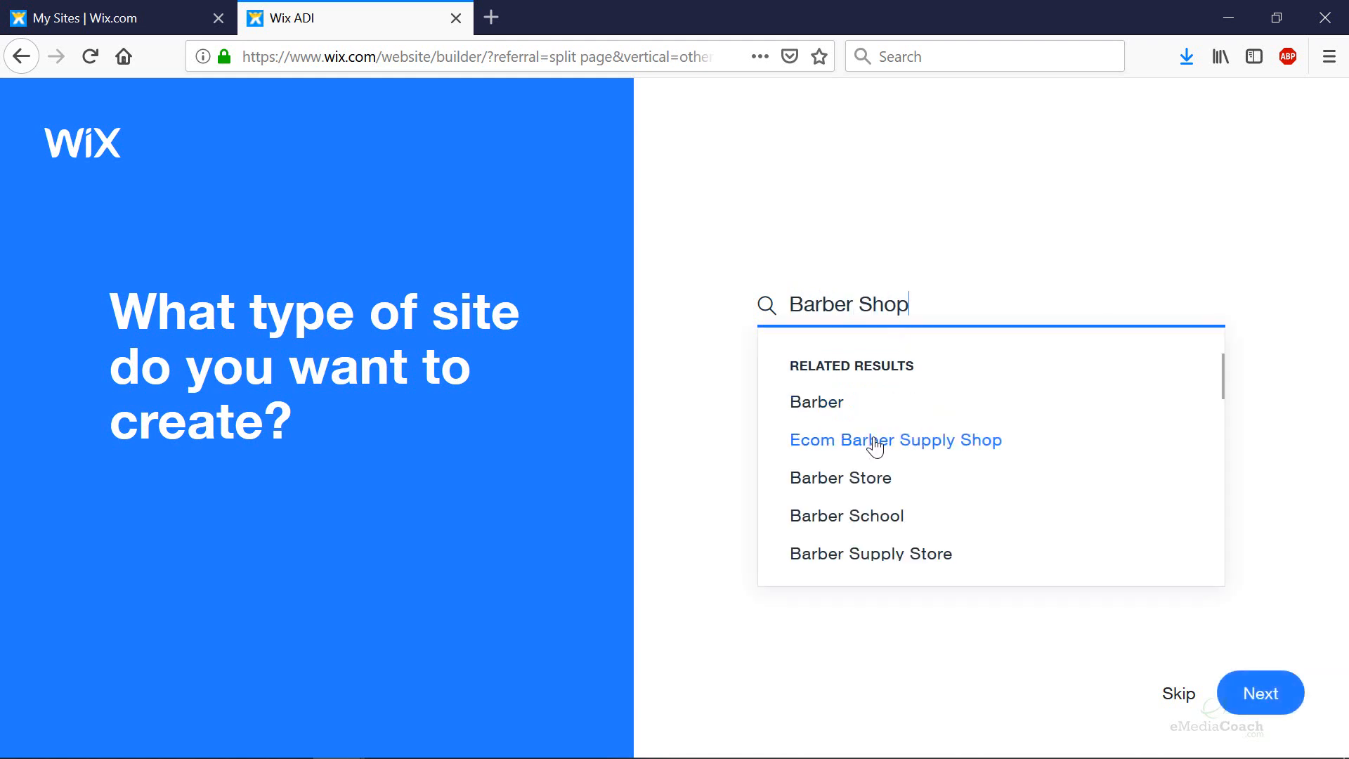
click(1244, 695)
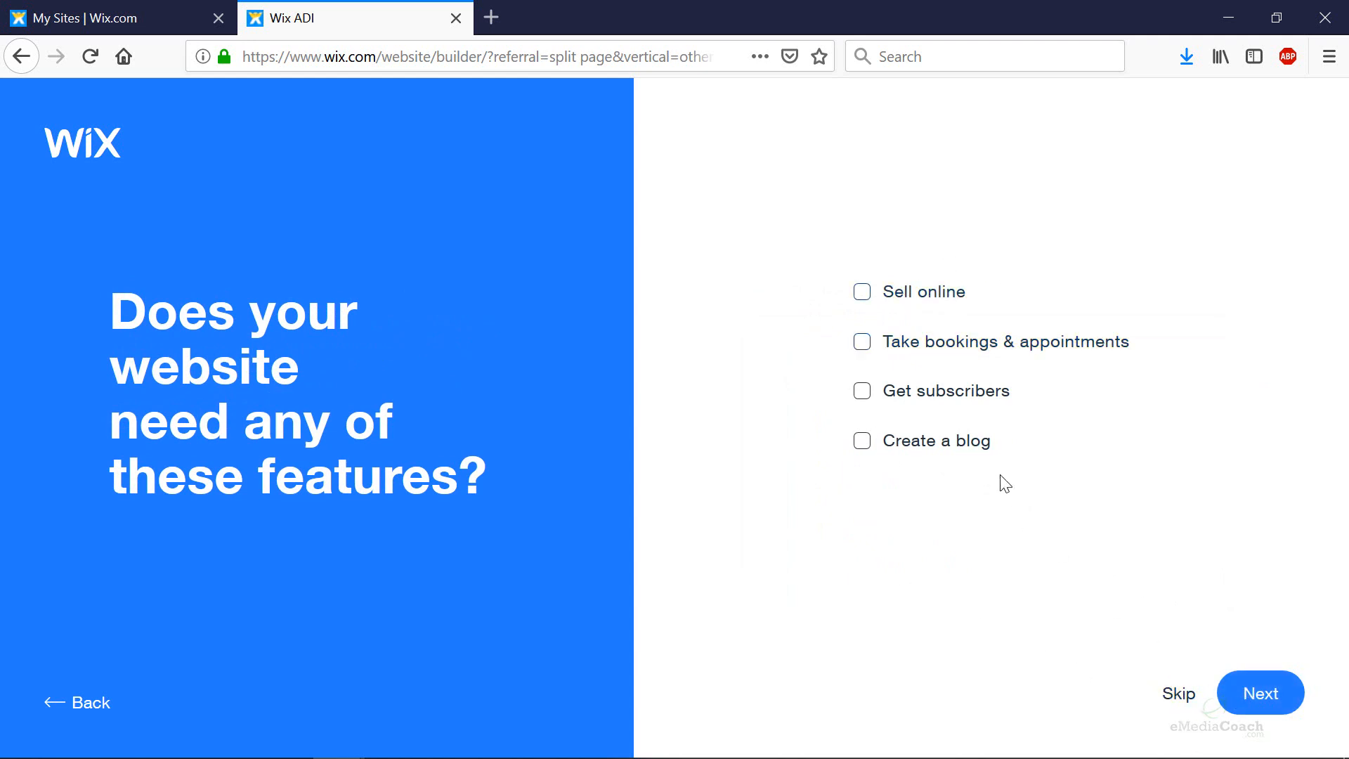
click(865, 352)
click(1277, 699)
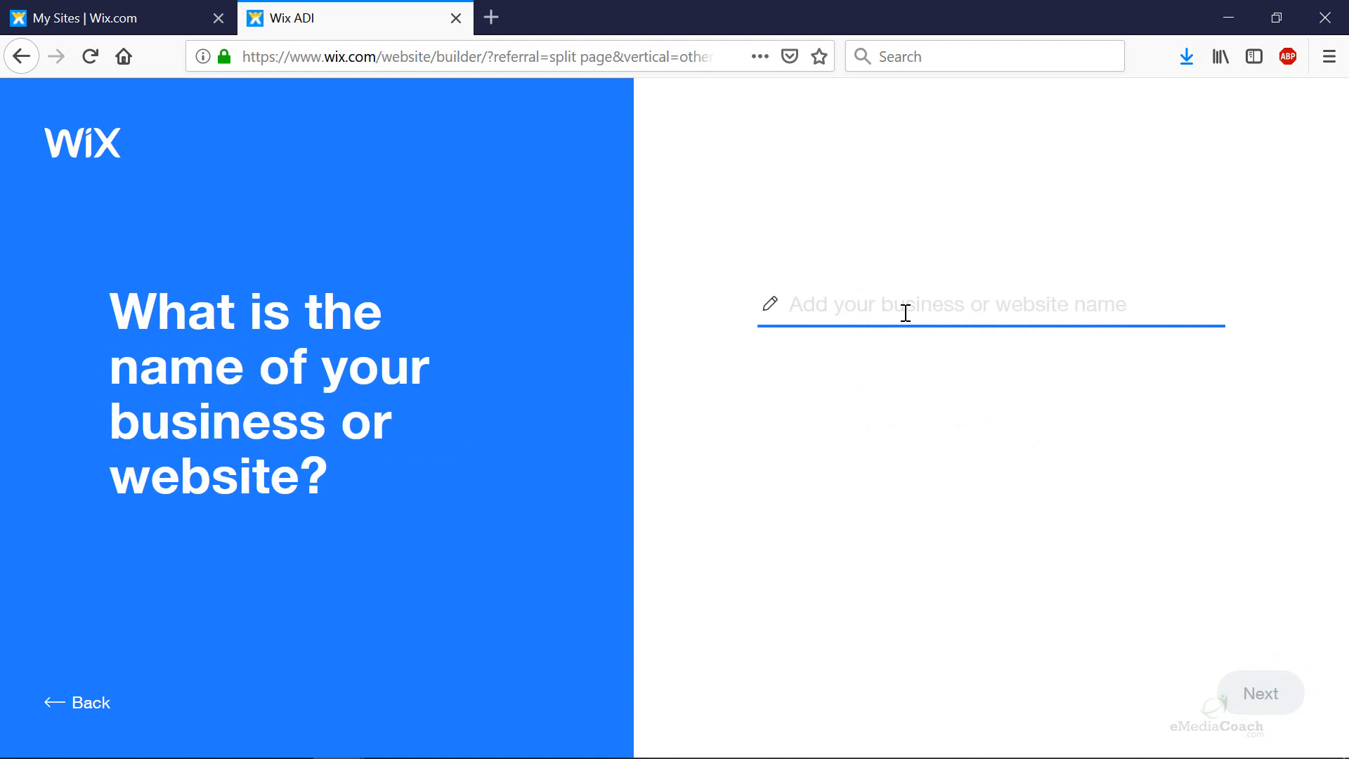
Step: Name the business Best Cutz and set its location to Santa Monica, CA, USA
text(Best Cus)
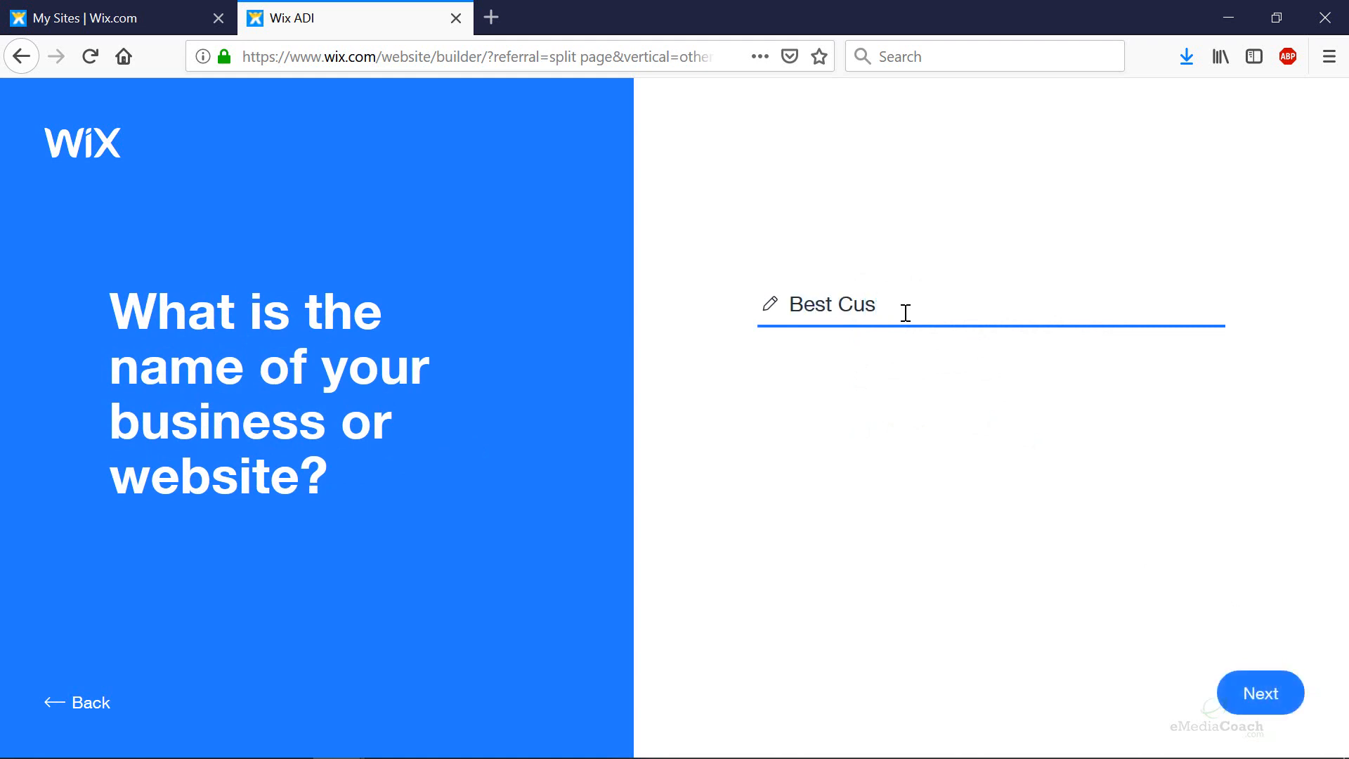
key(BackSpace)
text(tz)
click(1301, 694)
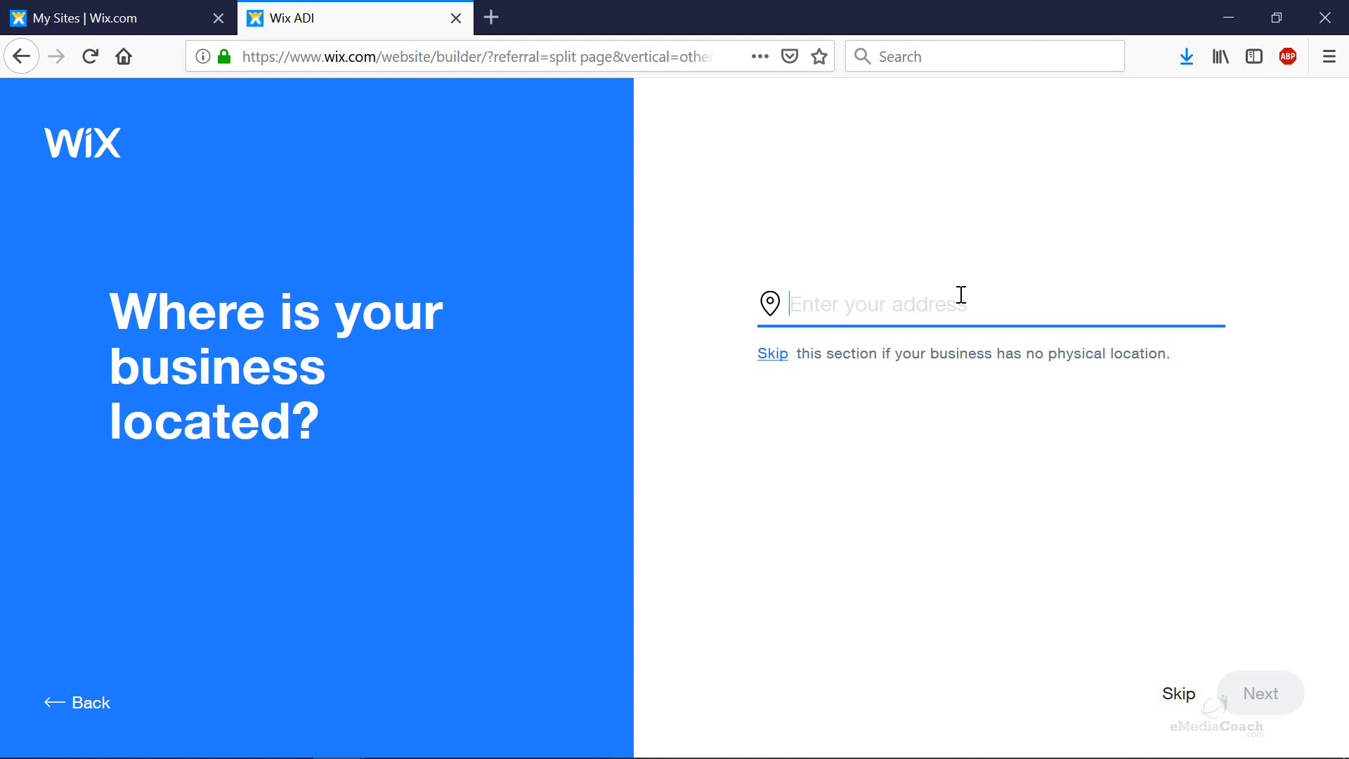
text(Santa Monica)
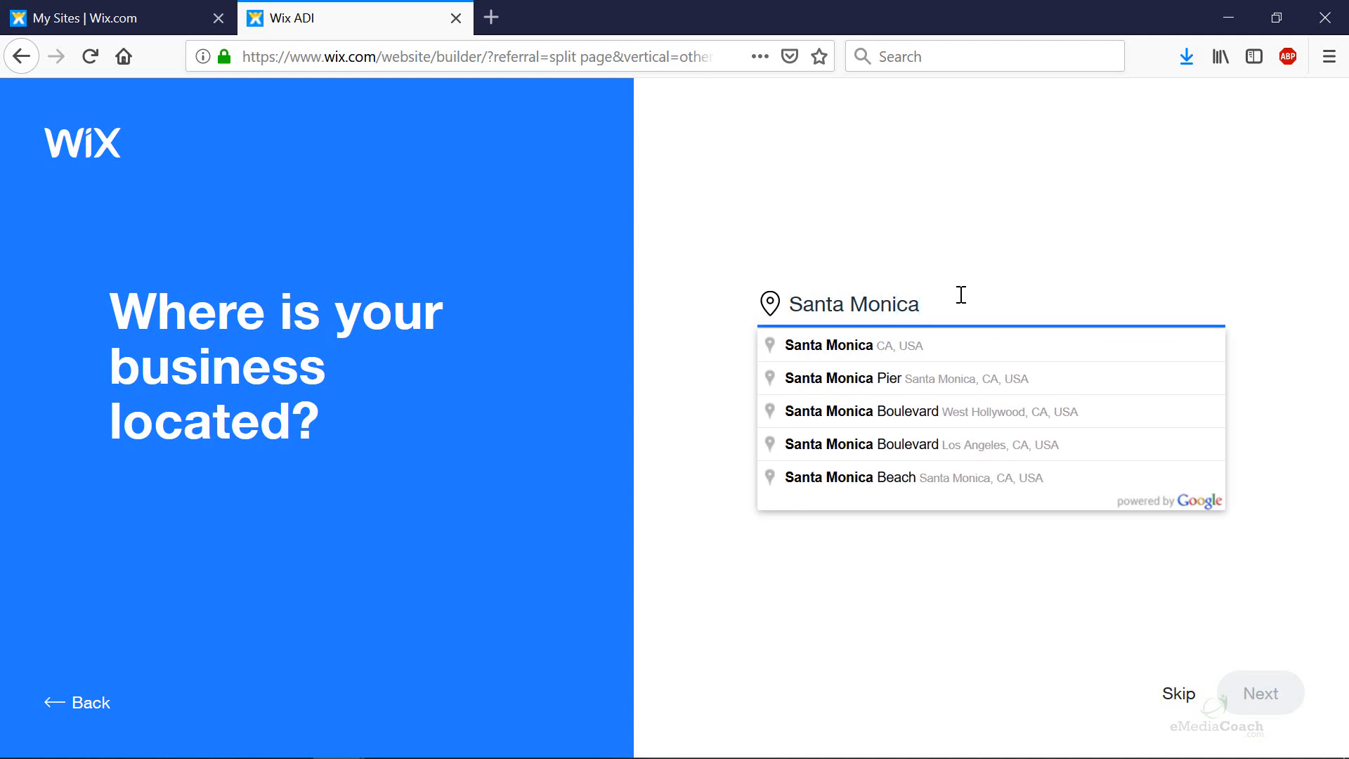
click(937, 337)
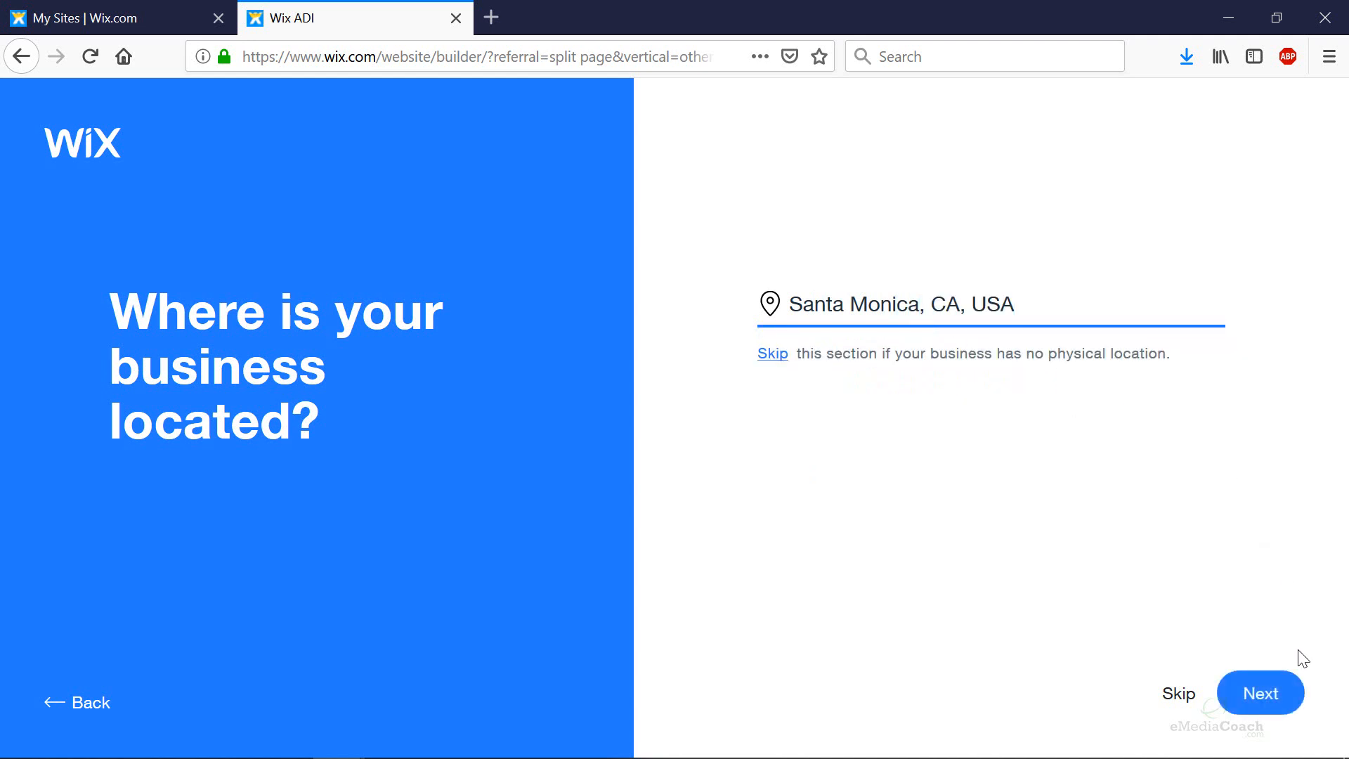
click(1272, 705)
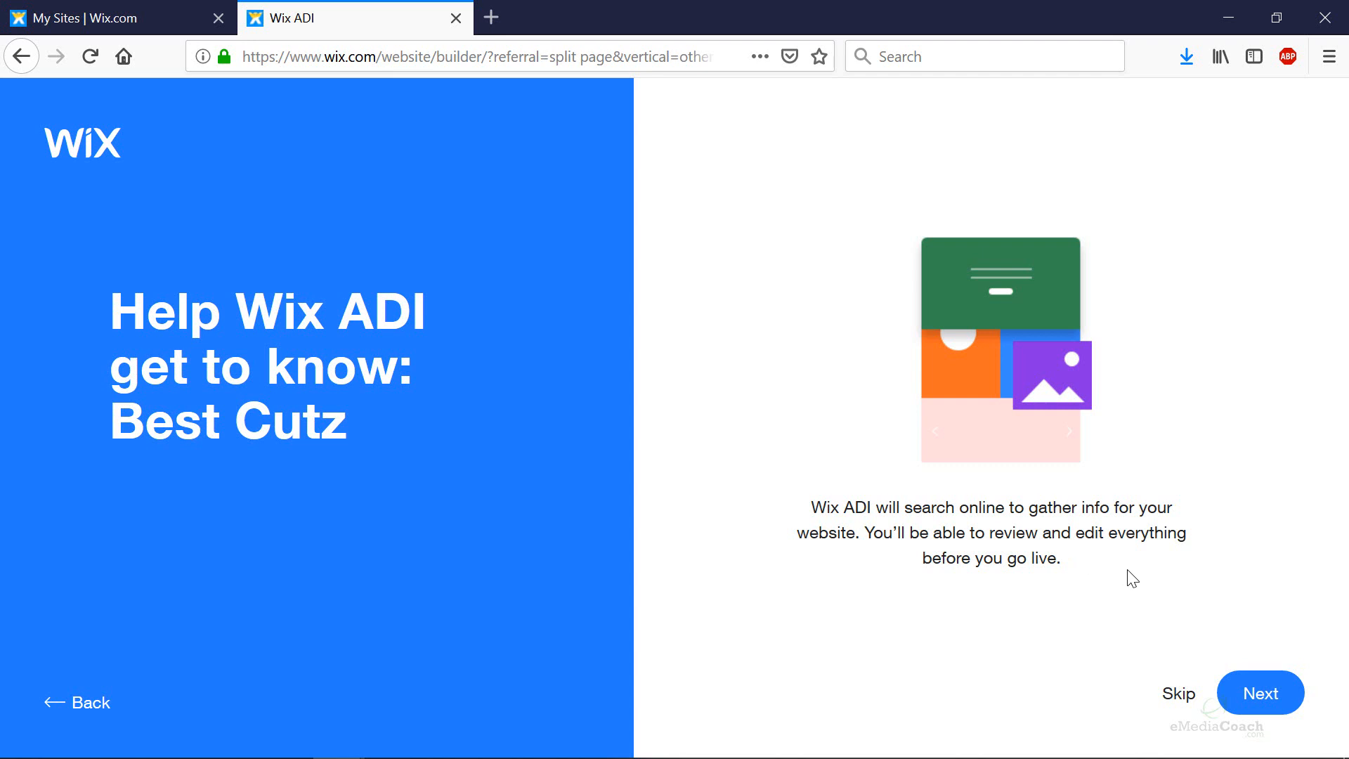
Step: Skip the suggested business match and accept the business info, leaving the logo, phone, fax and social link empty
click(1245, 690)
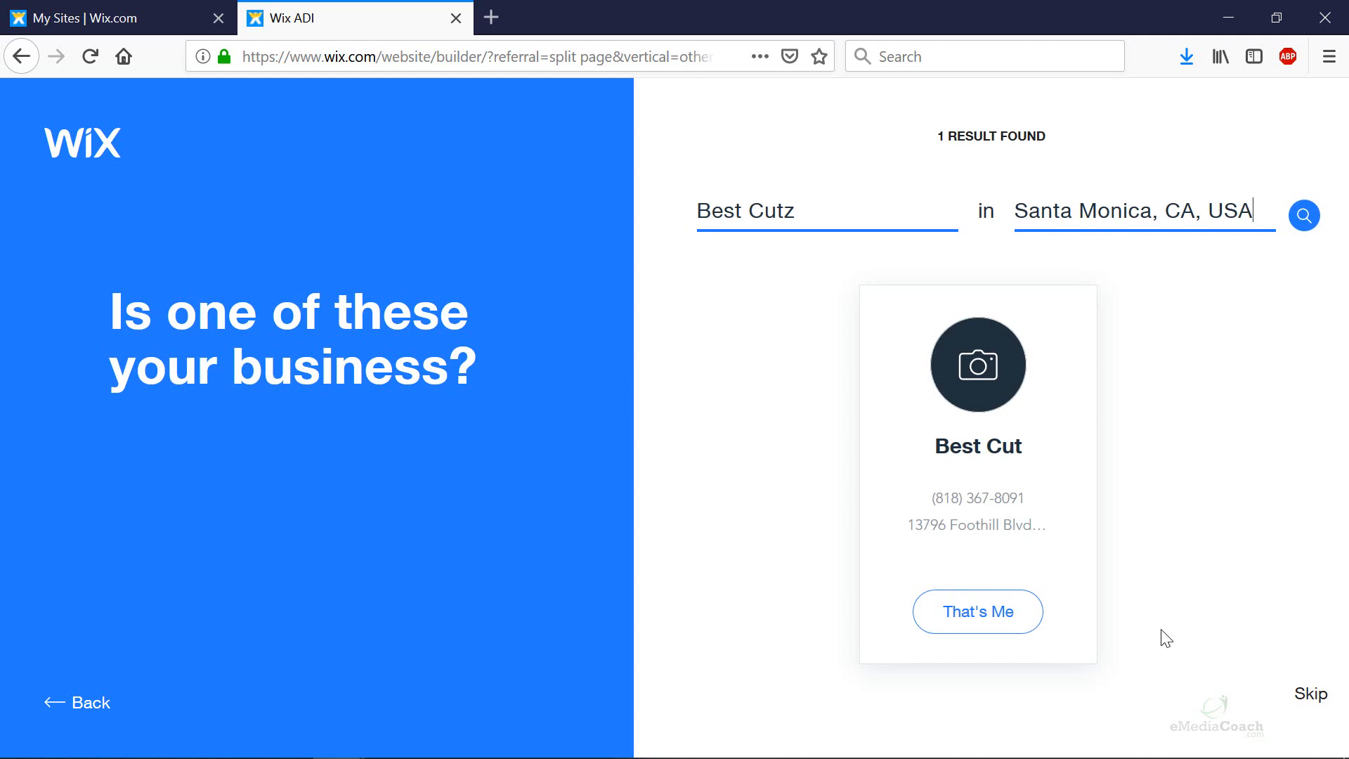
click(1313, 694)
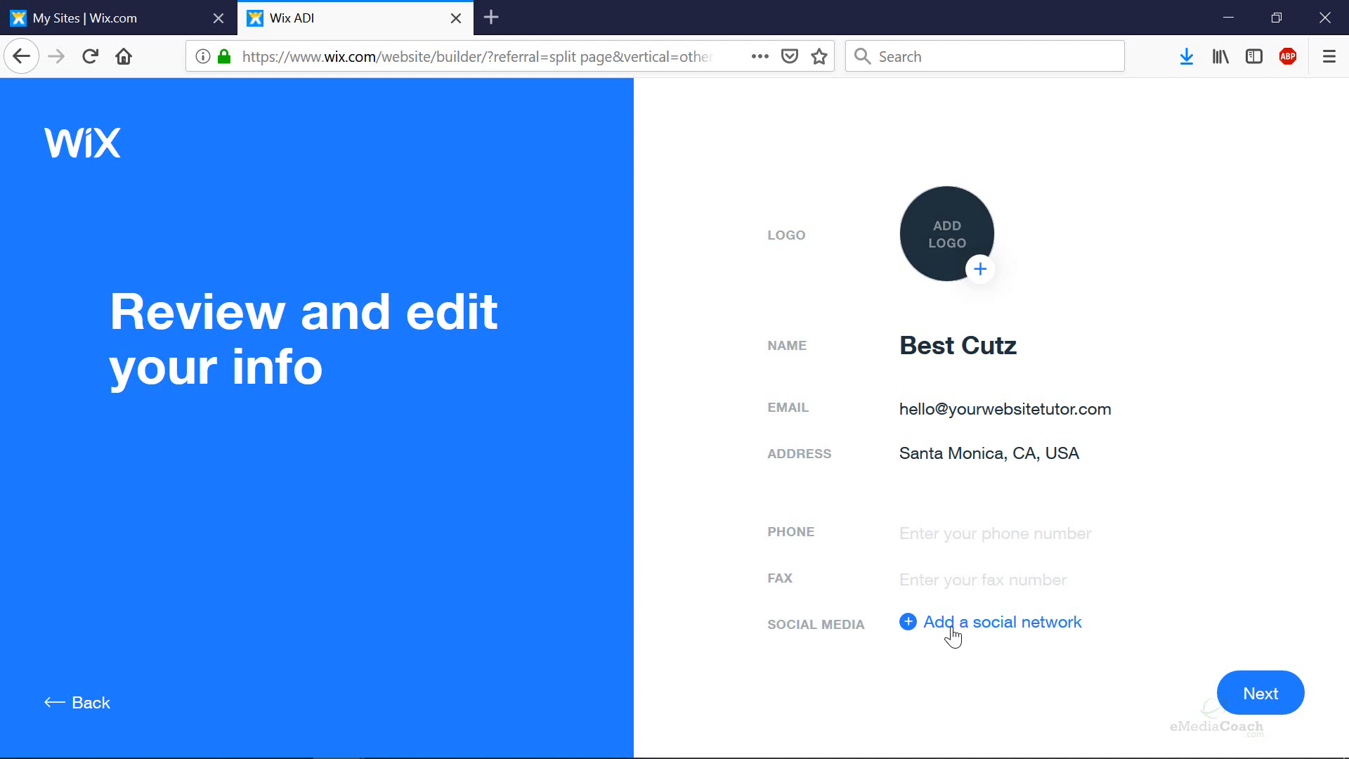
click(908, 624)
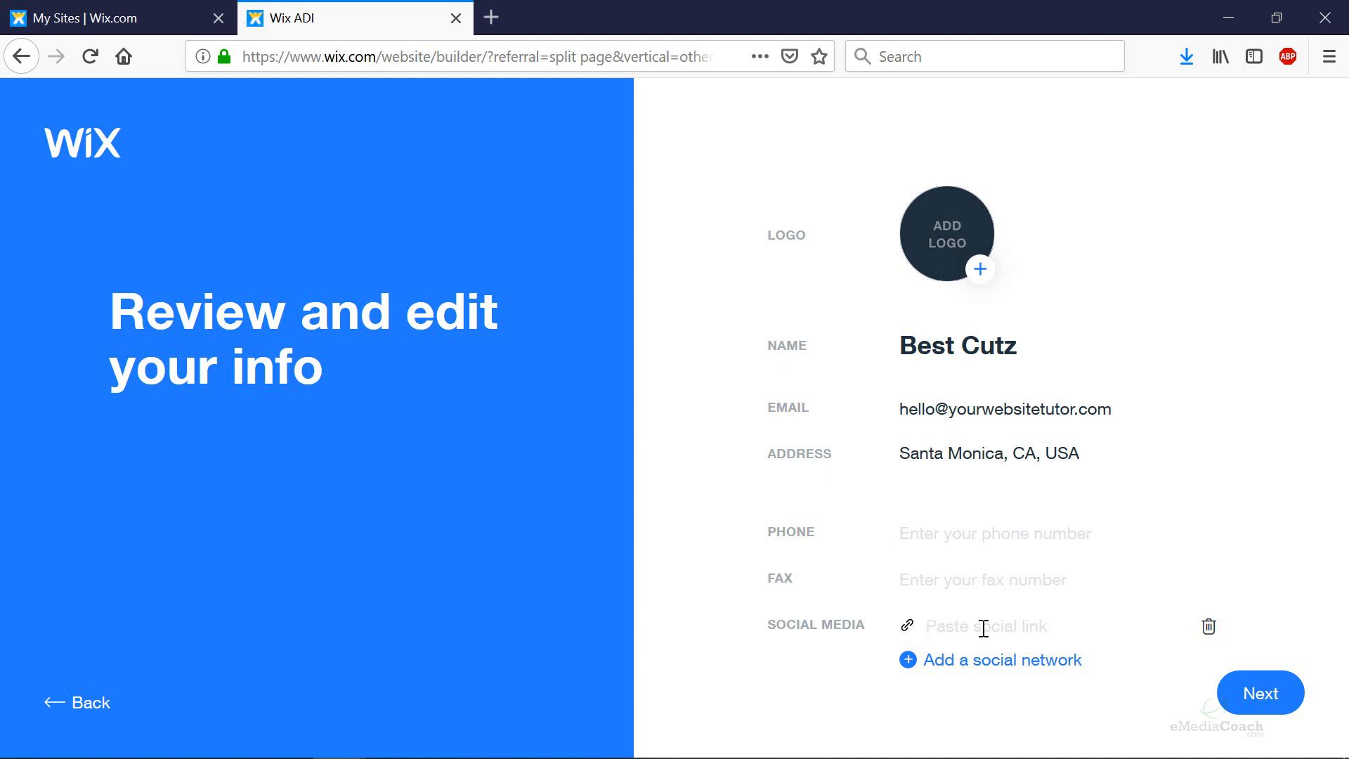
click(1254, 702)
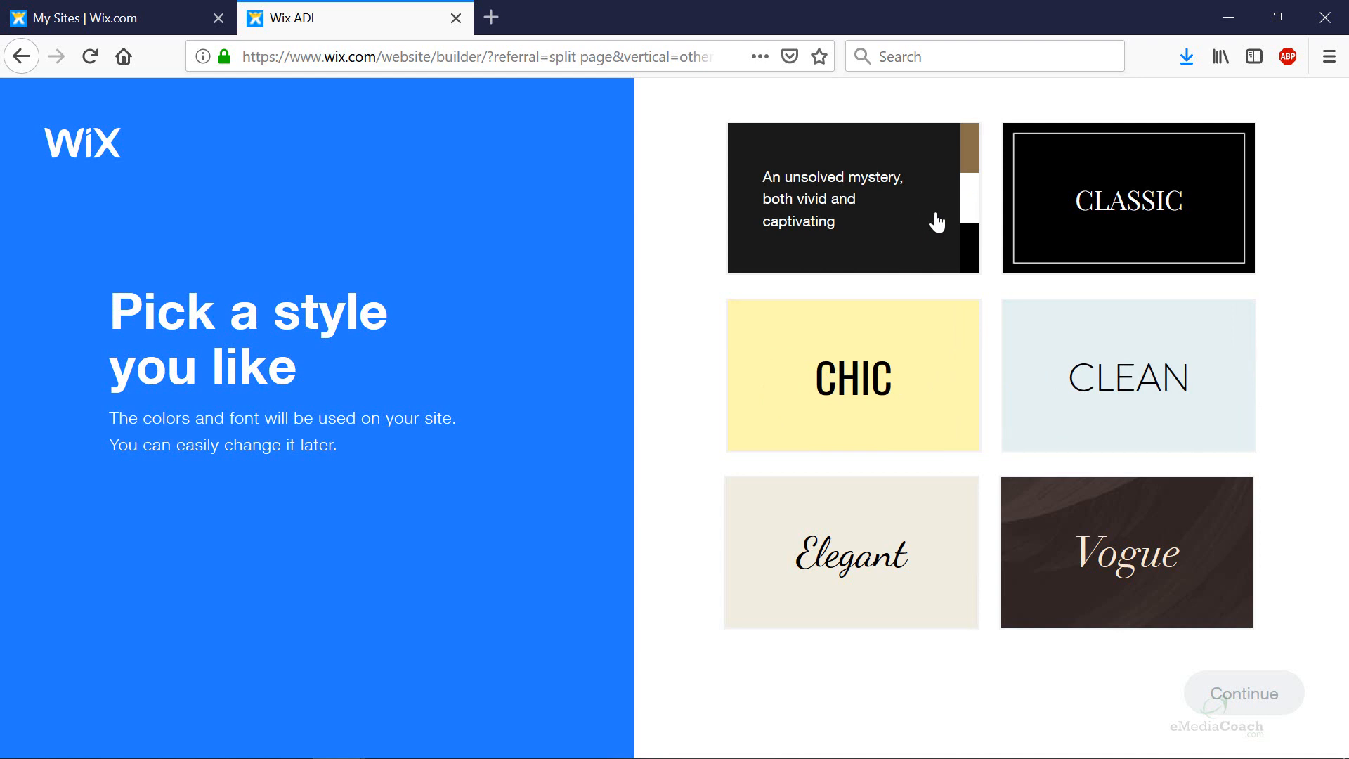
Step: Pick the Midnight style, compare the proposed designs and choose the dark one with three round service photos
click(894, 197)
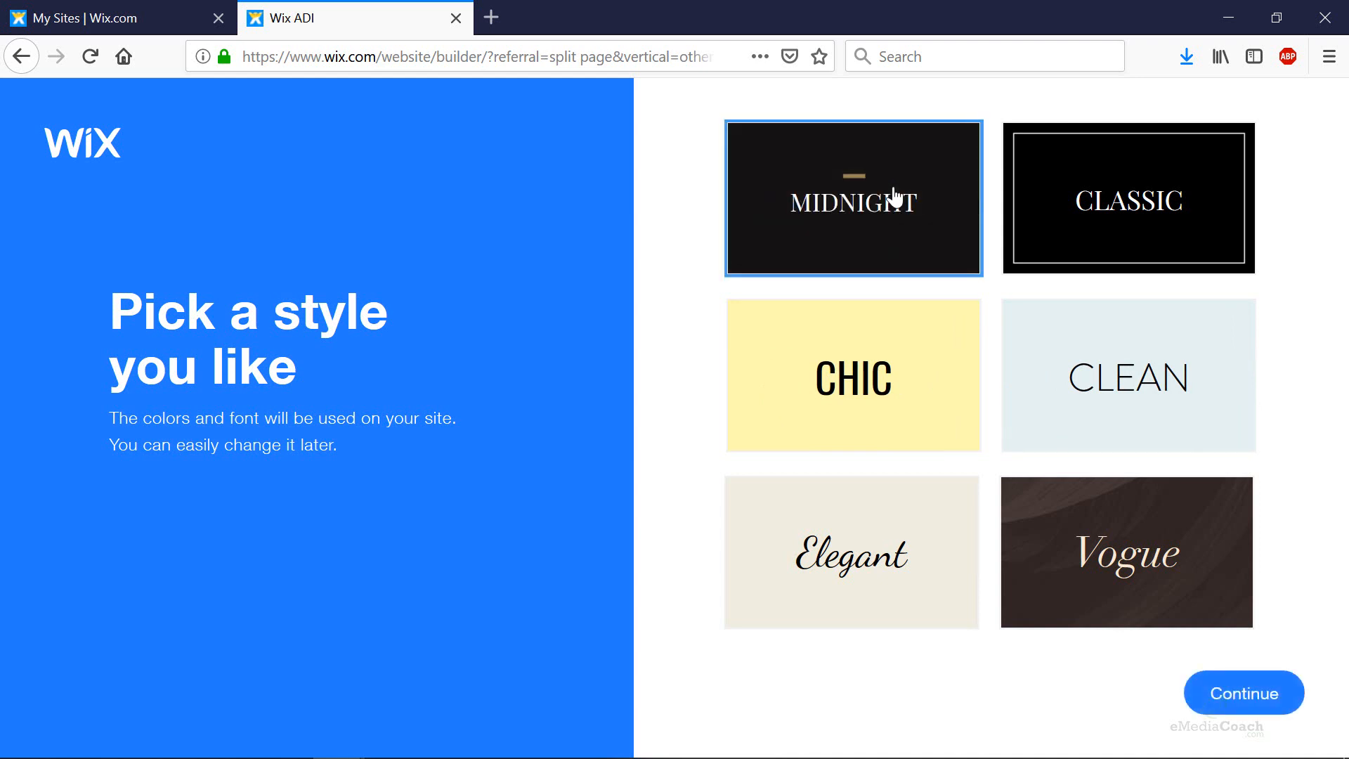
click(1278, 710)
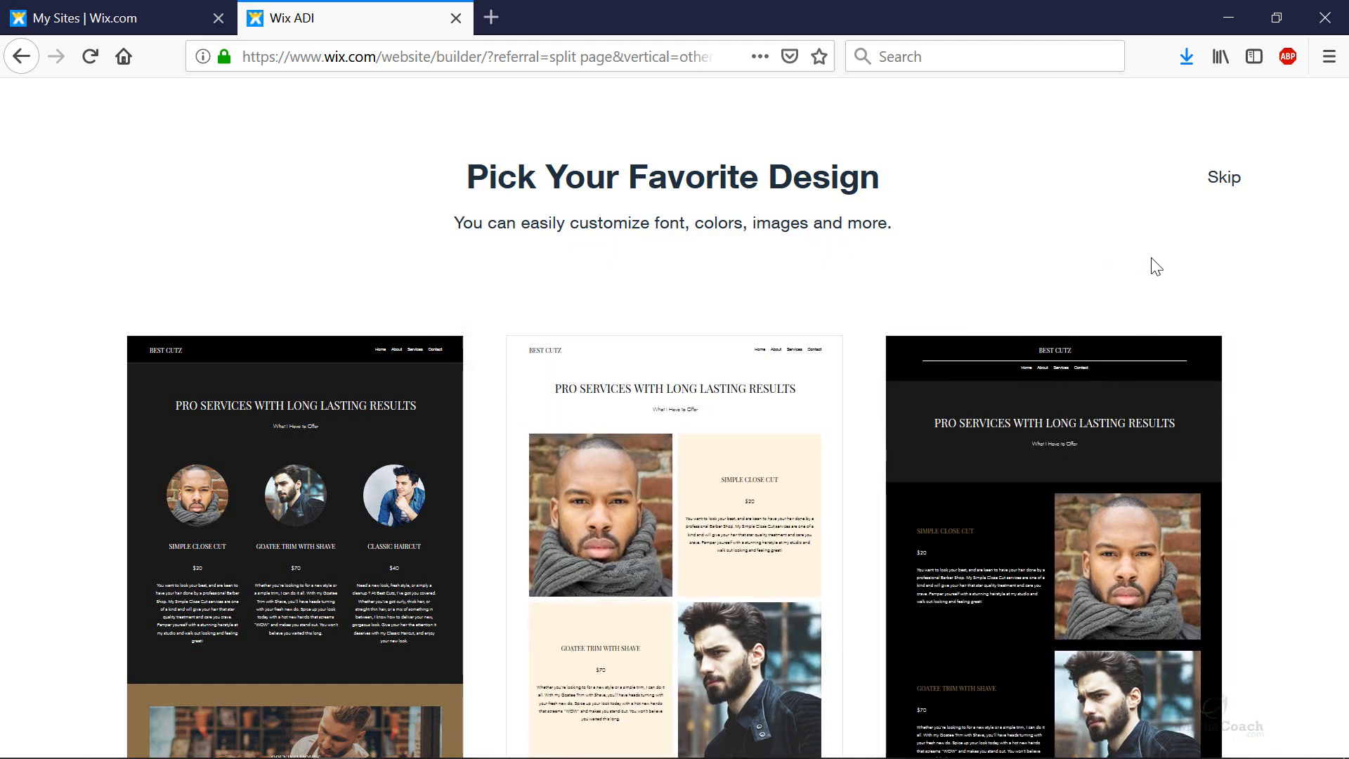
mouse_move(208, 483)
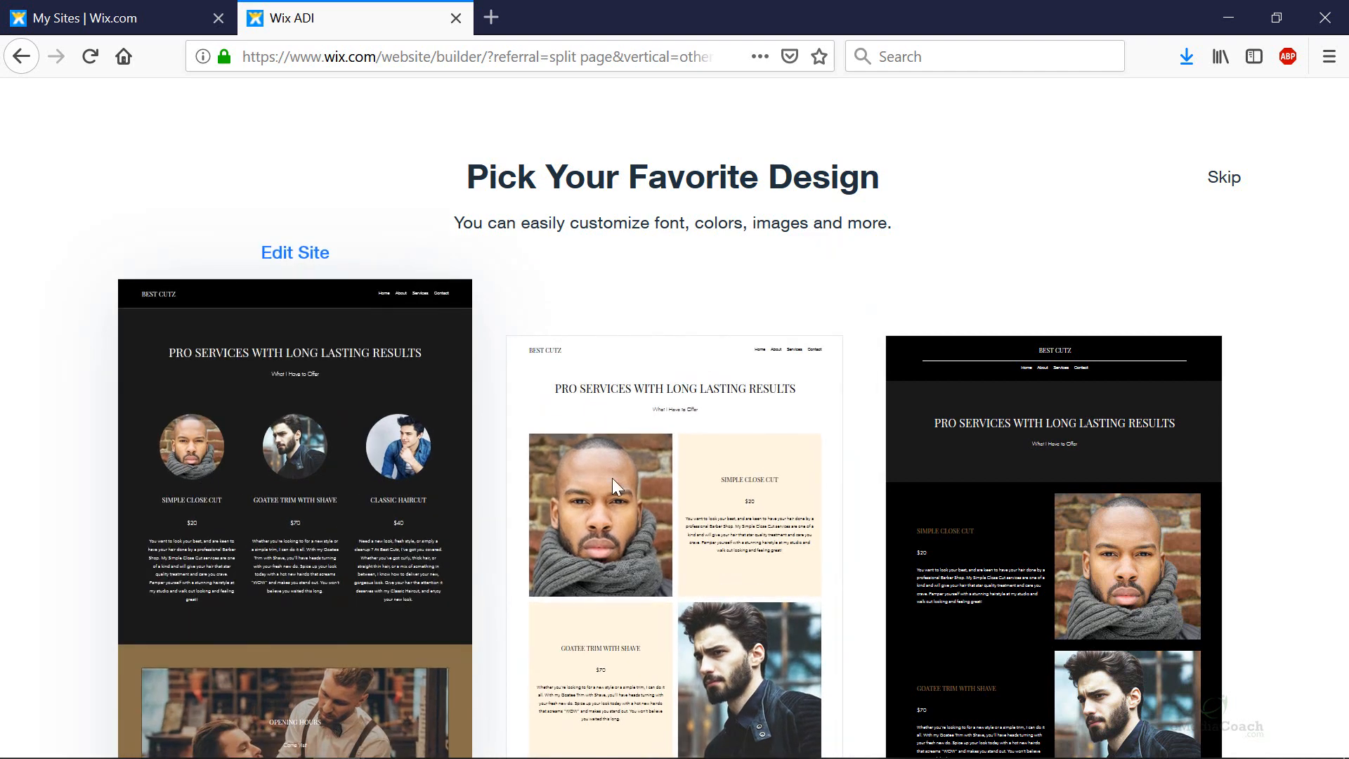
mouse_move(613, 478)
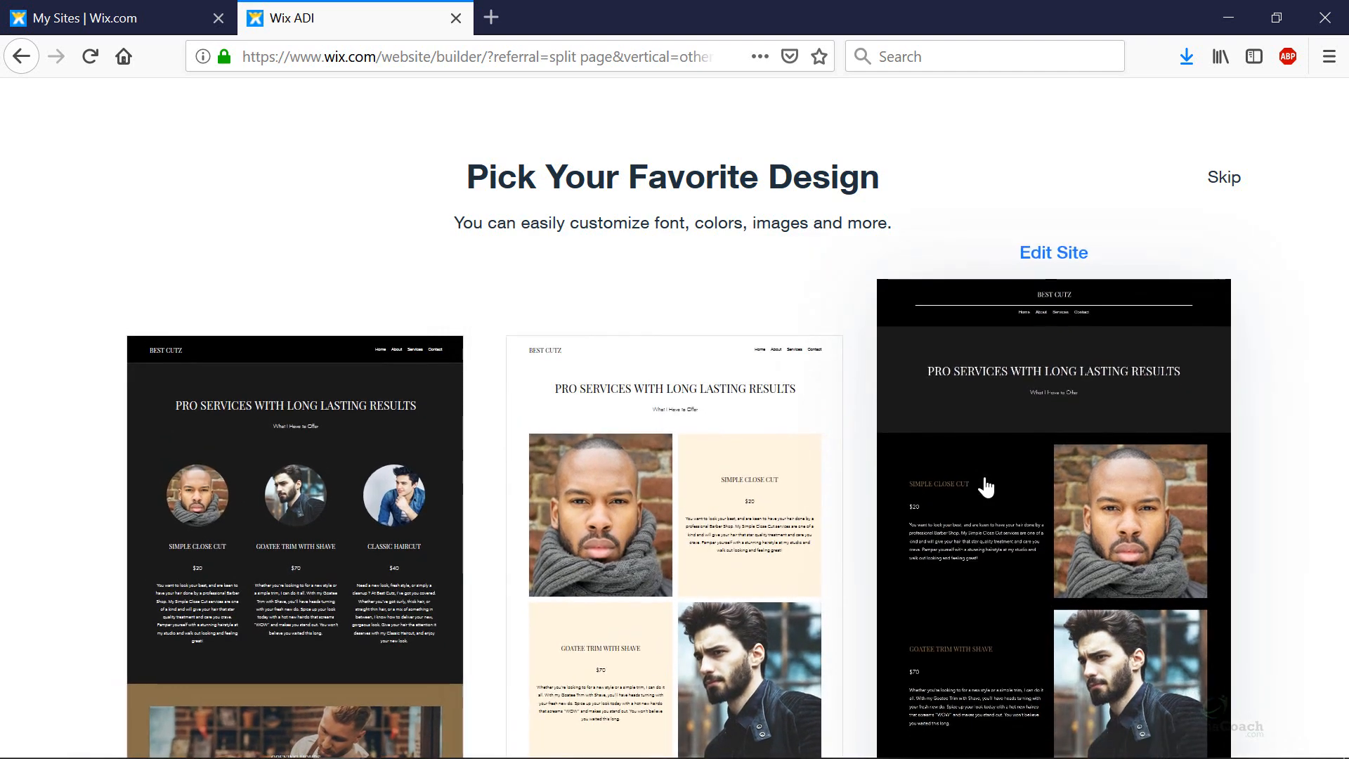
mouse_move(377, 521)
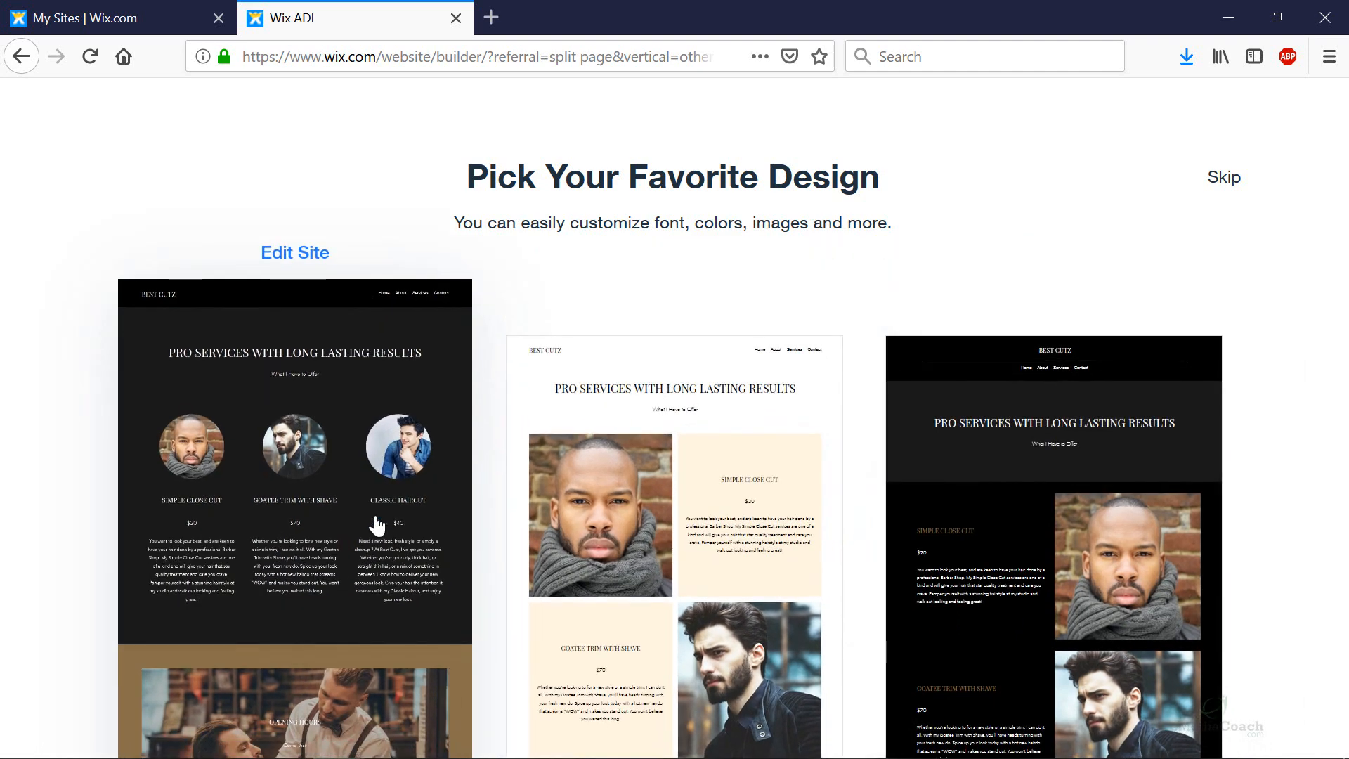
click(326, 477)
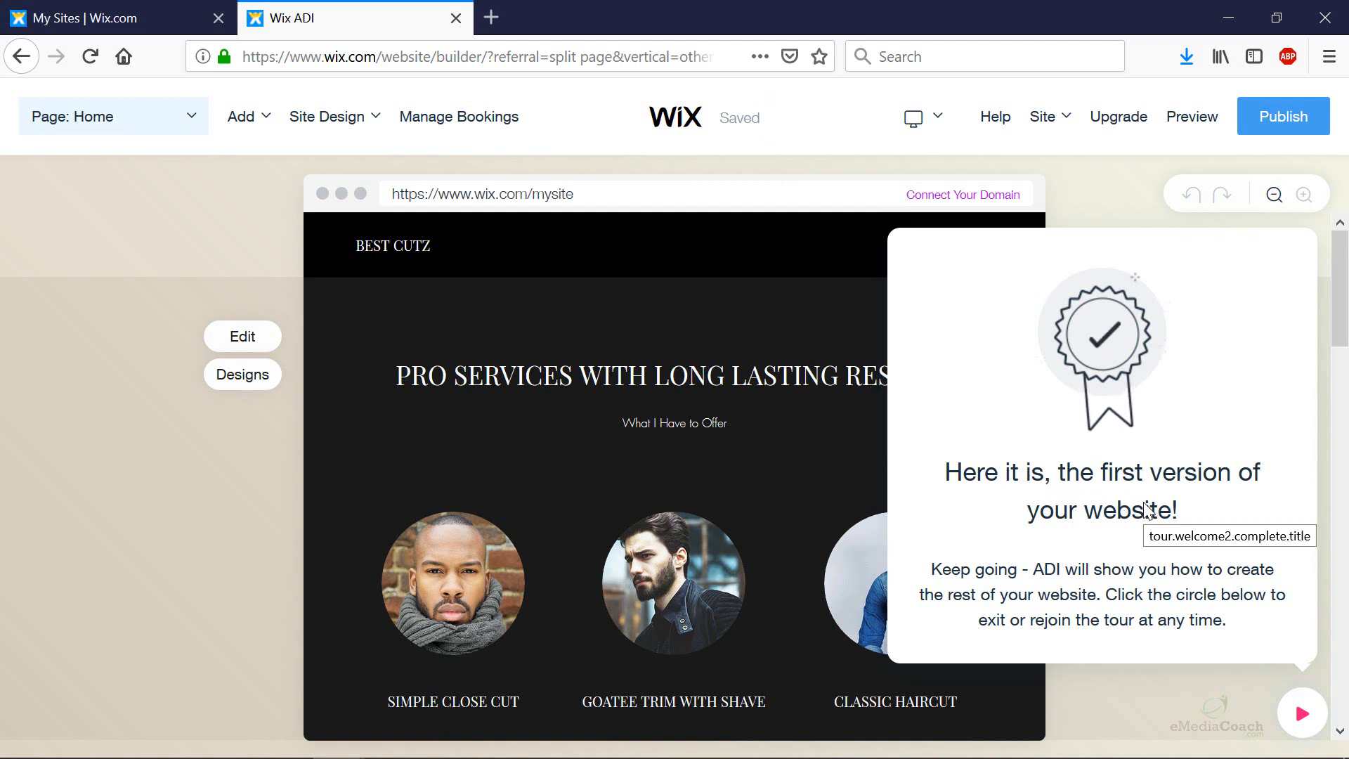
Step: Open the guided tour and look through its What's Next topics, from Site Essentials to Change Site Design
click(1300, 732)
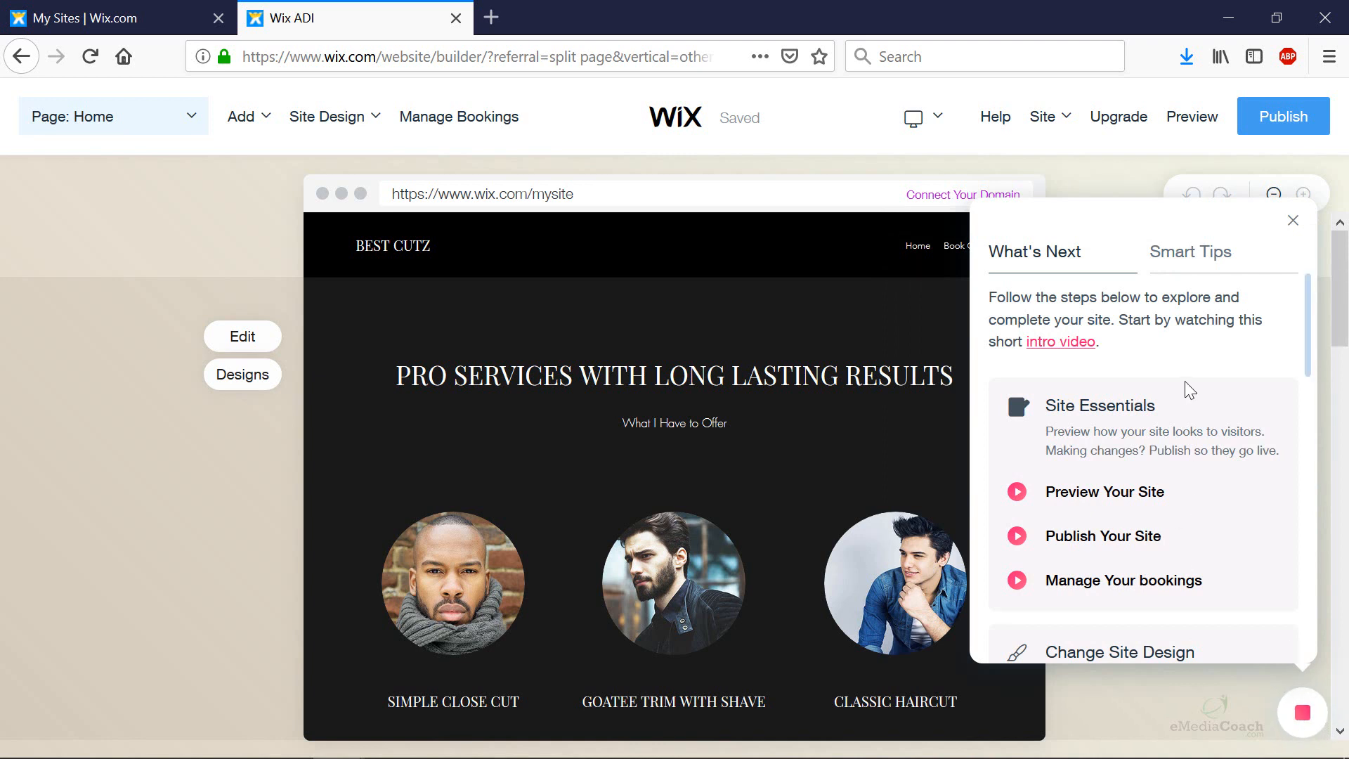
scroll(1186, 382, down, 1)
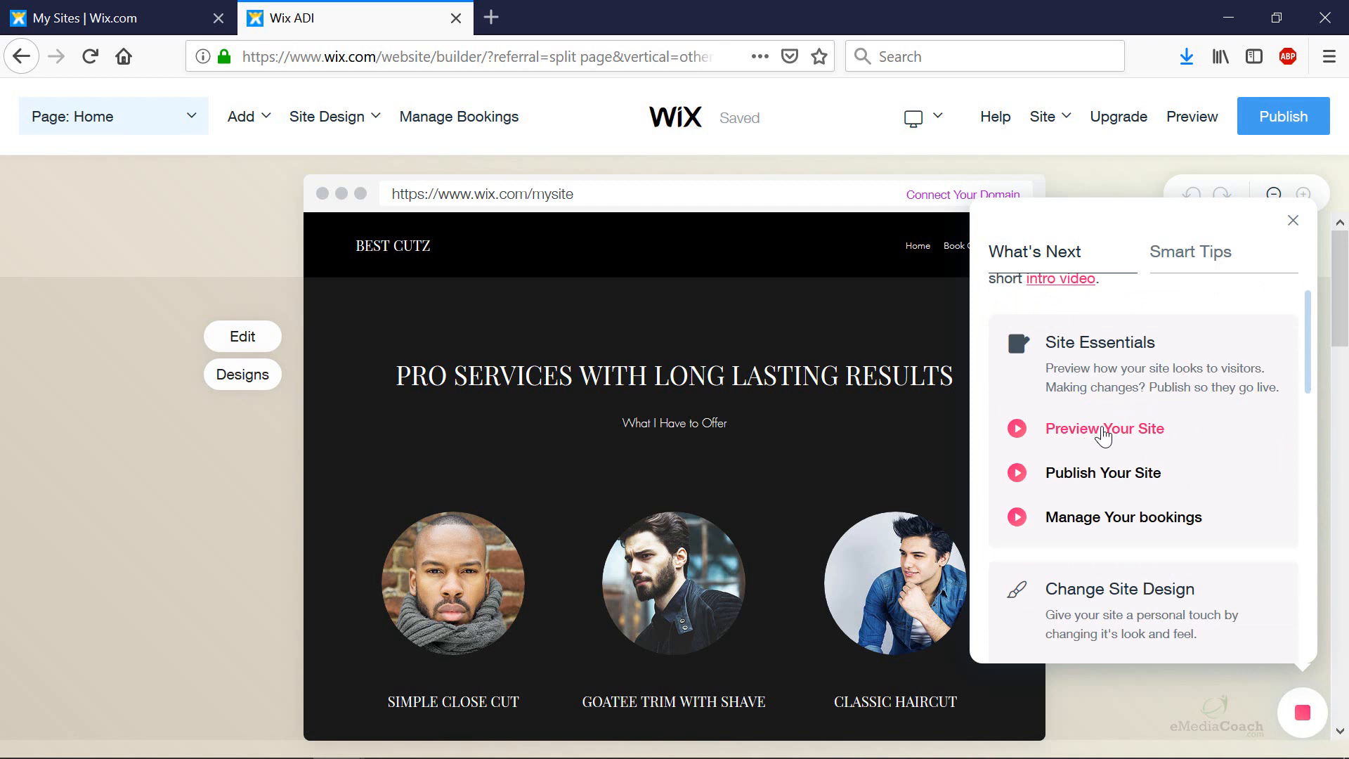
scroll(1102, 434, down, 1)
scroll(1104, 461, down, 1)
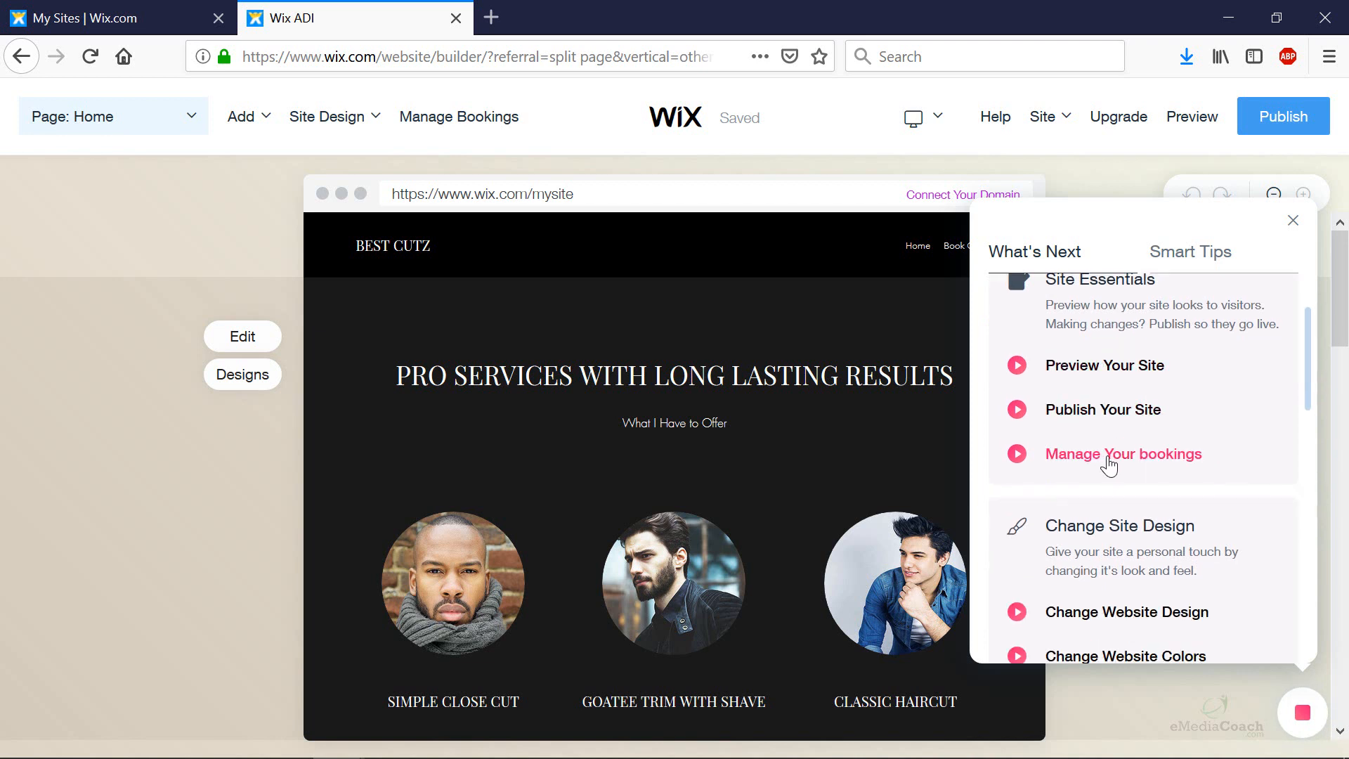
scroll(1110, 464, down, 3)
scroll(1188, 555, down, 2)
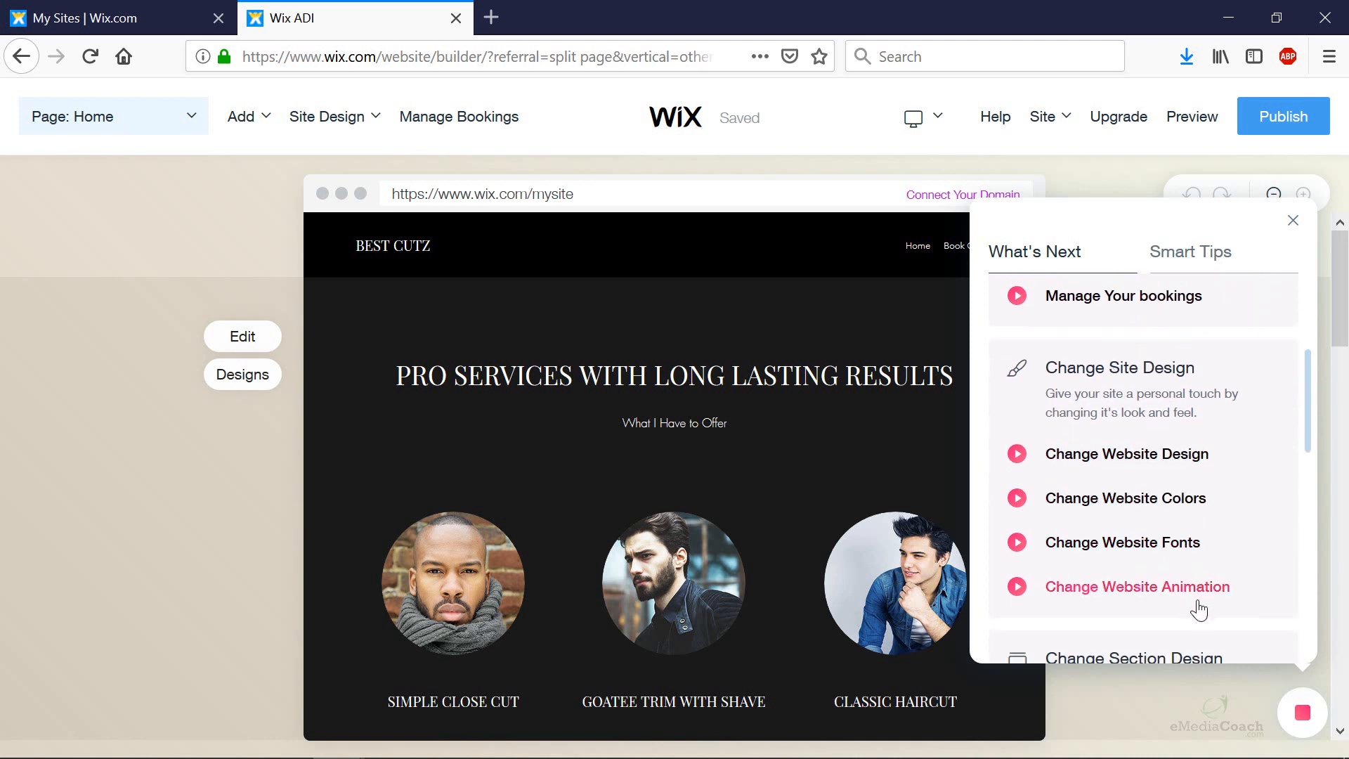
Step: Follow the guided tour's Add a New Page topic to add the About Your Local Hairdresser design as an About page, and close the tour
scroll(1199, 610, down, 3)
scroll(1199, 597, down, 3)
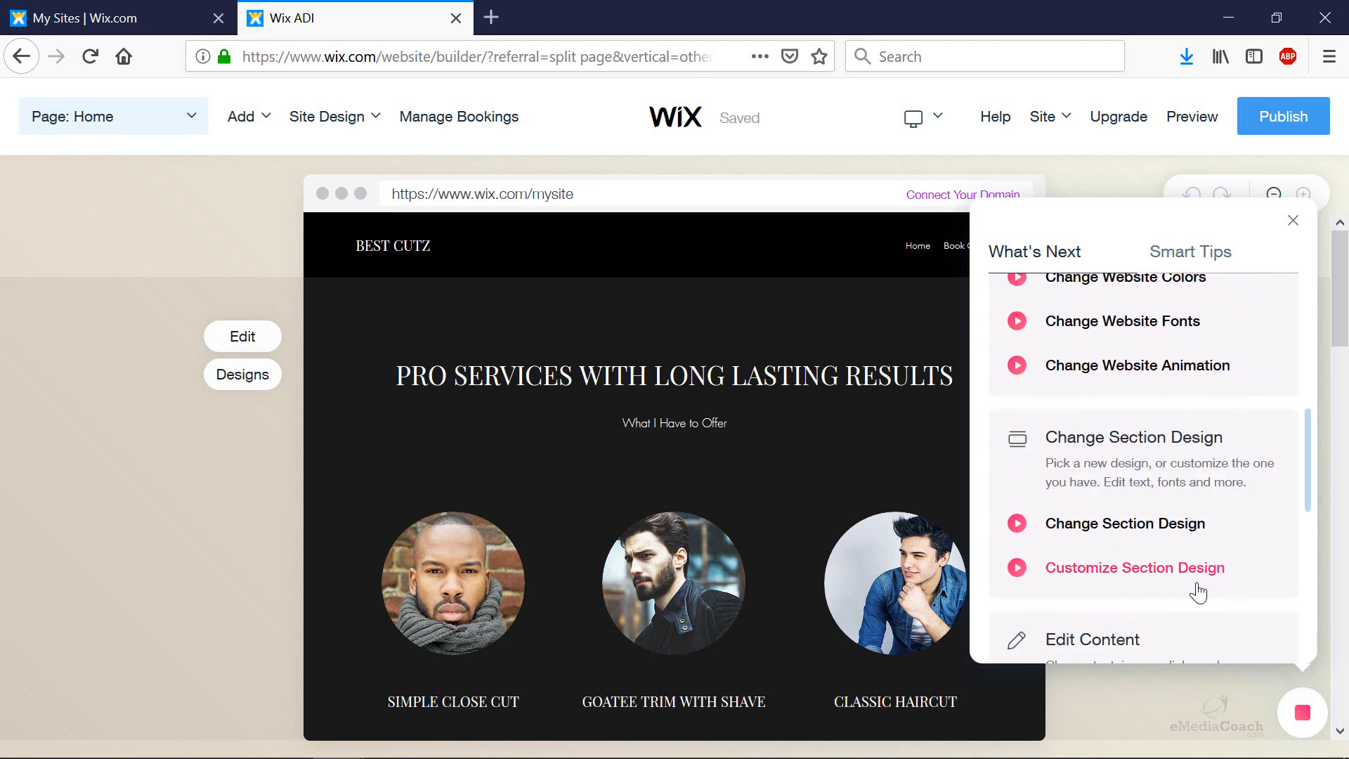
scroll(1195, 576, down, 3)
scroll(1167, 464, down, 3)
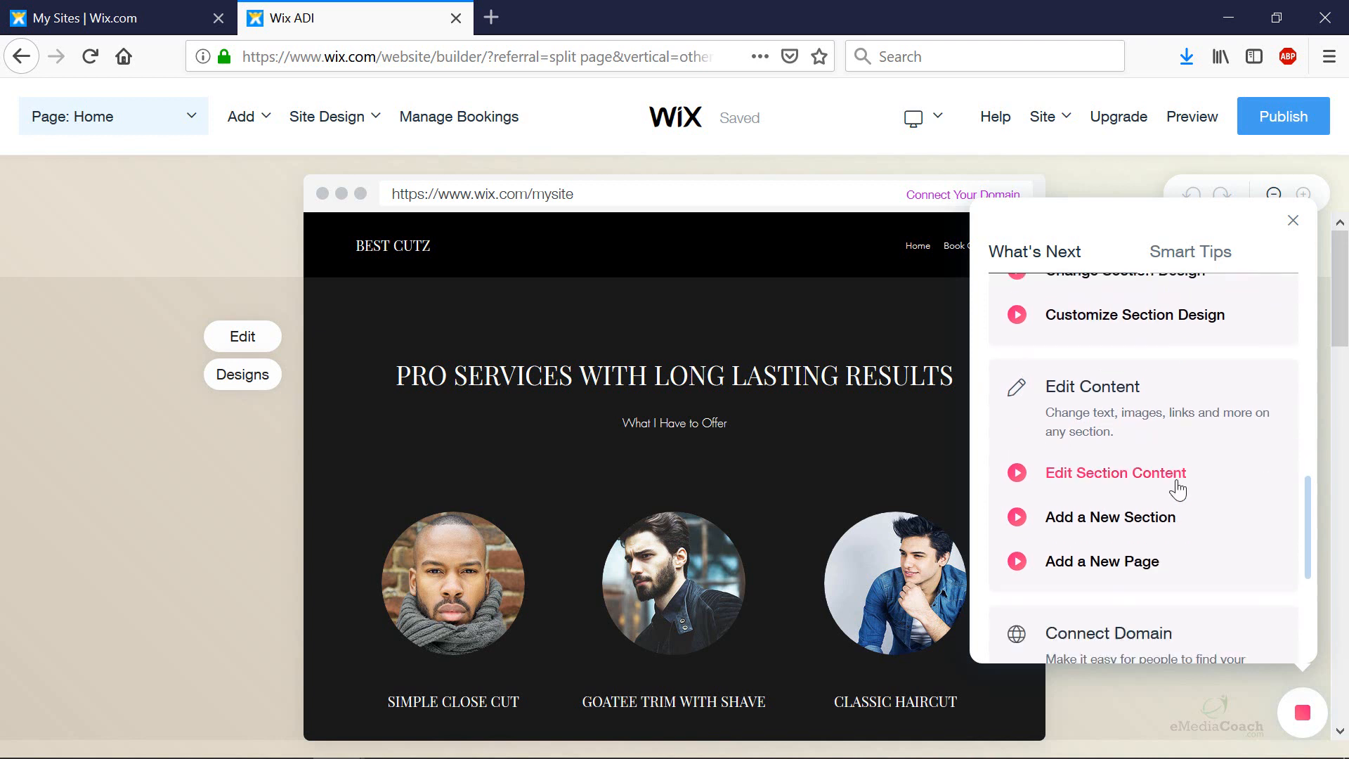
scroll(1173, 496, down, 1)
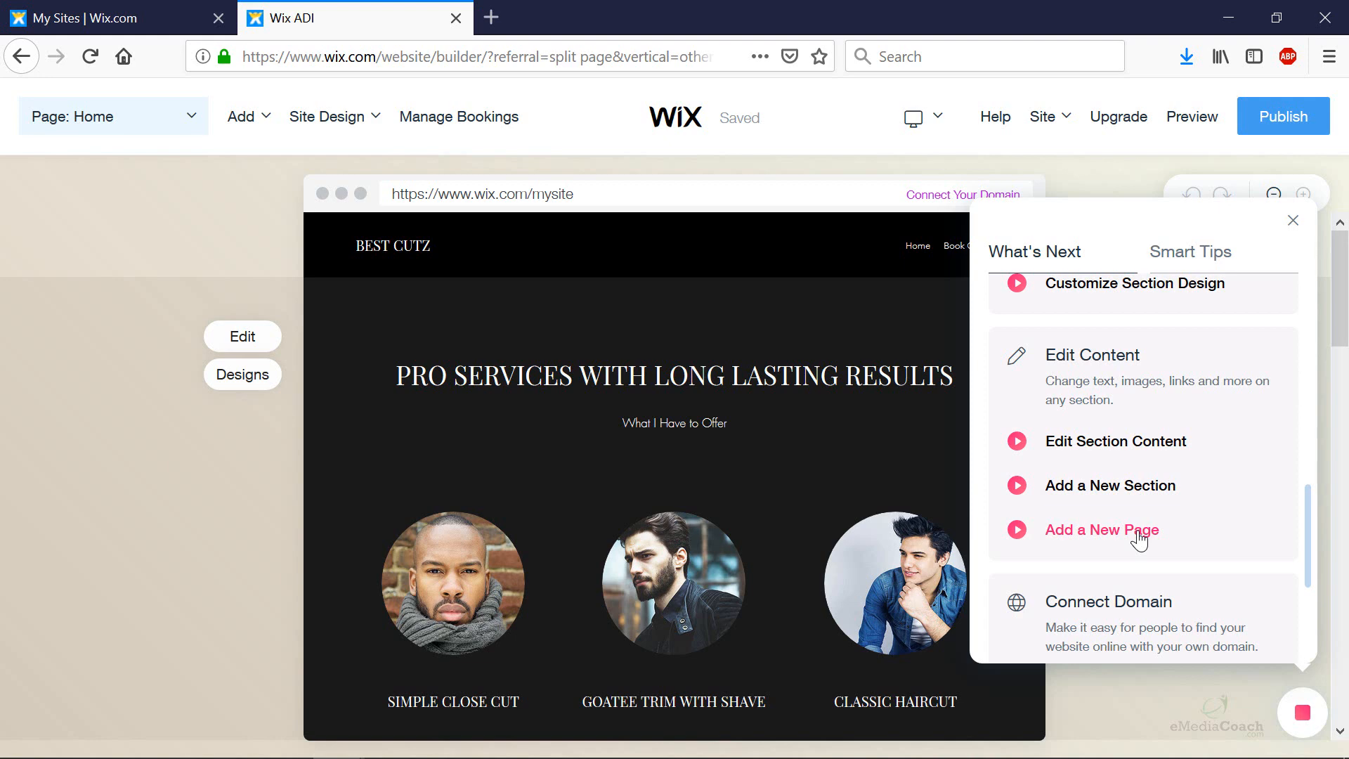
click(1139, 537)
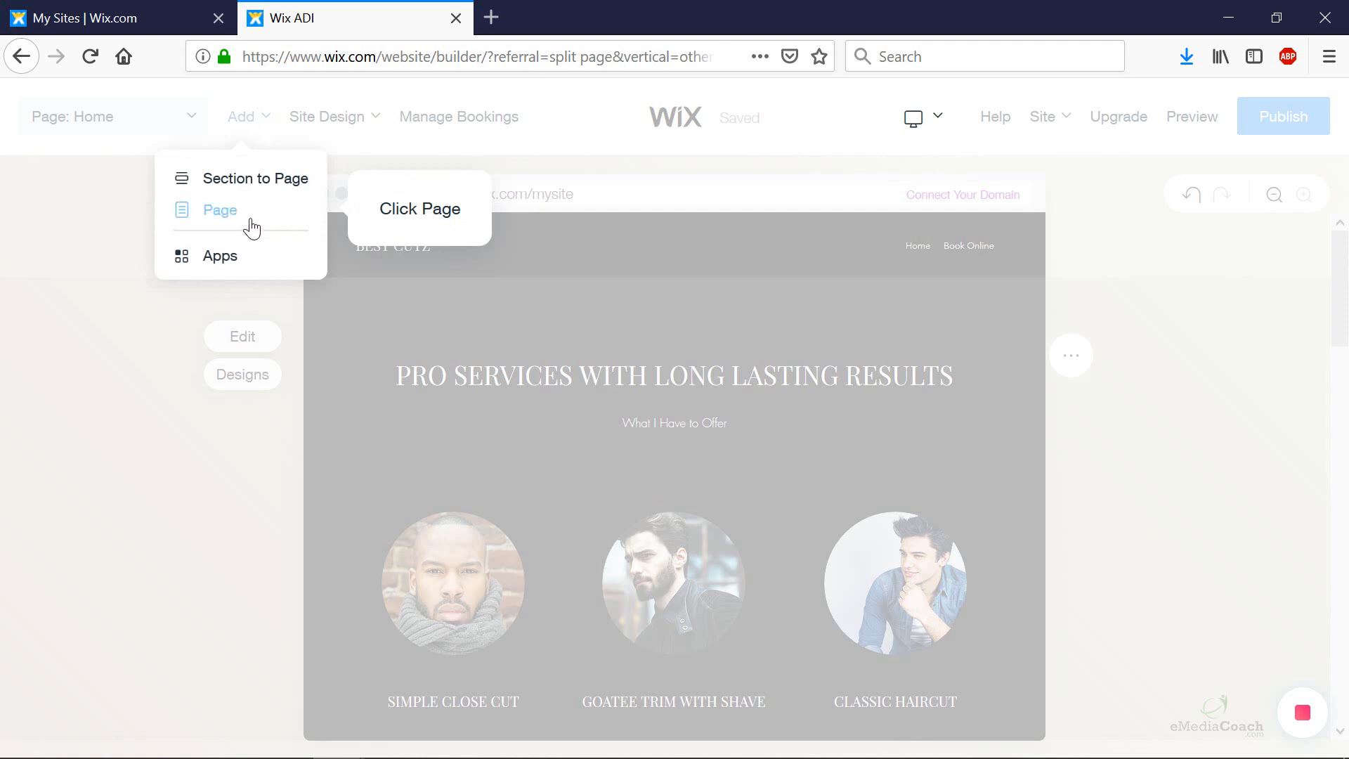
click(220, 210)
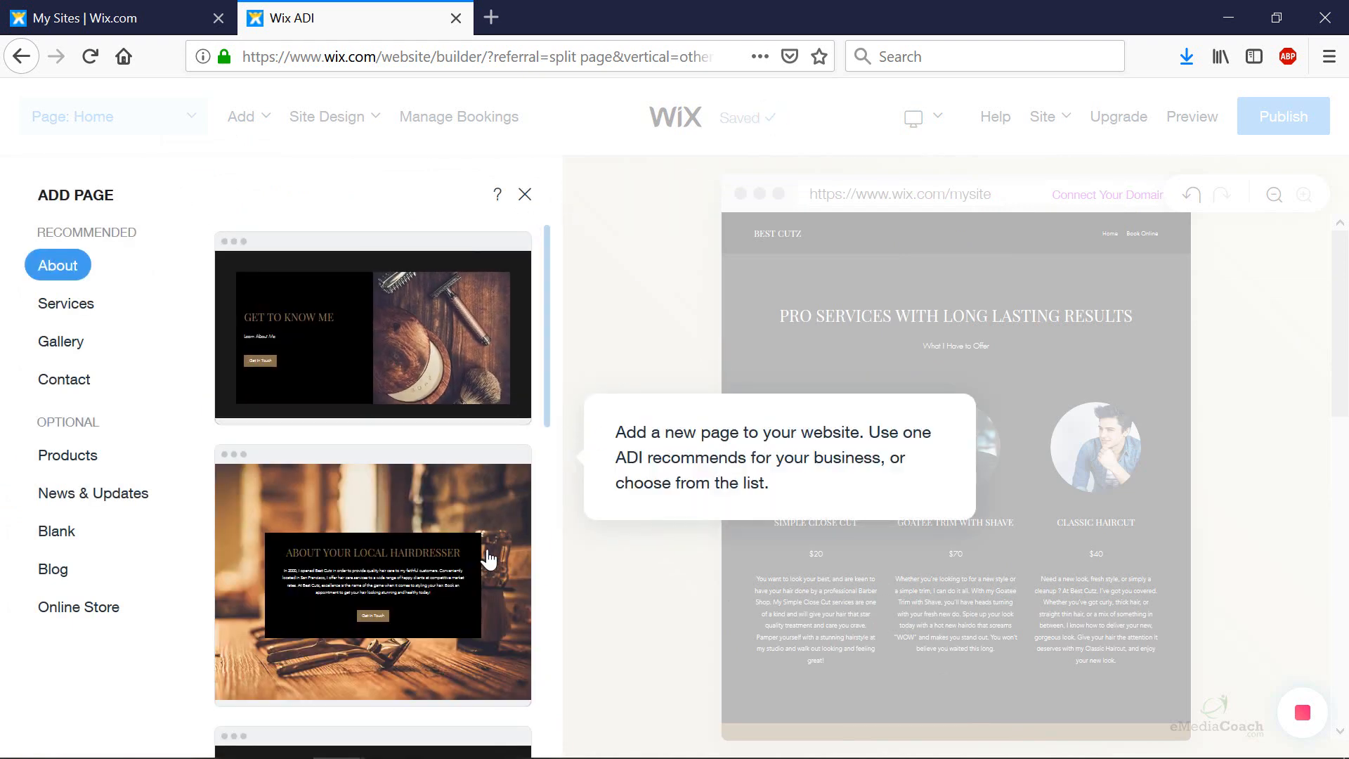
scroll(446, 552, down, 3)
scroll(447, 555, up, 2)
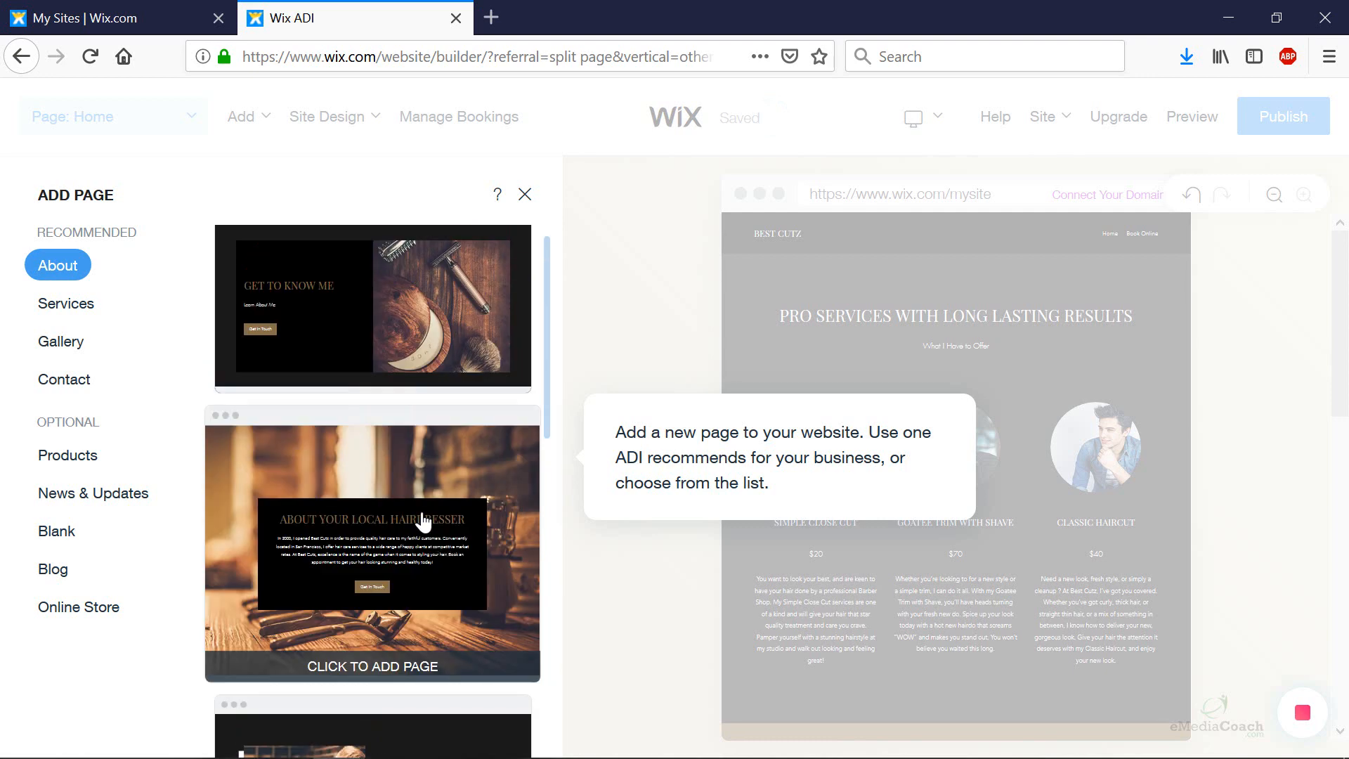
click(422, 522)
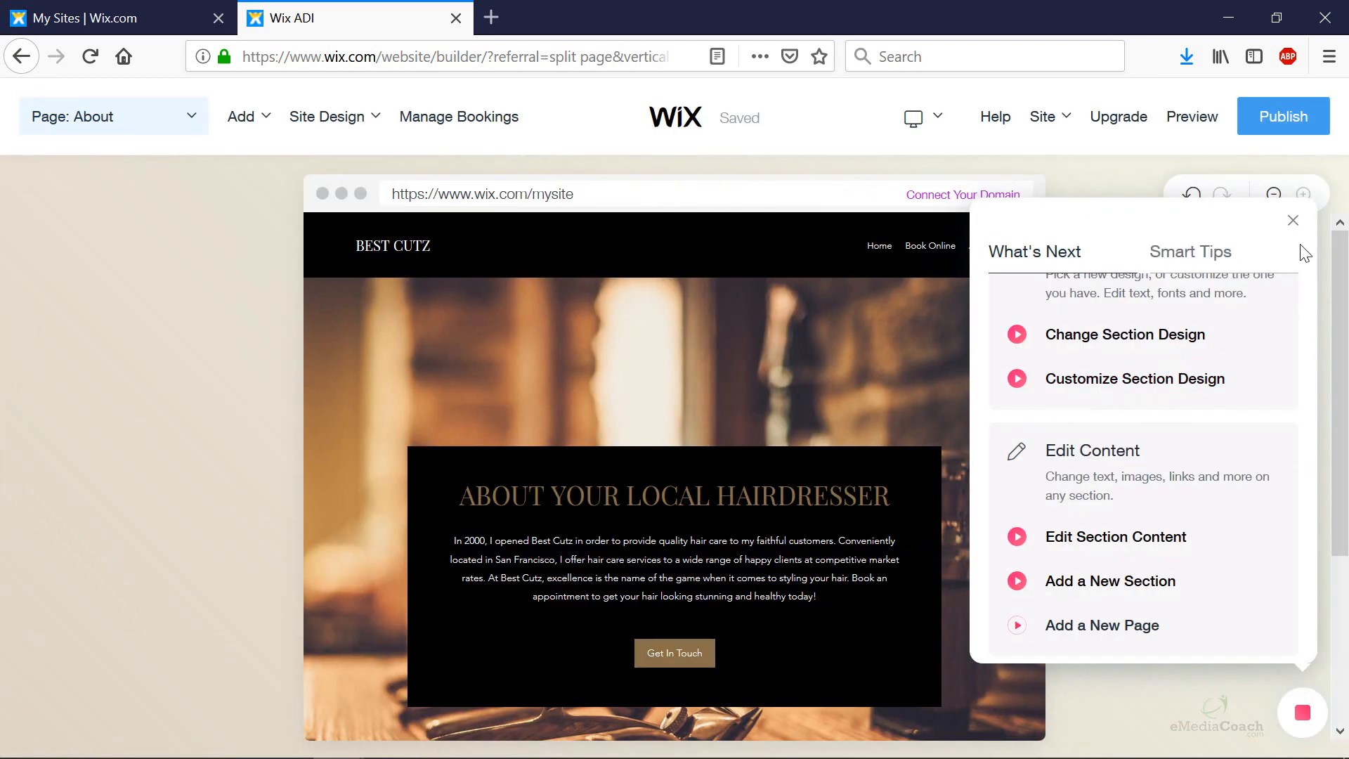
click(1292, 220)
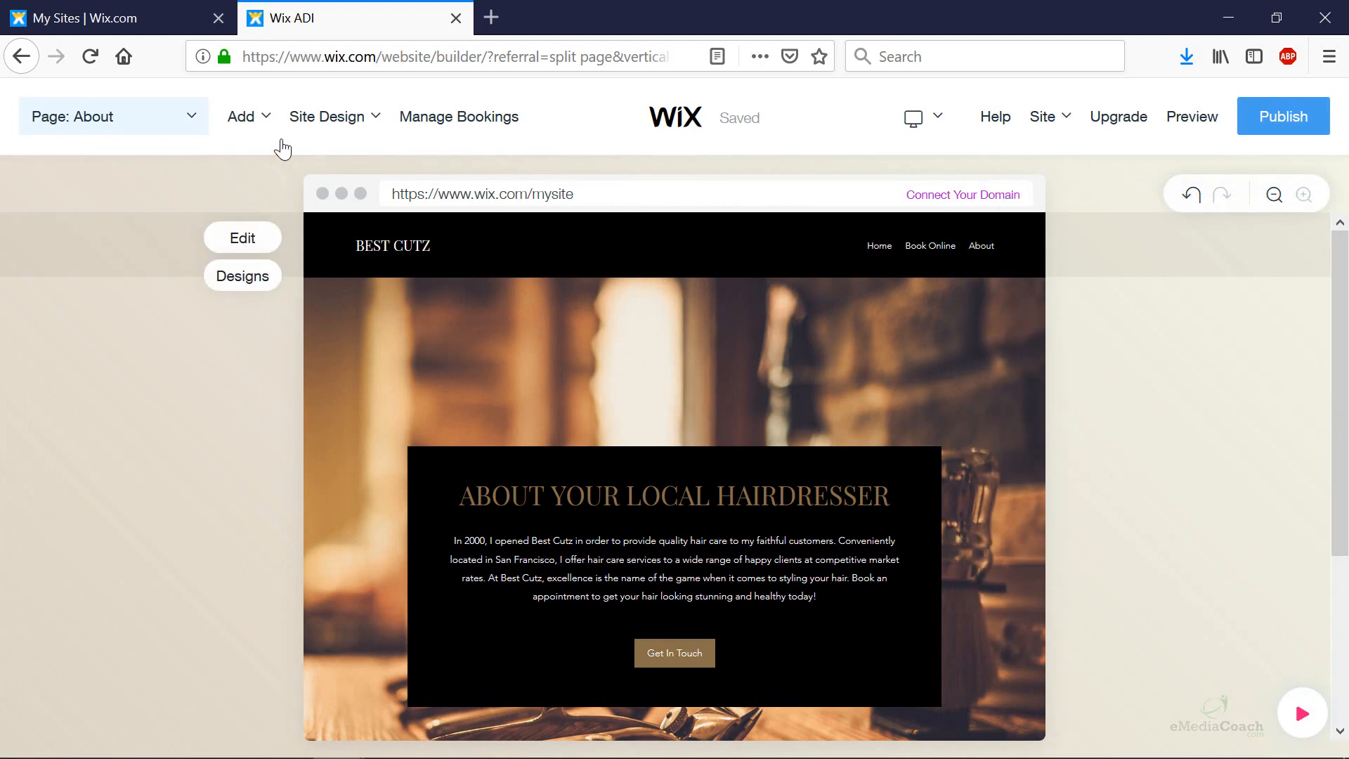
Step: Open the site's page list, switch from the About page to the Home page and look through it
click(191, 126)
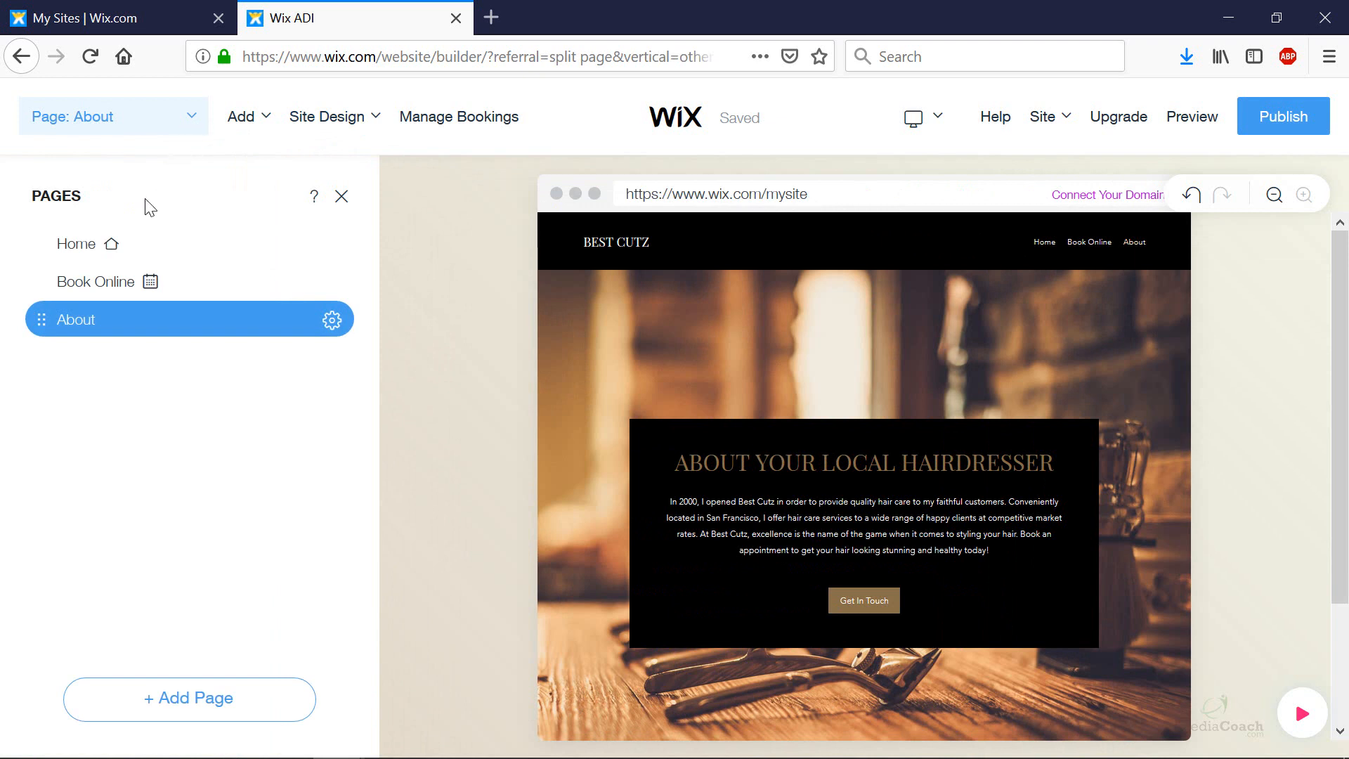
click(94, 258)
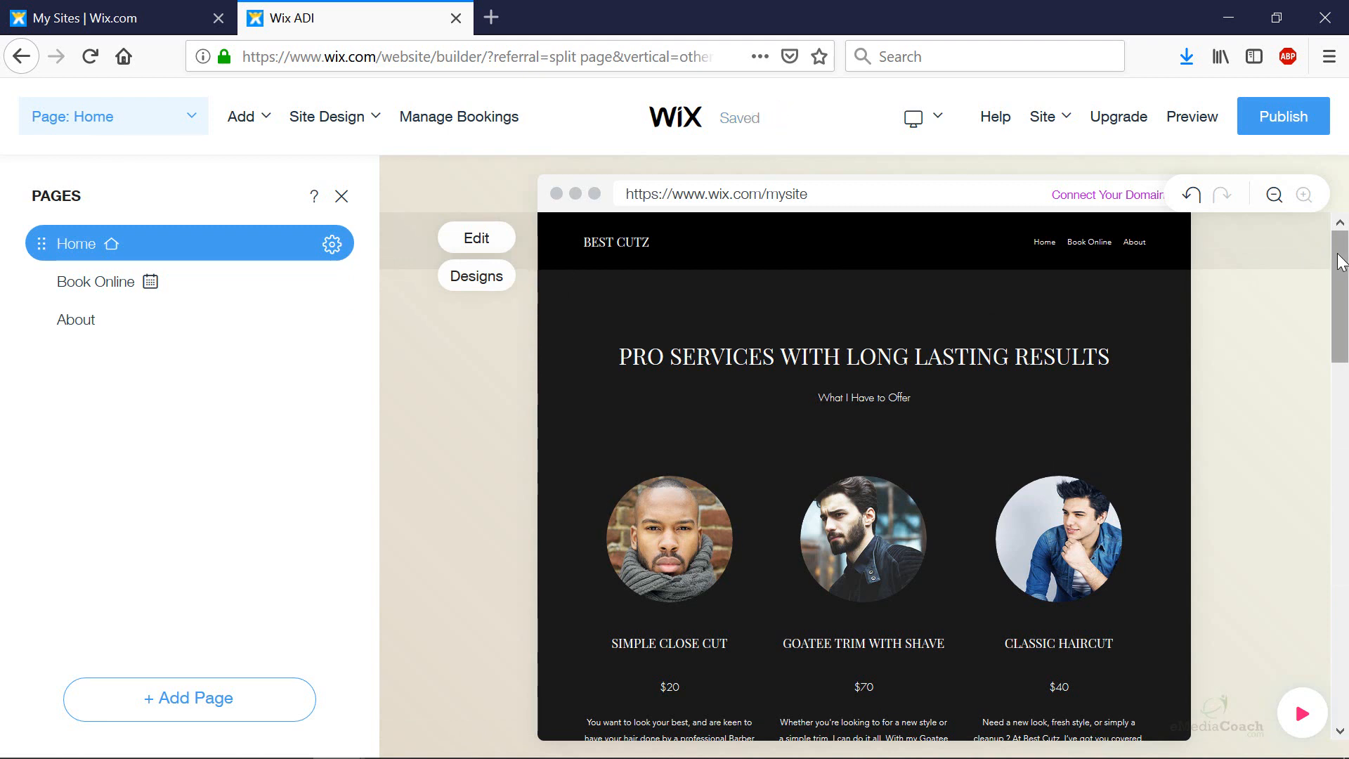
mouse_move(1341, 261)
mouse_down()
mouse_move(1346, 548)
mouse_move(1345, 535)
mouse_move(1313, 660)
mouse_move(1344, 583)
mouse_move(1336, 263)
mouse_up()
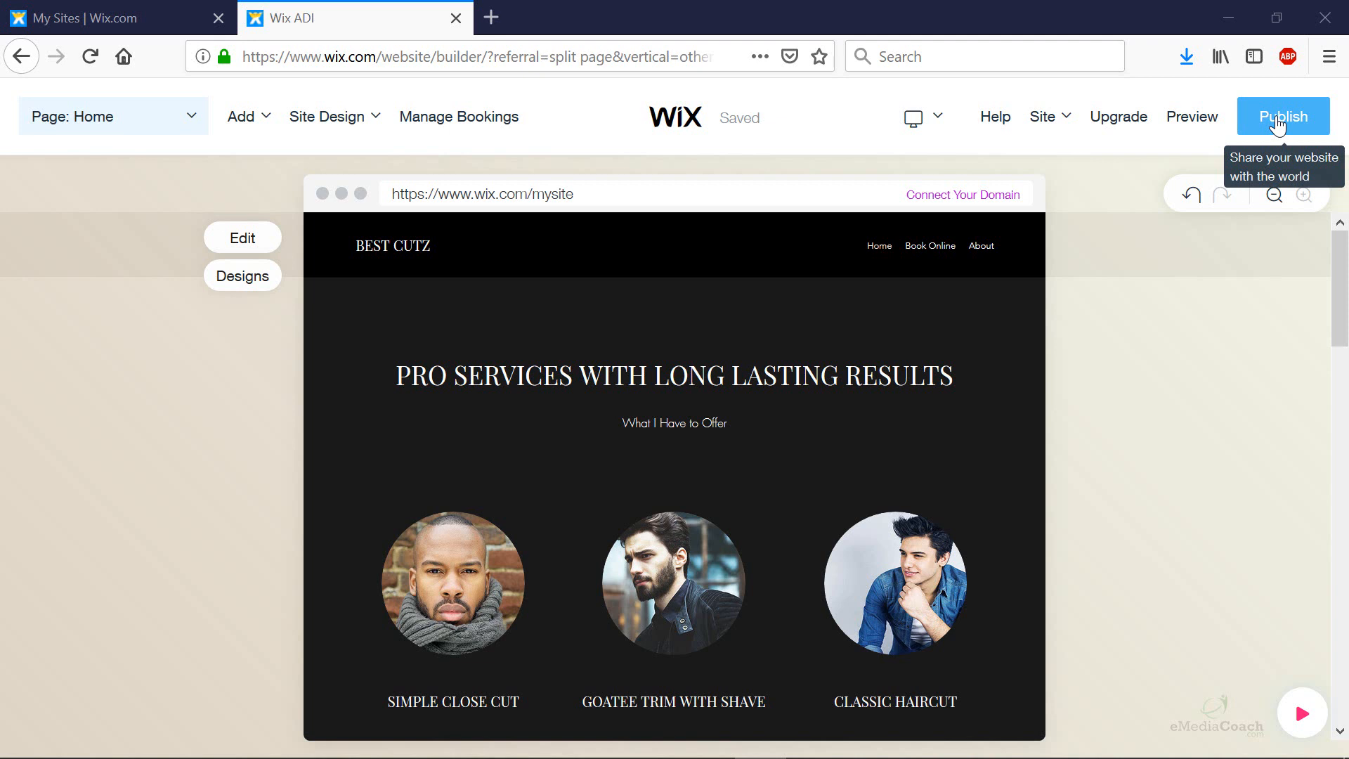
Step: Publish the site on the free Wix.com domain with barber-shop as the ending of its address
click(1278, 123)
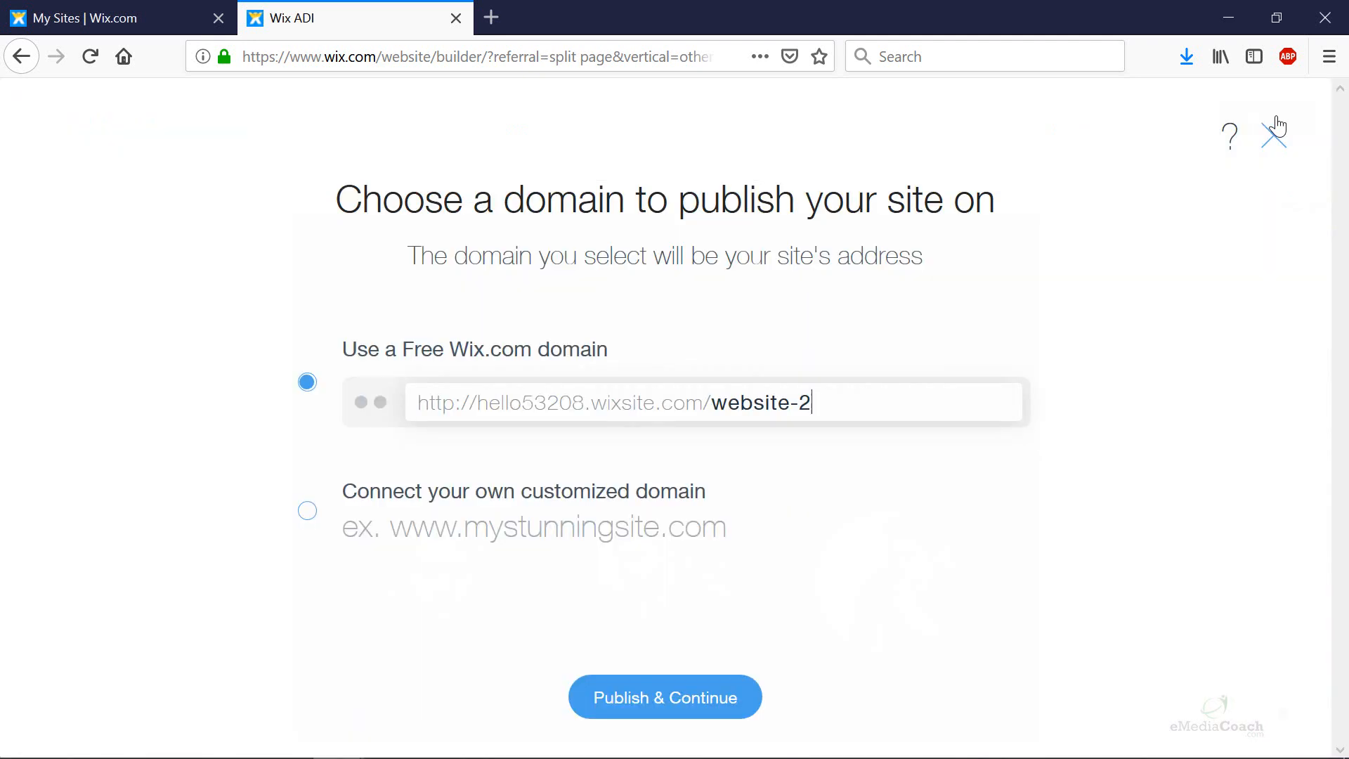
click(497, 500)
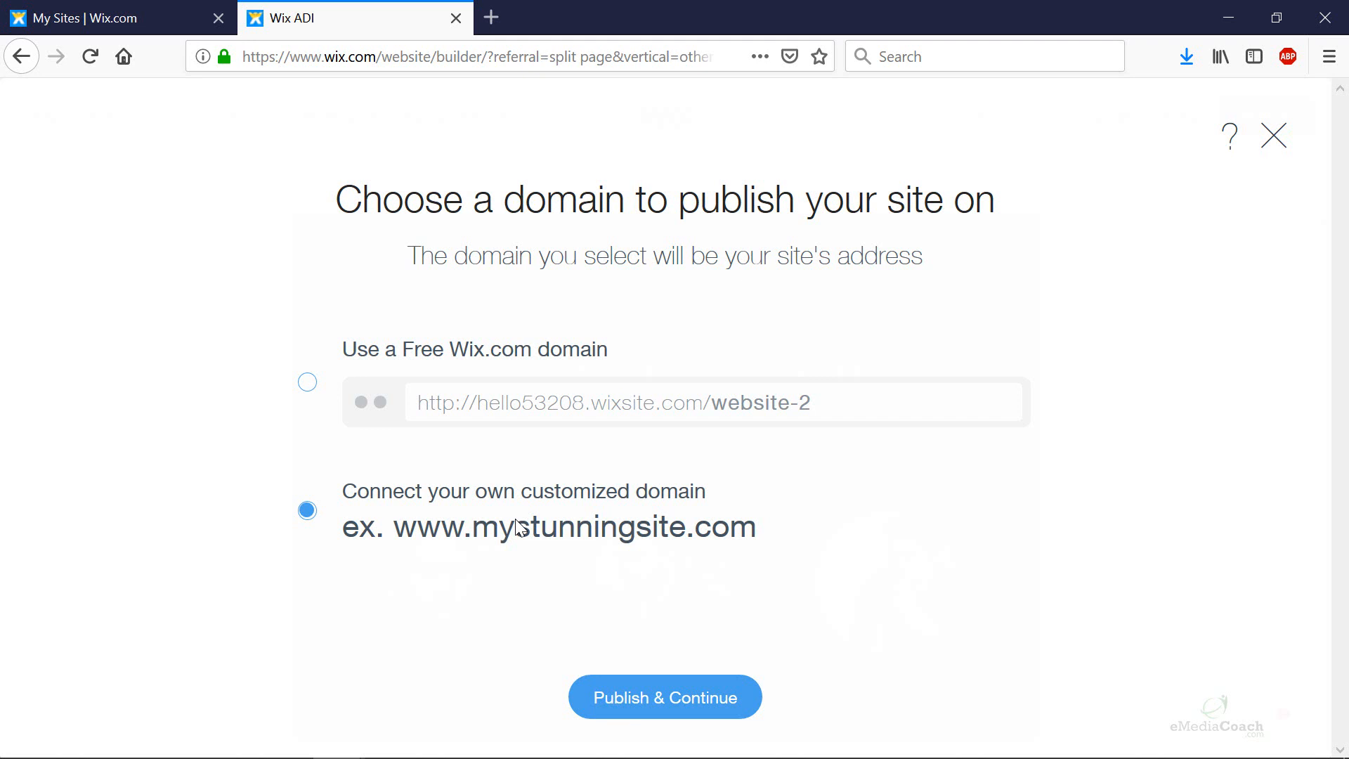
click(429, 374)
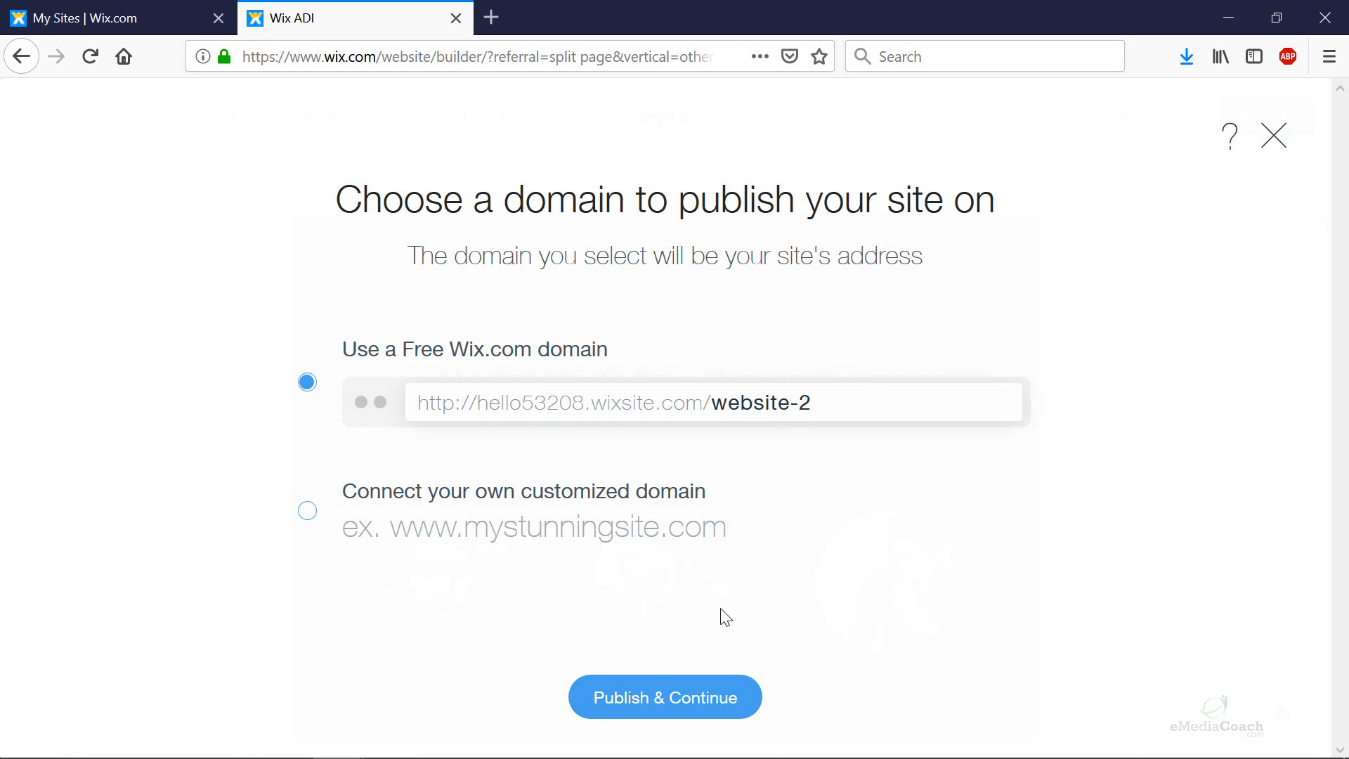
drag(809, 403, 698, 408)
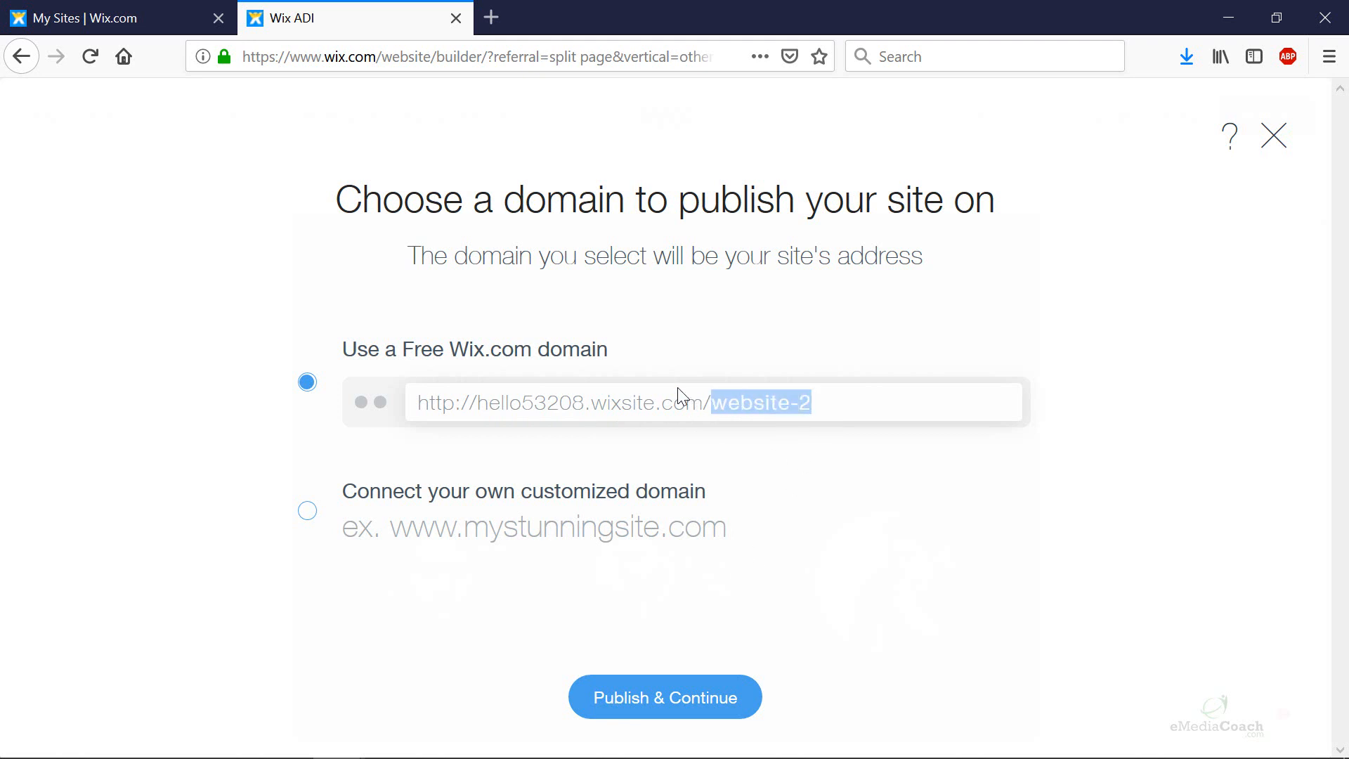
text(barber)
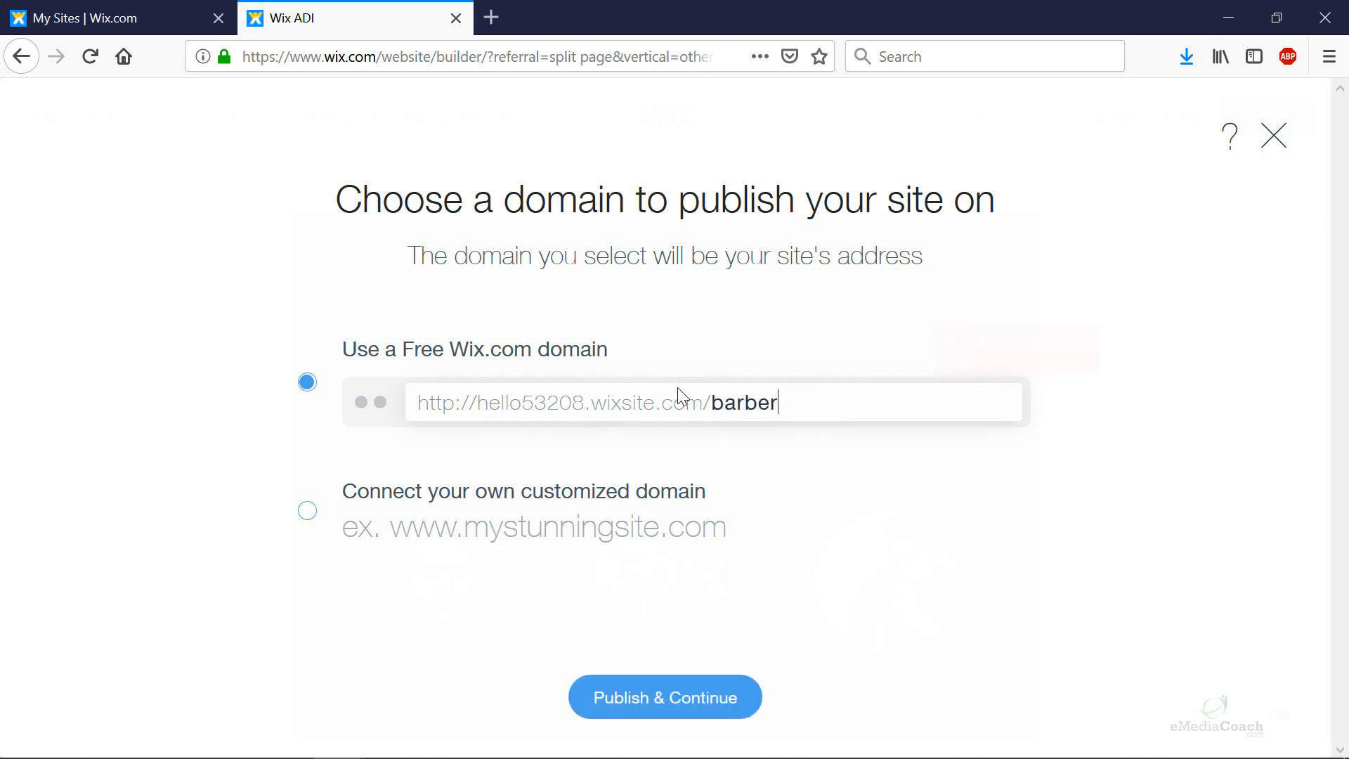
text(-shop)
click(701, 706)
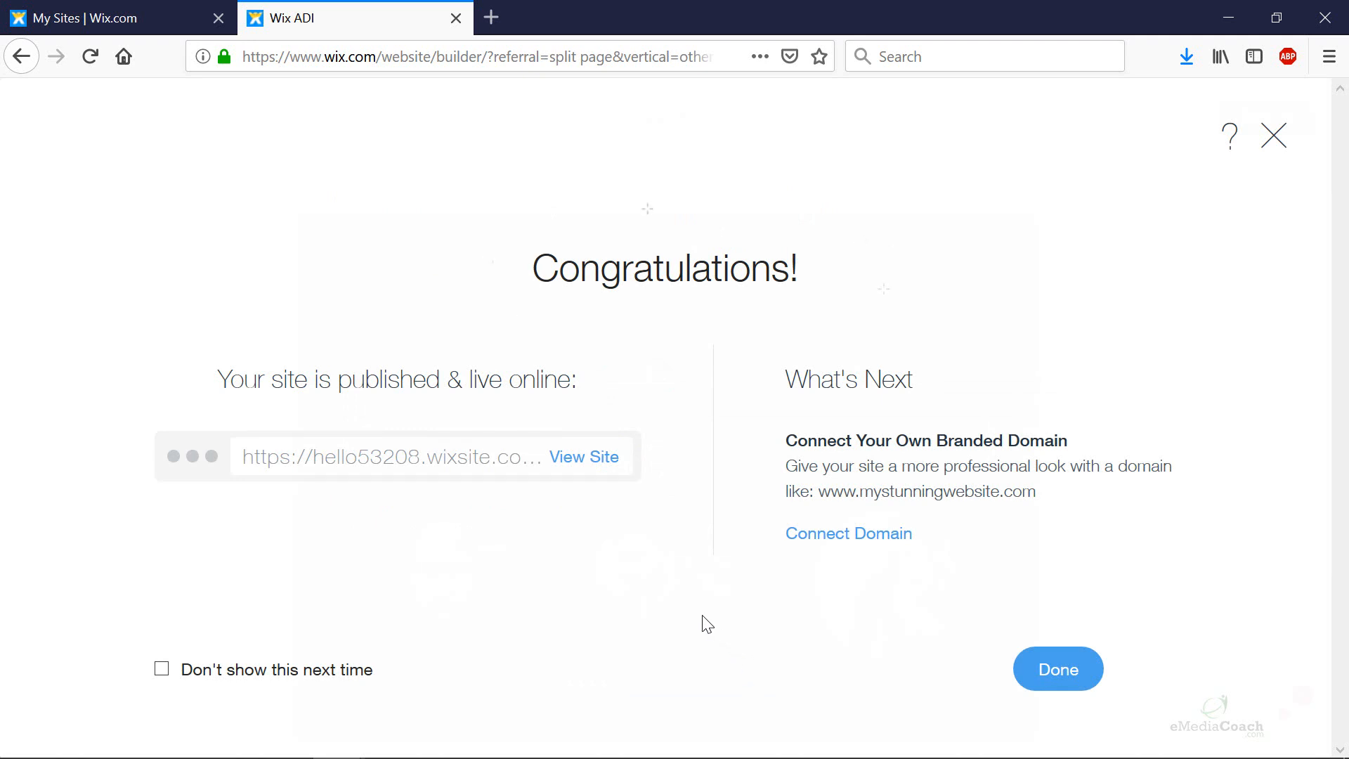
Step: View the published site in a new browser tab, review the Home page down to its footer, and return to the editor
right_click(603, 461)
click(651, 471)
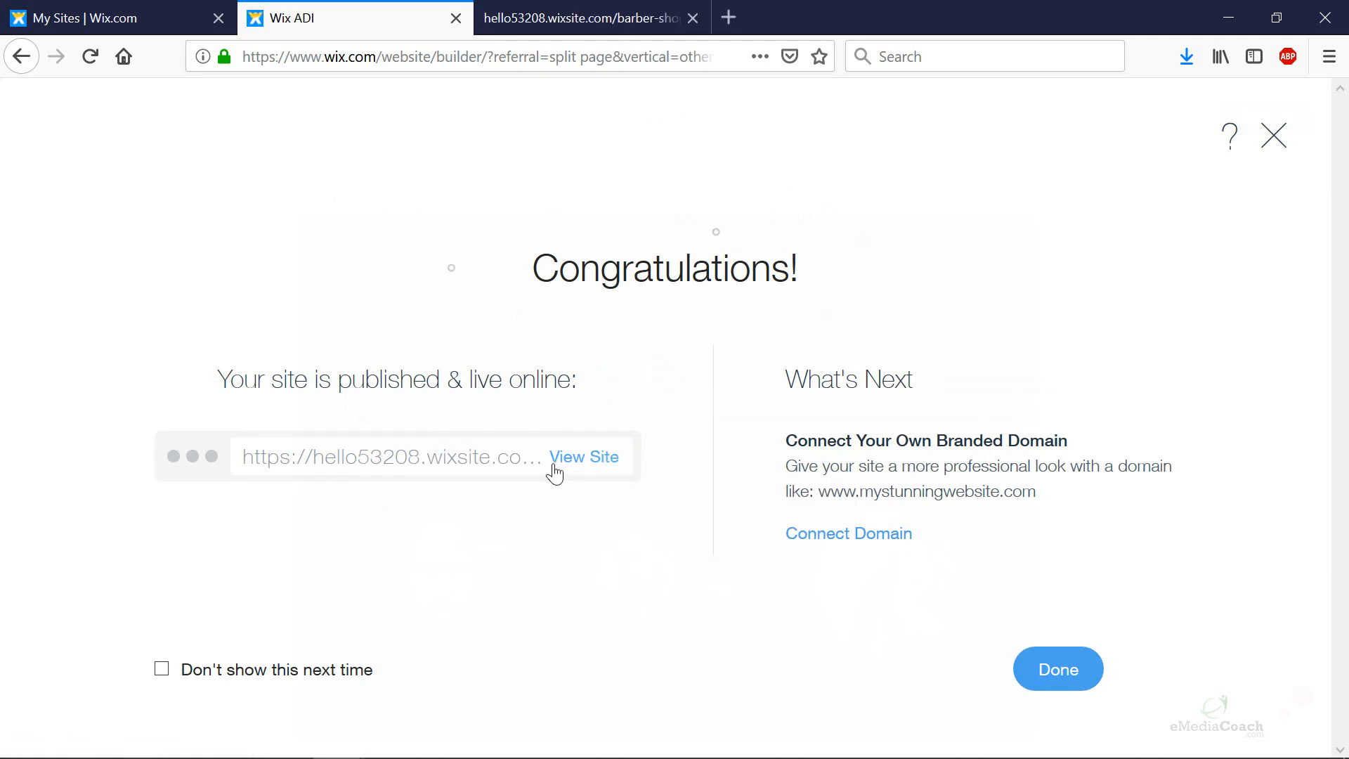
click(569, 31)
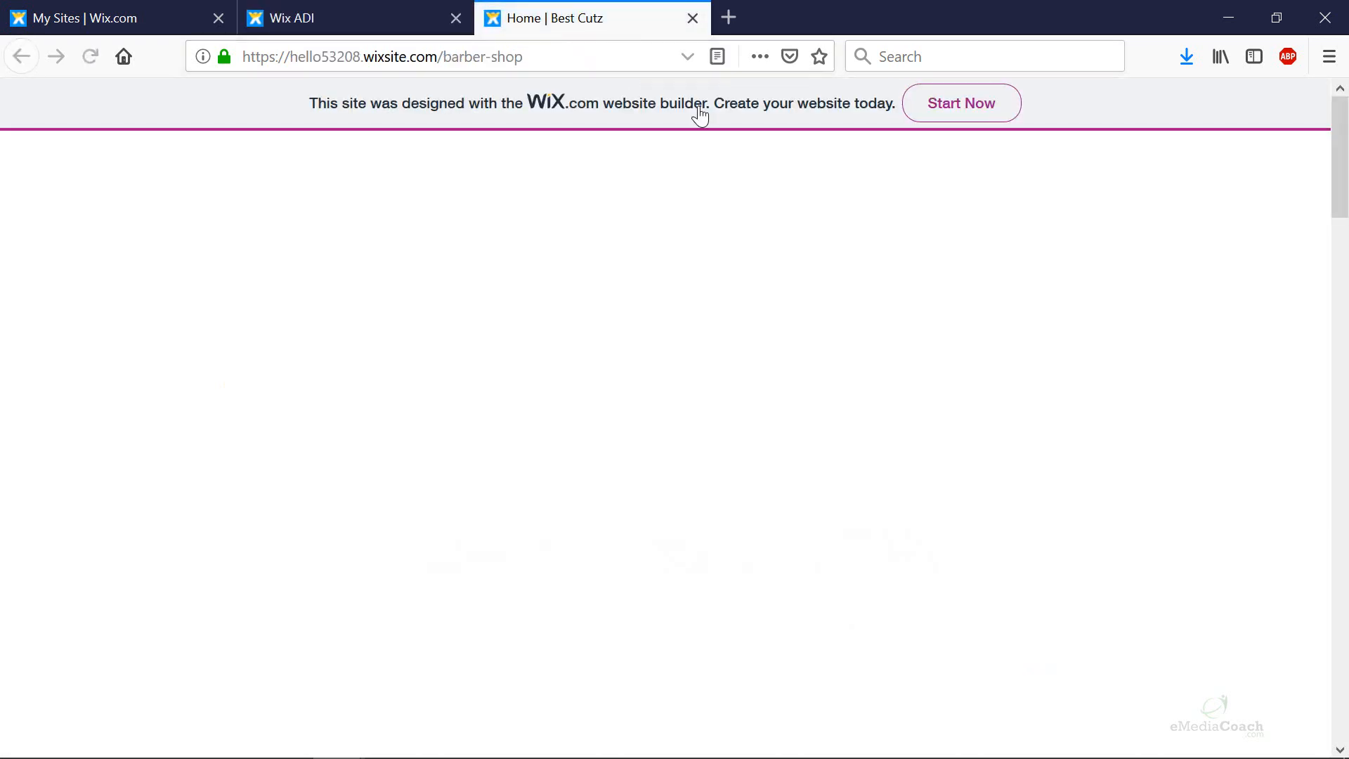
scroll(1115, 365, down, 5)
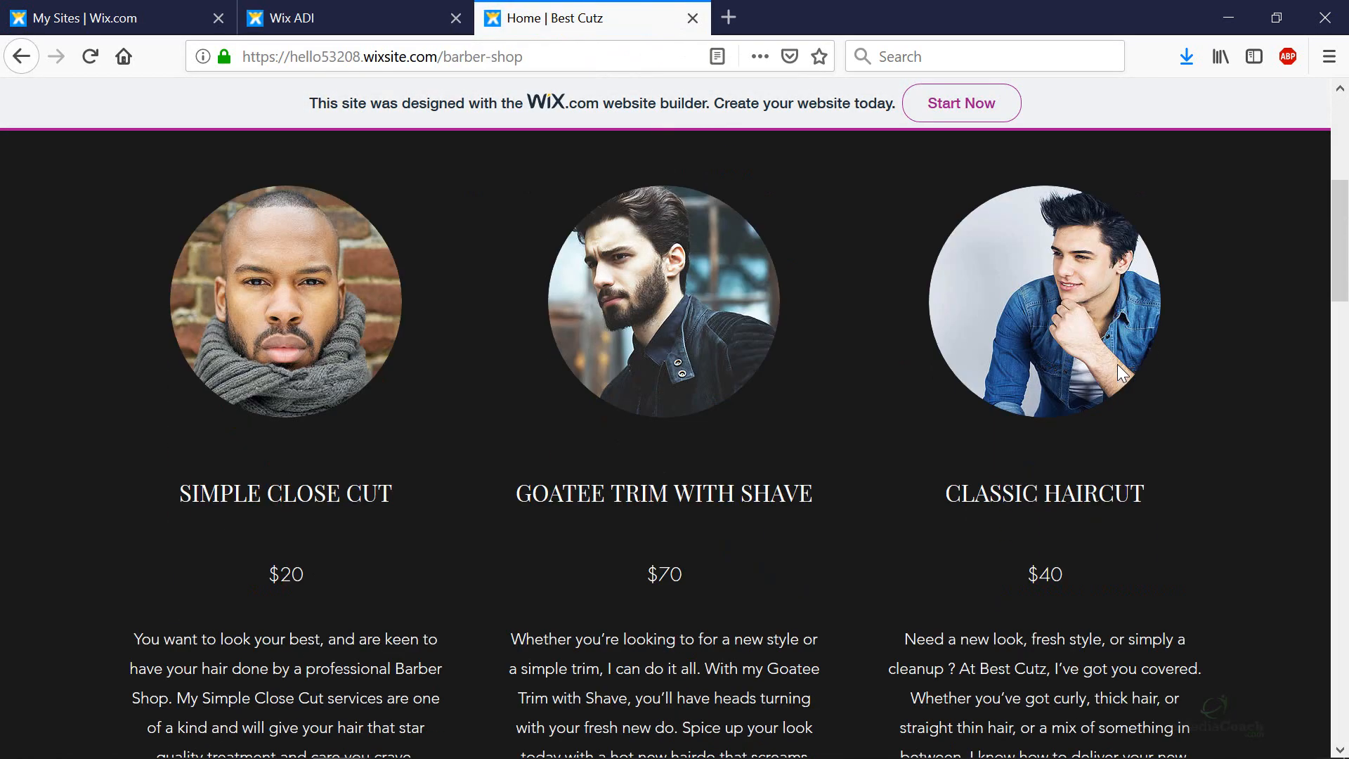
scroll(1119, 367, down, 10)
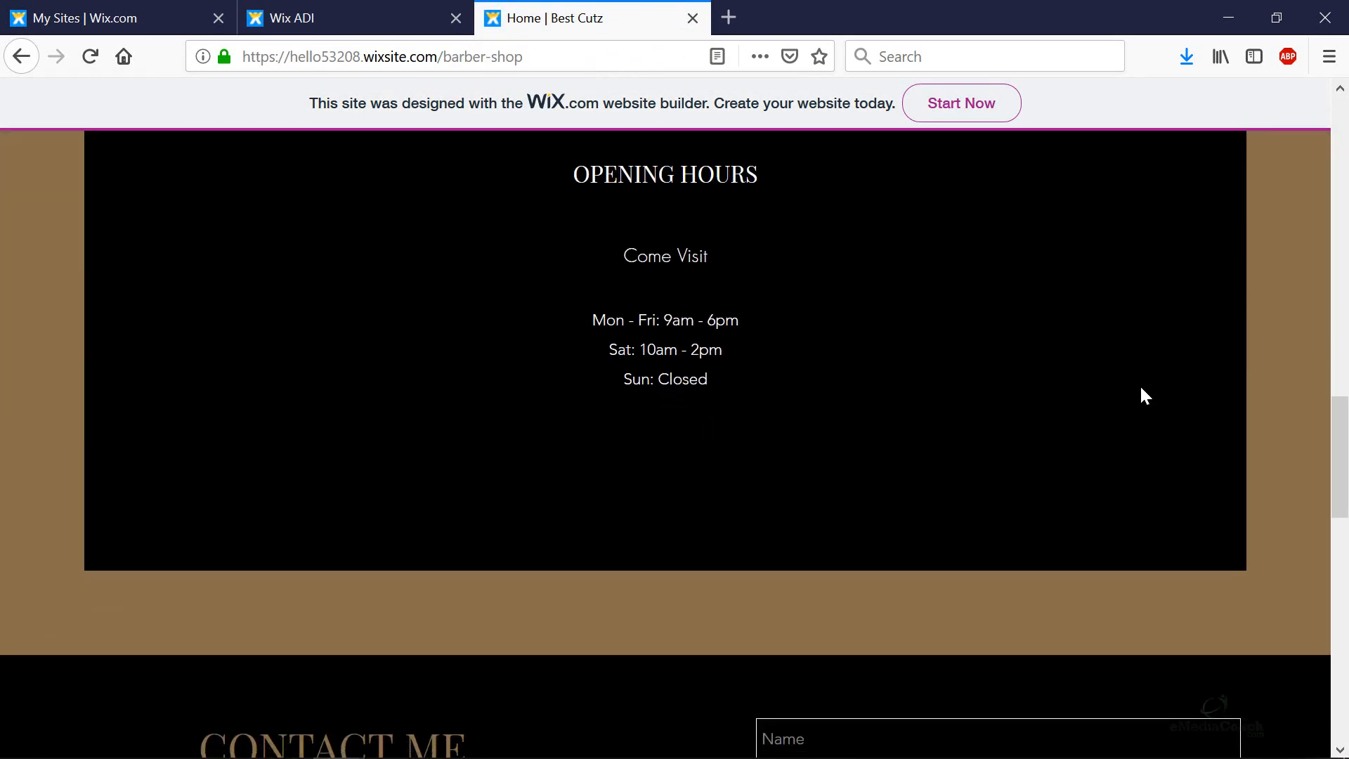
scroll(1141, 387, down, 15)
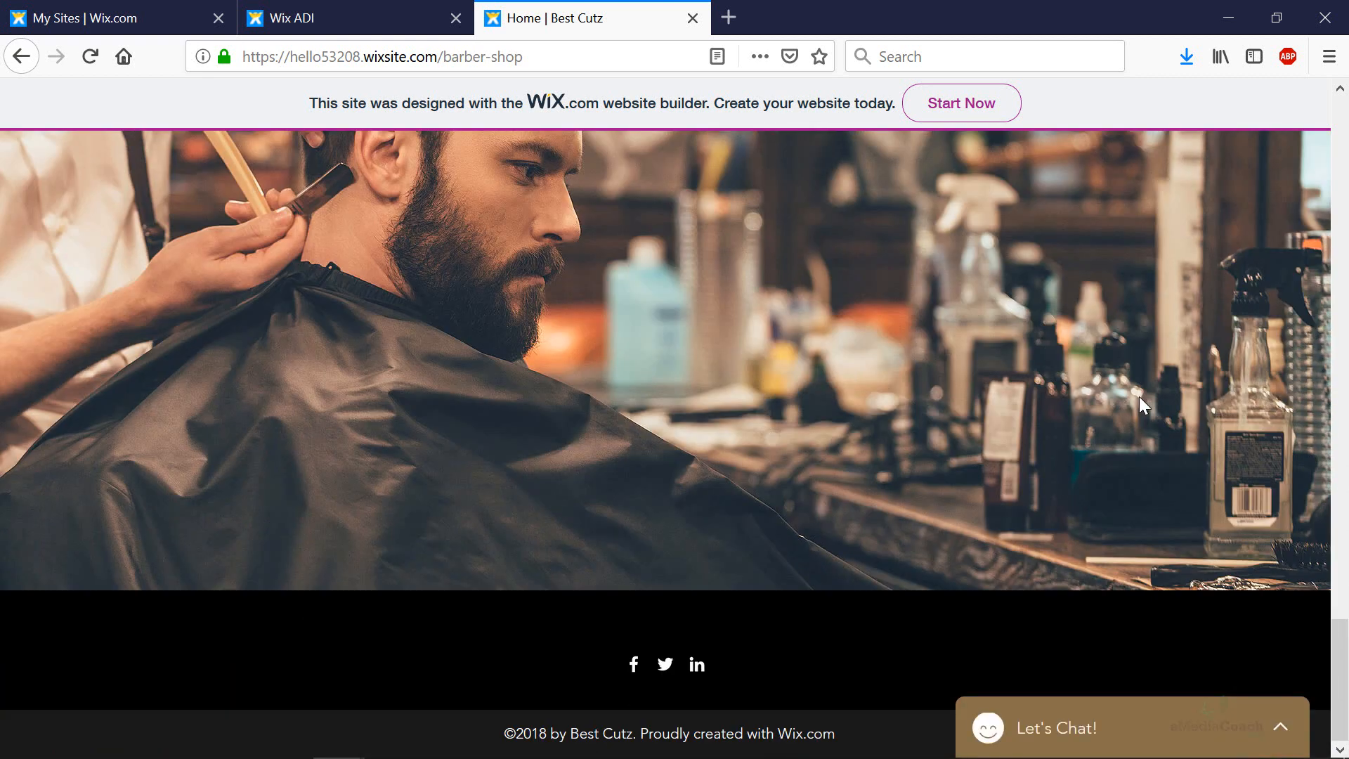
scroll(1119, 427, up, 20)
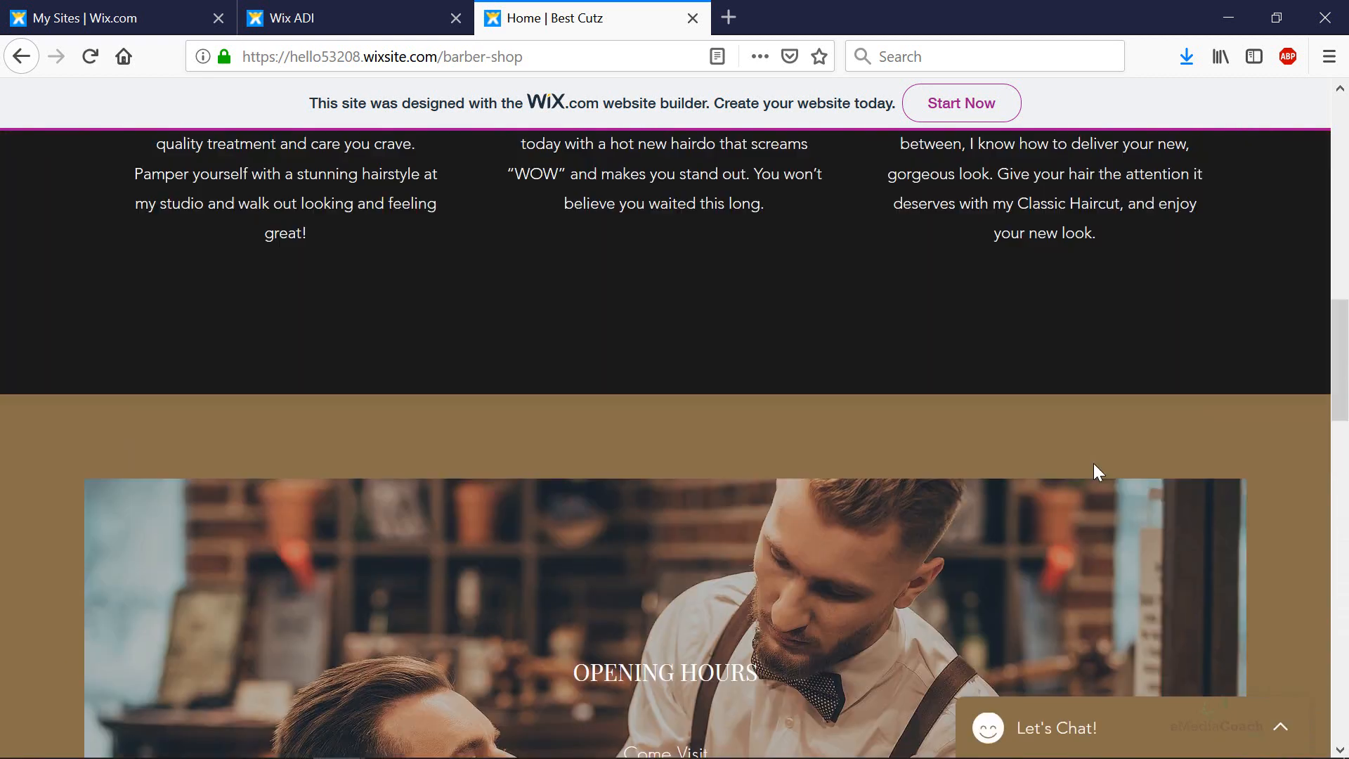
scroll(1094, 465, up, 8)
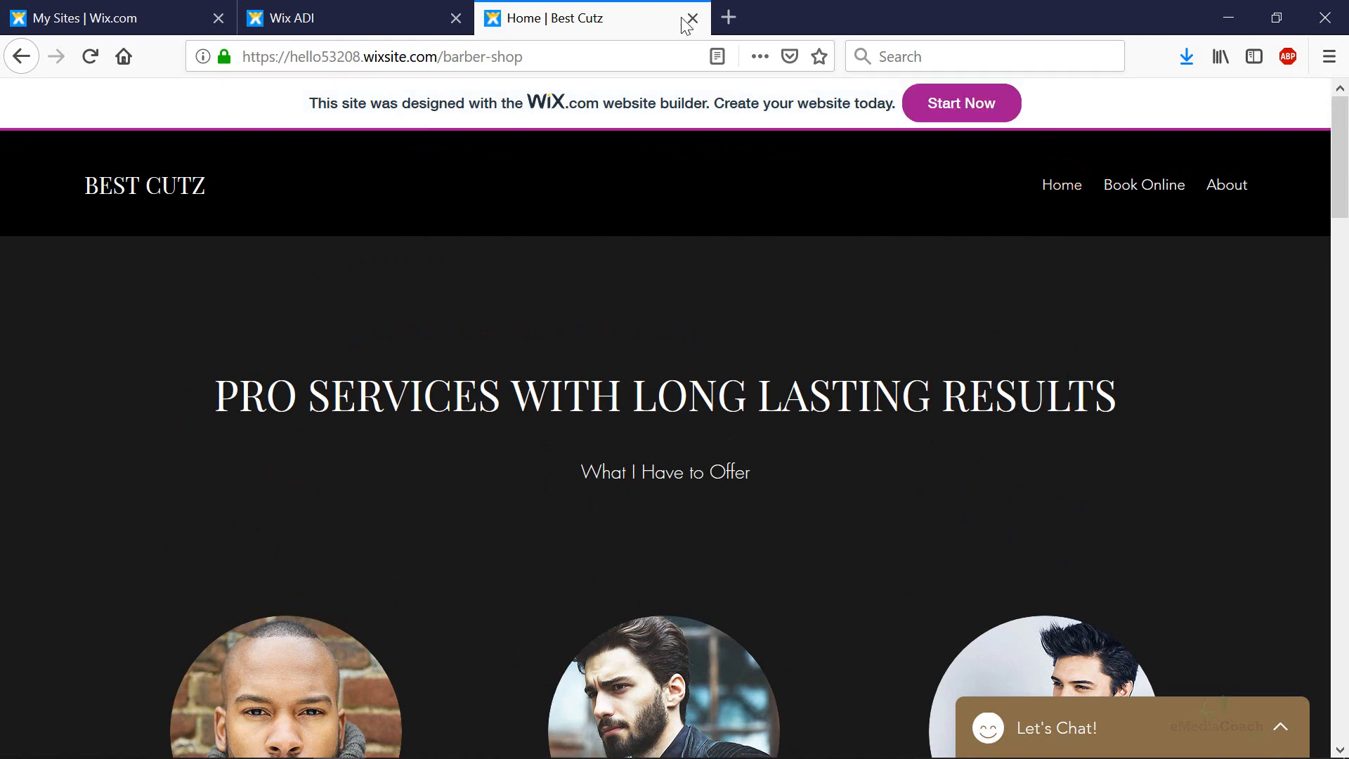
middle_click(644, 16)
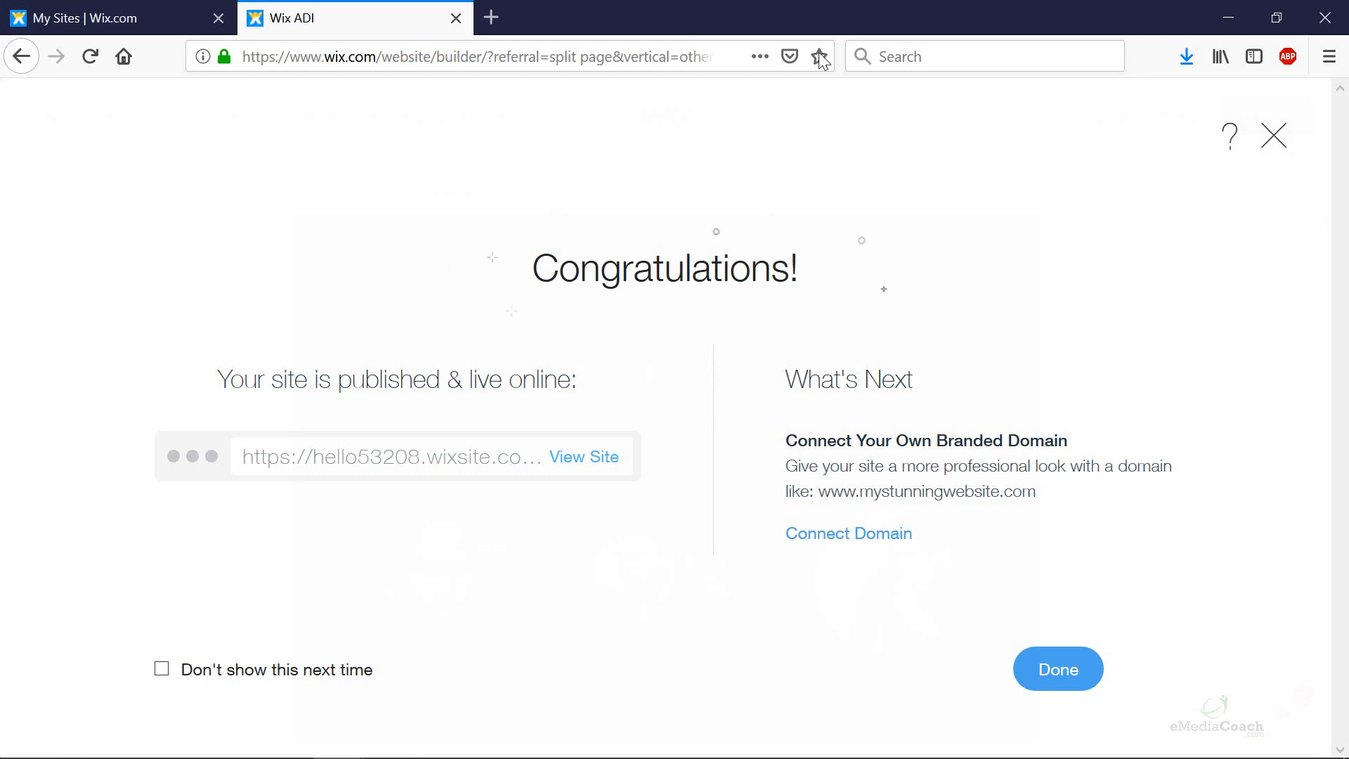
click(1086, 671)
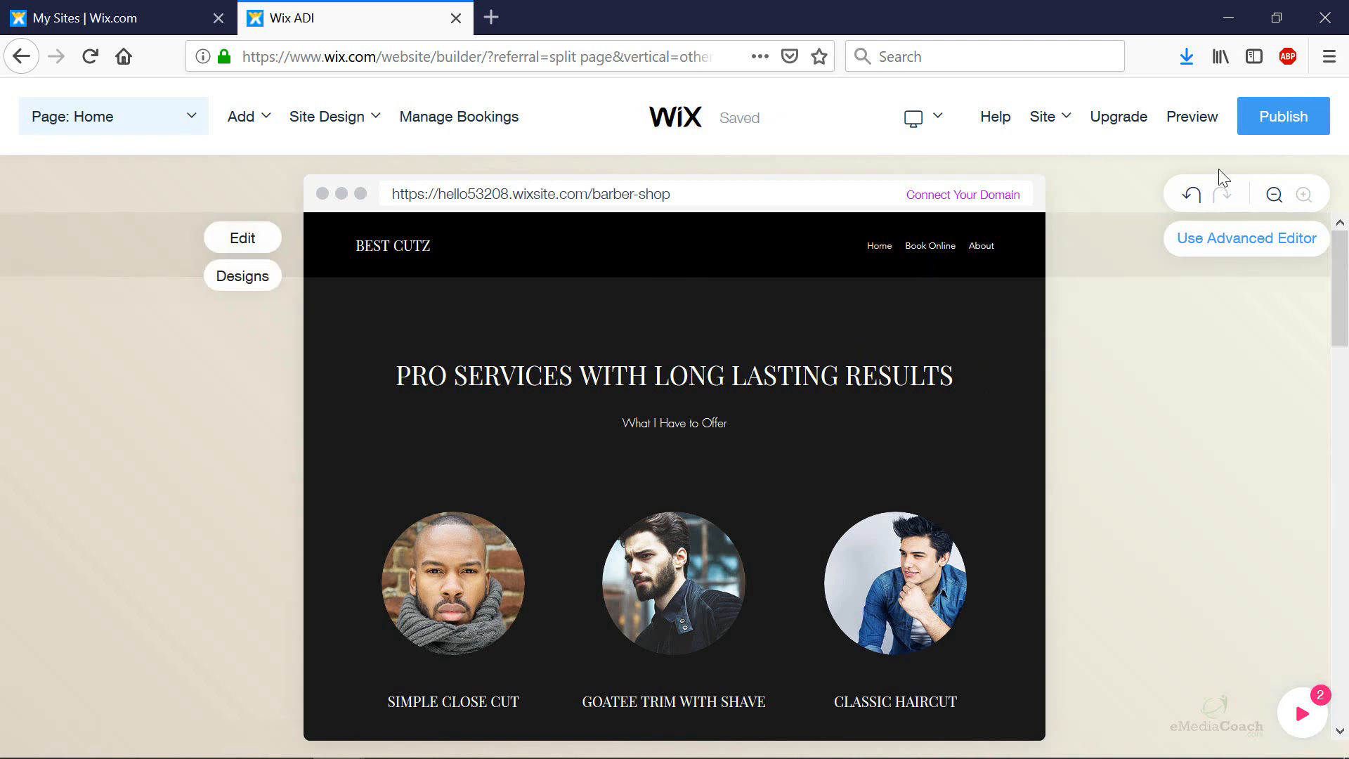
Step: Preview the Home page in desktop and mobile views, and check the mobile site's navigation menu
click(1194, 127)
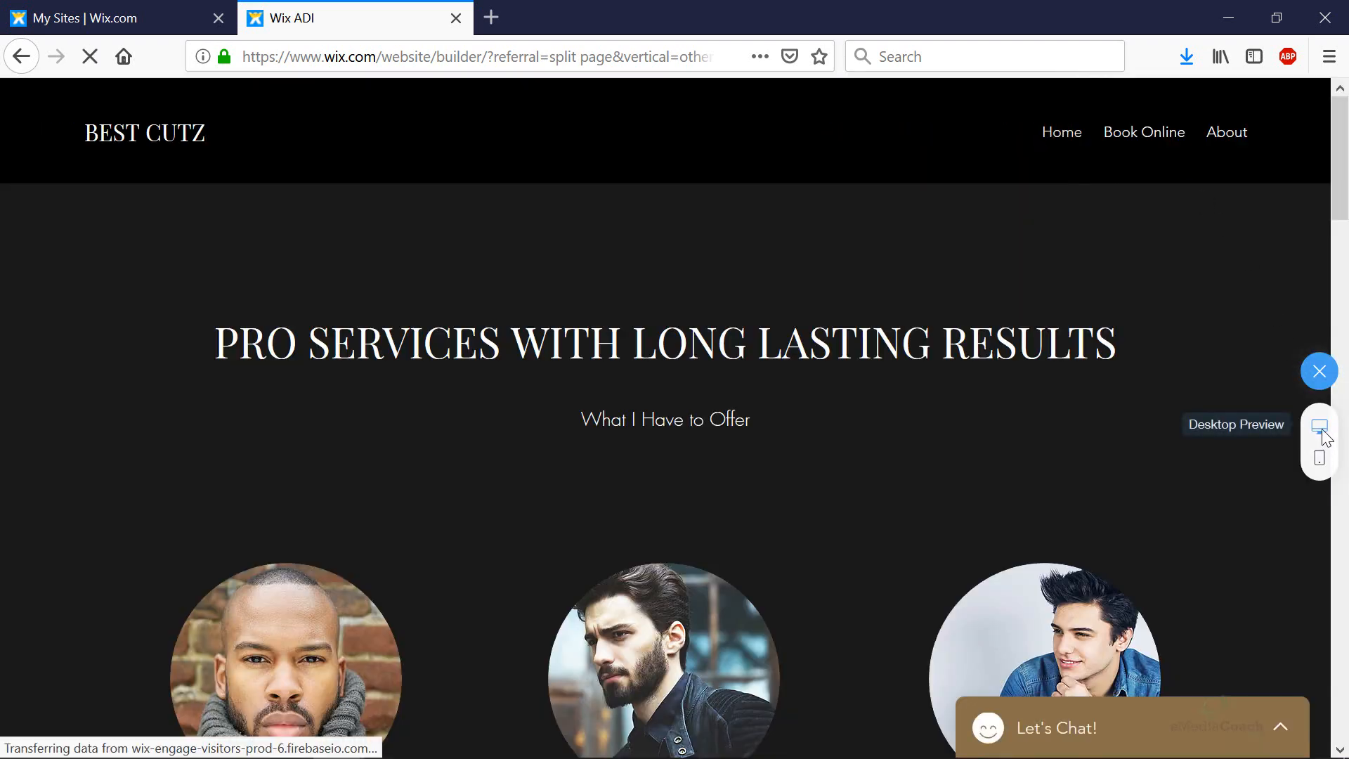
scroll(1251, 414, down, 8)
scroll(1230, 407, down, 5)
scroll(1220, 408, up, 15)
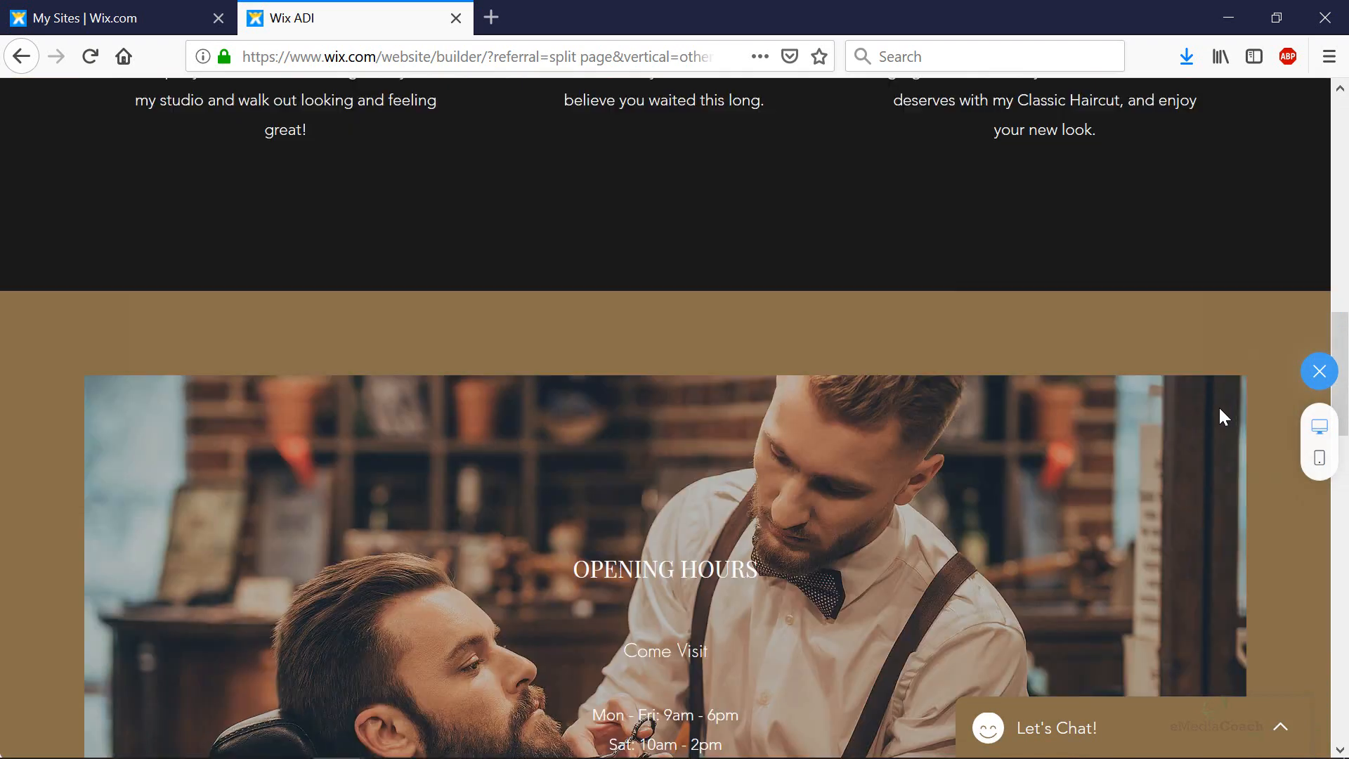
click(1320, 461)
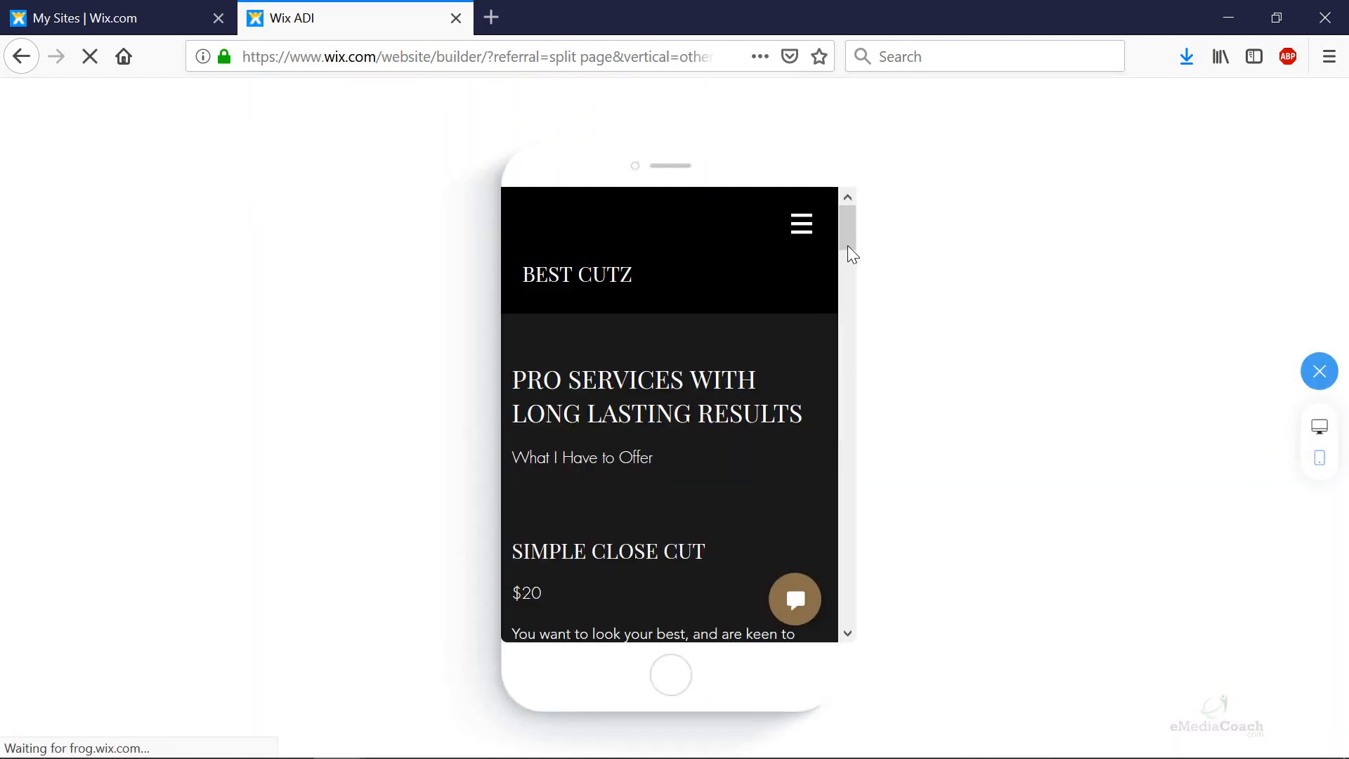
mouse_move(849, 227)
mouse_down()
mouse_move(883, 546)
mouse_move(874, 325)
mouse_move(845, 205)
mouse_up()
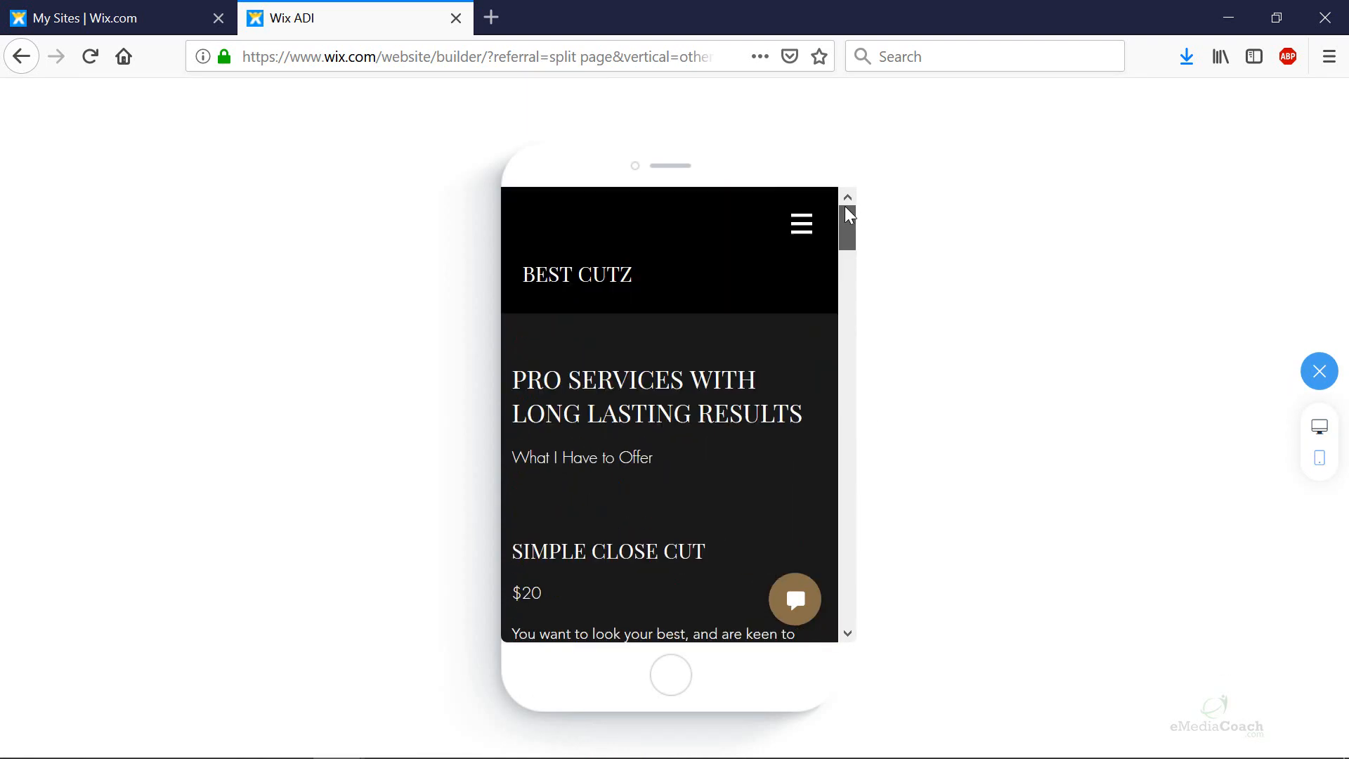
click(801, 223)
click(801, 222)
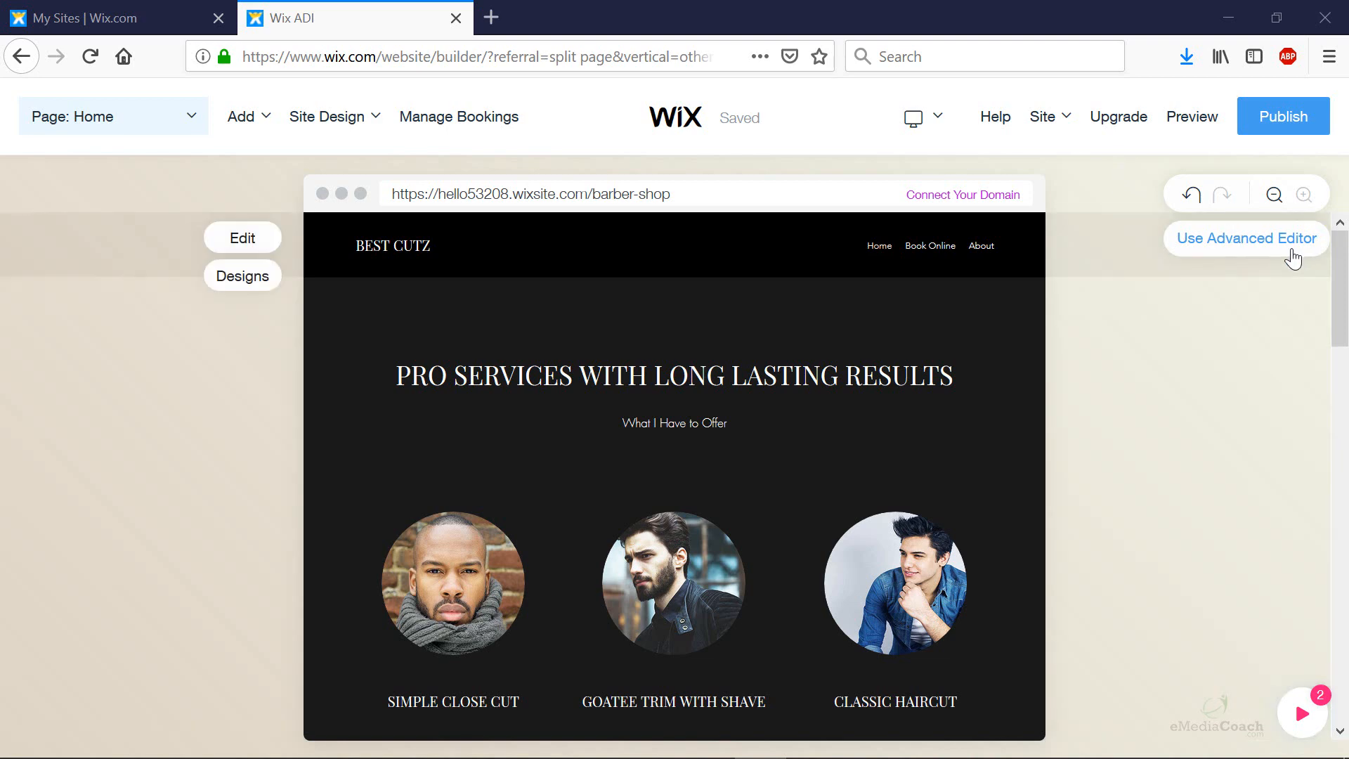
Step: Open the theme choices in the site design settings
drag(1343, 290, 1326, 175)
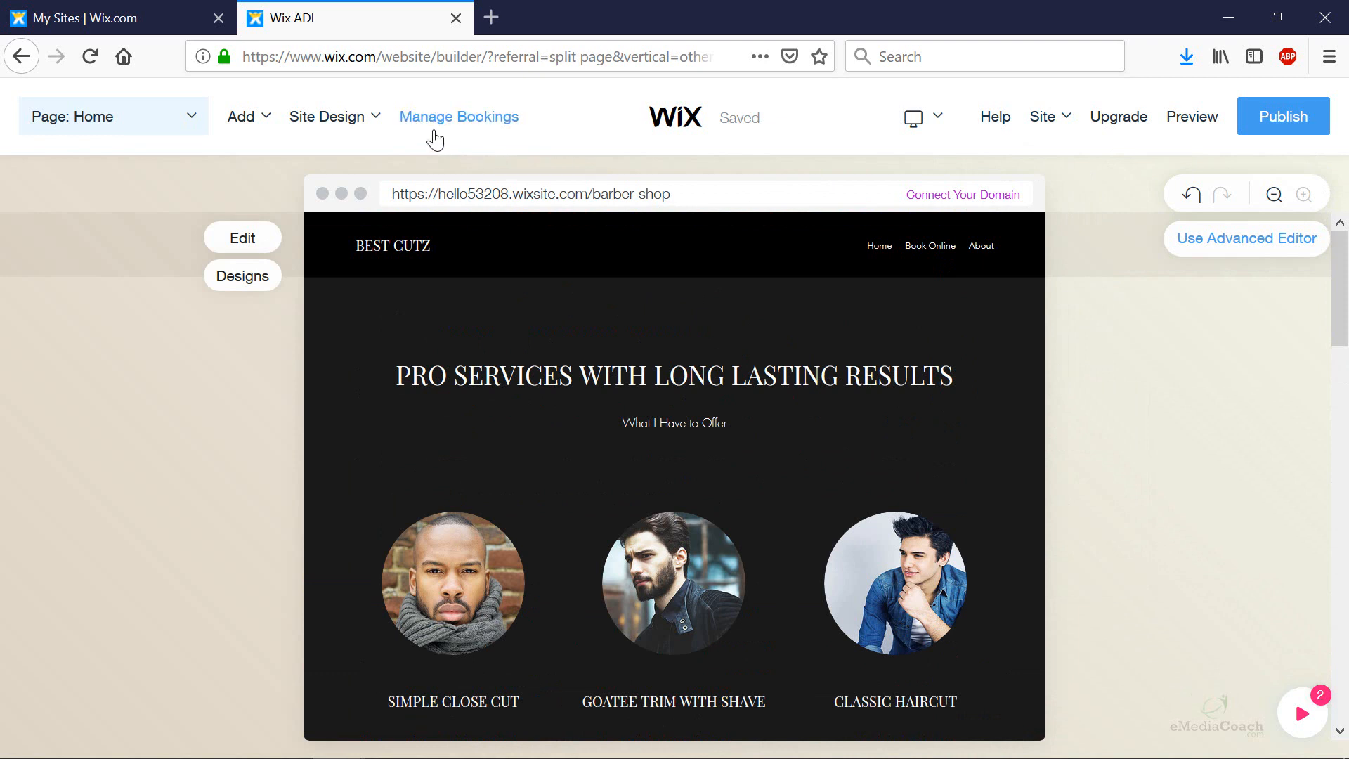
click(356, 117)
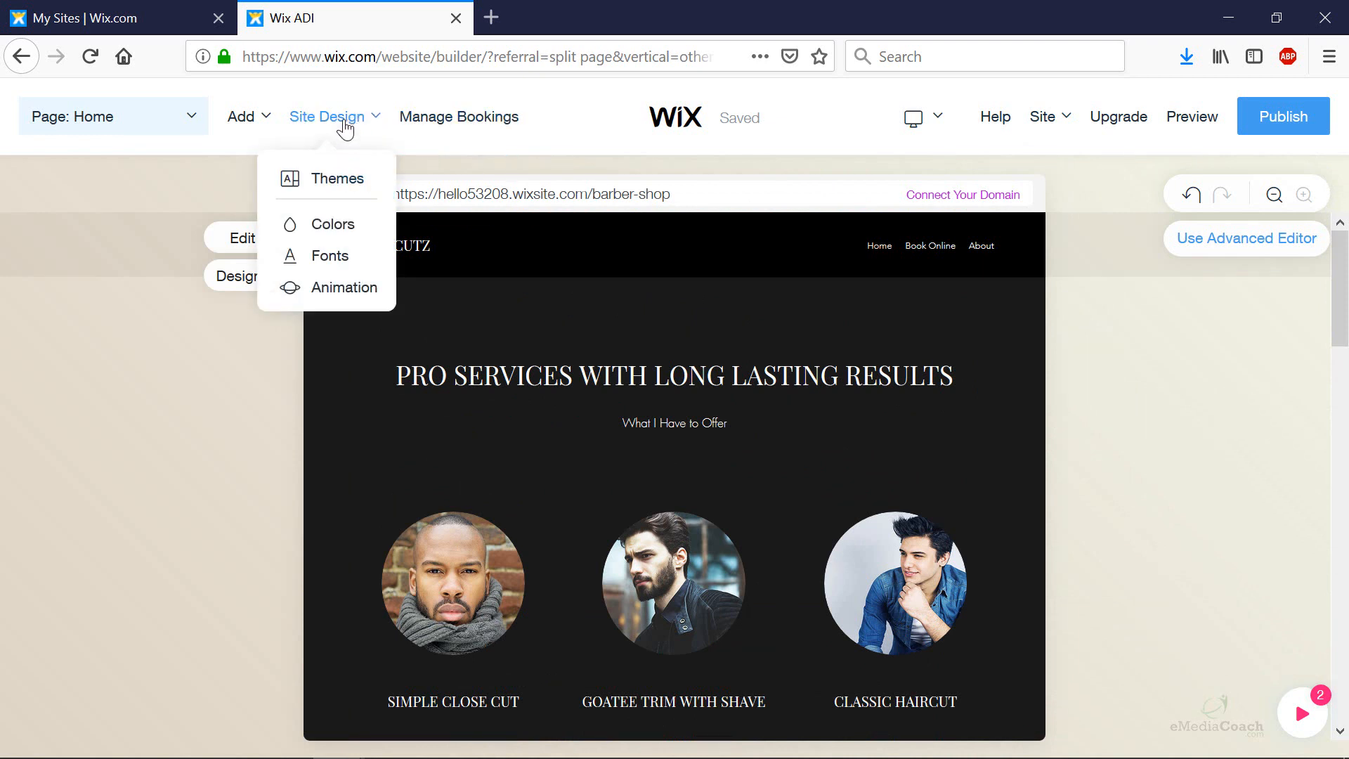
click(337, 178)
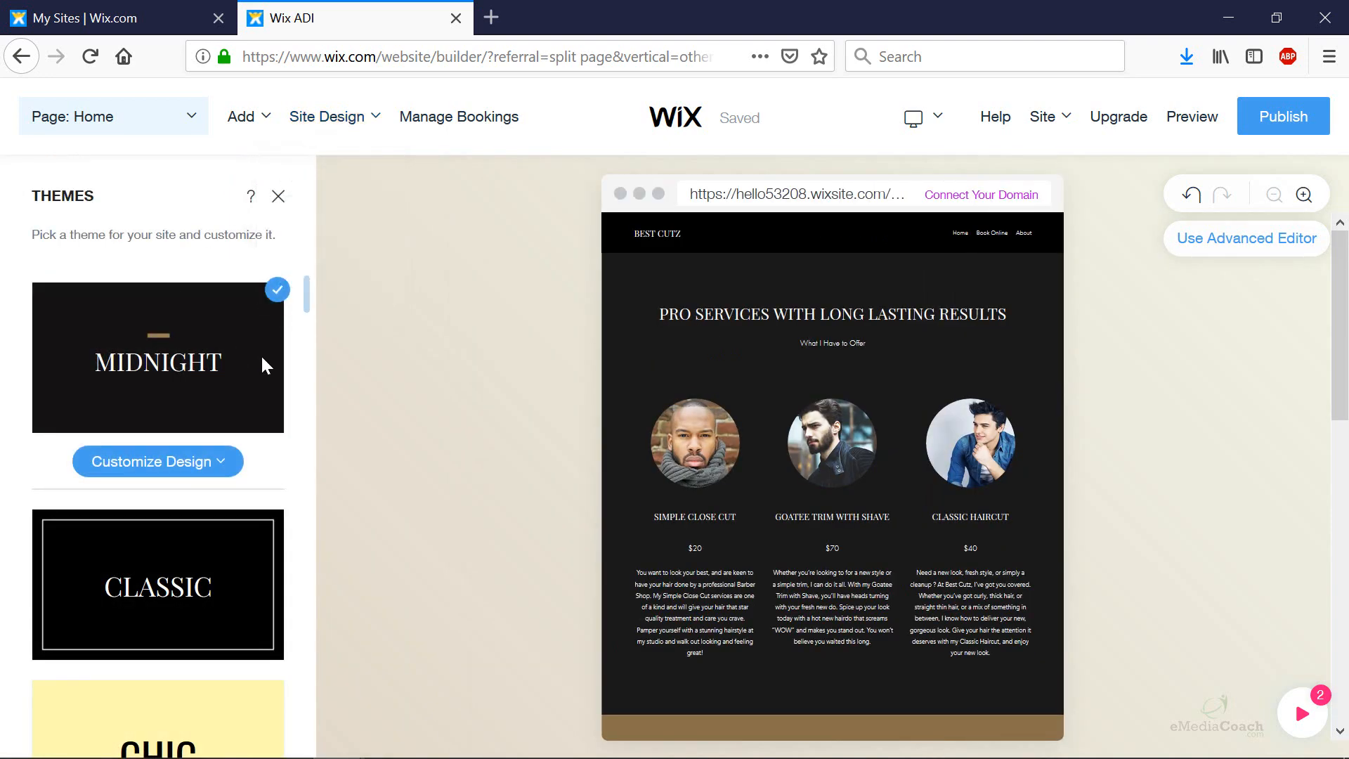
Step: Try the Classic theme on the site and look through the Home page down to the contact form and footer
click(236, 458)
scroll(277, 478, down, 1)
scroll(277, 478, down, 3)
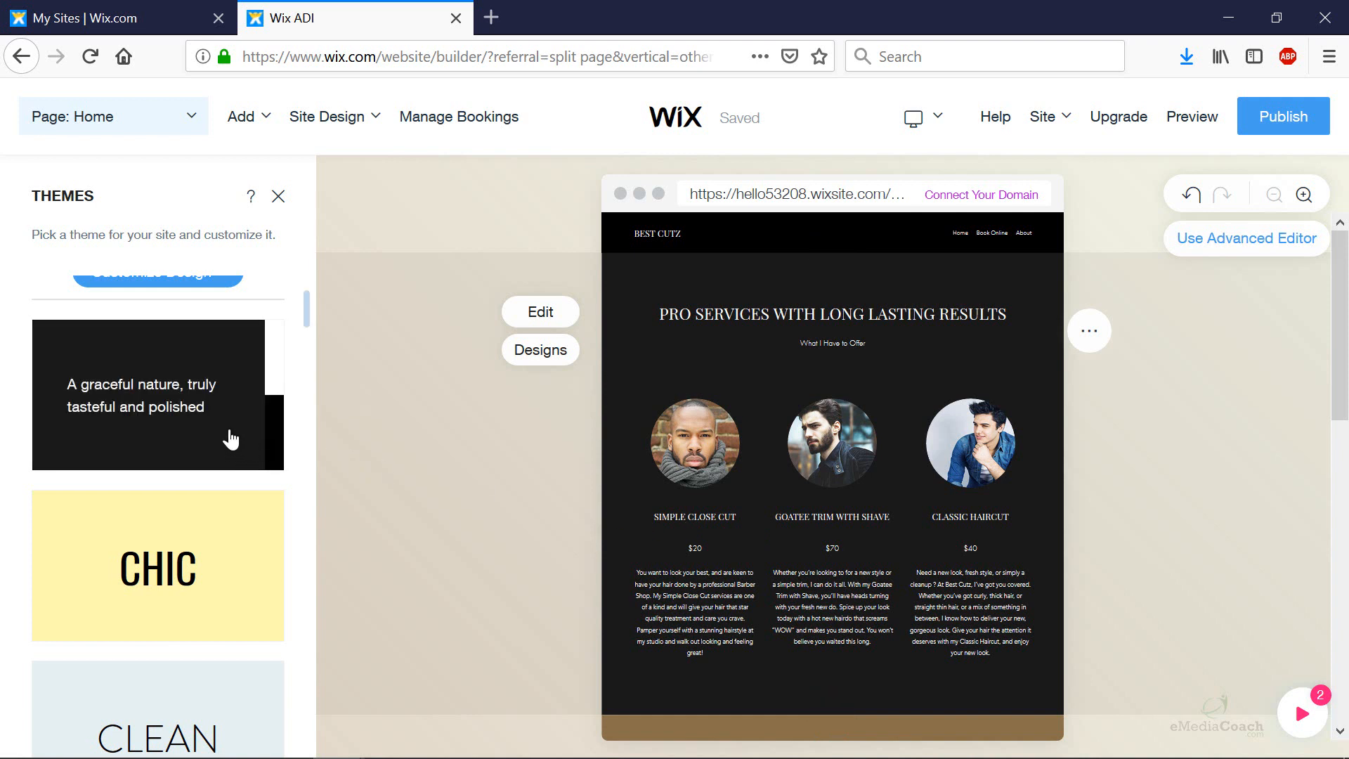
click(231, 439)
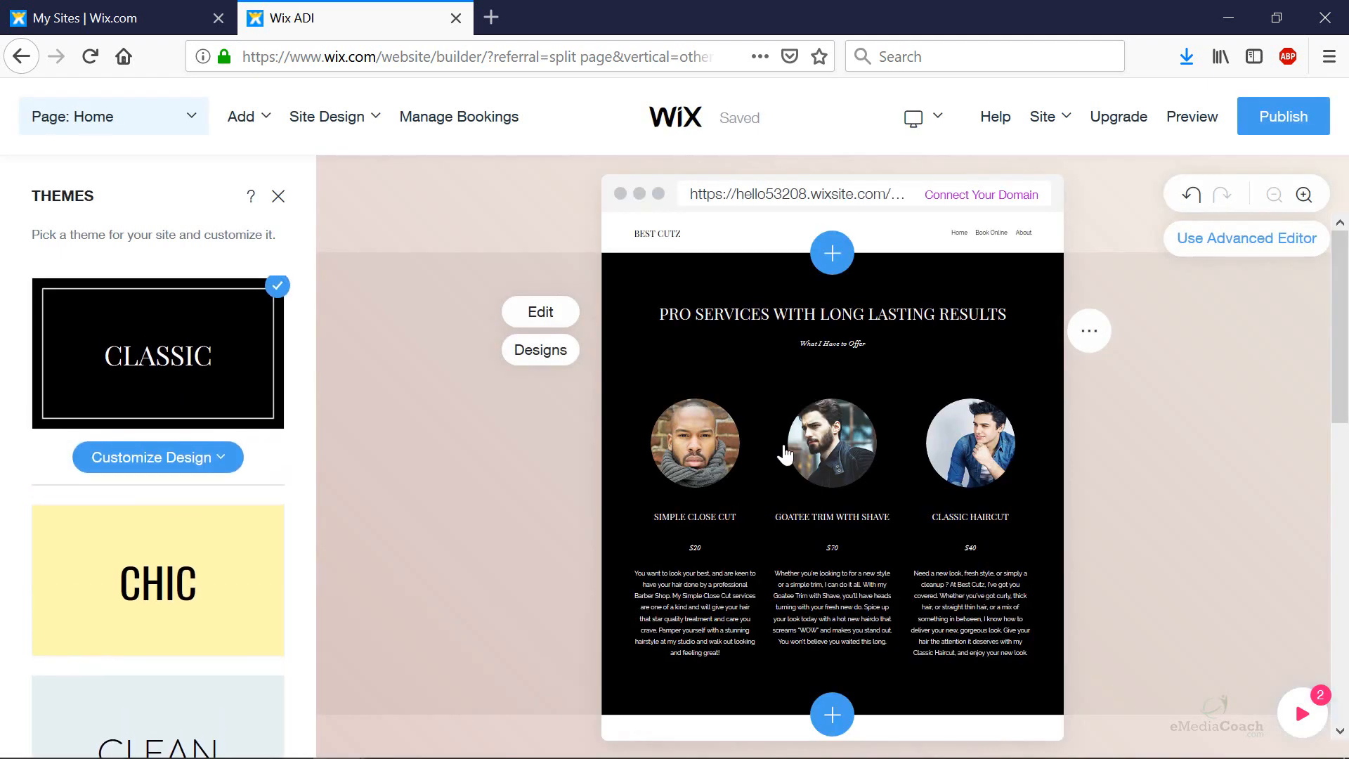
scroll(826, 482, down, 10)
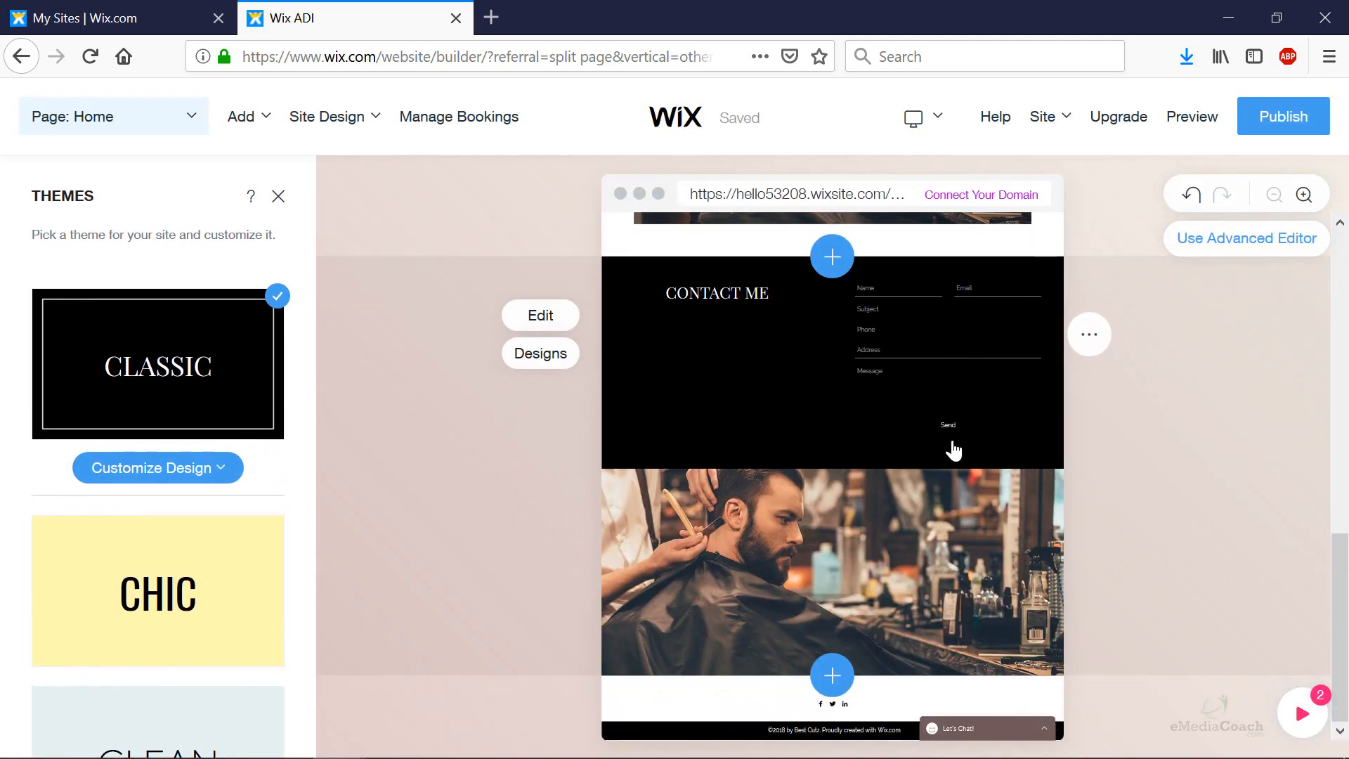
scroll(936, 626, up, 10)
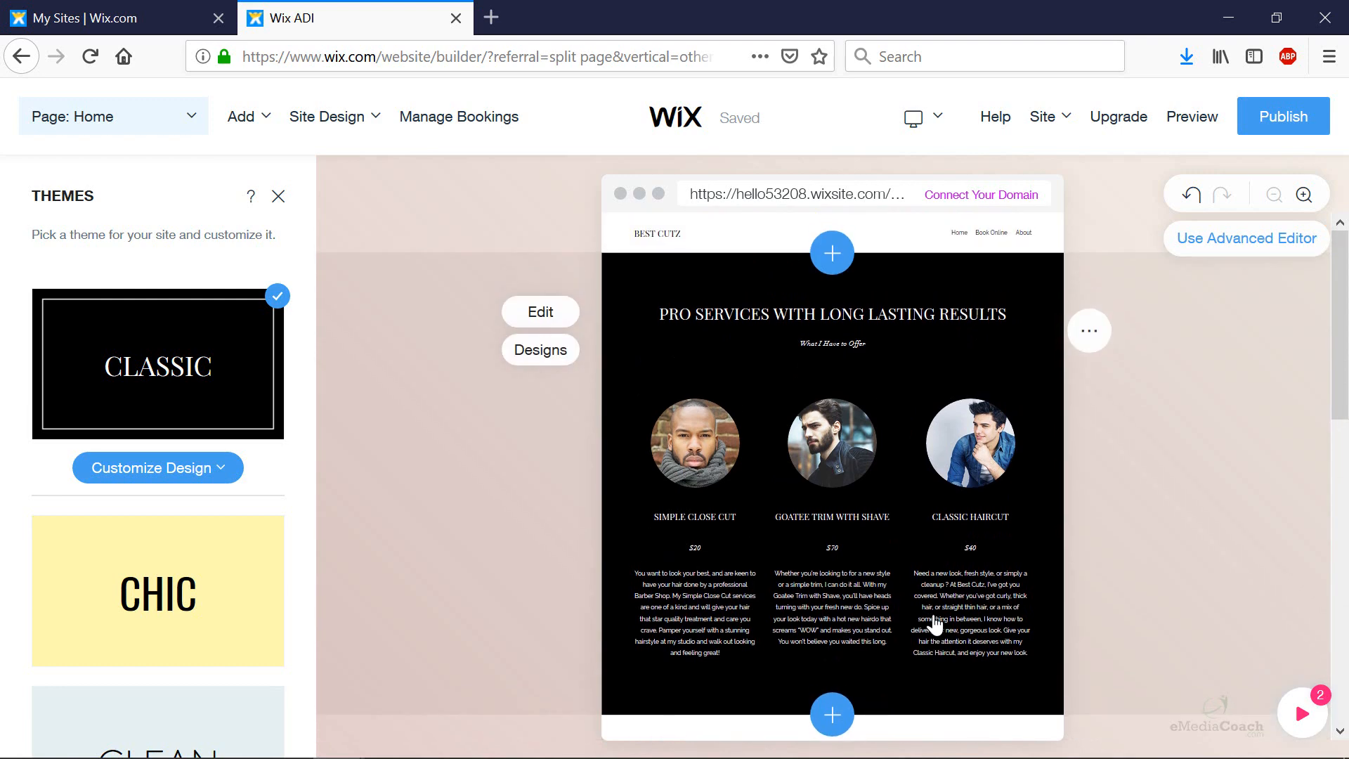
scroll(953, 416, down, 10)
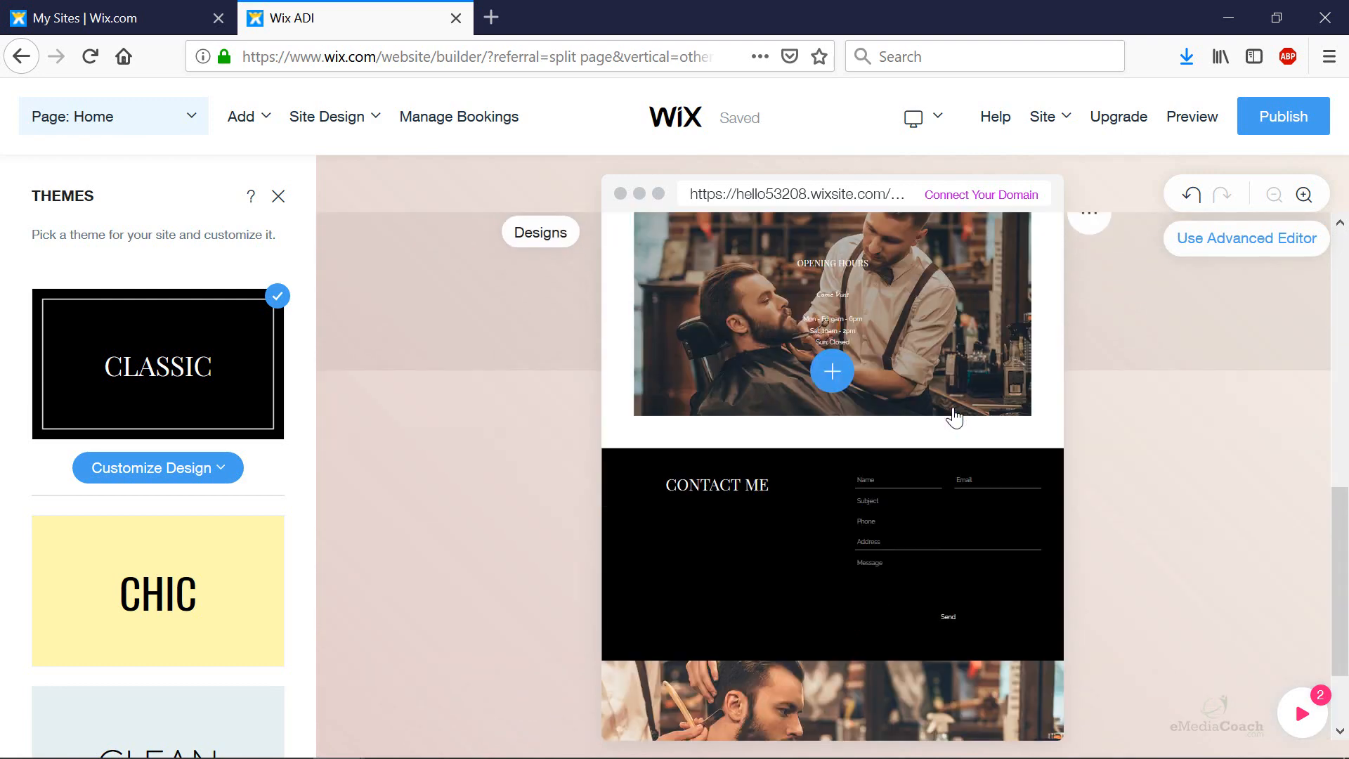
Step: Try the Chic theme, dismiss the automatic saving notice, and check the opening hours and contact sections
click(188, 467)
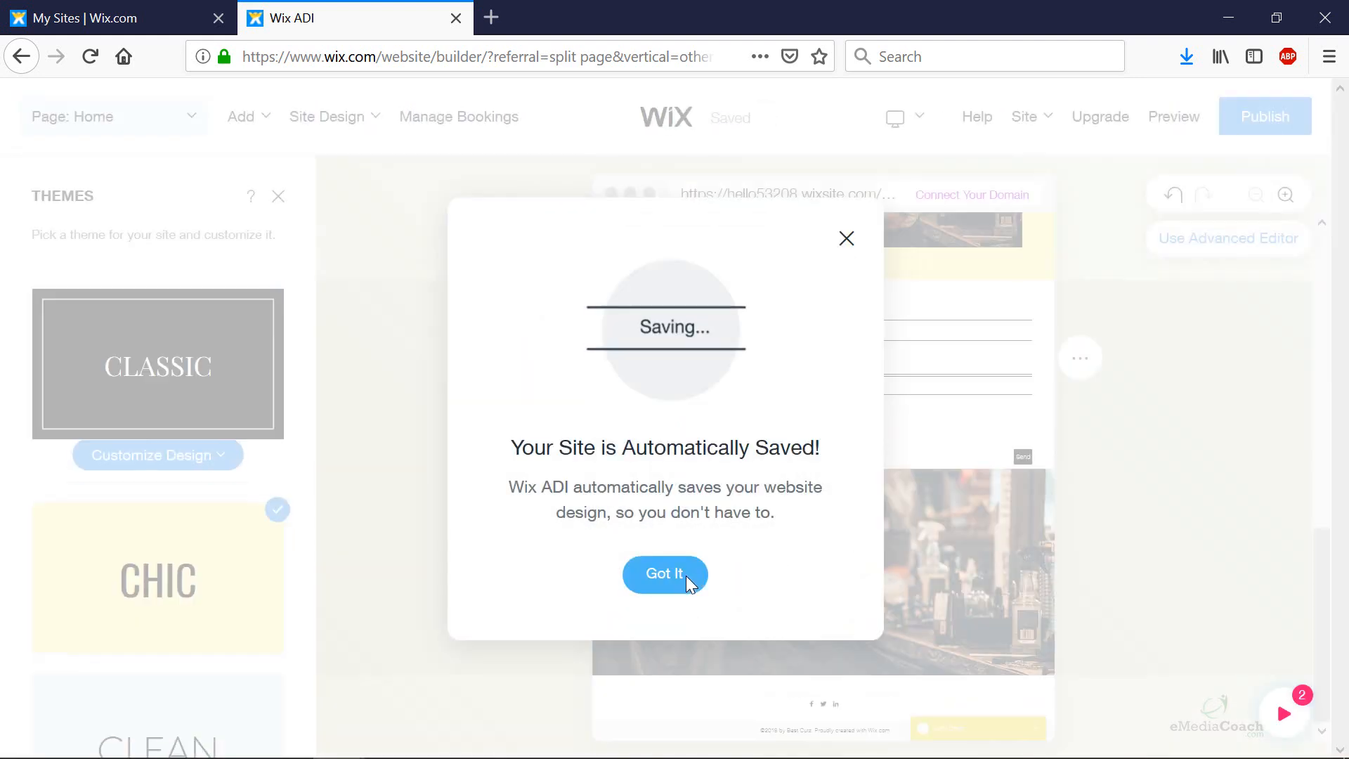
click(686, 576)
scroll(977, 573, up, 5)
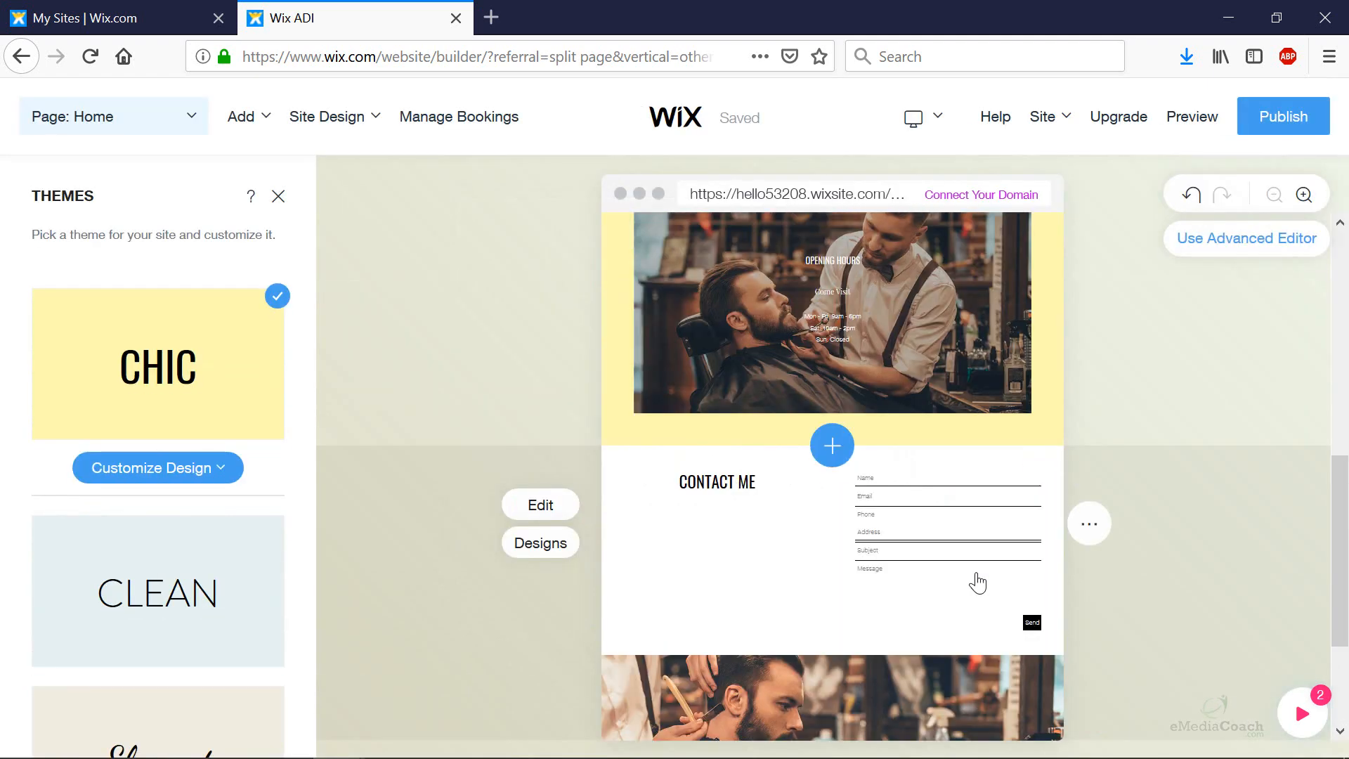
scroll(971, 580, down, 5)
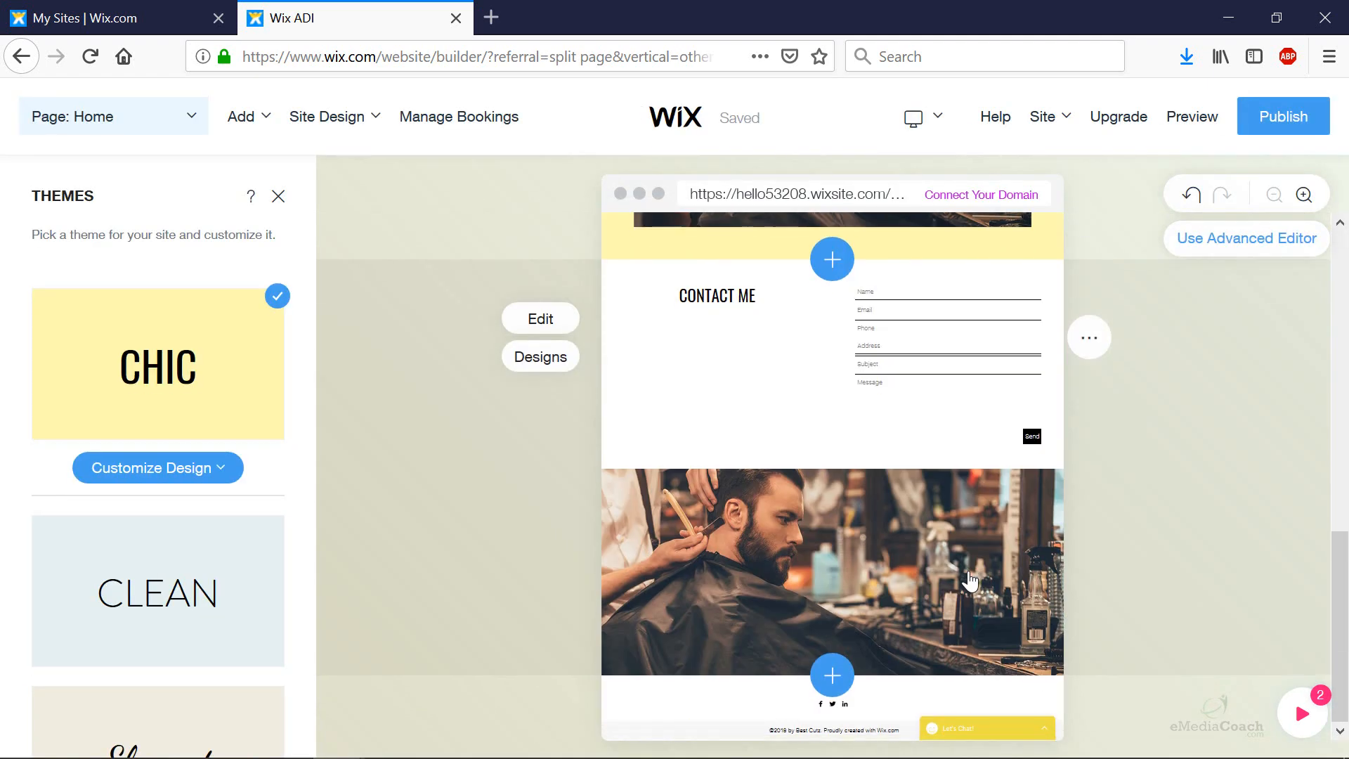
Step: Try the Clean theme on the site and look through the Home page down to its footer
scroll(295, 559, down, 1)
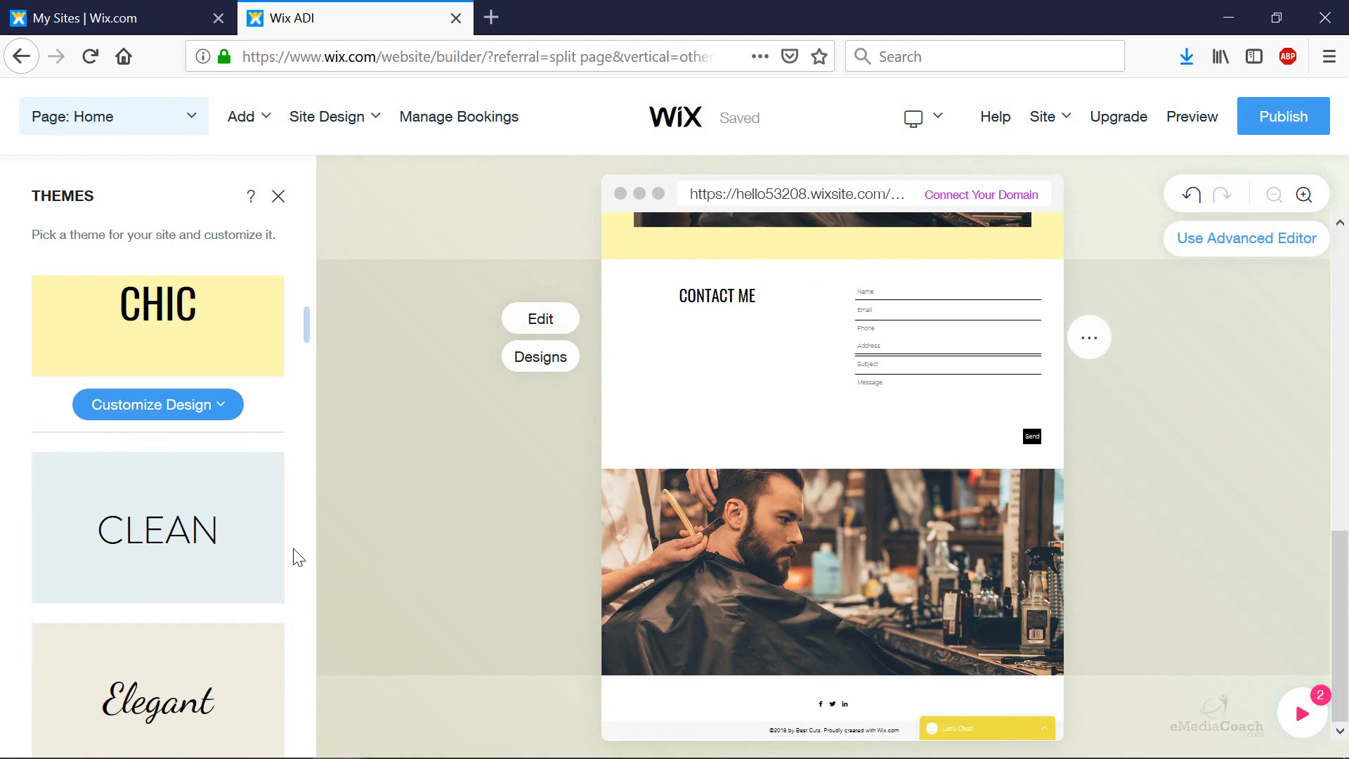
click(225, 518)
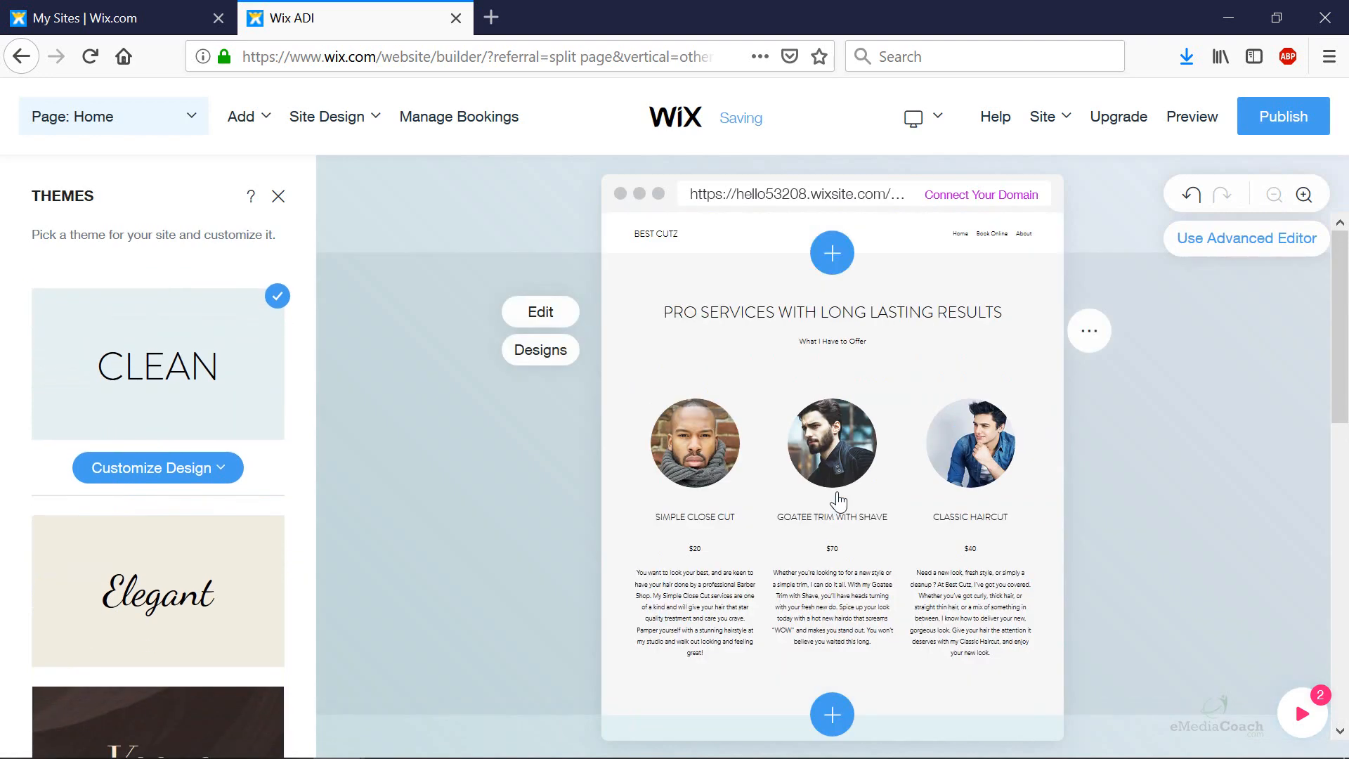
scroll(838, 501, down, 10)
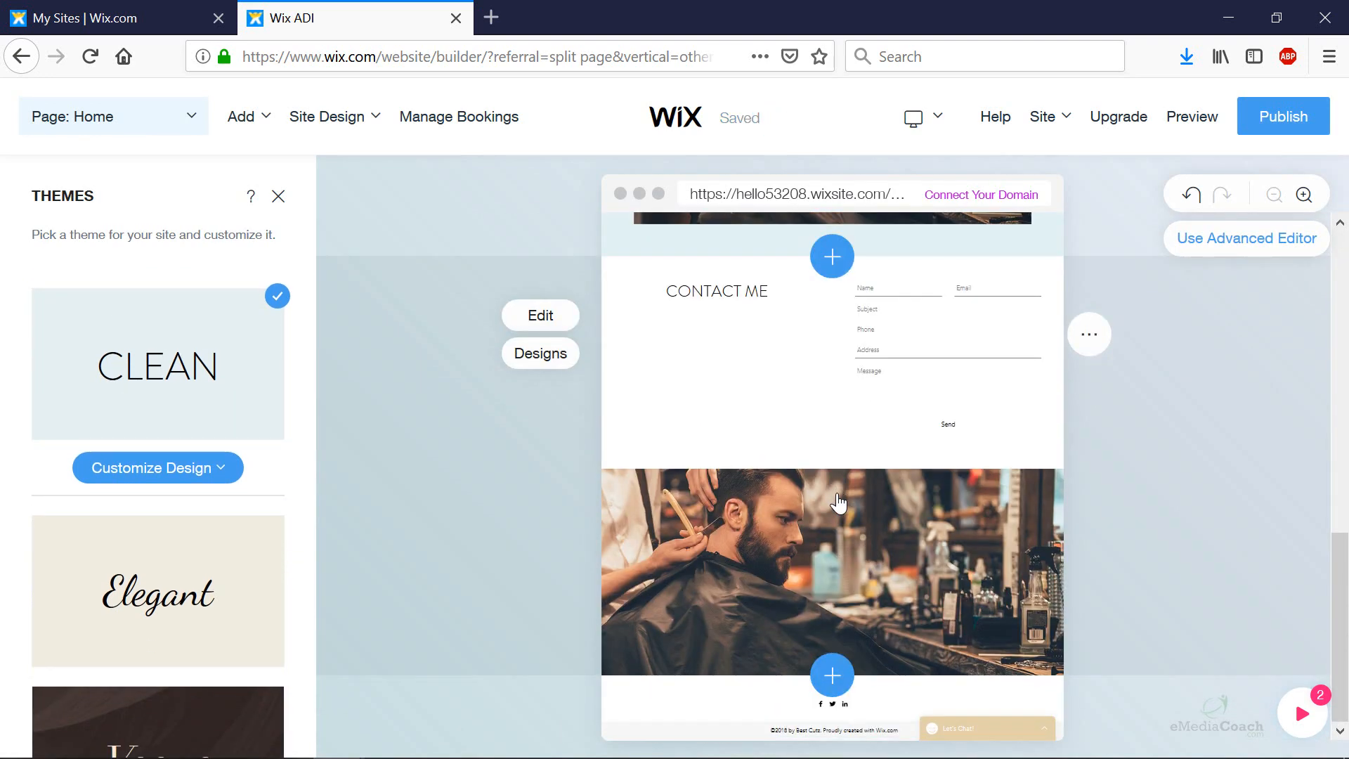
Step: Try the Vogue theme, look over its opening hours and contact sections, and switch the site to the Sky High theme
scroll(249, 584, down, 2)
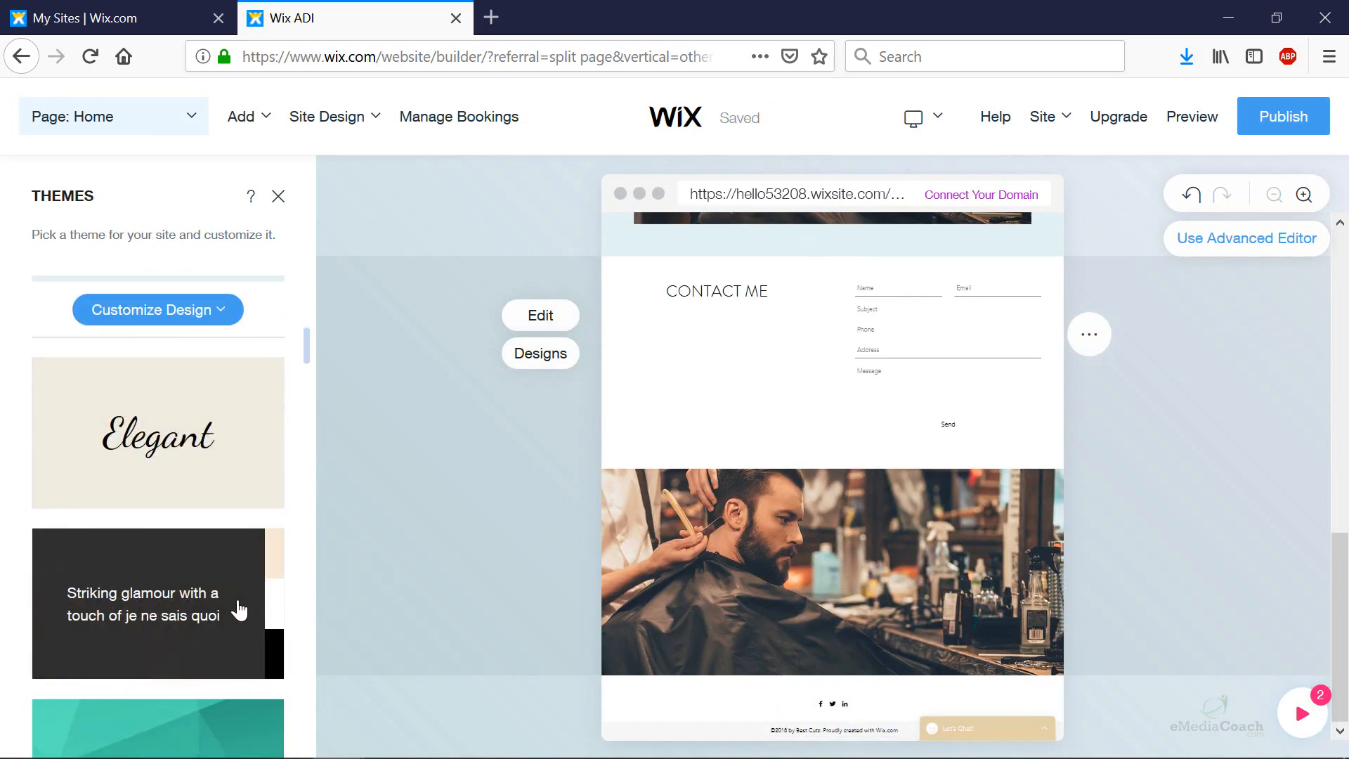
click(240, 610)
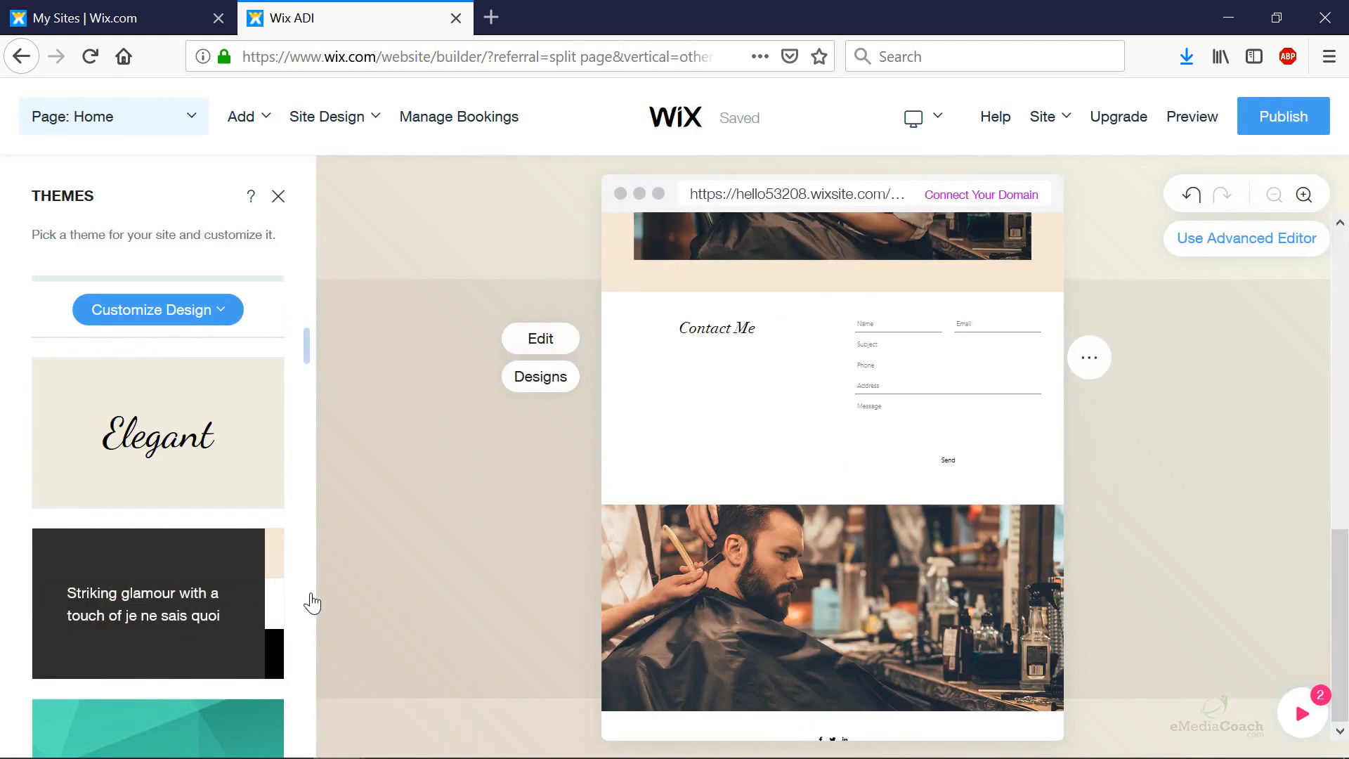
scroll(1014, 475, up, 8)
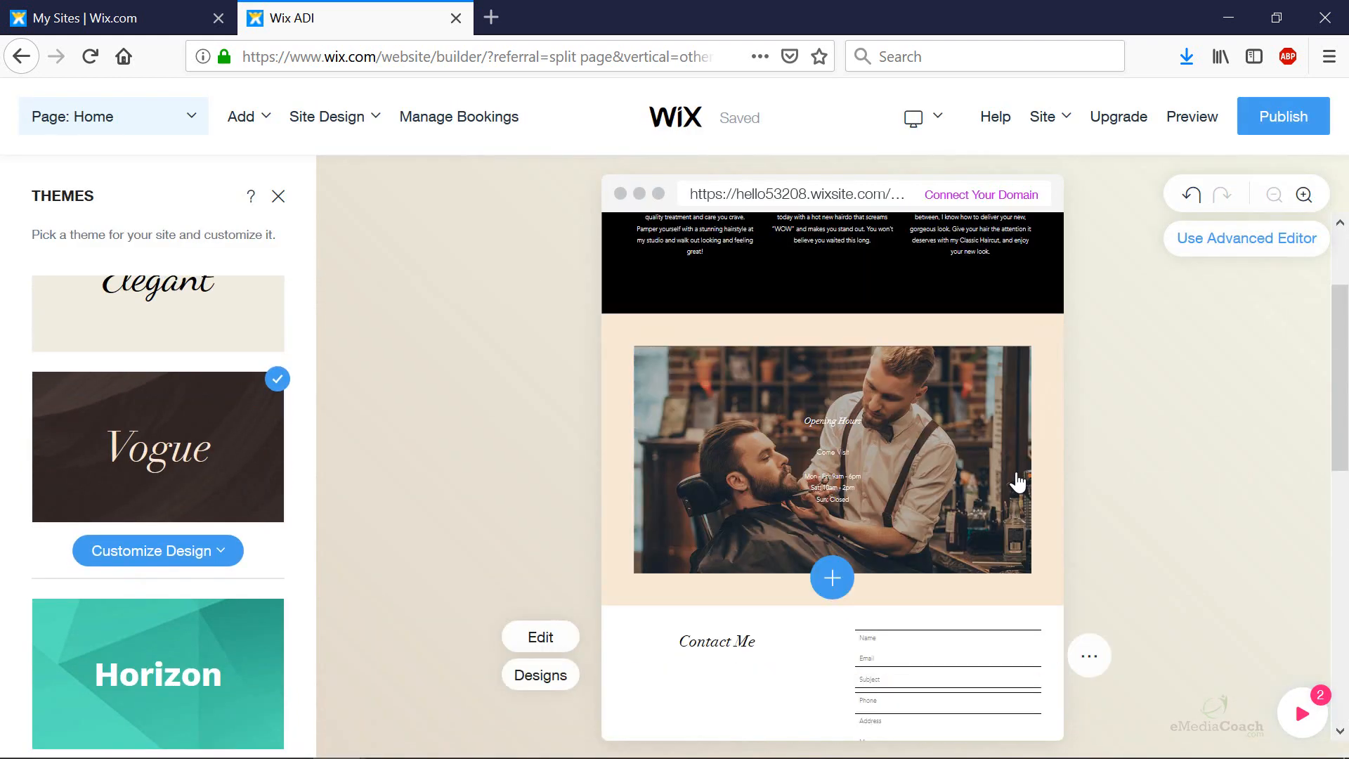
scroll(1014, 482, down, 8)
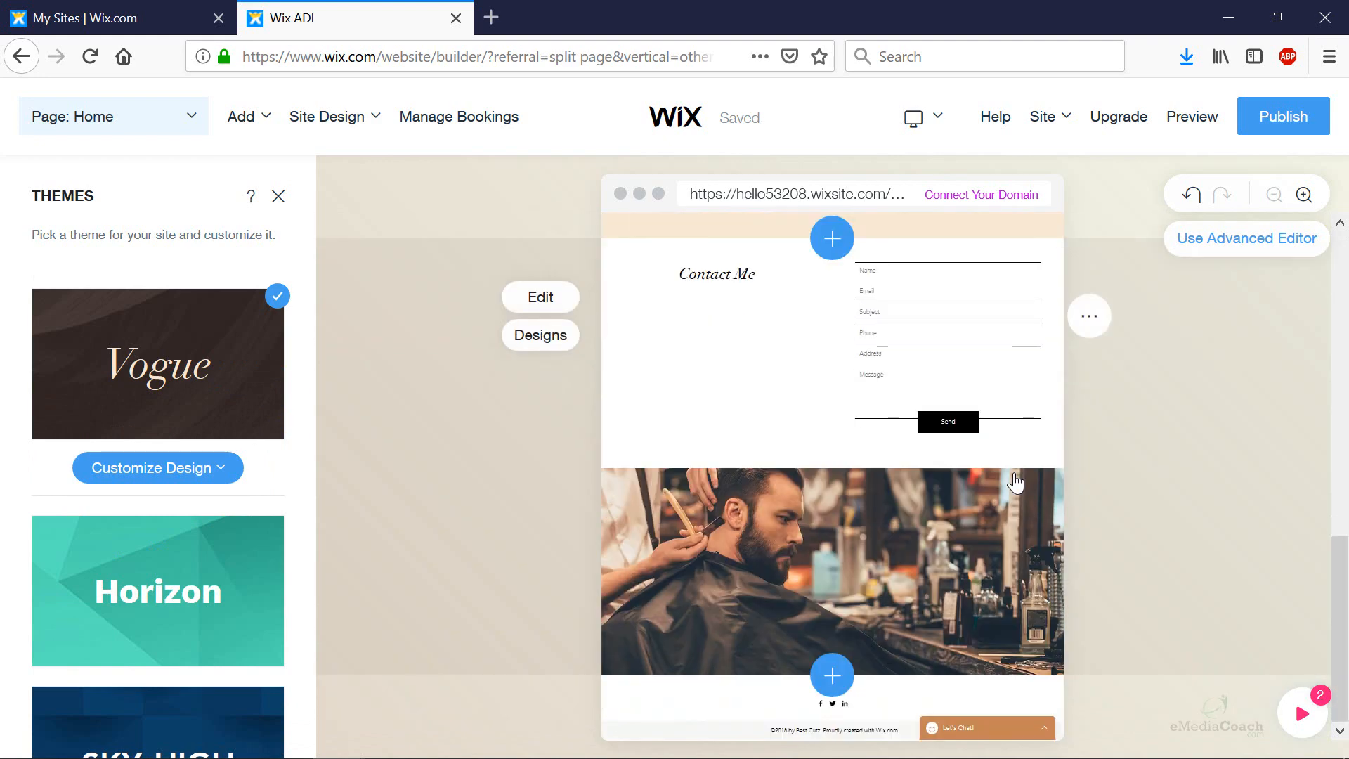
scroll(222, 645, down, 1)
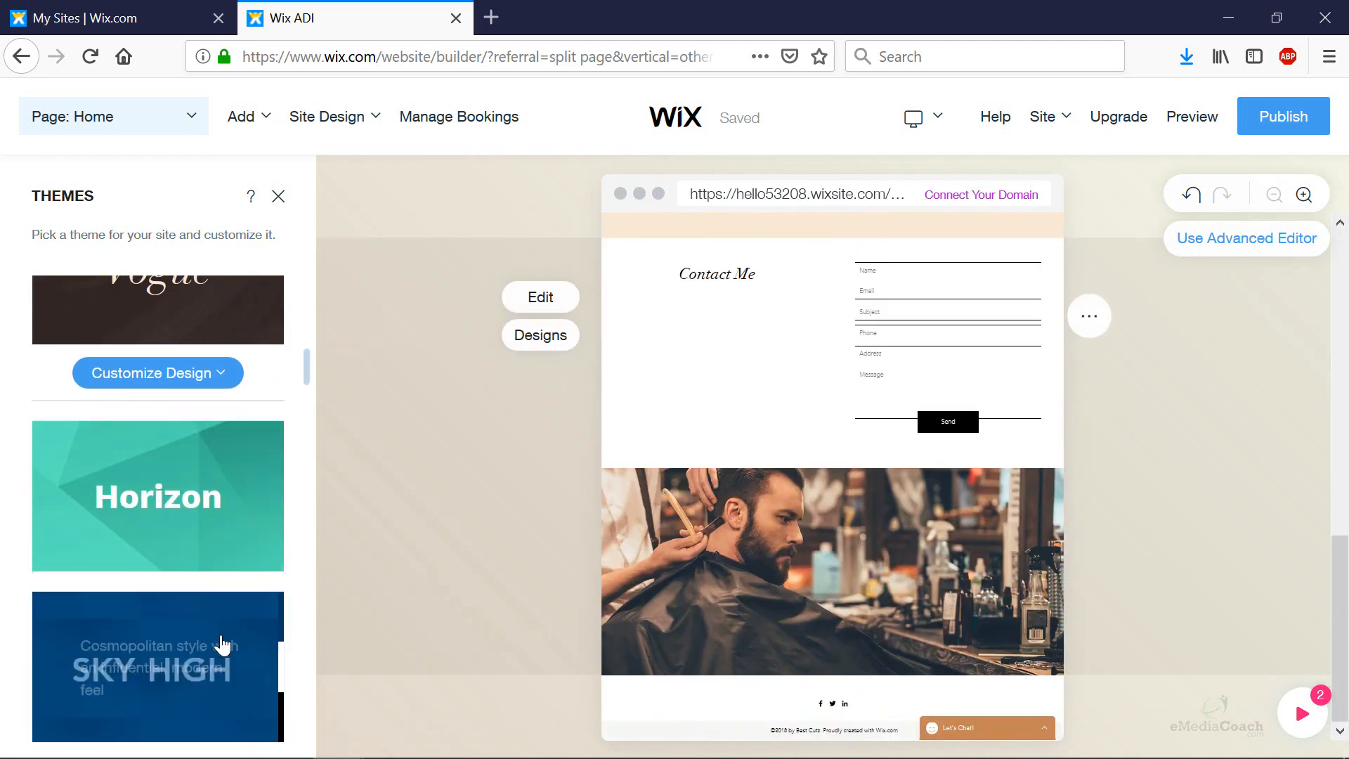
click(165, 632)
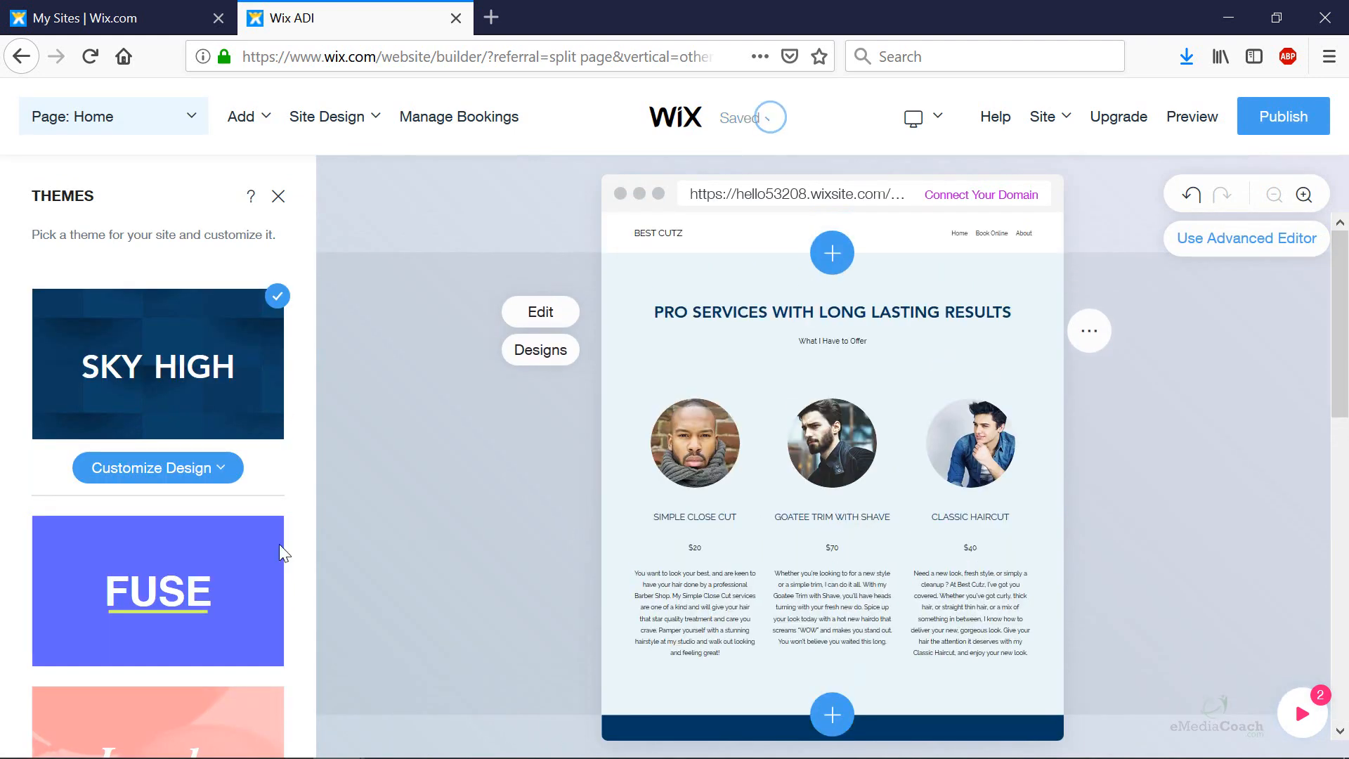
Step: Apply the Horizon theme to the site and review the whole Home page in it
scroll(183, 555, up, 2)
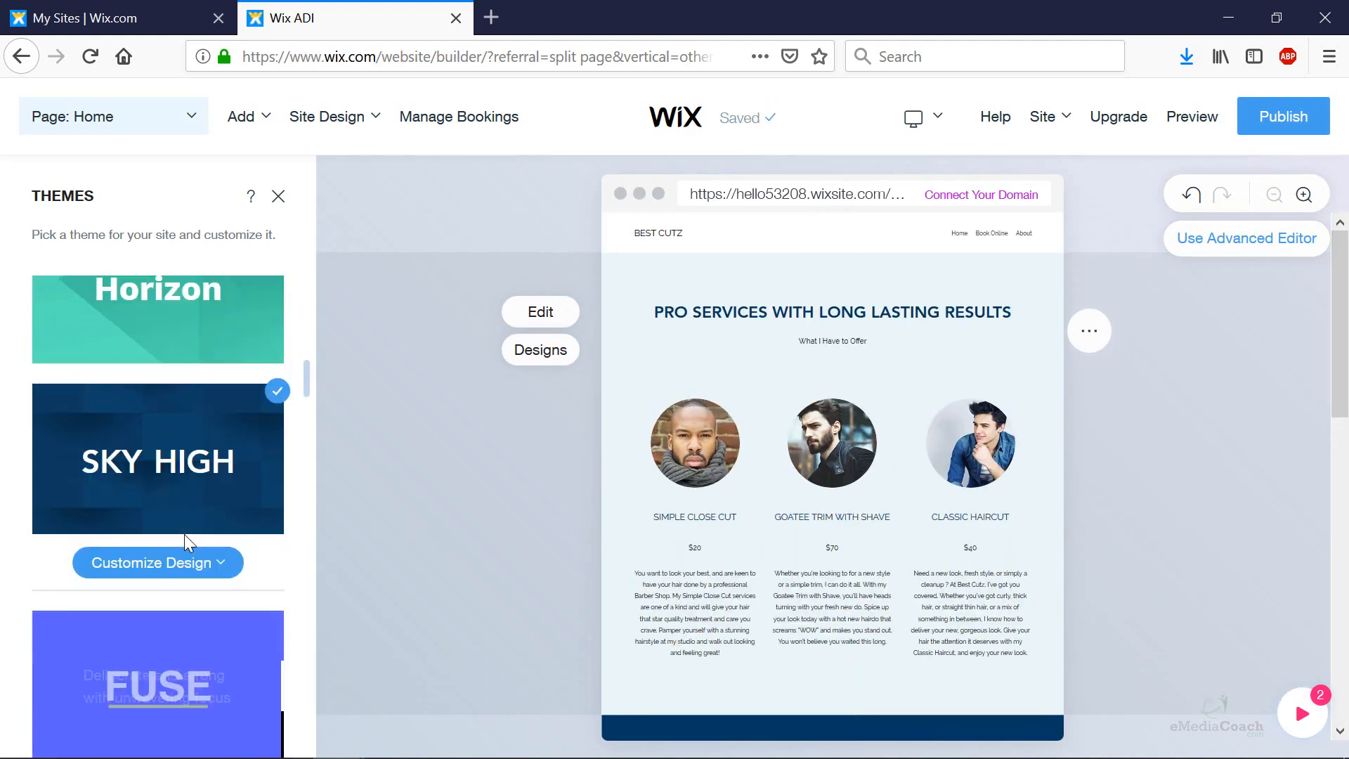
click(209, 360)
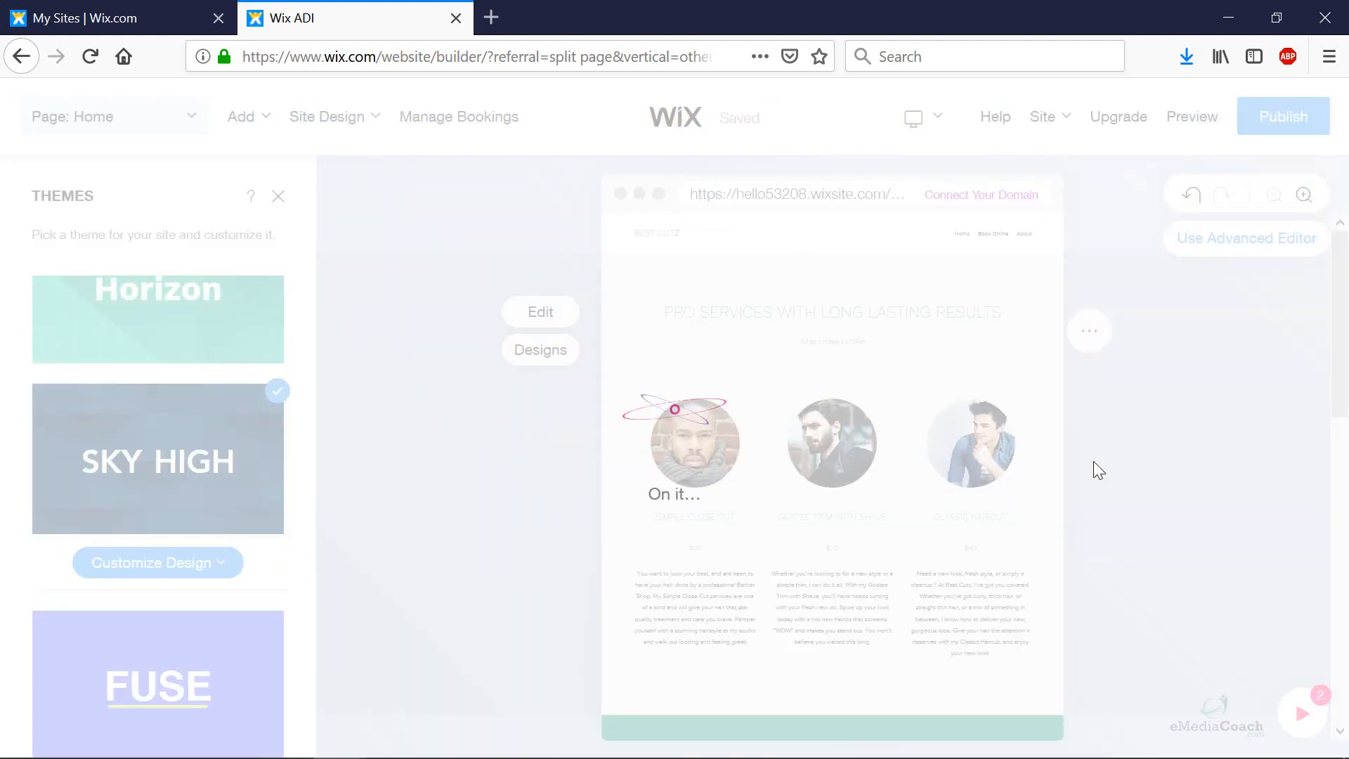
scroll(1097, 512, down, 5)
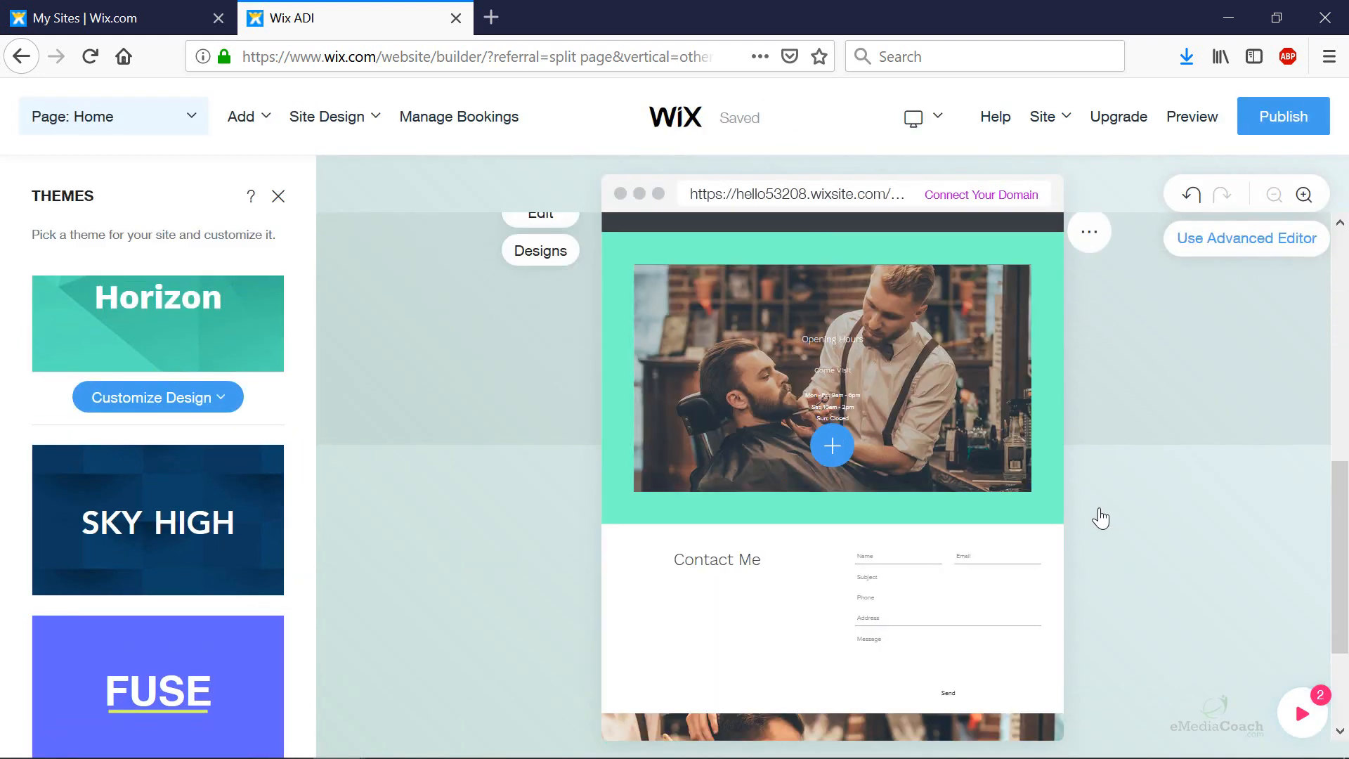
scroll(1101, 518, down, 2)
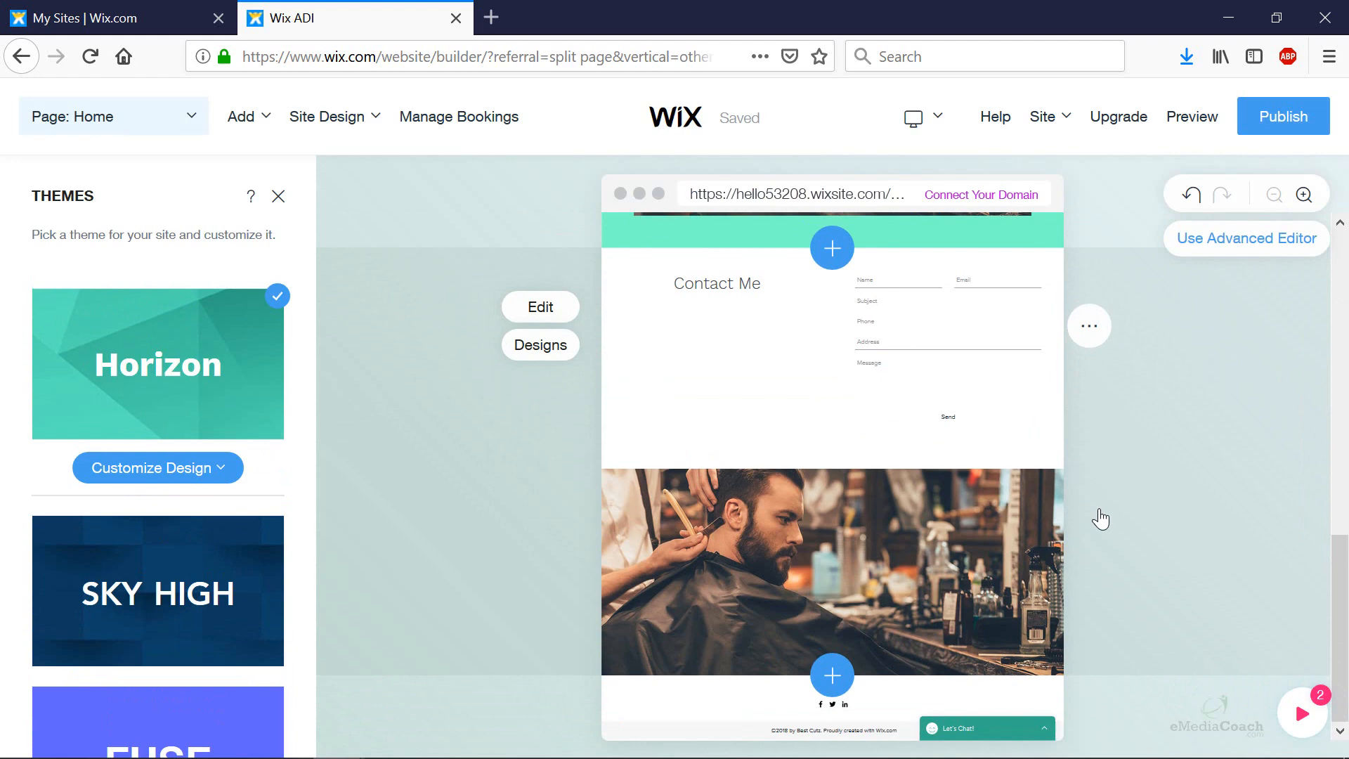
scroll(1057, 518, up, 10)
scroll(1057, 520, down, 10)
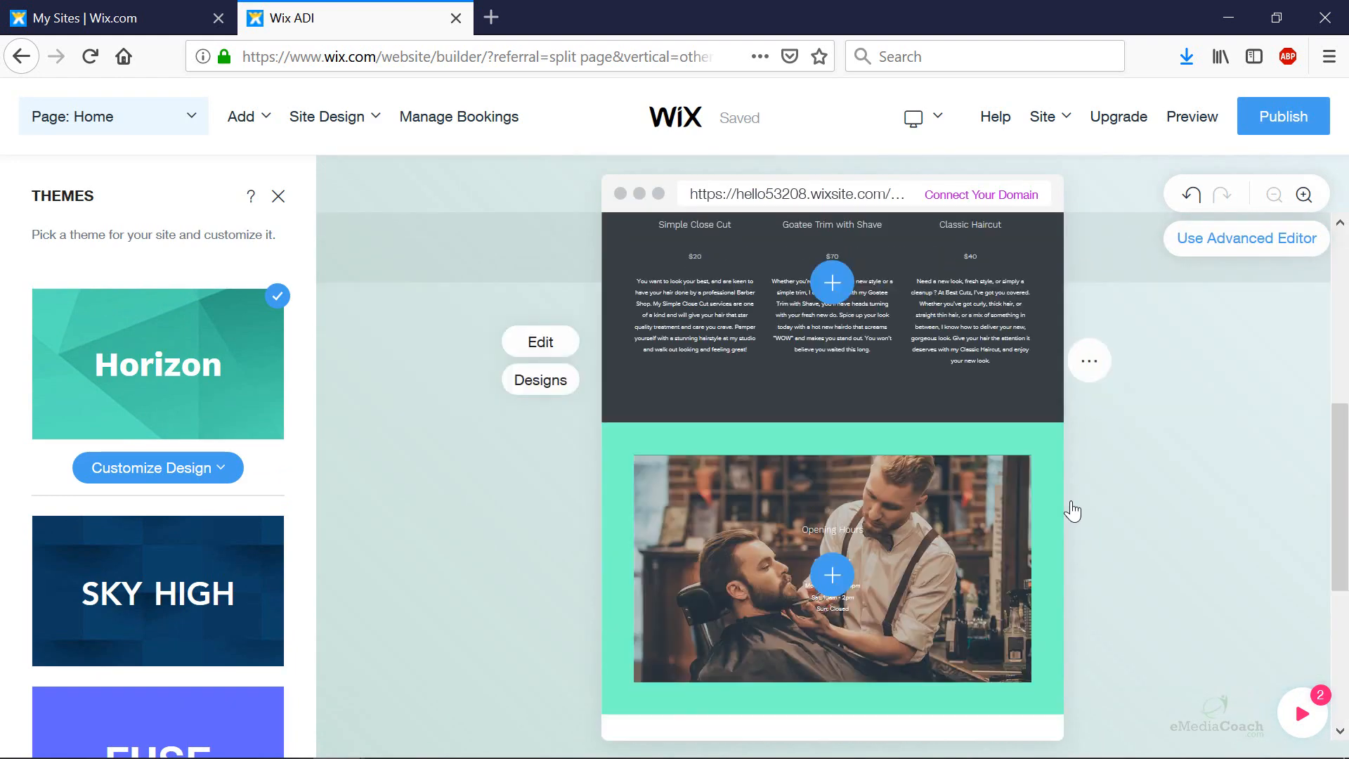
scroll(1076, 507, up, 10)
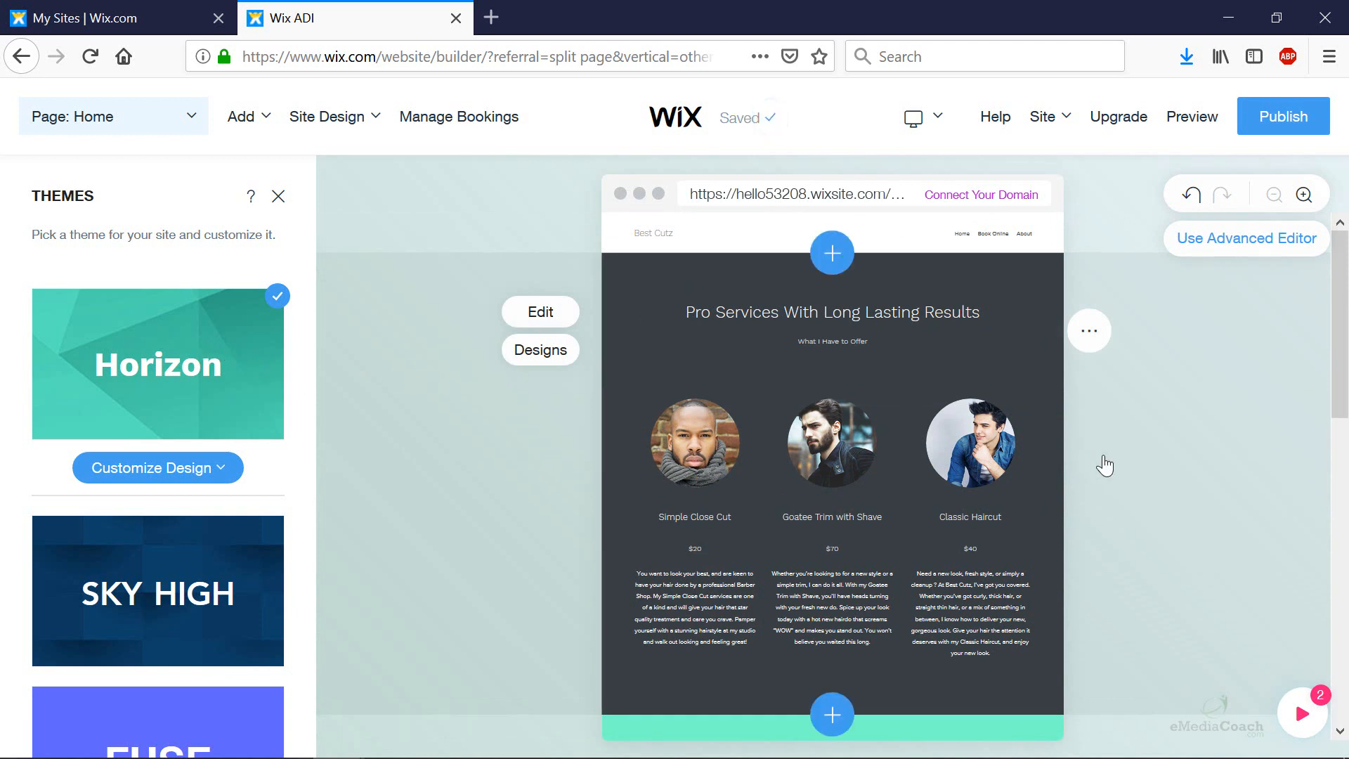
Step: Publish the redesigned site and open the live version in its own browser tab
click(1290, 120)
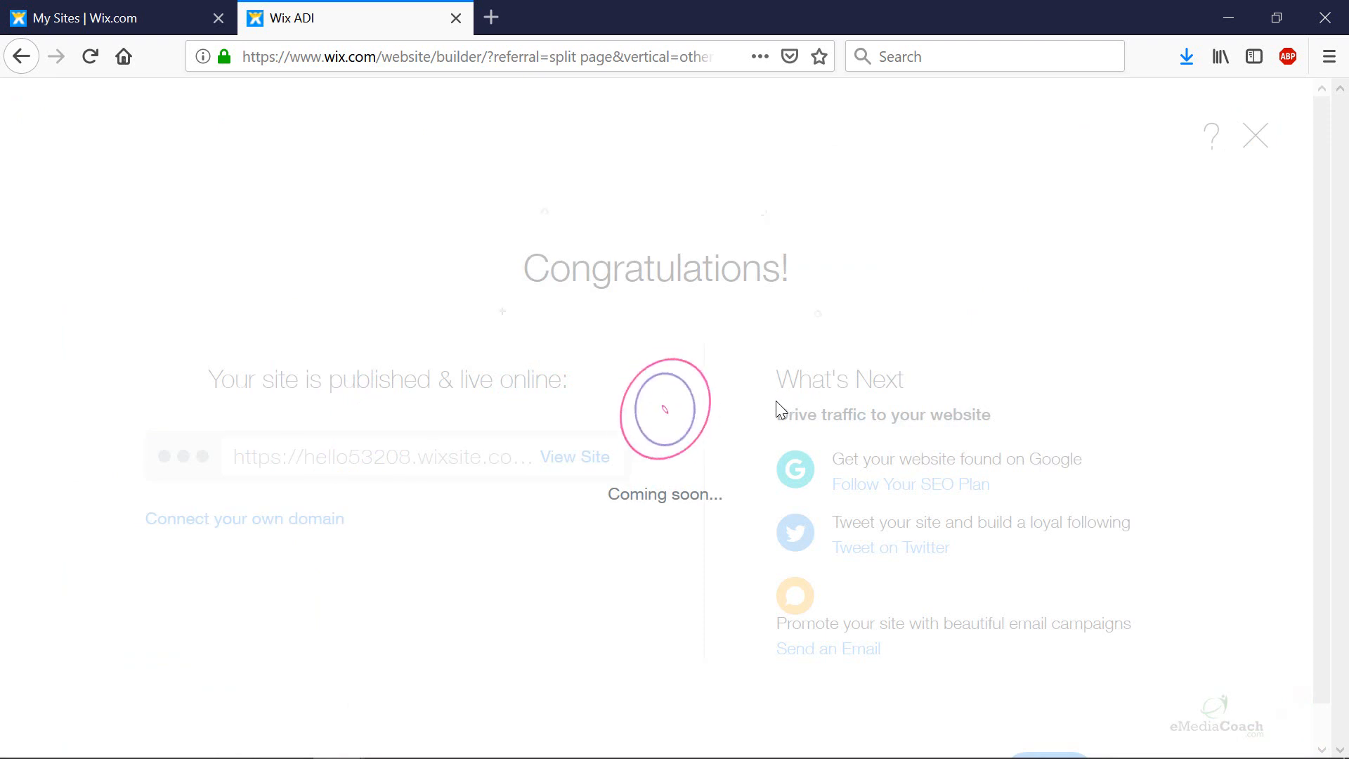
click(600, 464)
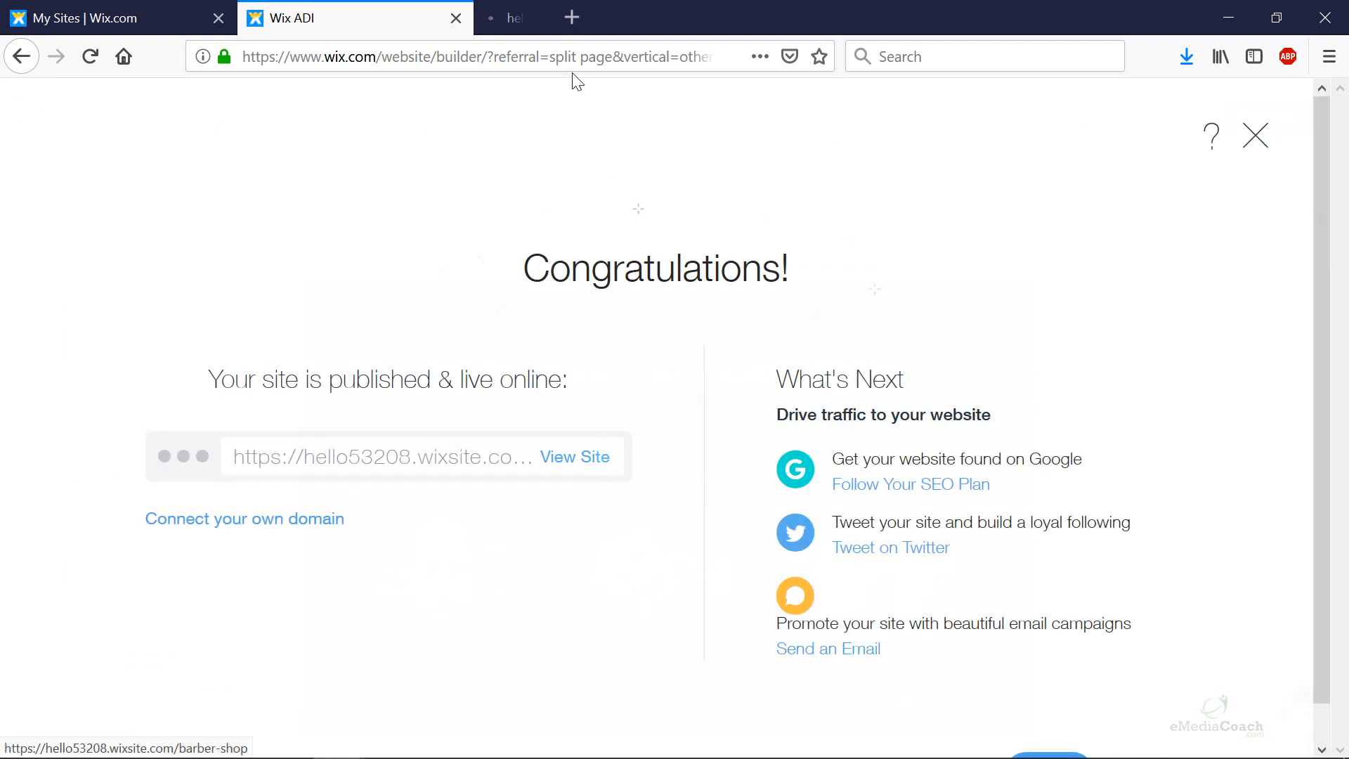
click(571, 19)
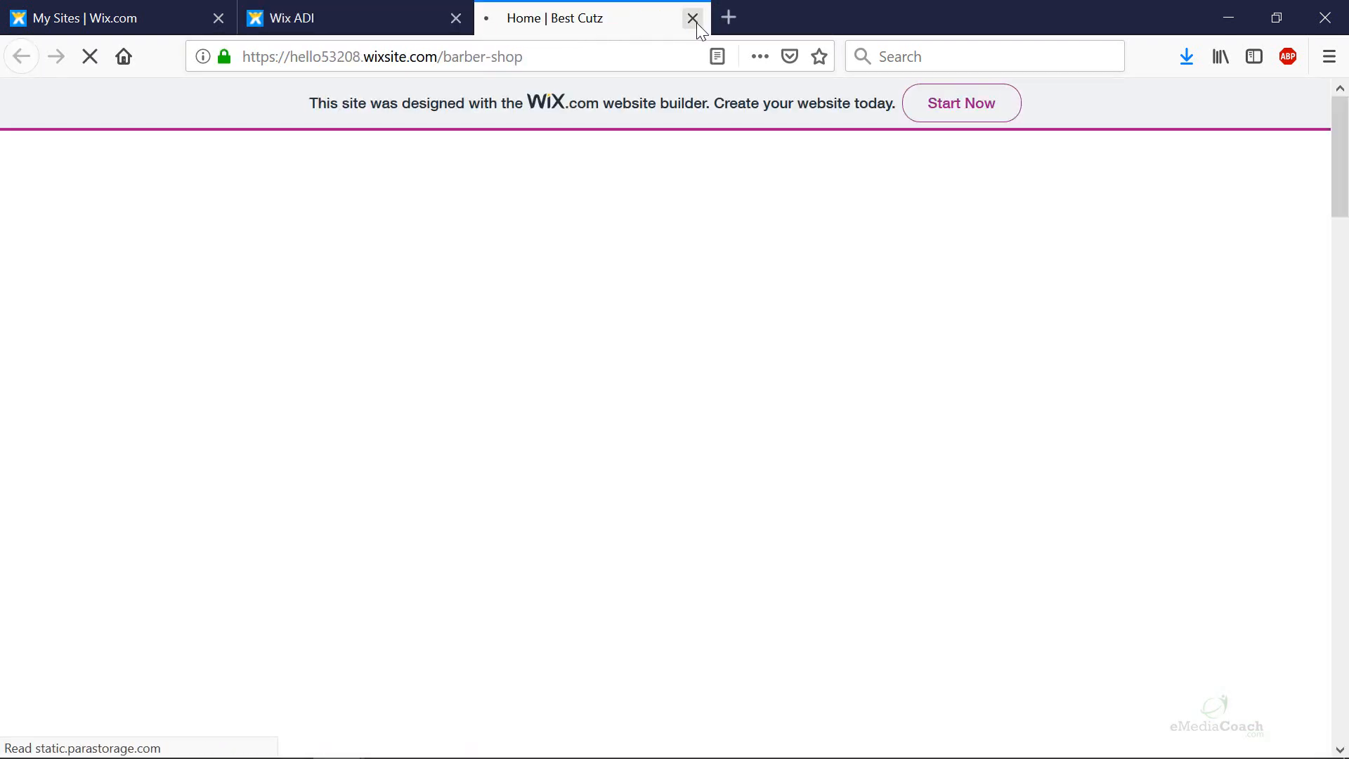
Step: Examine the published Home page, including the services, opening hours, contact form and footer, in the Horizon design
scroll(735, 441, down, 5)
scroll(735, 441, down, 15)
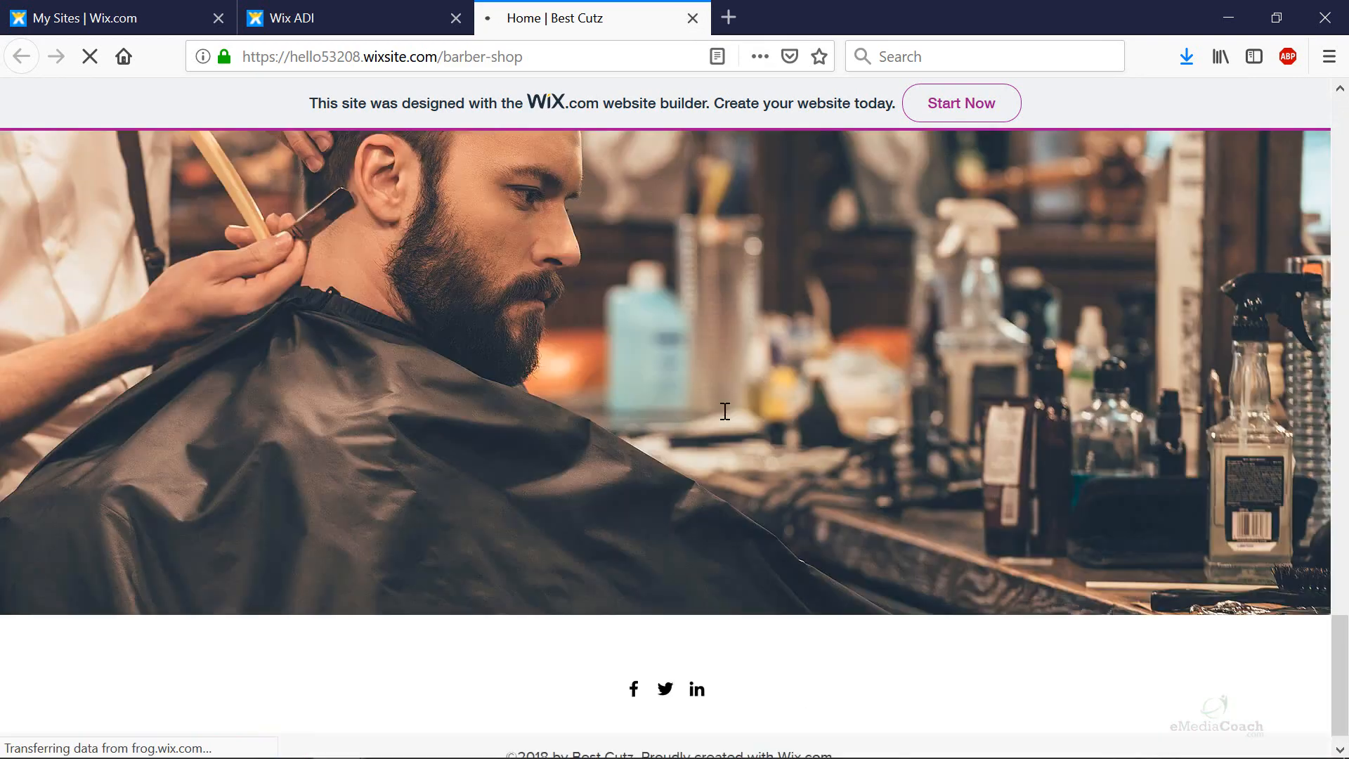
scroll(724, 436, up, 8)
scroll(724, 442, down, 4)
scroll(933, 473, down, 3)
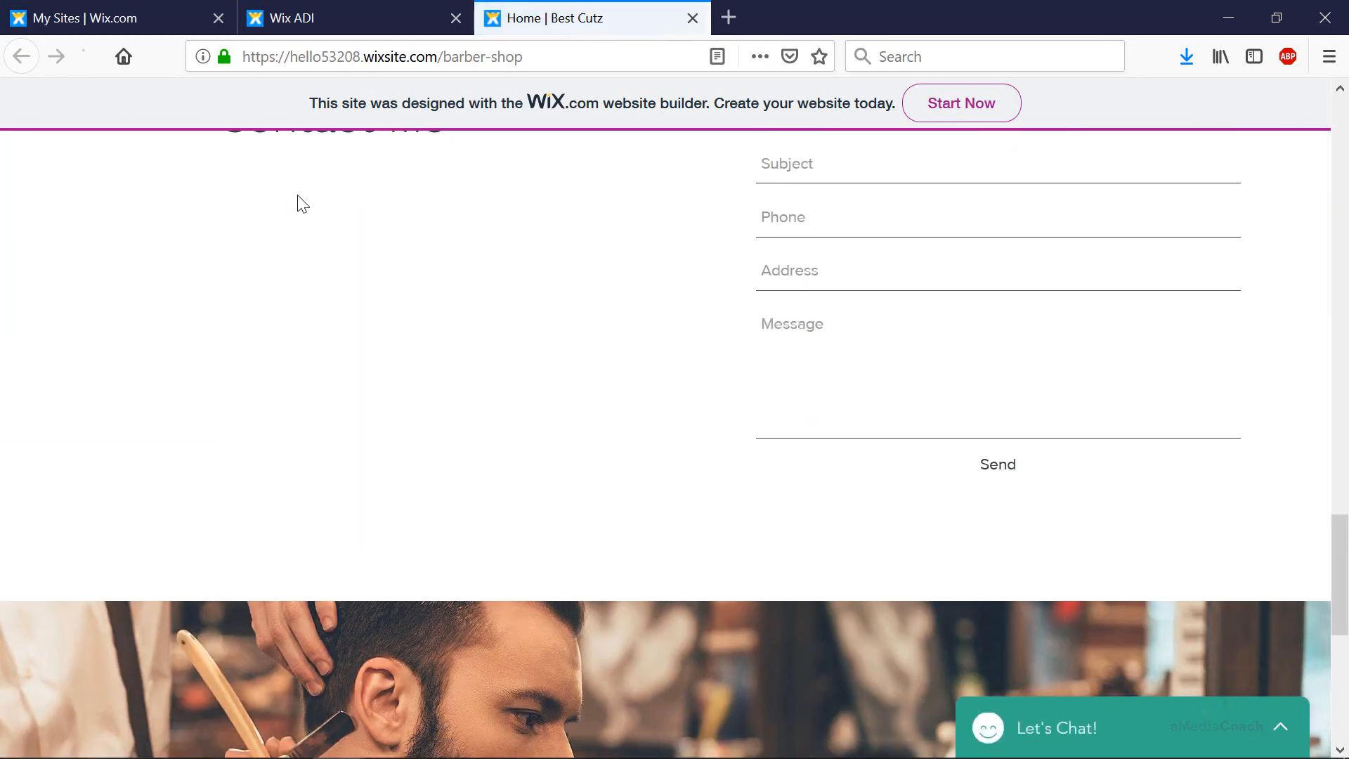
scroll(272, 239, up, 2)
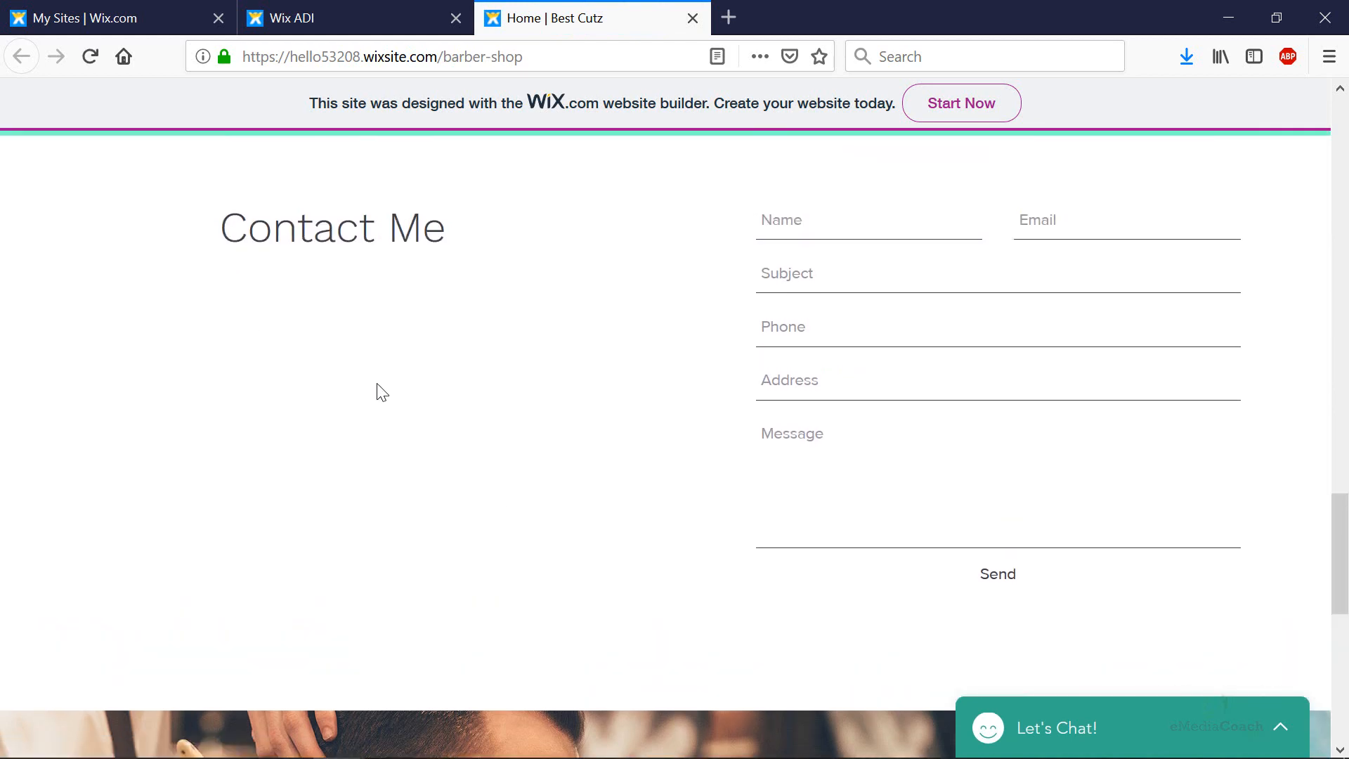
scroll(771, 364, down, 3)
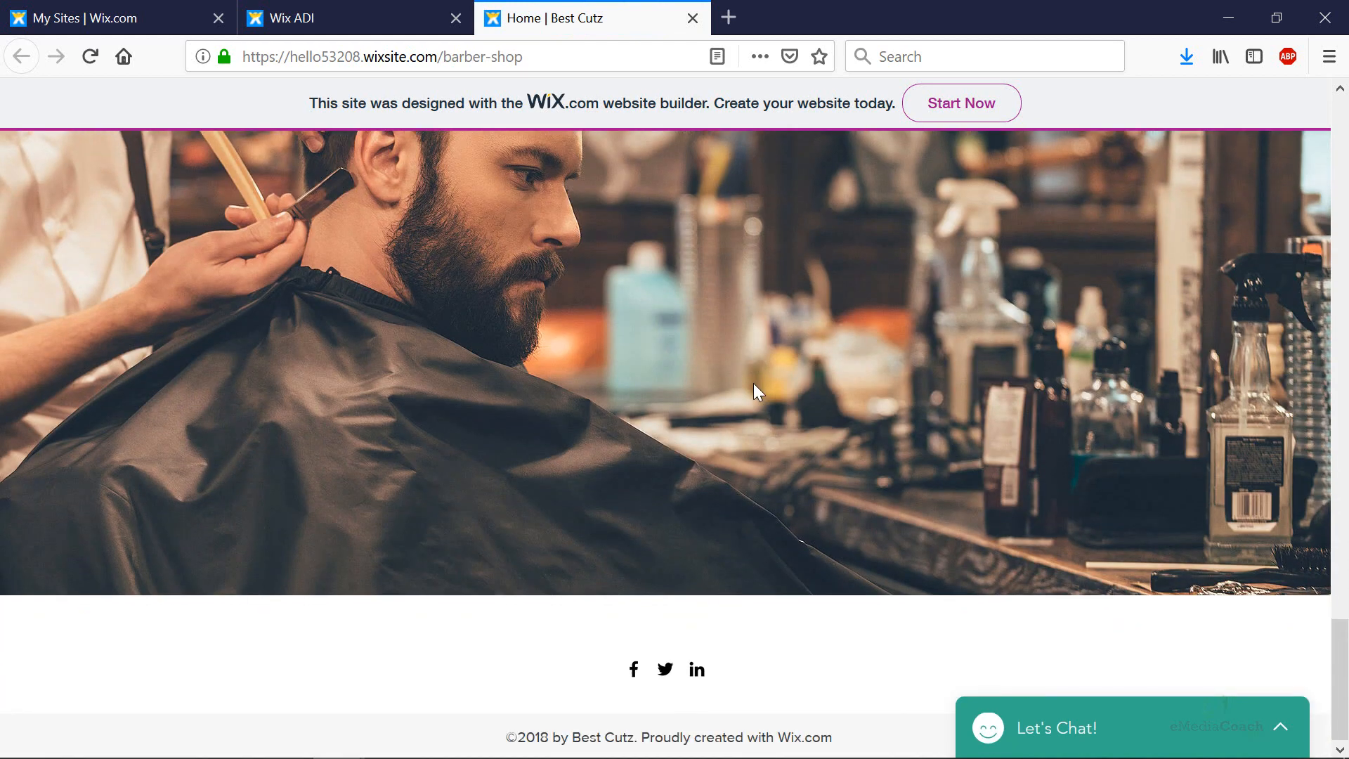
scroll(745, 402, up, 3)
scroll(562, 399, up, 2)
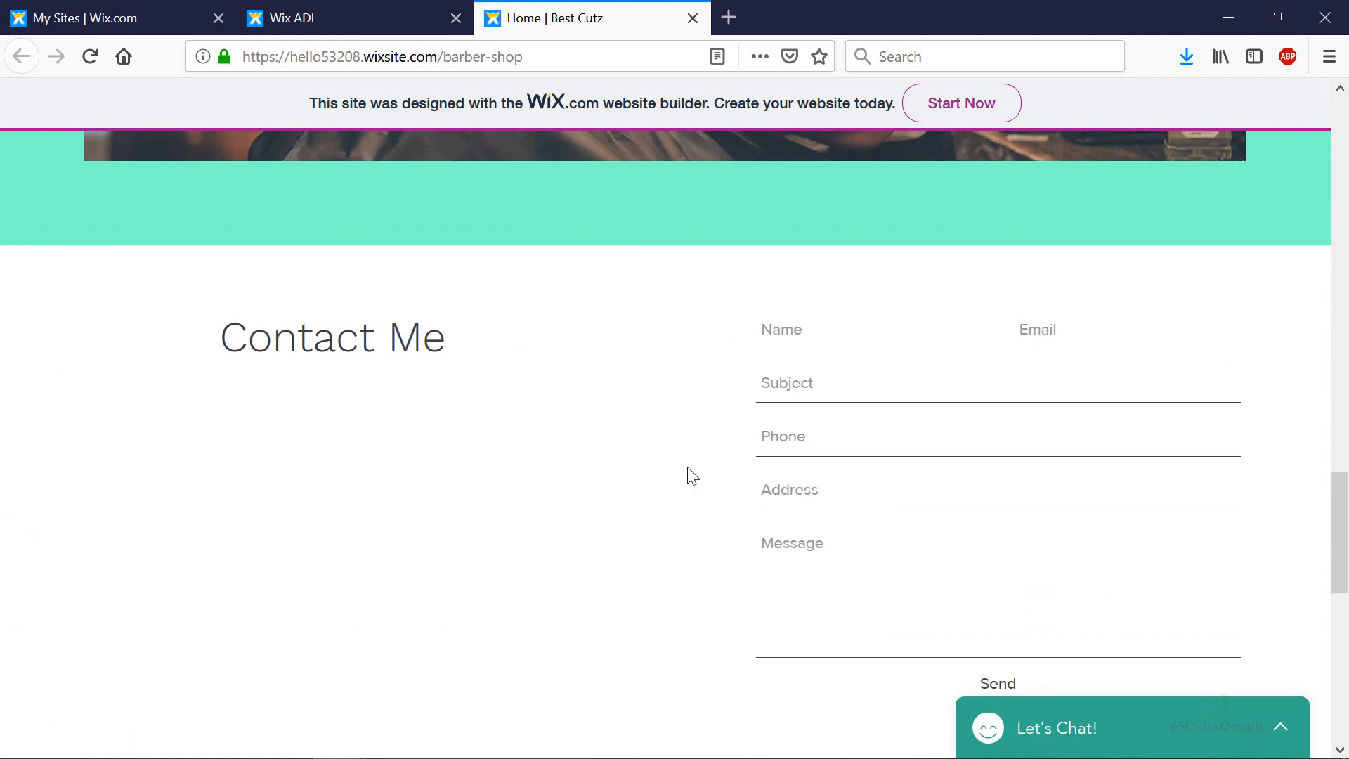
scroll(1069, 642, up, 10)
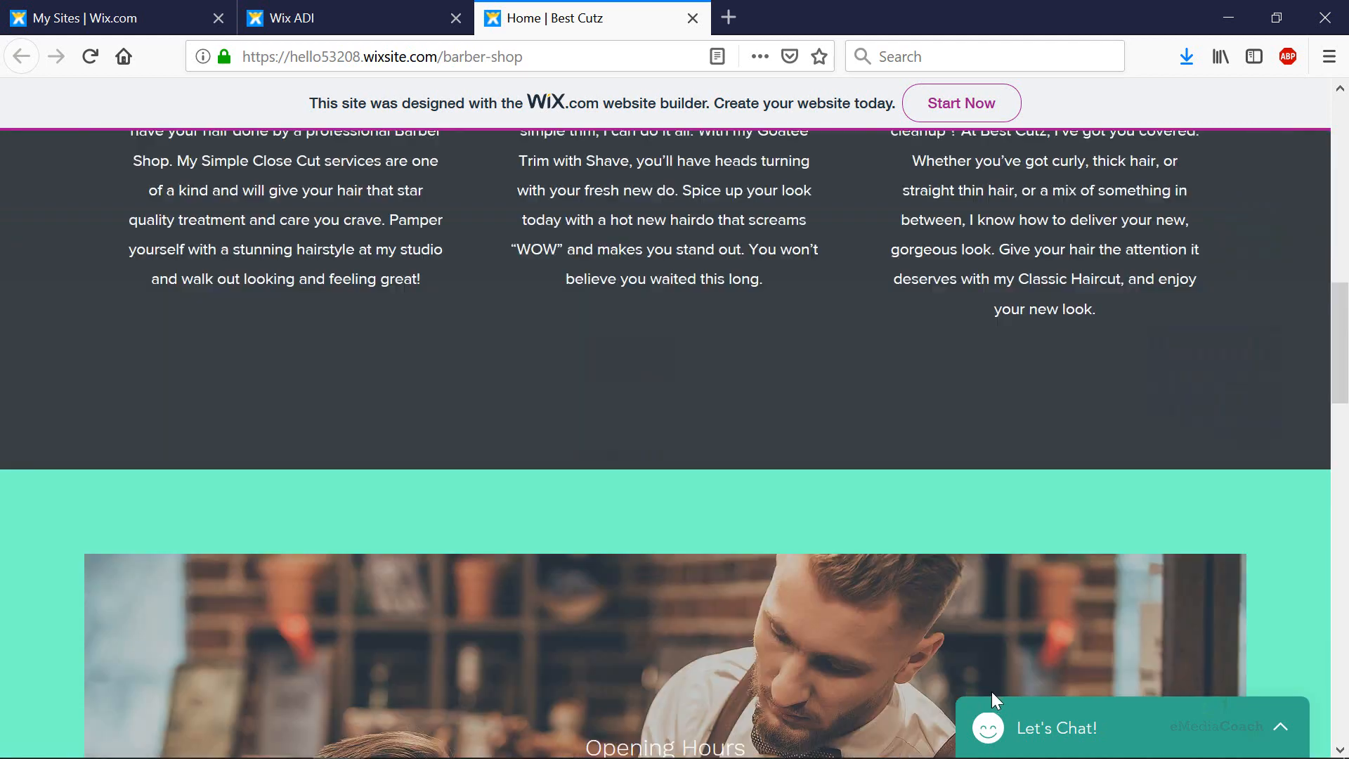
Step: Look over the published Home page once more, return to the site editor and close the live site
scroll(981, 672, down, 8)
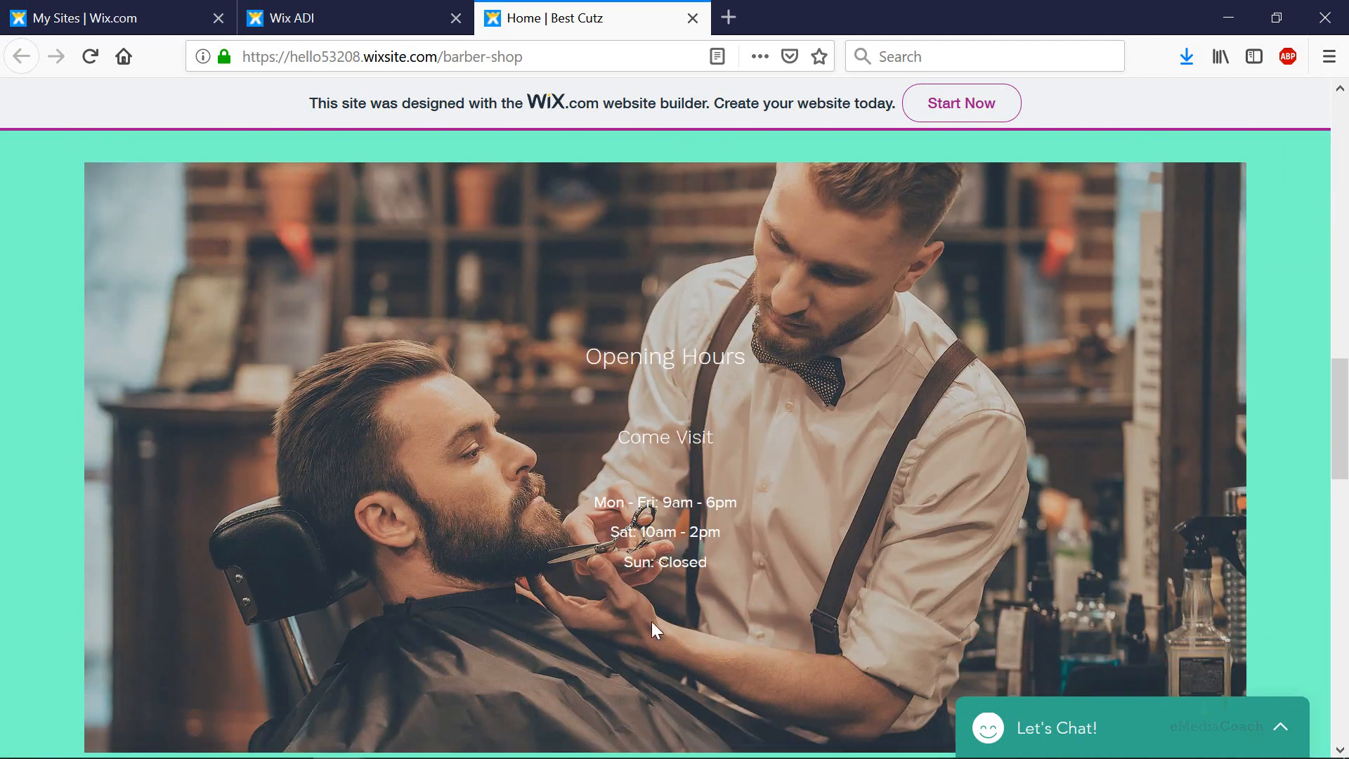
scroll(879, 579, up, 10)
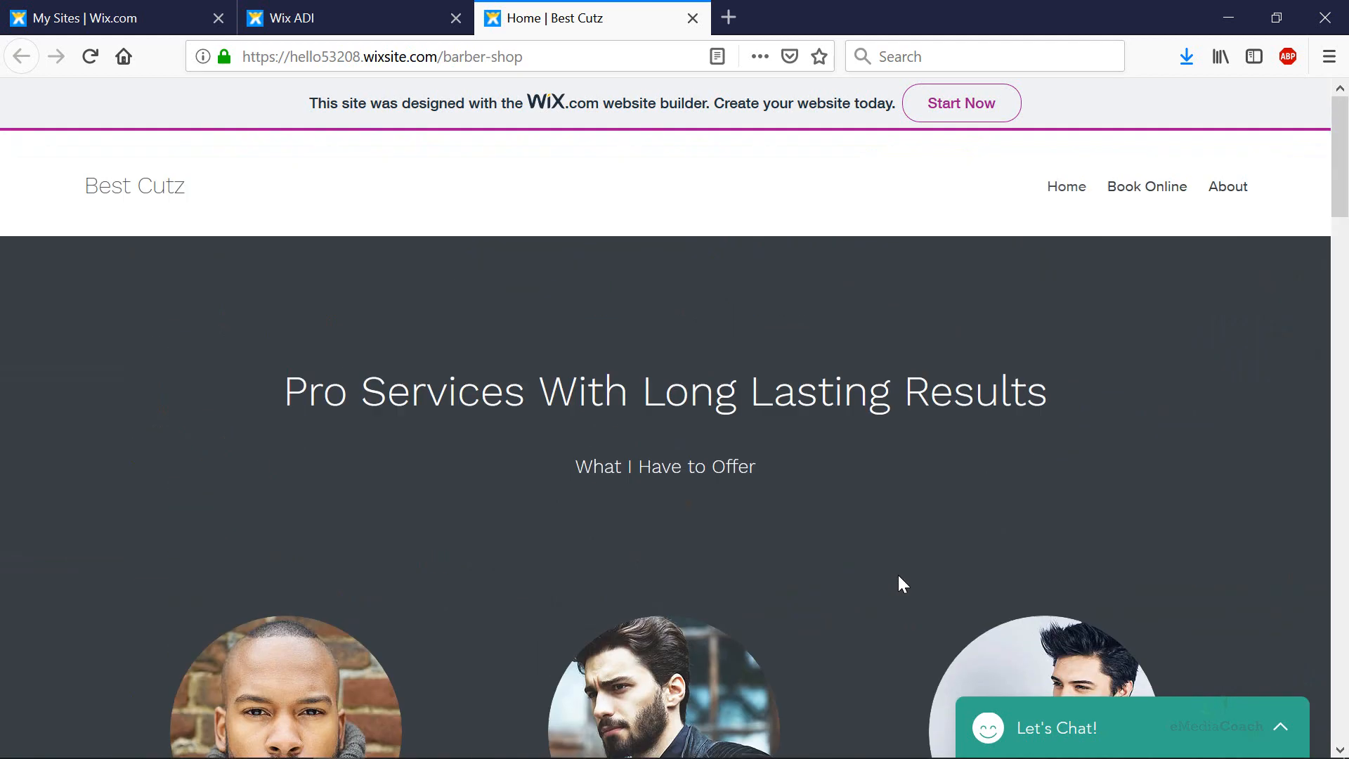
click(385, 16)
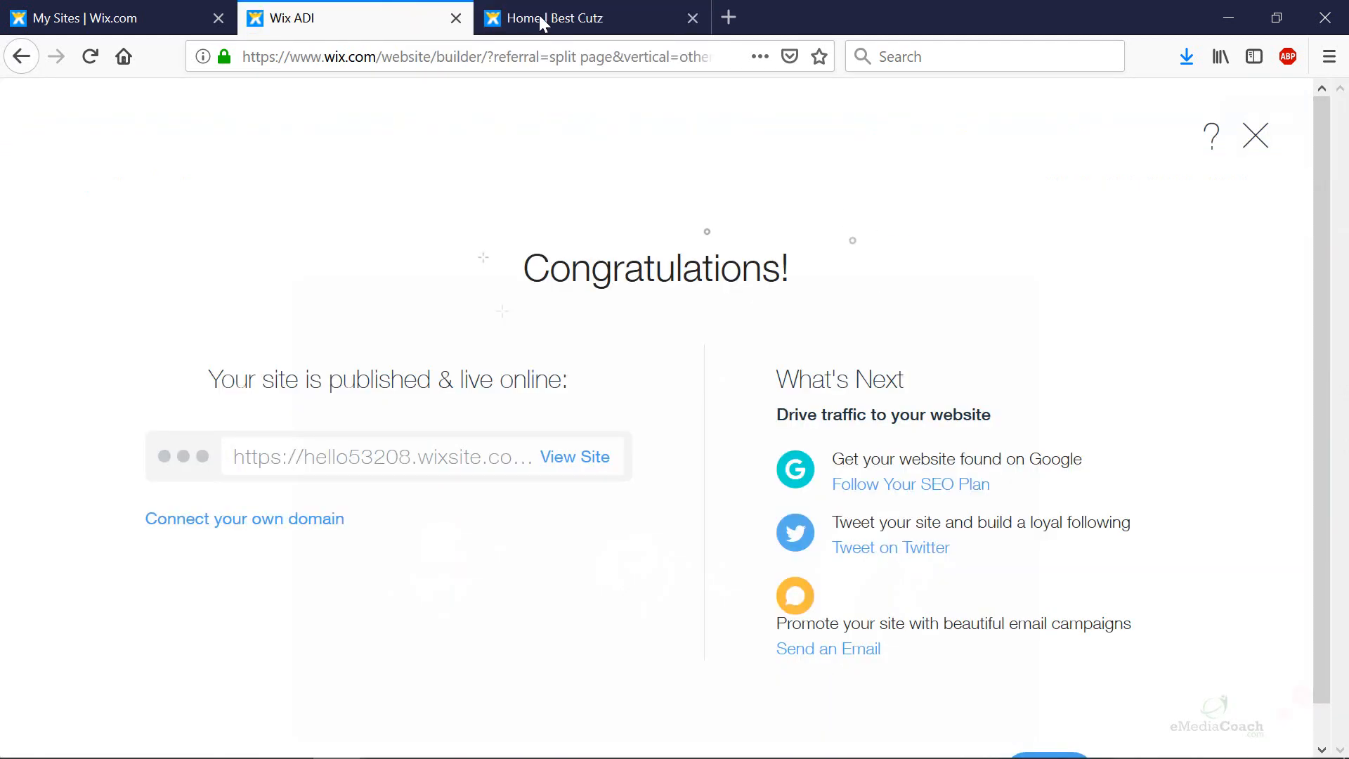
middle_click(581, 19)
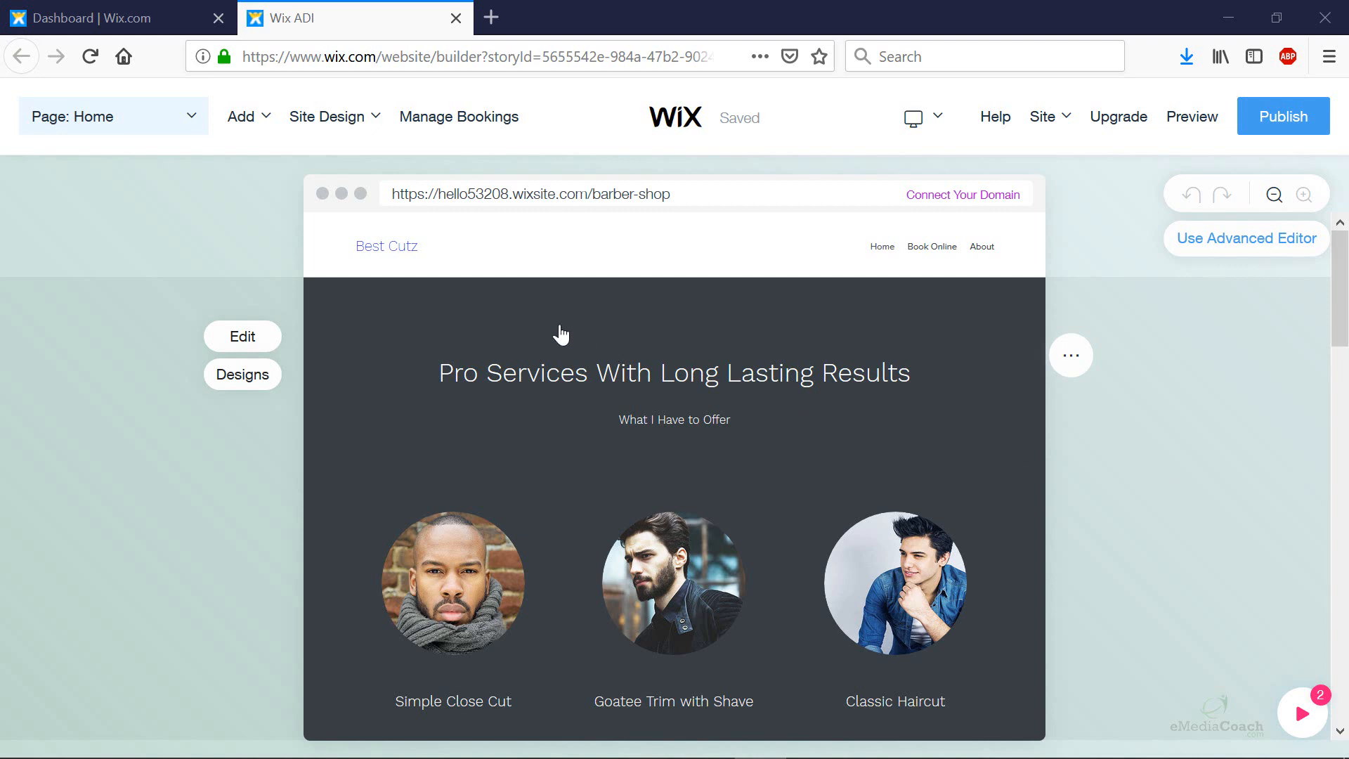
Step: Examine the Home page's services and opening hours sections in the editor
scroll(478, 311, down, 3)
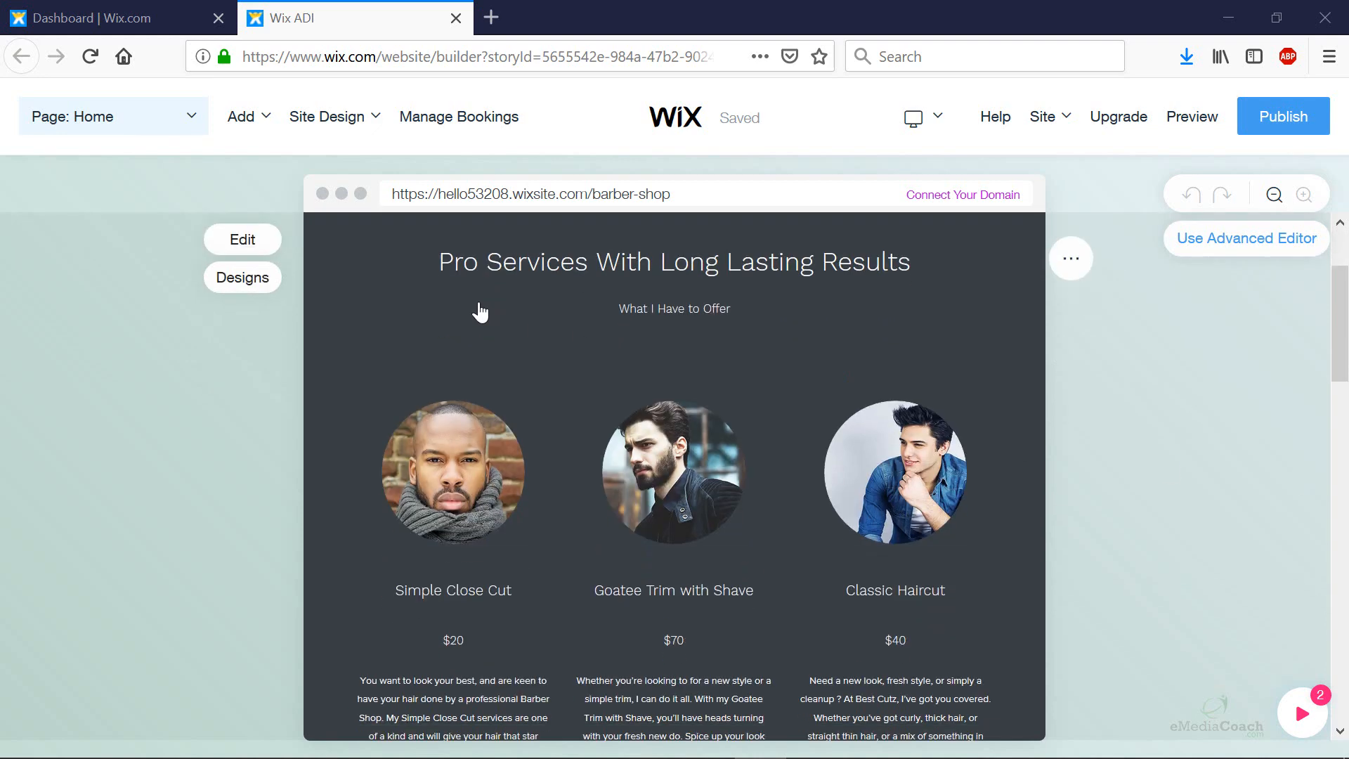
scroll(478, 311, up, 3)
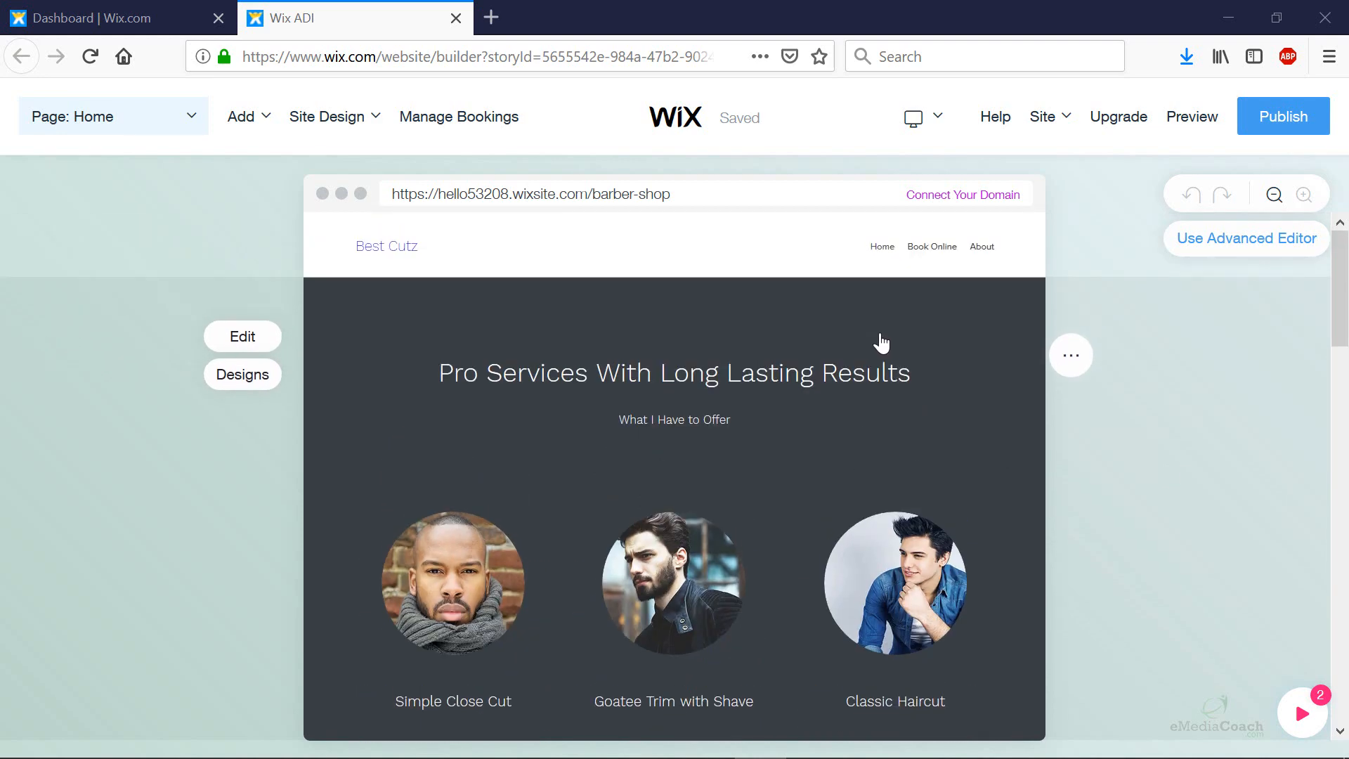
scroll(967, 362, down, 5)
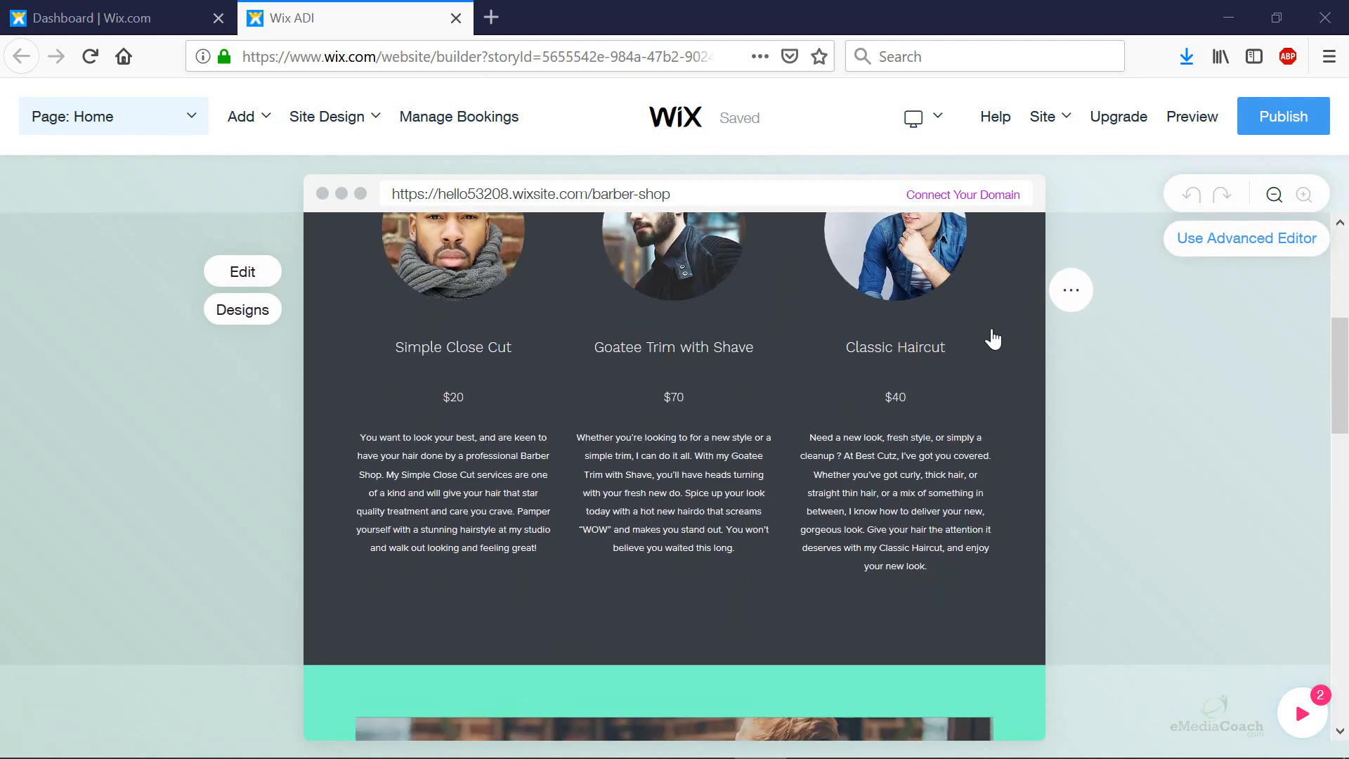
scroll(452, 497, down, 5)
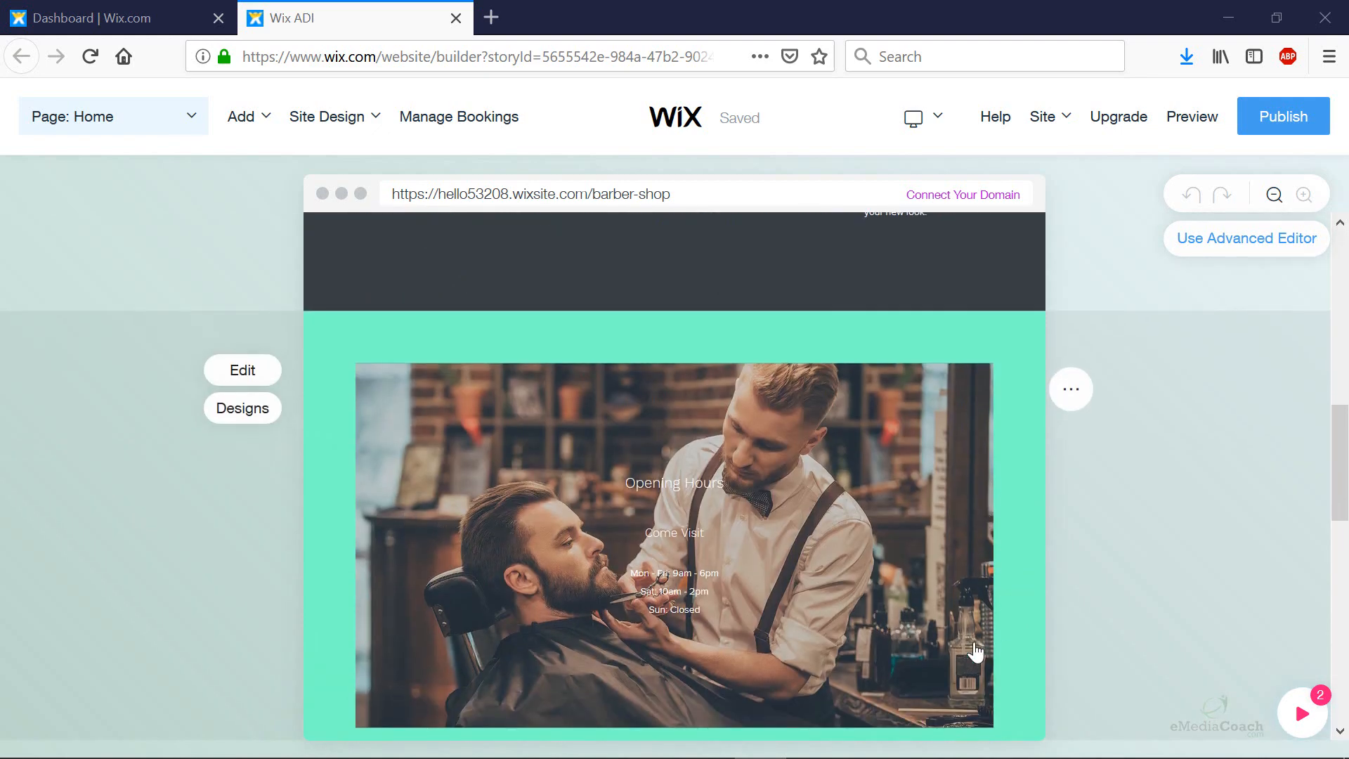
scroll(963, 648, down, 5)
scroll(802, 621, up, 15)
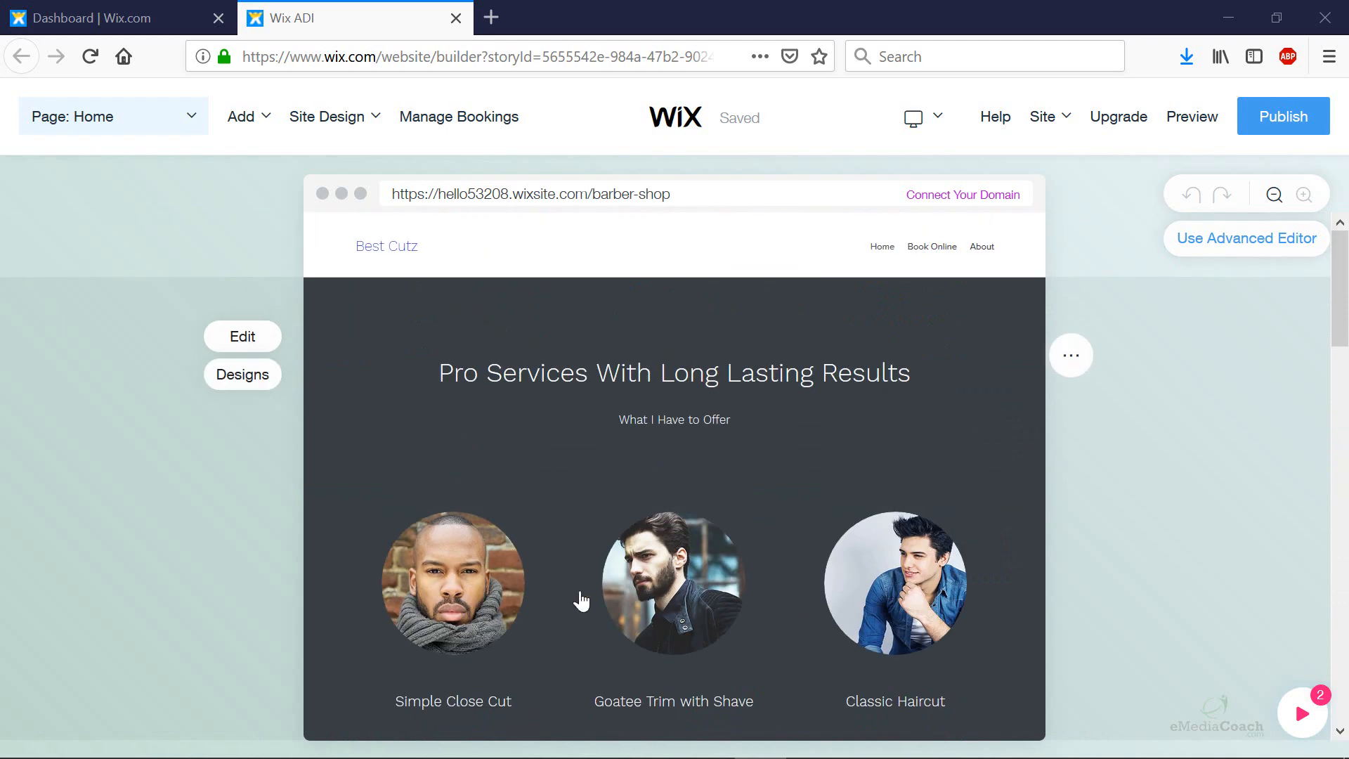
scroll(473, 667, down, 3)
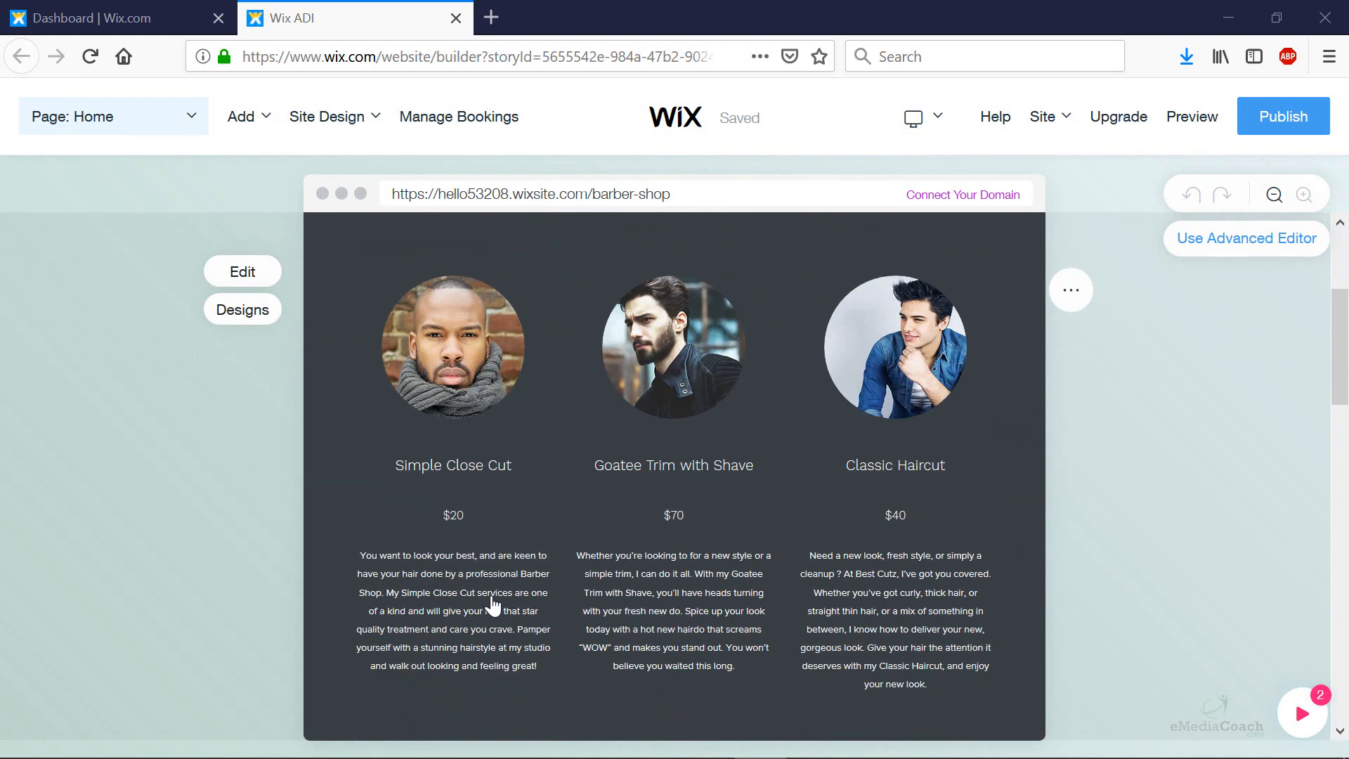
scroll(519, 611, up, 3)
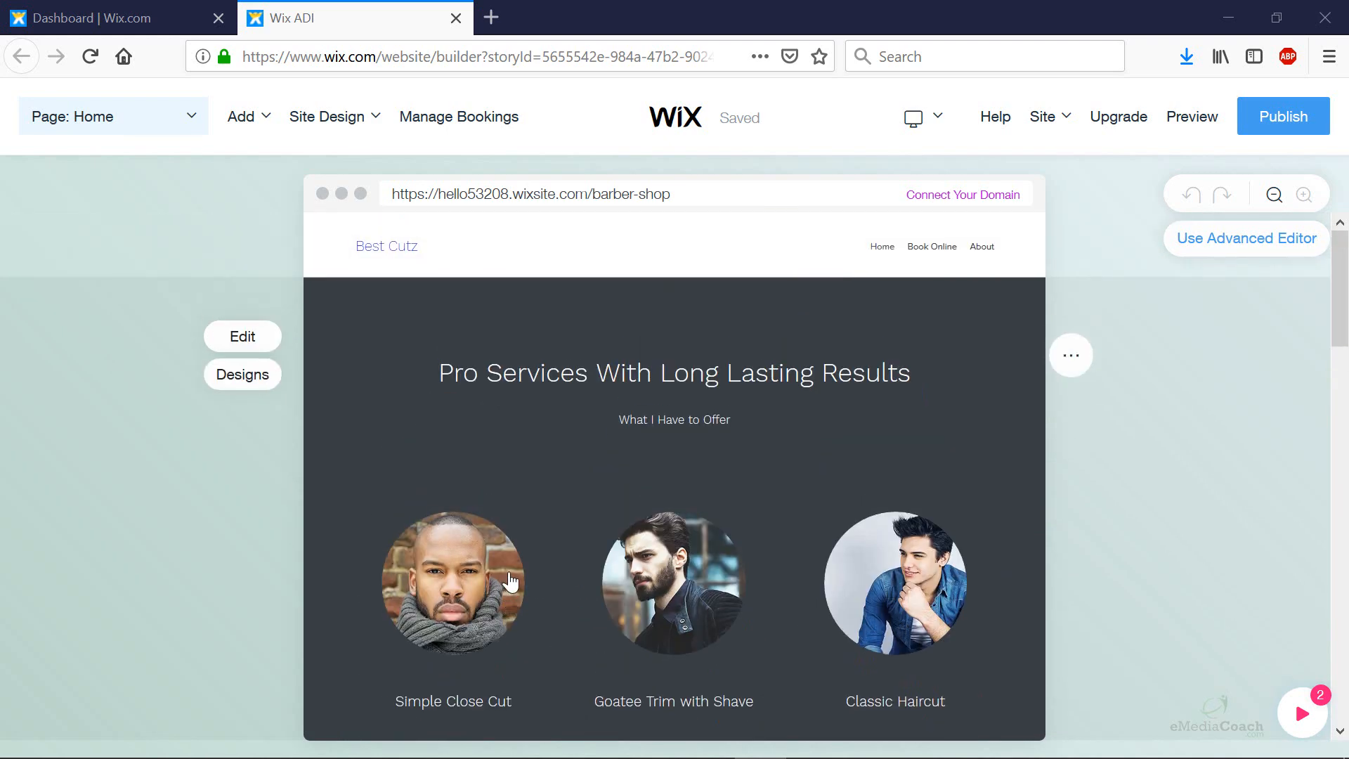
Step: Open the Services section for editing and bring up the color options of its current section design
click(349, 406)
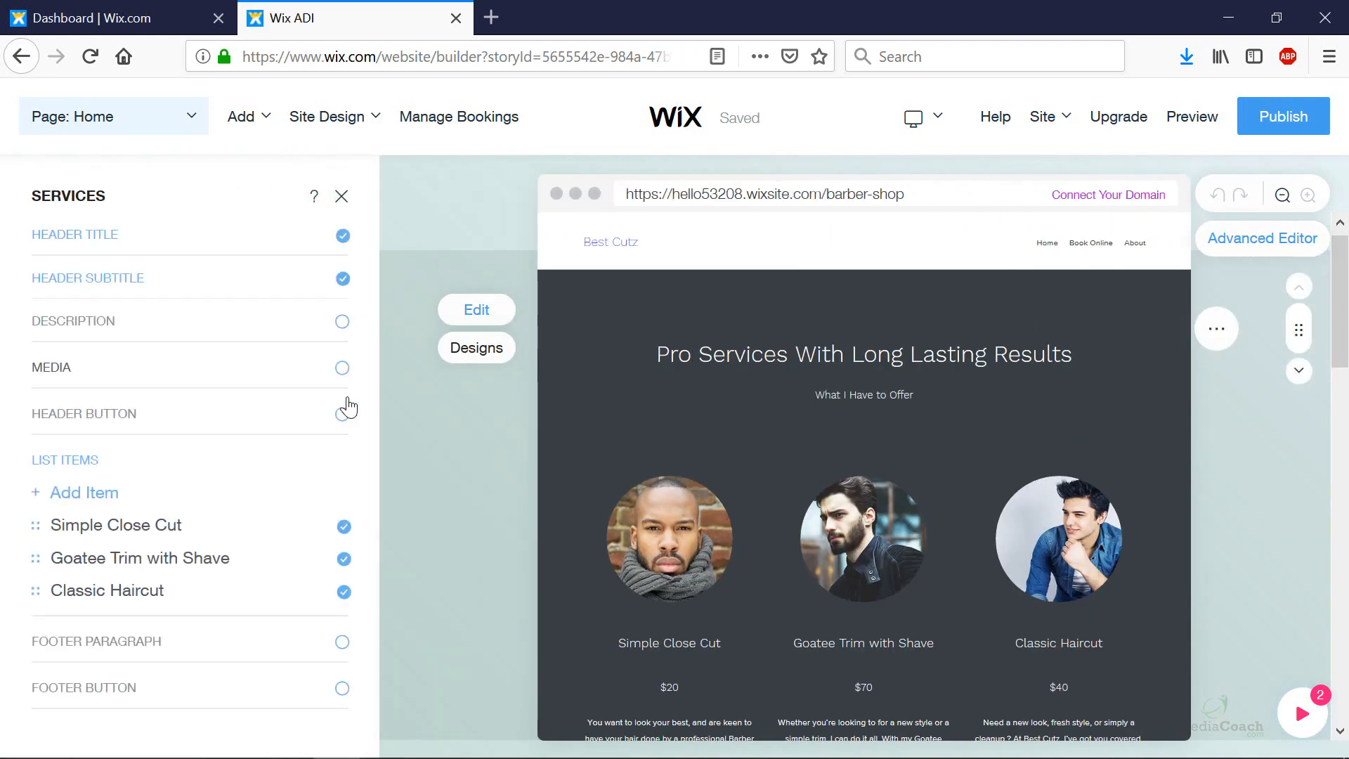
click(497, 349)
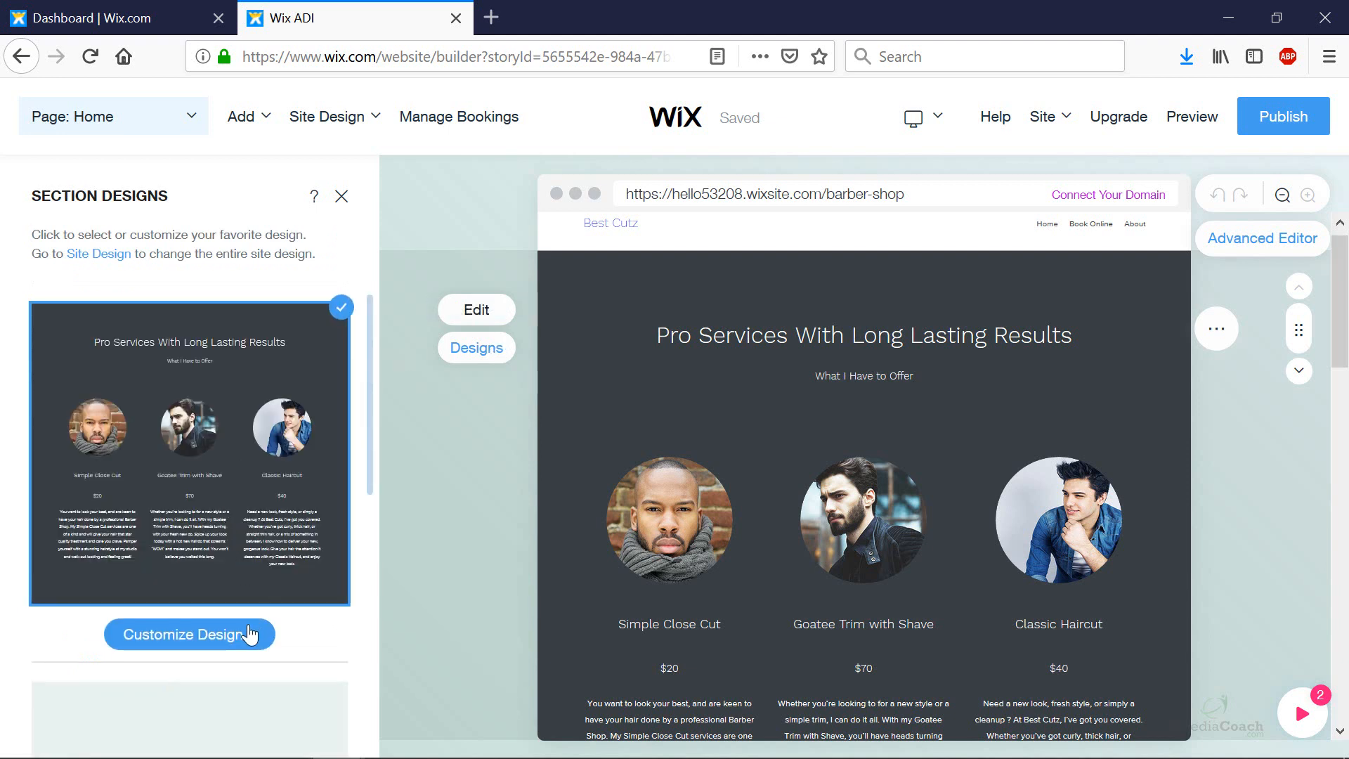
click(251, 637)
scroll(250, 636, down, 1)
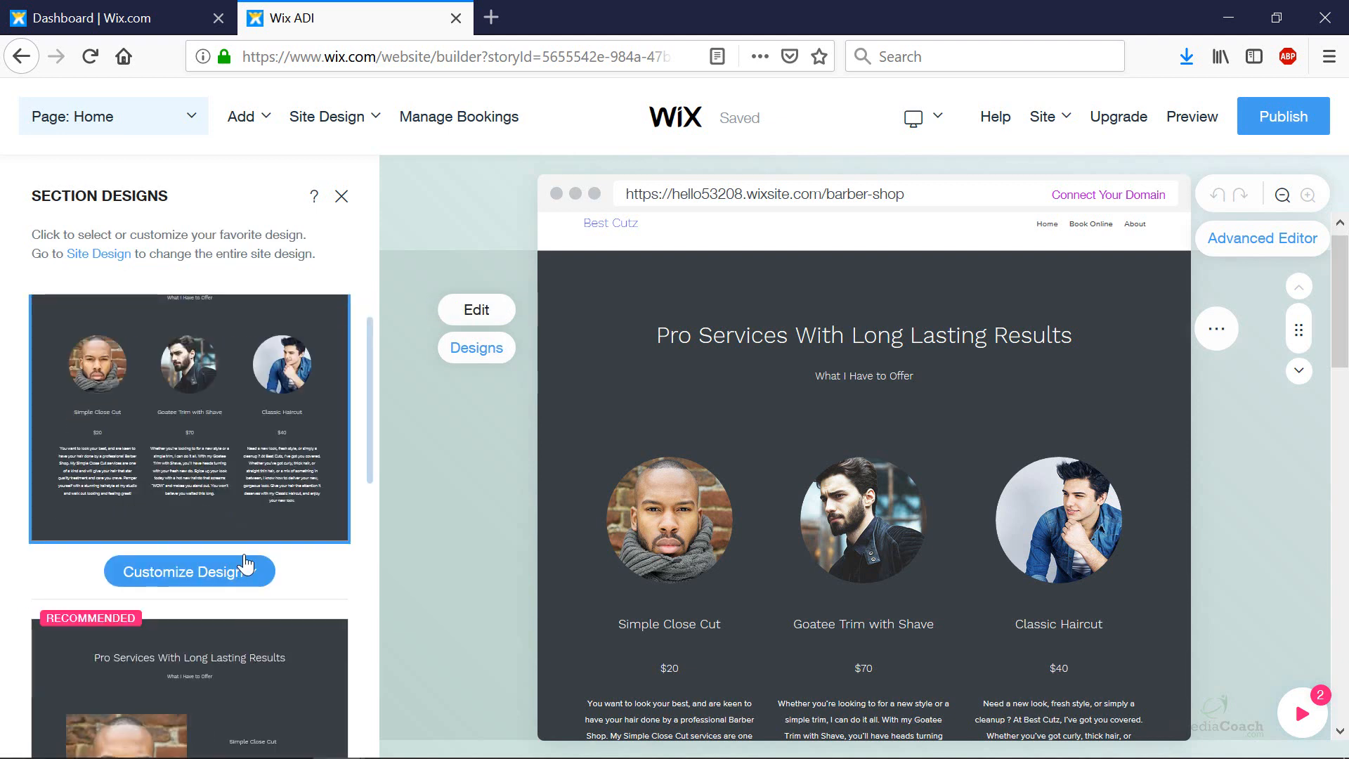
click(246, 572)
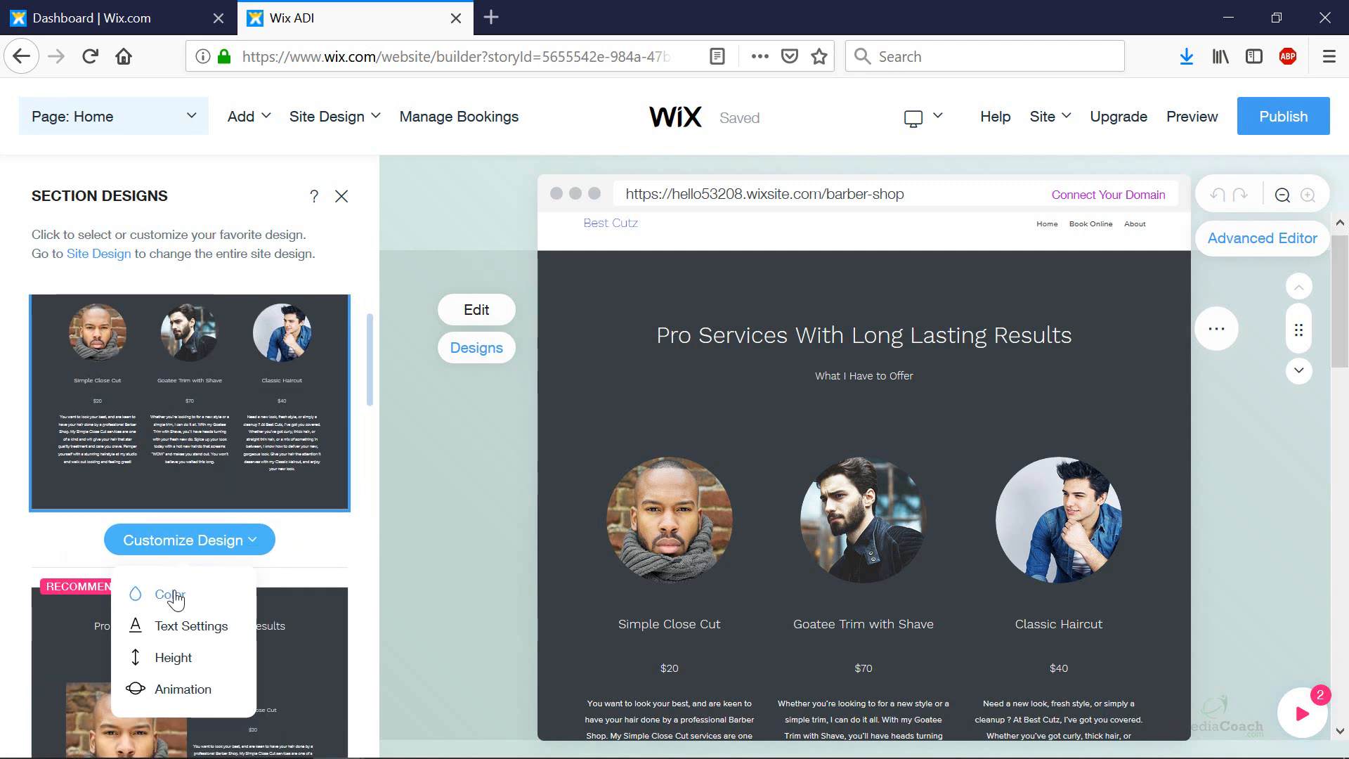
click(172, 601)
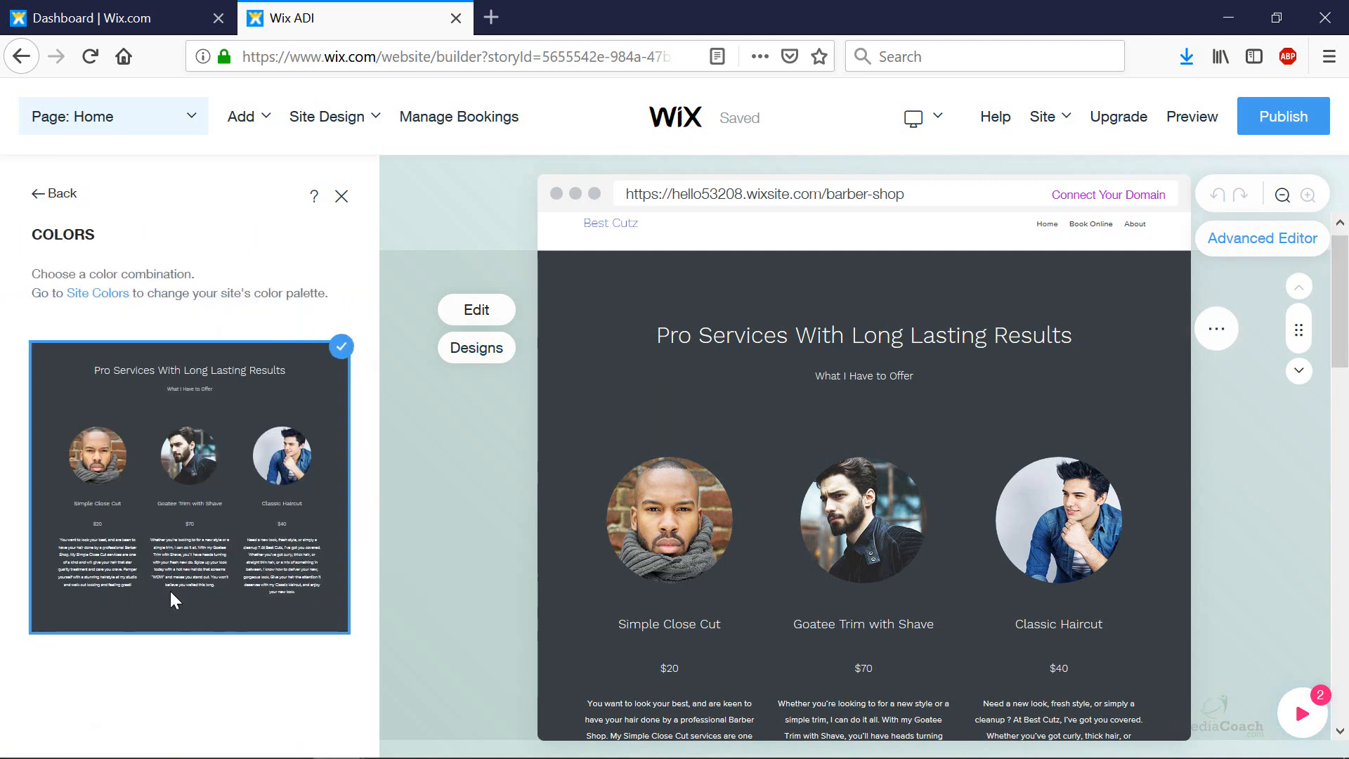
Step: Try the color combination with a dark header above a light grey services list on the Services section
scroll(295, 625, down, 2)
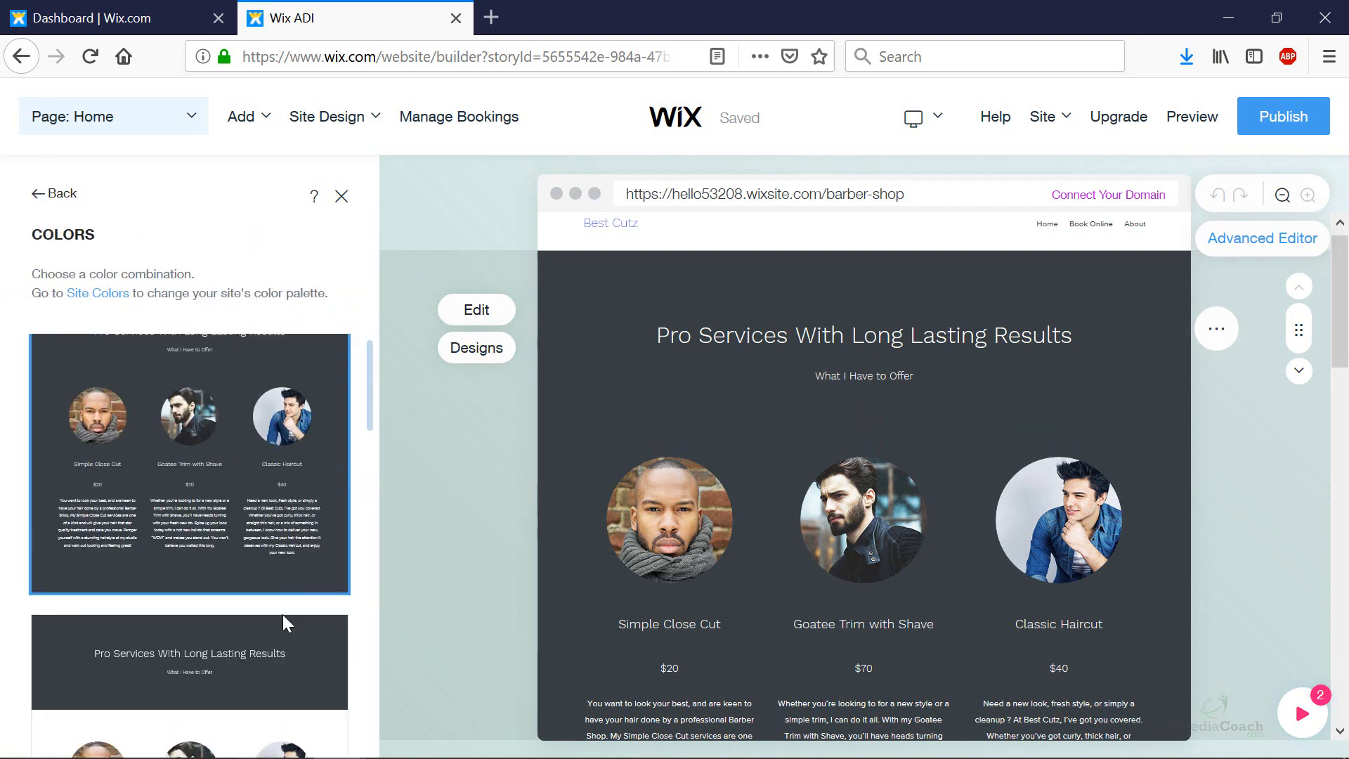
scroll(260, 555, down, 2)
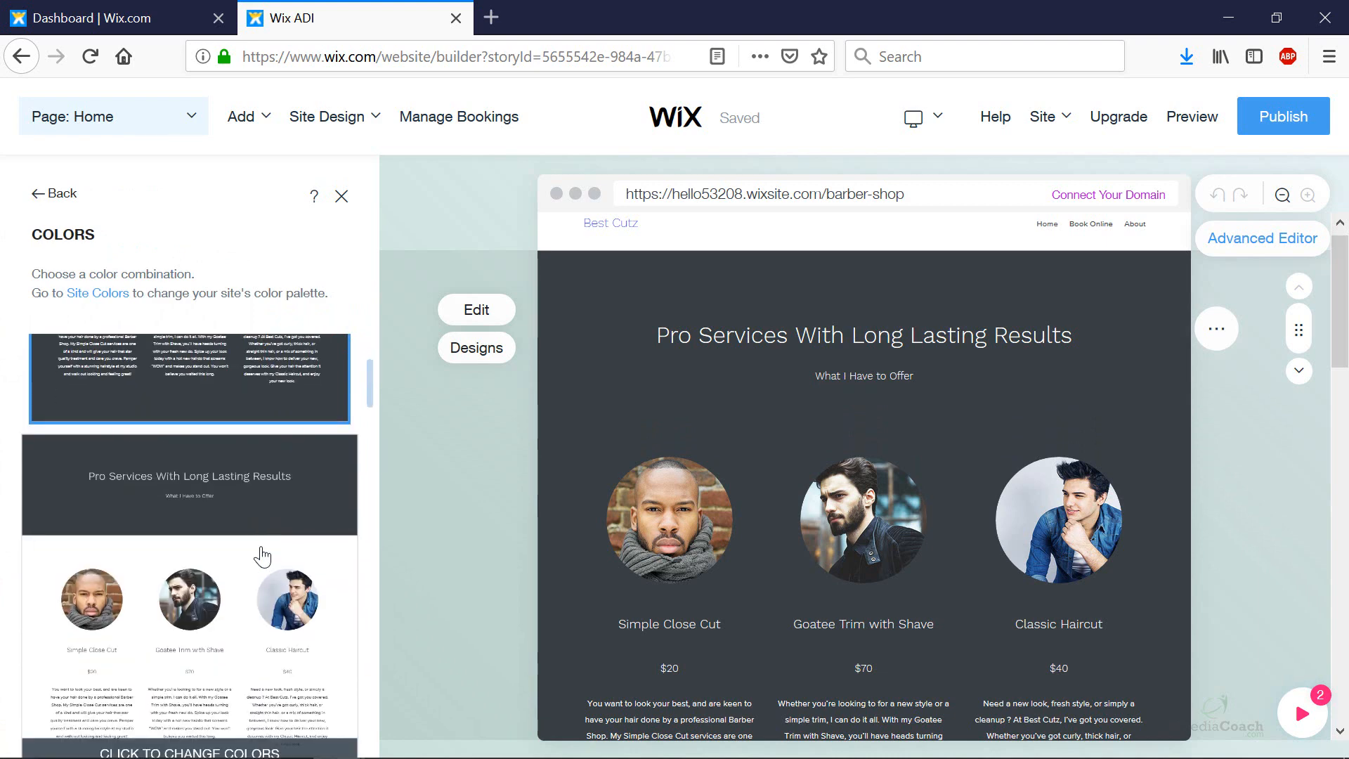
scroll(197, 594, down, 1)
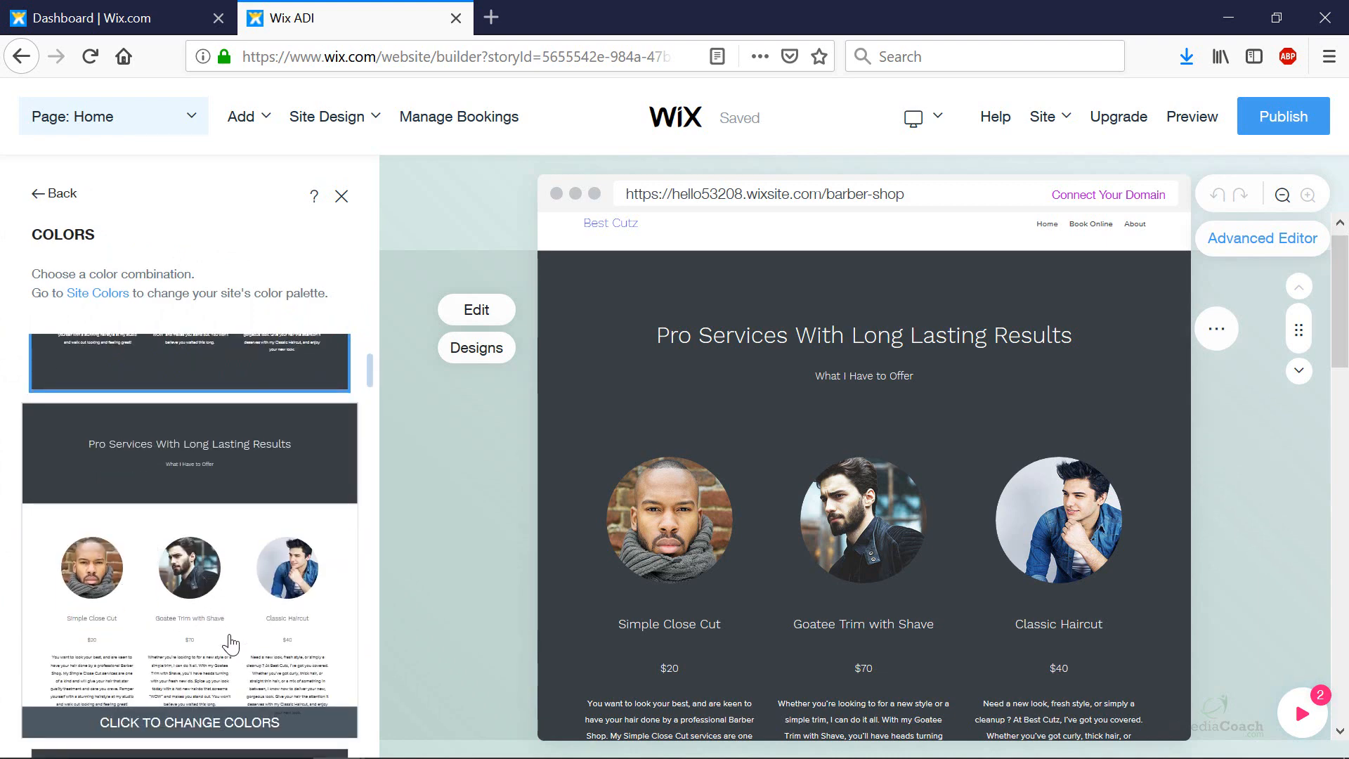
scroll(231, 643, down, 4)
scroll(230, 633, down, 3)
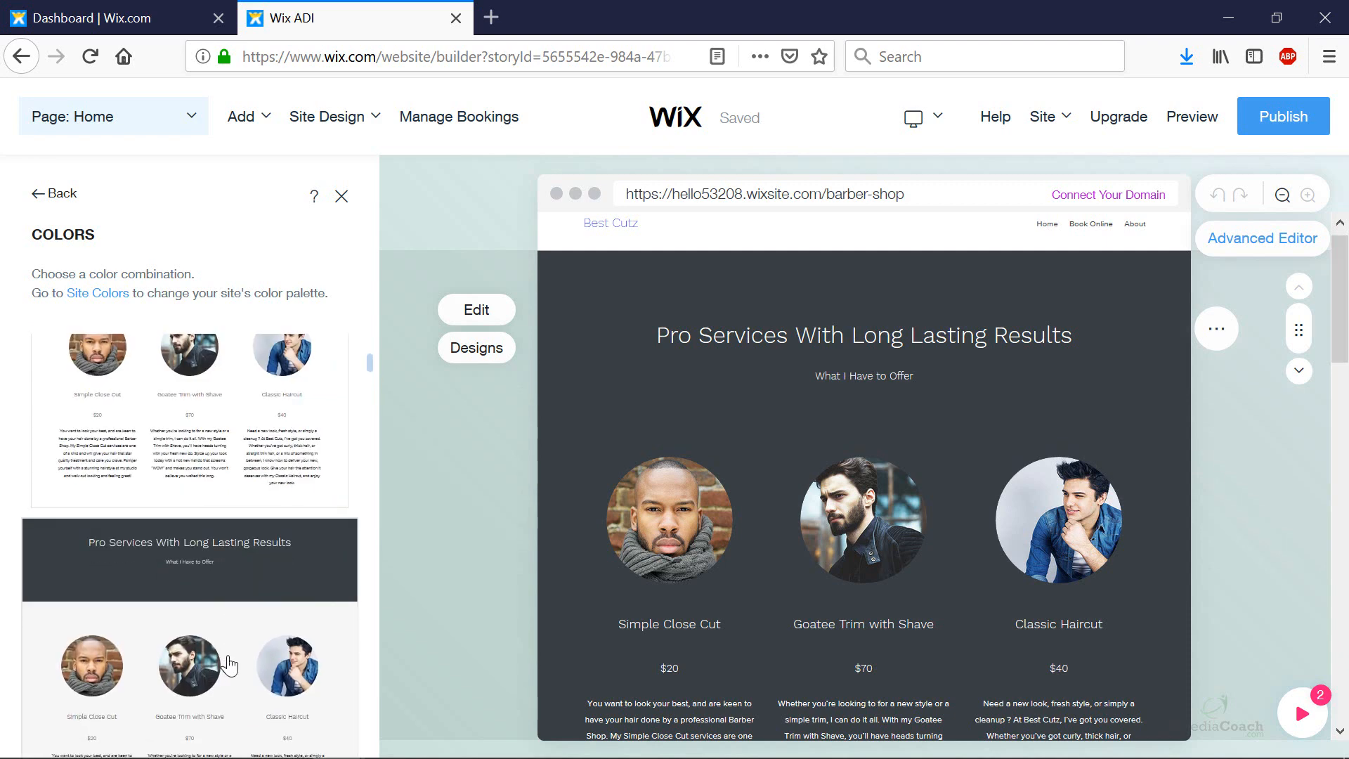
click(230, 664)
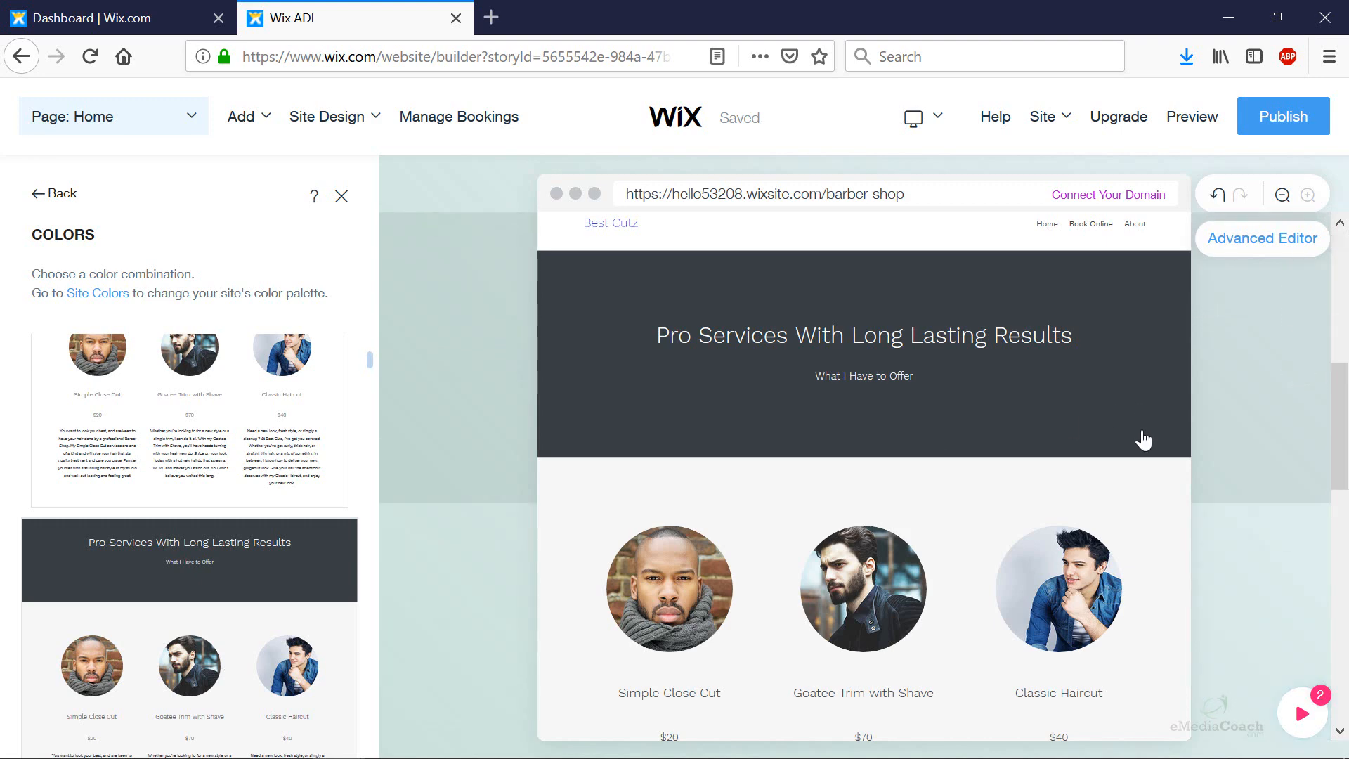
Step: Check the Services section in the light grey colors and switch it back to the solid dark color combination
scroll(1048, 651, down, 6)
scroll(1043, 651, up, 1)
scroll(1042, 648, down, 2)
scroll(1040, 643, up, 5)
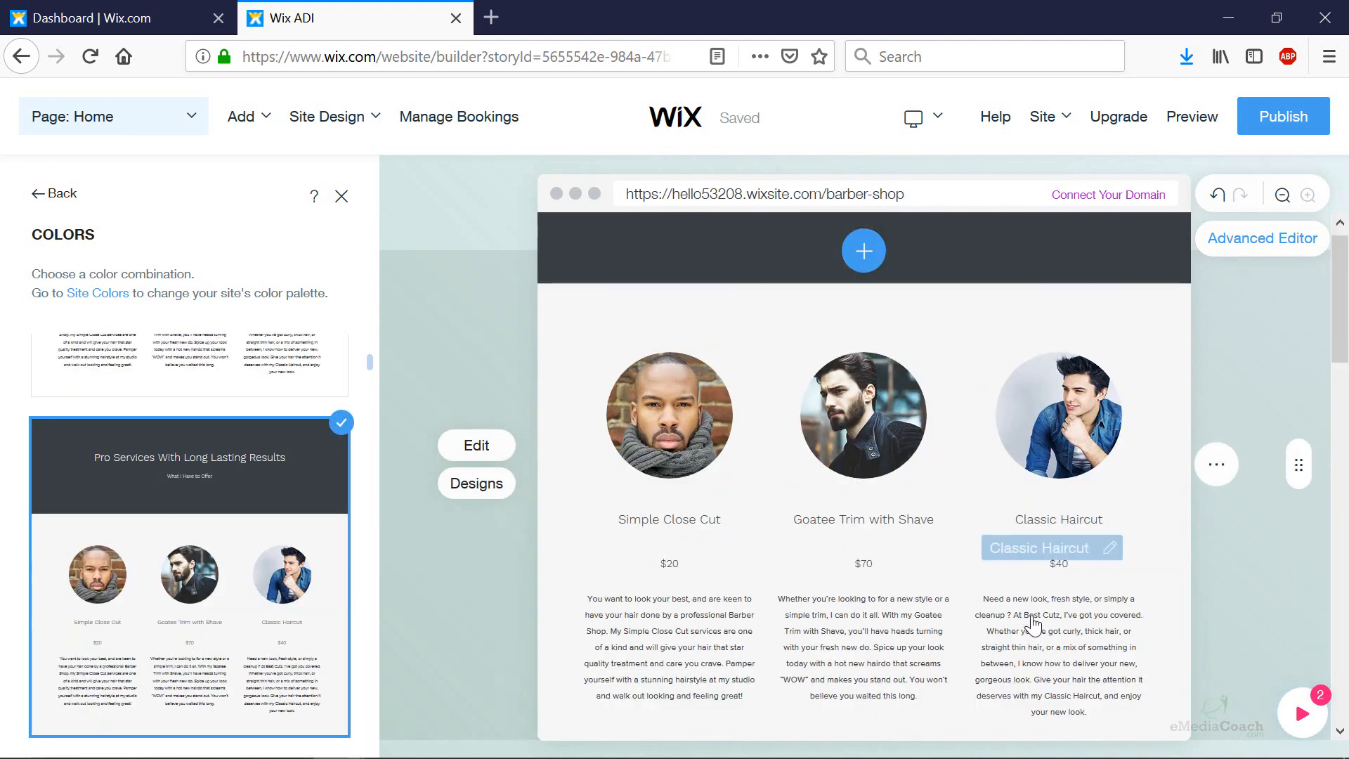
scroll(1033, 623, up, 3)
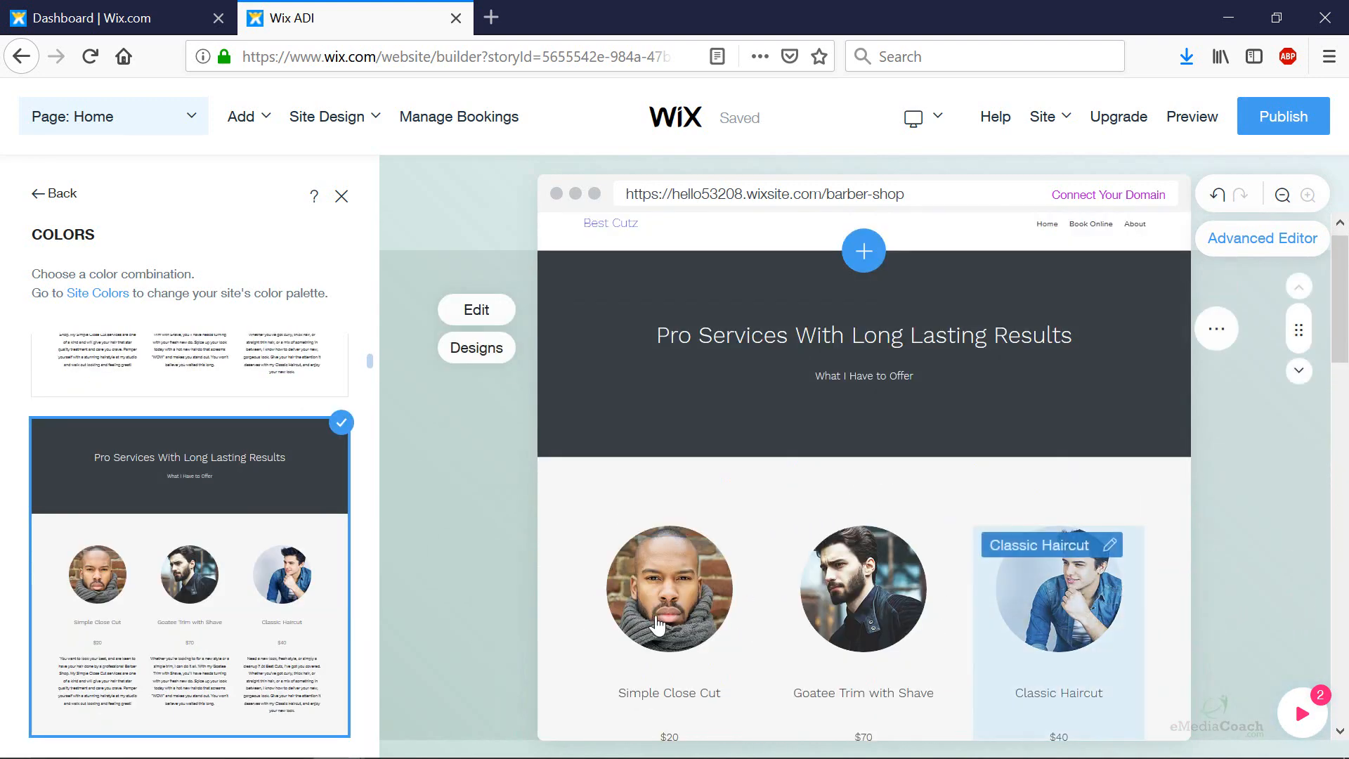
scroll(255, 615, up, 5)
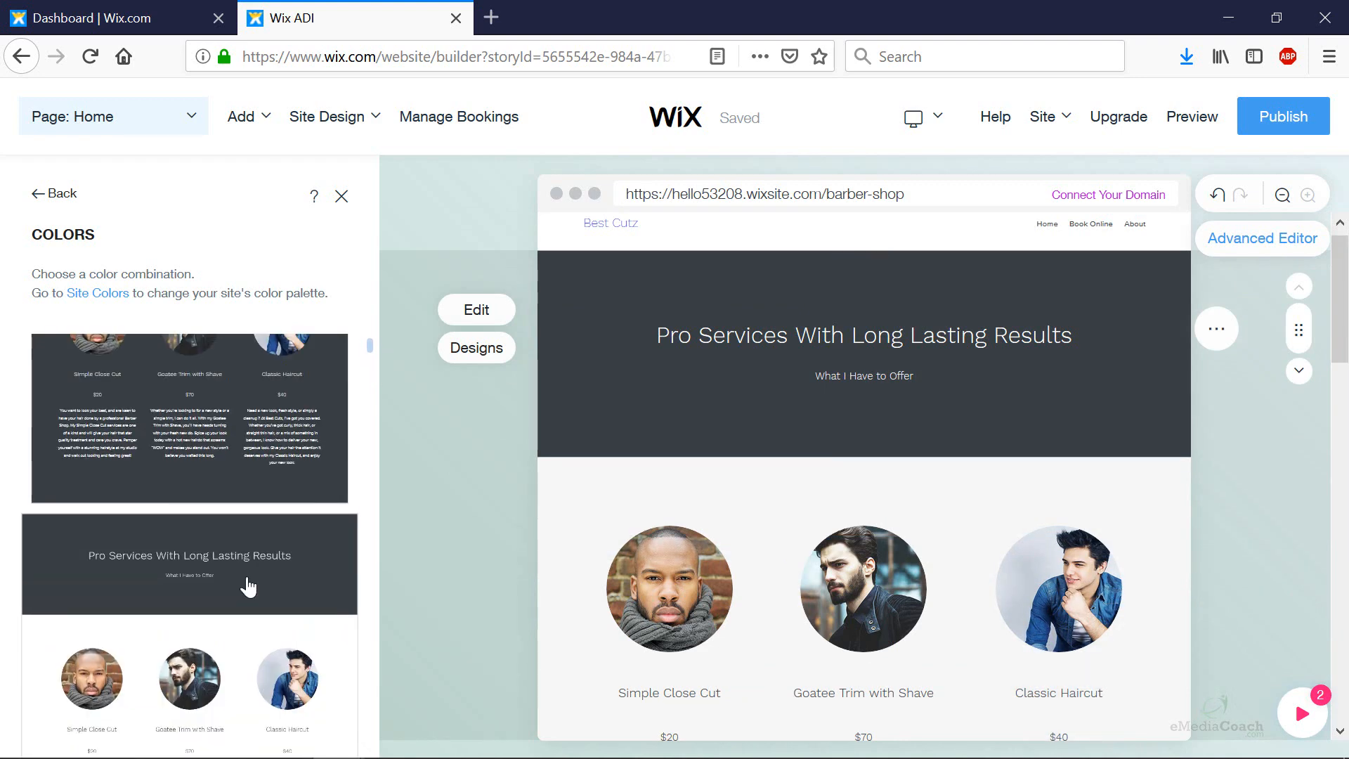
double_click(234, 407)
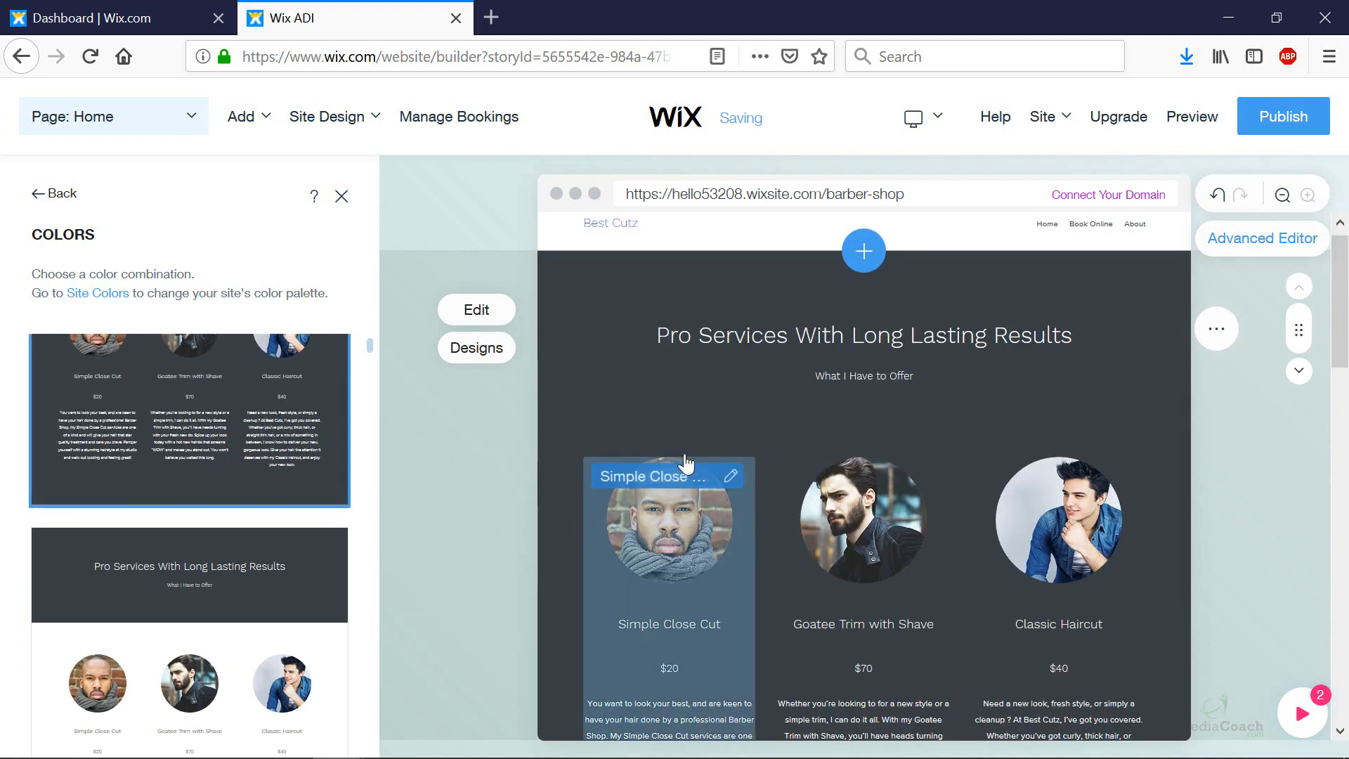
Step: Apply the color combination with a dark header above a slate grey services list and check the Services section
scroll(307, 481, up, 2)
scroll(307, 497, down, 3)
scroll(304, 515, down, 6)
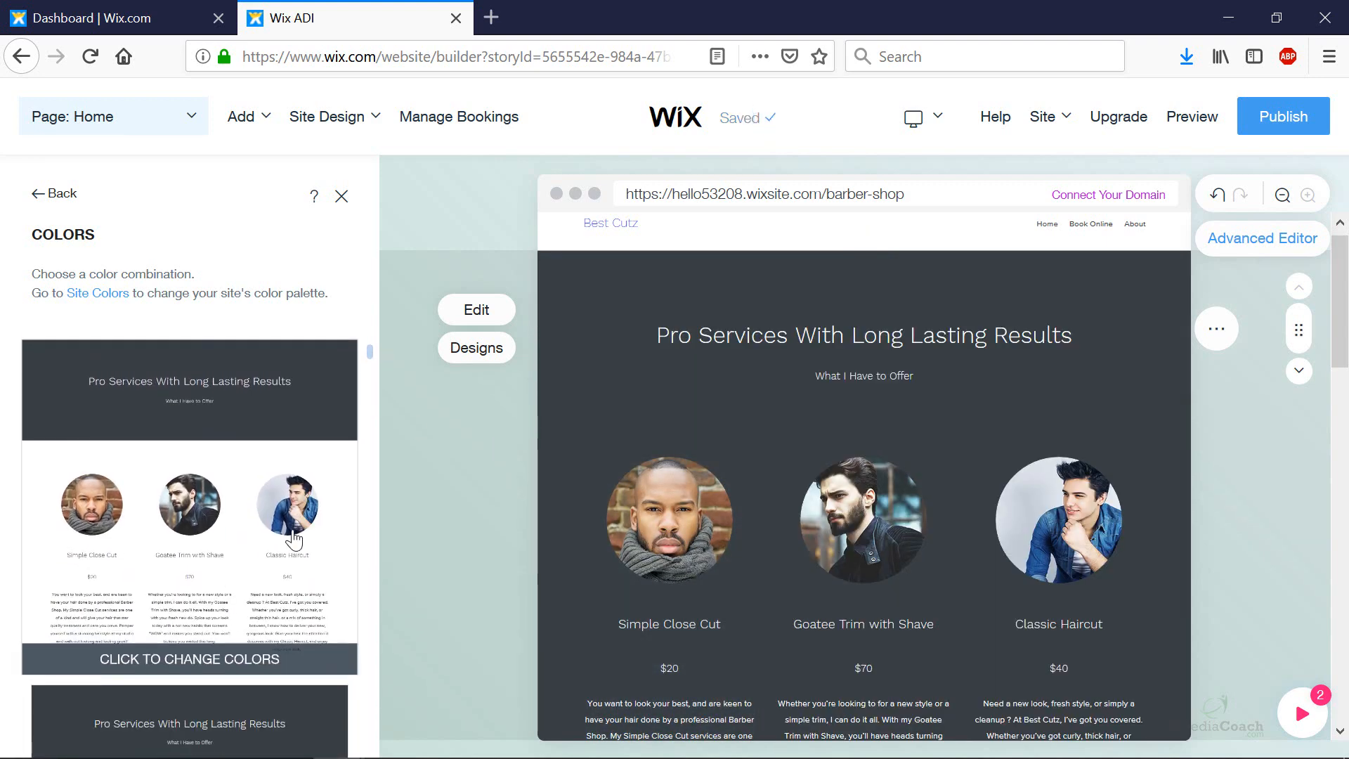
scroll(291, 553, down, 8)
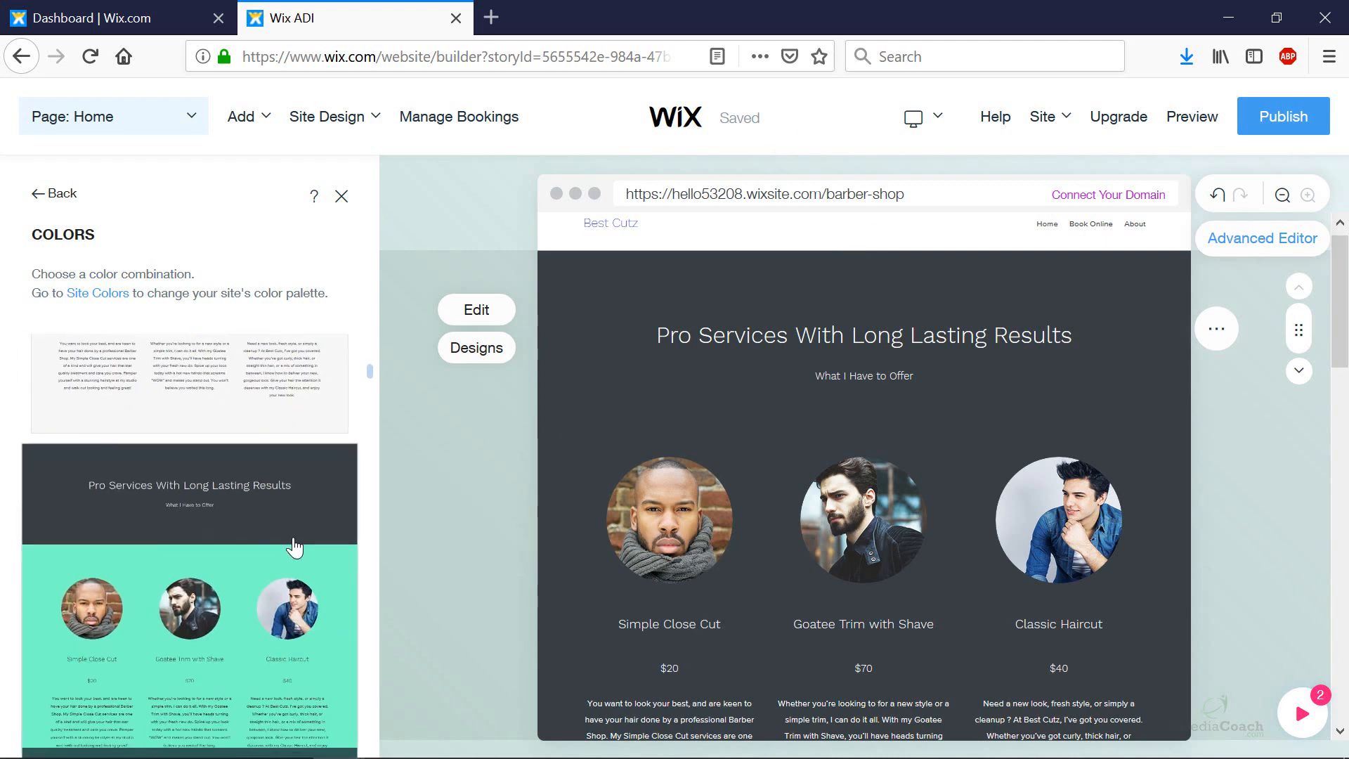
scroll(234, 465, down, 3)
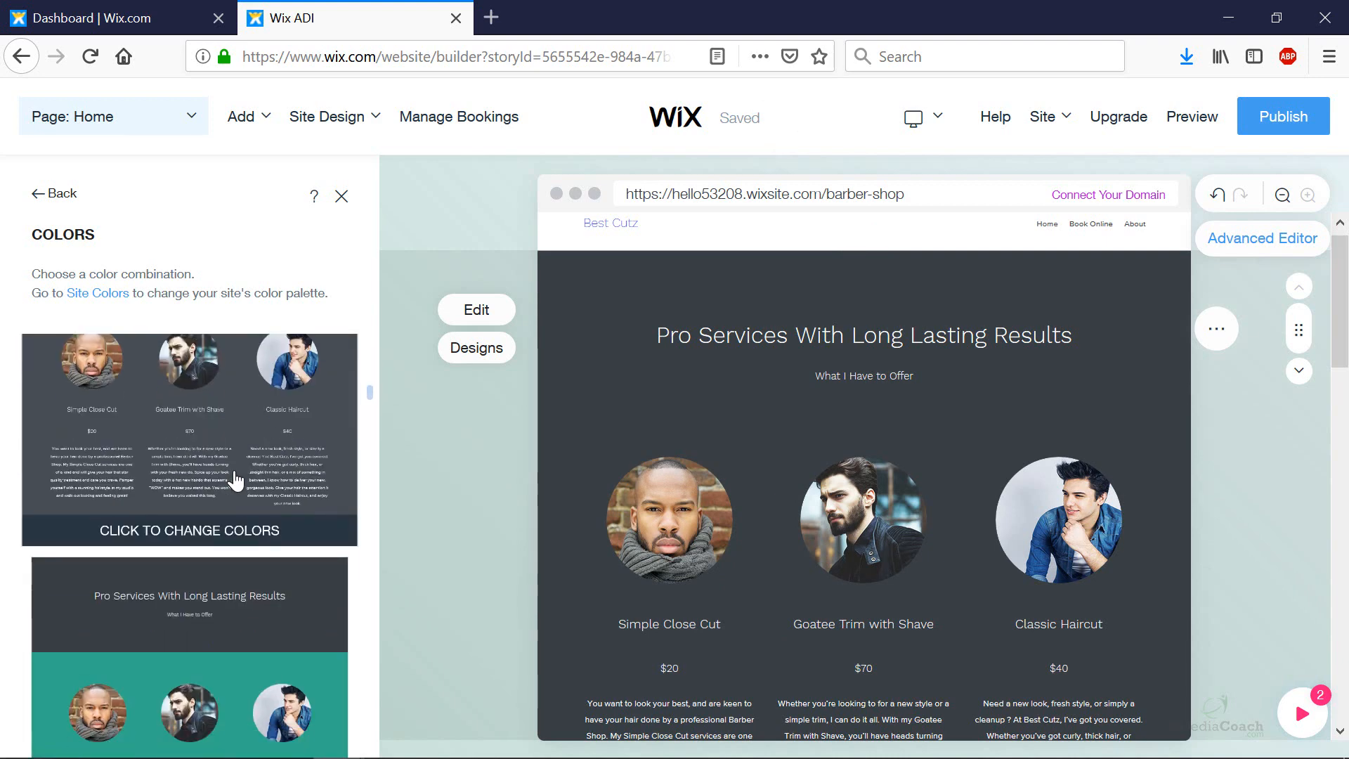
double_click(237, 473)
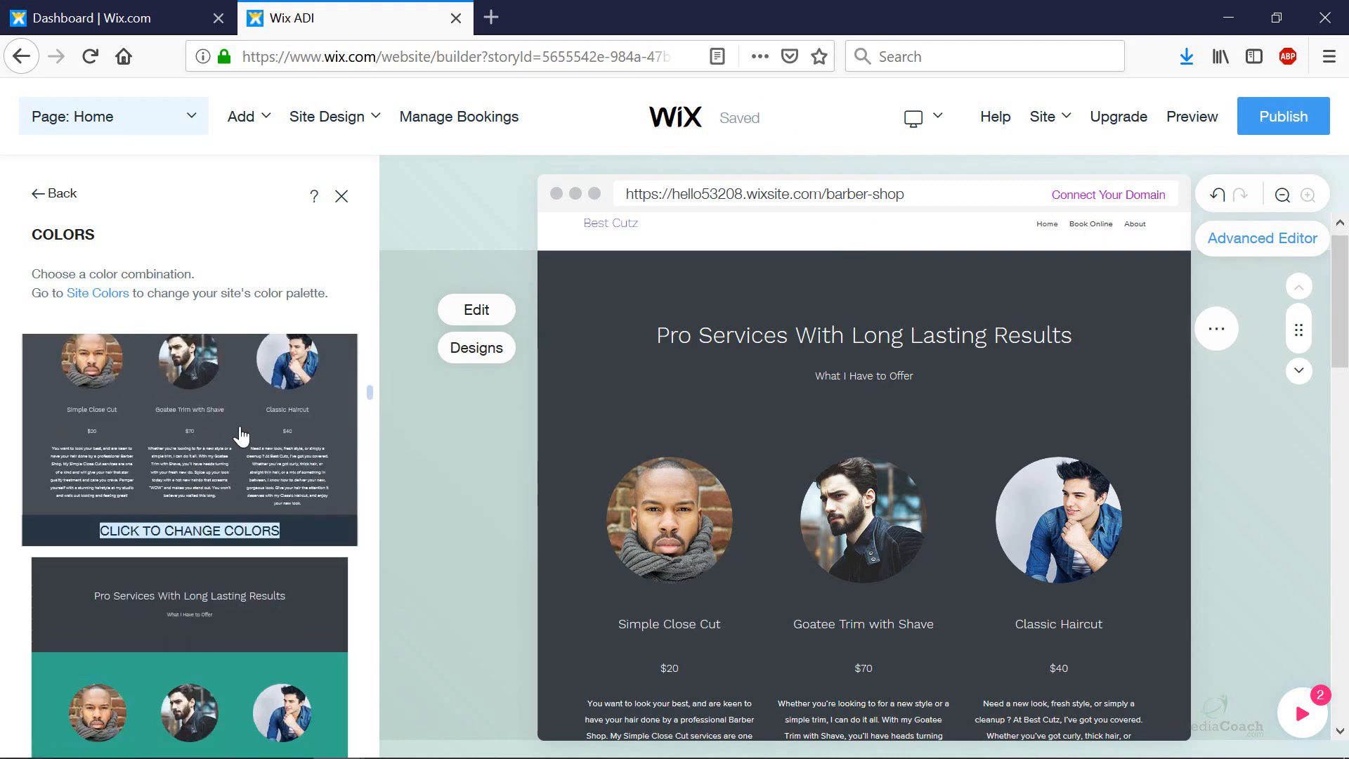
click(289, 437)
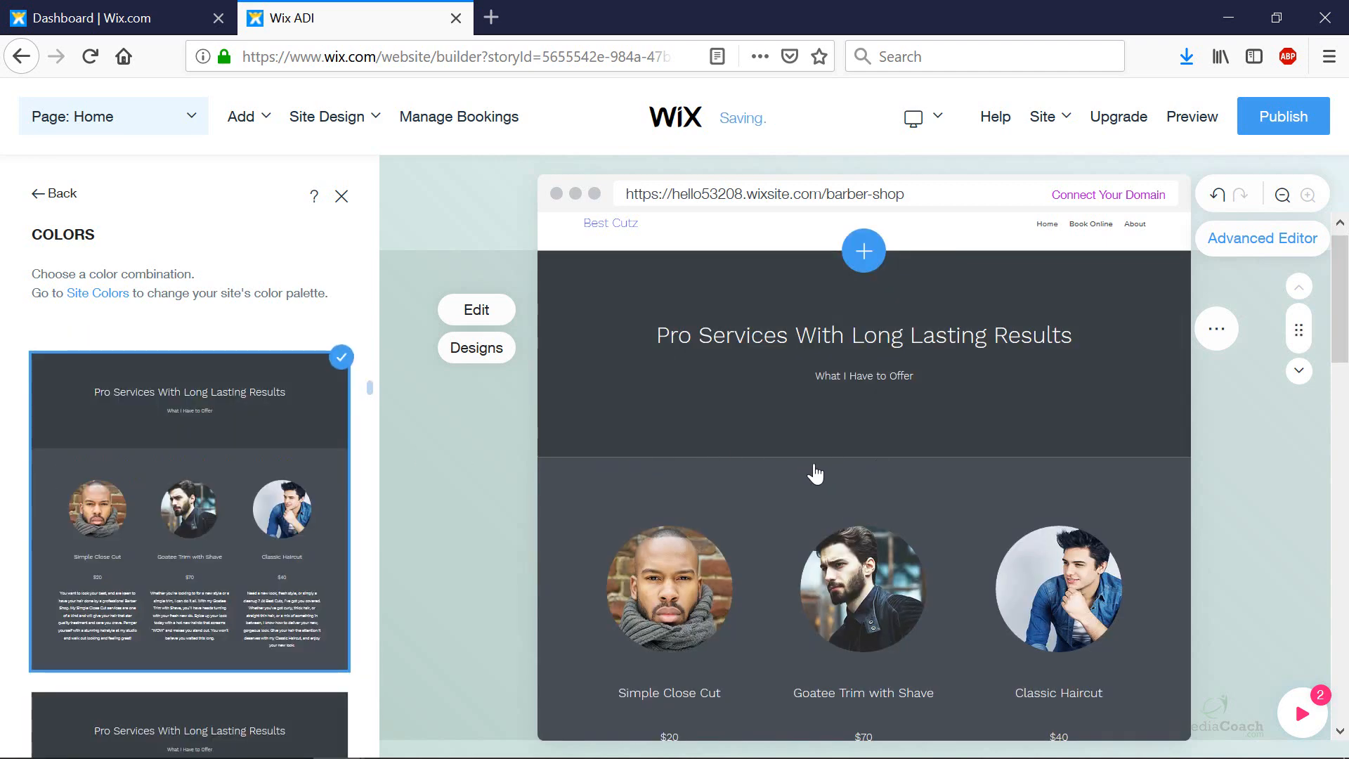
scroll(985, 512, down, 10)
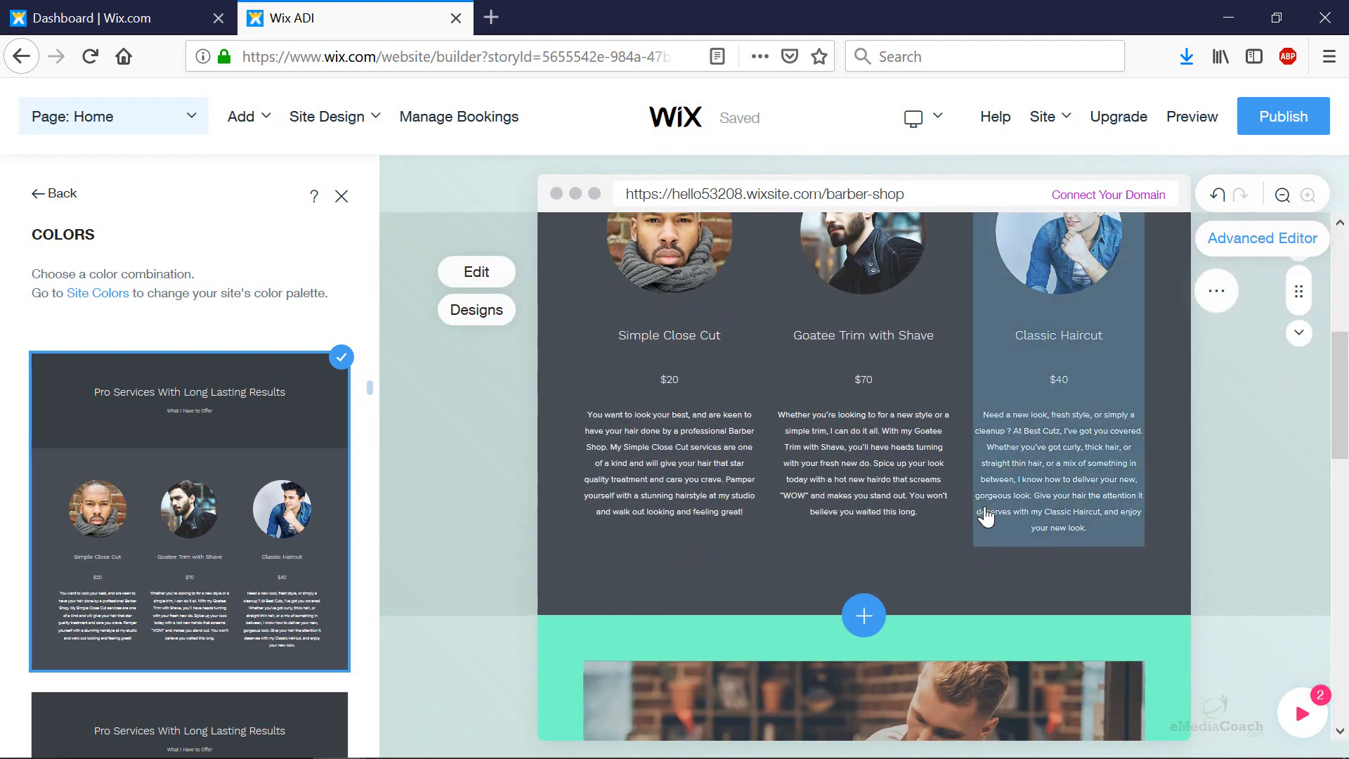
scroll(983, 507, up, 4)
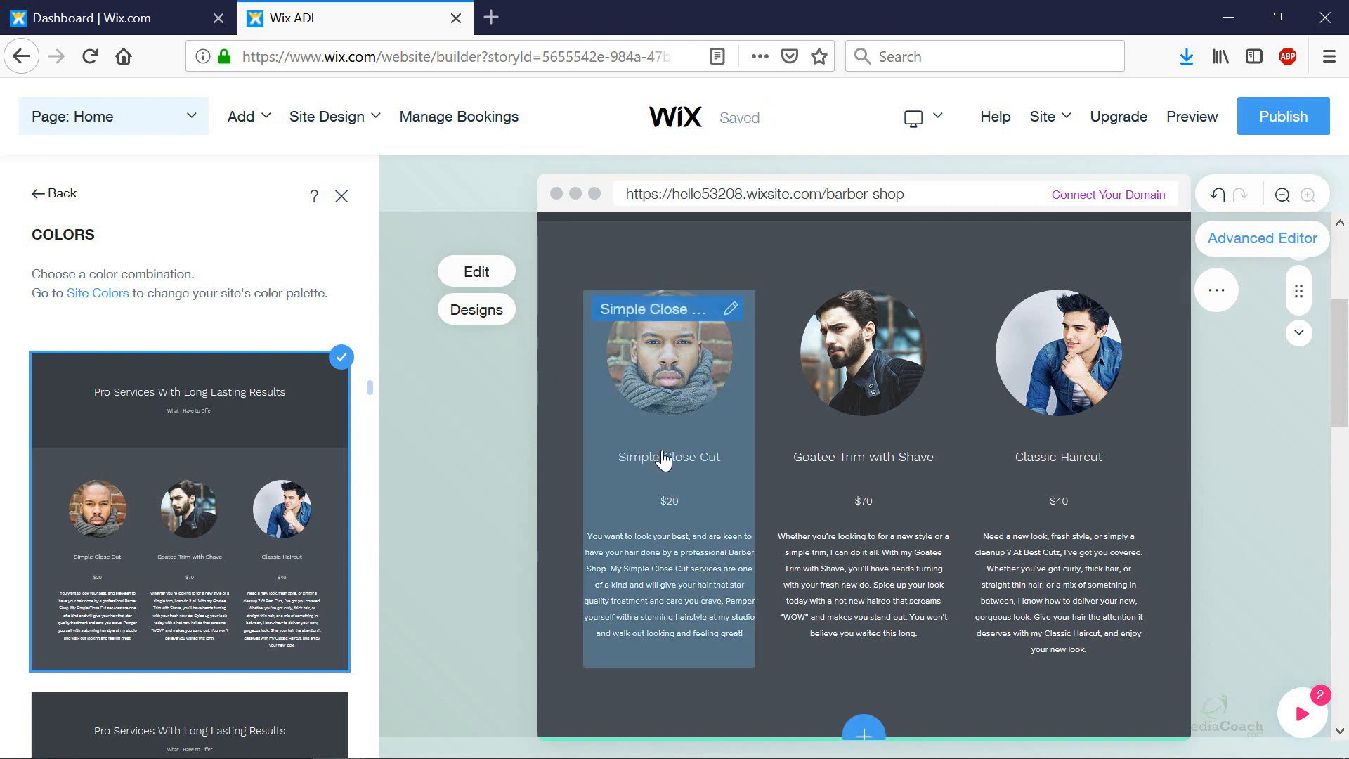
Step: Try dark slate, teal and mint green as the text color of the Simple Close Cut service's description
click(687, 310)
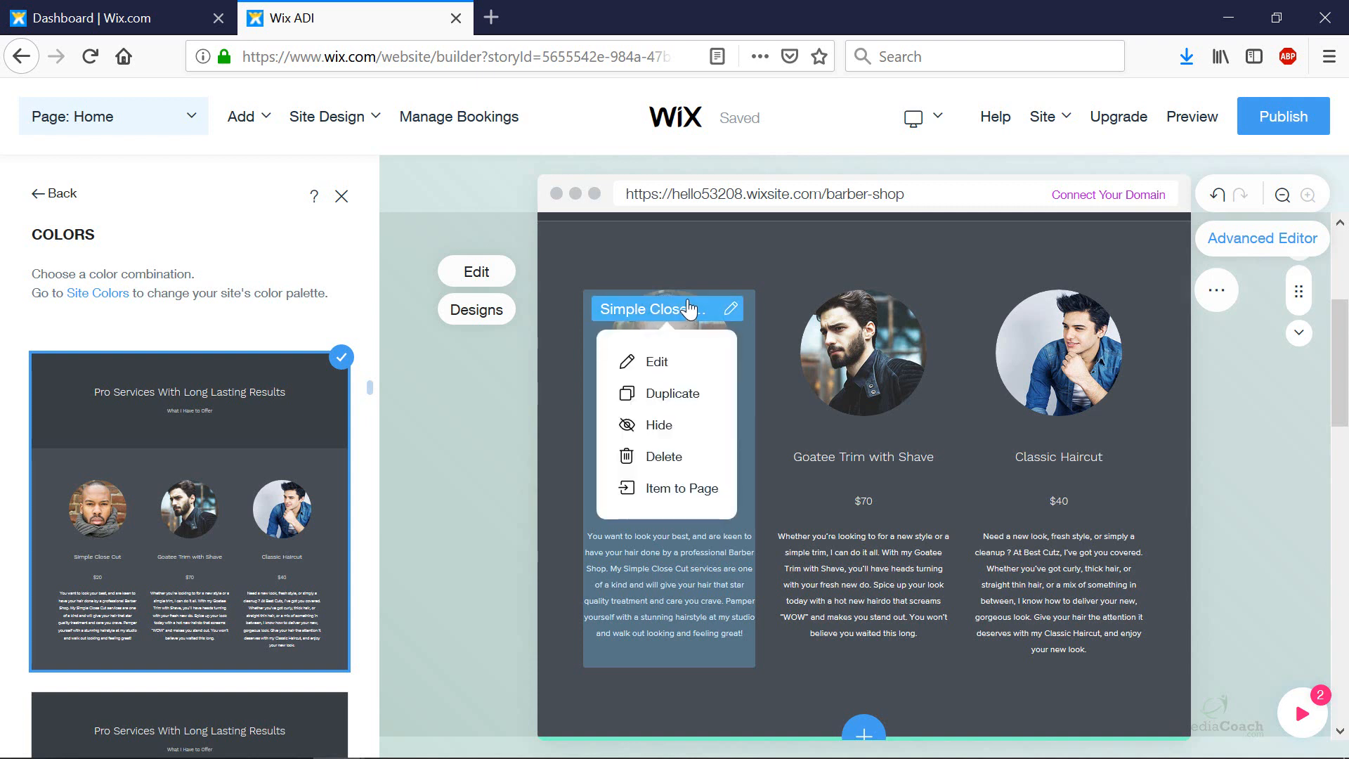
click(685, 594)
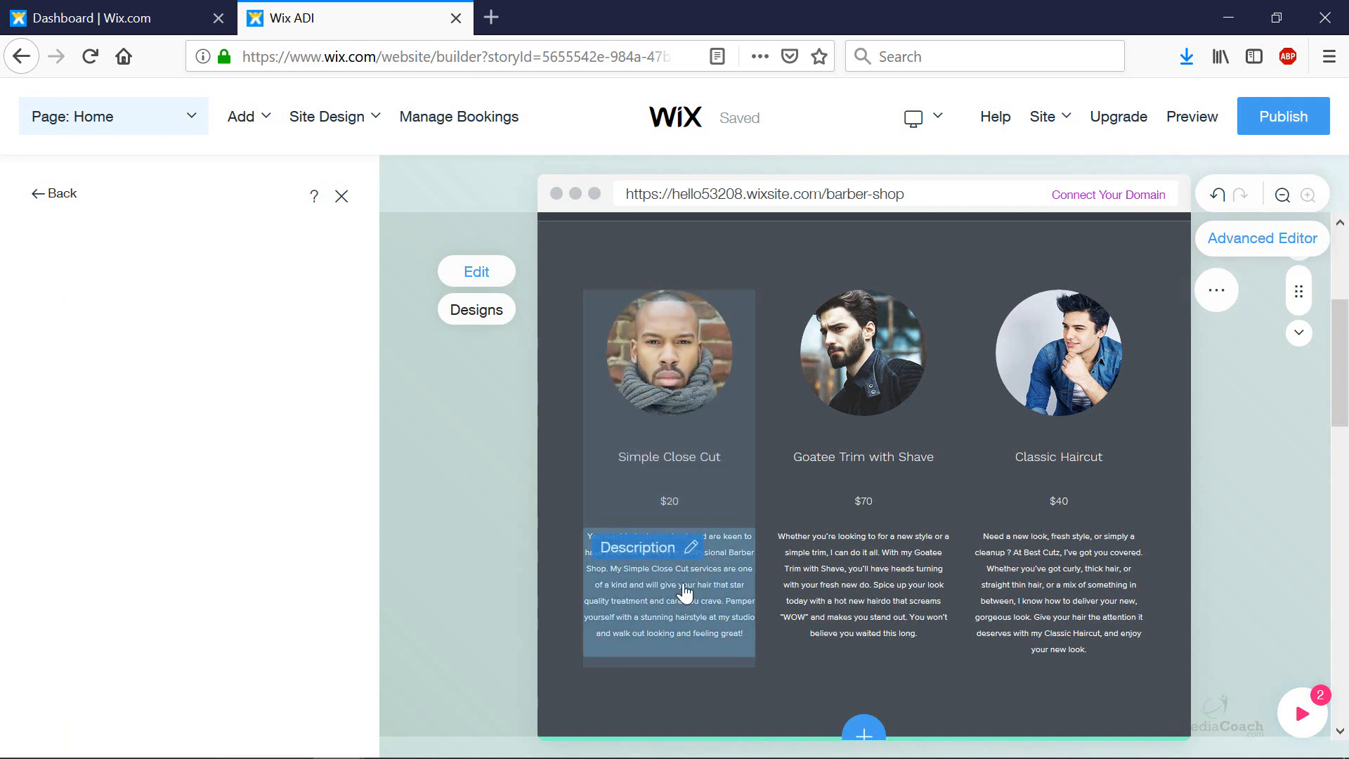
click(688, 555)
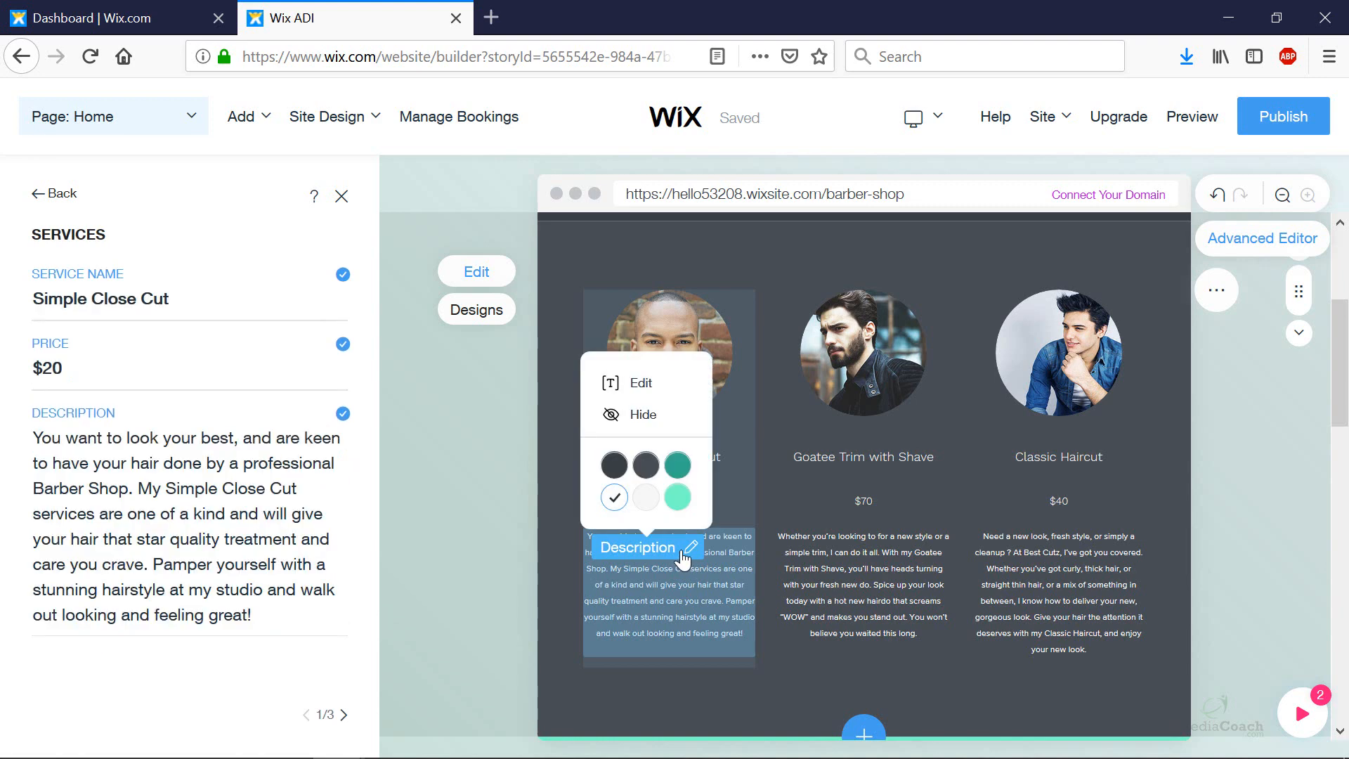
click(648, 469)
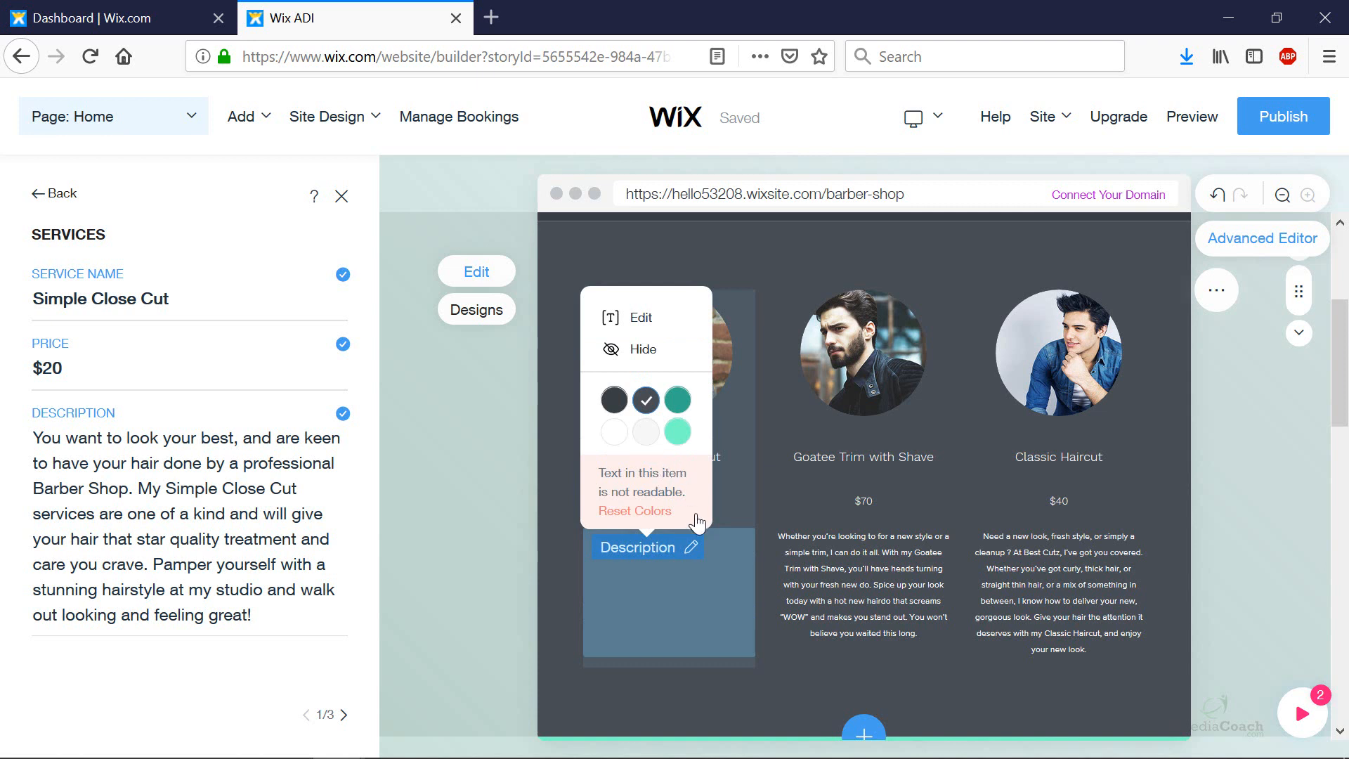
click(679, 404)
click(680, 407)
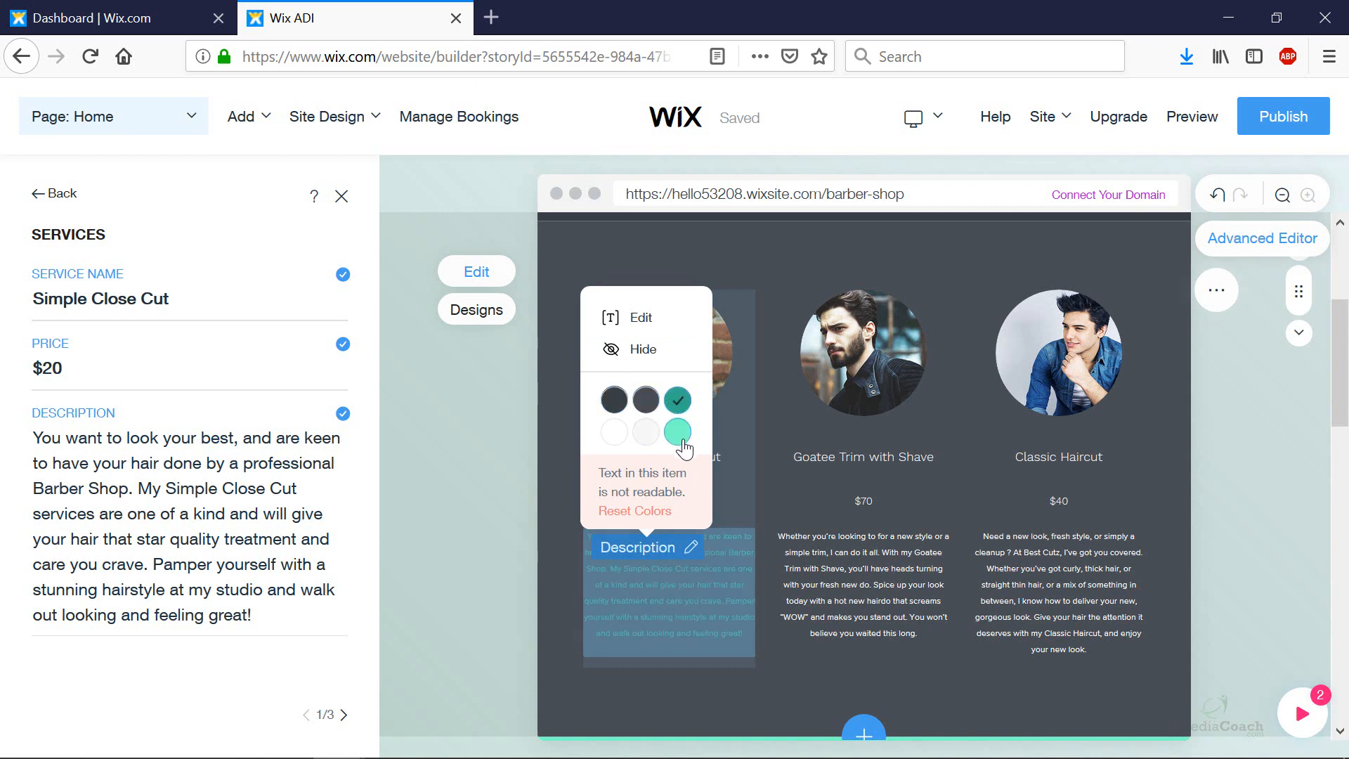
click(680, 436)
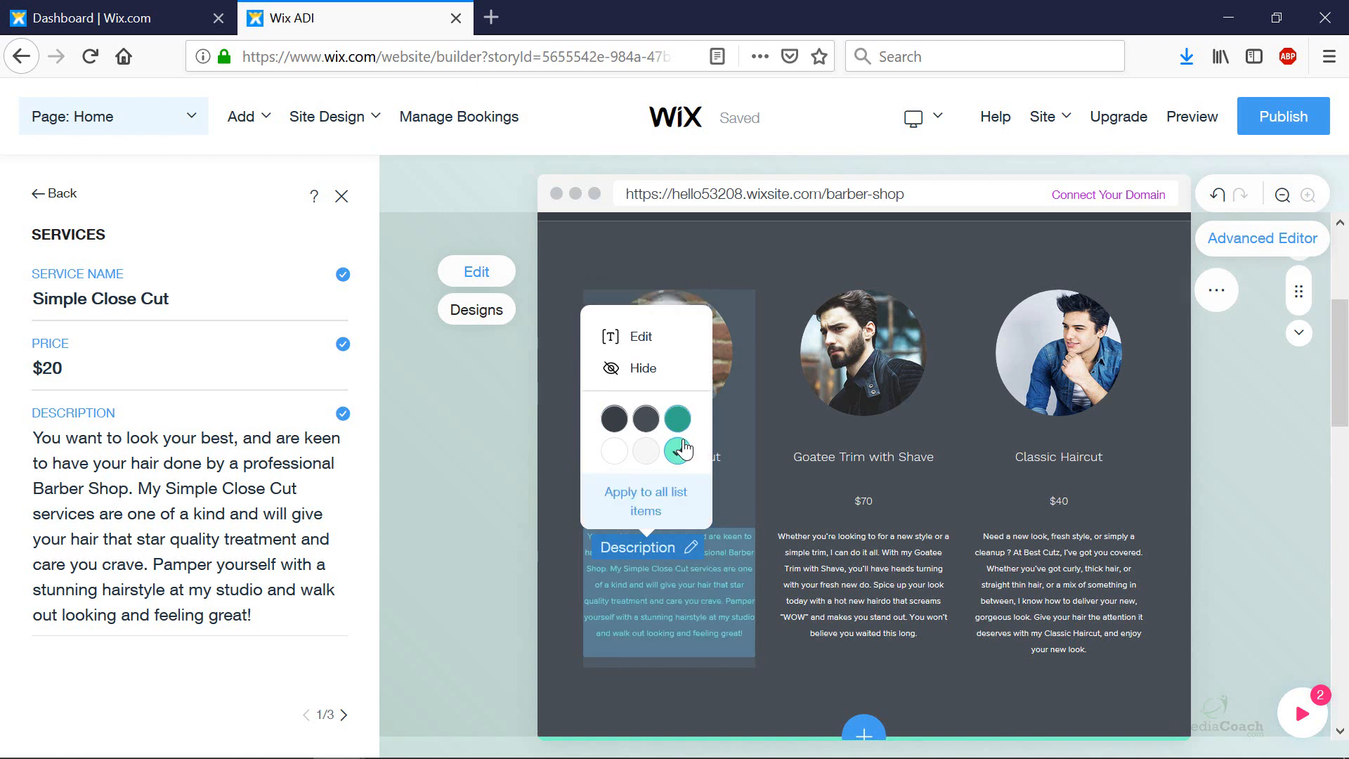
Step: Try light grey and teal on the Simple Close Cut description text and set it back to white
click(645, 454)
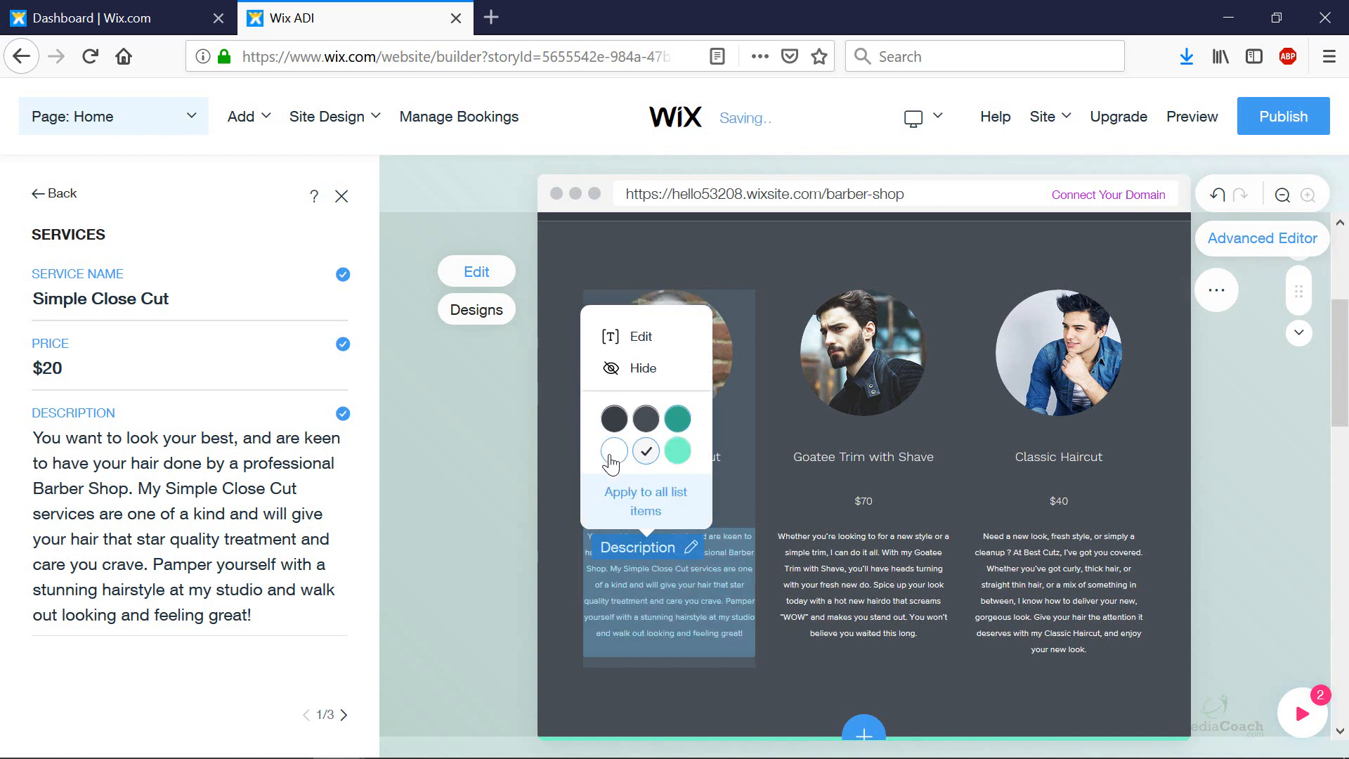
click(611, 455)
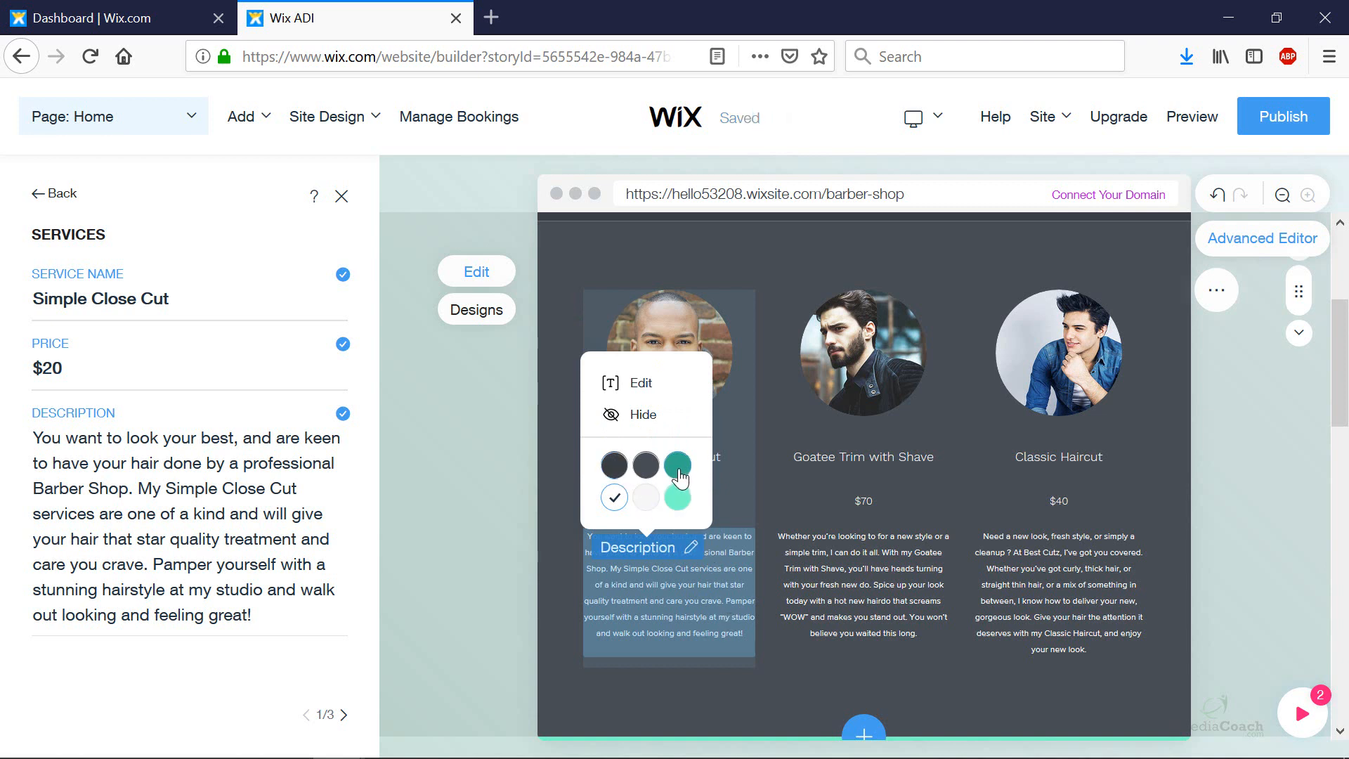
click(677, 465)
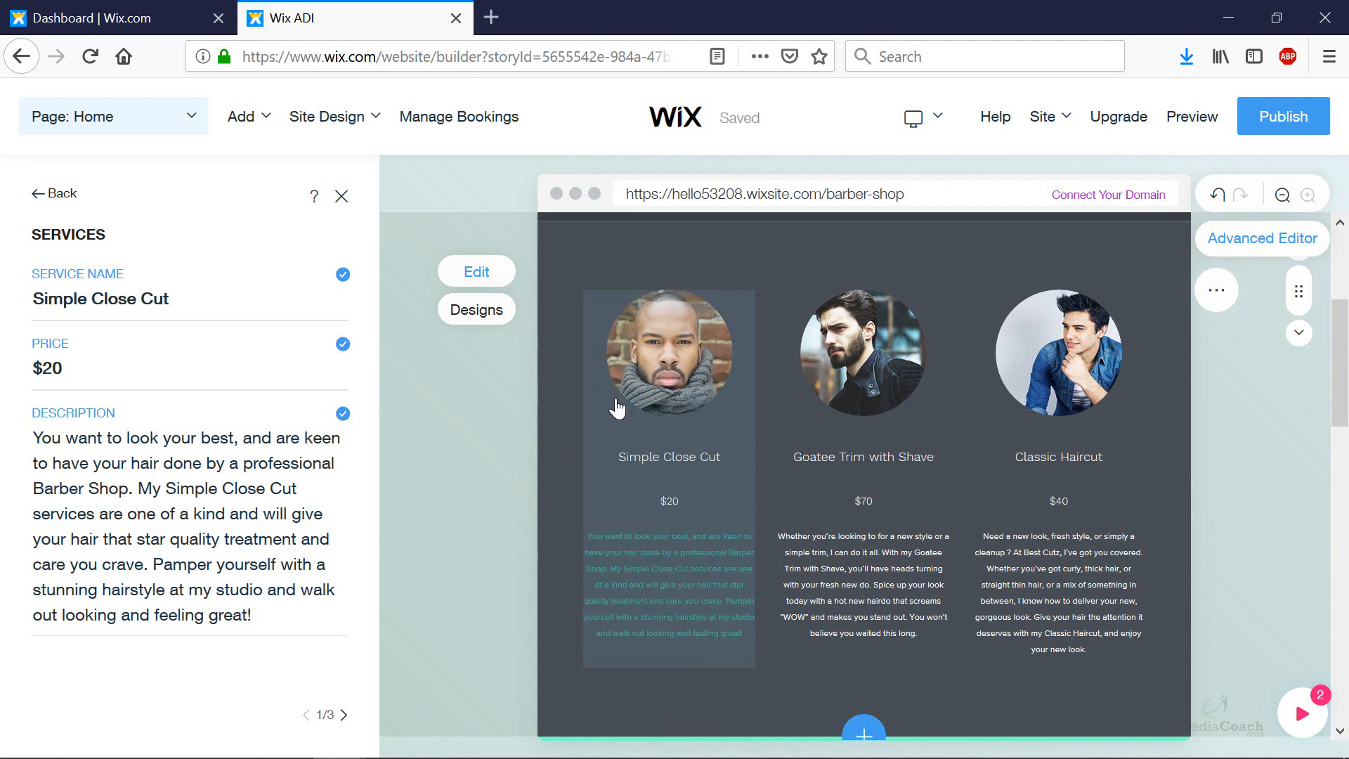
mouse_move(690, 556)
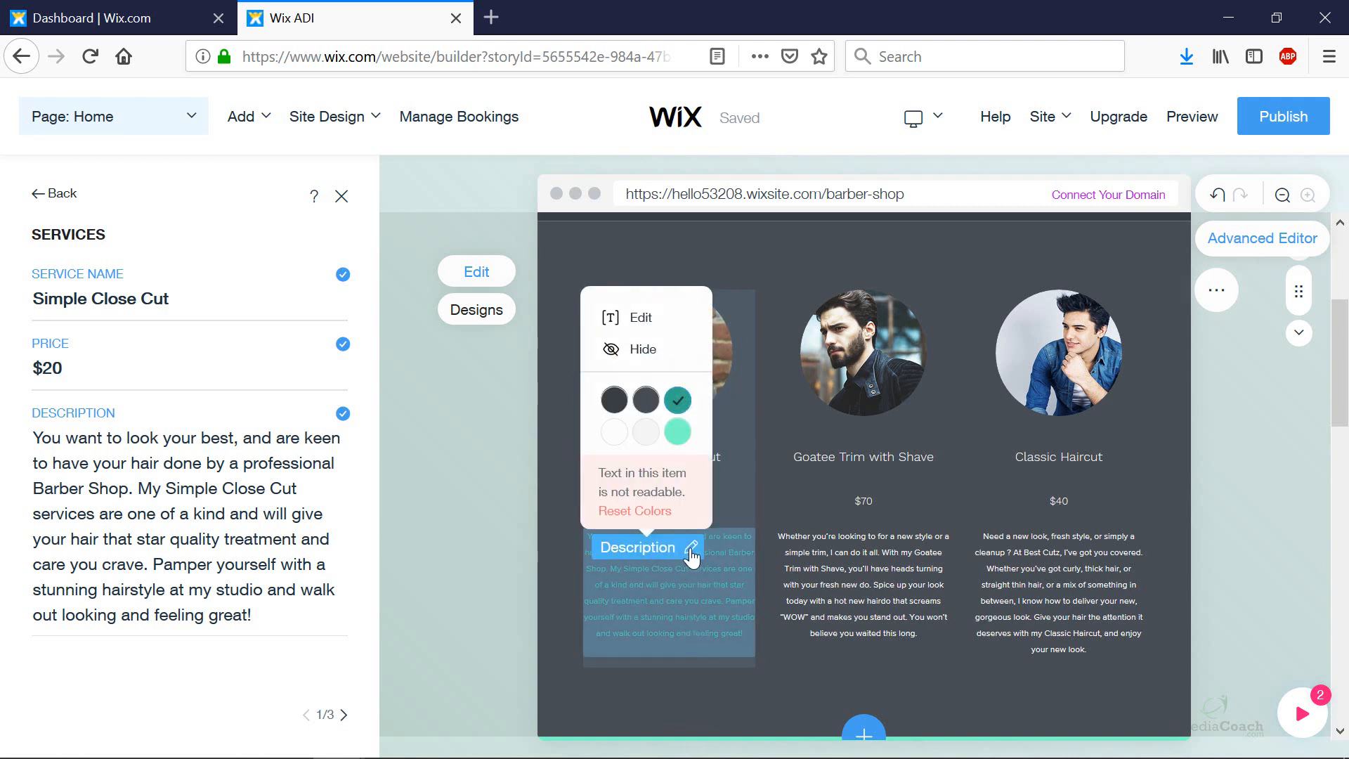
click(614, 431)
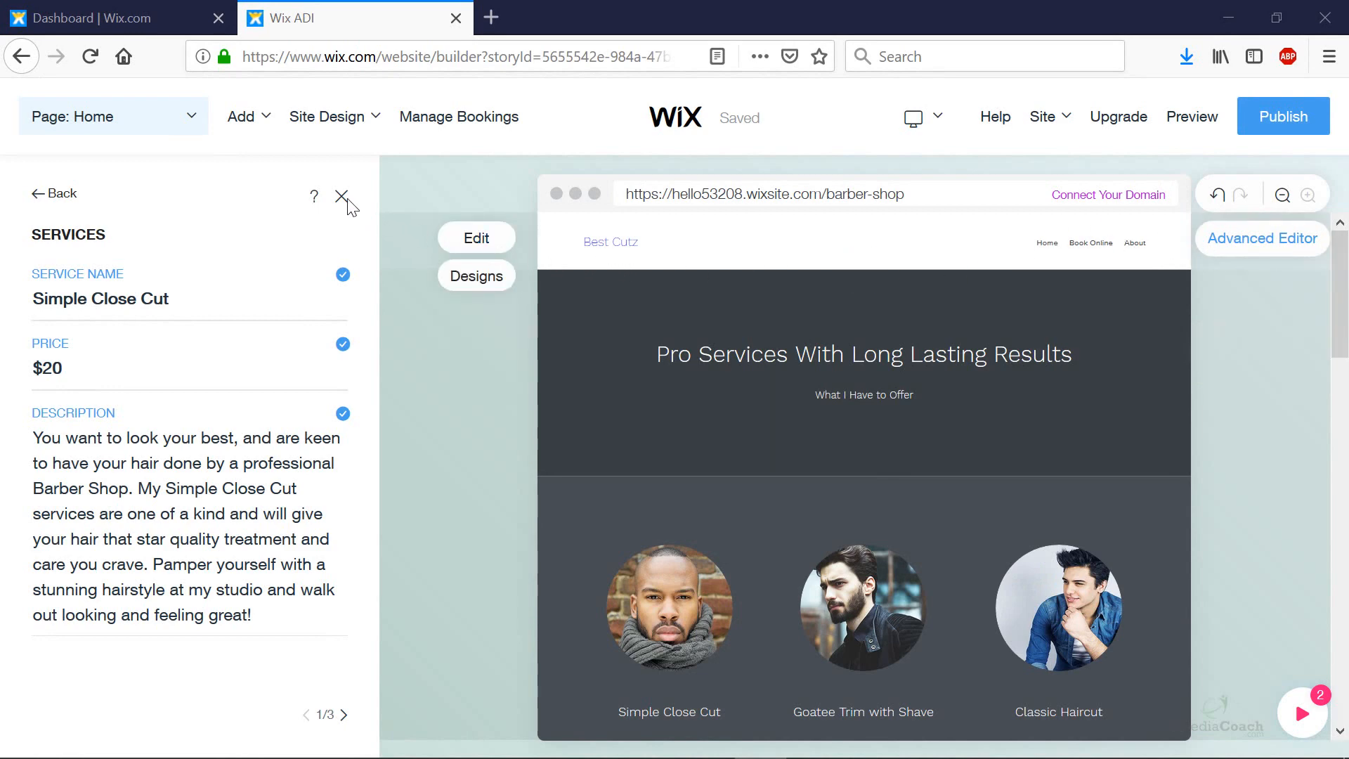
Step: Close the Simple Close Cut service details and open the site-wide font sets
scroll(731, 411, down, 5)
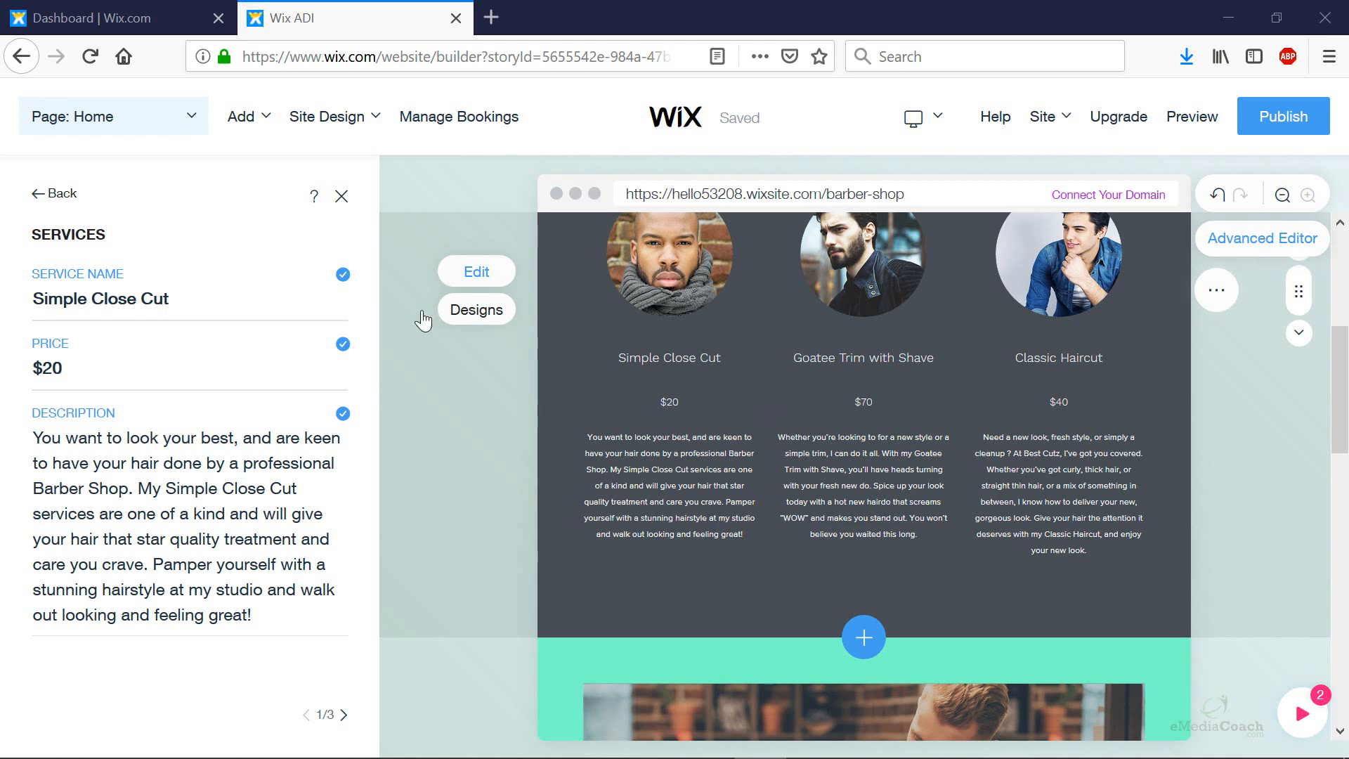
click(341, 196)
scroll(727, 425, down, 5)
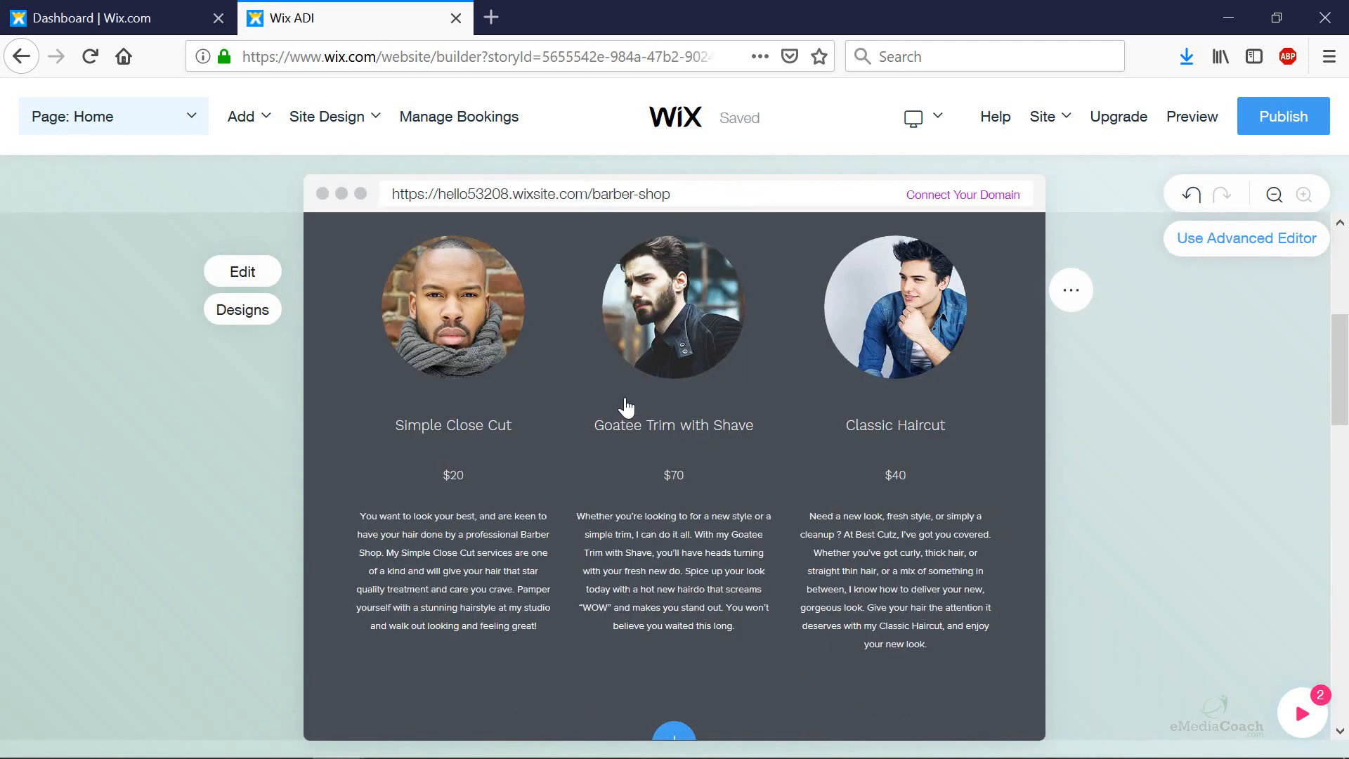
scroll(627, 406, up, 5)
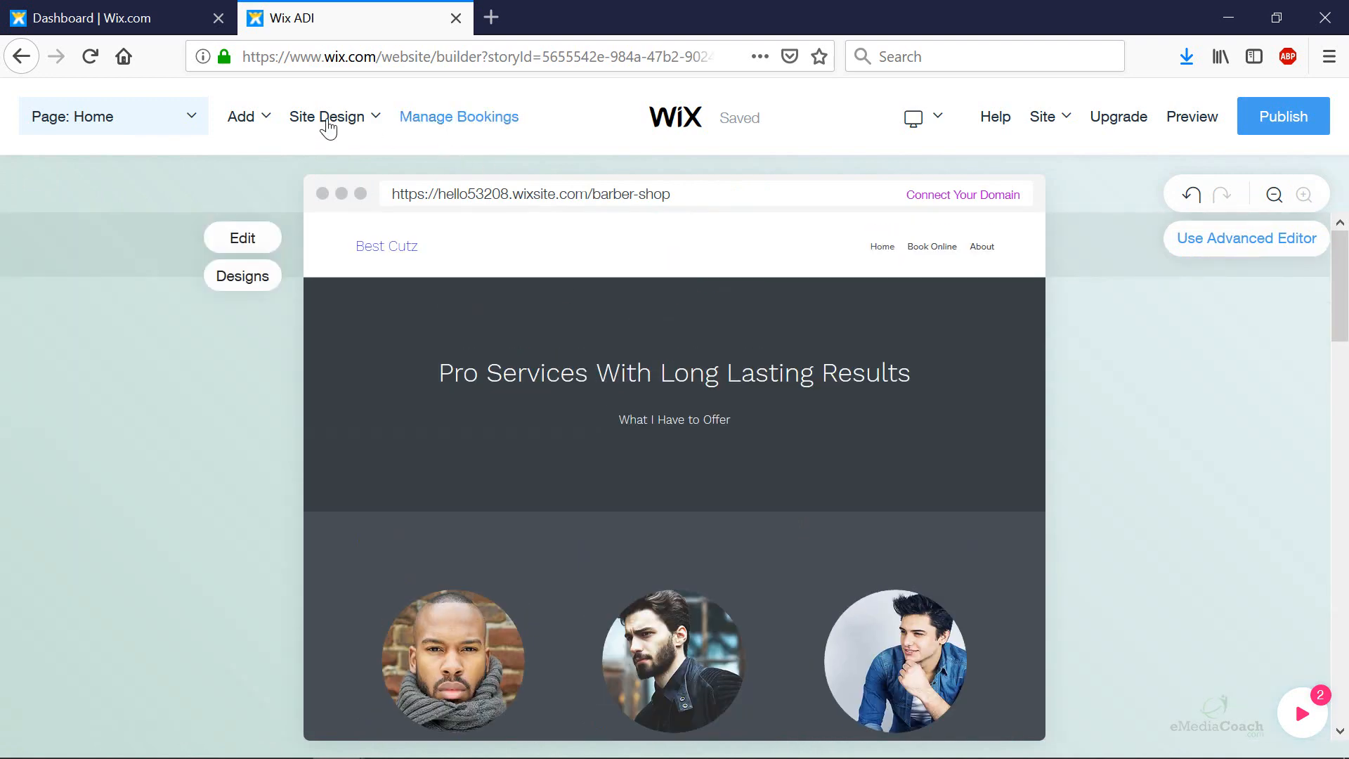
click(311, 119)
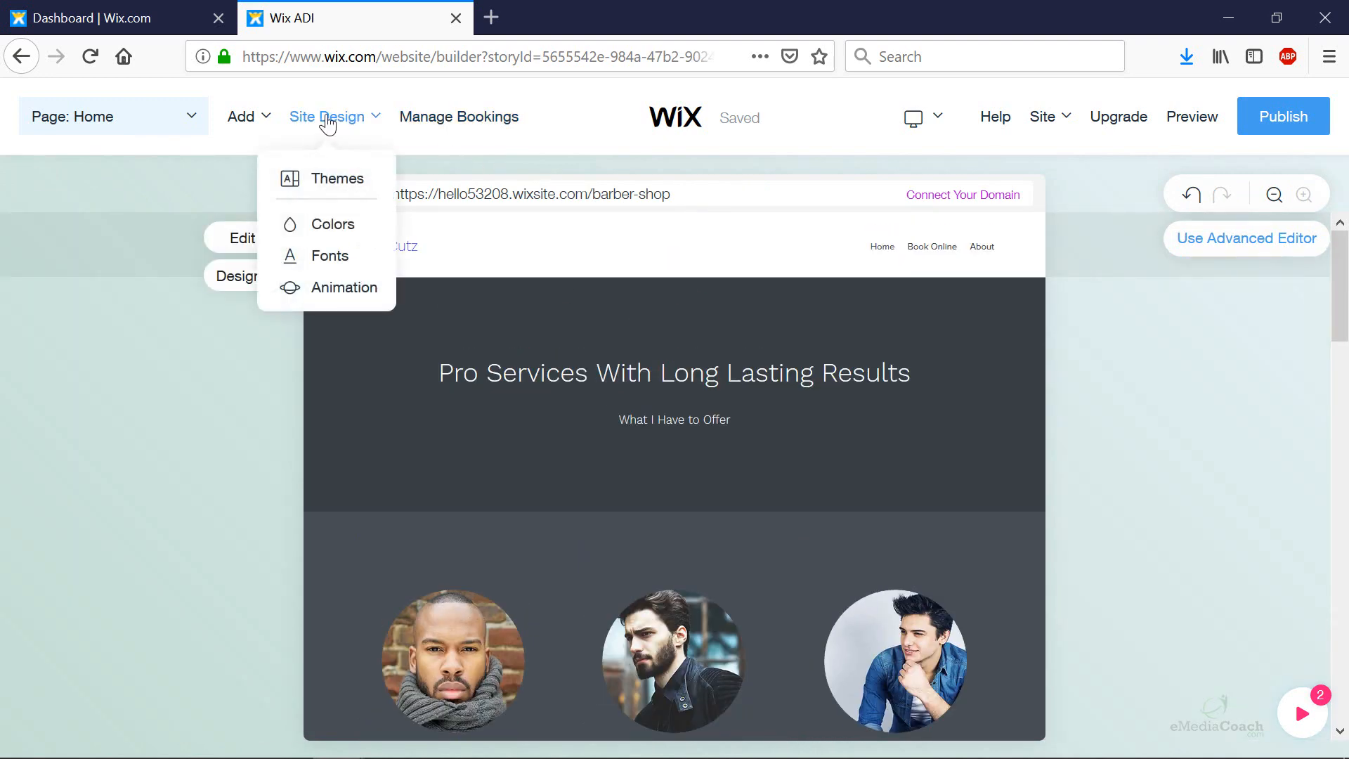
click(330, 257)
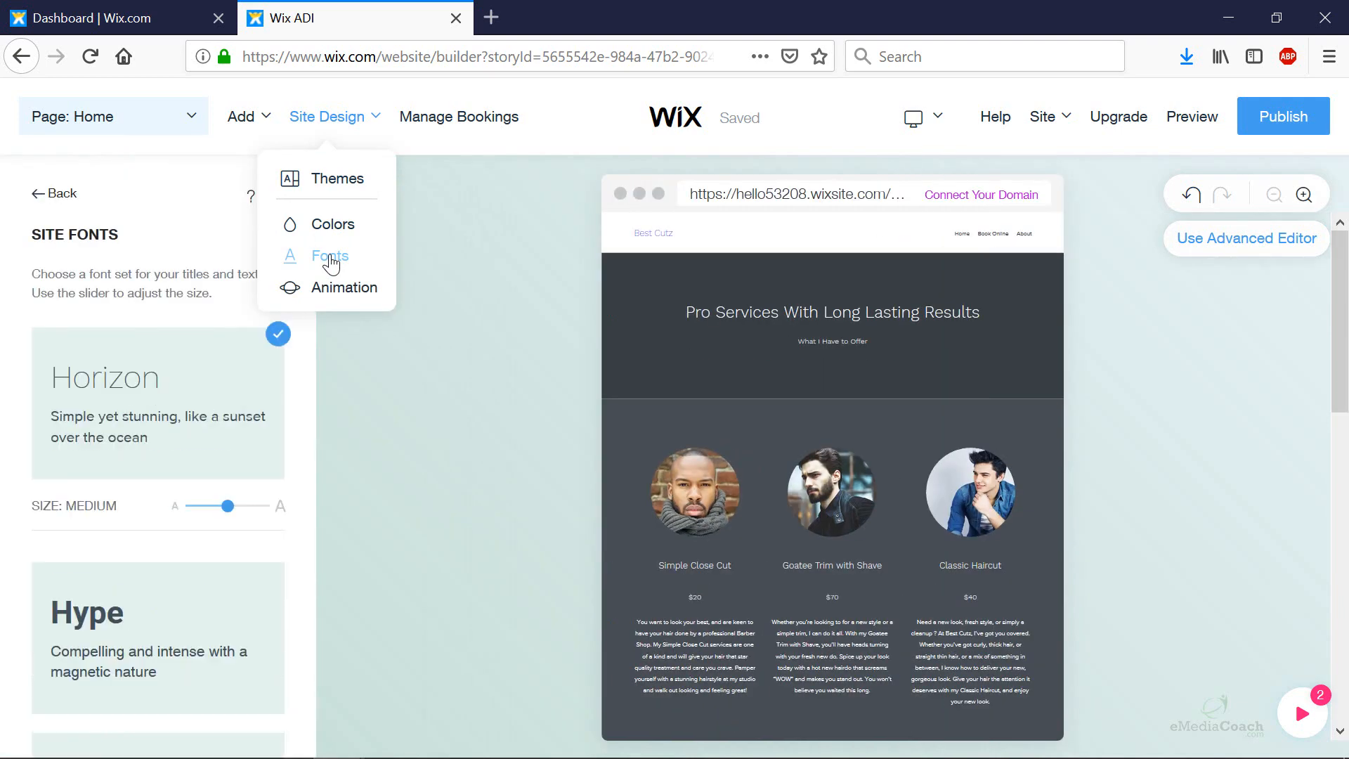
Step: Browse the site font sets and try Luxury for the website's titles and text
scroll(42, 393, down, 2)
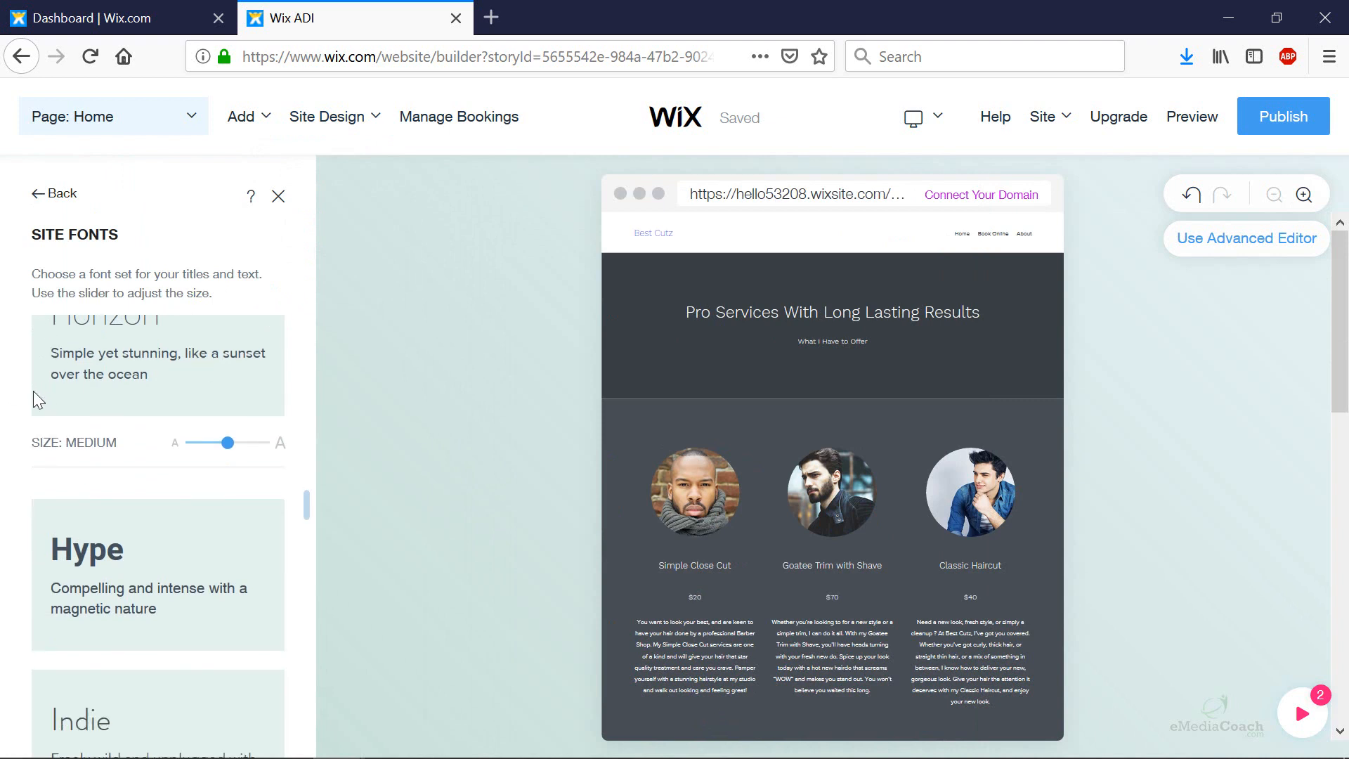
scroll(63, 448, down, 3)
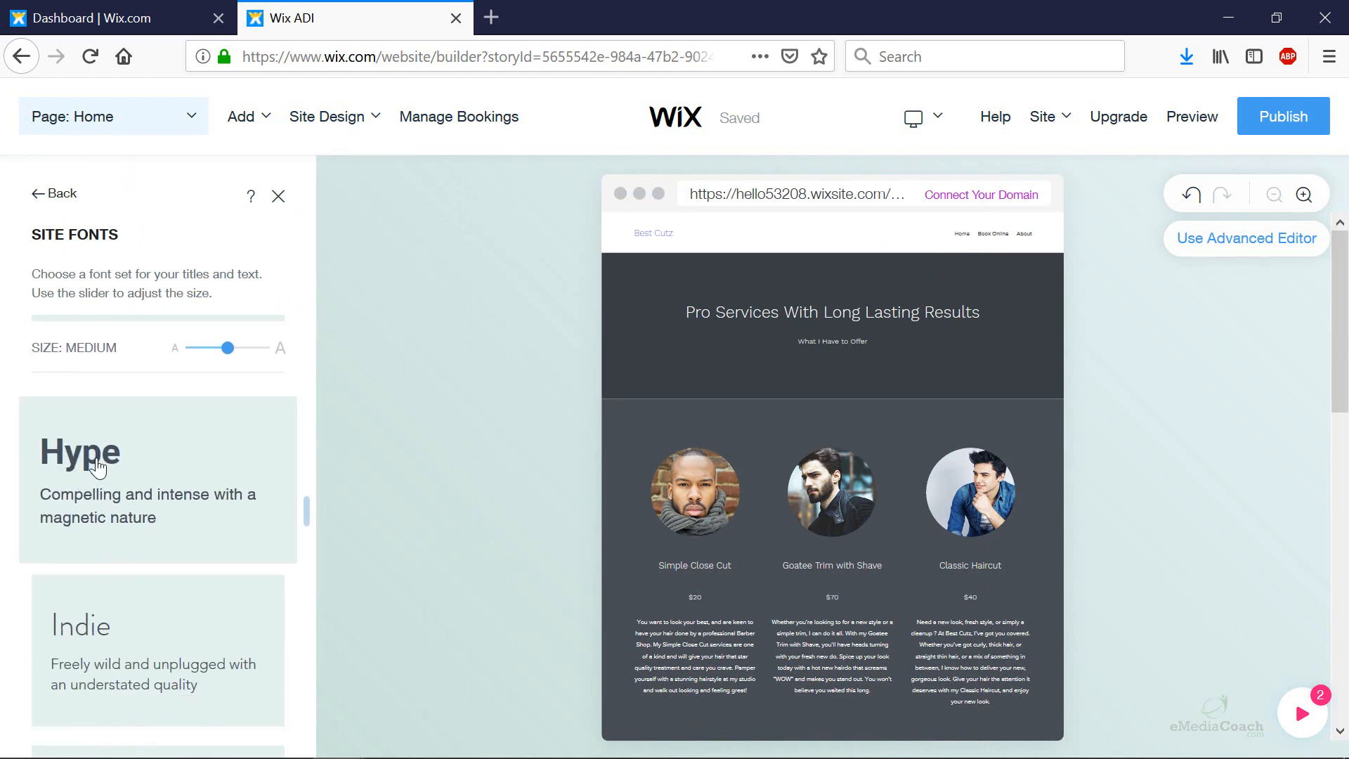
scroll(119, 485, down, 7)
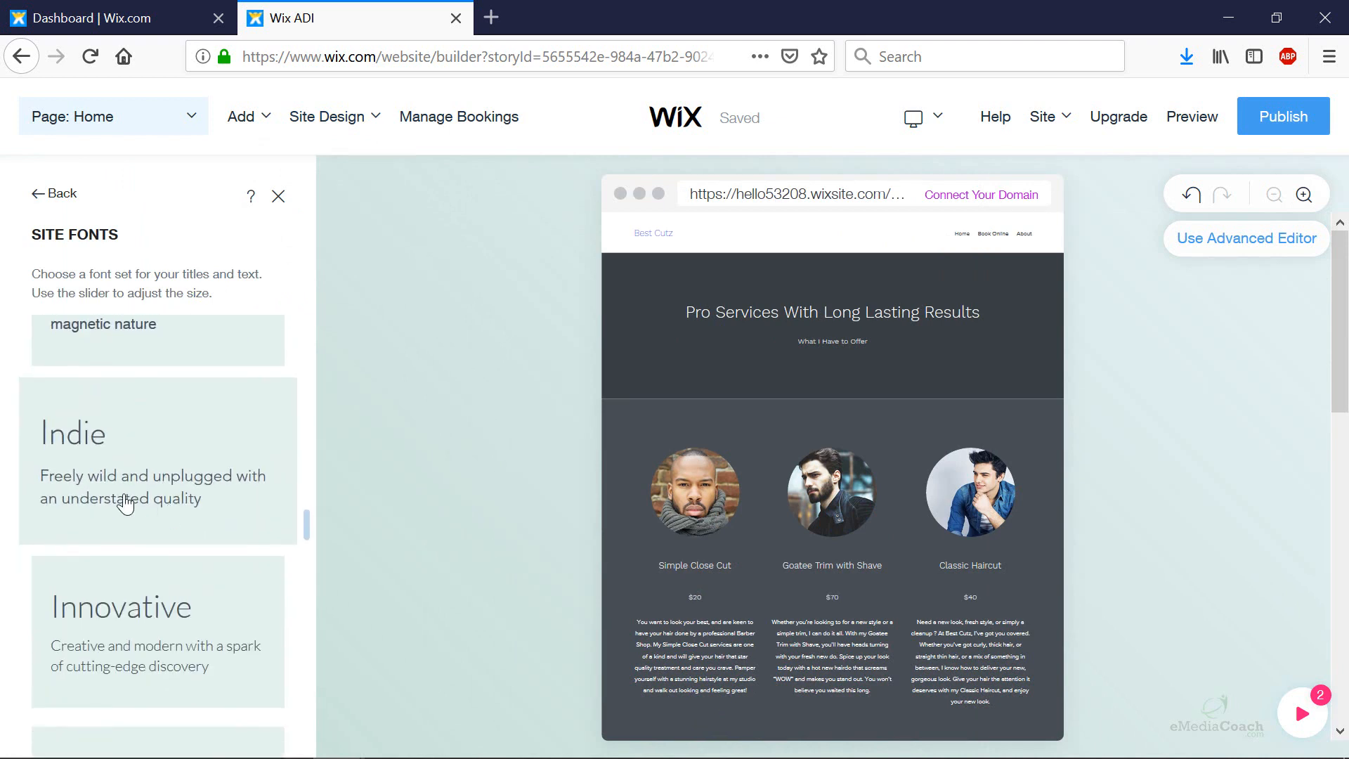
scroll(142, 499, down, 4)
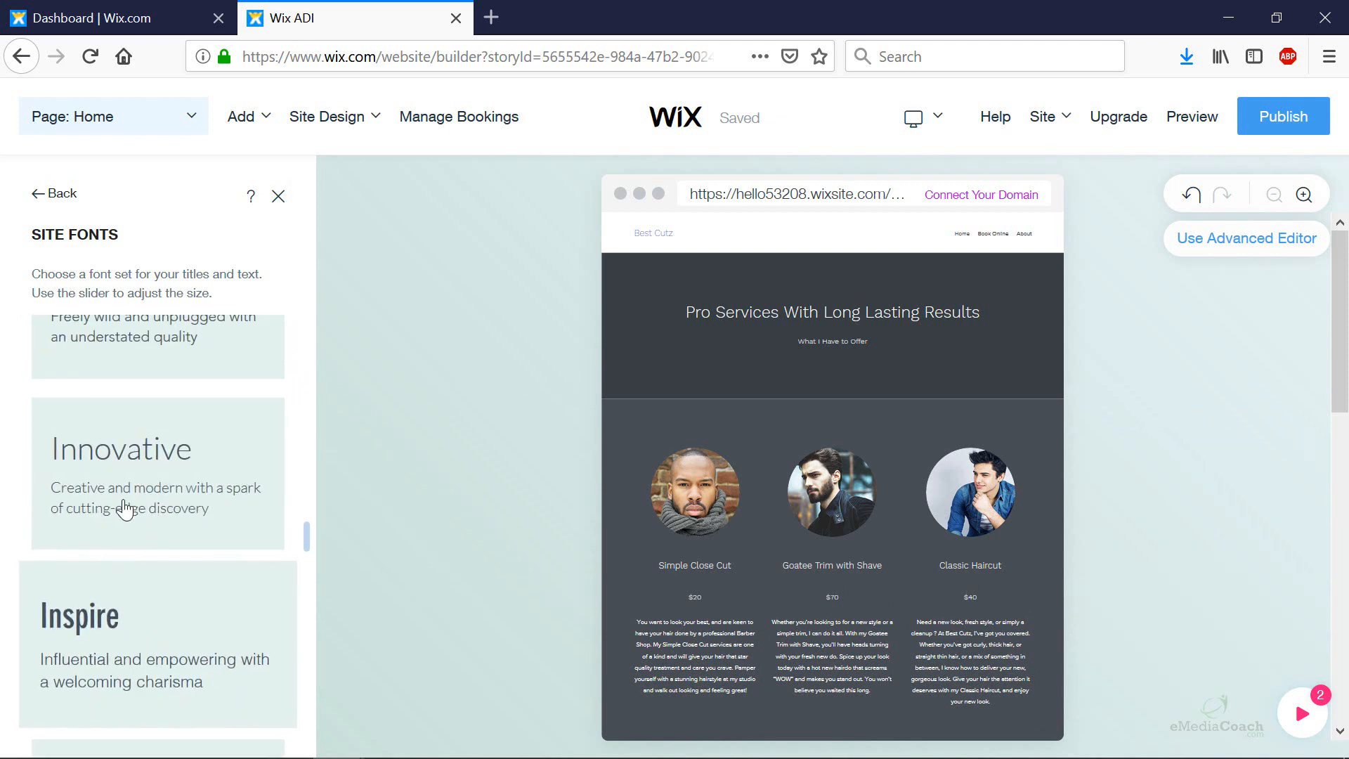
scroll(122, 467, down, 4)
scroll(125, 467, down, 15)
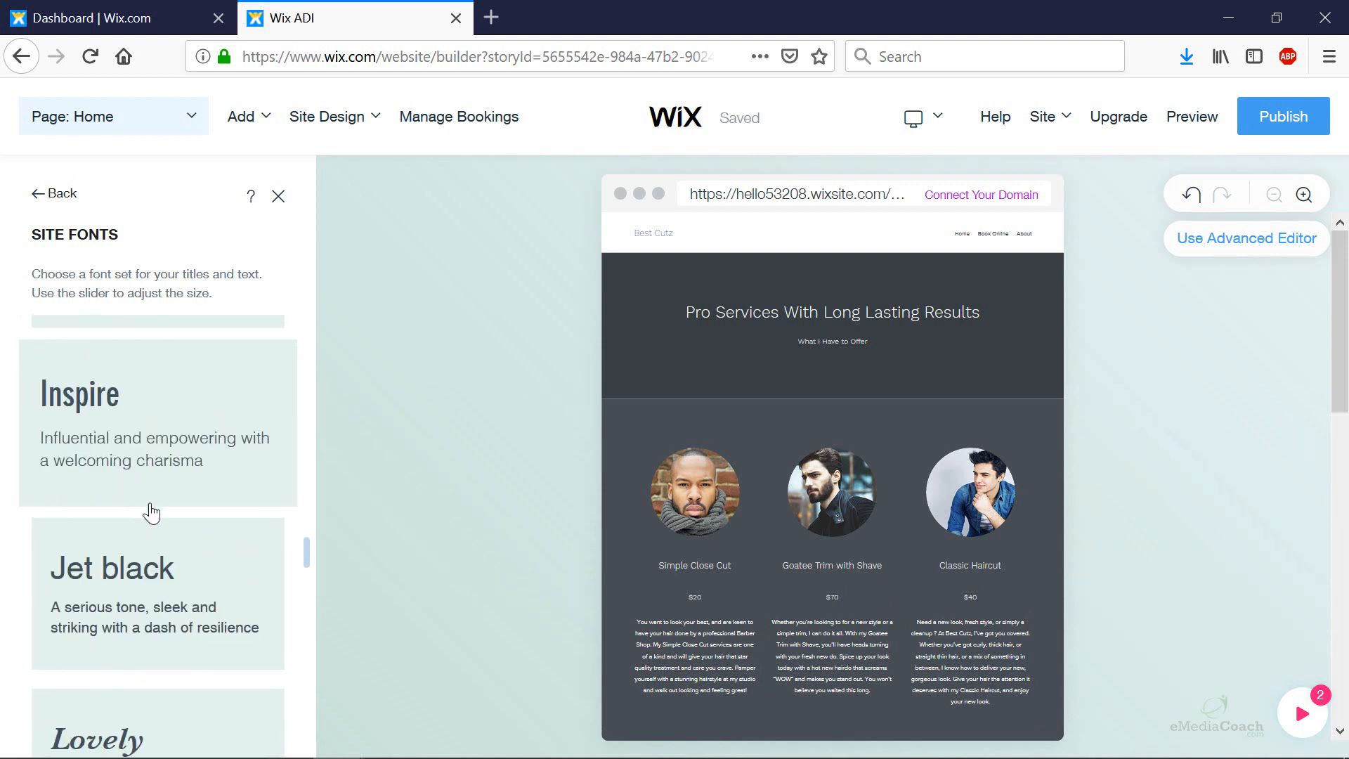
scroll(154, 547, down, 5)
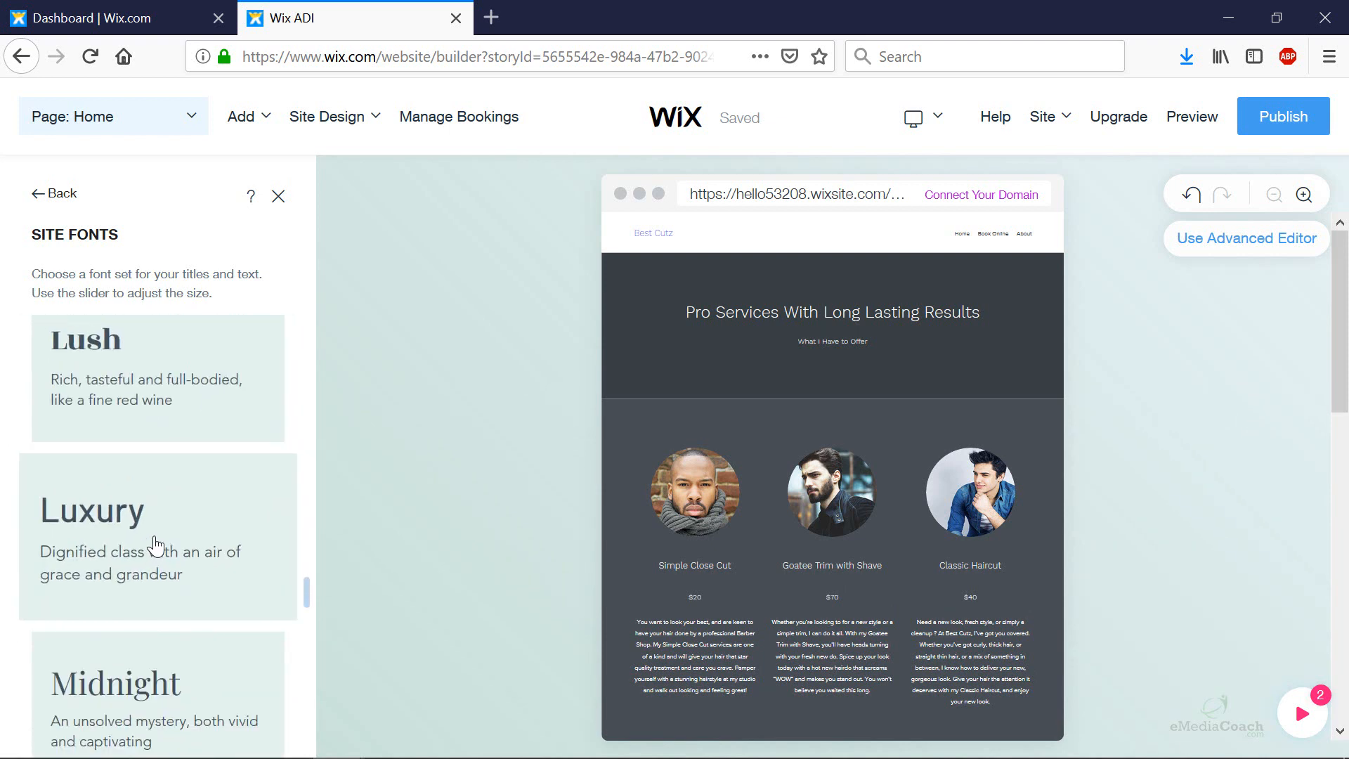
scroll(156, 546, down, 15)
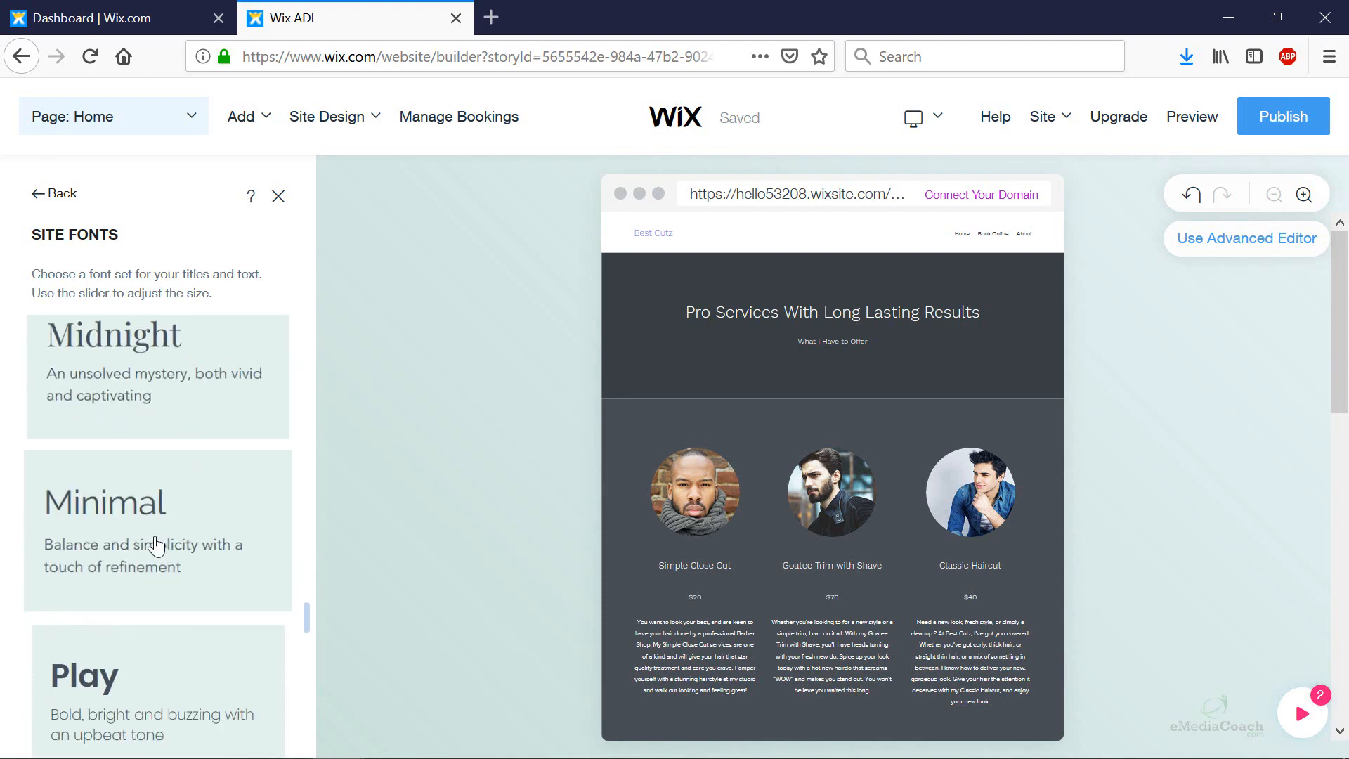
scroll(156, 546, down, 5)
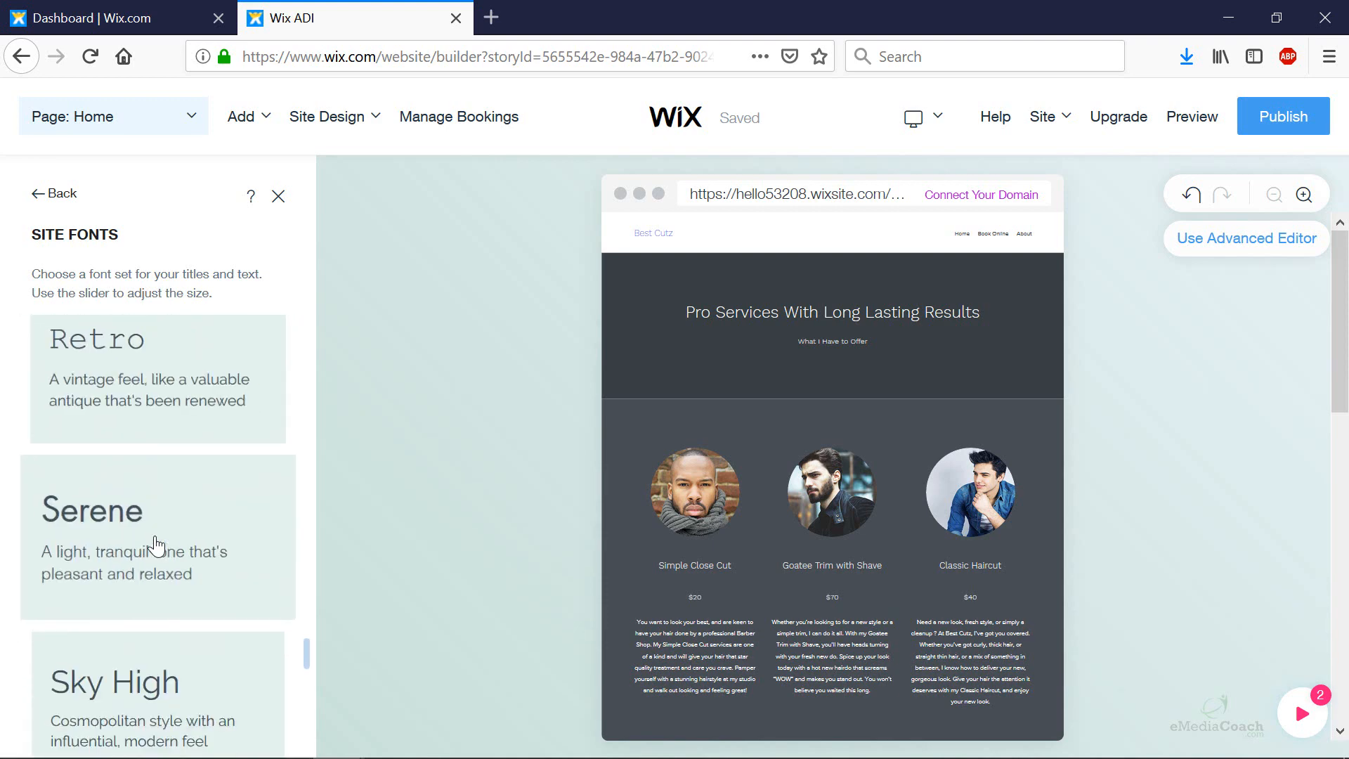
scroll(152, 543, up, 10)
scroll(153, 533, up, 10)
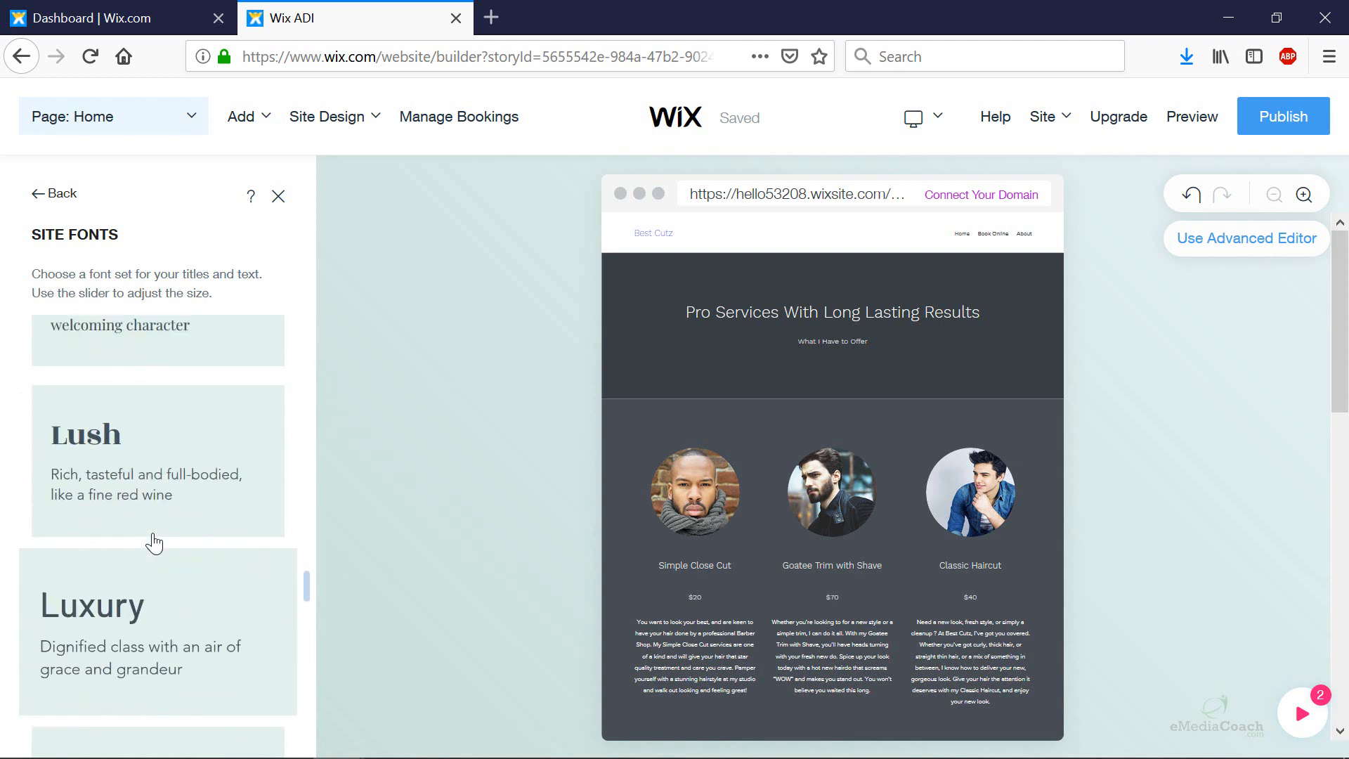
click(141, 610)
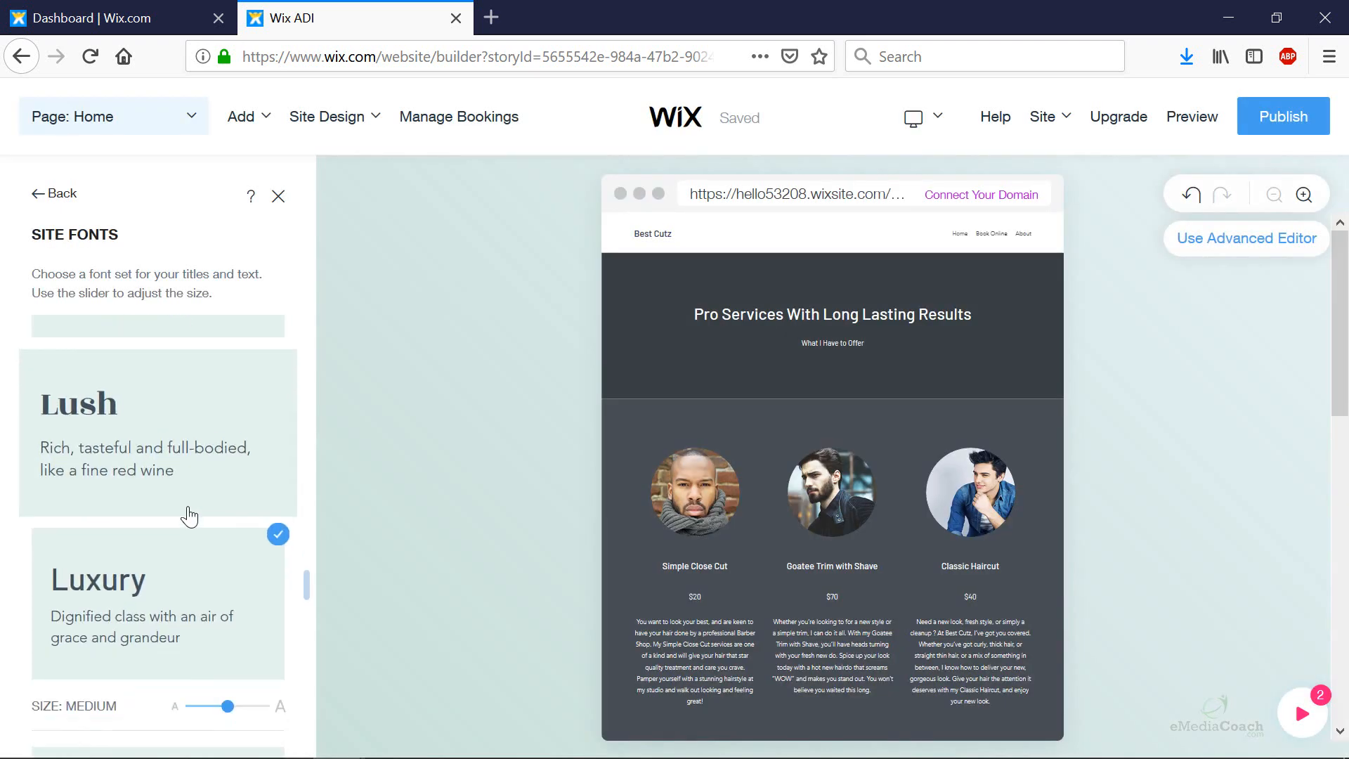
Step: Try the Lovely font set for the website's titles and text
scroll(141, 481, up, 4)
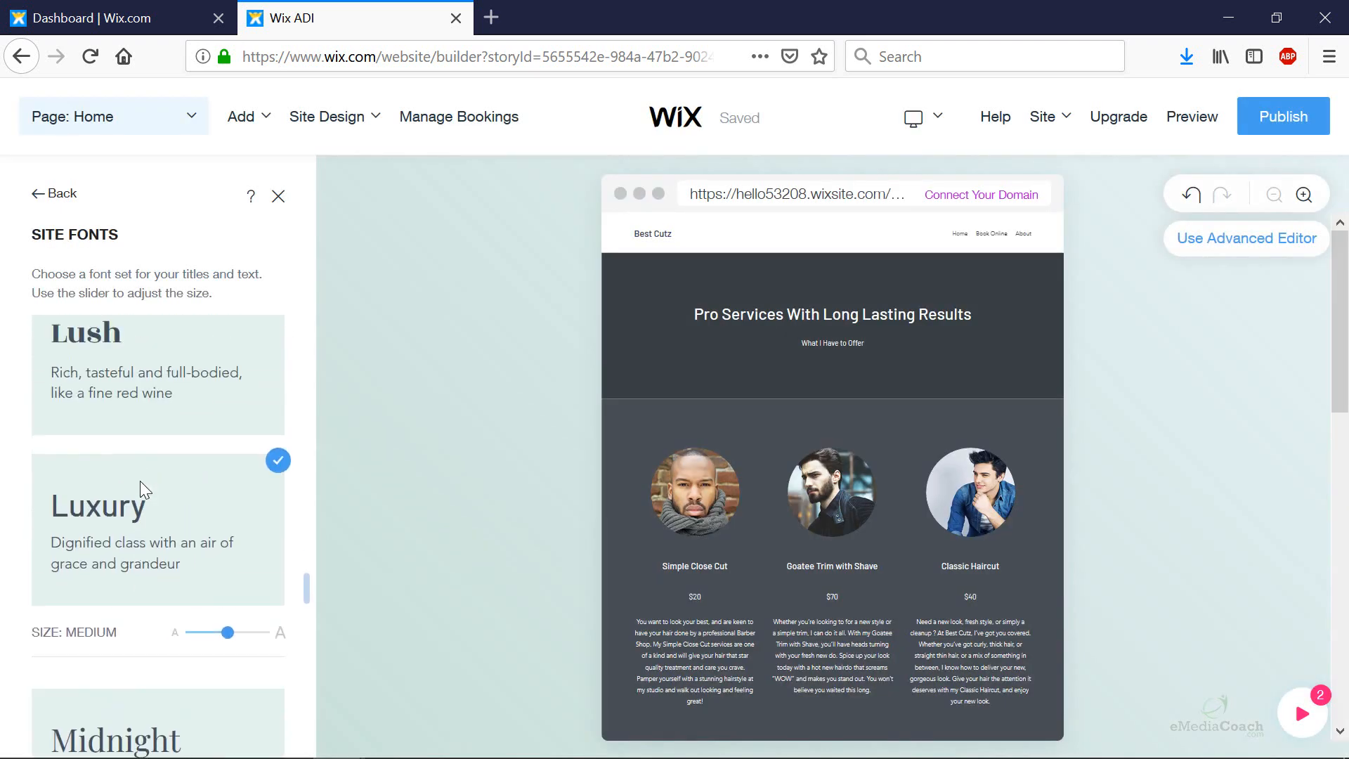
scroll(139, 483, up, 8)
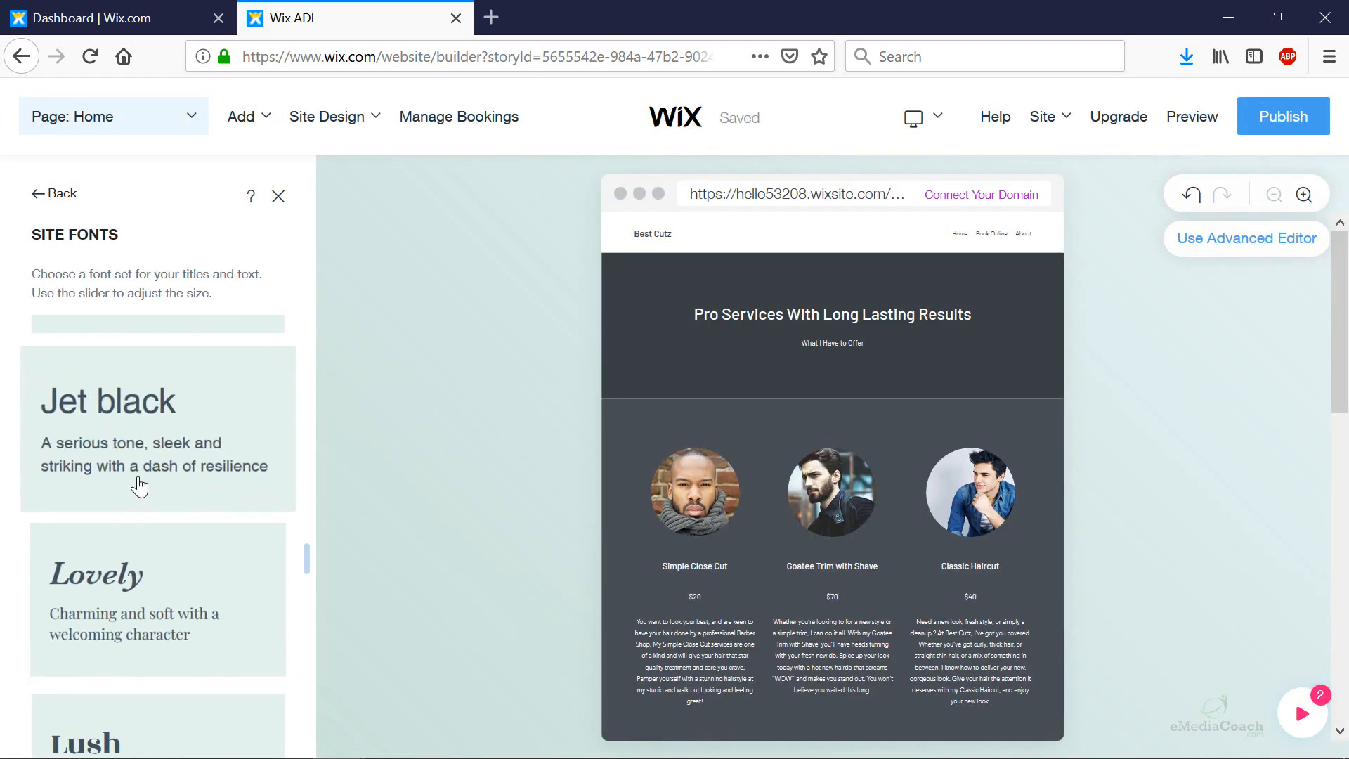
scroll(137, 482, up, 2)
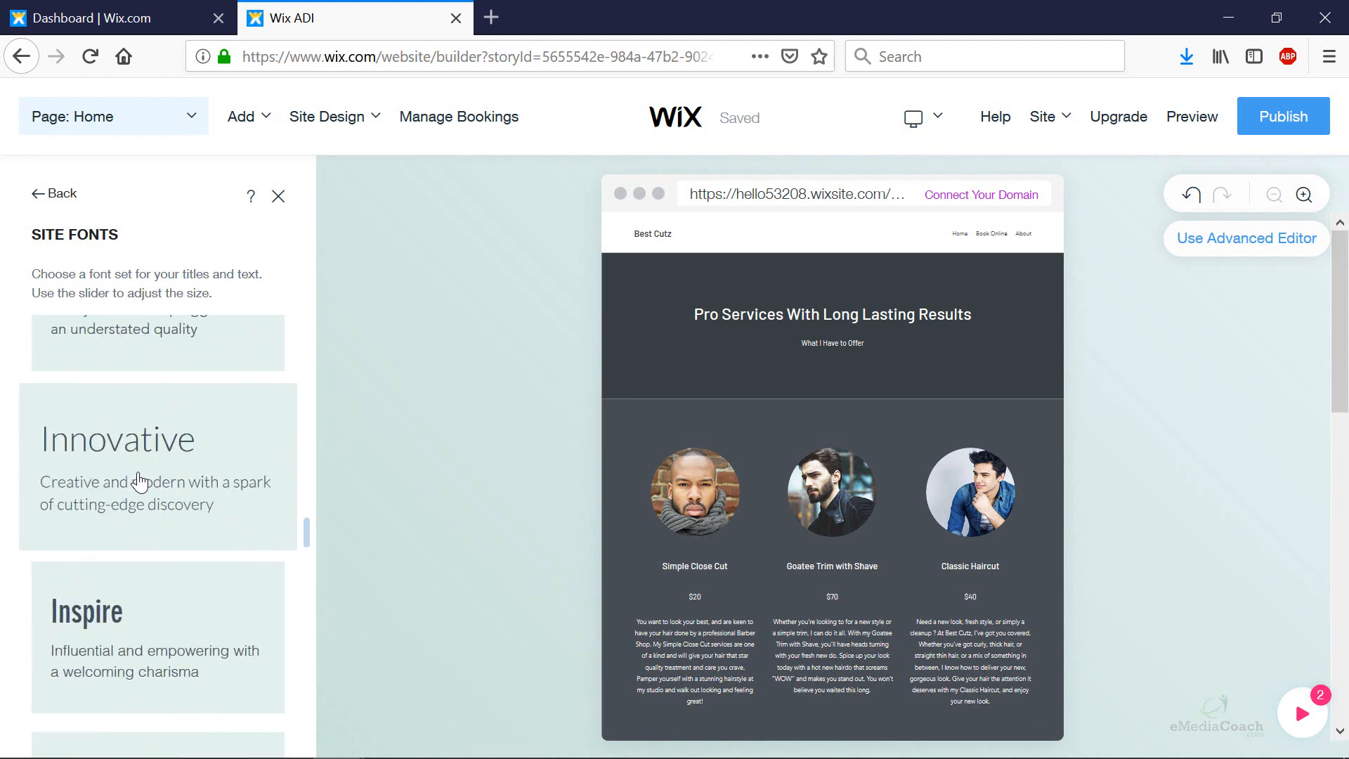
scroll(135, 485, down, 5)
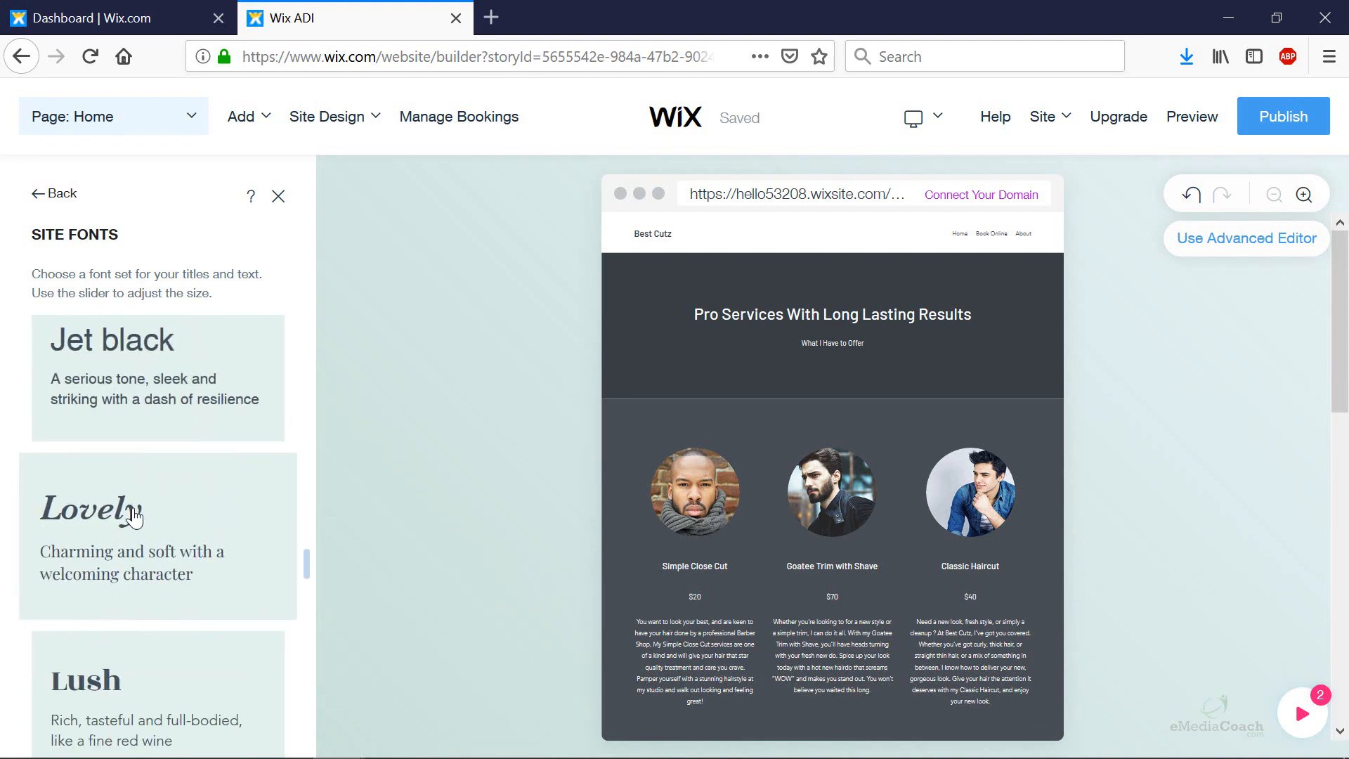
click(133, 518)
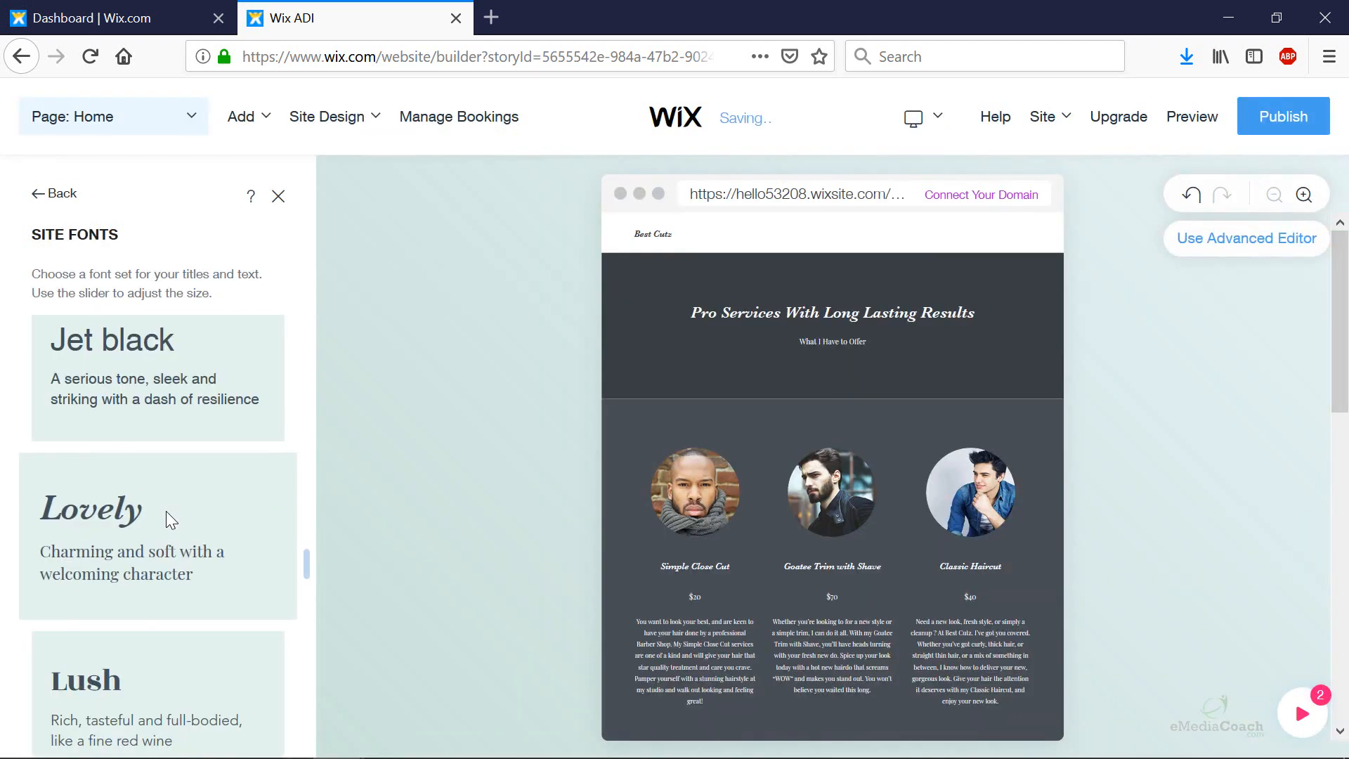
Step: Apply the Play font set to the website's titles and text
scroll(166, 510, down, 10)
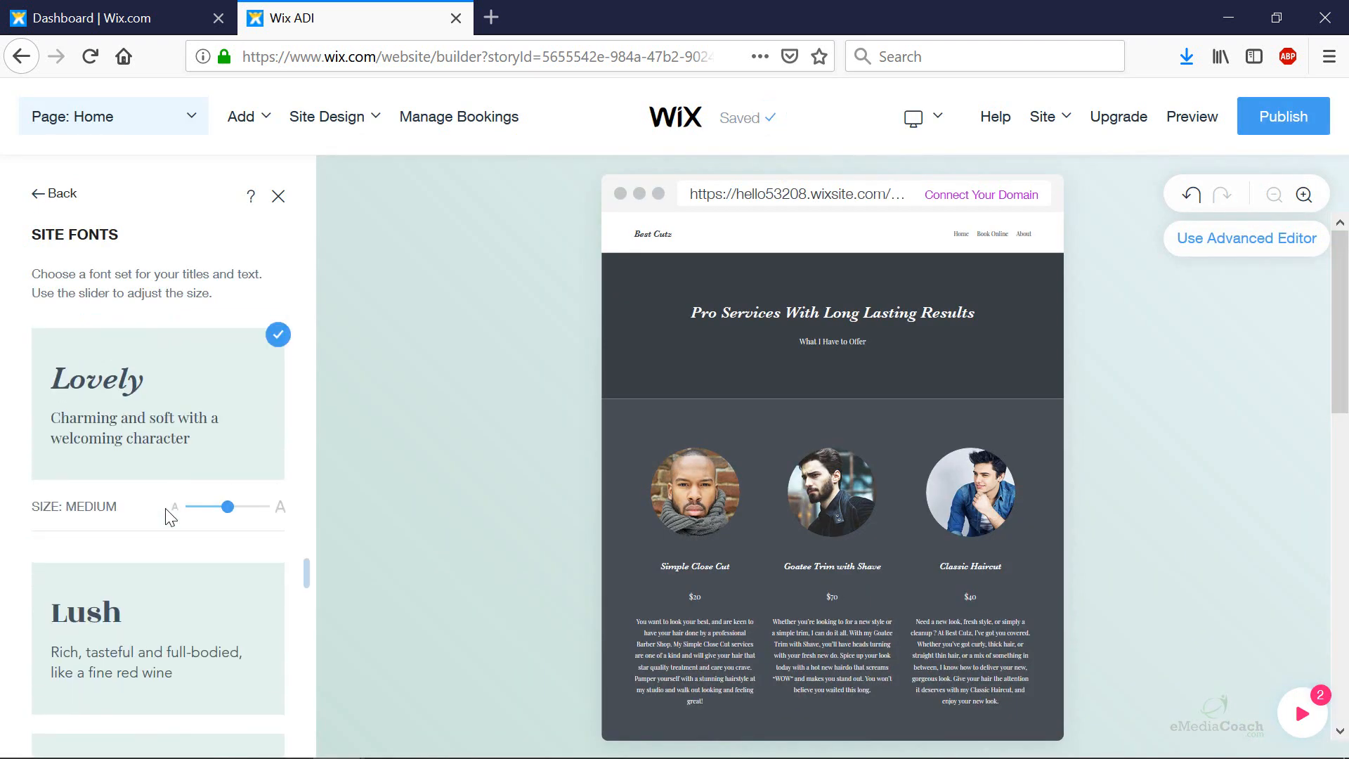
scroll(166, 515, down, 3)
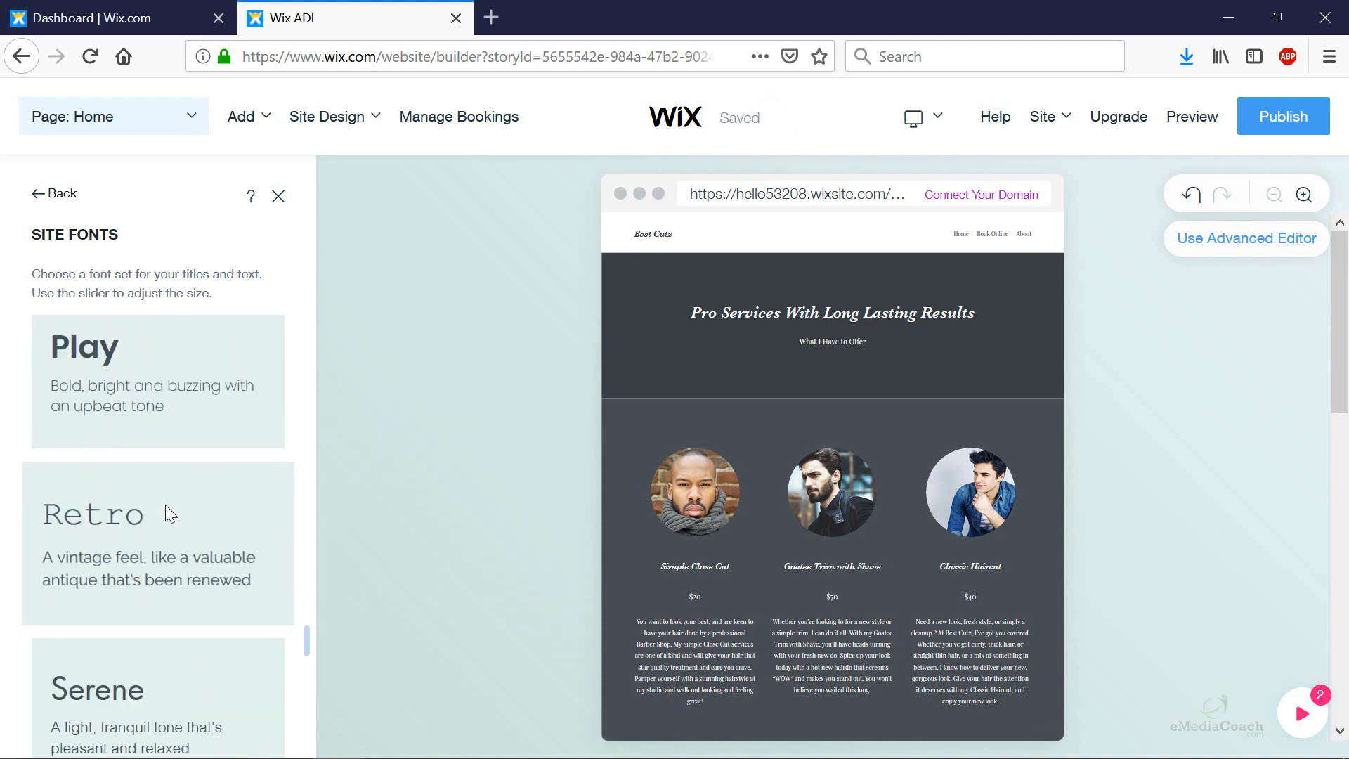
click(162, 415)
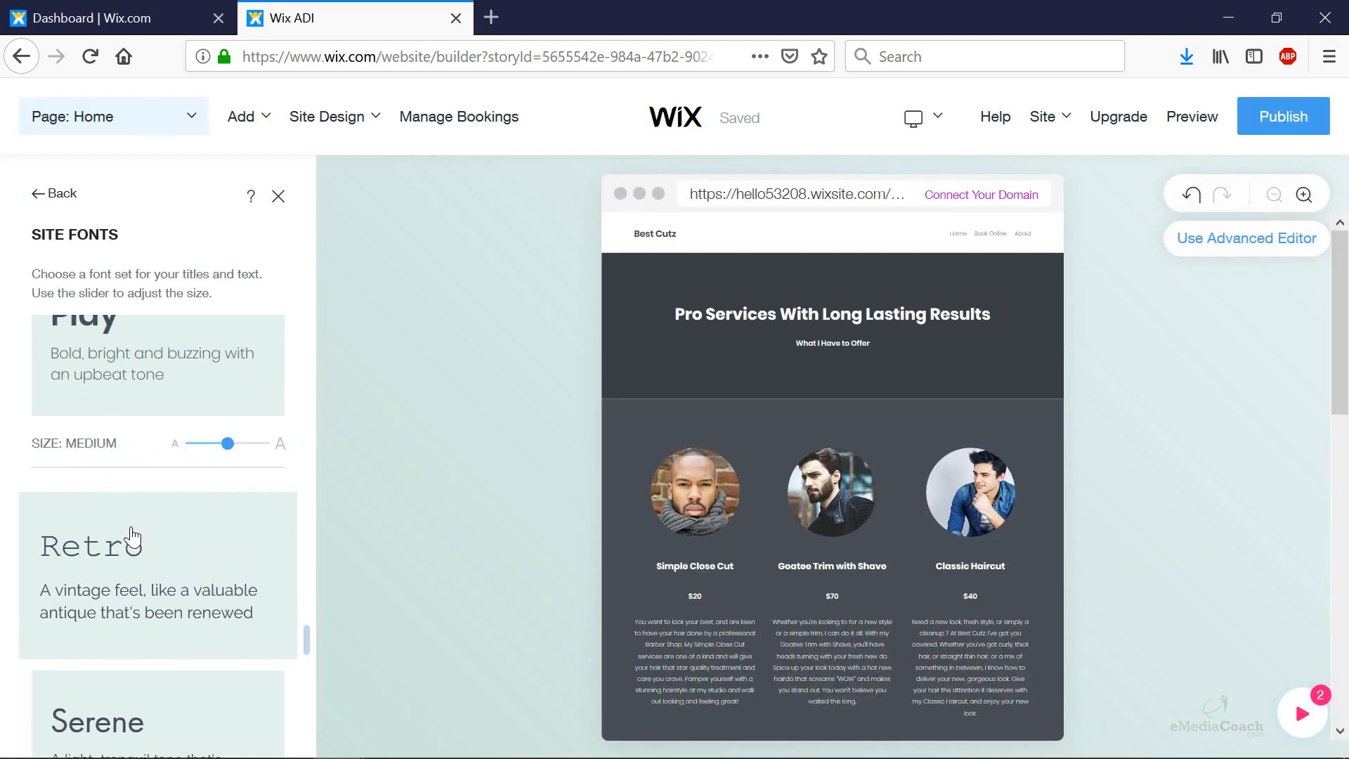
scroll(129, 535, down, 4)
scroll(129, 534, up, 6)
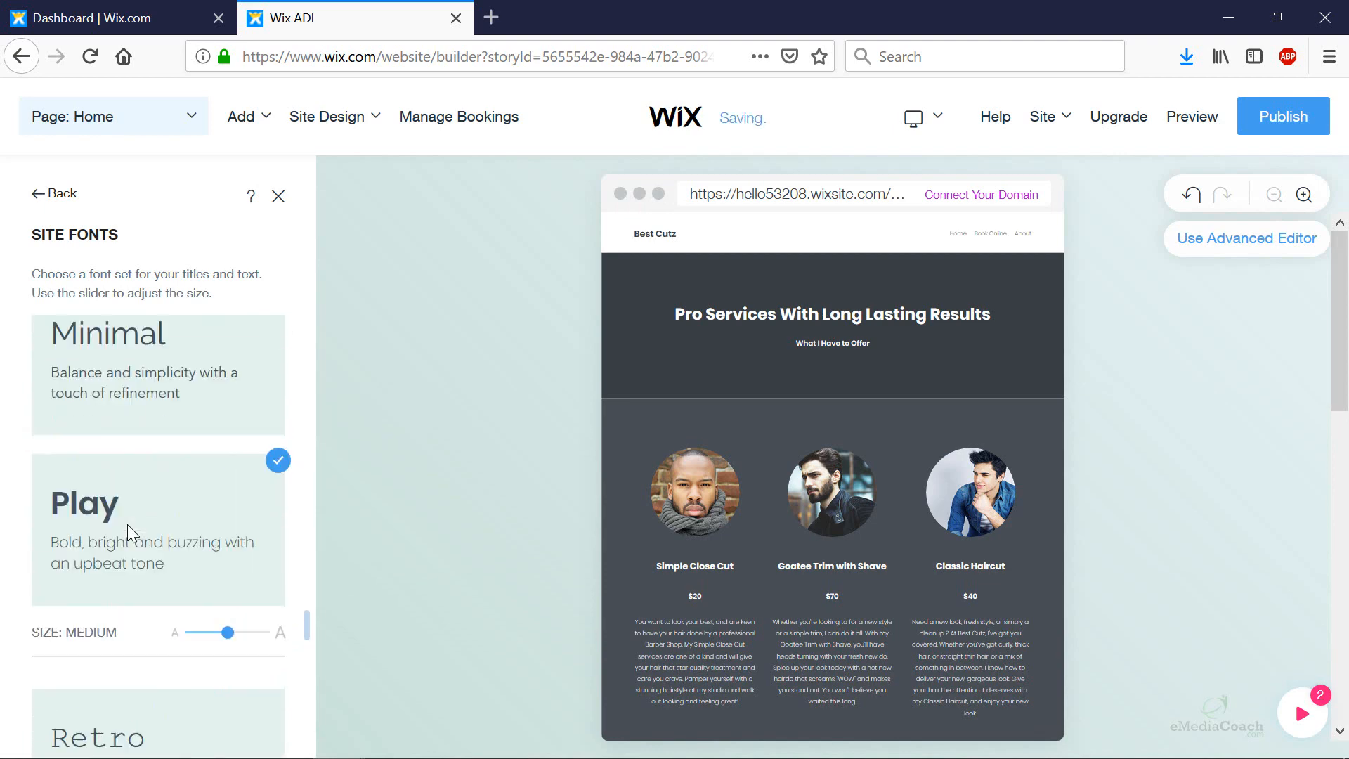
Step: Browse the site font sets and apply the Luxury set to the website's titles and text
scroll(129, 534, down, 5)
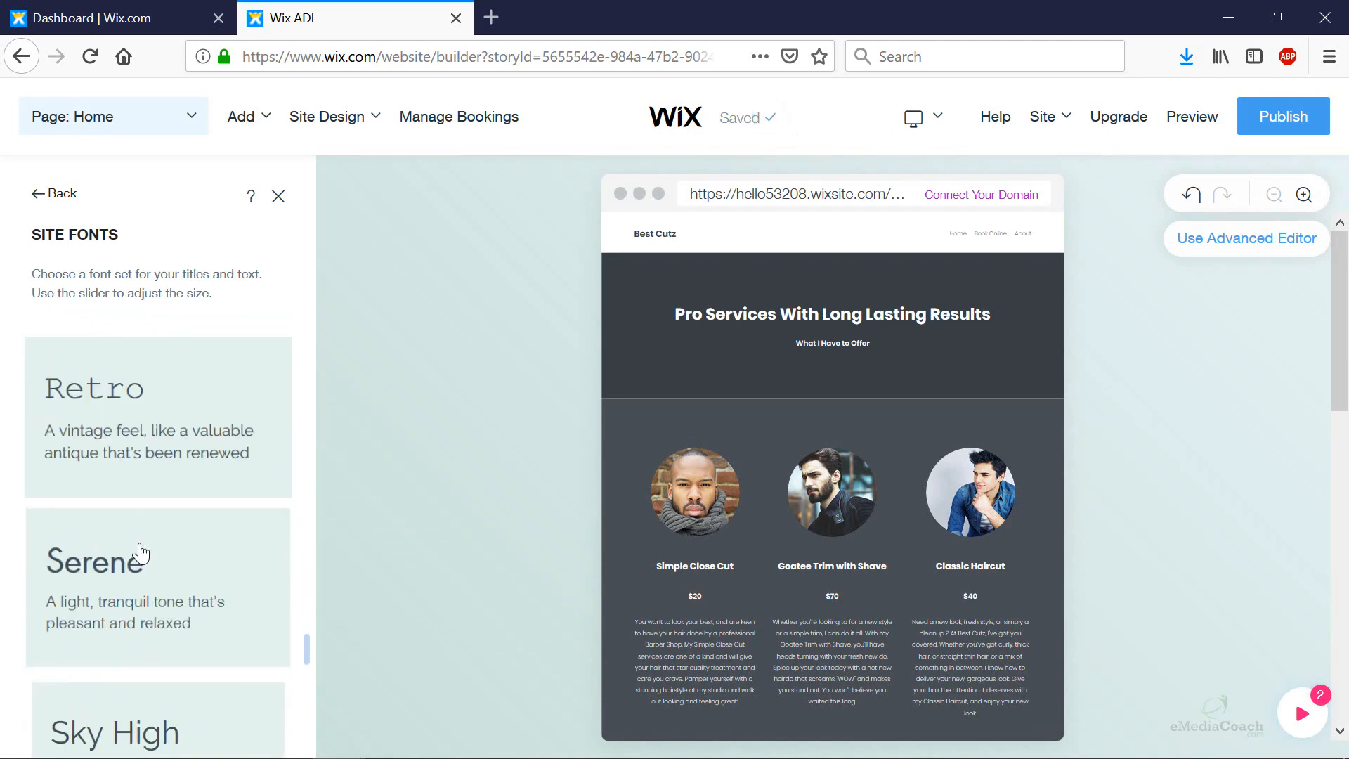
scroll(175, 557, up, 10)
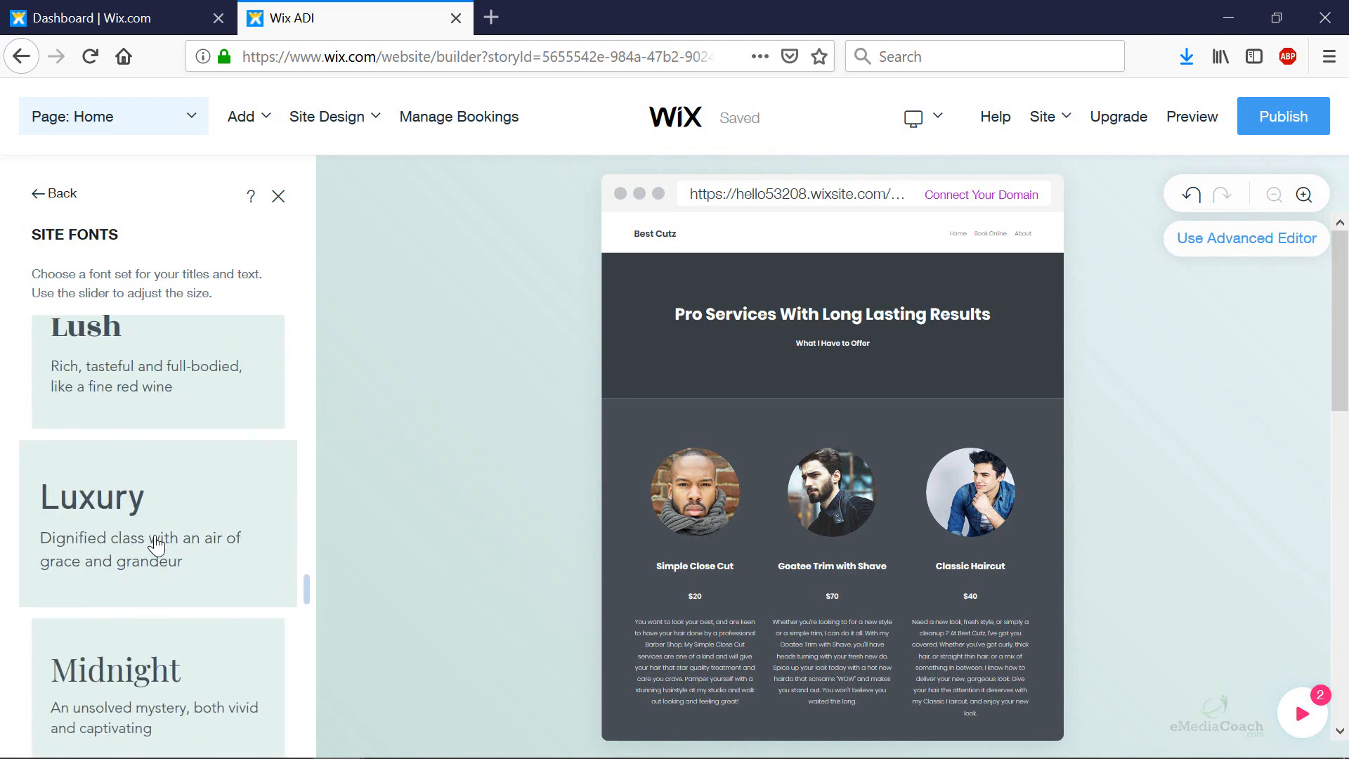
click(156, 544)
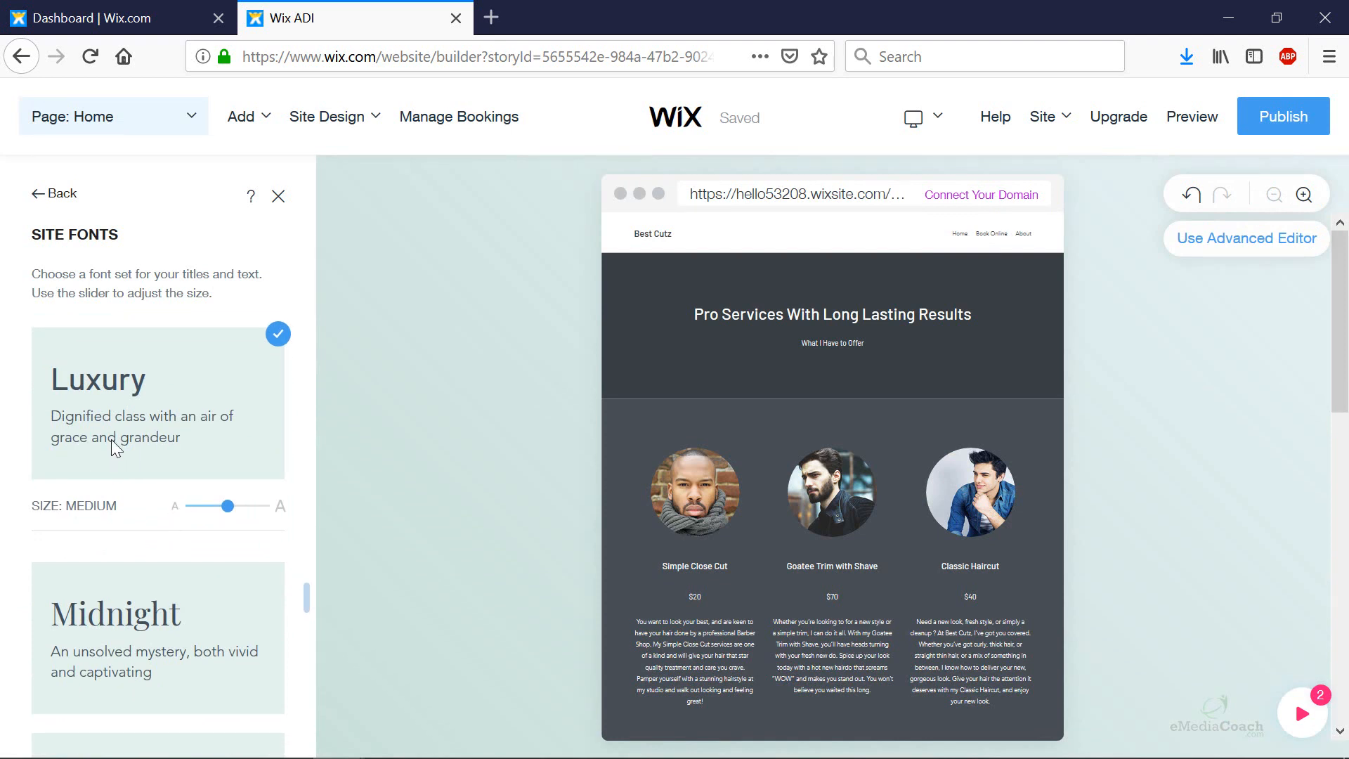
Step: Try the Large and Extra Large sizes for the Luxury font set and return it to Medium
click(233, 506)
click(242, 506)
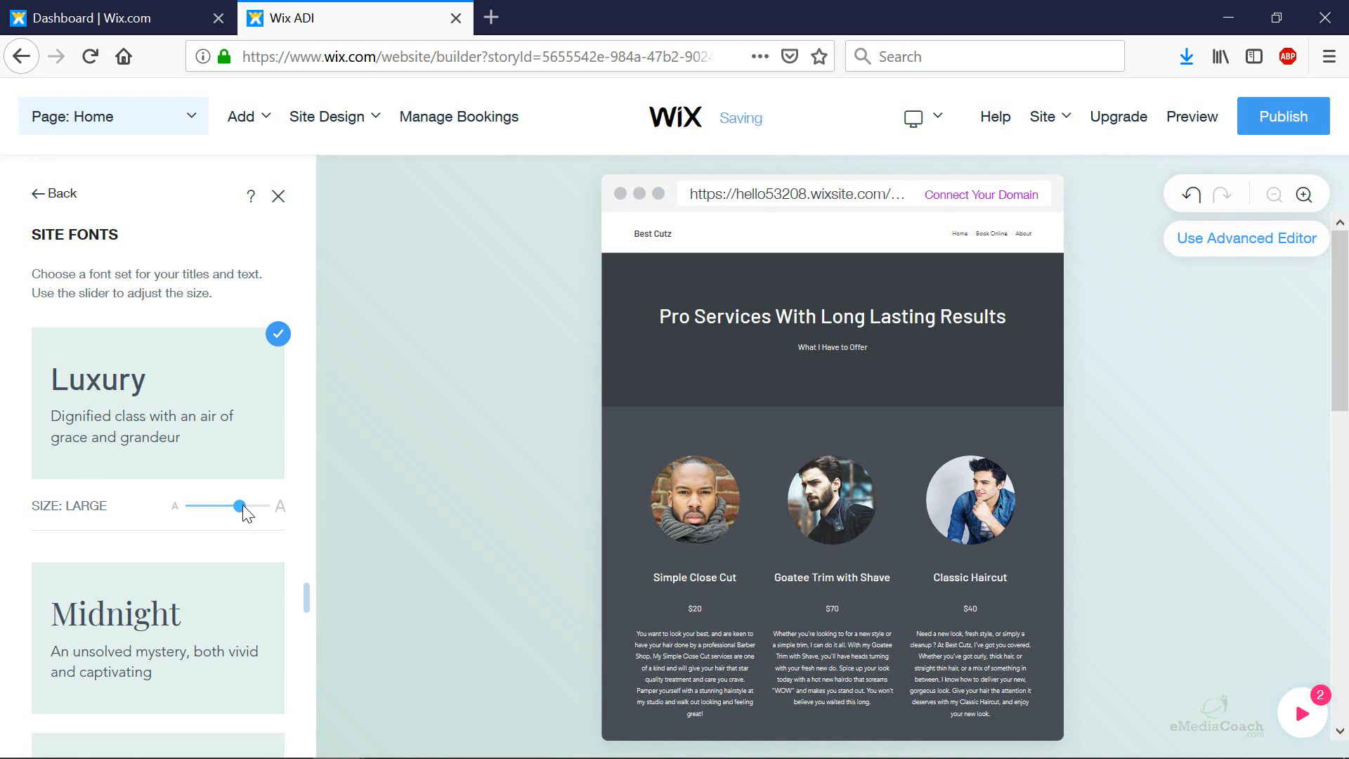
drag(242, 506, 253, 507)
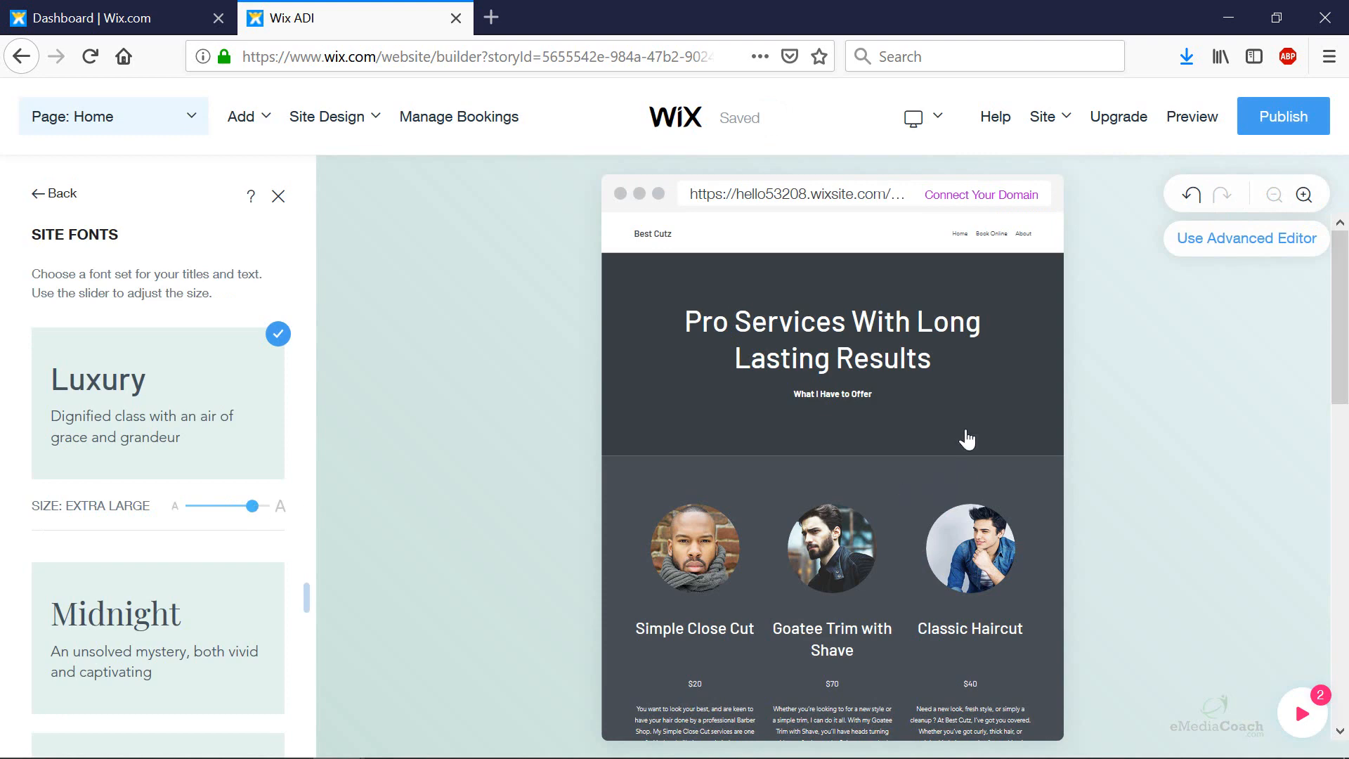
drag(253, 507, 235, 516)
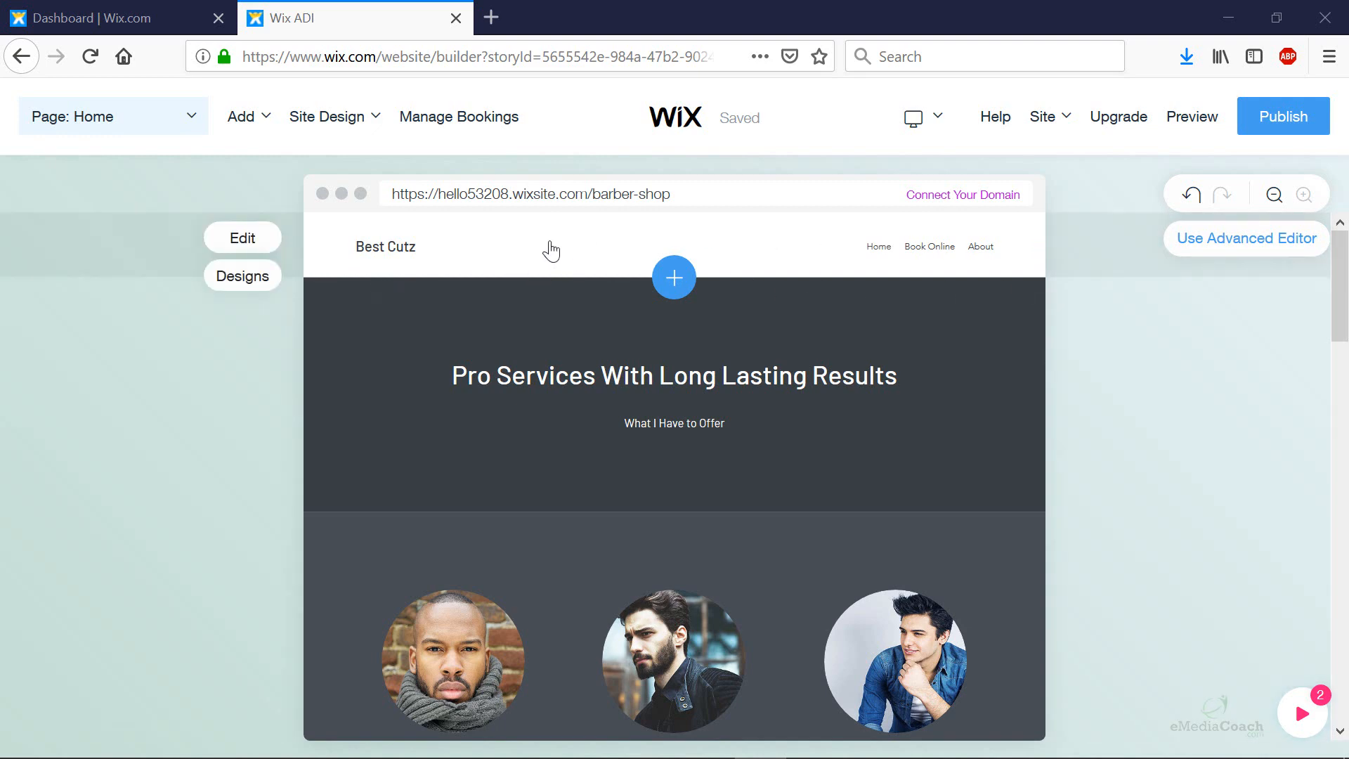
Step: Open the header's content settings, dismiss the tip, and hide and show the business name again
click(551, 251)
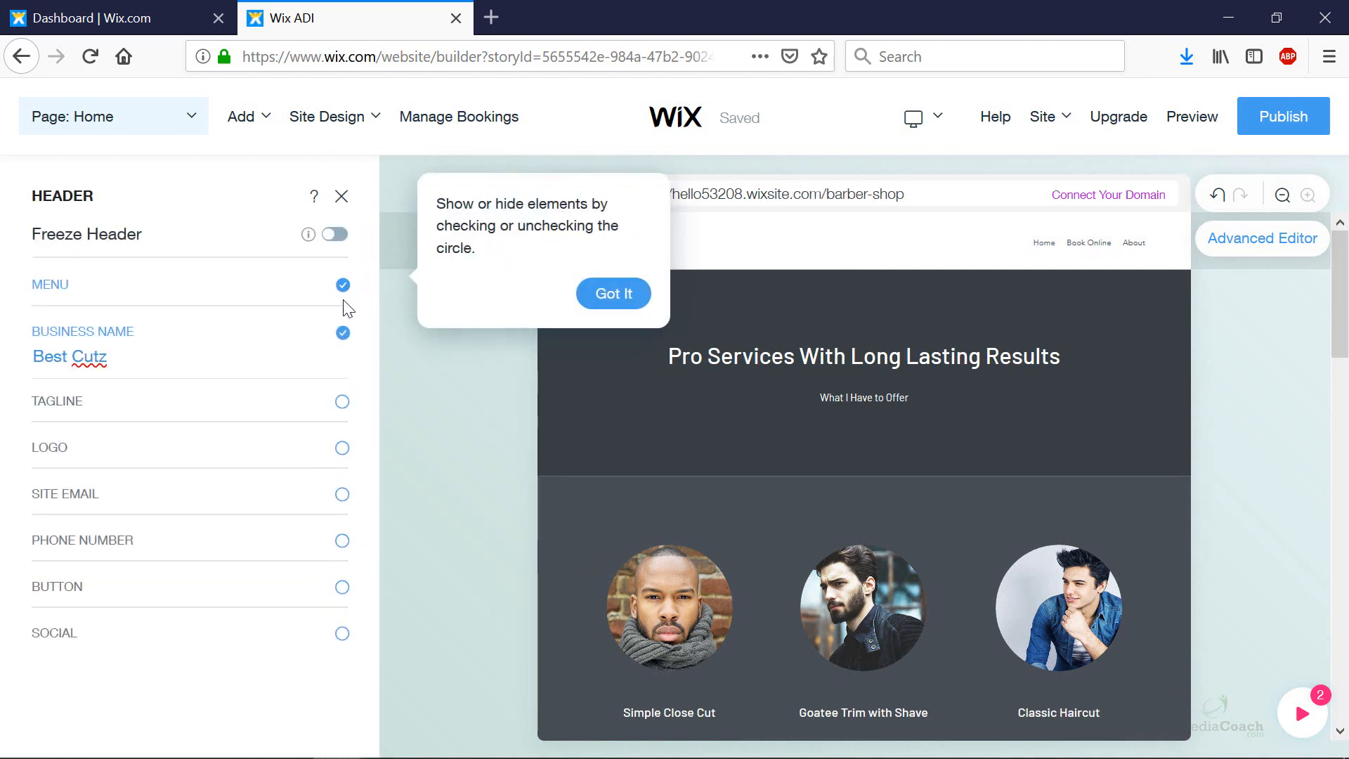
click(634, 302)
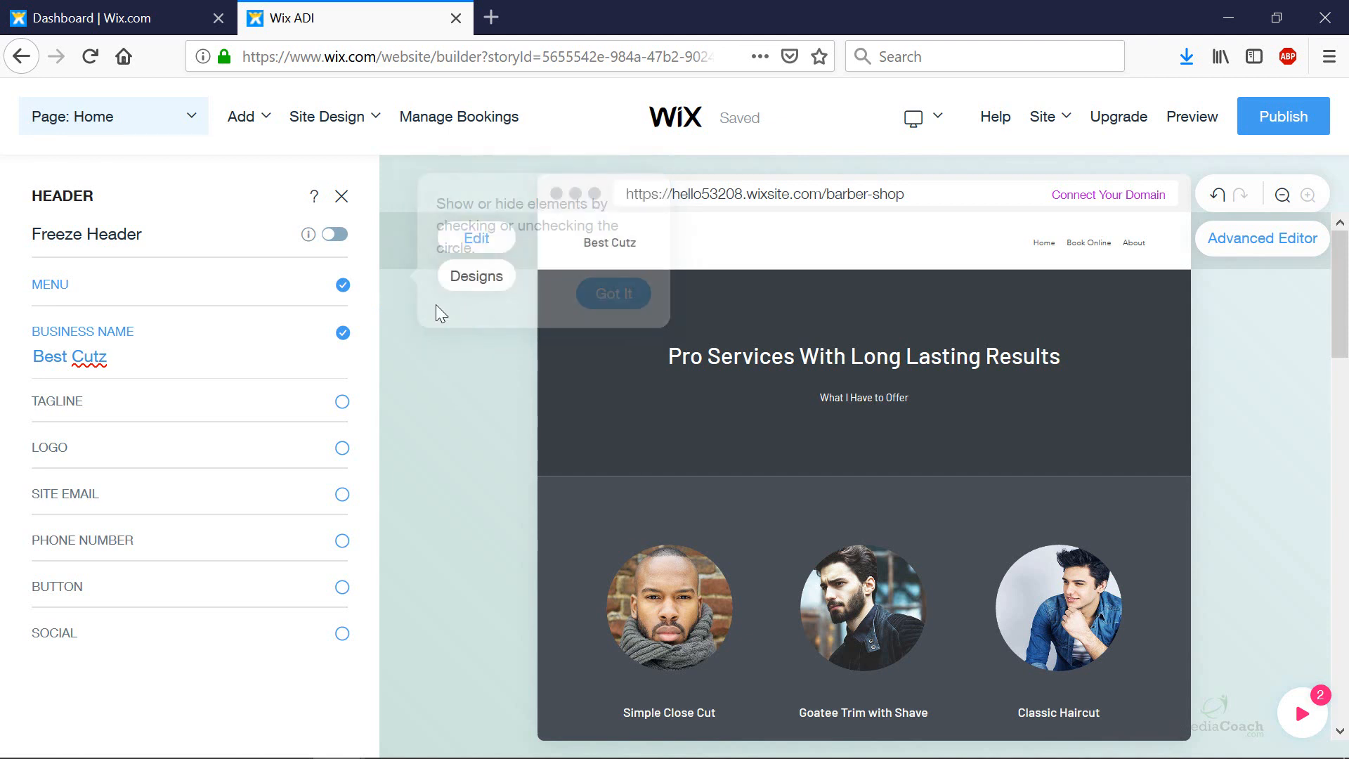
click(344, 334)
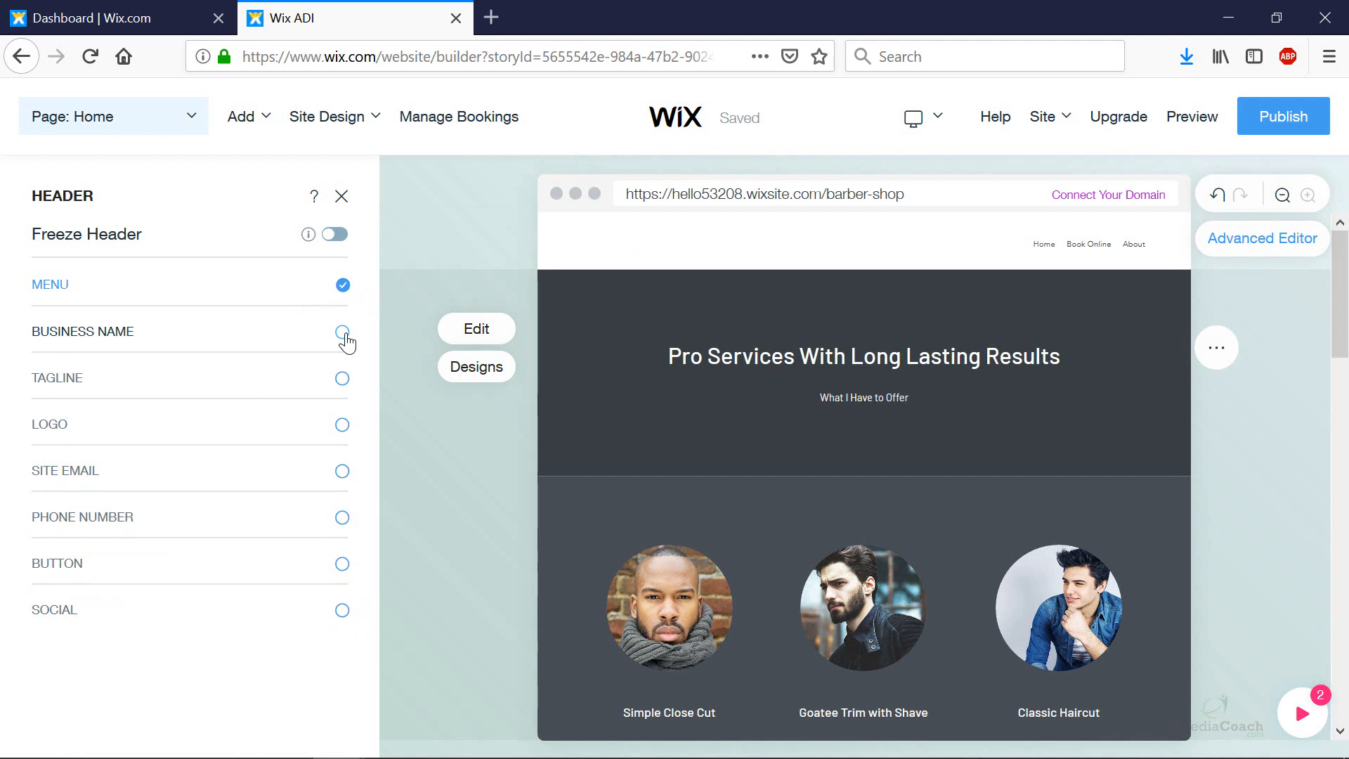
click(344, 334)
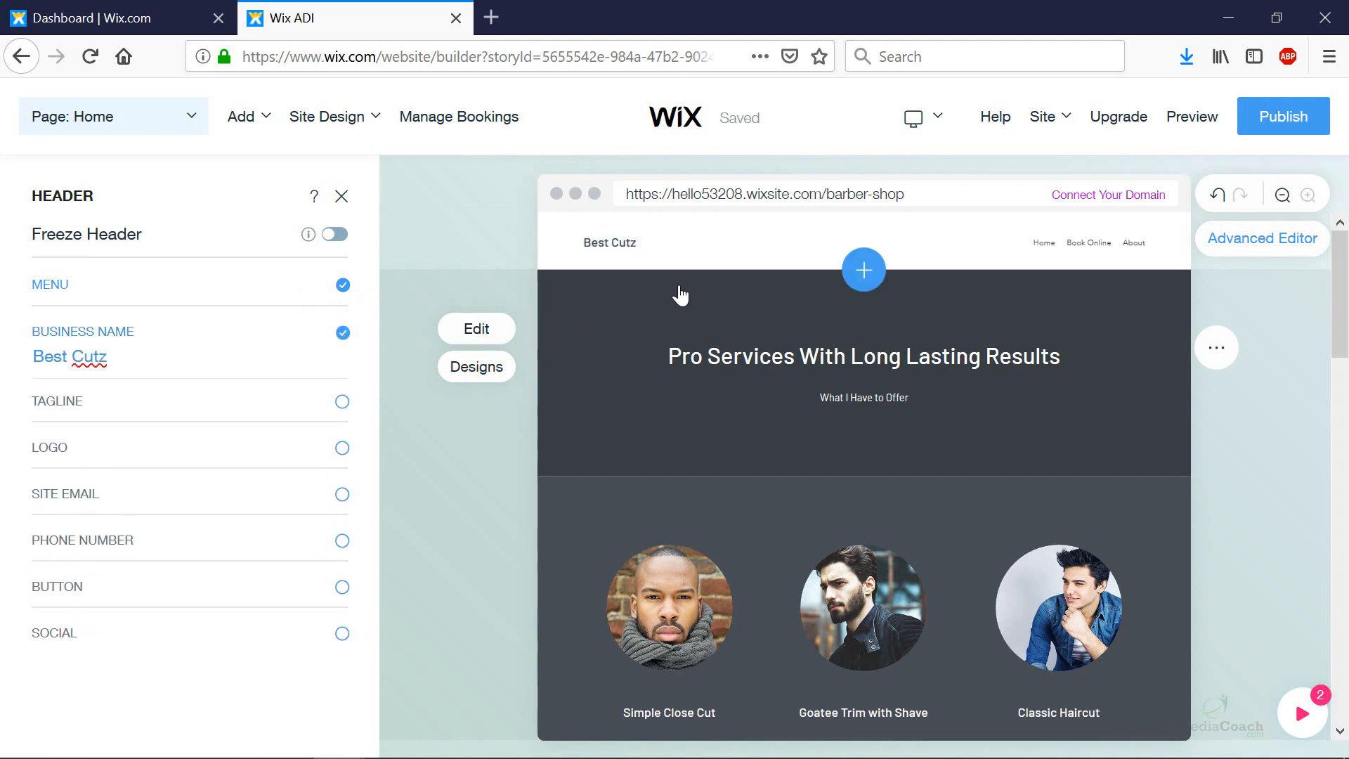
Step: Compare the header section designs and apply the one with a centered business name above a divider line and menu
click(476, 367)
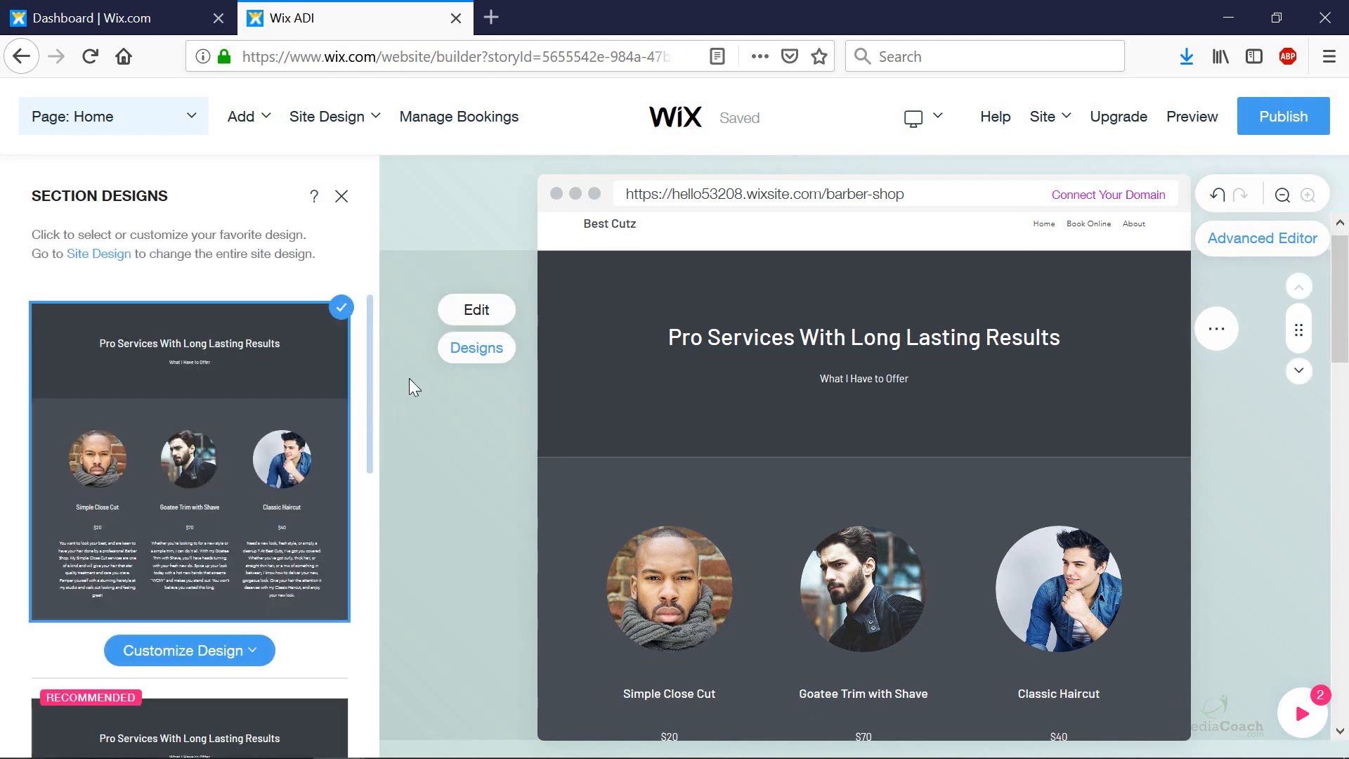
click(752, 236)
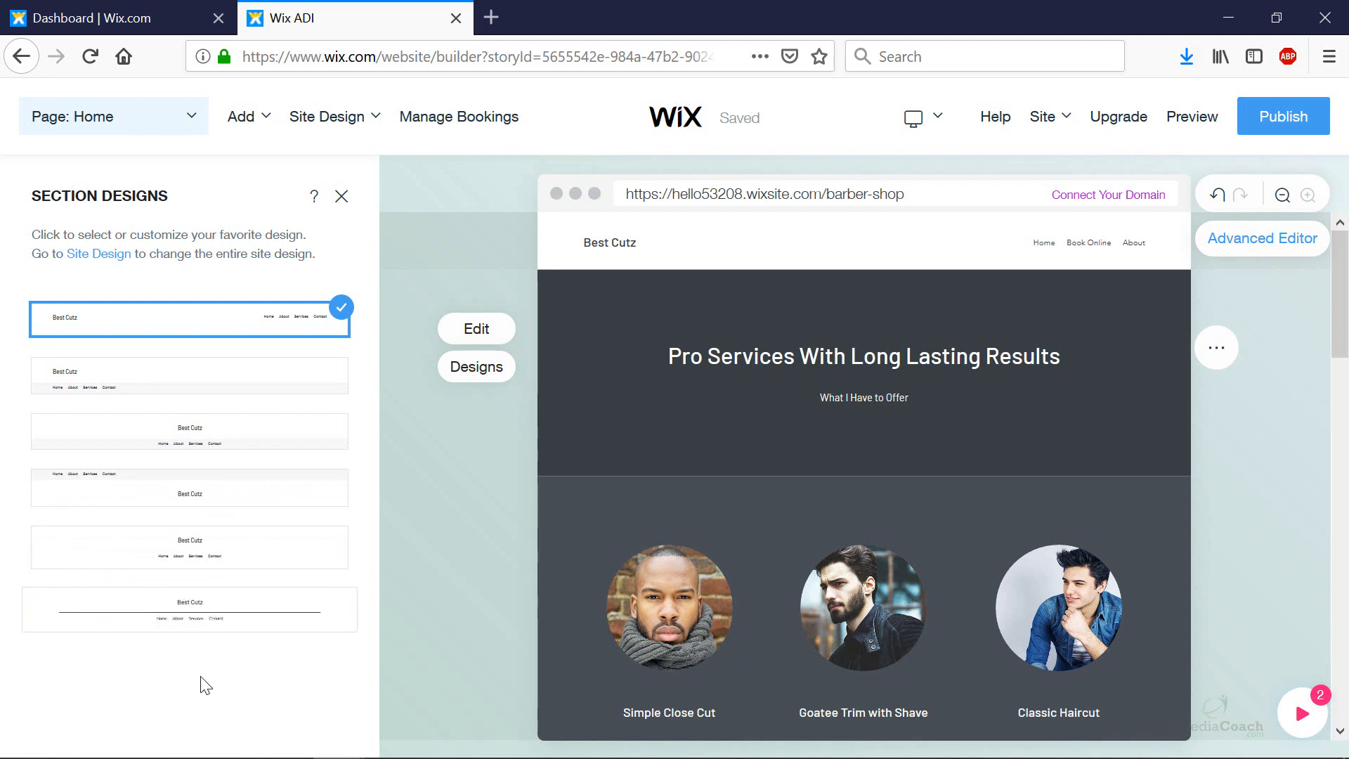
click(194, 597)
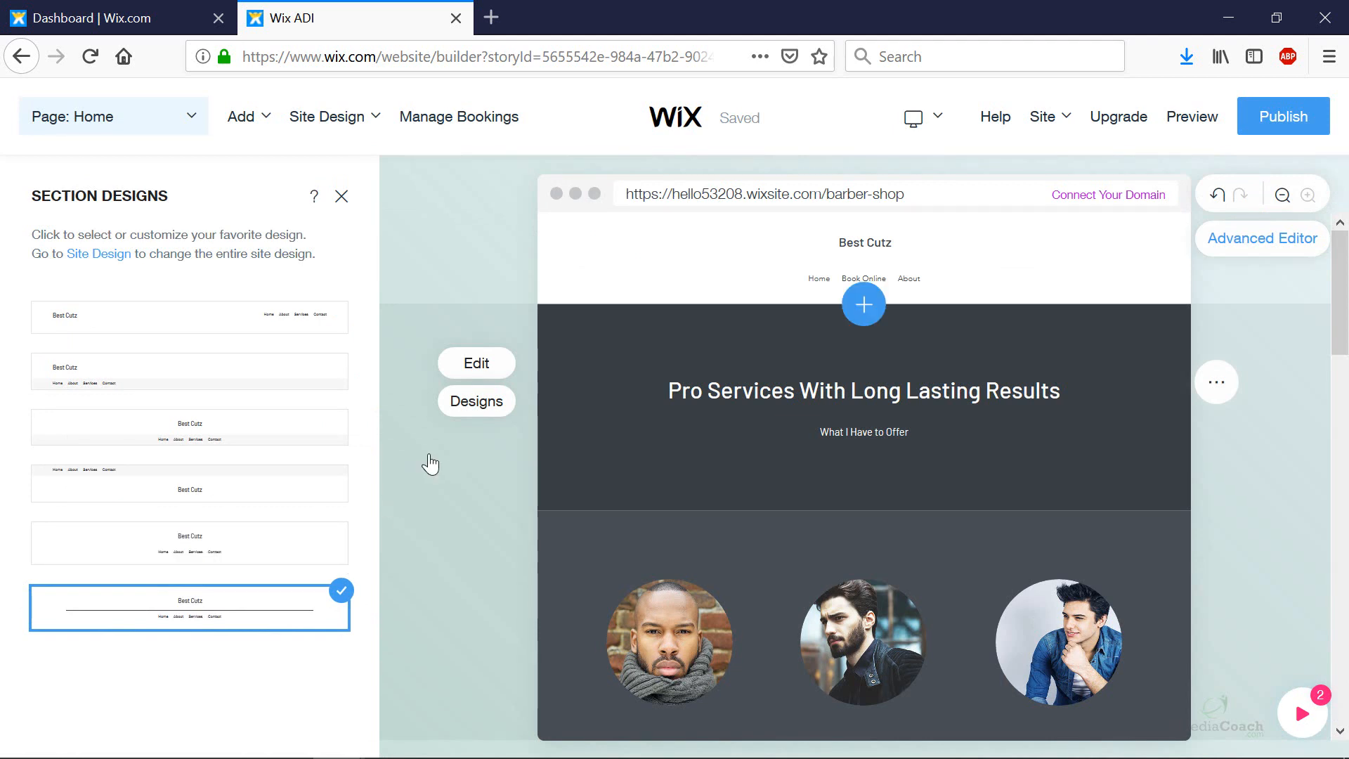
click(267, 486)
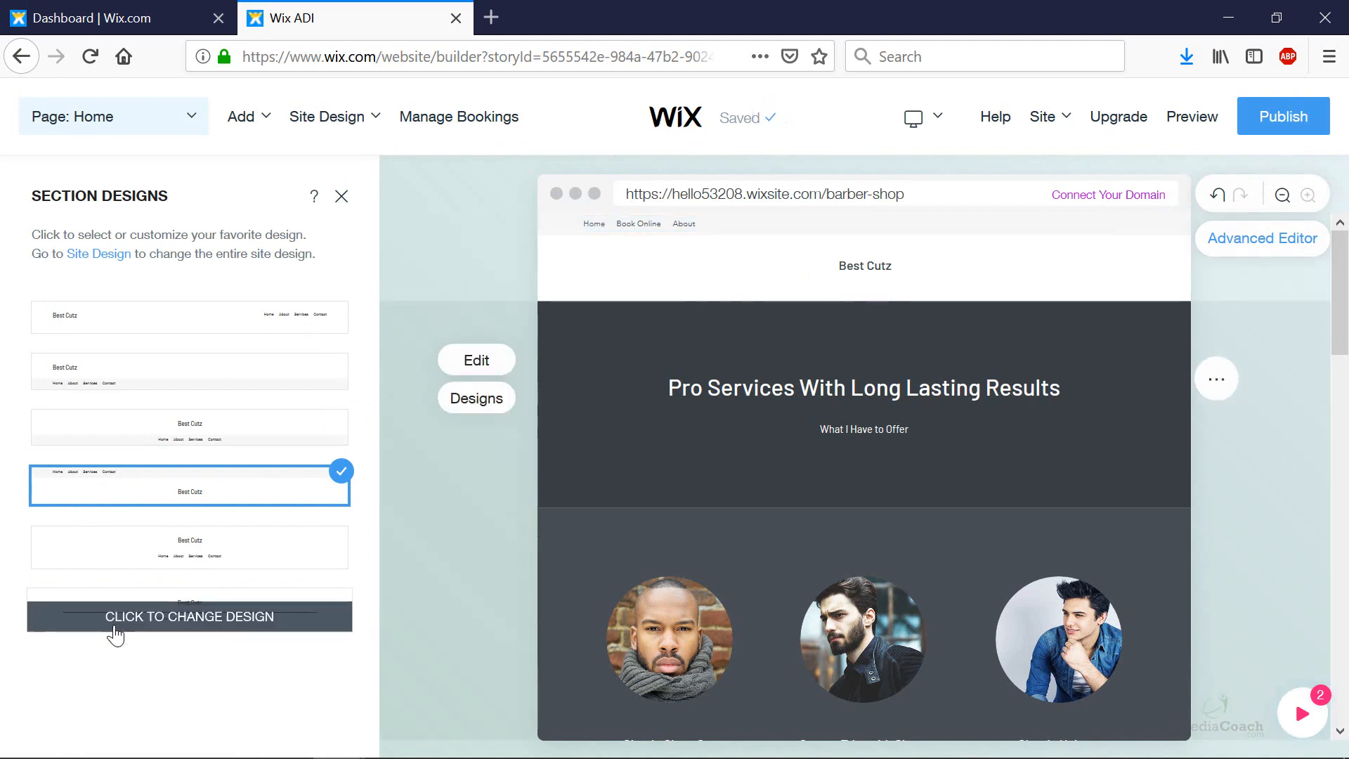
click(202, 618)
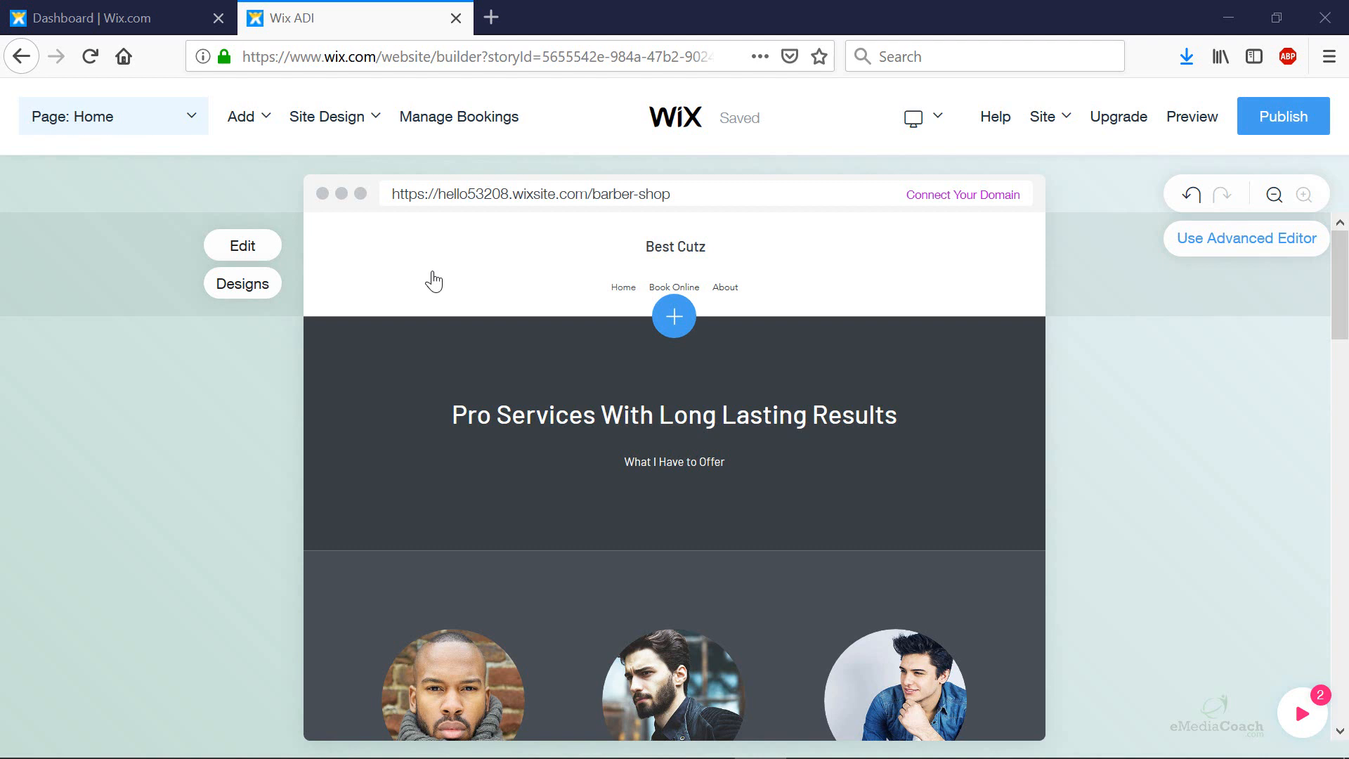
Step: Reopen the header's content settings and show a logo in the header
click(526, 266)
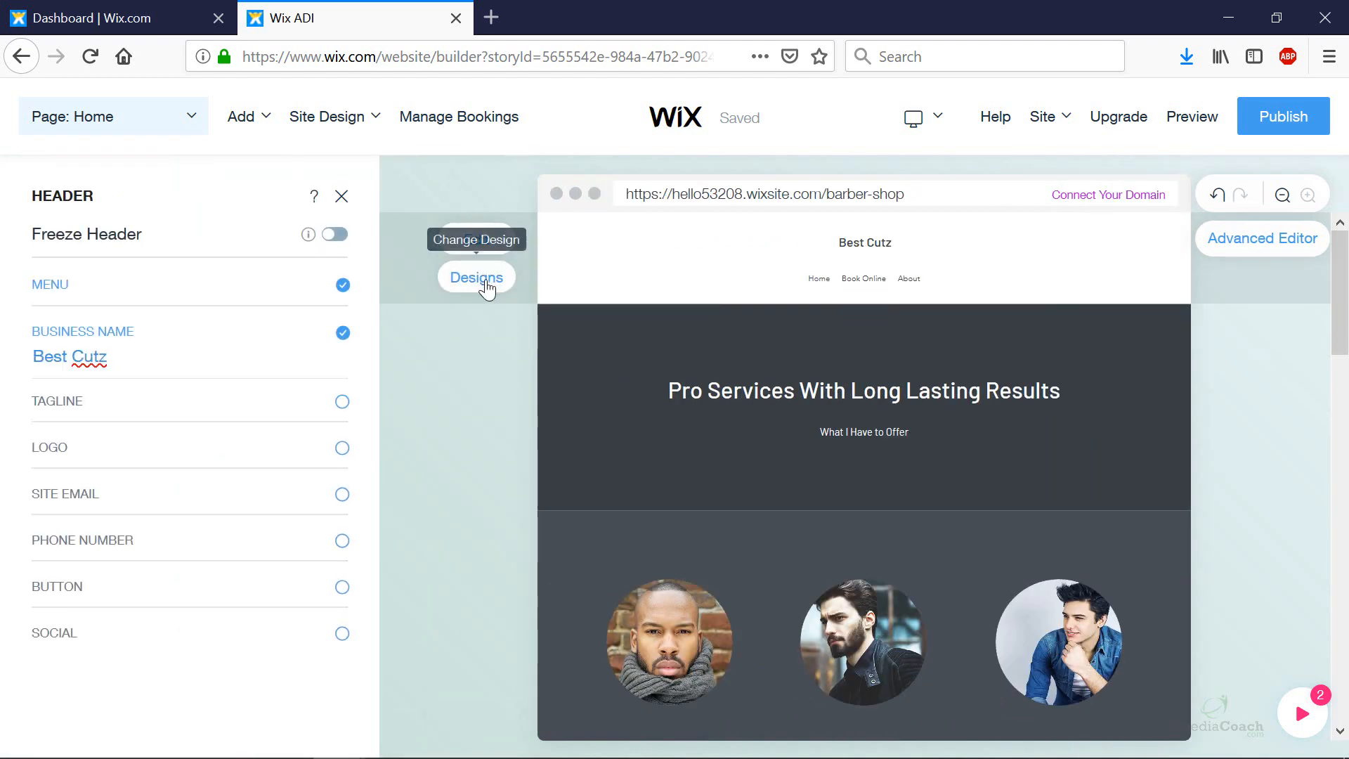
click(483, 257)
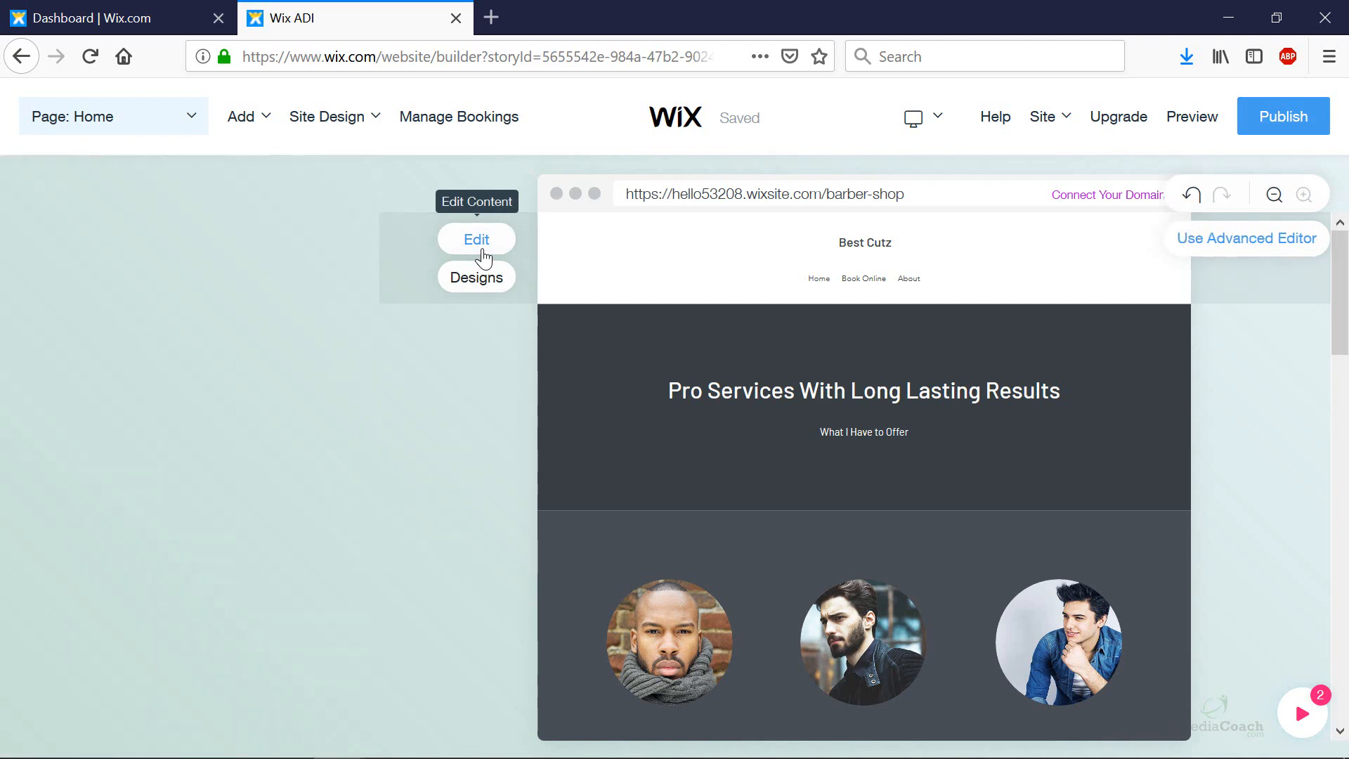
click(236, 244)
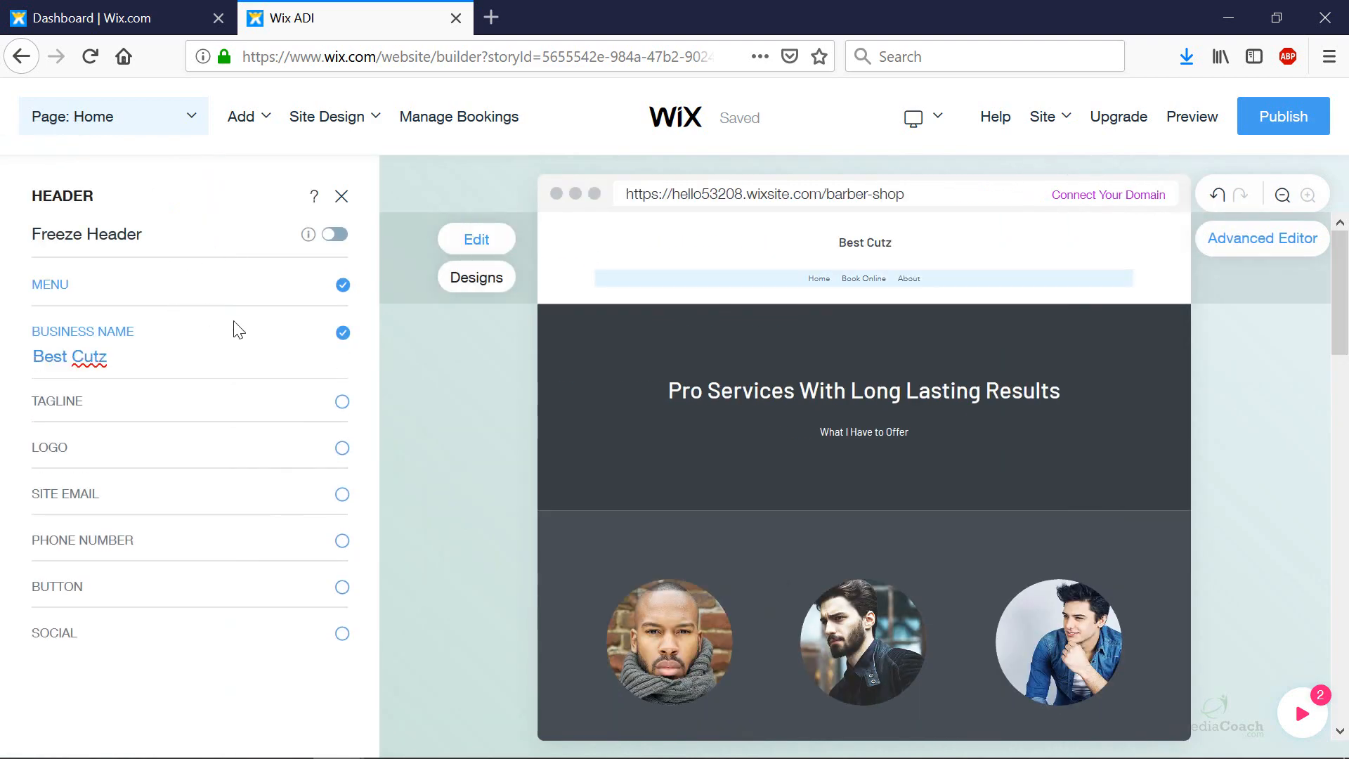
click(342, 451)
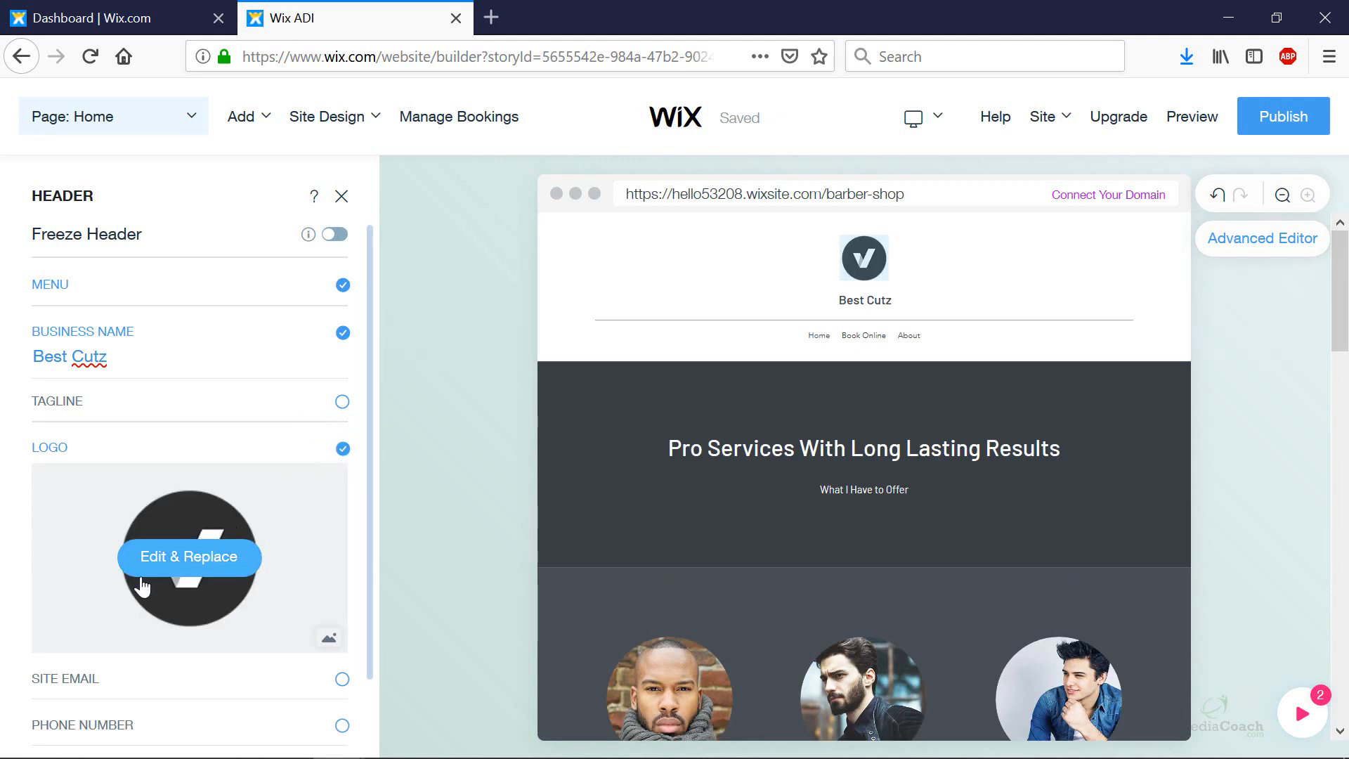
Step: Replace the header logo with the uploaded barber shop image 40623.jpg and decline creating a color palette from it
click(189, 571)
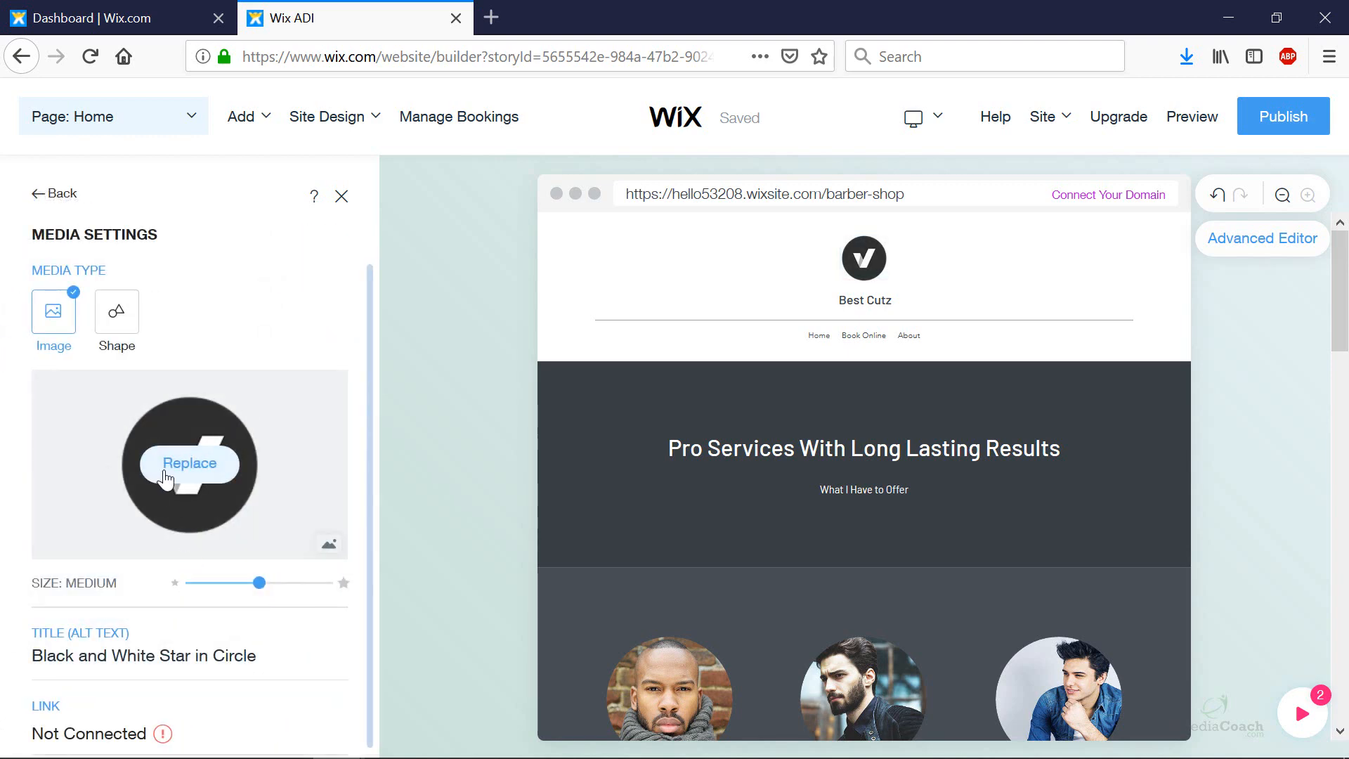
click(166, 470)
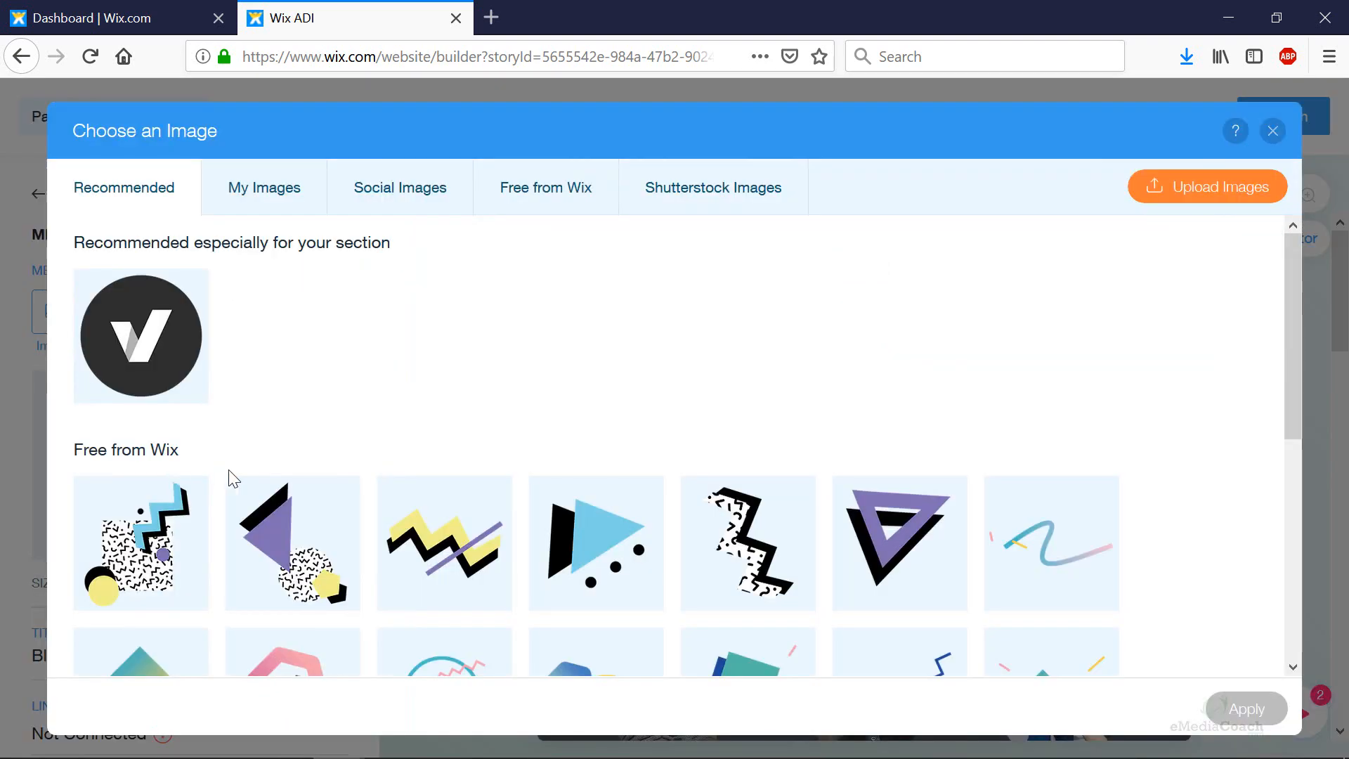
click(277, 191)
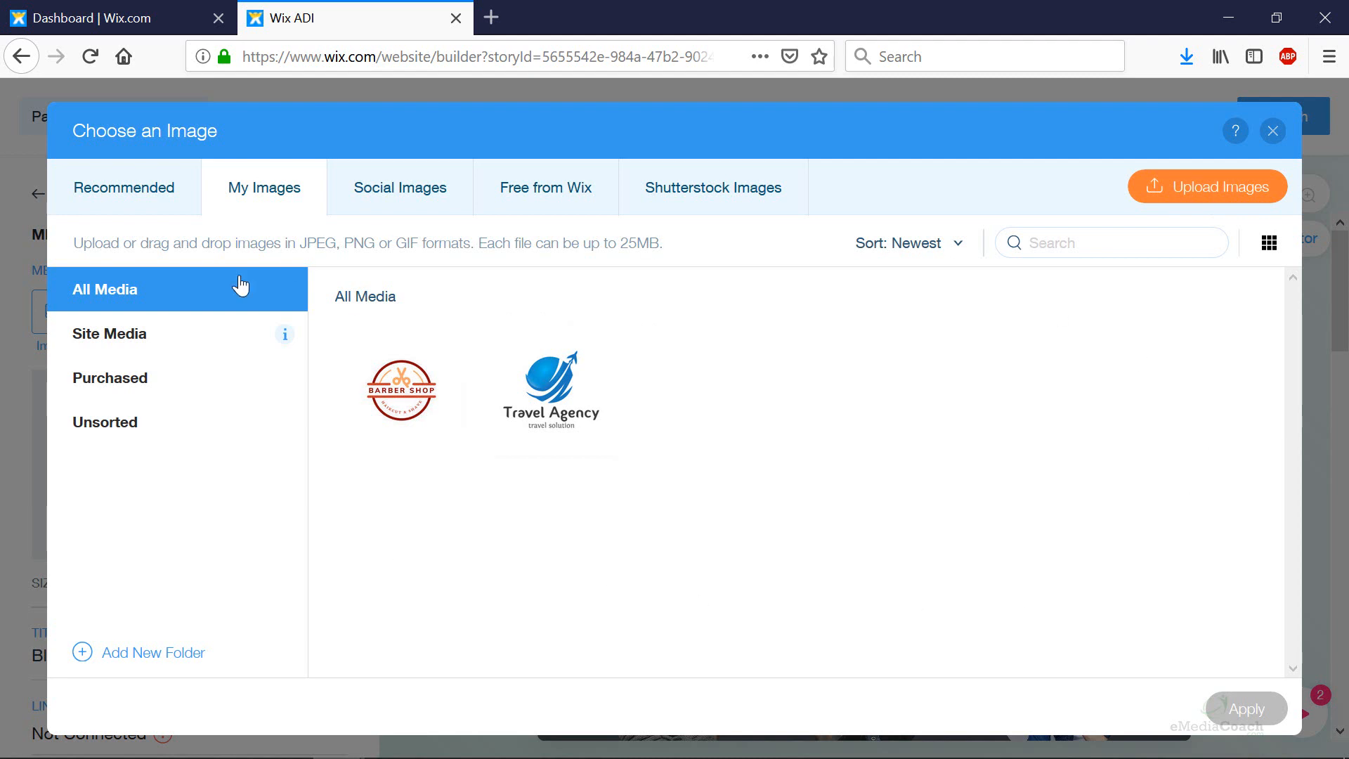
click(402, 397)
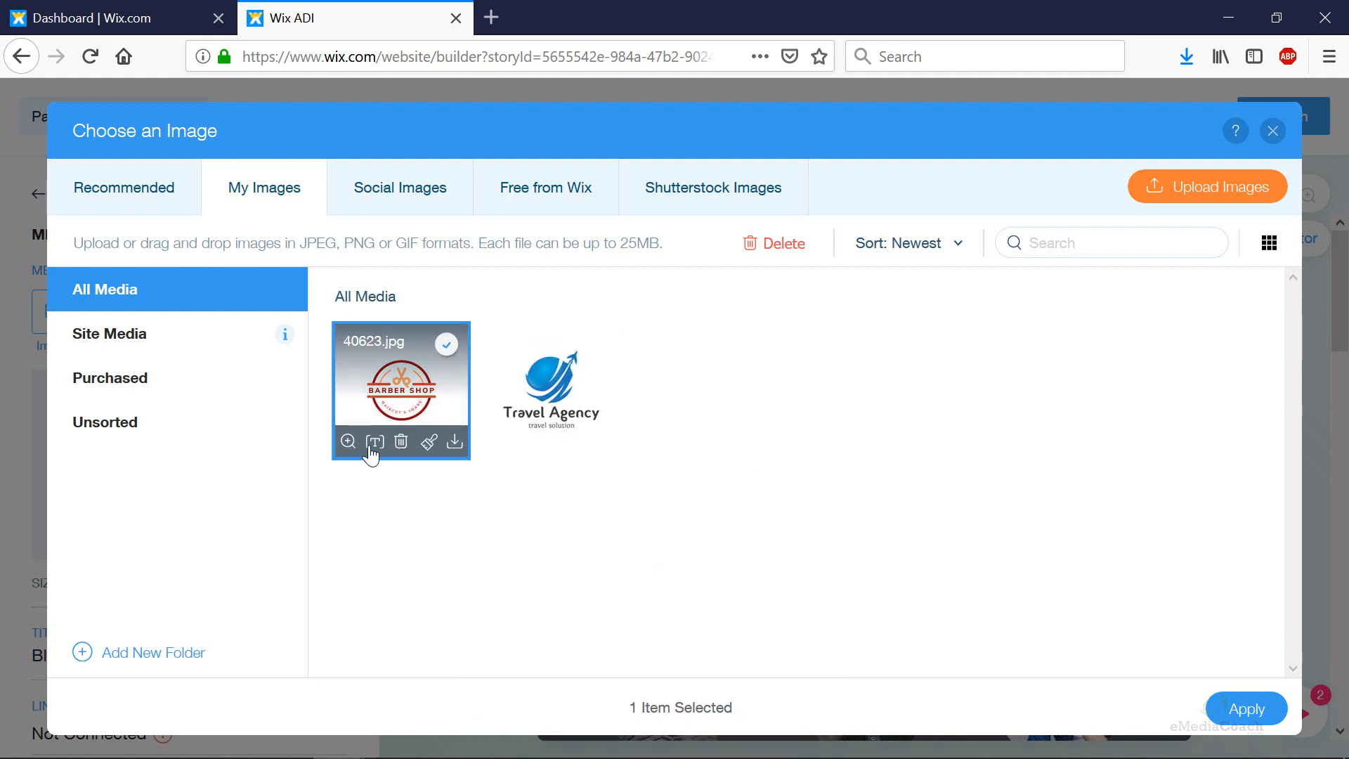
click(1258, 721)
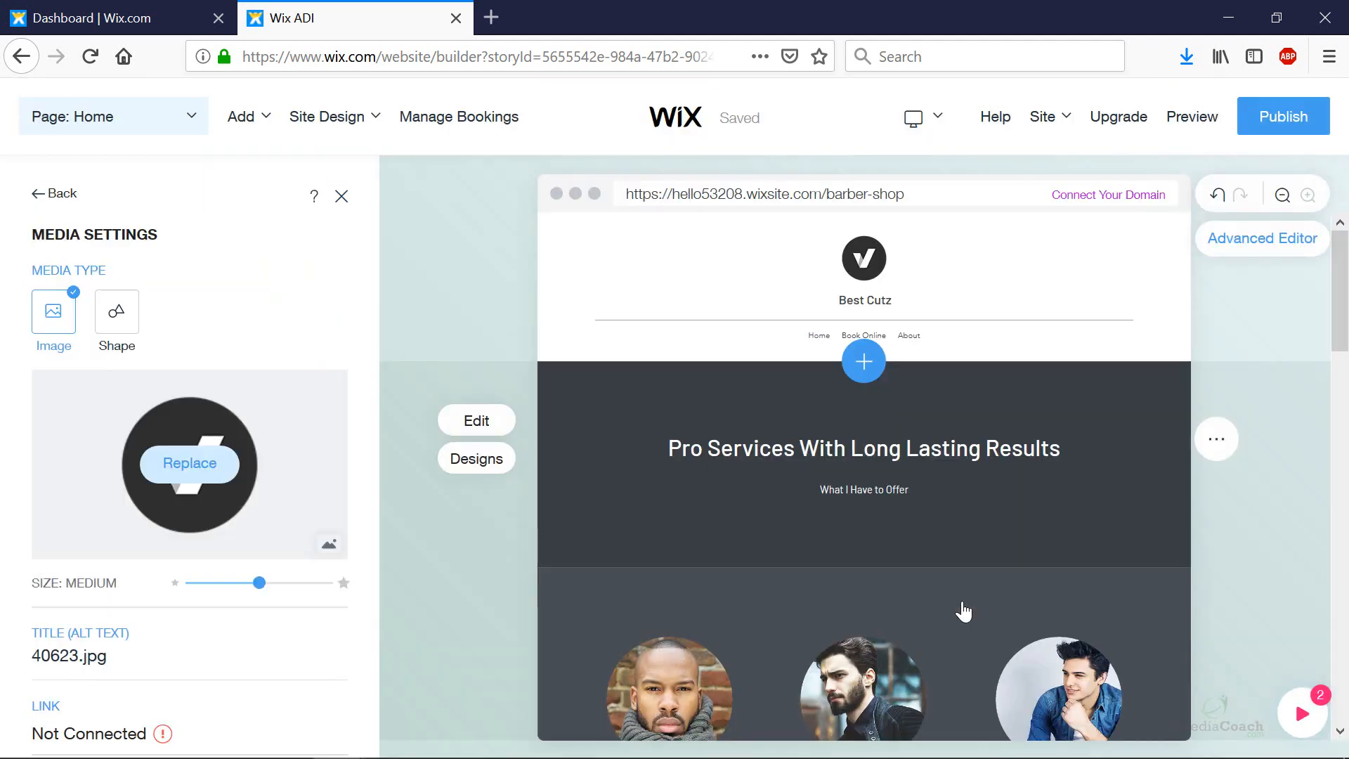
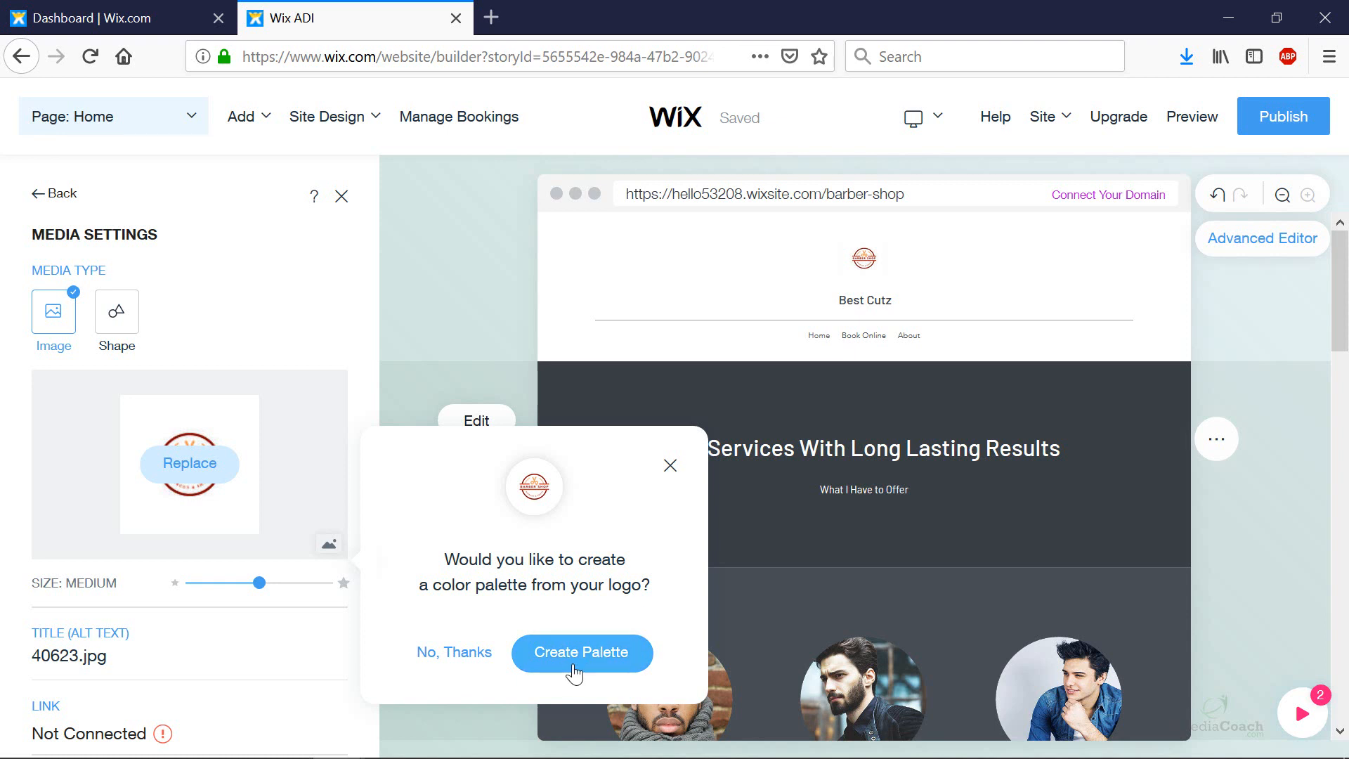
click(460, 653)
Step: Set the header logo's size to Extra Large and hide the business name in the header
click(293, 583)
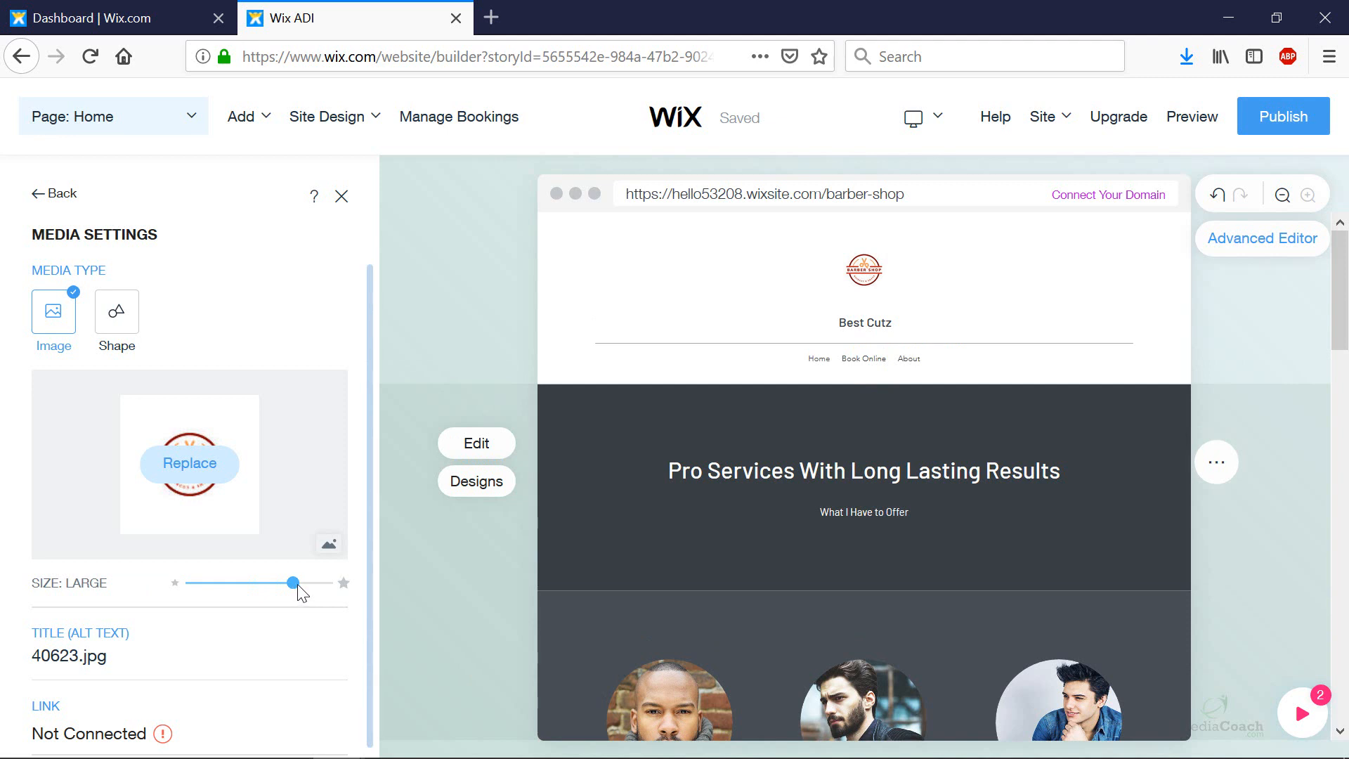
click(332, 583)
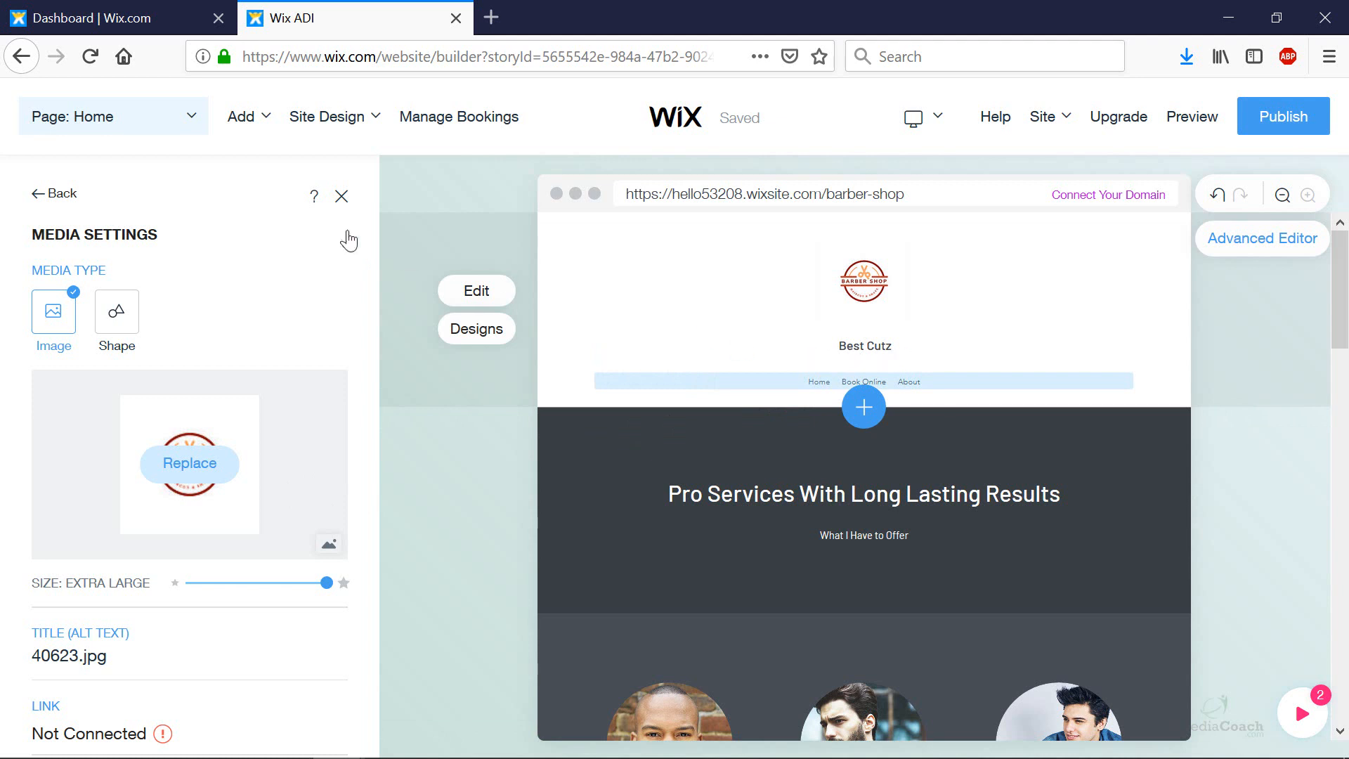
click(37, 200)
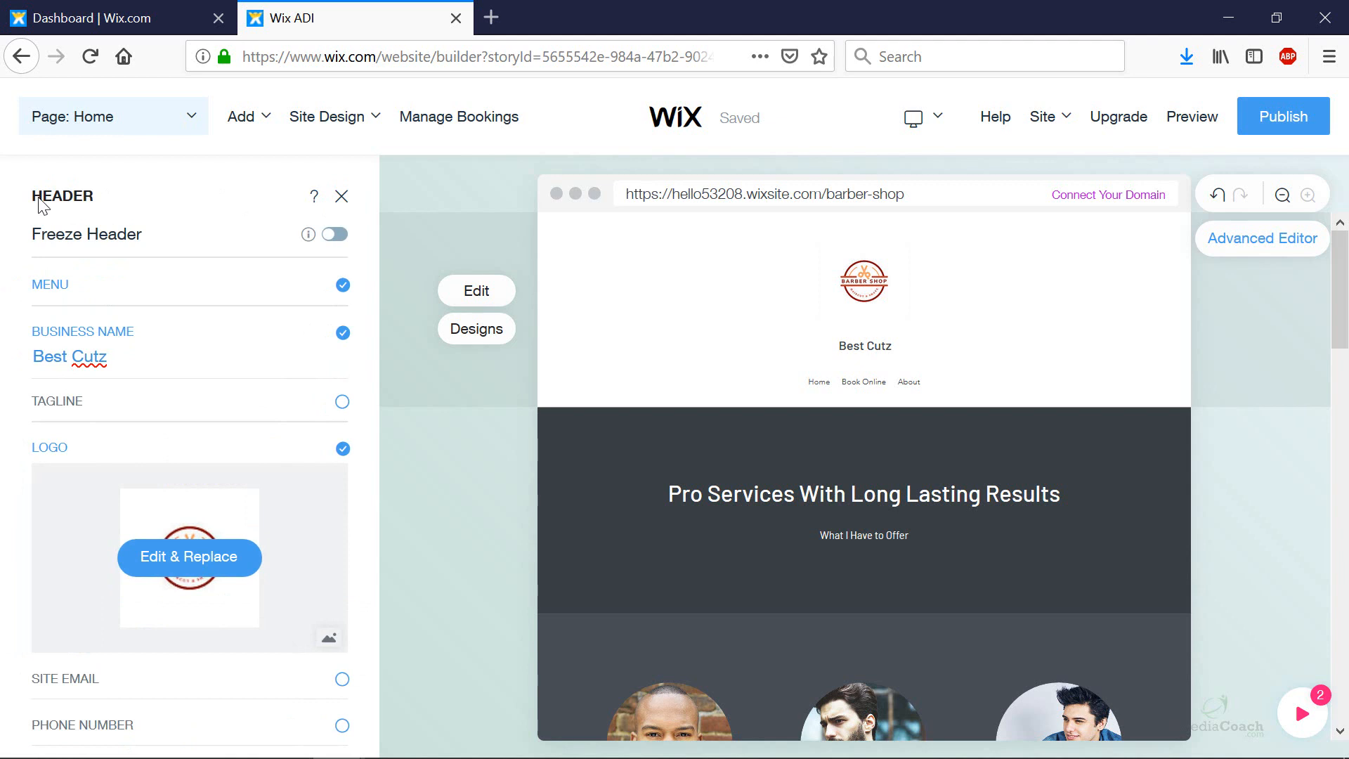
click(344, 335)
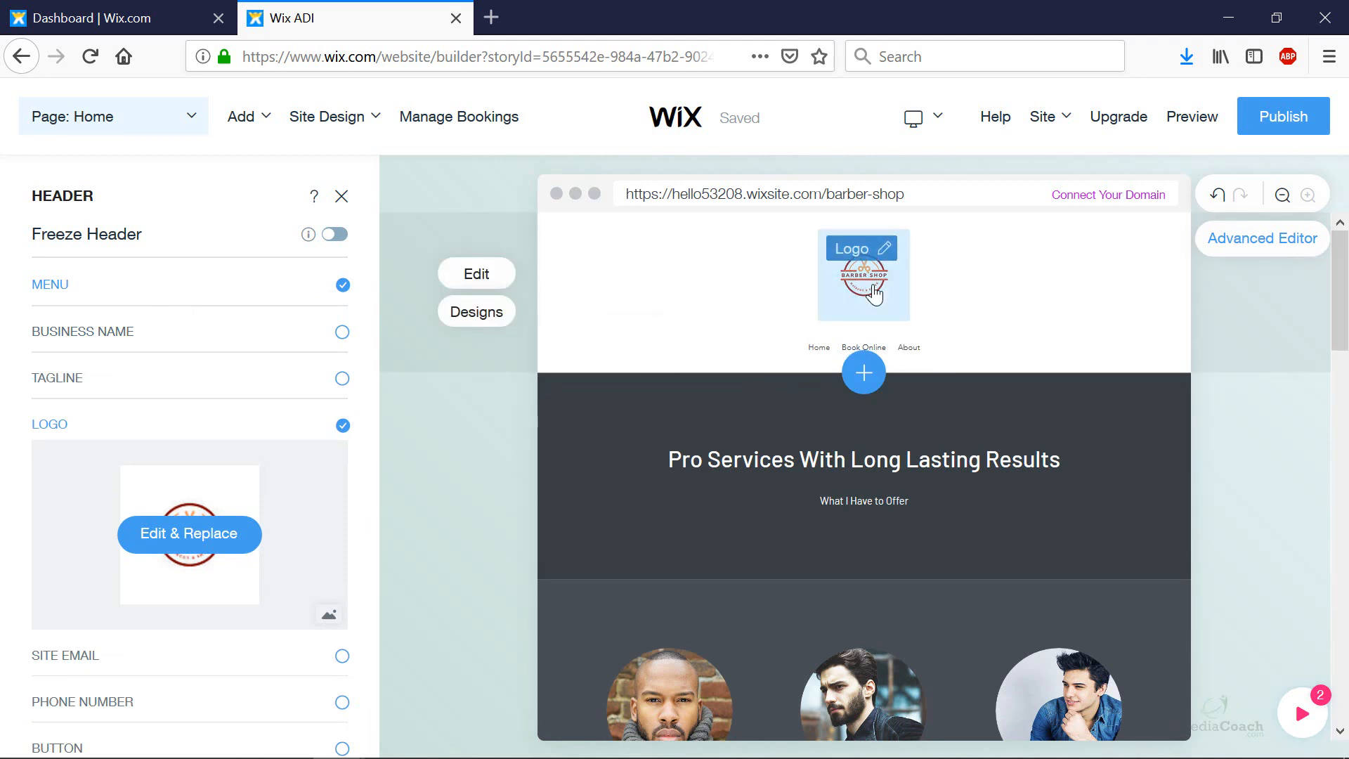
Step: Open the uploaded logo image 40623.jpg for cropping and editing from the header logo's replacement images
click(867, 253)
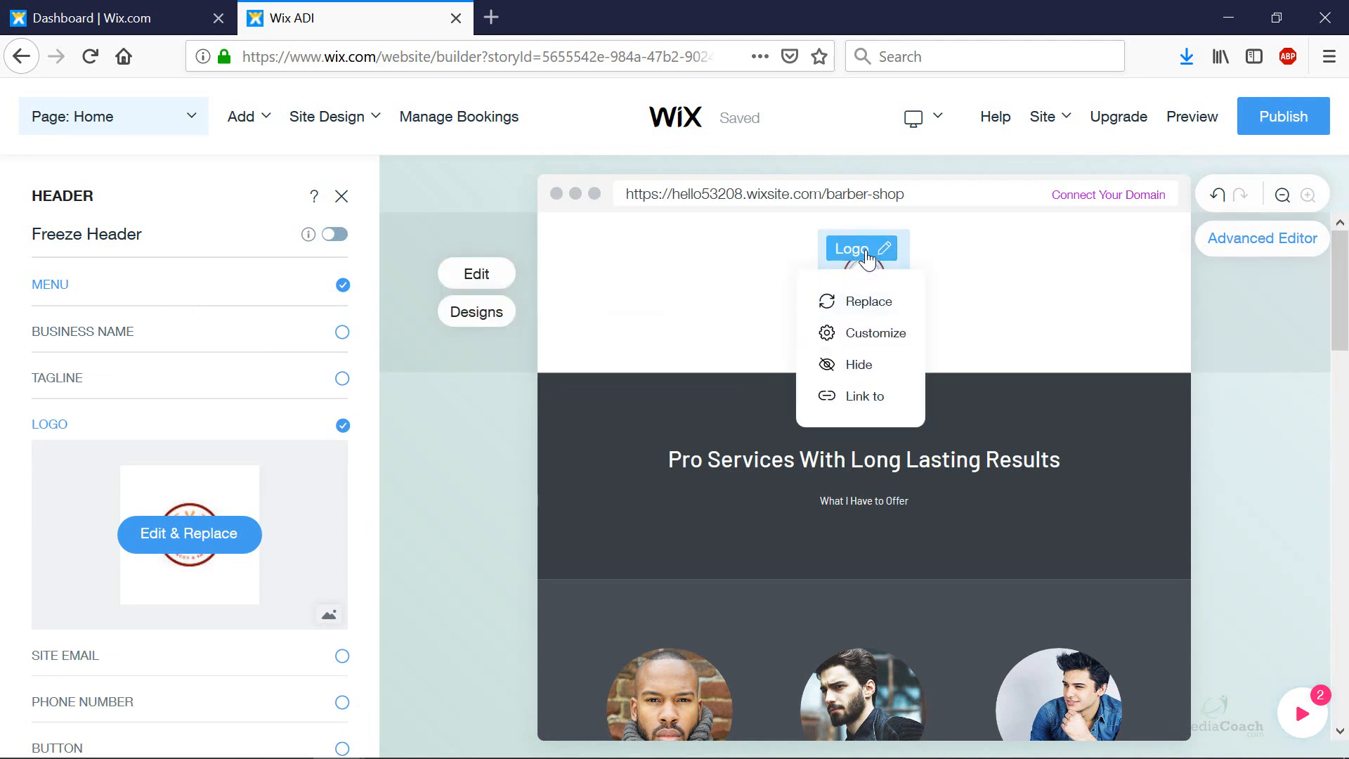
click(218, 534)
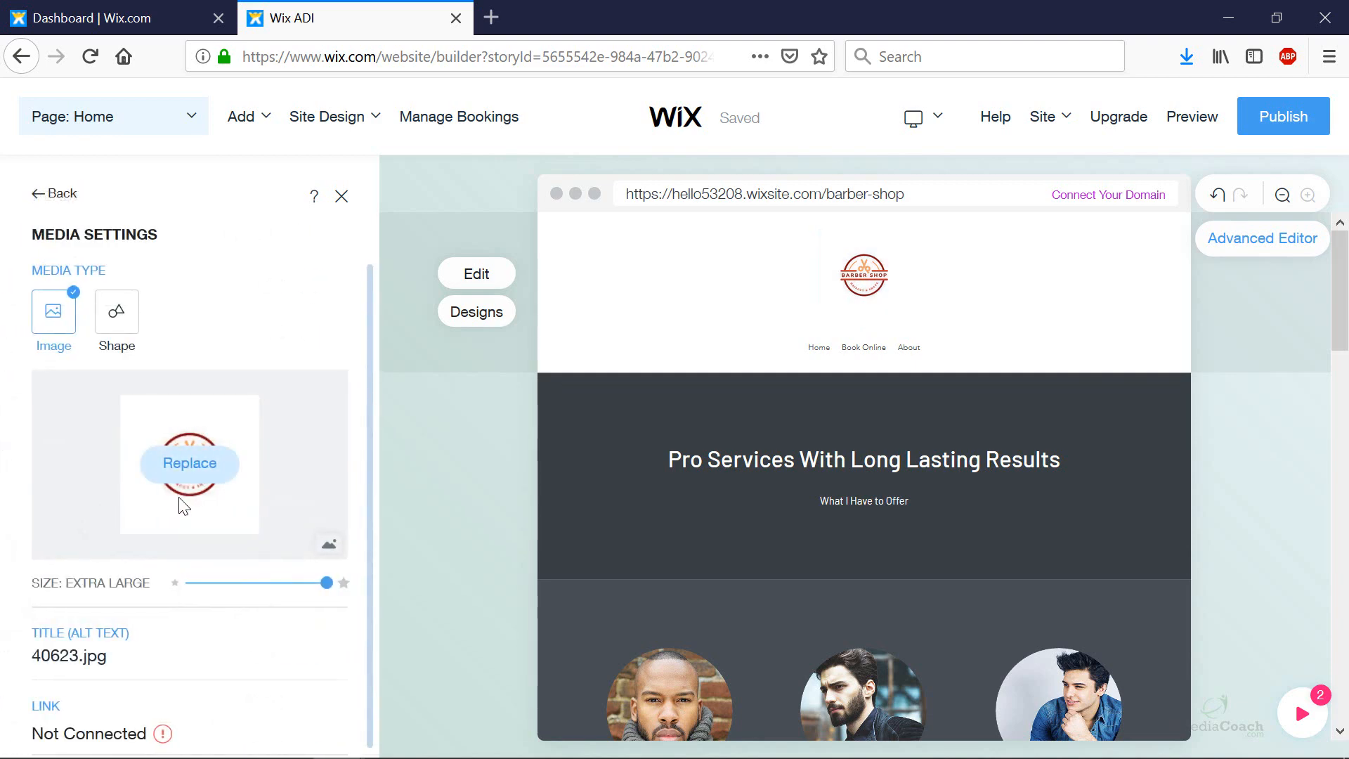
click(187, 463)
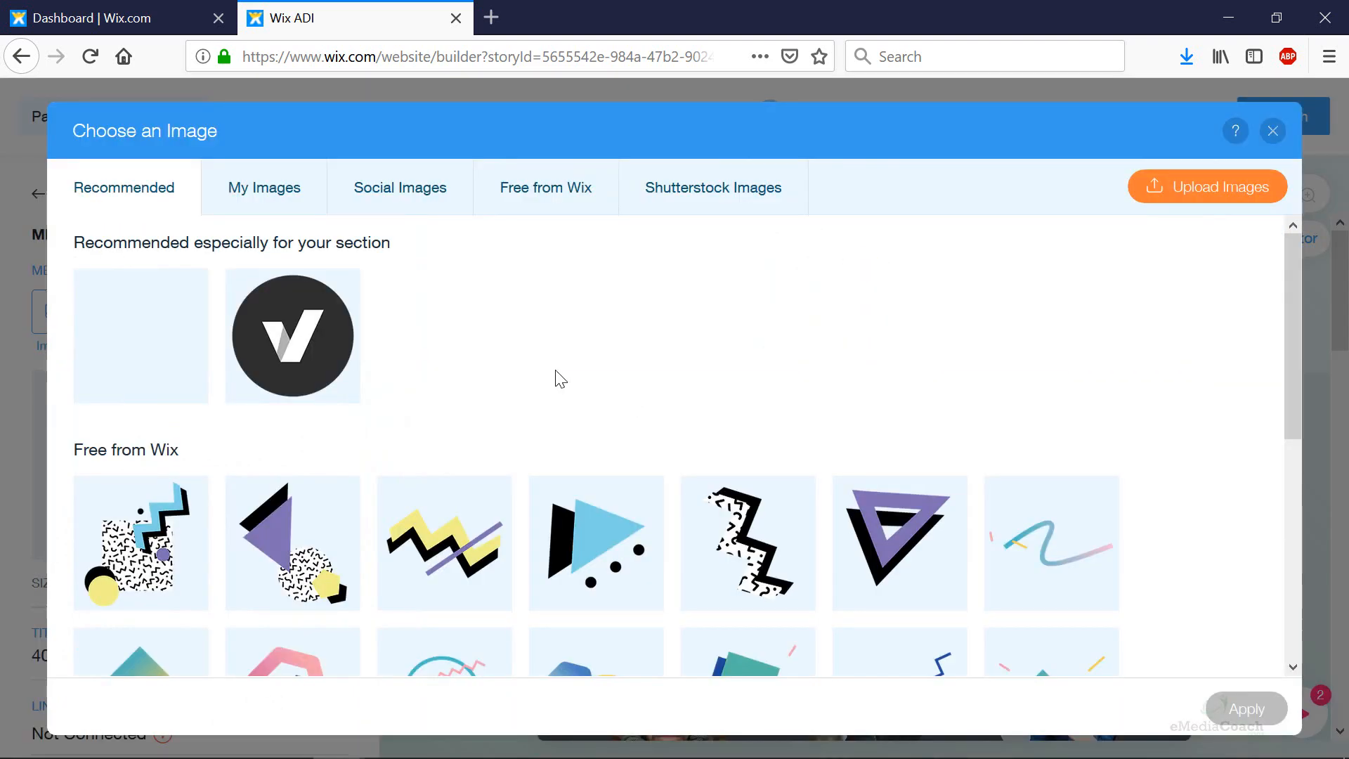
click(317, 187)
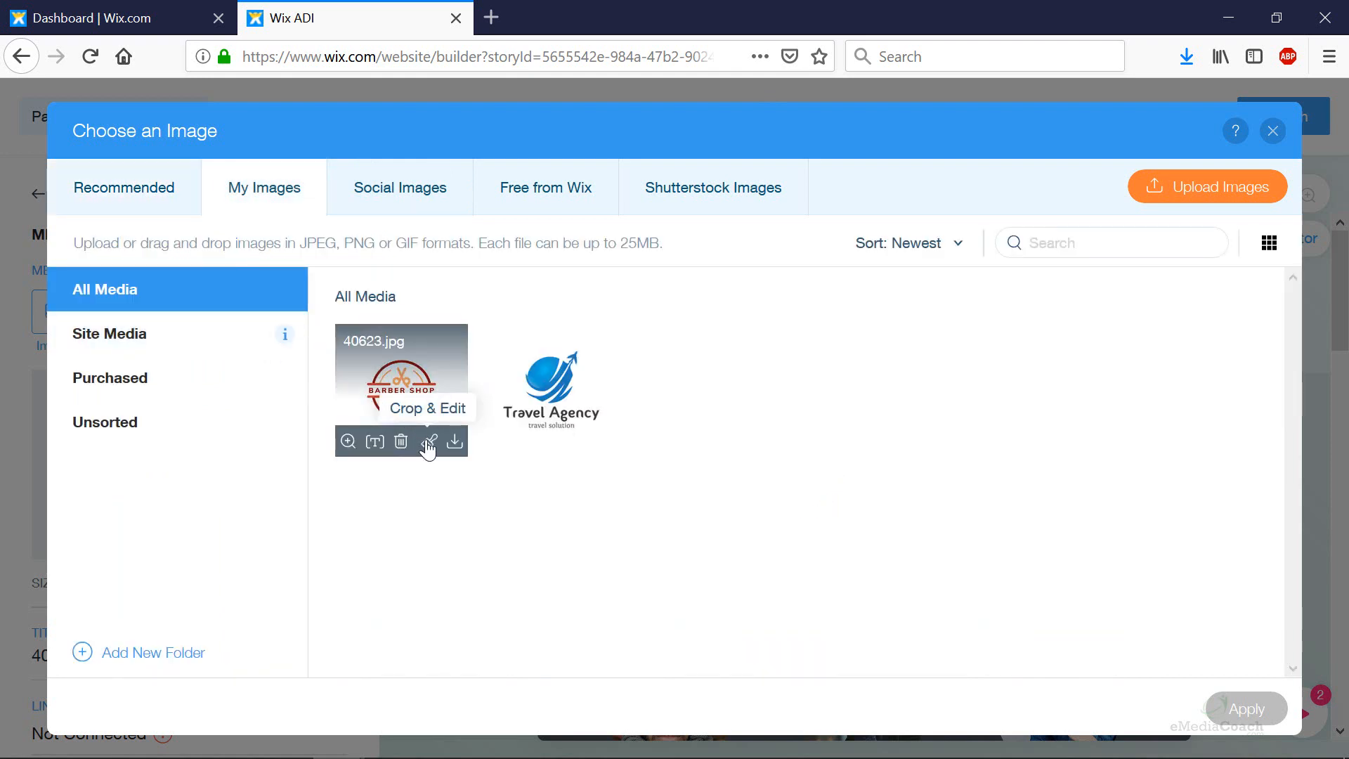
mouse_move(536, 430)
click(571, 451)
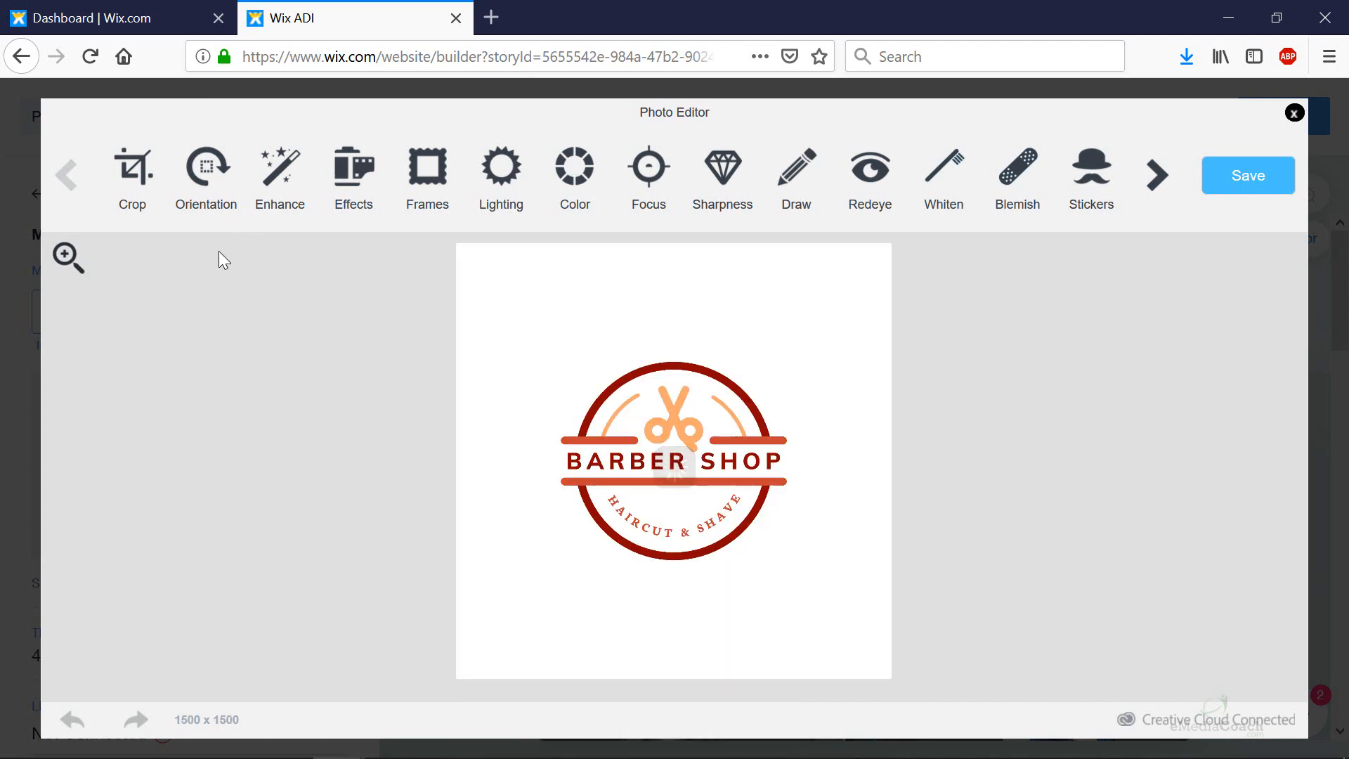
Step: Crop the barber shop logo tightly around its emblem to about 1020 x 900, save the edited image and close the photo editor
click(121, 174)
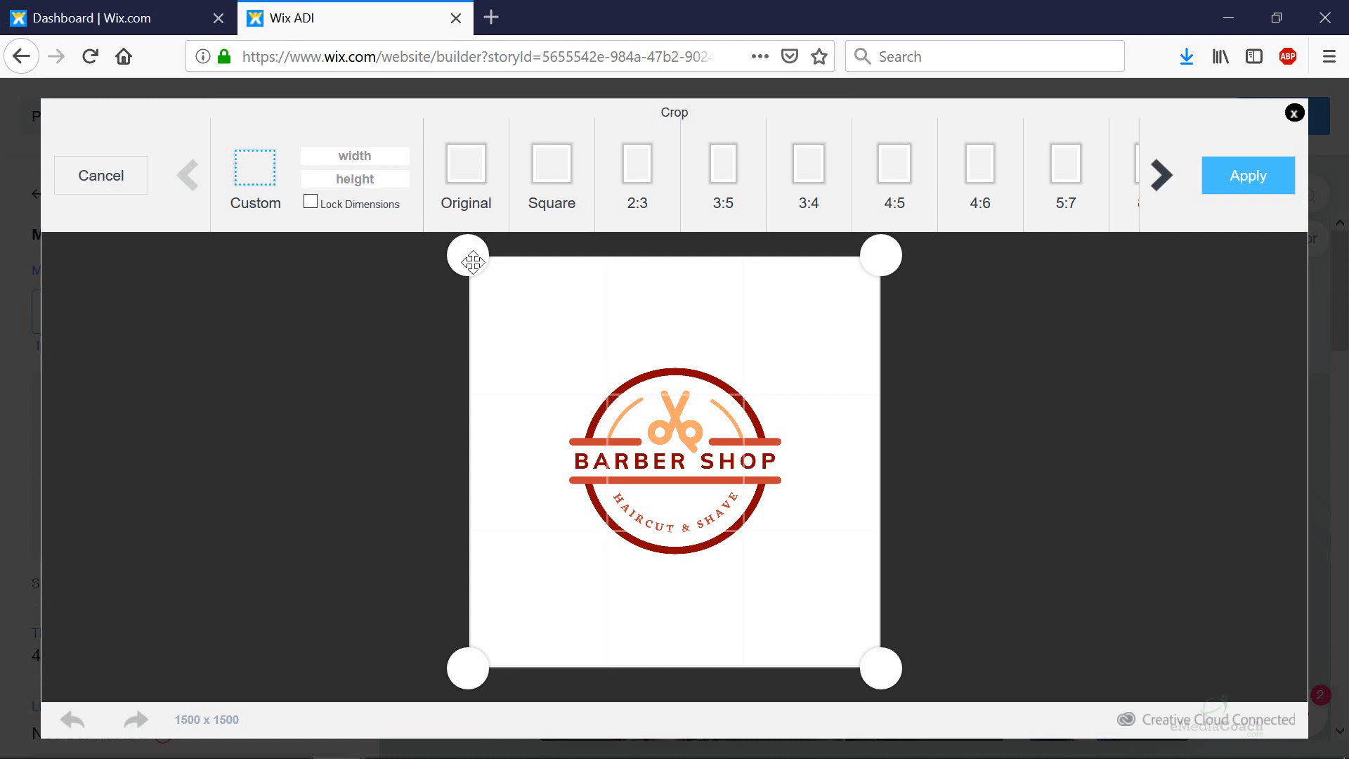
drag(469, 259, 536, 331)
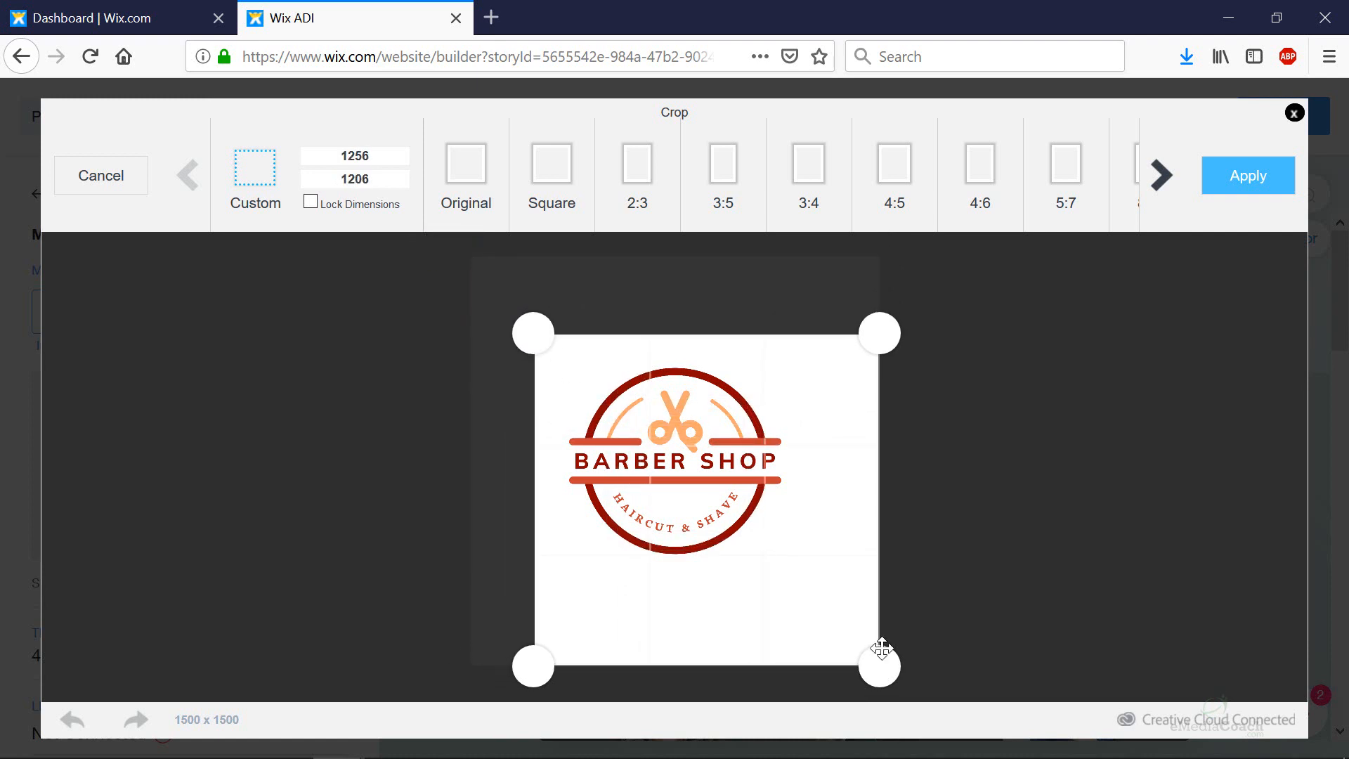
drag(893, 679, 820, 580)
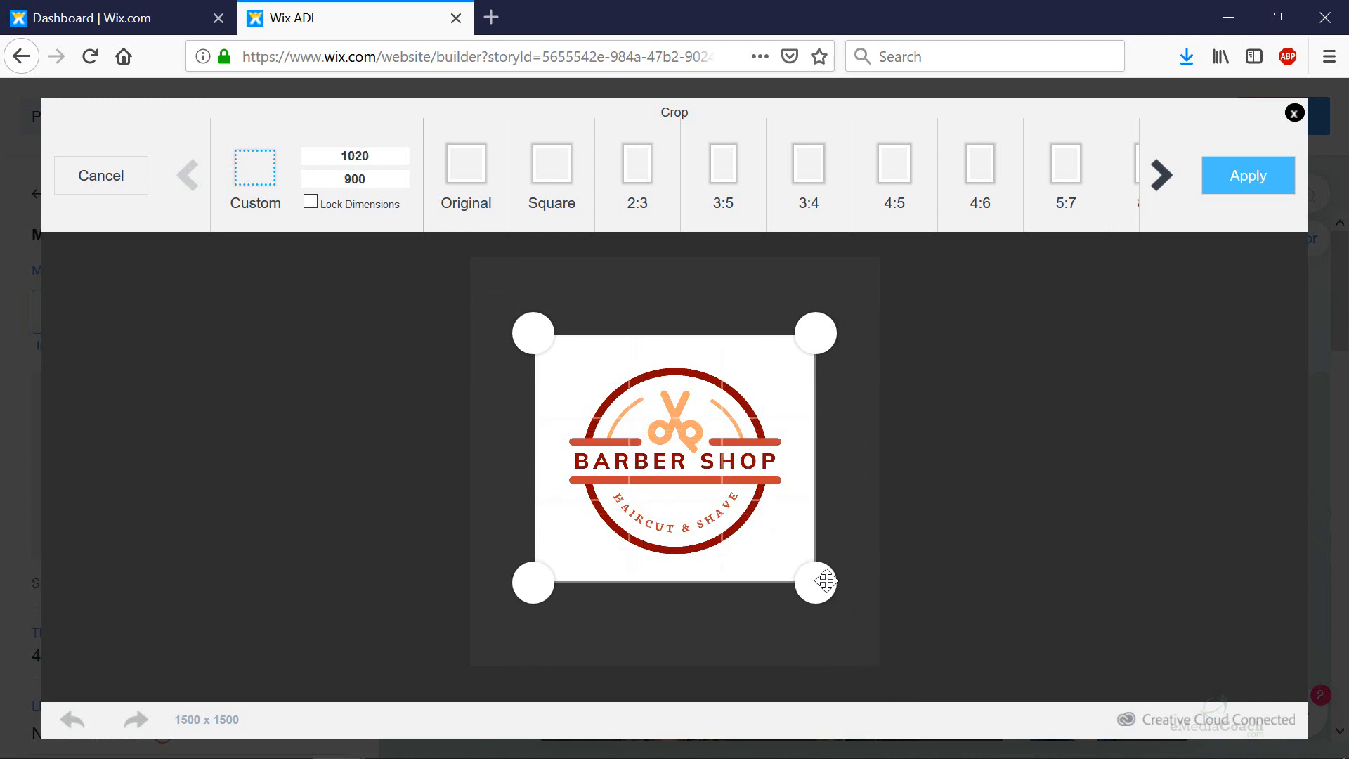
click(1249, 177)
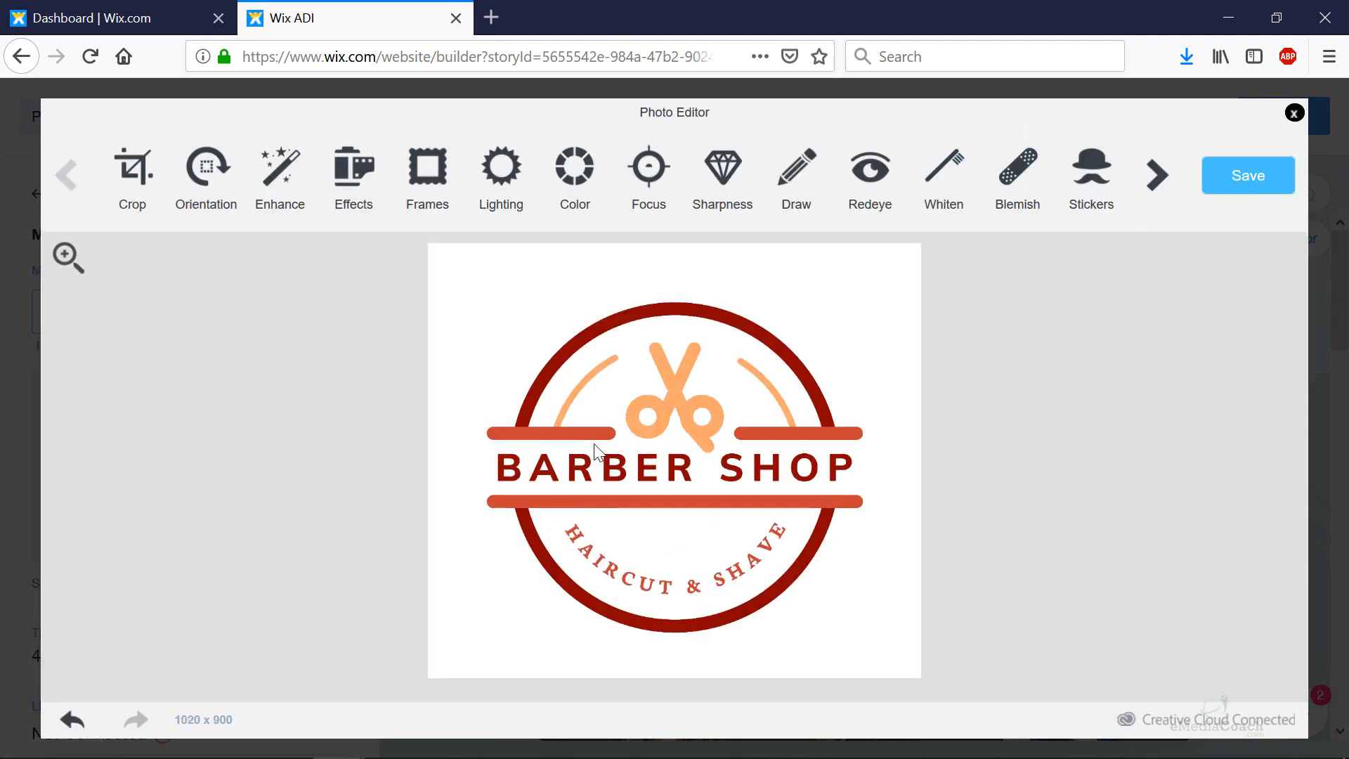
click(1263, 185)
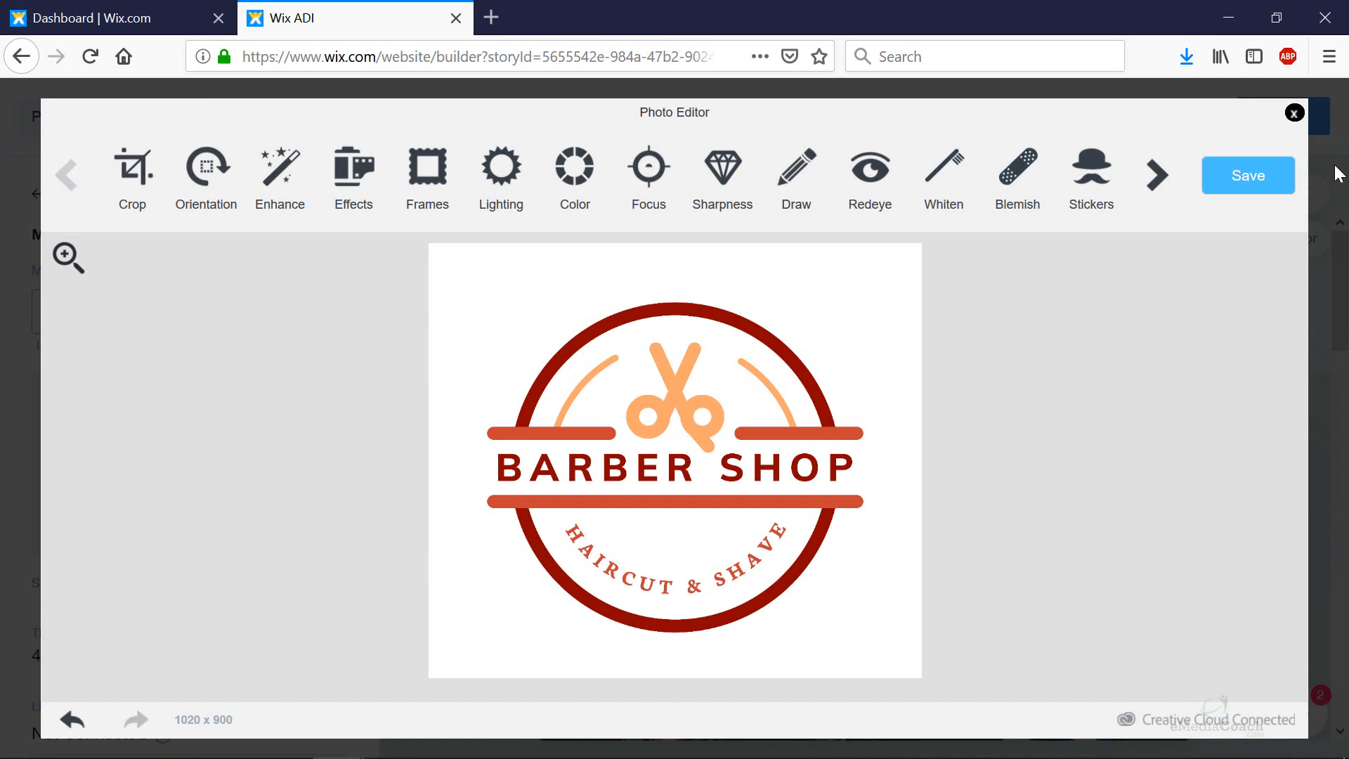
click(1239, 181)
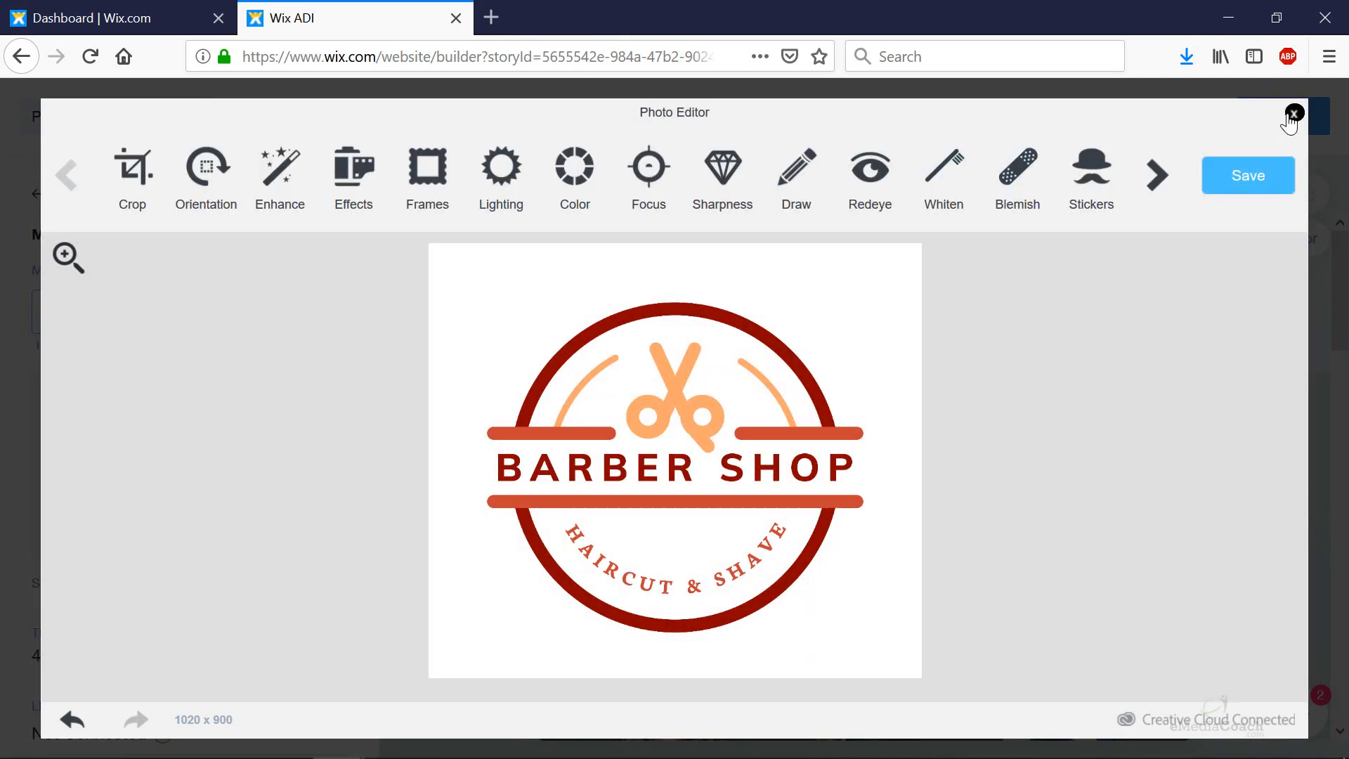
click(1292, 113)
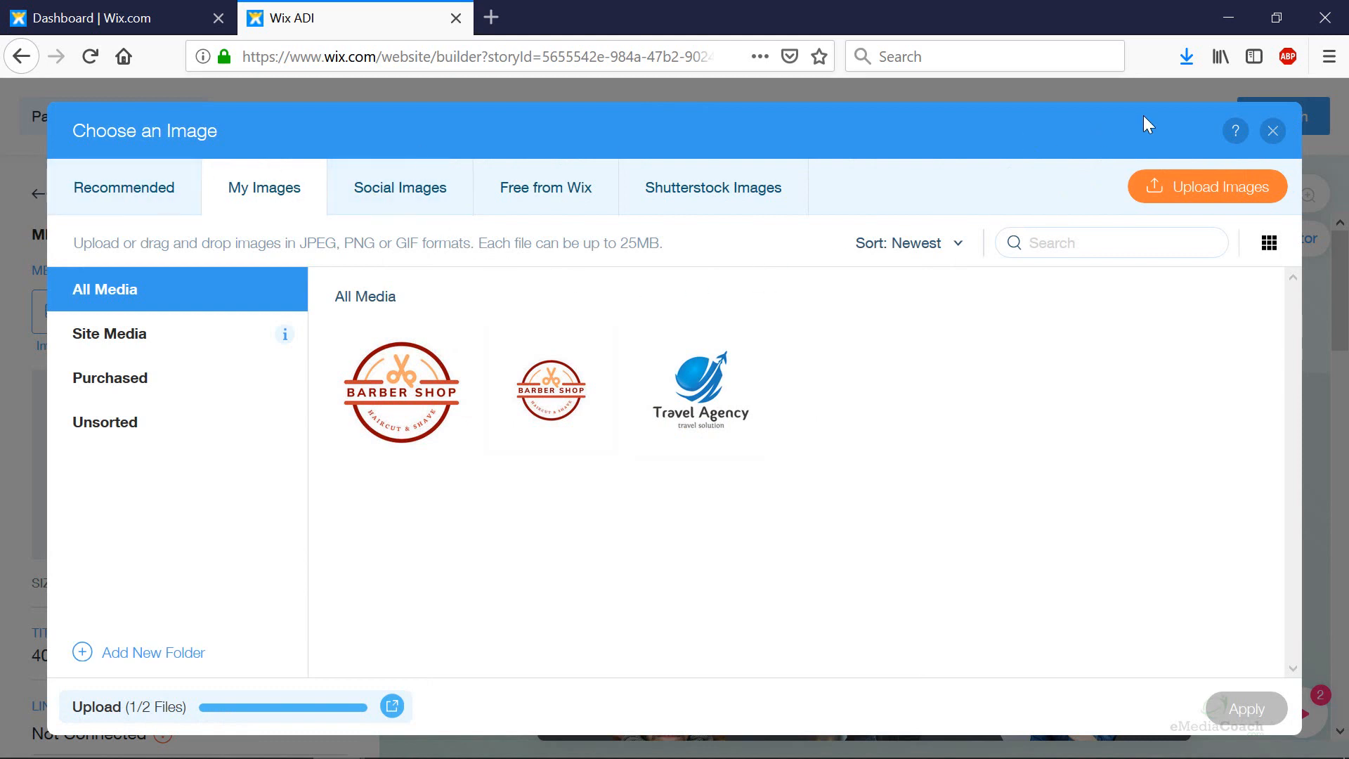
Step: Replace the header logo with the cropped image 40623_edited.jpg, decline the color palette offer and close the header settings
click(436, 393)
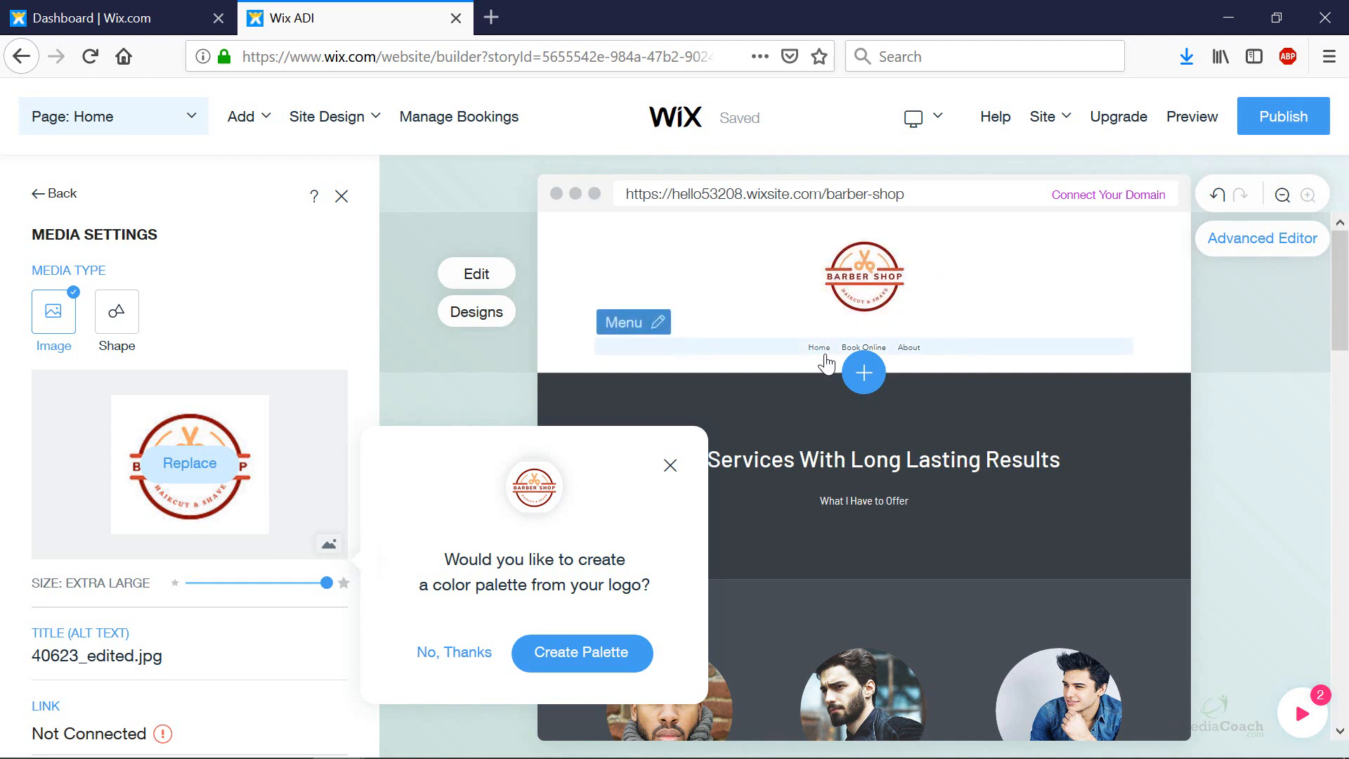
click(477, 660)
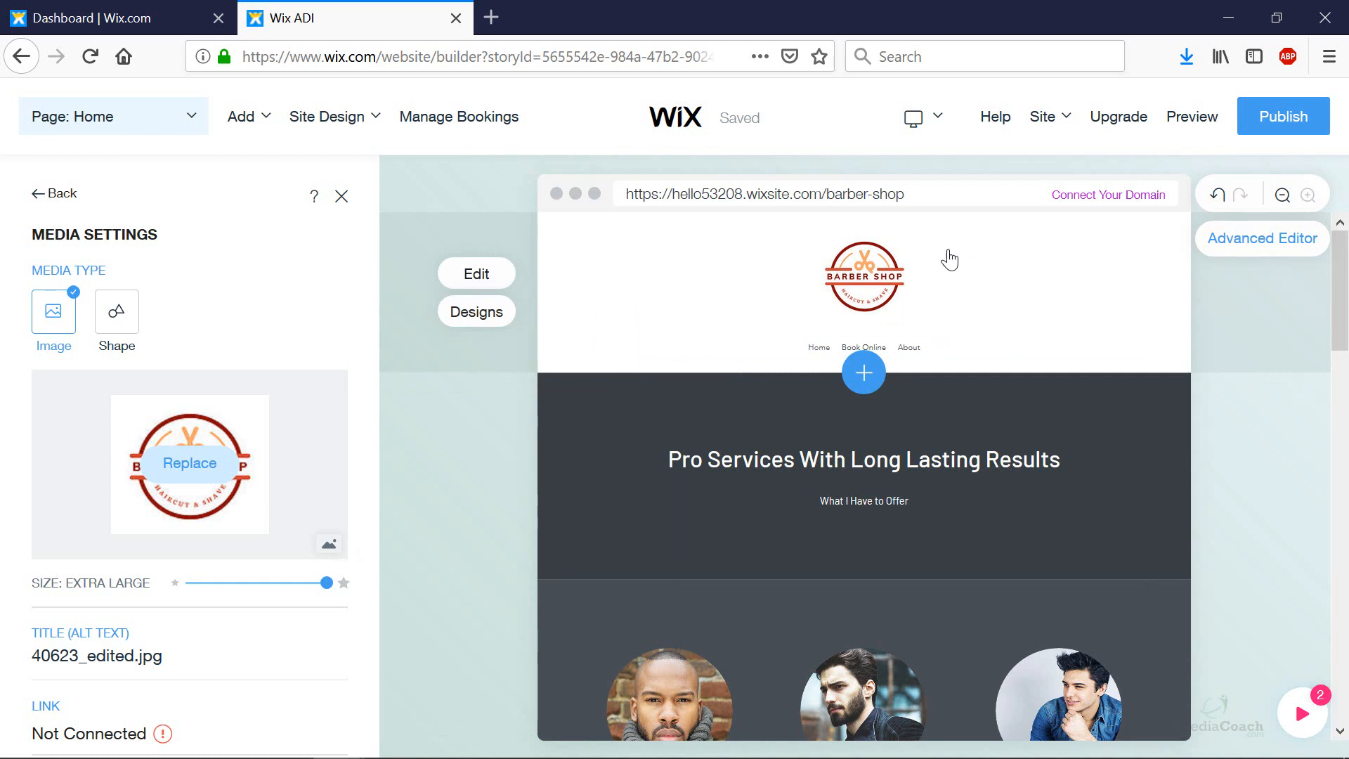
click(833, 283)
click(750, 272)
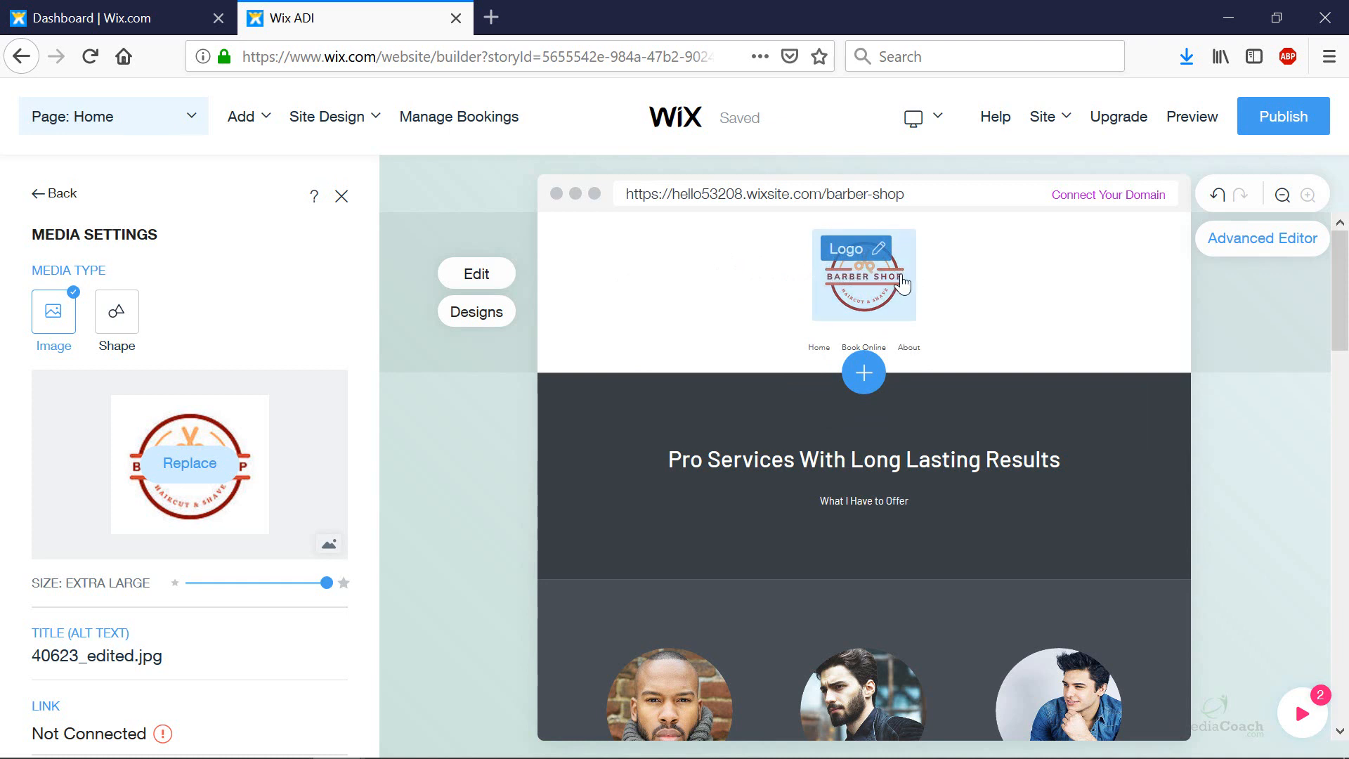
click(617, 285)
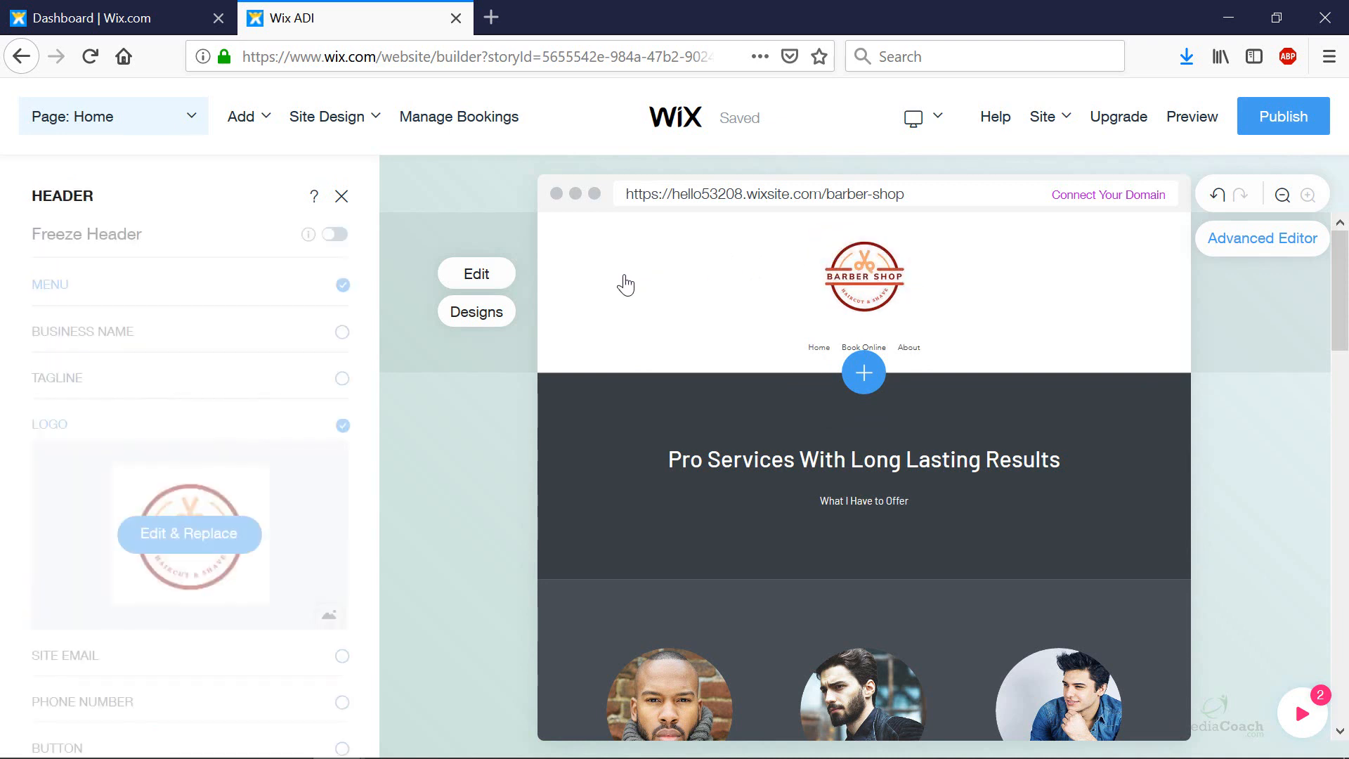
click(460, 320)
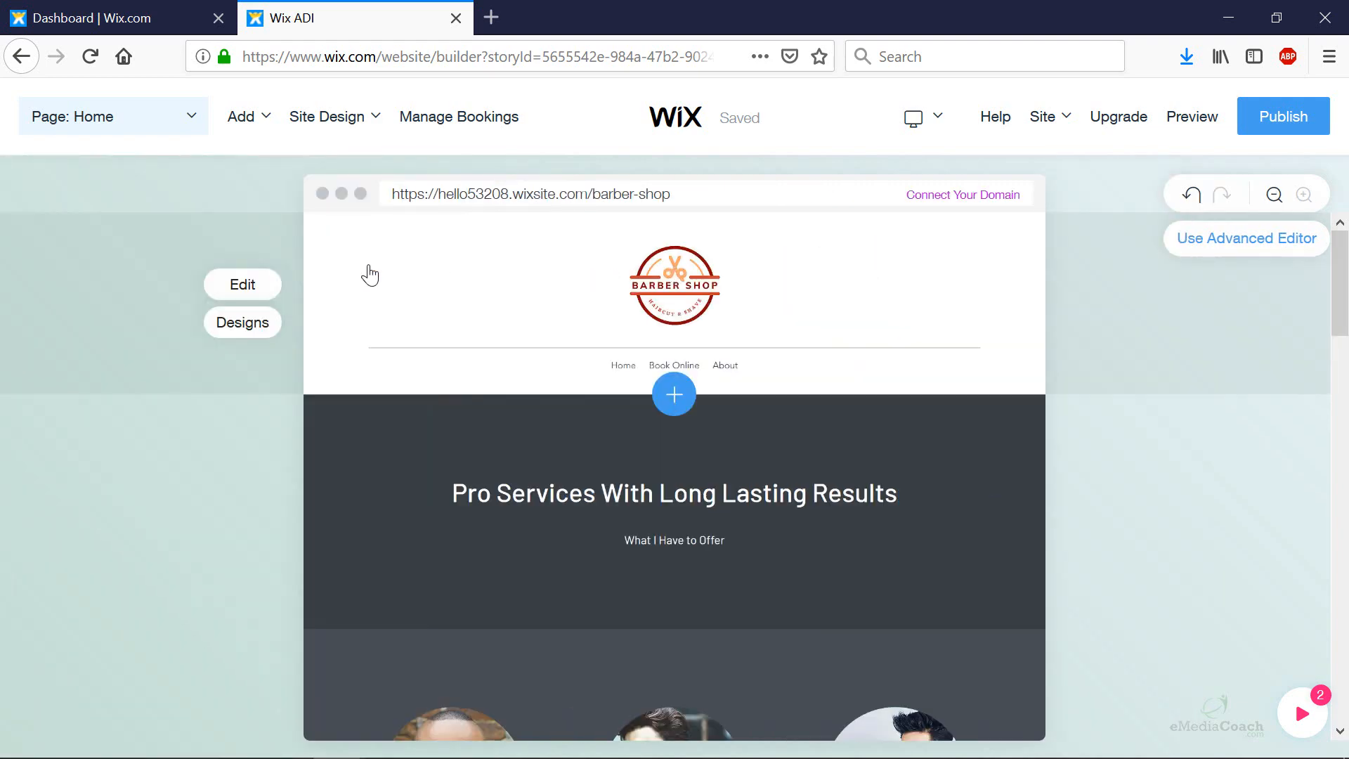
Step: Try changing the site palette's light color to near-black #060404
click(352, 118)
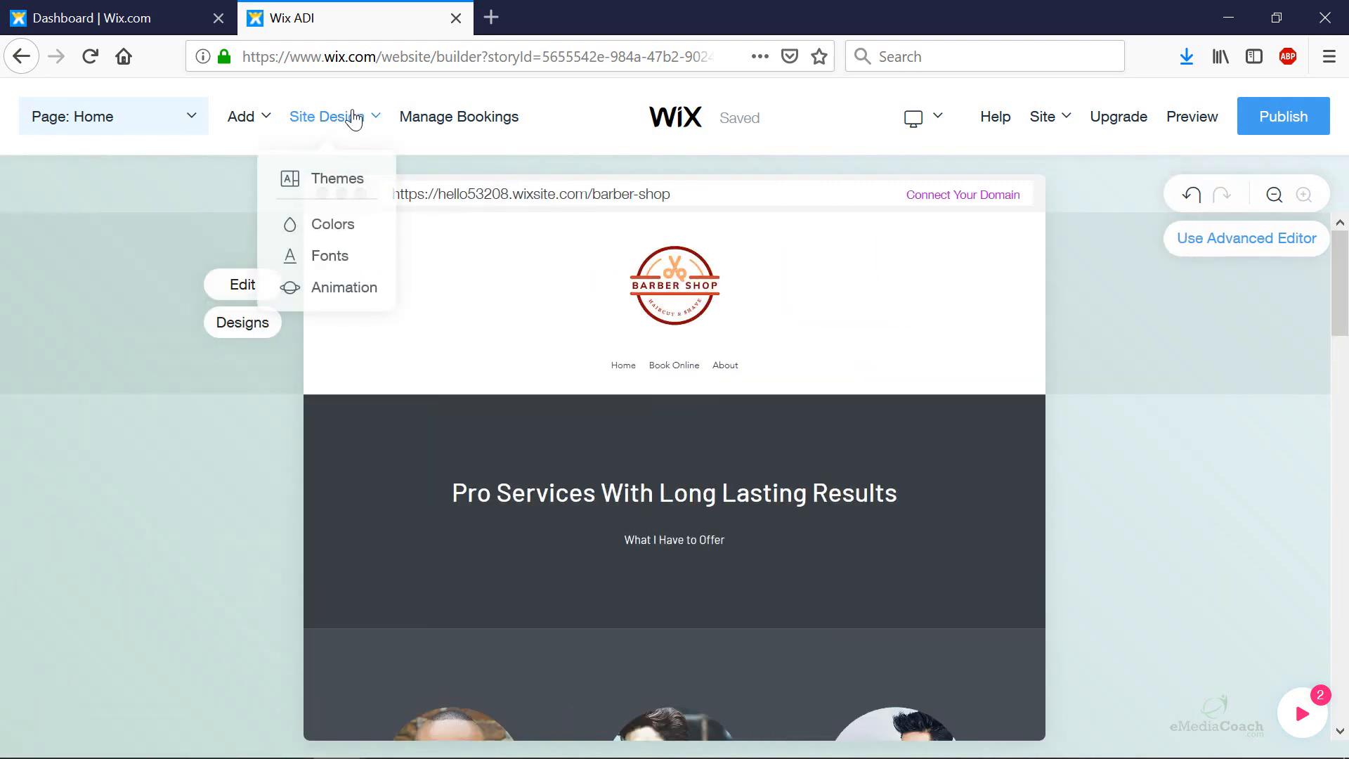
click(333, 225)
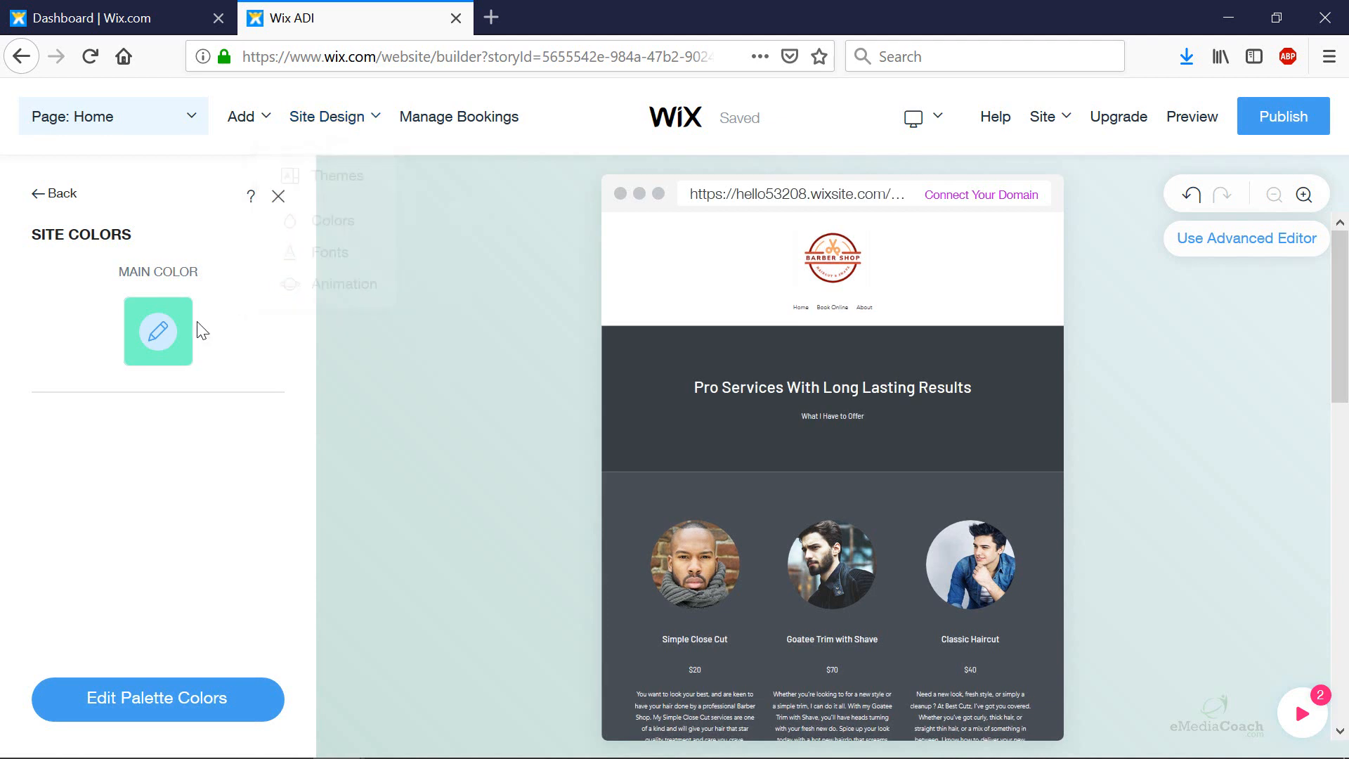
click(181, 715)
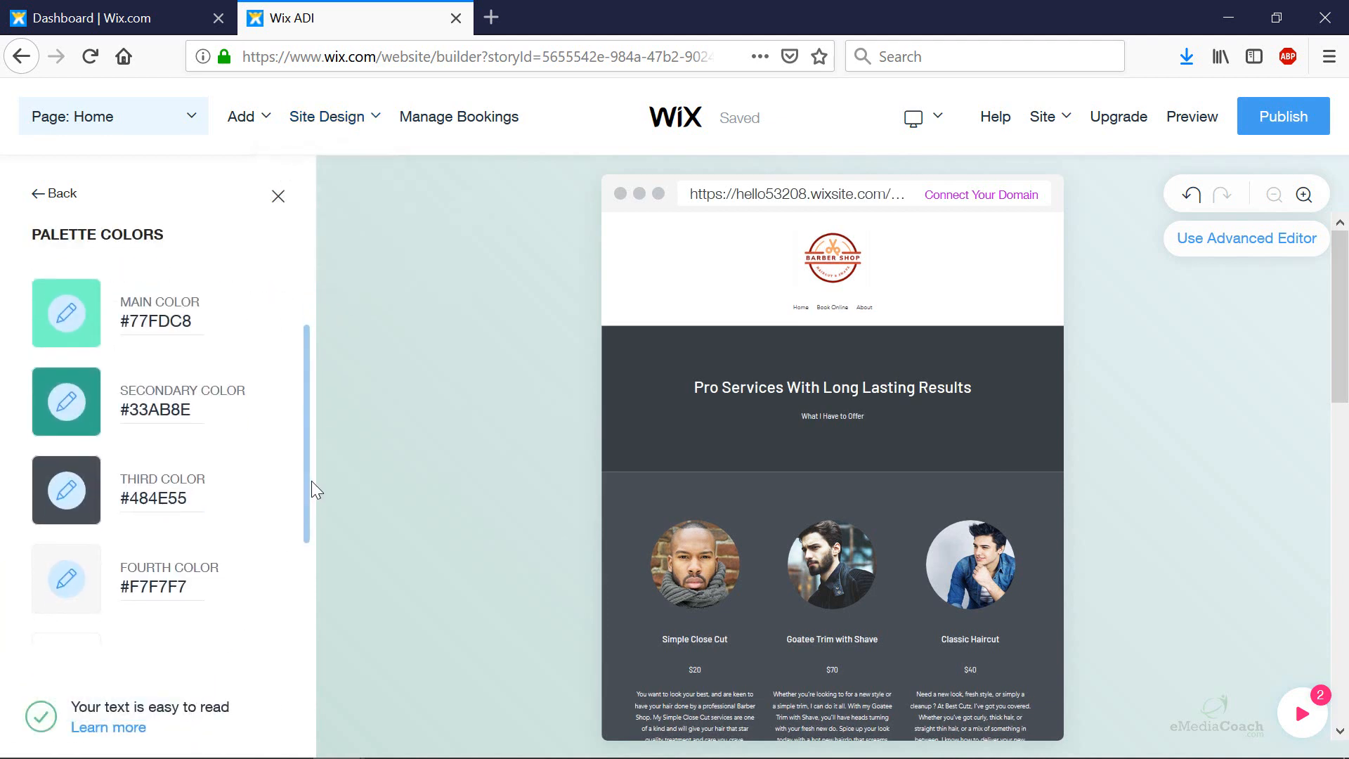
drag(308, 490, 333, 639)
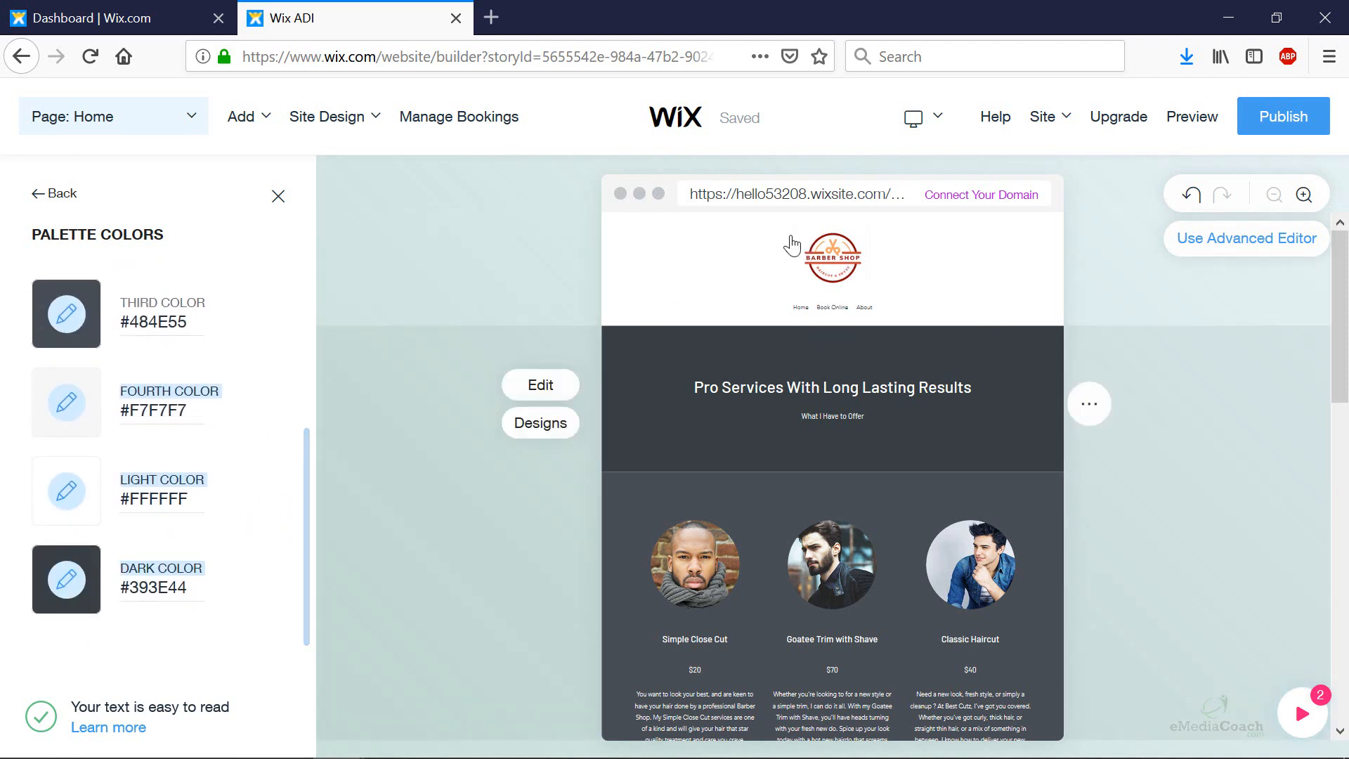
click(157, 504)
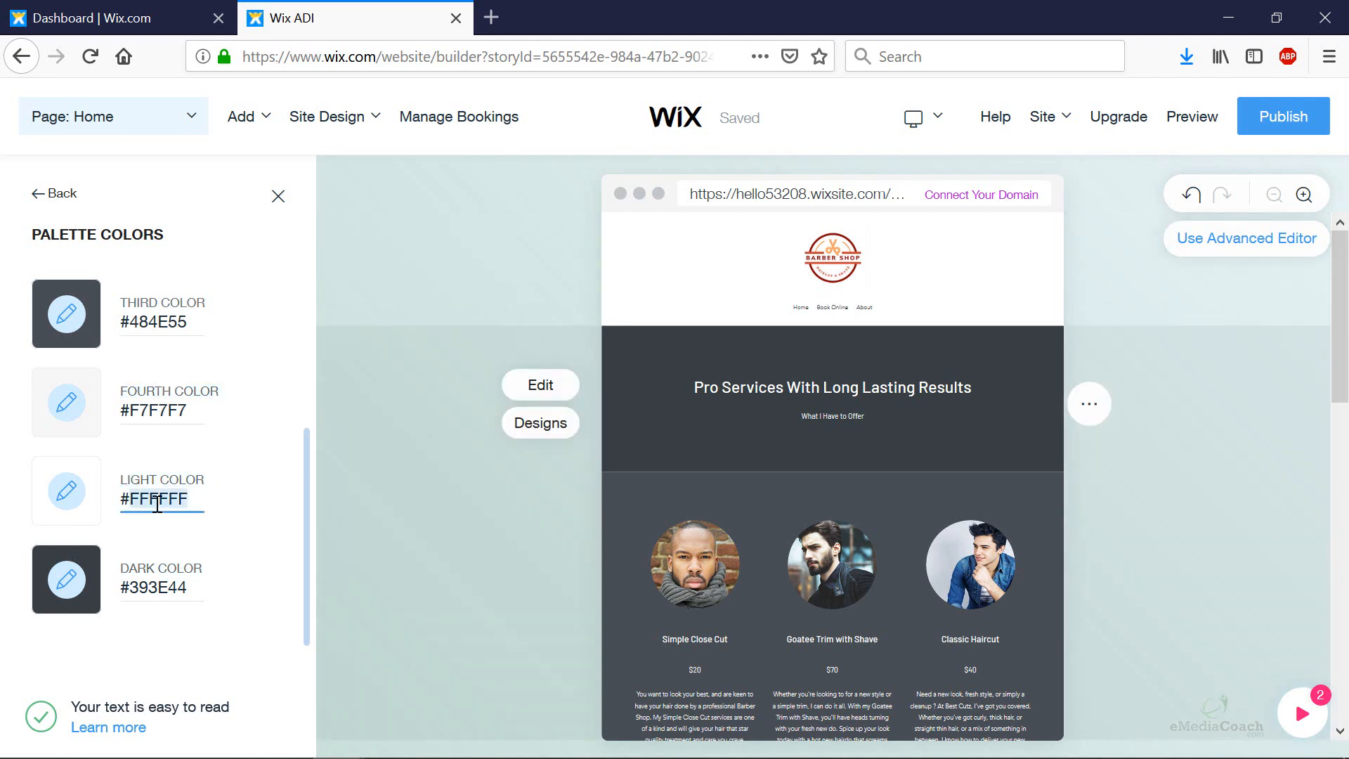
click(78, 501)
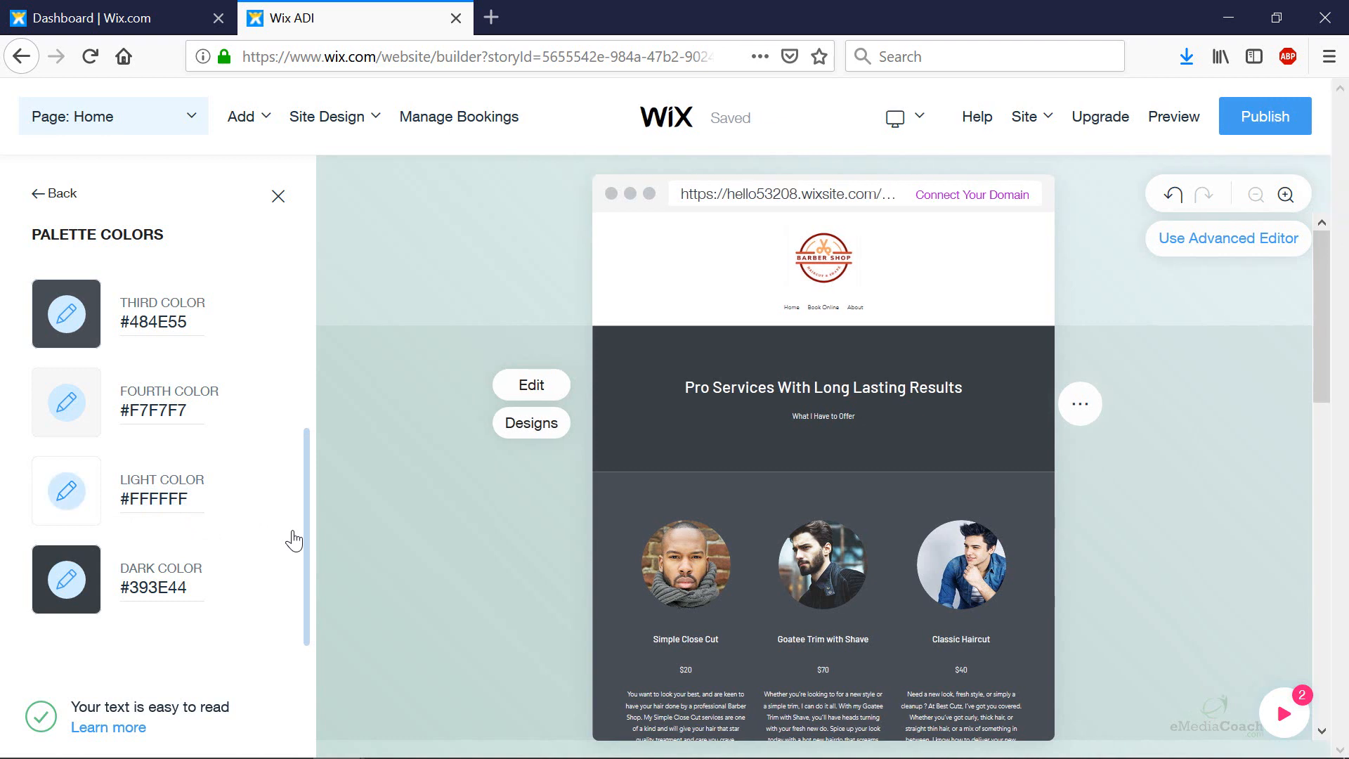
click(189, 380)
drag(189, 380, 203, 413)
click(316, 515)
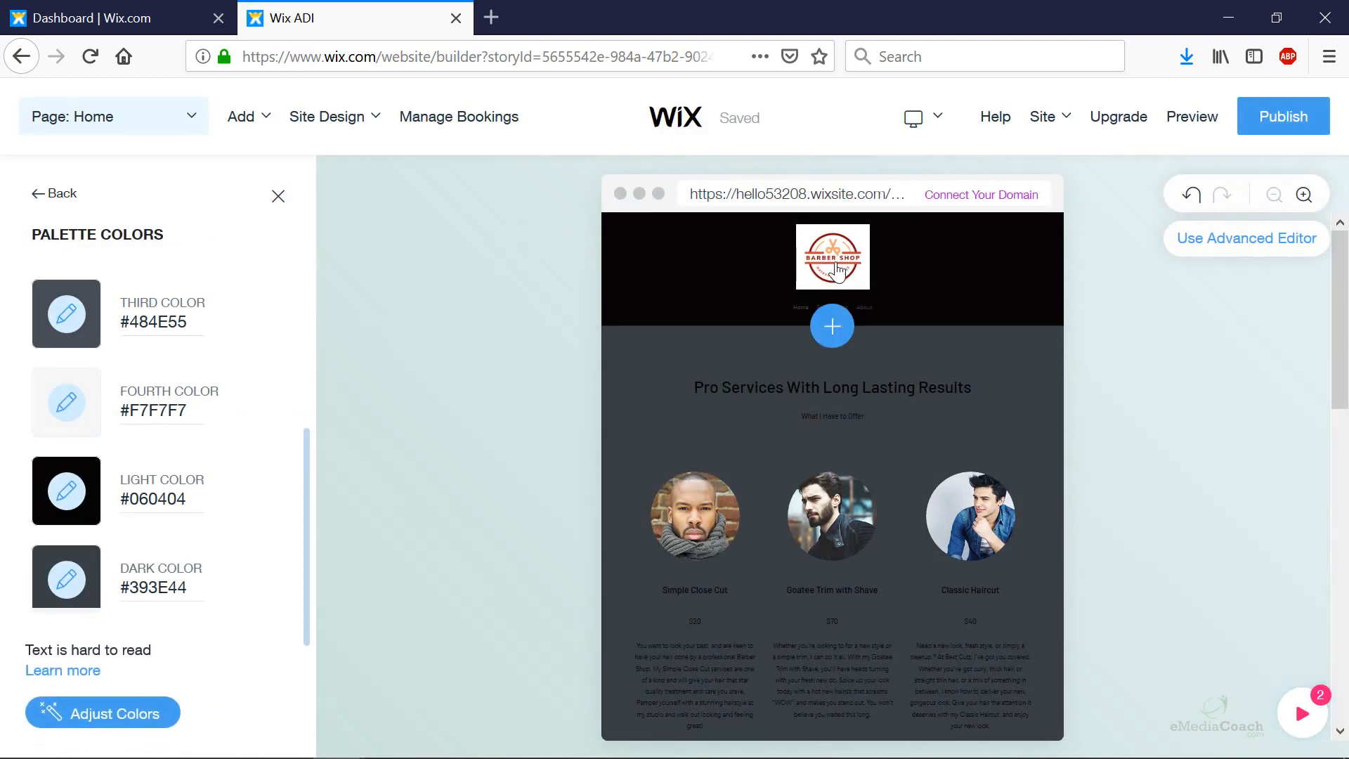
Step: Restore the site palette's light color to white
mouse_move(819, 280)
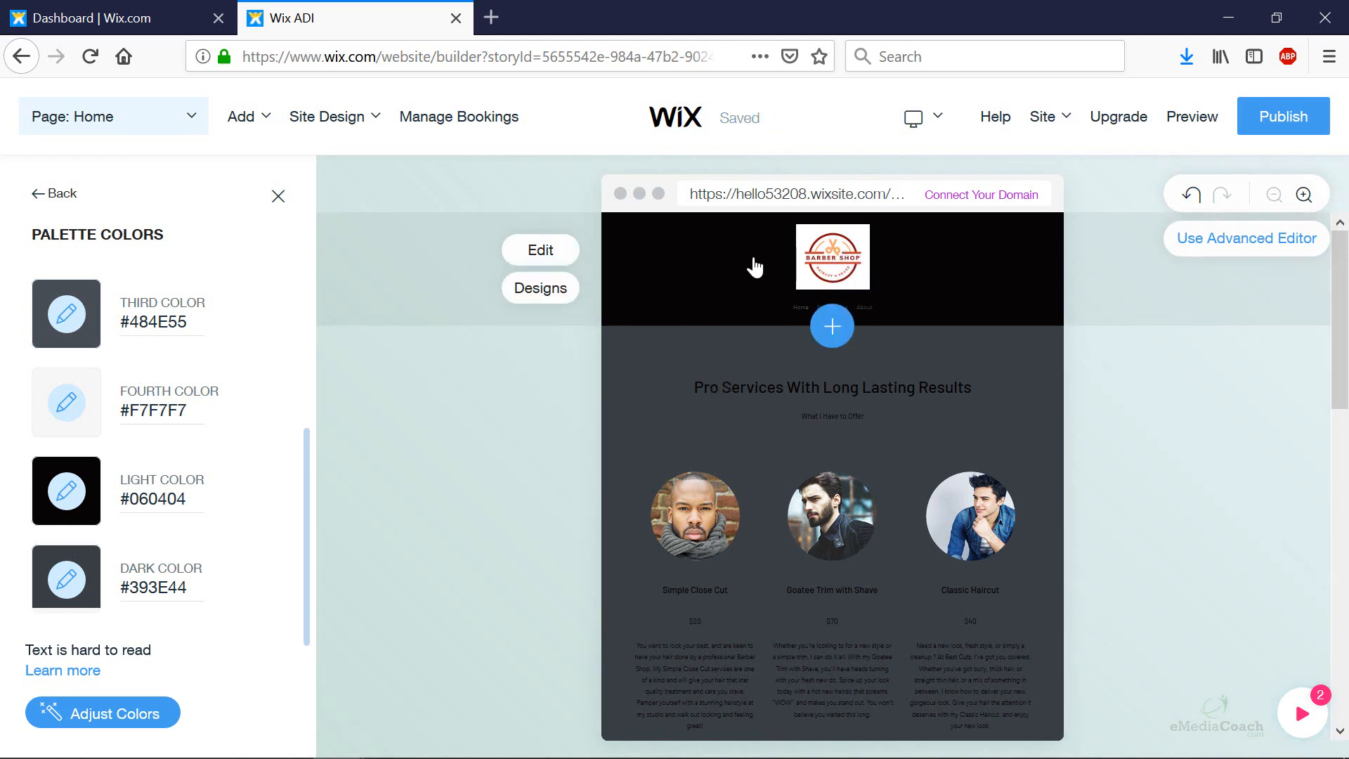
mouse_move(355, 123)
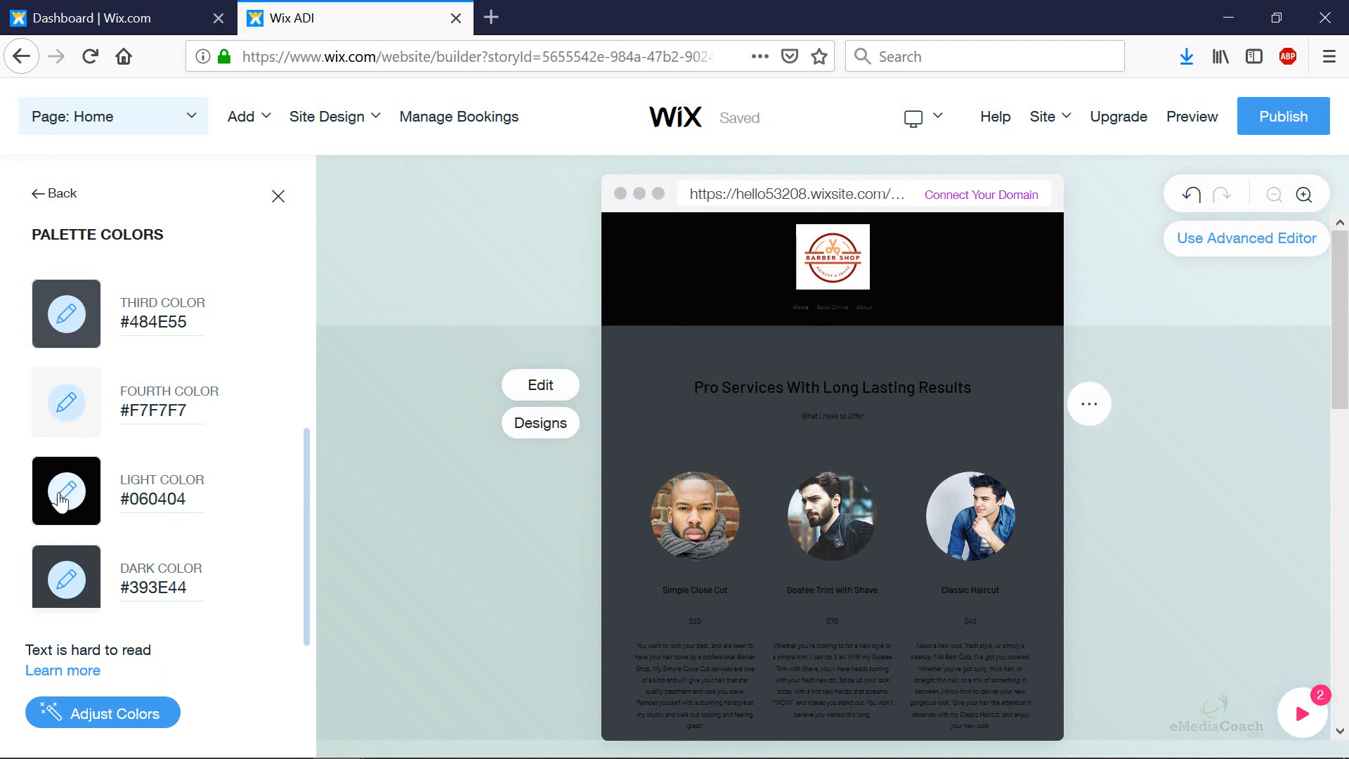
click(193, 513)
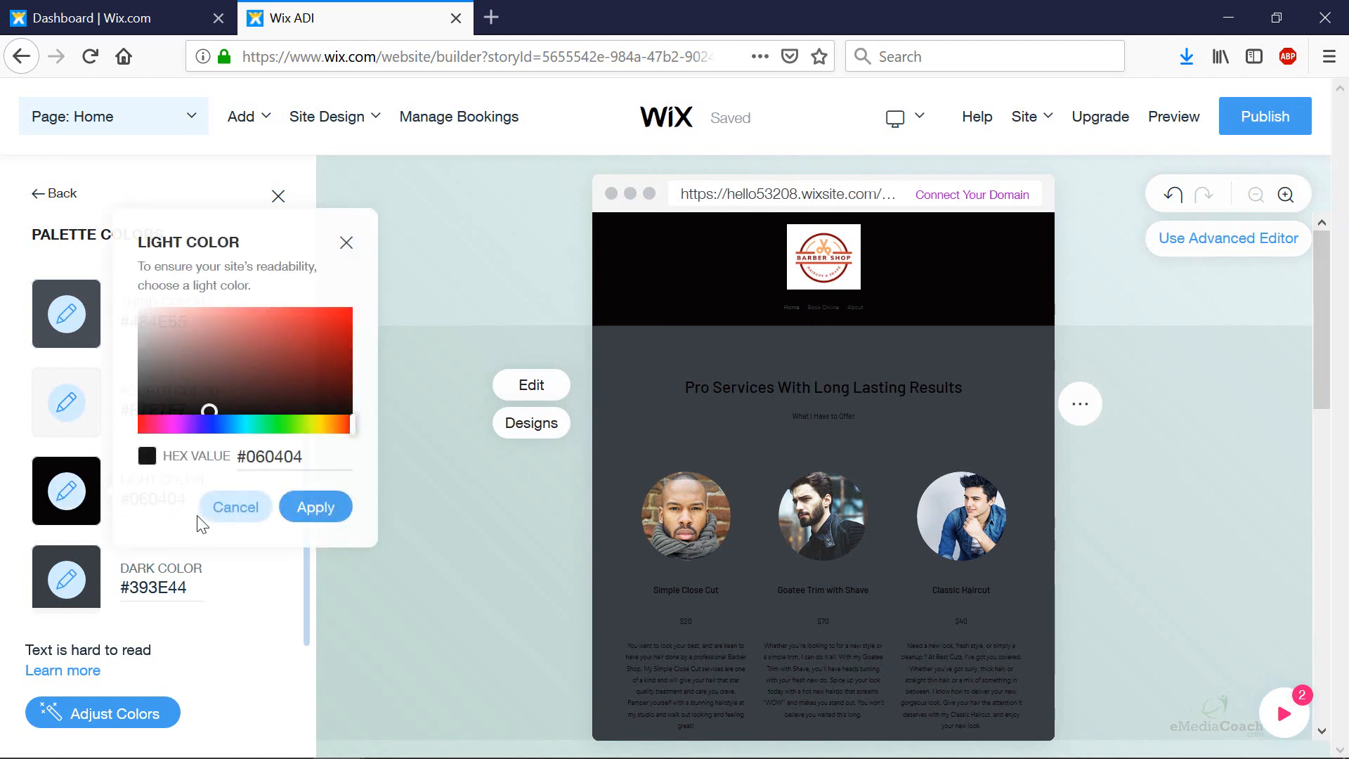
click(314, 507)
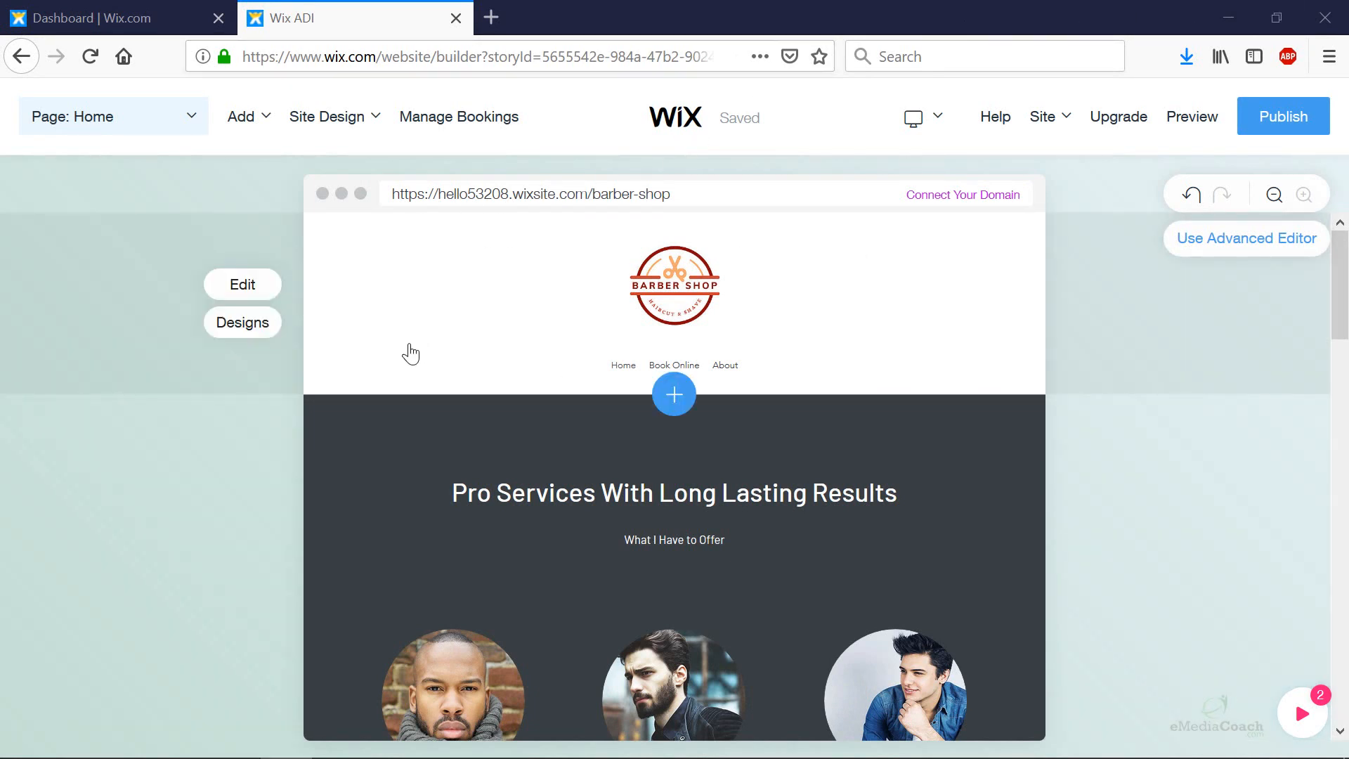
Step: Start adding a section between the header and the services section, and examine the Services, Gallery and Opening Hours layouts
scroll(411, 353, down, 3)
scroll(408, 353, up, 2)
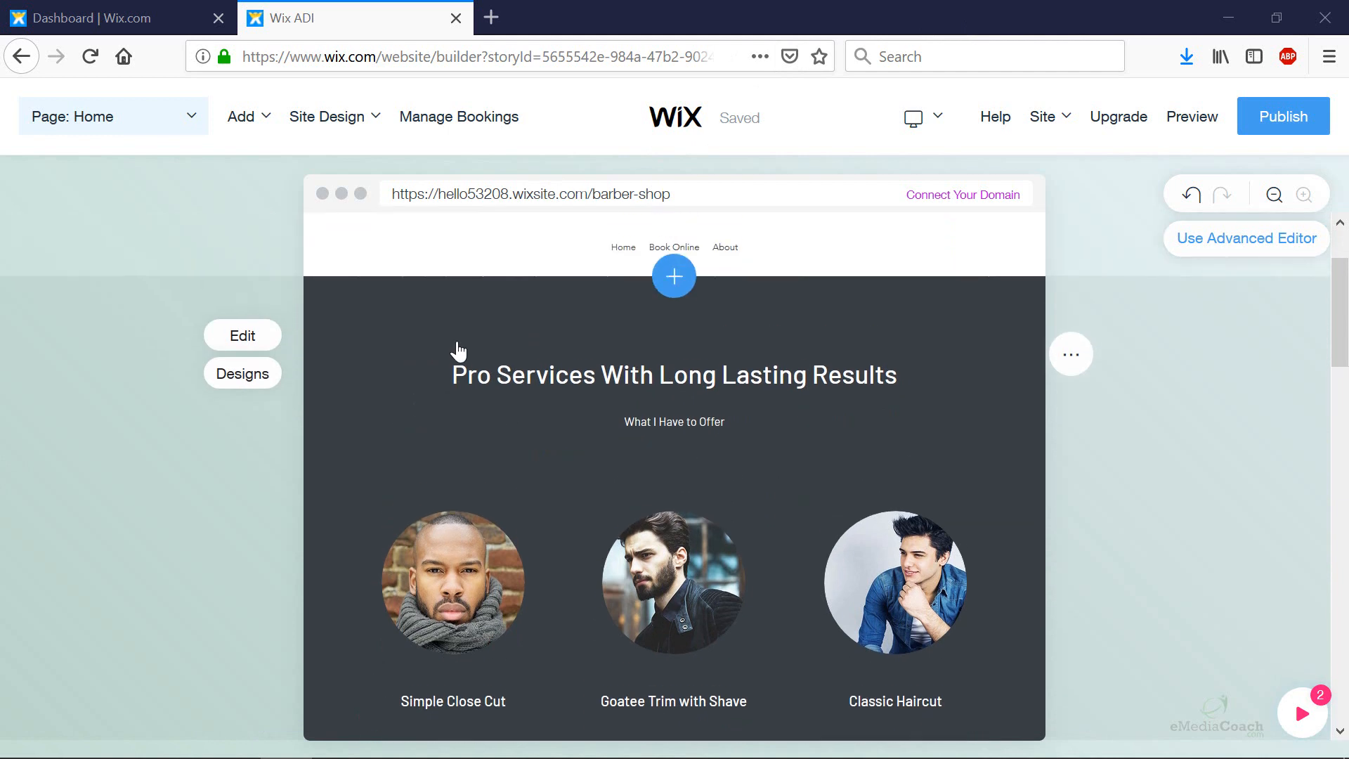
scroll(457, 352, up, 2)
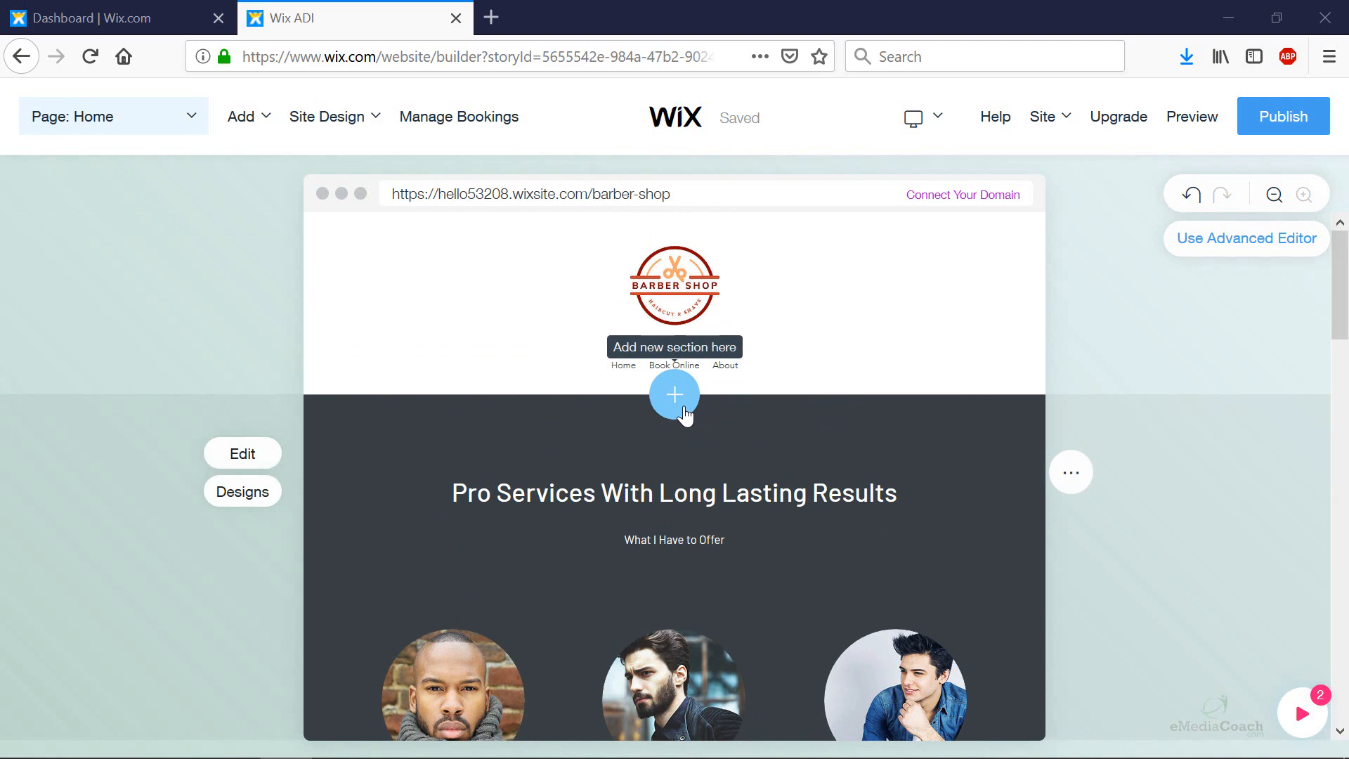
click(674, 395)
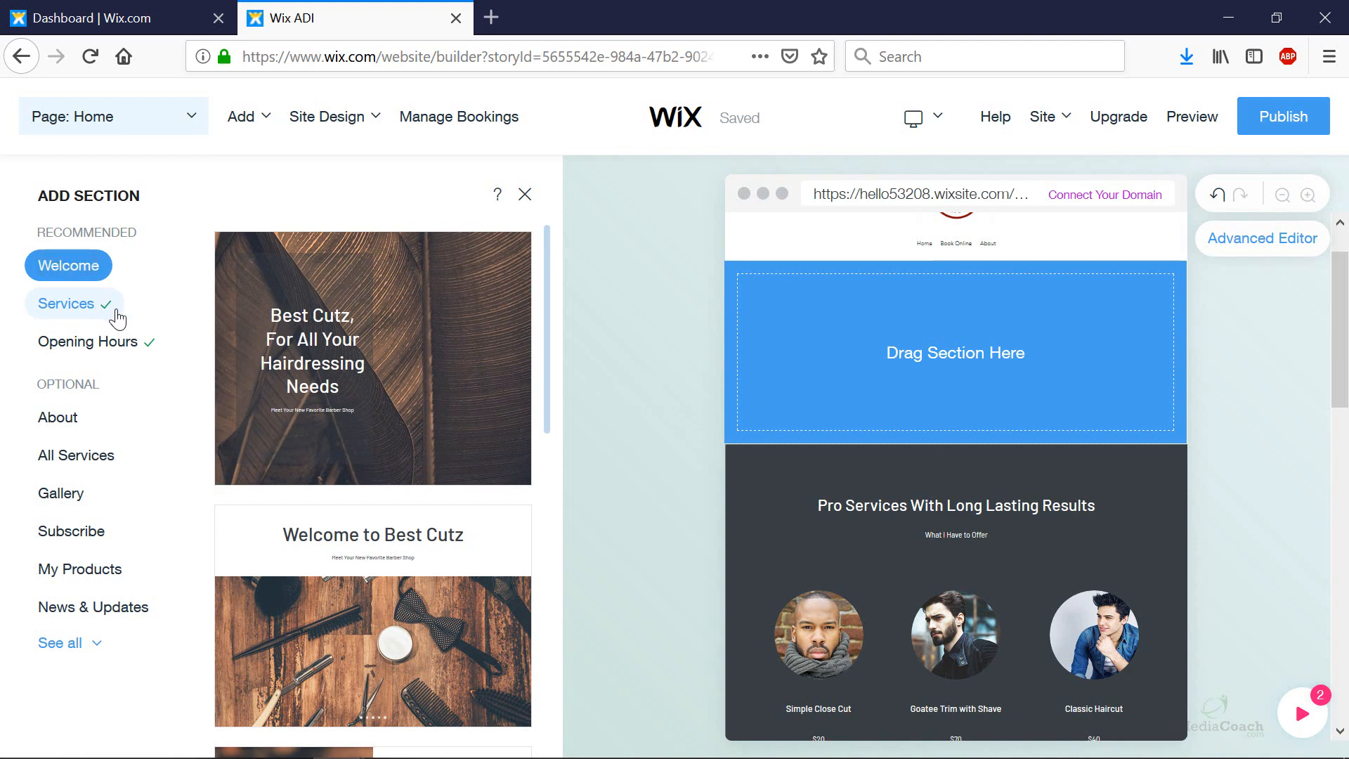
click(77, 320)
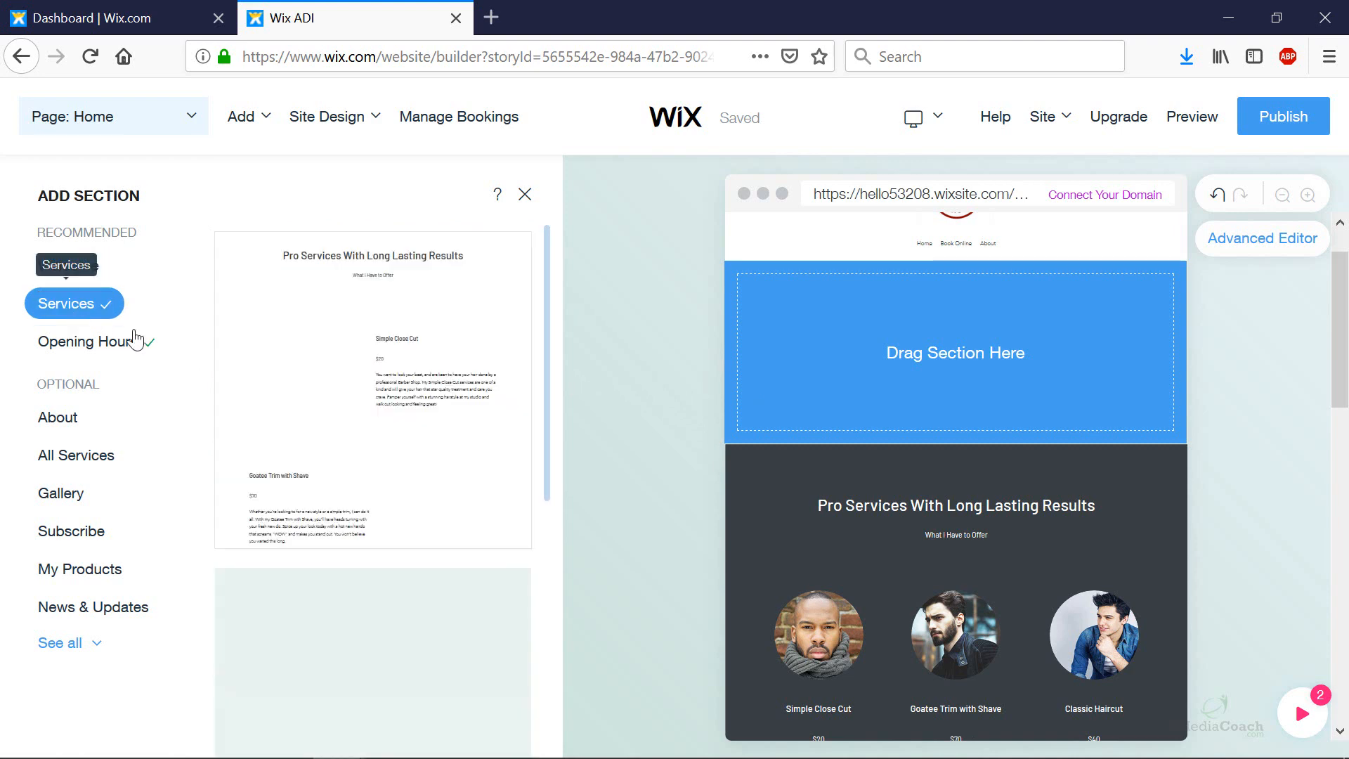
scroll(414, 430, down, 3)
scroll(415, 436, down, 8)
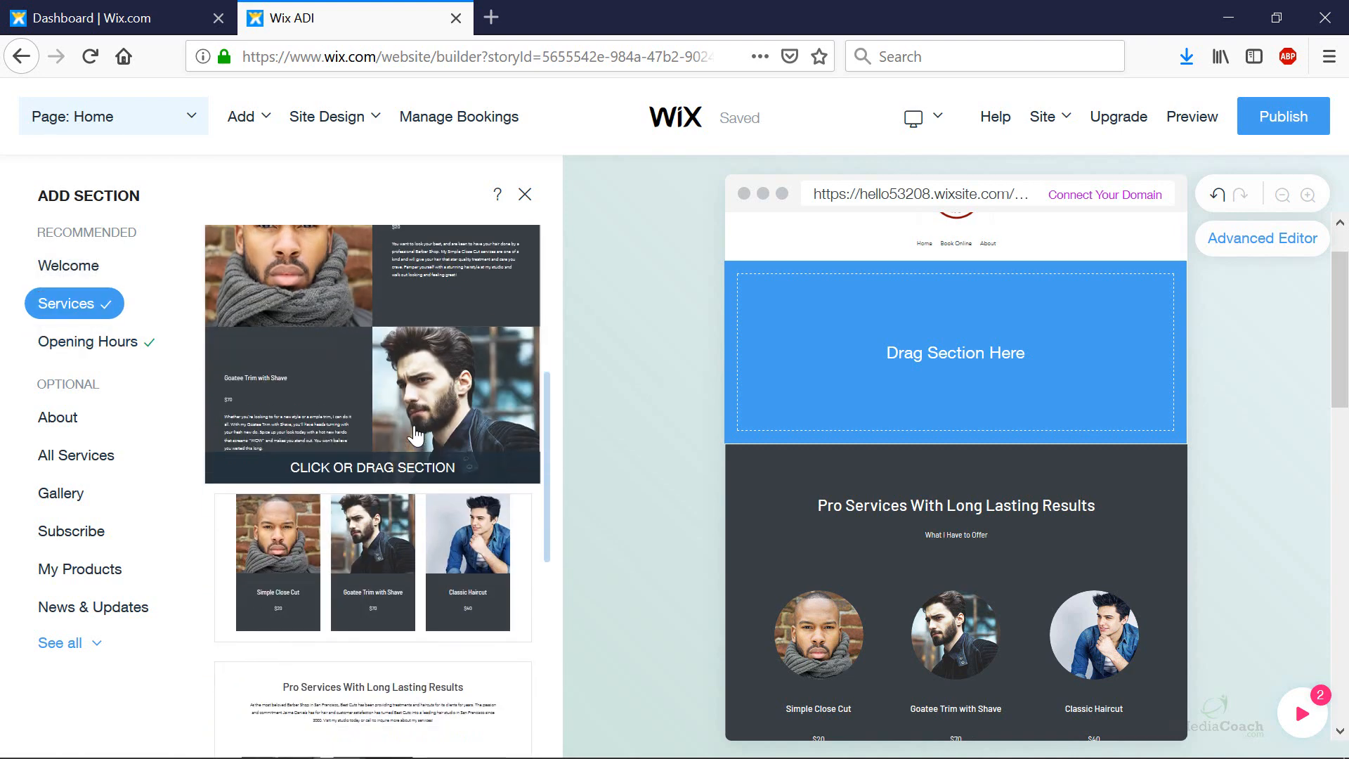
scroll(418, 442, down, 7)
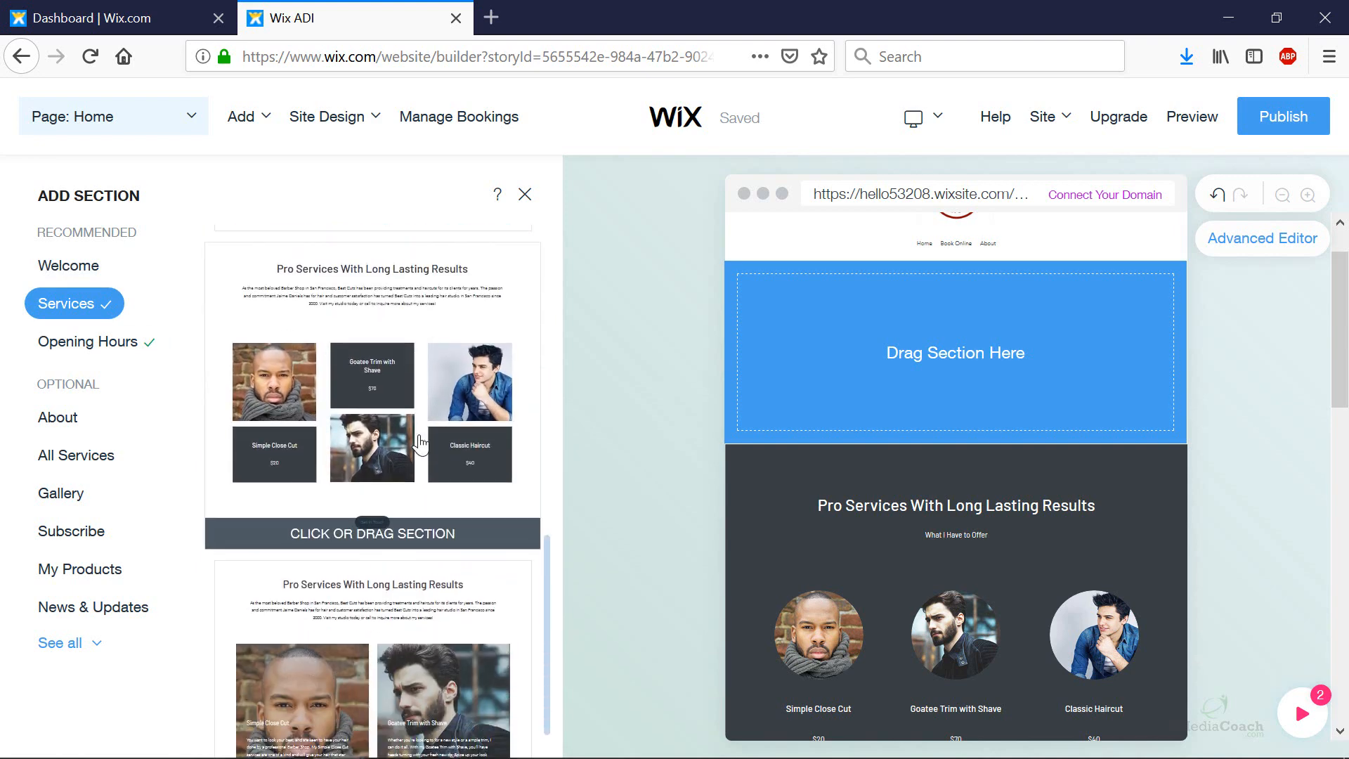
scroll(397, 444, down, 8)
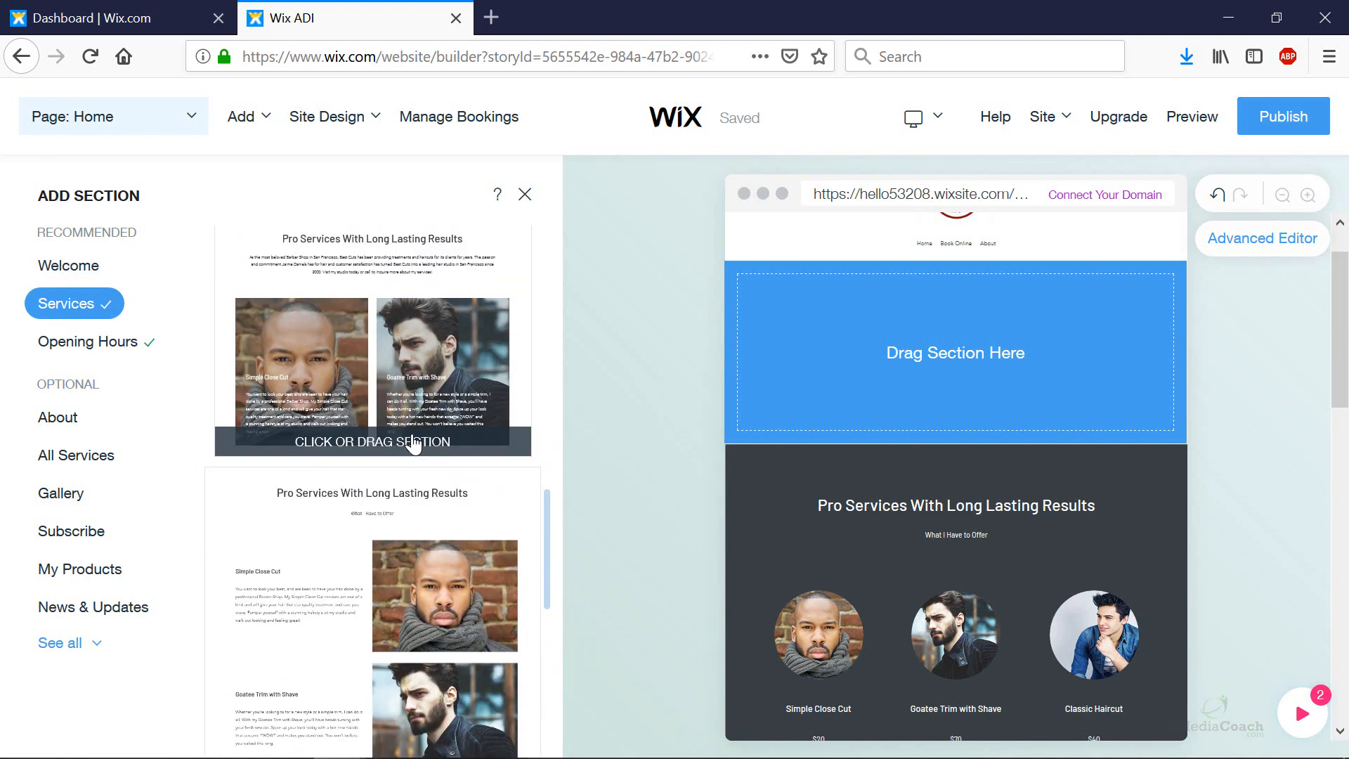
click(80, 498)
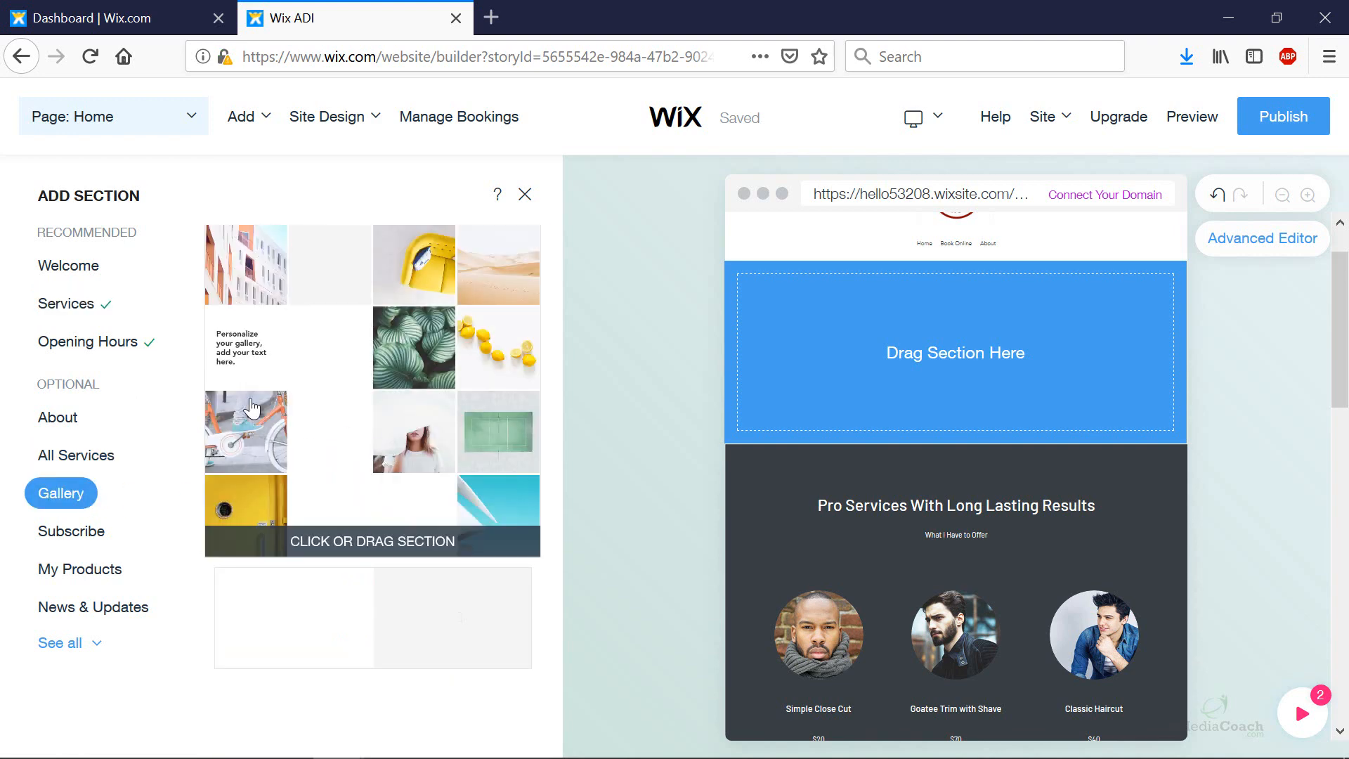
scroll(313, 404, down, 2)
click(113, 352)
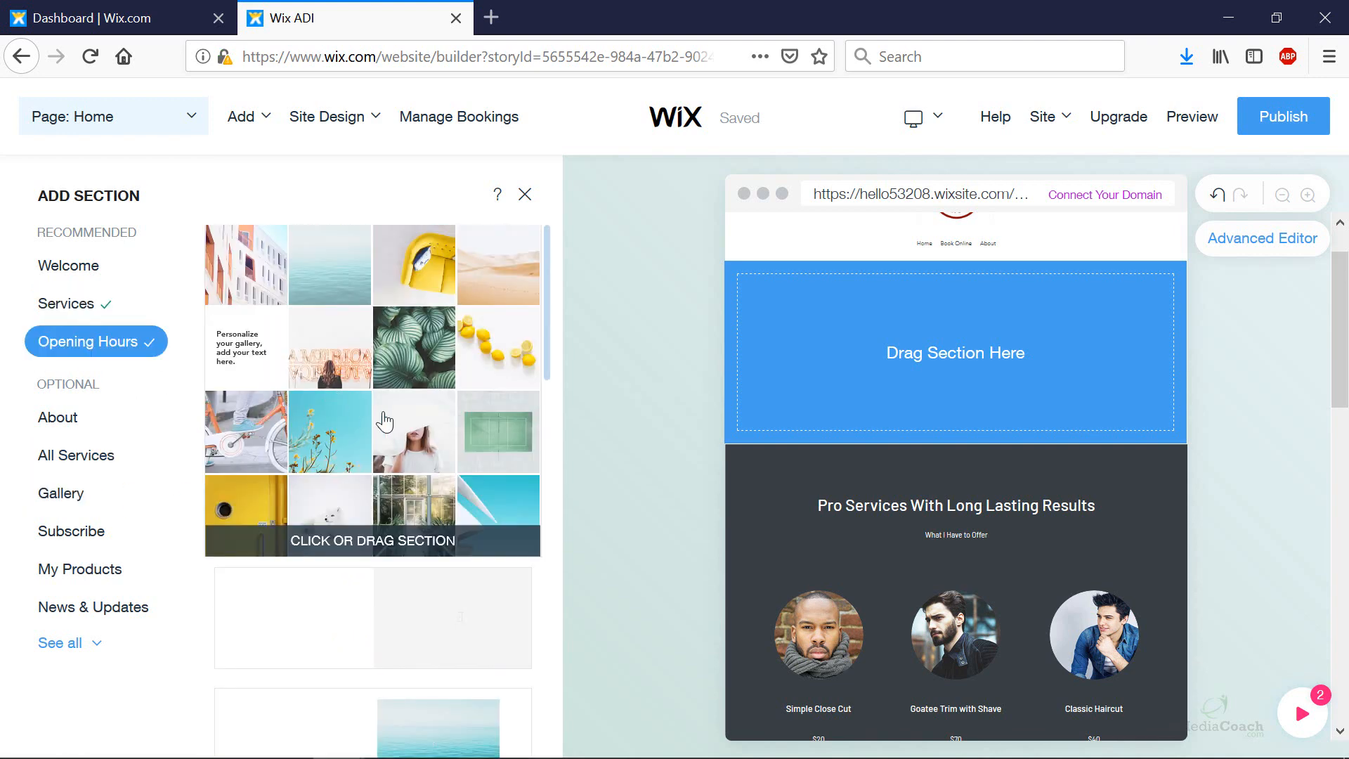
scroll(382, 420, down, 1)
scroll(382, 421, down, 3)
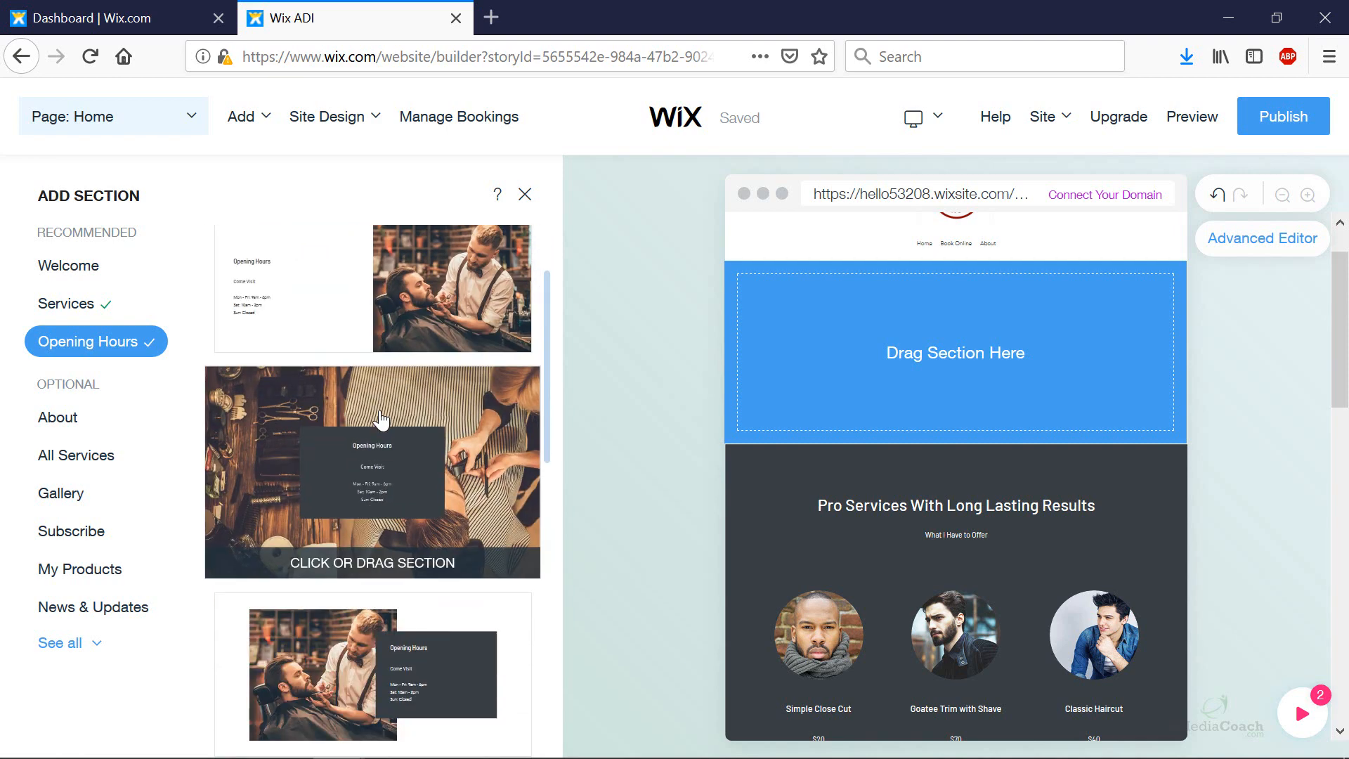
scroll(383, 422, down, 3)
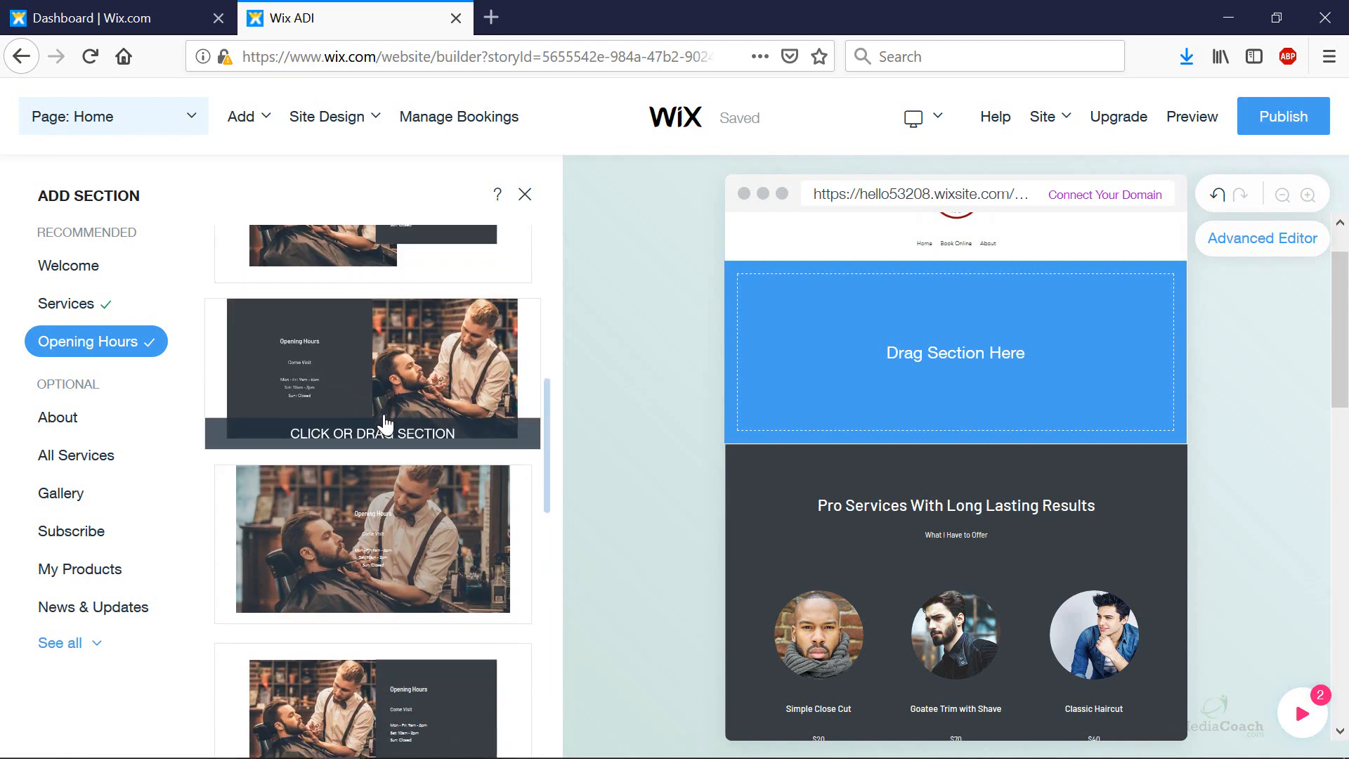
scroll(380, 418, down, 6)
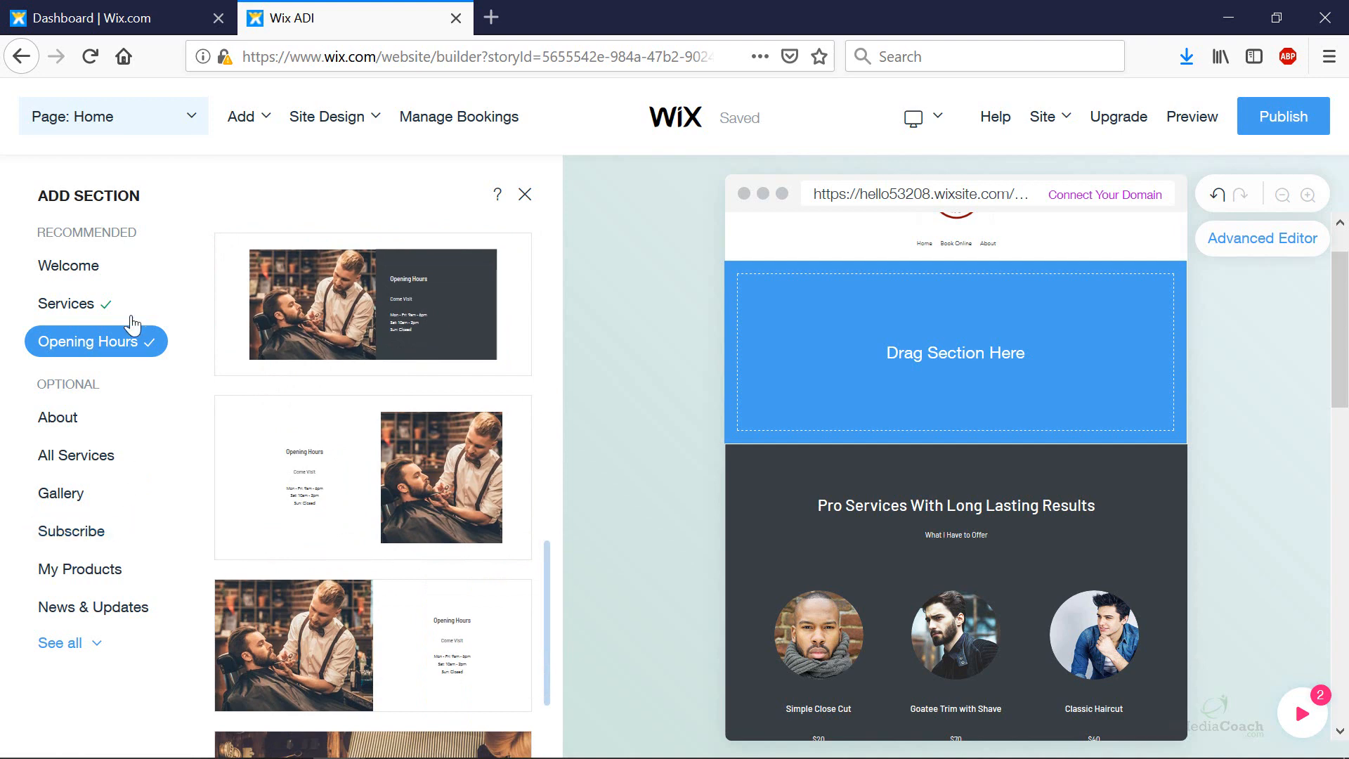
Step: Insert the Welcome section layout with the barber photo background and "Welcome to Best Cutz" heading directly below the header
click(49, 265)
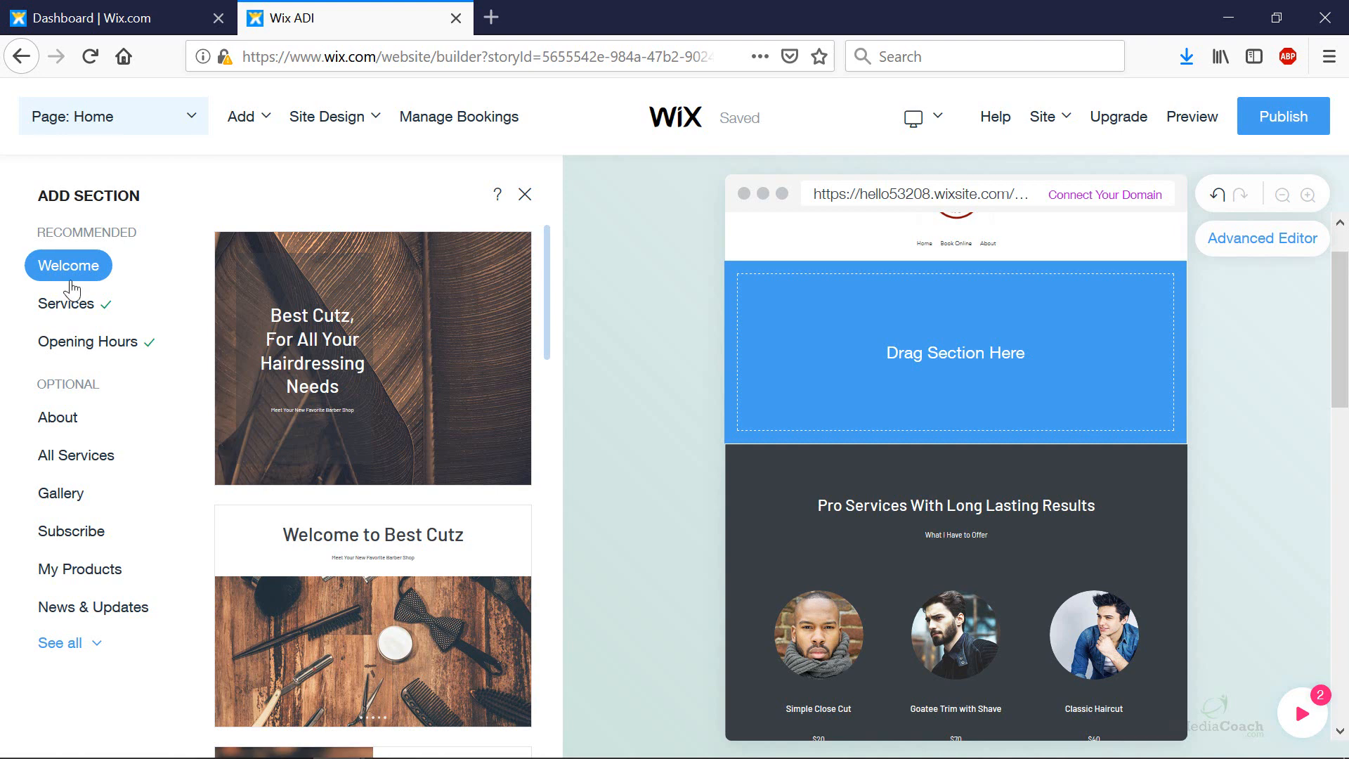
scroll(310, 306, down, 2)
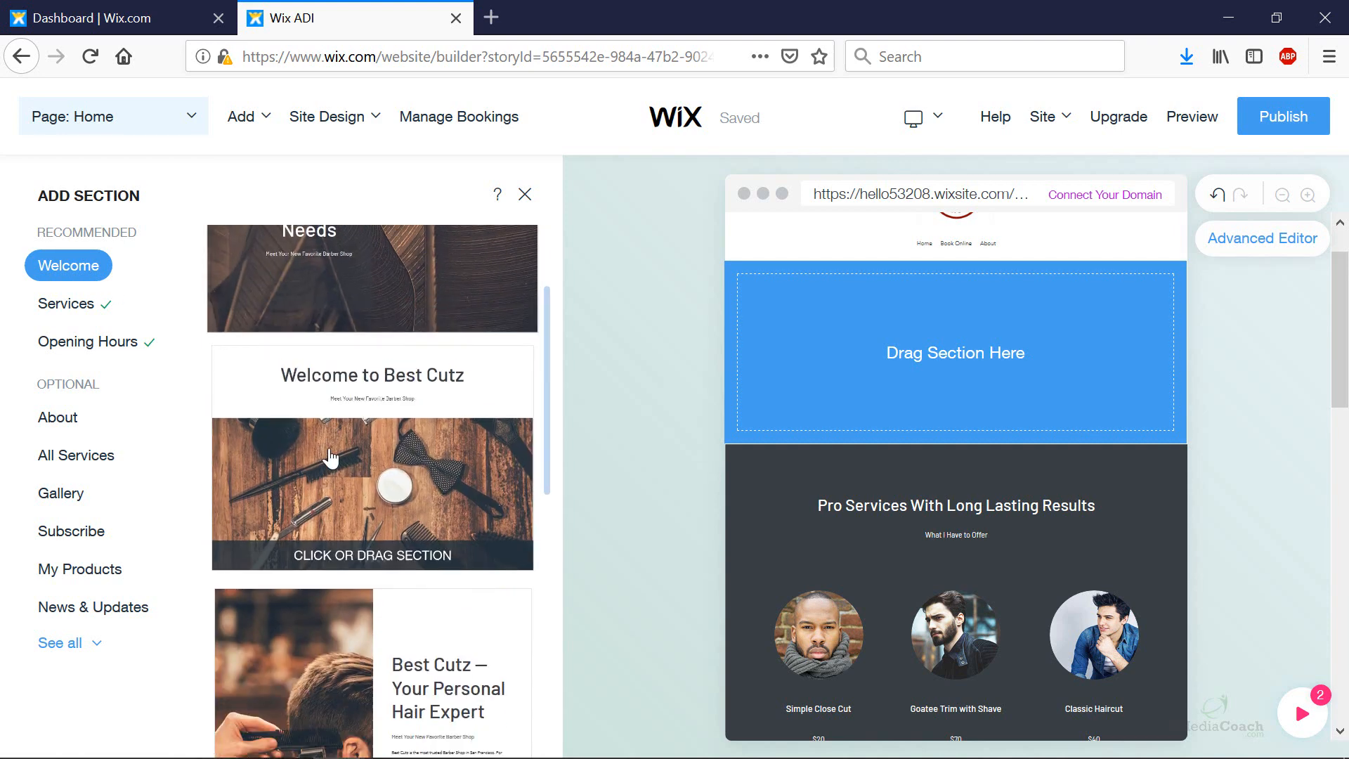
scroll(330, 458, down, 6)
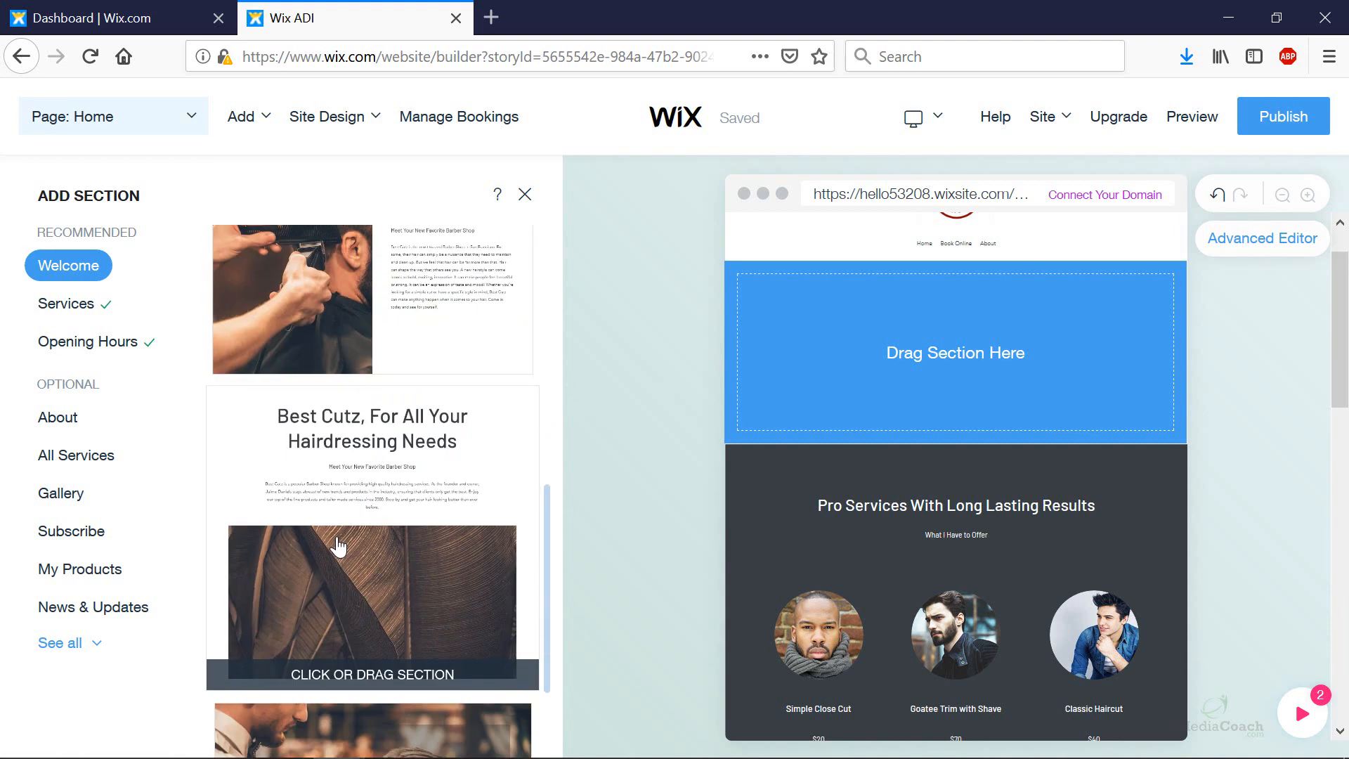
scroll(338, 545, down, 5)
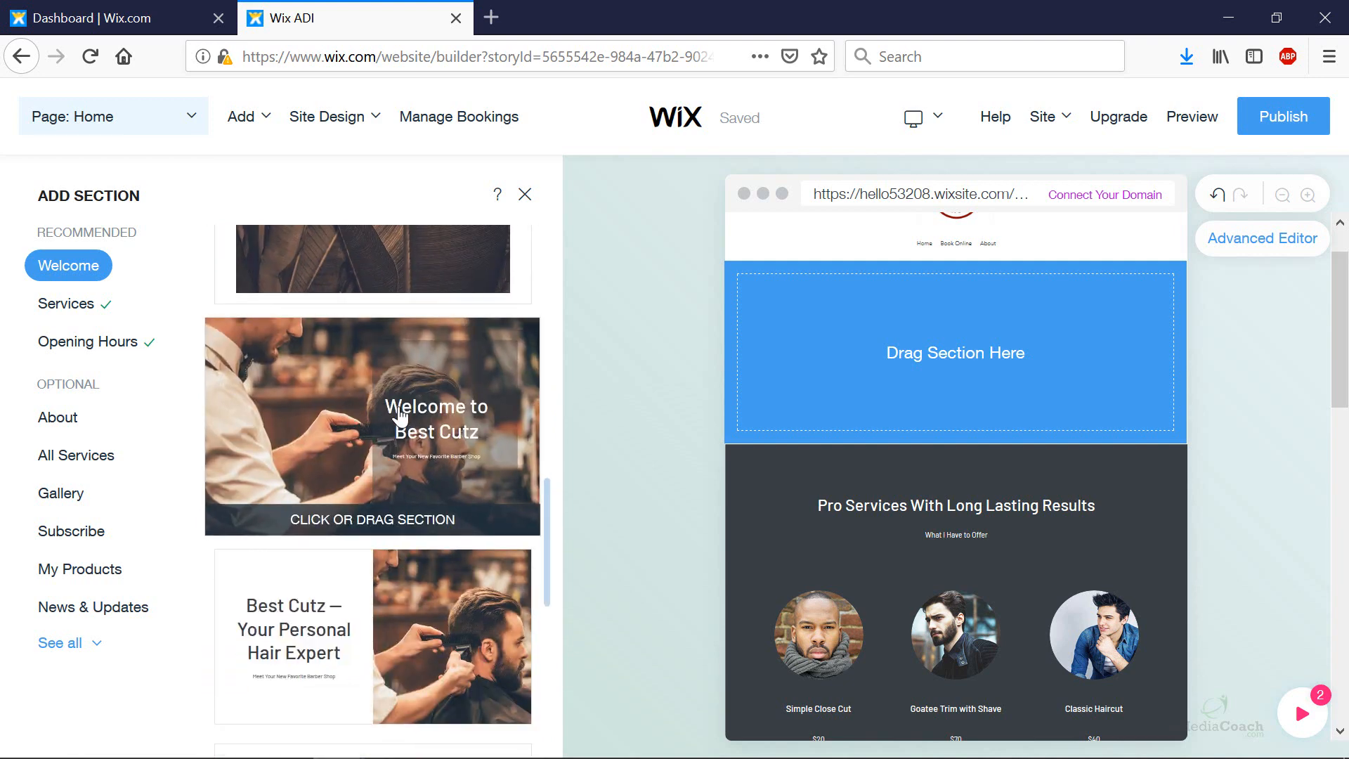
scroll(425, 430, down, 8)
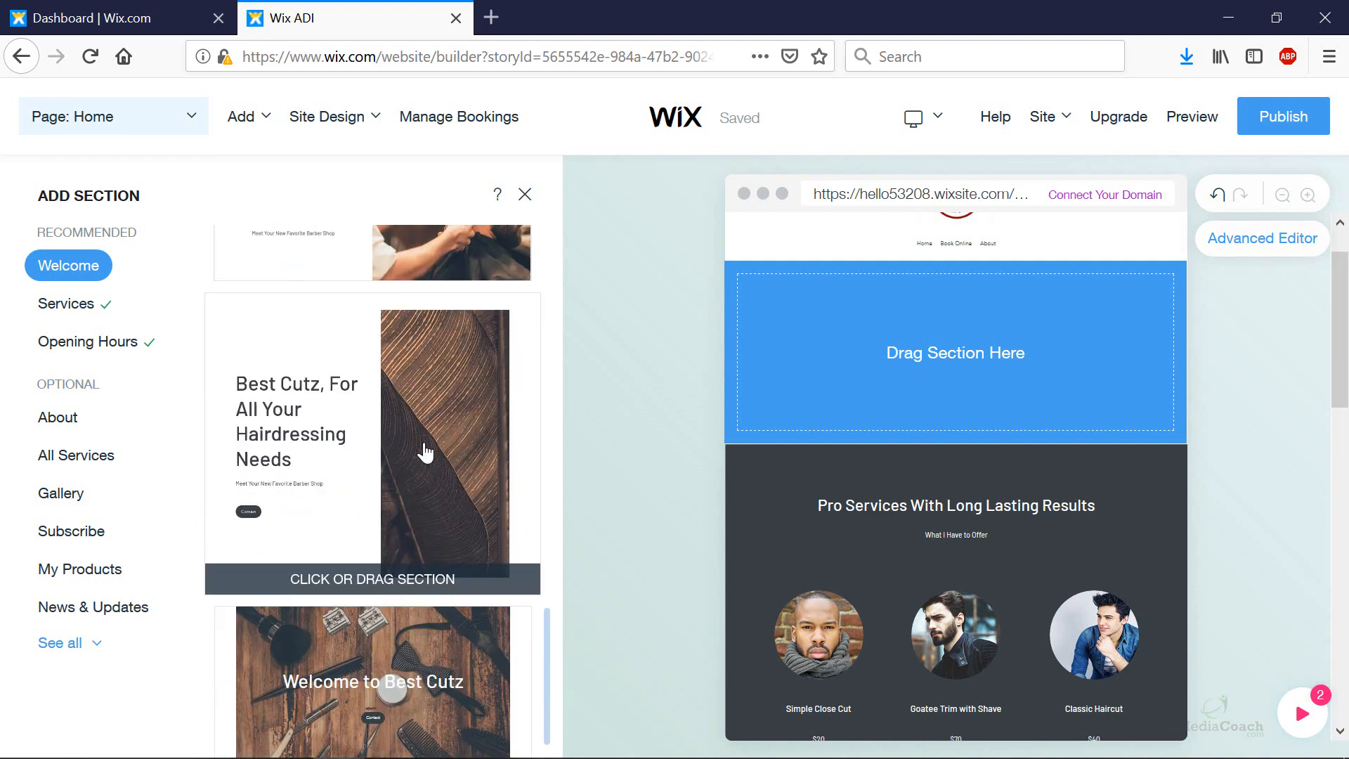
scroll(422, 449, up, 5)
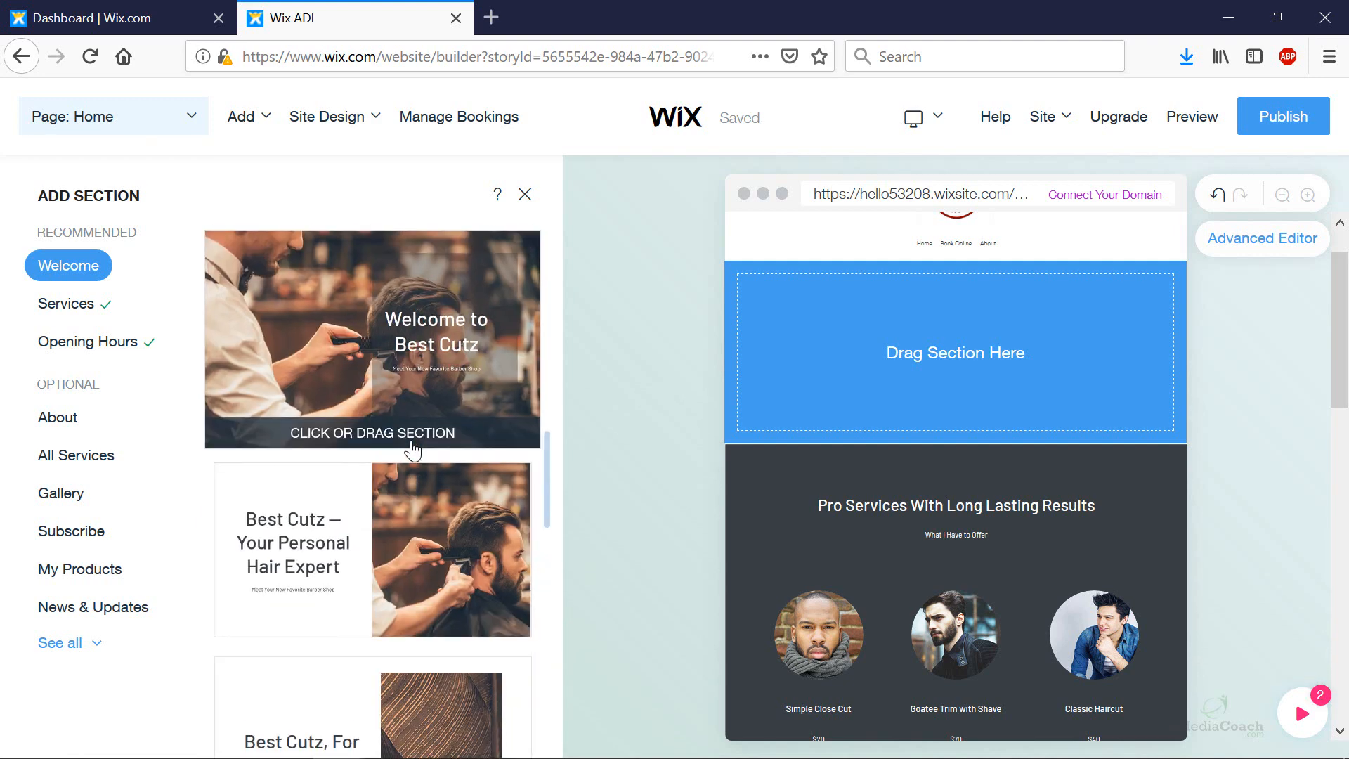
drag(413, 449, 1022, 361)
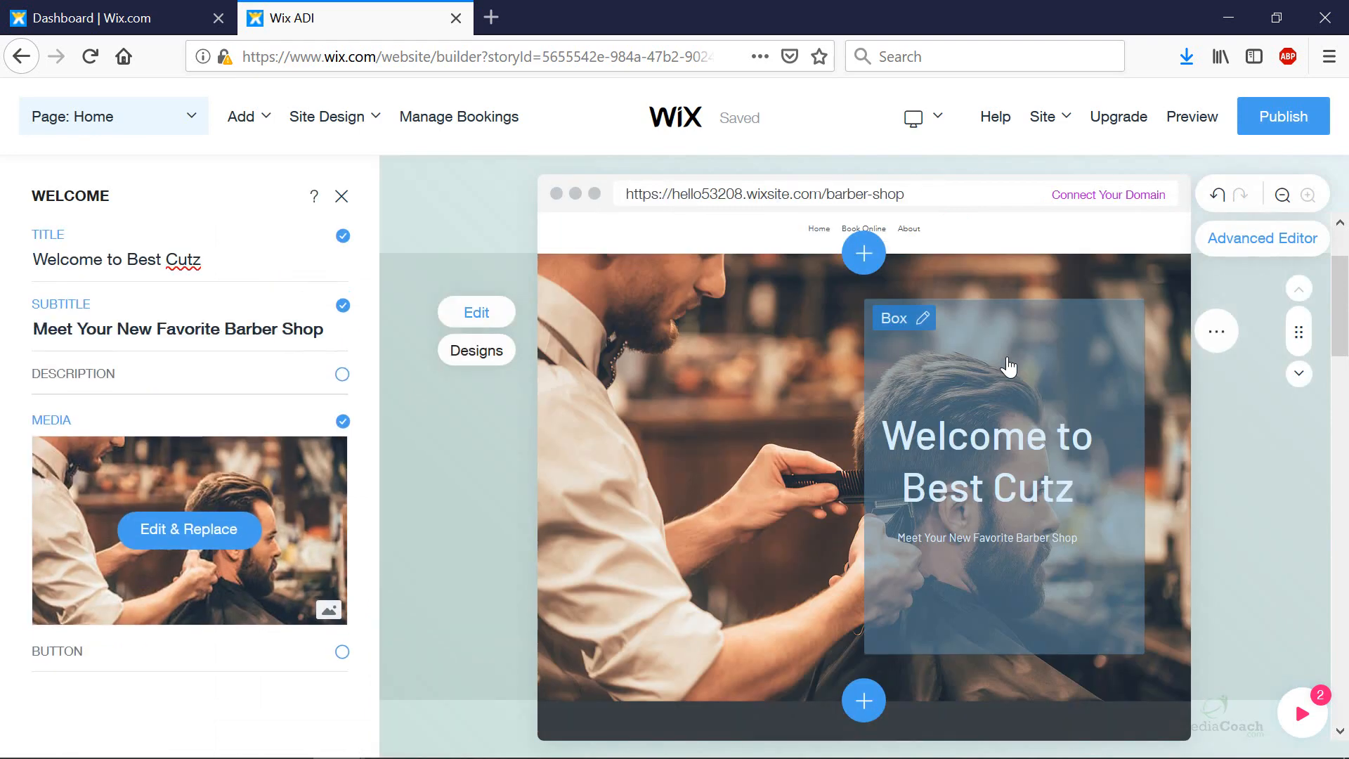
scroll(984, 422, up, 2)
scroll(961, 478, down, 5)
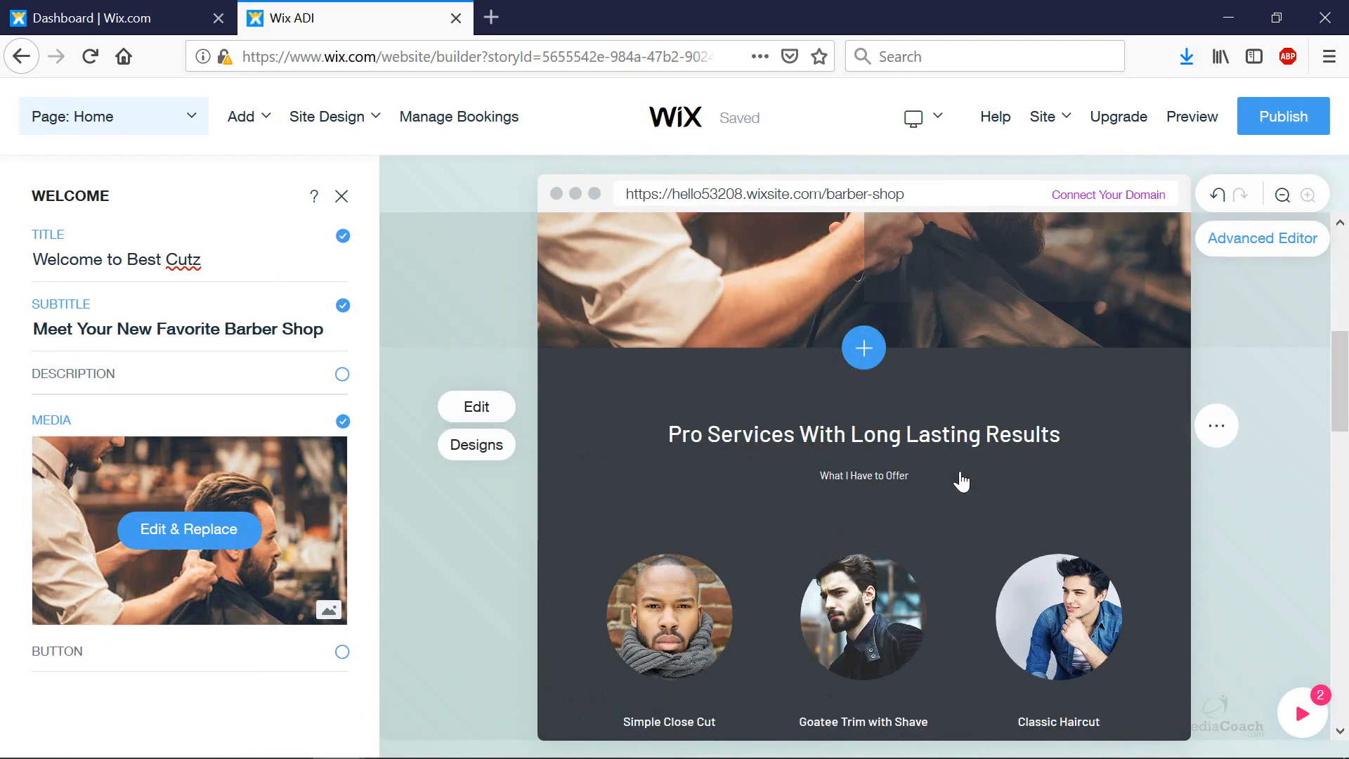
scroll(961, 480, up, 5)
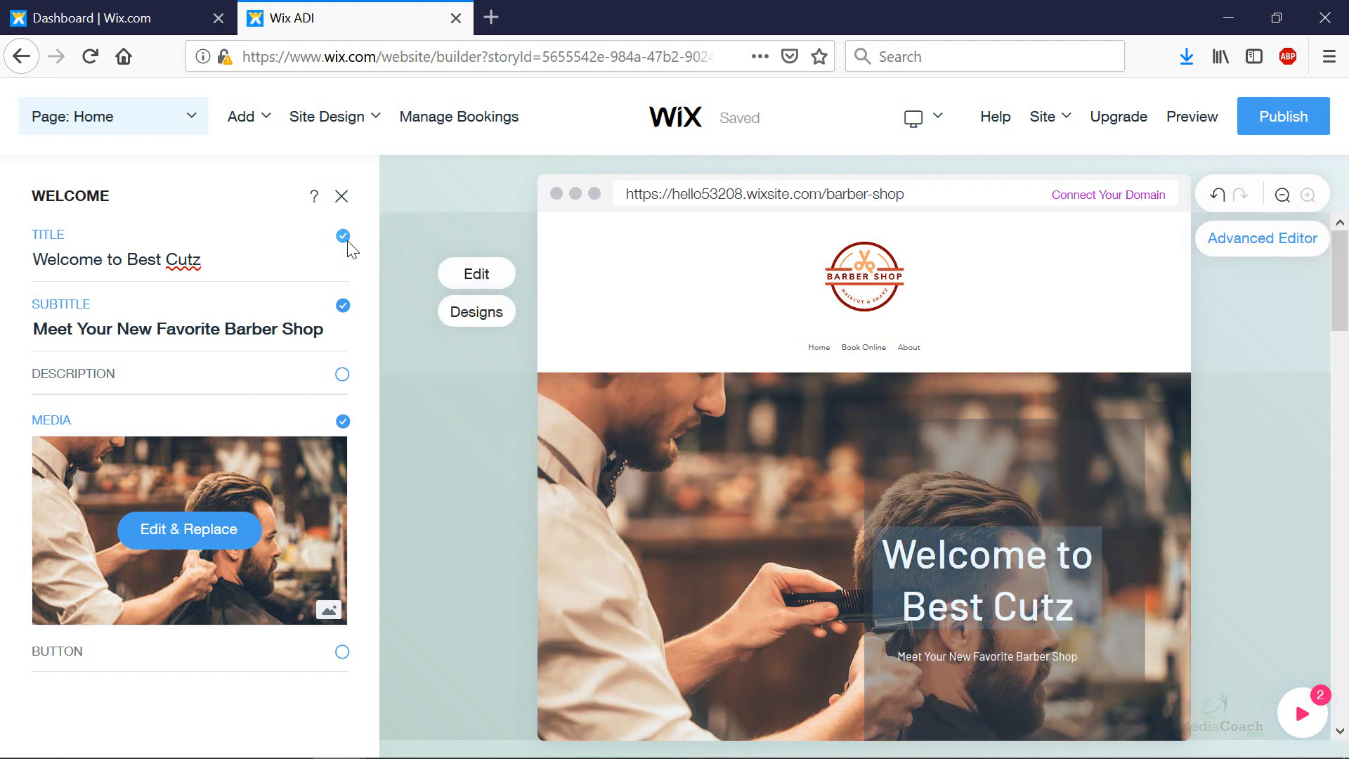
Step: Examine replacement images for the Welcome section's background among the recommended, Free from Wix and own images, keeping the current photo
click(225, 262)
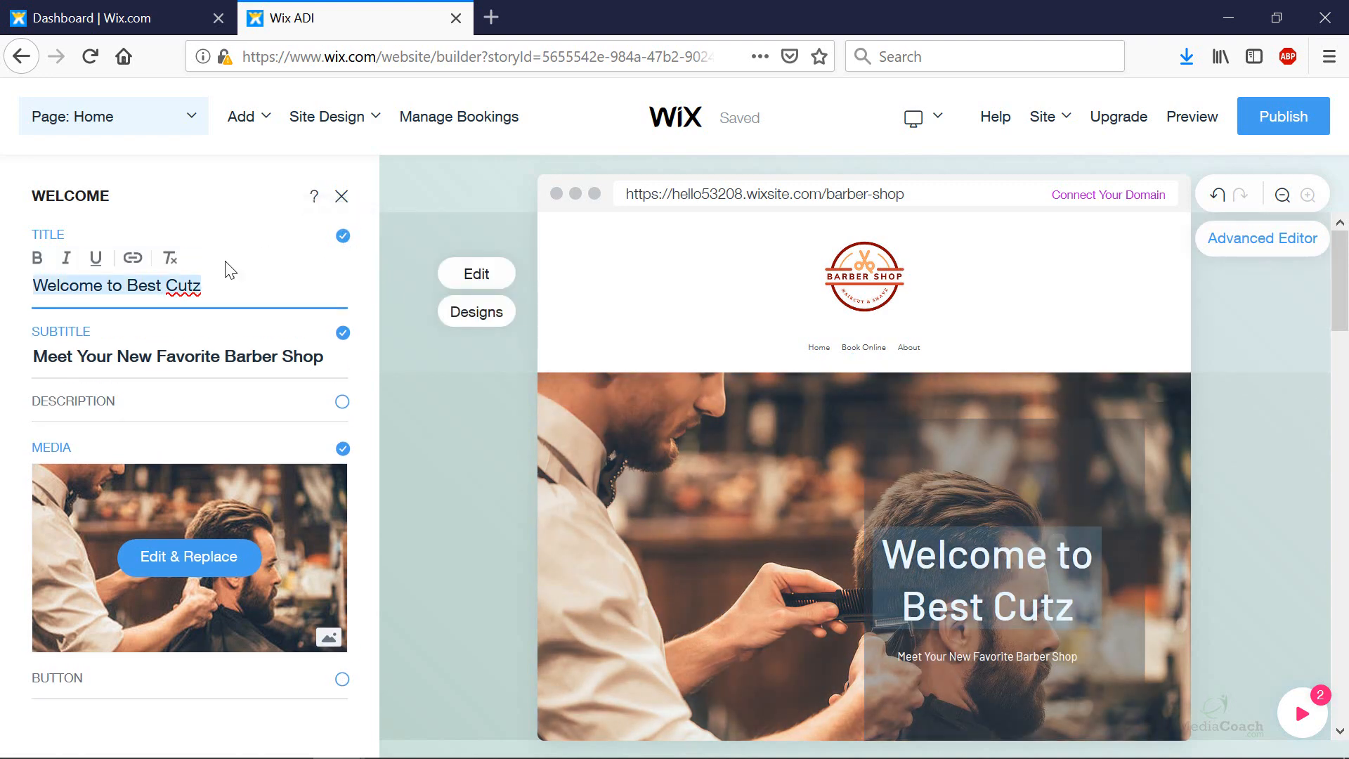
click(229, 295)
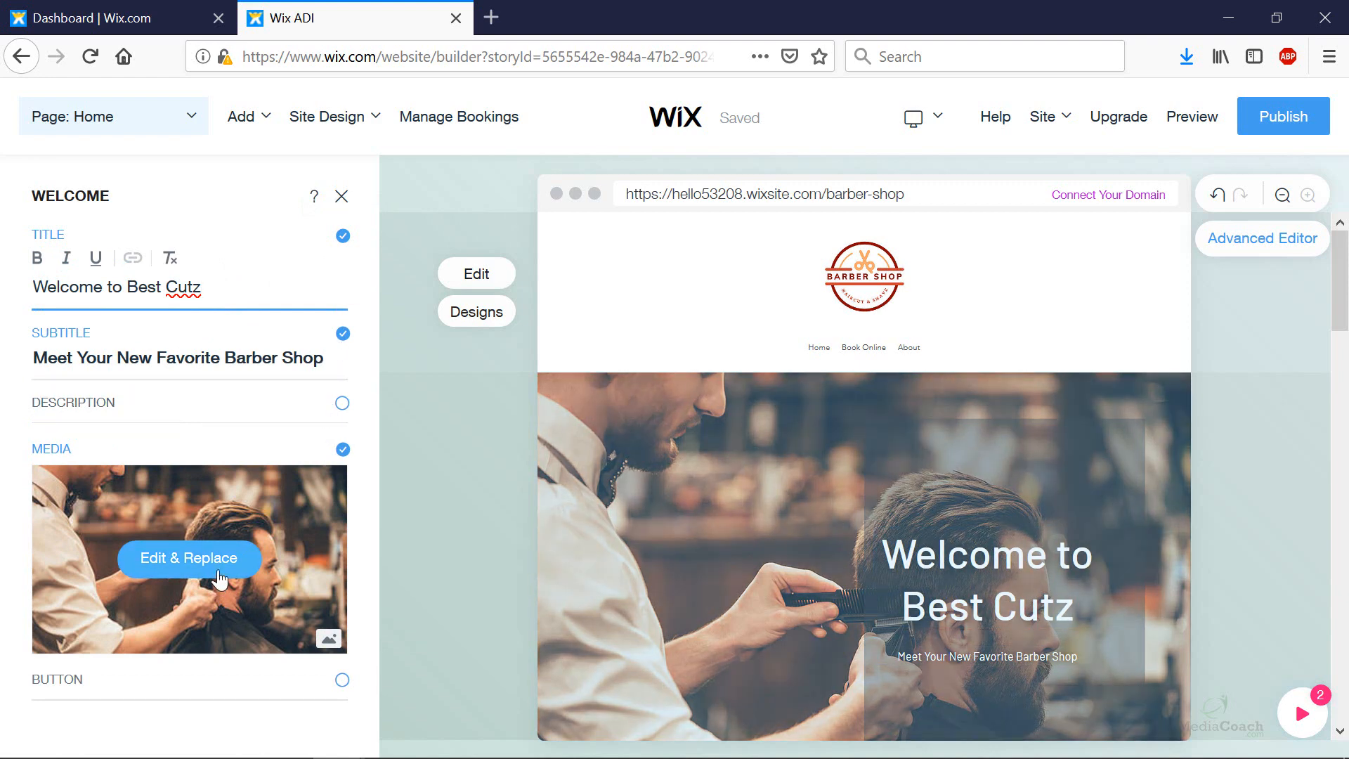
click(225, 571)
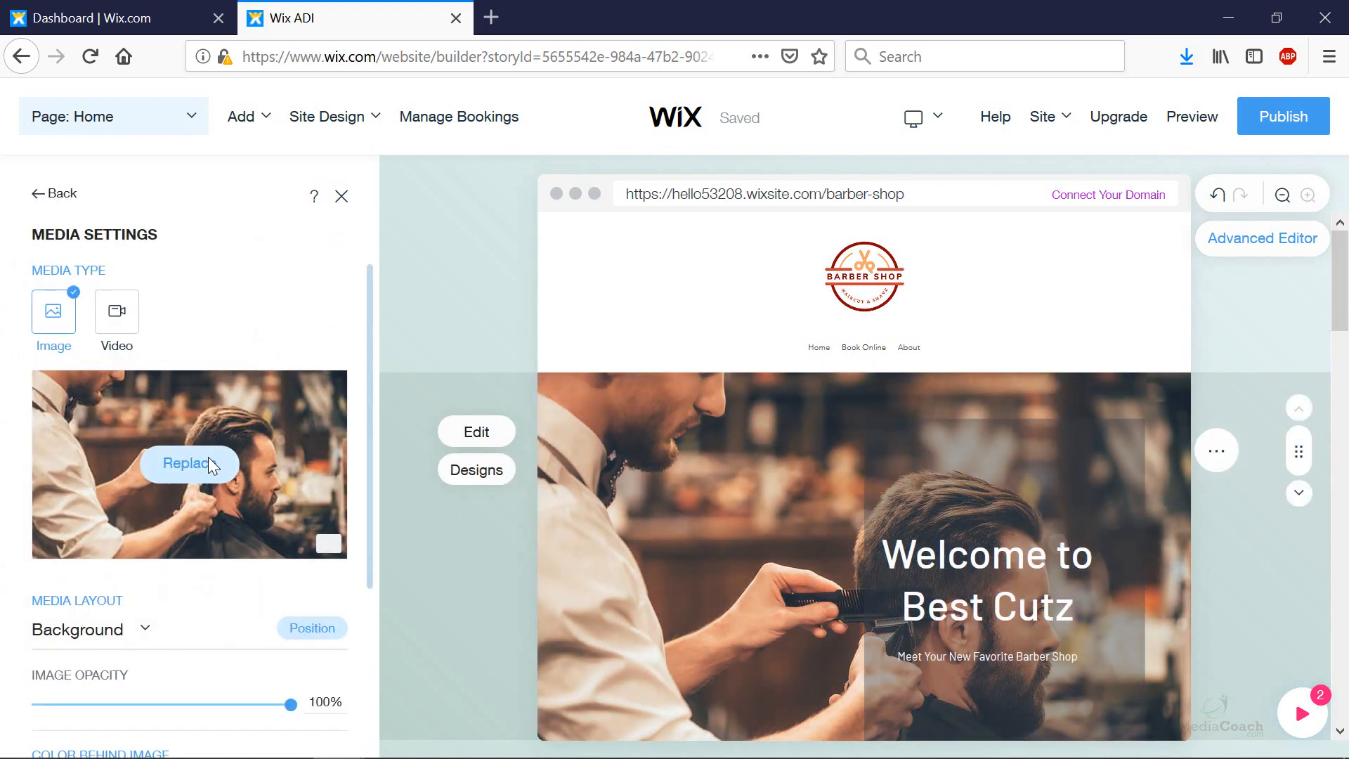
click(209, 458)
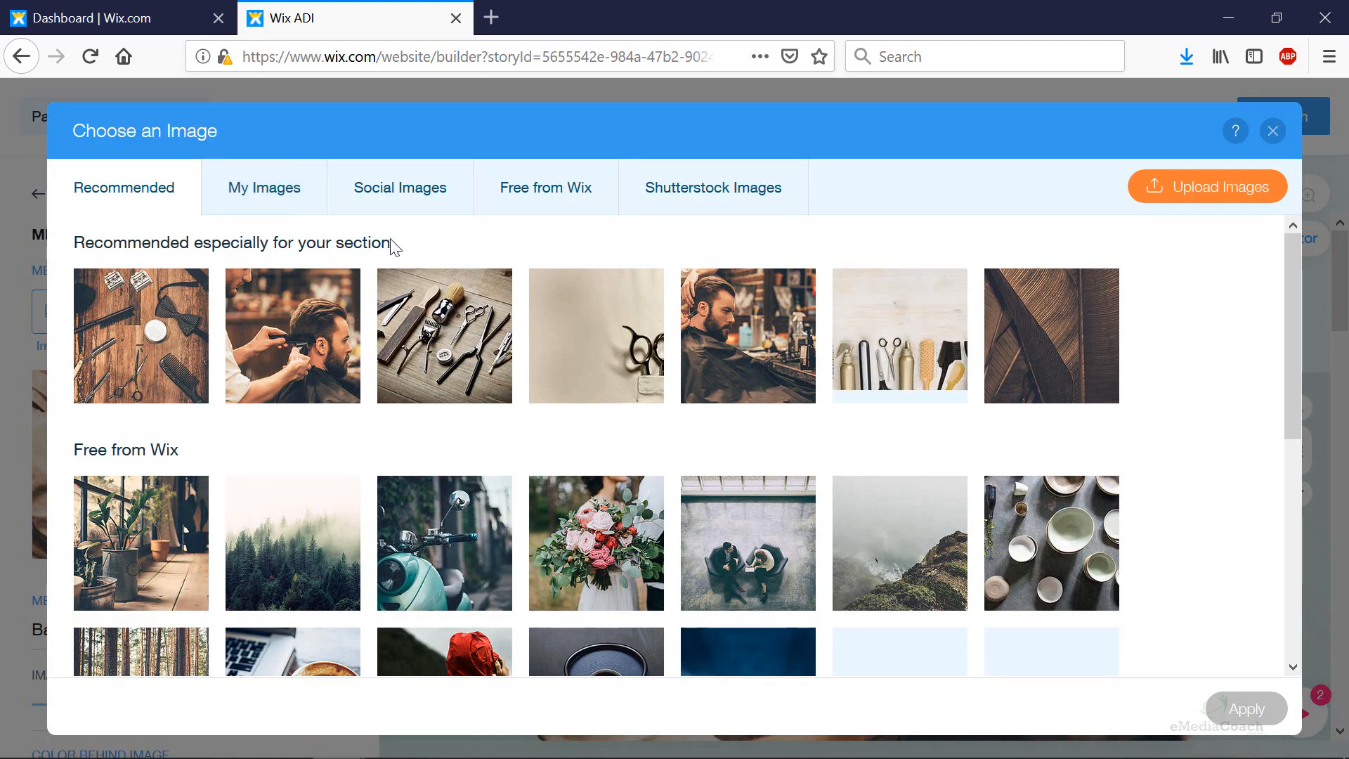
scroll(643, 415, down, 3)
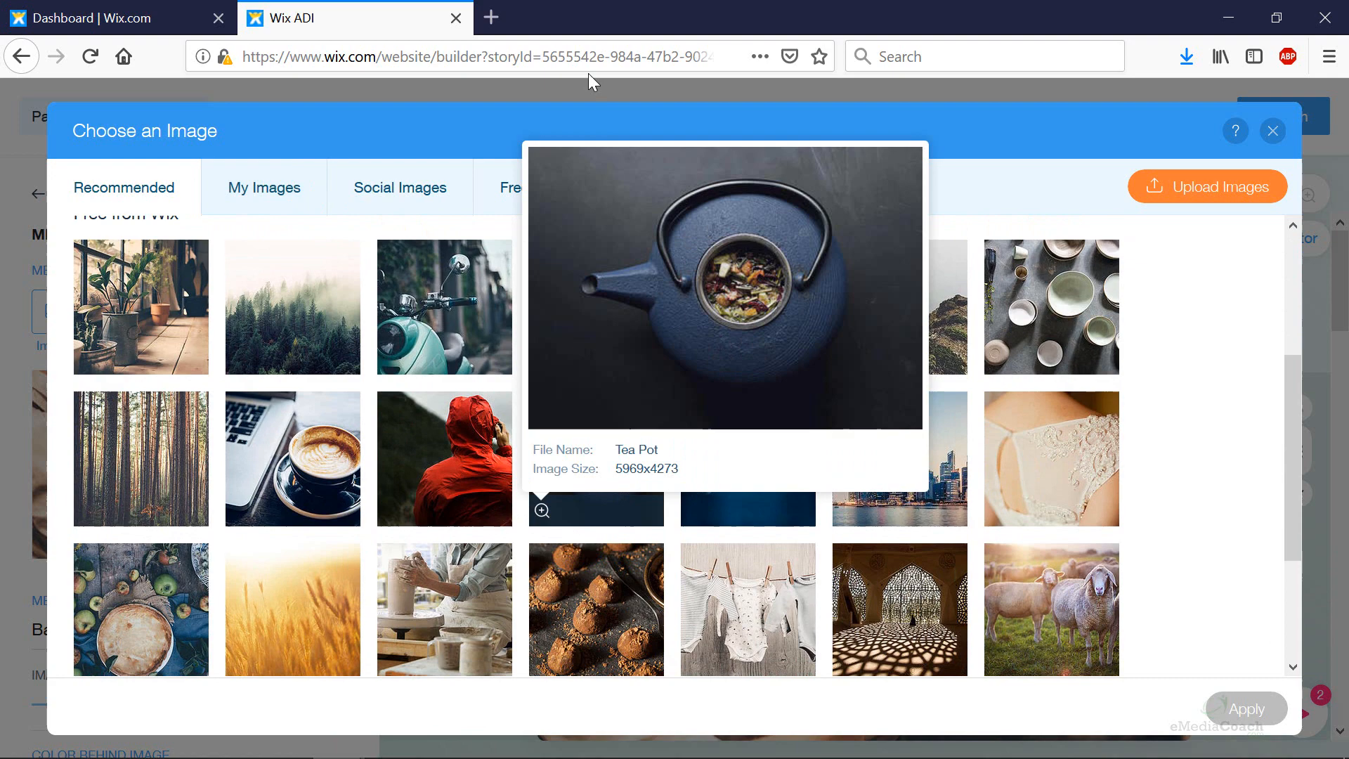
click(513, 189)
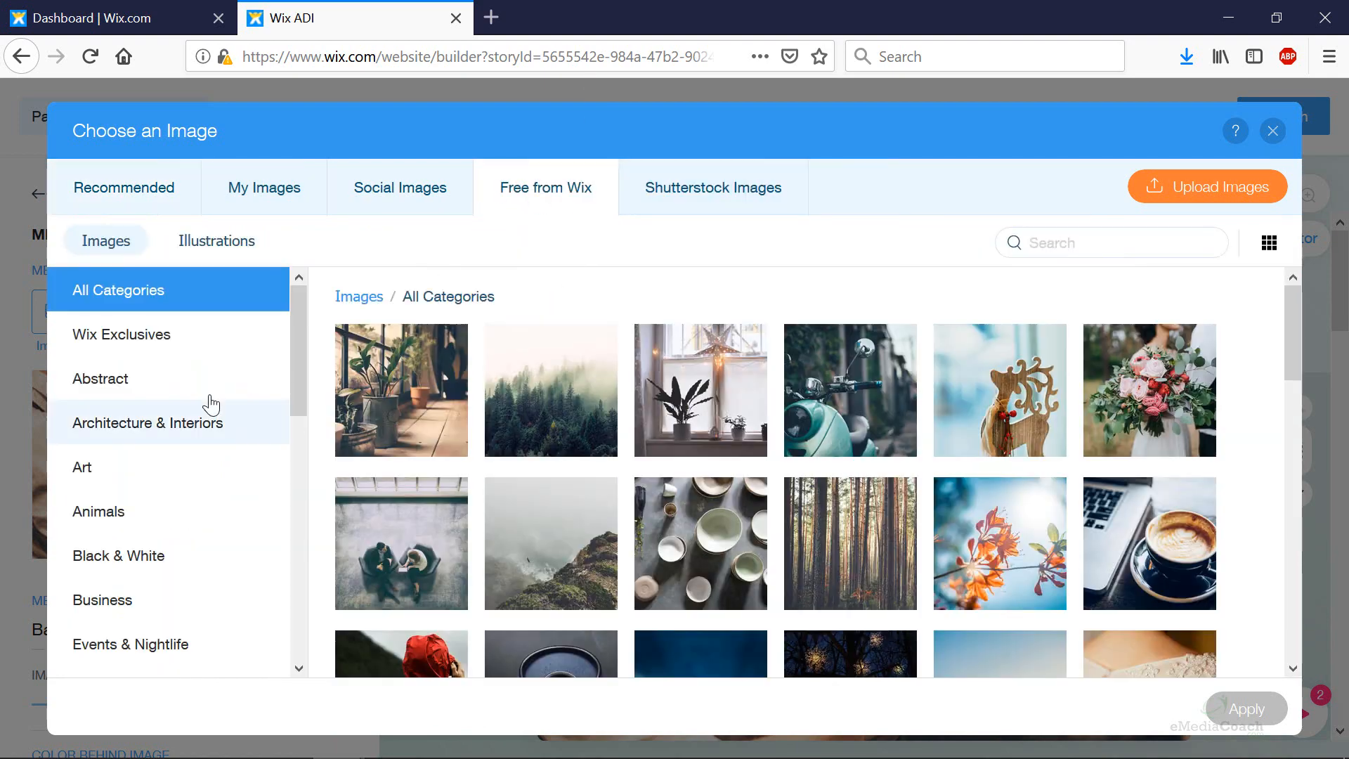
scroll(680, 507, down, 3)
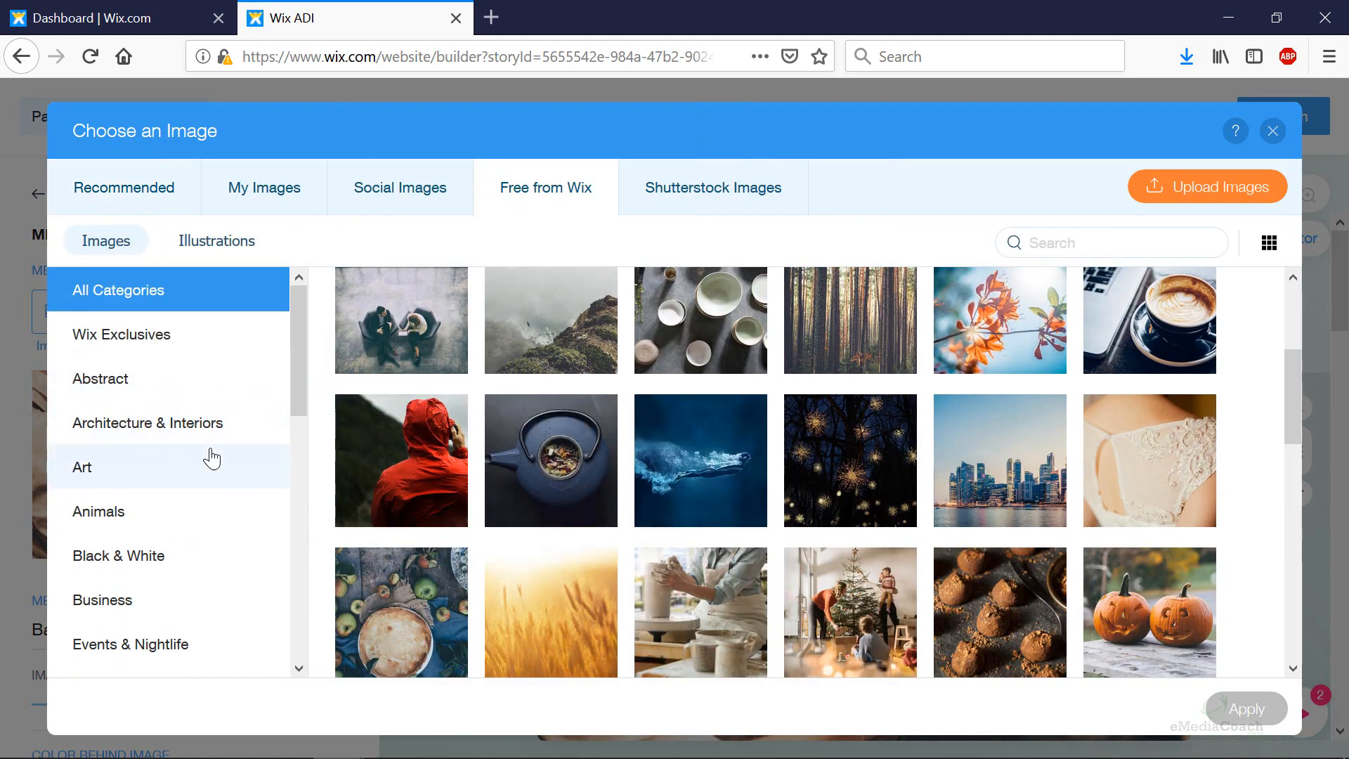
scroll(213, 460, down, 5)
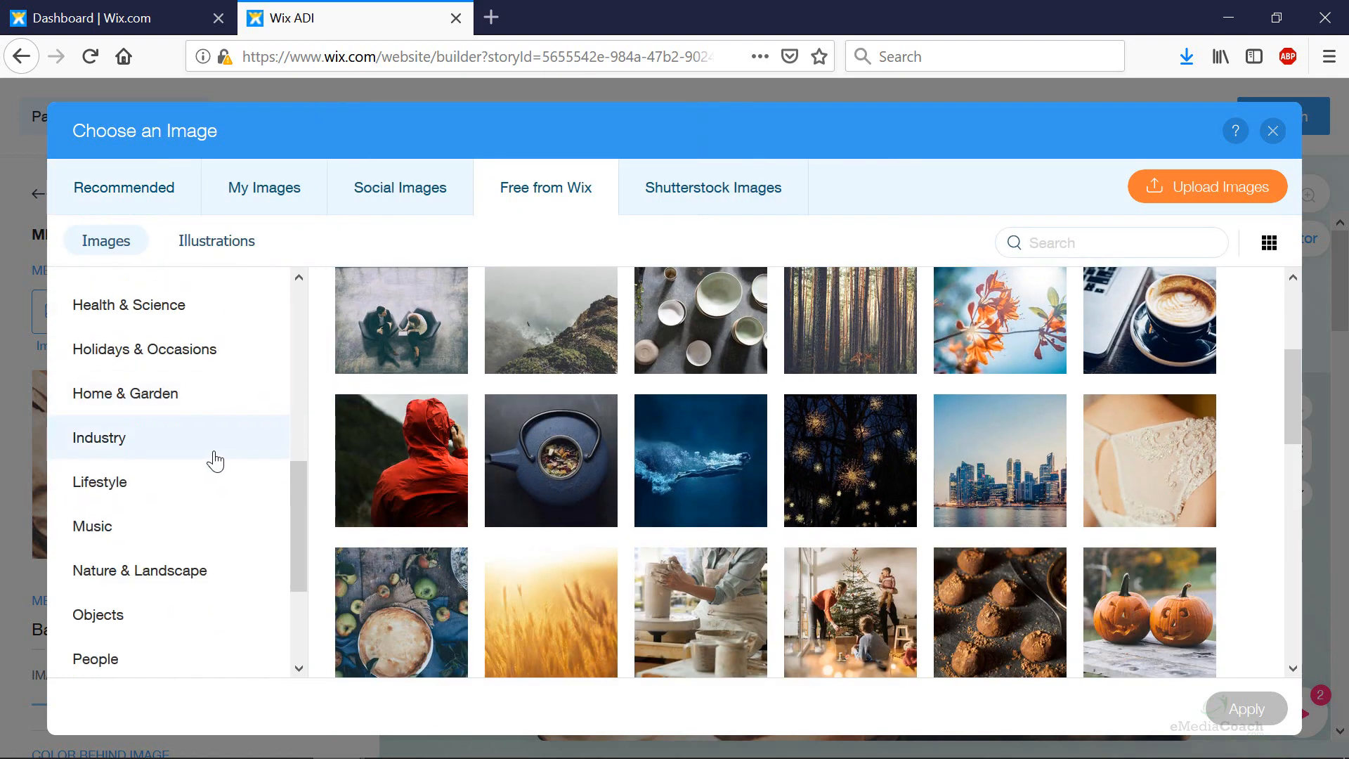
click(274, 207)
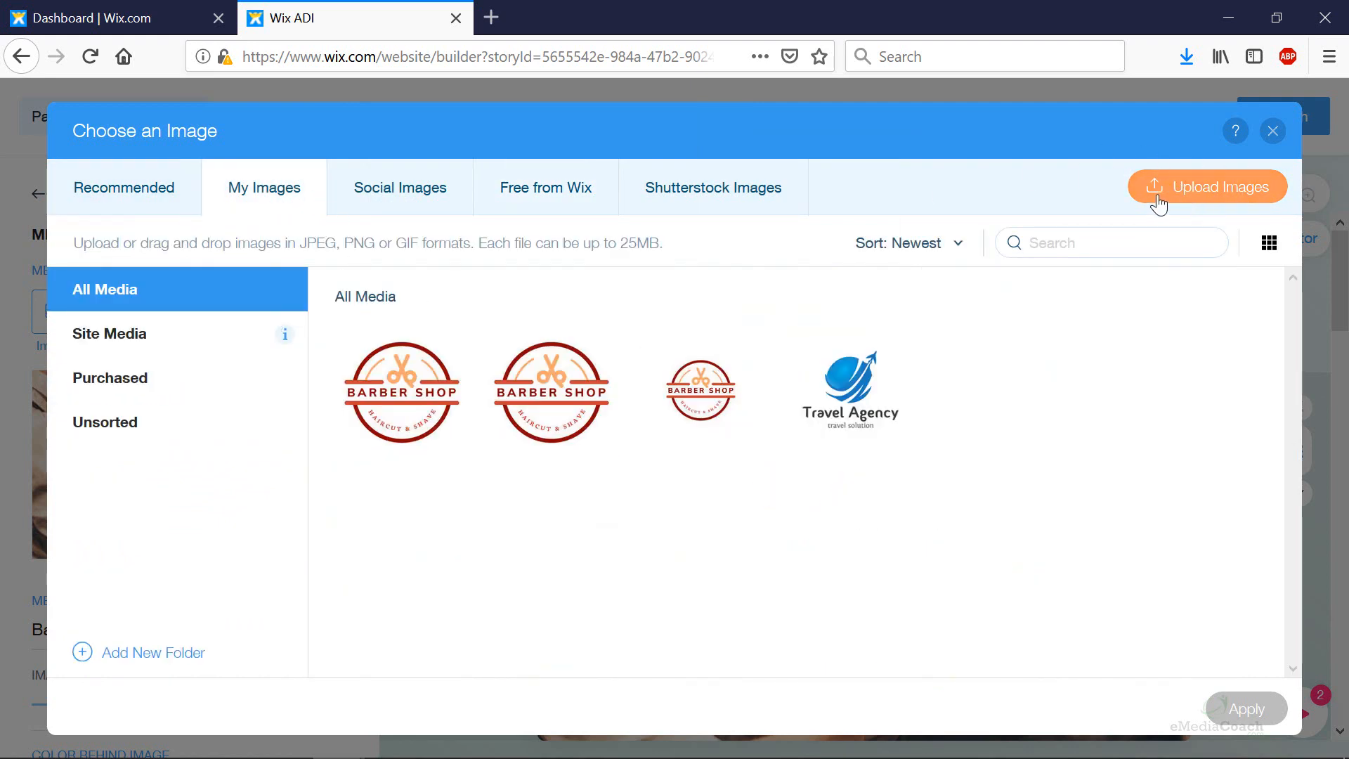
click(1273, 135)
scroll(780, 520, down, 2)
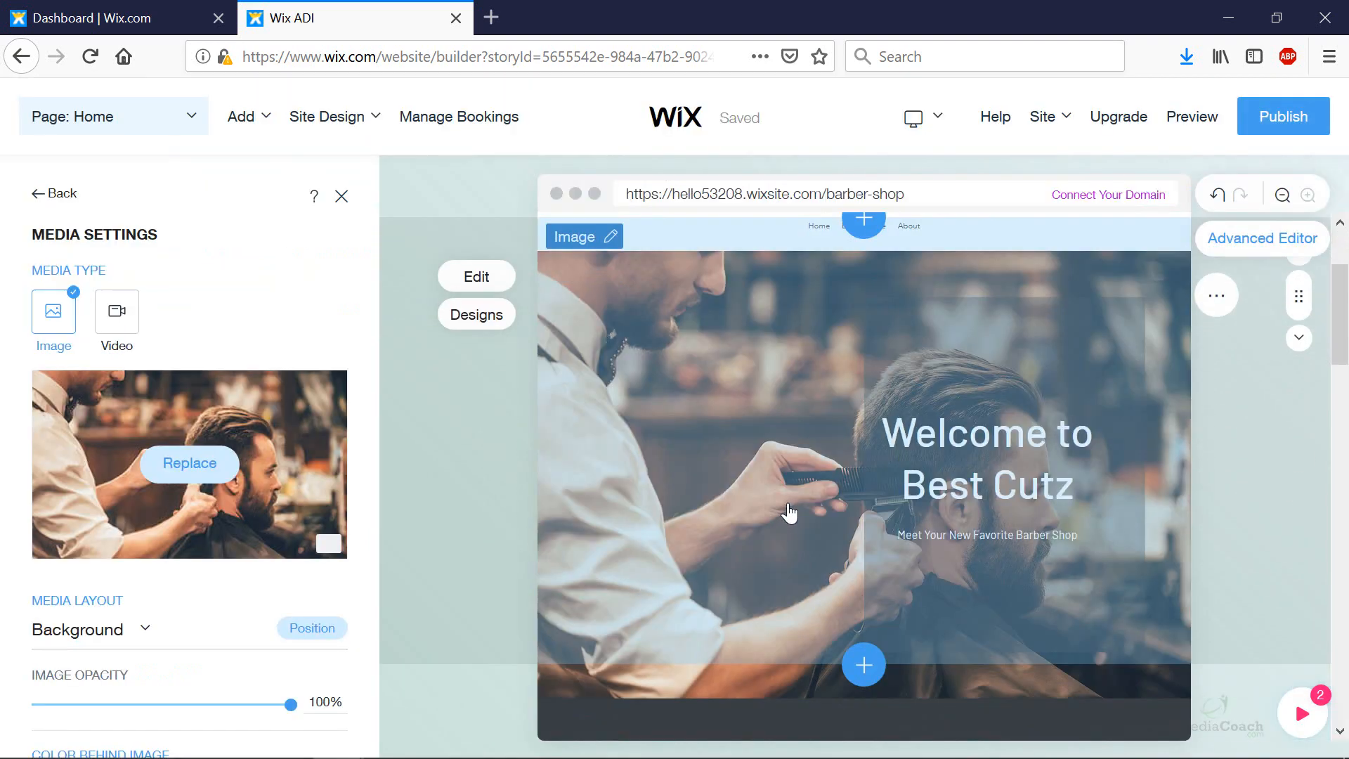
scroll(789, 513, down, 2)
scroll(363, 488, down, 2)
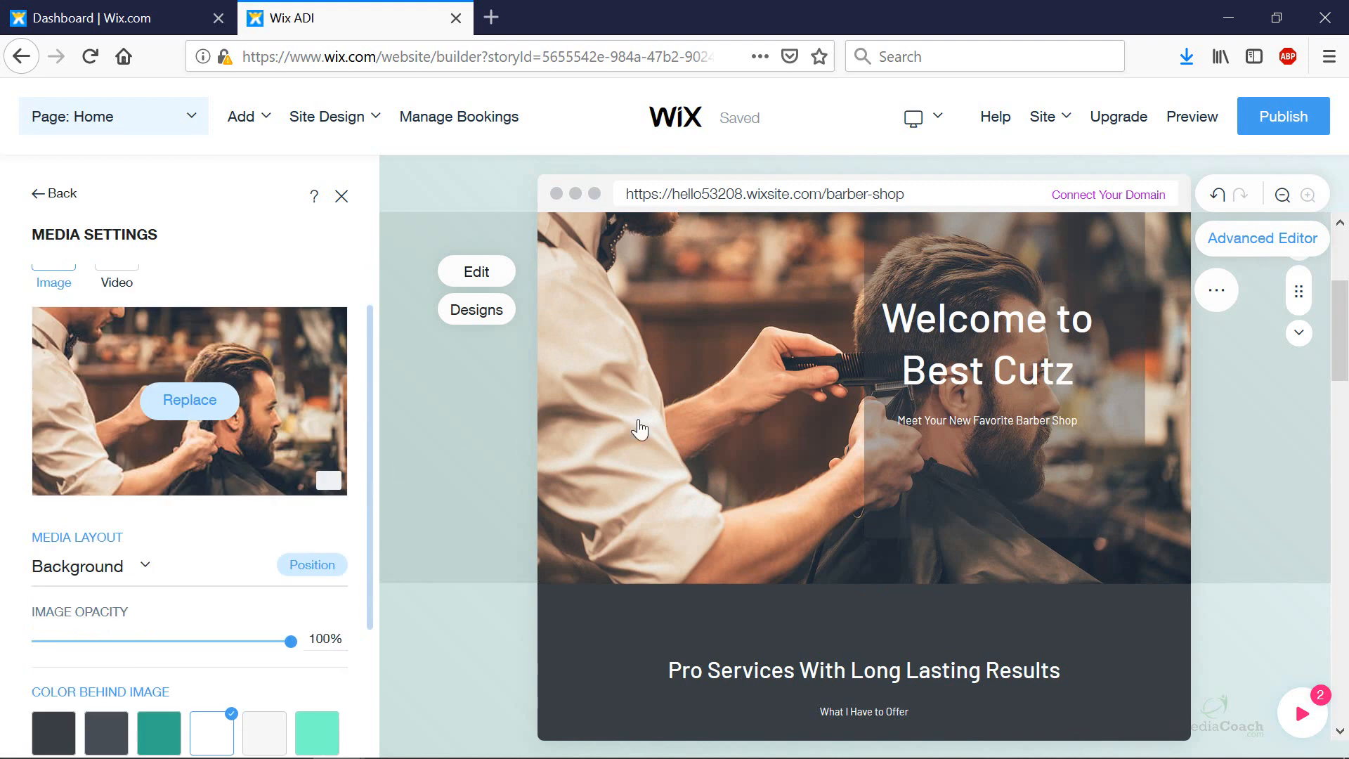
Step: Enable the button in the Welcome section and label it "Contact Us"
click(1059, 399)
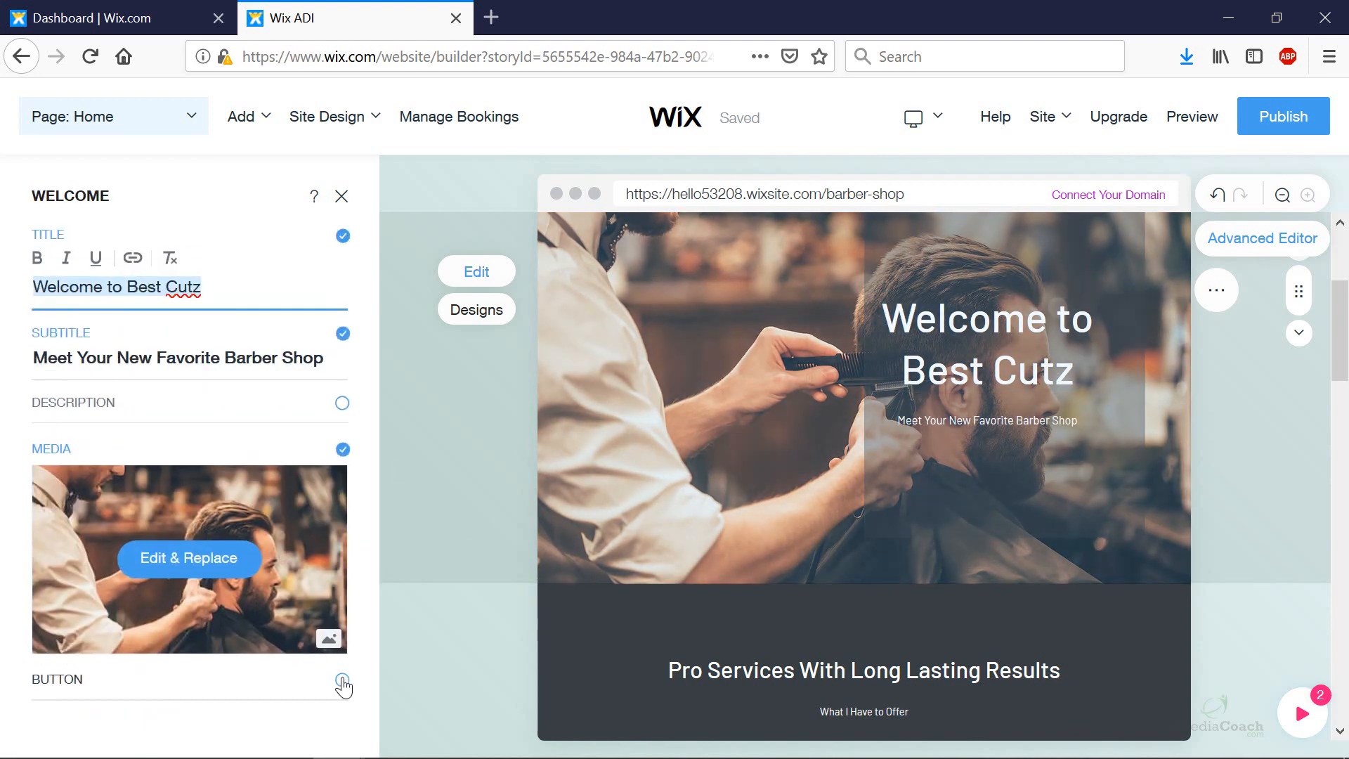
click(341, 680)
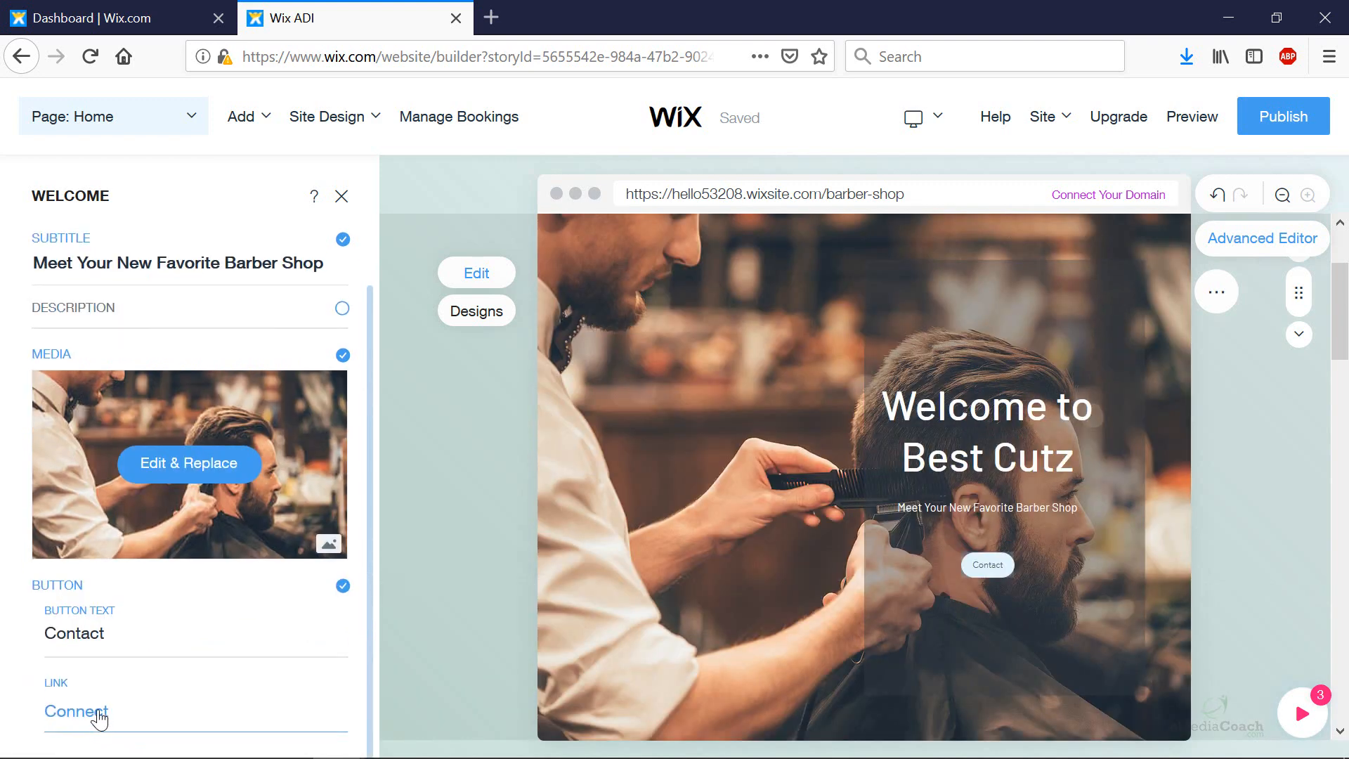
click(113, 637)
double_click(82, 636)
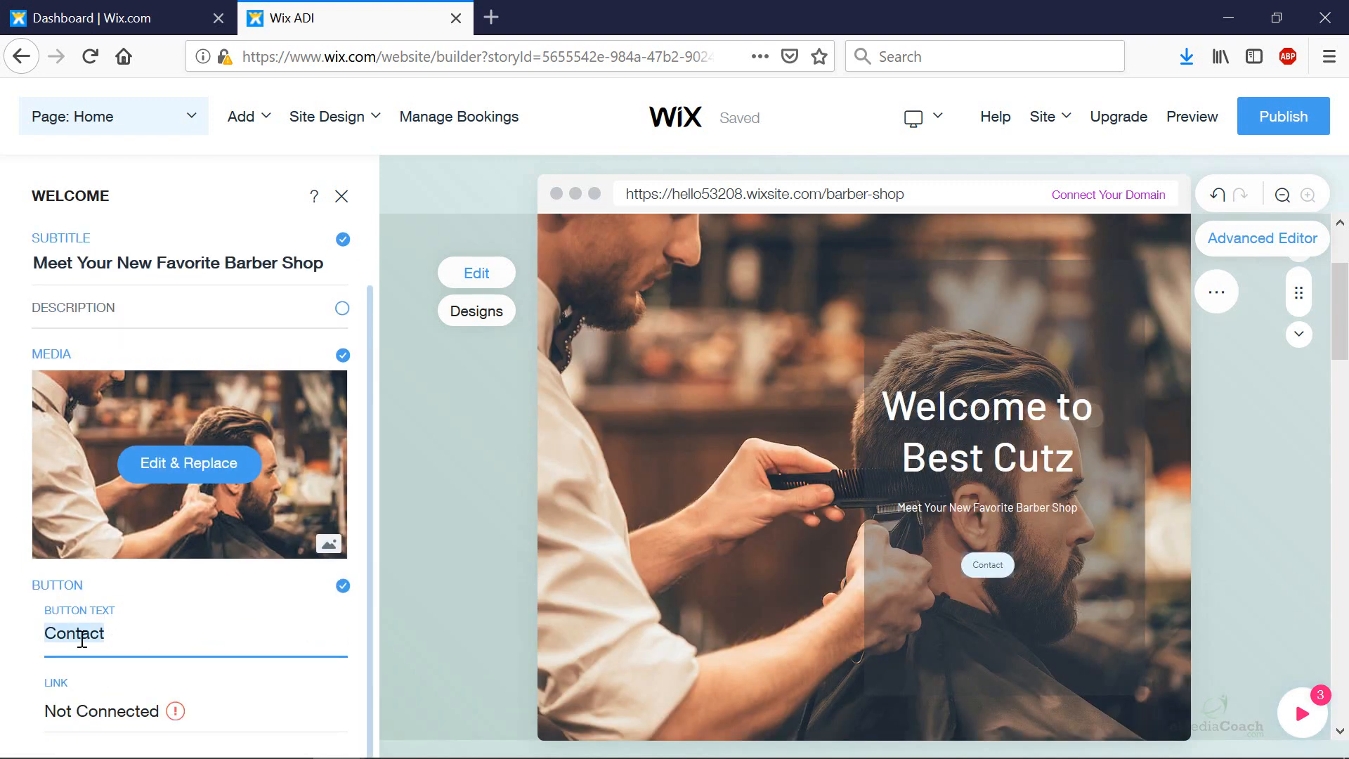
text(Co)
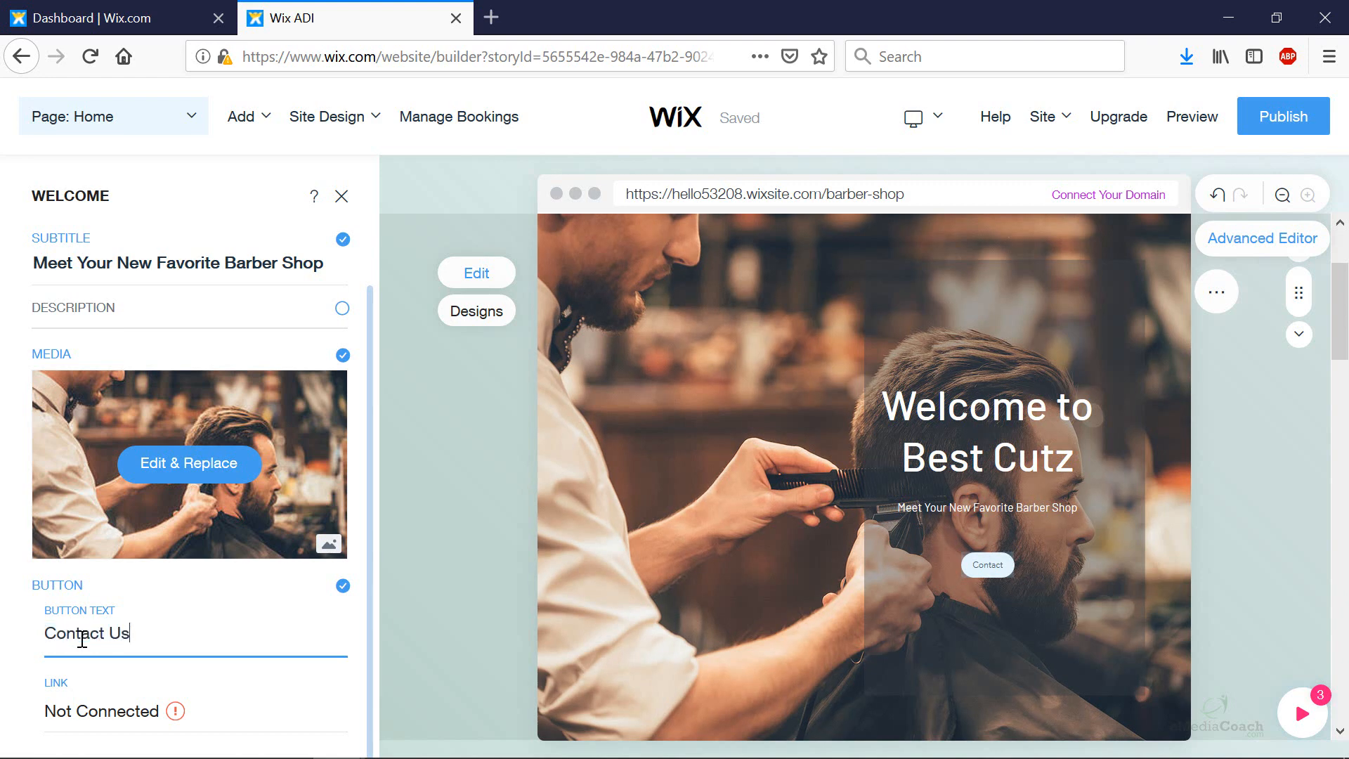
Step: Change the Welcome section button's text to "Book an appointment"
double_click(84, 635)
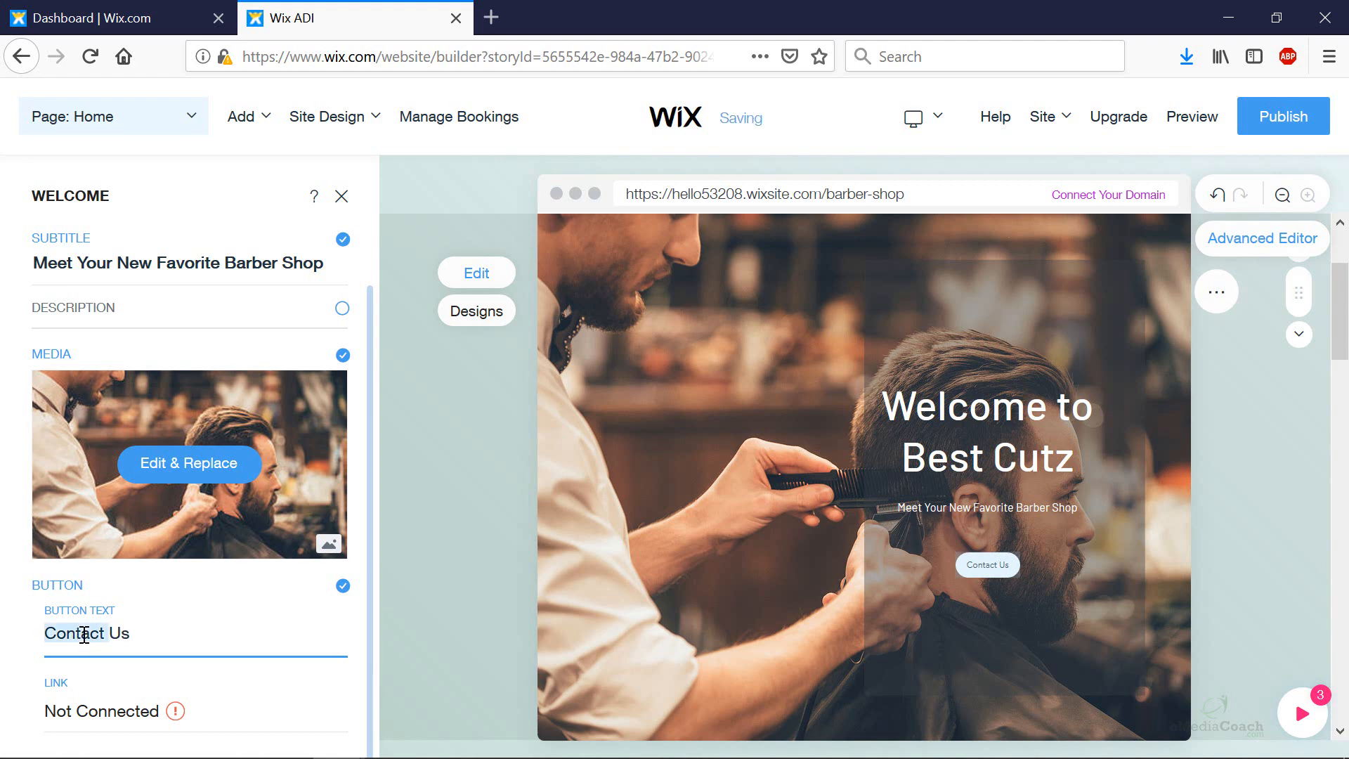
text(Book an appo)
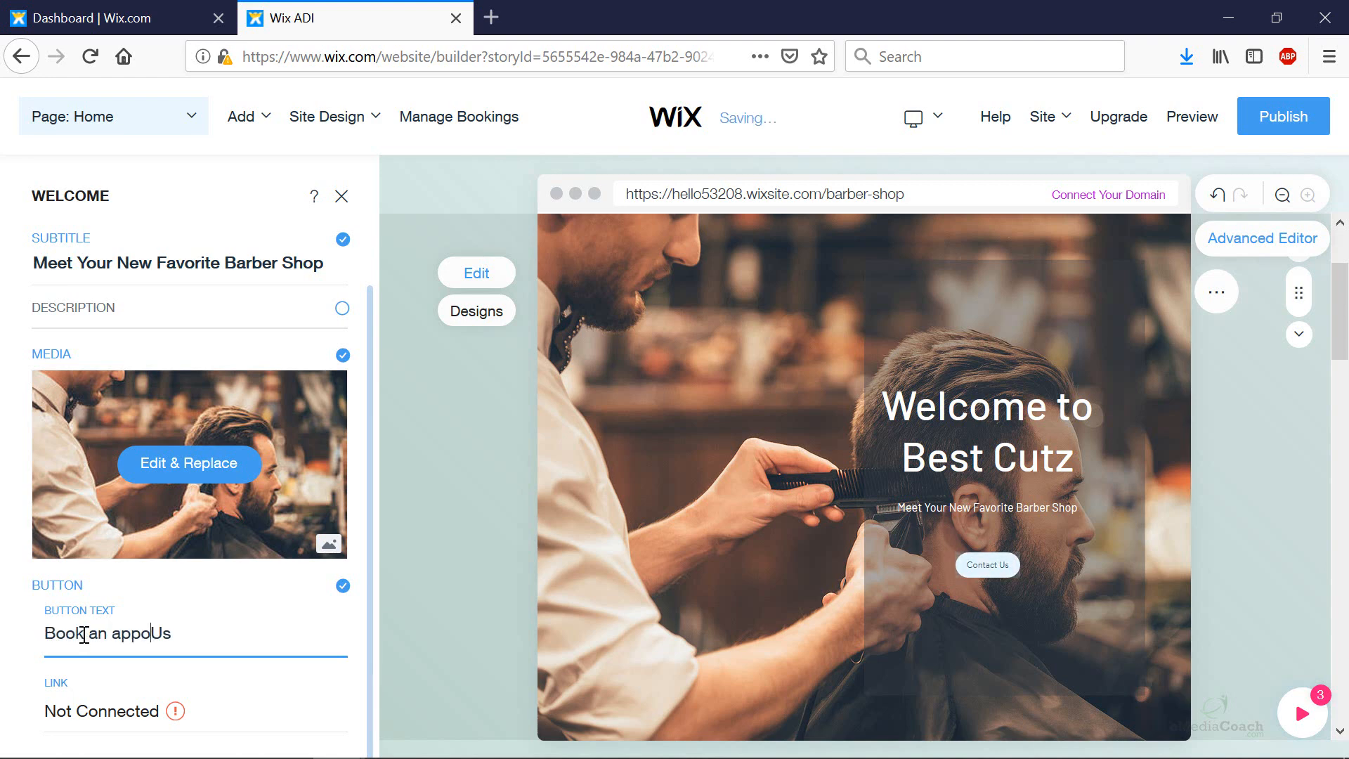
text(intment)
key(Delete)
key(Delete)
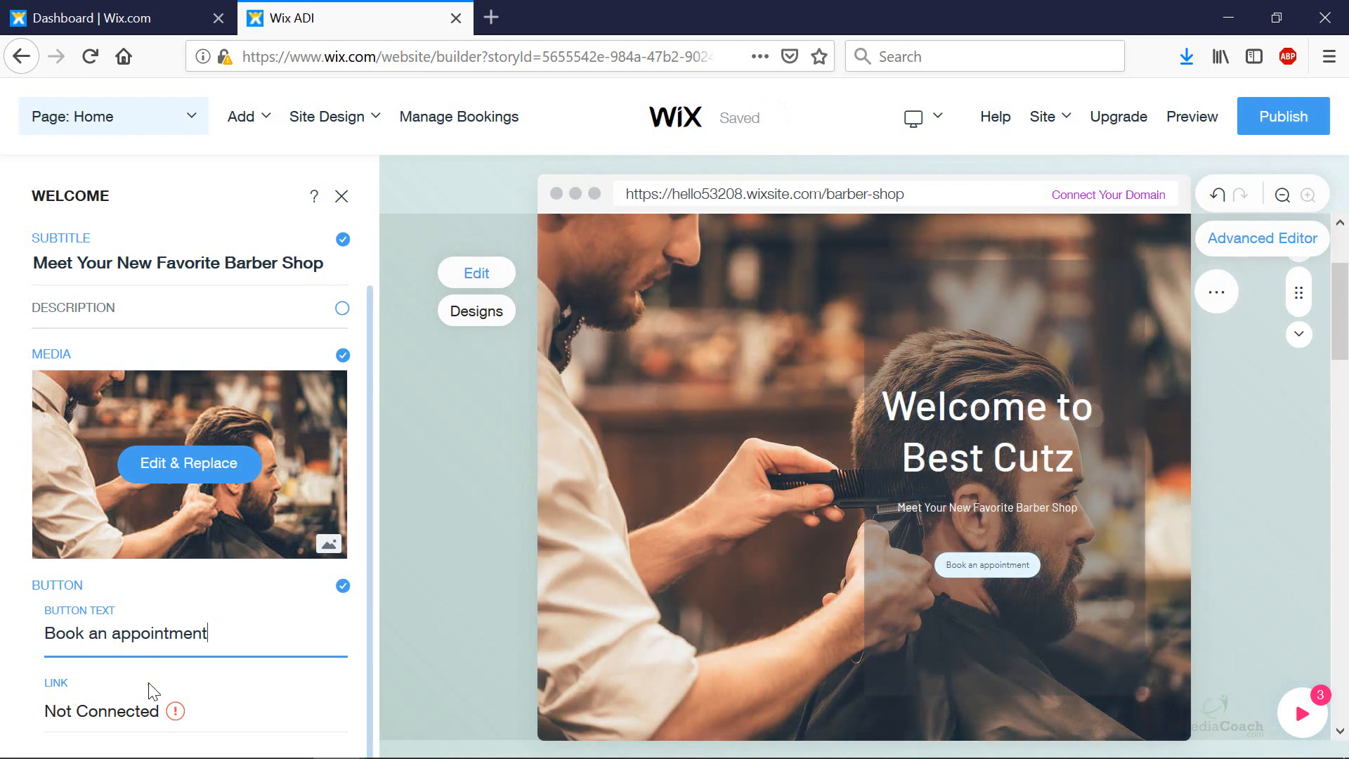
Step: Link the "Book an appointment" button to the top of the Book Online page, after checking the web address option
click(128, 717)
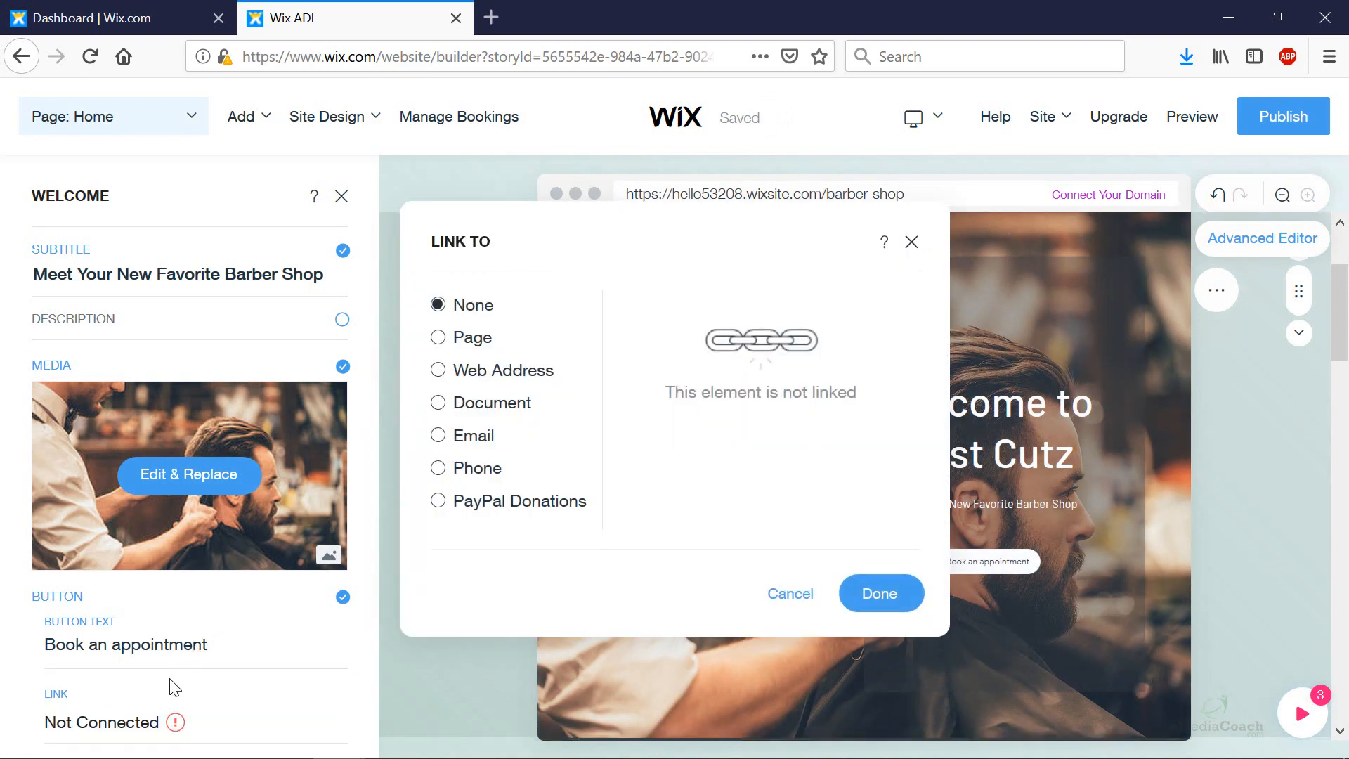
click(440, 338)
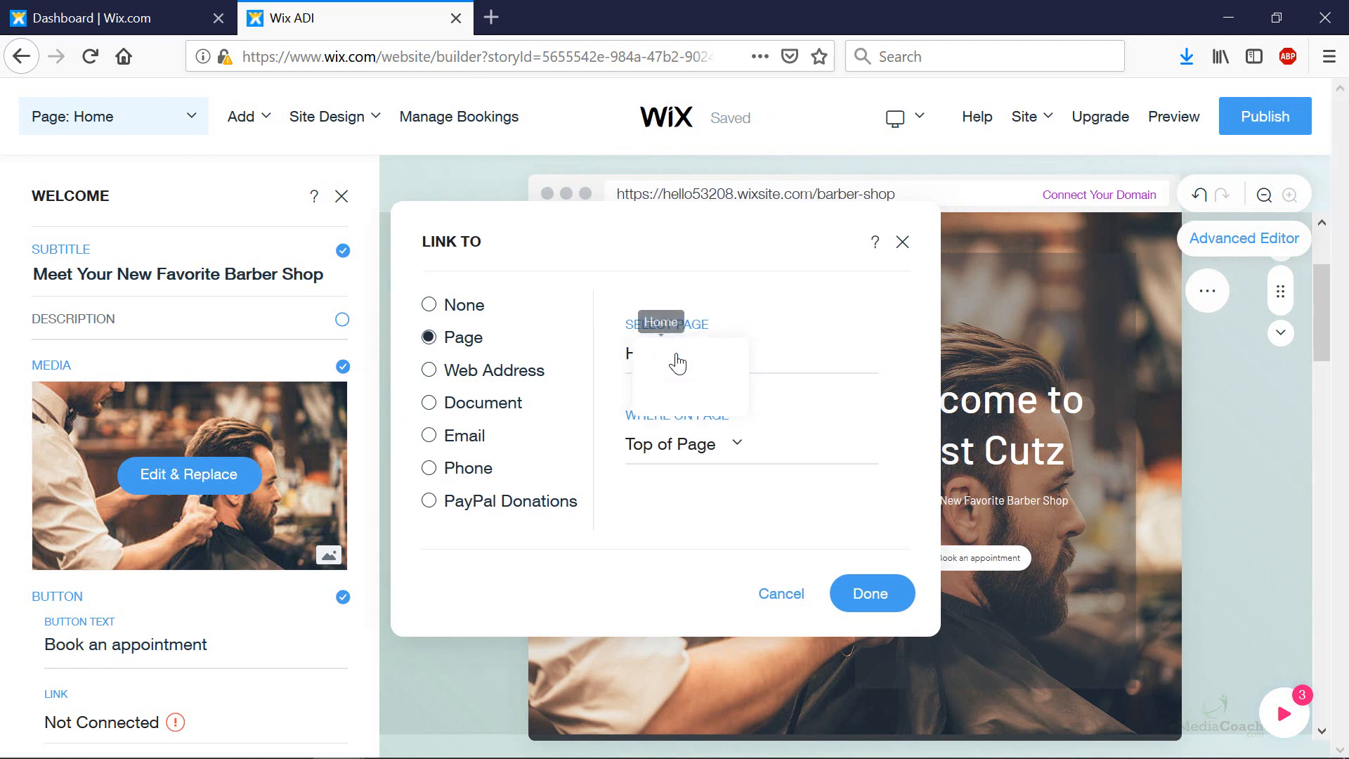
click(677, 360)
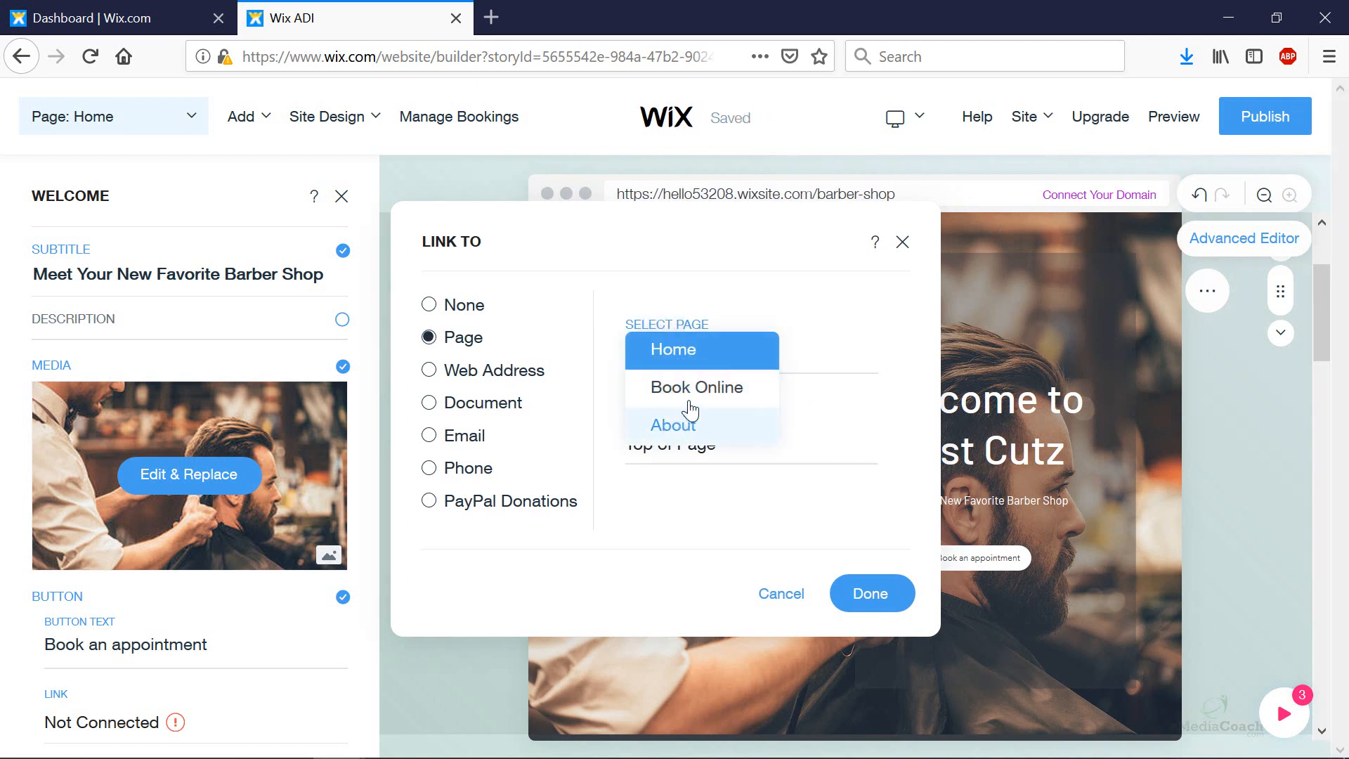
click(708, 392)
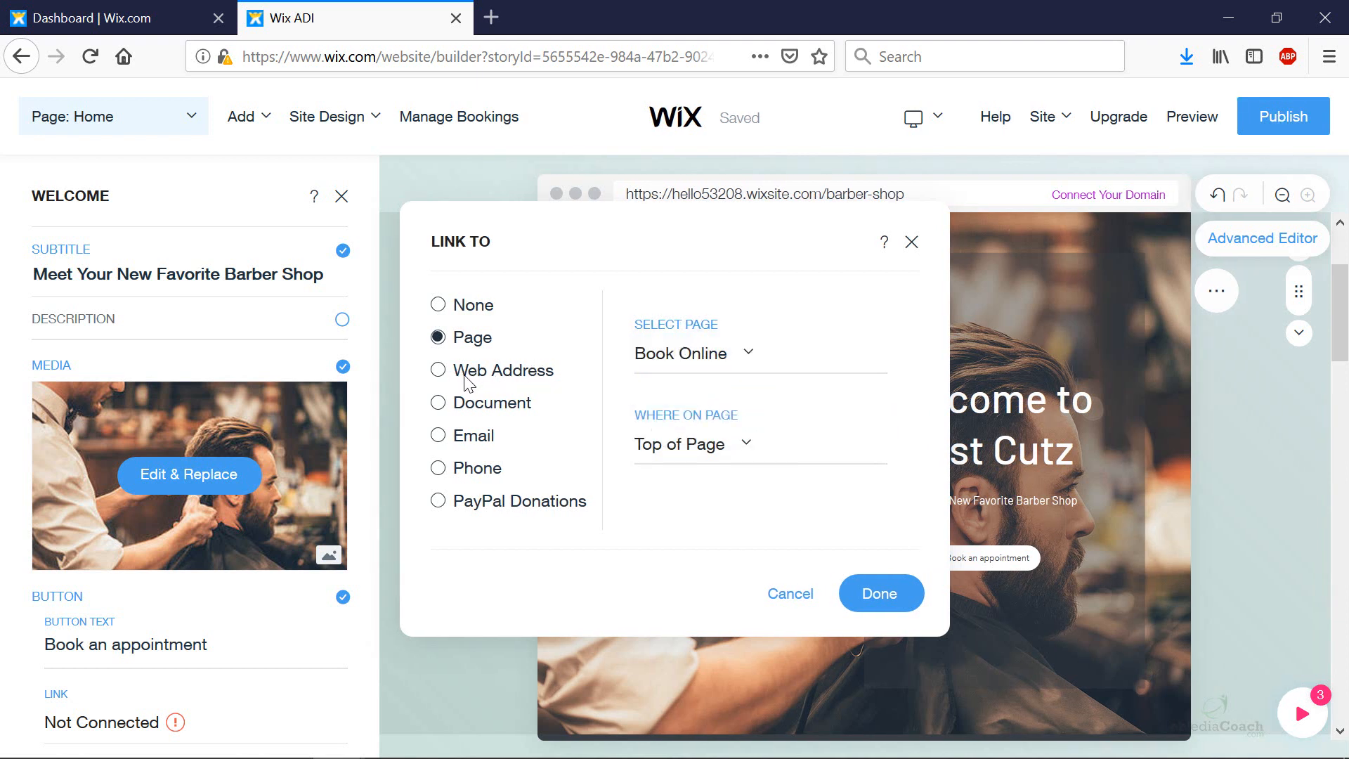
click(494, 374)
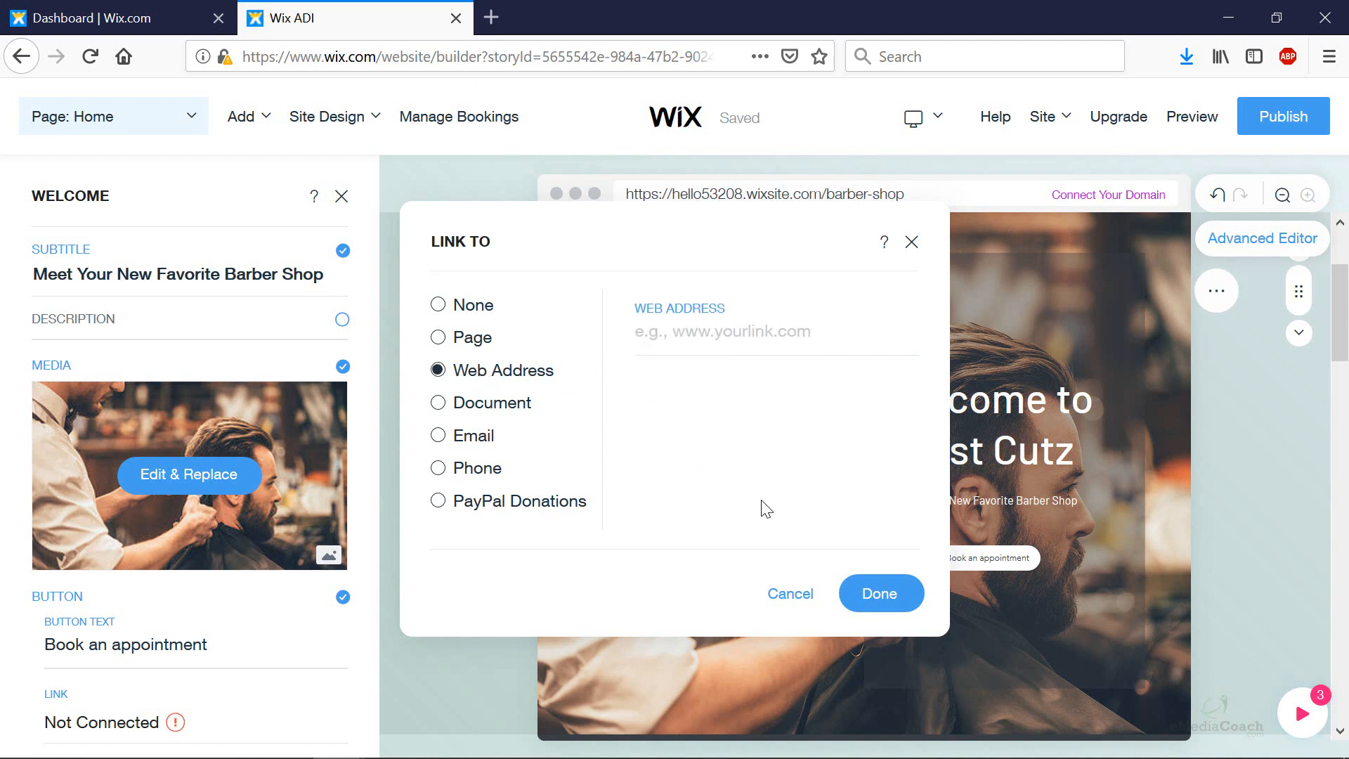
click(471, 344)
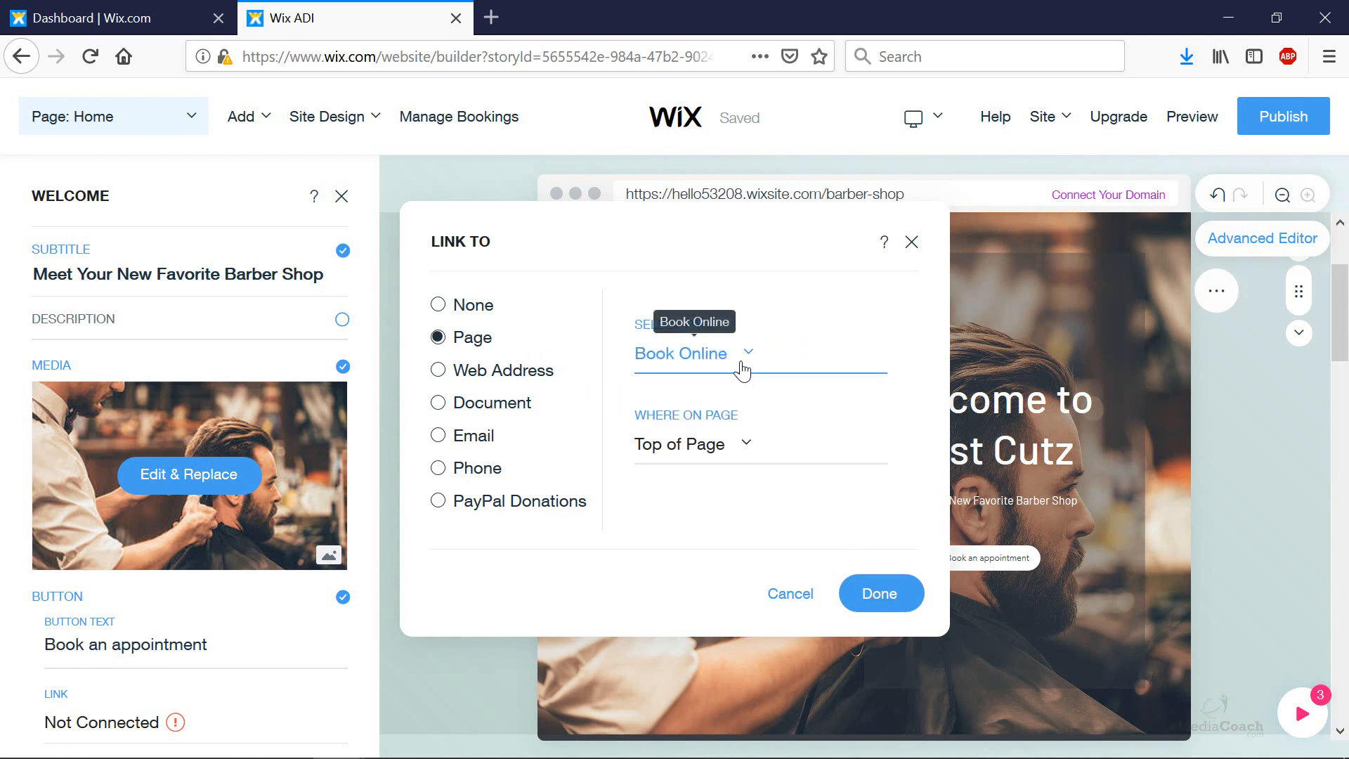
click(737, 446)
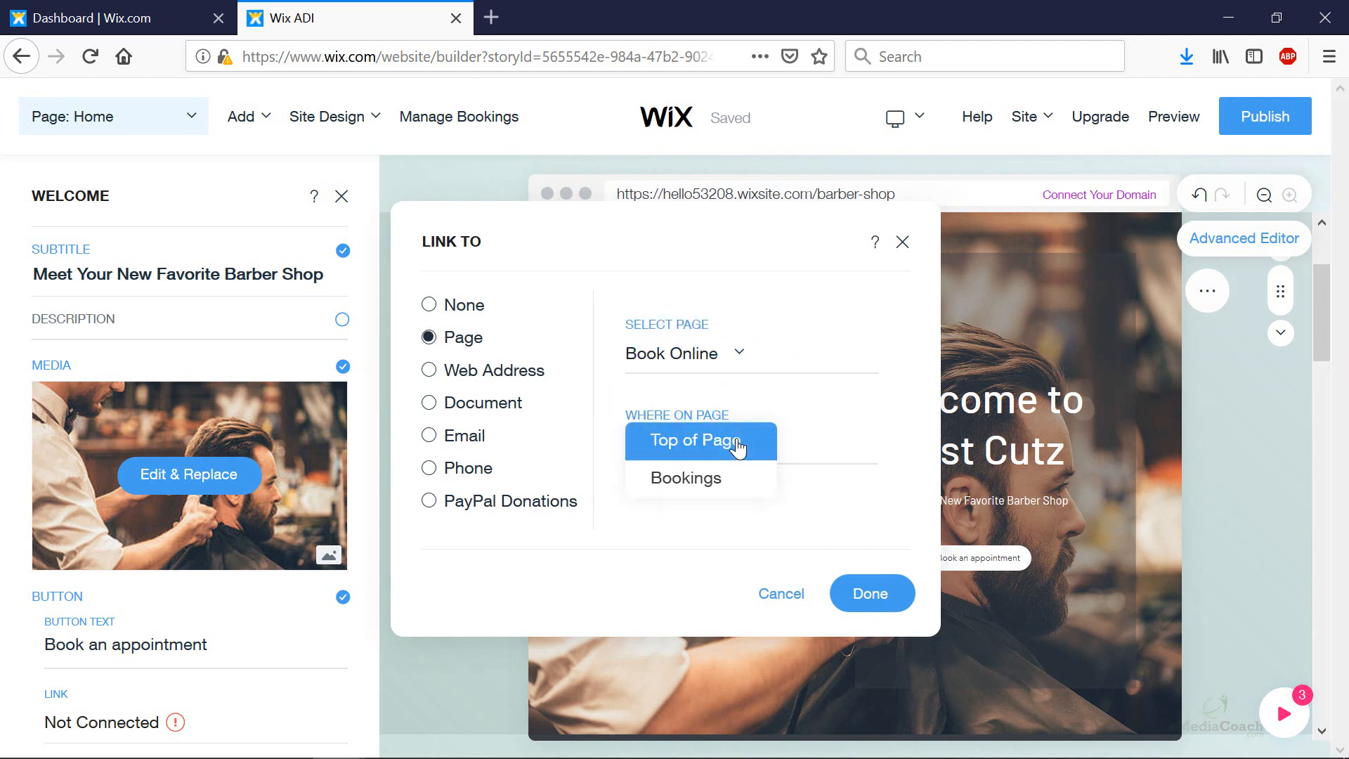
click(713, 451)
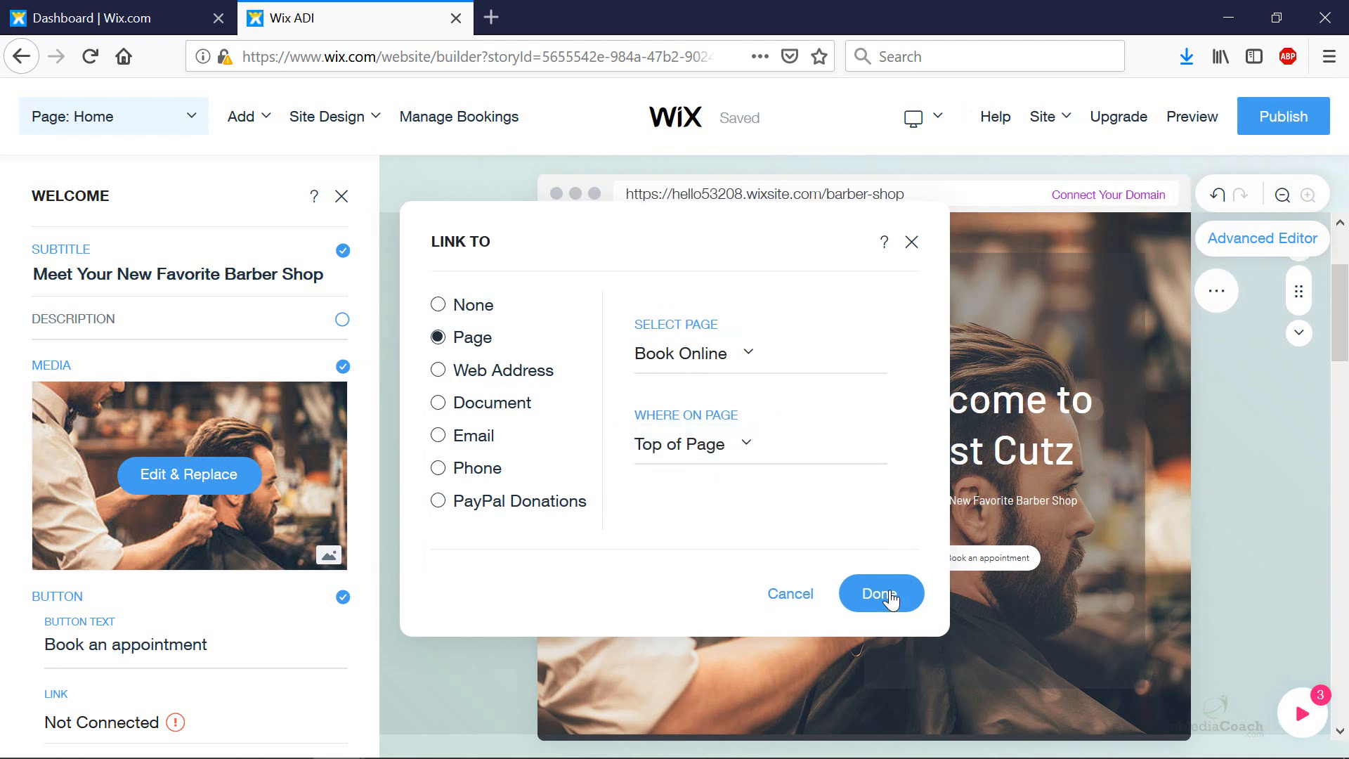
click(890, 596)
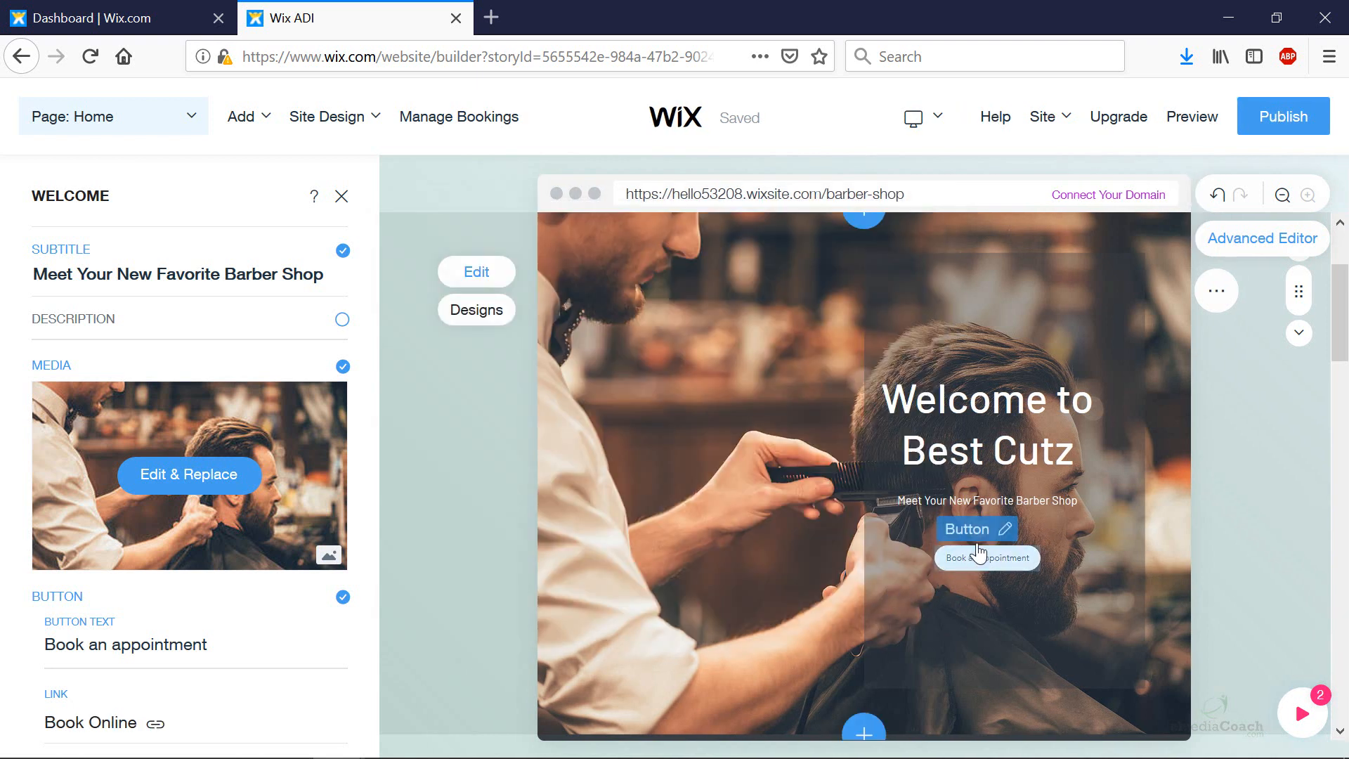
Step: Try mint green on the "Book an appointment" button and set its color to the palette's darker teal green
click(984, 537)
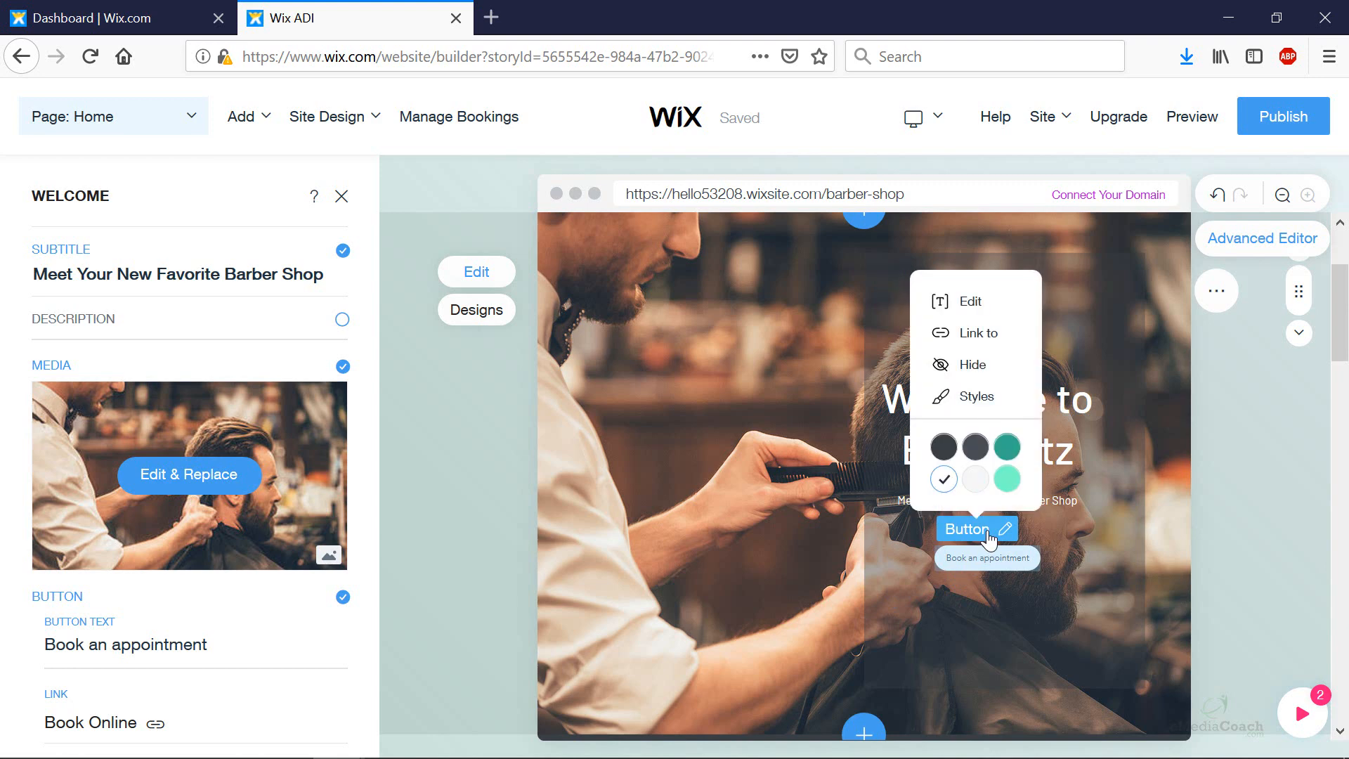
click(1092, 718)
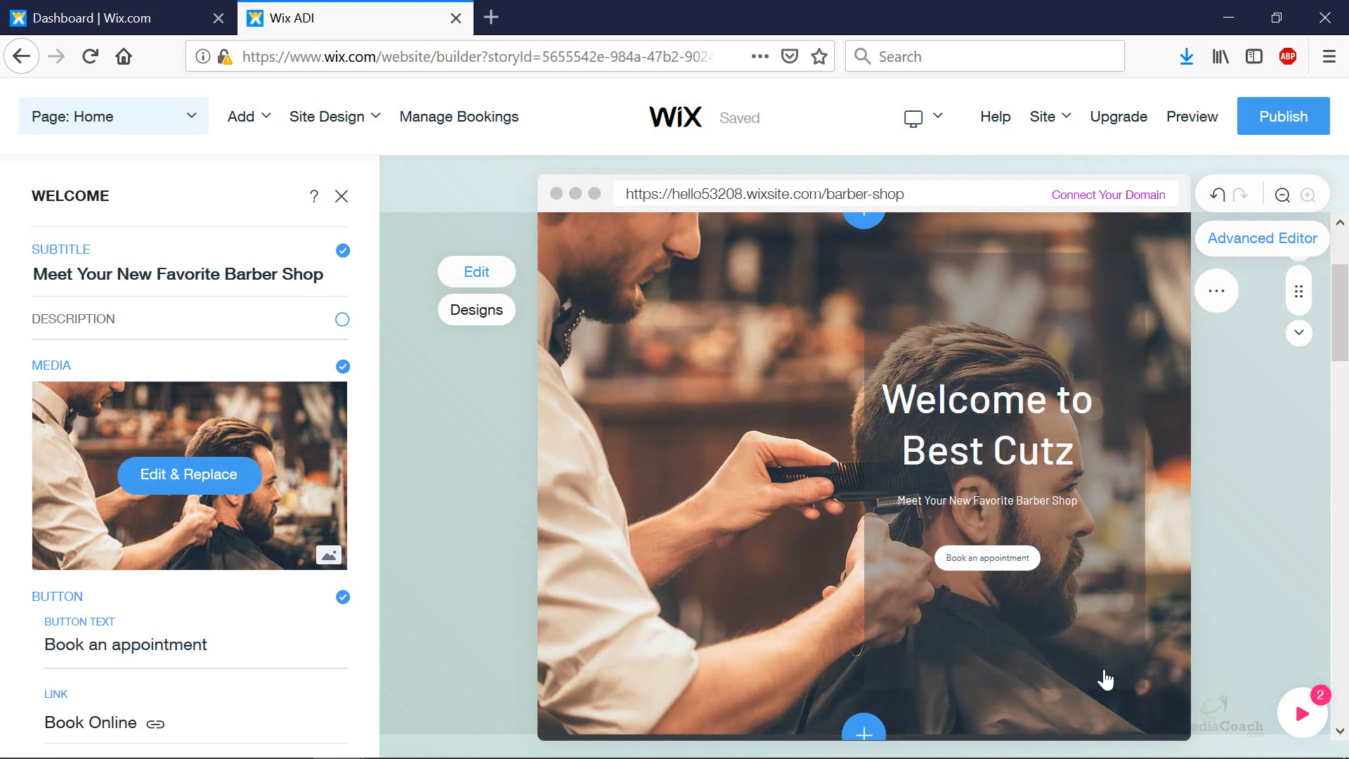
click(1004, 538)
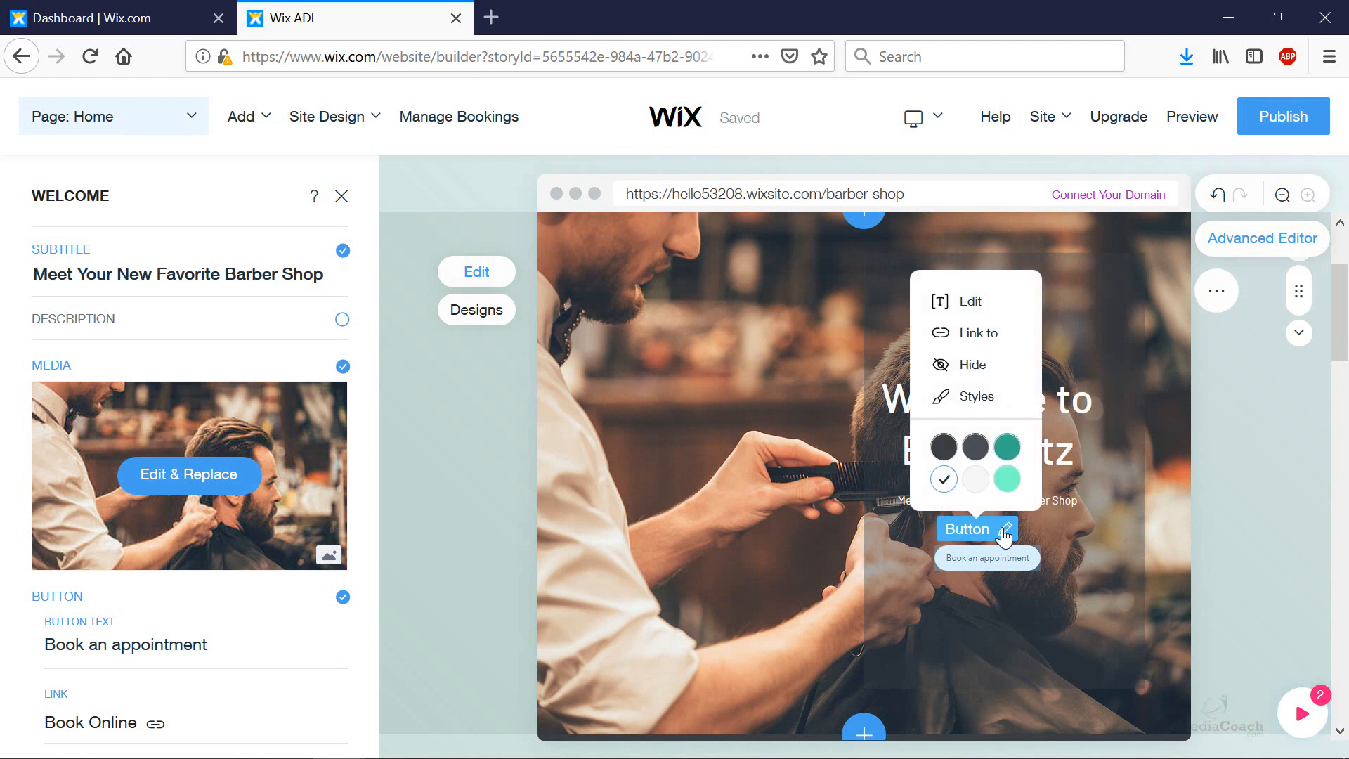
click(1005, 455)
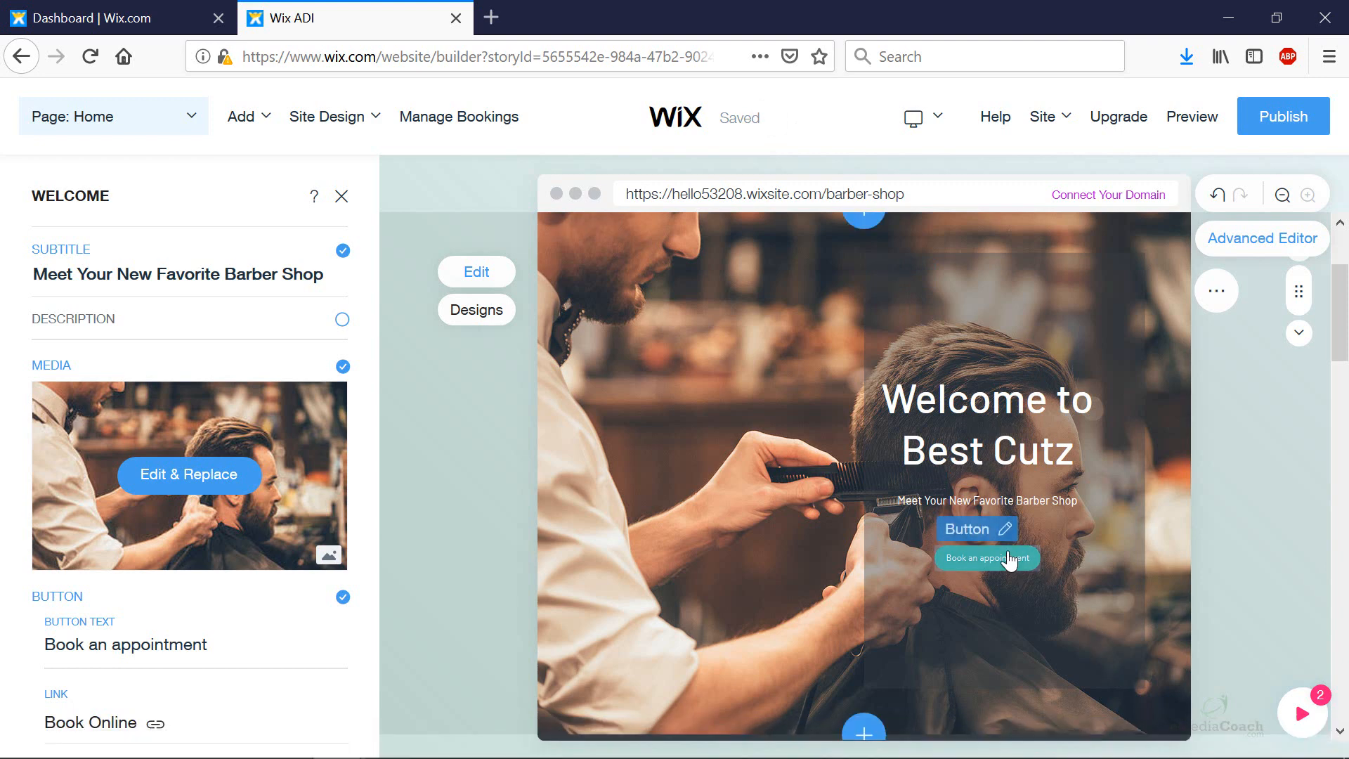
click(1002, 533)
click(1010, 484)
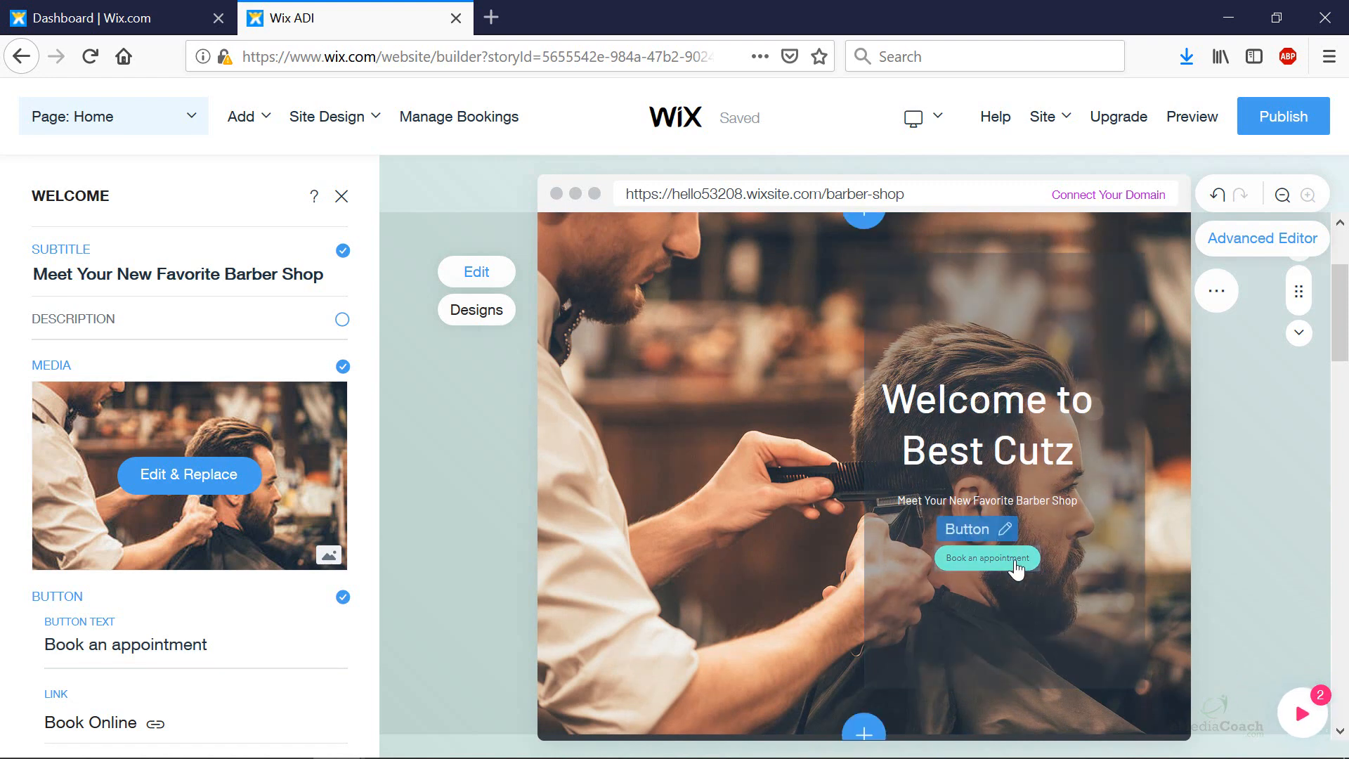
click(986, 532)
click(1008, 453)
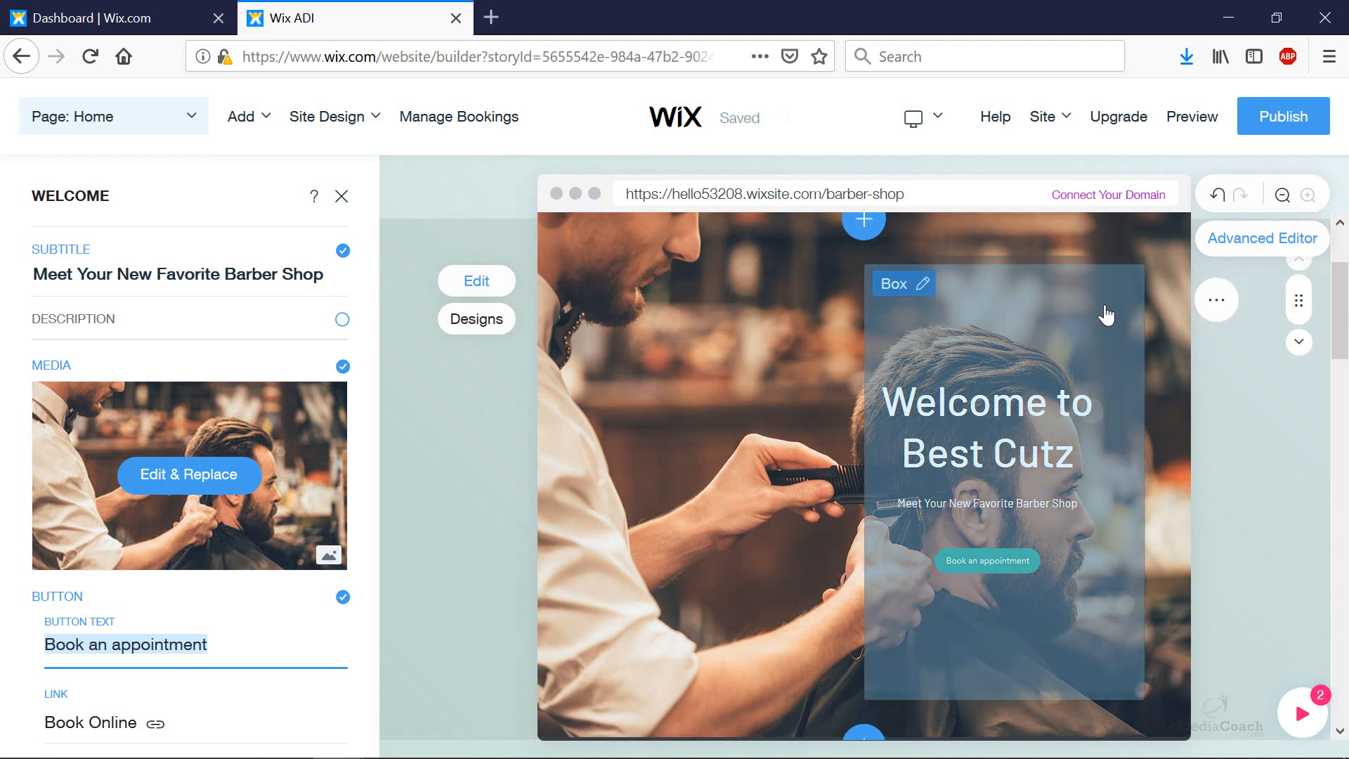
Step: Examine the Welcome section with its delete, move and duplicate actions, and the services section below it
scroll(1097, 316, up, 2)
scroll(1024, 461, down, 5)
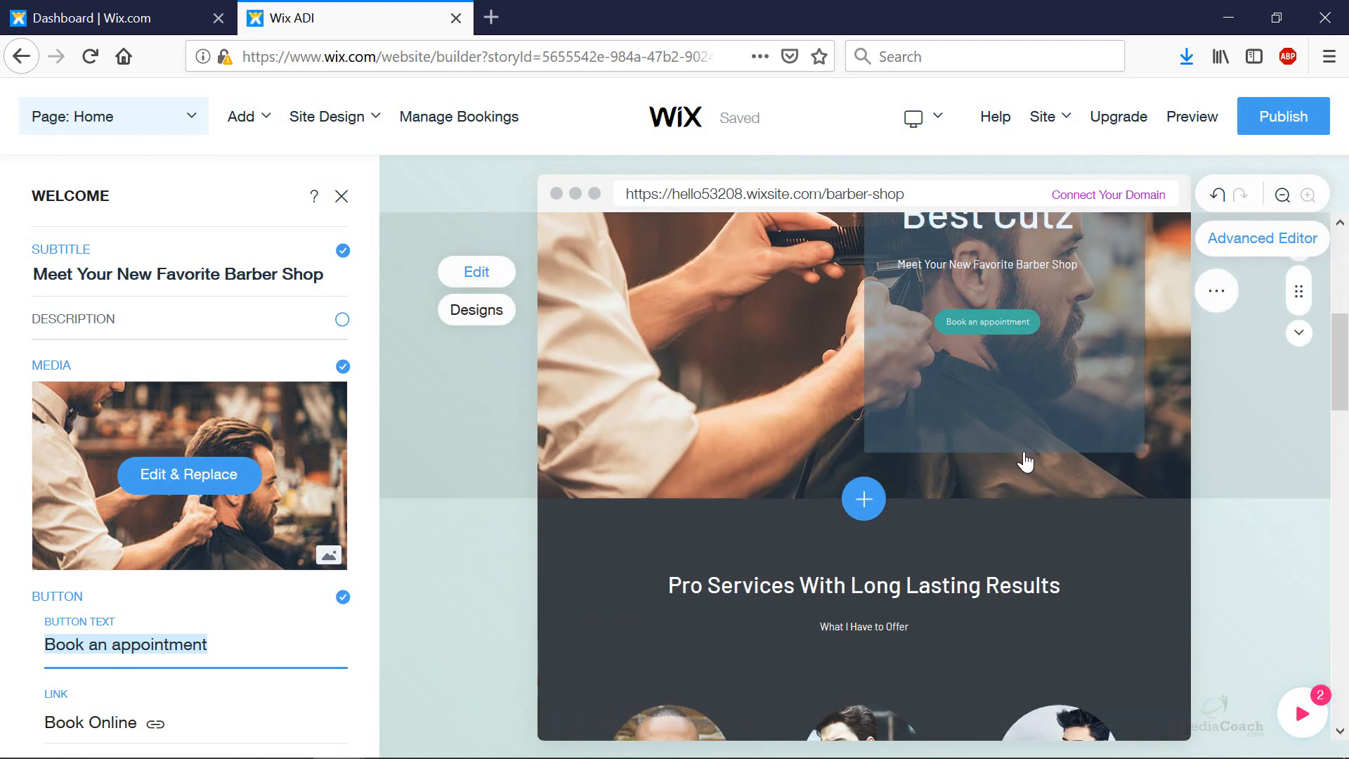
scroll(1026, 461, up, 5)
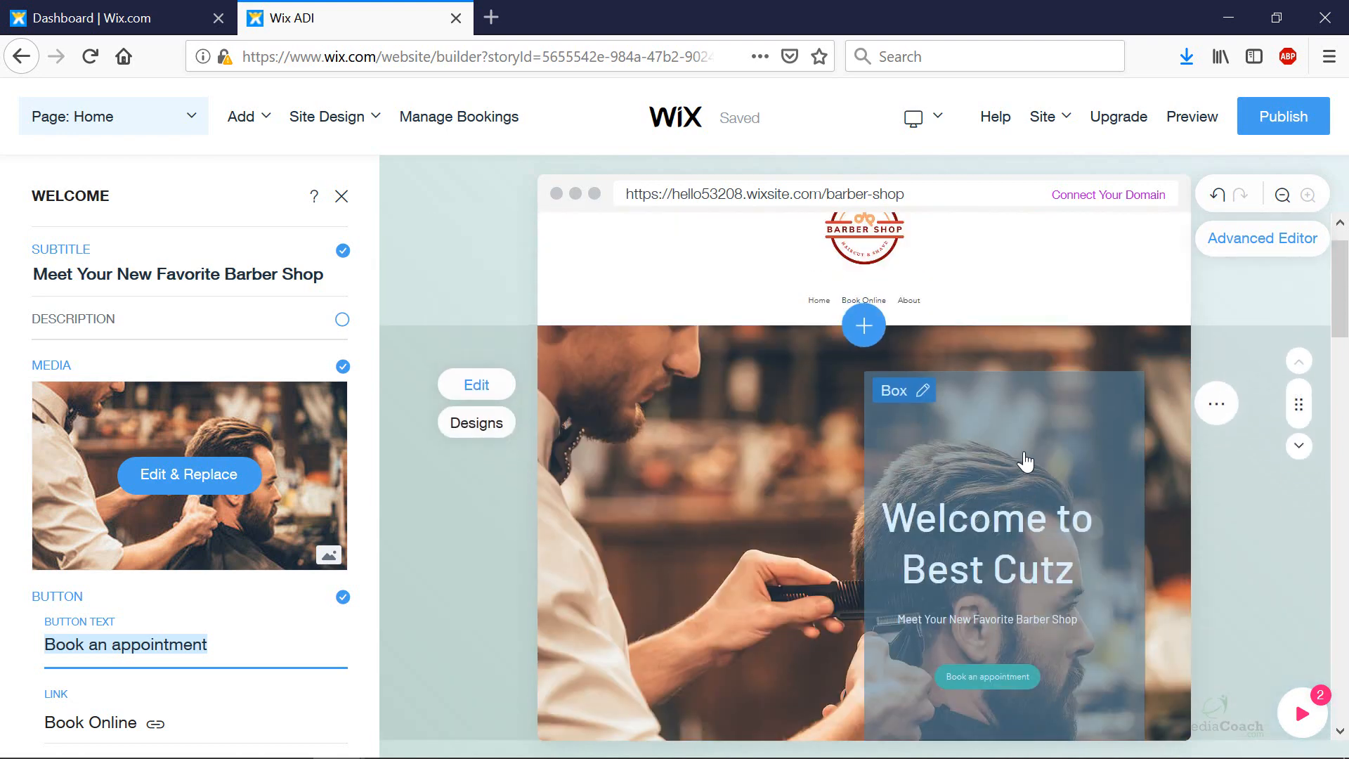
click(1062, 429)
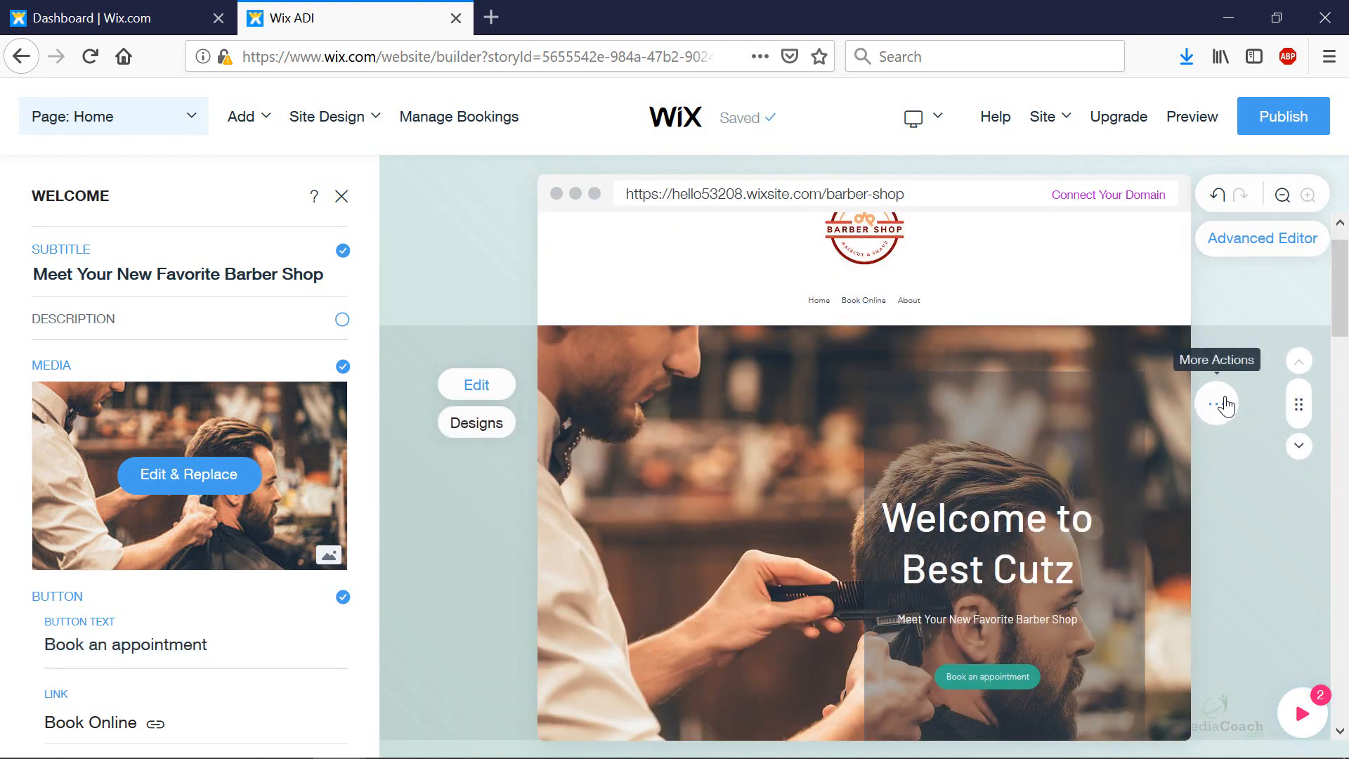
click(1223, 405)
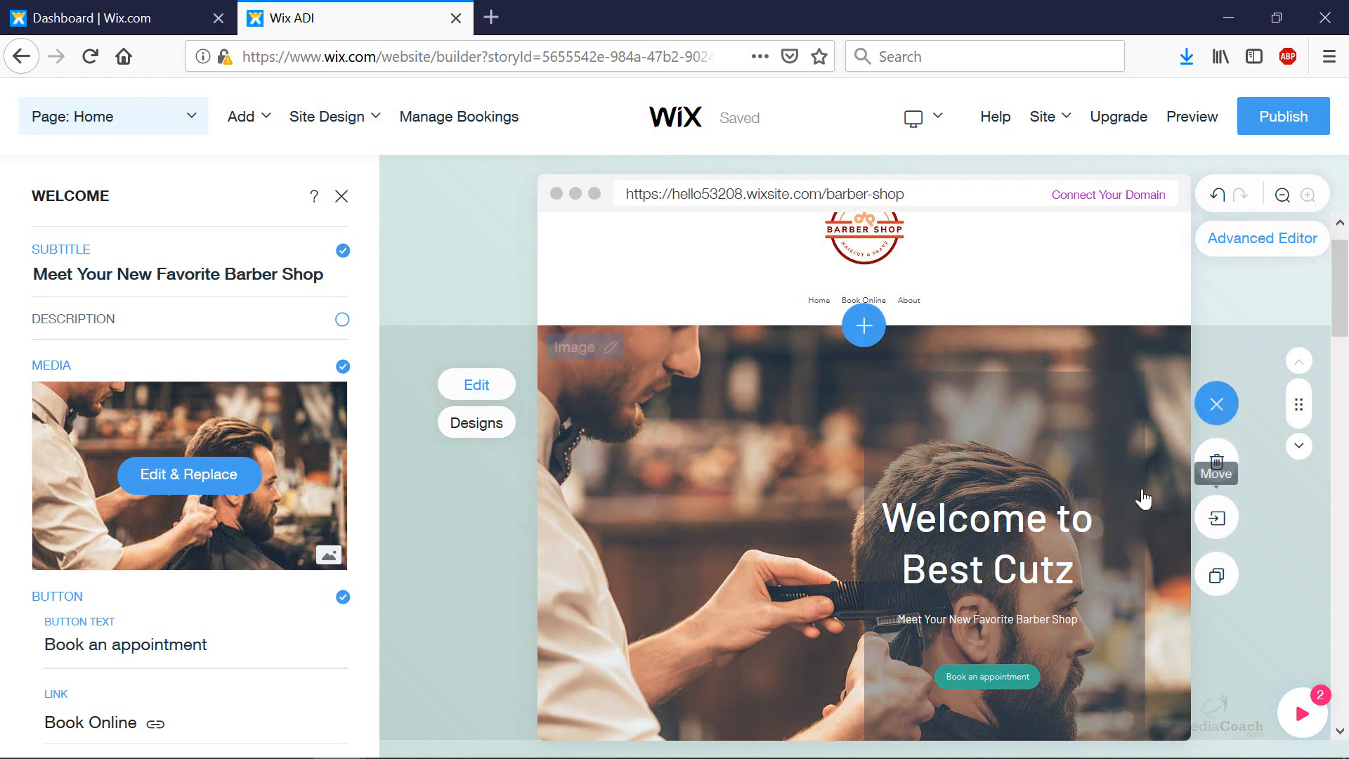
scroll(1146, 494, down, 2)
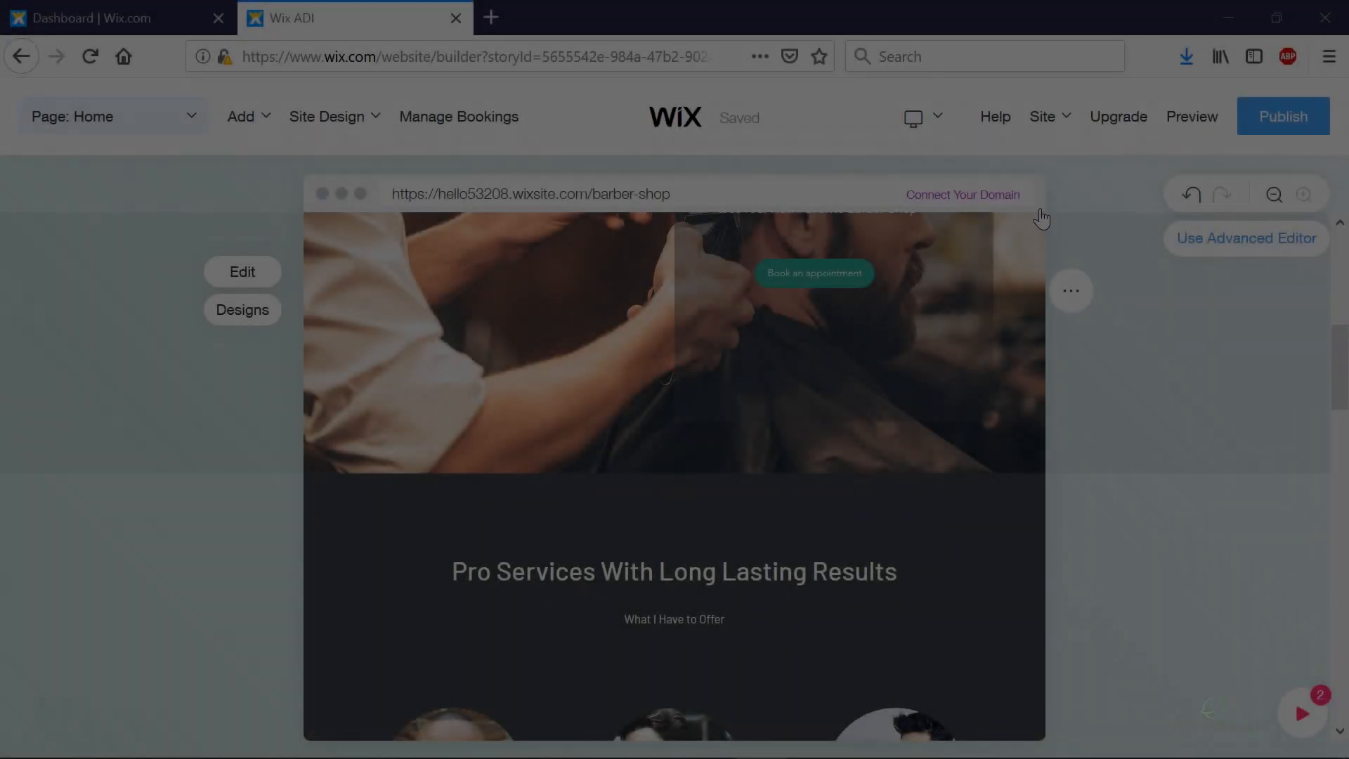
scroll(1087, 369, down, 1)
scroll(1157, 407, down, 3)
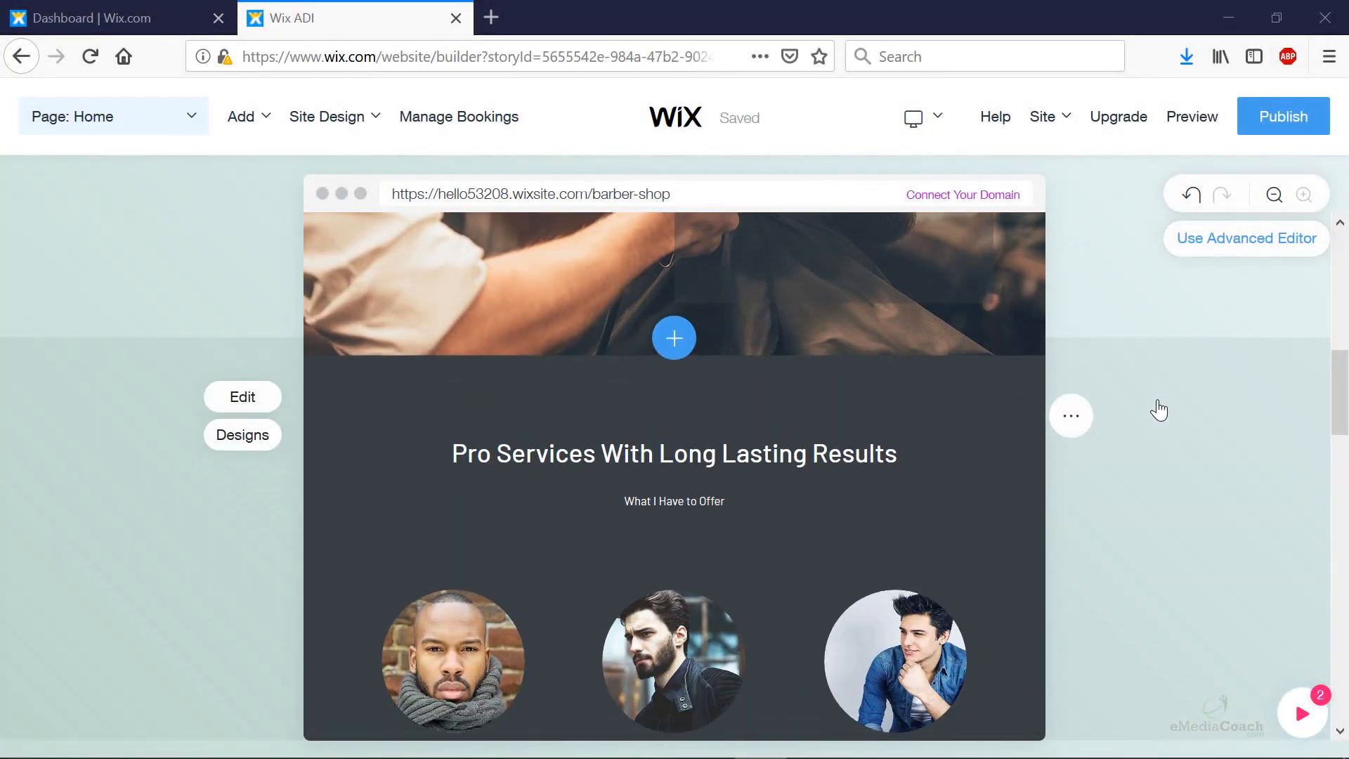
scroll(1159, 411, up, 5)
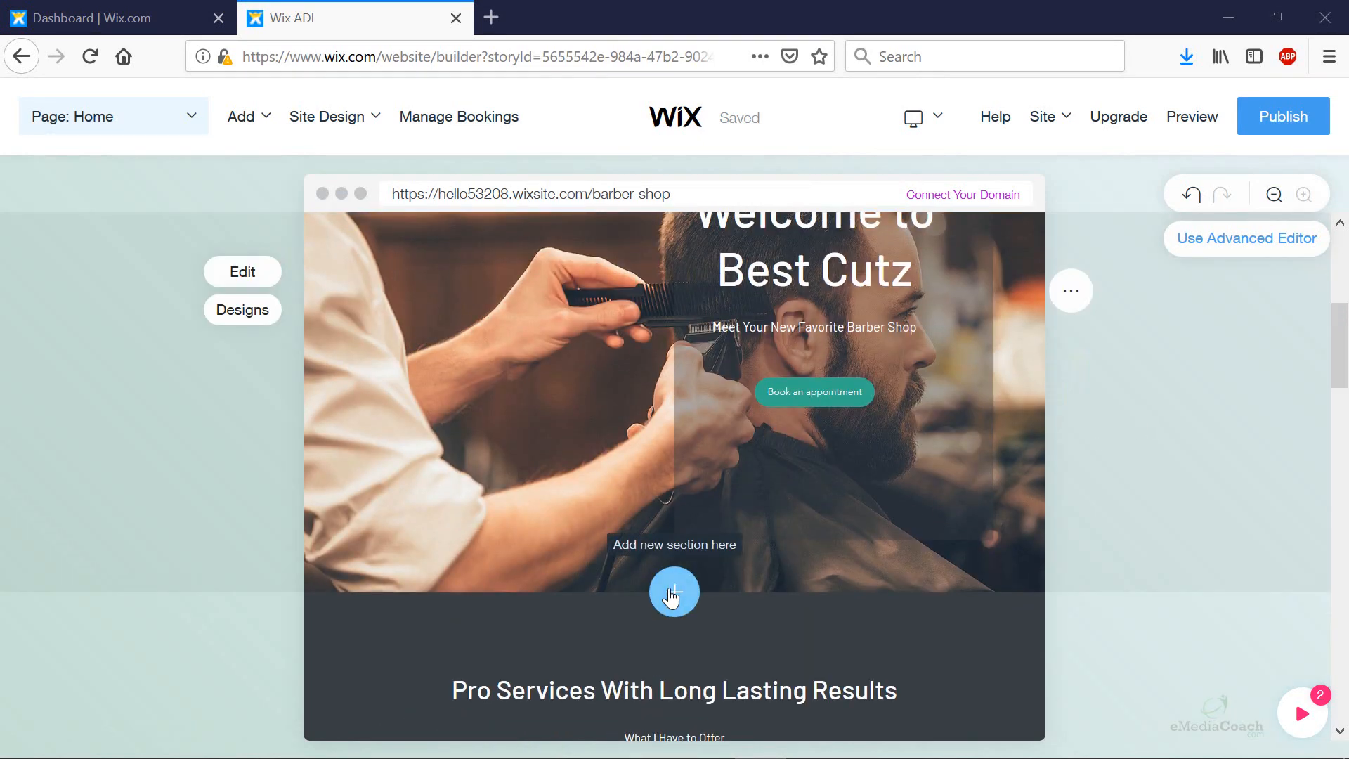
scroll(715, 605, down, 7)
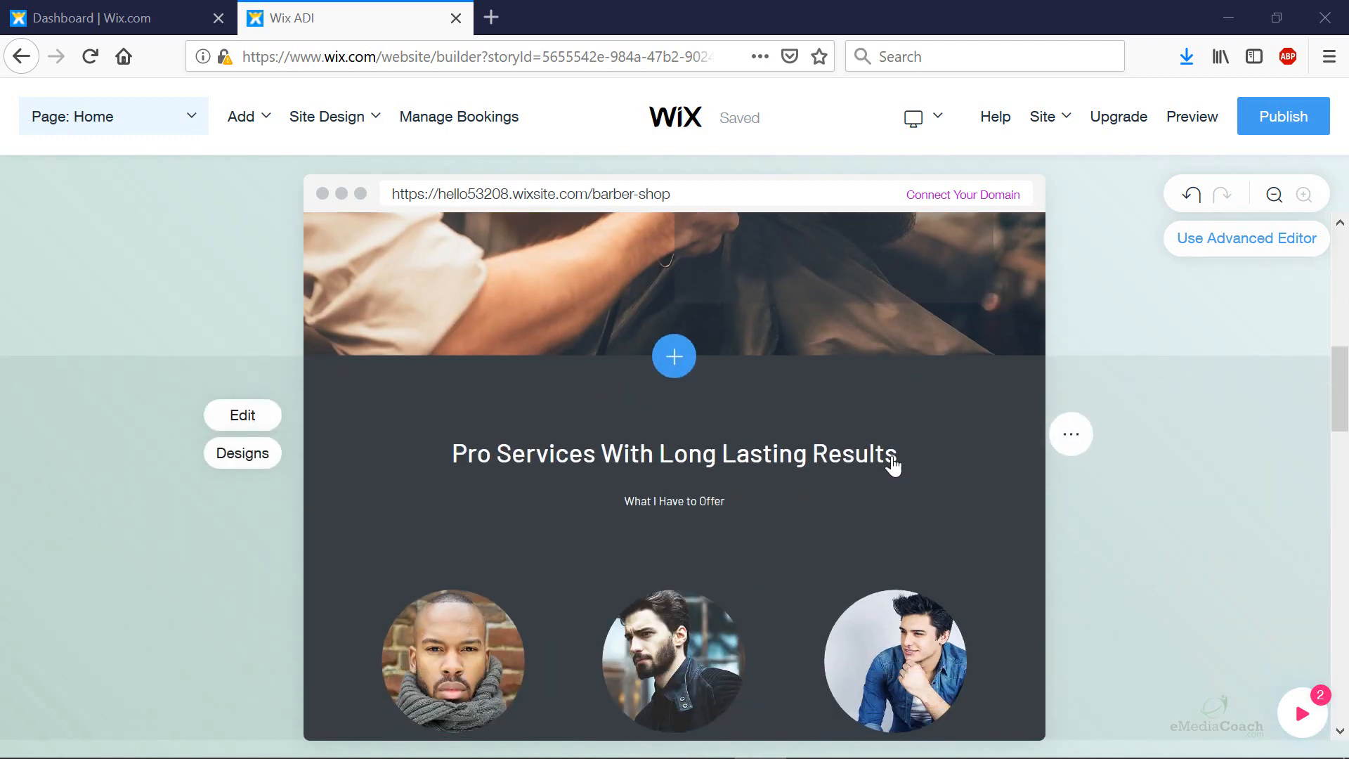
scroll(785, 680, down, 3)
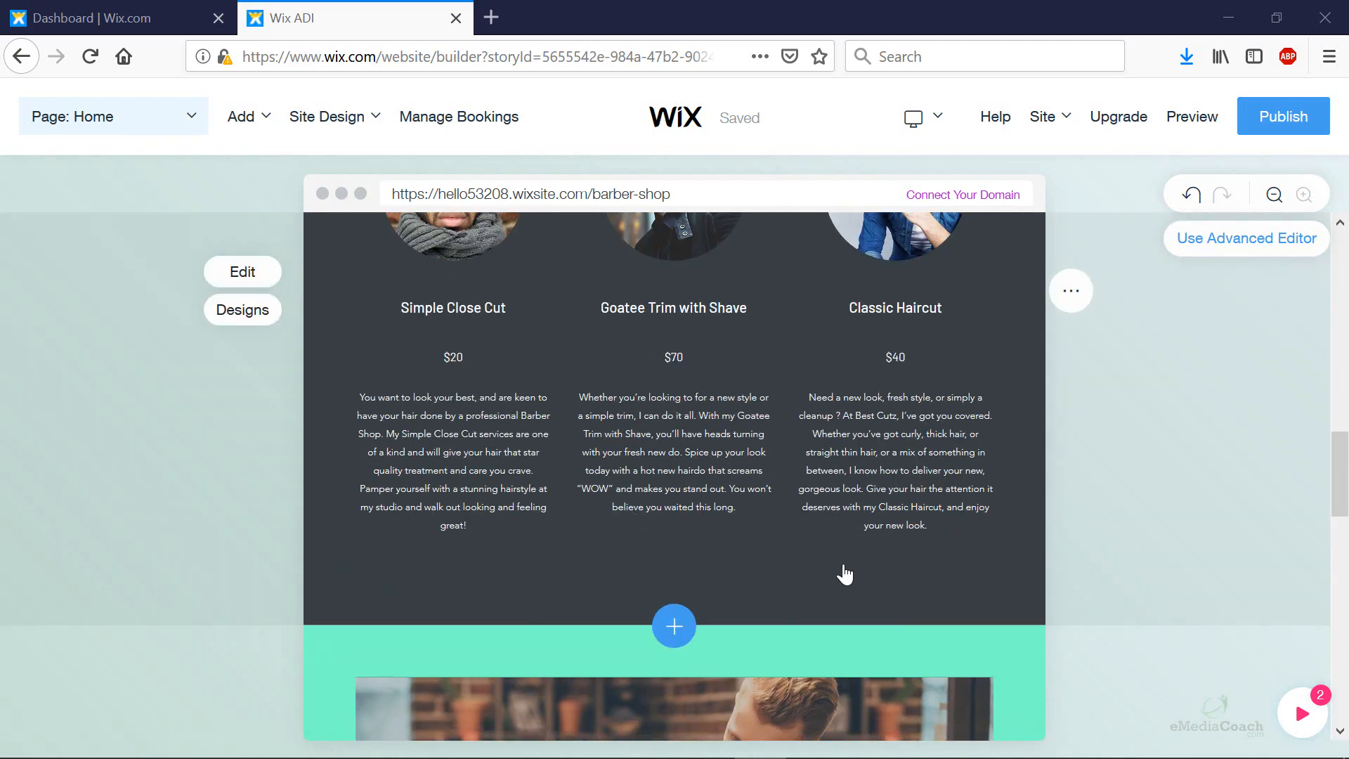
scroll(843, 572, up, 5)
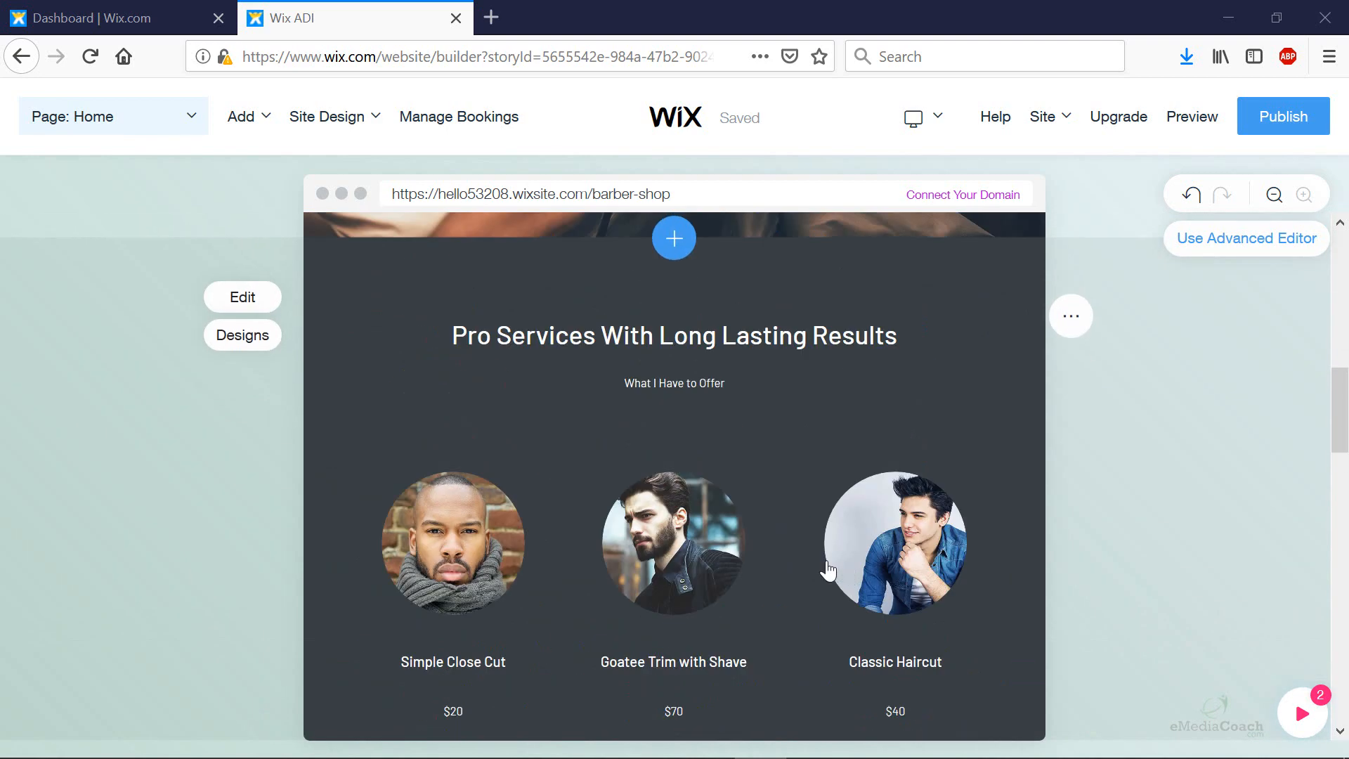
Step: Hide the header subtitle of the "Pro Services With Long Lasting Results" section and show its description
click(668, 353)
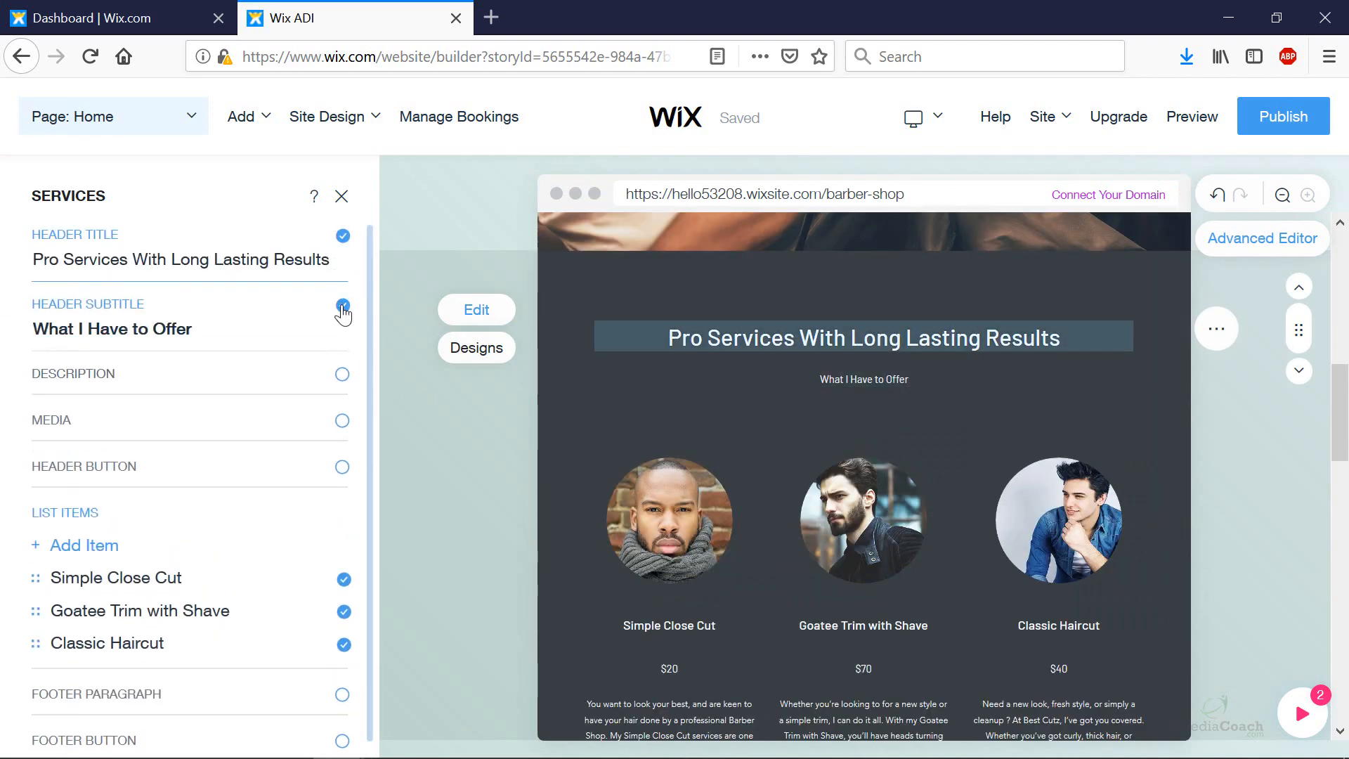
click(343, 310)
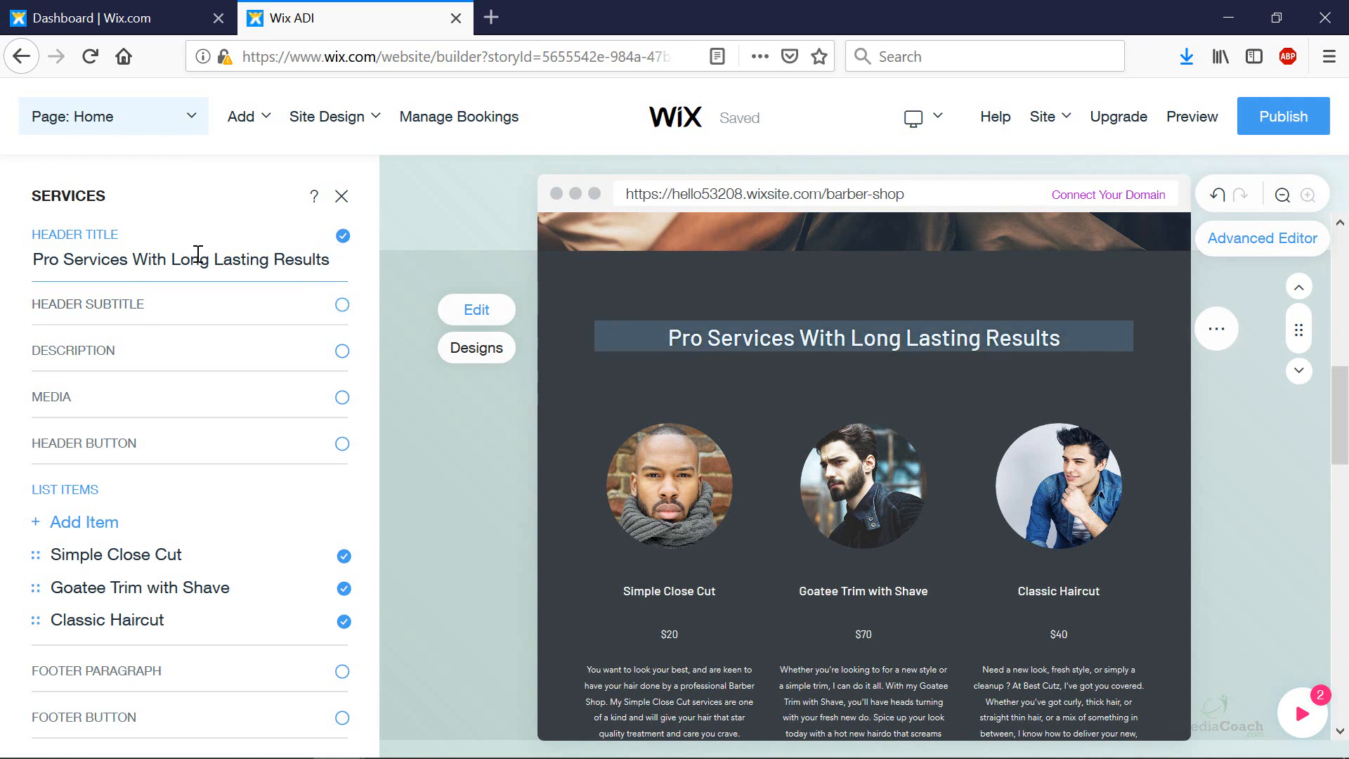
click(343, 355)
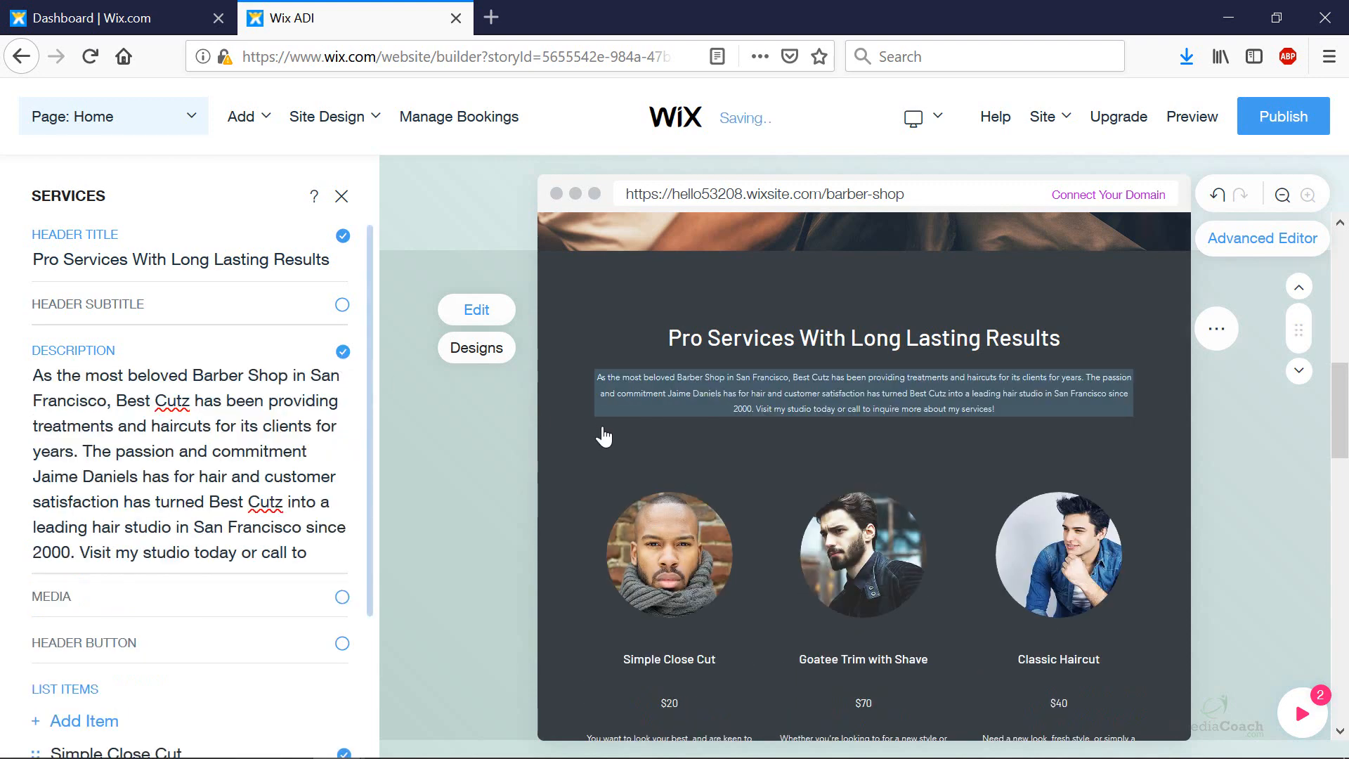
Step: Open the Simple Close Cut item in the services section and examine its name, price, description, media and button settings
scroll(738, 467, down, 2)
click(668, 429)
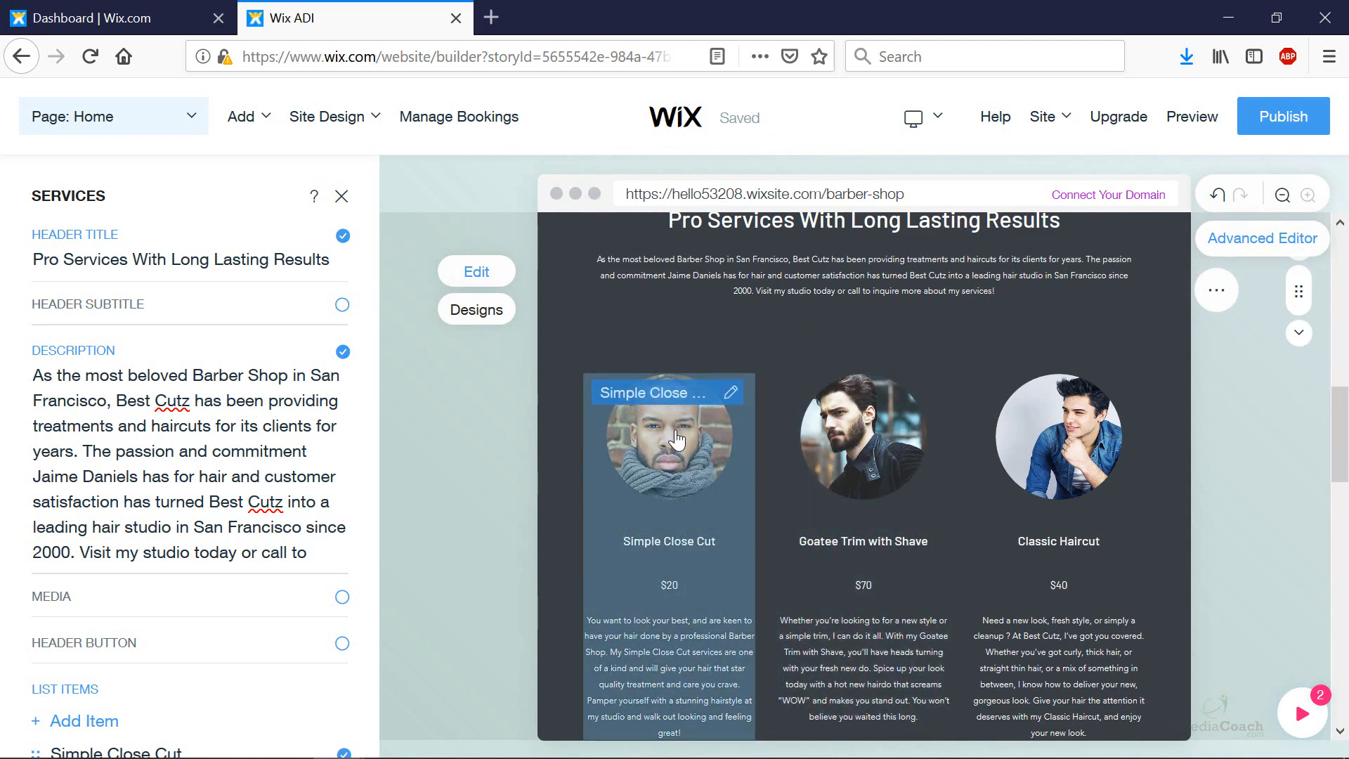
click(677, 439)
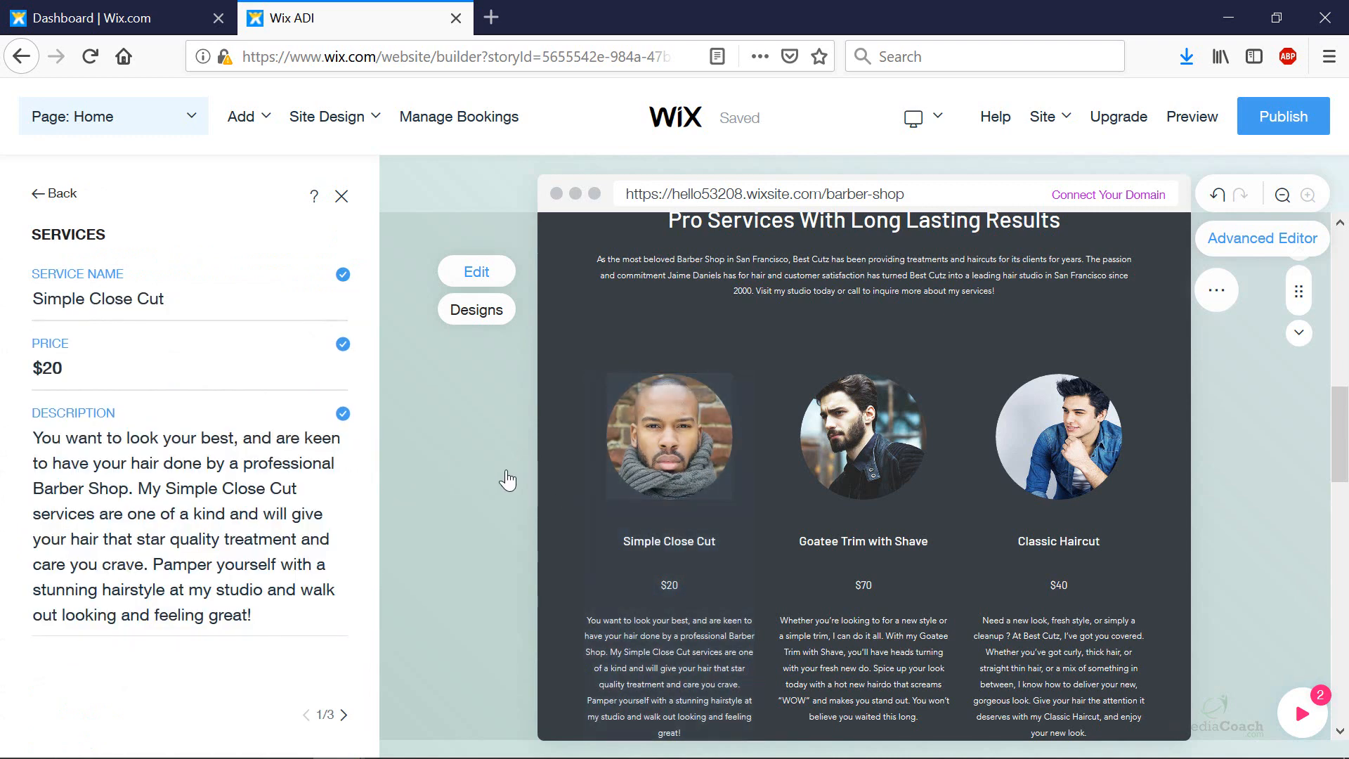
scroll(307, 501, down, 2)
scroll(307, 501, down, 2)
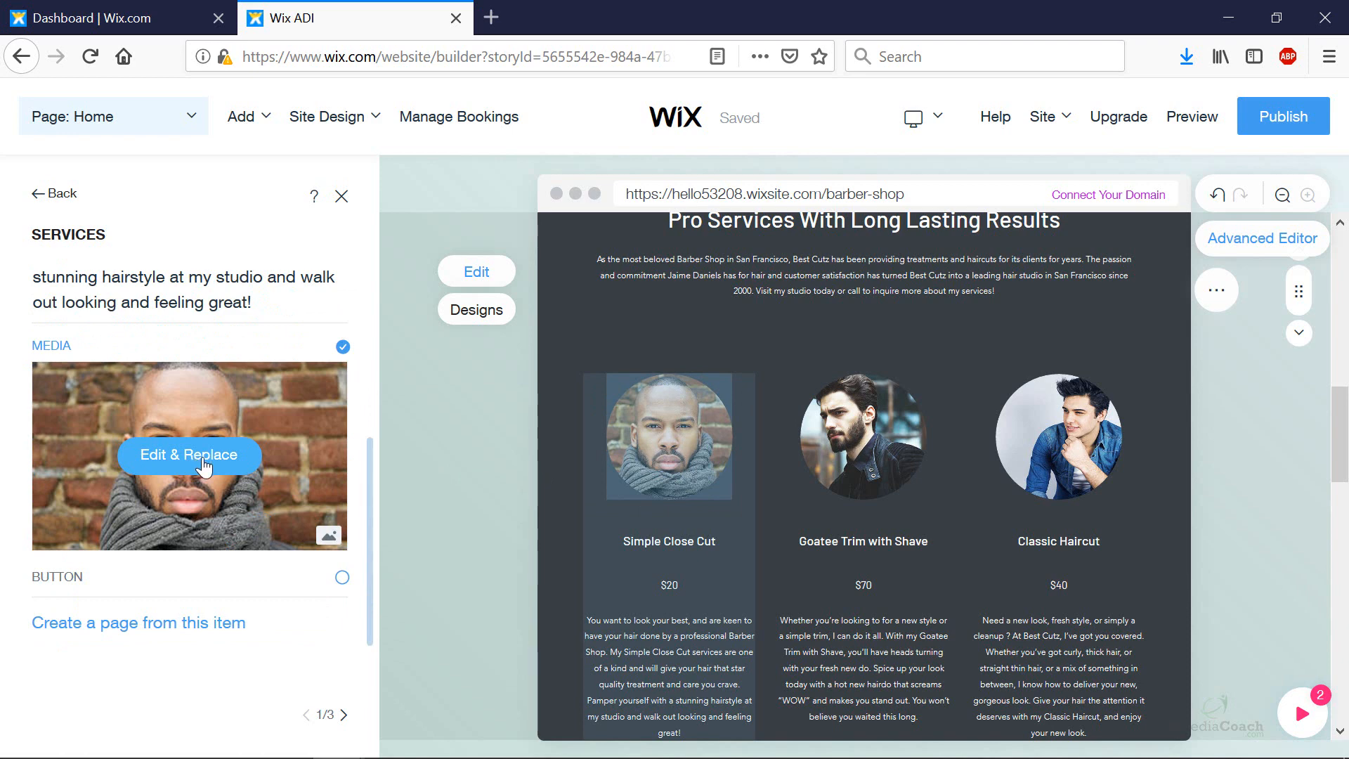
scroll(204, 466, up, 2)
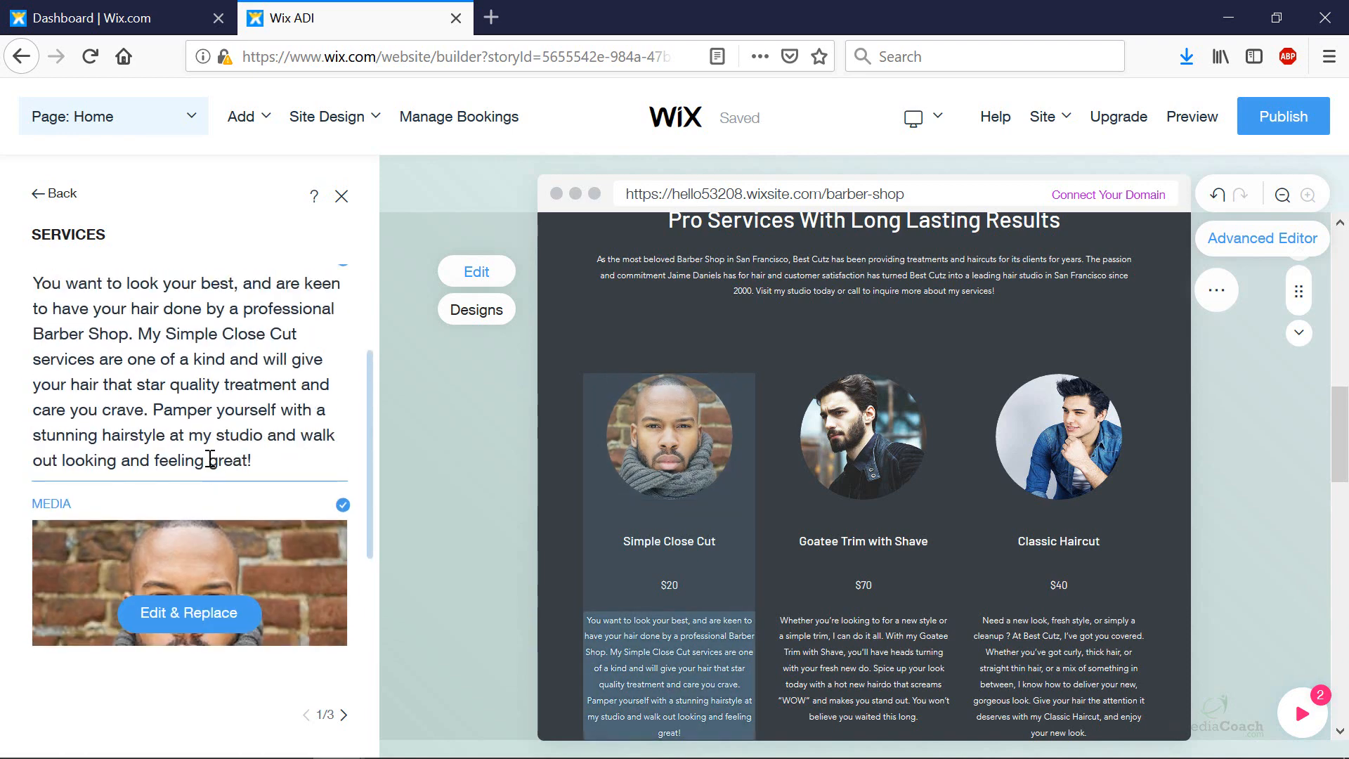
Step: Try bold on "You want to", italic on "have your" and underline on "My Simple Close" in the Simple Close Cut description
triple_click(37, 286)
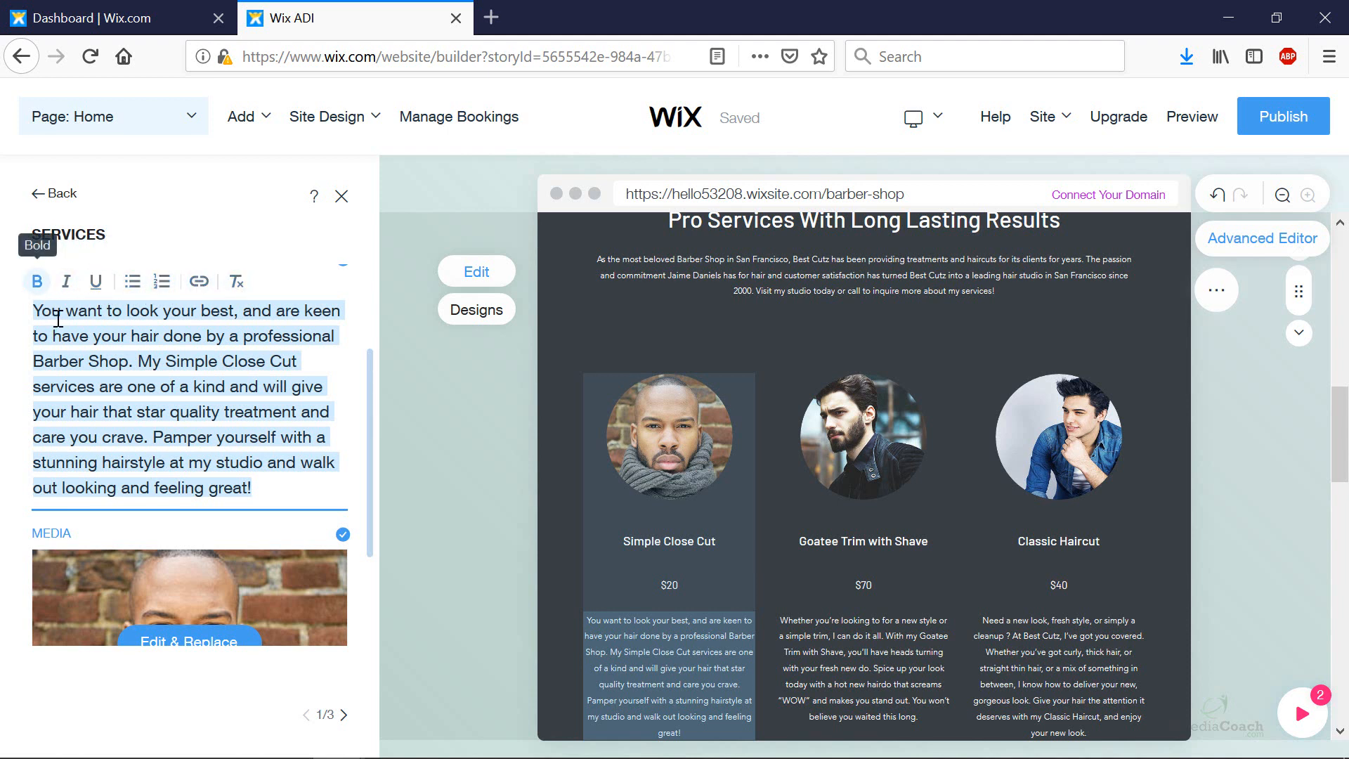
drag(33, 310, 125, 310)
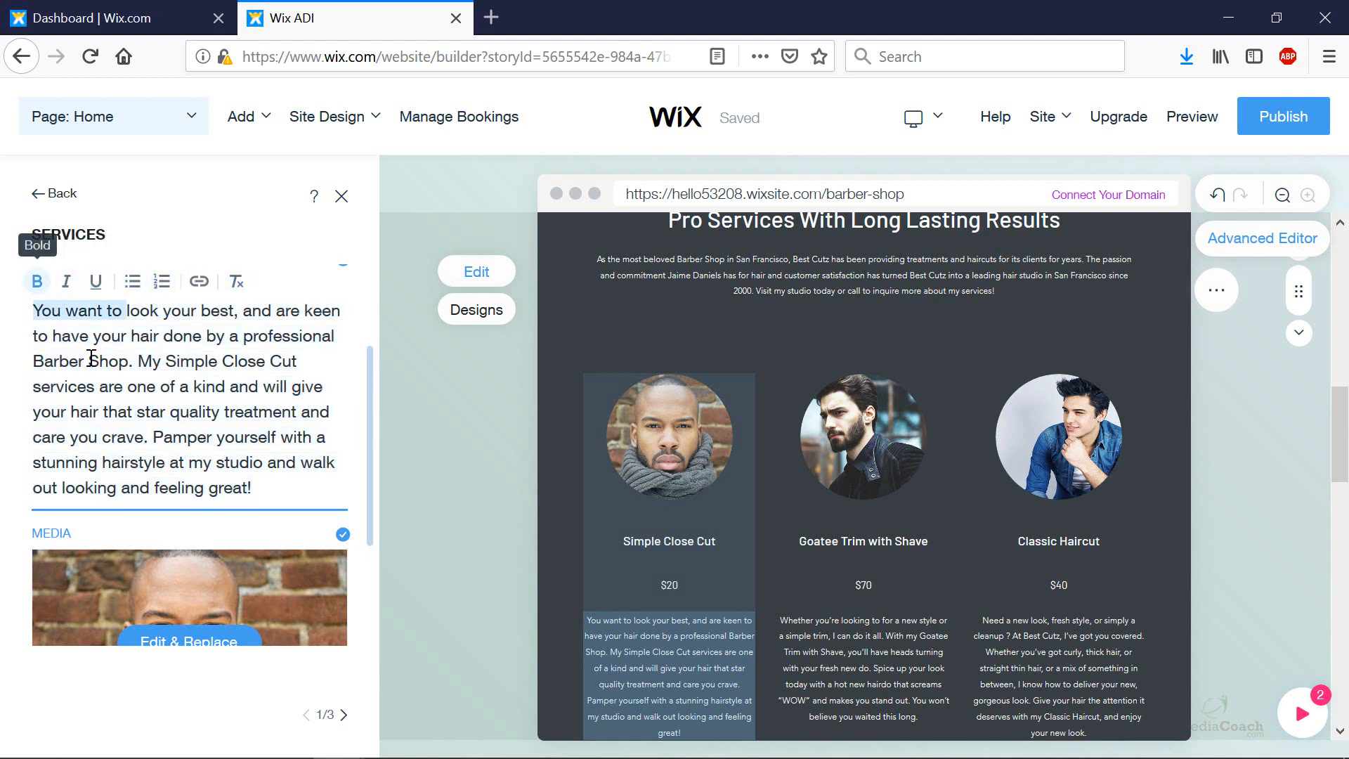
click(39, 282)
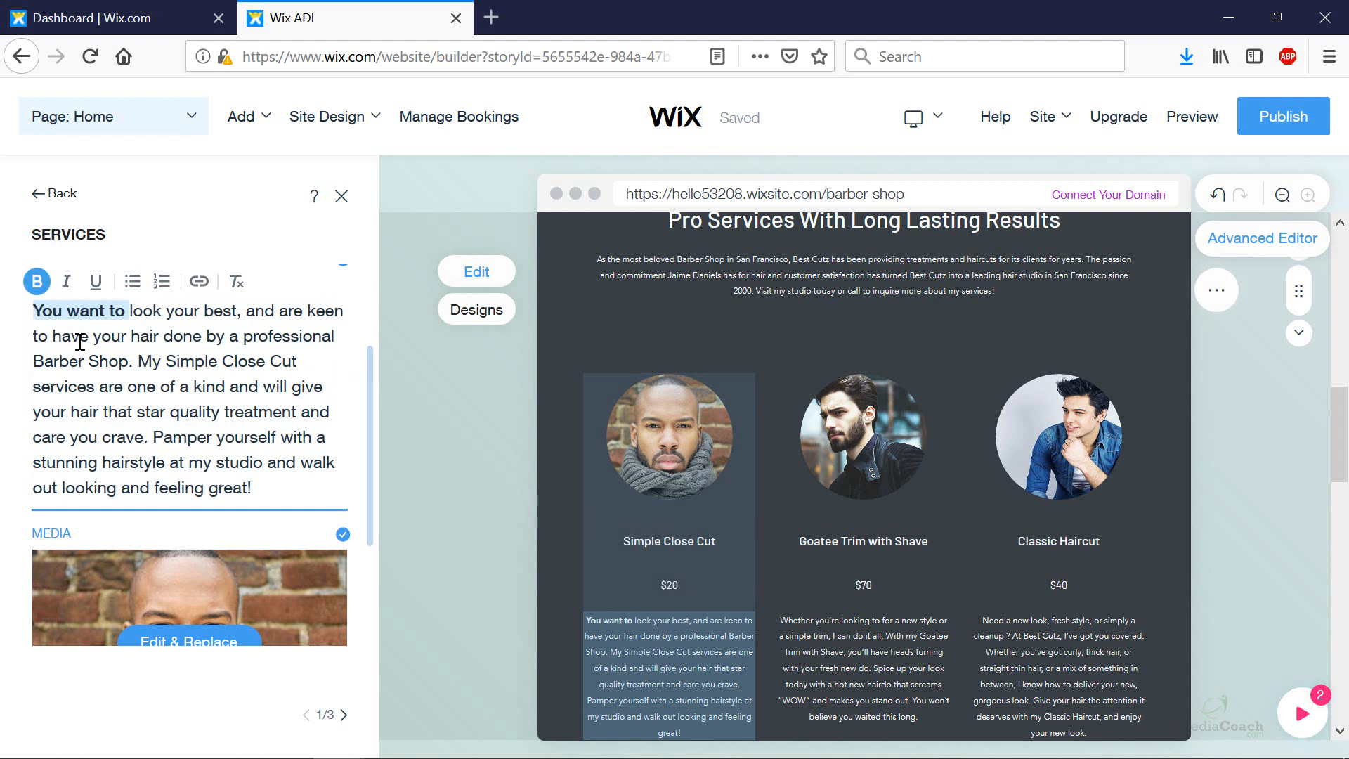
drag(53, 336, 129, 336)
click(66, 281)
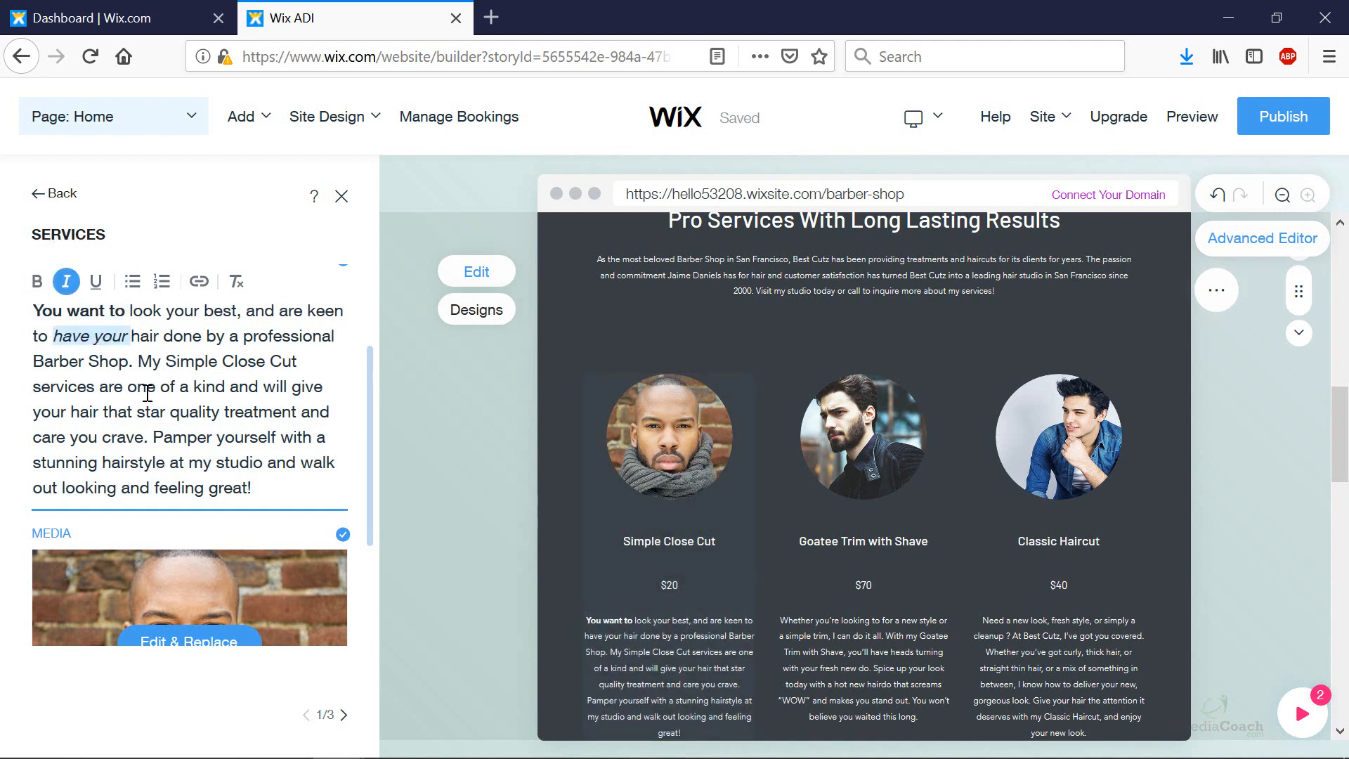
drag(139, 362, 270, 361)
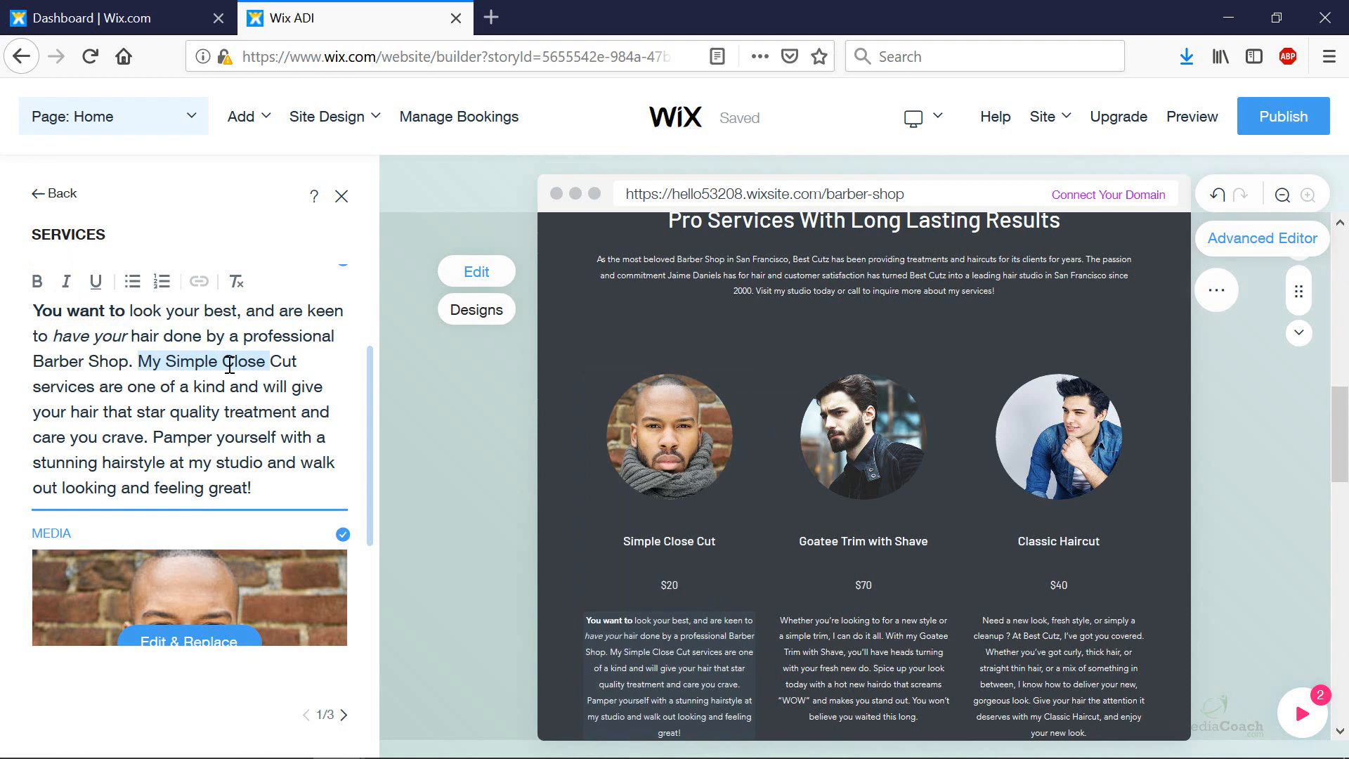
click(96, 281)
Step: Check the page and web address link options for the word "quality" in the description, leaving it unlinked
double_click(183, 412)
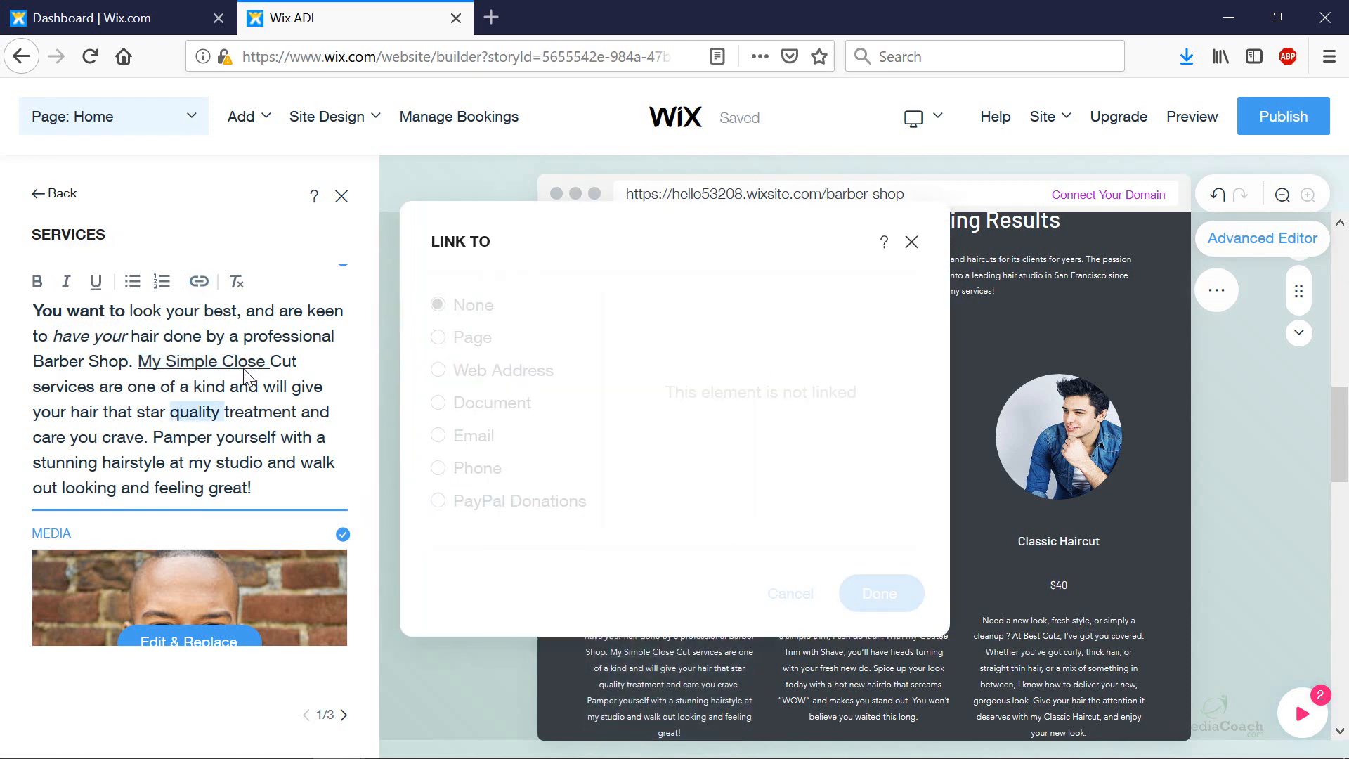
click(441, 339)
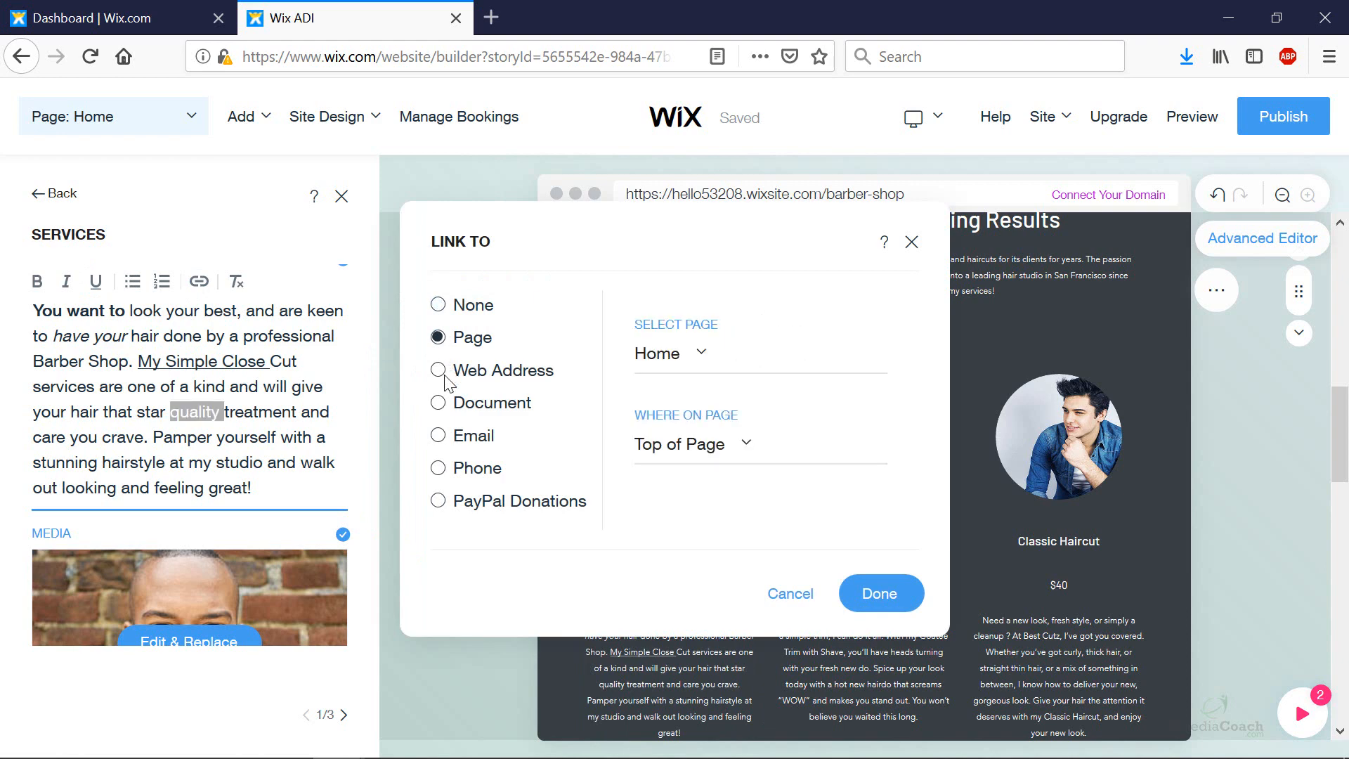
click(448, 373)
click(791, 595)
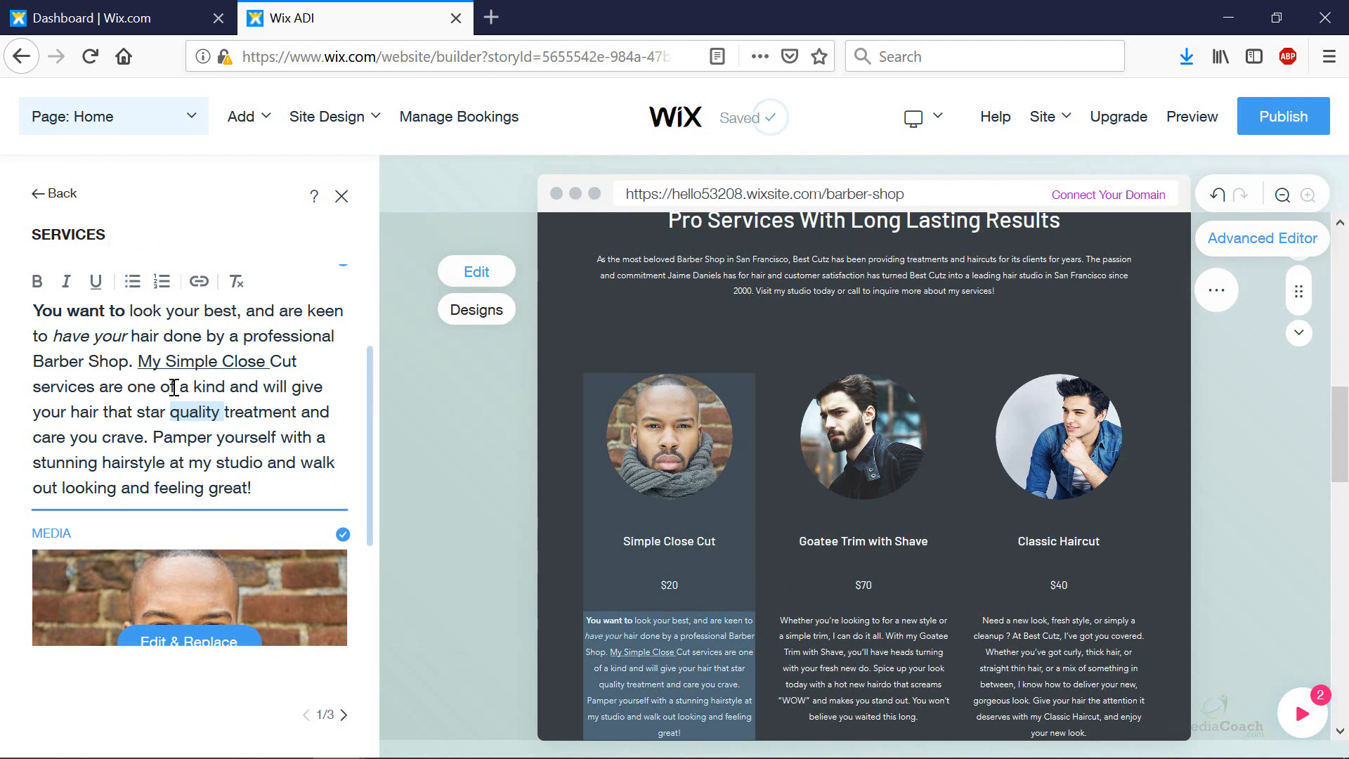
Step: Undo the bold, italic and underline formatting in the Simple Close Cut description
key(ctrl+z)
key(ctrl+z)
key(ctrl+z)
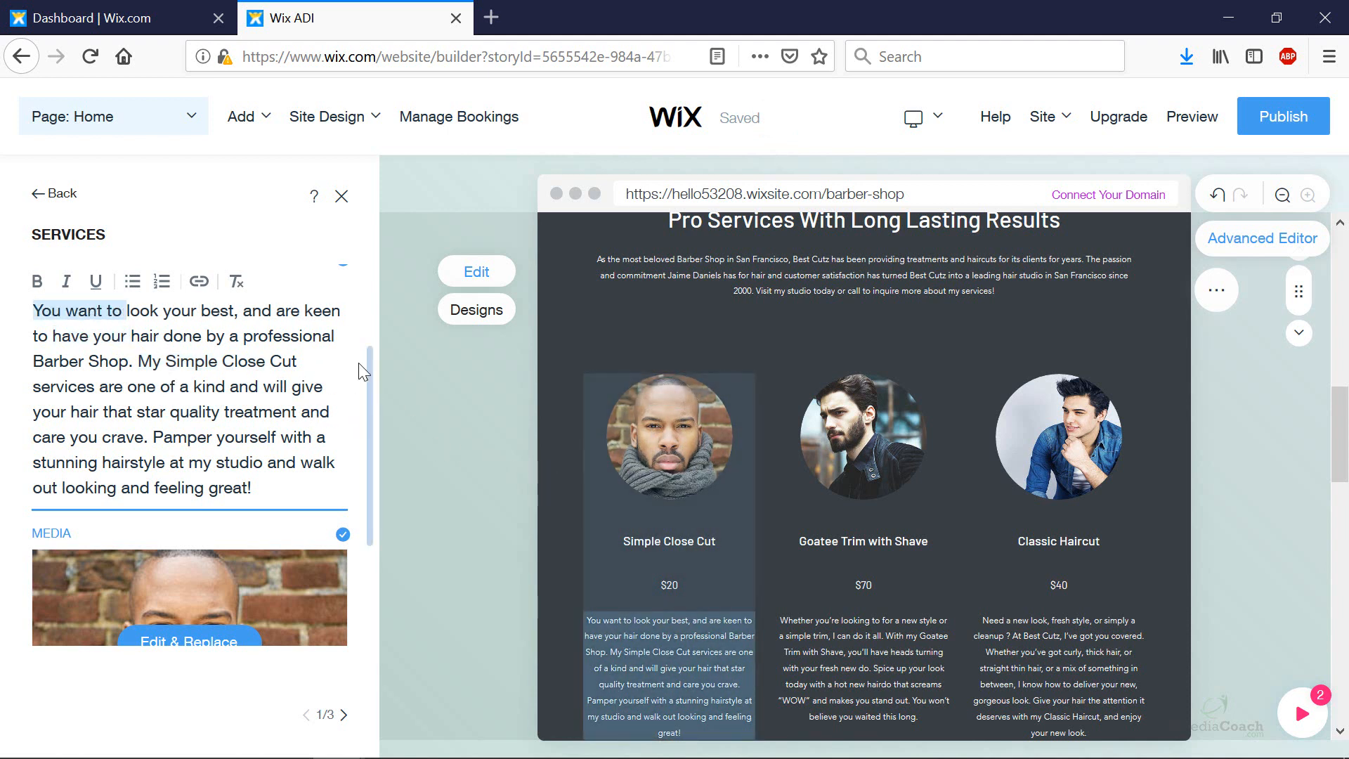
Step: Show the service price again and hide the service description in the Simple Close Cut item settings
drag(368, 370, 377, 272)
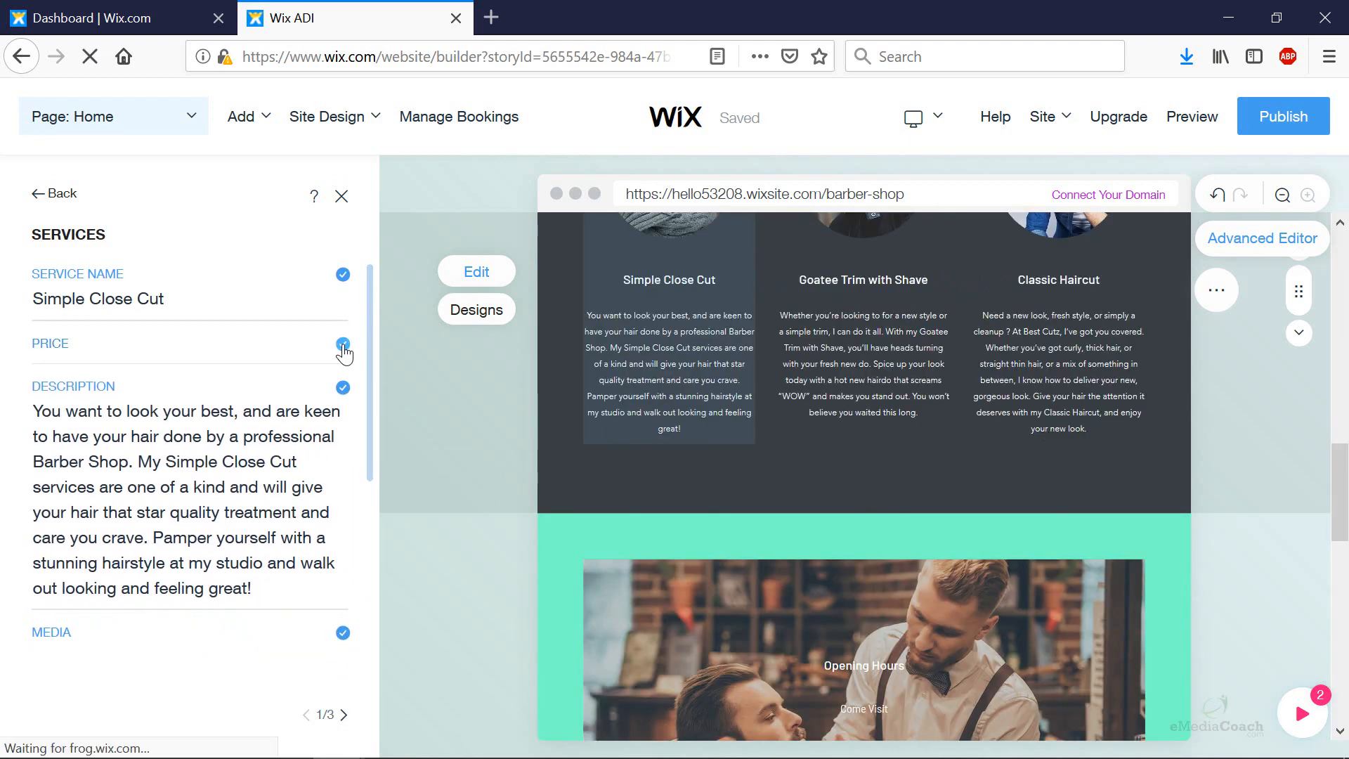
click(343, 345)
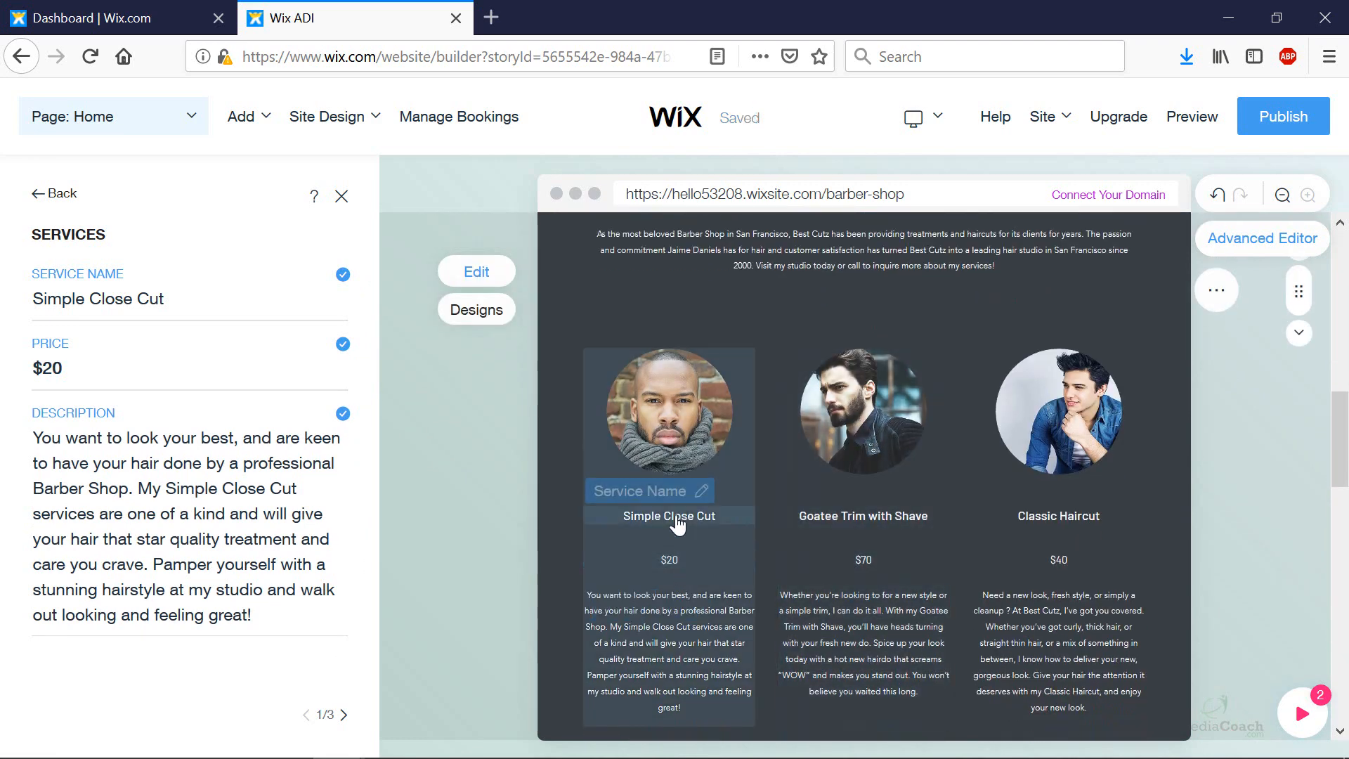
click(343, 417)
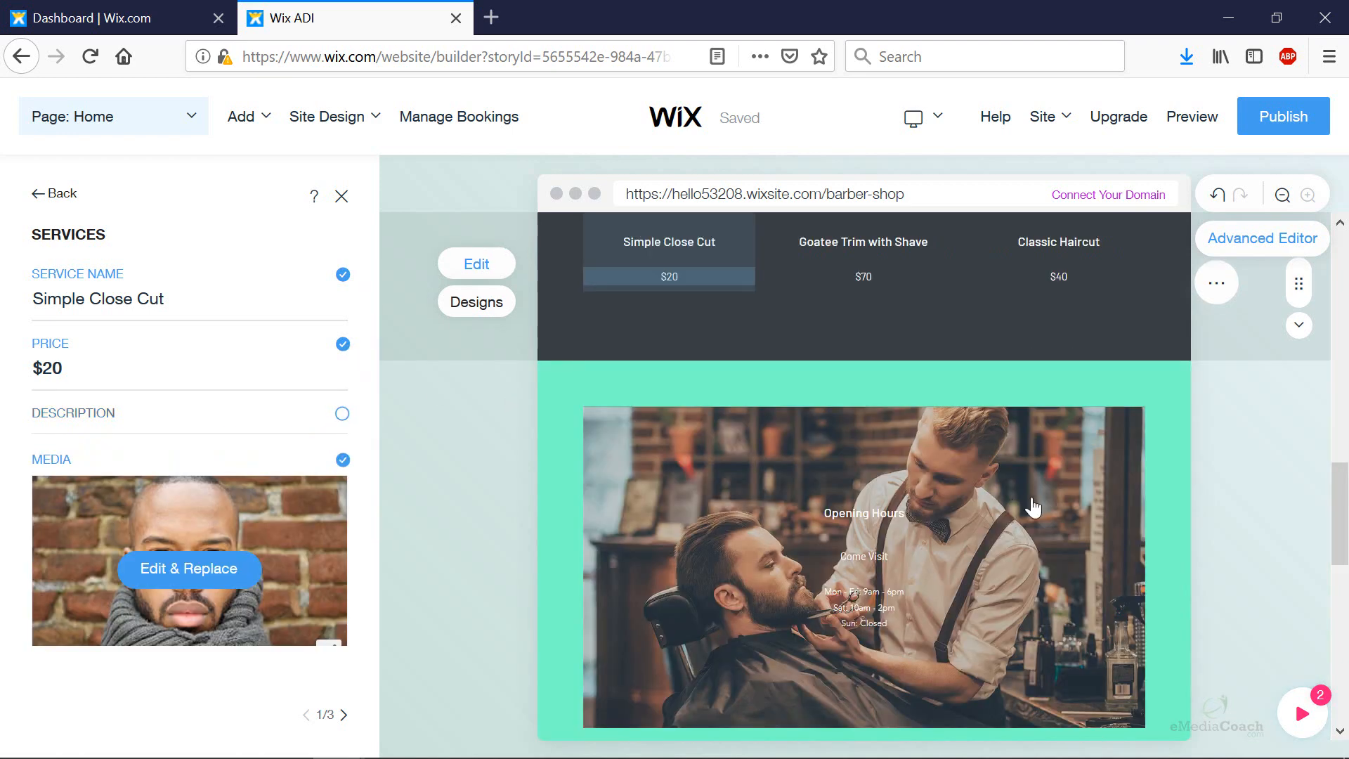
Step: Examine the home page from the Welcome section through the services and Opening Hours sections to the contact form
scroll(1019, 456, up, 1)
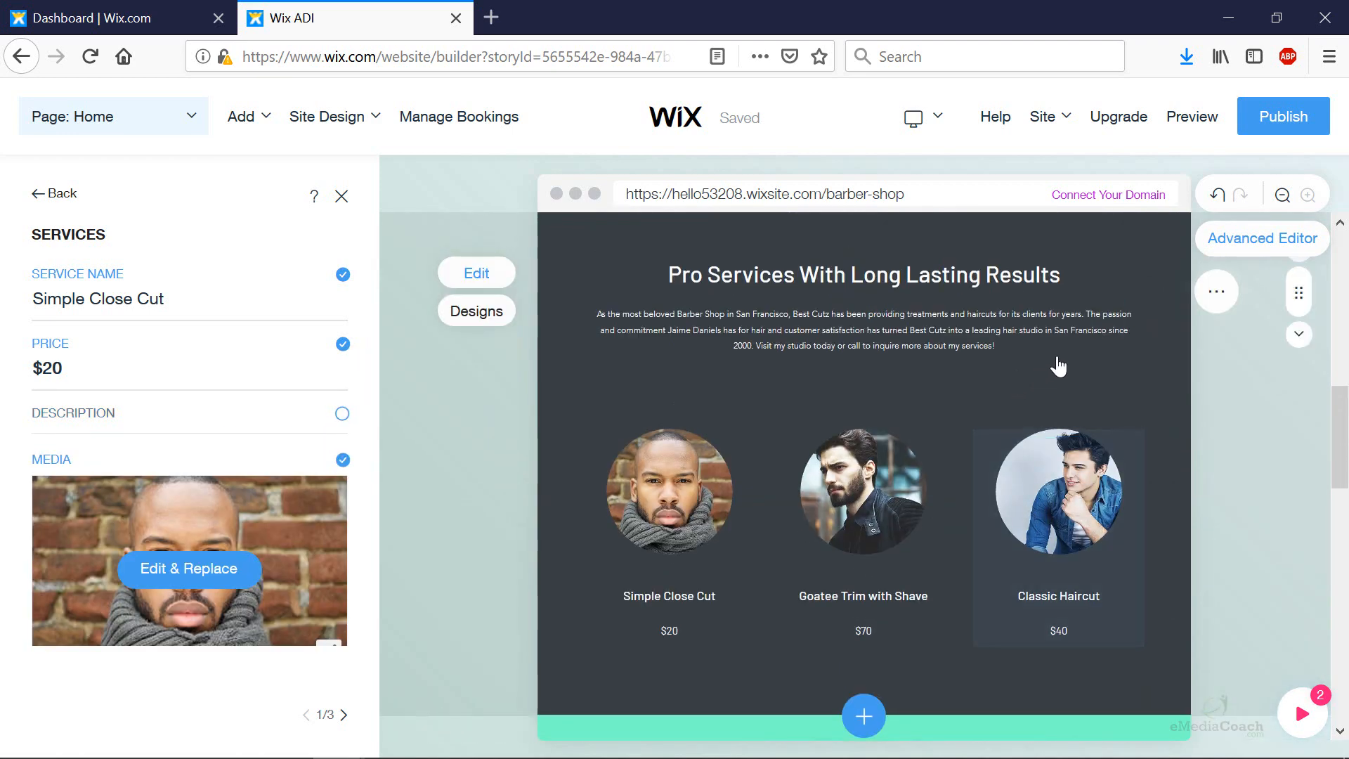
scroll(1090, 351, up, 2)
scroll(1184, 318, down, 2)
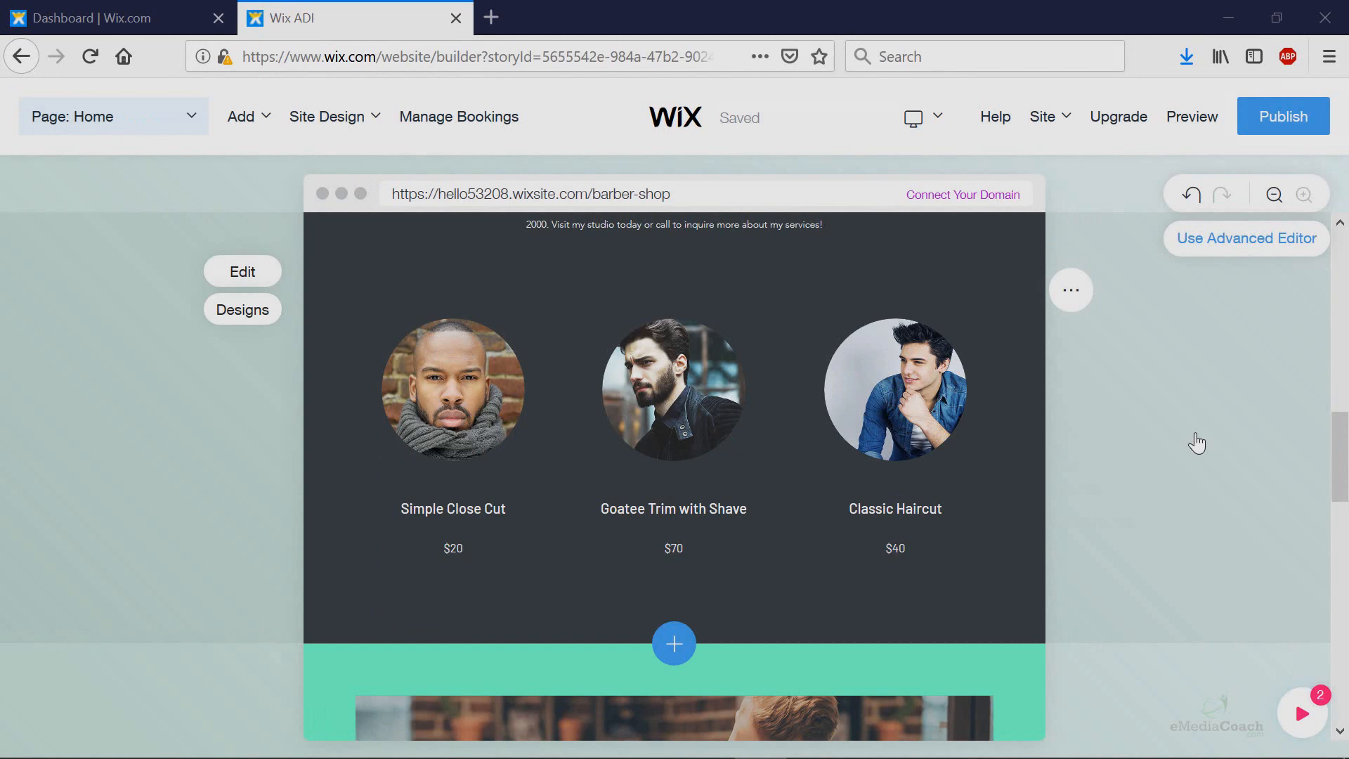
scroll(1197, 443, down, 4)
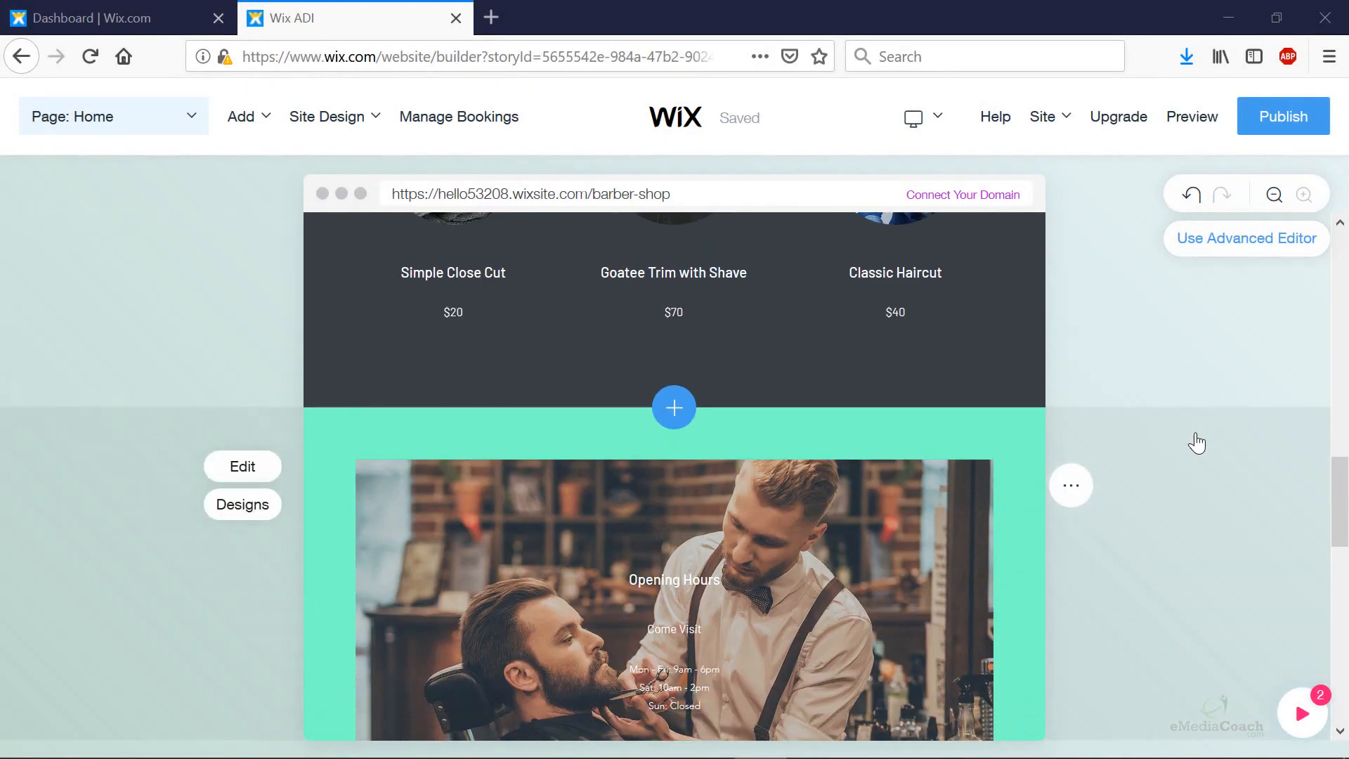
scroll(1197, 443, down, 4)
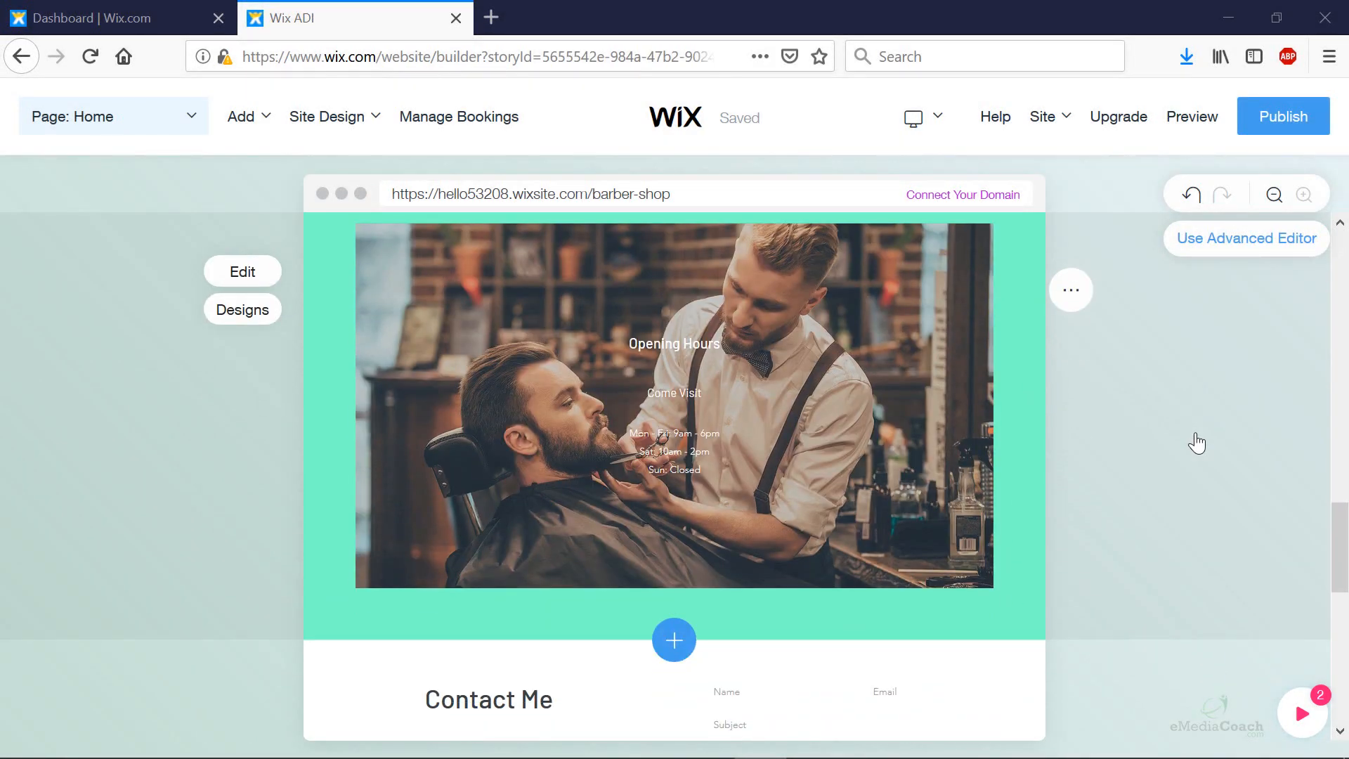
scroll(1196, 443, up, 15)
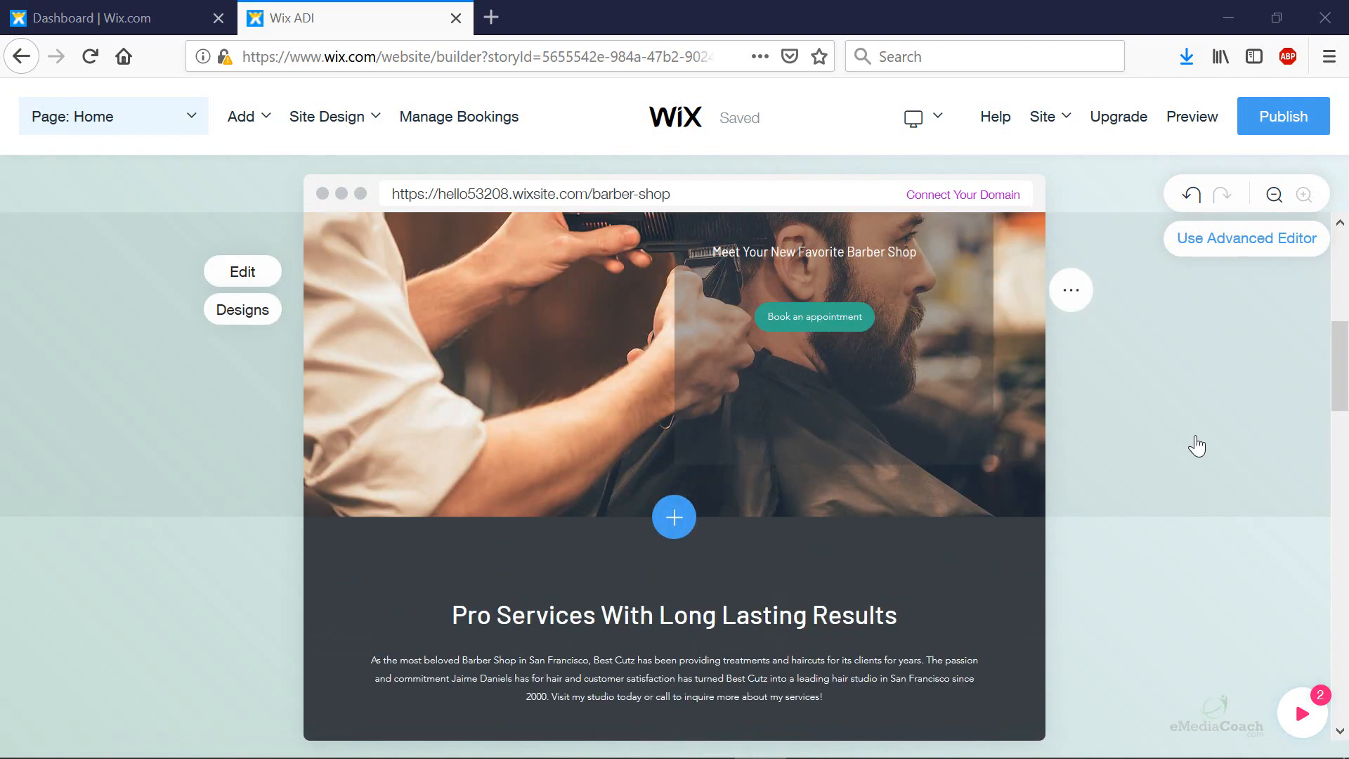
scroll(1196, 444, down, 11)
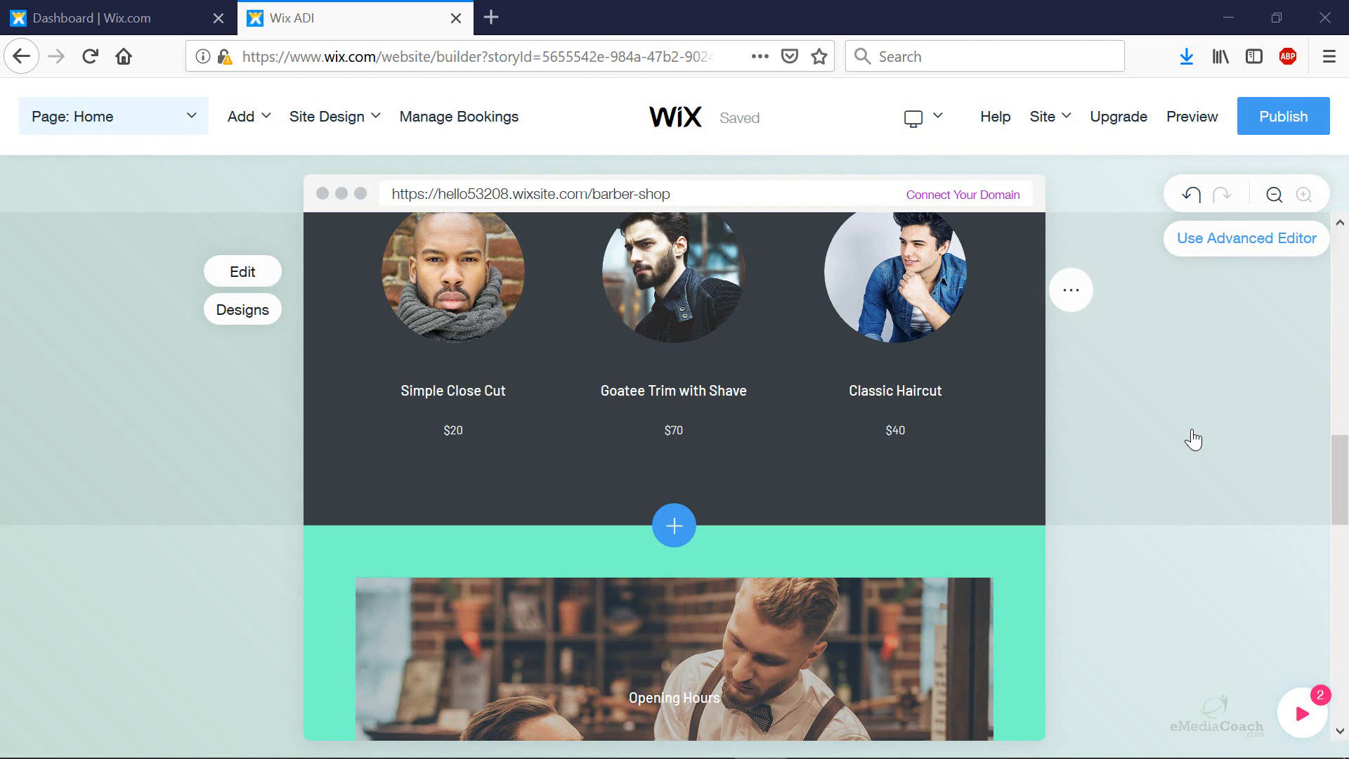
scroll(1193, 439, down, 4)
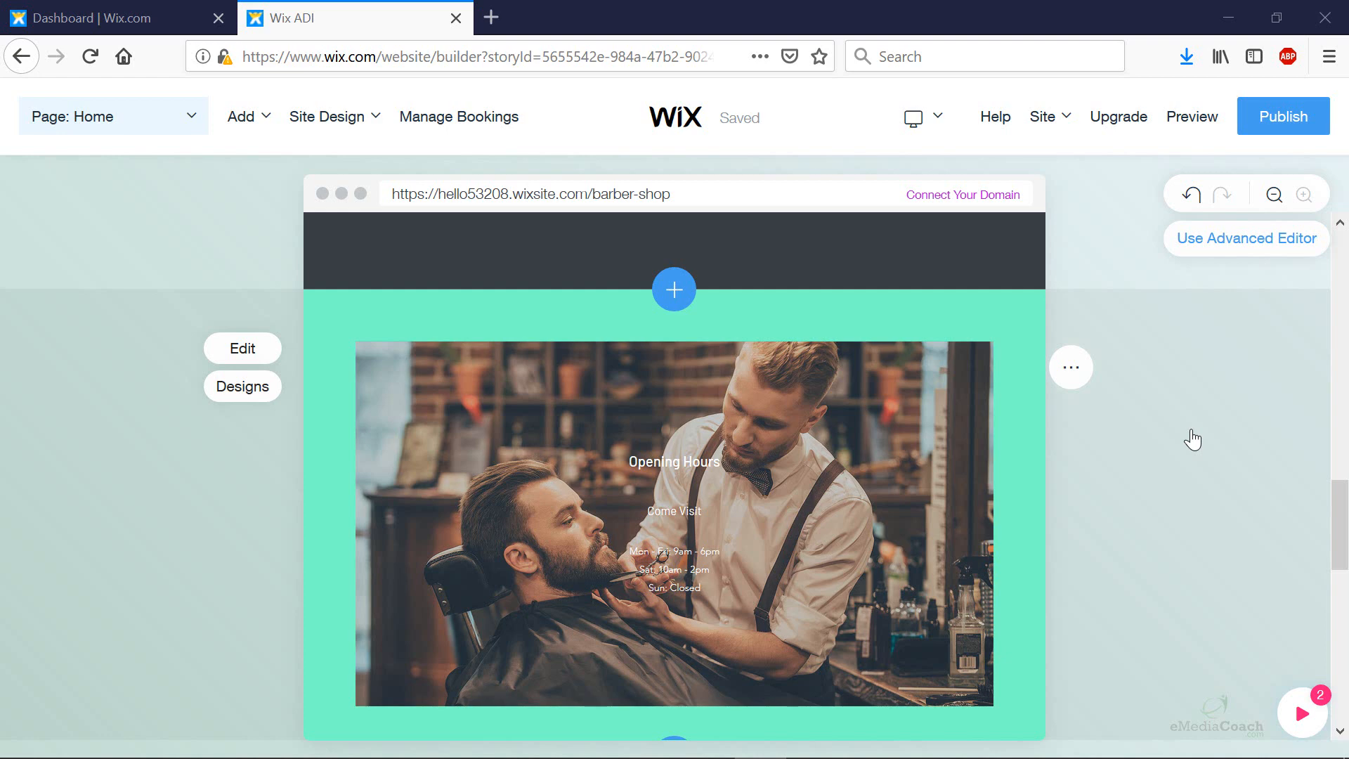
Step: Add another Services section with alternating service photos and text between the existing services section and Opening Hours
click(674, 290)
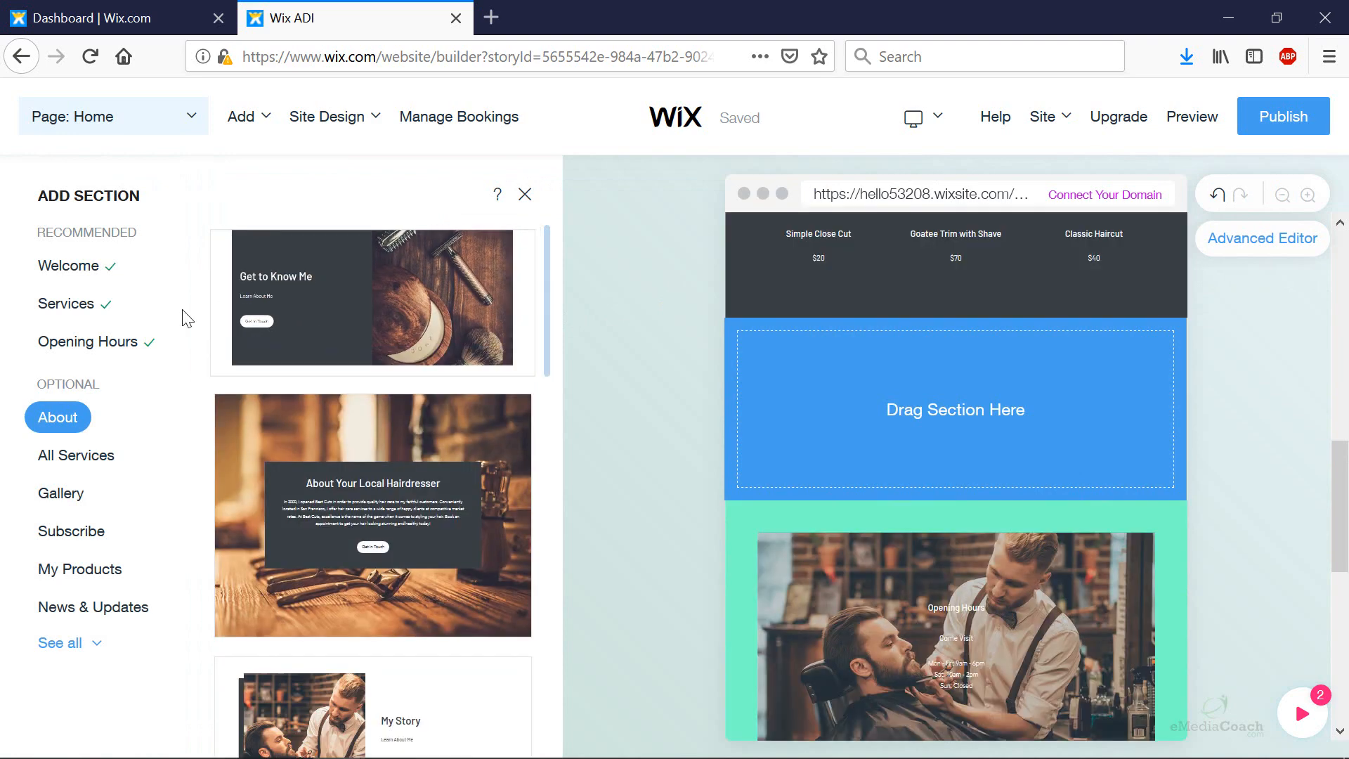
click(85, 322)
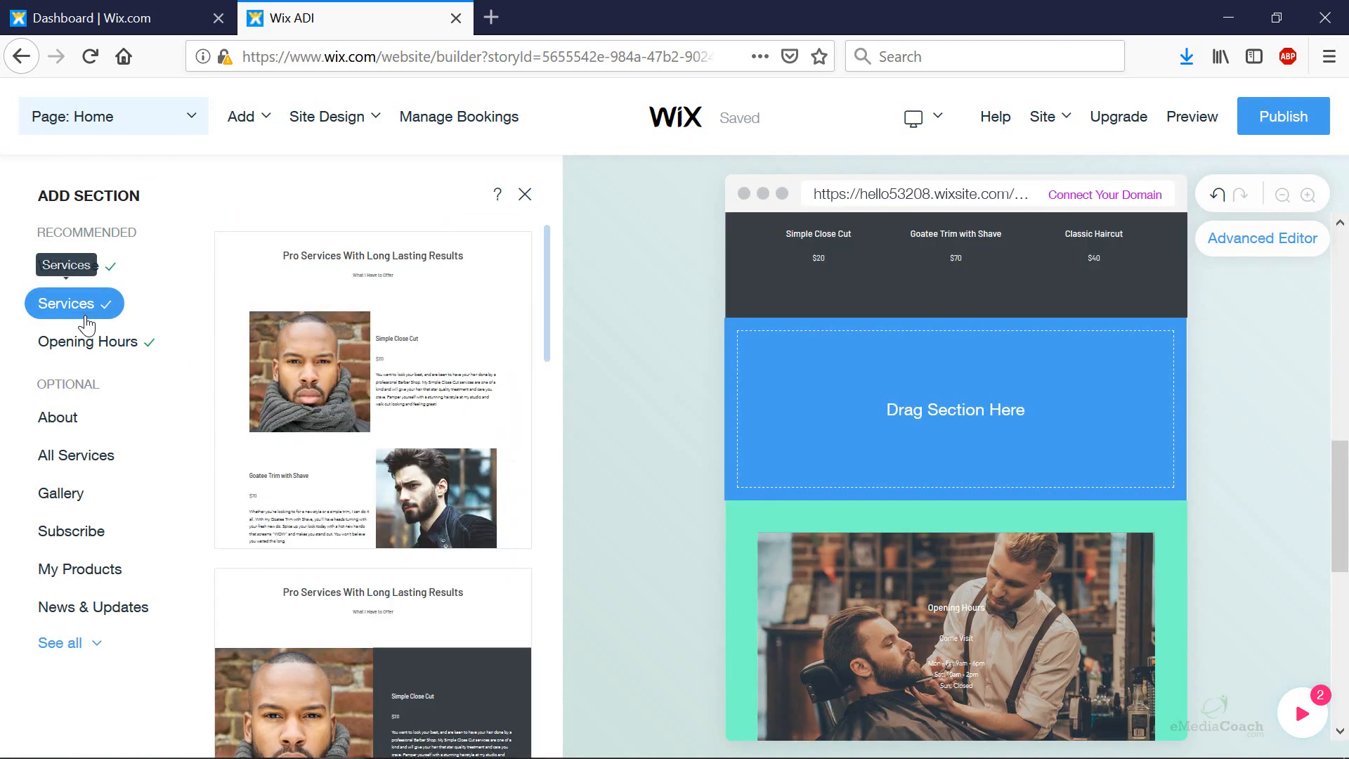
scroll(413, 422, down, 3)
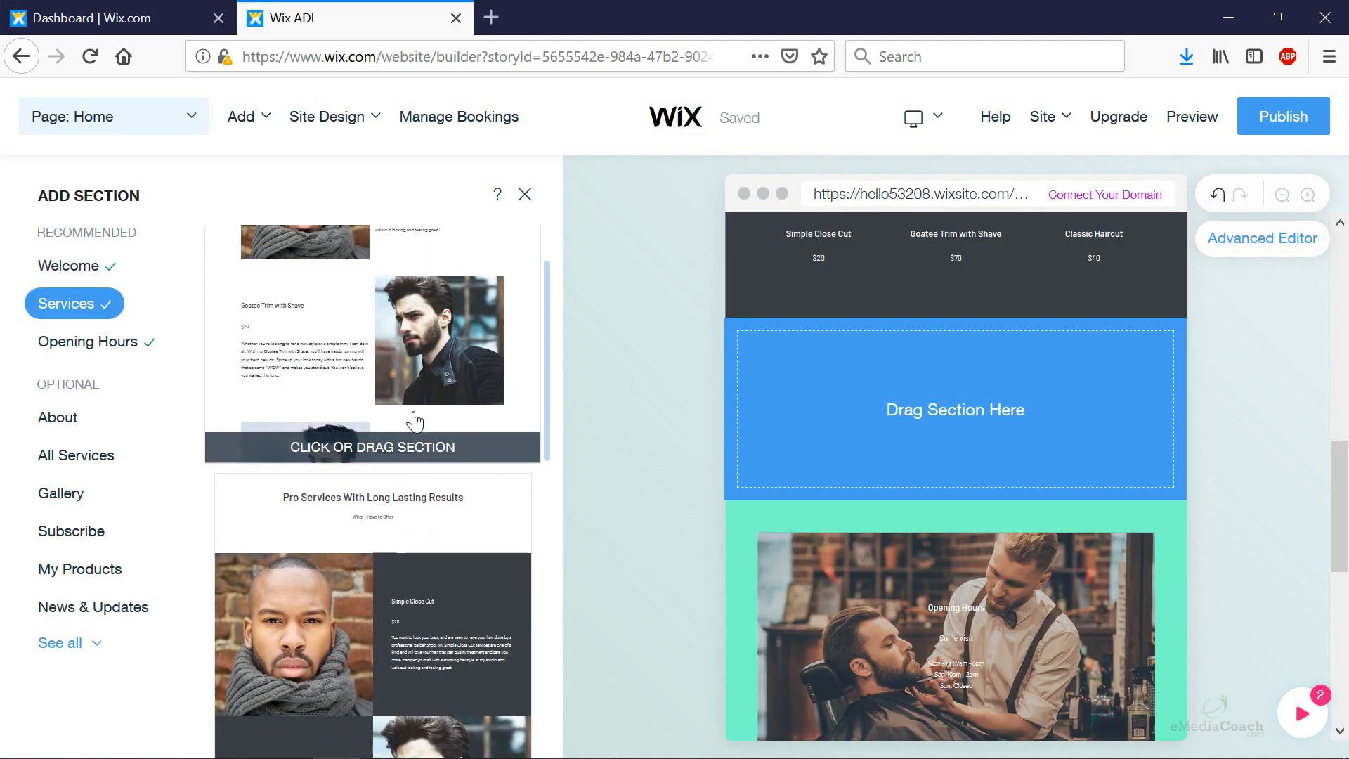
scroll(415, 499, down, 5)
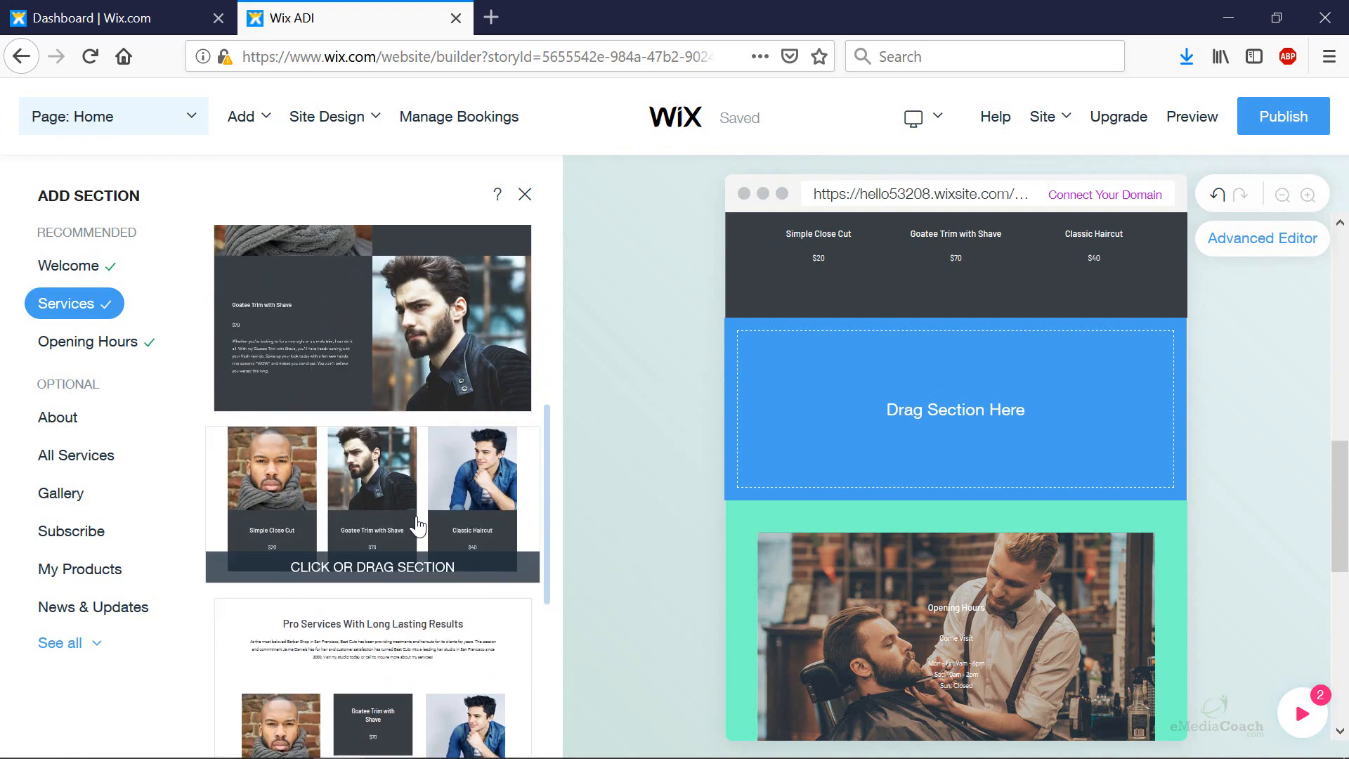
scroll(421, 553, down, 10)
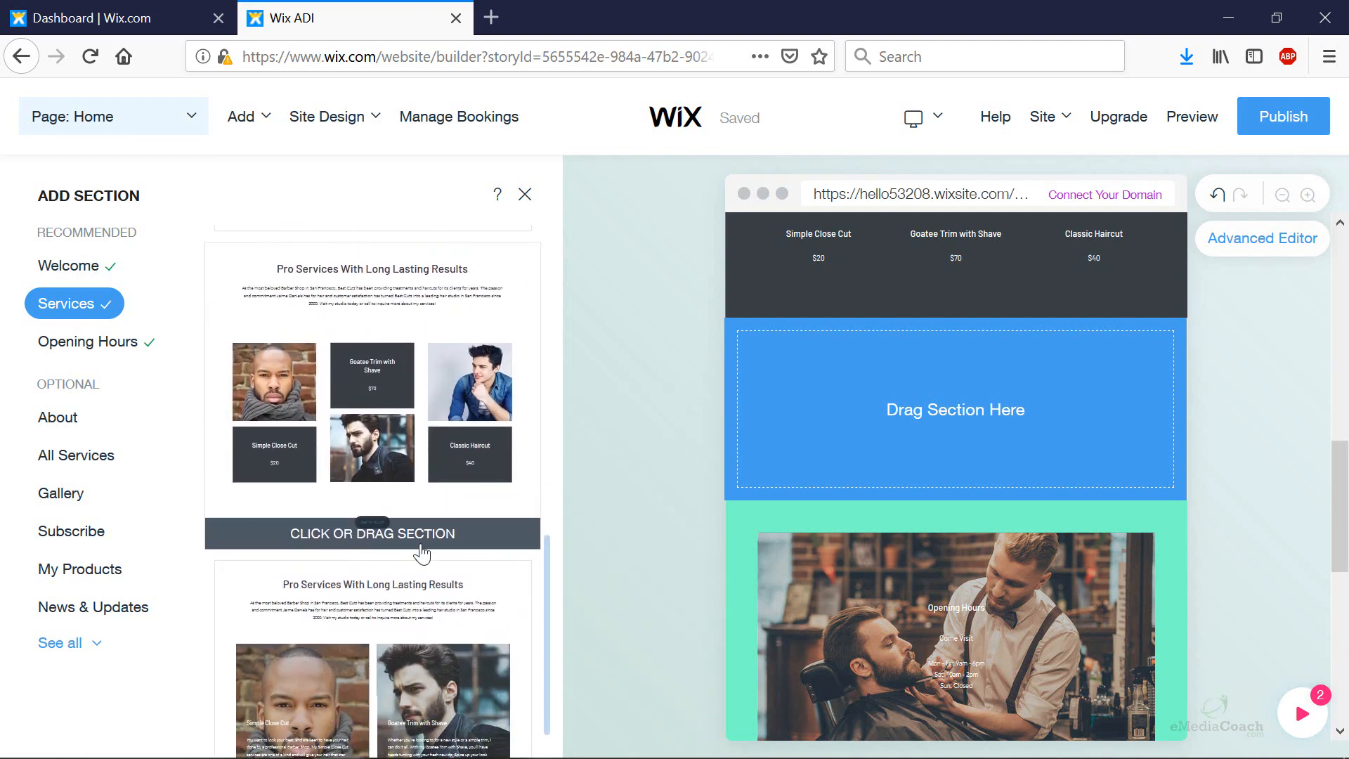
scroll(422, 553, down, 5)
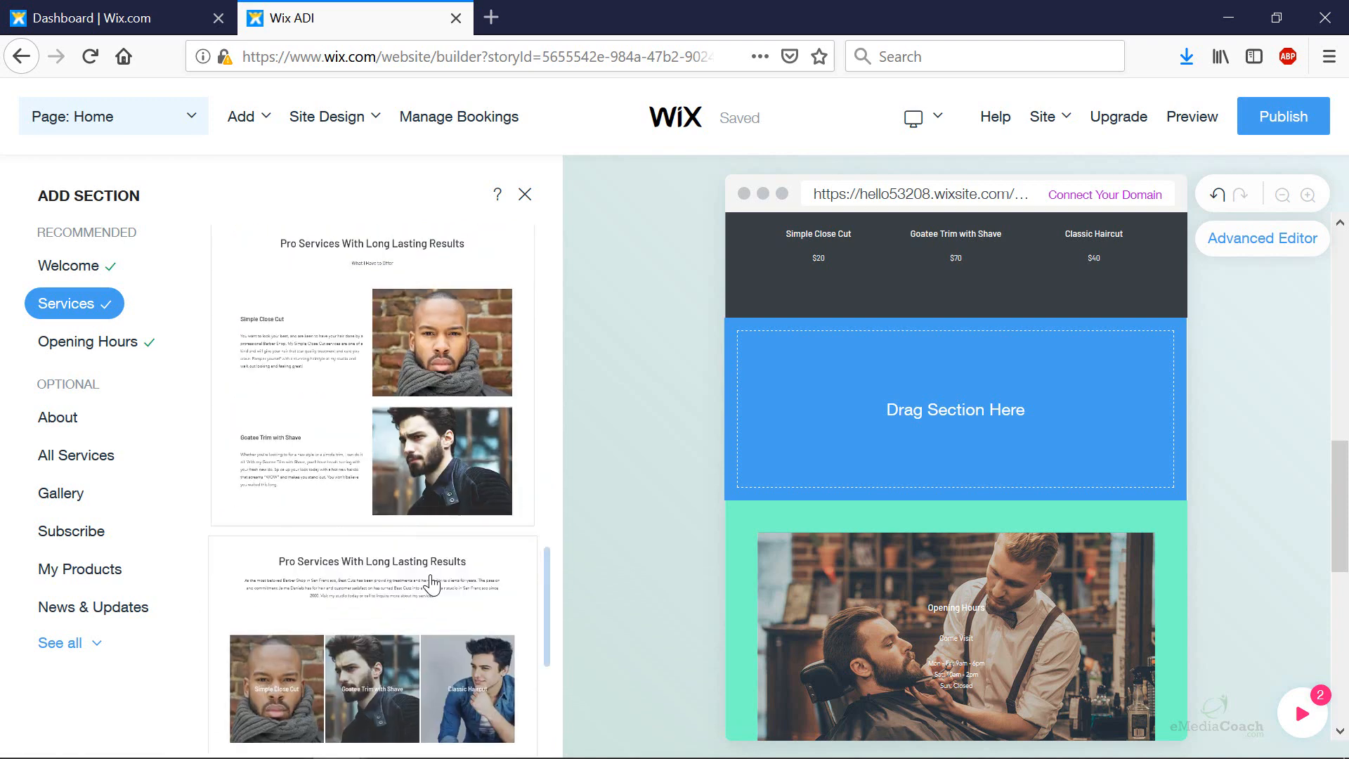
scroll(443, 636, down, 10)
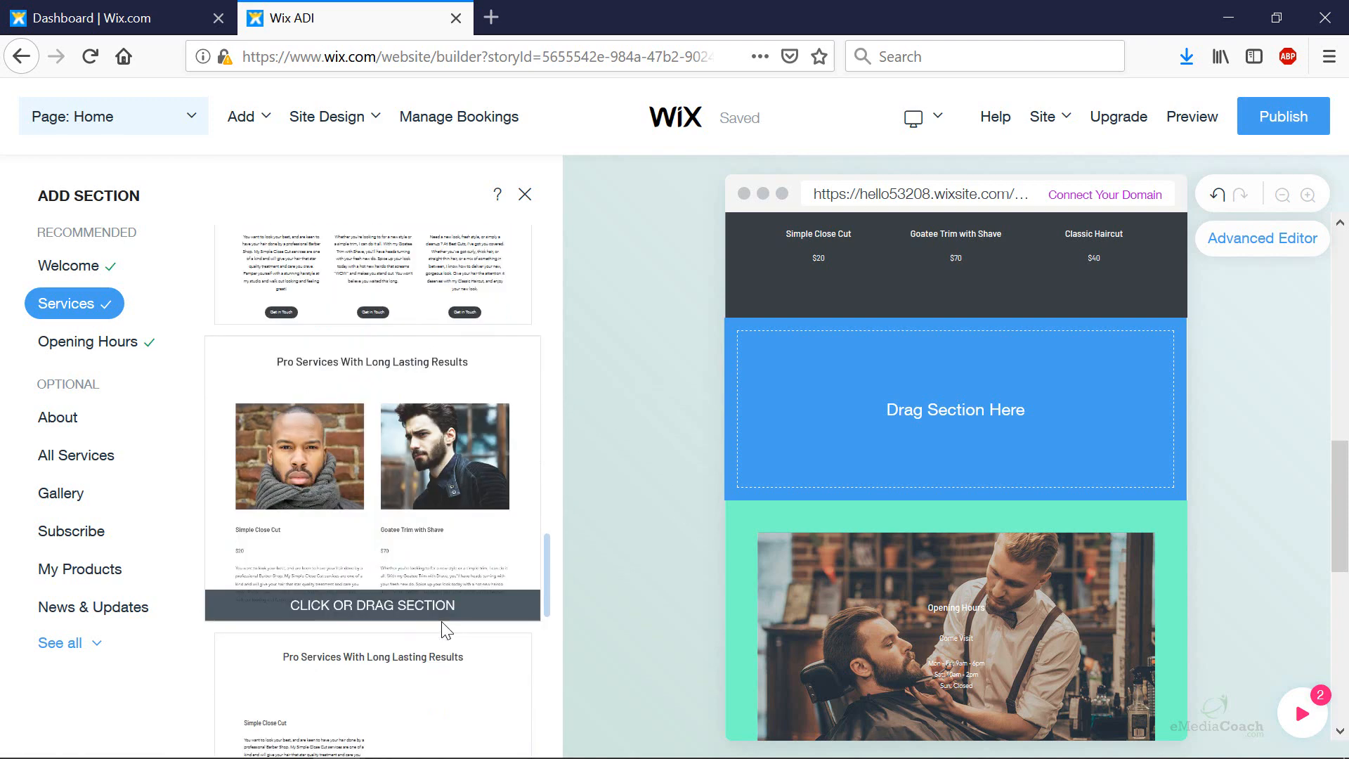
scroll(428, 506, up, 1)
scroll(427, 496, down, 3)
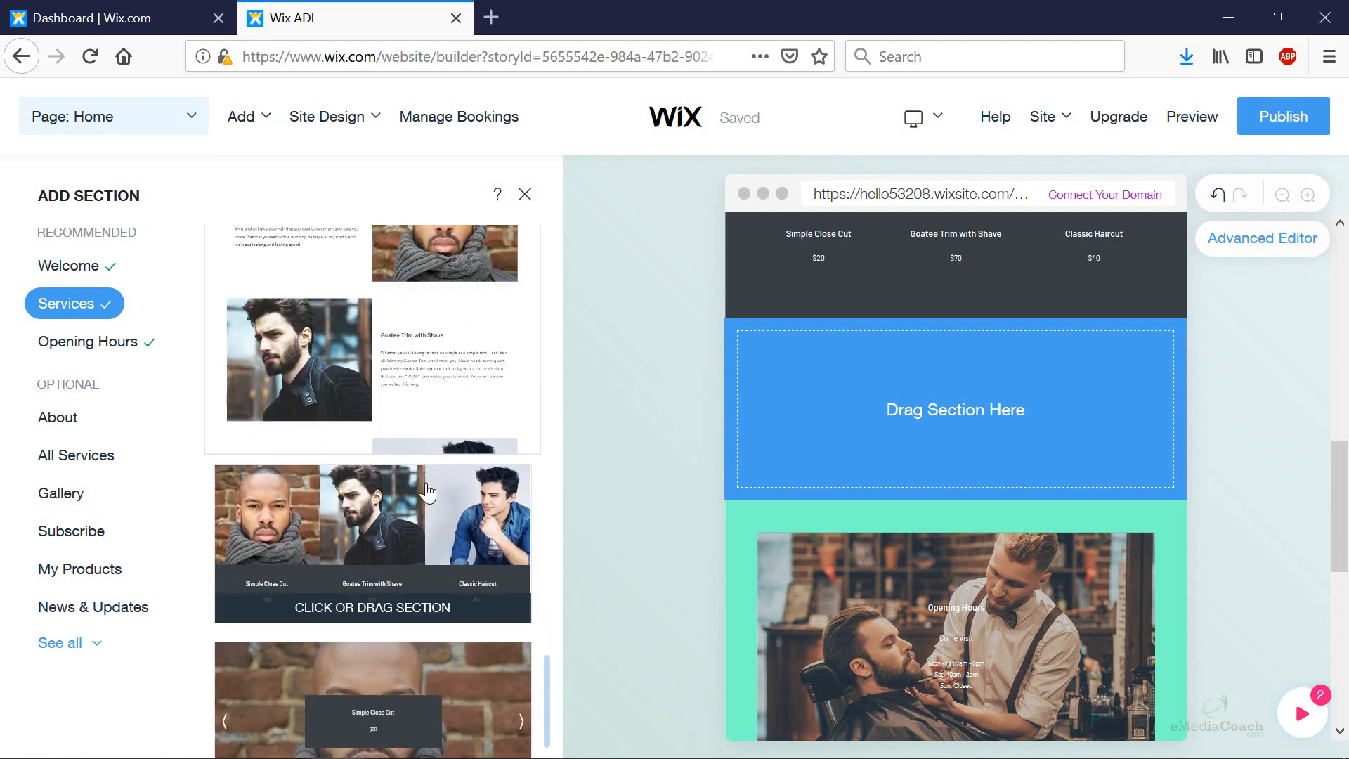
scroll(425, 492, up, 1)
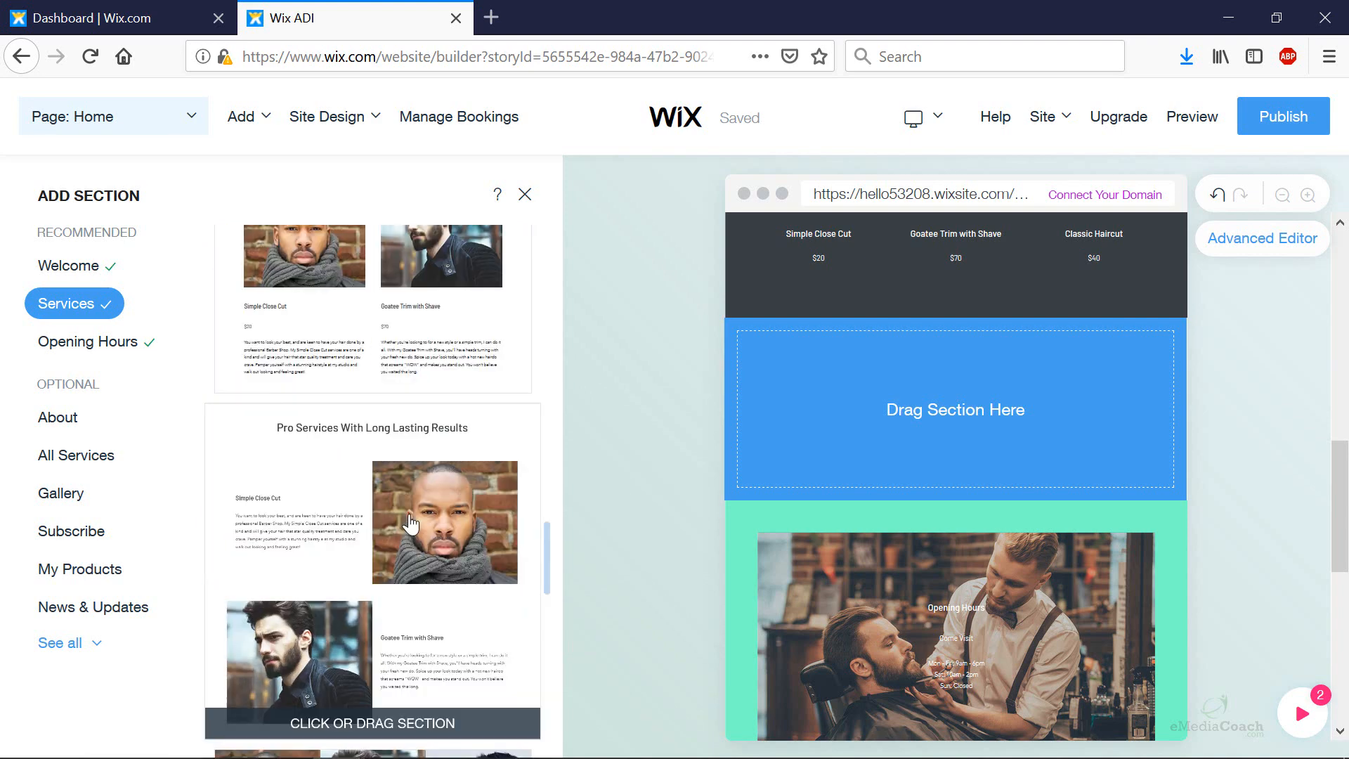
scroll(411, 524, up, 10)
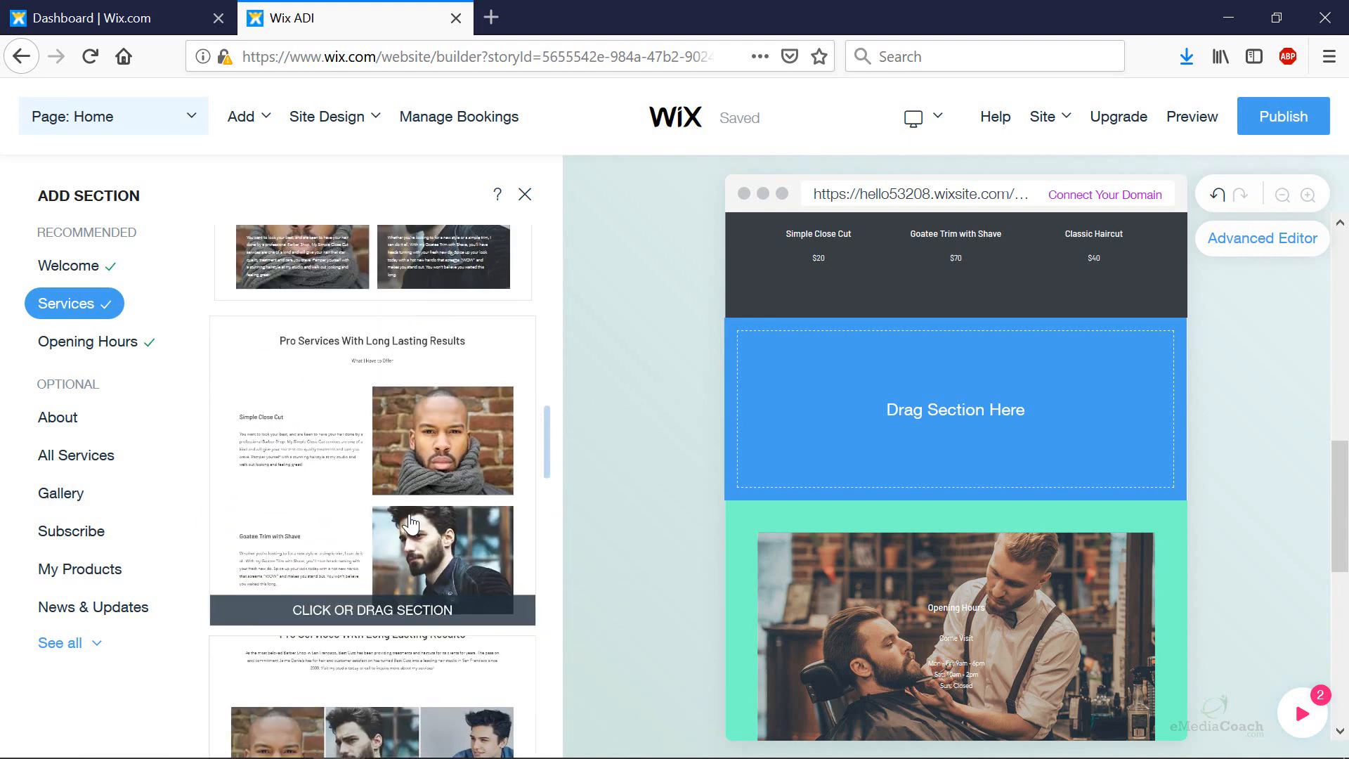
scroll(411, 524, up, 5)
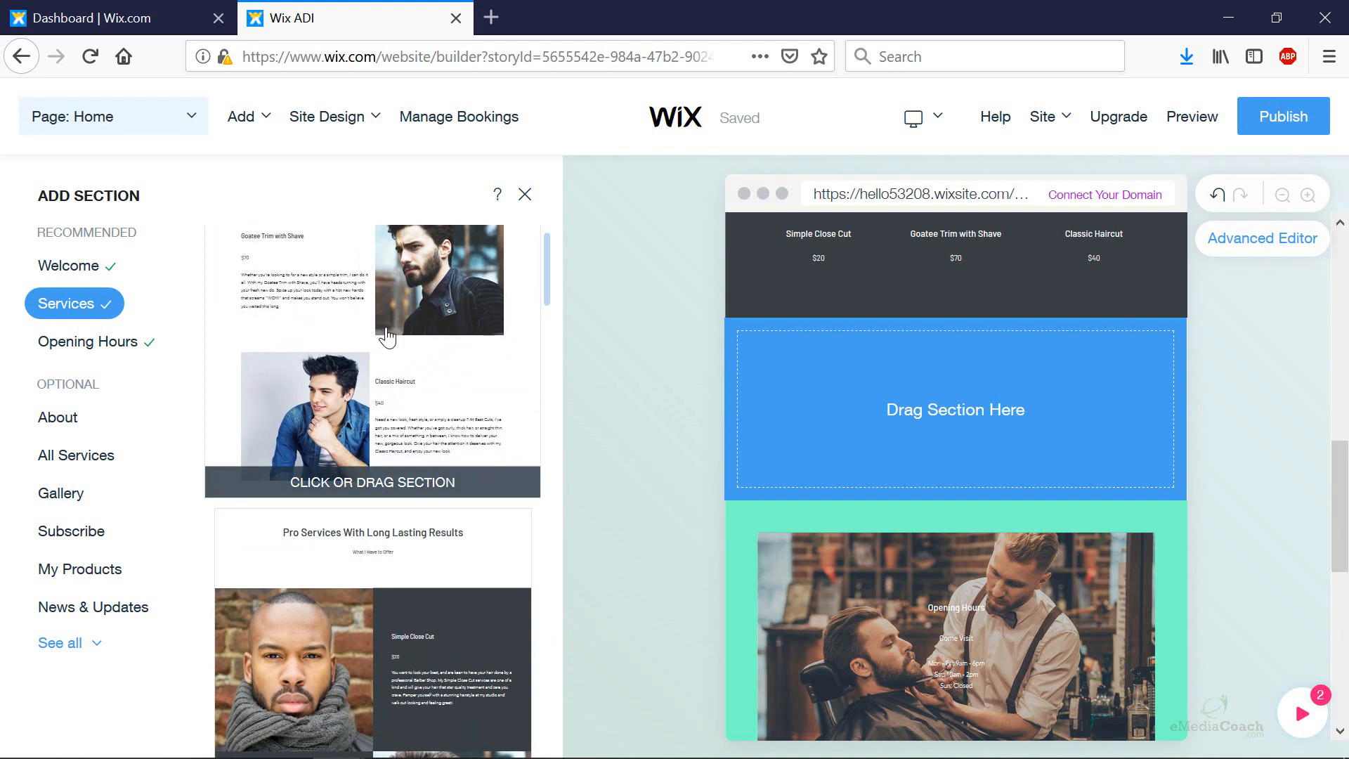
drag(387, 337, 1060, 492)
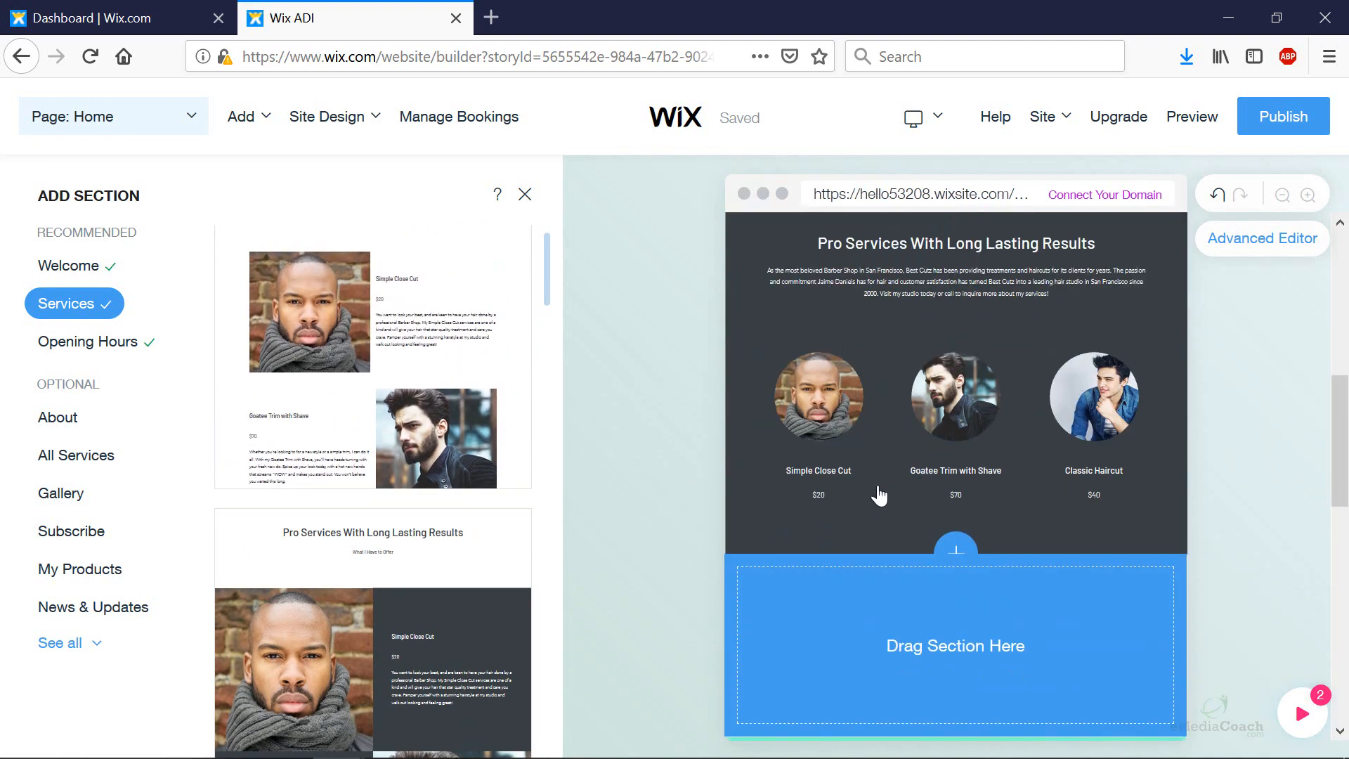
click(420, 391)
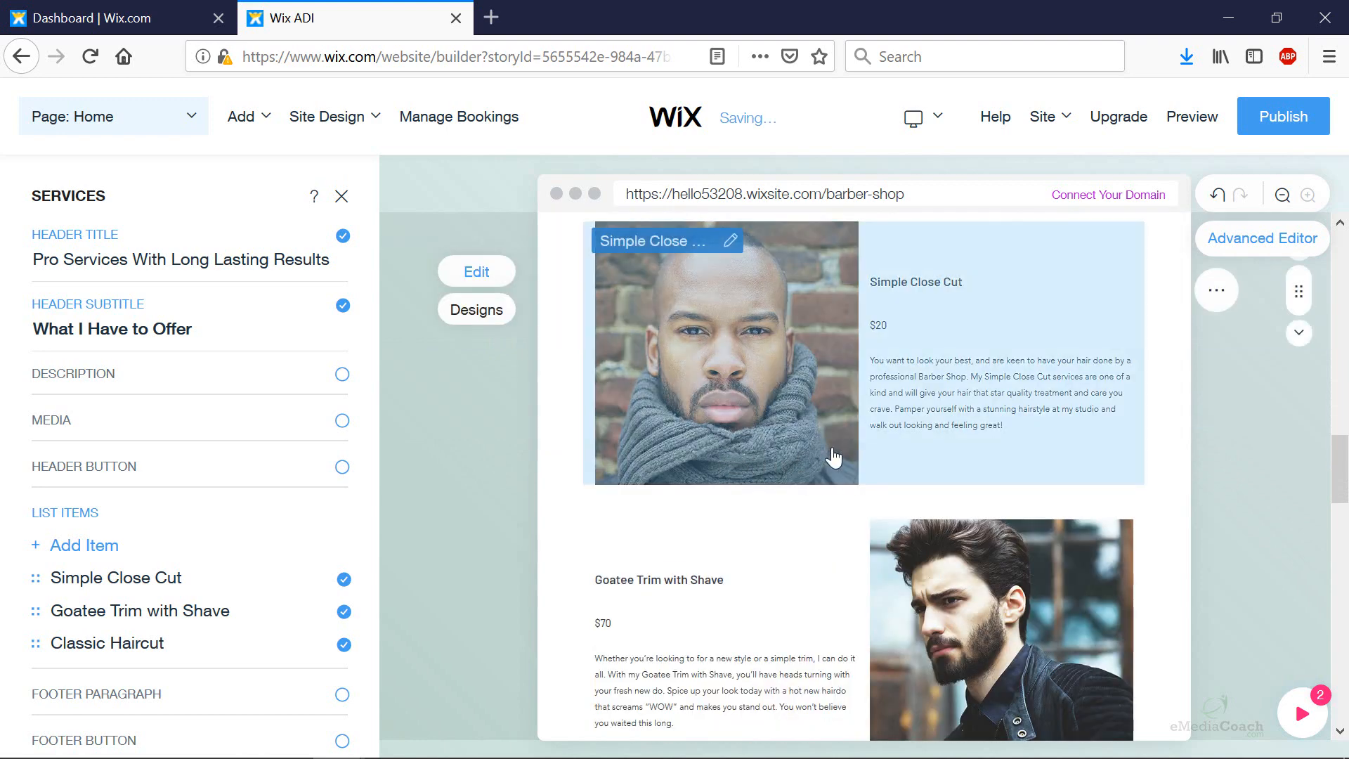
Step: Hide the header subtitle "What I Have to Offer" in the new Services section
scroll(874, 473, up, 5)
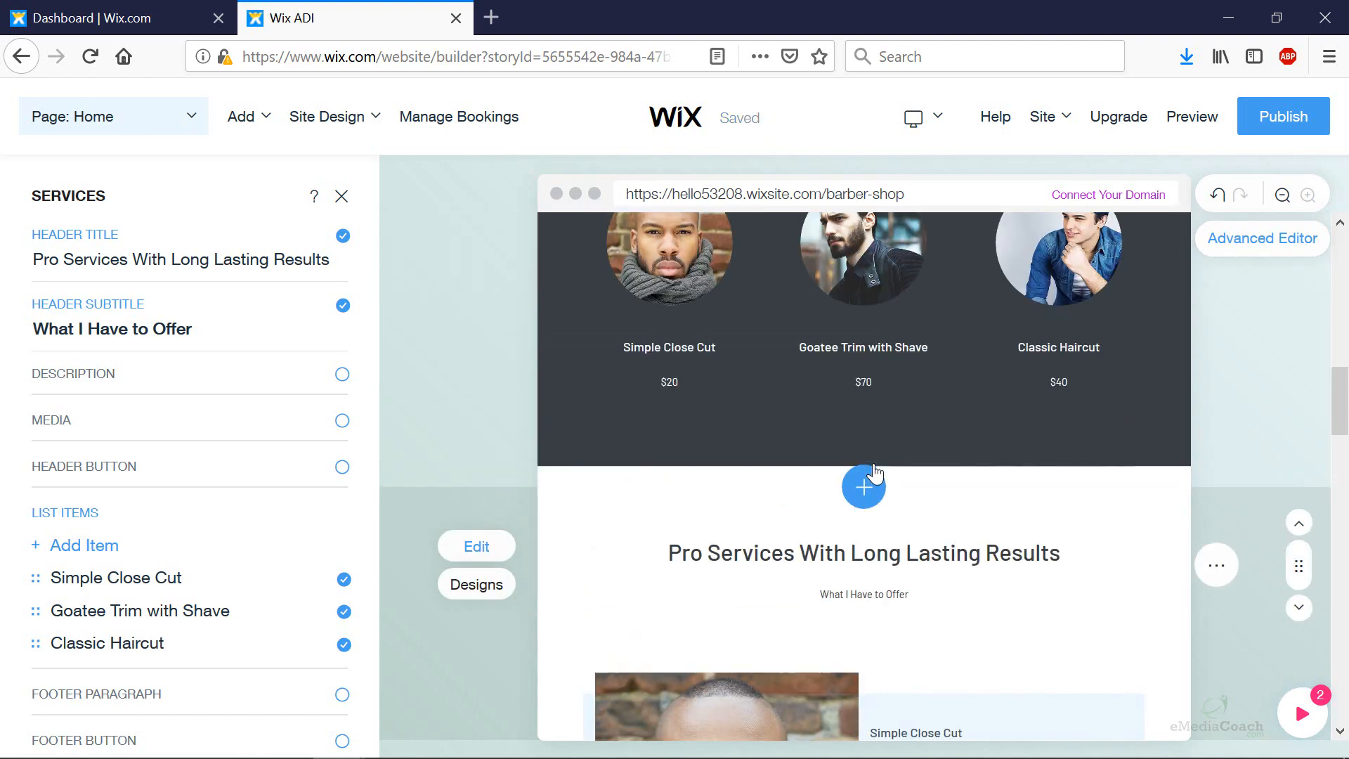
scroll(875, 473, down, 3)
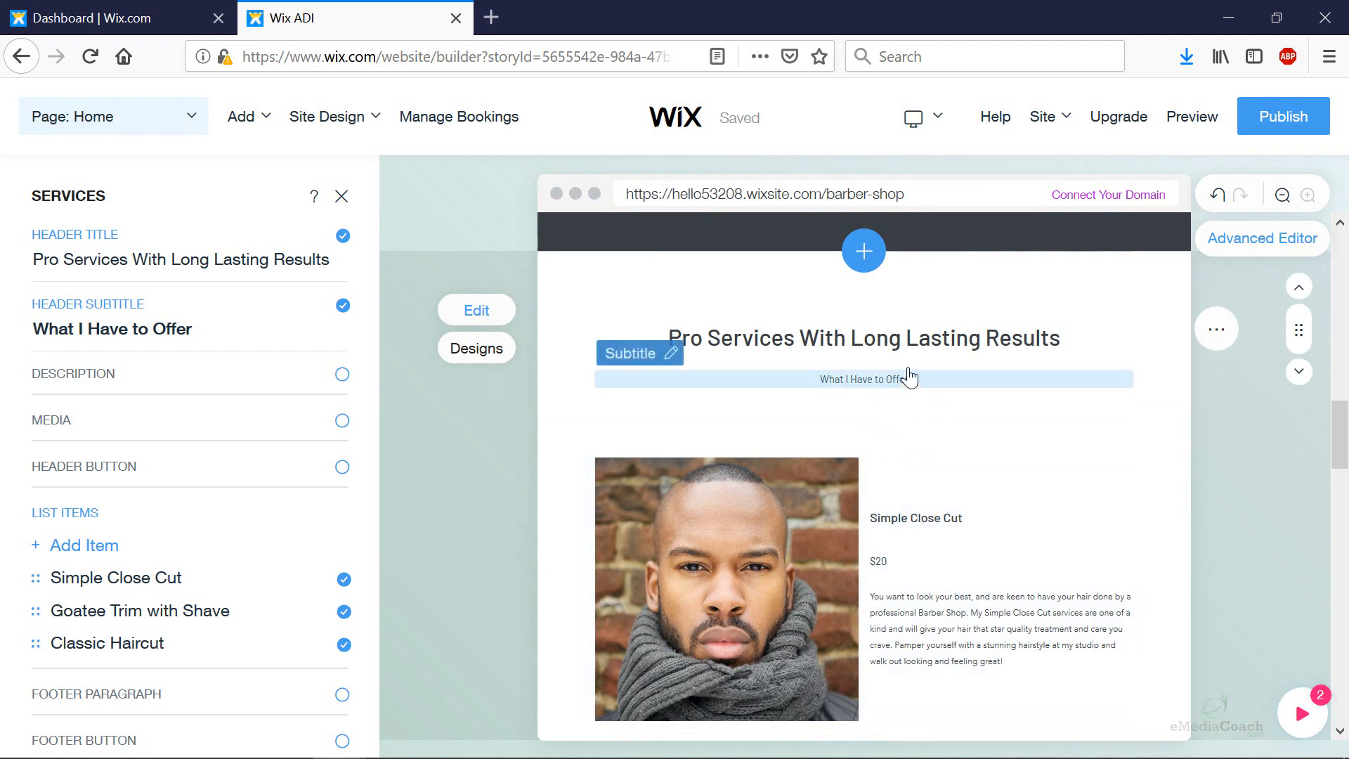
click(843, 379)
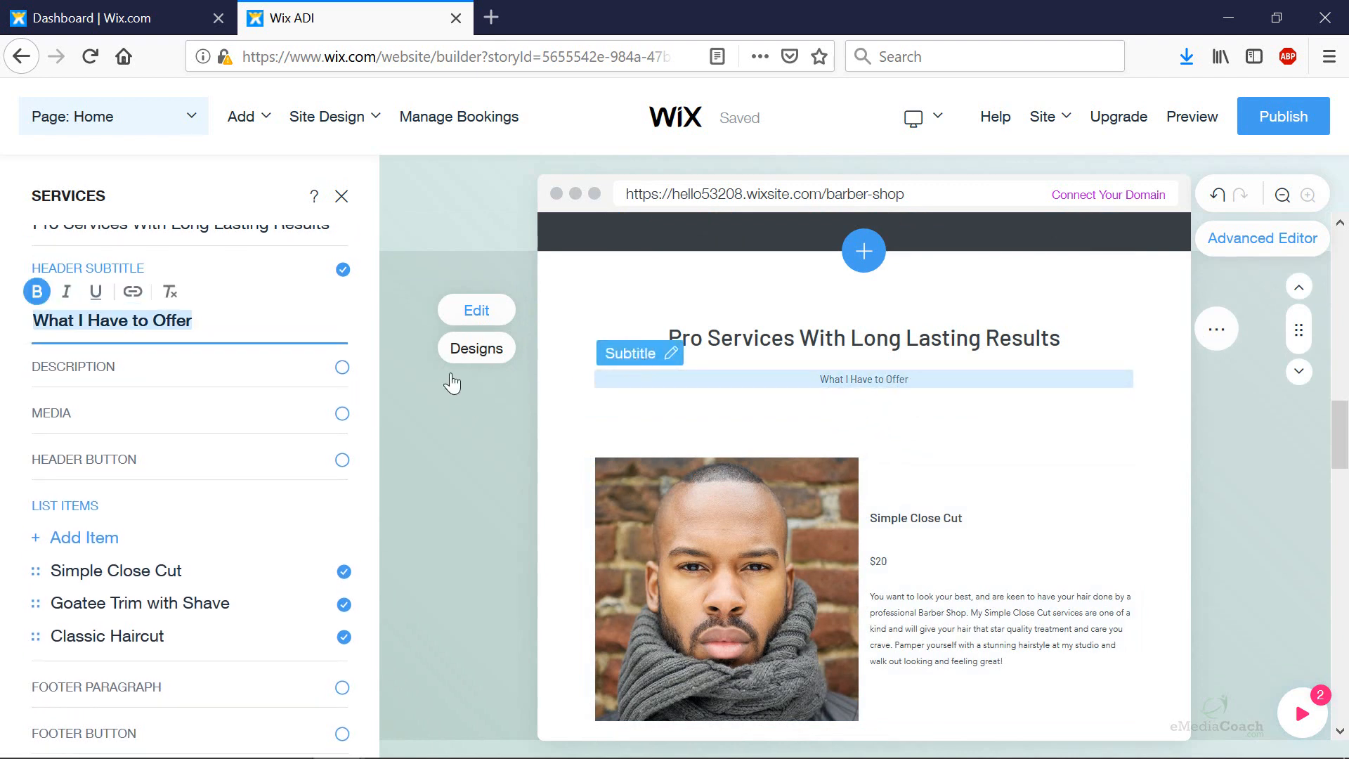
click(343, 260)
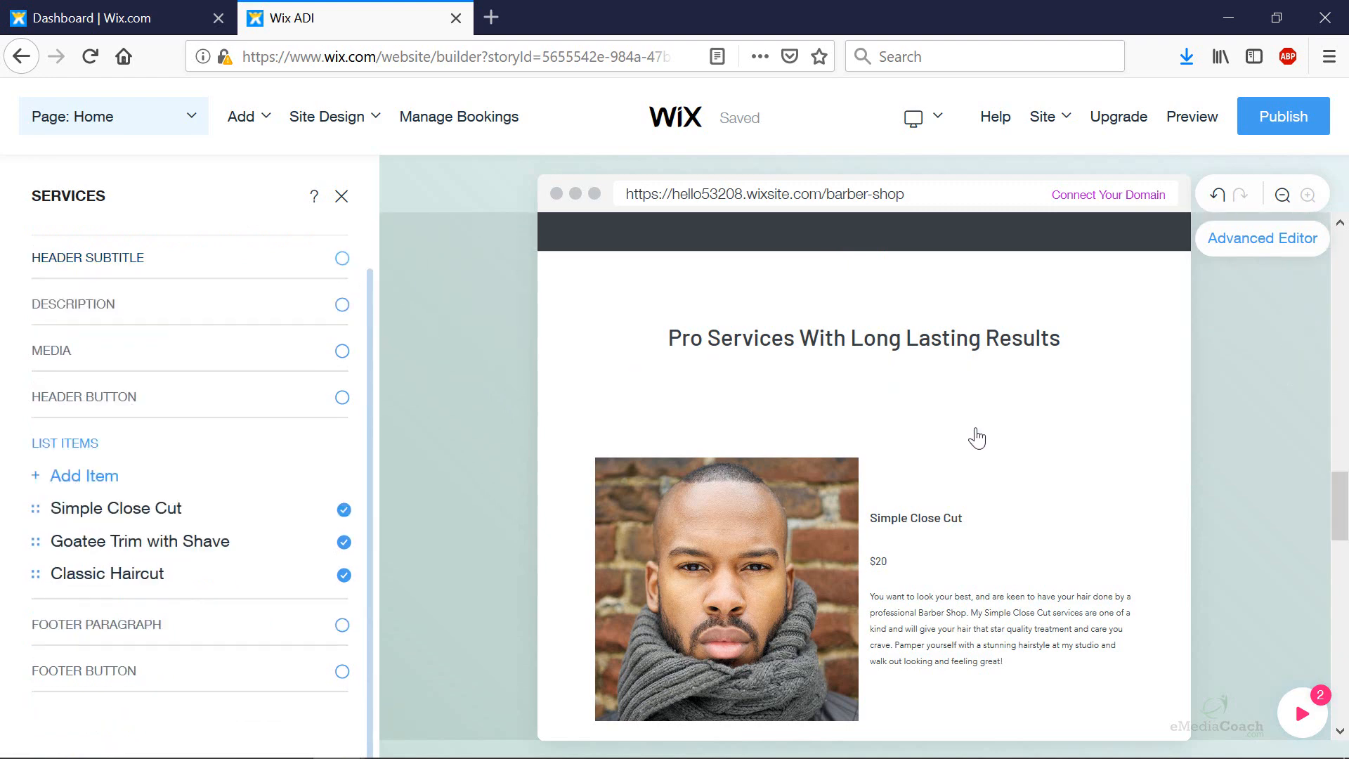
Step: Hide the price of the Classic Haircut item in the new Services section
scroll(1012, 458, down, 10)
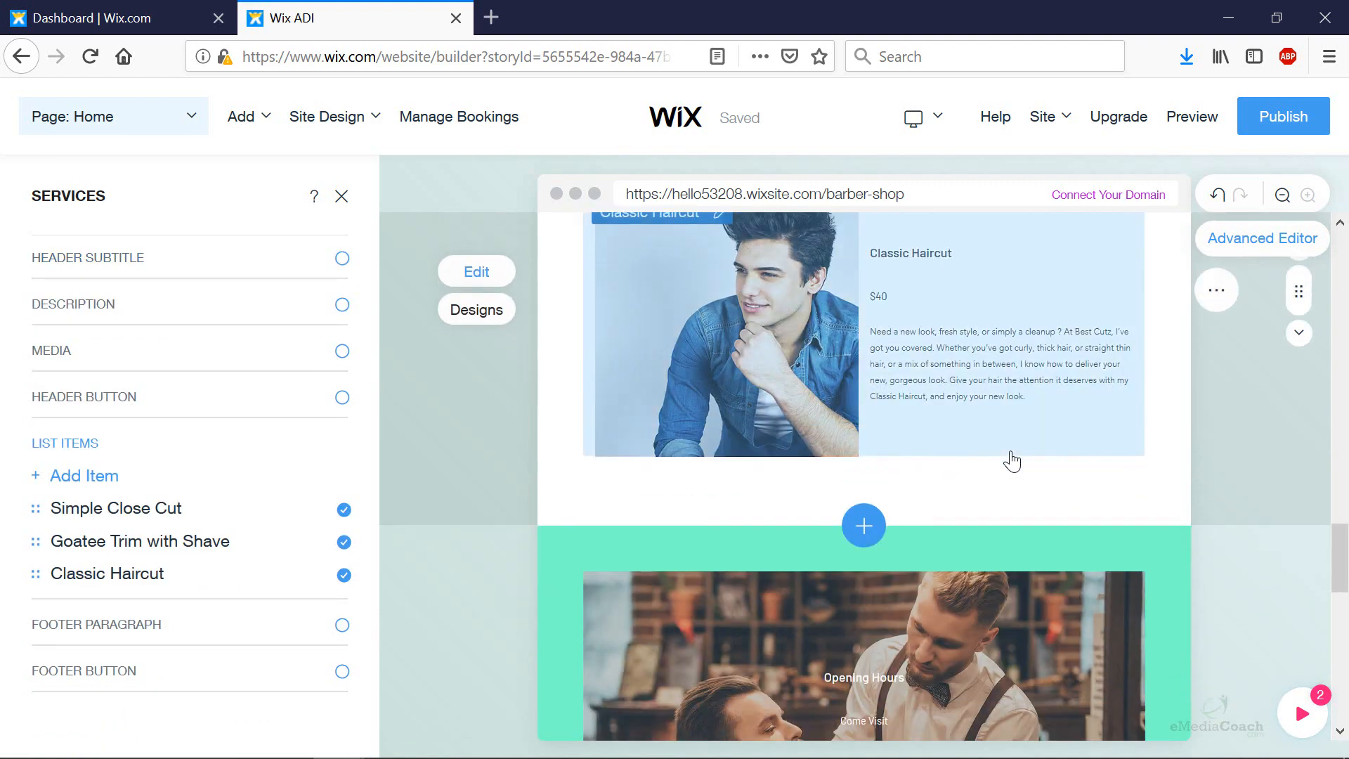
click(873, 391)
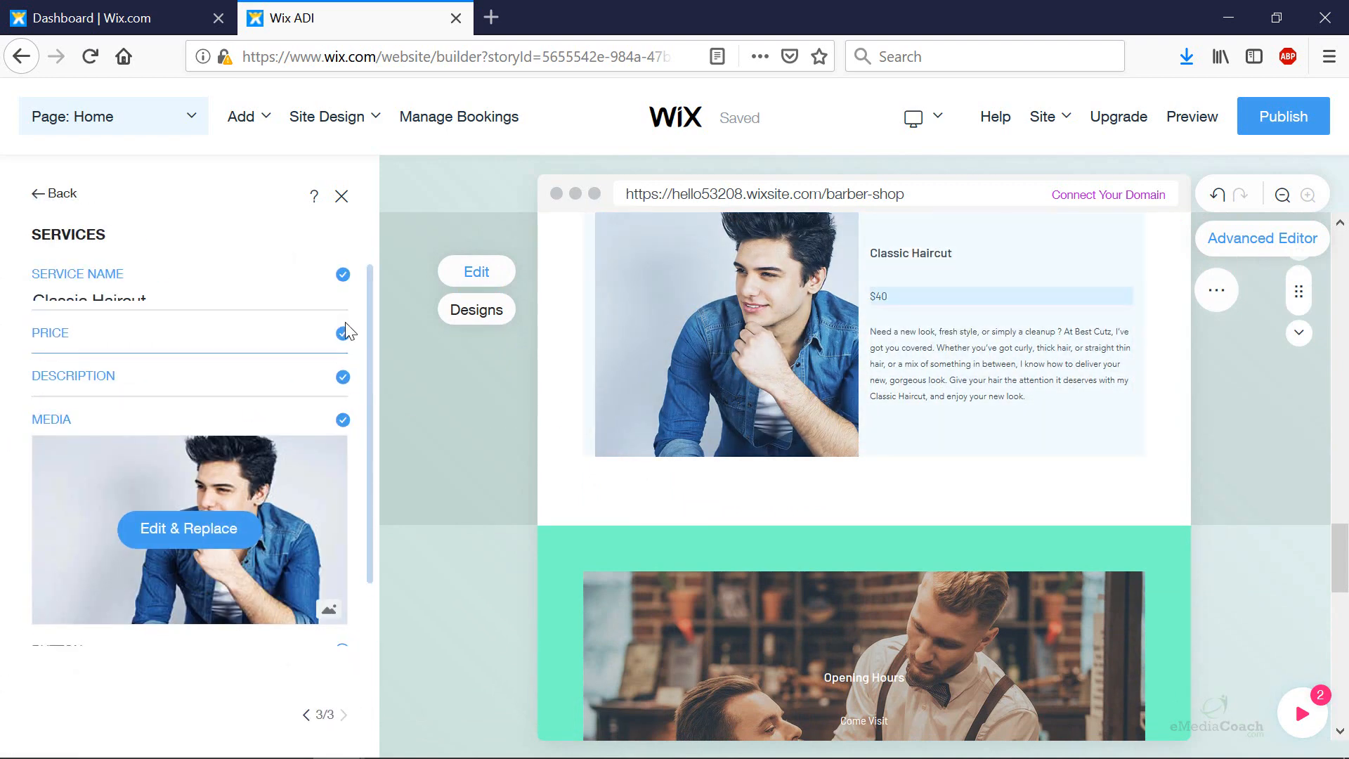
scroll(1050, 422, up, 3)
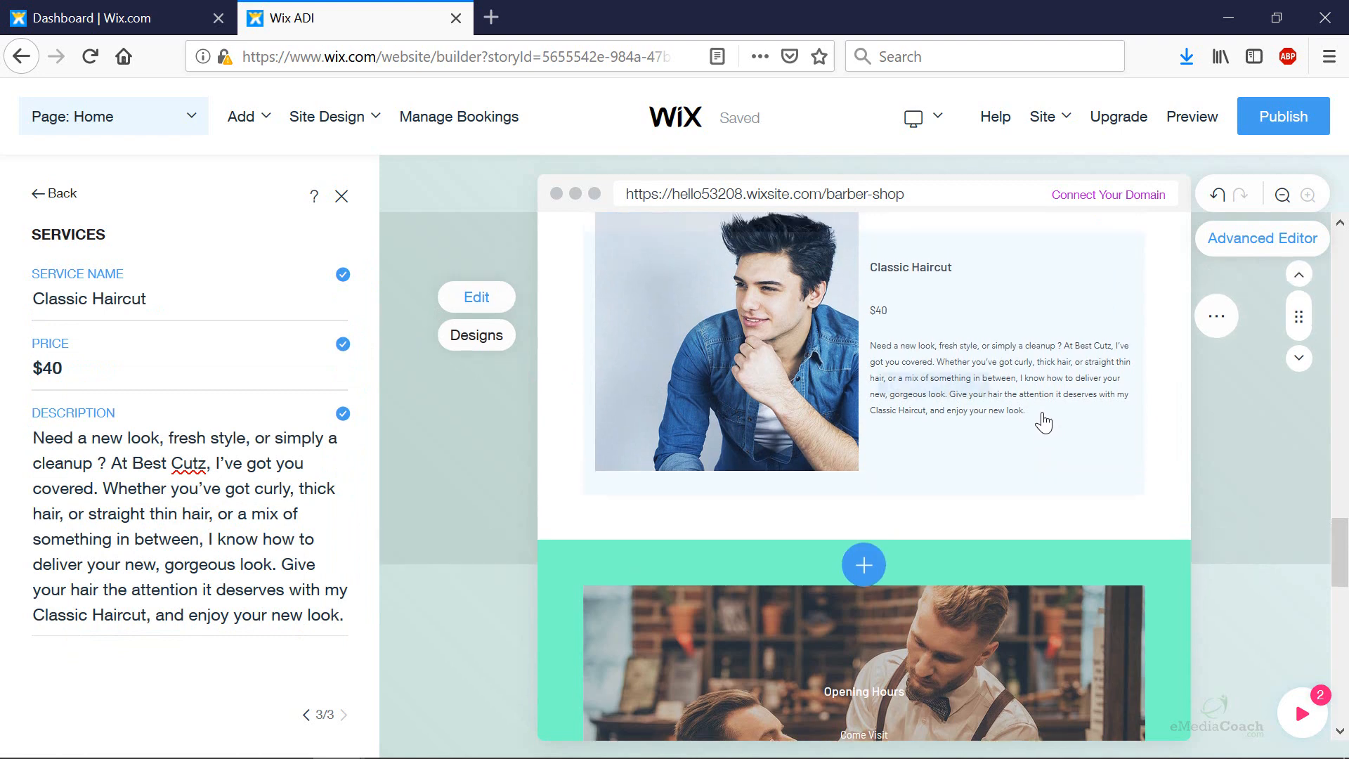
click(342, 343)
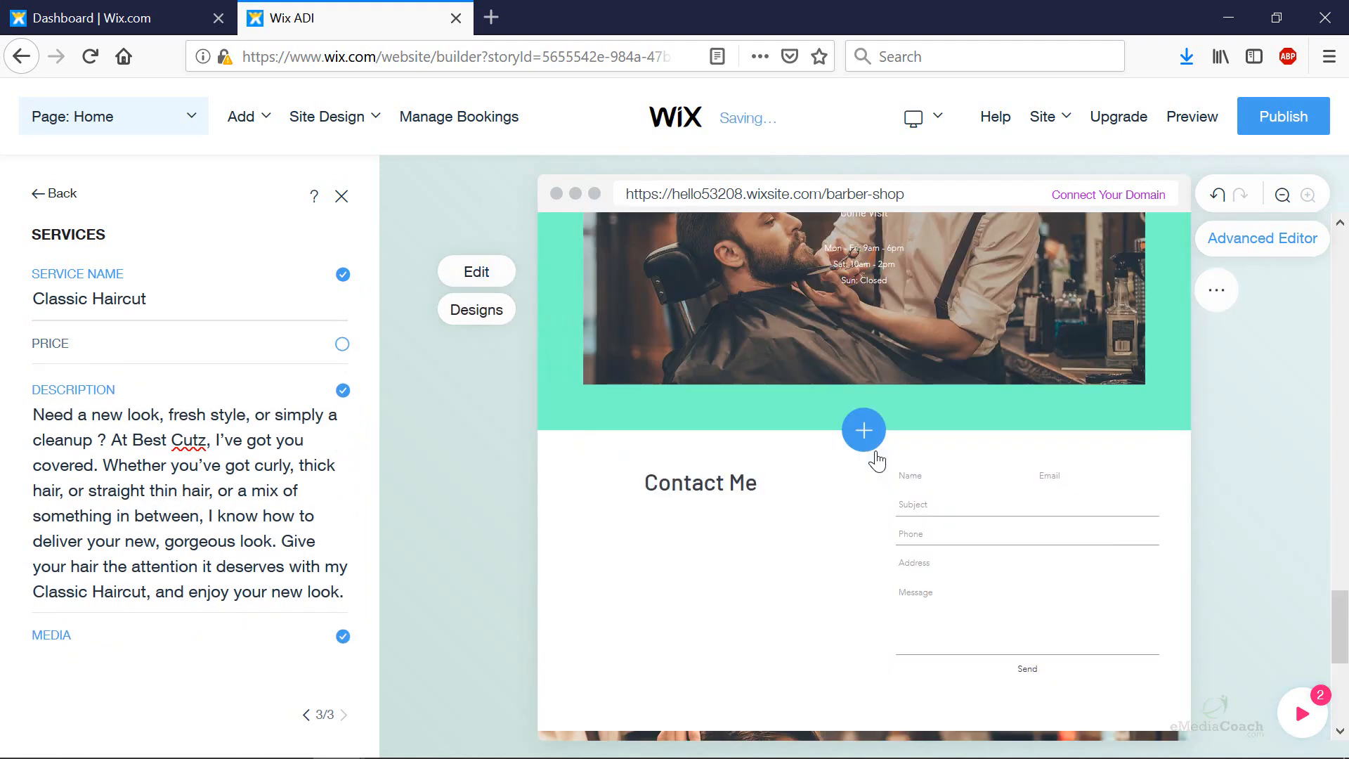
scroll(877, 461, up, 6)
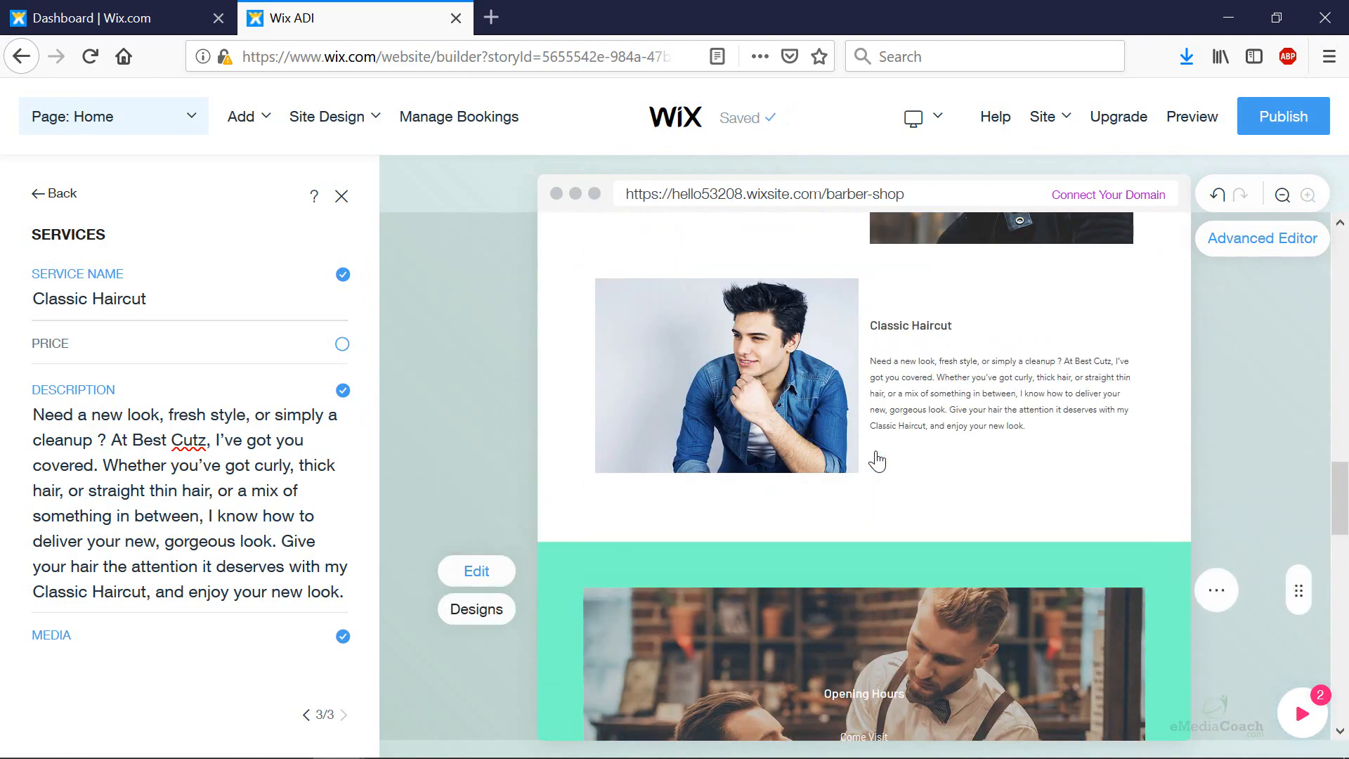
Step: Change the Contact section to the recommended design with the title and form beside a barber photo on the right half
scroll(1165, 452, down, 5)
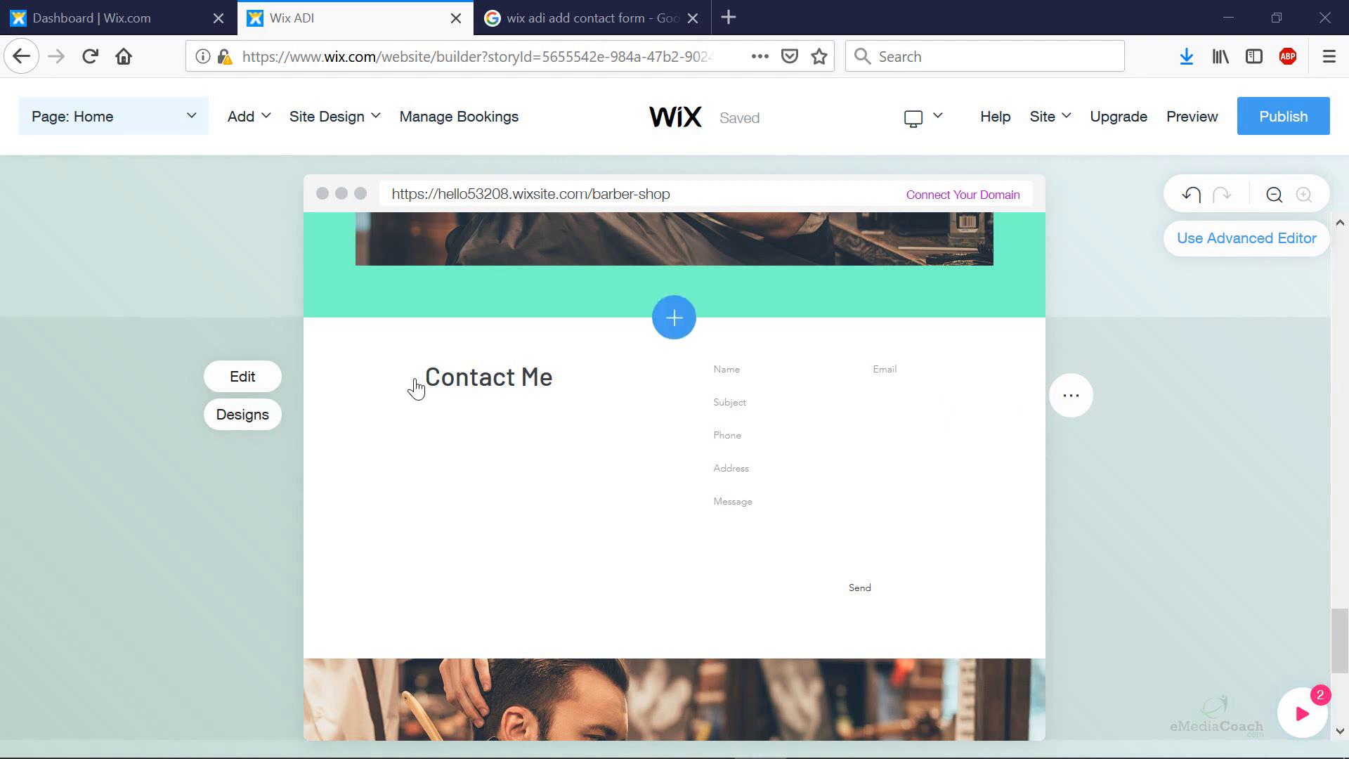
click(507, 466)
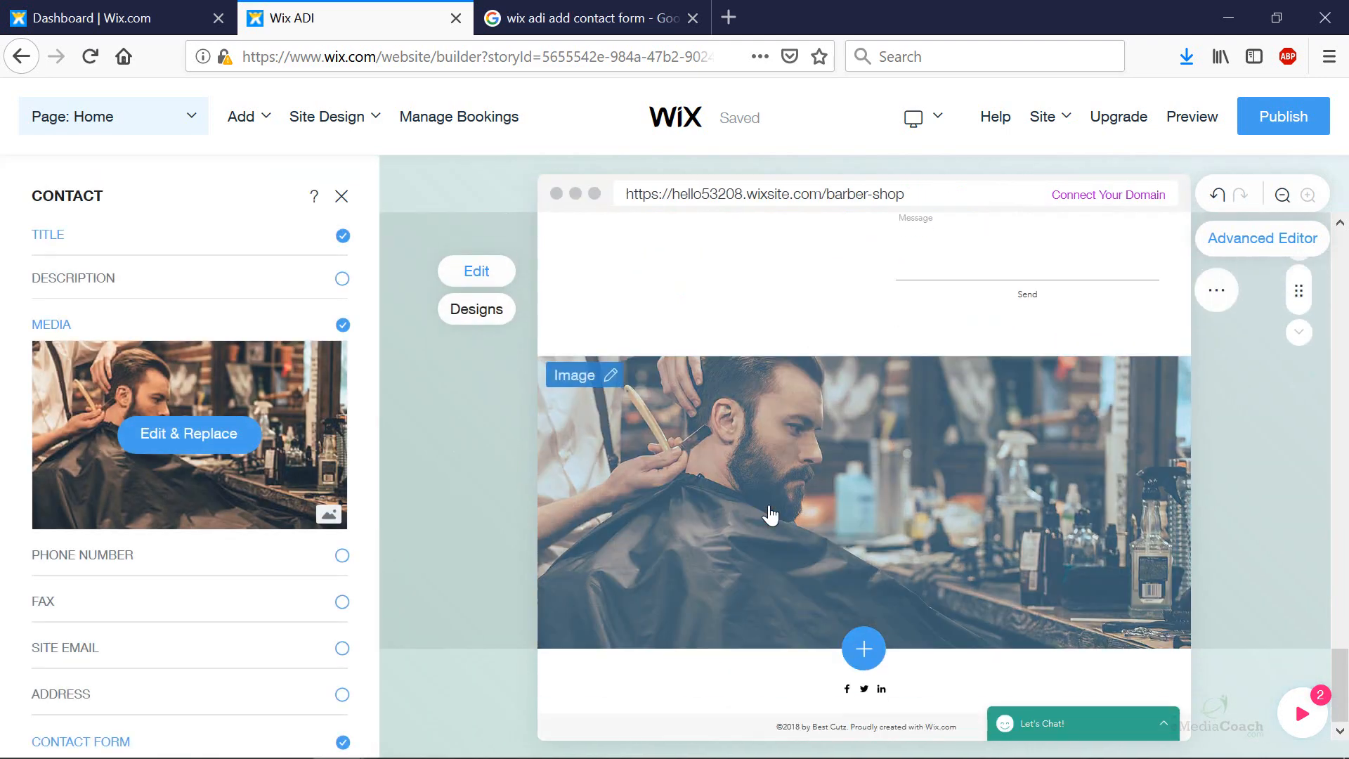
scroll(991, 563, up, 3)
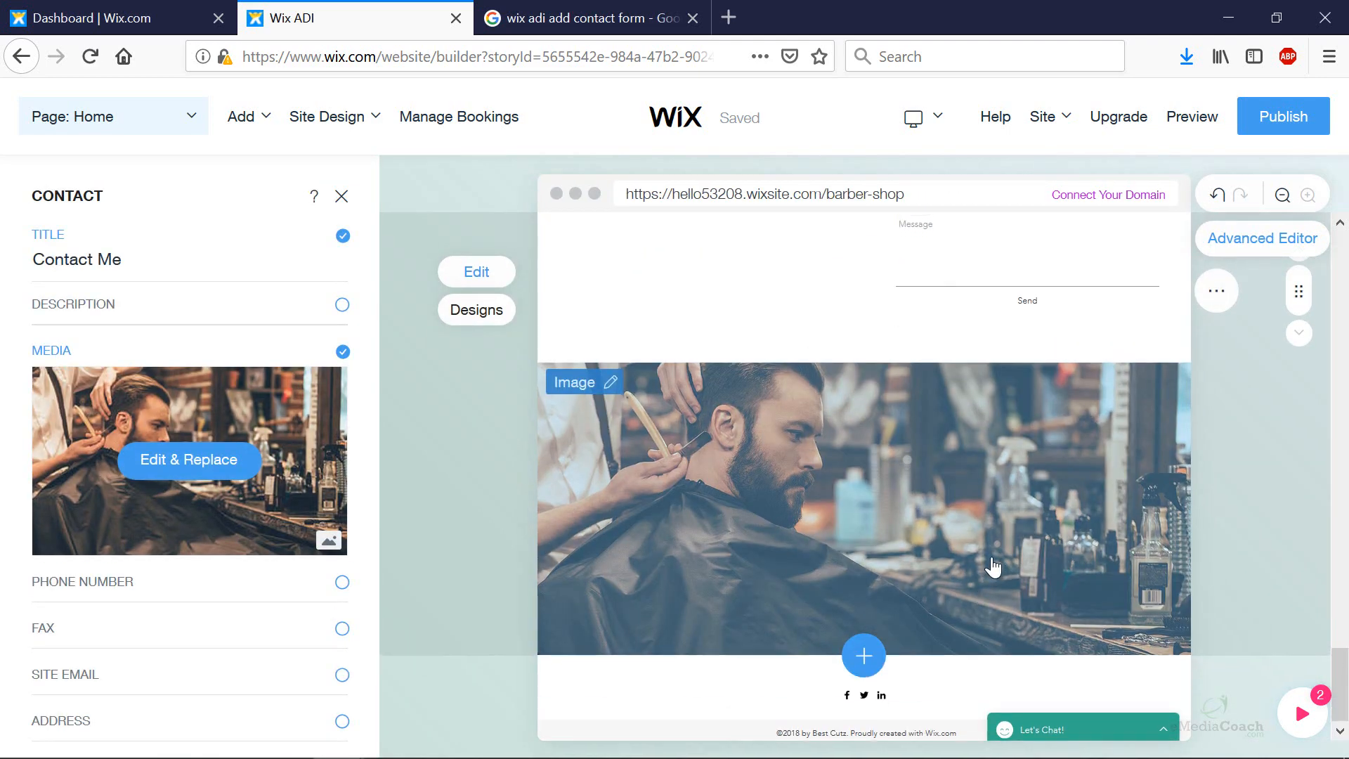
click(478, 391)
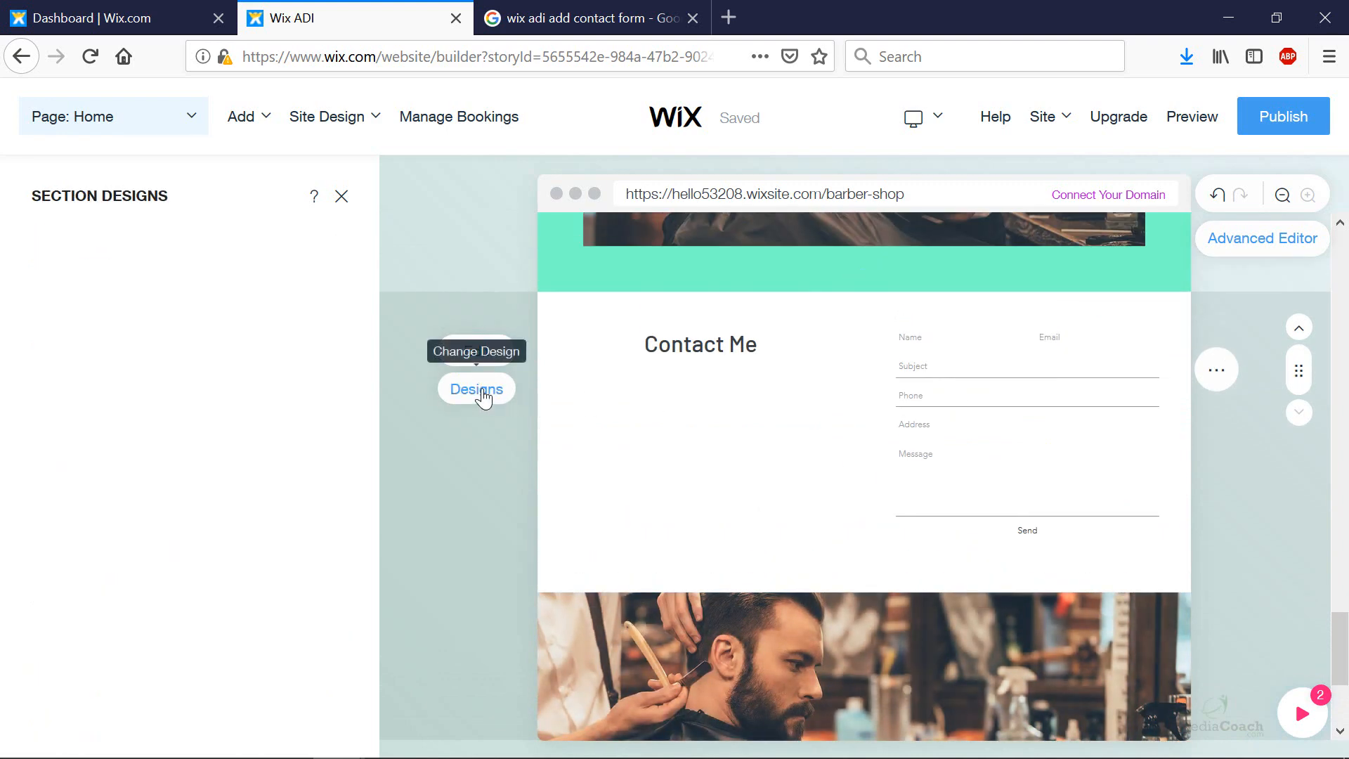
scroll(297, 426, down, 1)
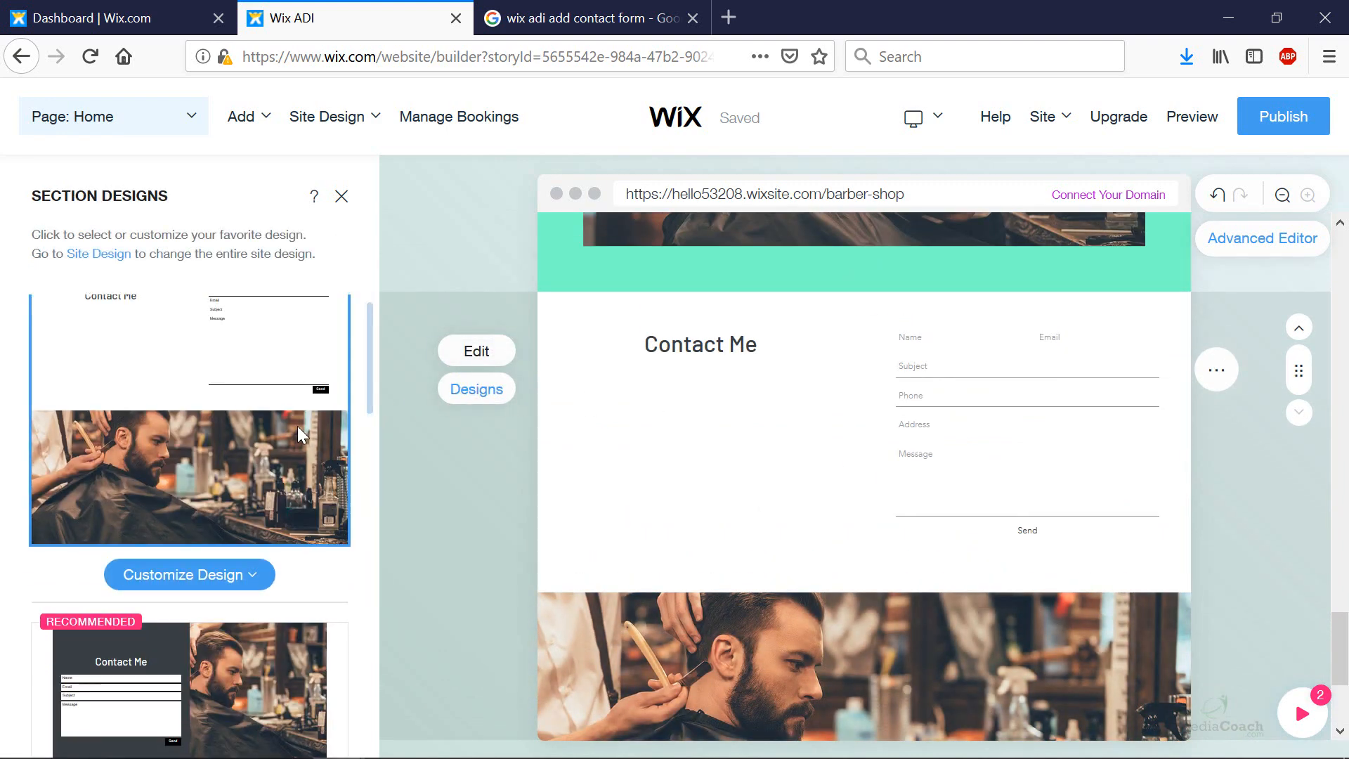
scroll(298, 426, down, 4)
scroll(297, 435, down, 5)
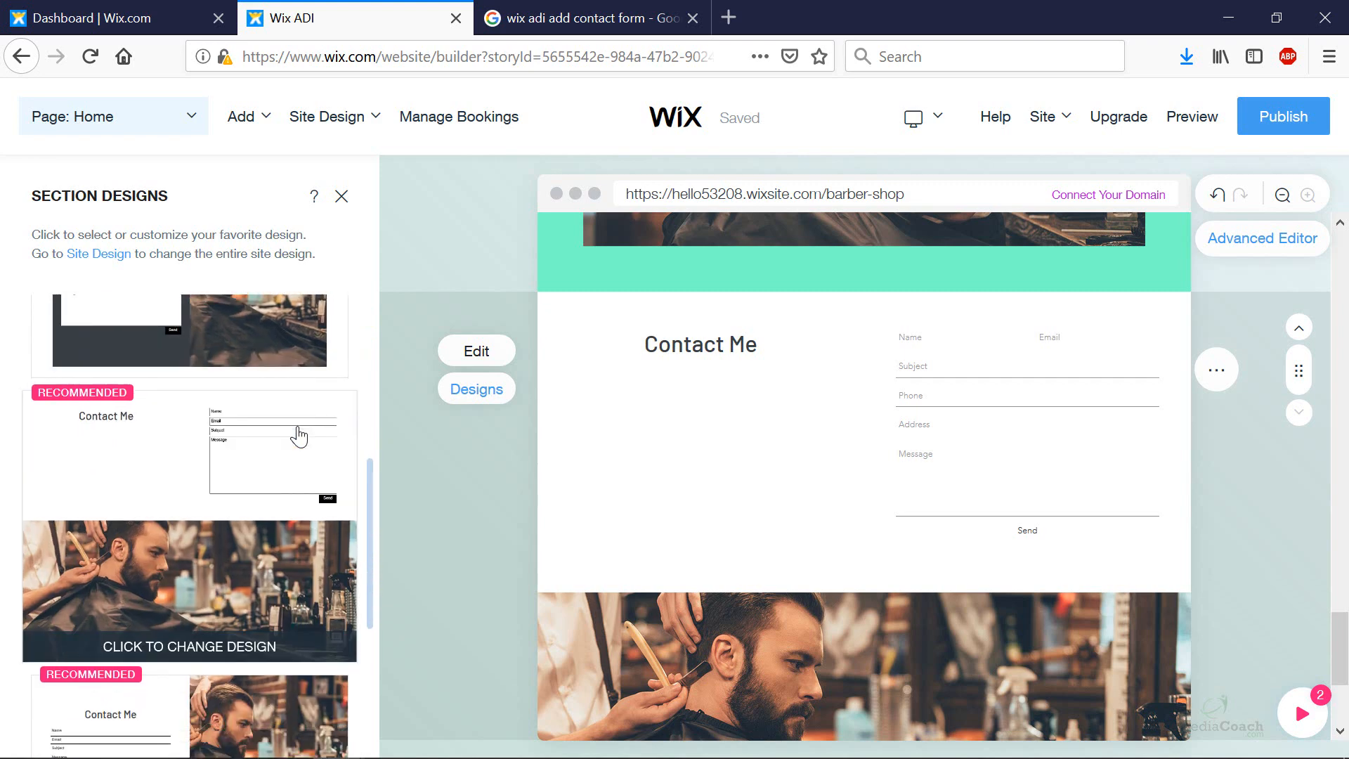
scroll(296, 440, down, 4)
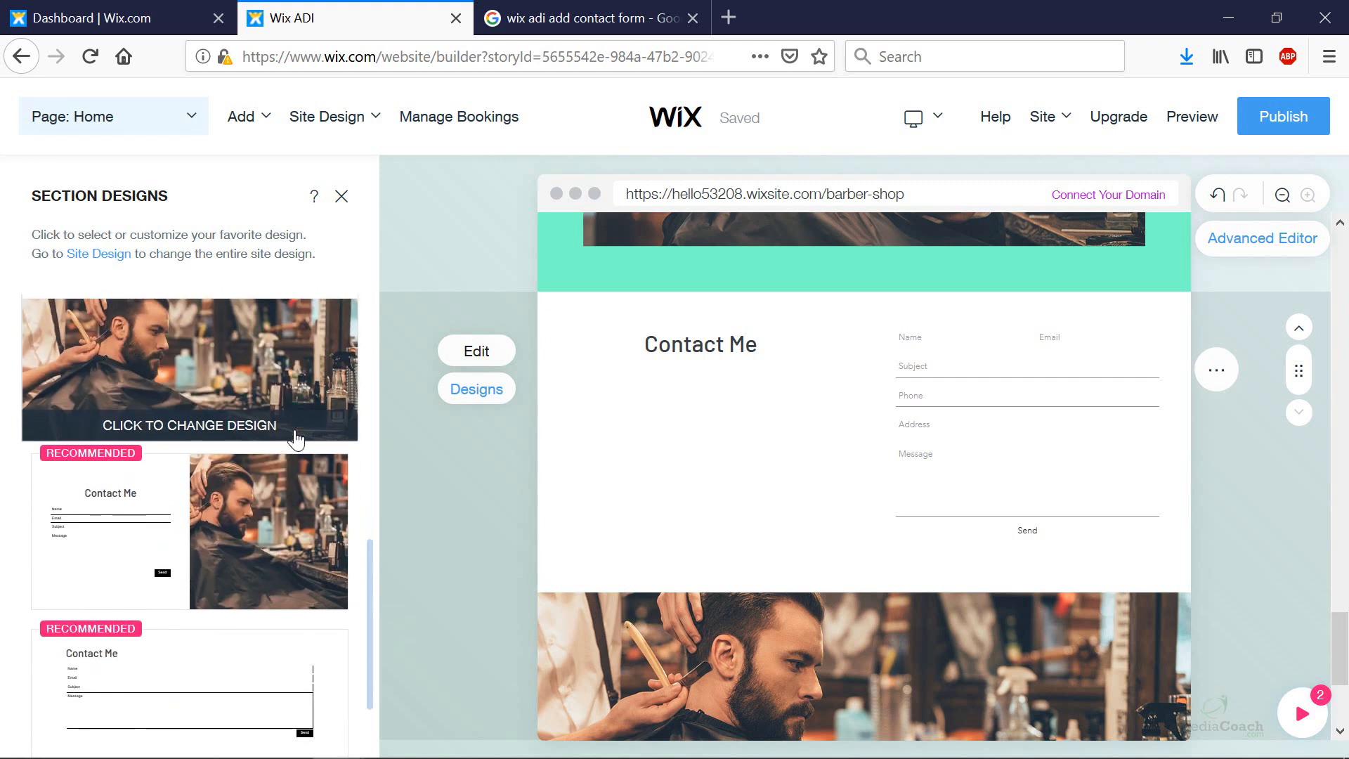
scroll(296, 443, down, 12)
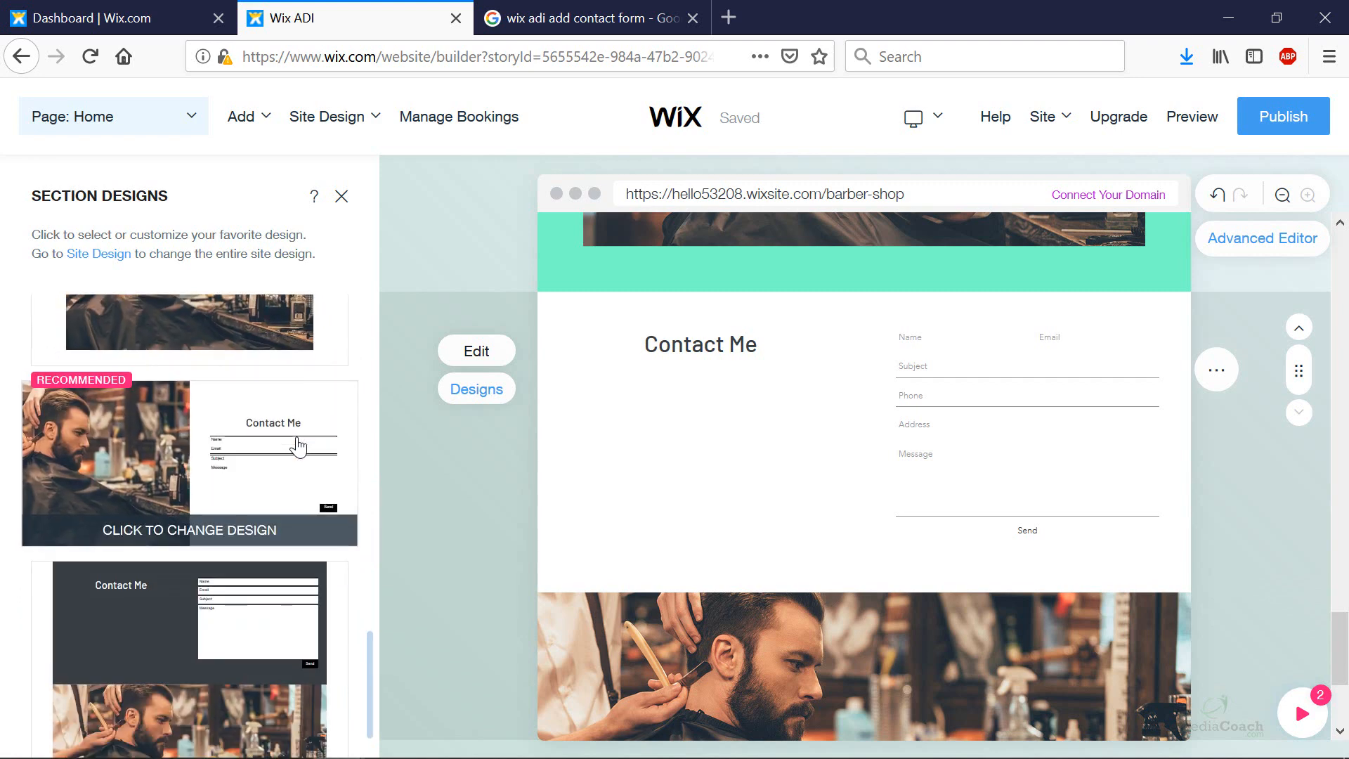
scroll(298, 444, down, 8)
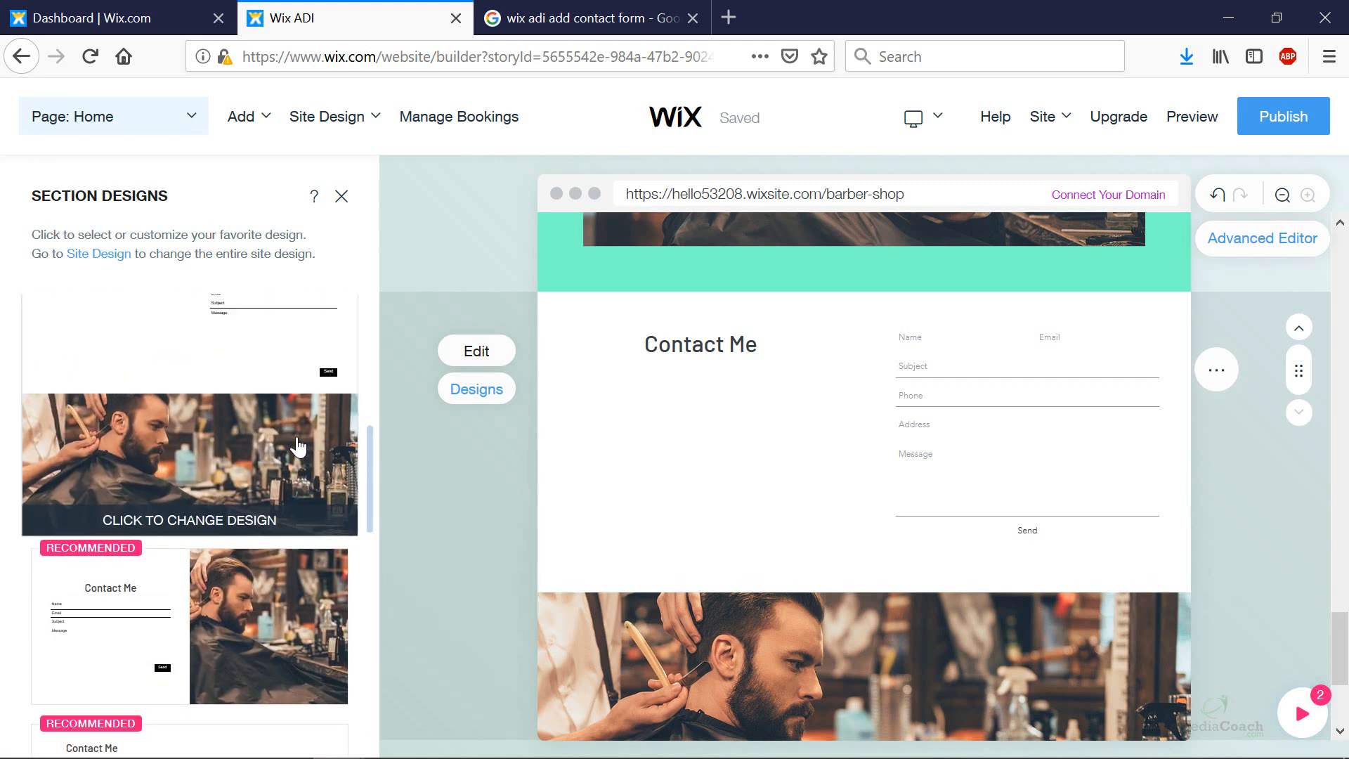
double_click(253, 620)
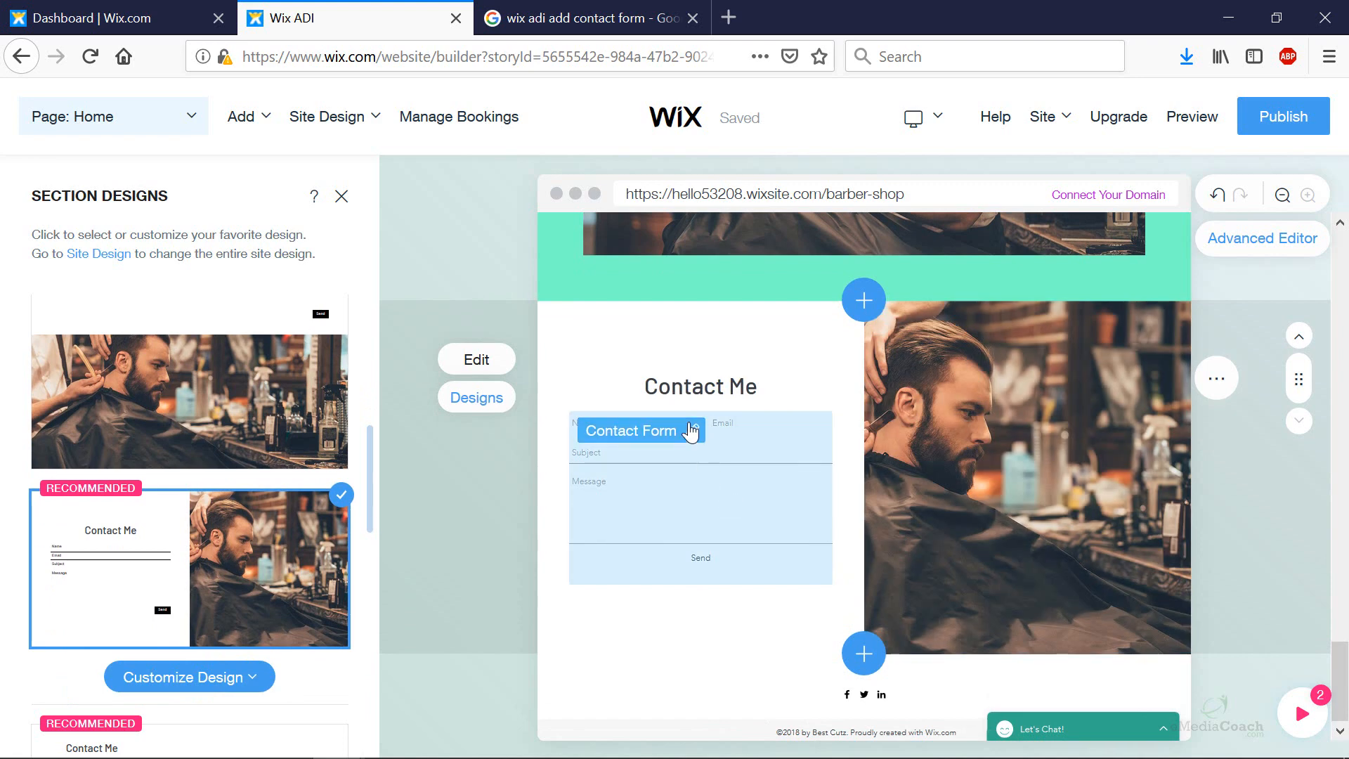
Step: Try showing the description in the Contact section settings, and hide it again
click(692, 431)
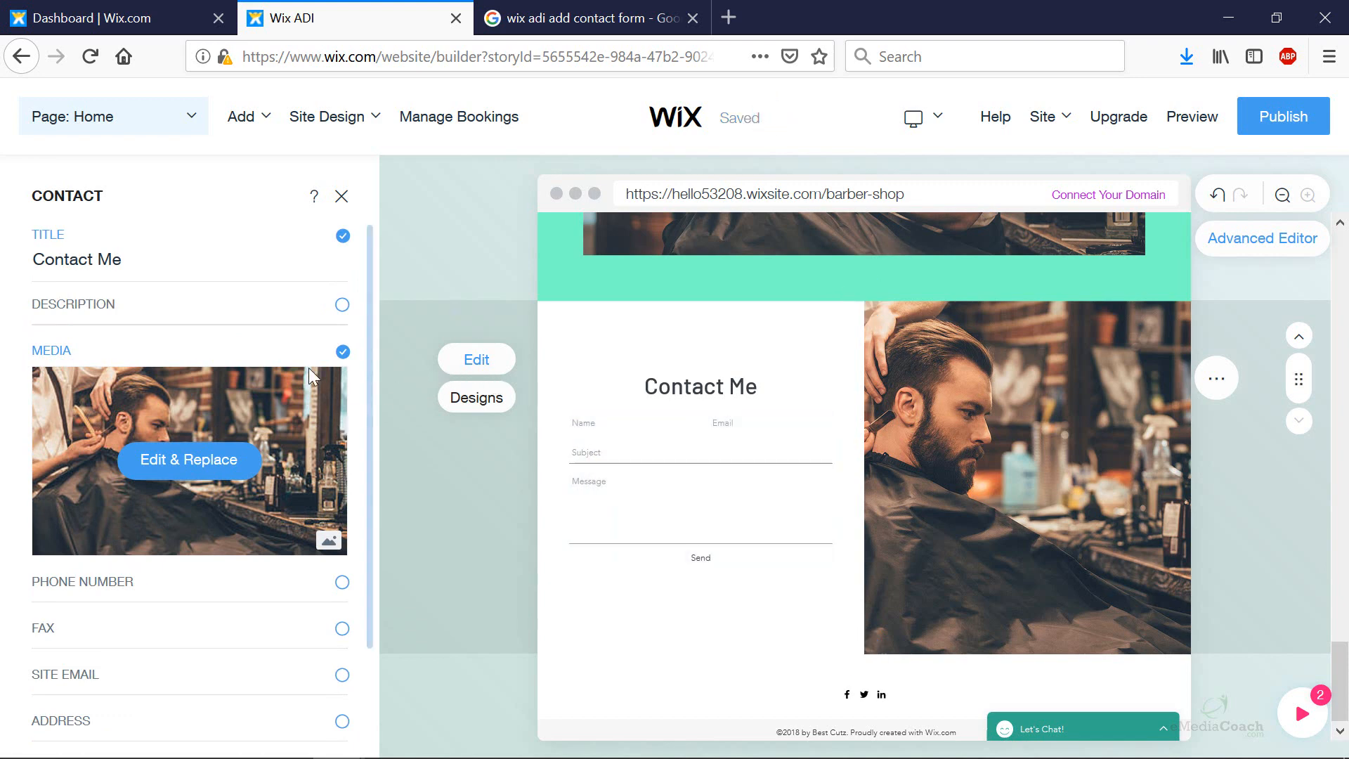
click(342, 305)
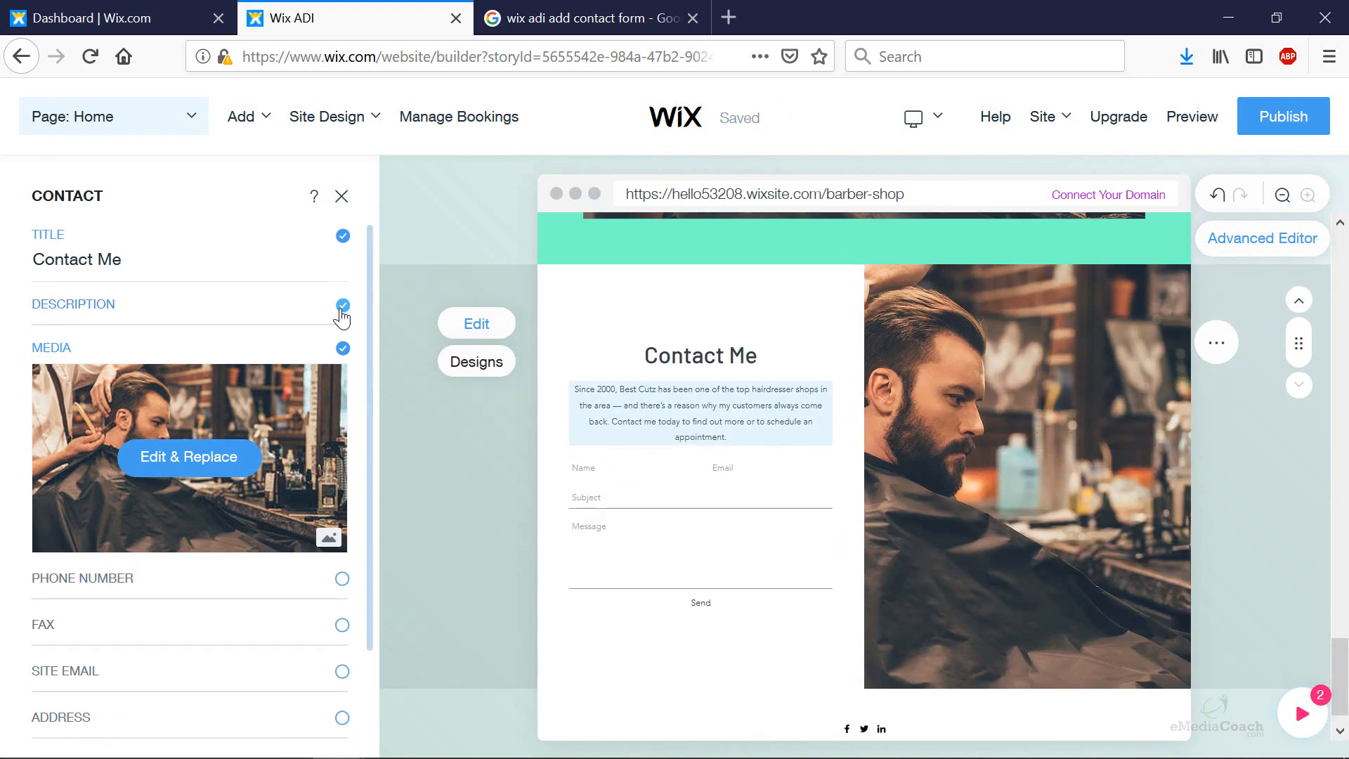
click(342, 305)
scroll(281, 413, down, 1)
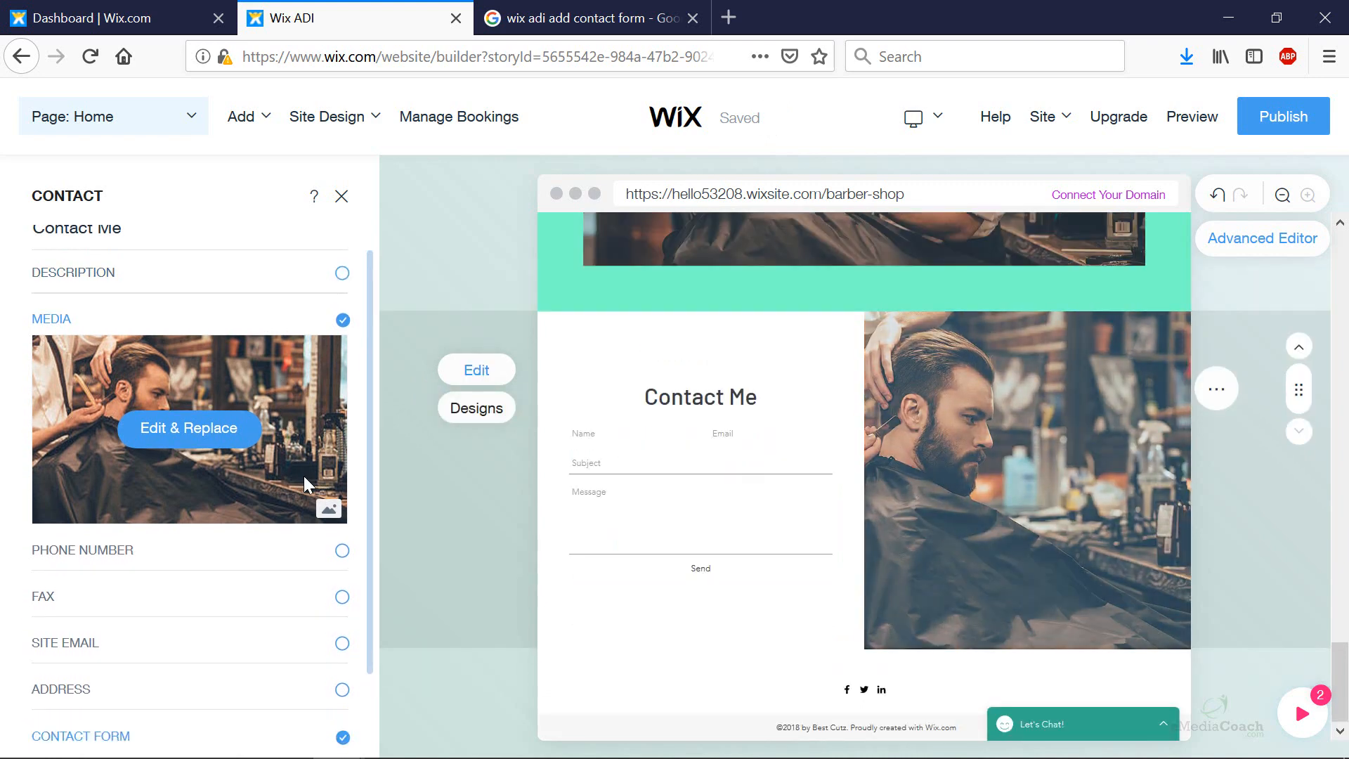
Step: Show the address and the phone number in the Contact section, leaving fax and site email hidden
scroll(329, 551, down, 2)
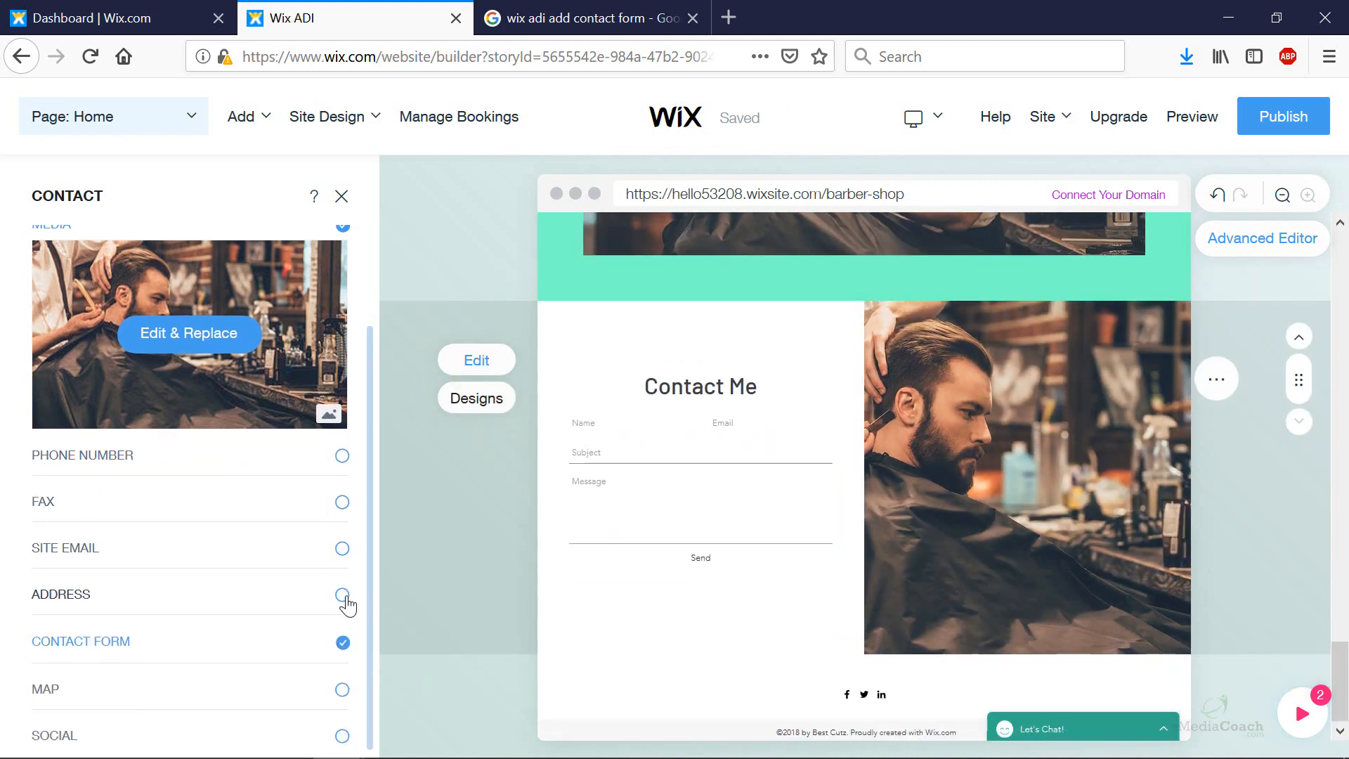
click(342, 596)
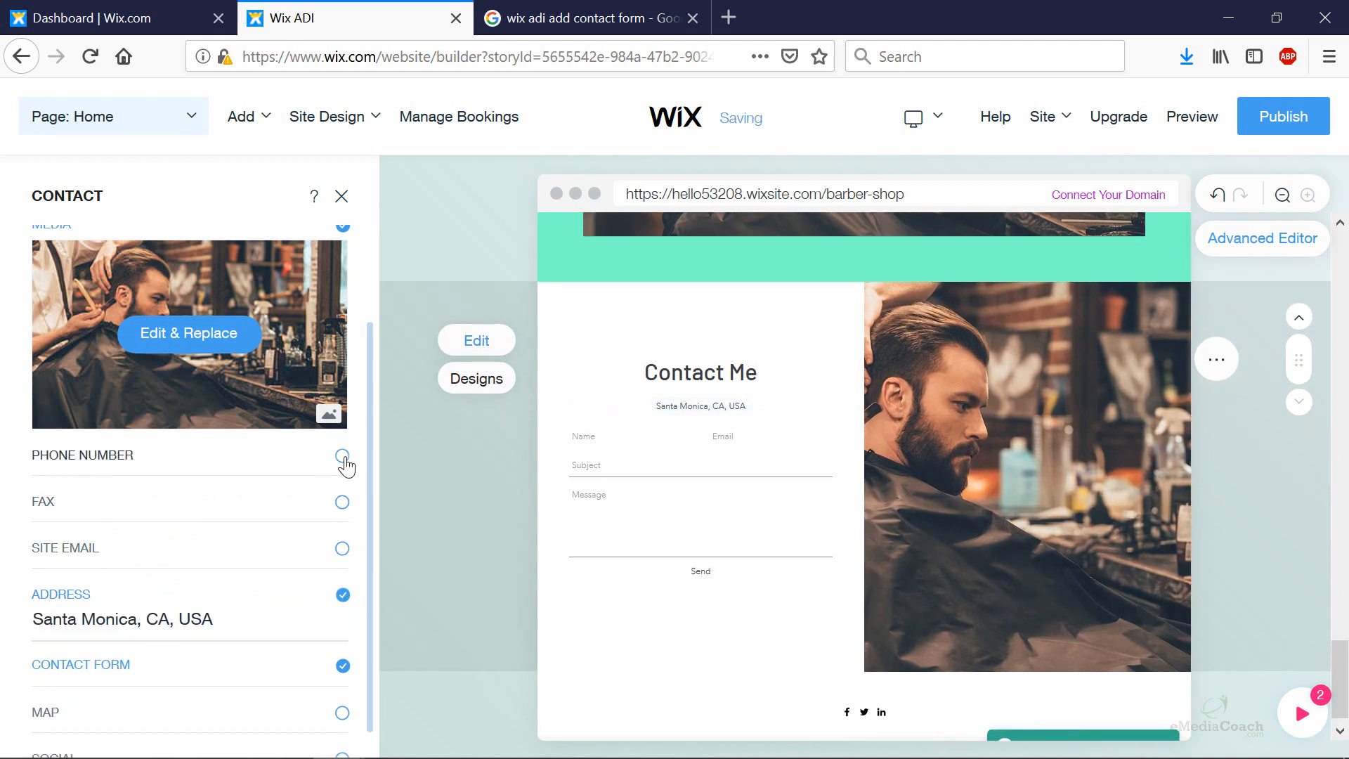
click(342, 456)
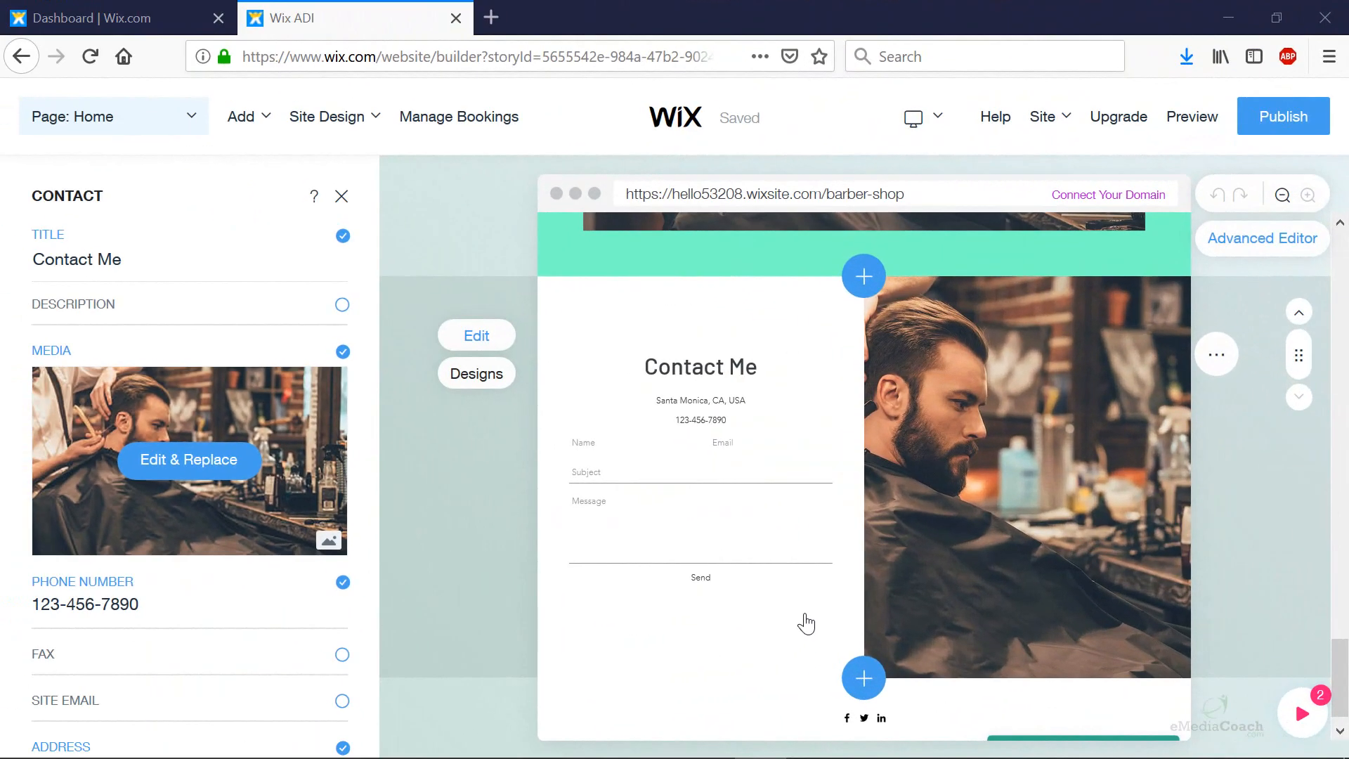
click(732, 521)
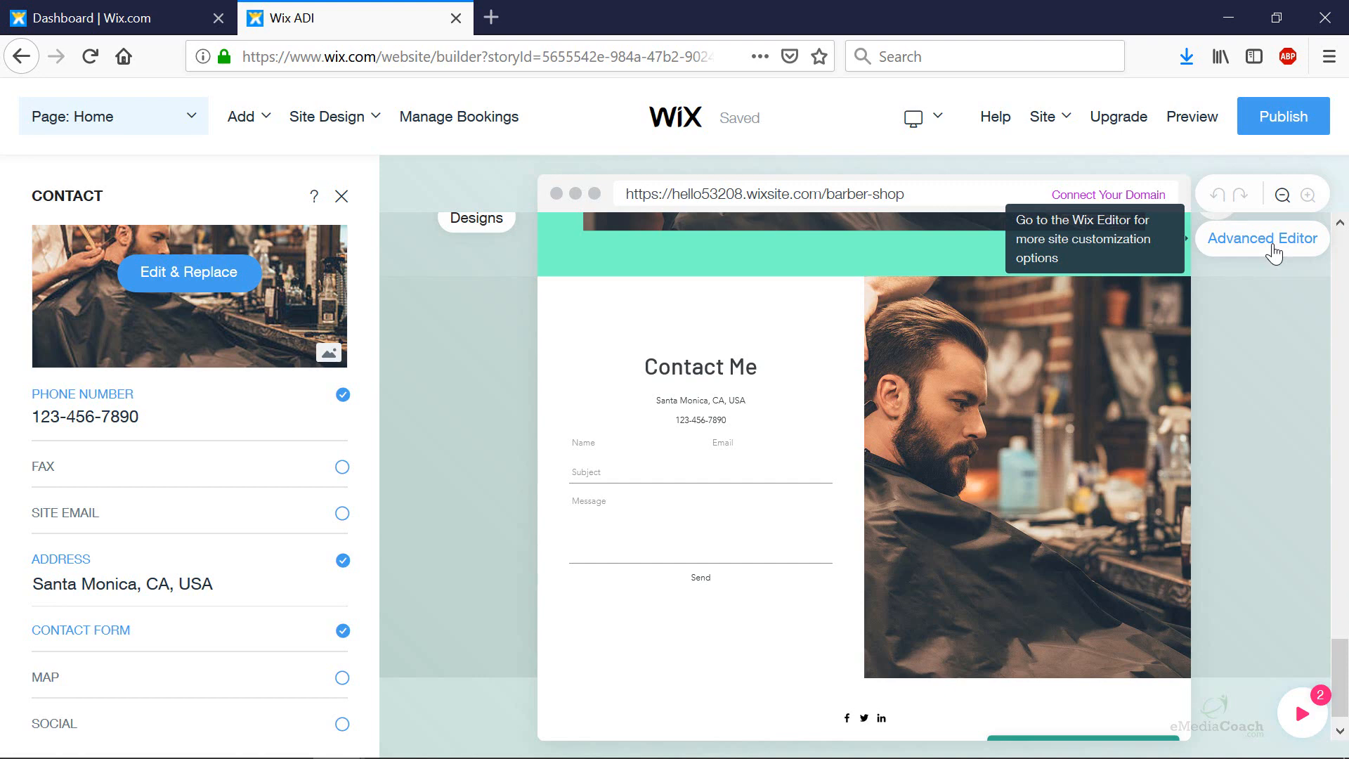
Step: Move the site from Wix ADI to the advanced Wix Editor and view the home page there
click(1273, 247)
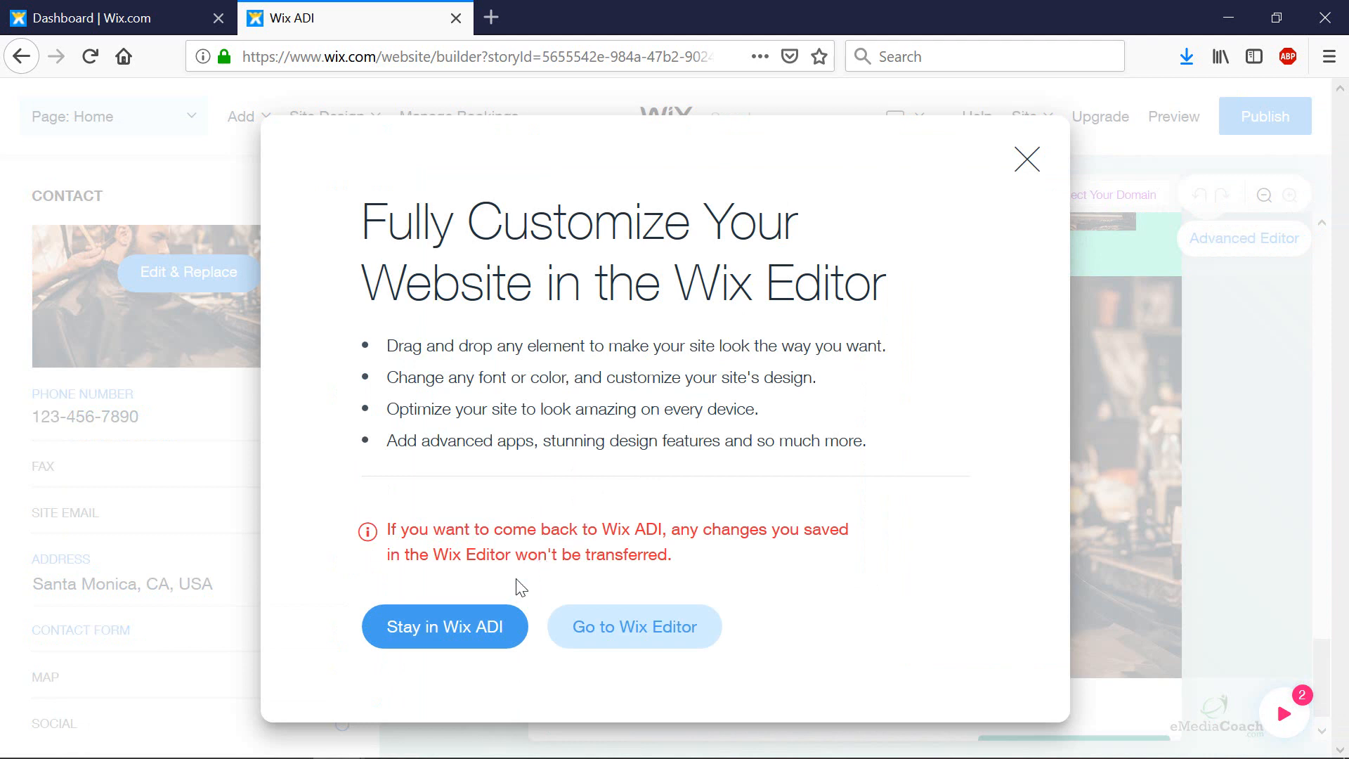
click(582, 626)
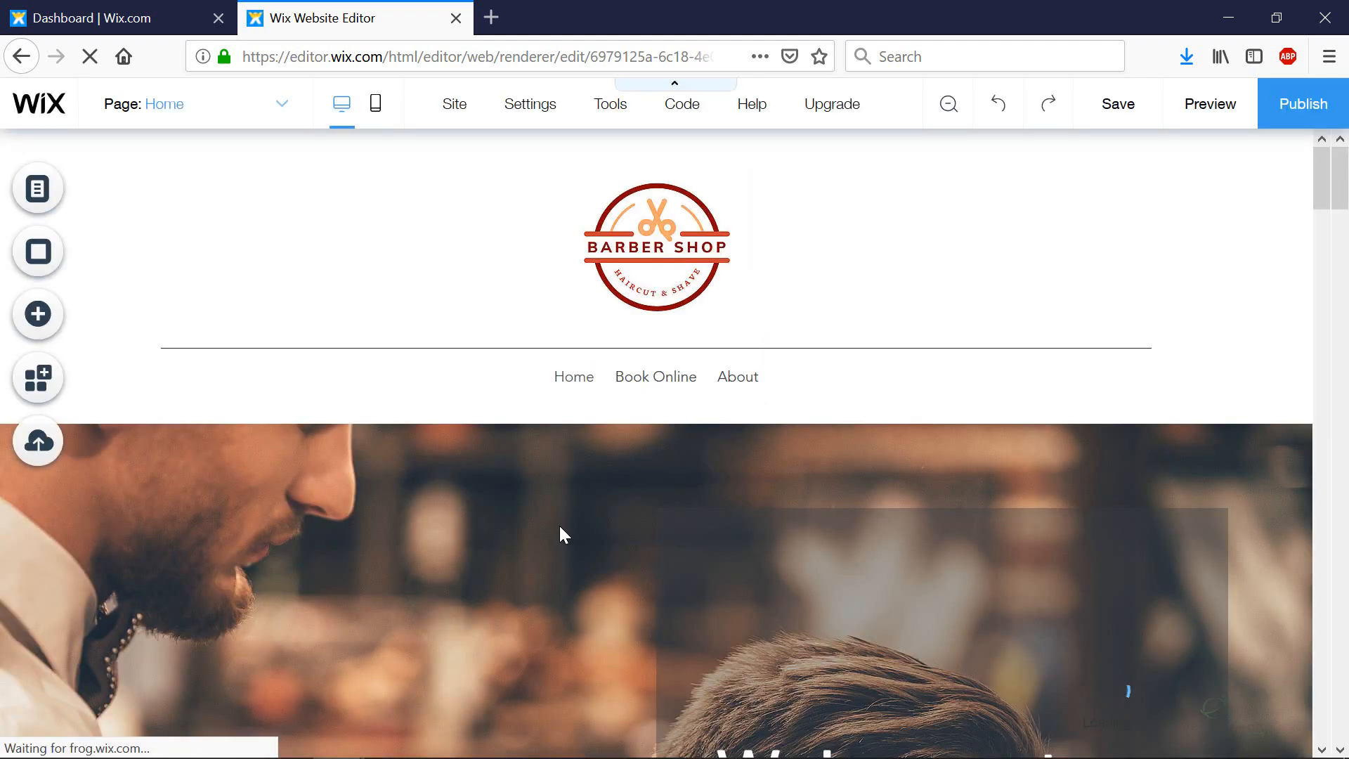
scroll(560, 526, down, 5)
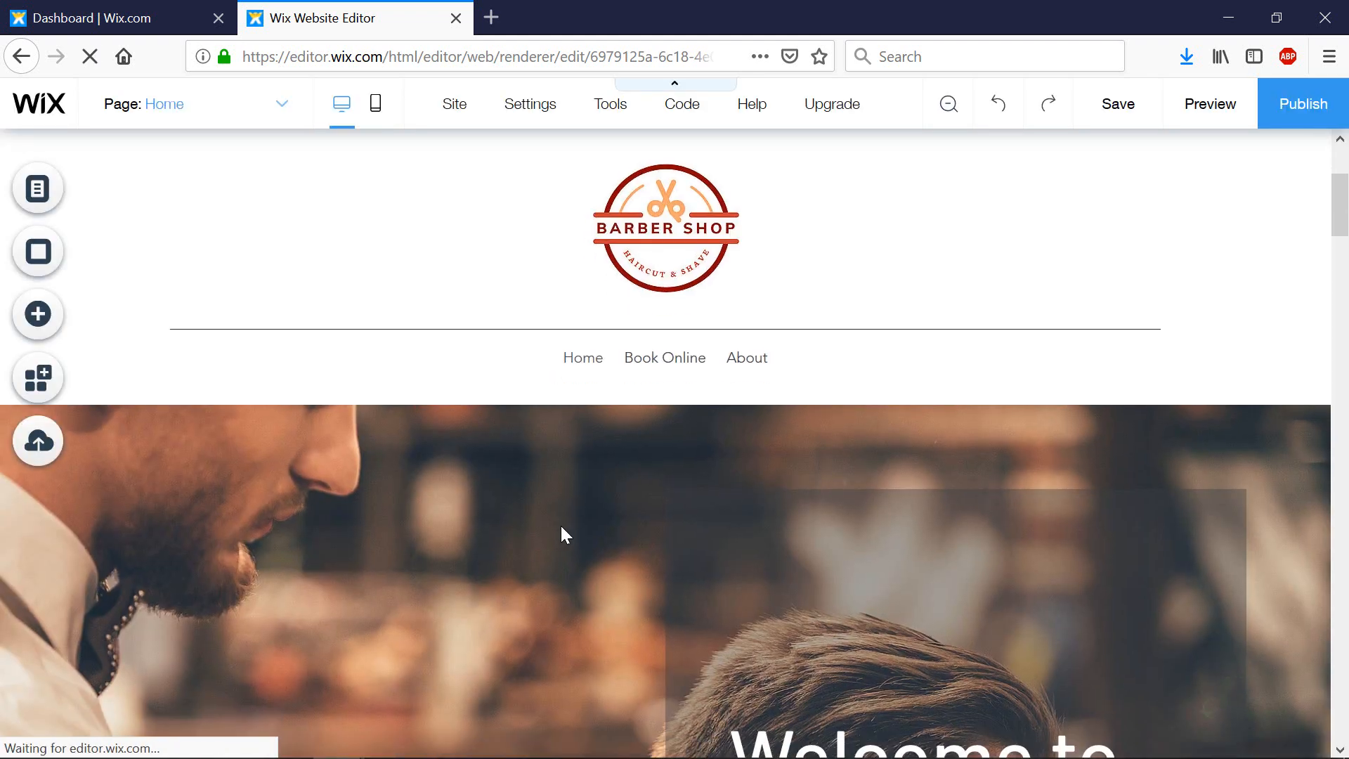
Step: Open the settings of the contact form in the home page's Contact Me section
scroll(561, 517, down, 5)
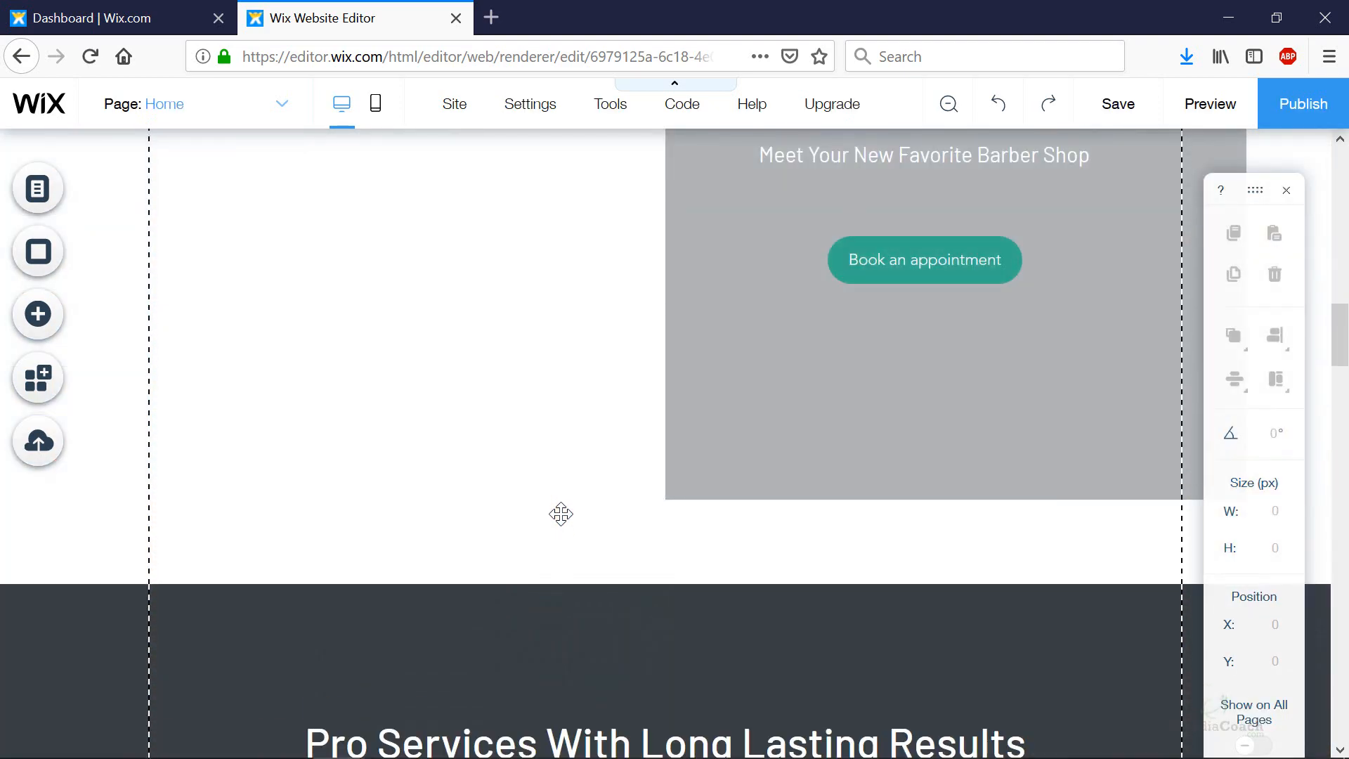
scroll(560, 515, down, 10)
scroll(560, 510, down, 15)
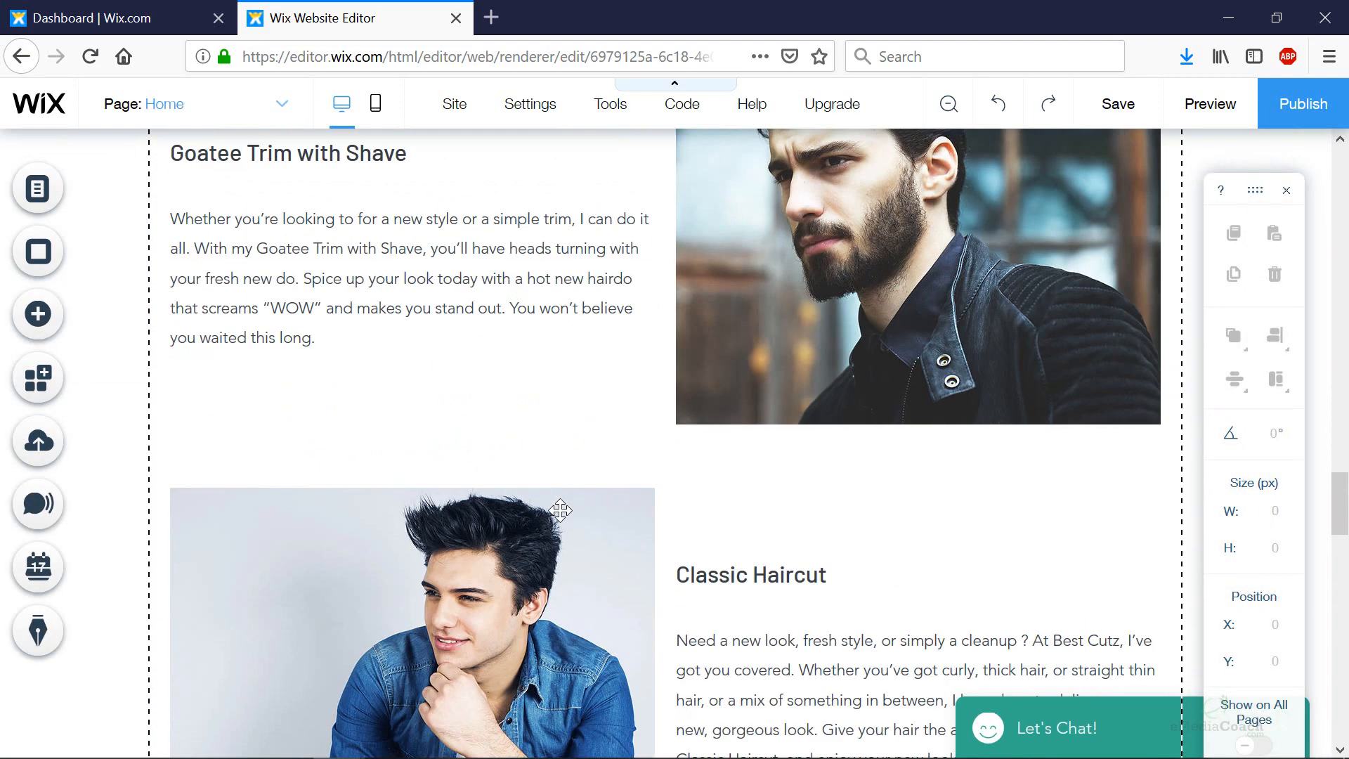
scroll(560, 506, down, 10)
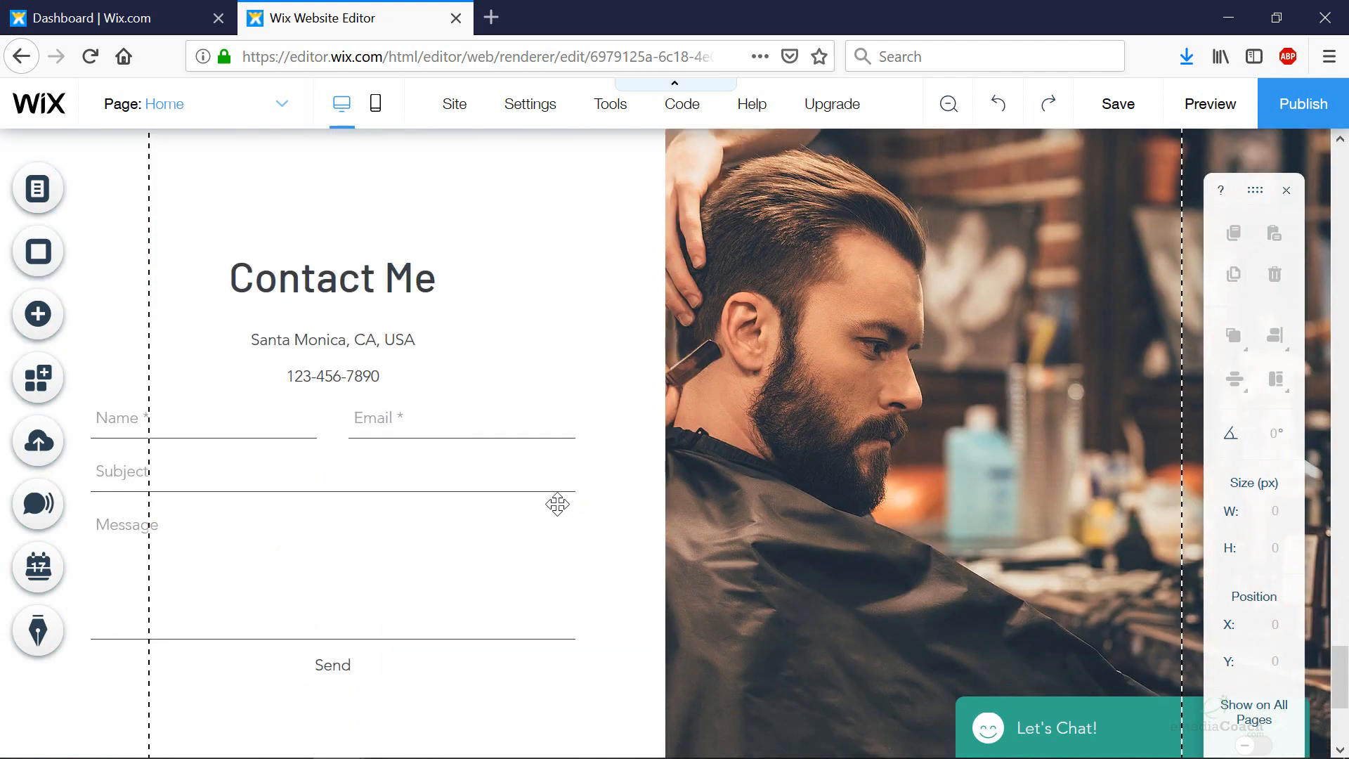
click(369, 514)
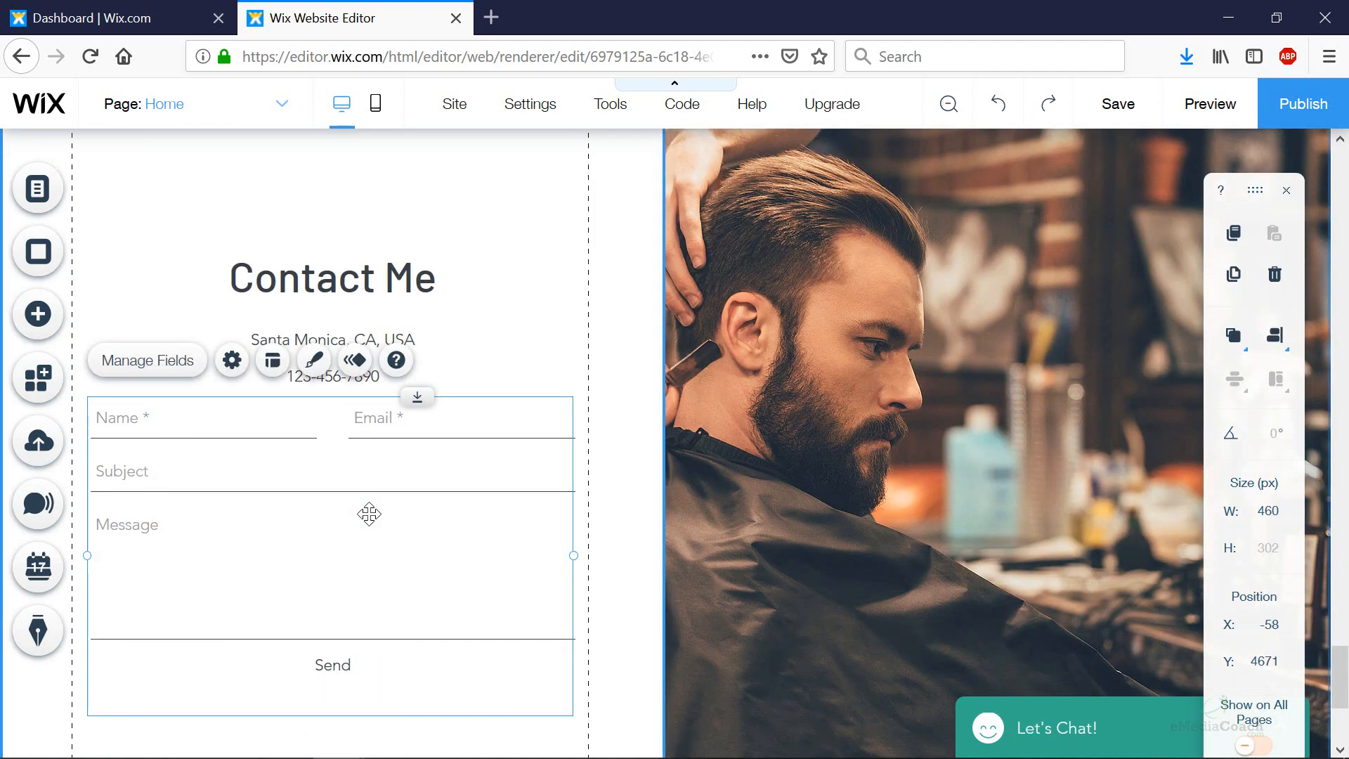
click(232, 361)
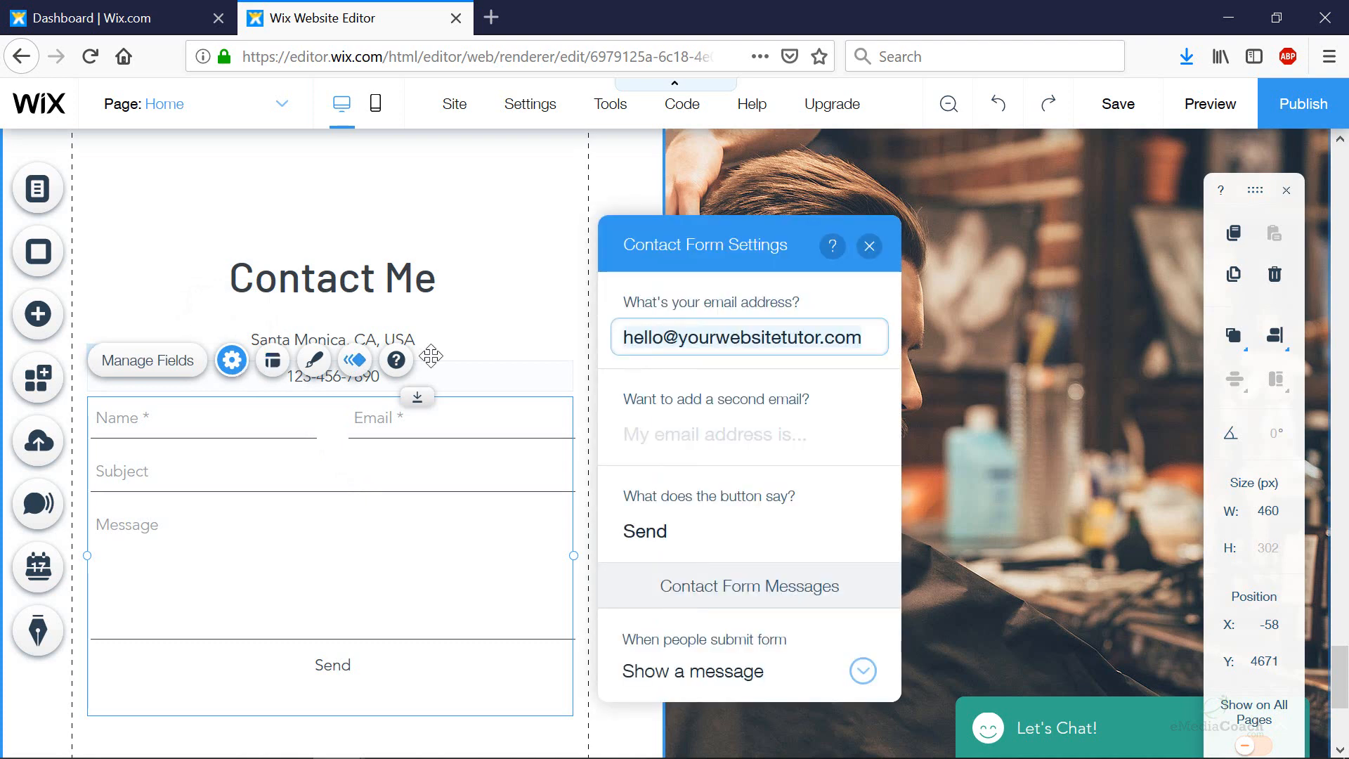
triple_click(873, 342)
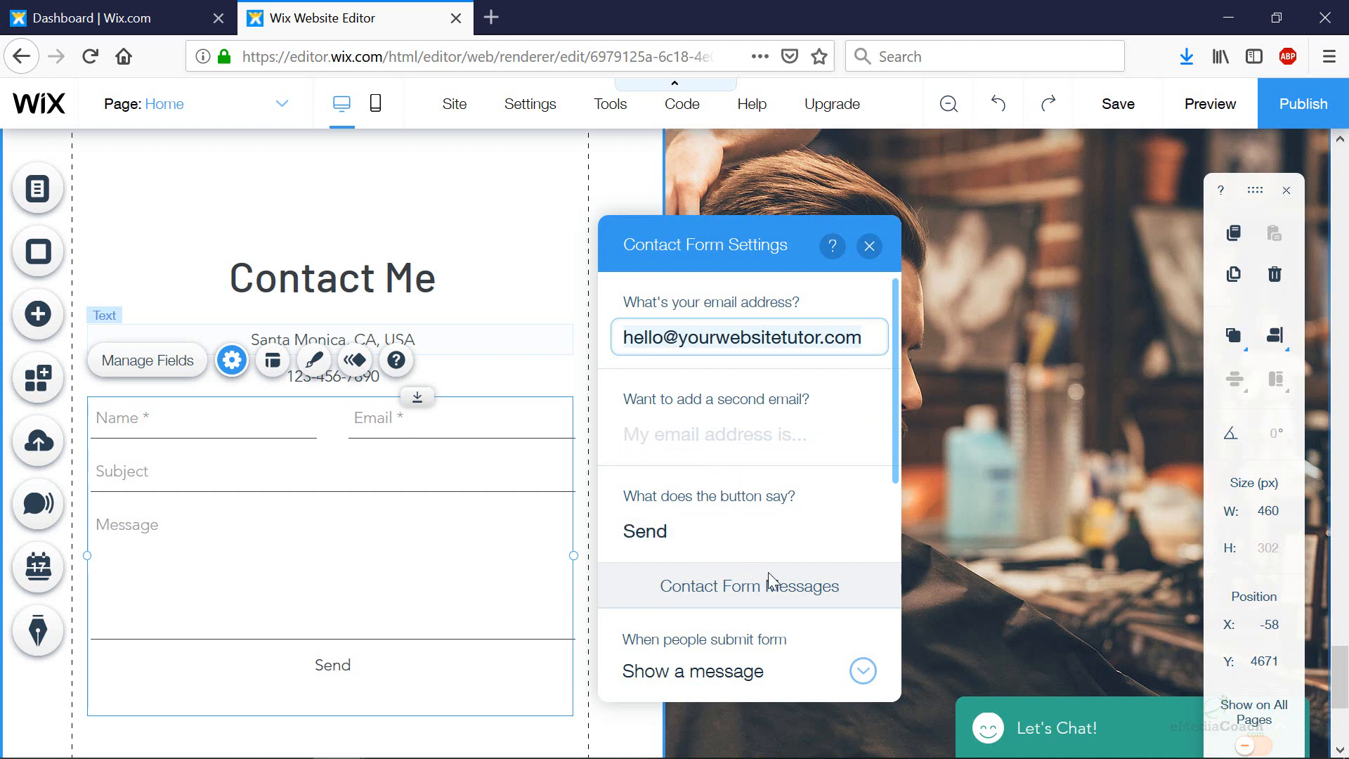
Step: Choose "Show a message" as the contact form's response on submission and look through the remaining message settings
click(861, 671)
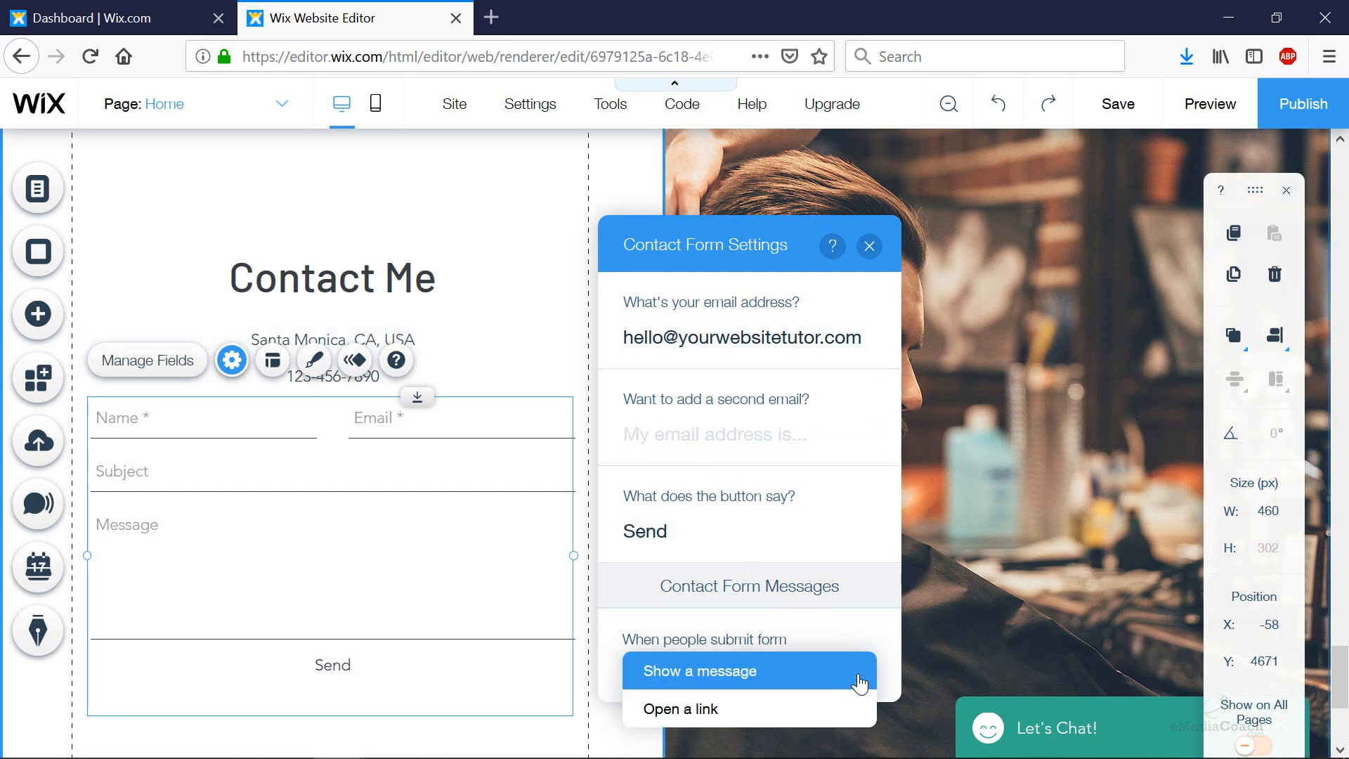
click(757, 679)
scroll(763, 654, down, 5)
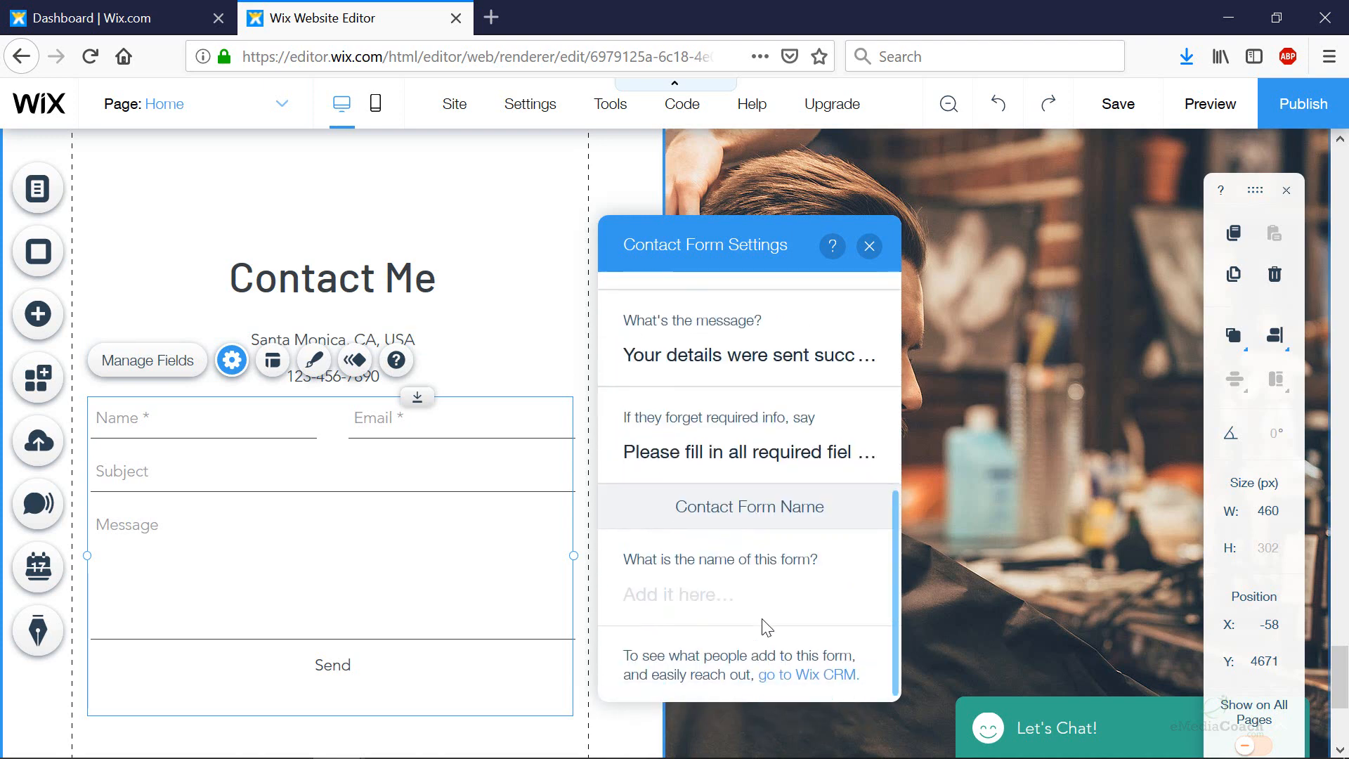
scroll(759, 570, up, 3)
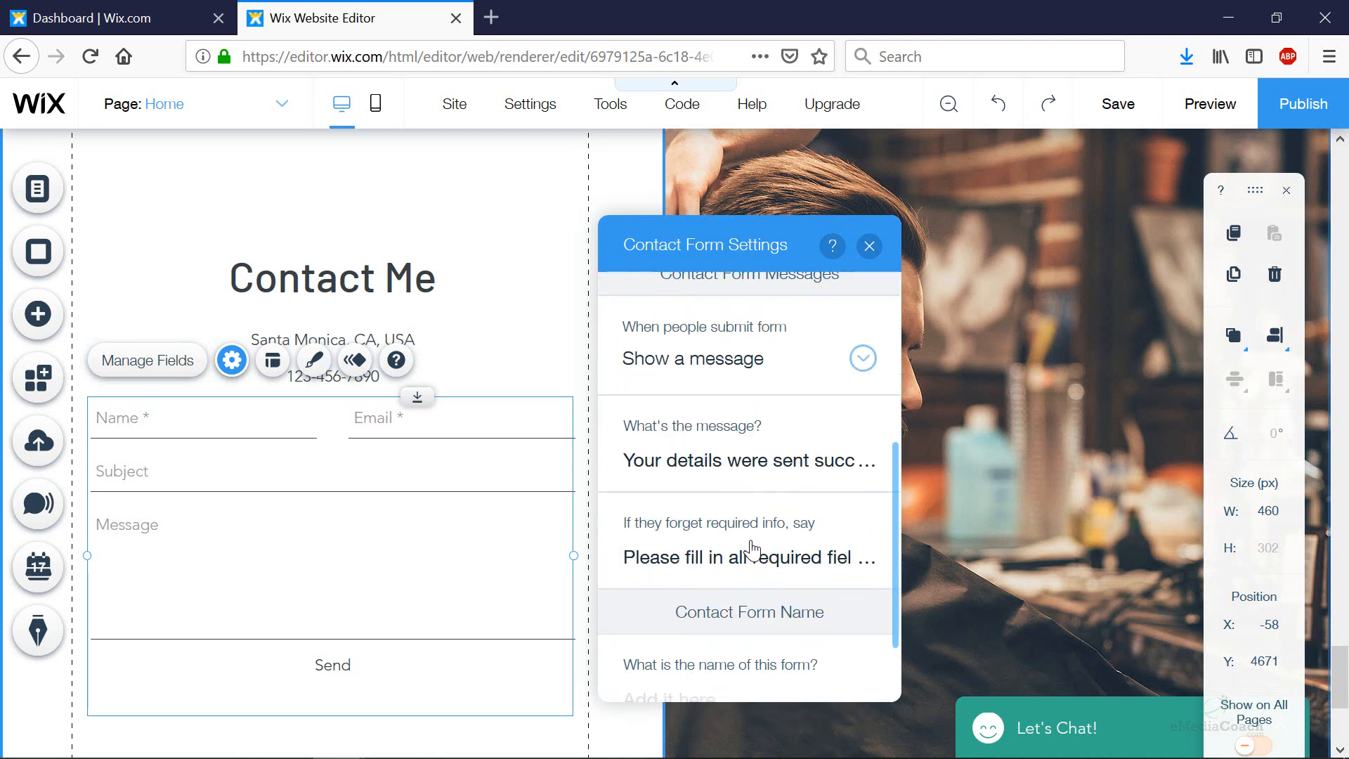
Step: Set the contact form's submission message to "Hi, we have received your message, and will respond in 1-2 days." and close the settings
click(718, 473)
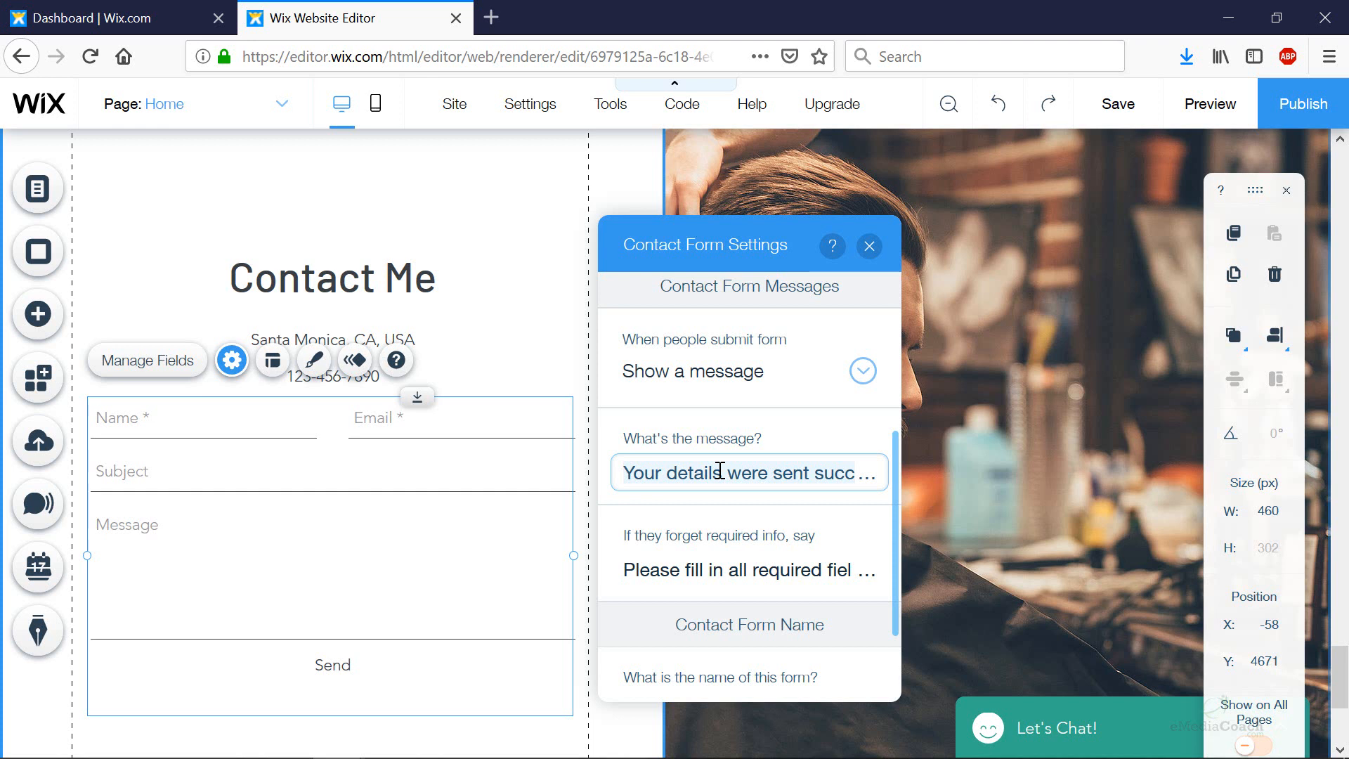
text(Hi, we have received)
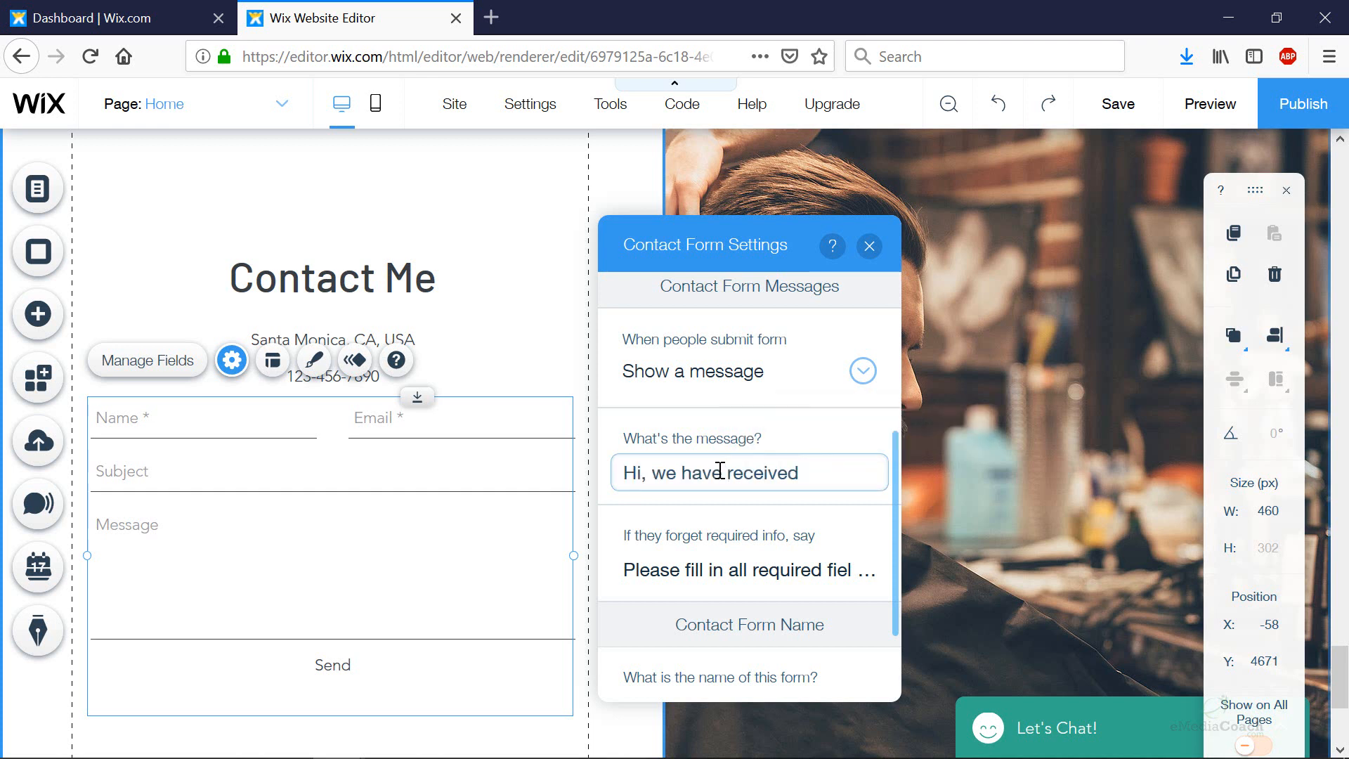
text( your message, an)
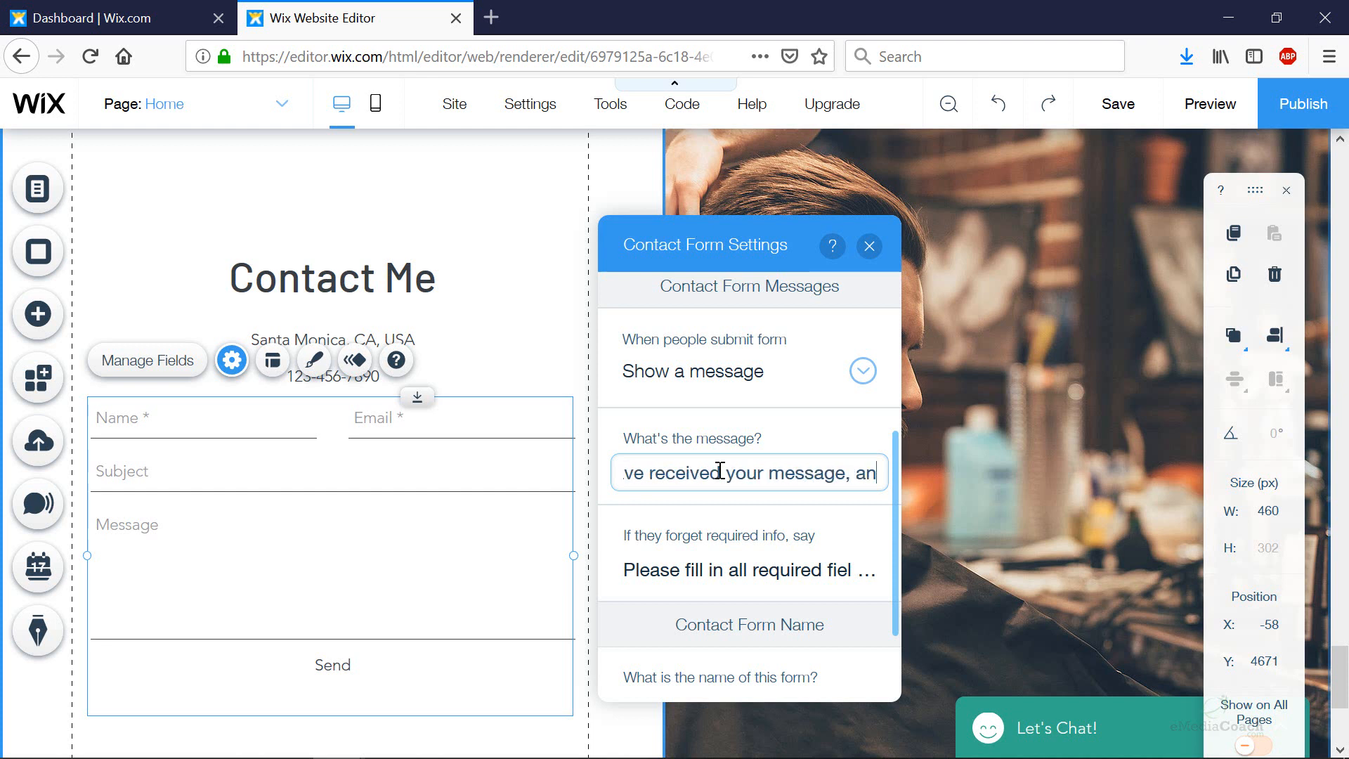
text(d will respond)
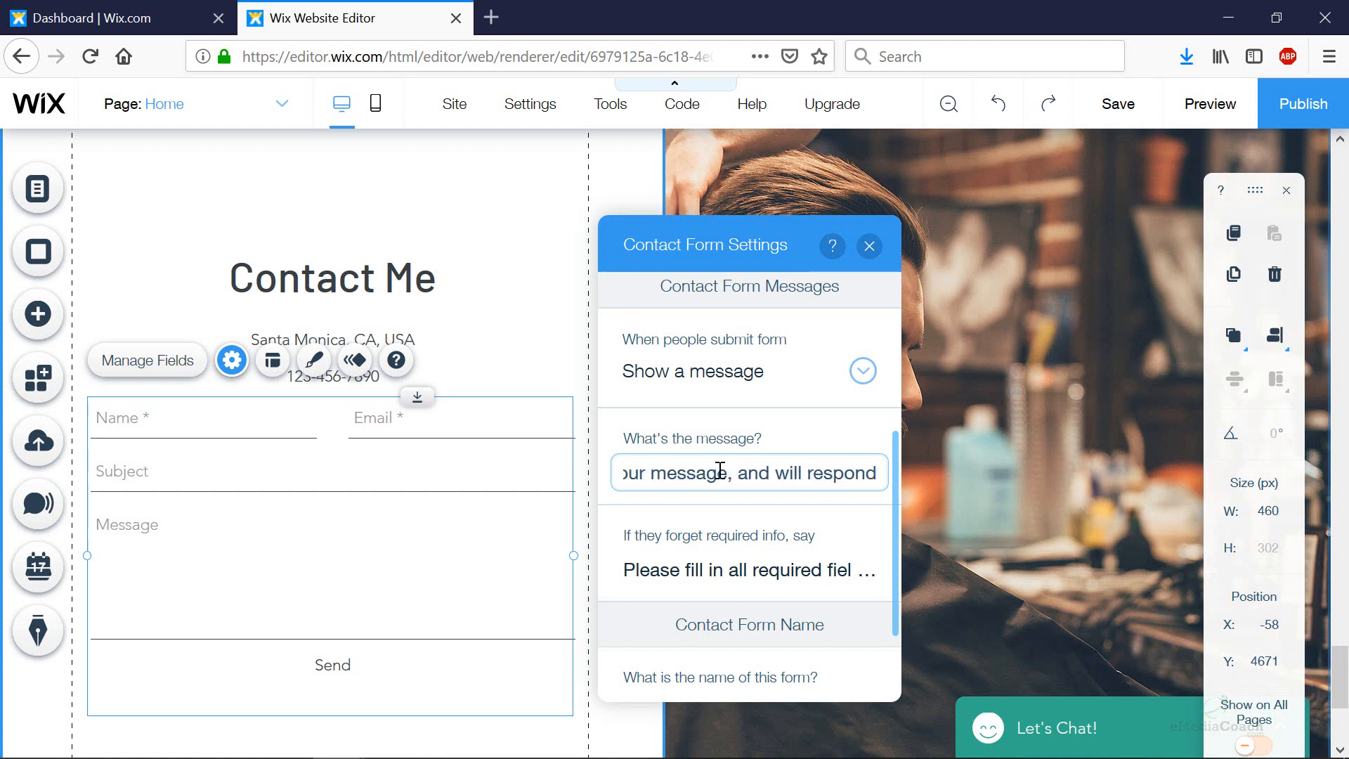
text( in 1-2)
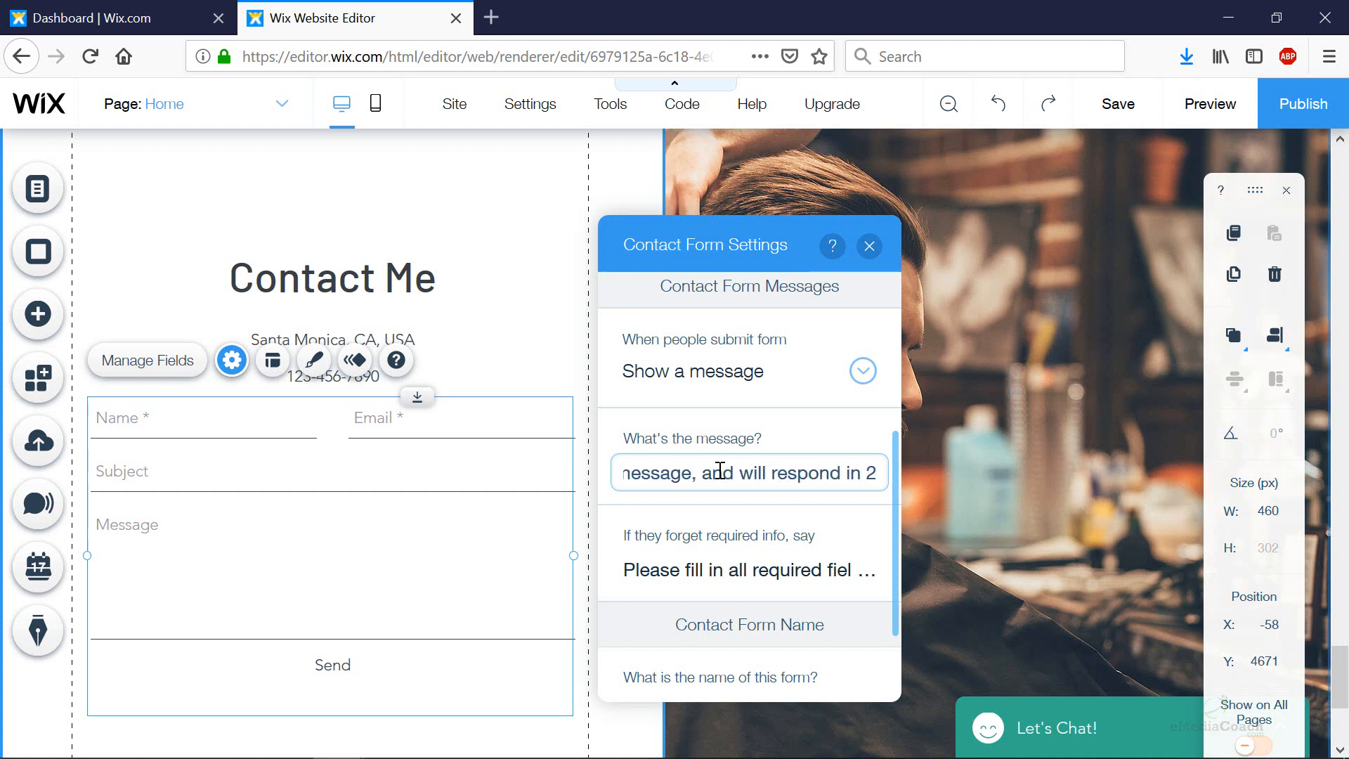
text( days)
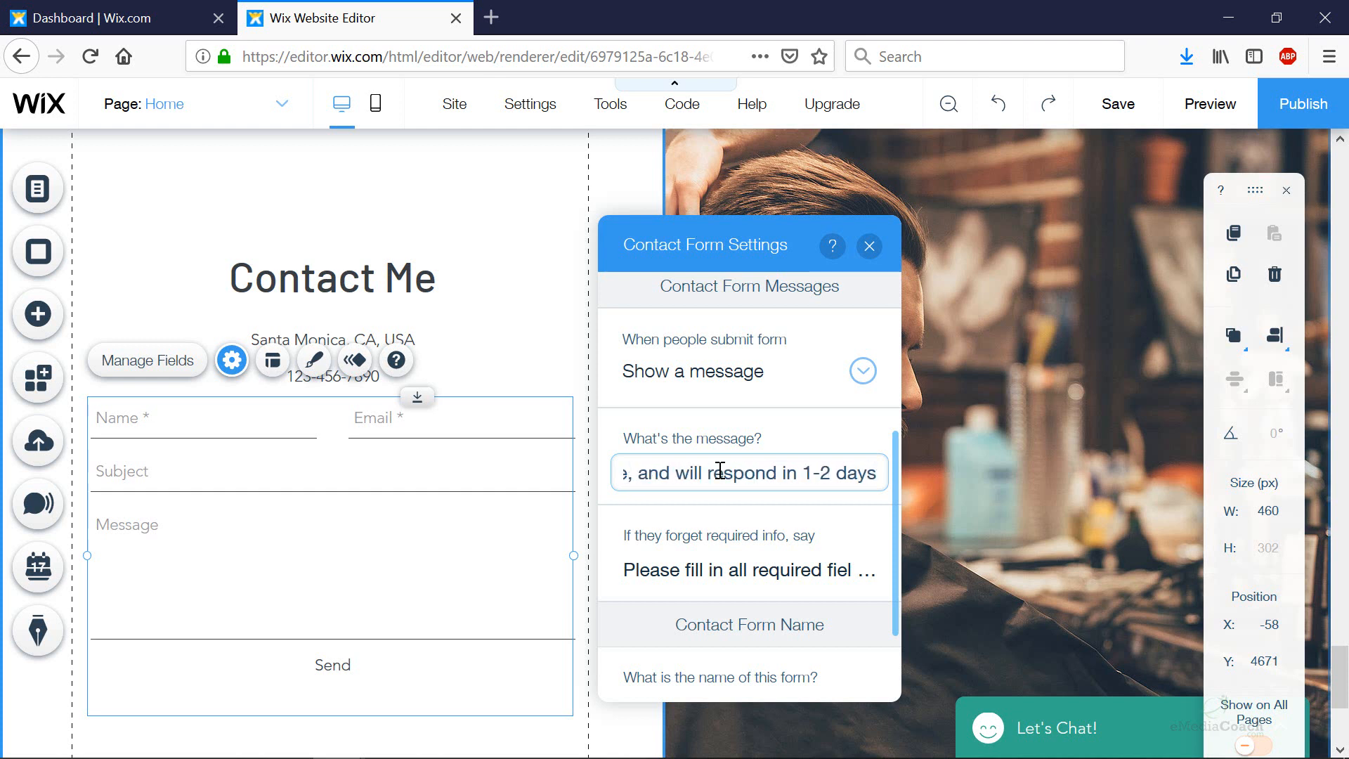
text(.)
scroll(780, 562, down, 3)
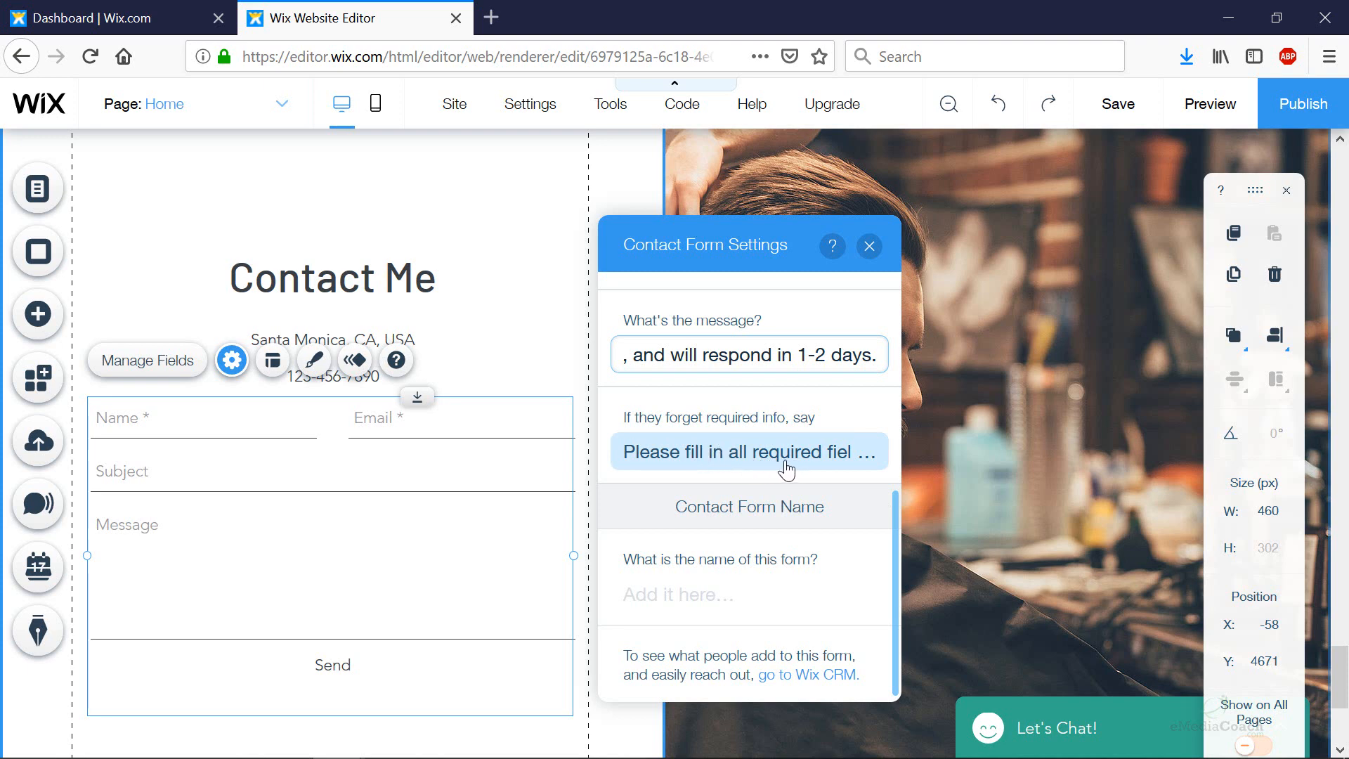
scroll(779, 480, up, 5)
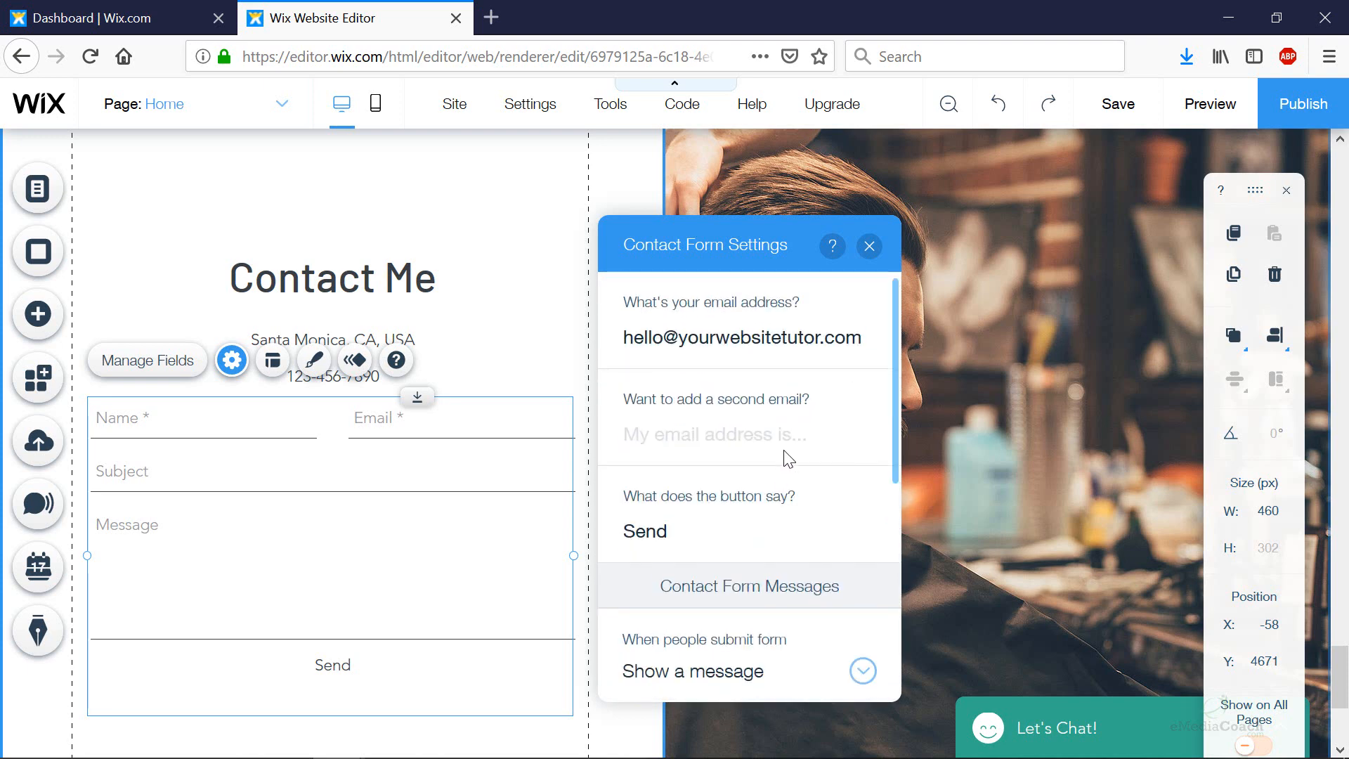
scroll(850, 341, down, 4)
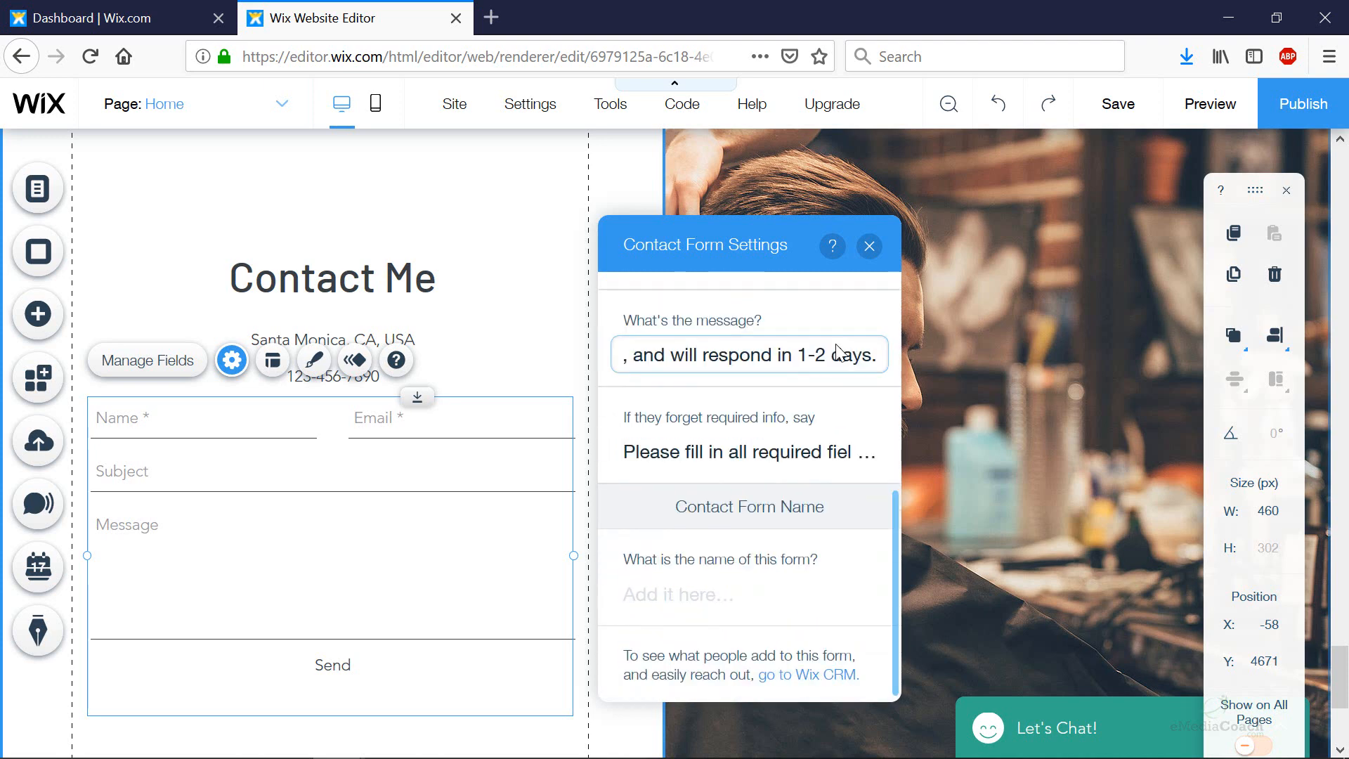
click(870, 248)
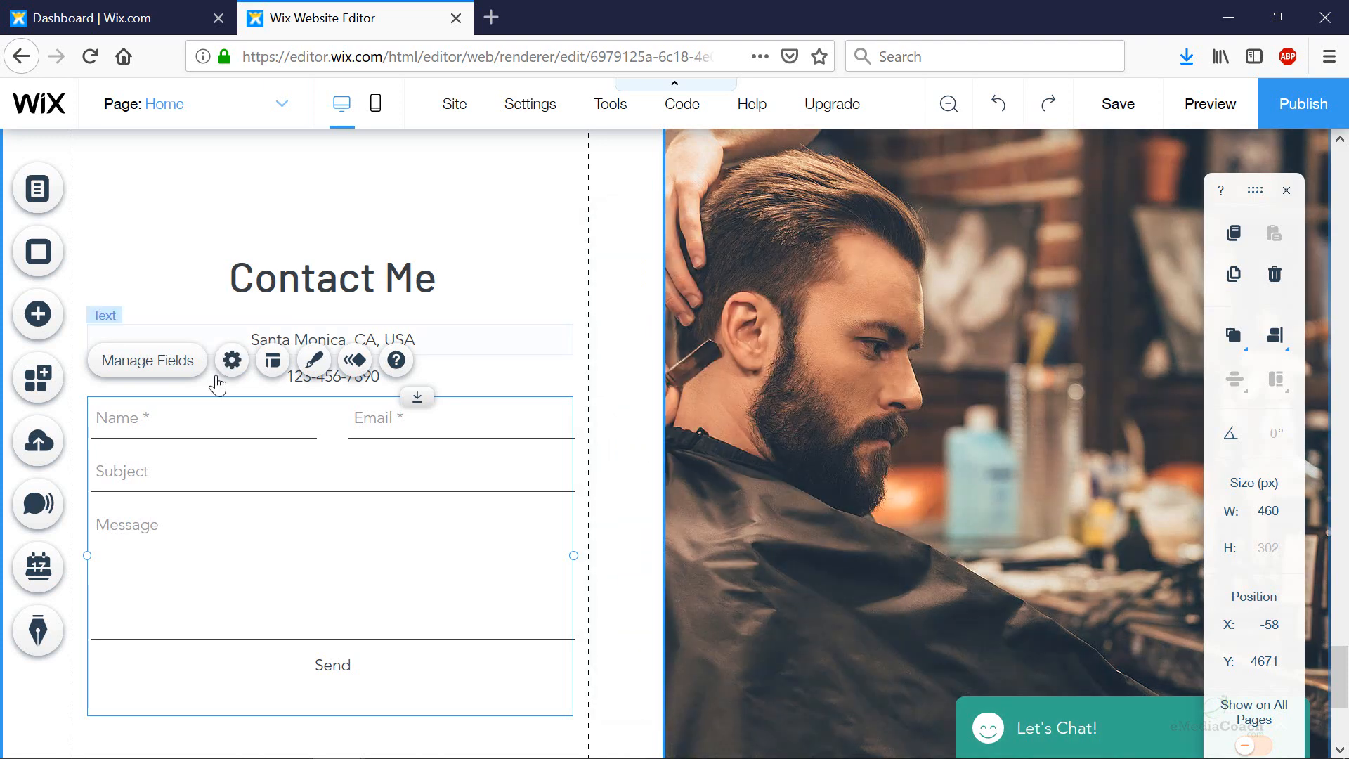
Step: Open the contact form's field management, view the Subject field's options, and add a Custom field
click(156, 373)
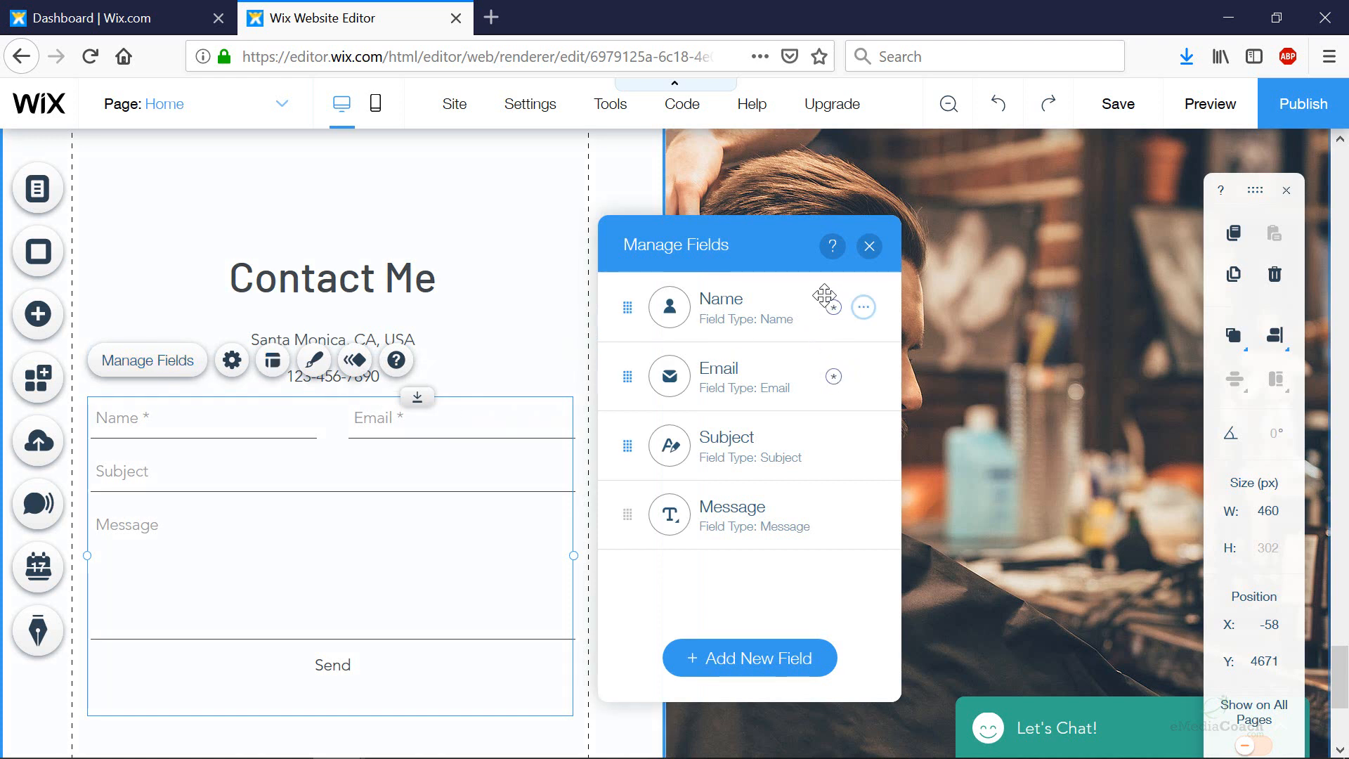
click(862, 448)
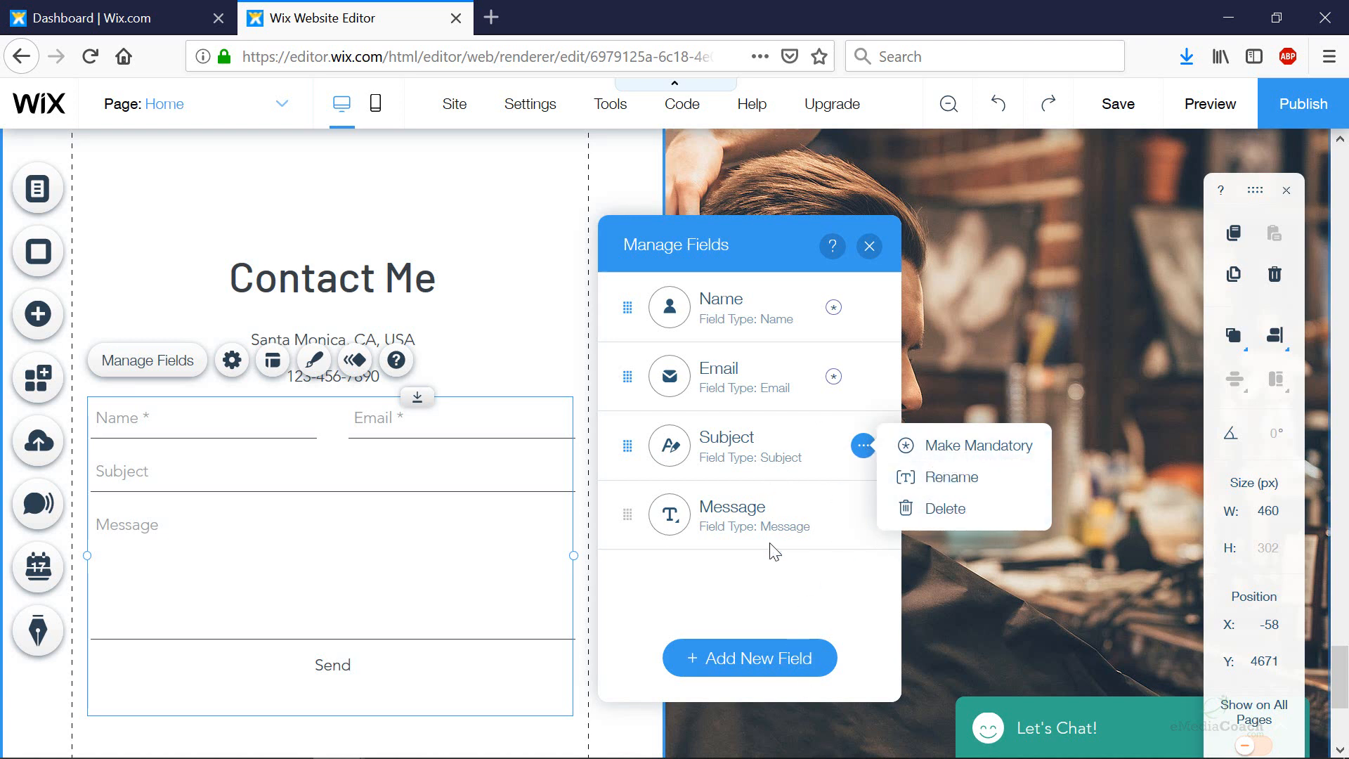
click(767, 580)
click(767, 668)
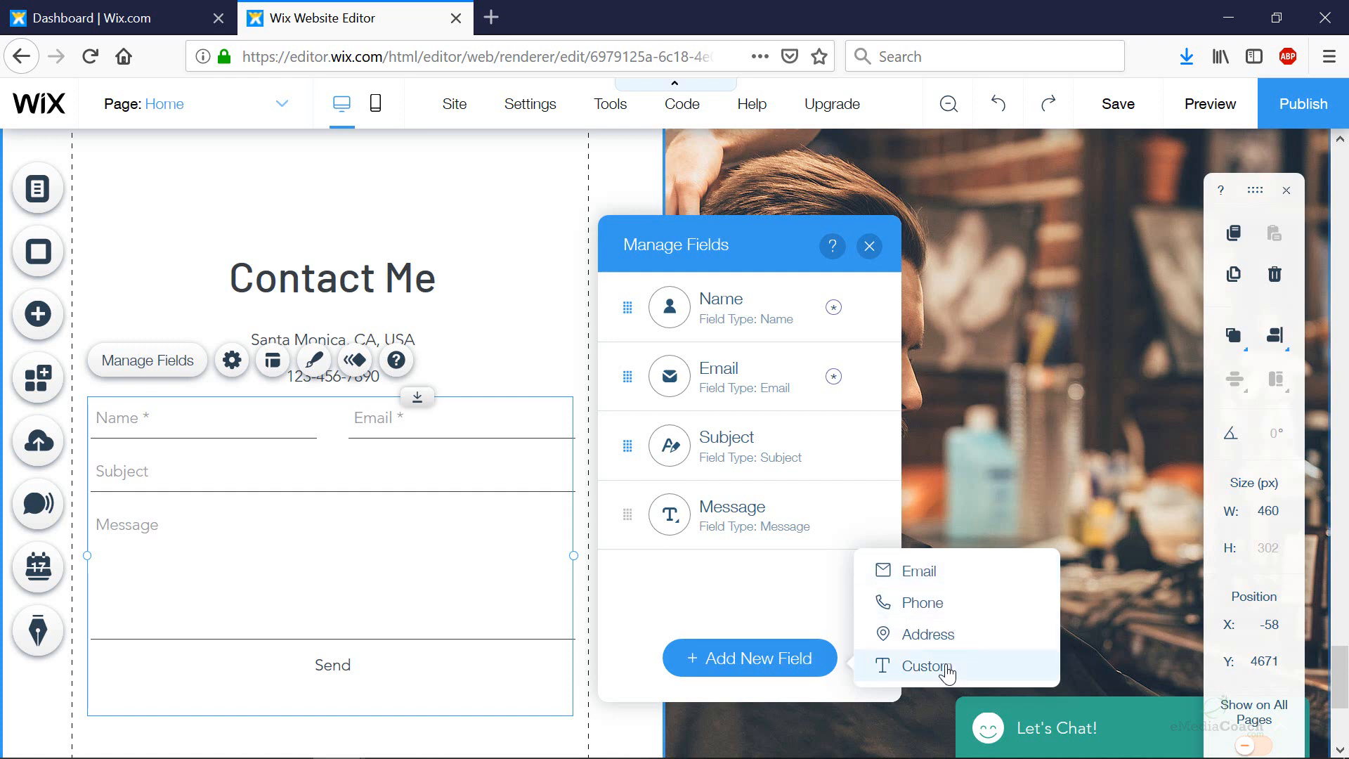
click(926, 667)
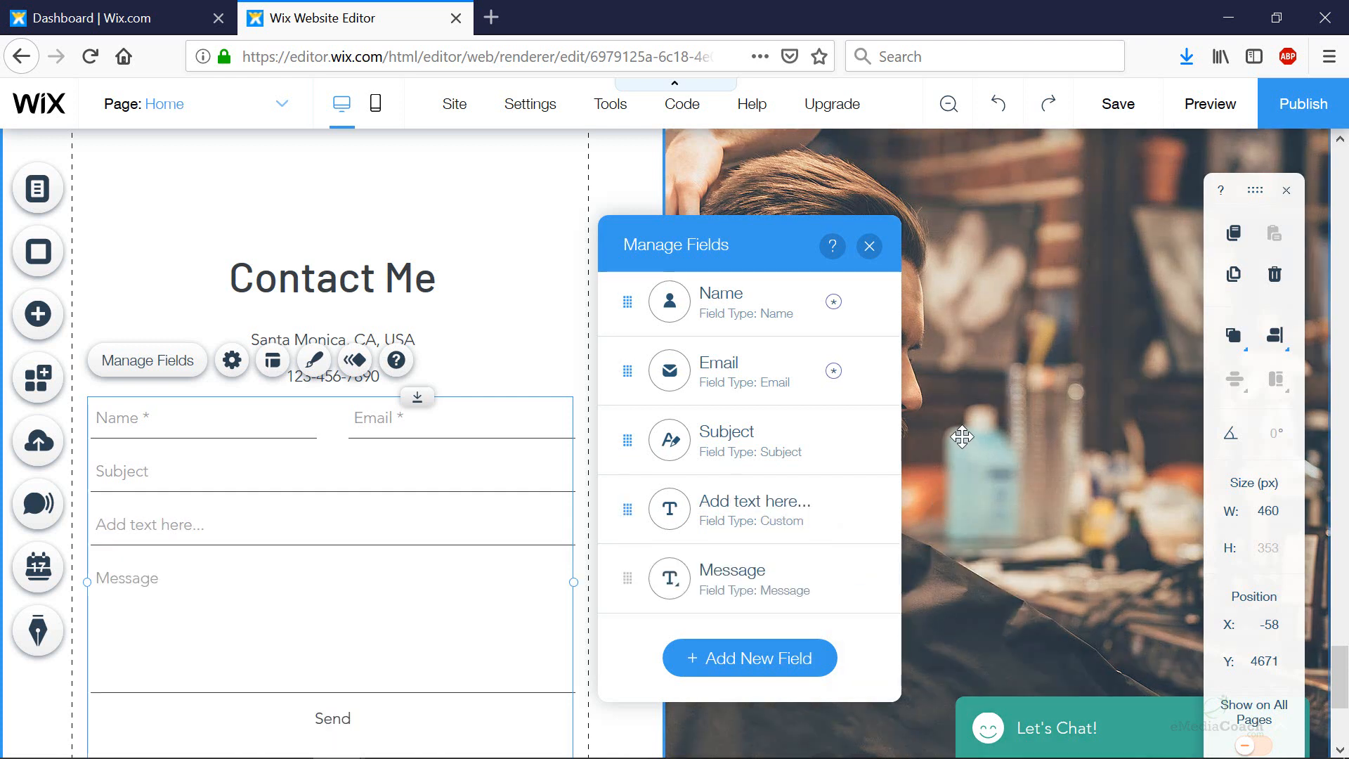
Step: View the Message field's options and try to move the new custom field below Message
mouse_move(865, 580)
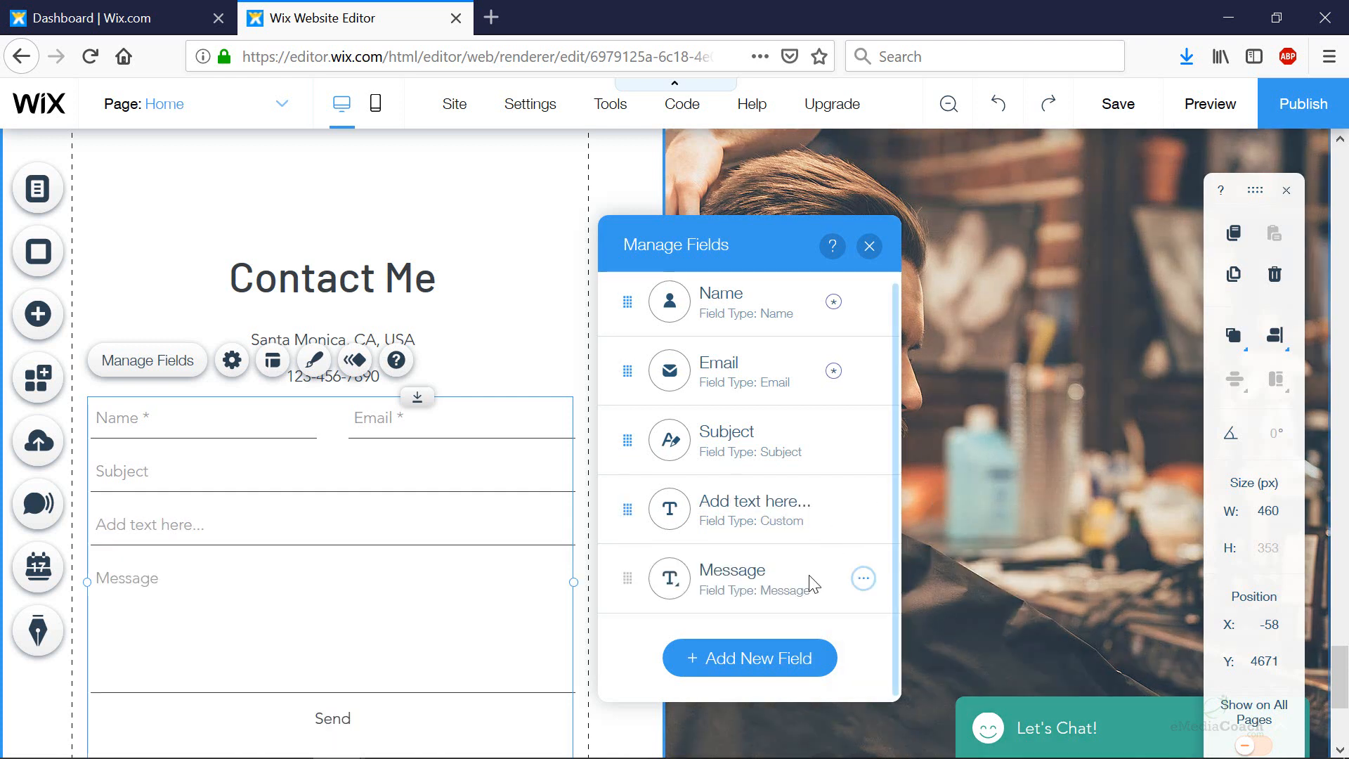
click(863, 581)
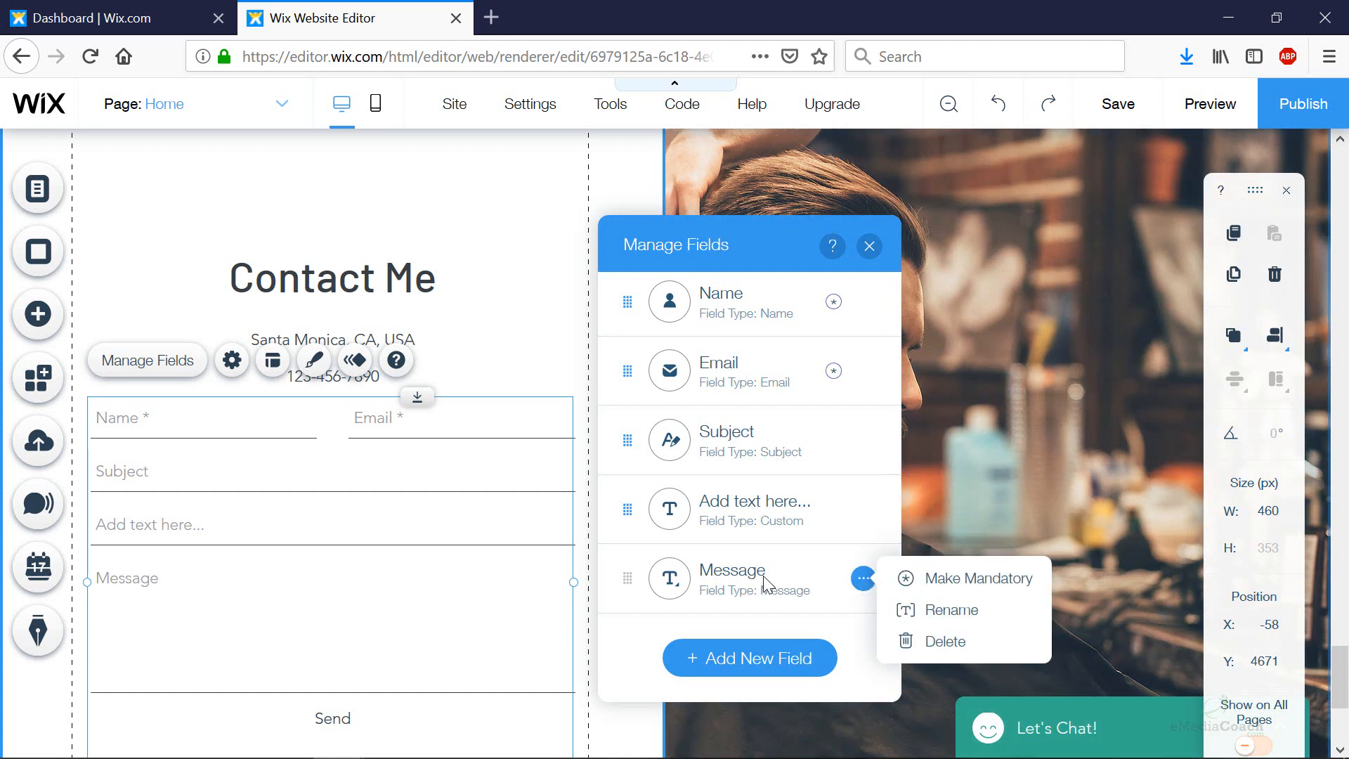
click(764, 624)
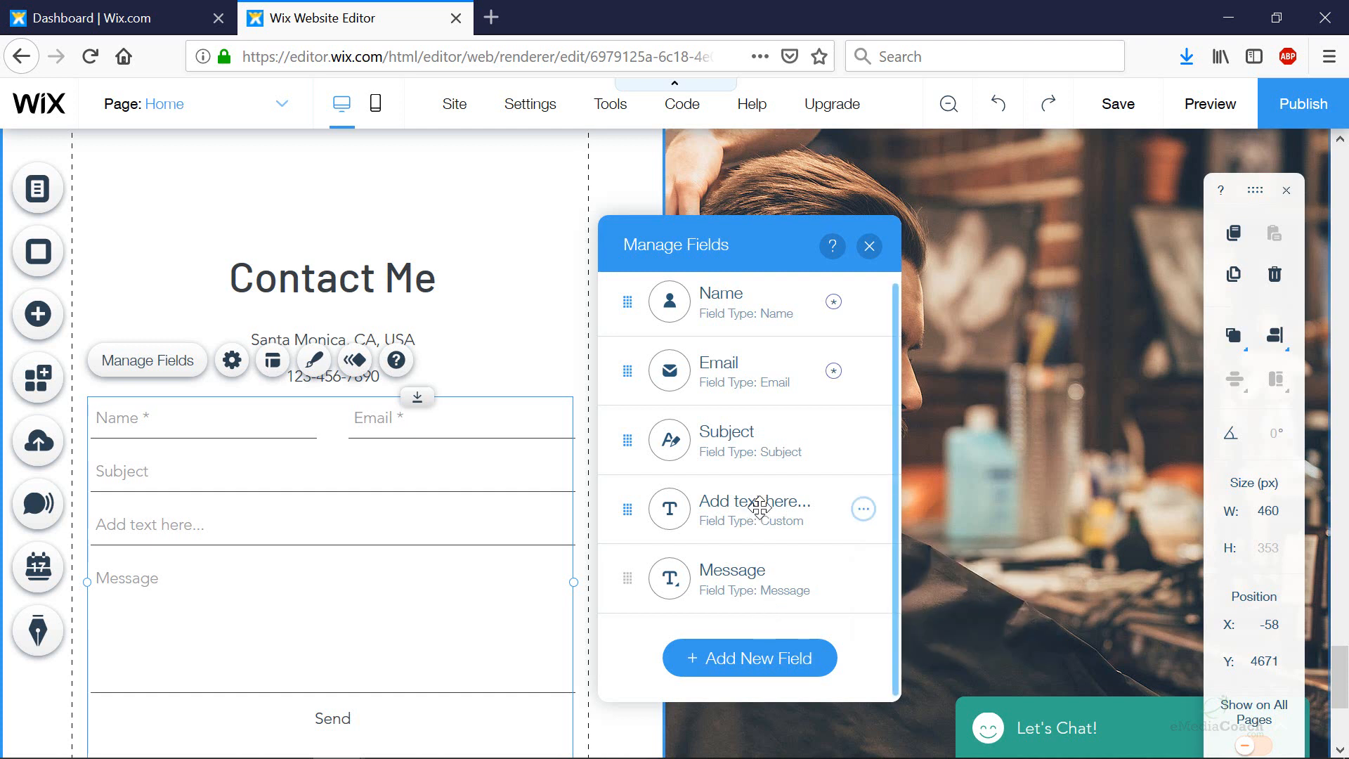
drag(755, 514, 755, 571)
drag(626, 515, 636, 556)
Step: Delete the custom "Add text here..." field from the contact form
click(864, 509)
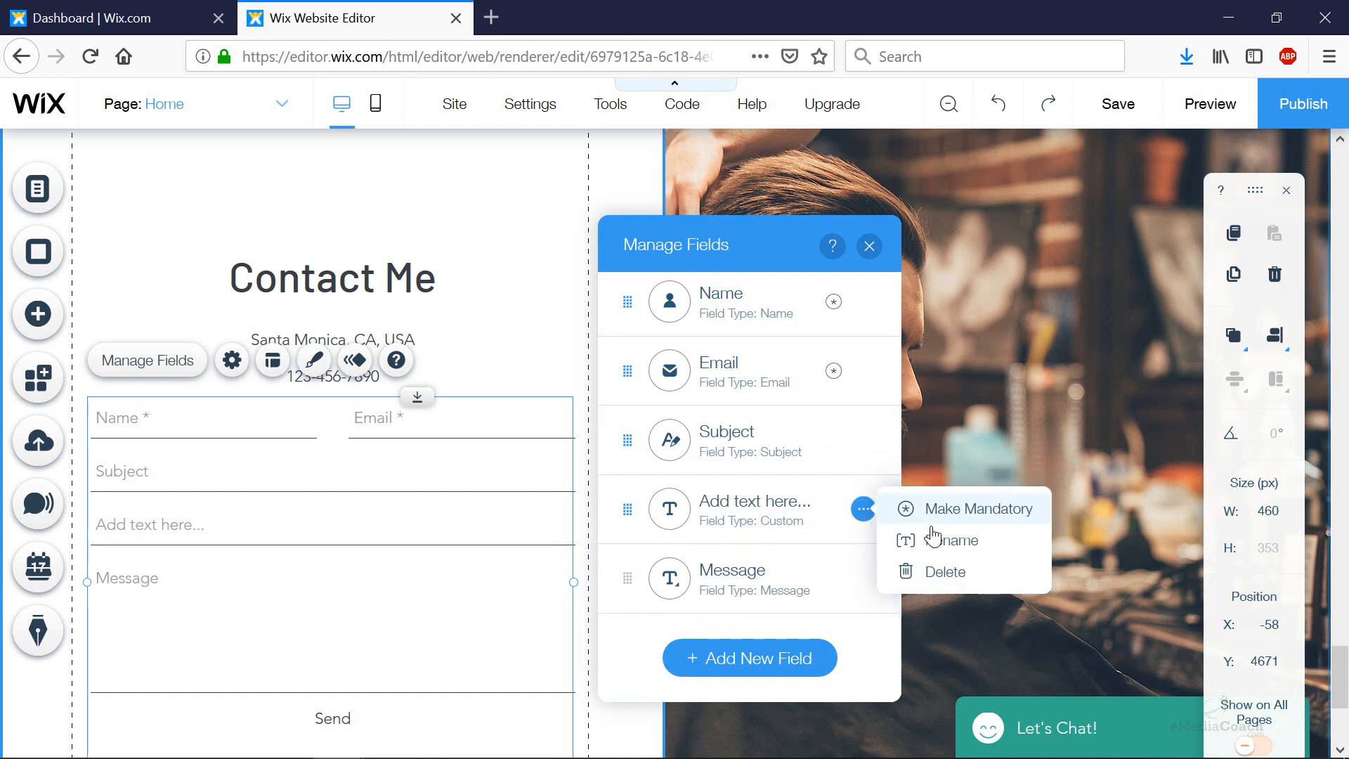
click(940, 573)
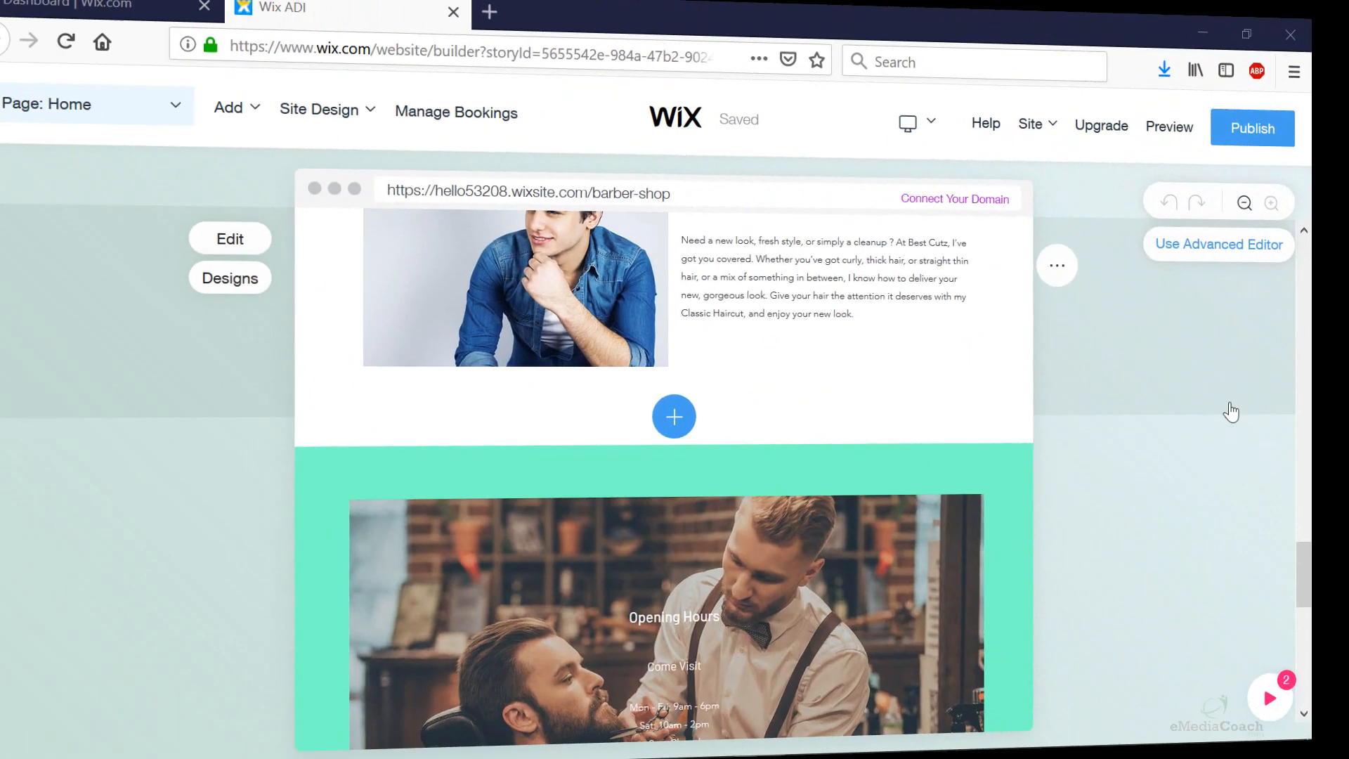
Step: Change the Opening Hours section's design to the layout with a white text card overlapping the photo on a green background
scroll(1251, 410, down, 3)
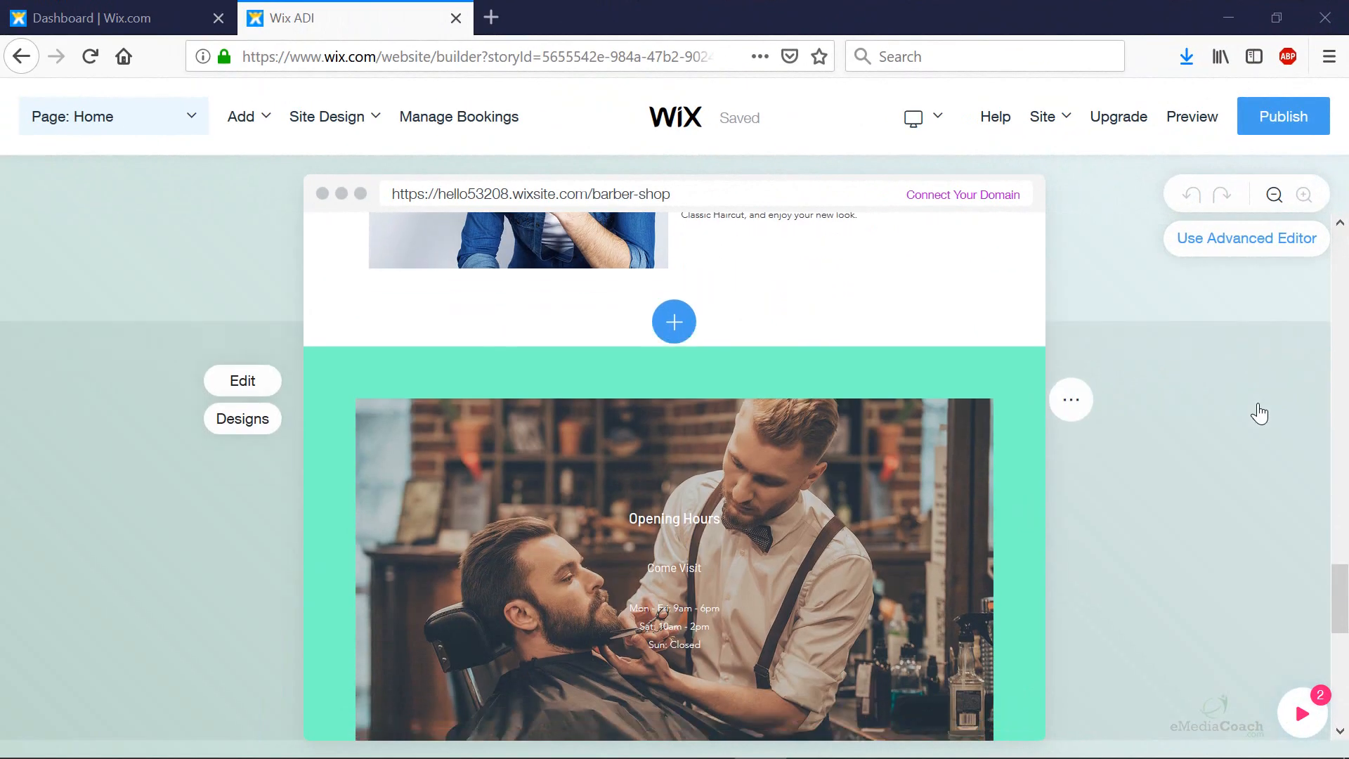
scroll(1258, 415, down, 5)
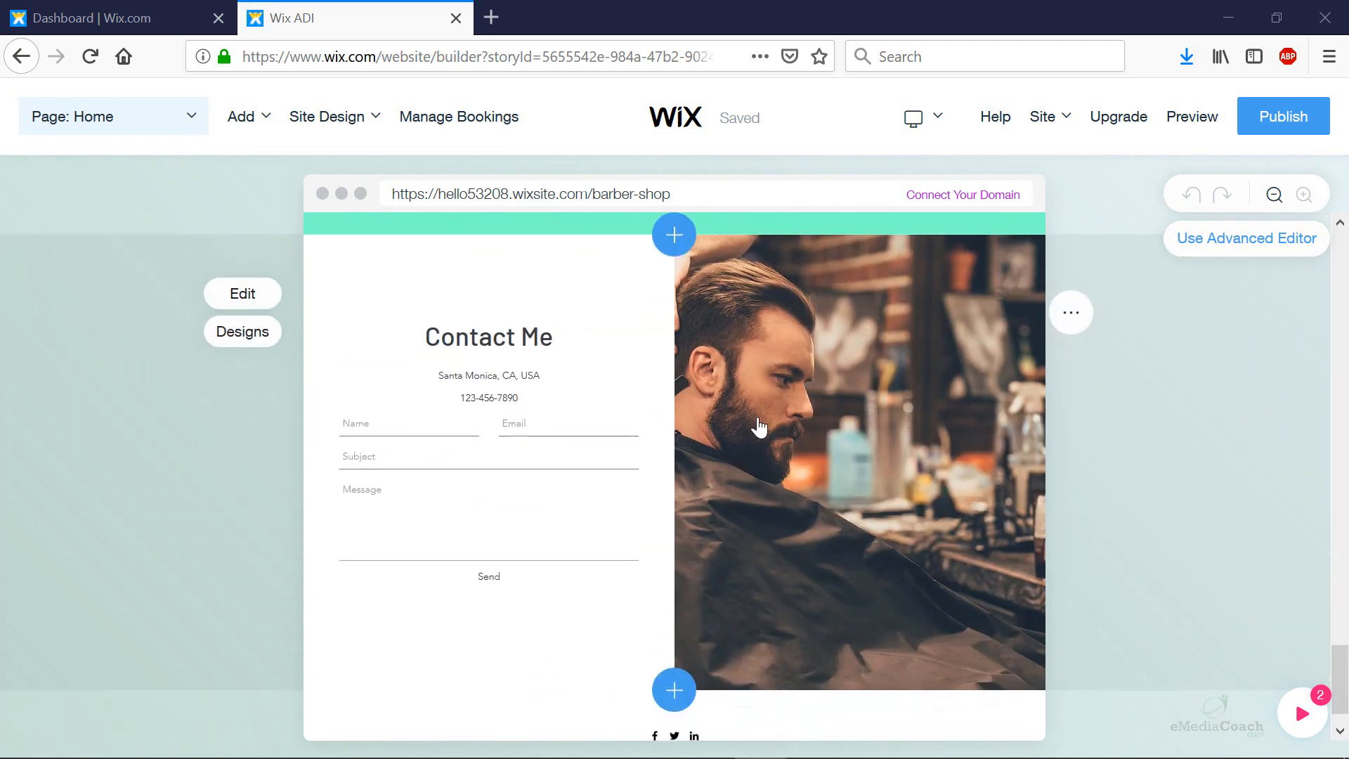
scroll(589, 471, up, 5)
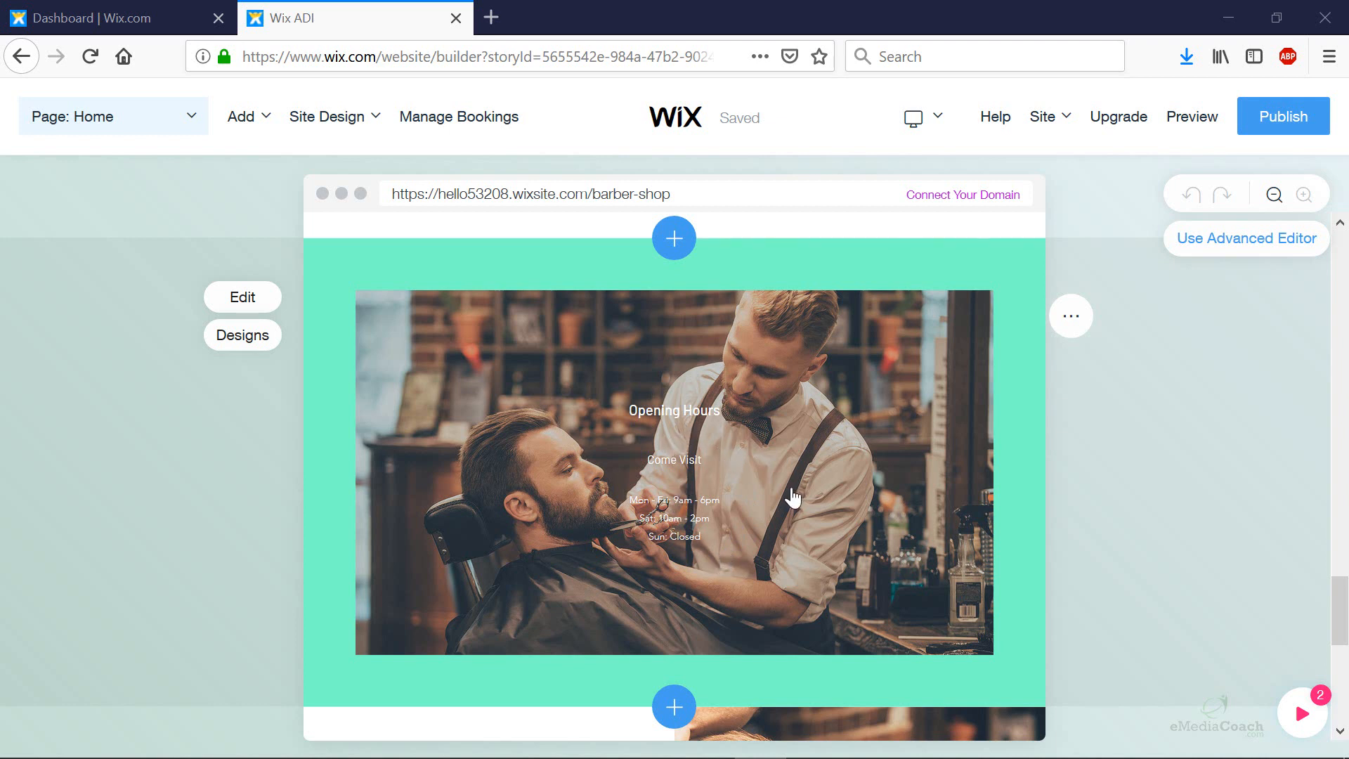
click(342, 480)
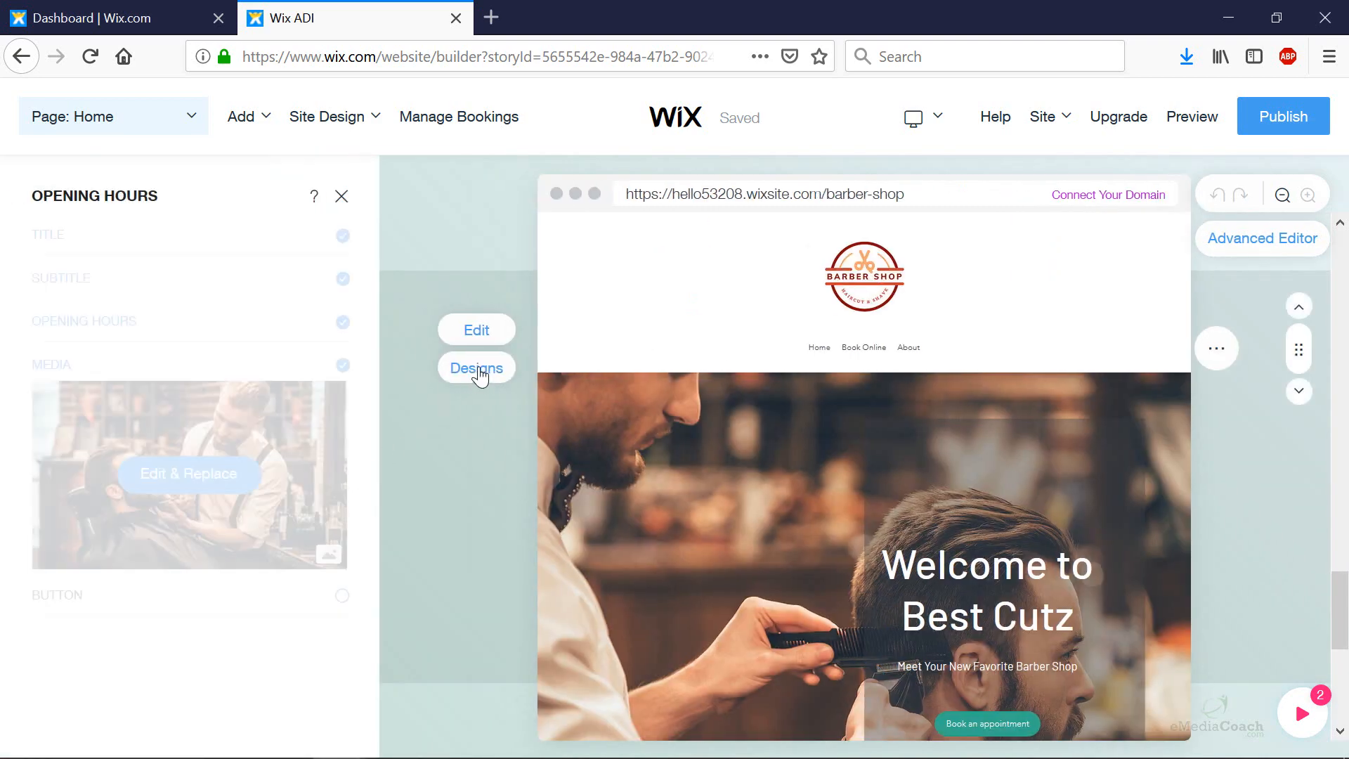
click(477, 369)
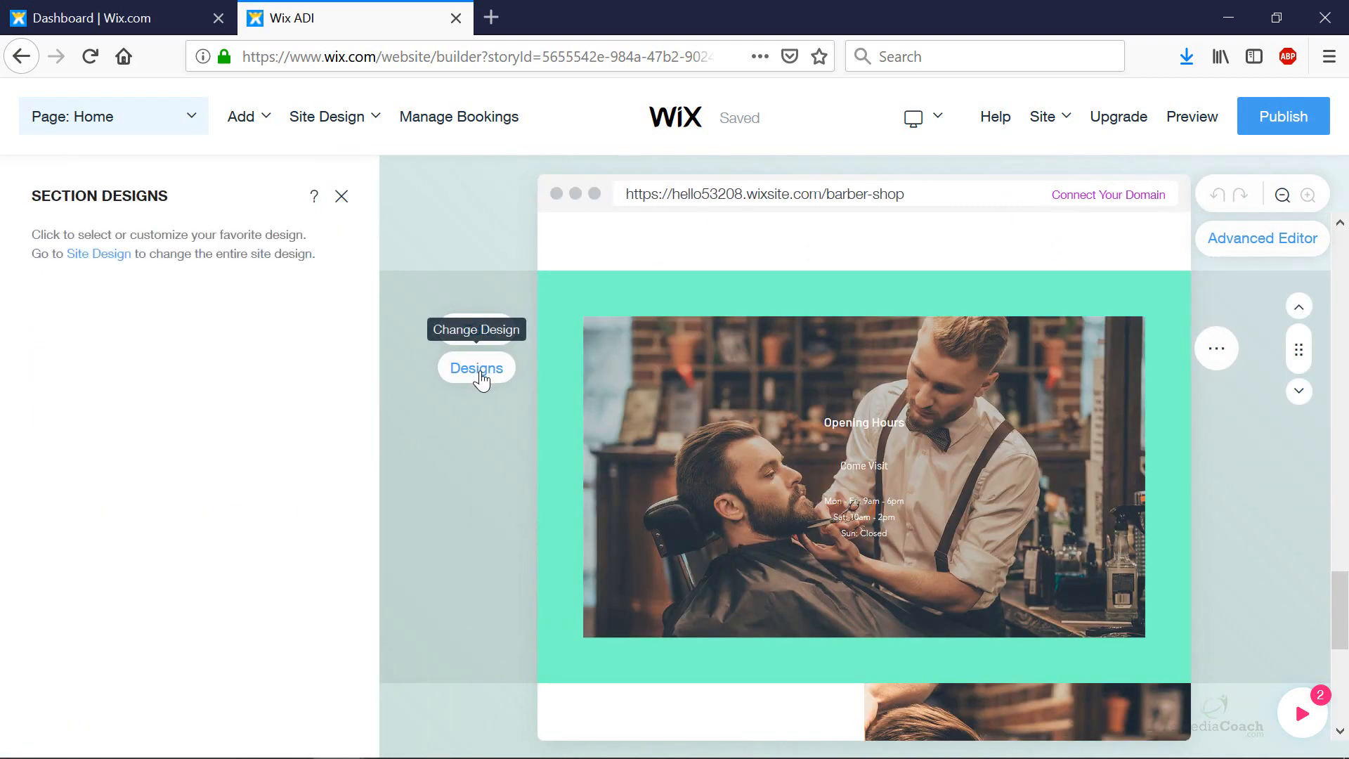
scroll(260, 394, down, 4)
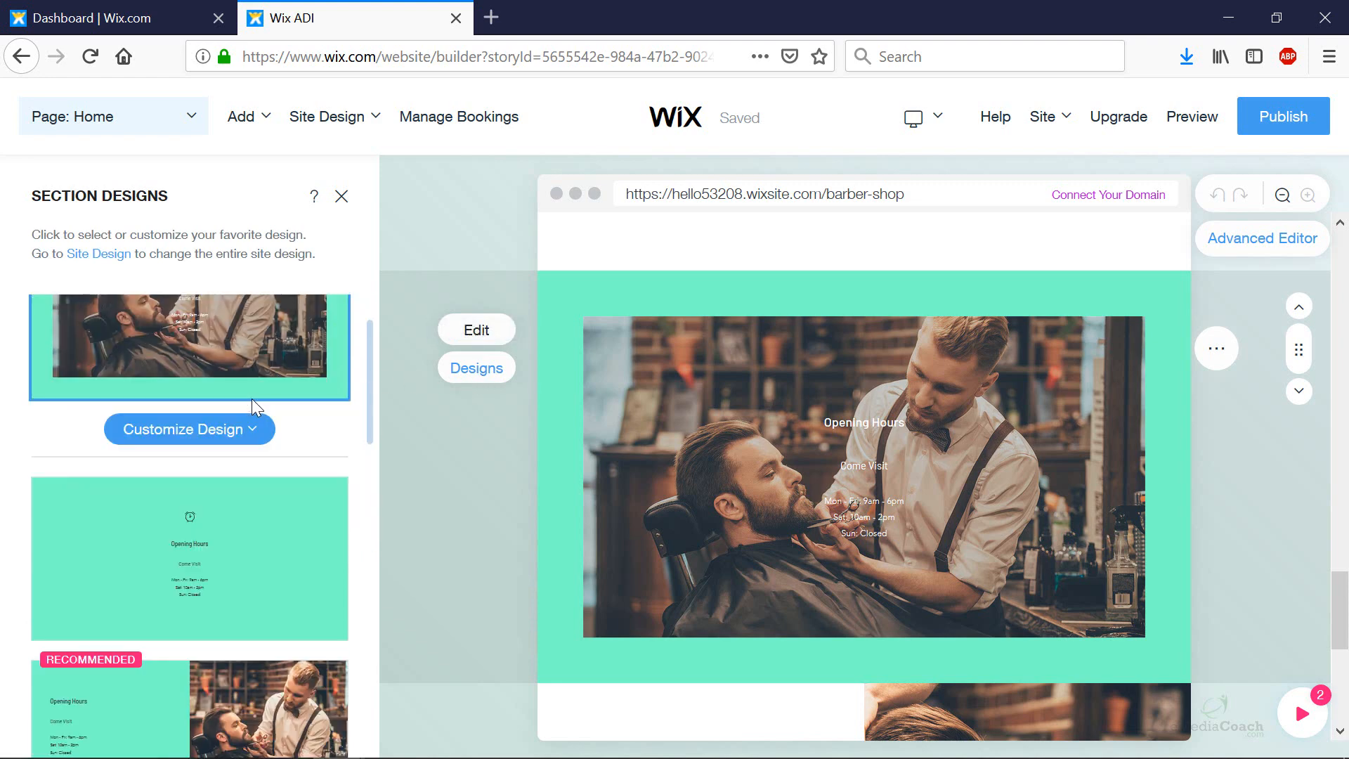
scroll(272, 426, down, 10)
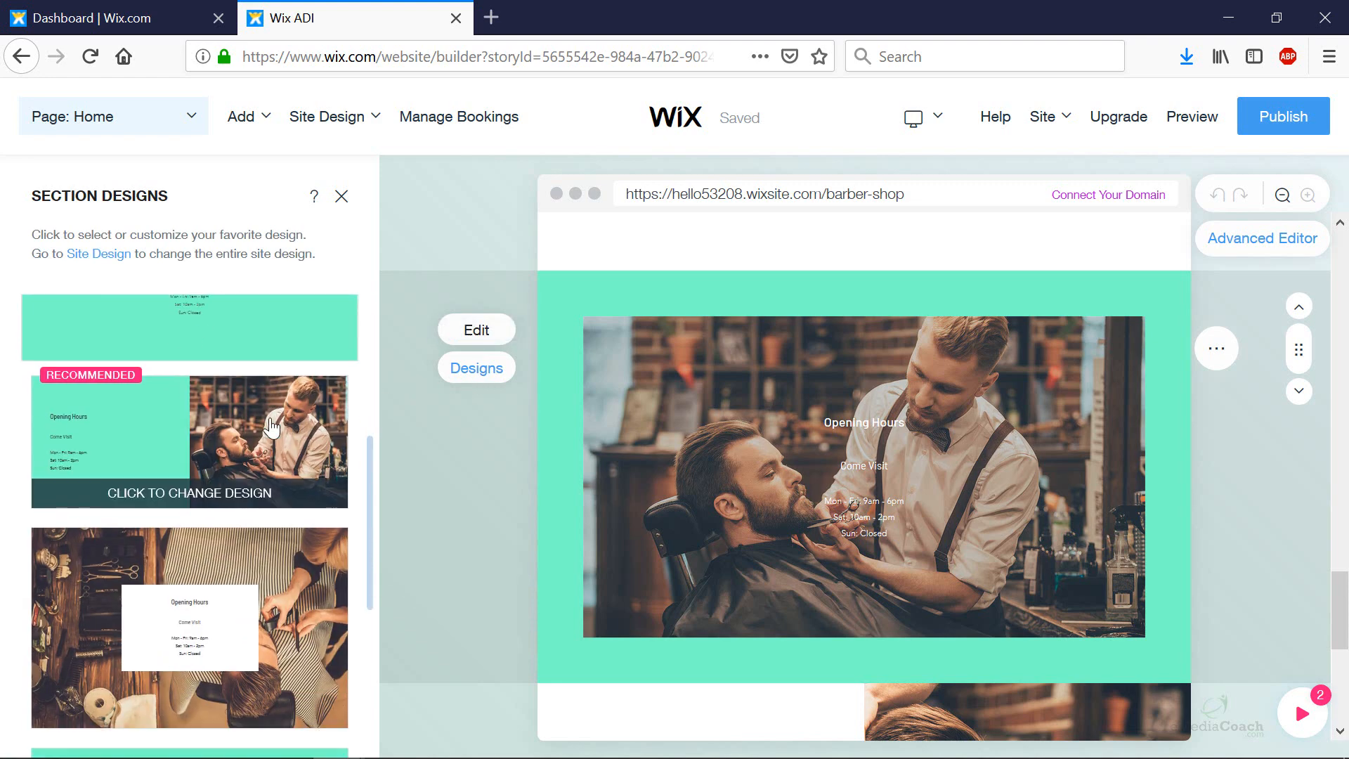
scroll(272, 426, down, 3)
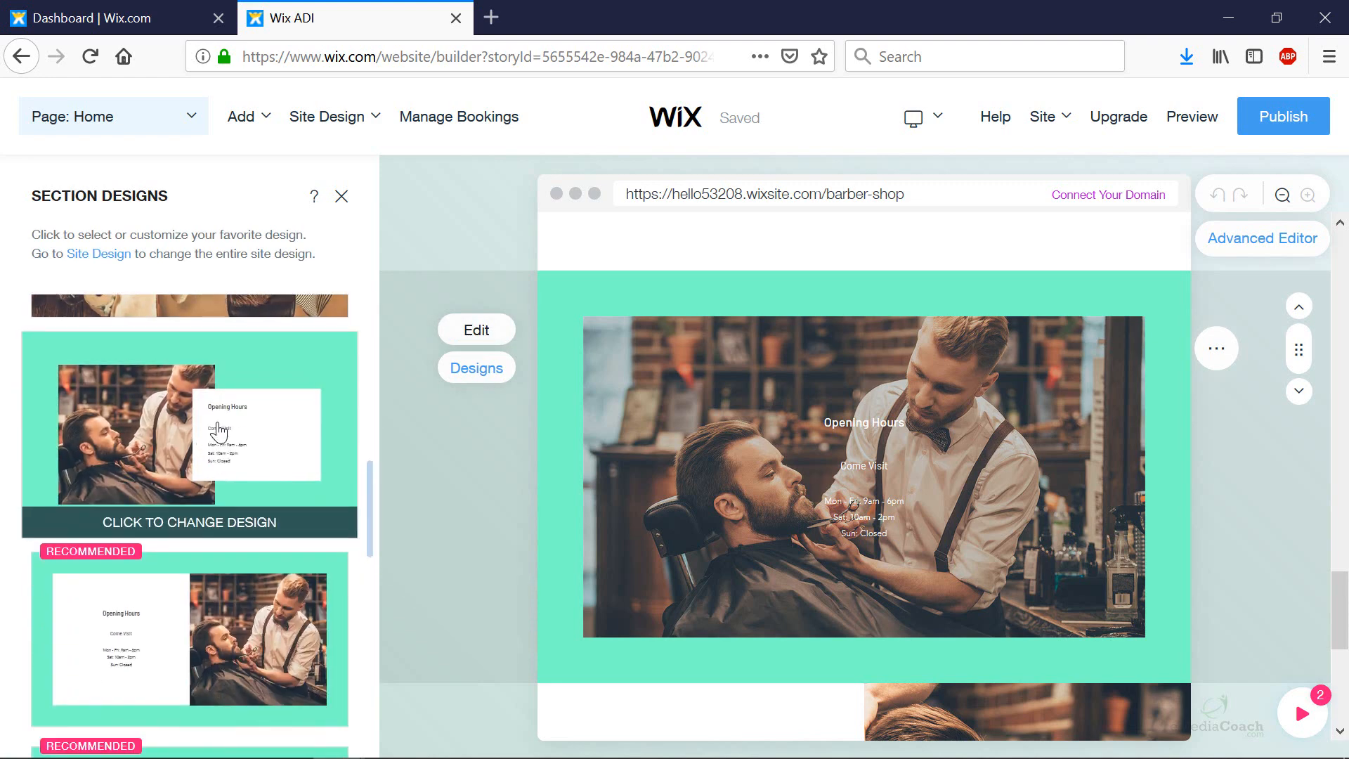
double_click(243, 458)
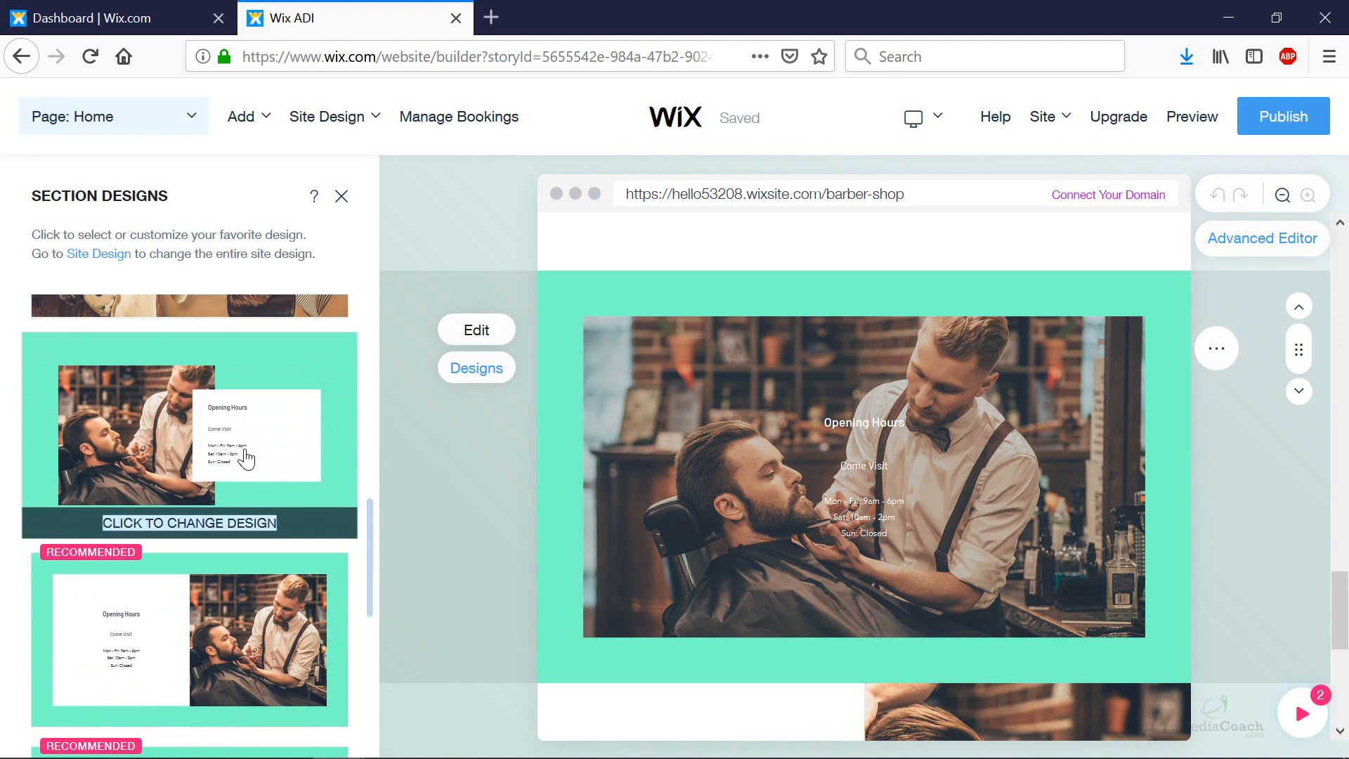
click(246, 458)
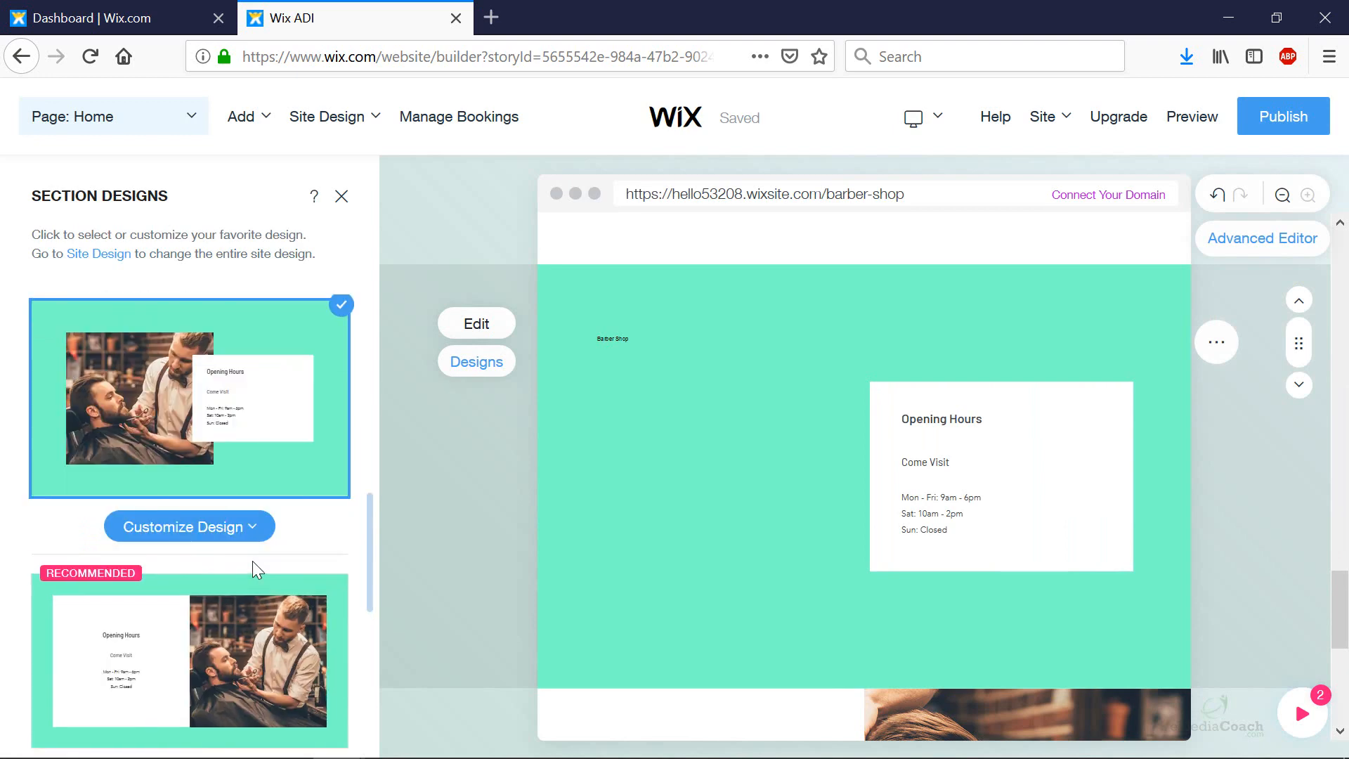
Step: Choose the Opening Hours design with a full-background overhead barber photo and a centered white text card
scroll(251, 561, down, 4)
scroll(249, 562, up, 4)
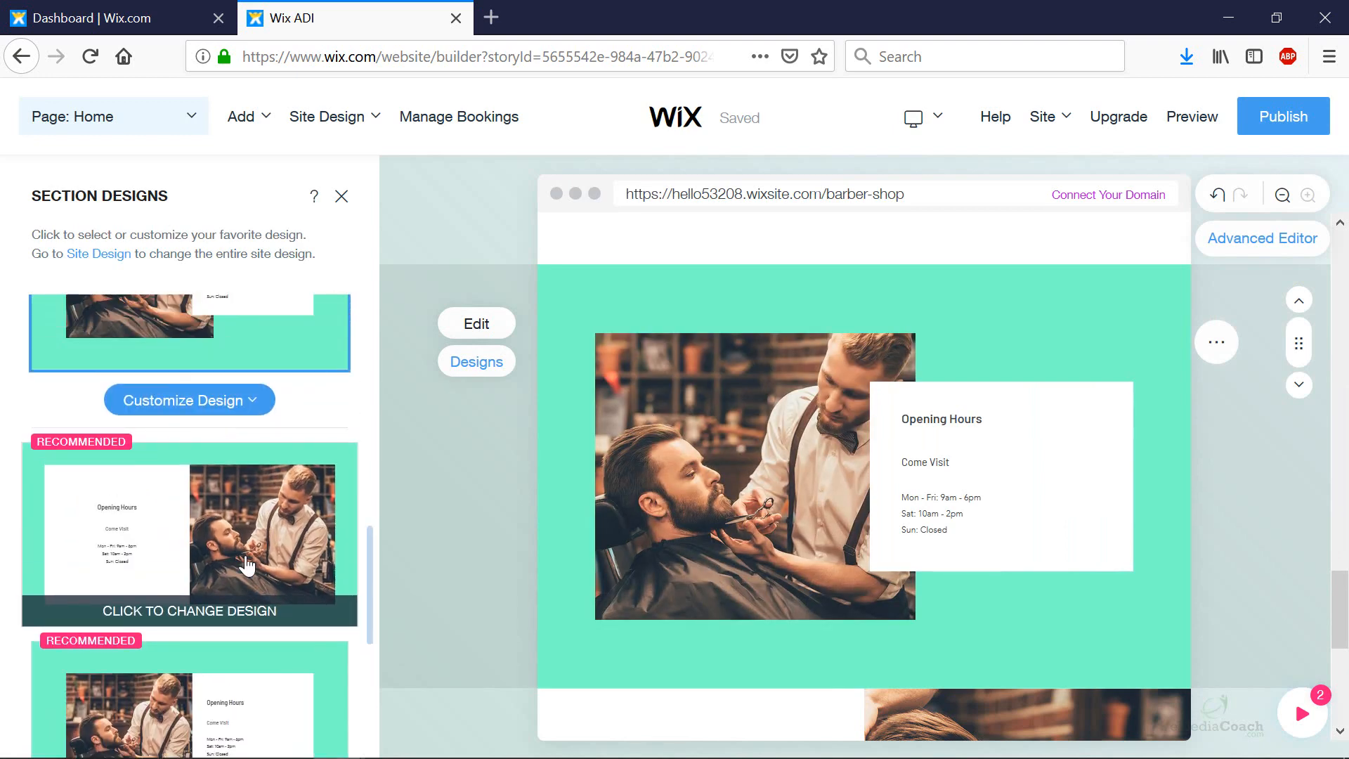
scroll(242, 527, up, 4)
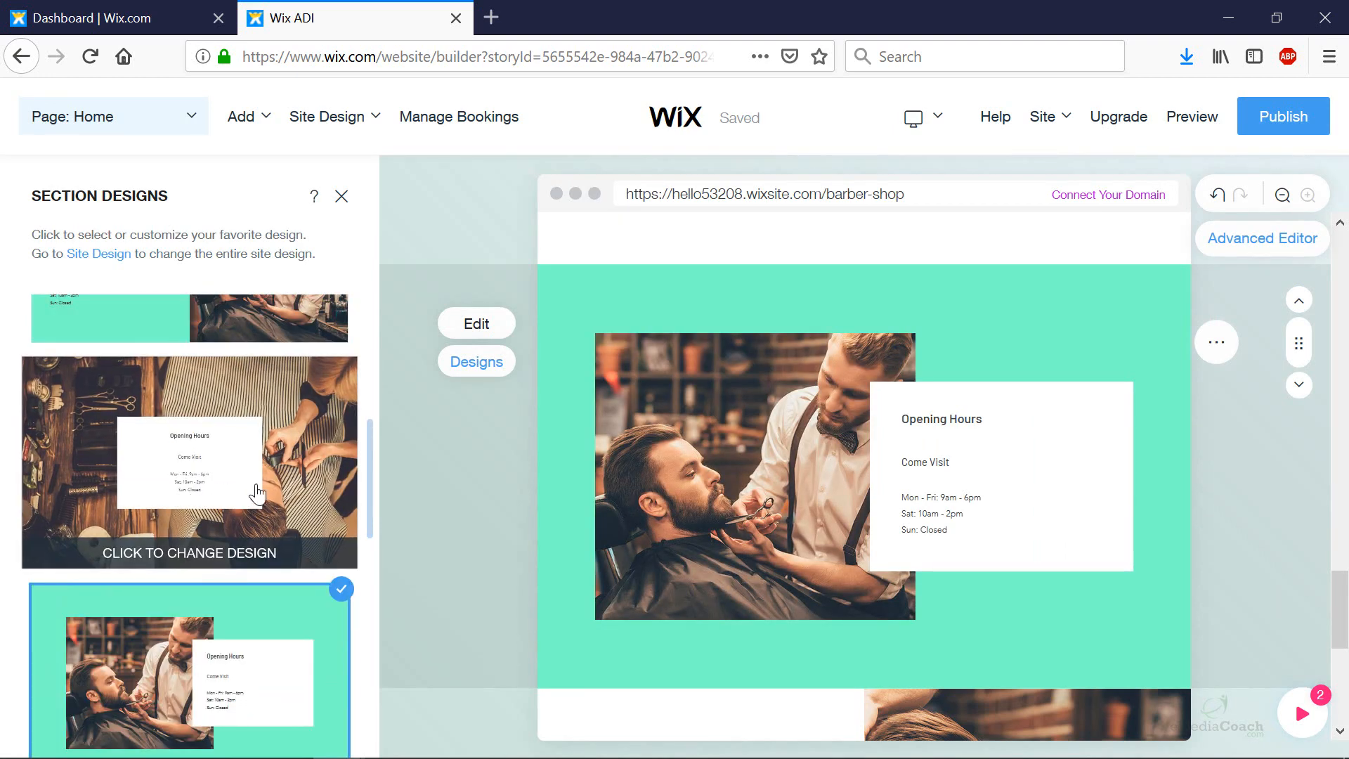
click(241, 480)
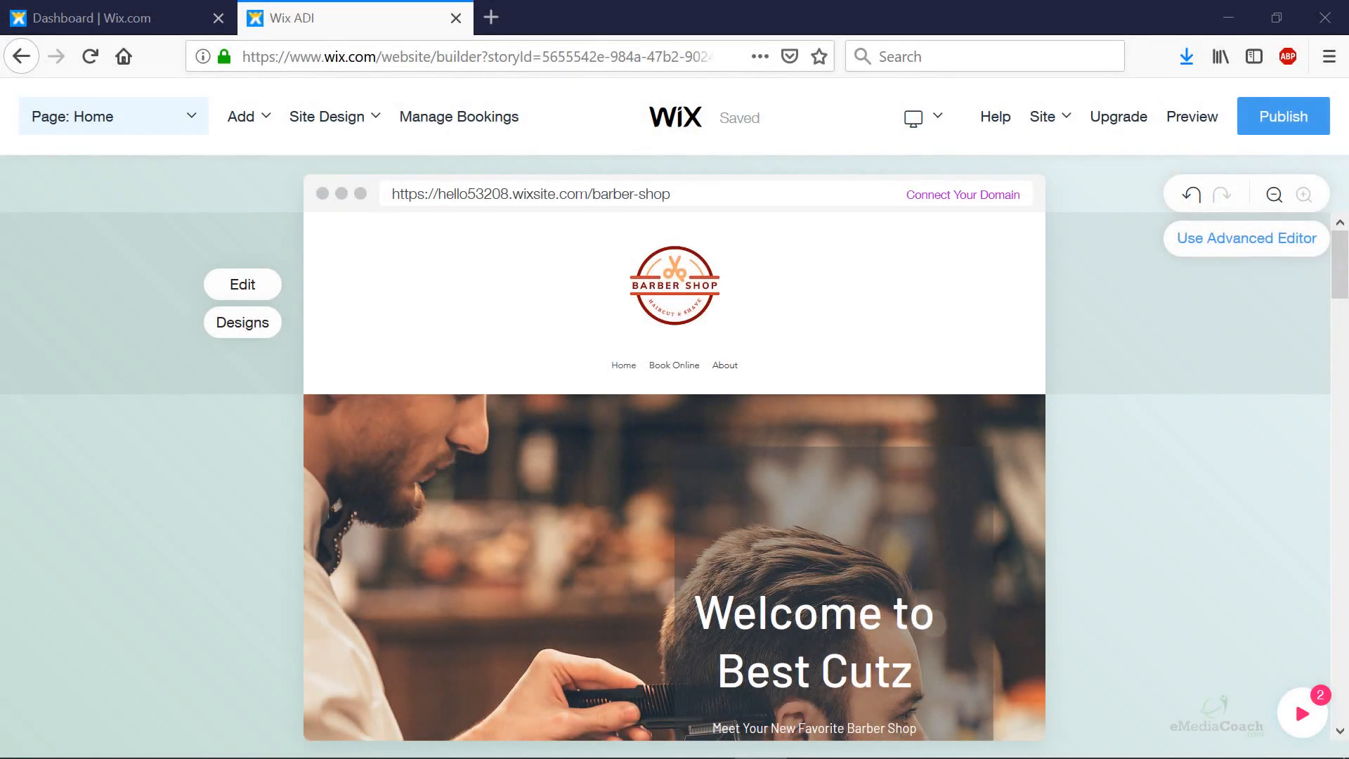
Step: Add a Services page using the layout with a dark header and alternating edge-to-edge photos and white text blocks, and dismiss the confirmation
click(243, 118)
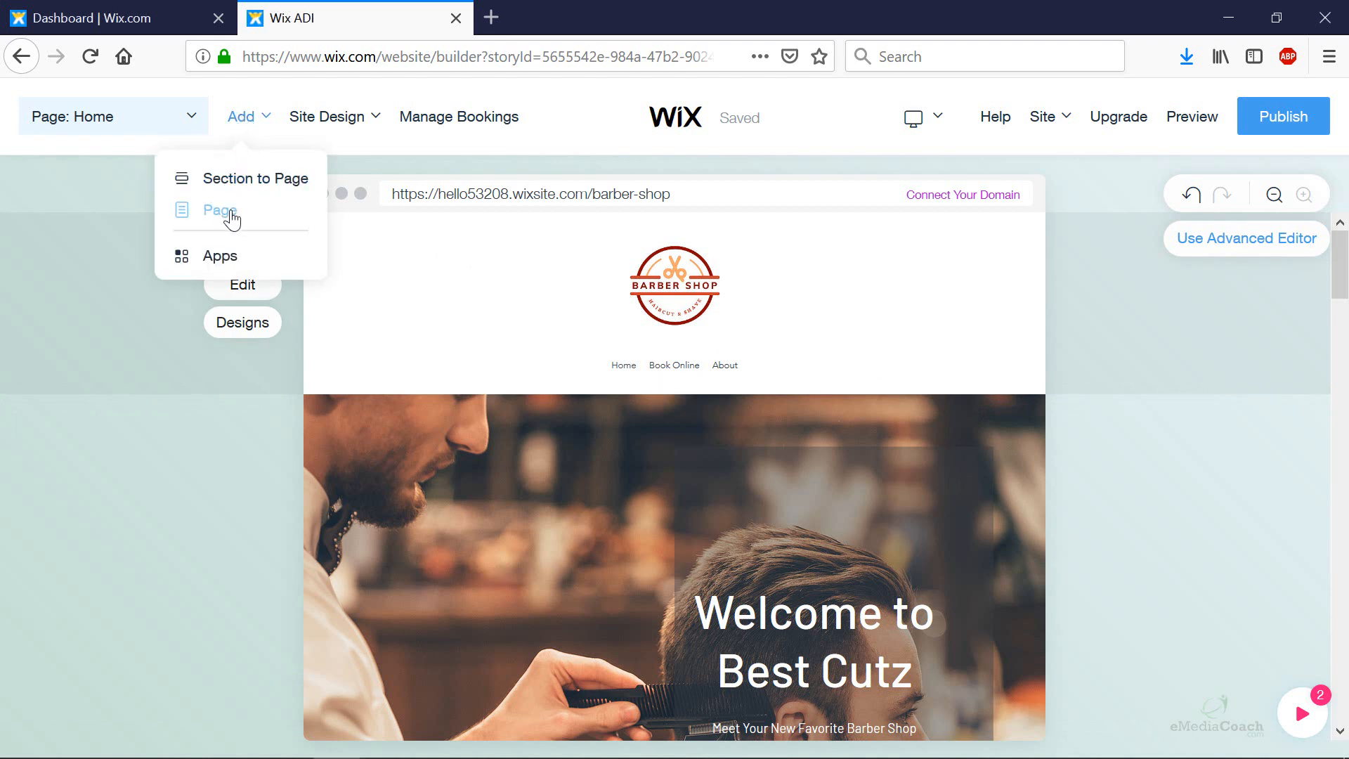
click(229, 213)
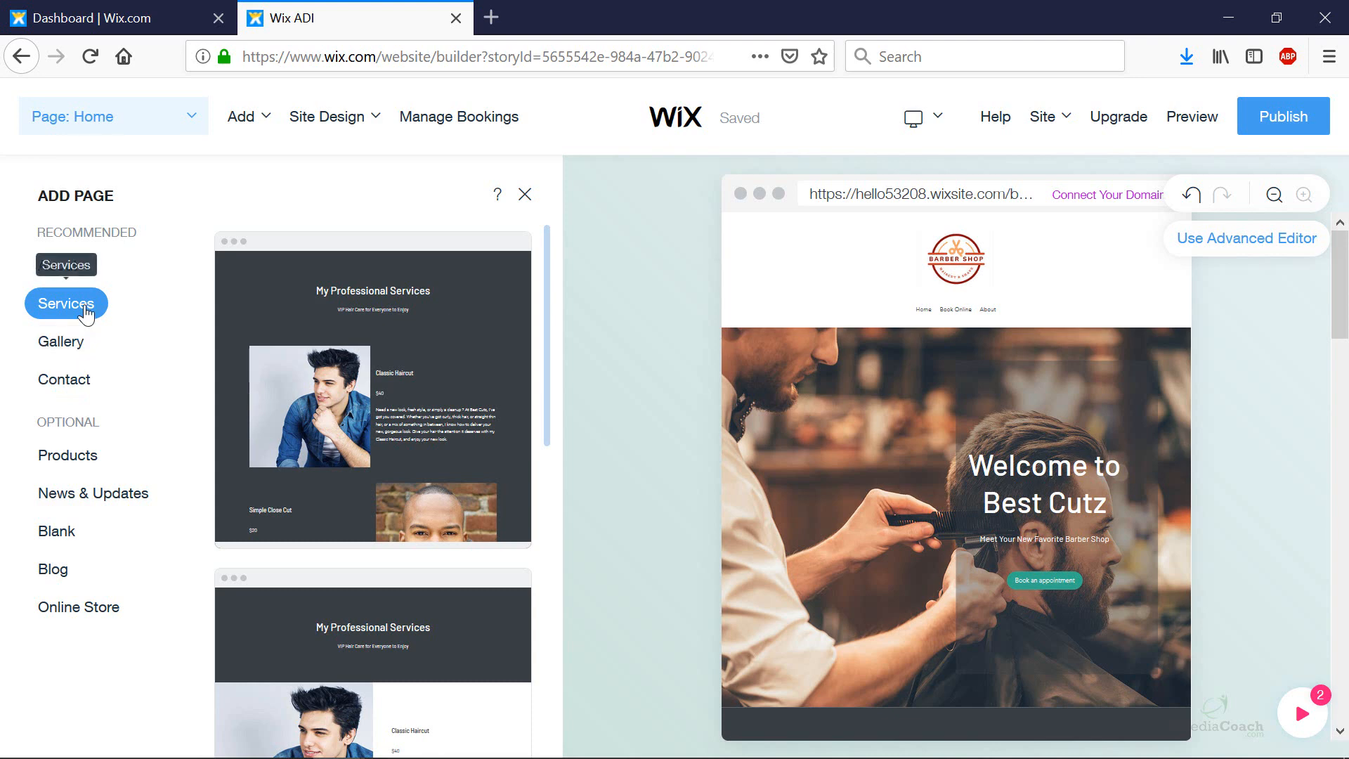
scroll(404, 352, down, 3)
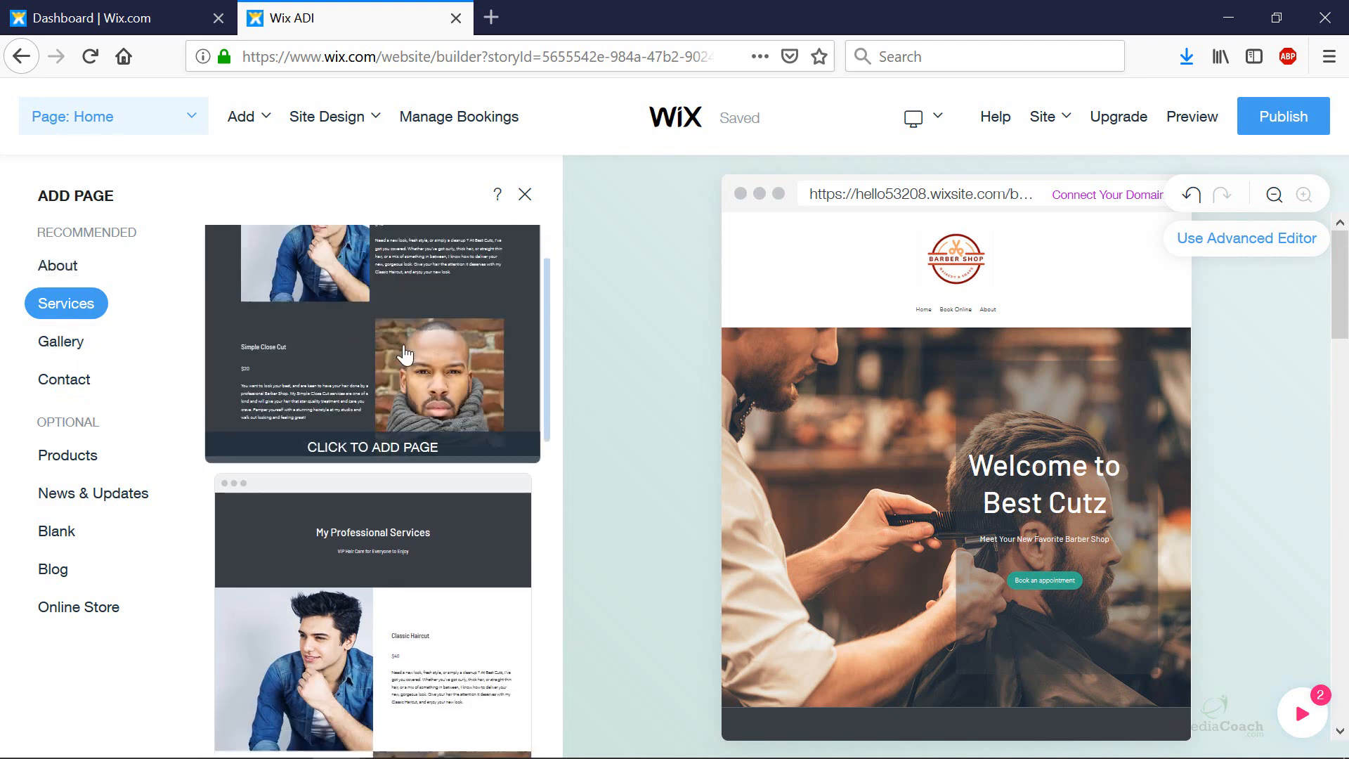
scroll(402, 354, up, 1)
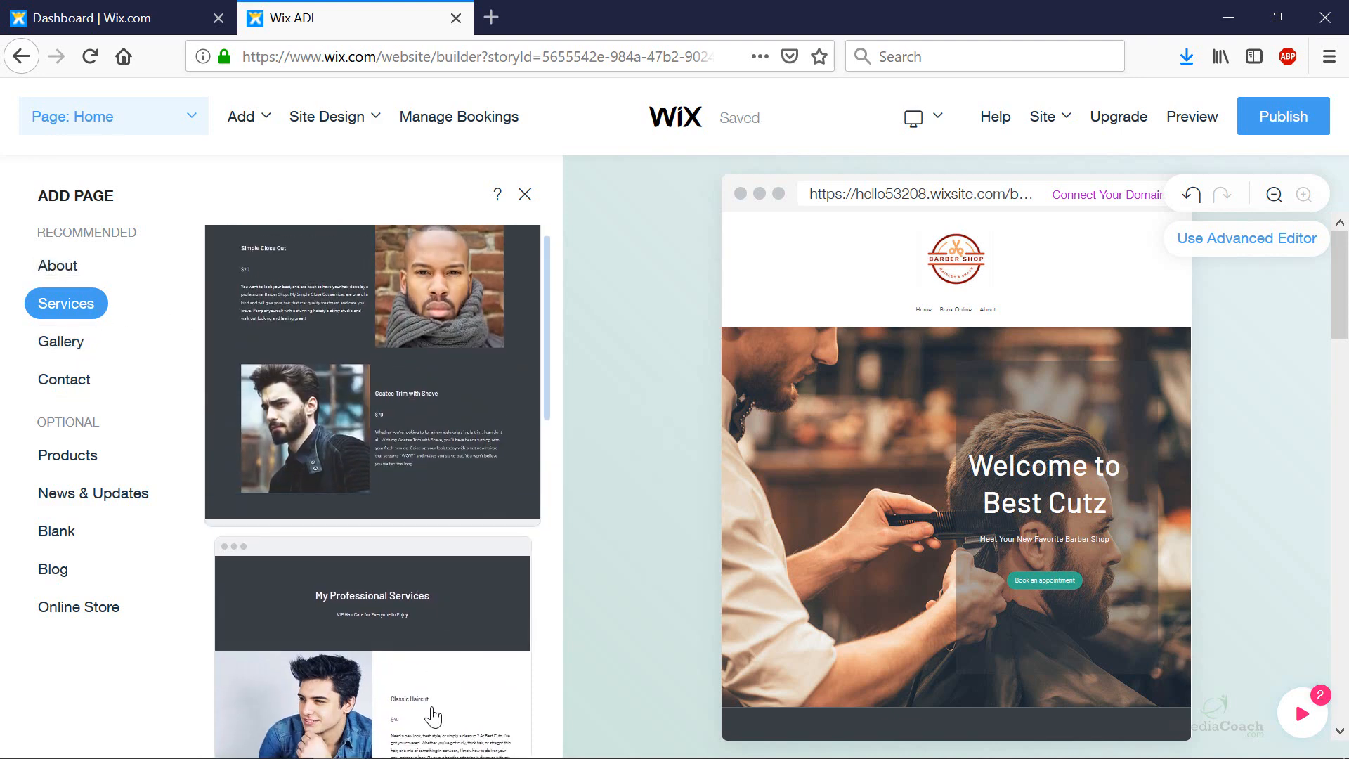
scroll(429, 703, down, 4)
scroll(408, 601, down, 8)
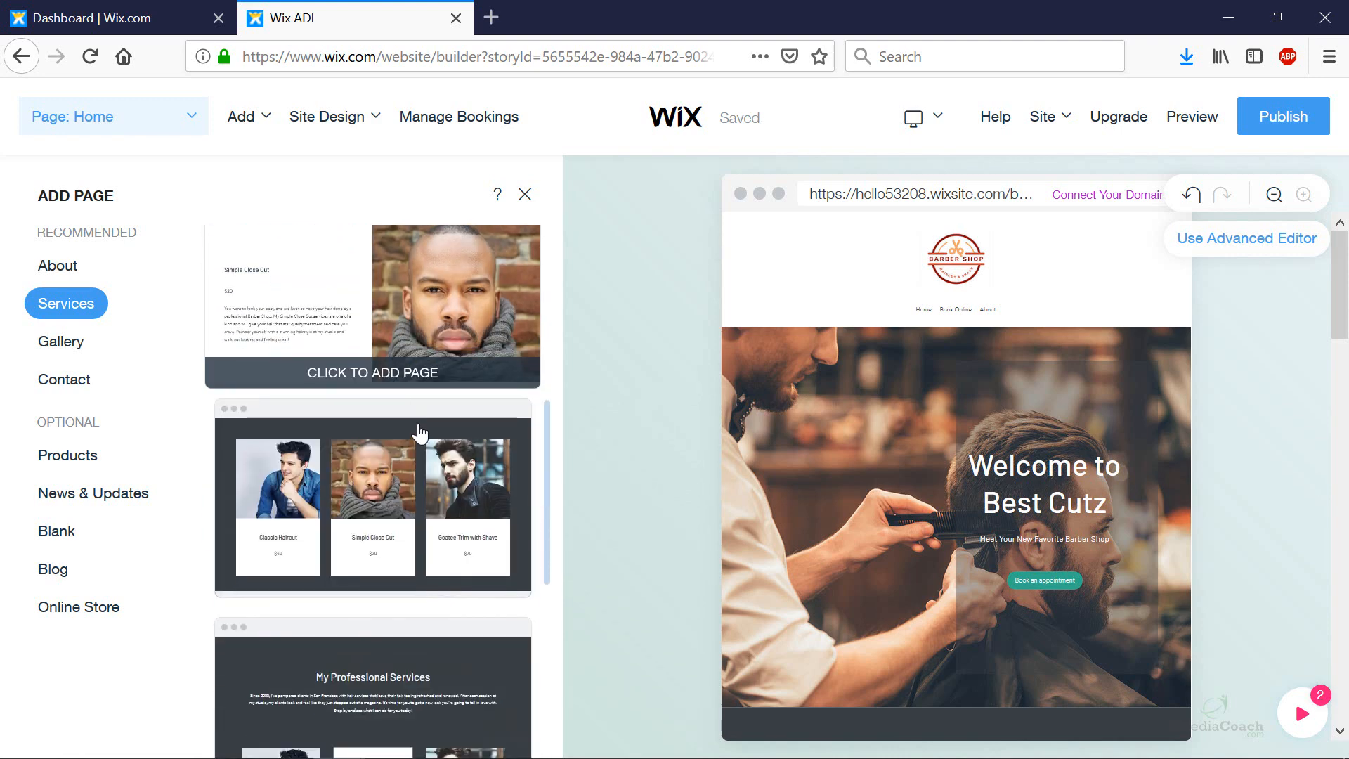
scroll(422, 501, down, 10)
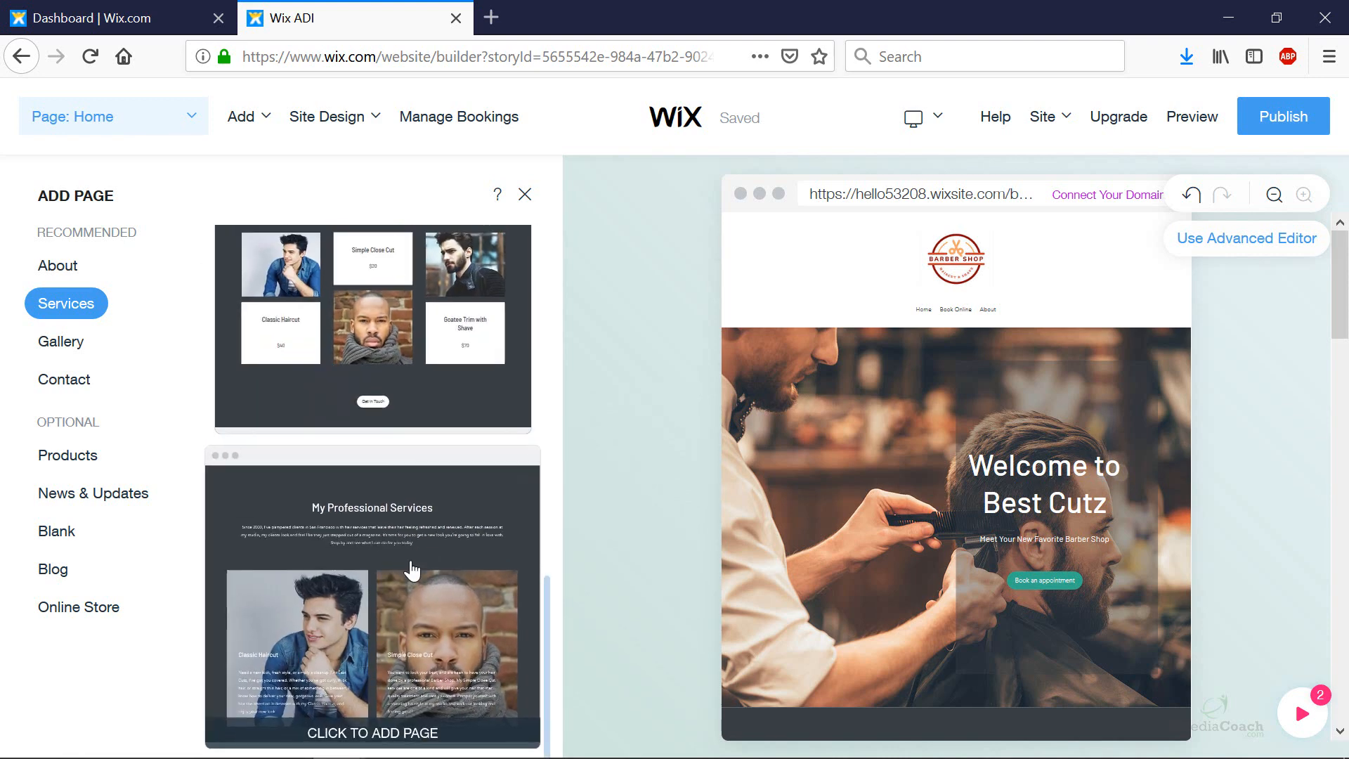
scroll(411, 573, down, 6)
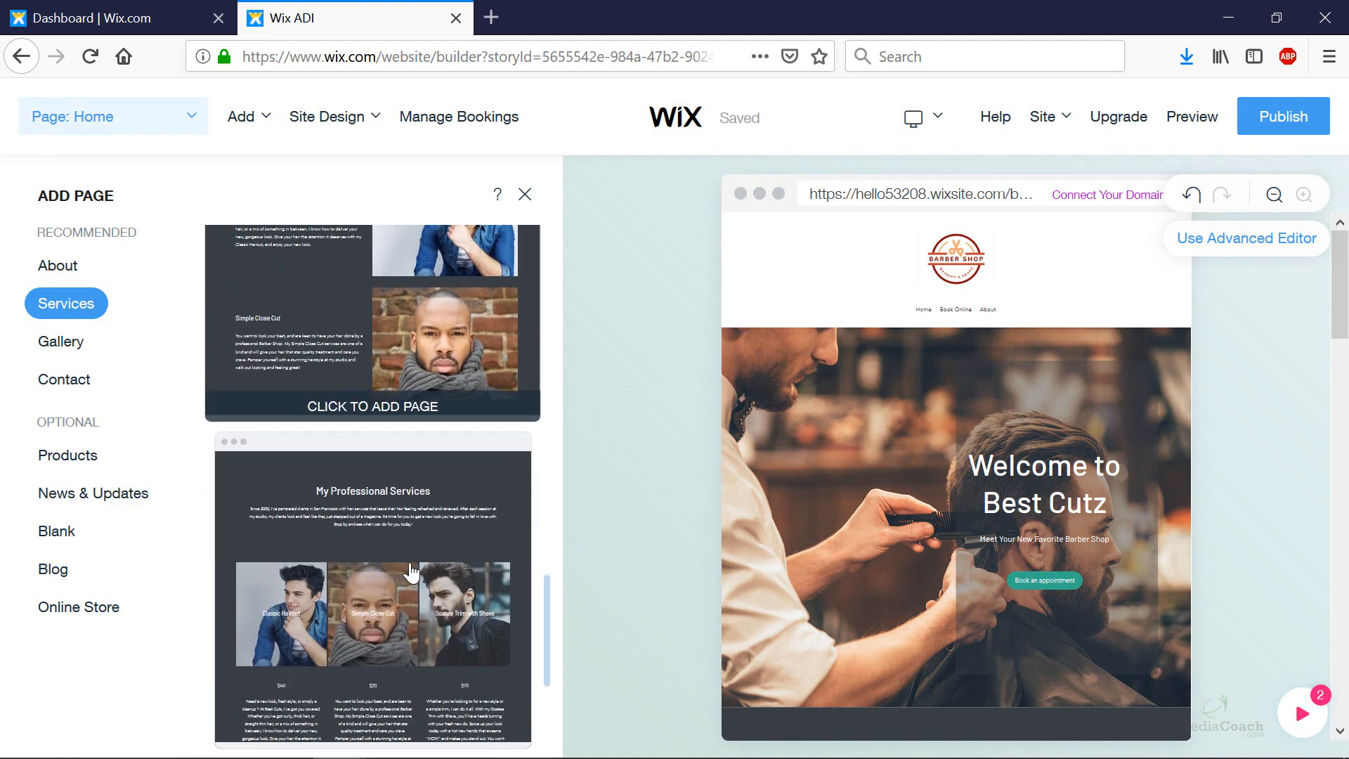
scroll(410, 555, up, 8)
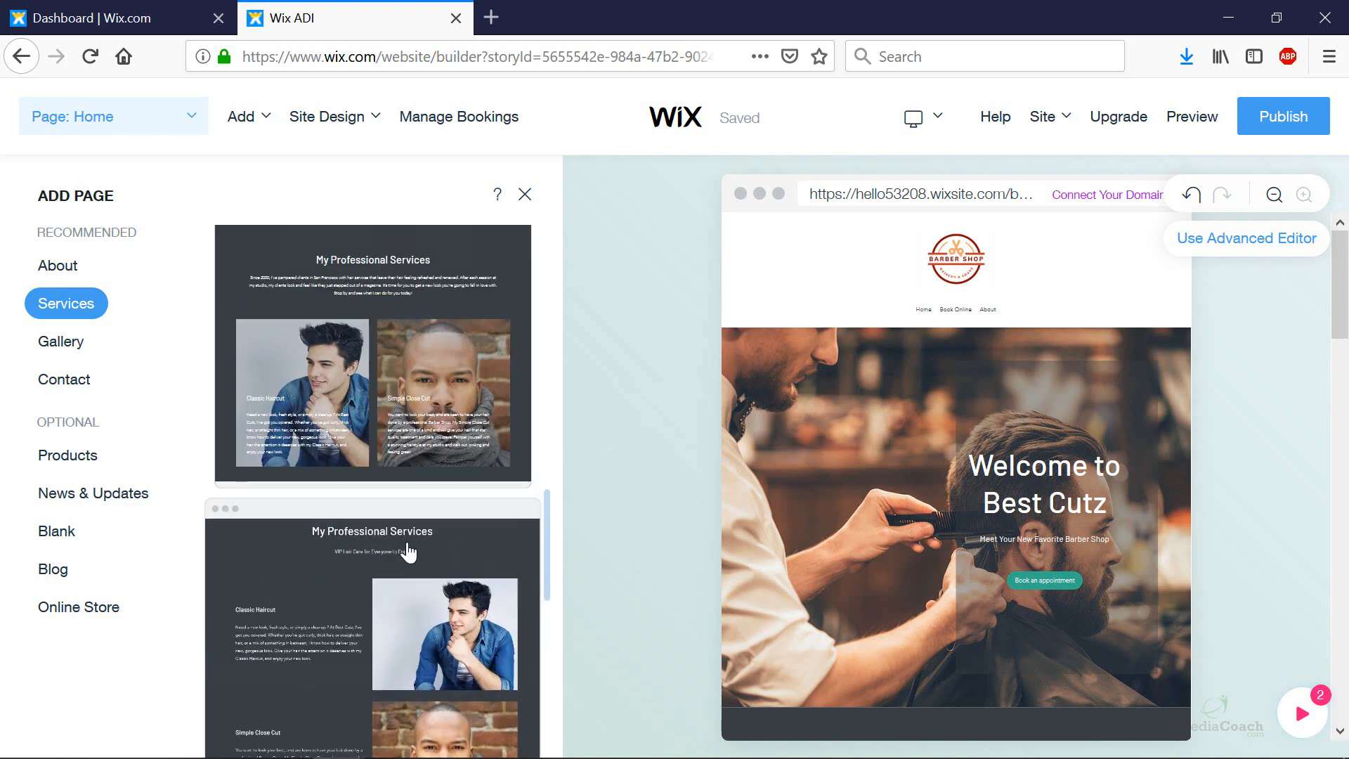
scroll(369, 547, up, 5)
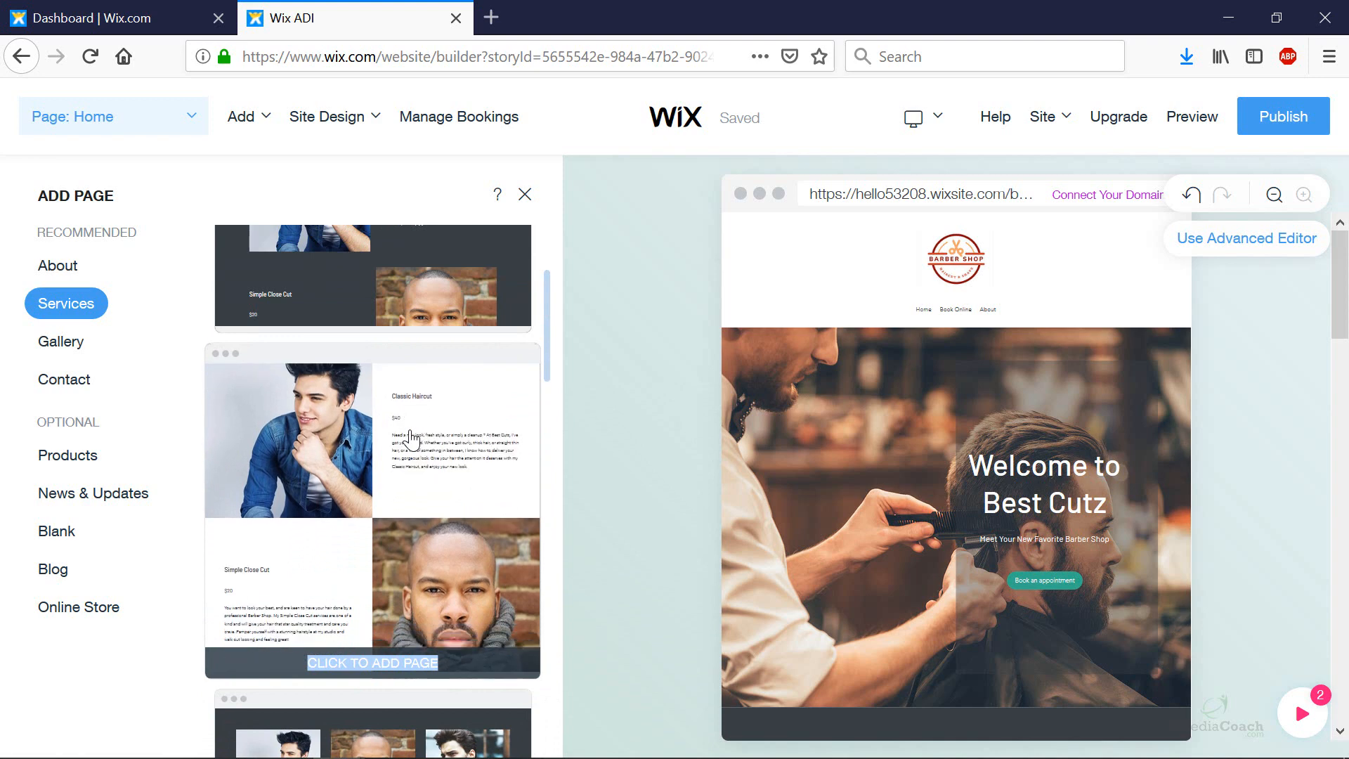
click(411, 440)
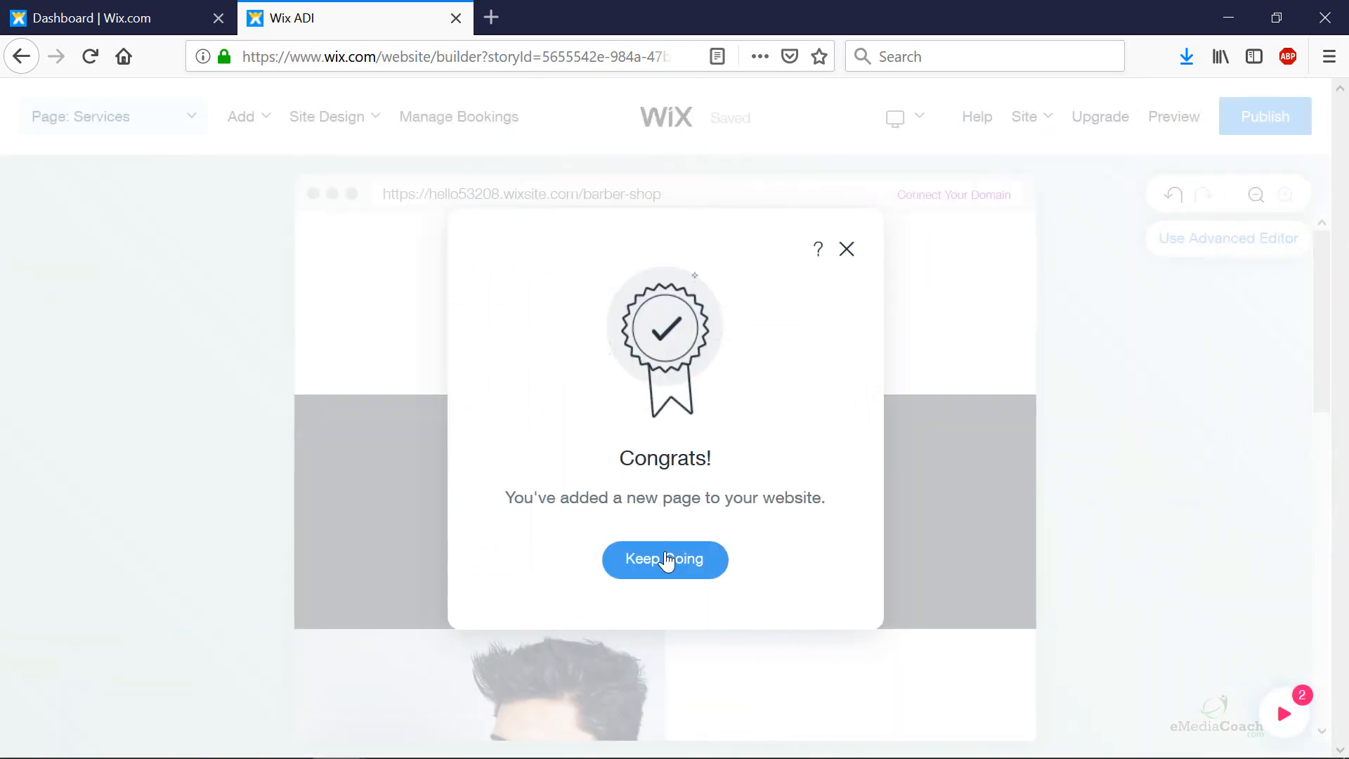
click(666, 558)
mouse_move(697, 464)
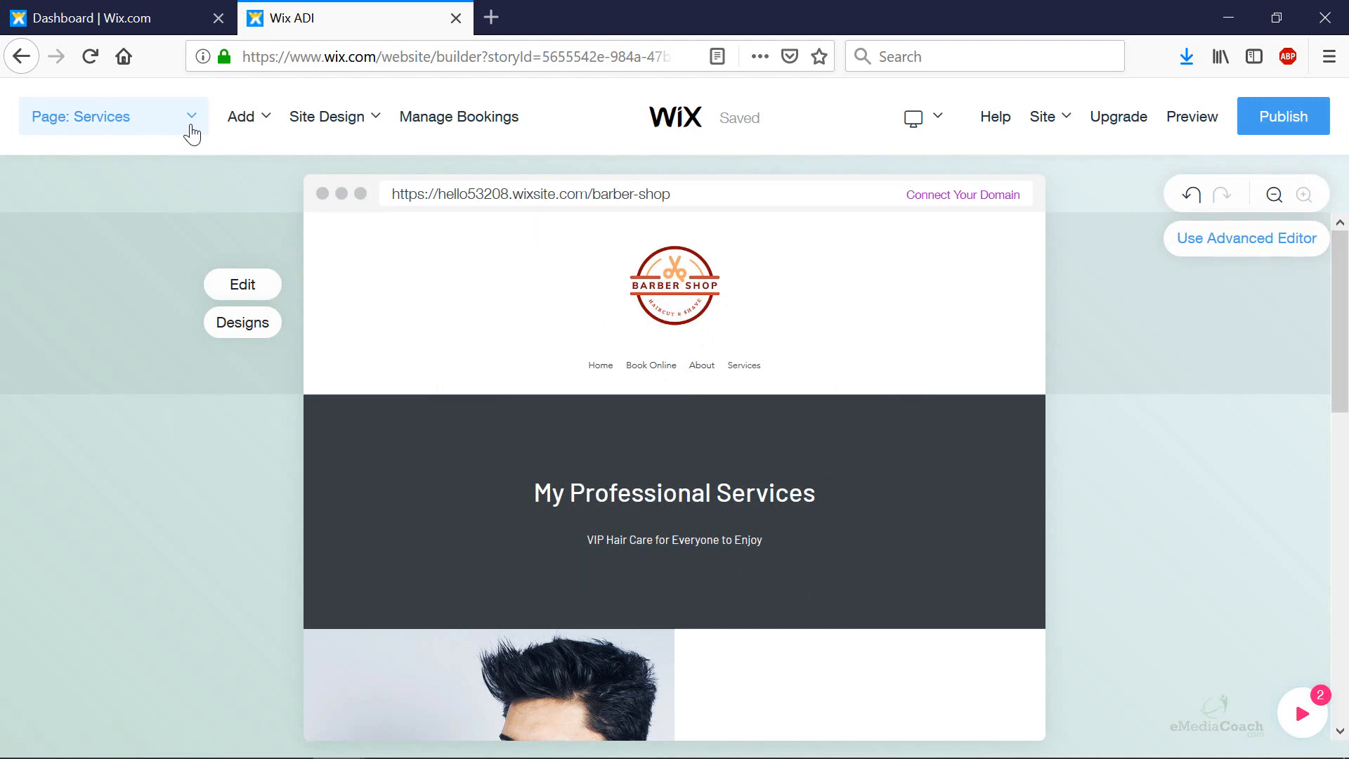
Step: View the site's page list and the settings options for the Services page, and close the list
click(191, 132)
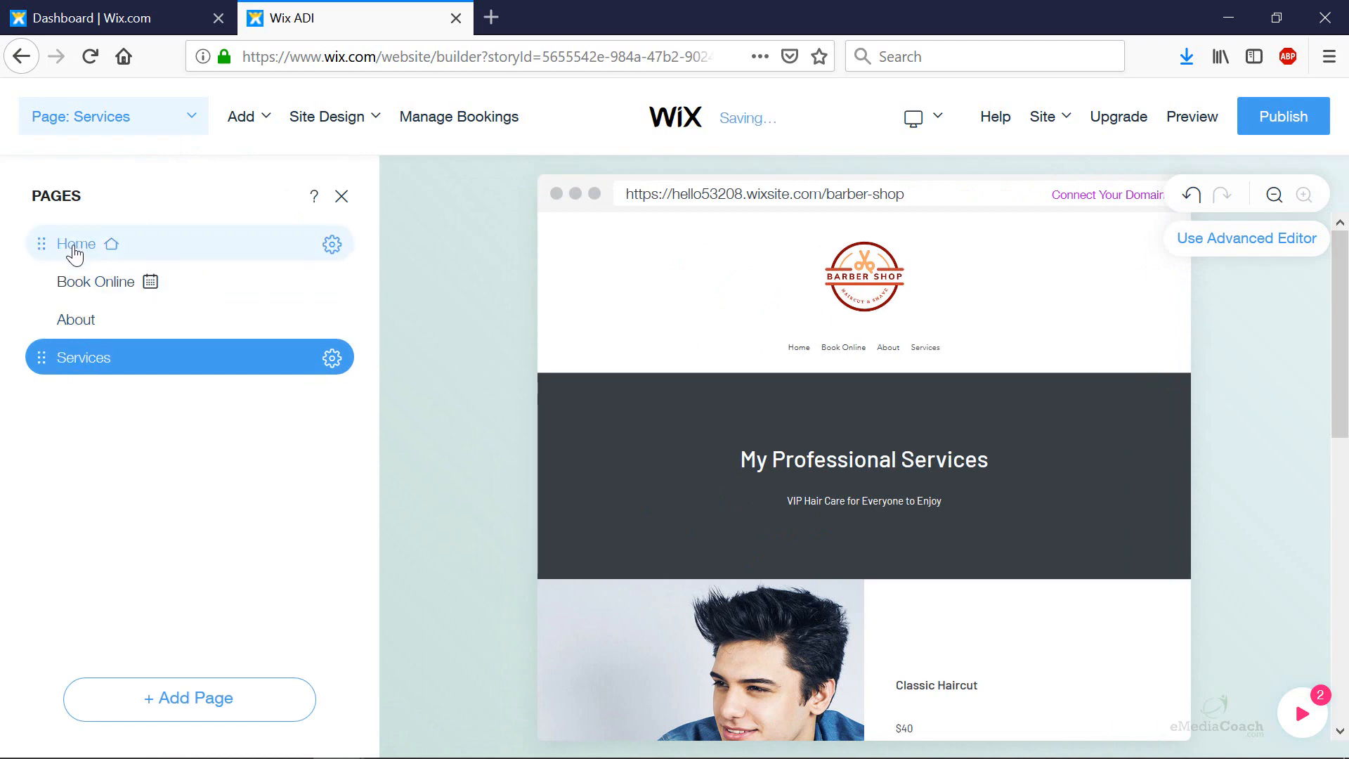
click(344, 196)
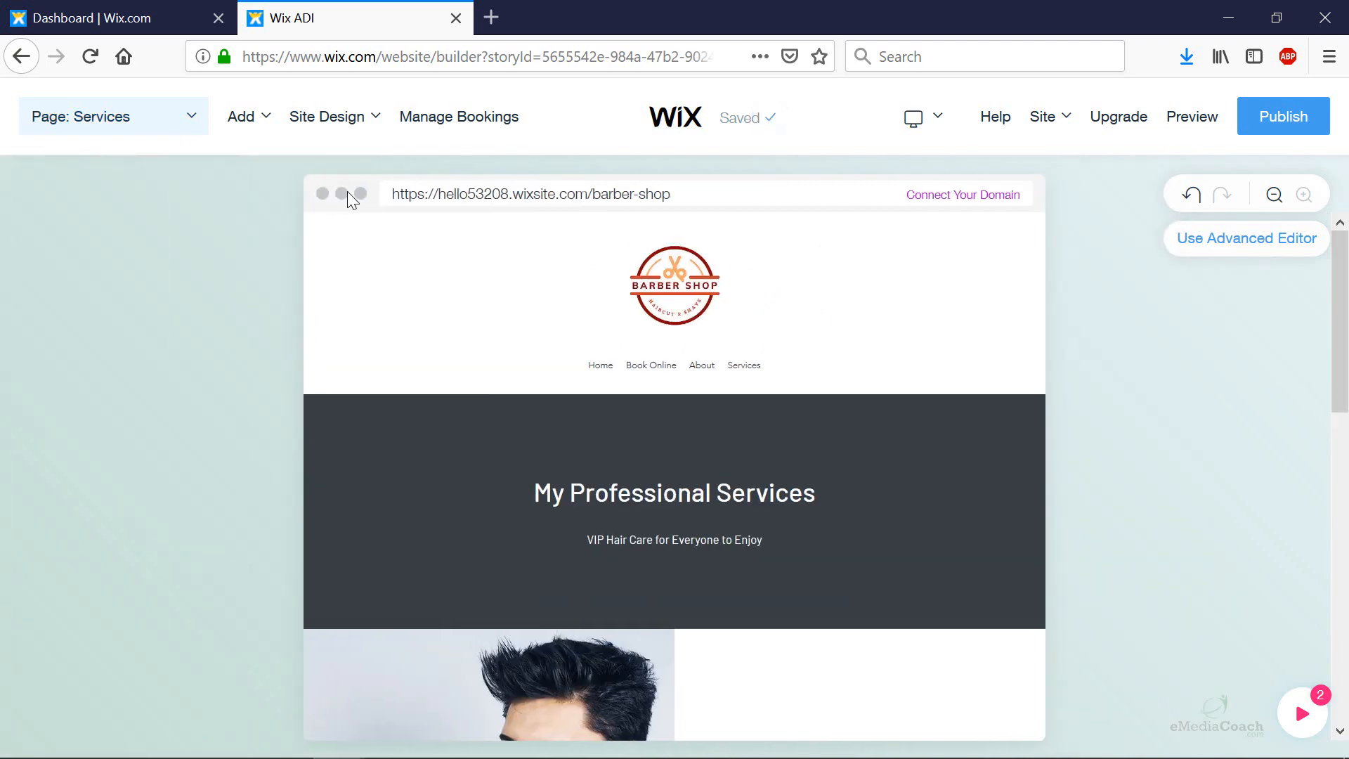
click(141, 123)
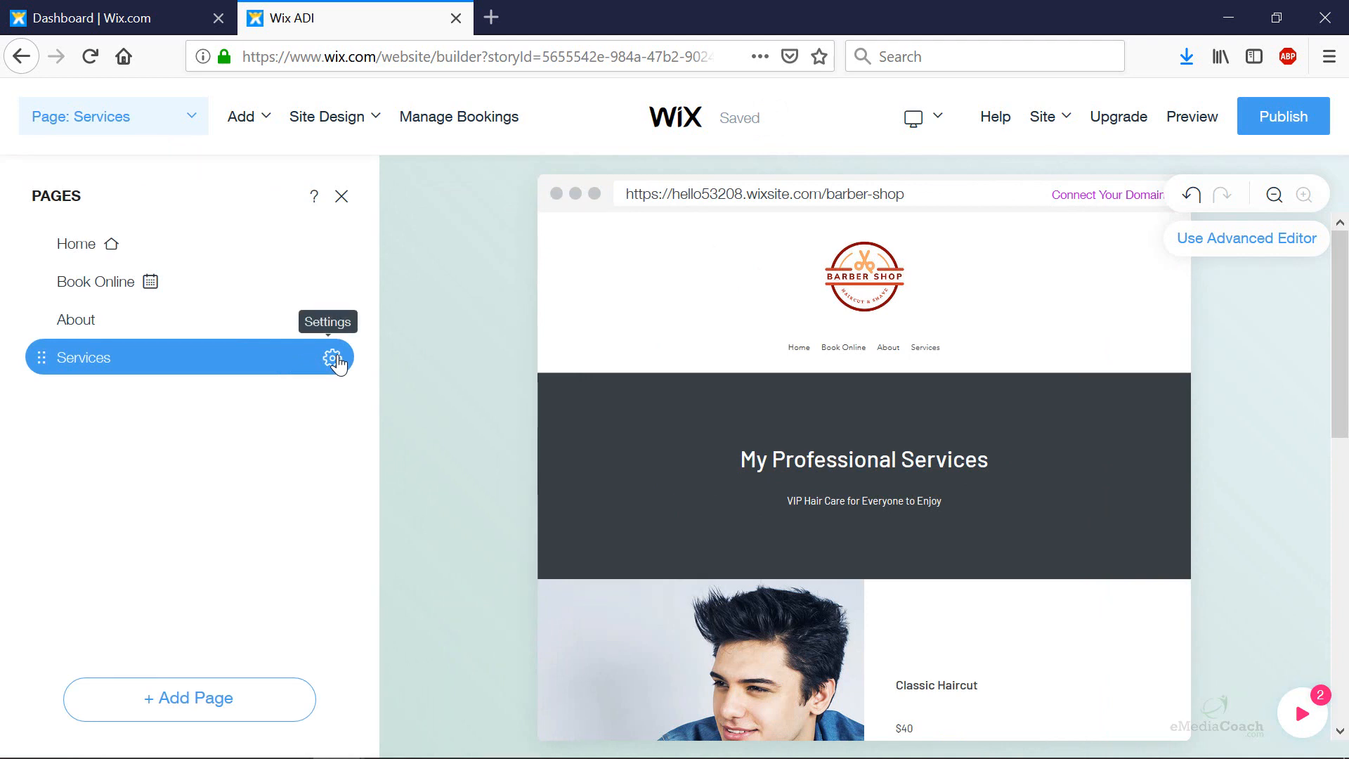
click(333, 359)
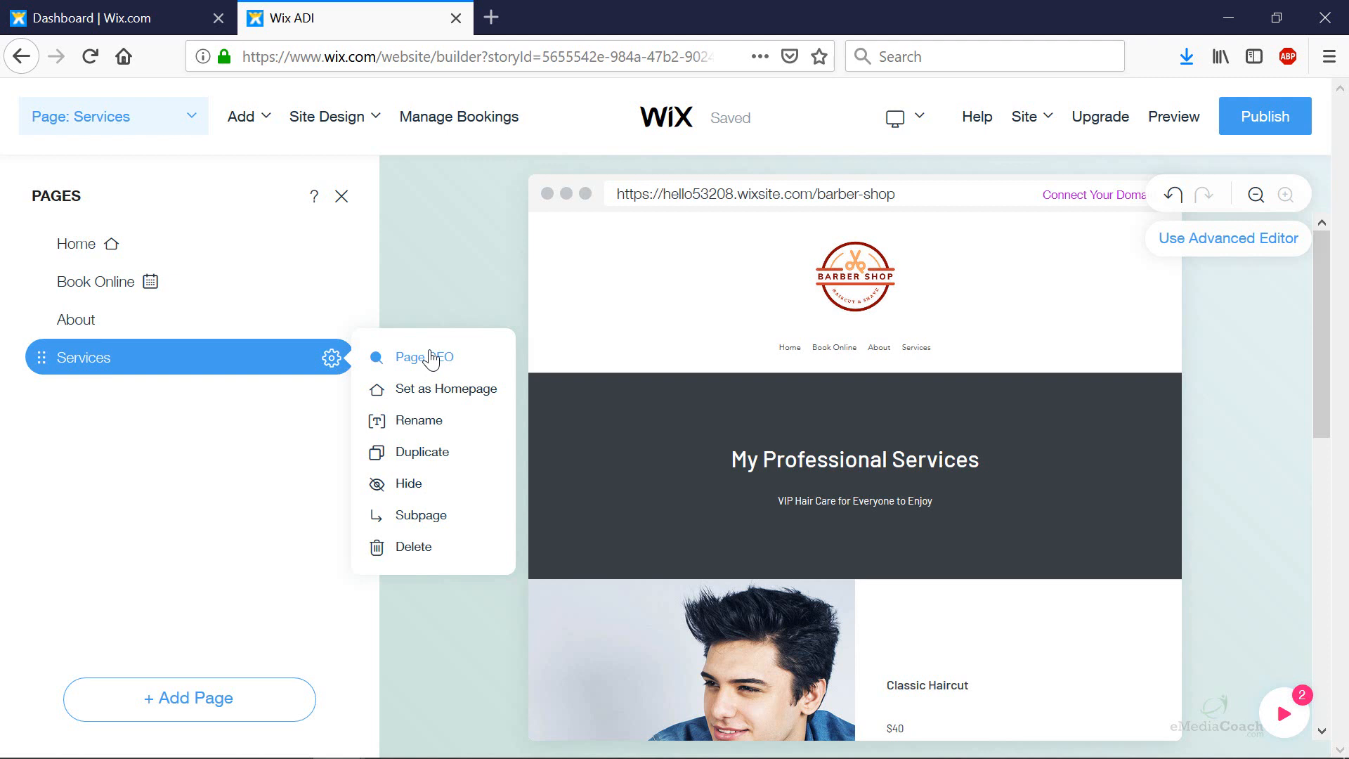
click(345, 202)
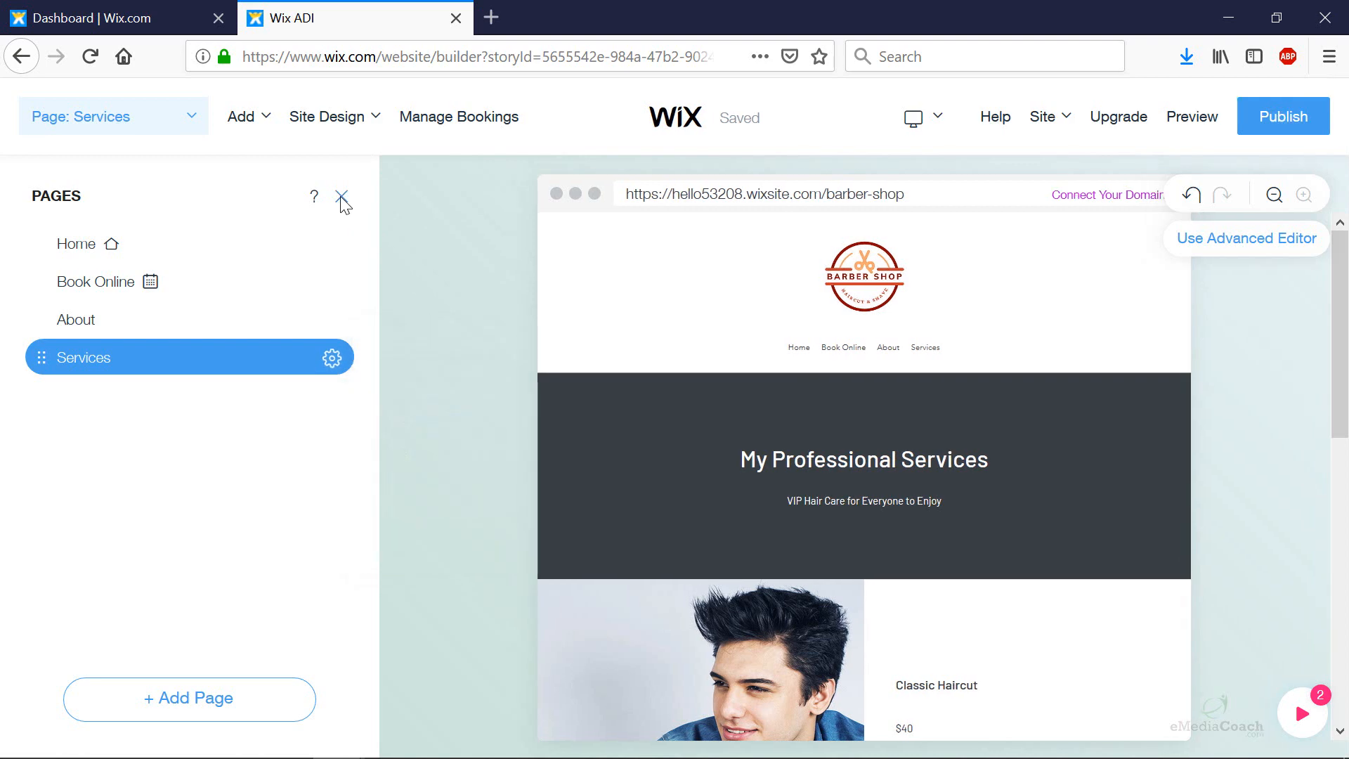
click(342, 203)
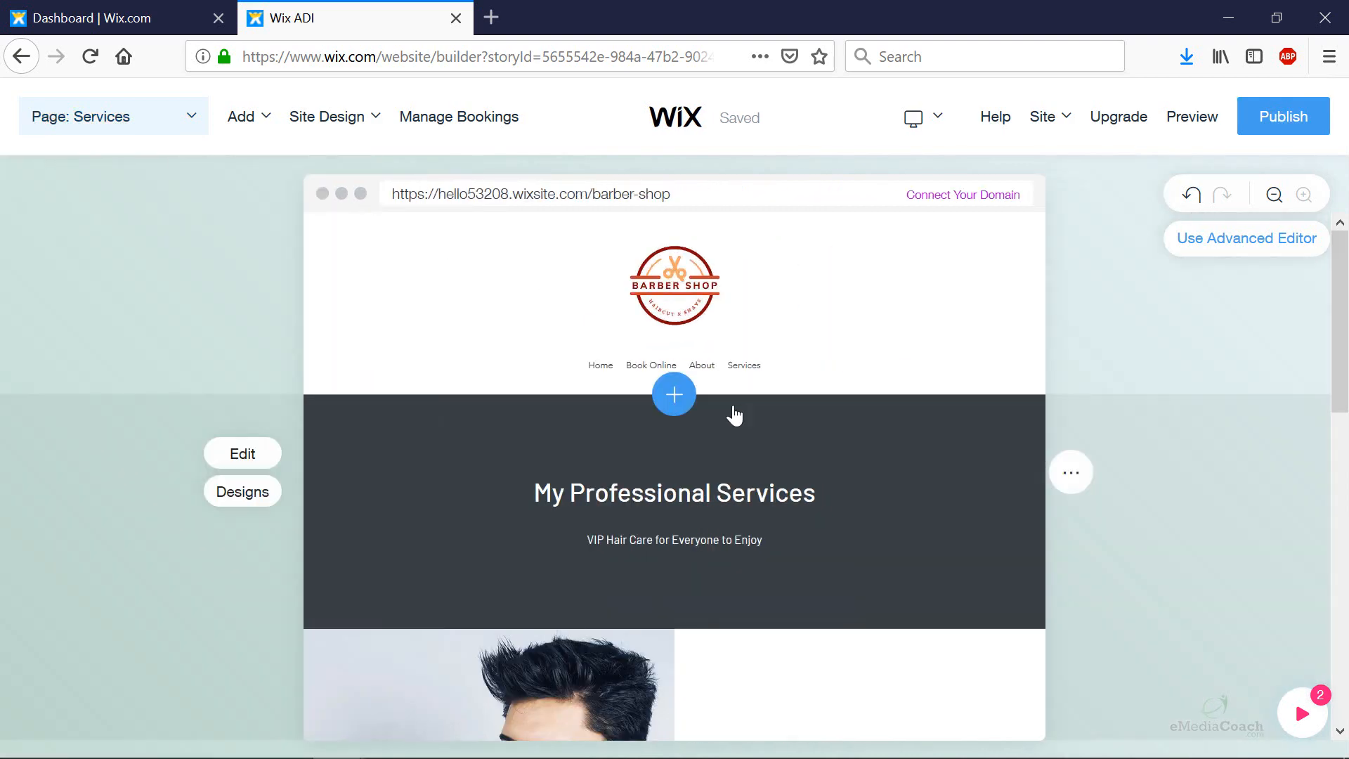
Step: Review the Services page, open its services section for editing, and examine the Classic Haircut and Simple Close Cut items
scroll(733, 417, down, 8)
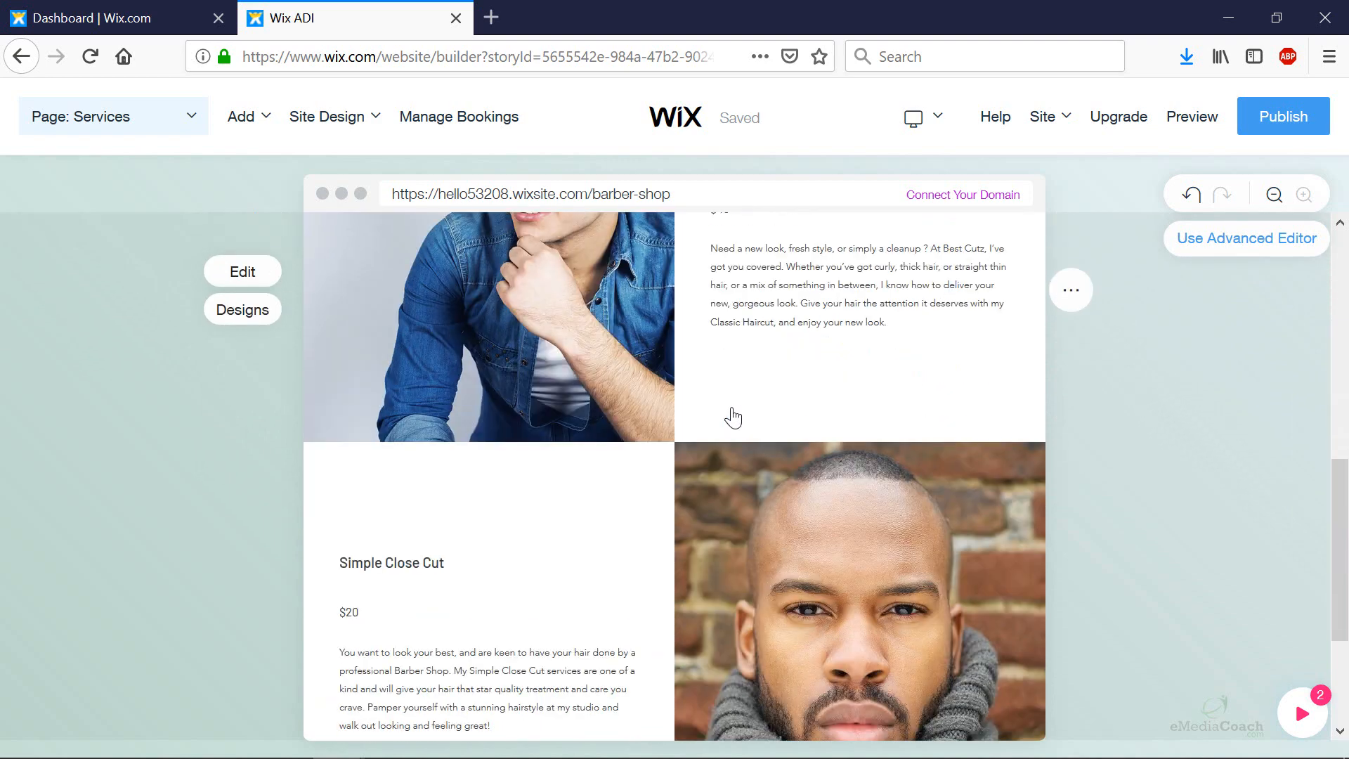
scroll(733, 417, up, 8)
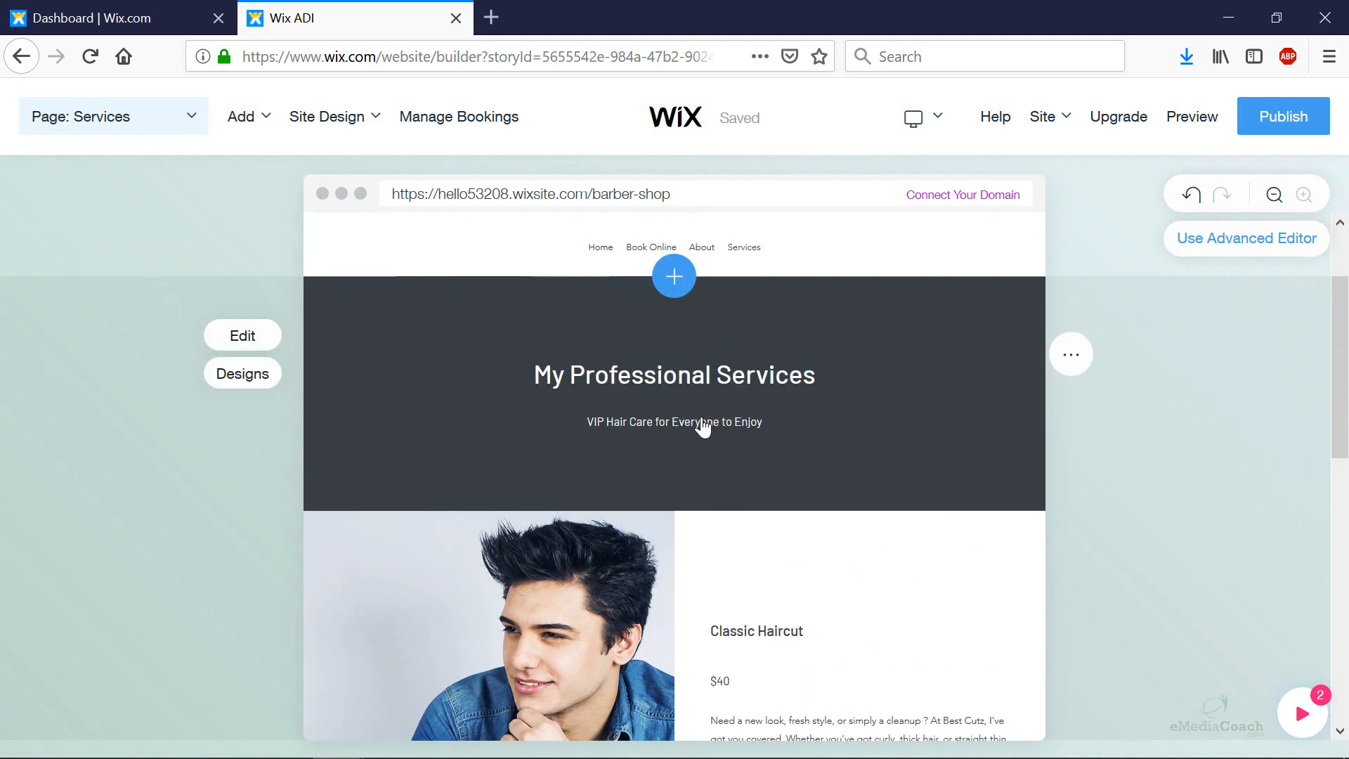
scroll(698, 422, down, 4)
scroll(681, 368, up, 4)
scroll(656, 416, down, 5)
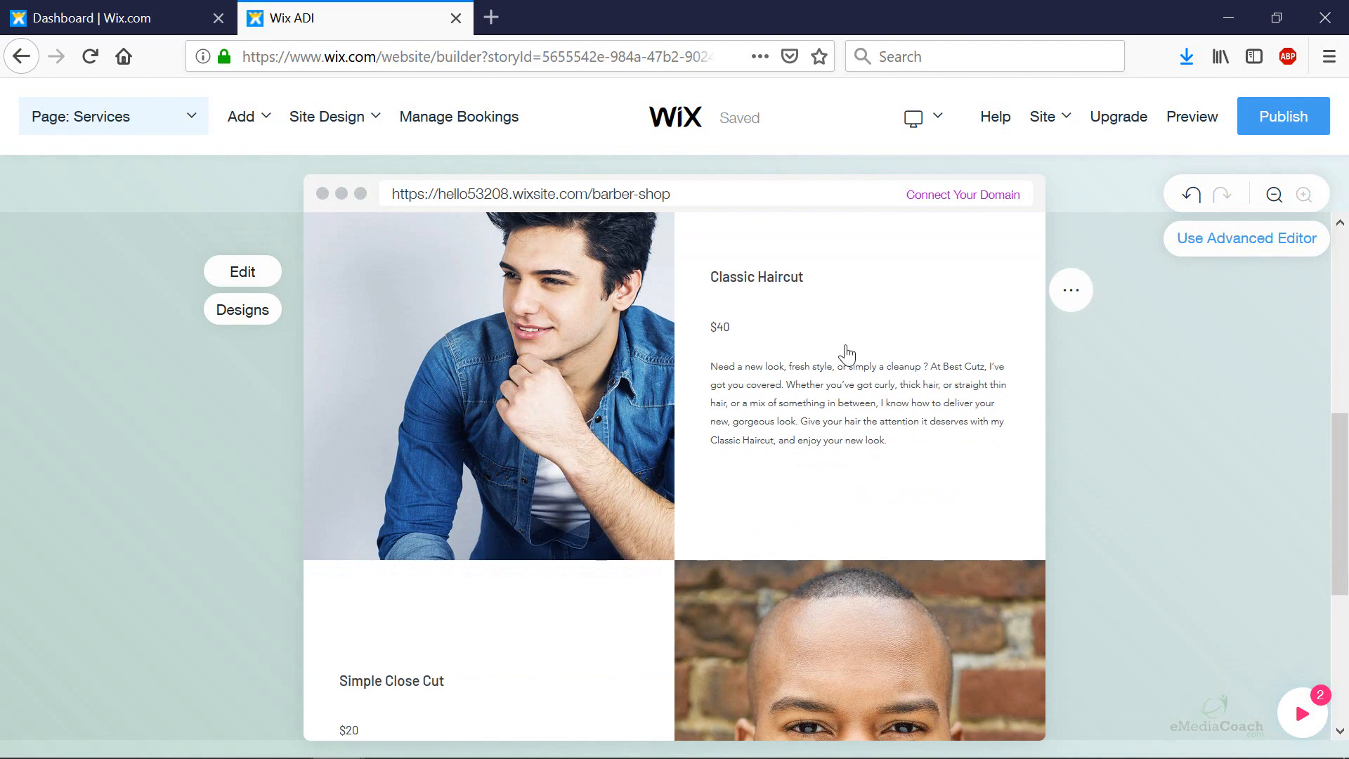
click(895, 356)
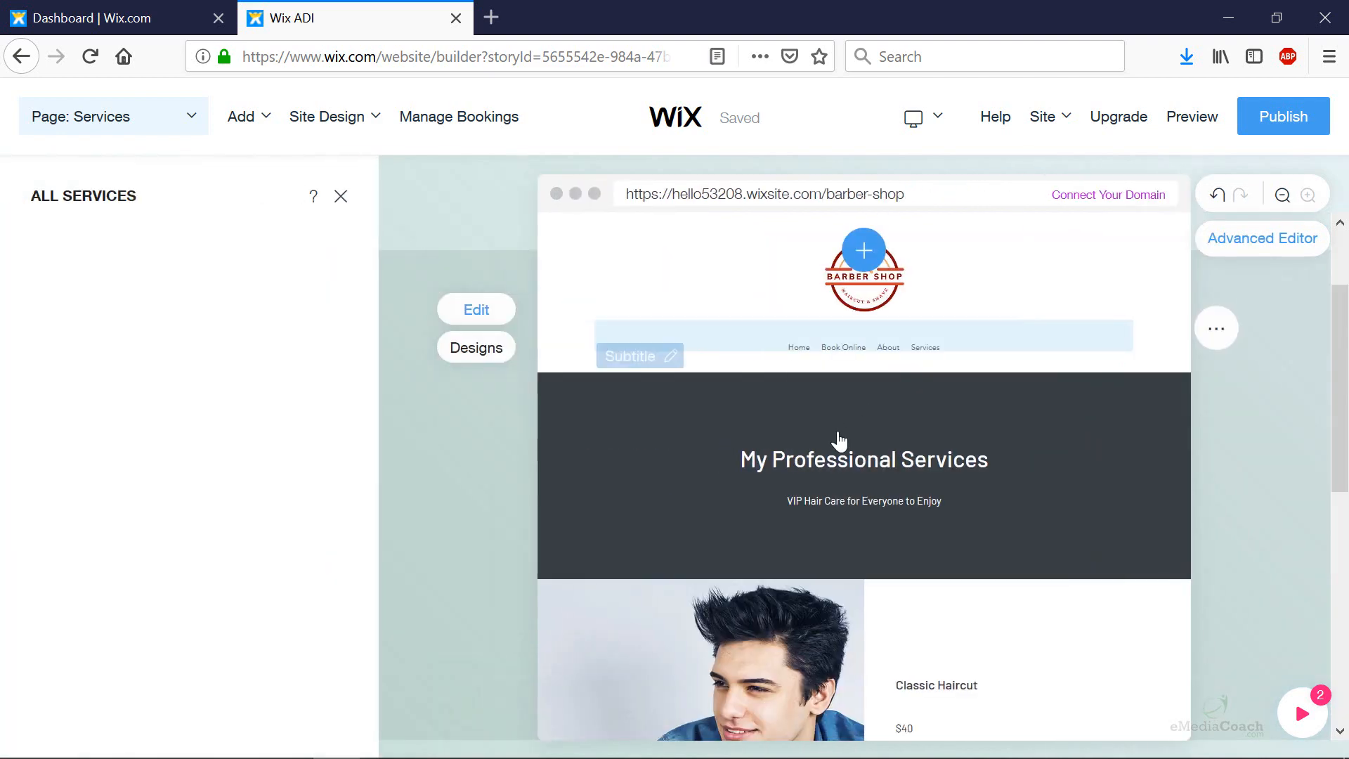
scroll(834, 436, down, 5)
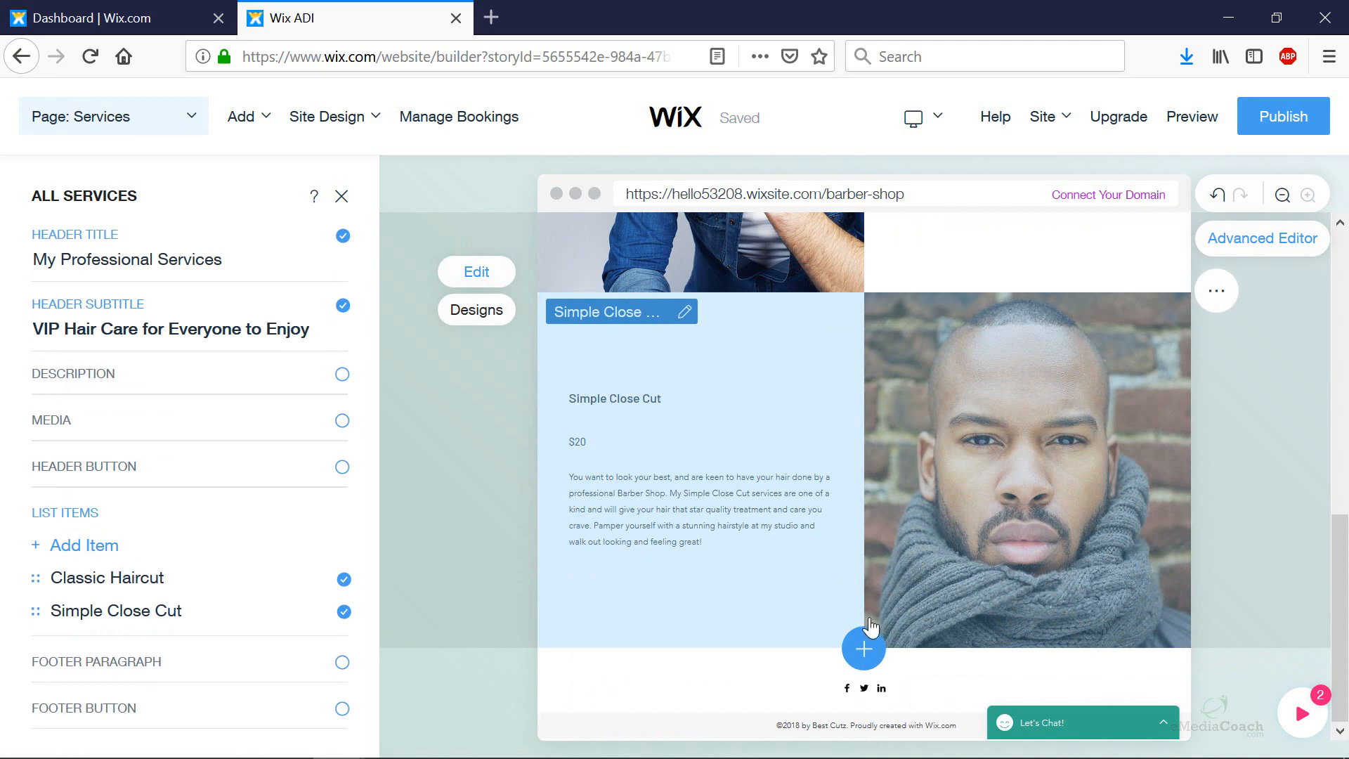
Step: Add a Contact section using the contact form layout with a map below the Simple Close Cut item on the Services page, and close its settings
click(864, 648)
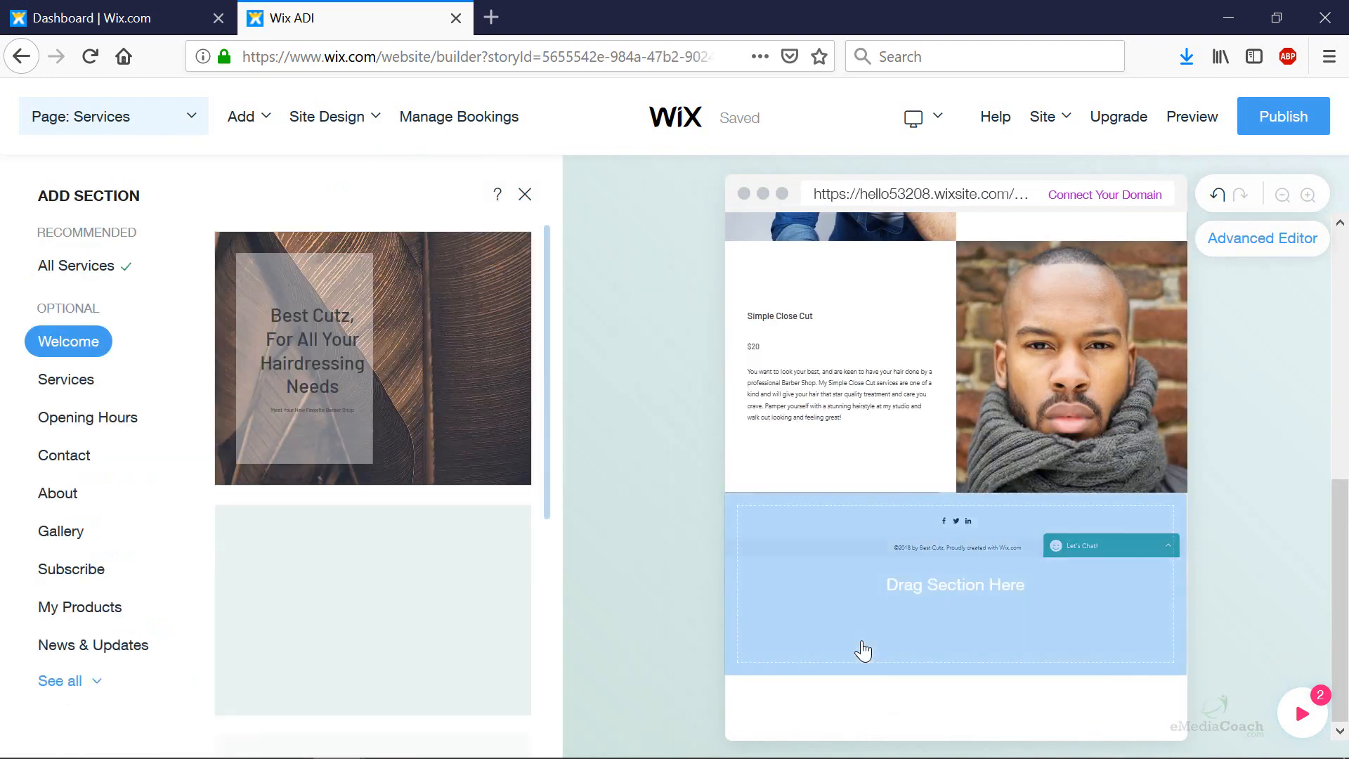
click(53, 455)
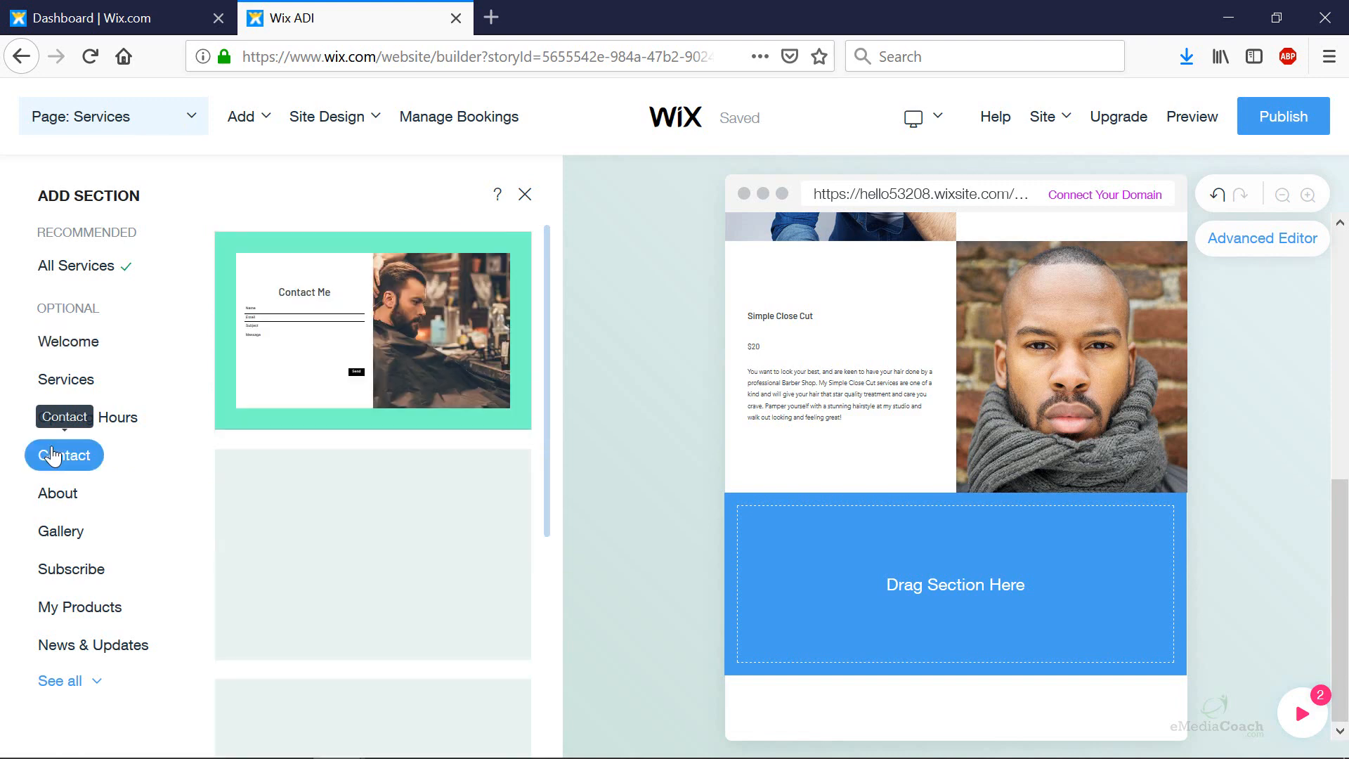
drag(346, 352, 395, 402)
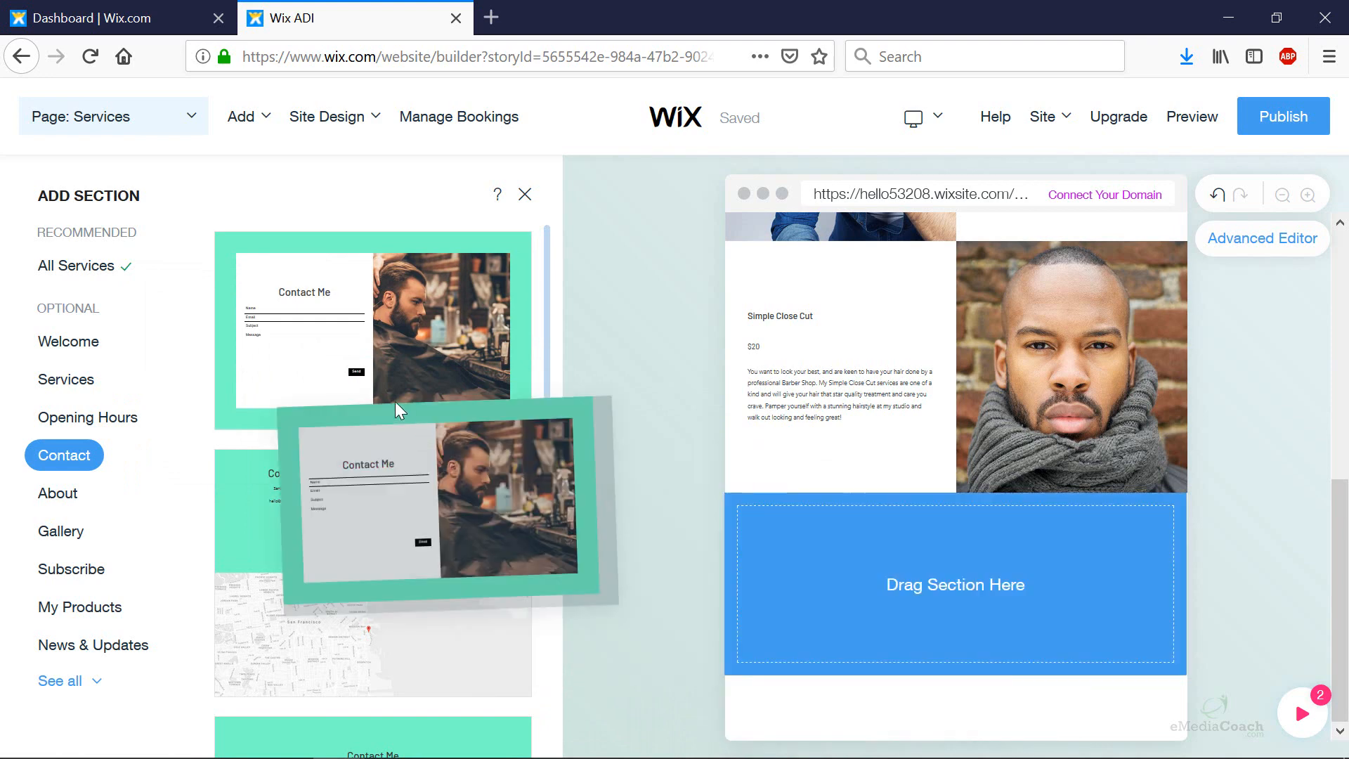
drag(342, 621, 891, 603)
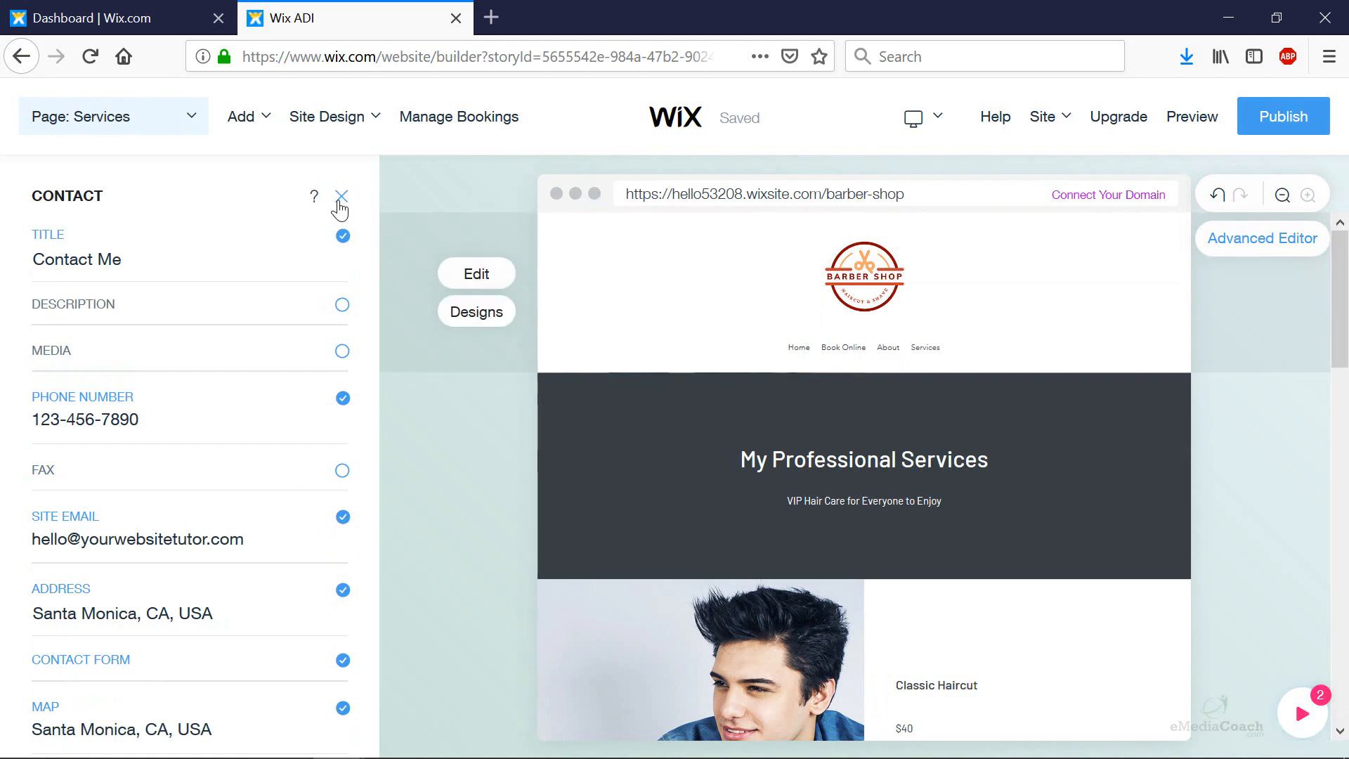
click(342, 197)
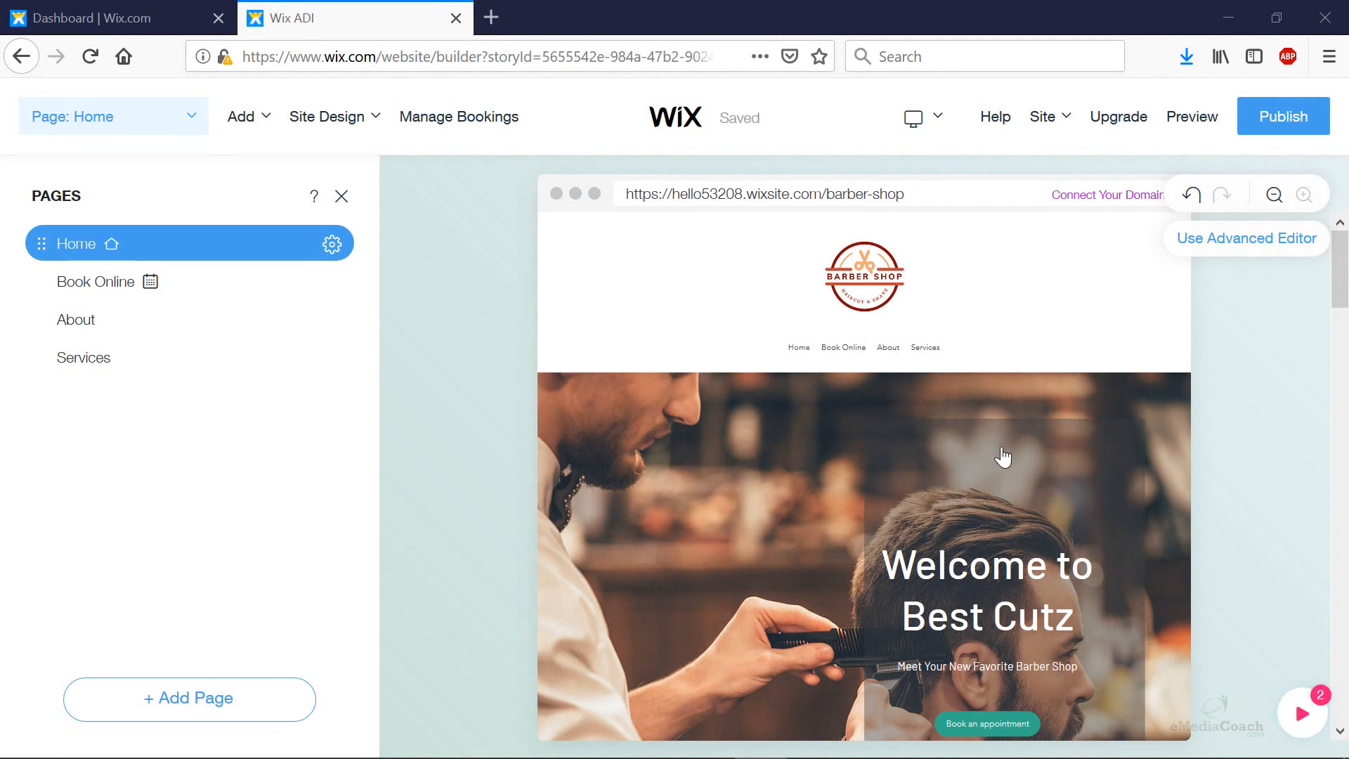
Step: Start adding a section between Services and Opening Hours on the Home page, and show the Gallery section designs
click(342, 197)
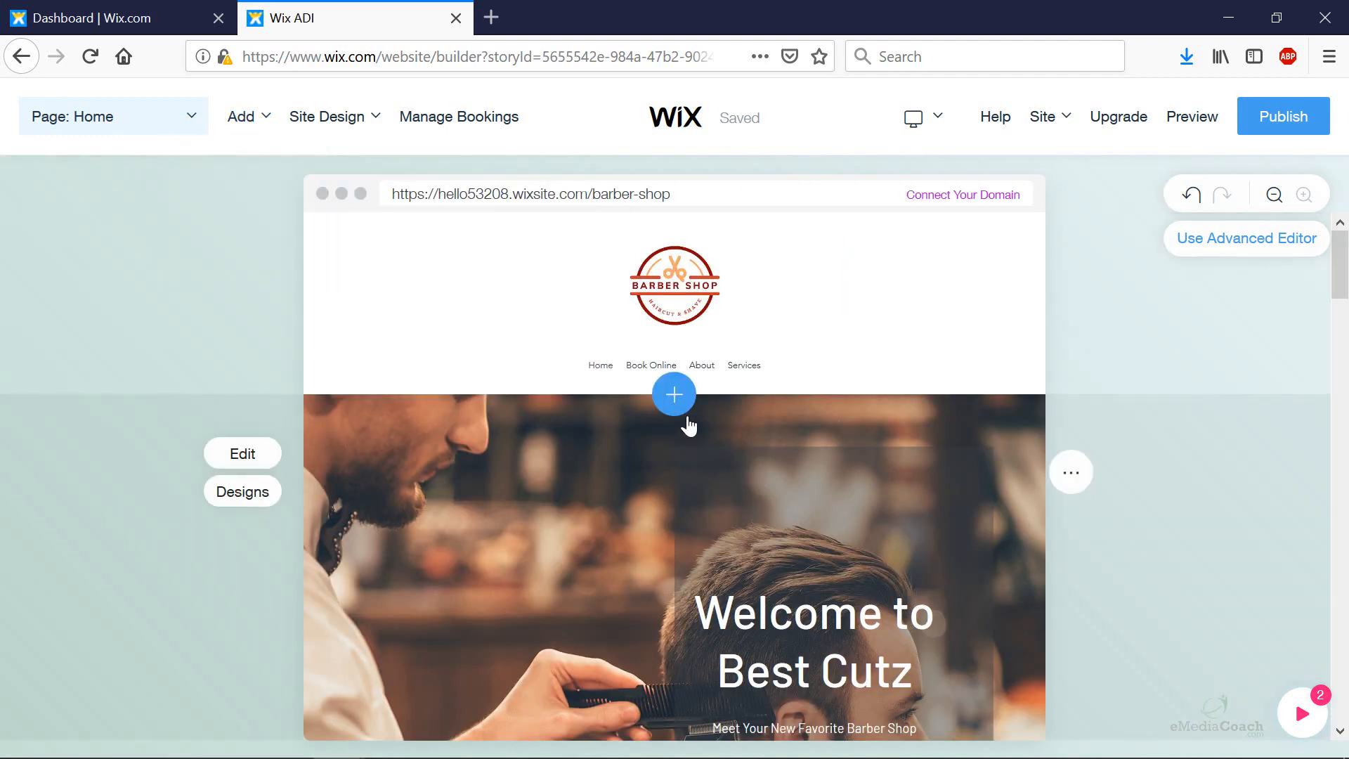
scroll(714, 473, down, 15)
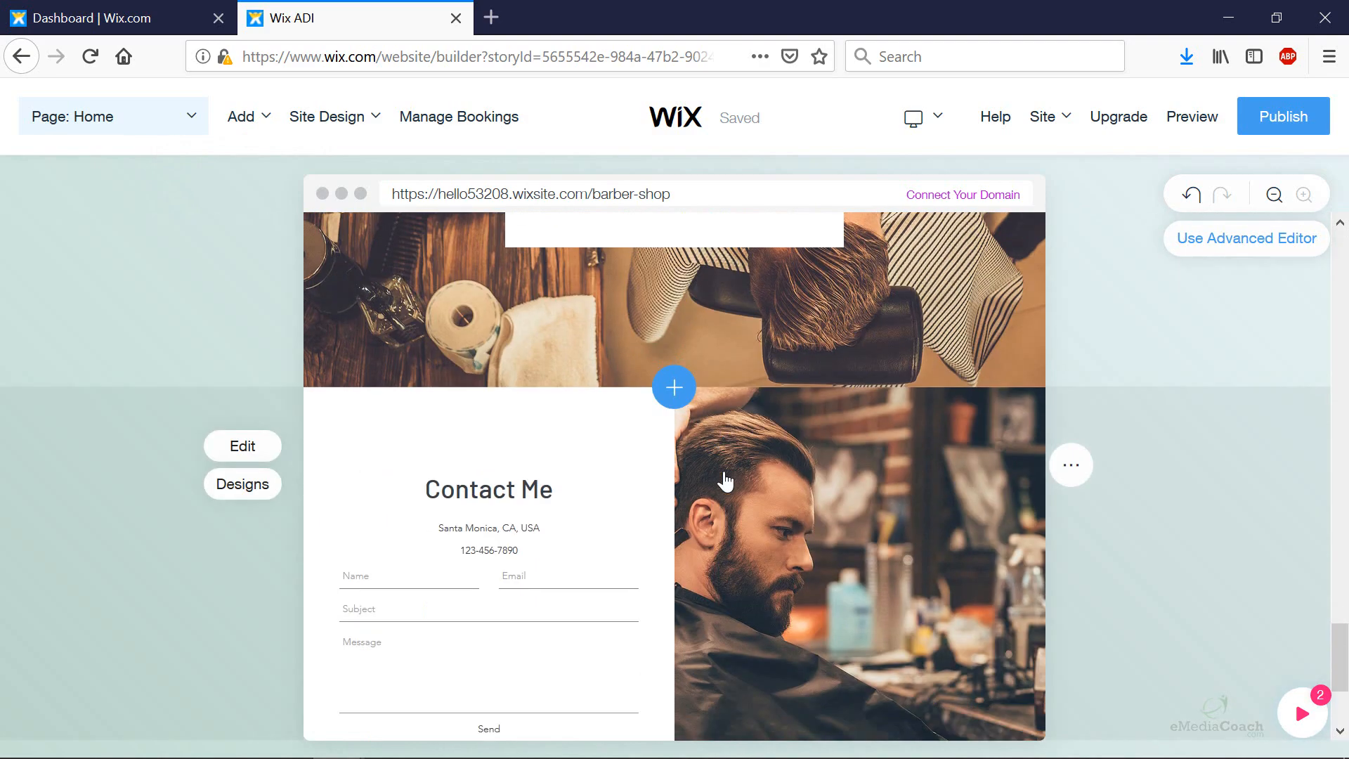
scroll(725, 482, up, 5)
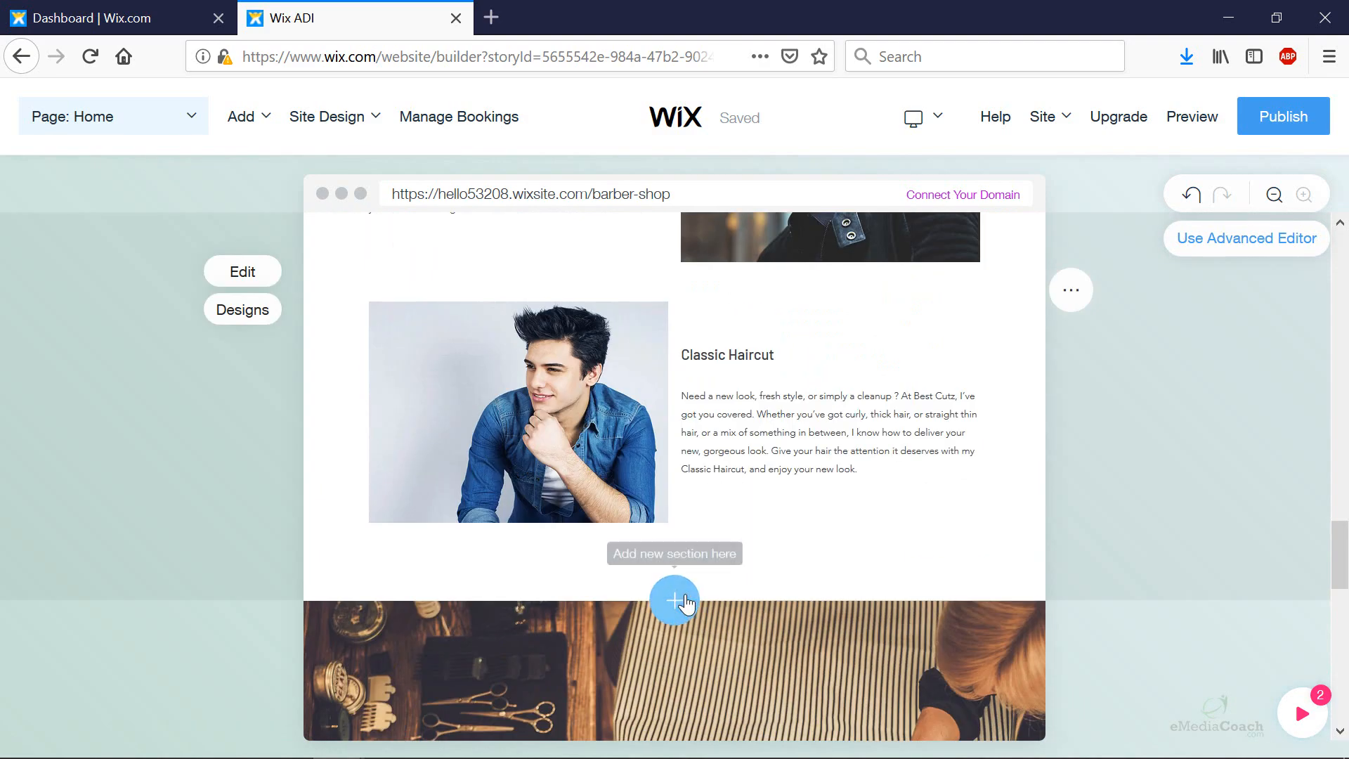
click(692, 568)
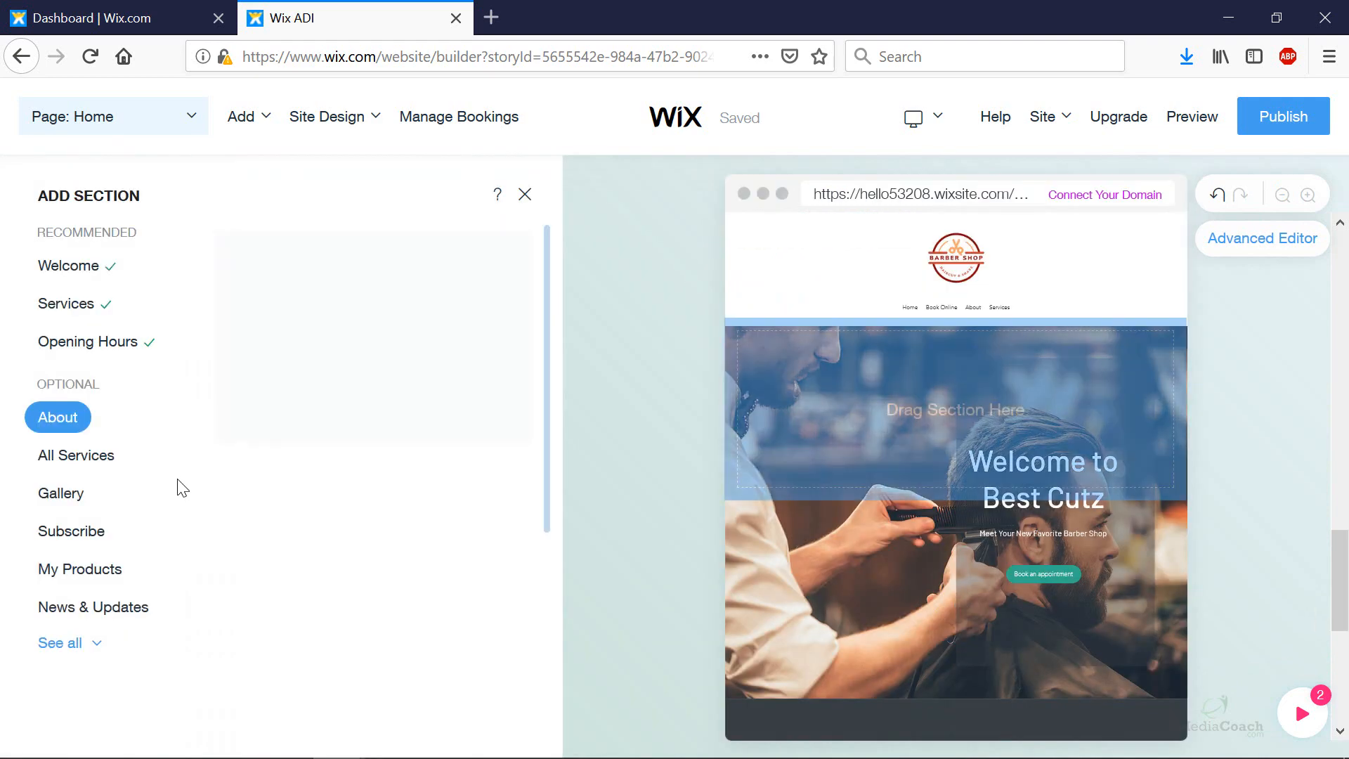
click(79, 493)
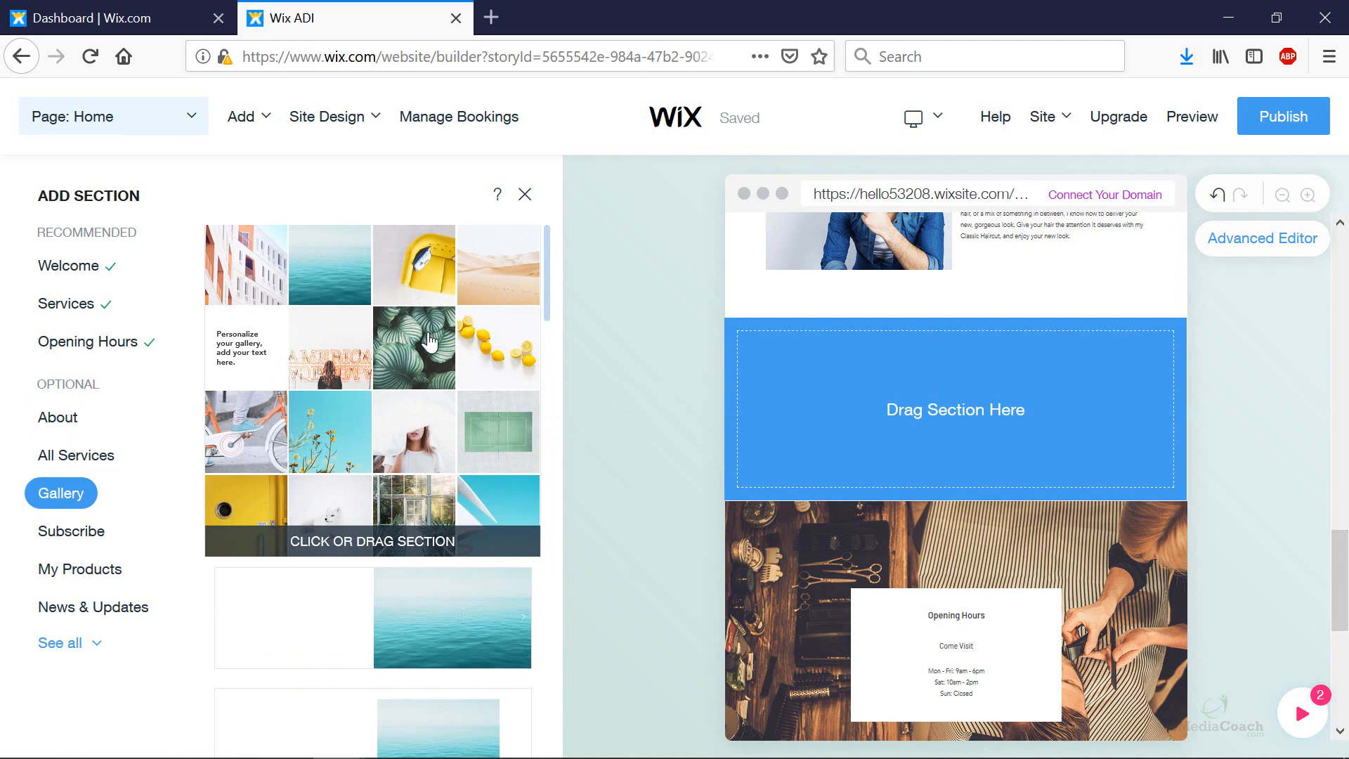
Step: Look through the gallery designs, insert the edge-to-edge four-column grid of square images above Opening Hours, and dismiss the Pro Gallery introduction
scroll(431, 342, down, 2)
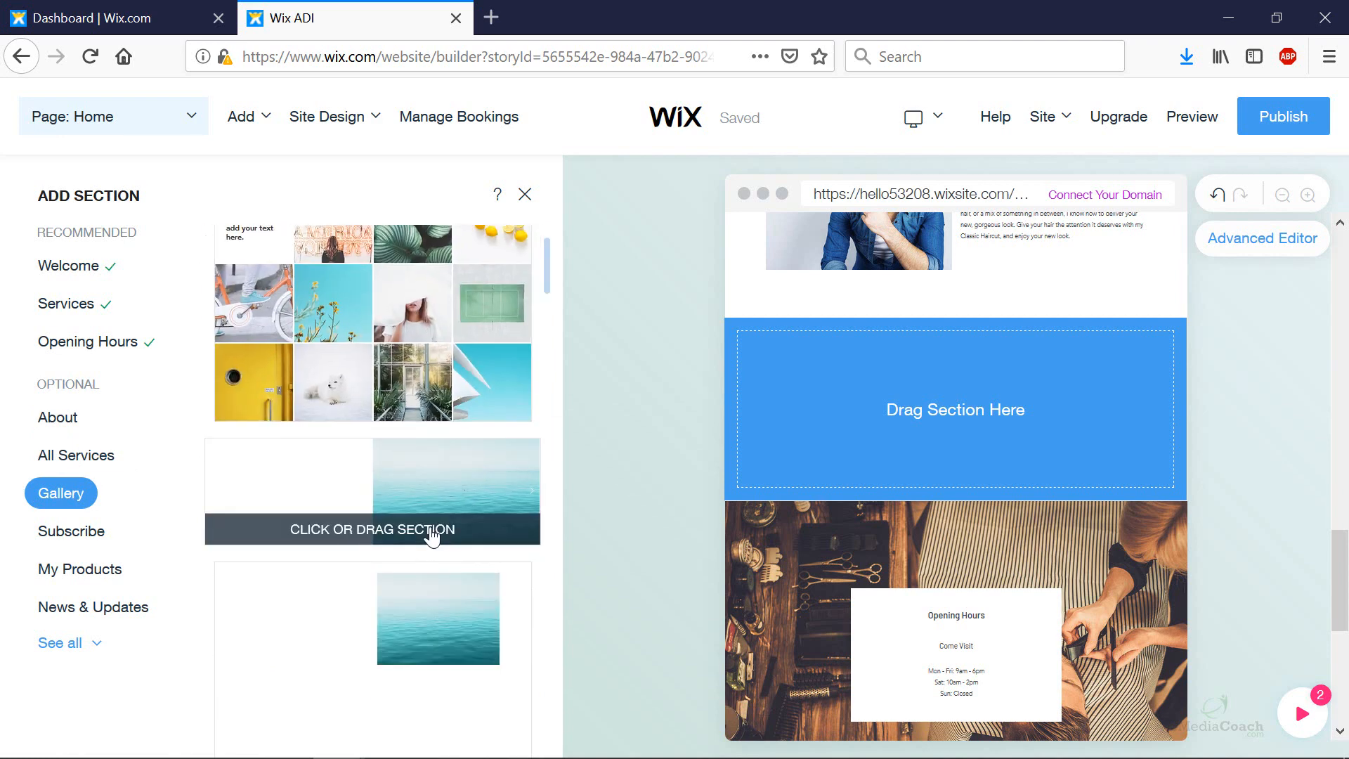
scroll(431, 537, down, 3)
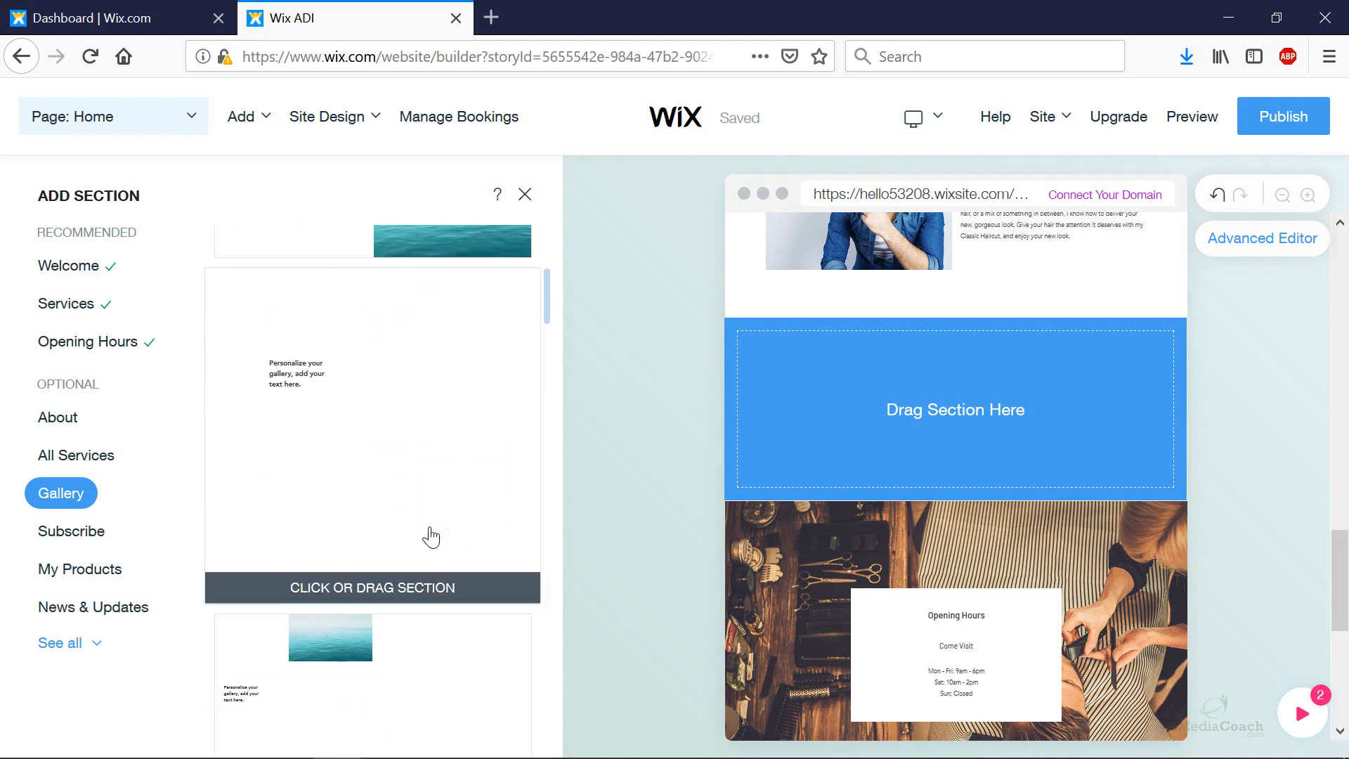
scroll(431, 537, down, 3)
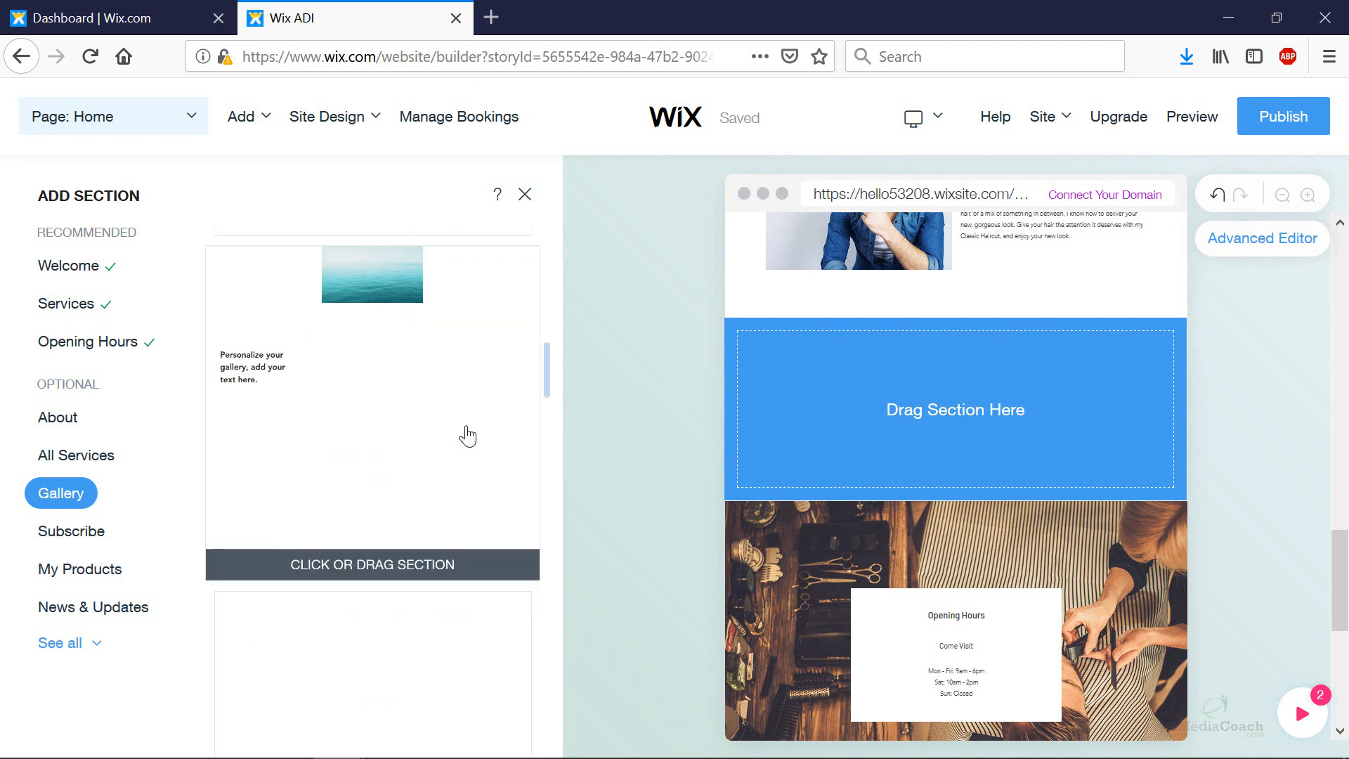
scroll(370, 669, down, 3)
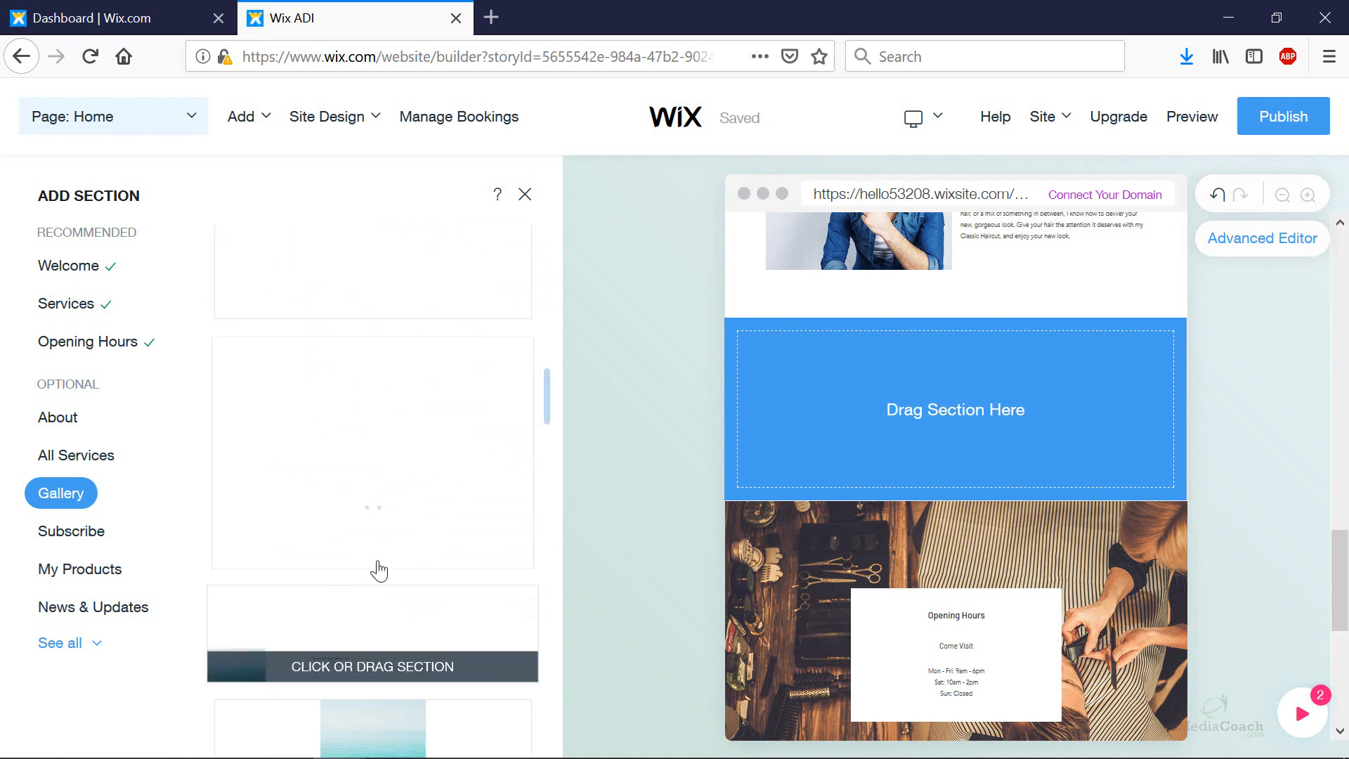
scroll(379, 605, down, 5)
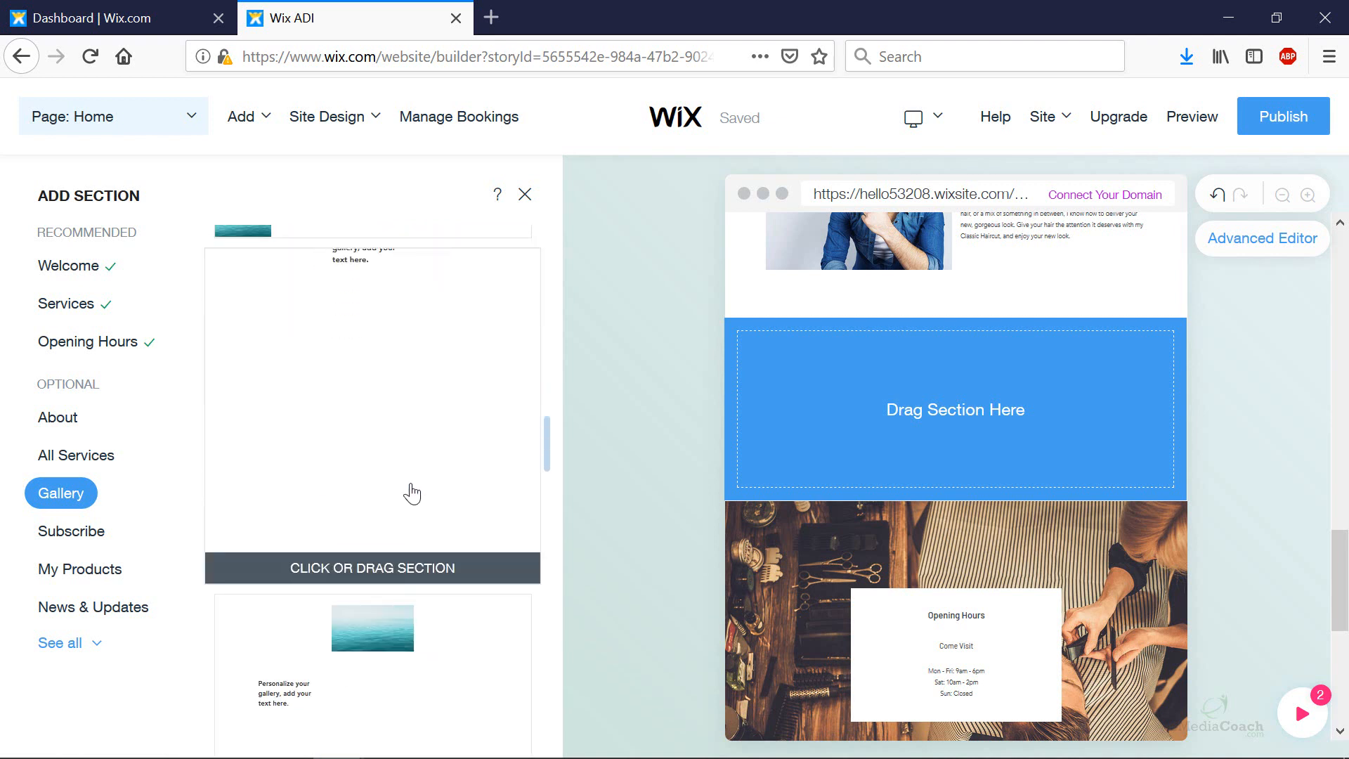
scroll(408, 506, down, 5)
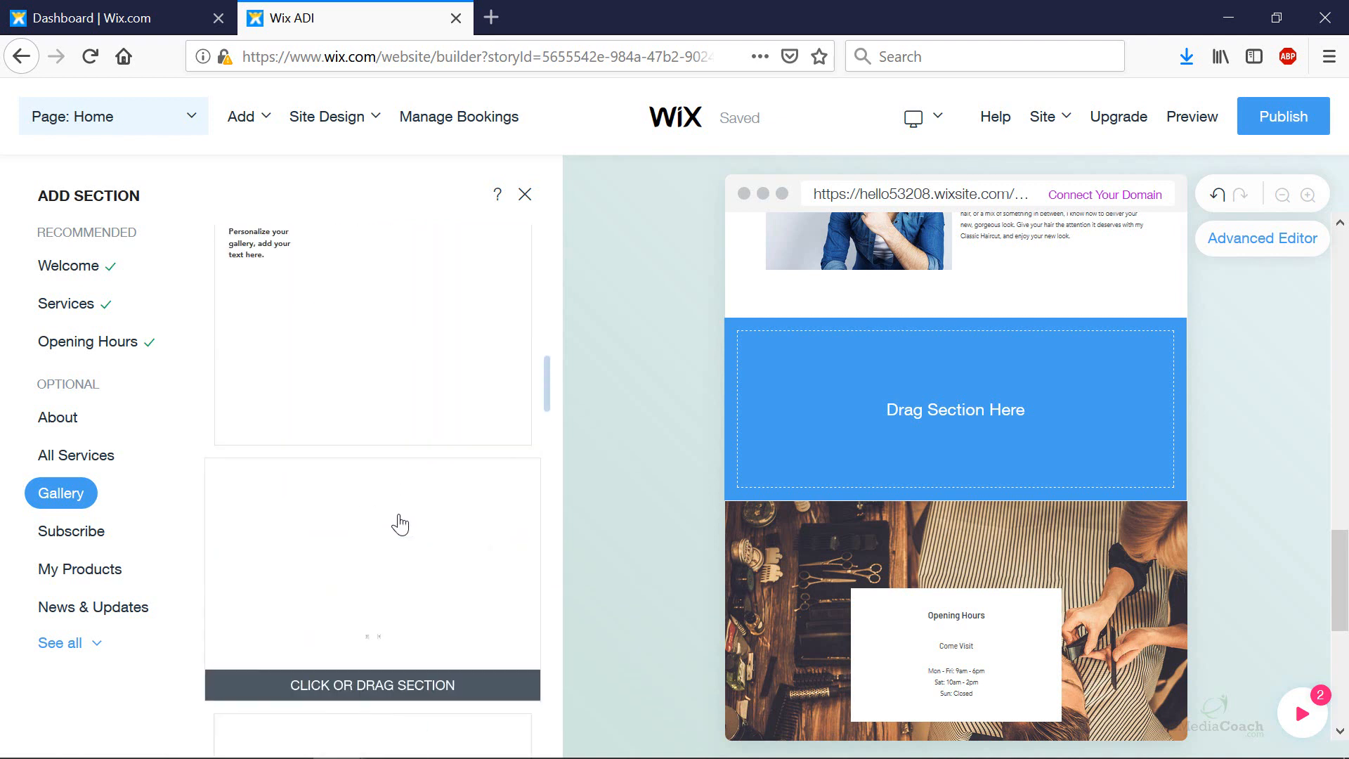
scroll(400, 524, up, 10)
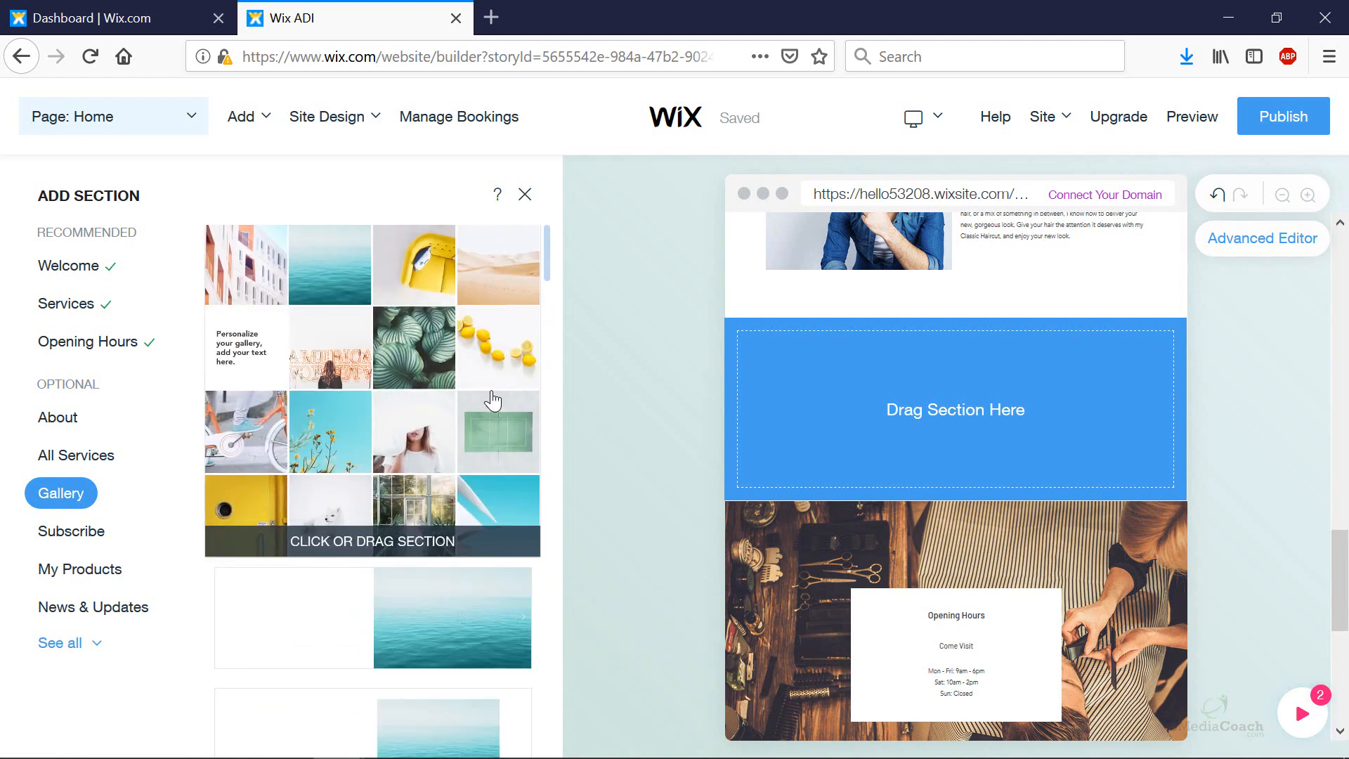
drag(493, 400, 1010, 418)
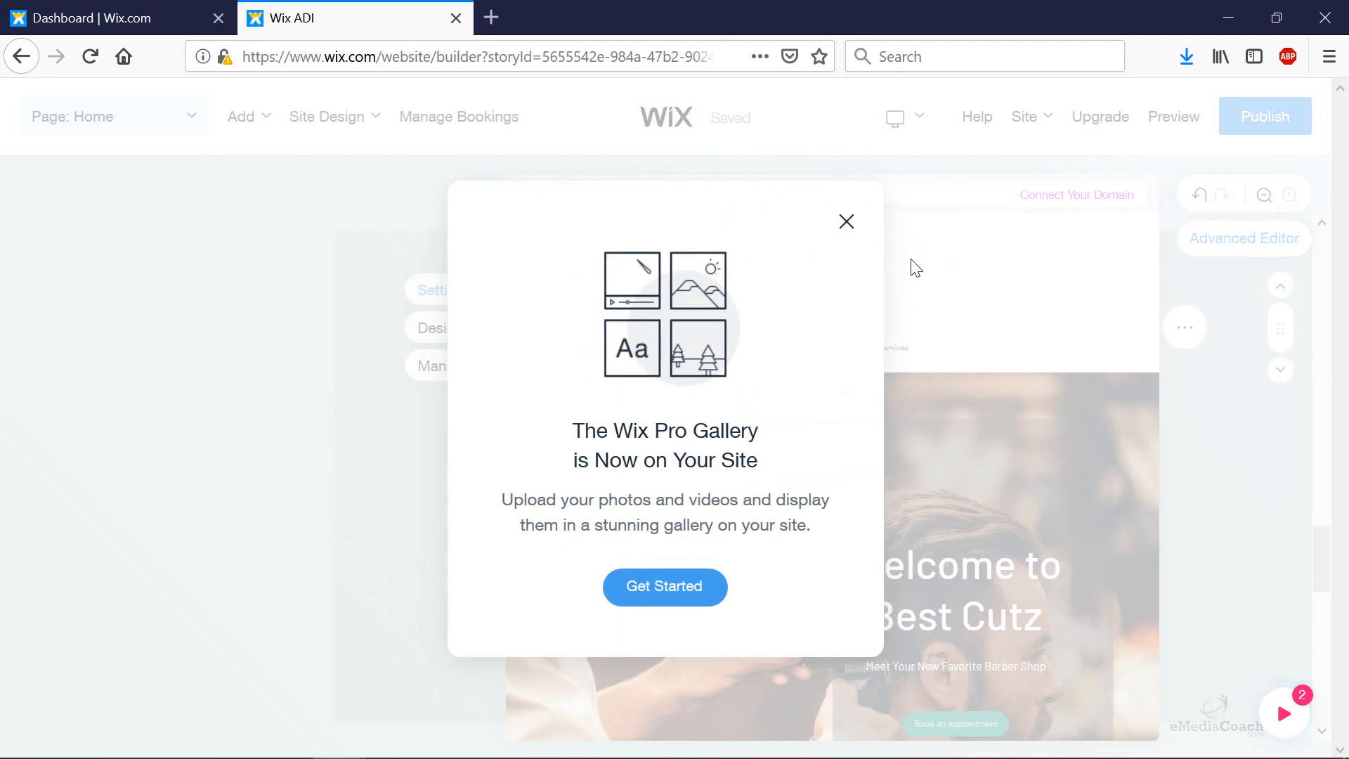
click(847, 223)
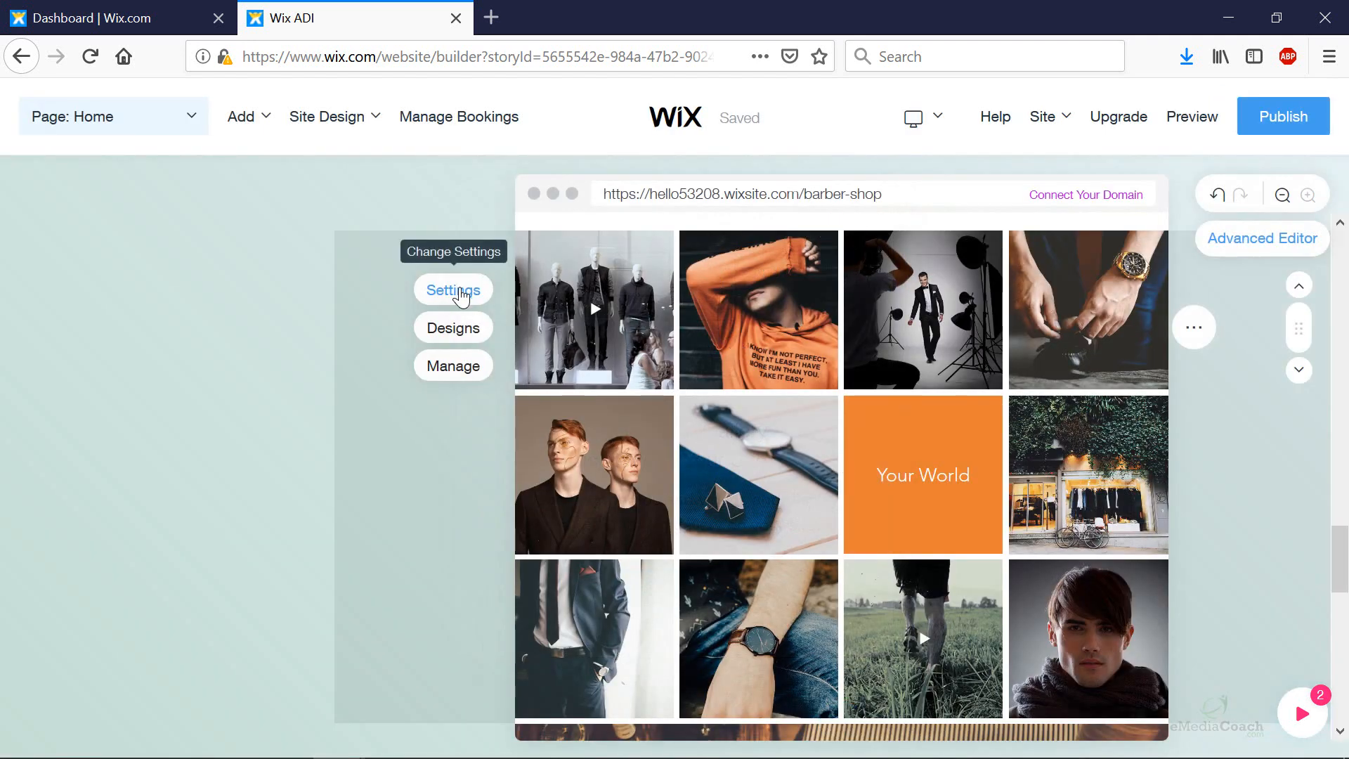
Step: Open the new gallery's settings, and turn its Full Width option off and back on
scroll(676, 351, up, 5)
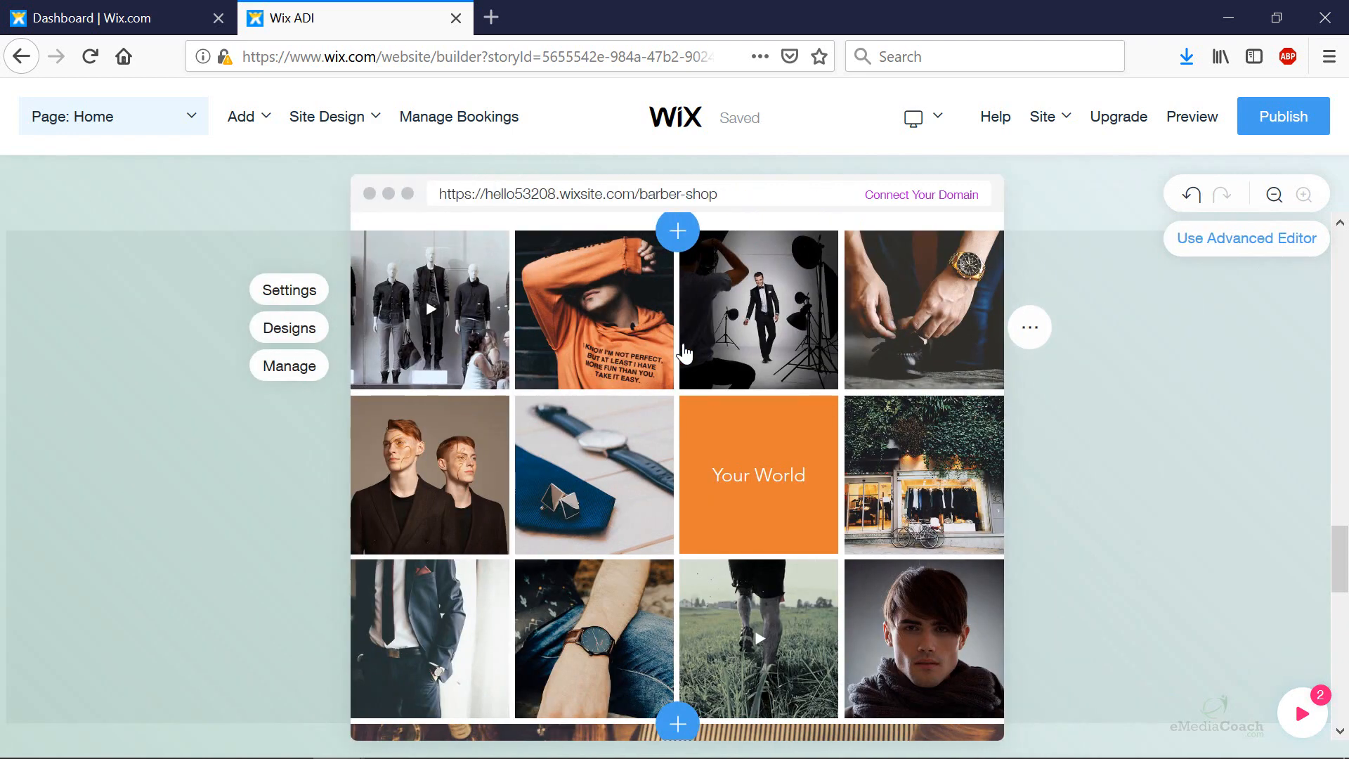
scroll(686, 352, down, 5)
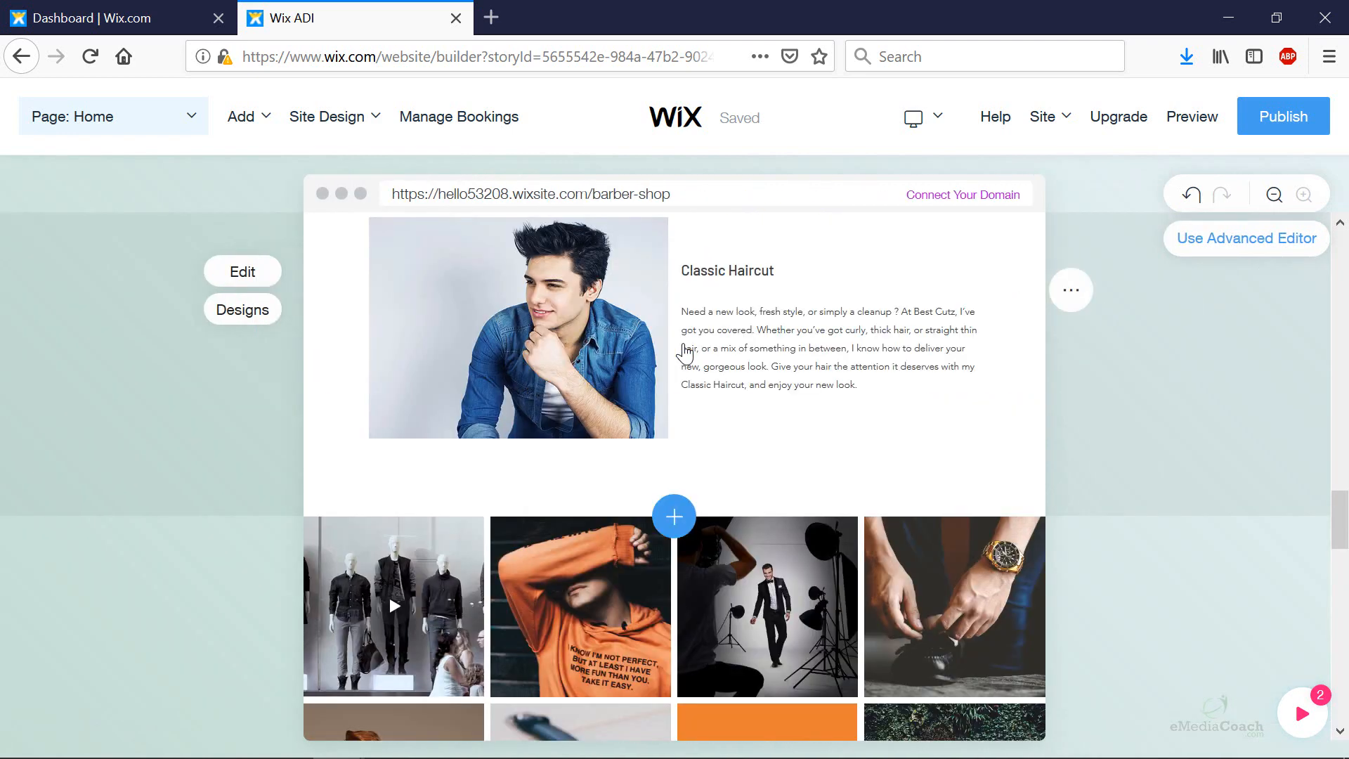
click(620, 626)
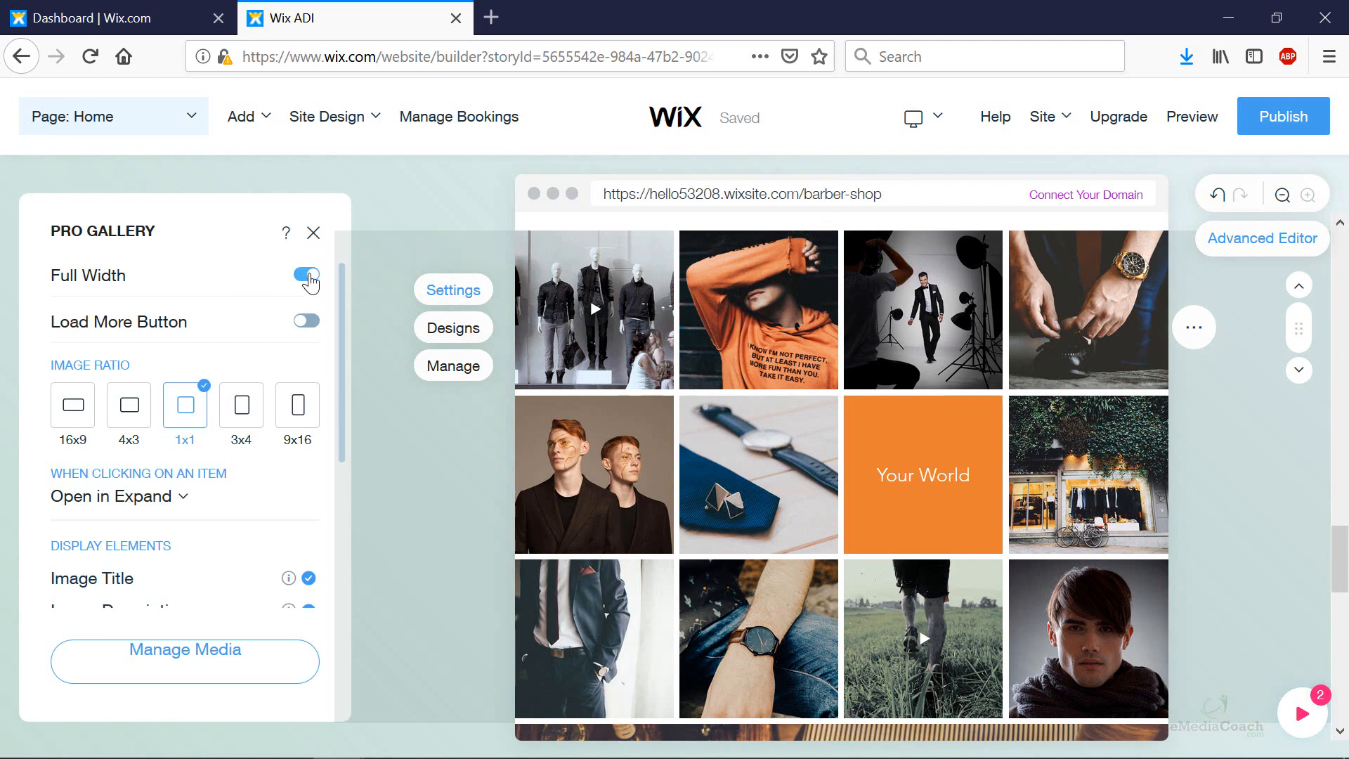
click(307, 275)
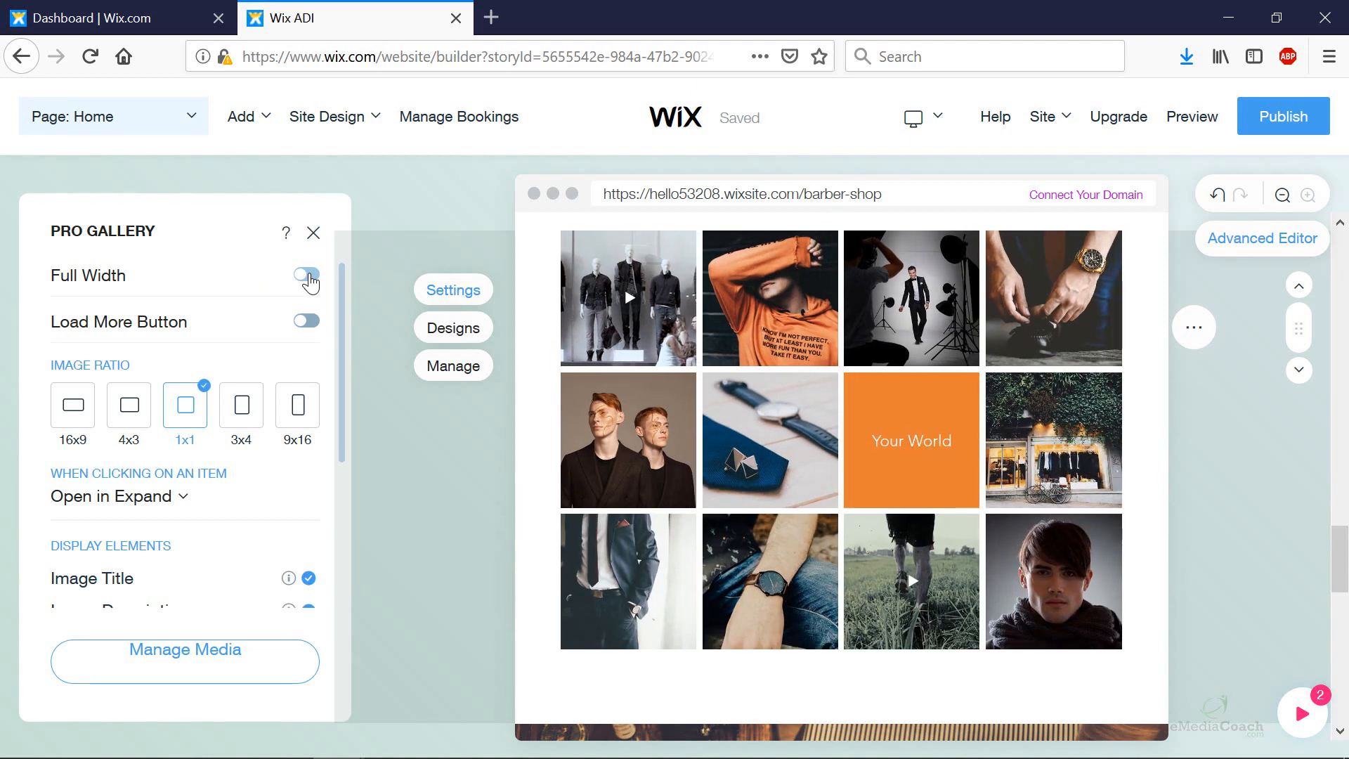
click(307, 275)
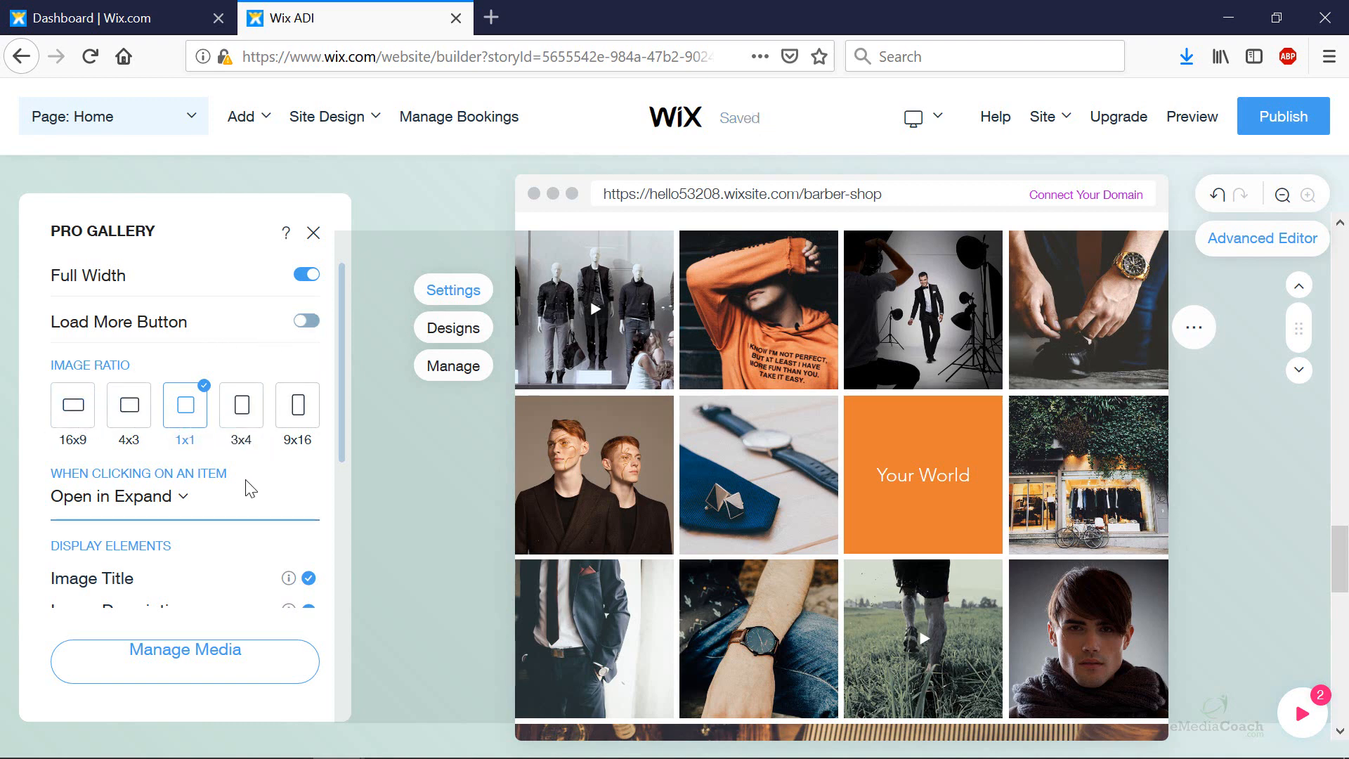
Step: Keep Open in Expand as the item click action, and review the gallery's display elements, image quality and image sharpening options
scroll(251, 490, down, 1)
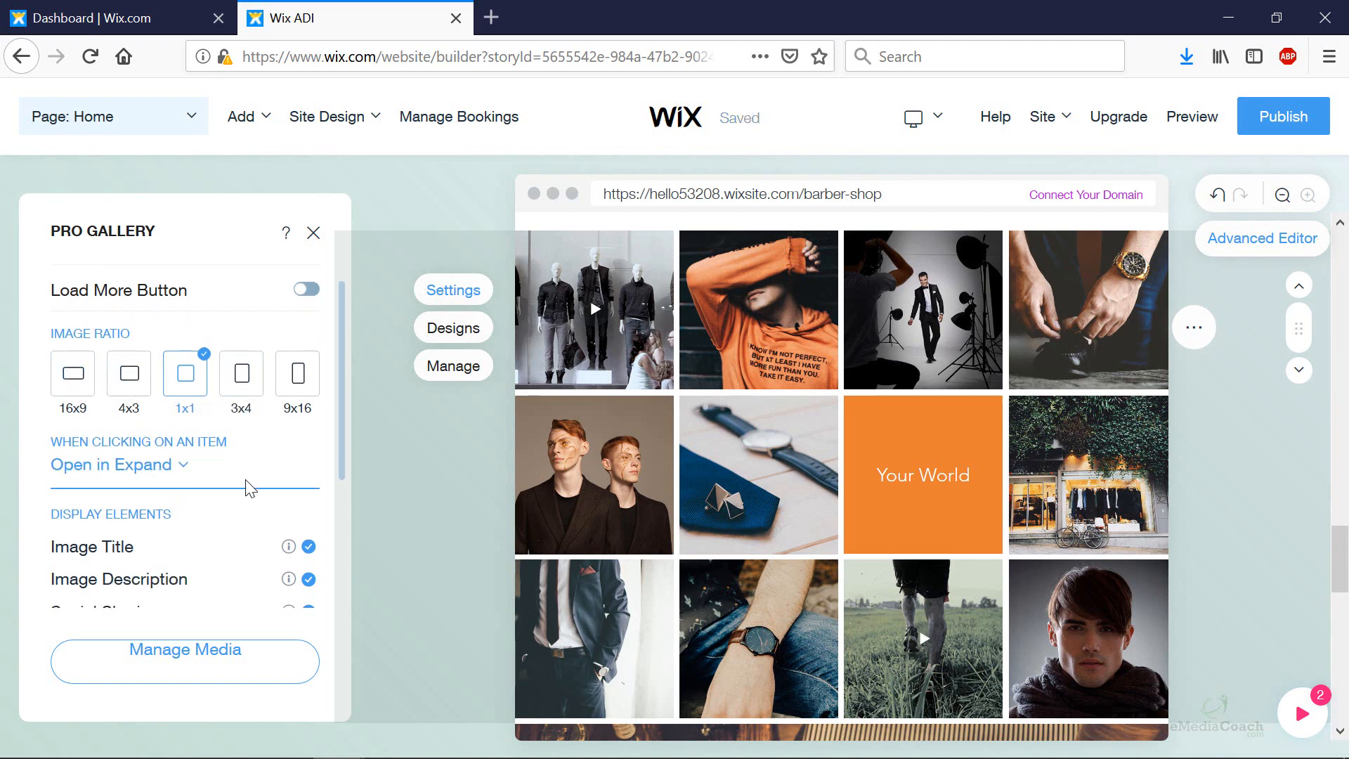
click(172, 474)
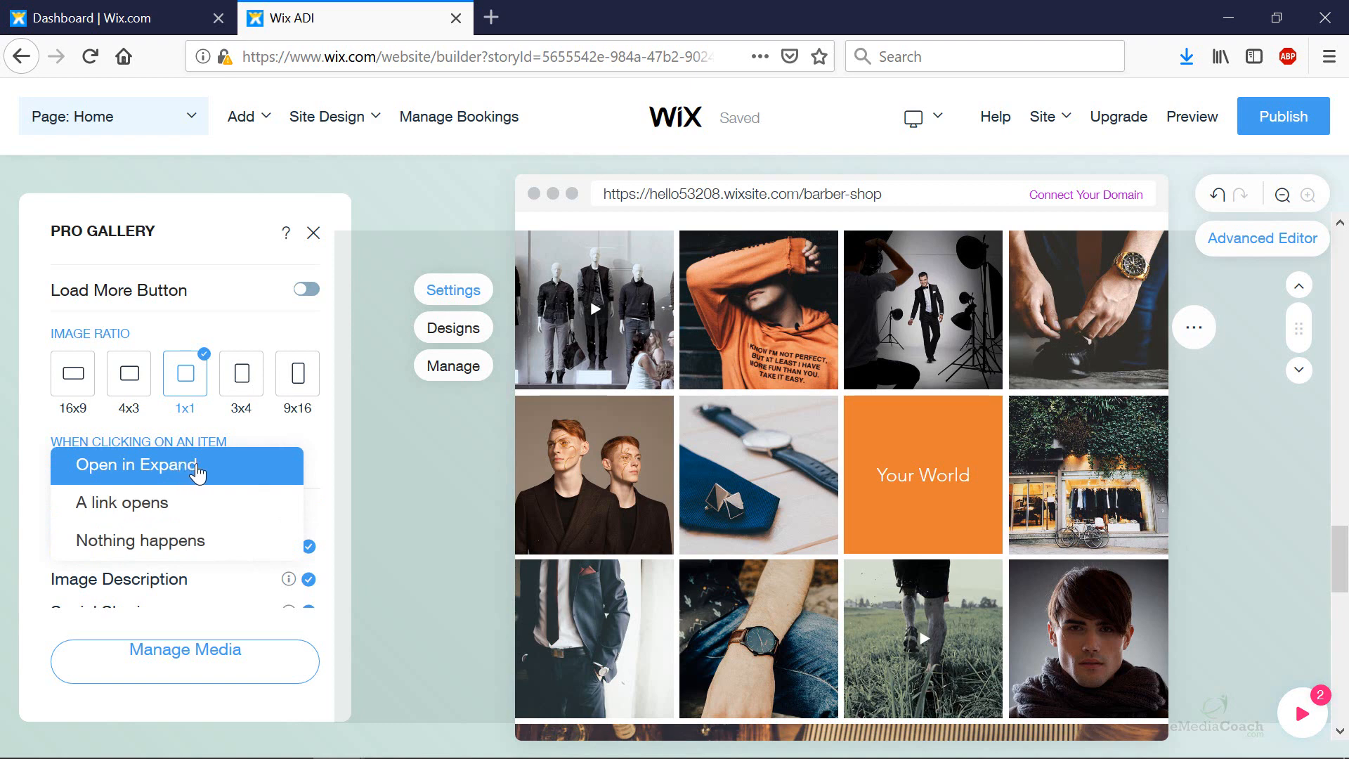
click(197, 473)
scroll(199, 475, down, 3)
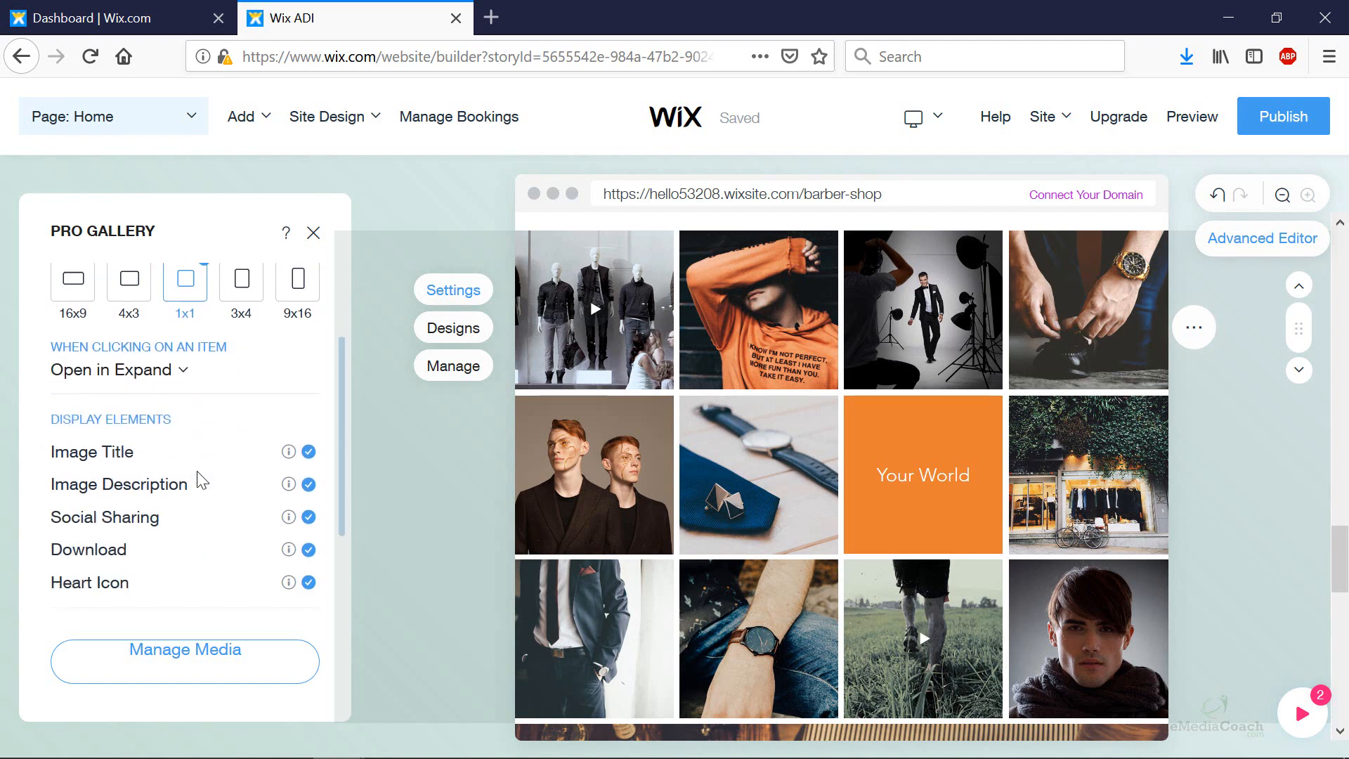
scroll(211, 480, down, 1)
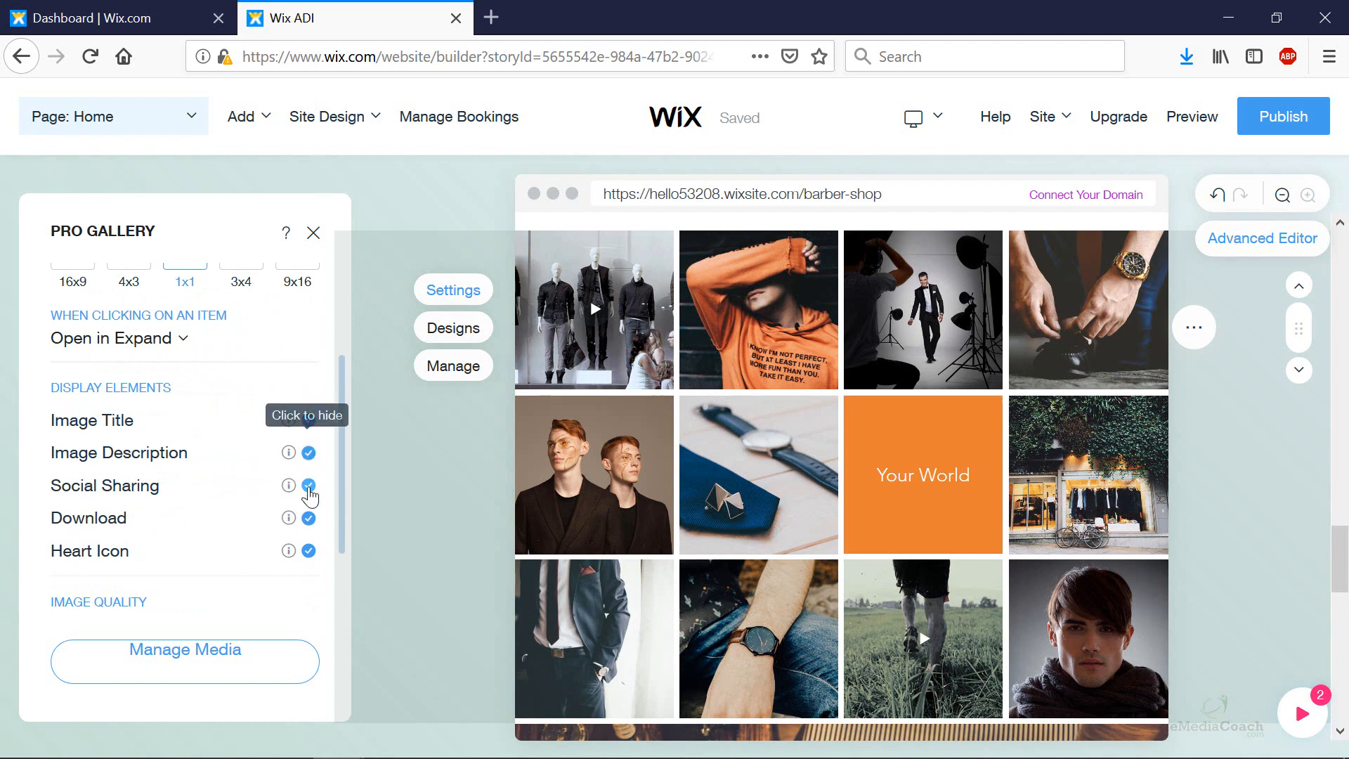
scroll(280, 567, down, 3)
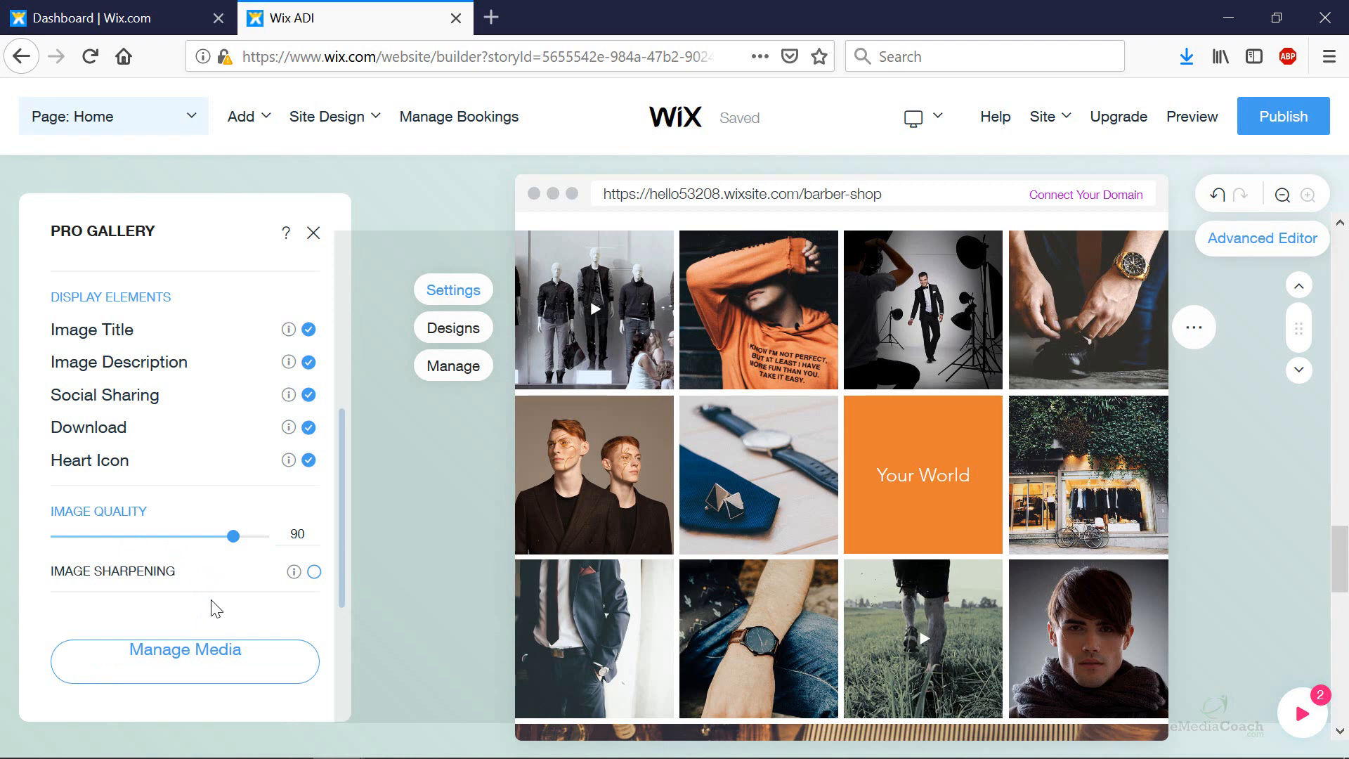
Step: Reorder the gallery media, moving the photo-shoot image after the two men and the tie-and-watch image after the storefront
click(200, 673)
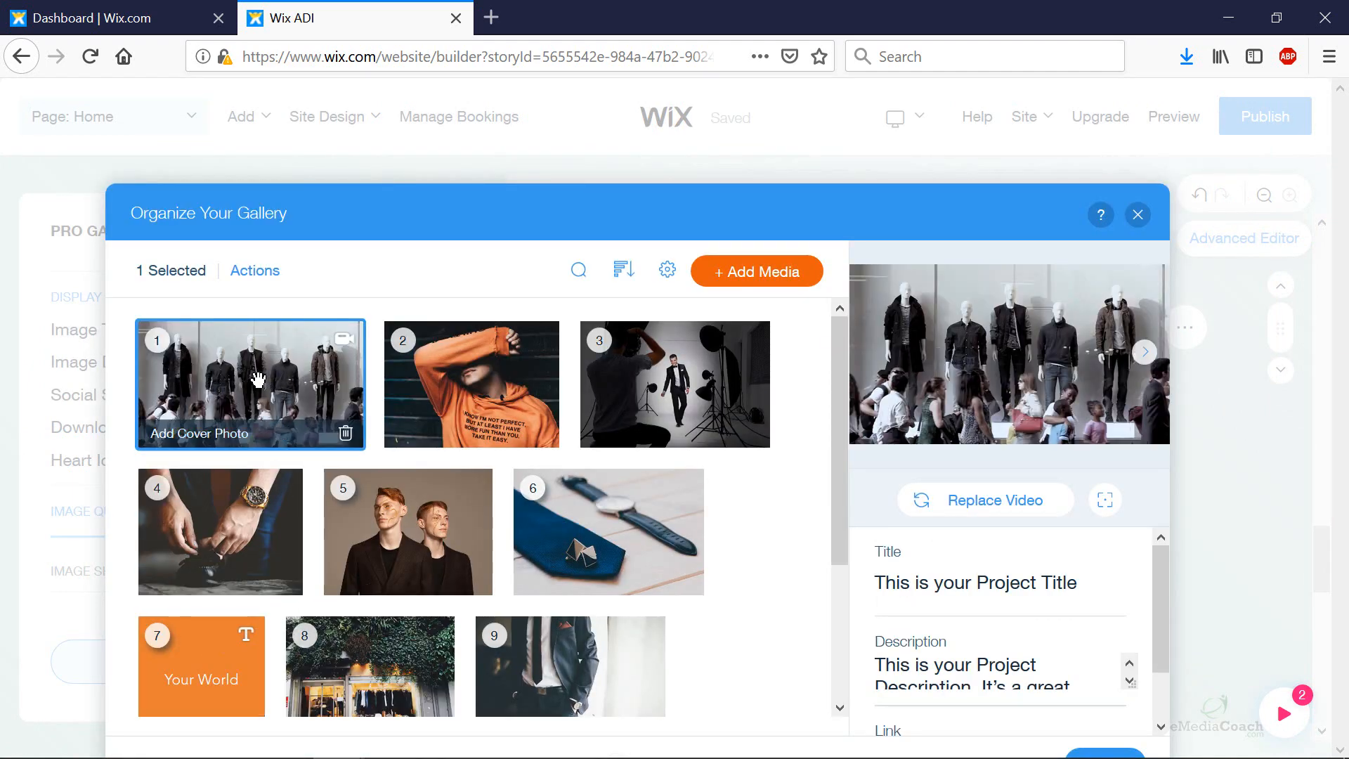
drag(257, 380, 489, 523)
drag(362, 513, 473, 627)
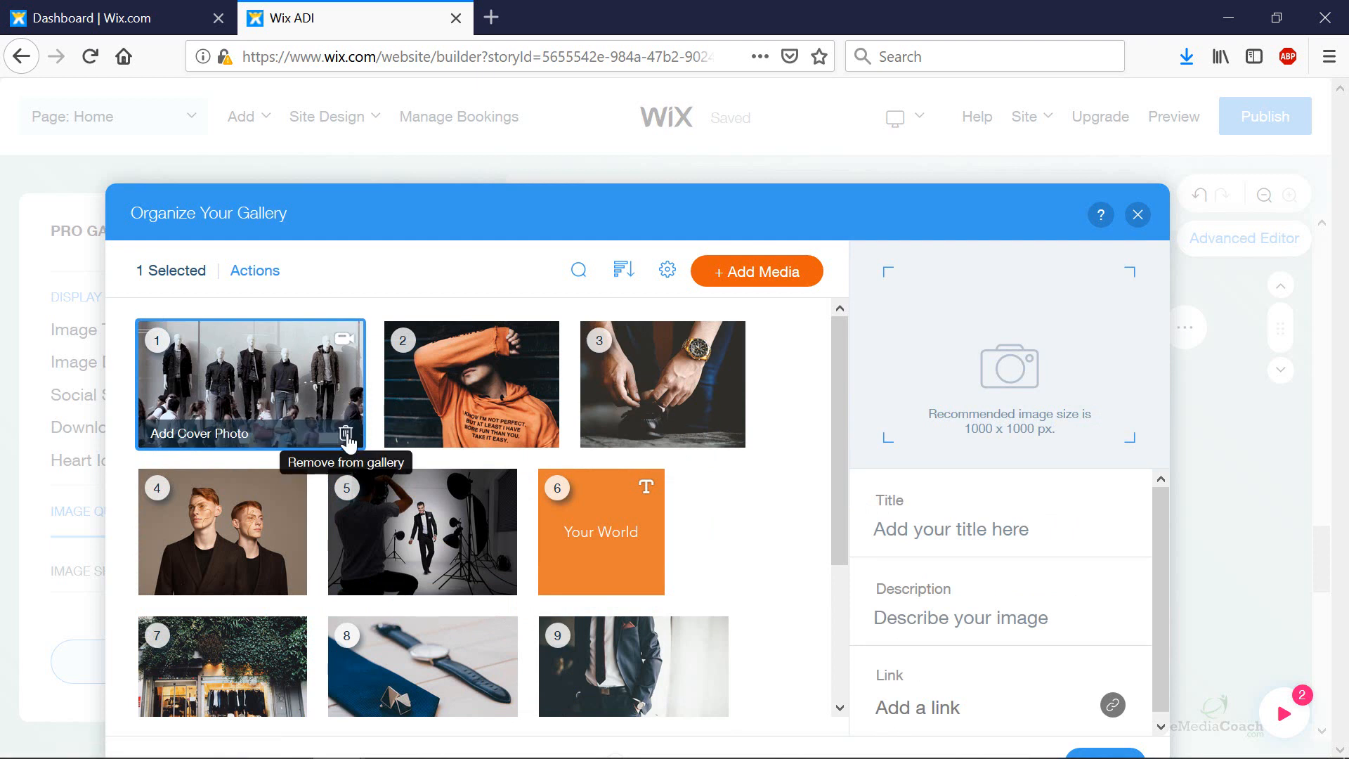
Step: Browse the free Wix images offered for the gallery, including the Architecture & Interiors category, and leave the image chooser without adding any
click(738, 281)
click(728, 333)
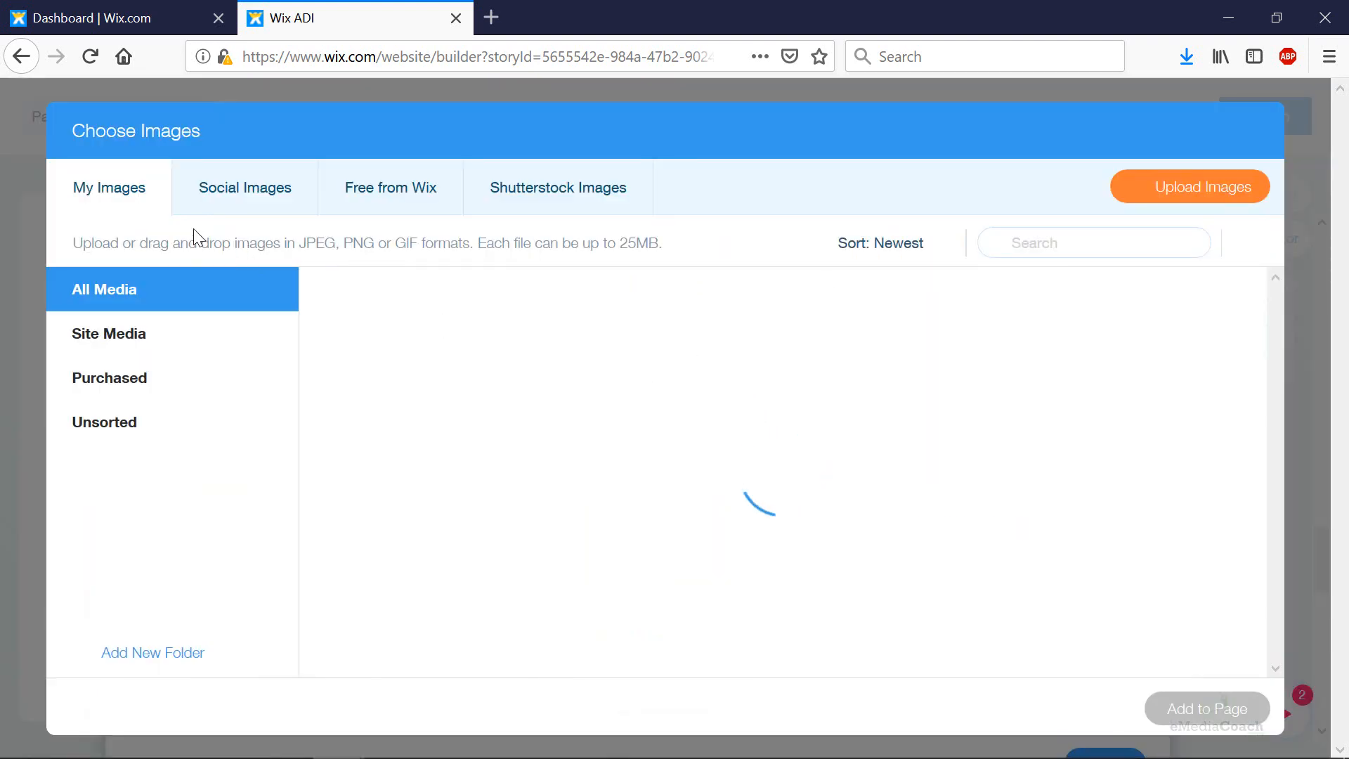
click(389, 210)
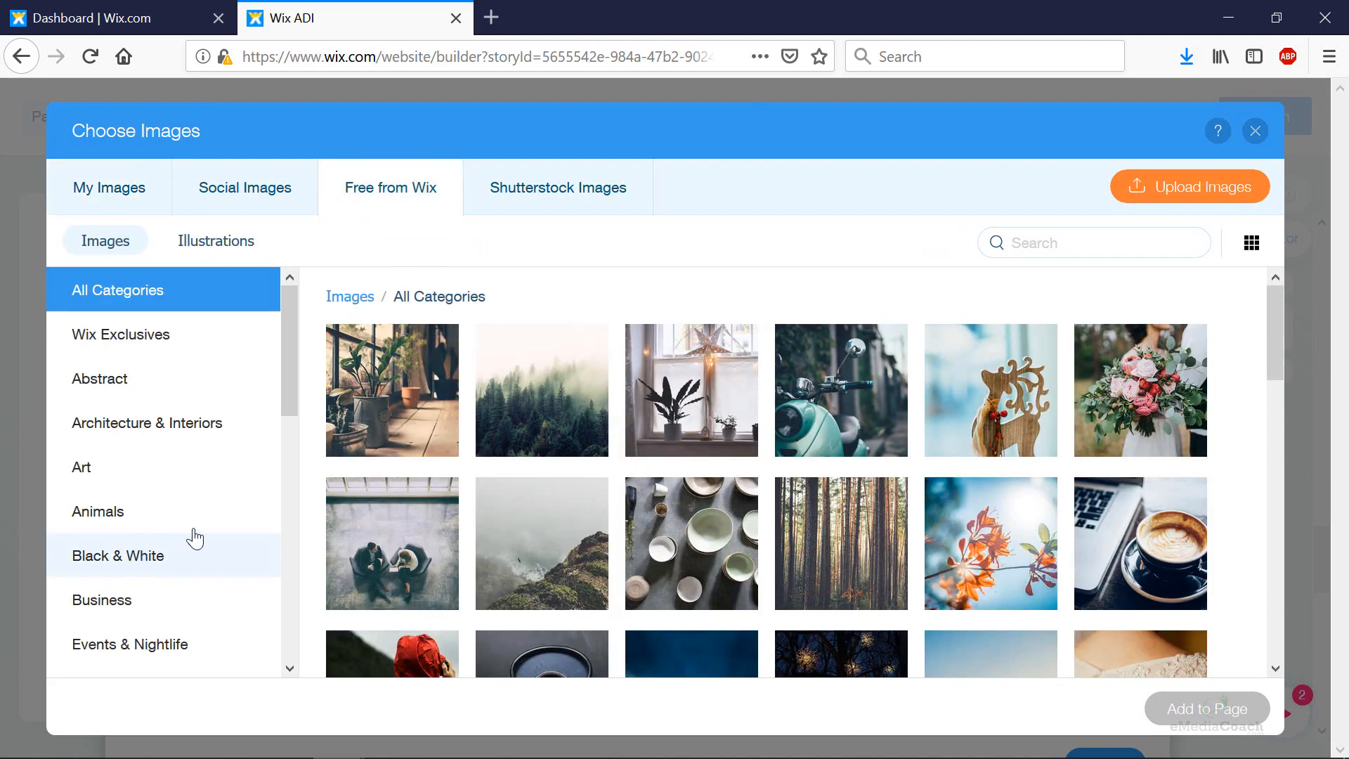
scroll(808, 527, down, 5)
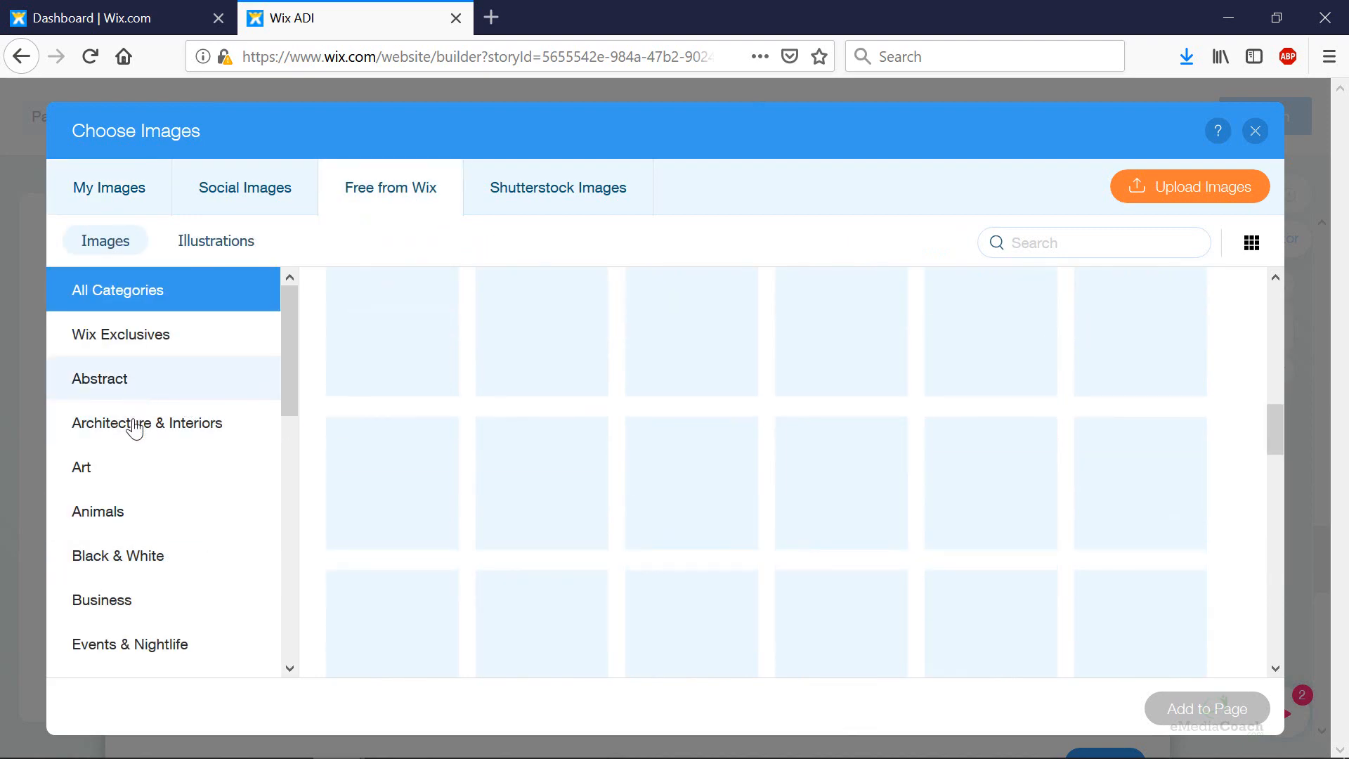
click(144, 426)
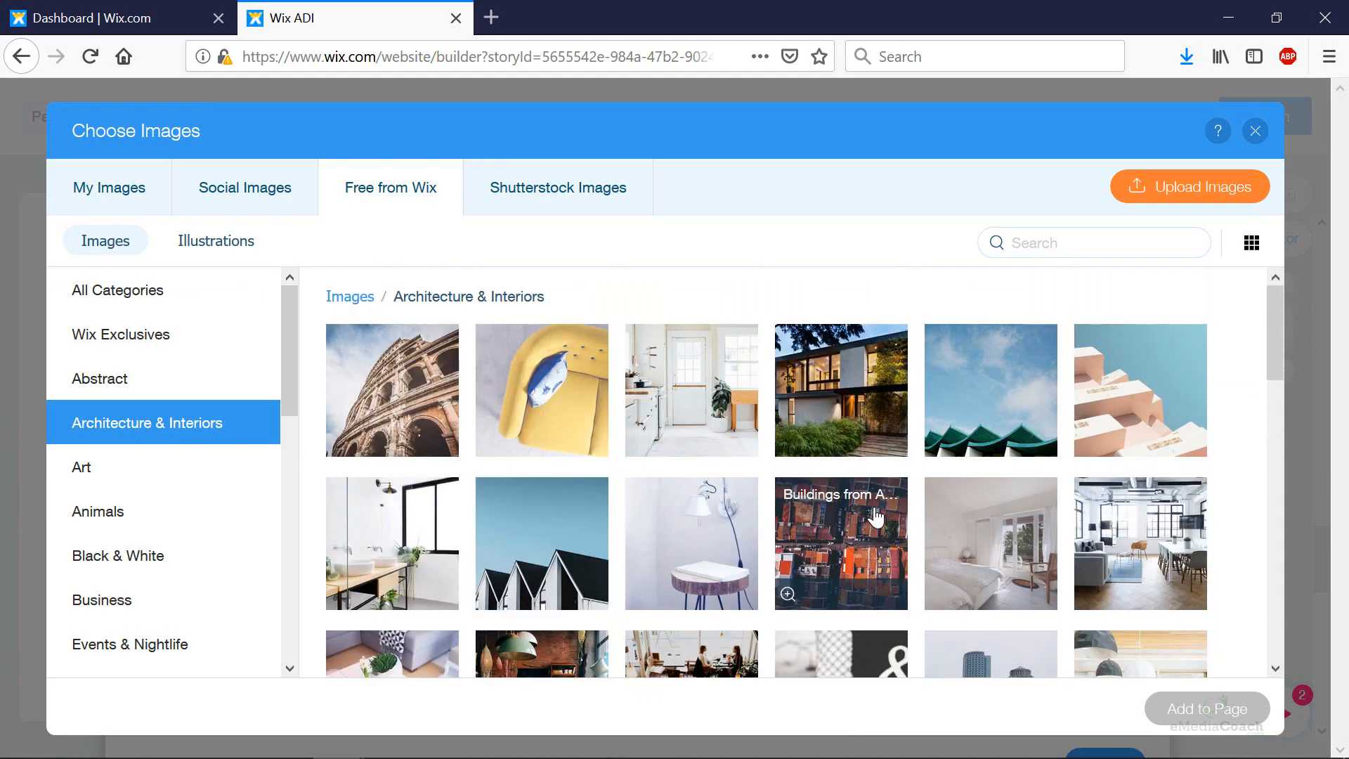
scroll(875, 517, down, 10)
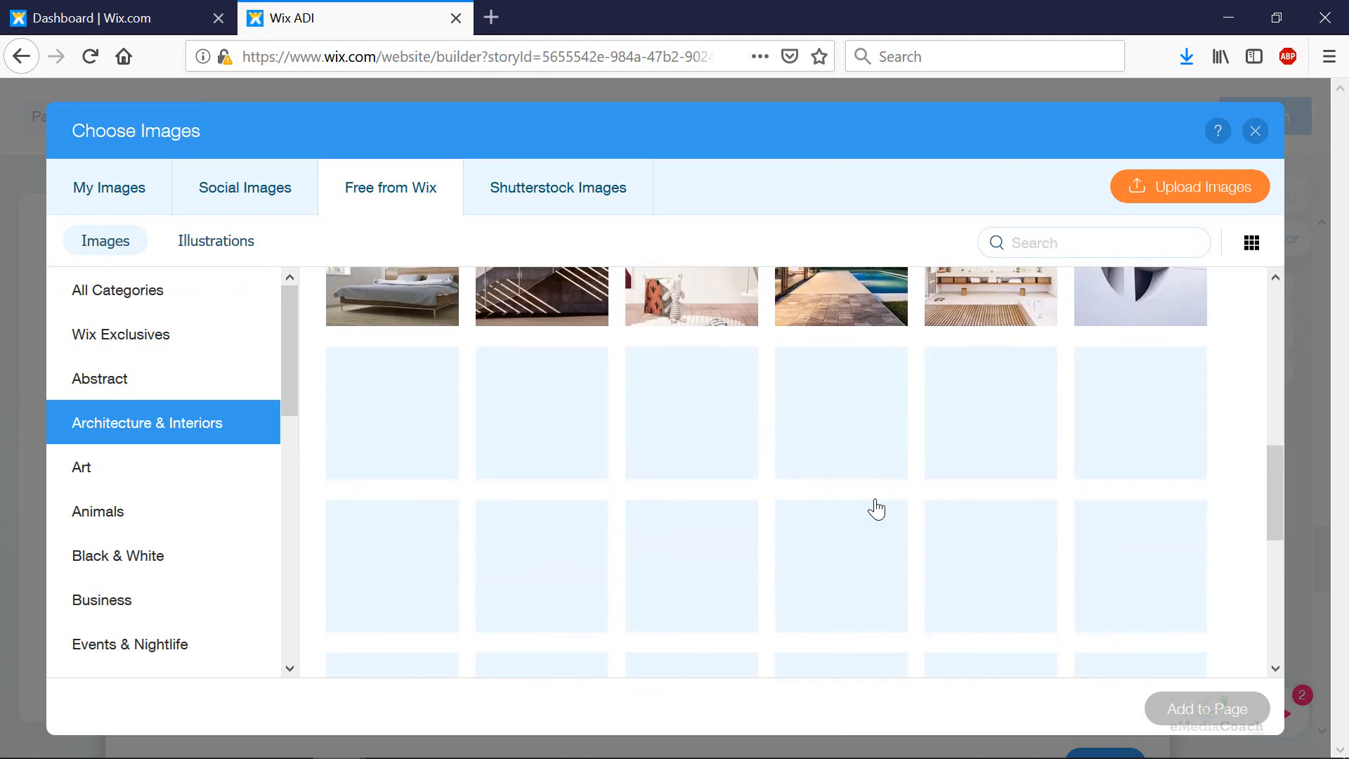
scroll(875, 507, down, 3)
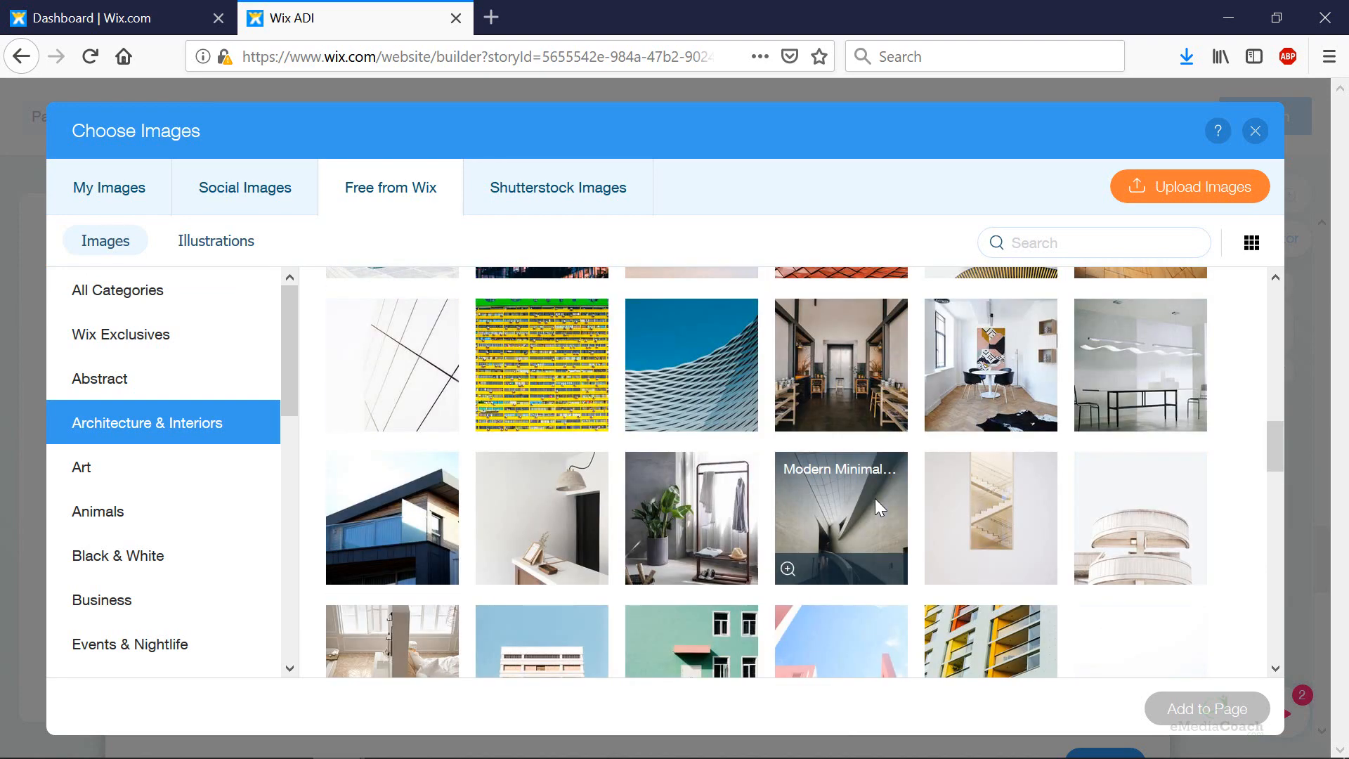
scroll(875, 502, down, 4)
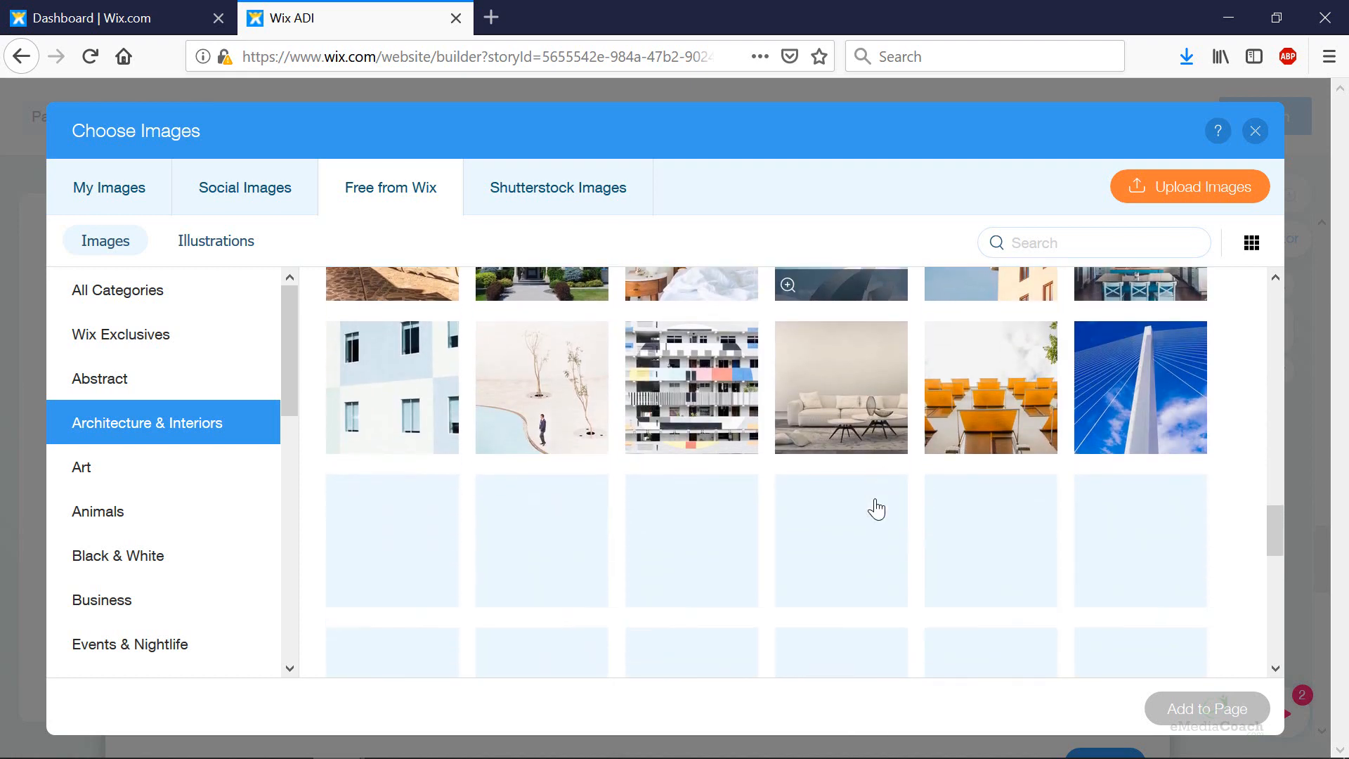
scroll(875, 506, down, 5)
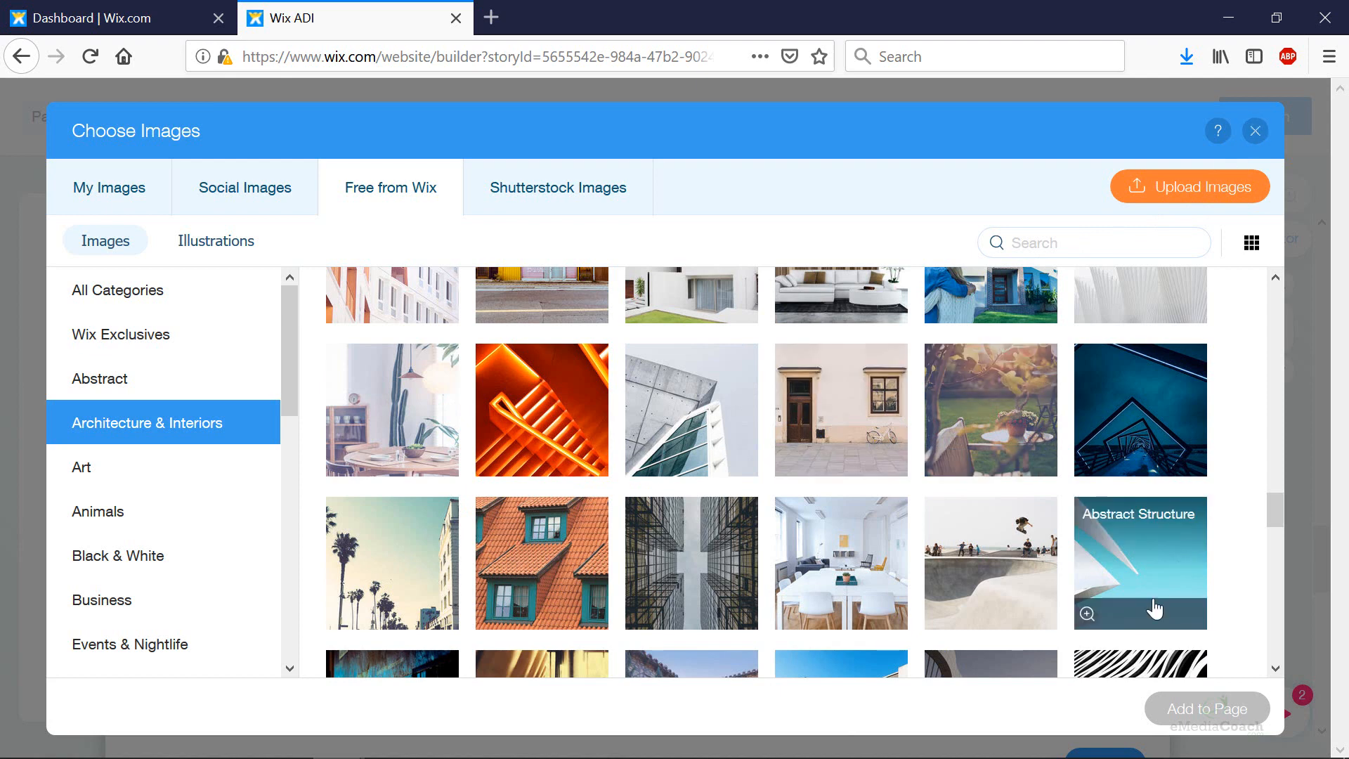
click(1255, 132)
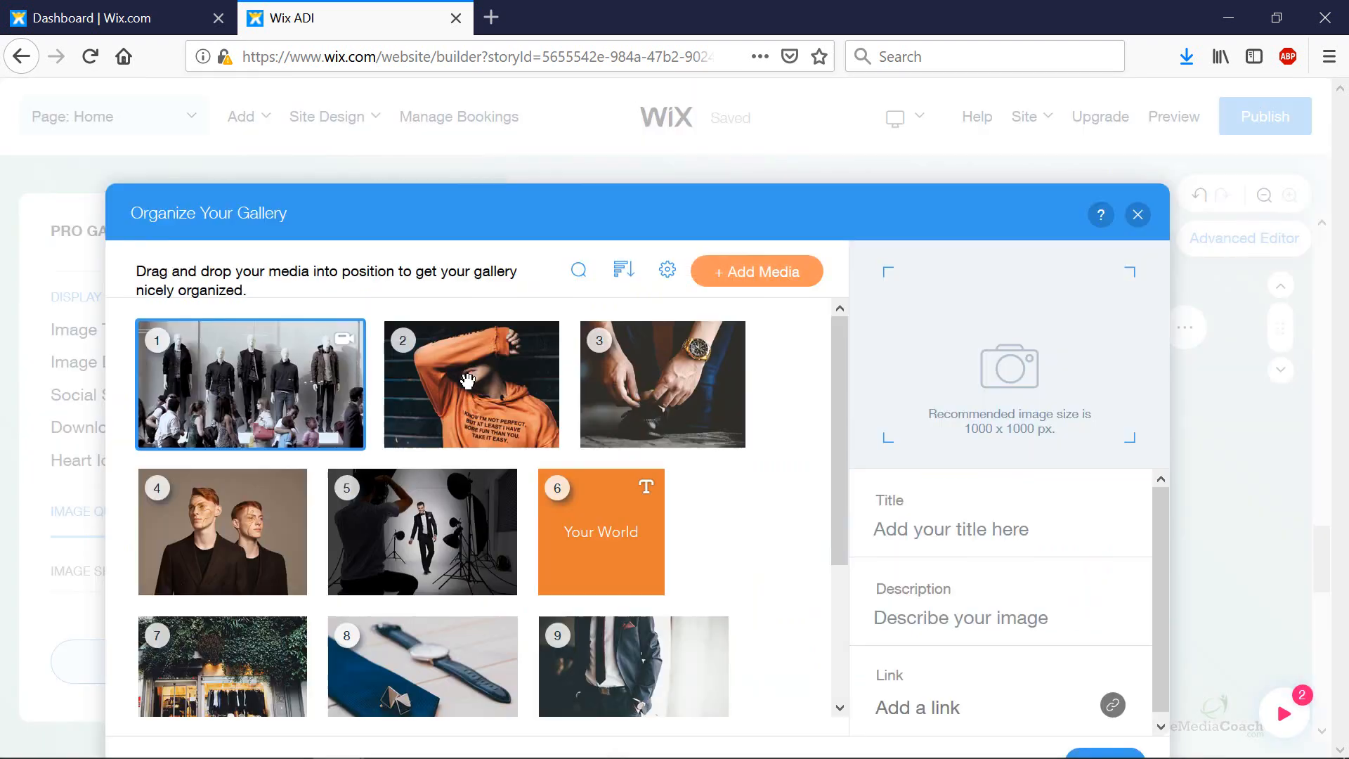
Step: Move the scarf portrait between the storefront and tie-and-watch images, and finish organizing the gallery after reviewing the first video's title, description and link
scroll(562, 520, down, 3)
drag(685, 612, 478, 464)
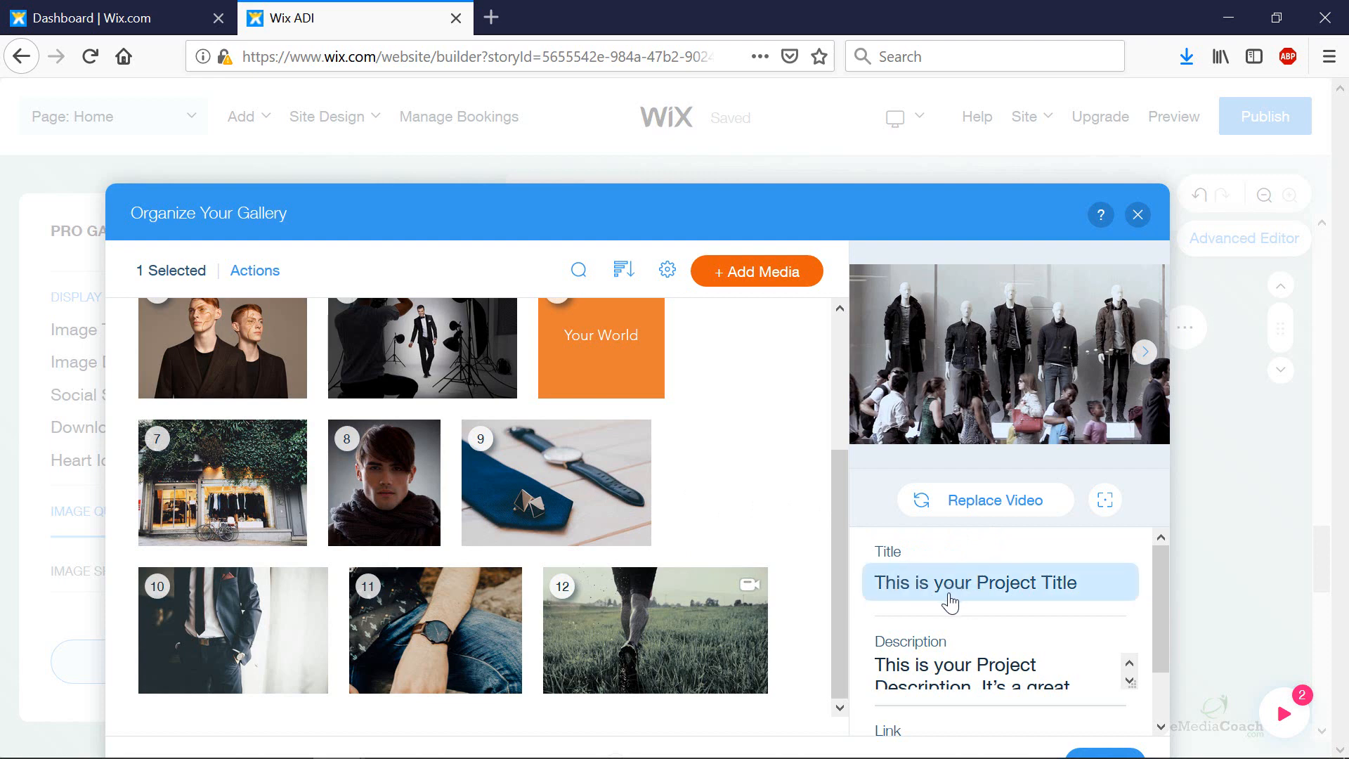
scroll(945, 602, down, 2)
scroll(998, 612, down, 1)
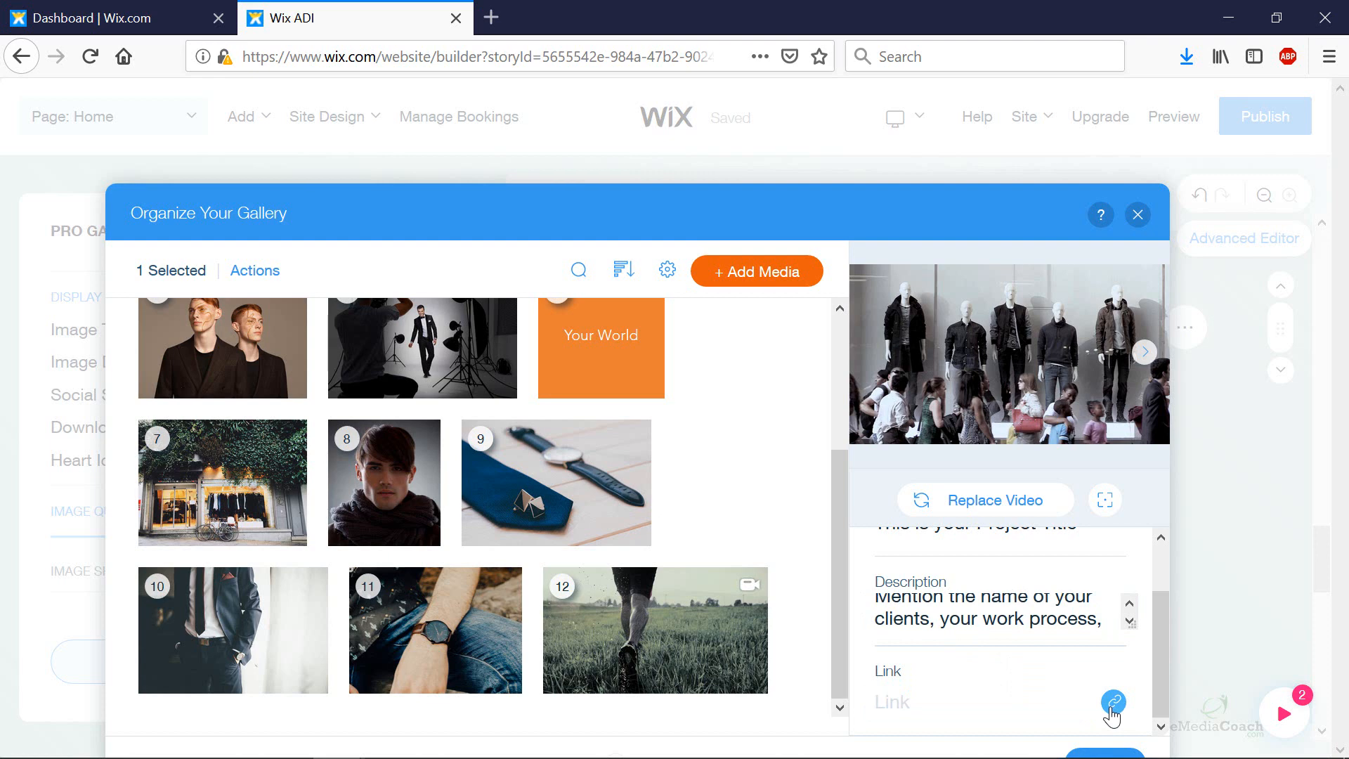
click(1094, 755)
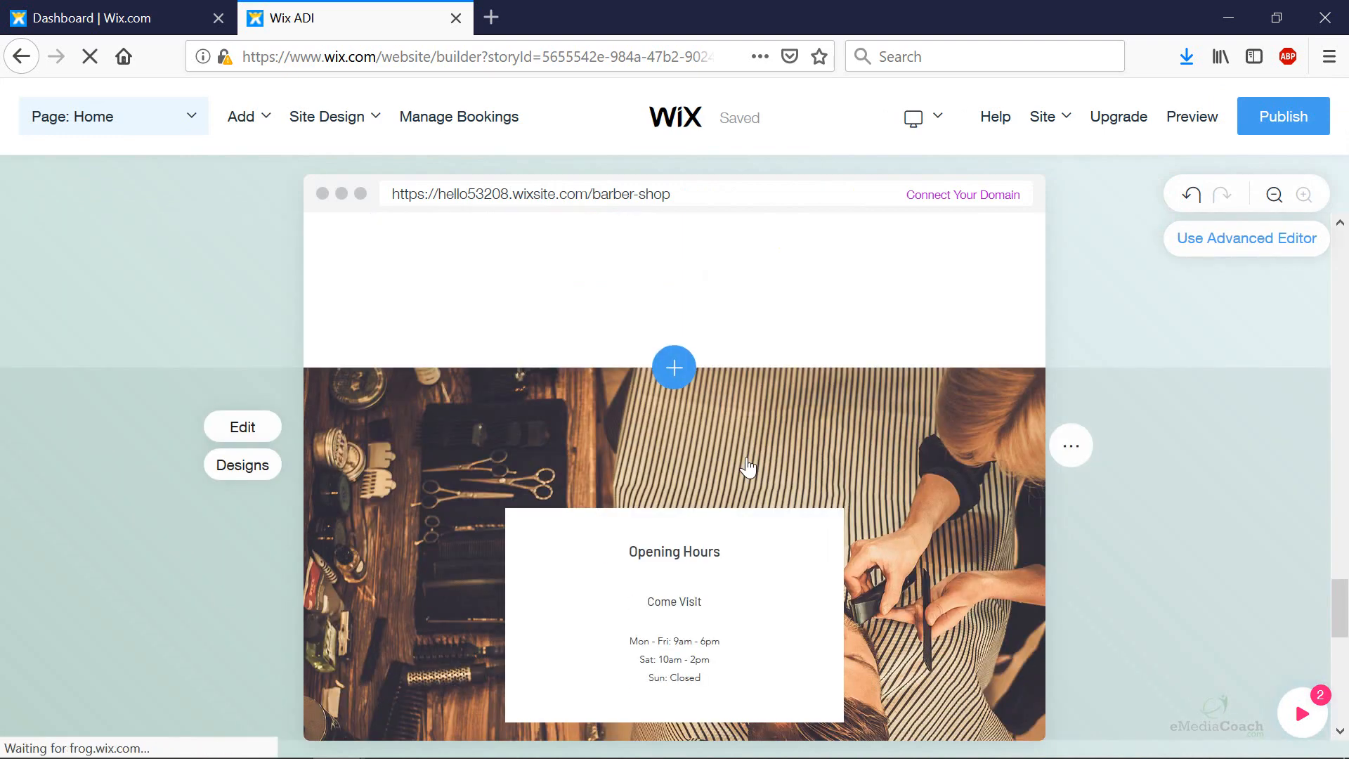
Step: Add a Gallery page using the four-column grid design of square images, and dismiss the Pro Gallery introduction
click(248, 129)
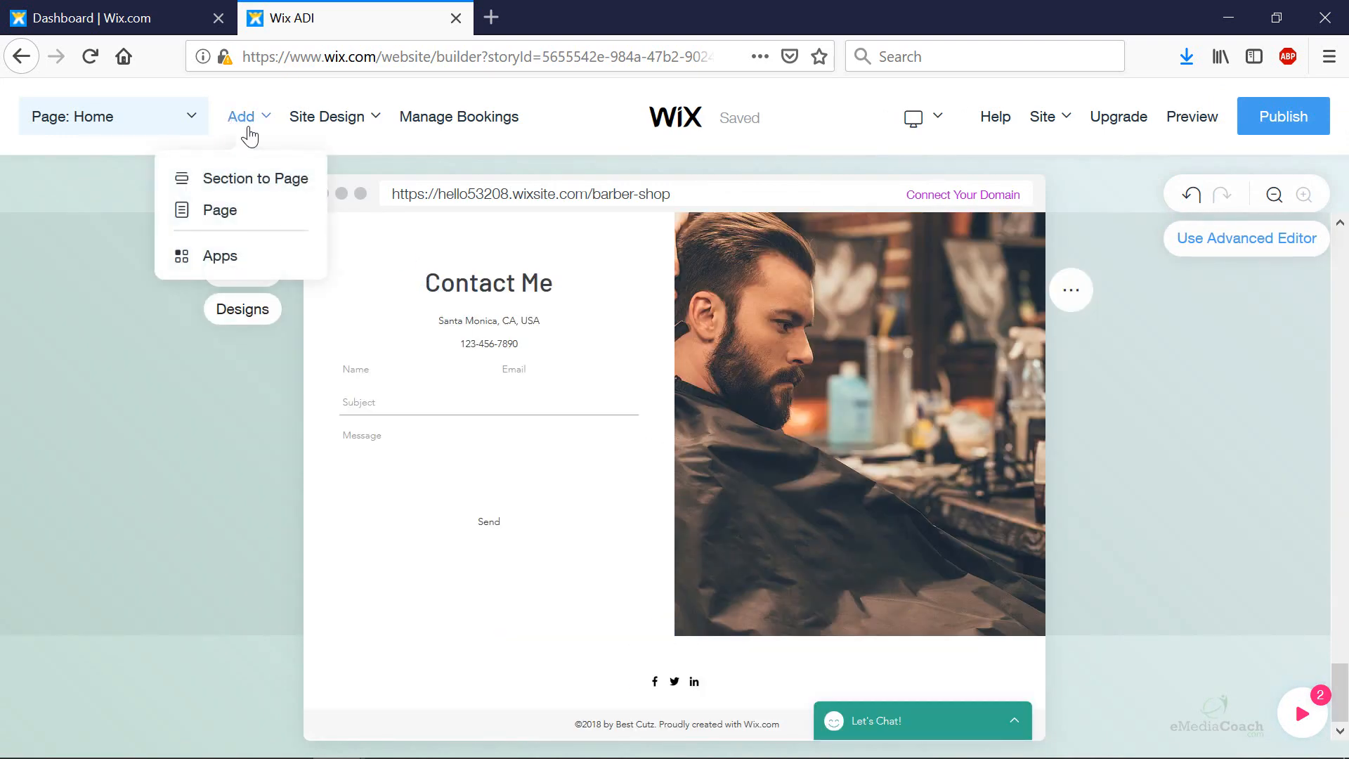
click(234, 213)
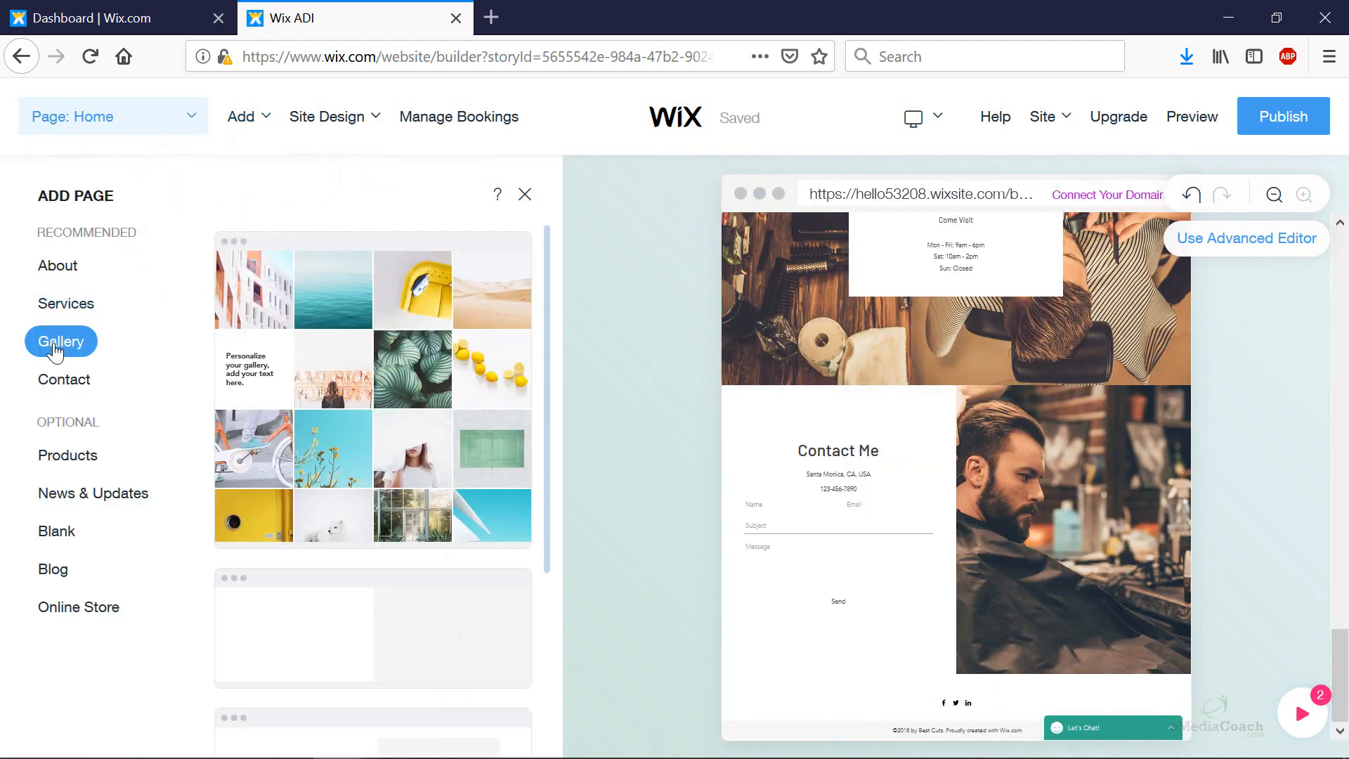
double_click(368, 416)
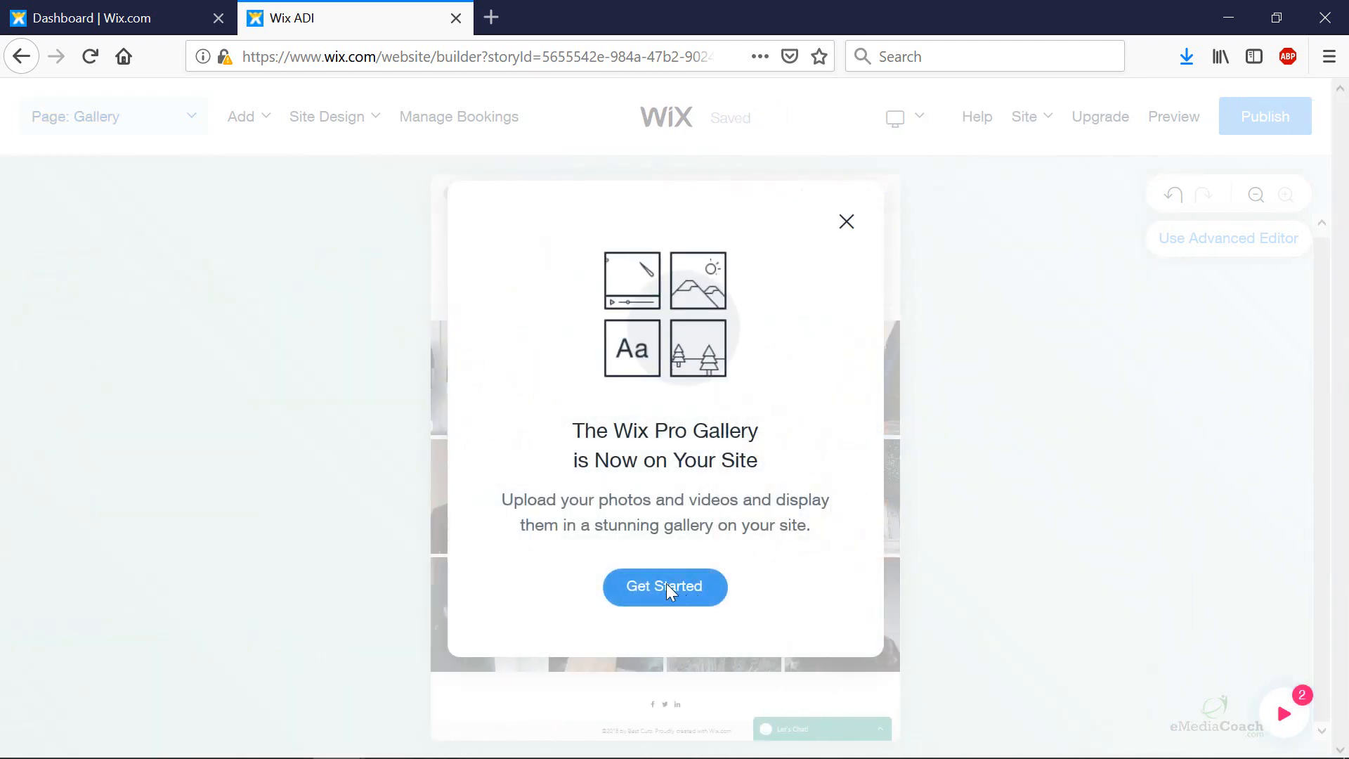
click(665, 583)
Step: Look over the new Gallery page from its header to the footer, and open the list of site pages
scroll(668, 555, down, 5)
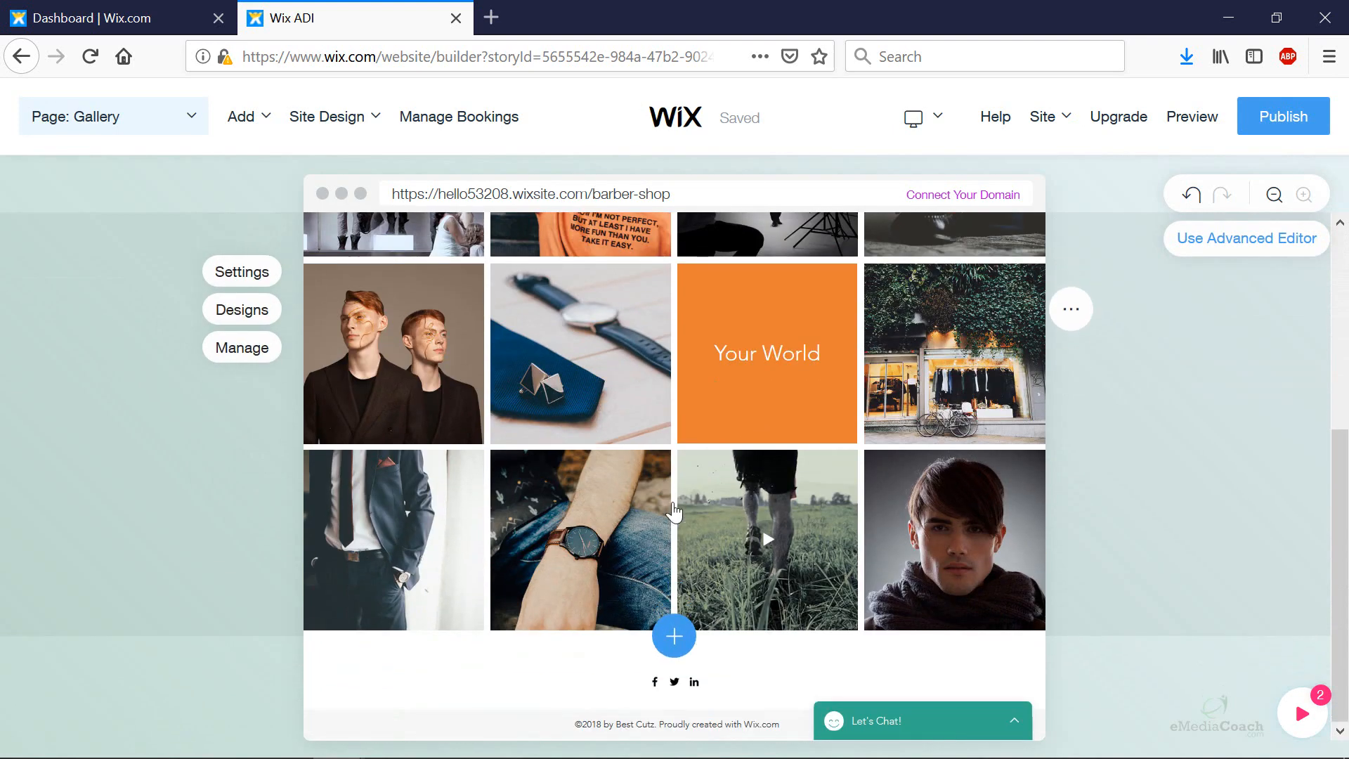
scroll(750, 288, up, 2)
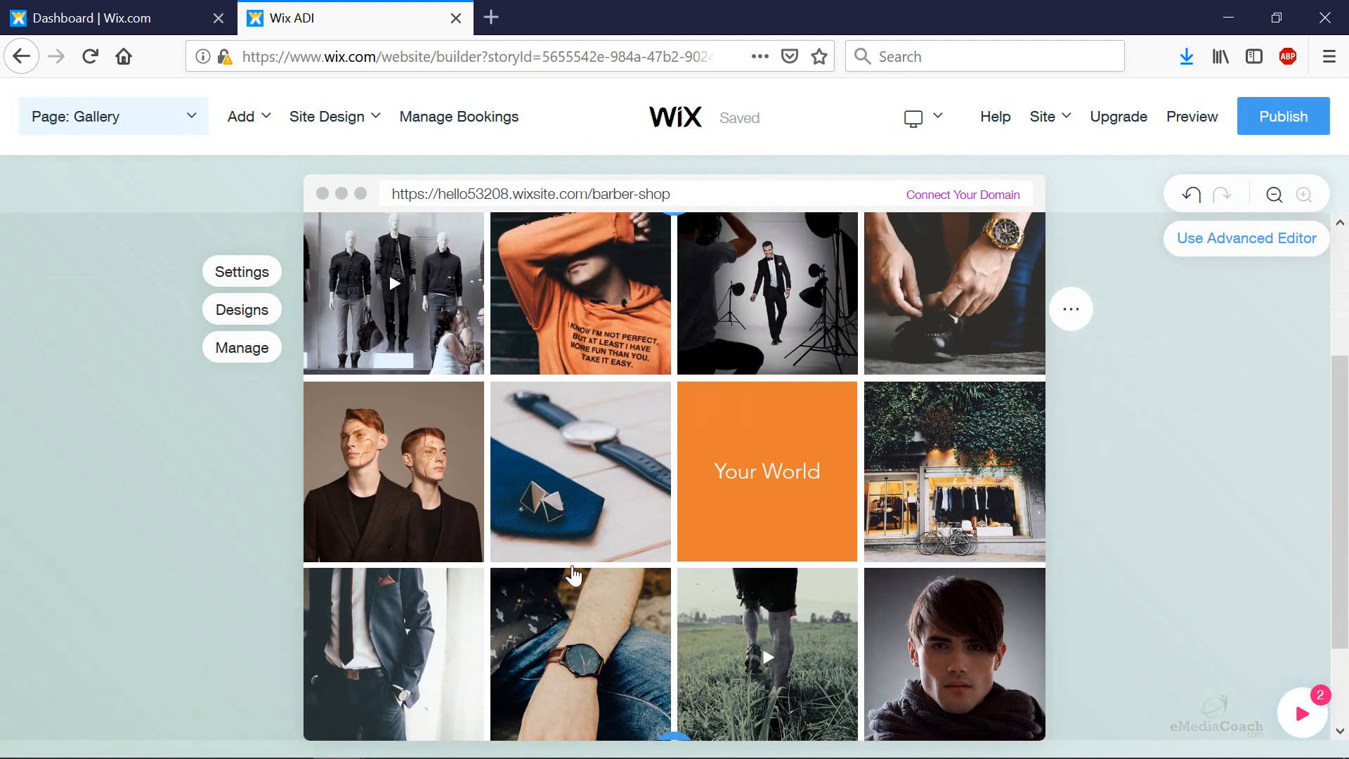
scroll(555, 573, up, 3)
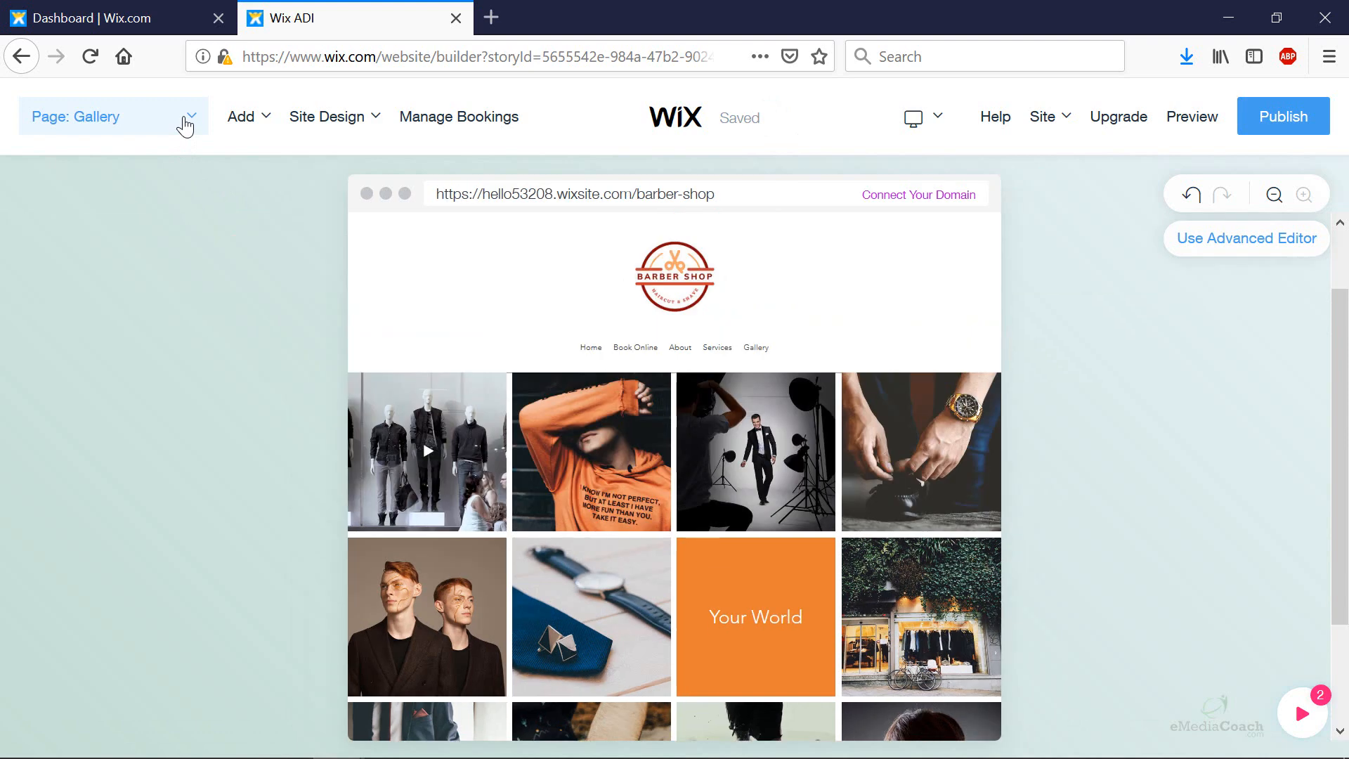
click(185, 127)
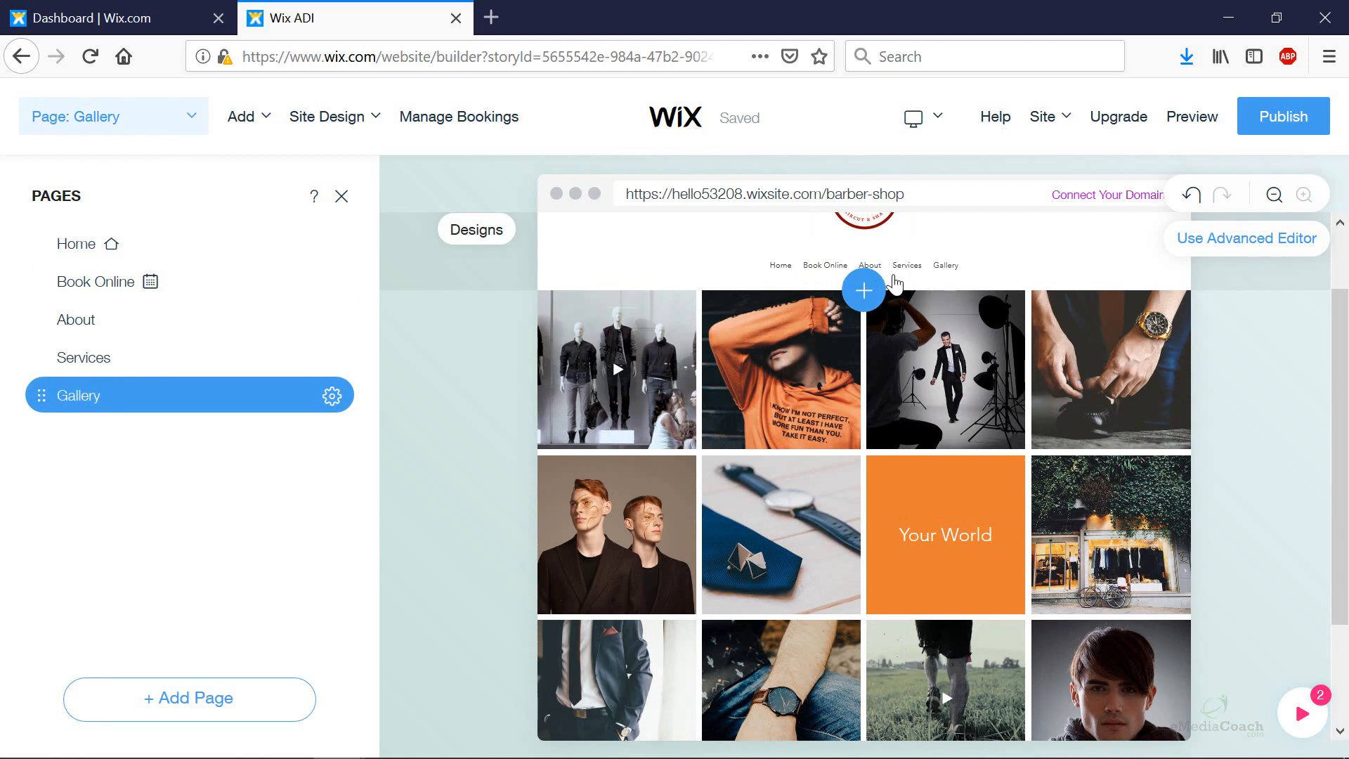
scroll(918, 469, down, 2)
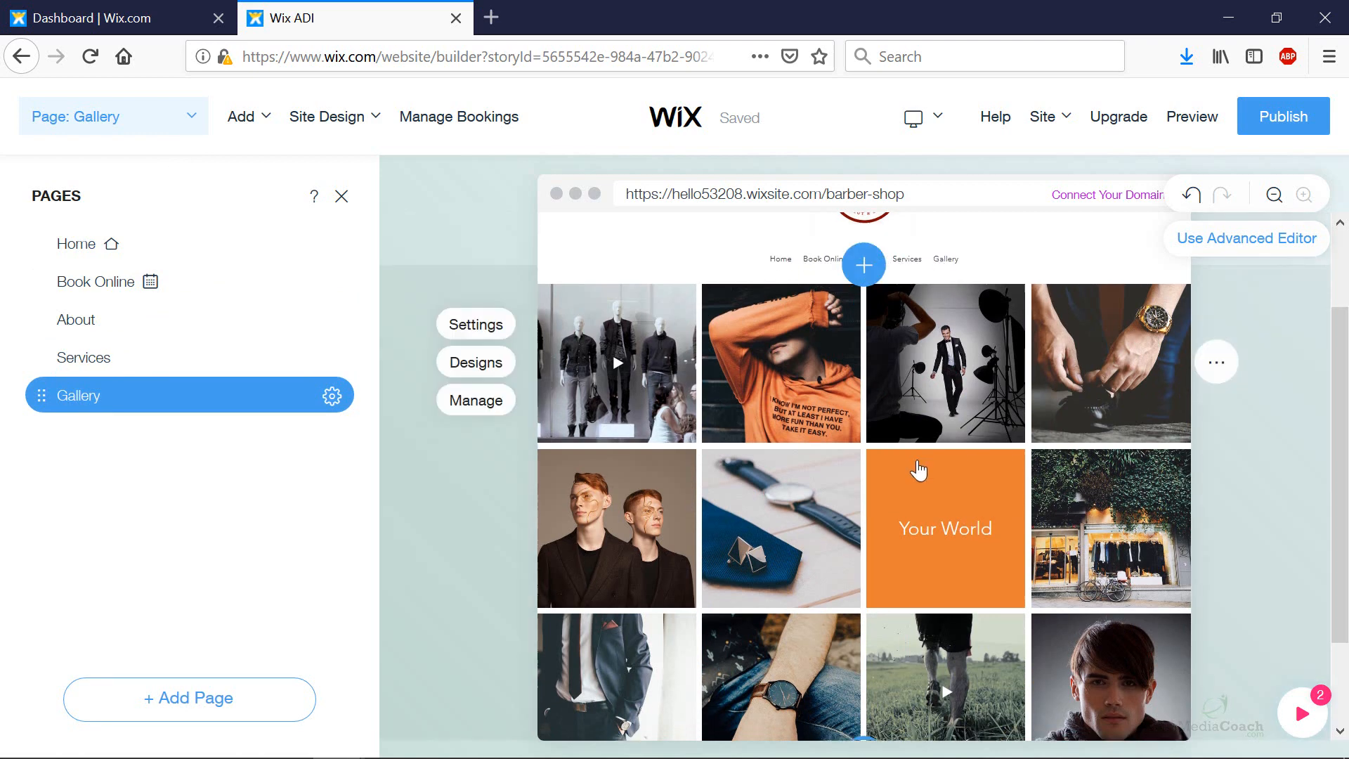
scroll(918, 478, up, 3)
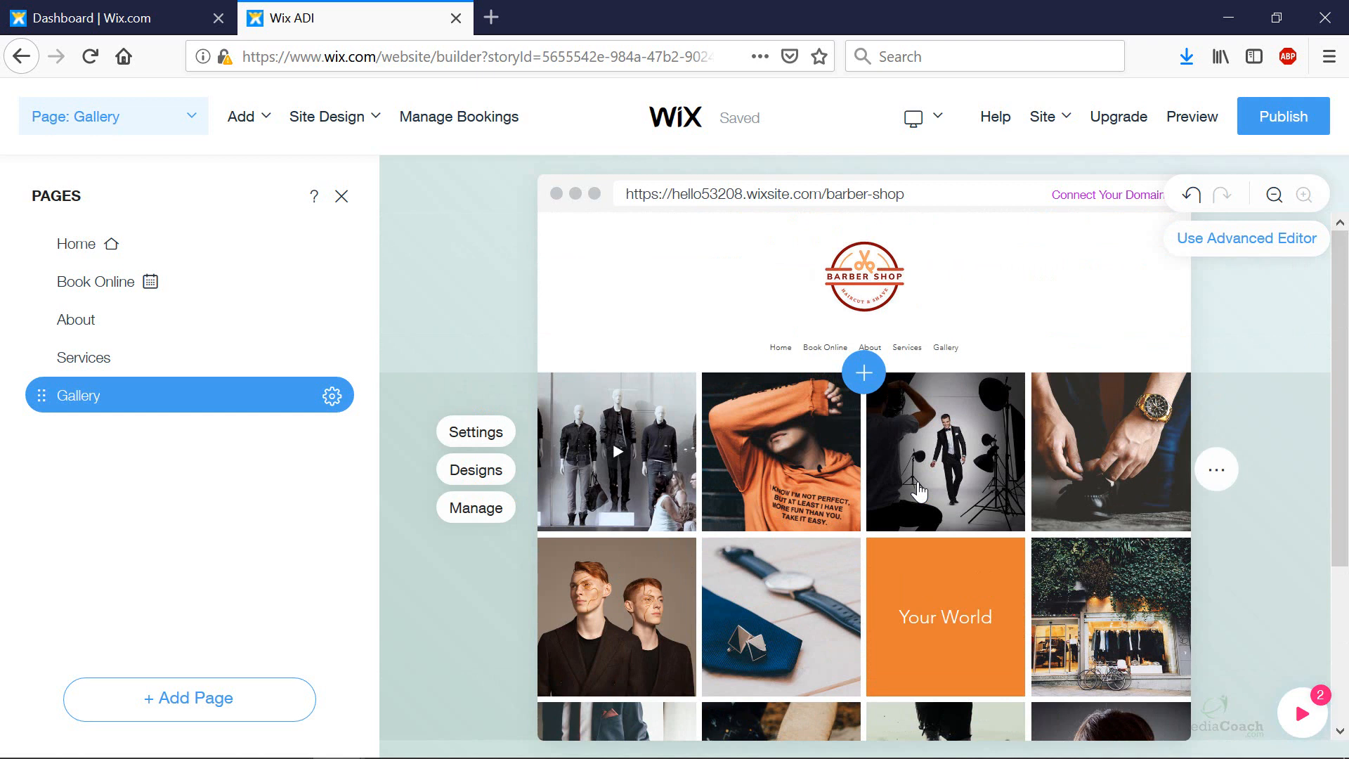
scroll(919, 492, down, 2)
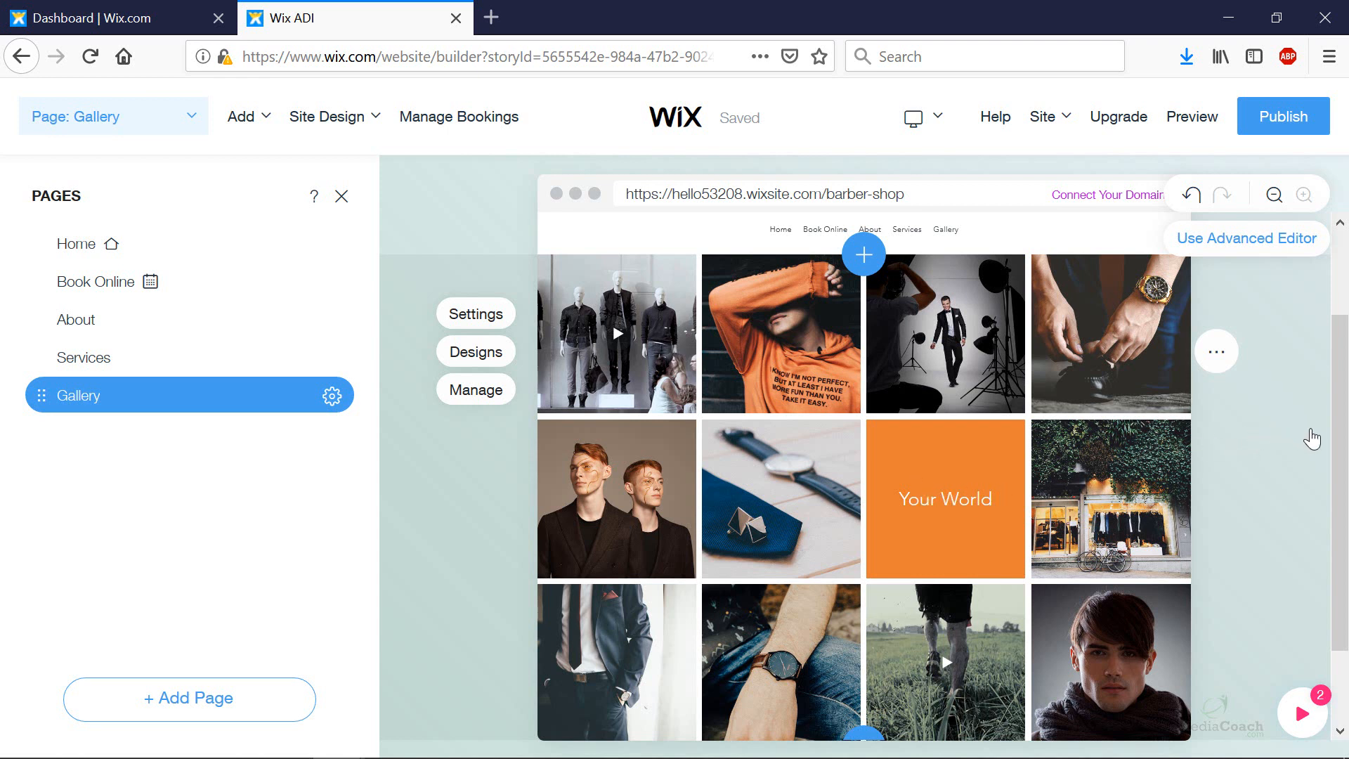
drag(1341, 450, 1344, 348)
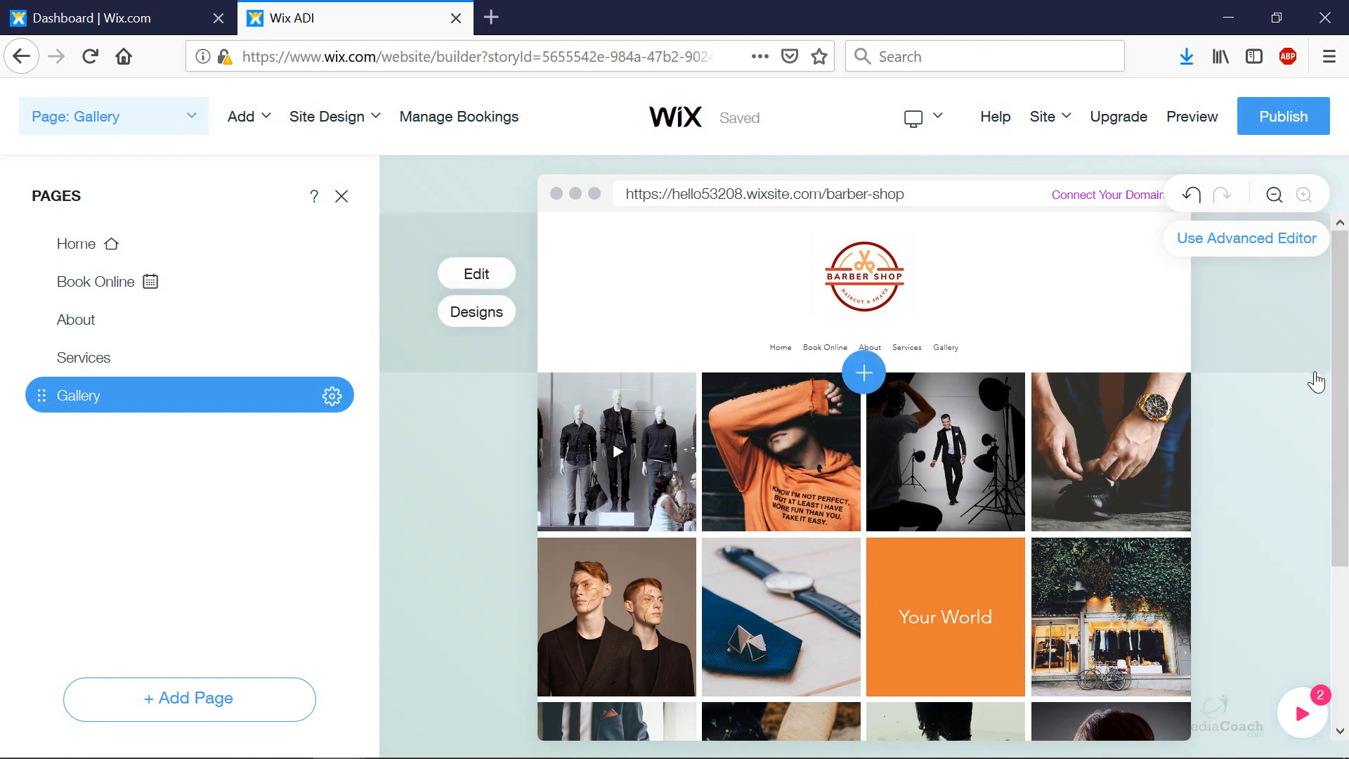
Step: Open the Gallery page's media organizer and browse the free Wix images in the Home & Garden category
click(476, 506)
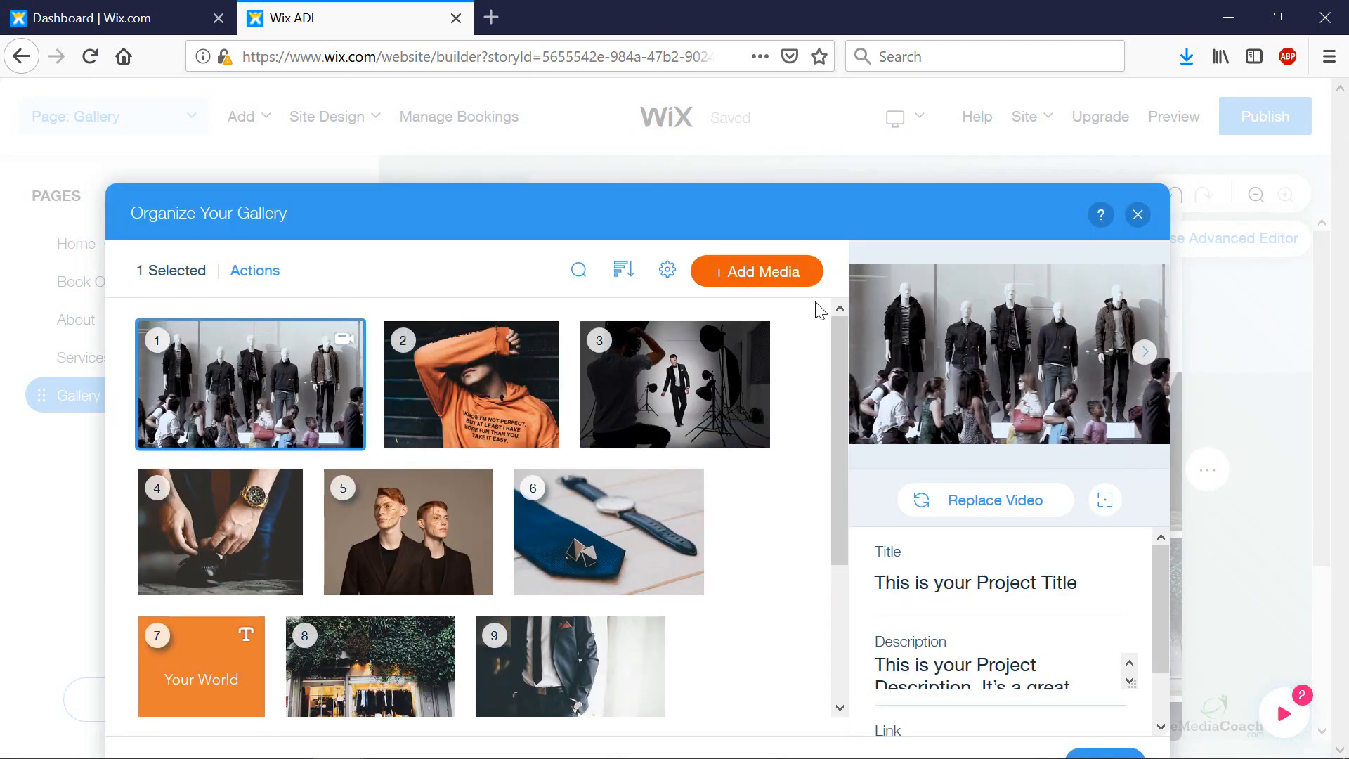
click(808, 278)
click(731, 331)
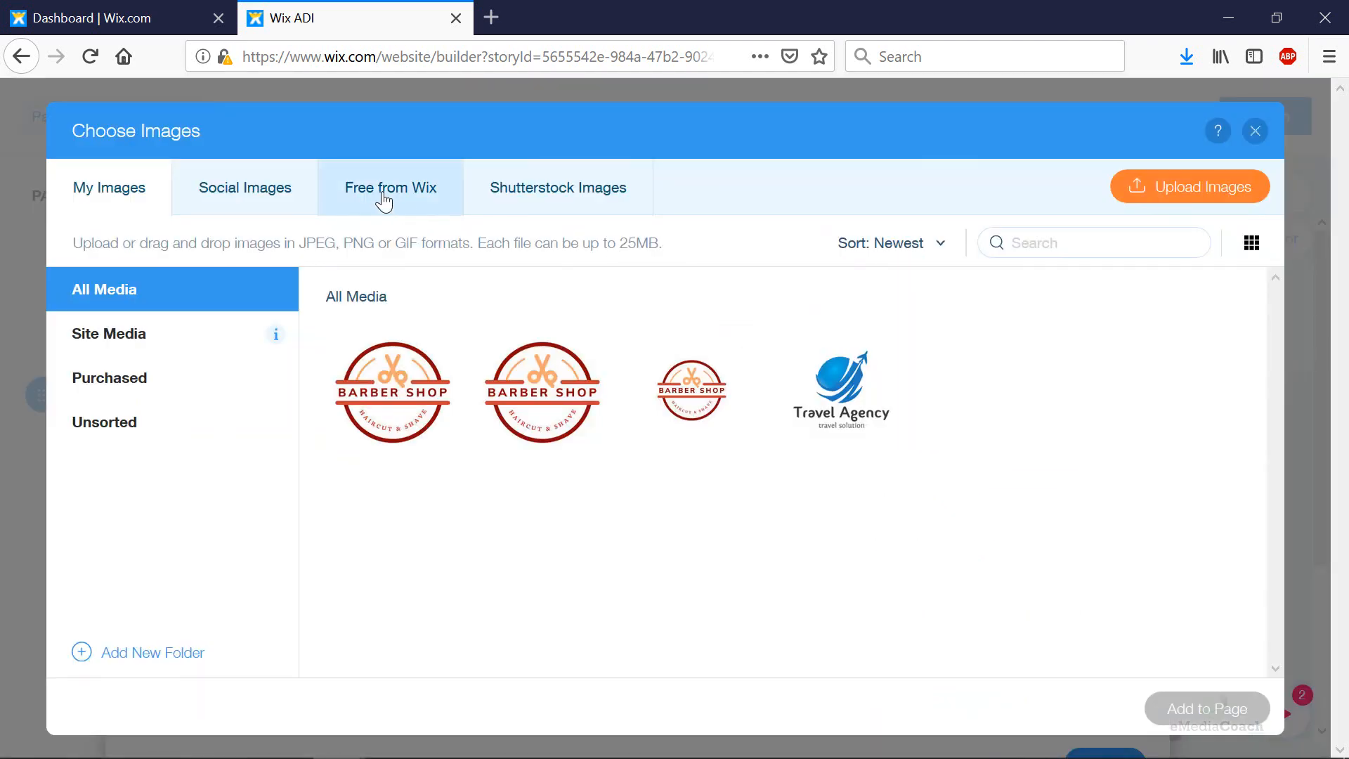
click(399, 208)
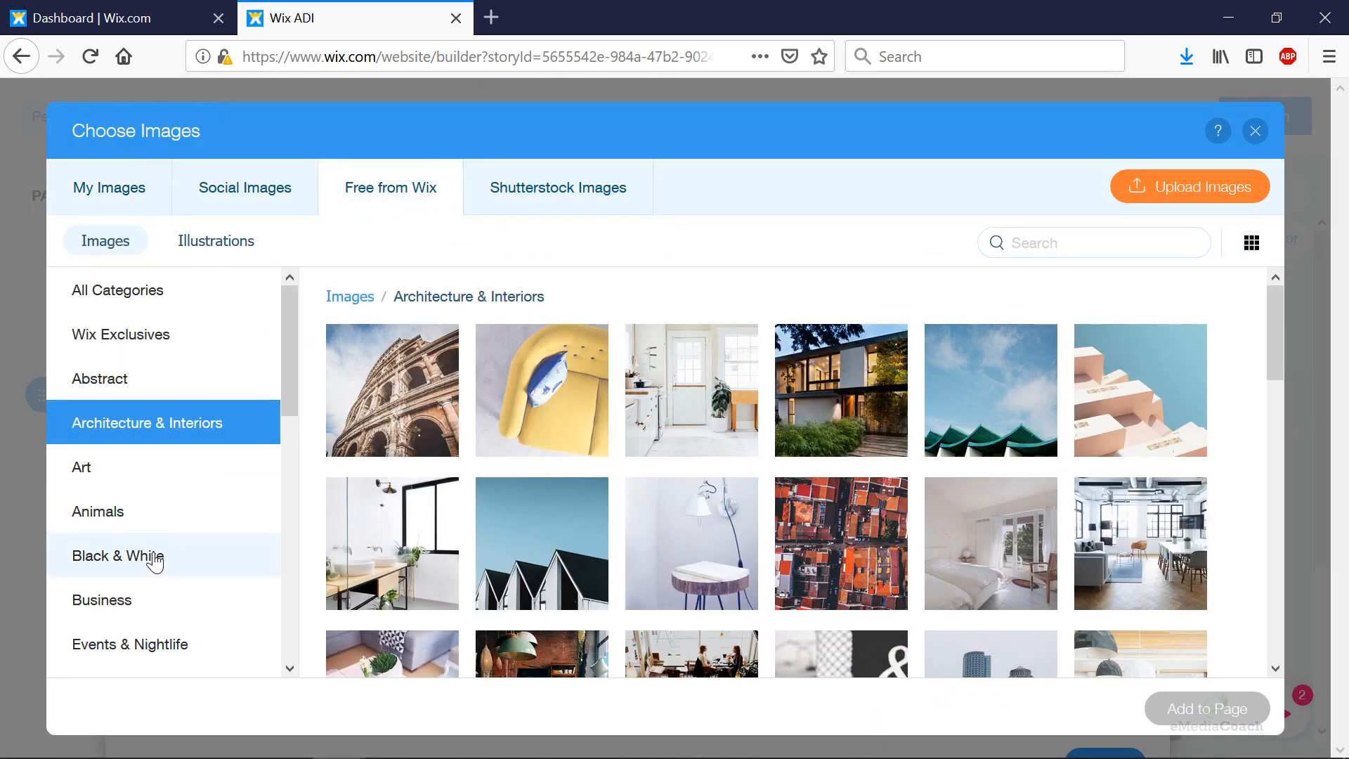
scroll(148, 556, down, 5)
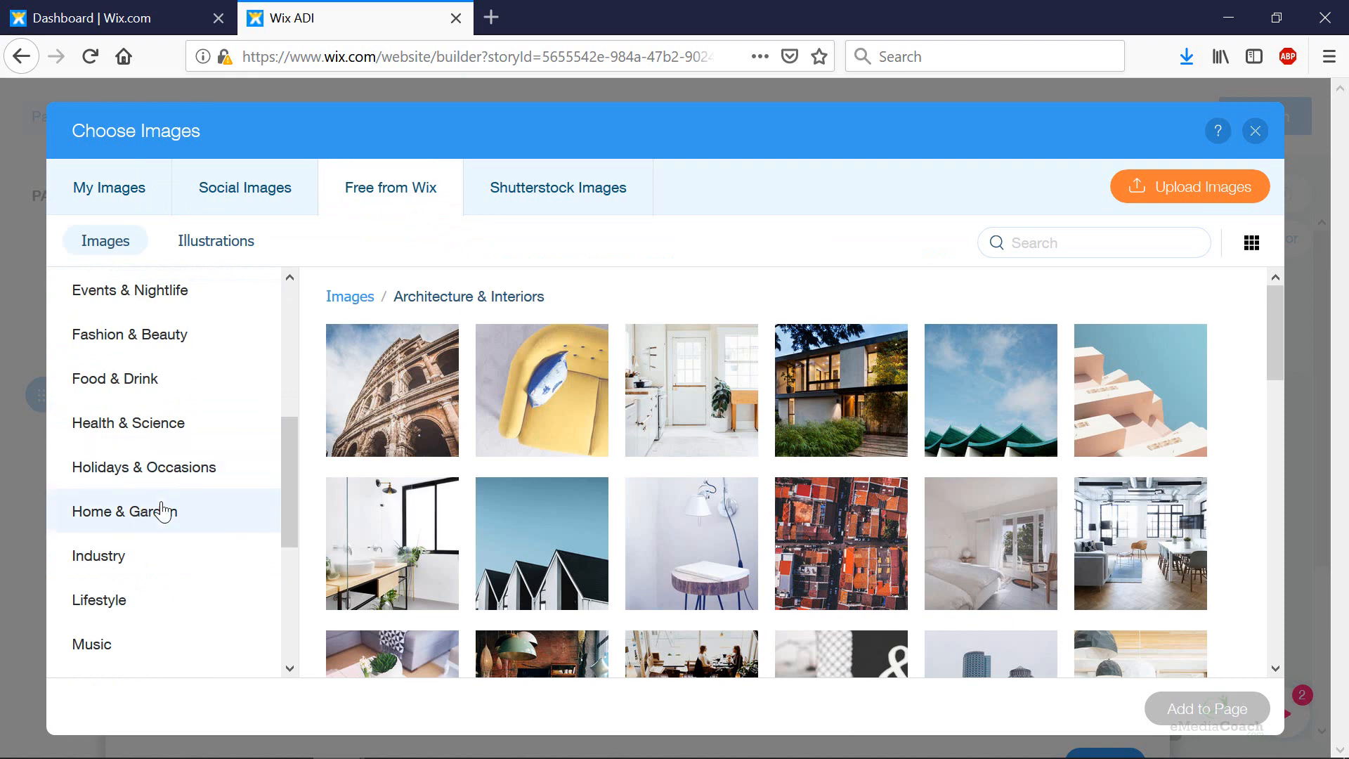
click(166, 511)
scroll(700, 516, down, 5)
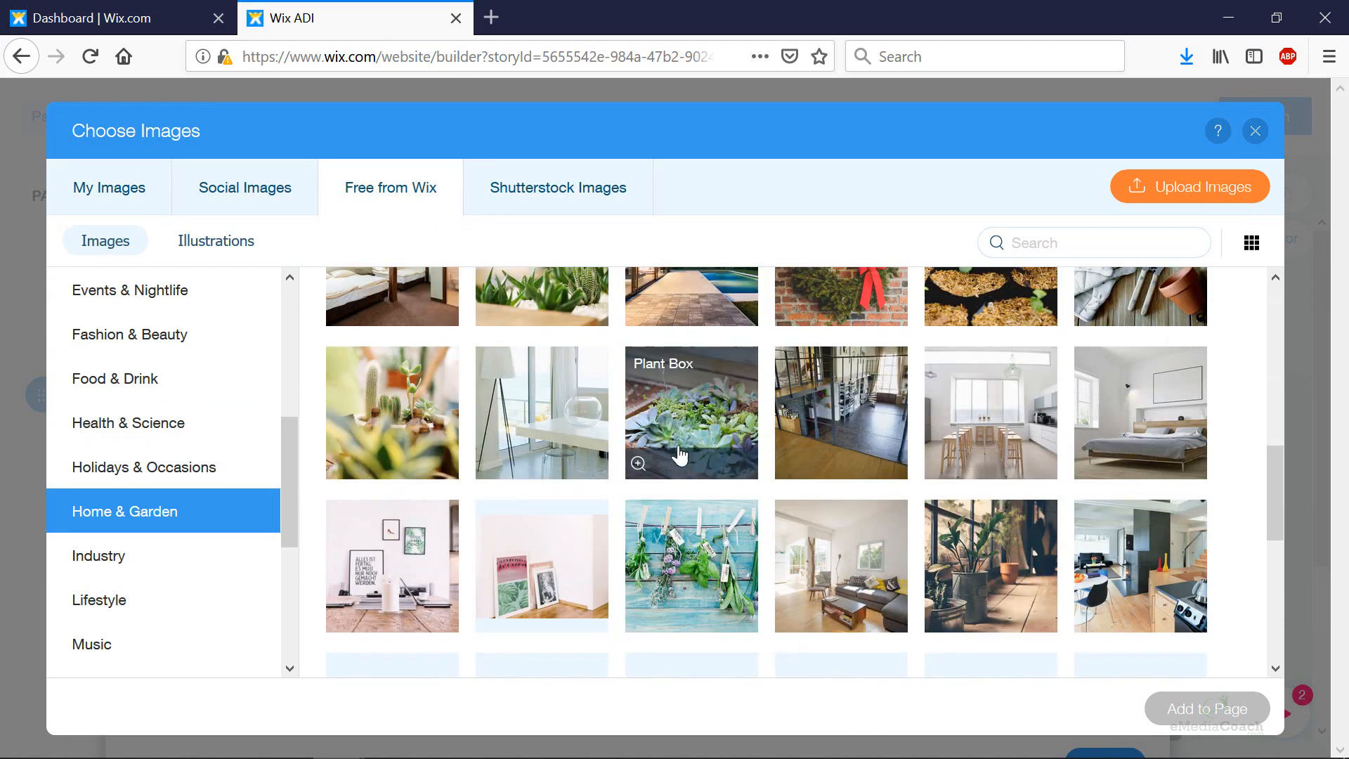
scroll(1063, 485, down, 3)
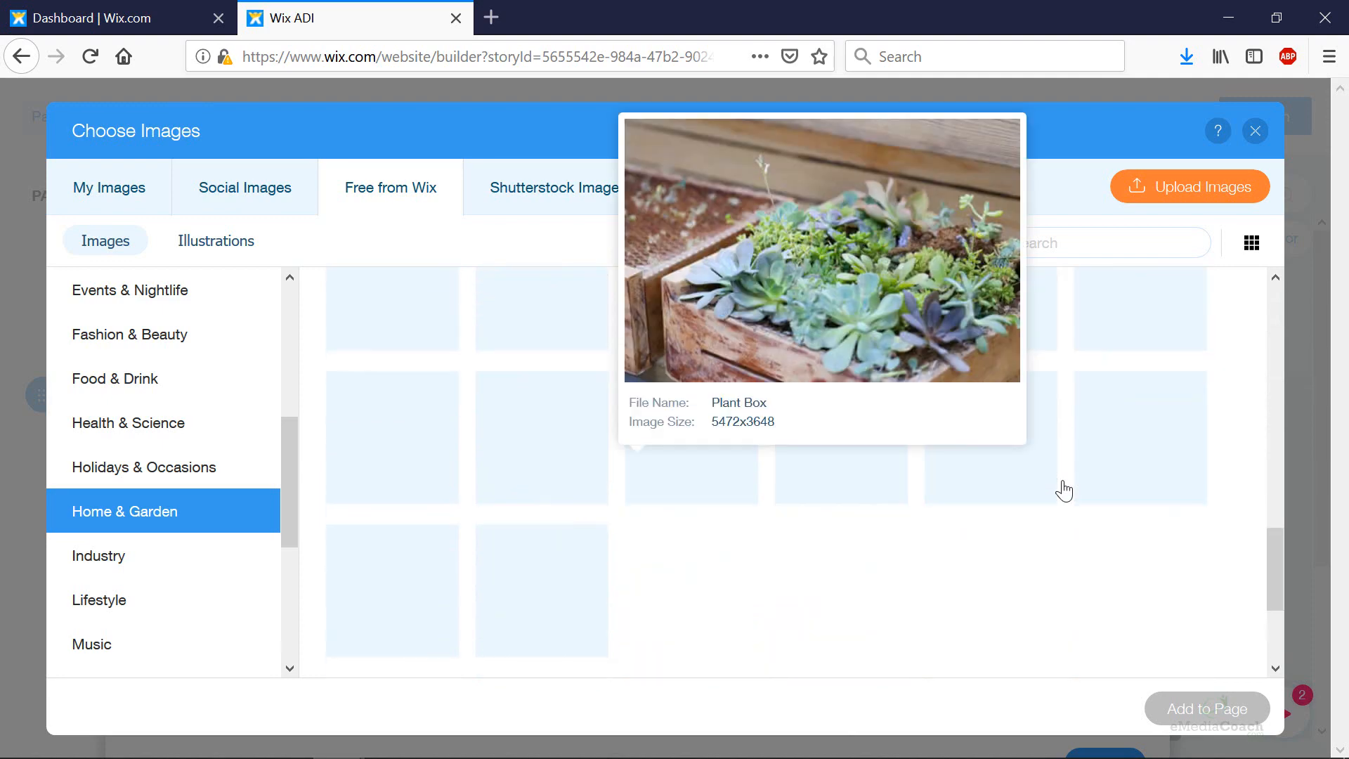
scroll(1064, 485, up, 3)
scroll(1069, 500, down, 3)
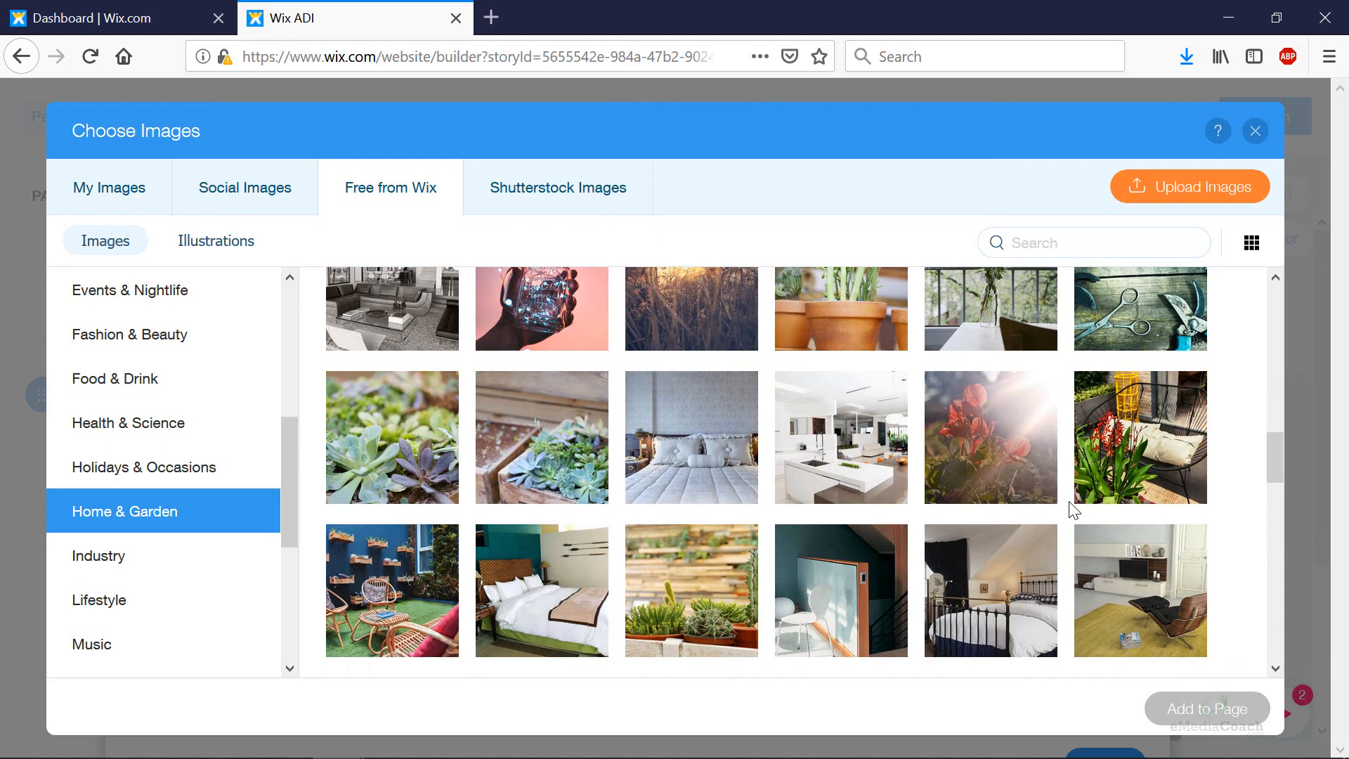
scroll(1069, 500, down, 2)
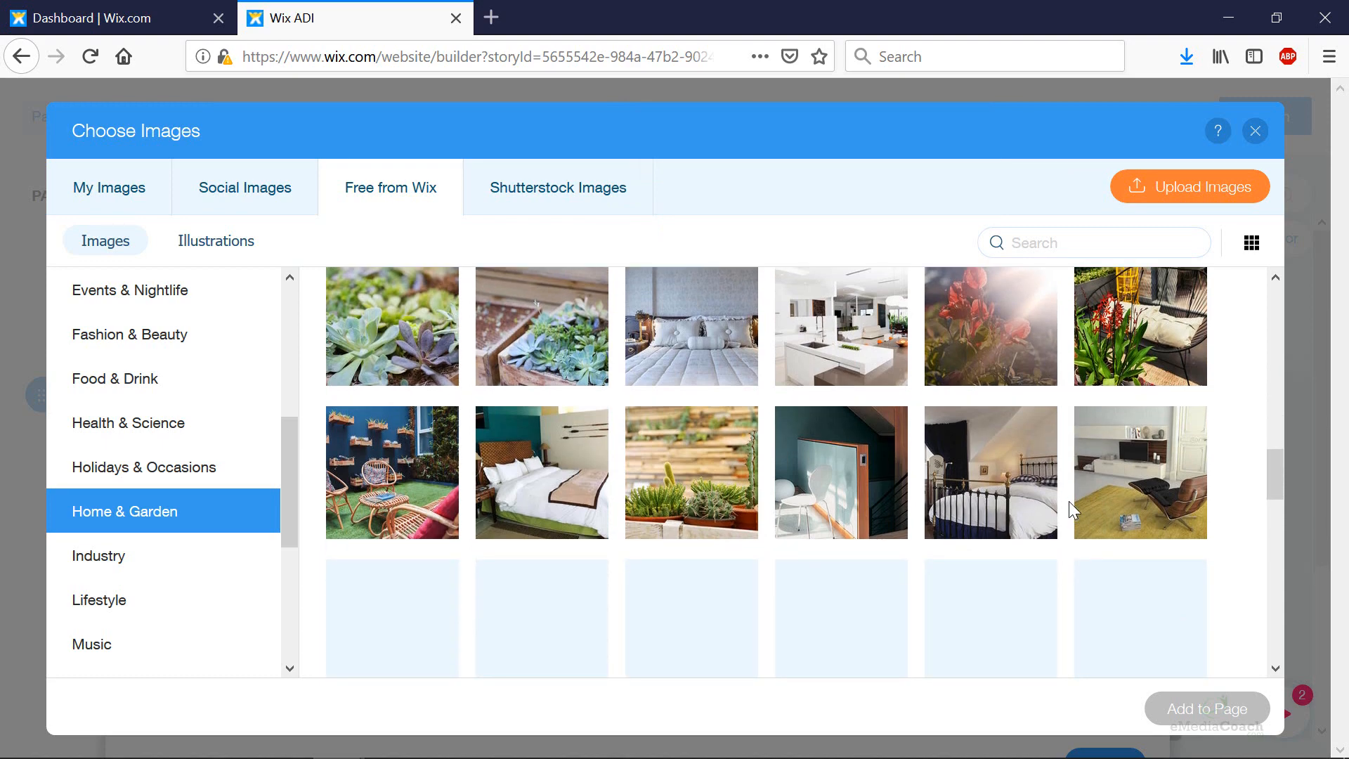
scroll(1071, 505, down, 3)
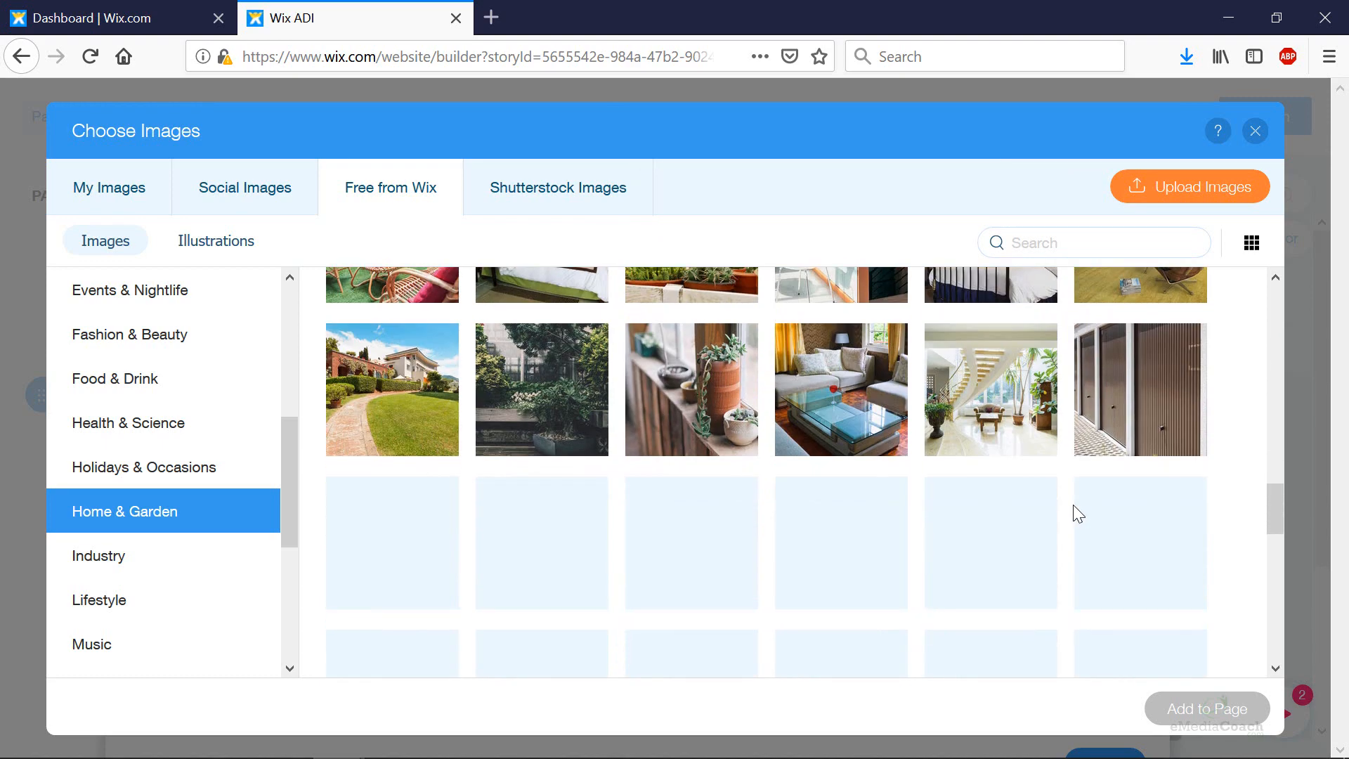
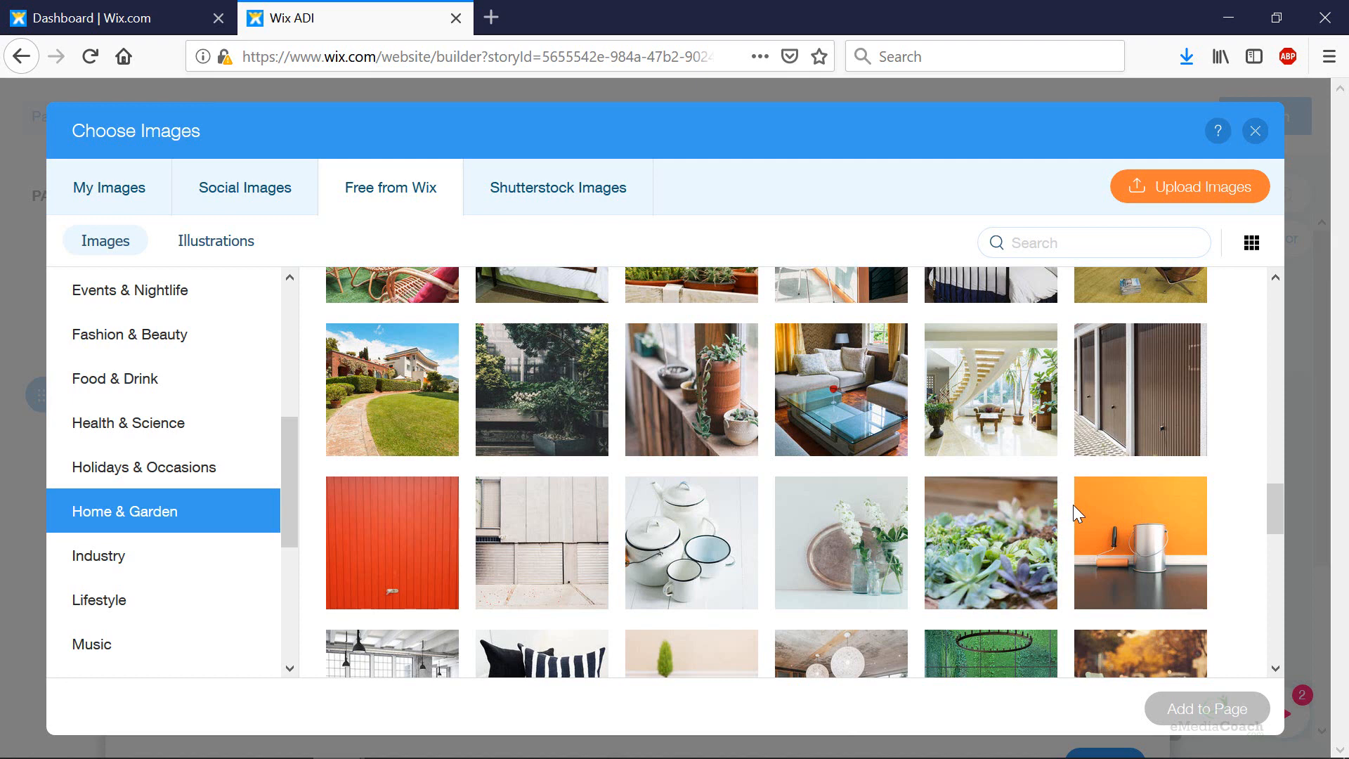
mouse_move(1075, 504)
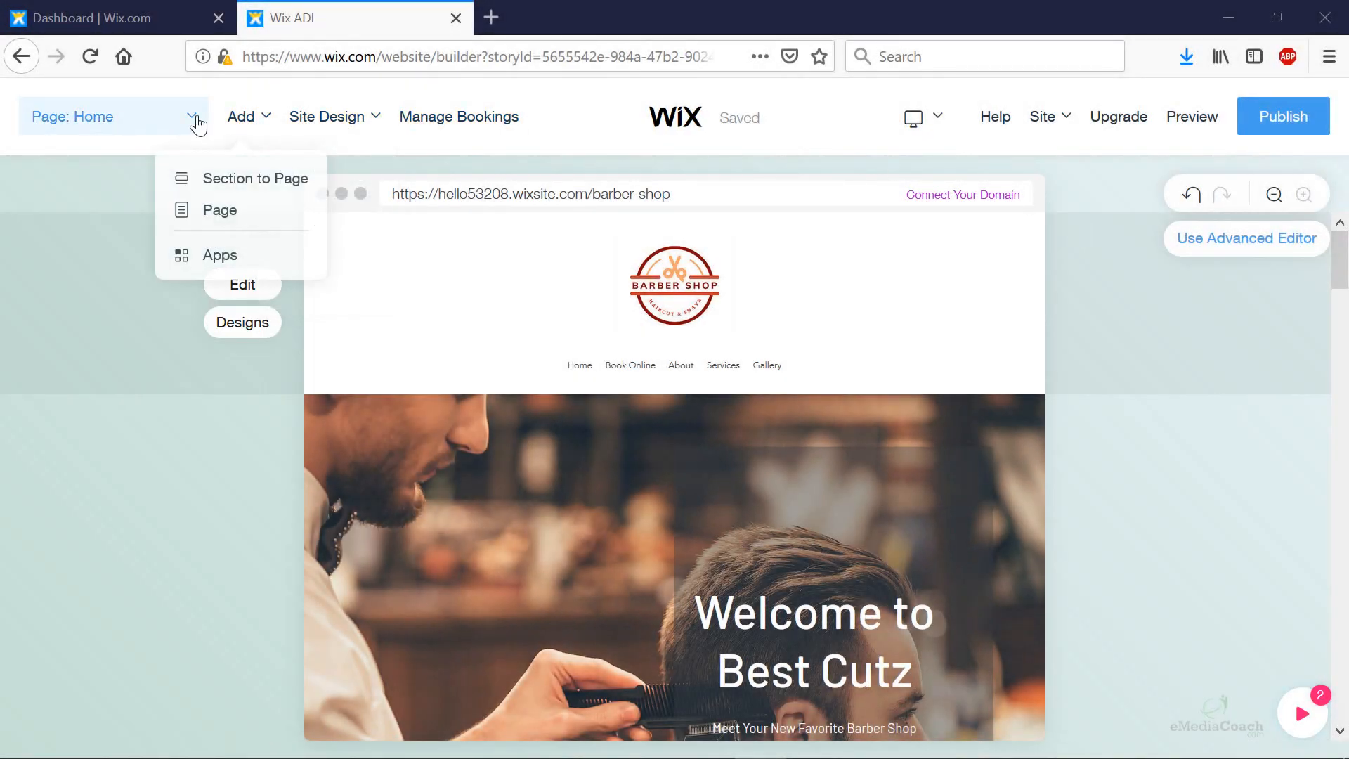
mouse_move(261, 123)
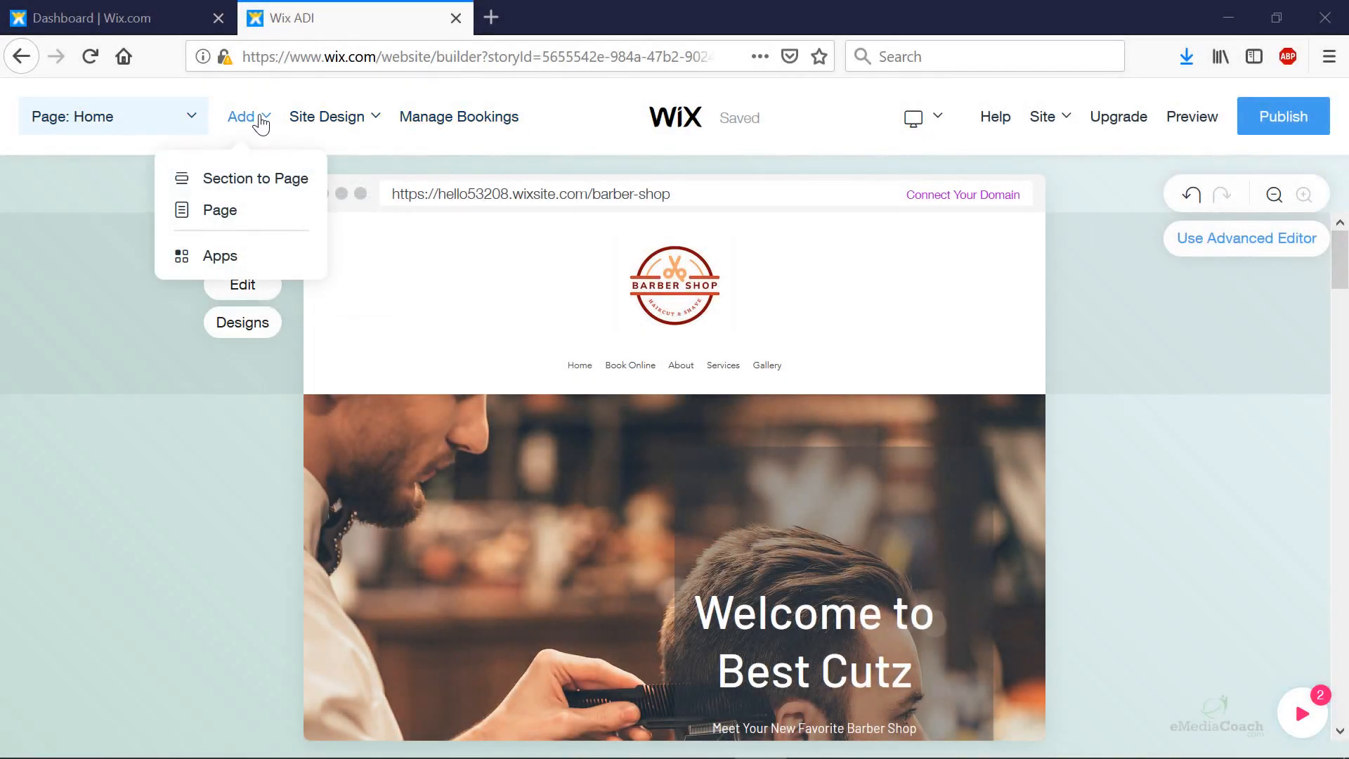
Step: Add a Contact page using the design with white contact details and form panel above a light map
click(231, 219)
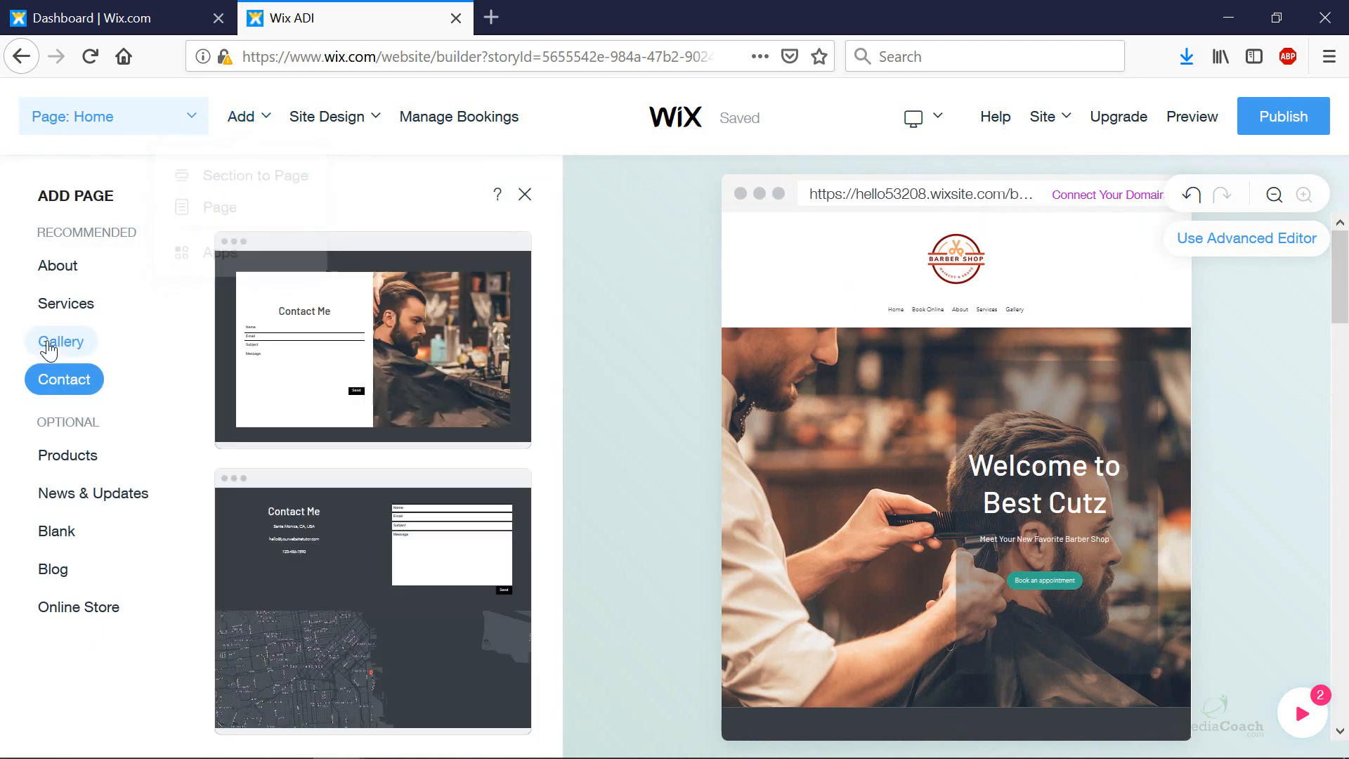
scroll(461, 428, down, 3)
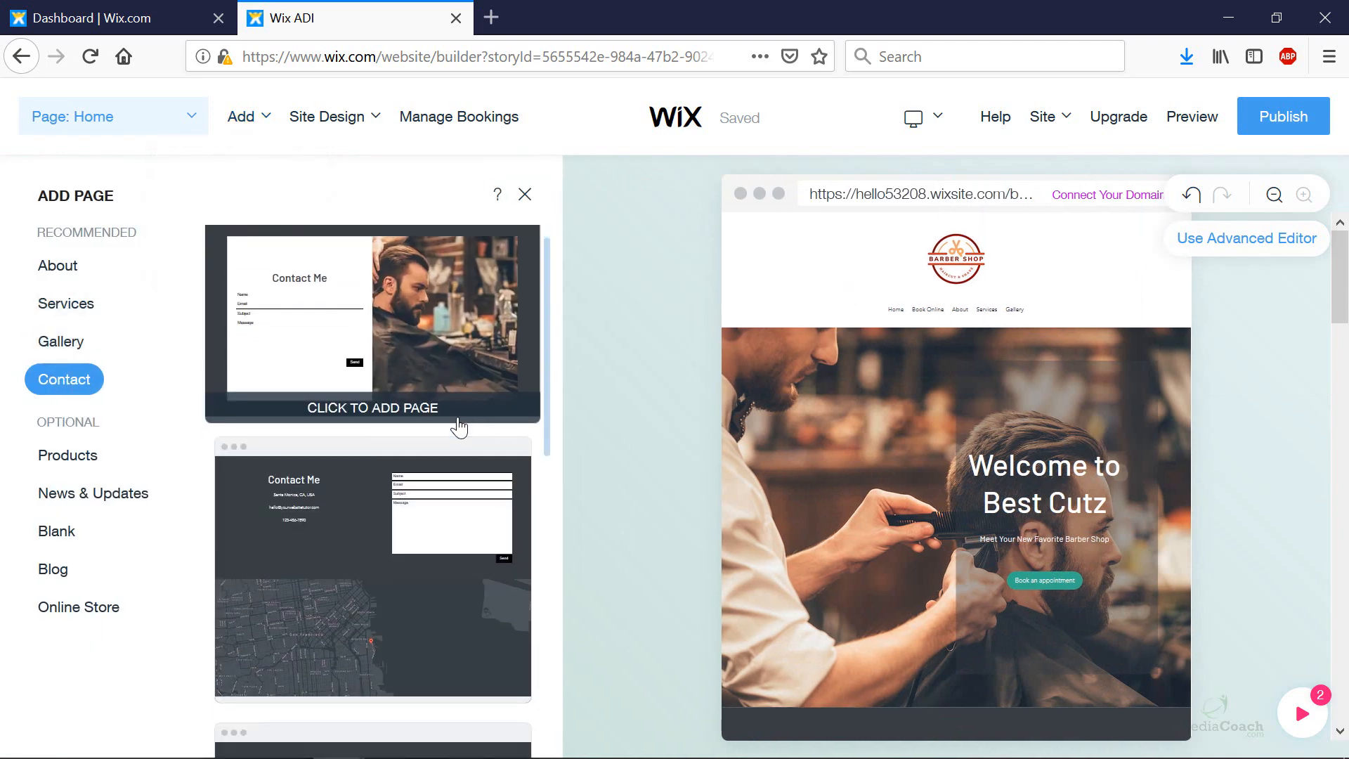
scroll(456, 420, down, 10)
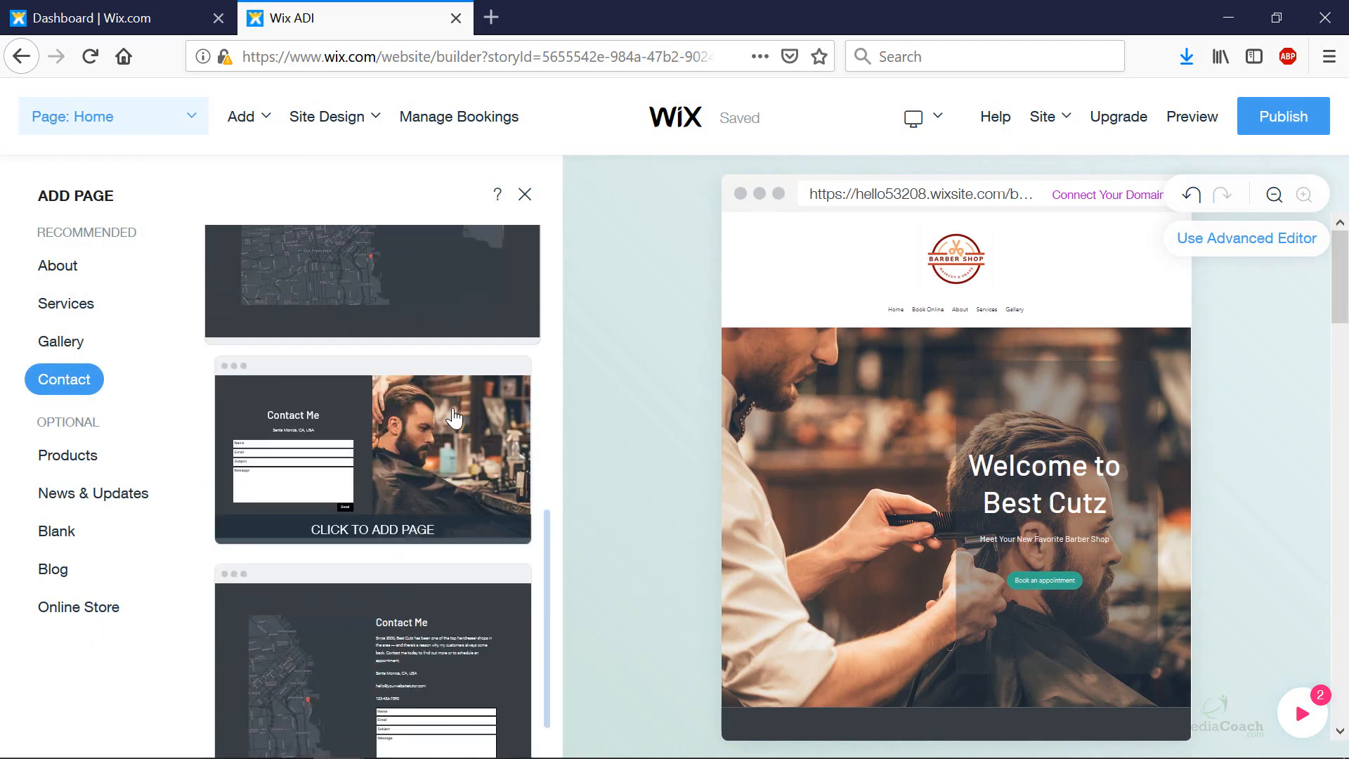
scroll(454, 416, down, 5)
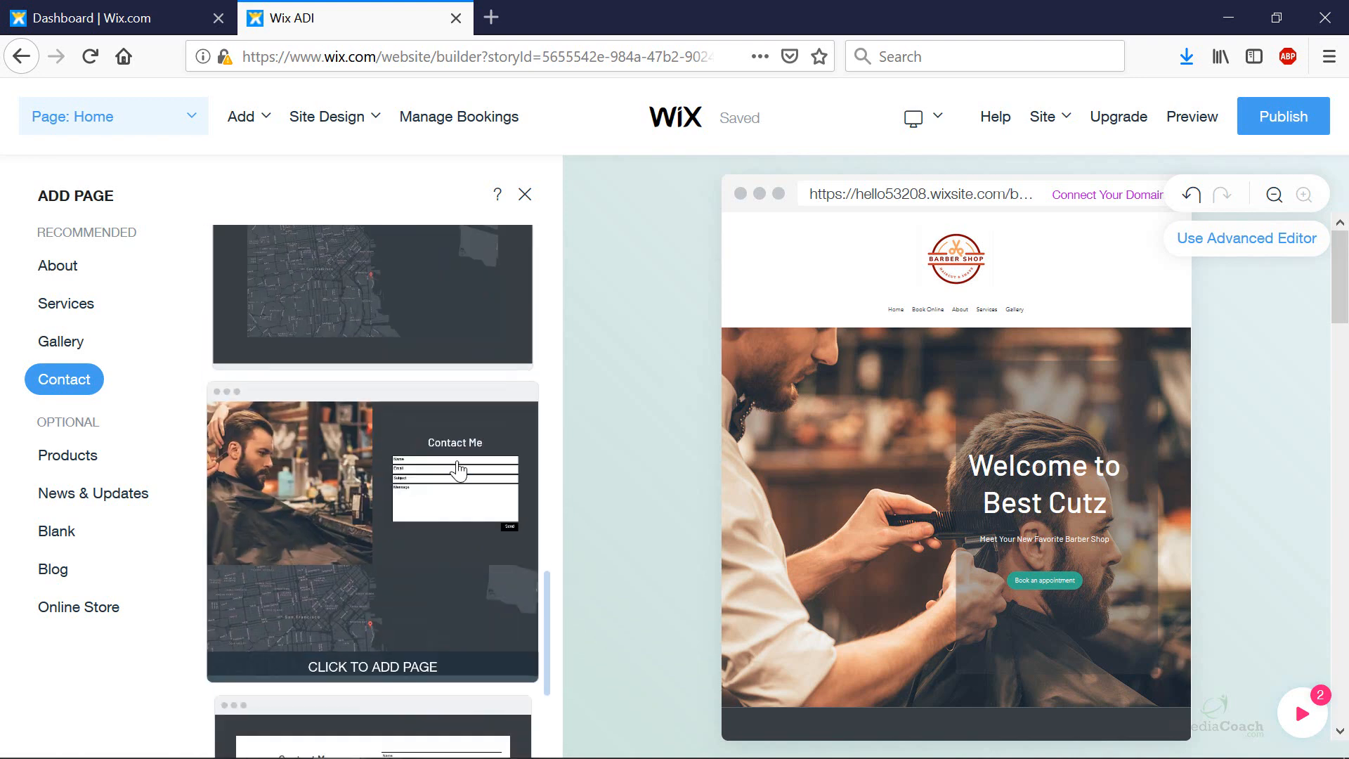
scroll(422, 470, down, 8)
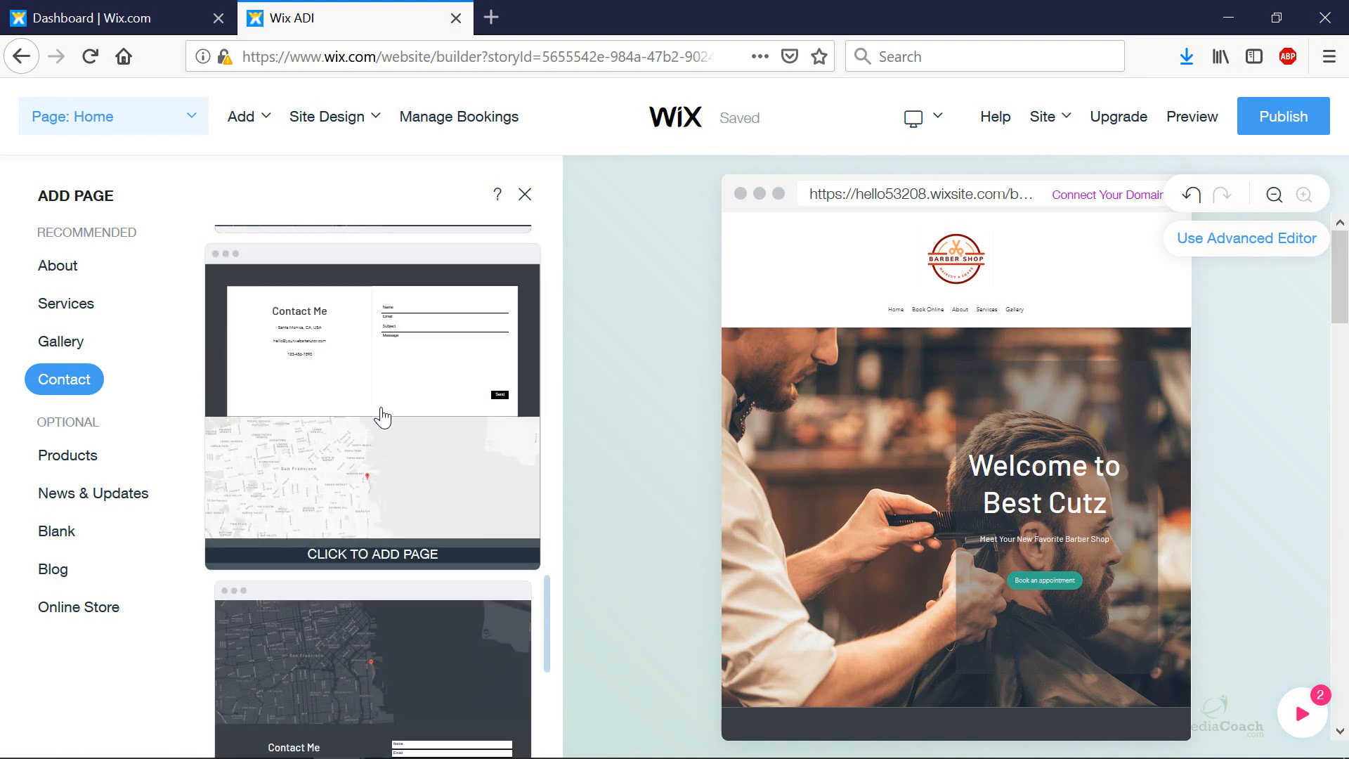
scroll(387, 414, down, 8)
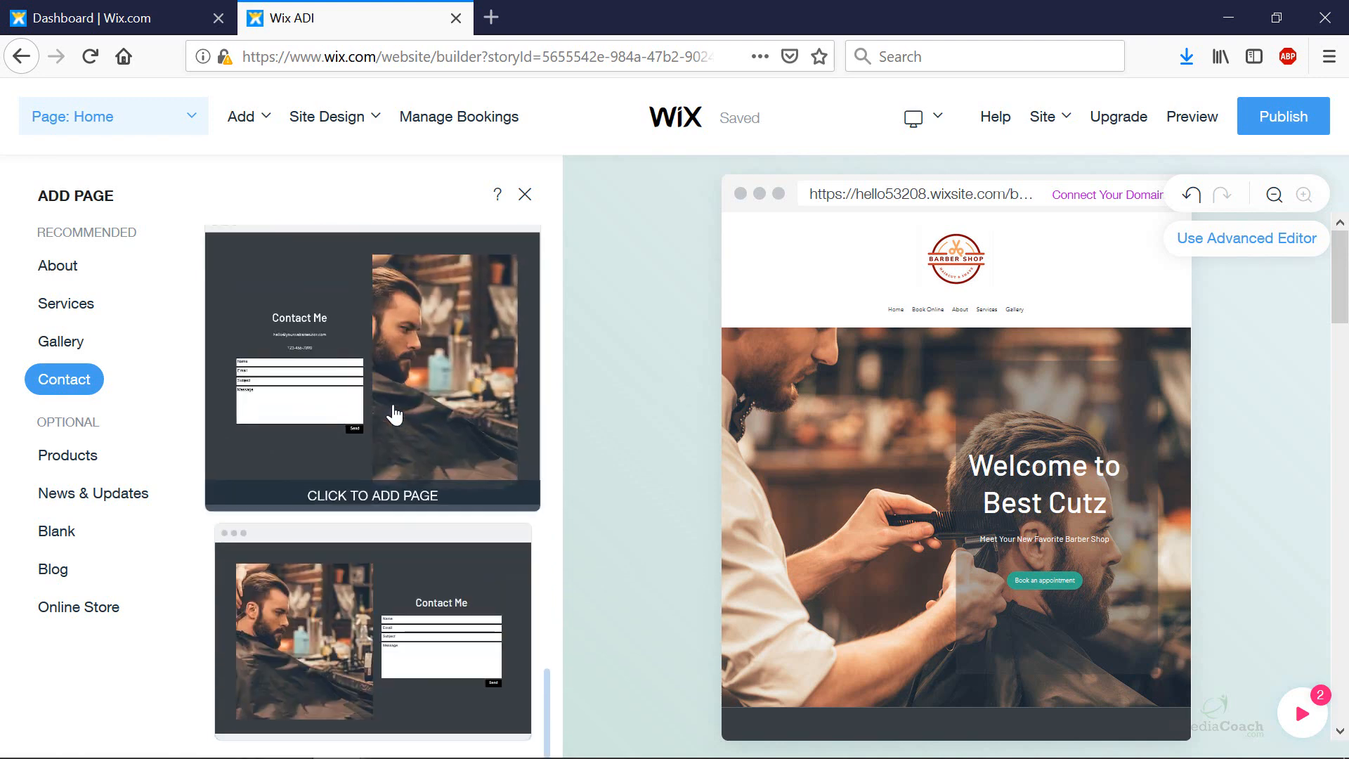
scroll(417, 578, down, 3)
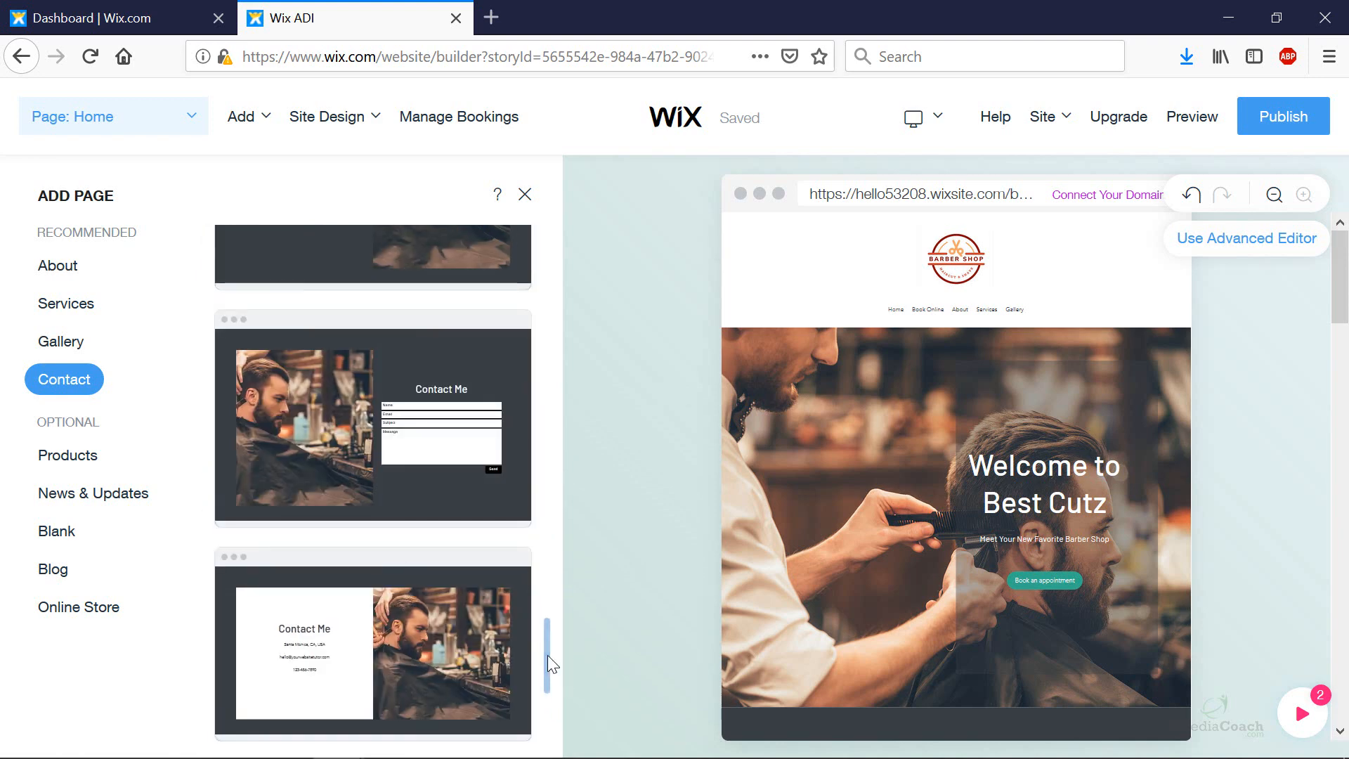
drag(549, 652, 541, 517)
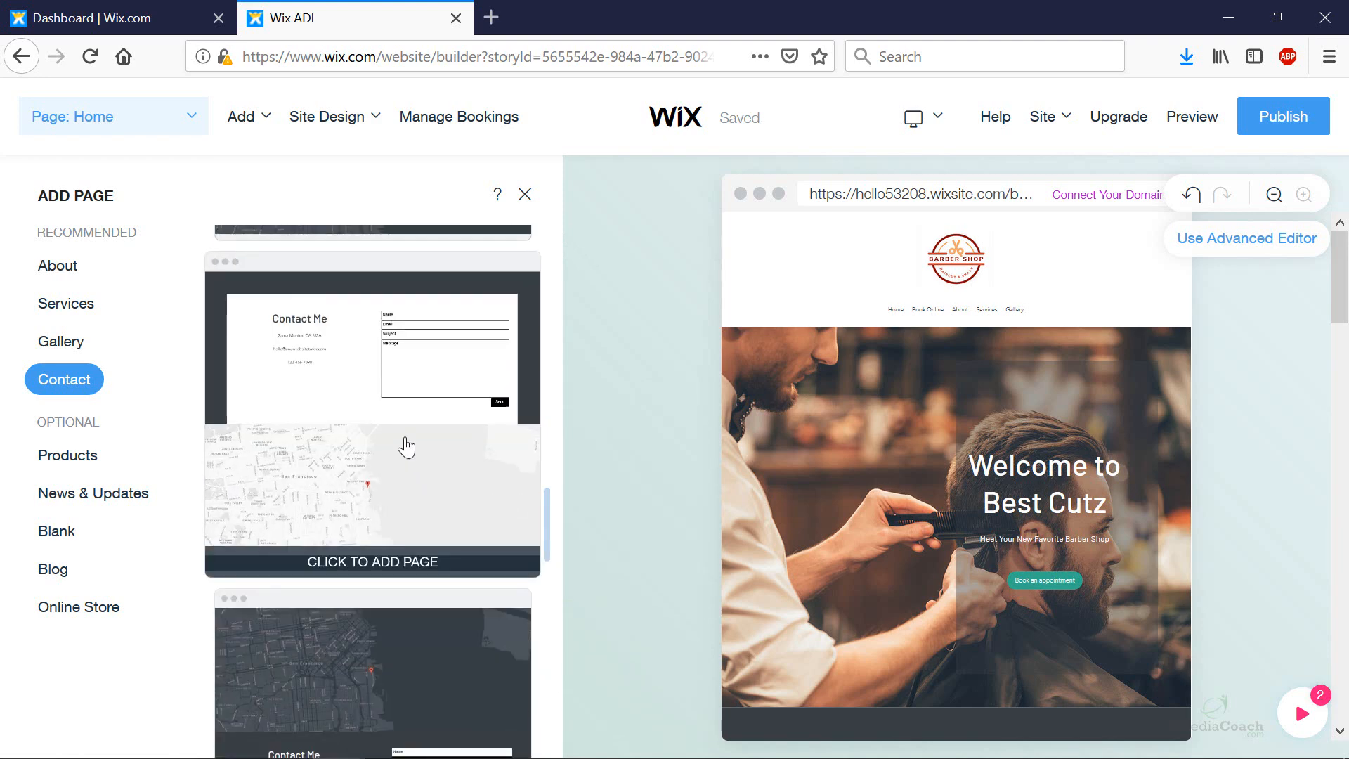
double_click(398, 393)
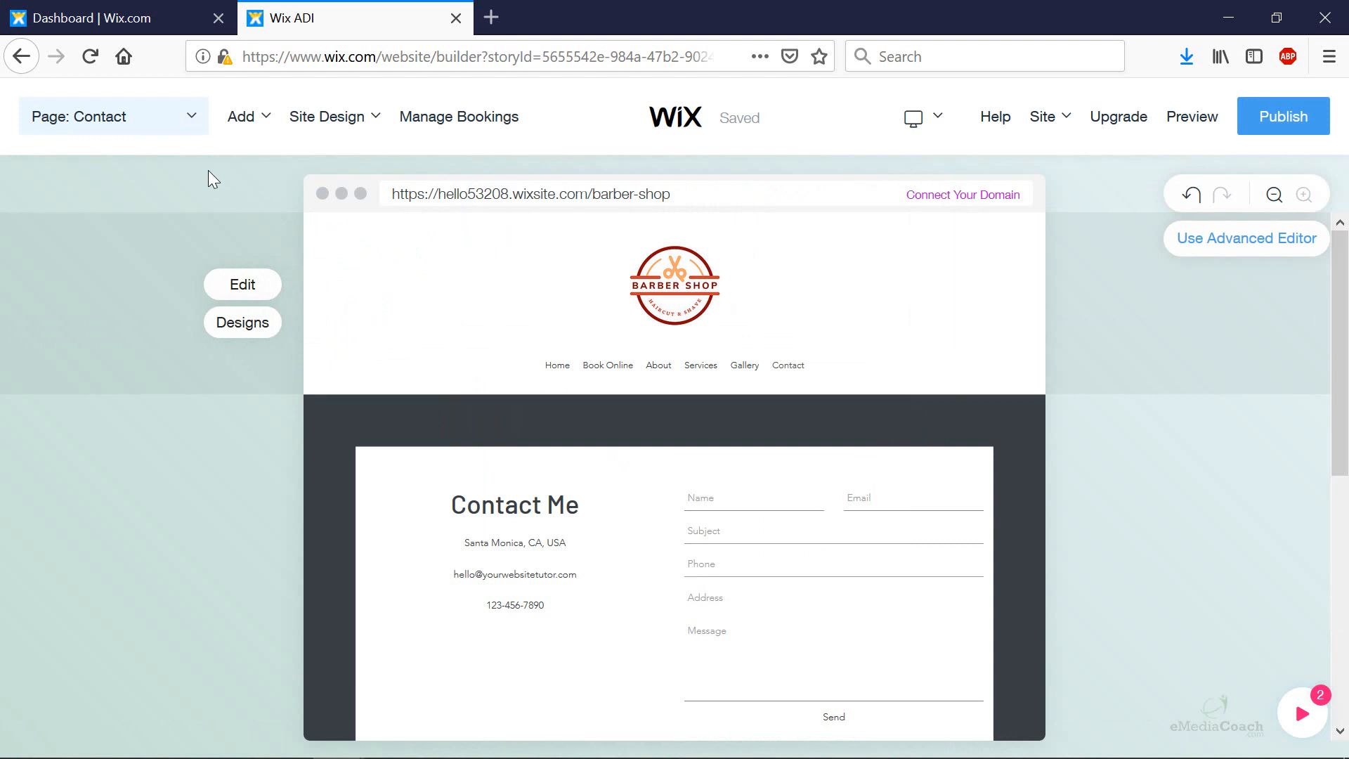
Step: Check the list of site pages and look over the new Contact page's details, form and map
click(192, 128)
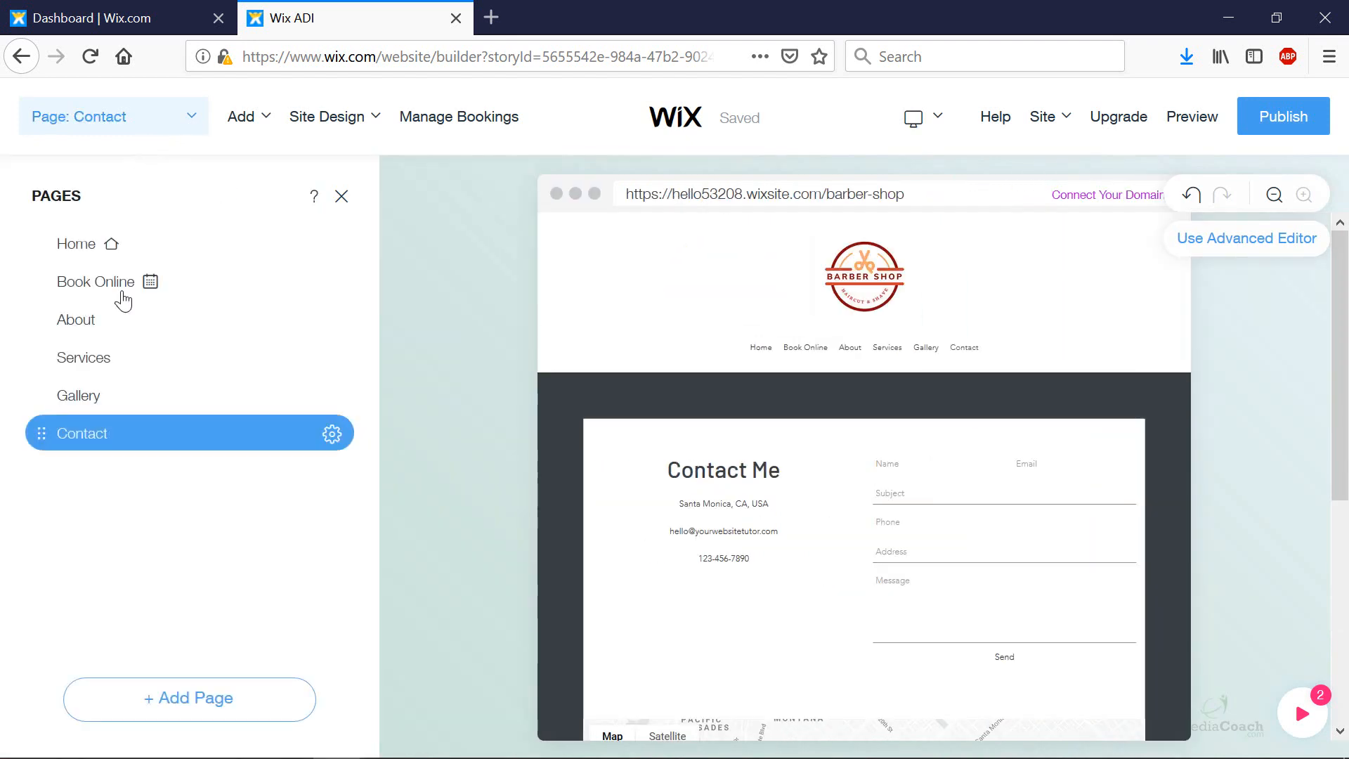
click(341, 197)
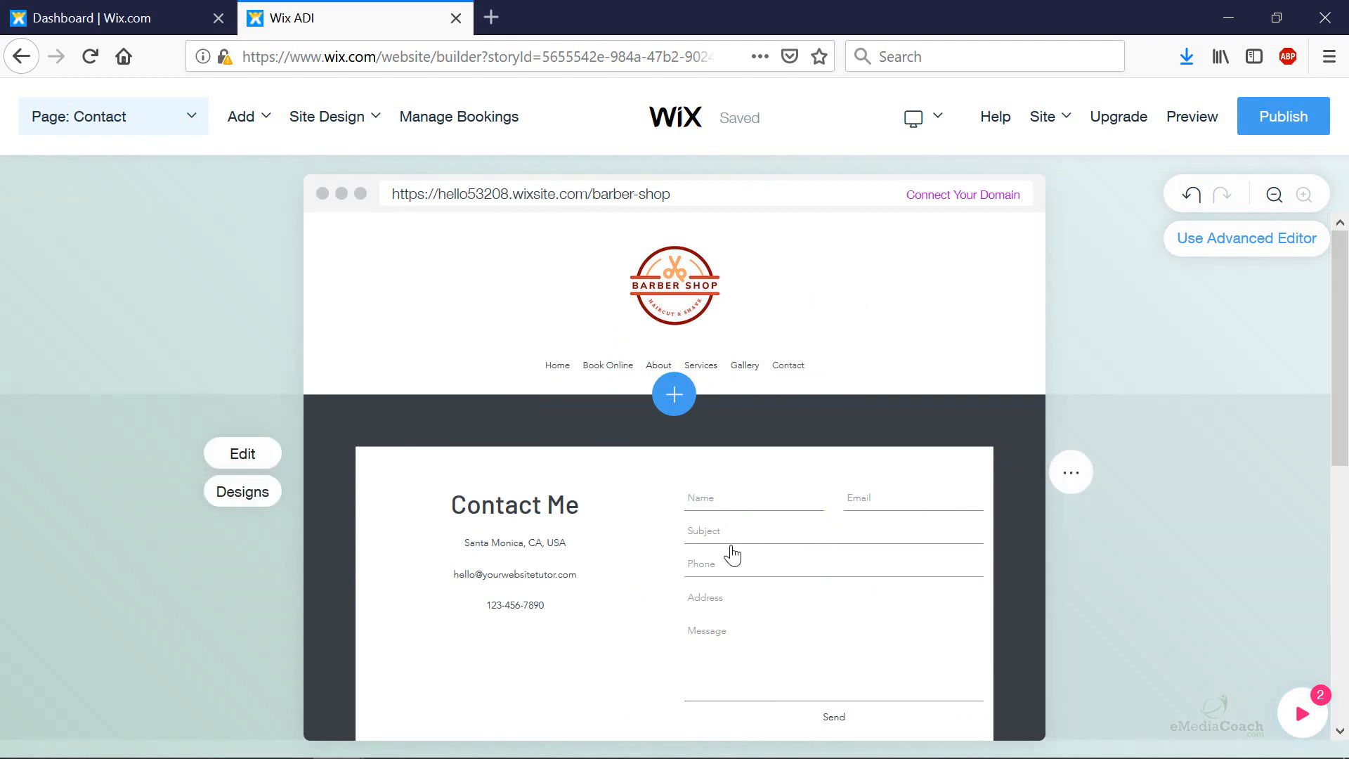
scroll(731, 552, down, 3)
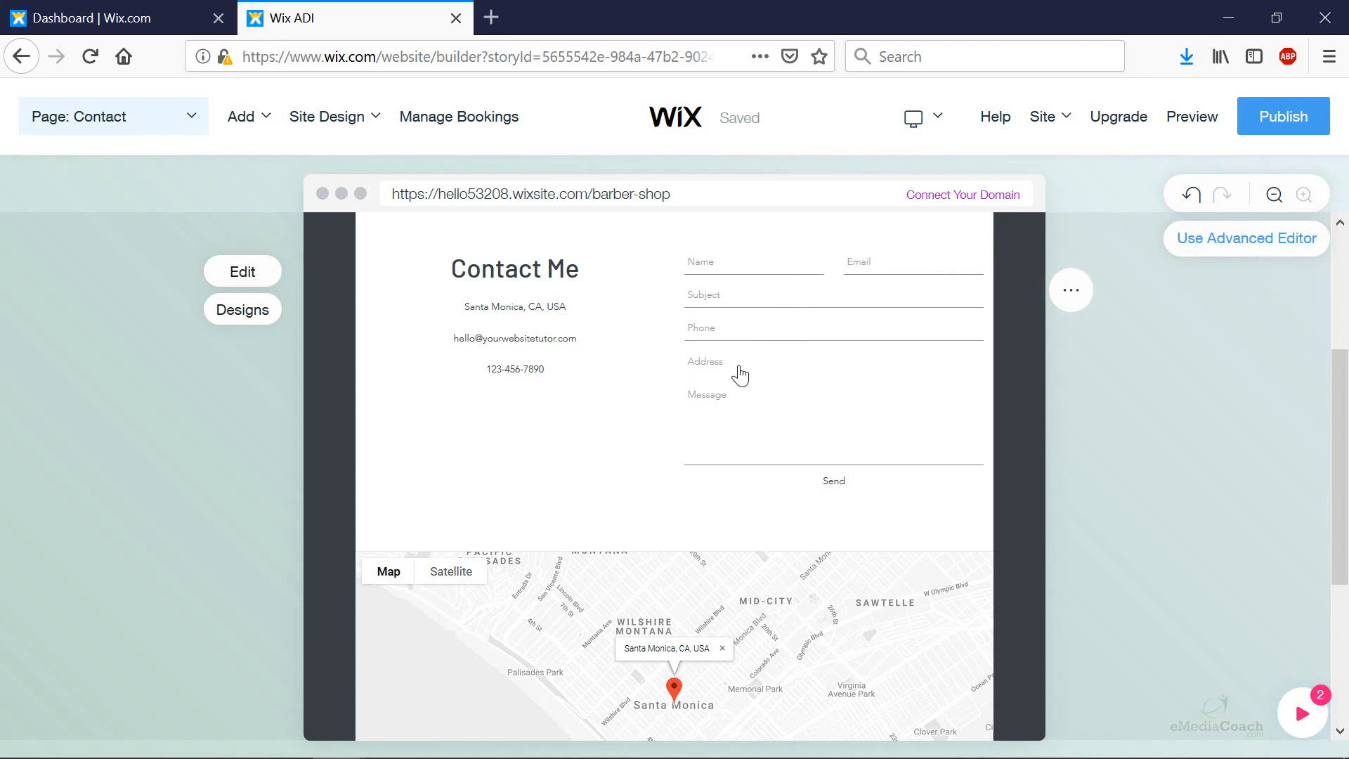
Step: Open the contact section for editing, and try showing its description before hiding it again
click(549, 359)
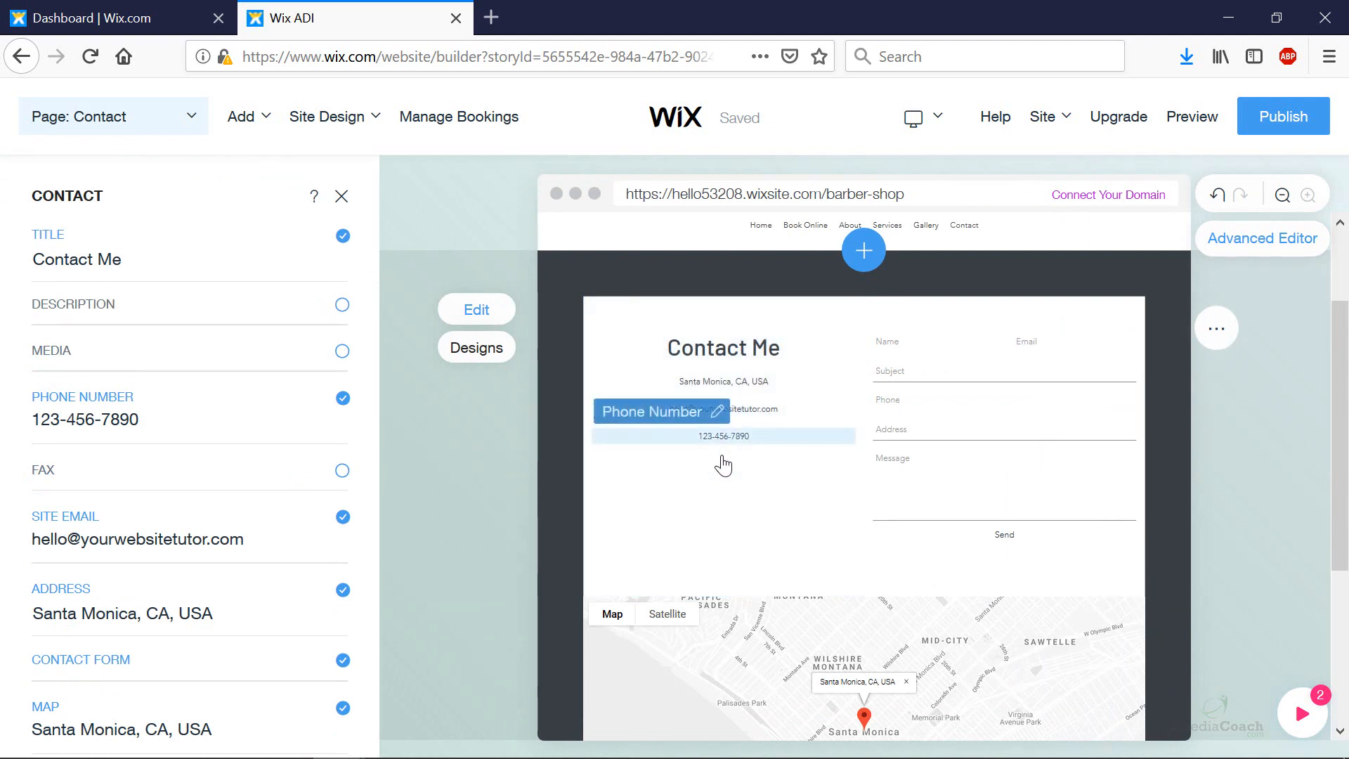
click(343, 306)
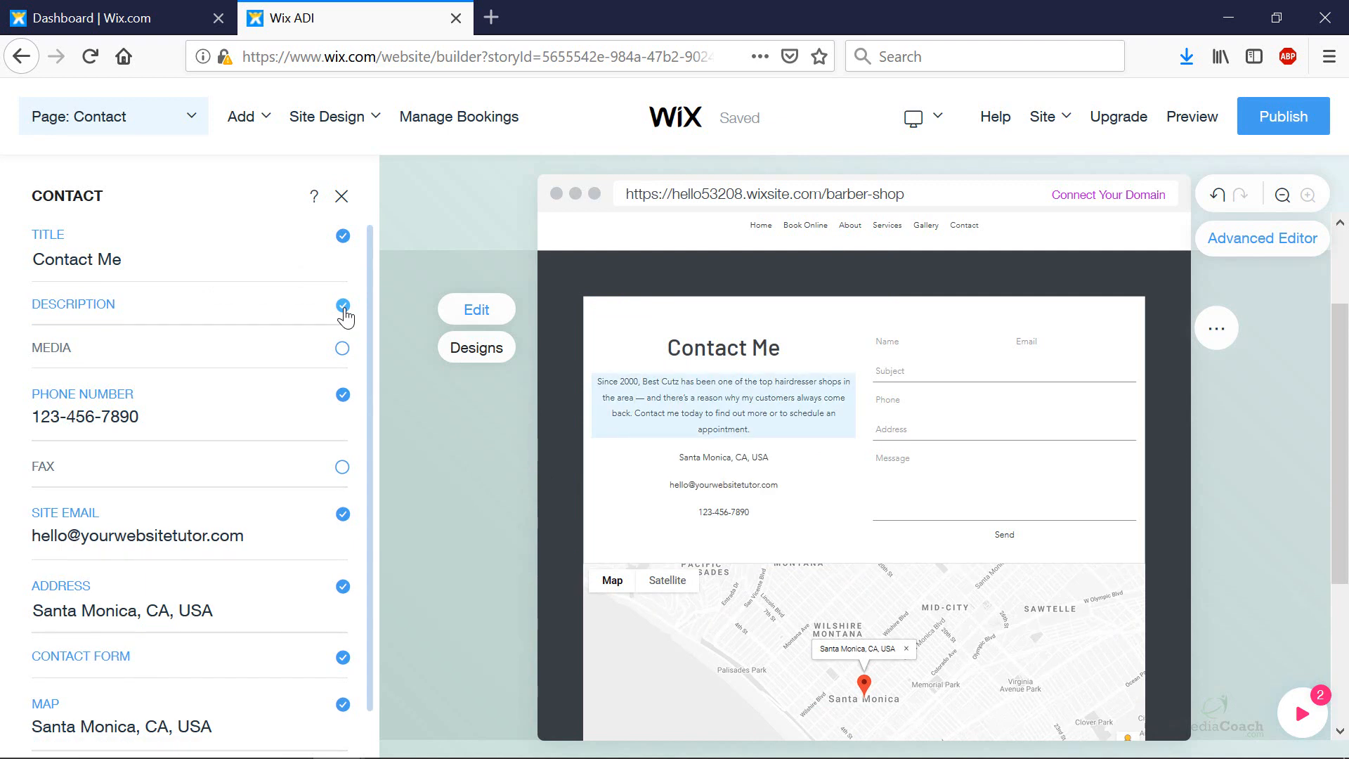
click(342, 306)
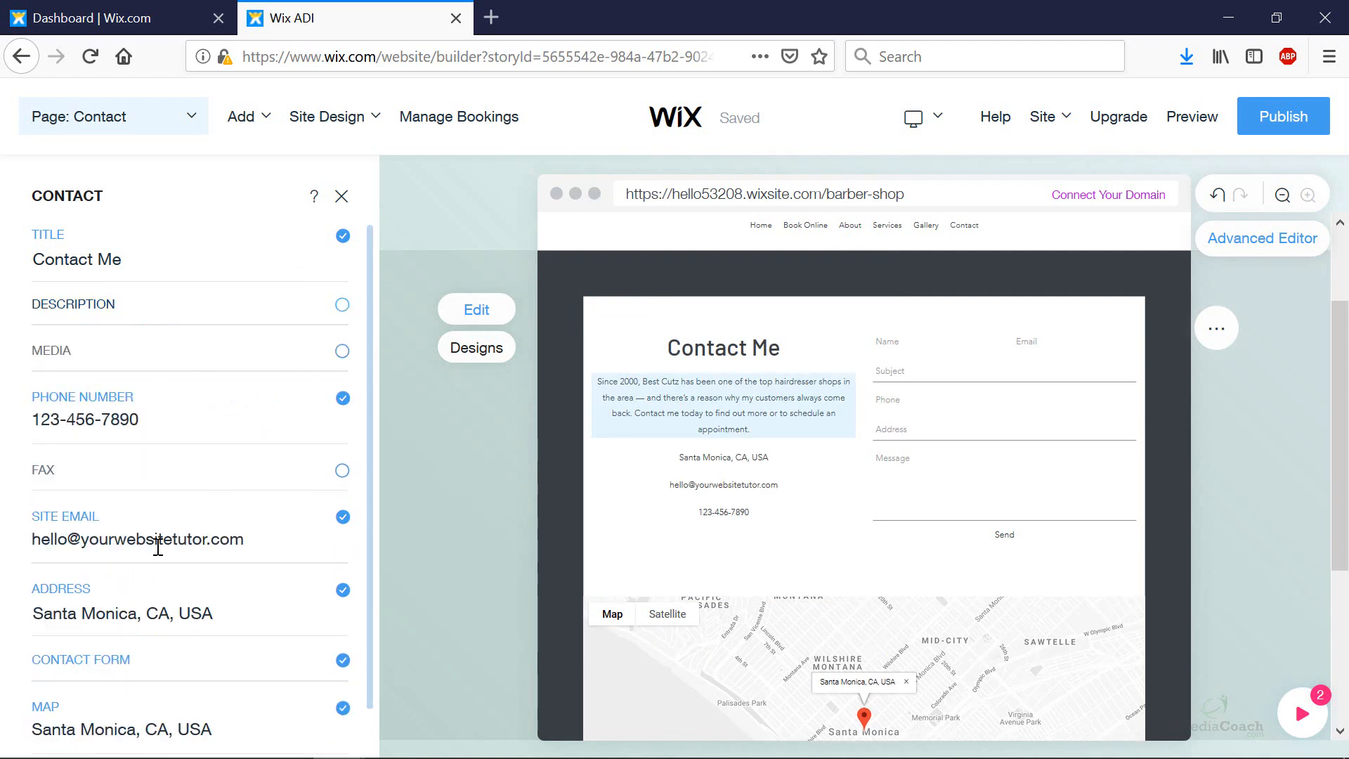
Step: Review the contact section's remaining fields and select the address text of its map
scroll(144, 548, down, 1)
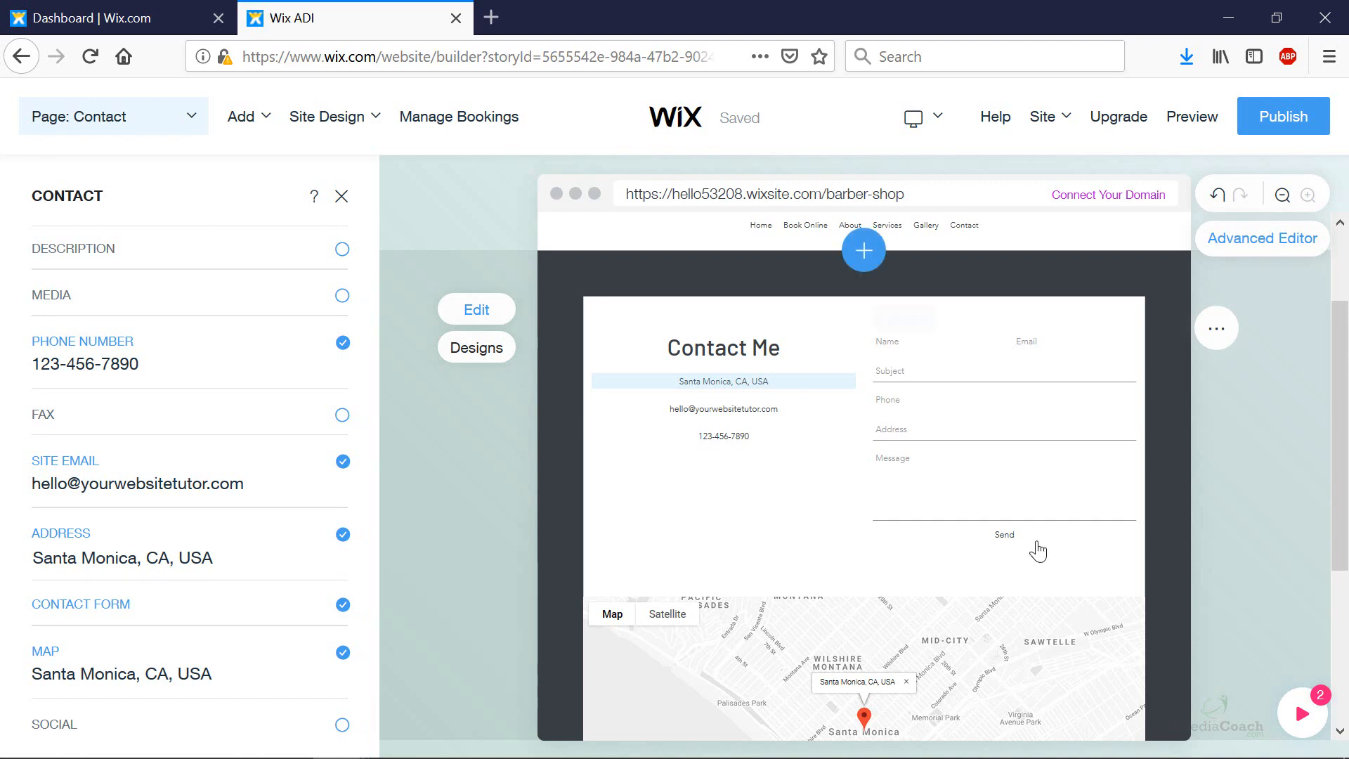
scroll(790, 509, down, 3)
click(806, 468)
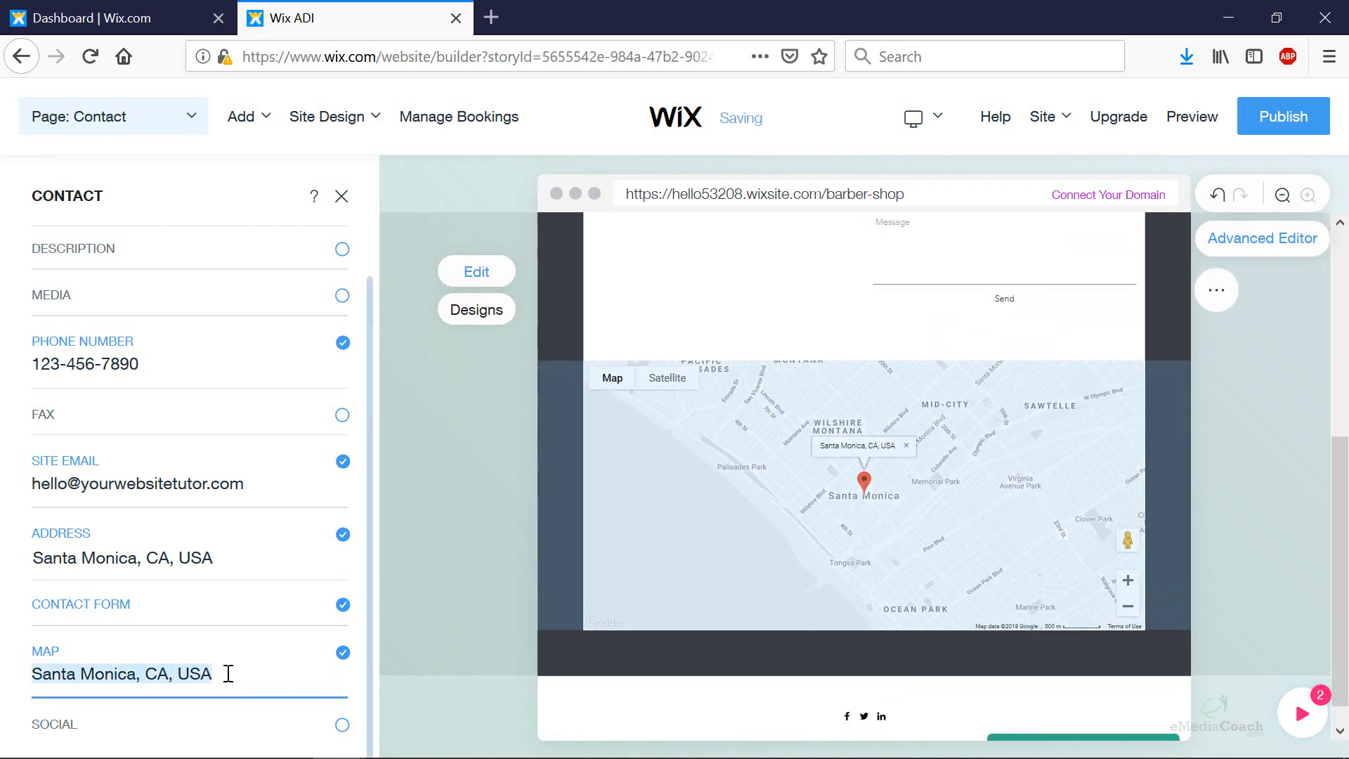
drag(277, 672, 8, 672)
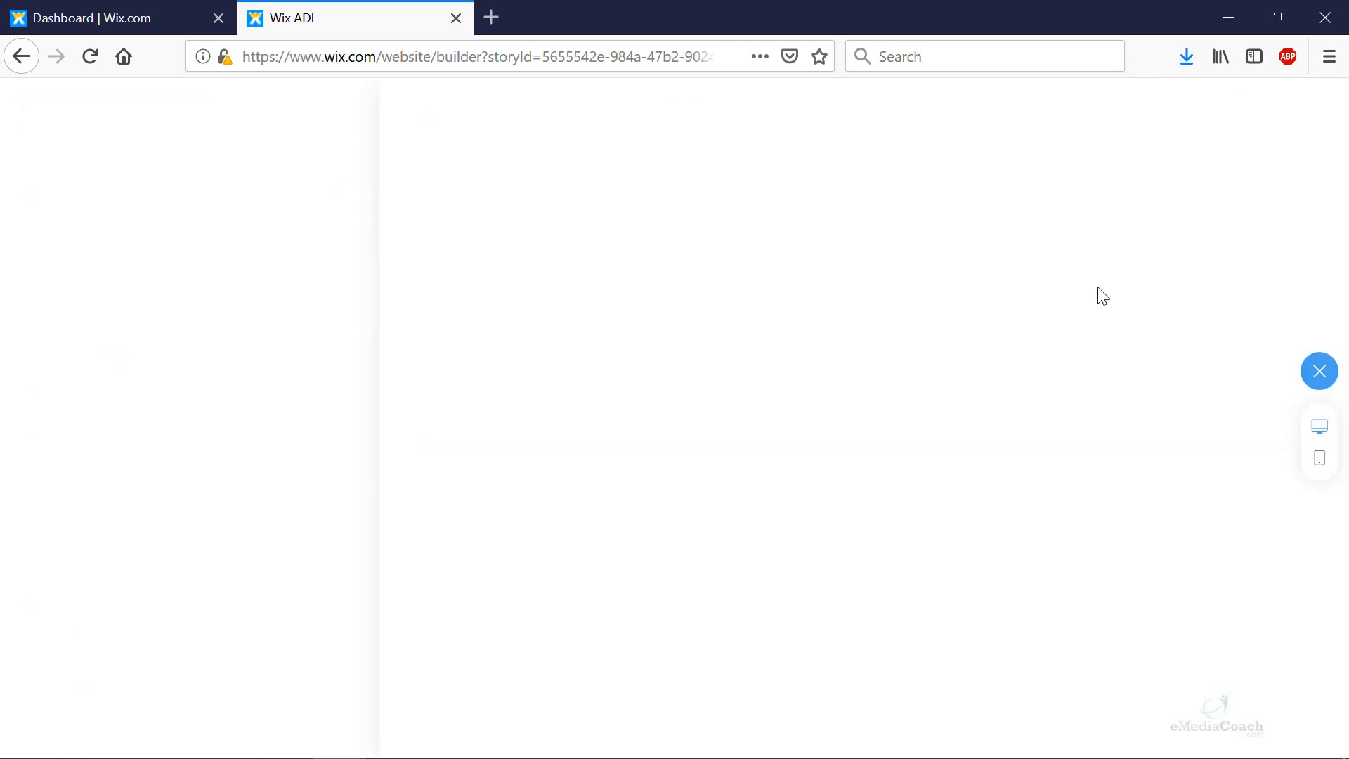
Step: Preview the Contact page on desktop, look over the form and map, and close the map's address label
scroll(1090, 481, down, 12)
scroll(1018, 466, up, 5)
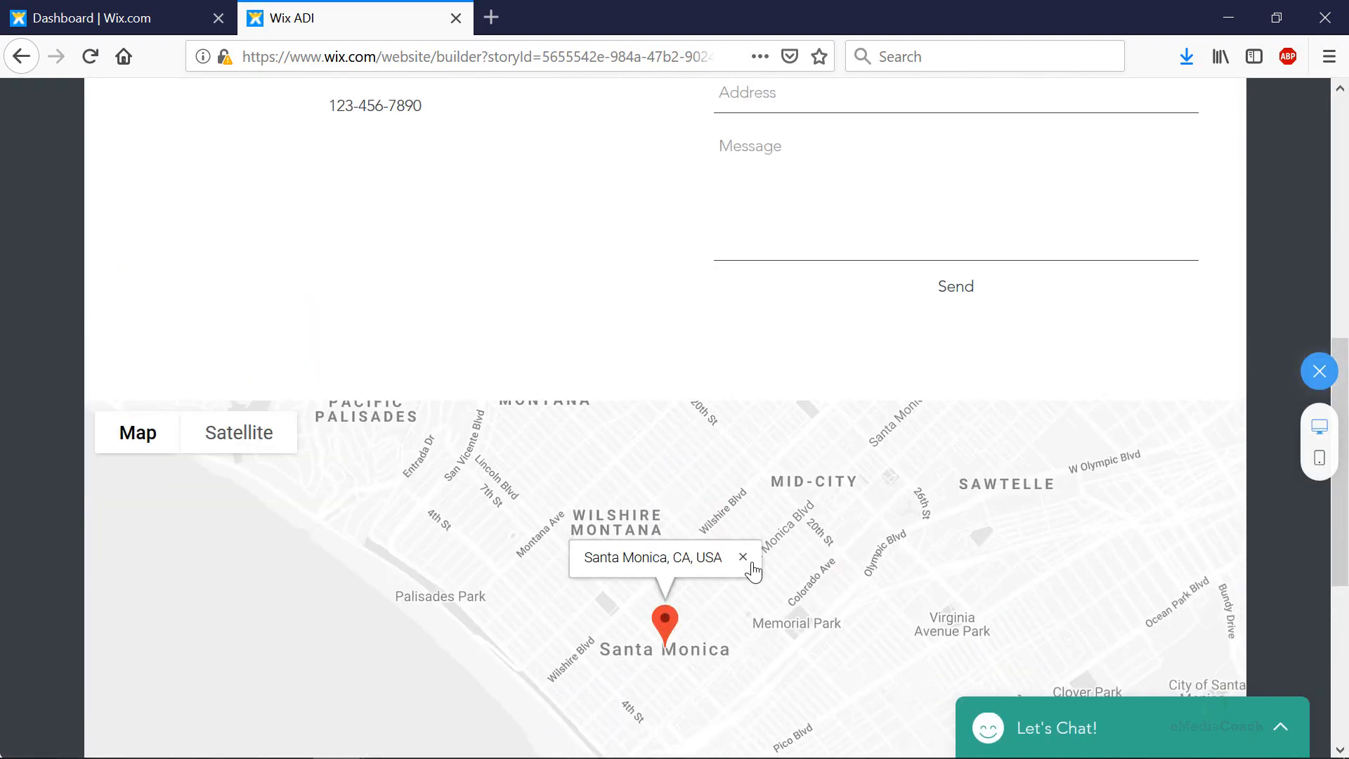
scroll(749, 636, down, 3)
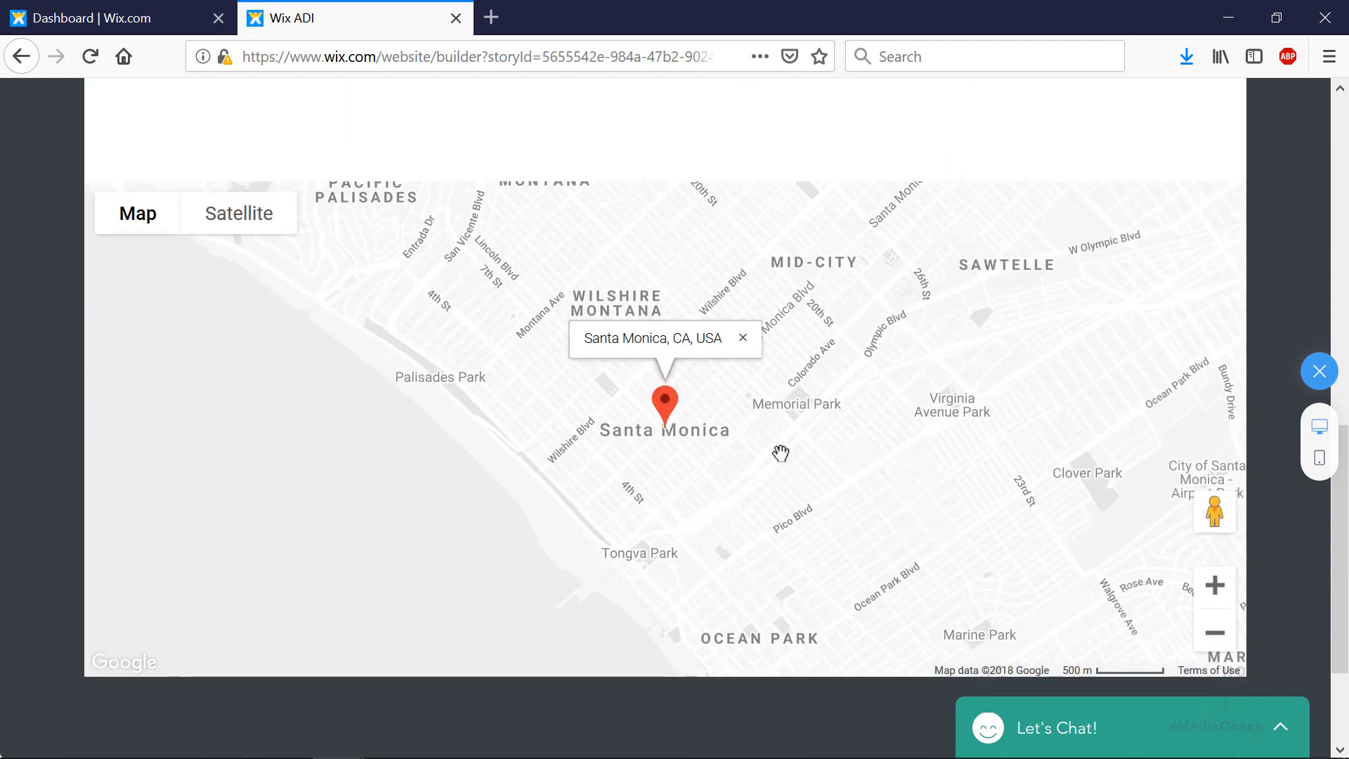
click(743, 341)
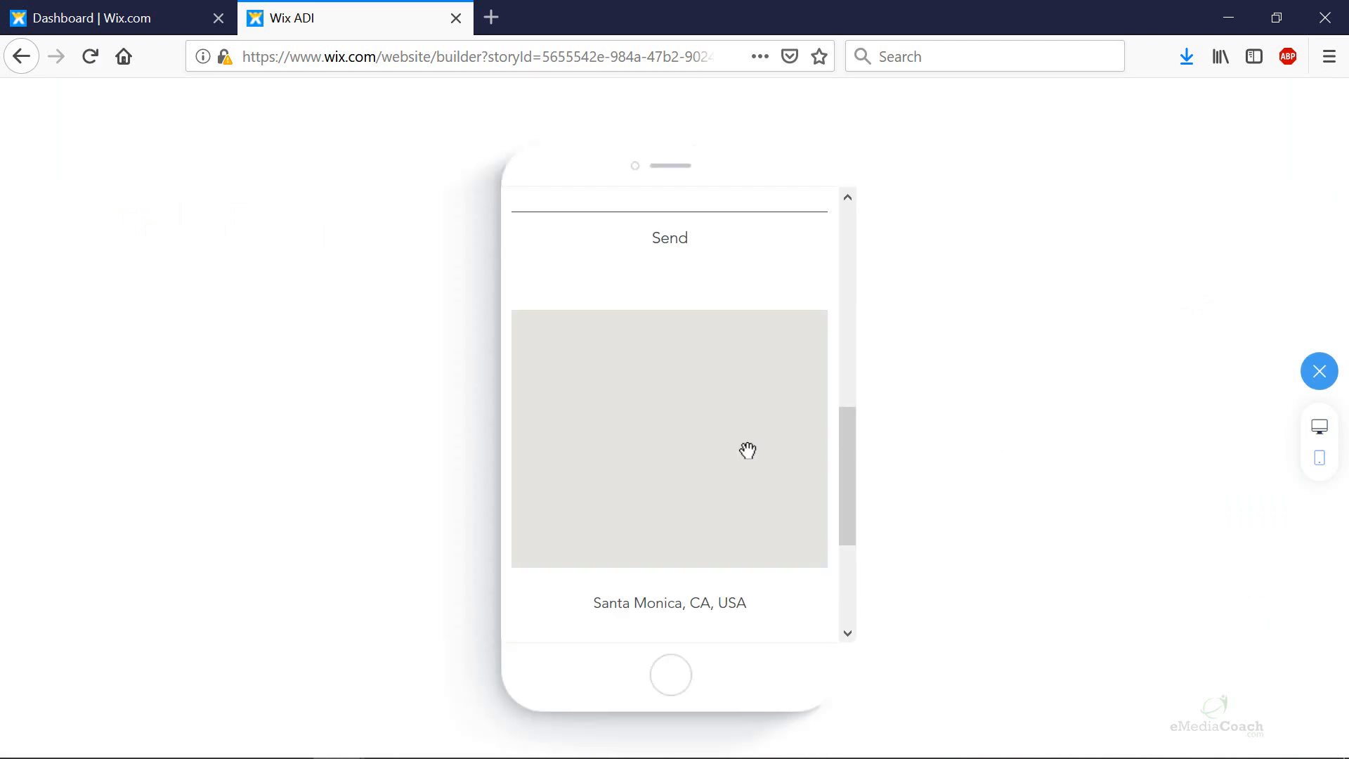
Step: Preview the Contact page on mobile, checking its form, map and contact details with the map's address label closed, and exit the preview
scroll(749, 452, down, 3)
scroll(751, 516, up, 6)
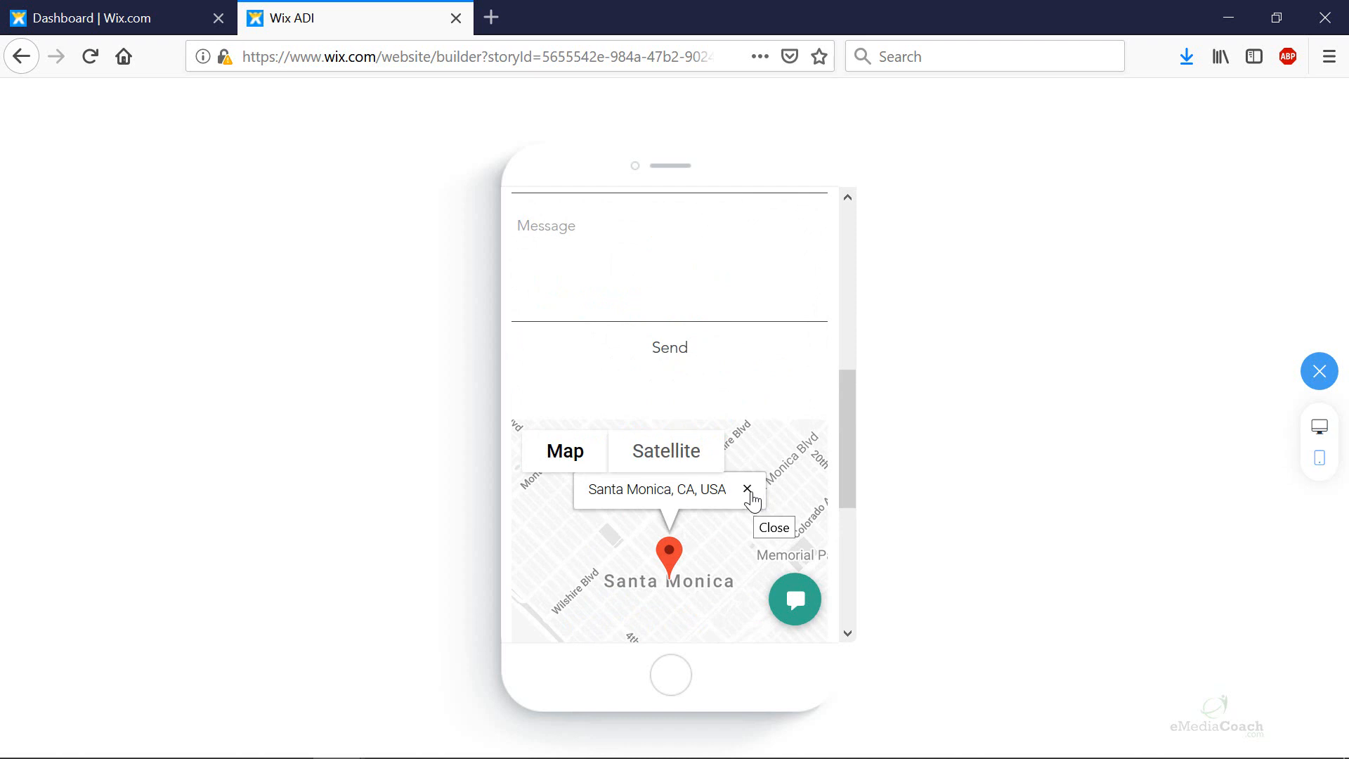
click(749, 494)
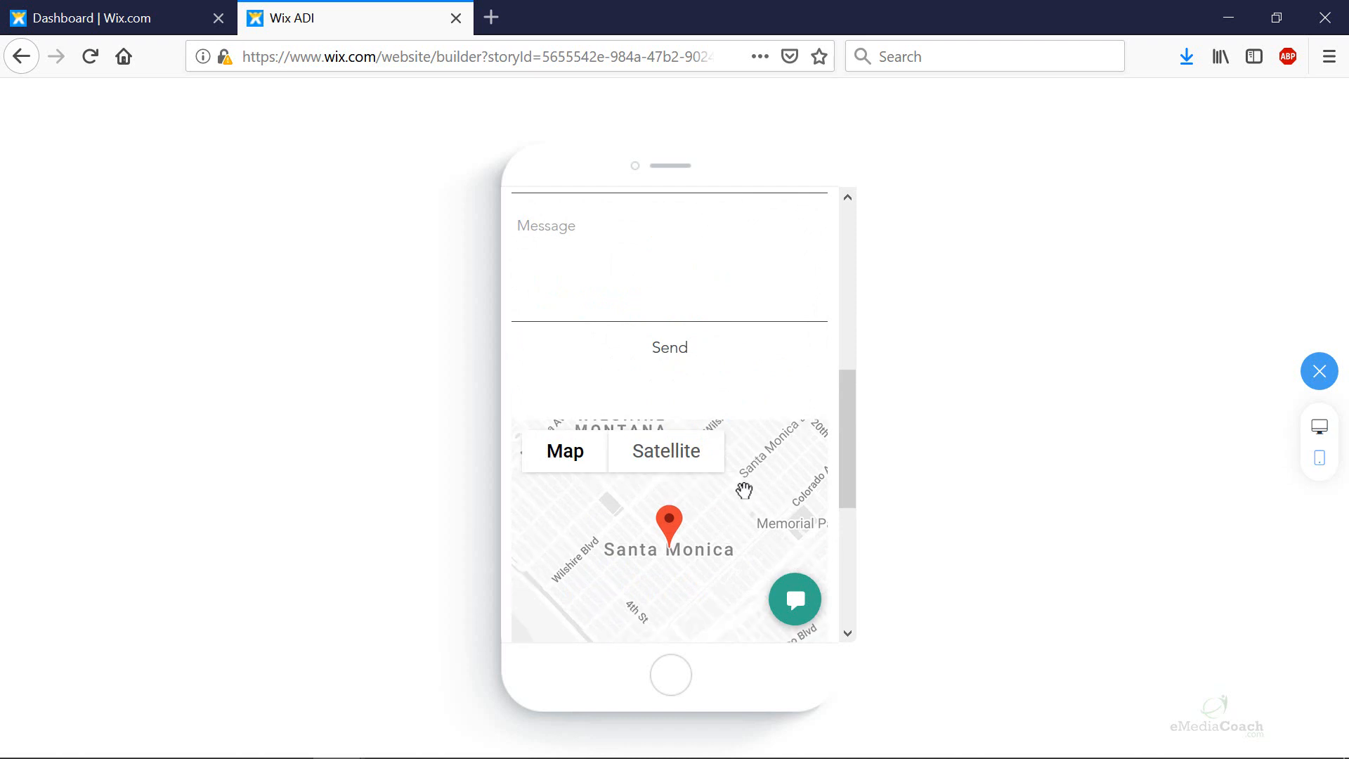
scroll(789, 398, down, 3)
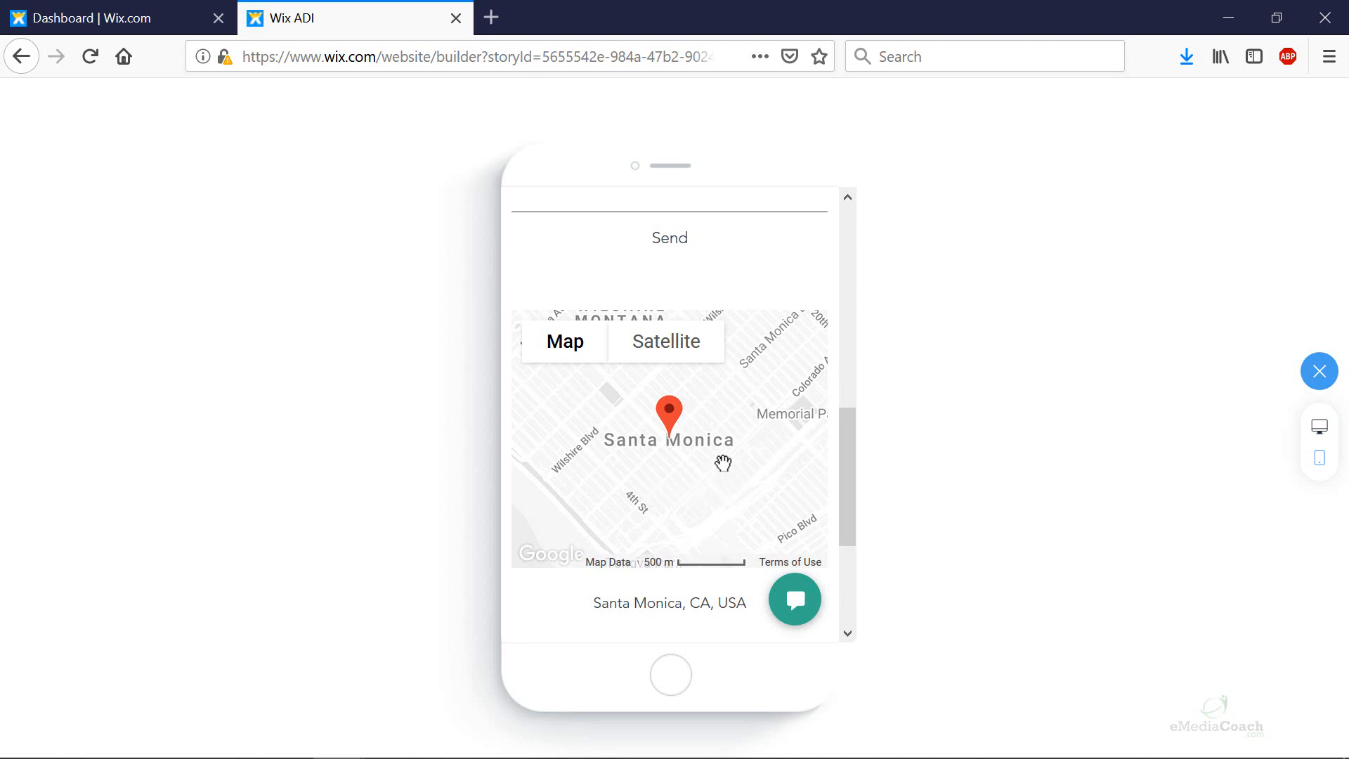
scroll(740, 464, up, 5)
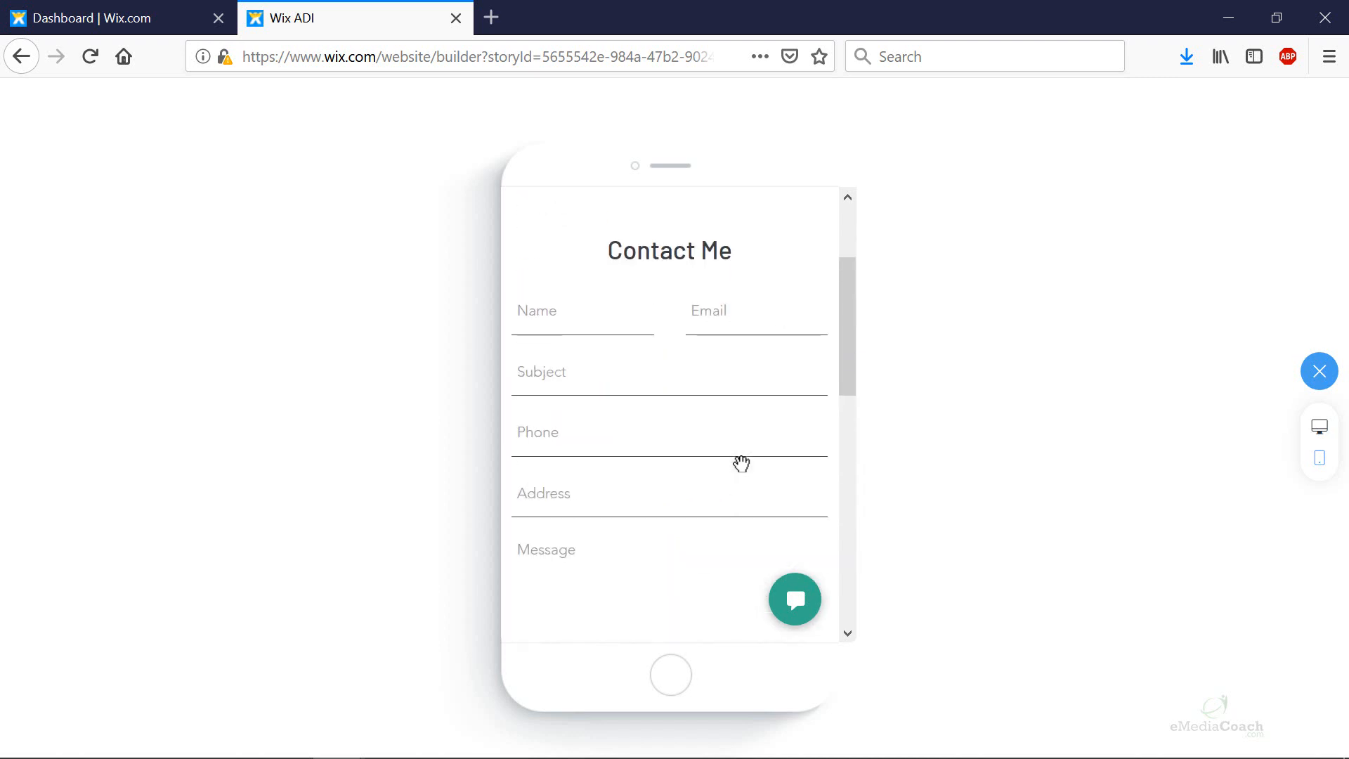
scroll(742, 468, down, 5)
scroll(742, 471, down, 2)
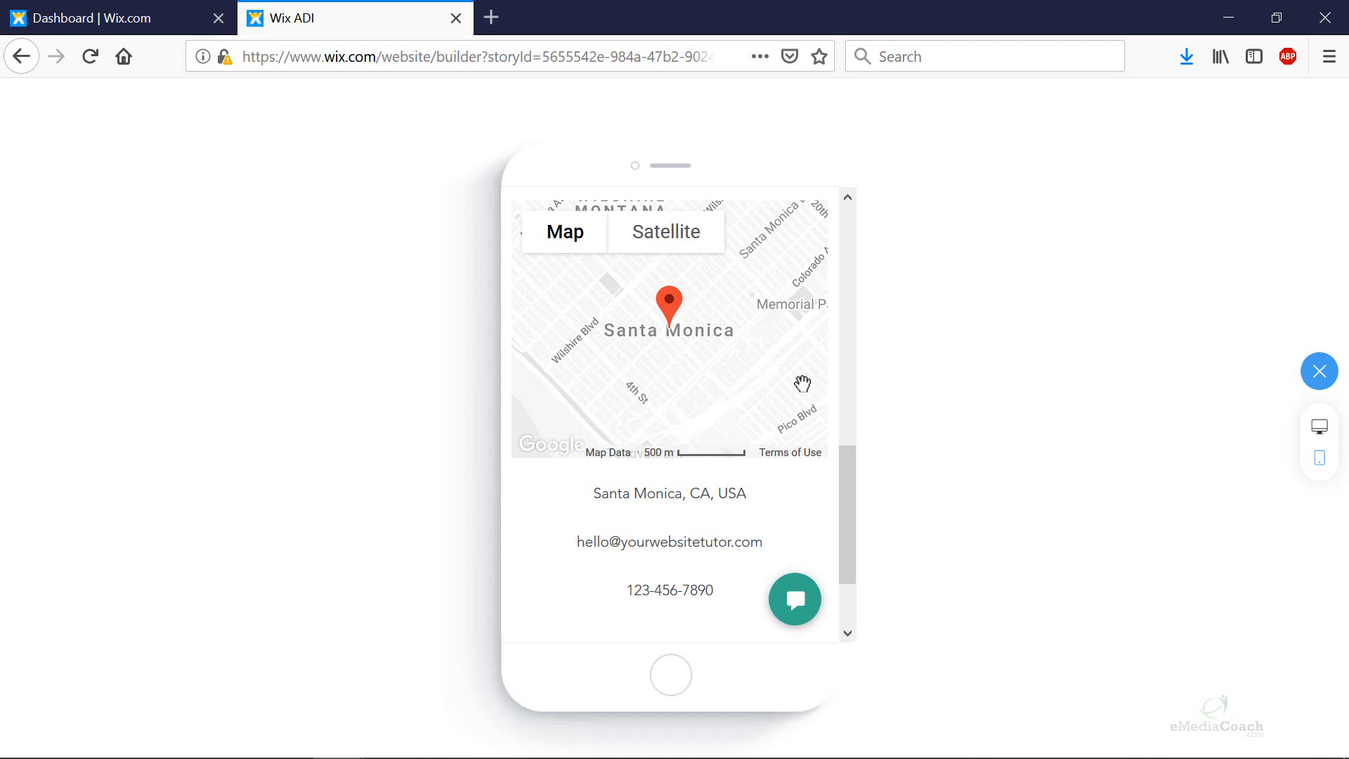
scroll(792, 389, up, 3)
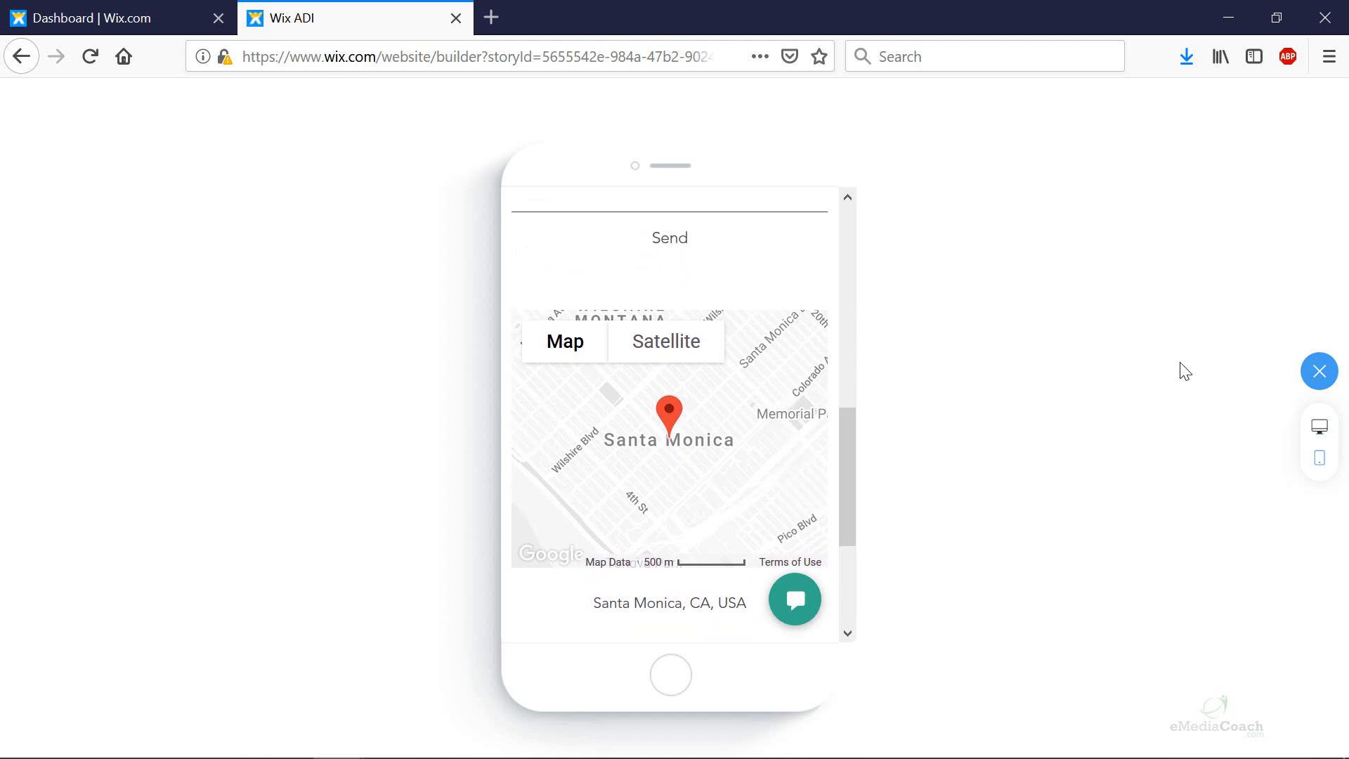
click(1312, 379)
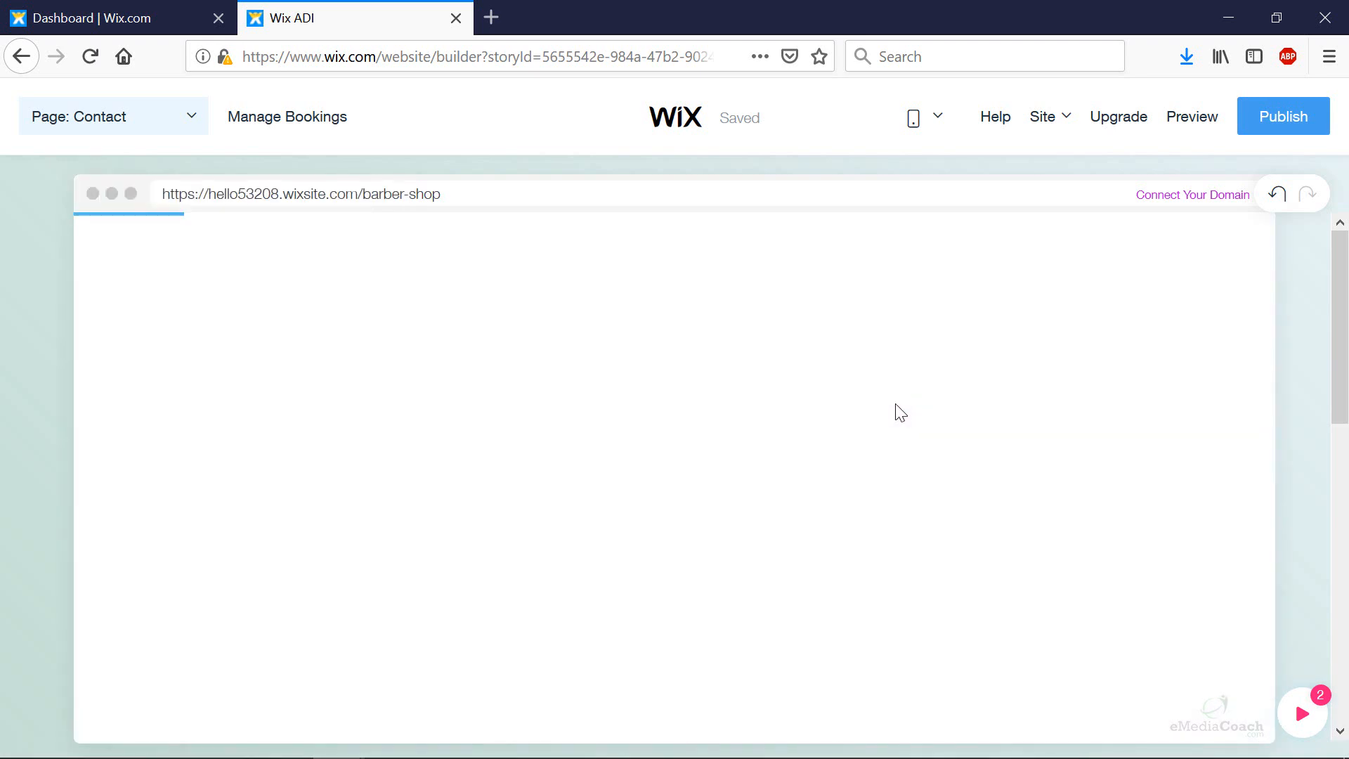
Step: Add the About section with the "About Your Local Hairdresser" box over a background image above the contact section
scroll(908, 501, down, 6)
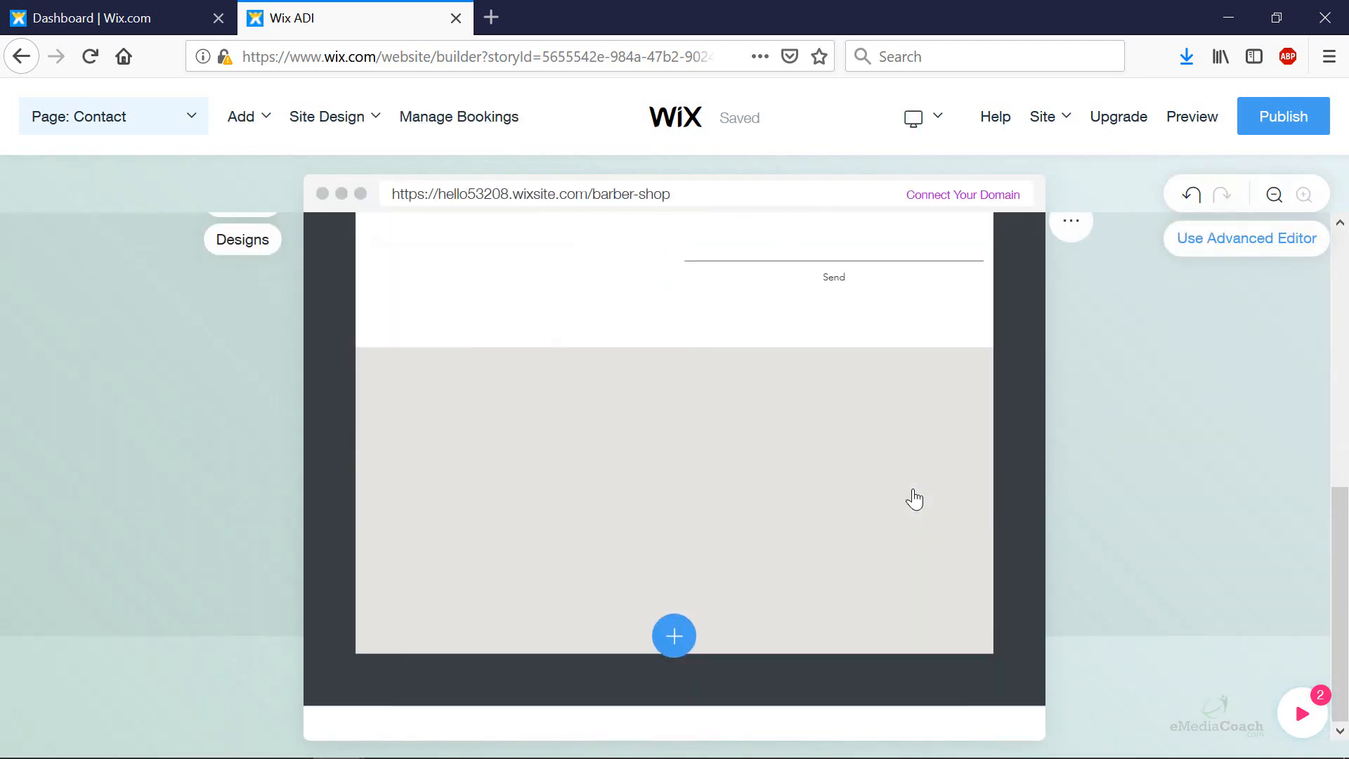
scroll(912, 500, up, 7)
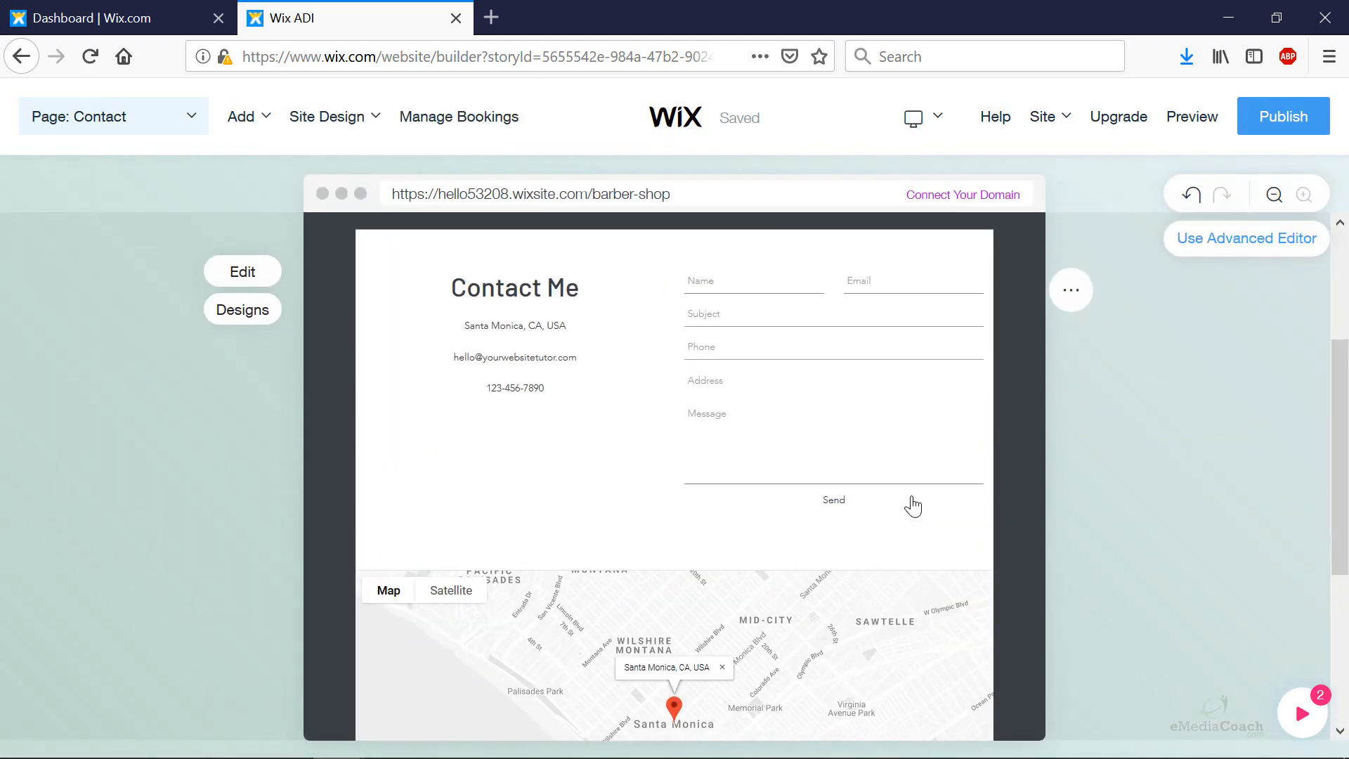
scroll(530, 517, down, 6)
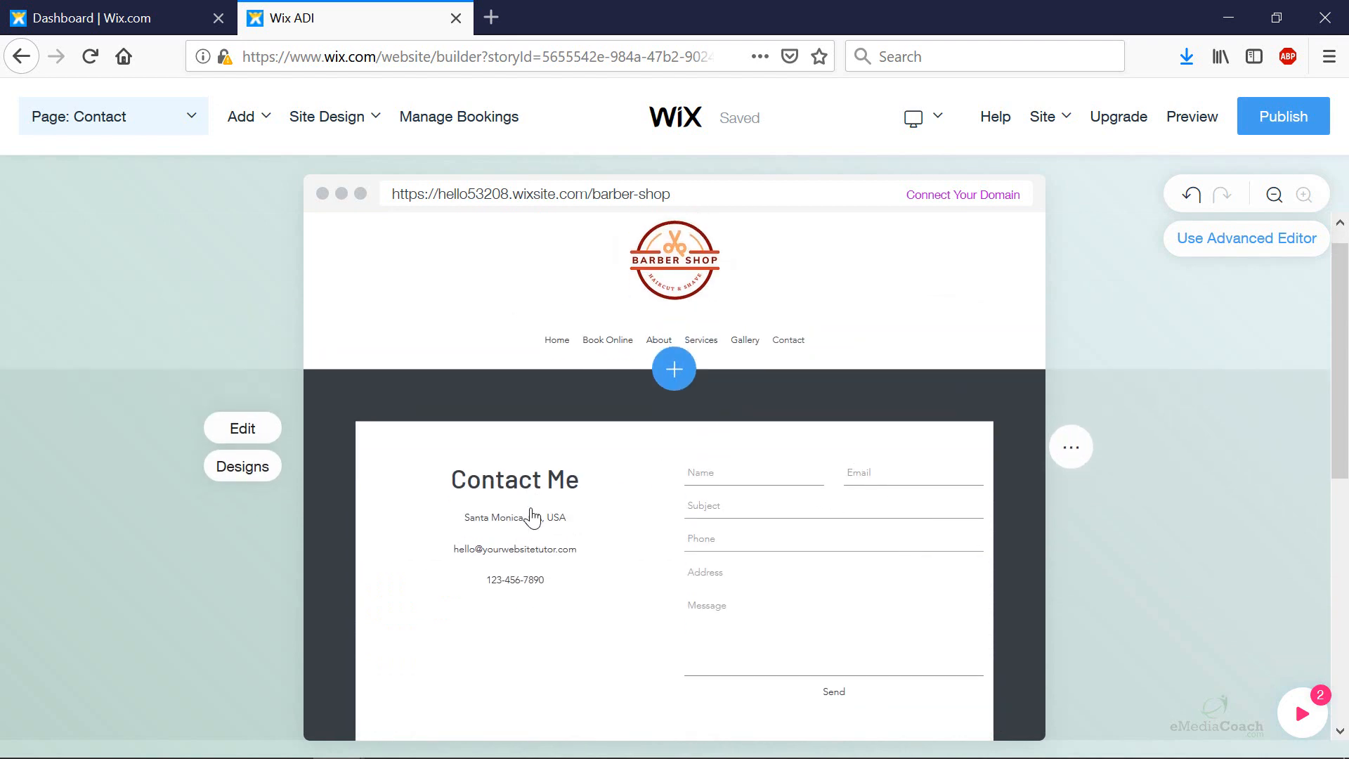
scroll(710, 497, up, 6)
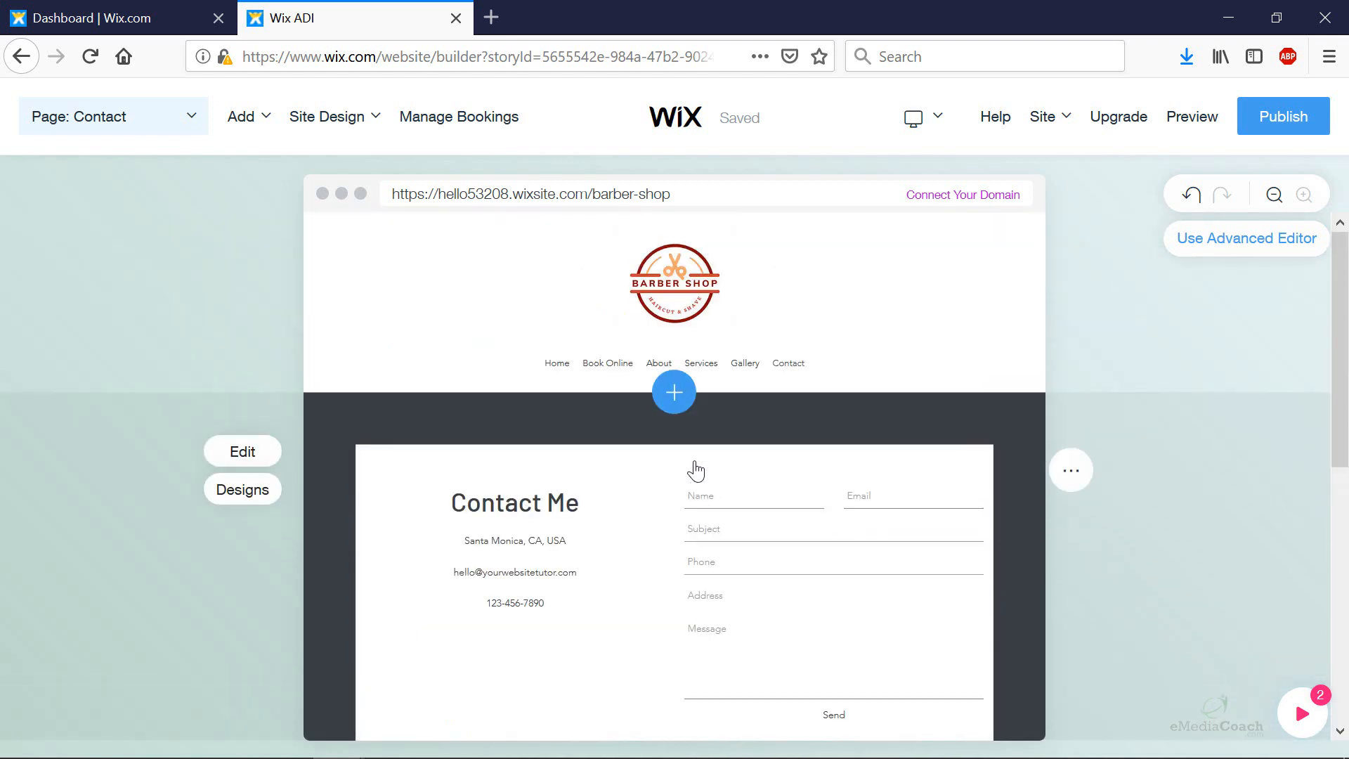
click(673, 395)
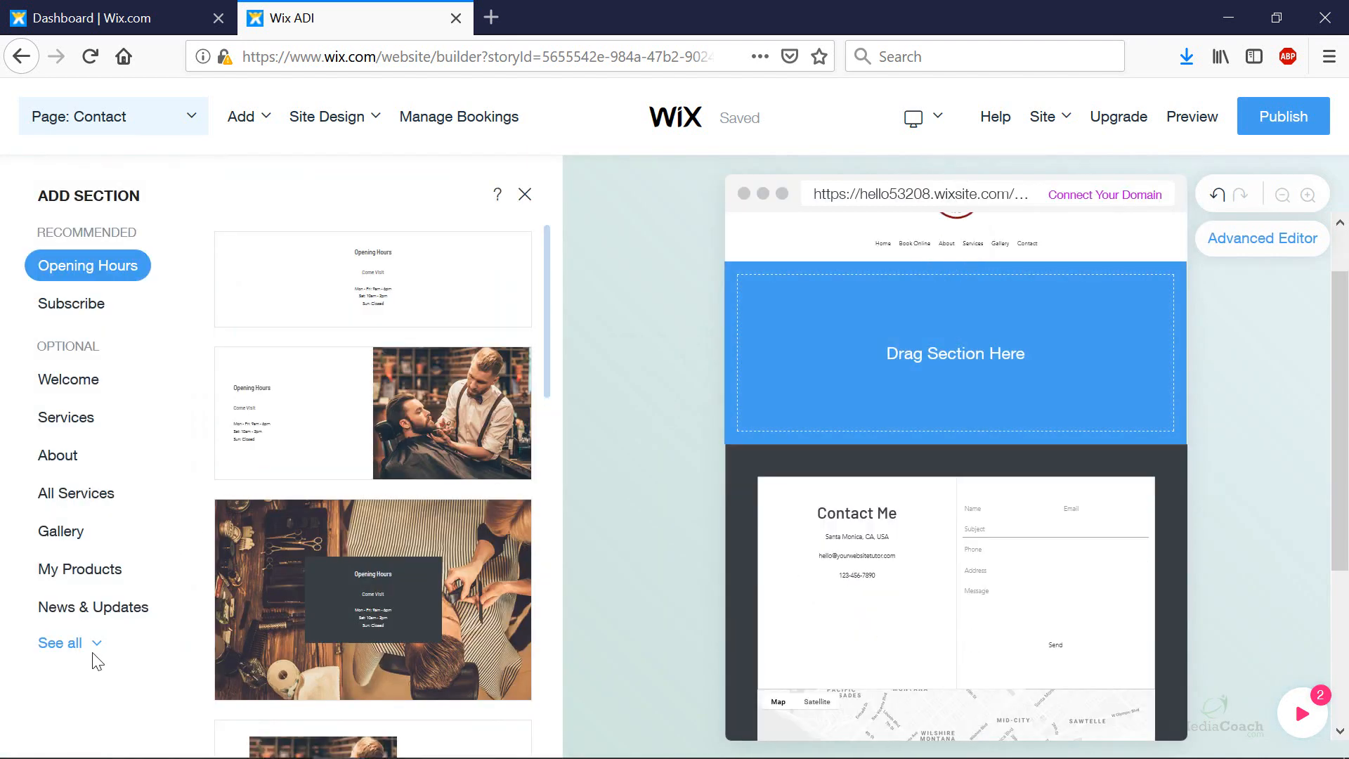
click(81, 645)
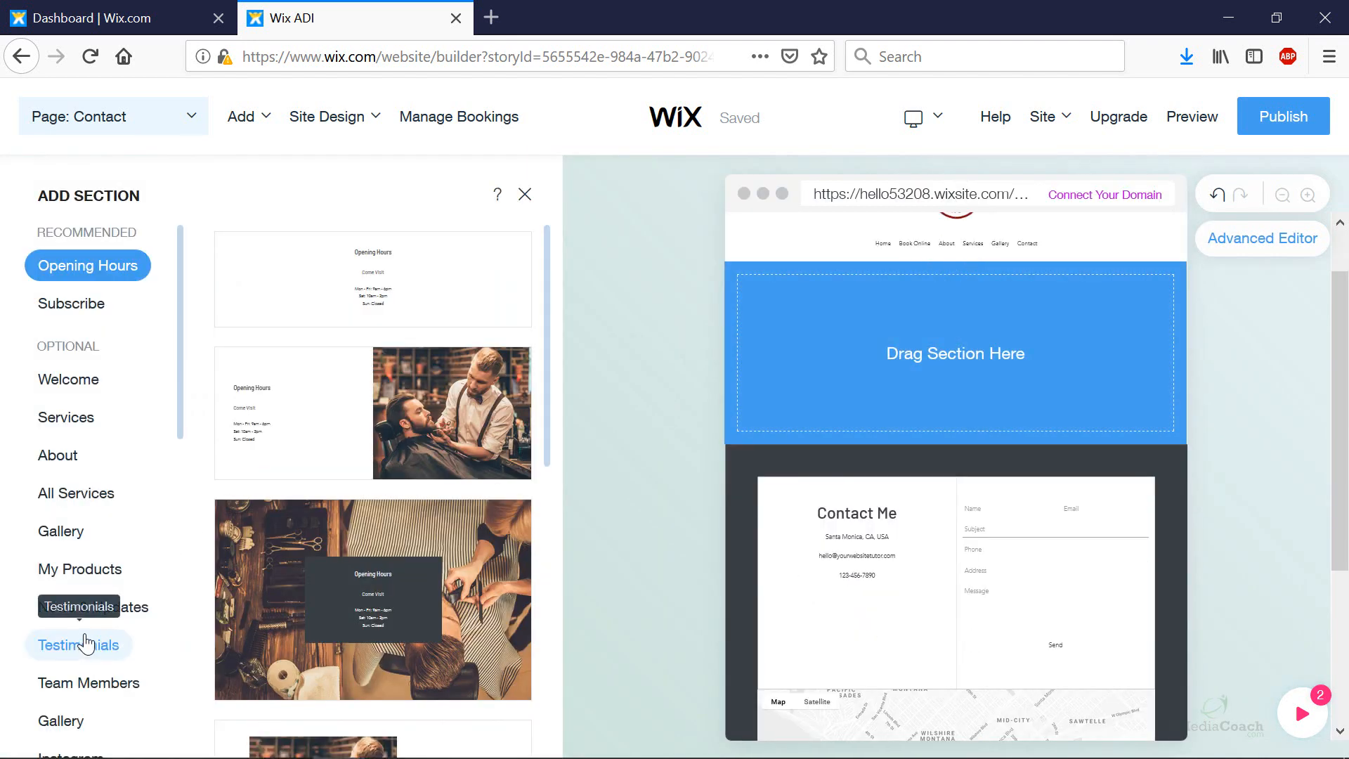
click(60, 456)
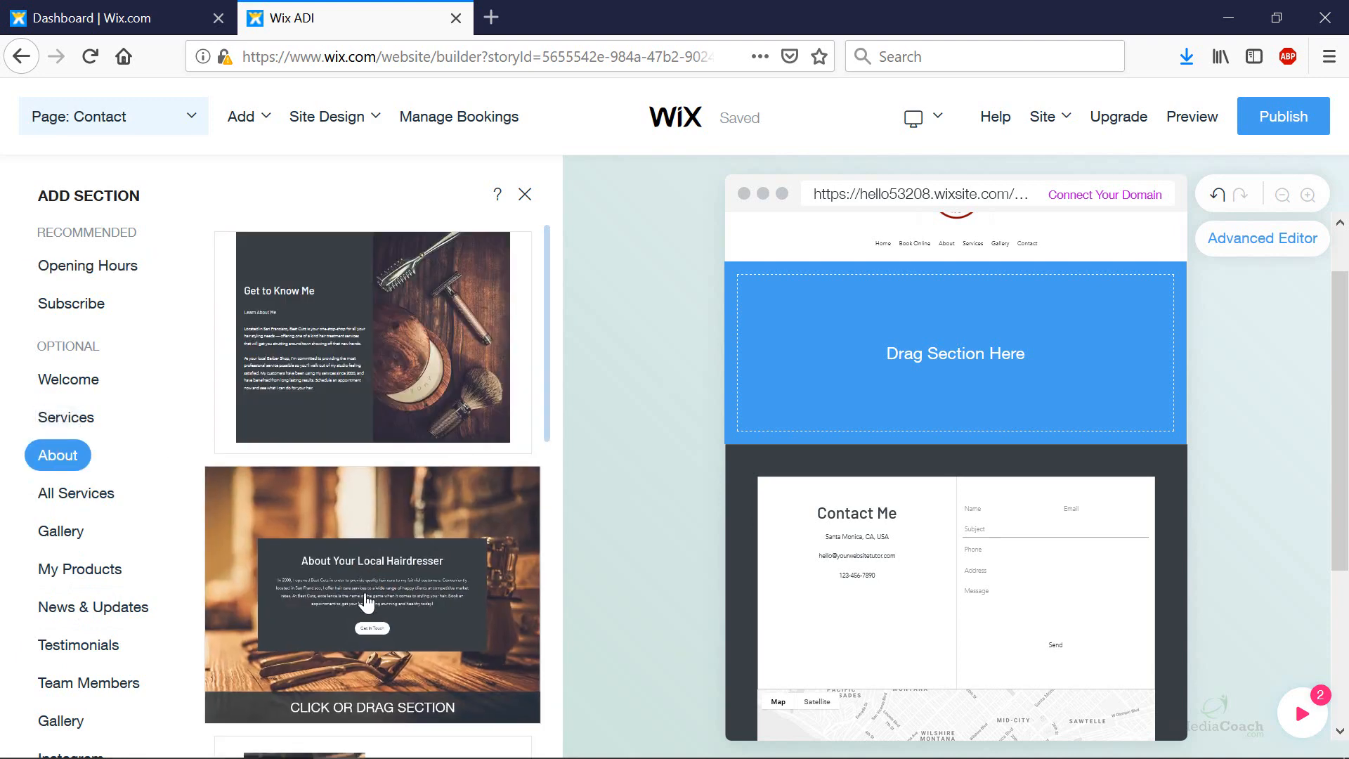
drag(728, 490, 792, 472)
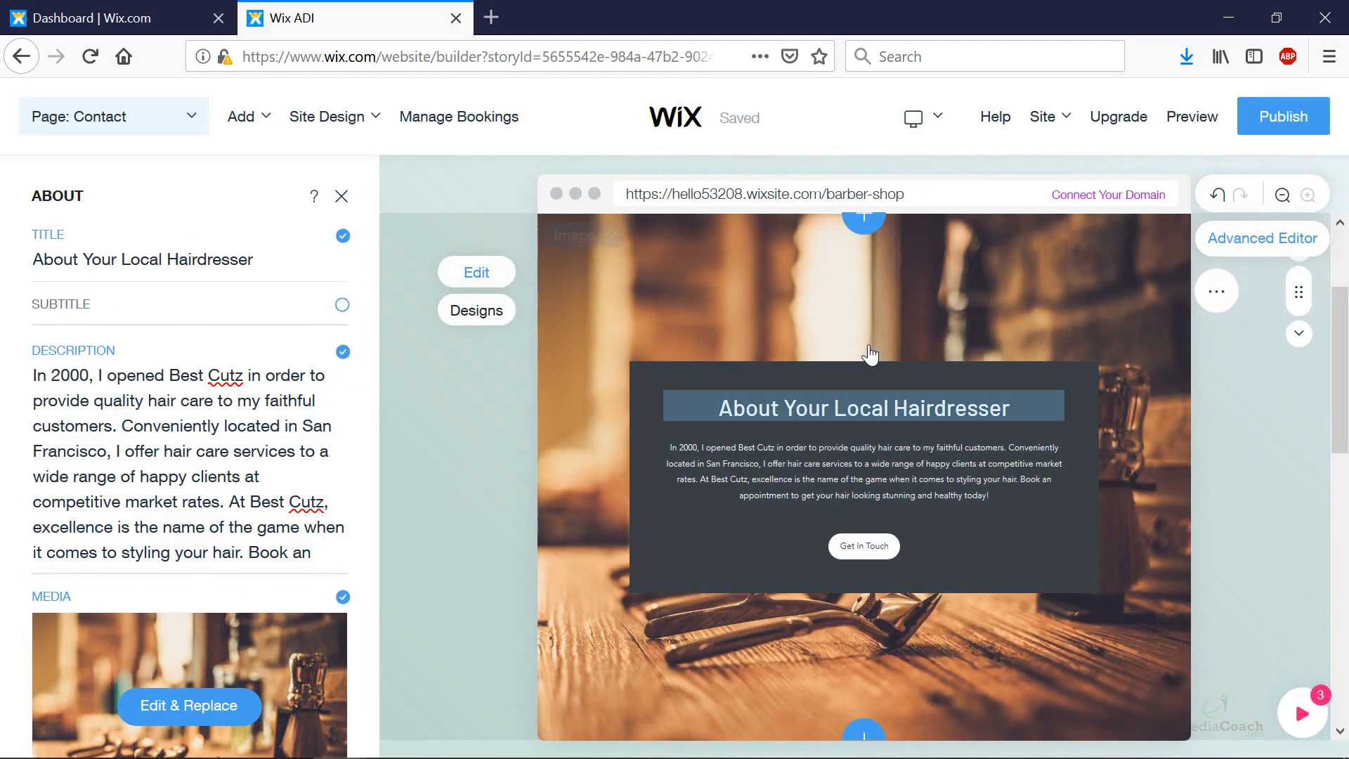
Step: Add the Testimonials slideshow section with a quotation mark above the About section and close its settings
click(864, 215)
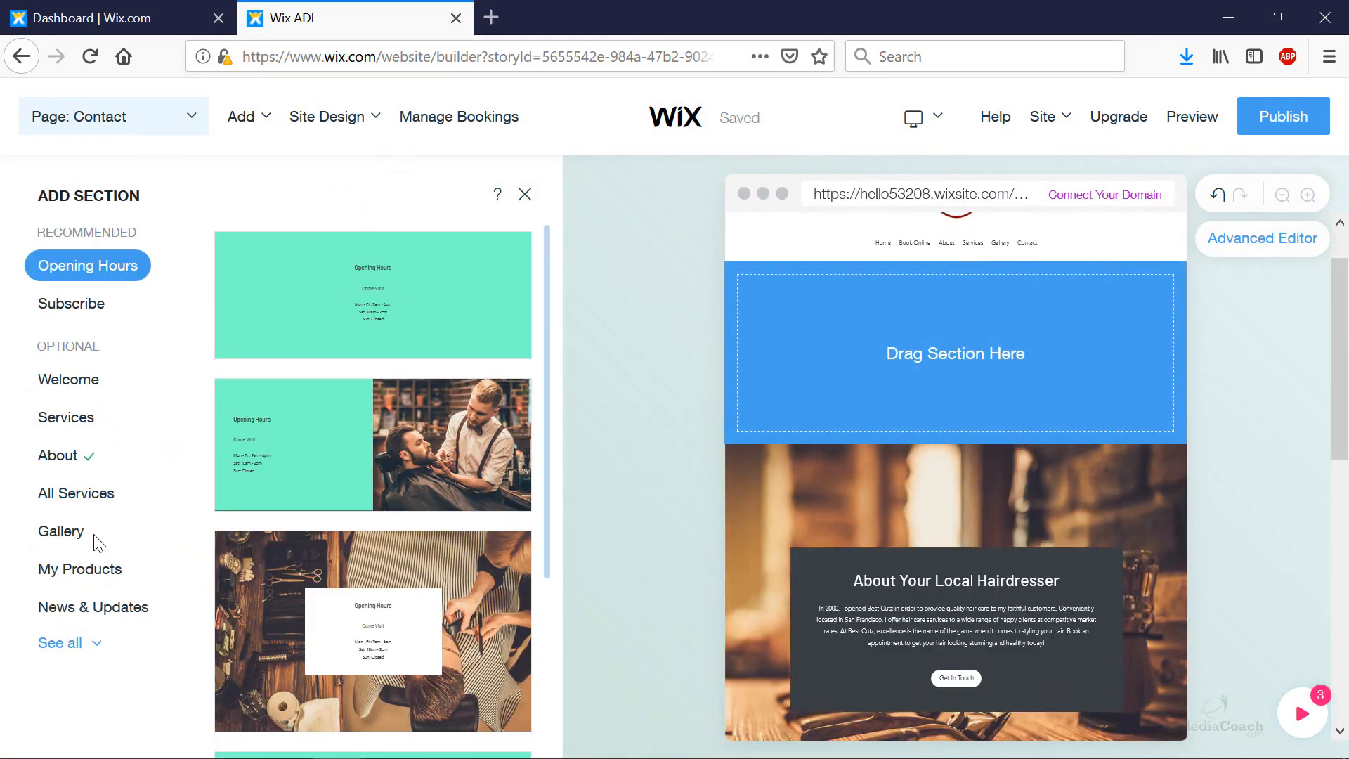
click(87, 643)
scroll(117, 577, down, 1)
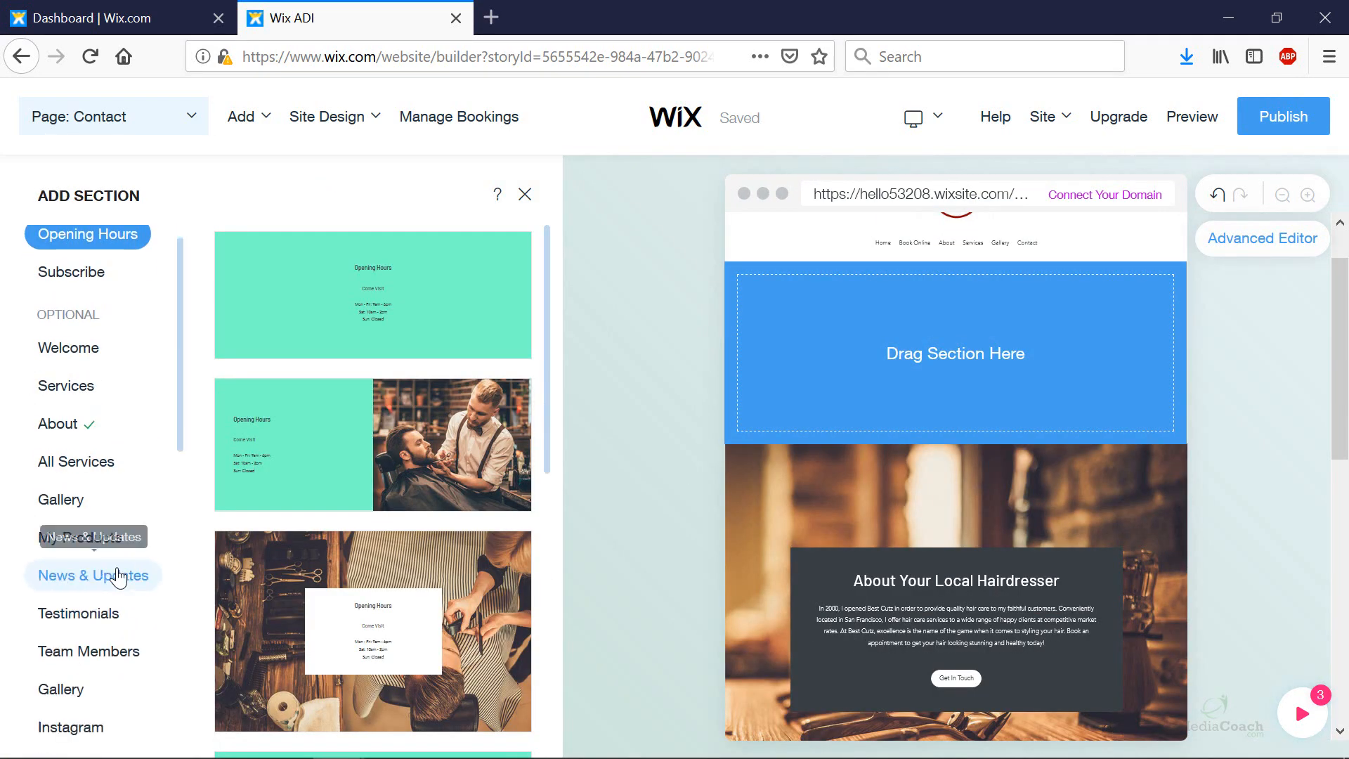
click(90, 621)
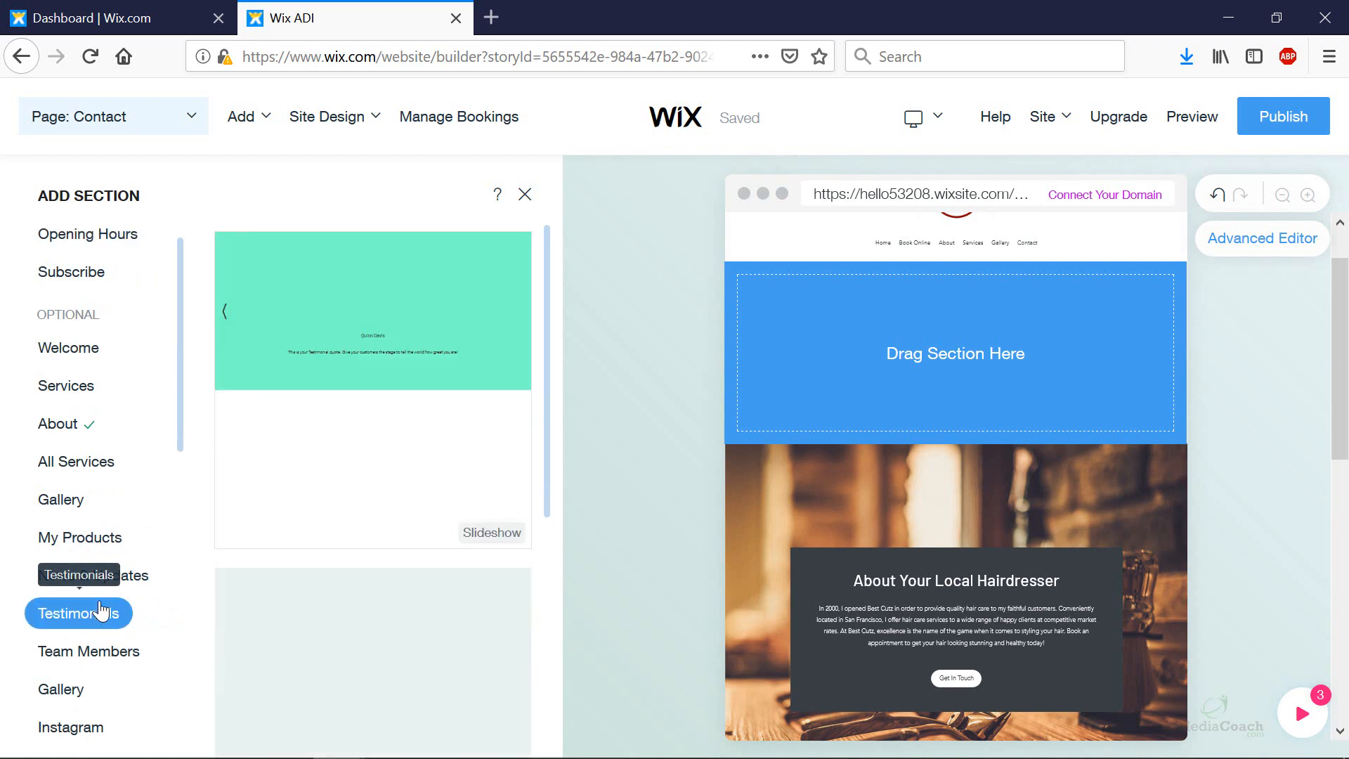
mouse_move(383, 437)
scroll(391, 441, down, 2)
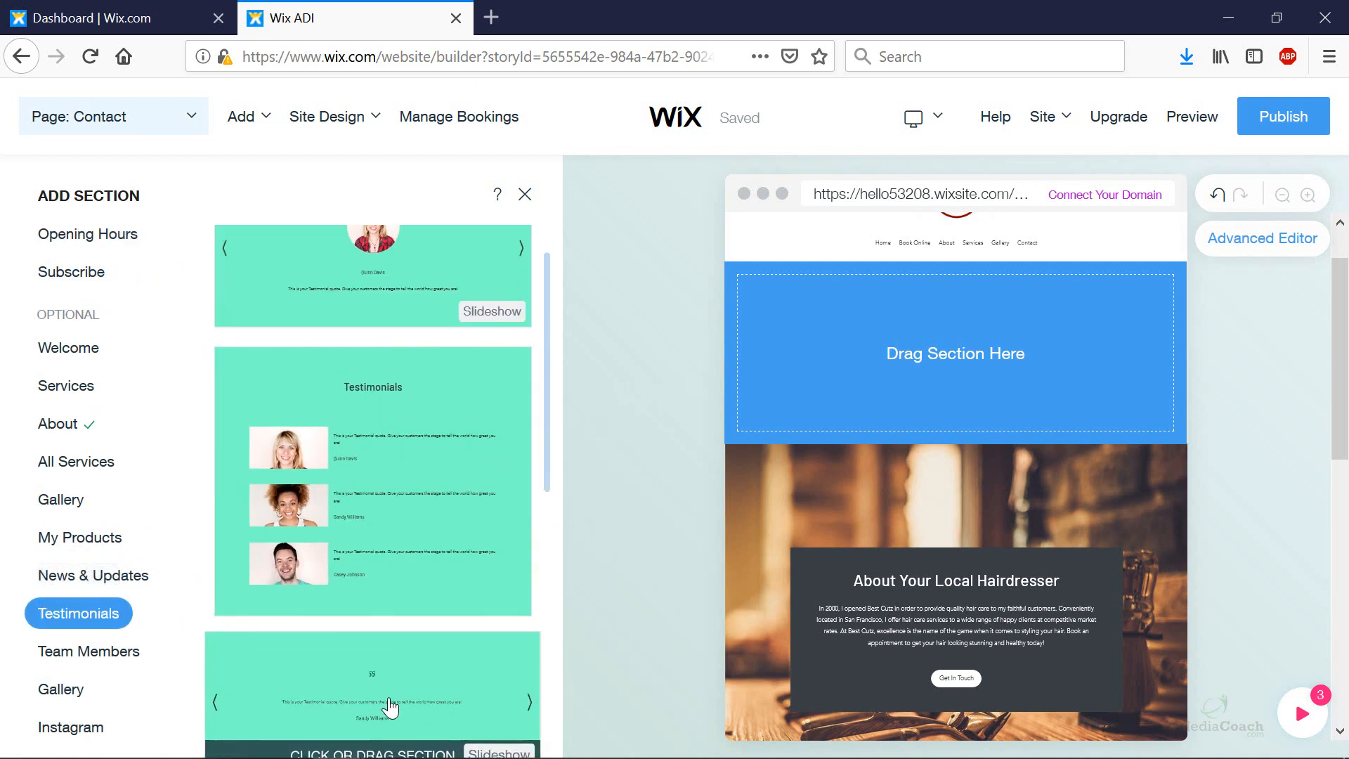
click(350, 694)
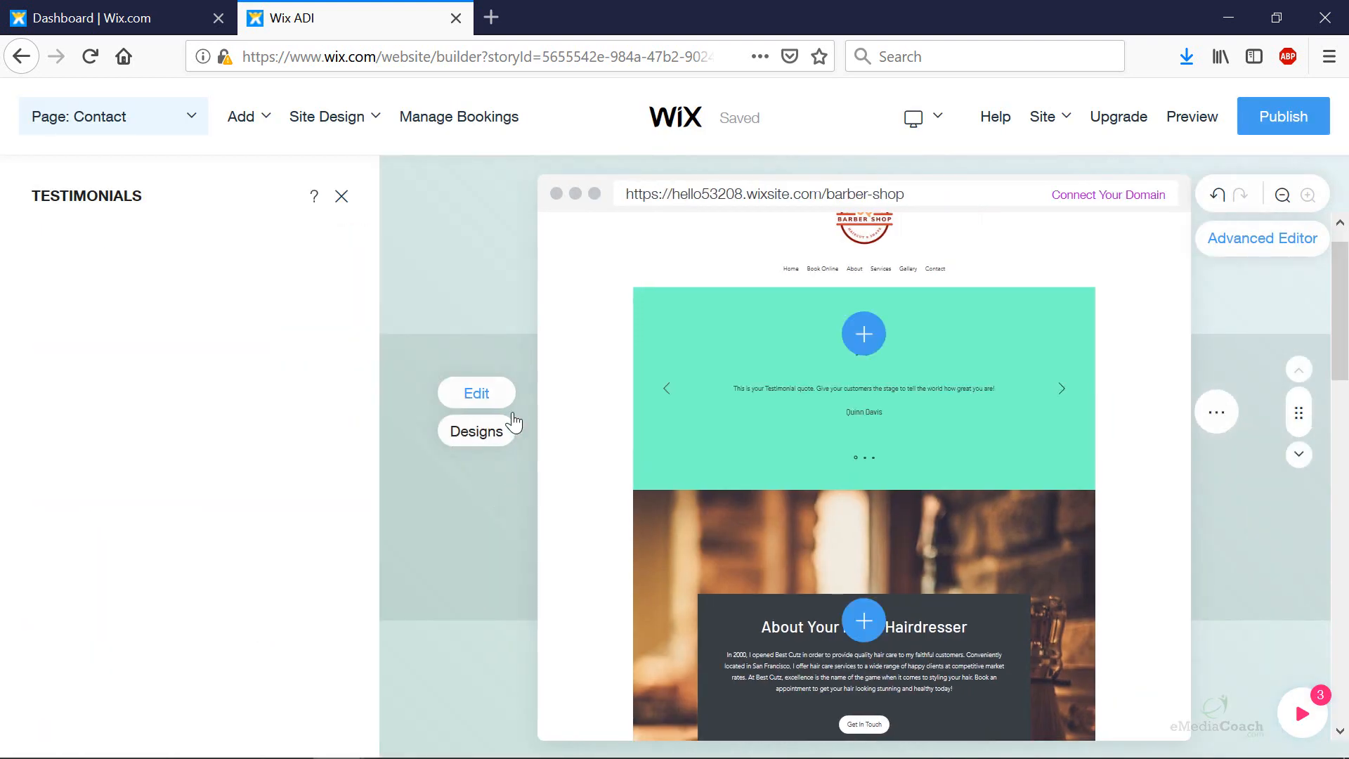
click(341, 197)
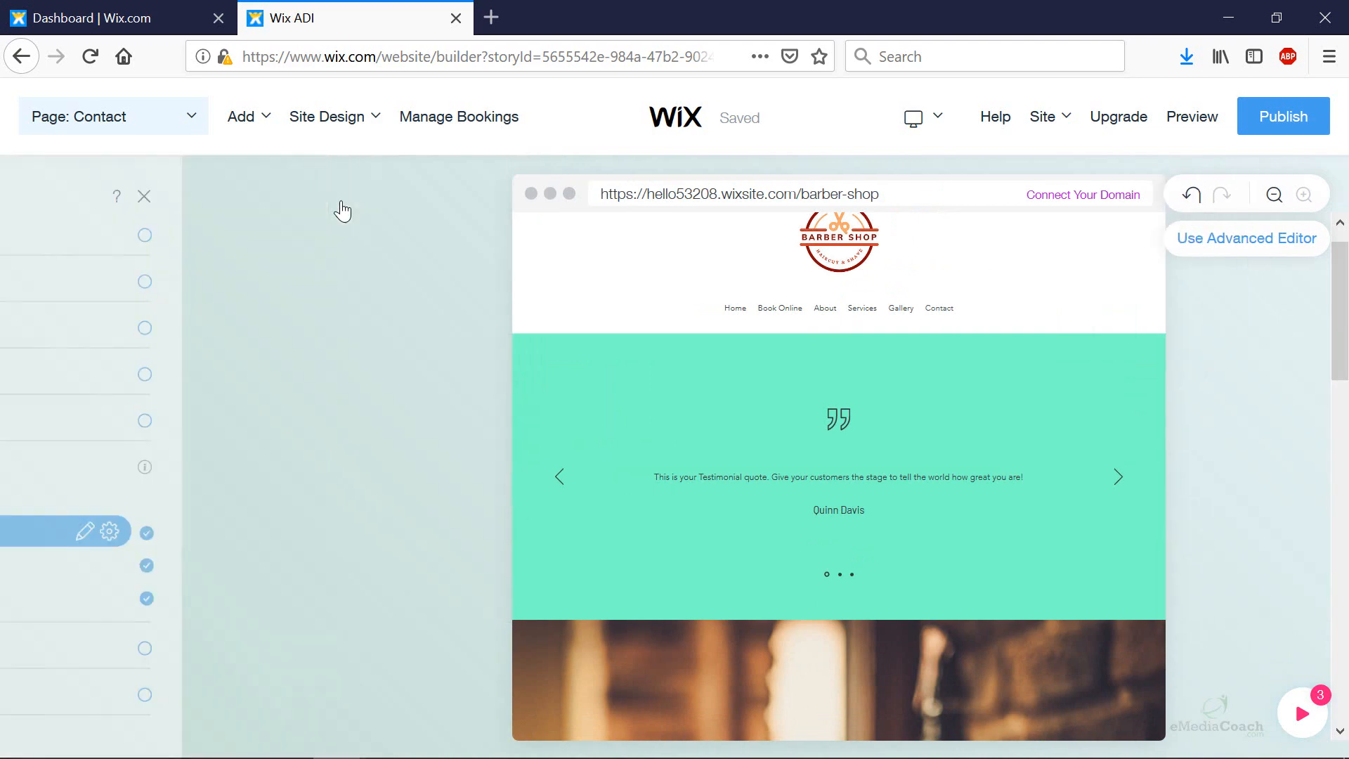
Step: Look over the Contact page and delete its "About Your Local Hairdresser" section
scroll(1062, 570, down, 10)
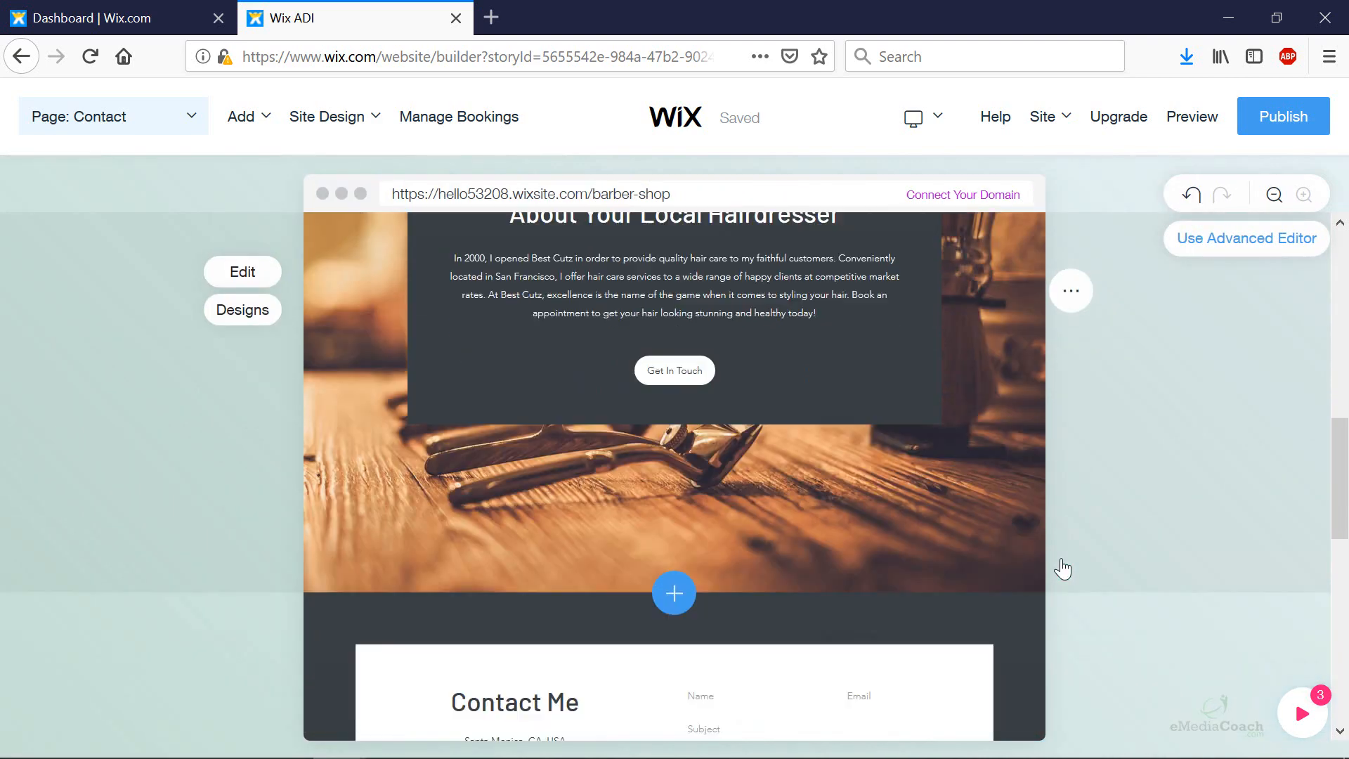
scroll(1071, 564, down, 5)
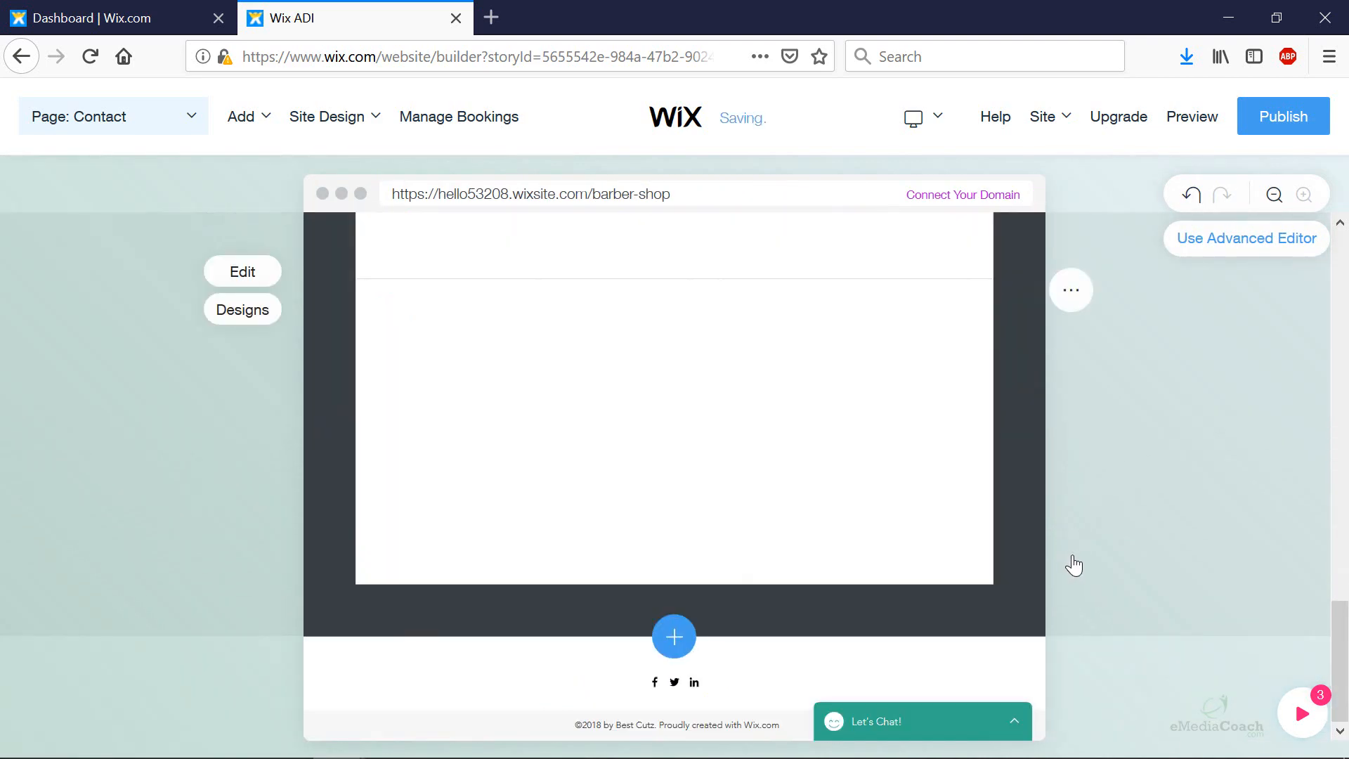
scroll(1082, 587, up, 8)
scroll(1098, 602, up, 10)
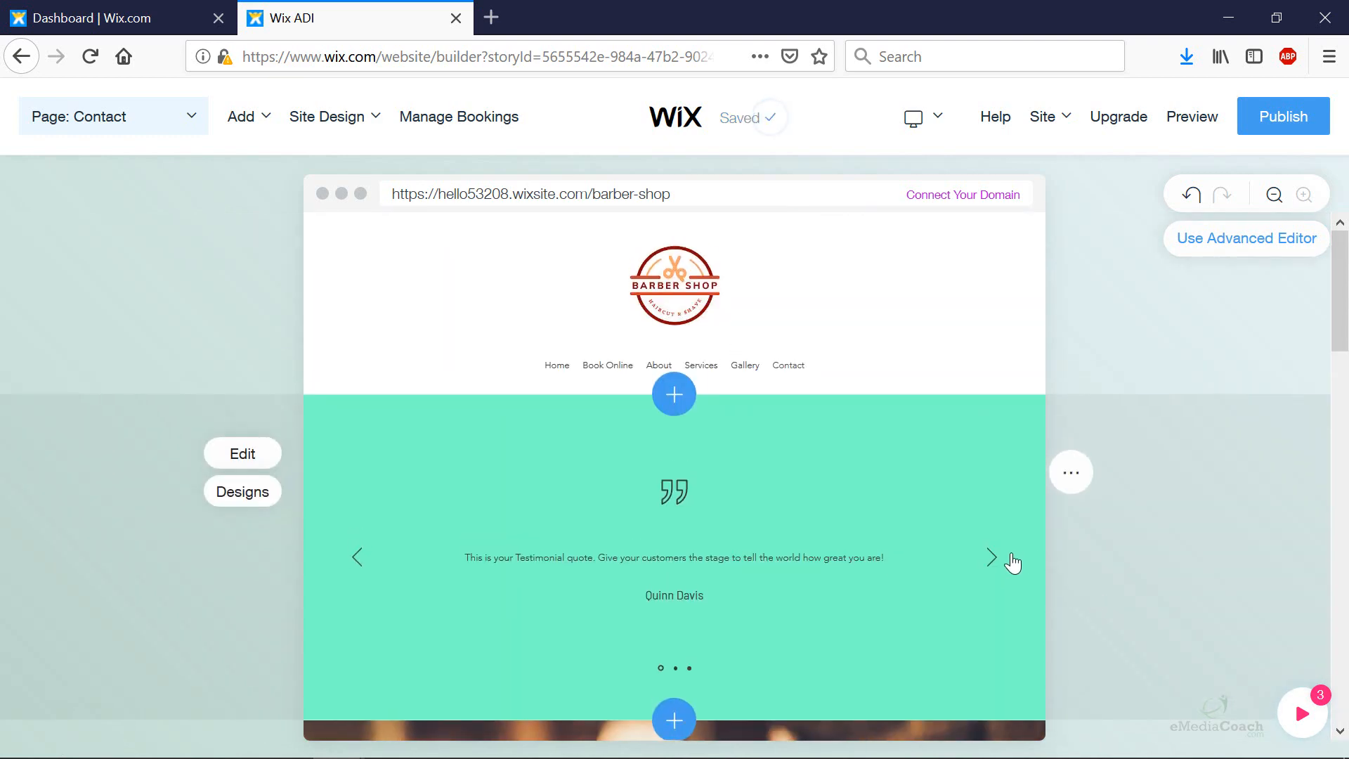
scroll(1012, 563, down, 3)
click(1061, 568)
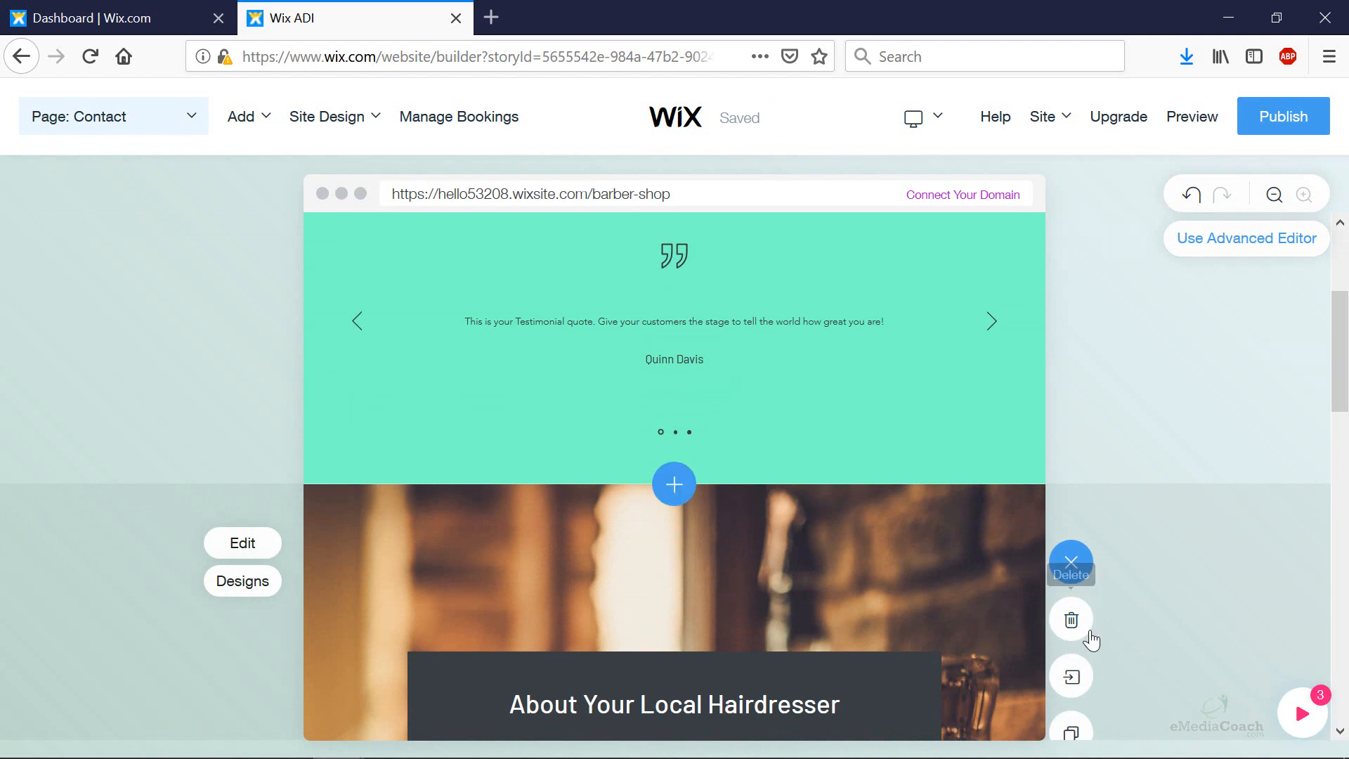
click(1071, 622)
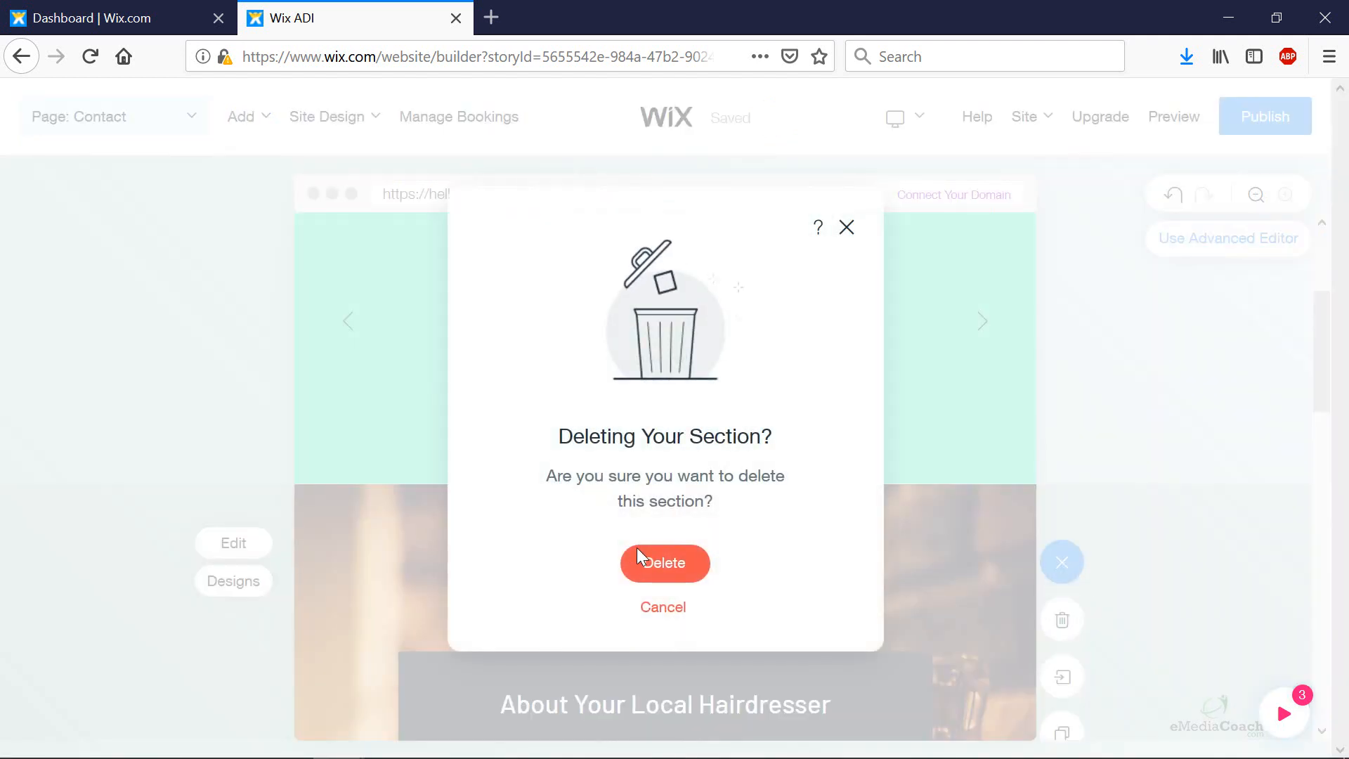
click(675, 562)
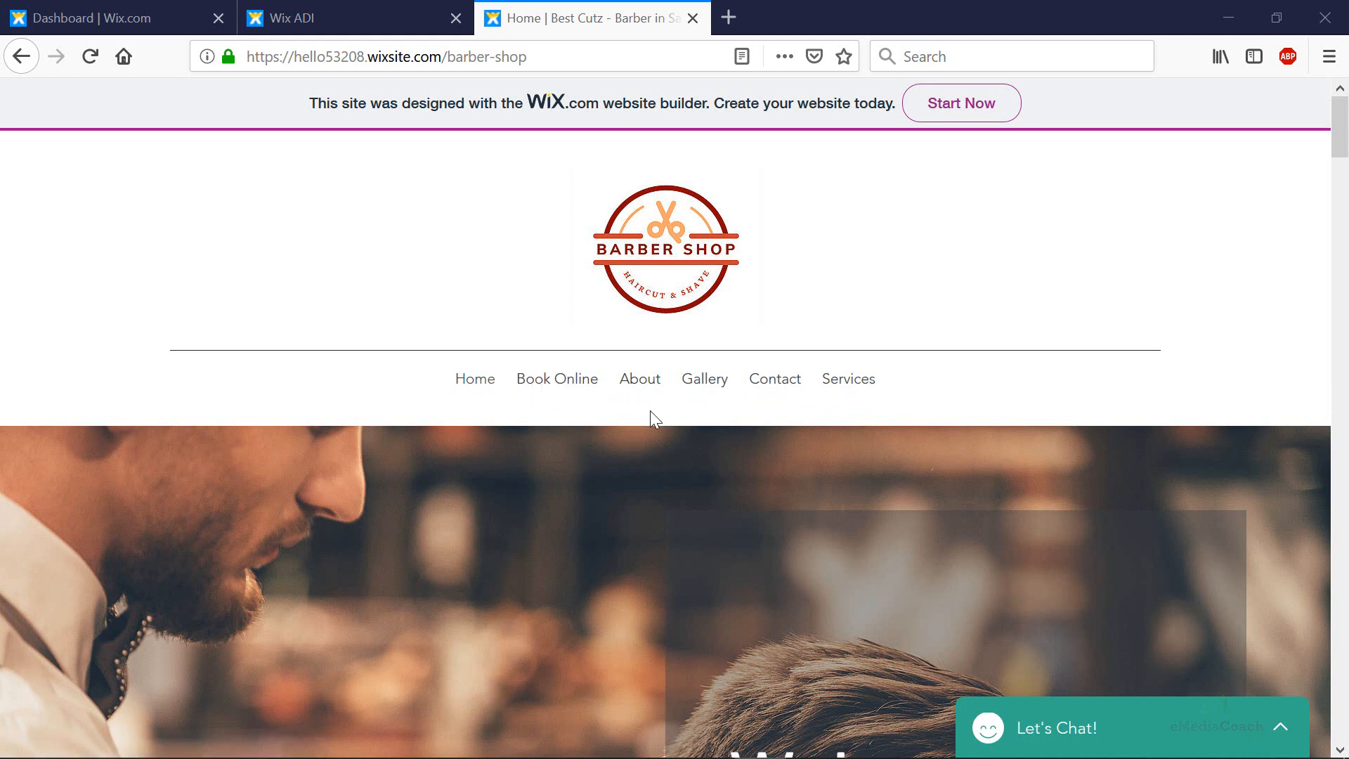
Step: Switch back to the Wix editor and reorder the site pages so Services and Gallery come directly after Home
click(322, 30)
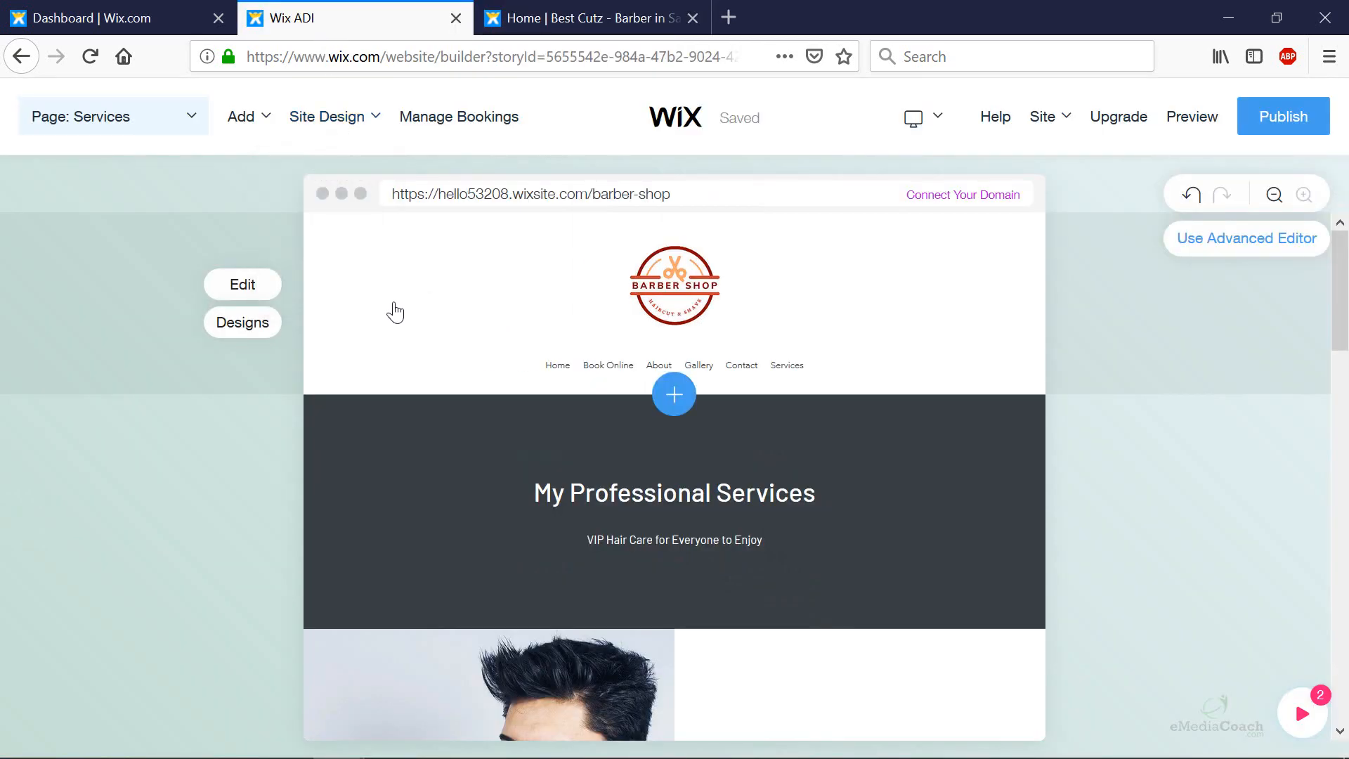
click(195, 124)
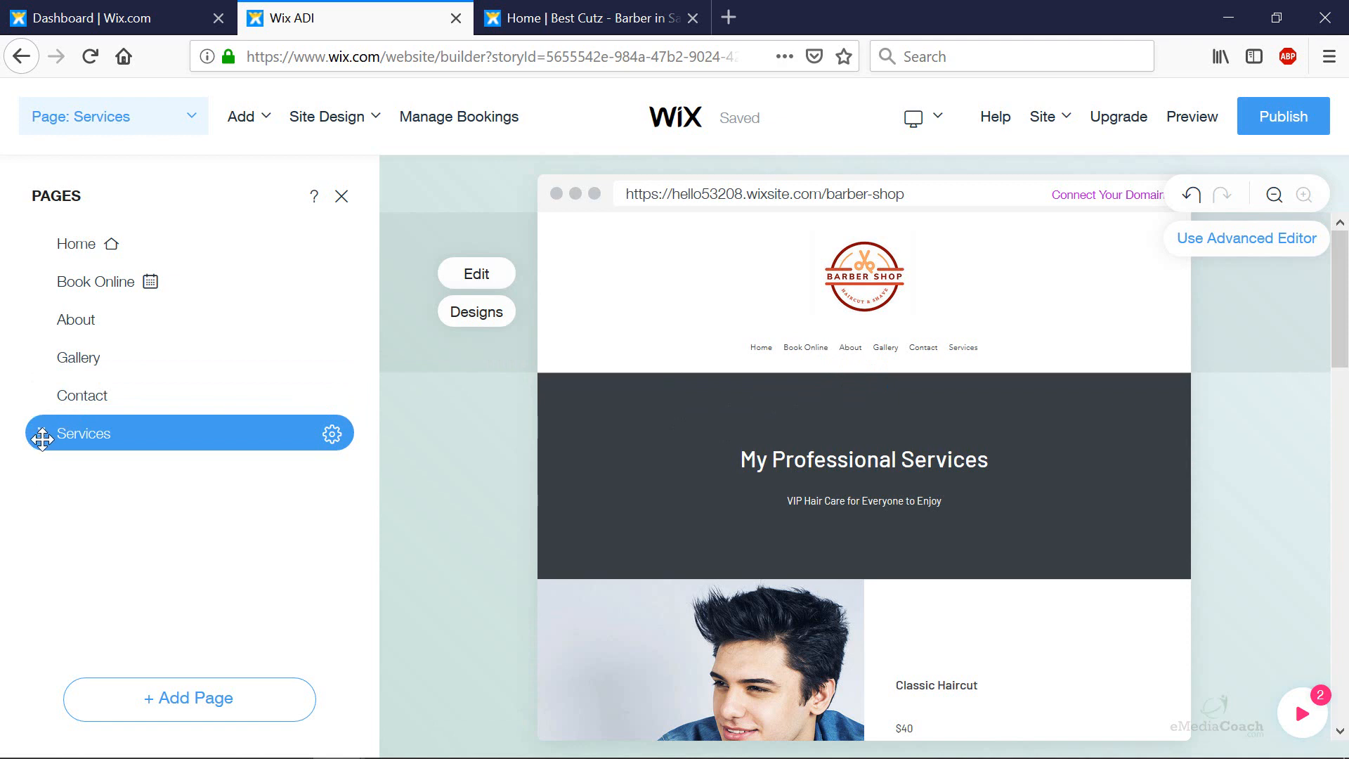
drag(43, 438, 40, 289)
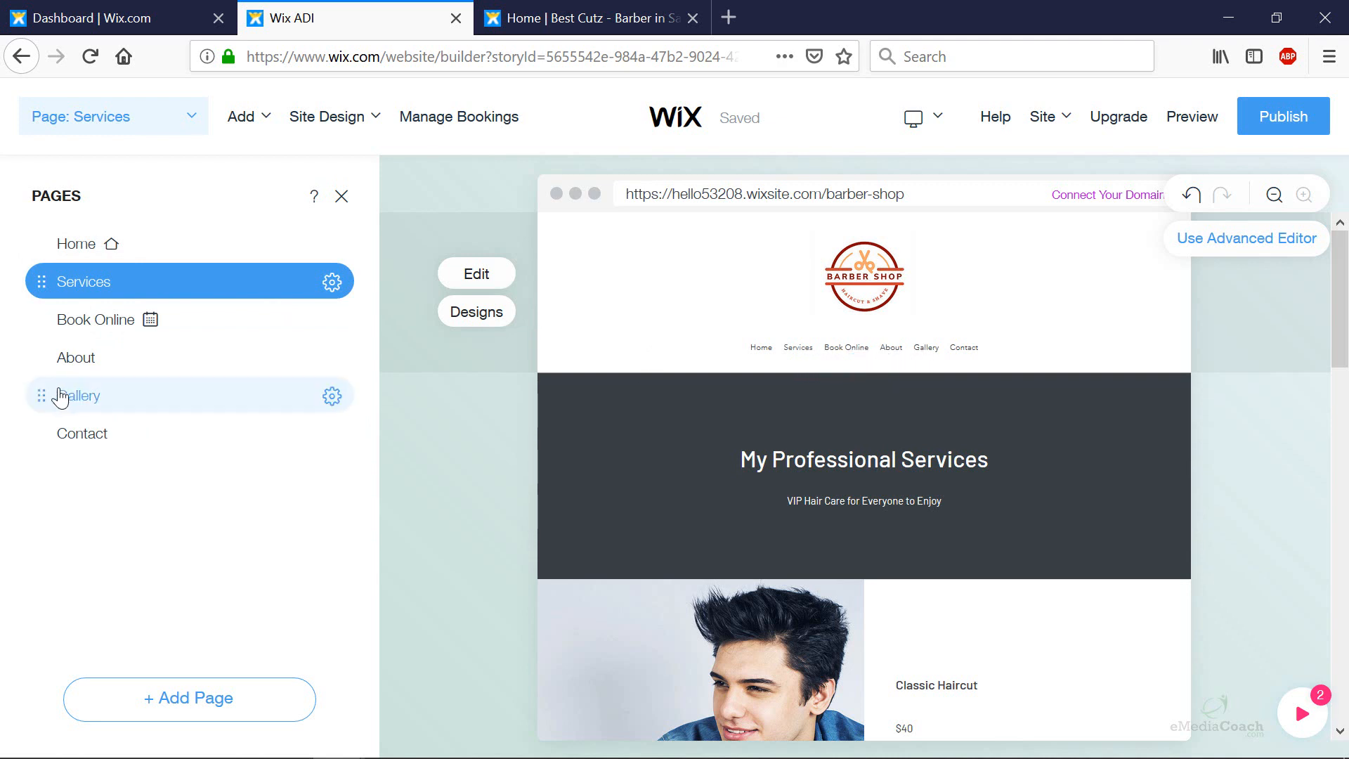
drag(40, 395, 103, 330)
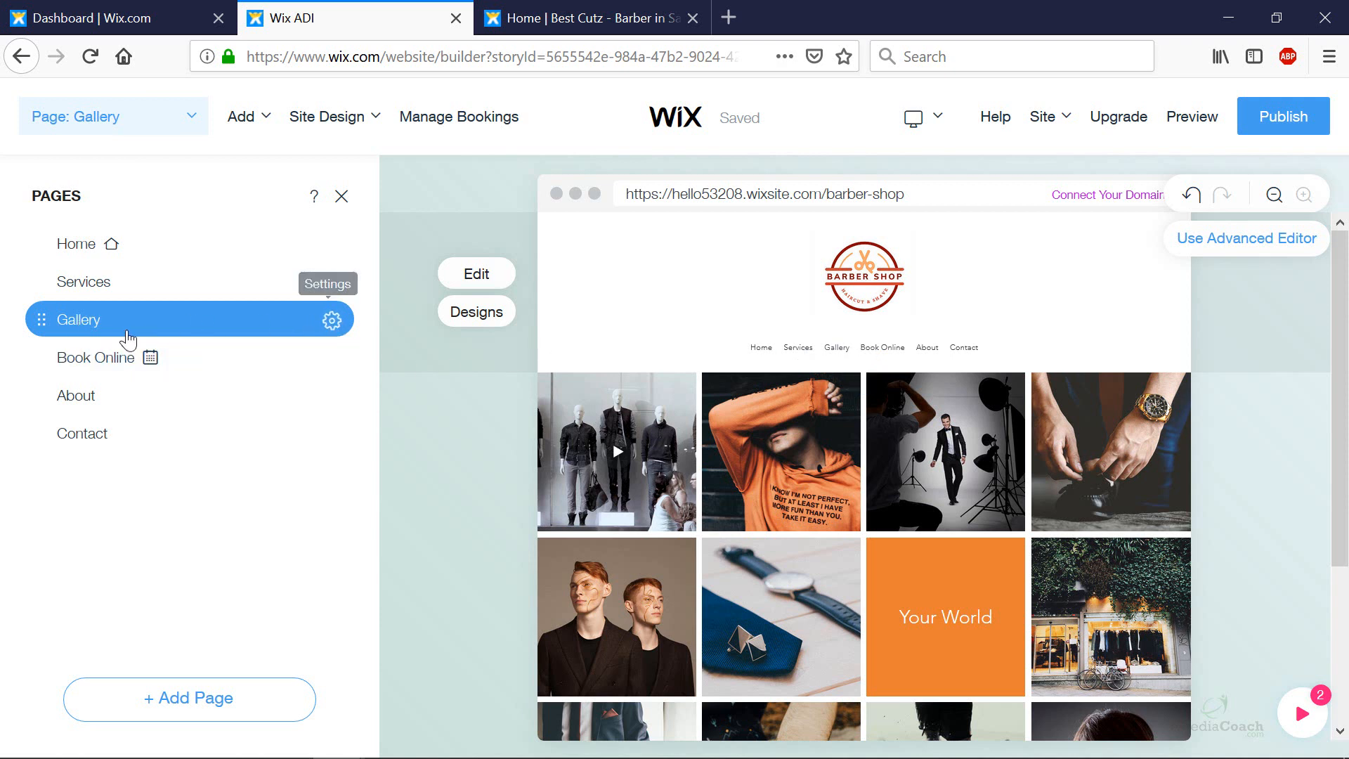
Step: Make the Gallery, Book Online and About pages subpages of Services
click(332, 322)
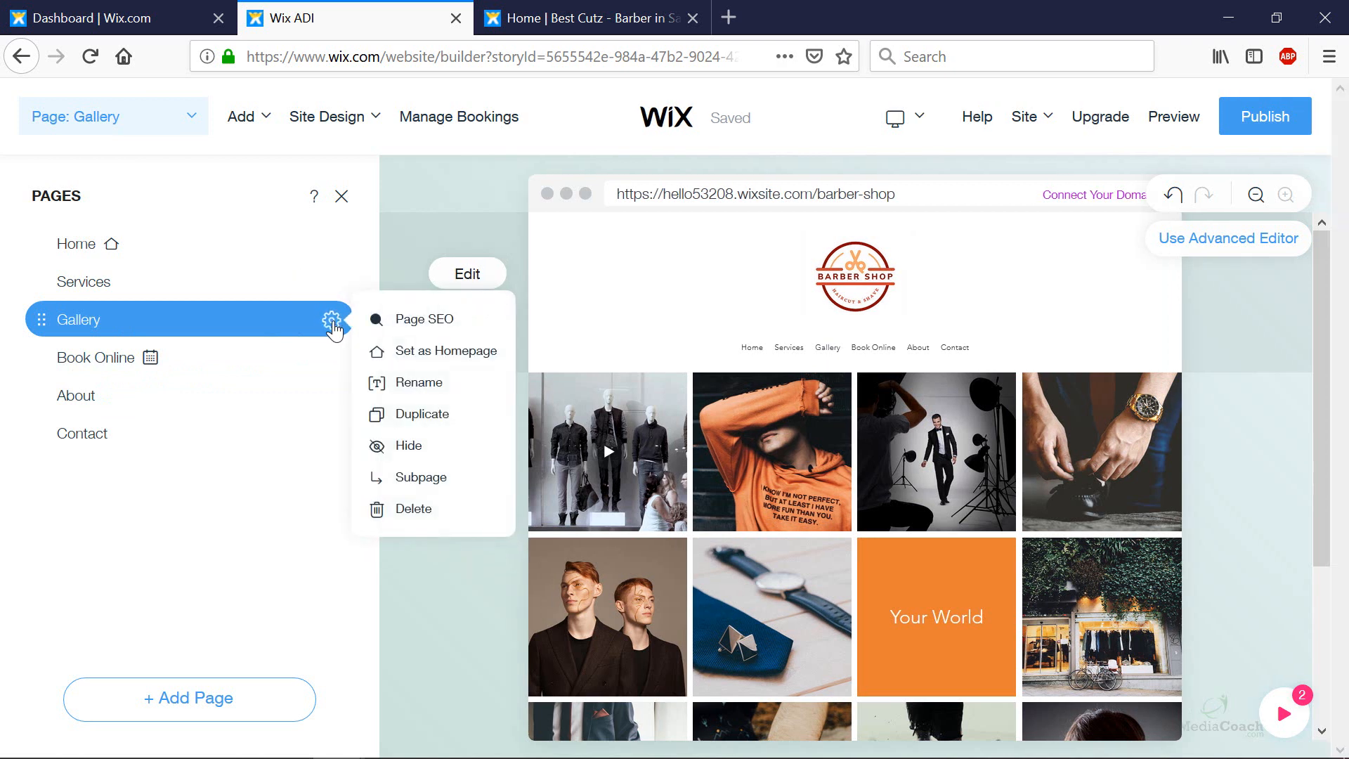
click(421, 478)
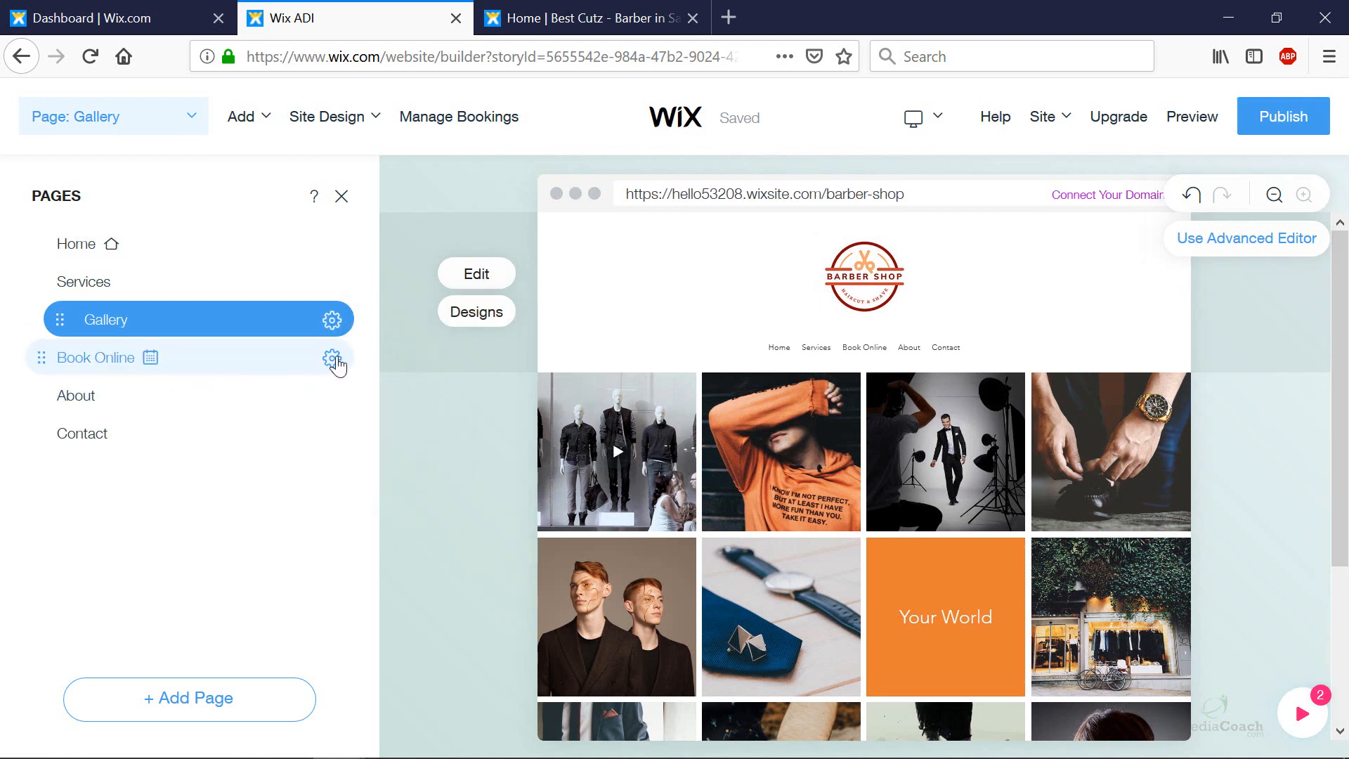
click(332, 358)
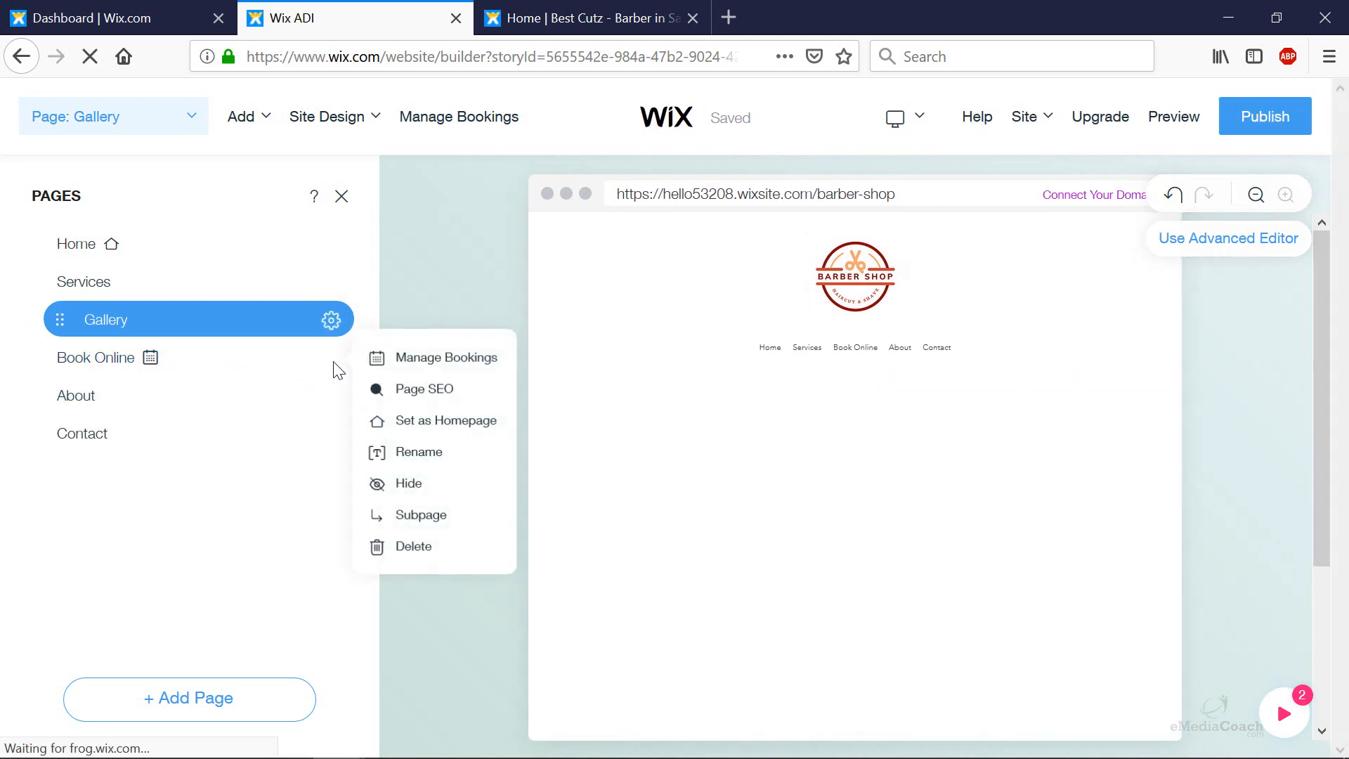
click(422, 517)
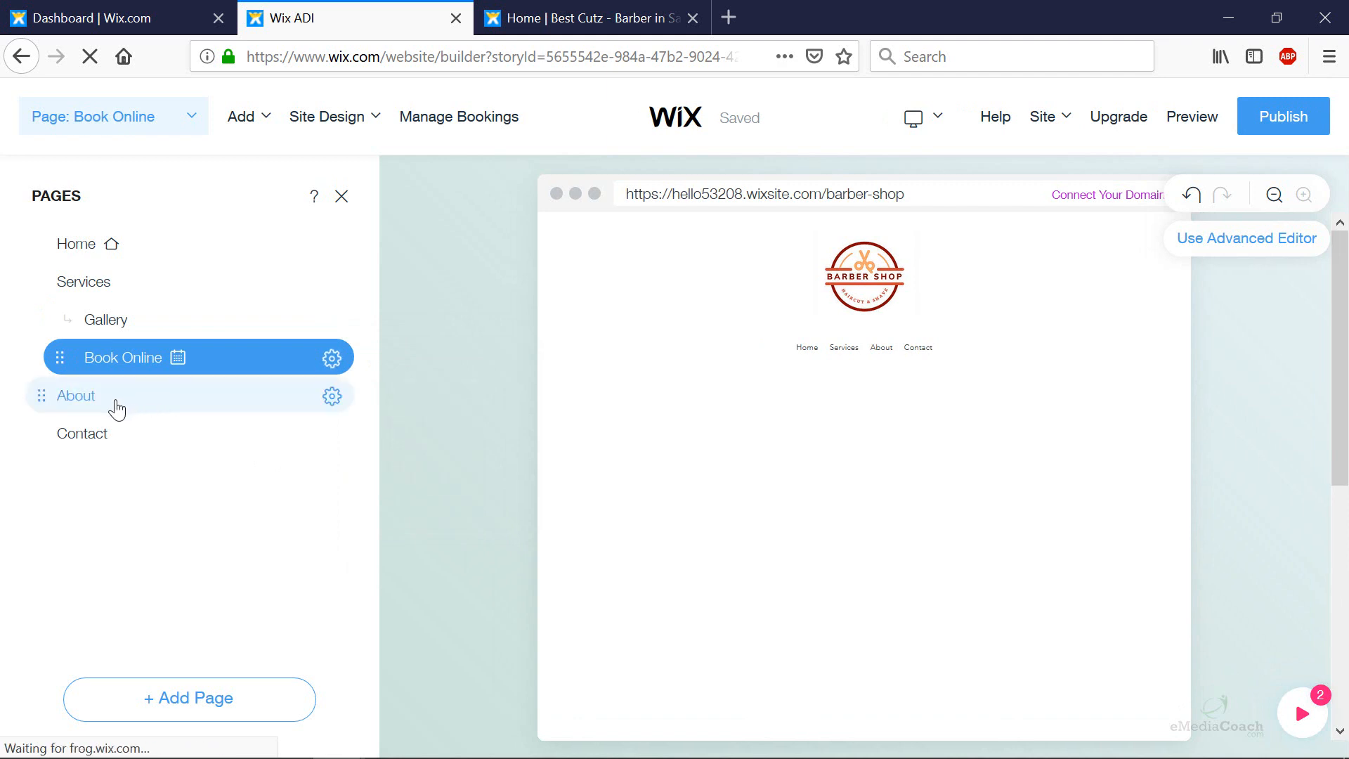
click(332, 398)
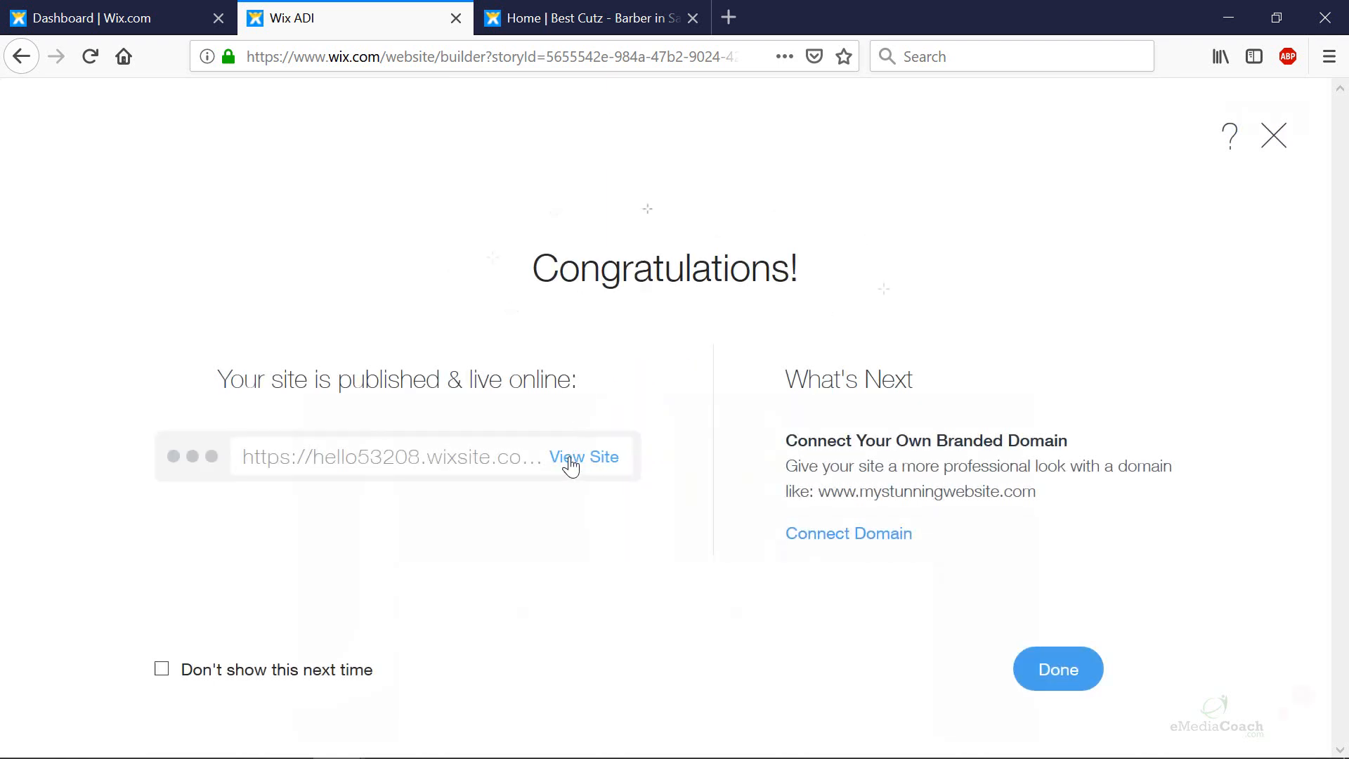
Step: View the published site, check the submenu under Services, and return to the editor, closing the publishing confirmation
click(571, 460)
click(610, 21)
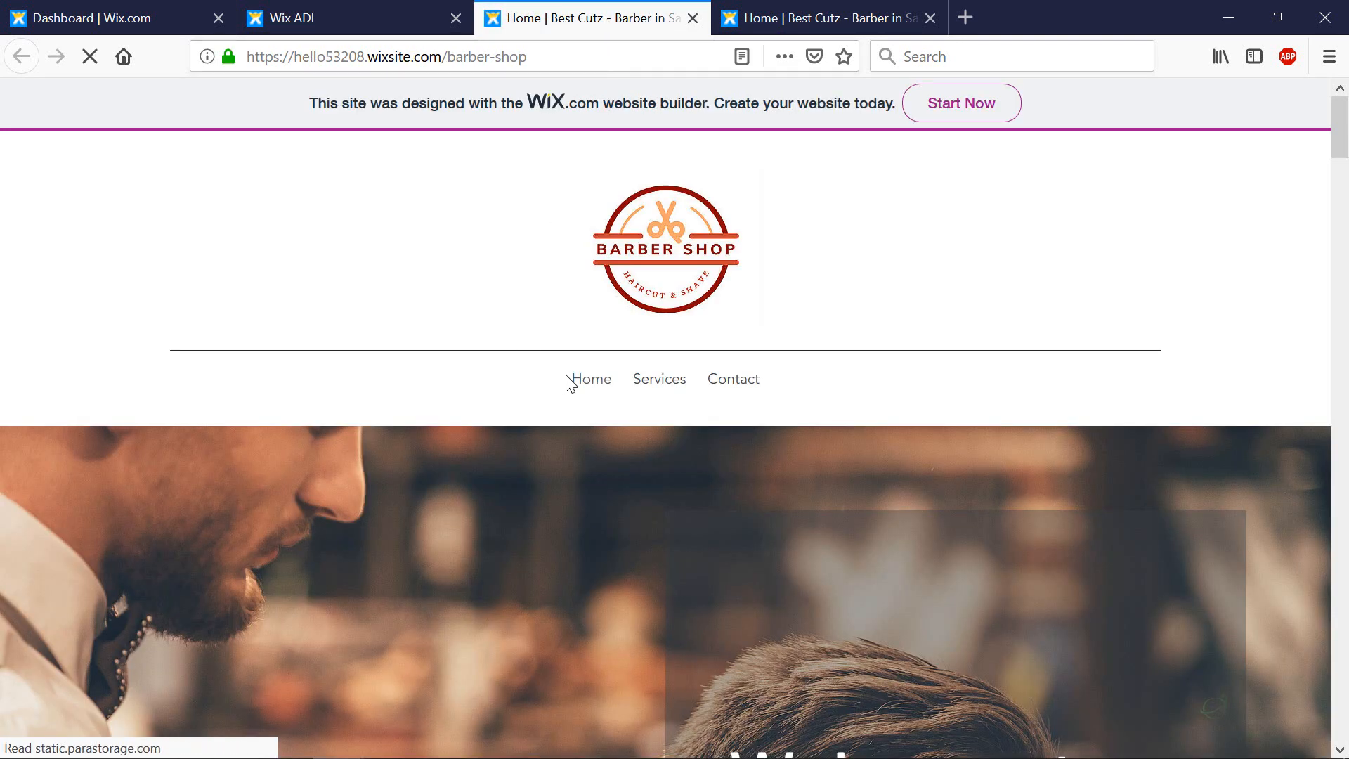
mouse_move(660, 391)
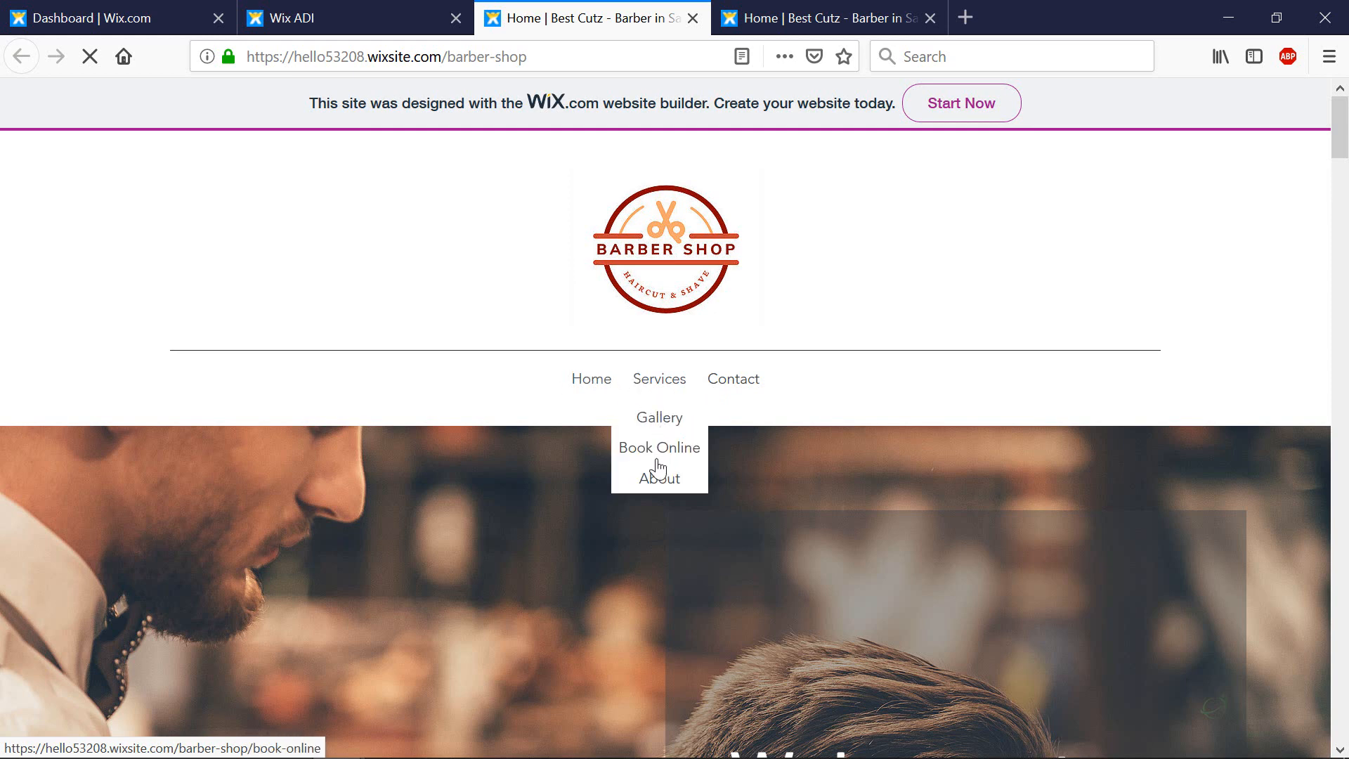
click(351, 20)
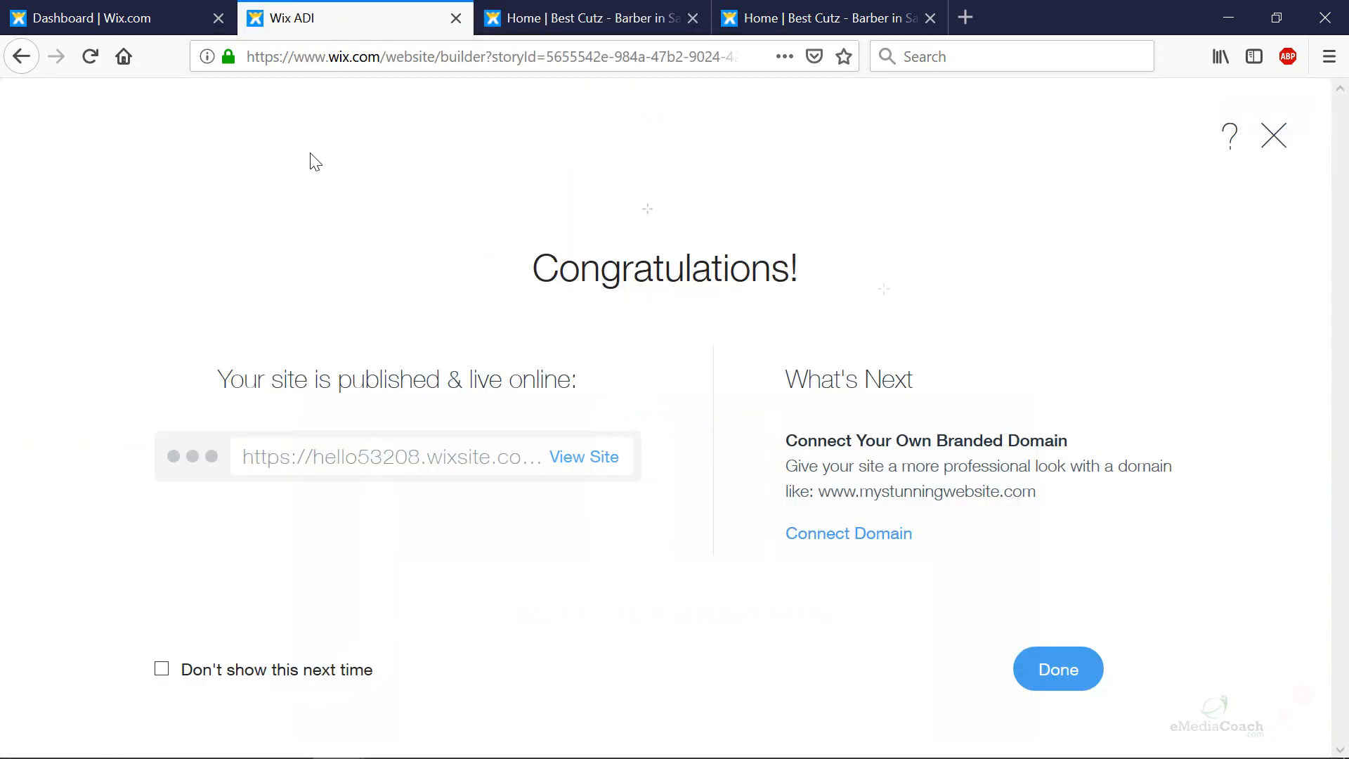
click(1058, 670)
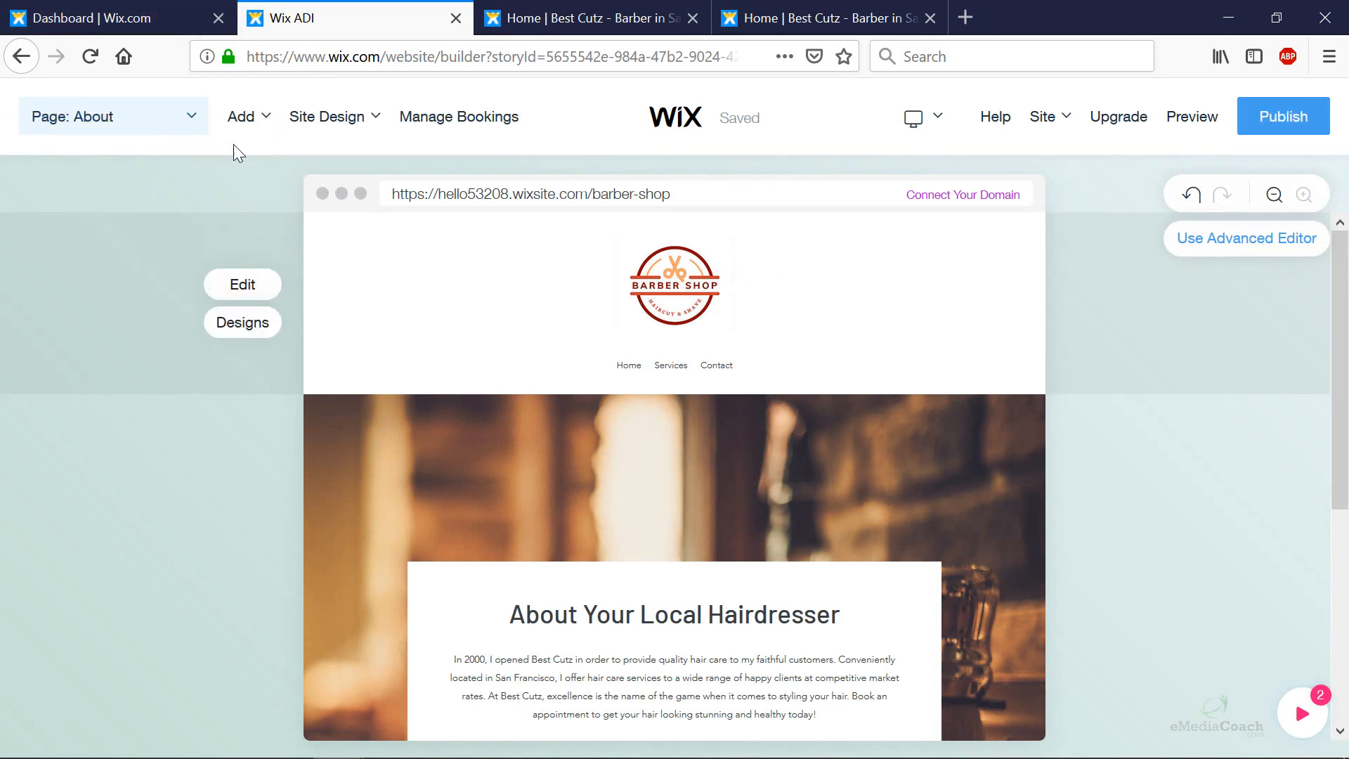
Step: Turn the Gallery subpage of Services back into a main page
click(190, 136)
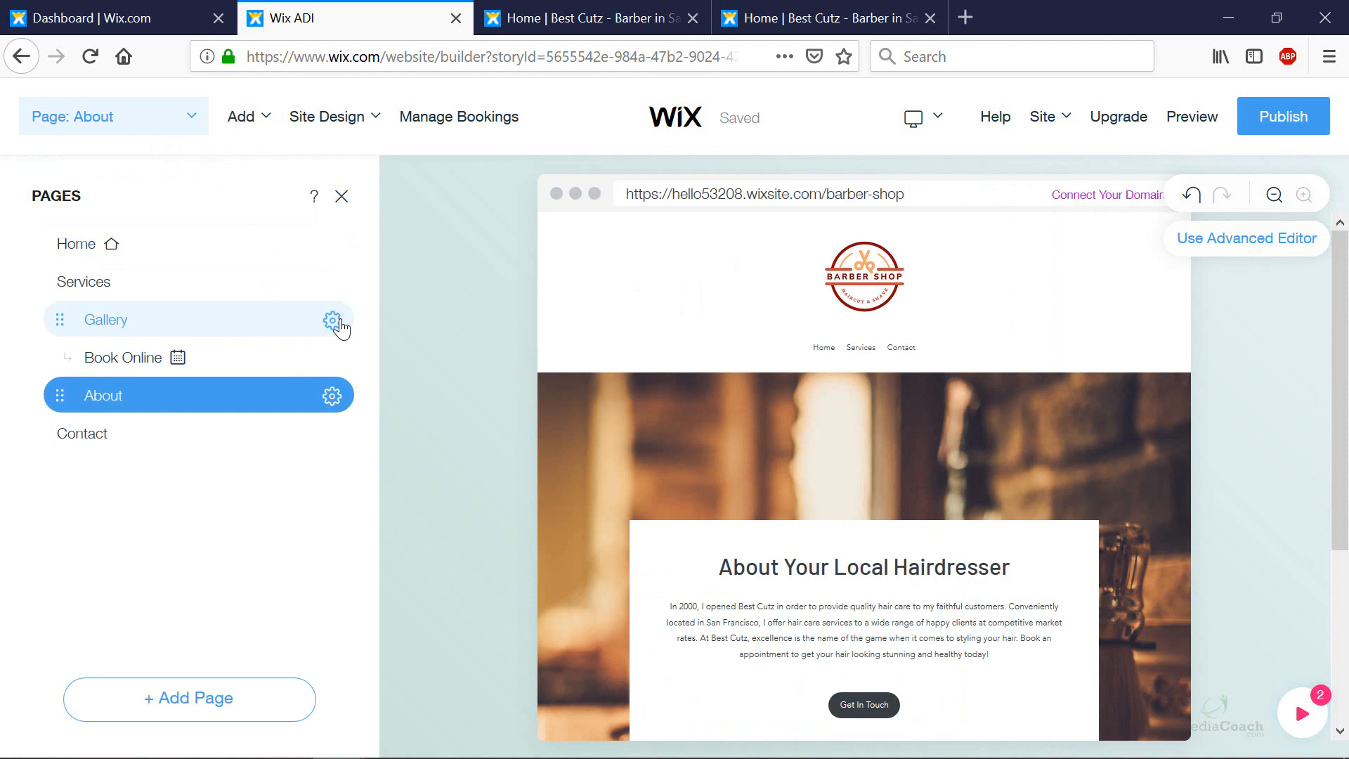
click(338, 322)
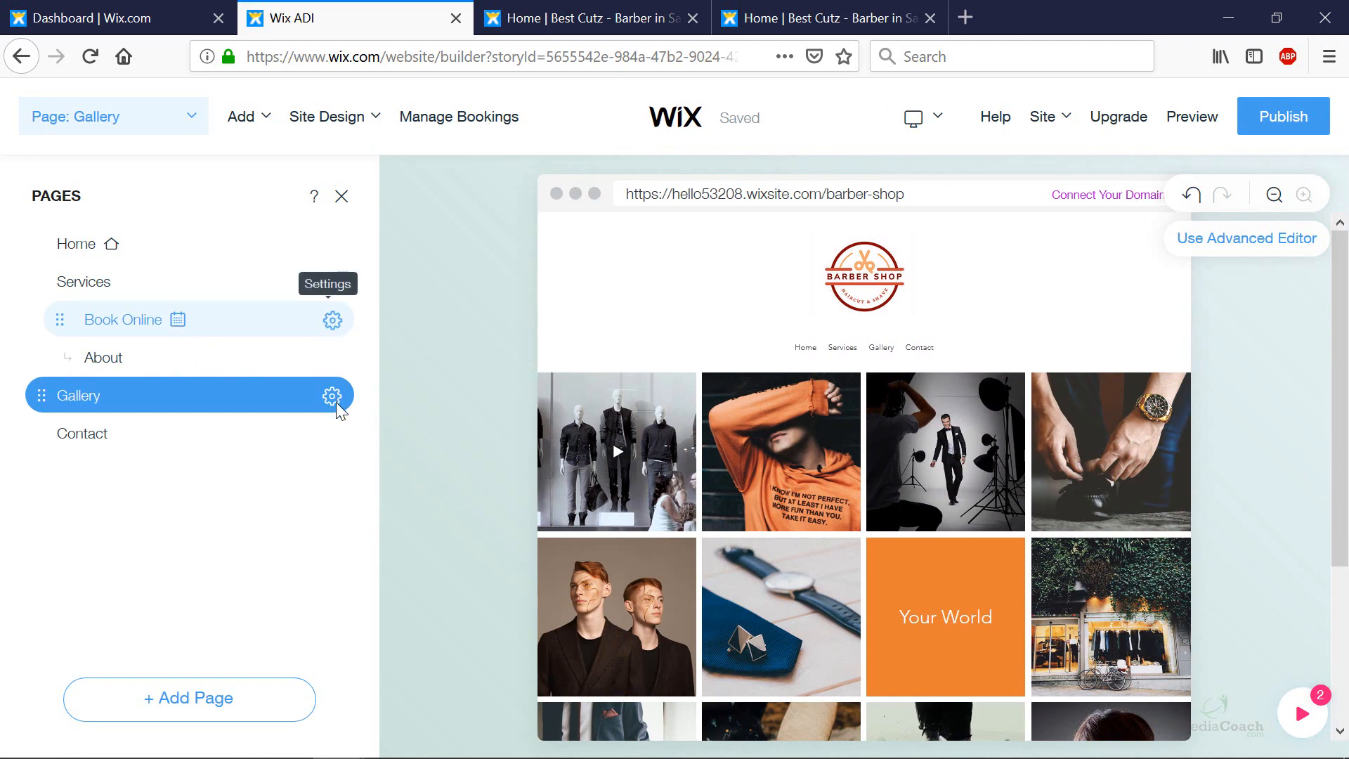
Step: Turn the Book Online and About subpages of Services back into main pages
click(333, 320)
click(394, 450)
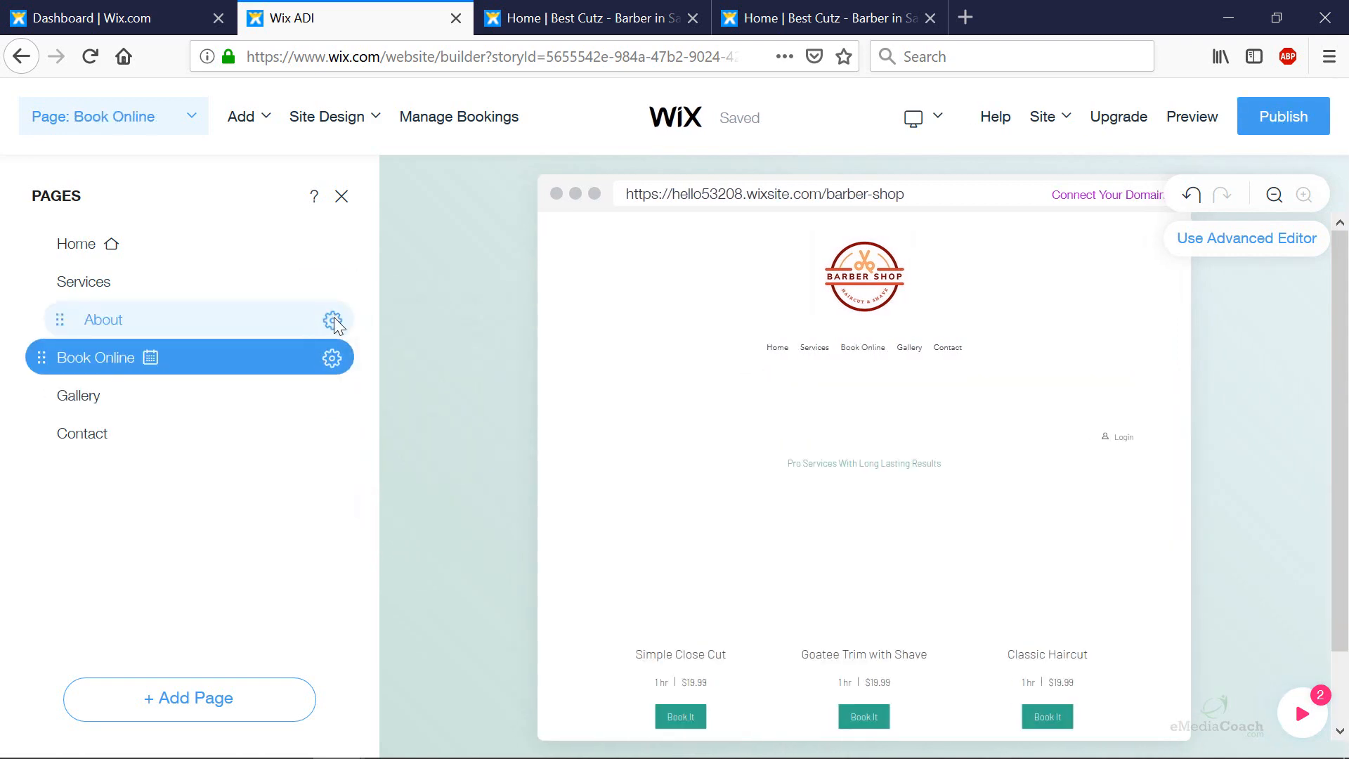
click(333, 321)
click(394, 448)
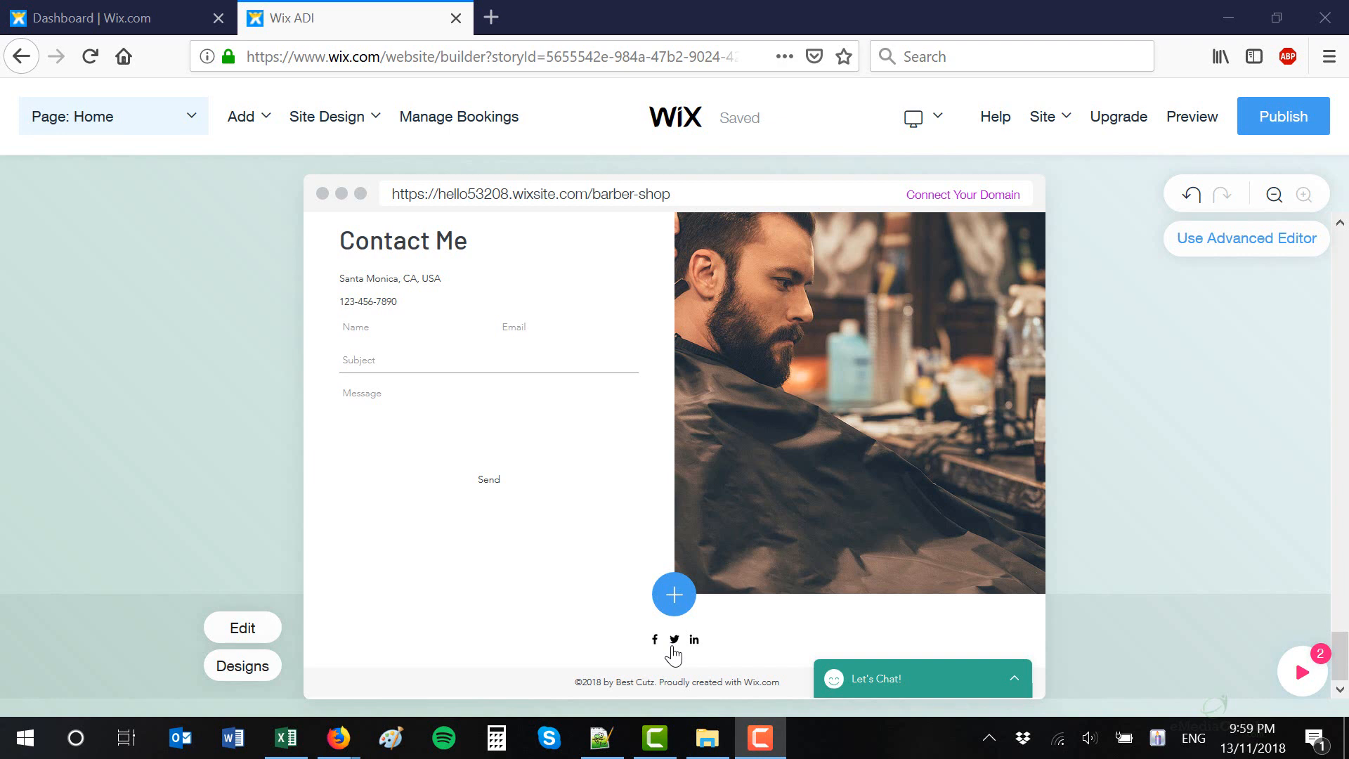
Step: Open the footer's social links, switch the Twitter link off and on again, and hide the LinkedIn link
click(627, 646)
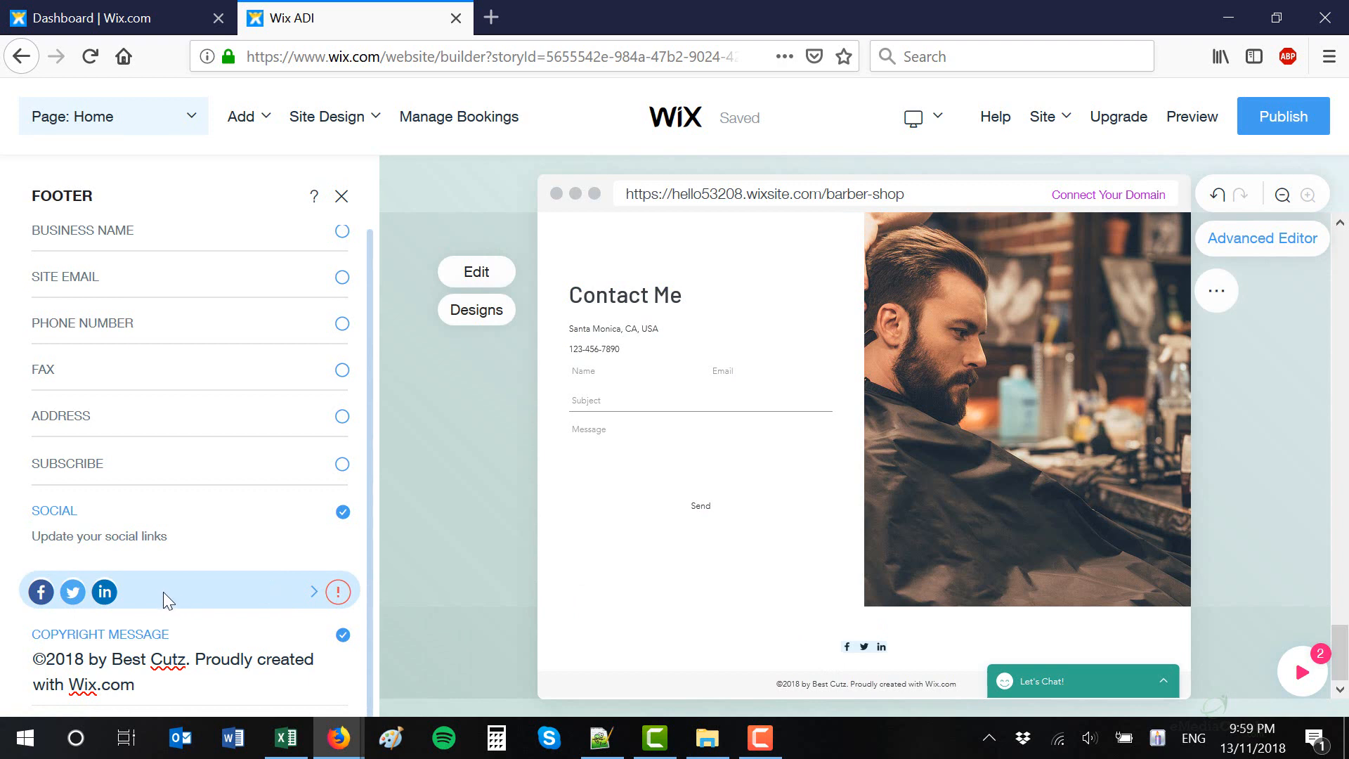
mouse_move(345, 586)
click(315, 594)
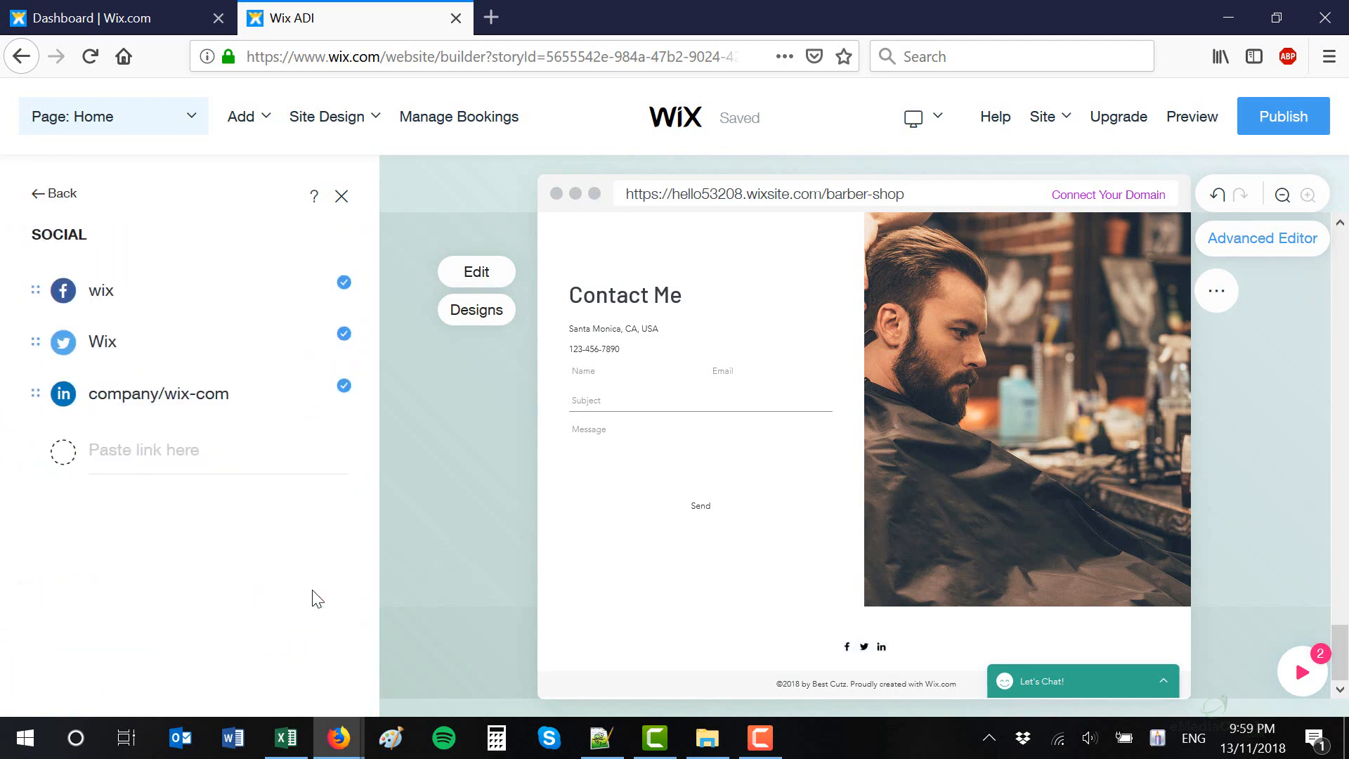
click(342, 336)
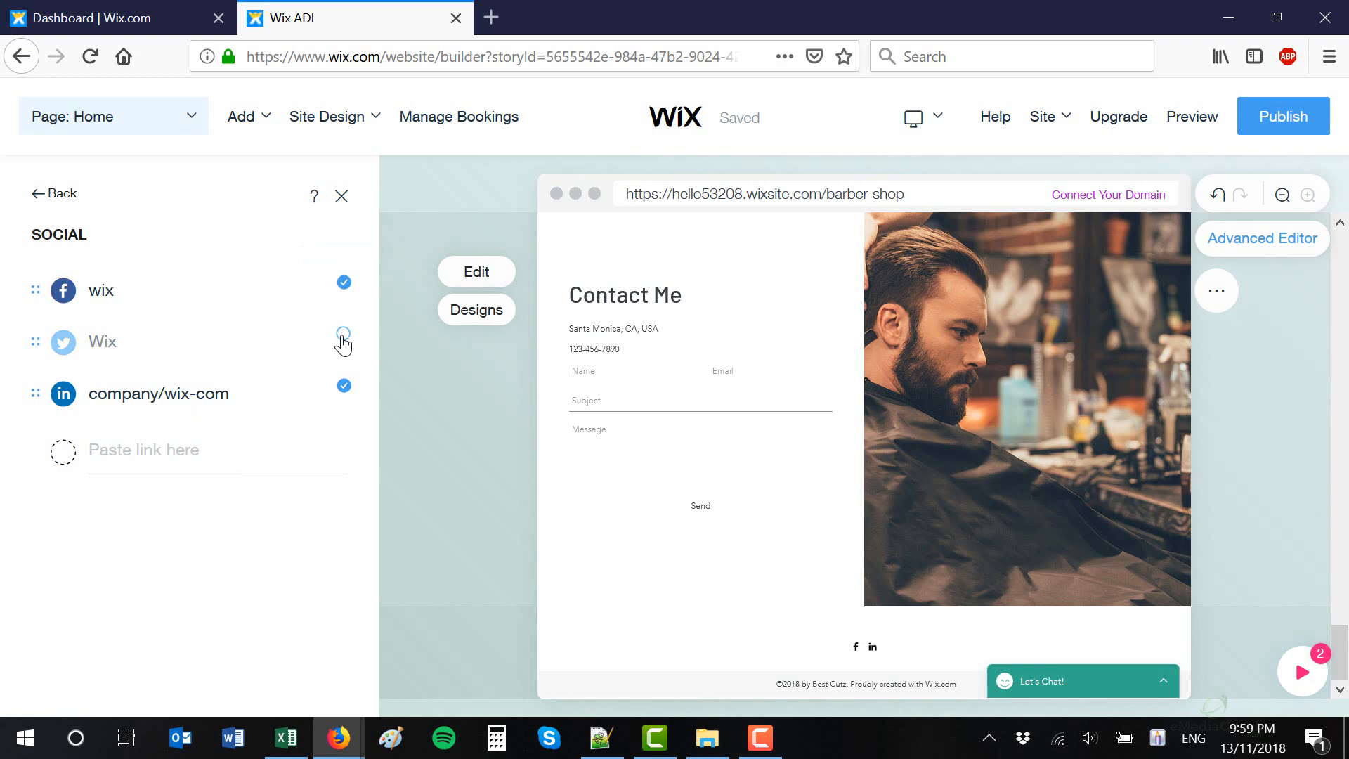
click(342, 336)
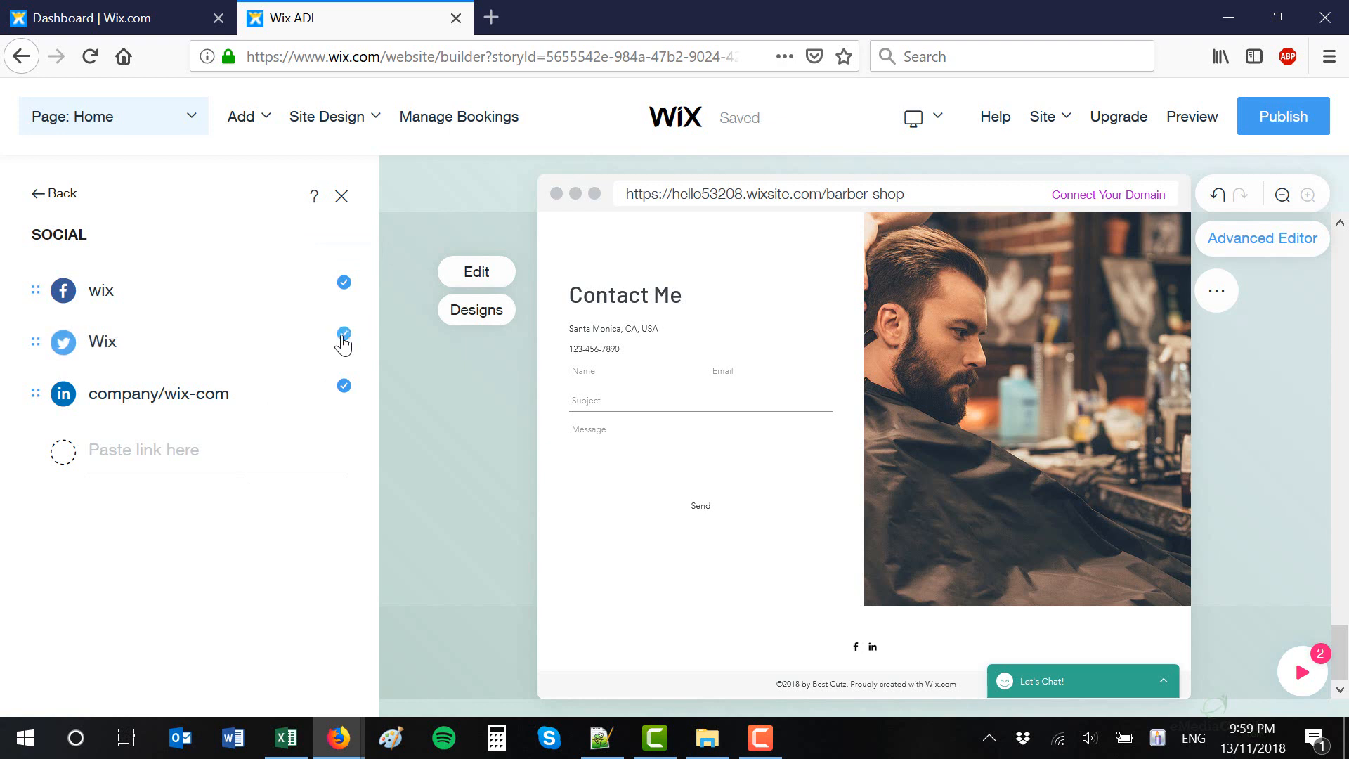
click(343, 386)
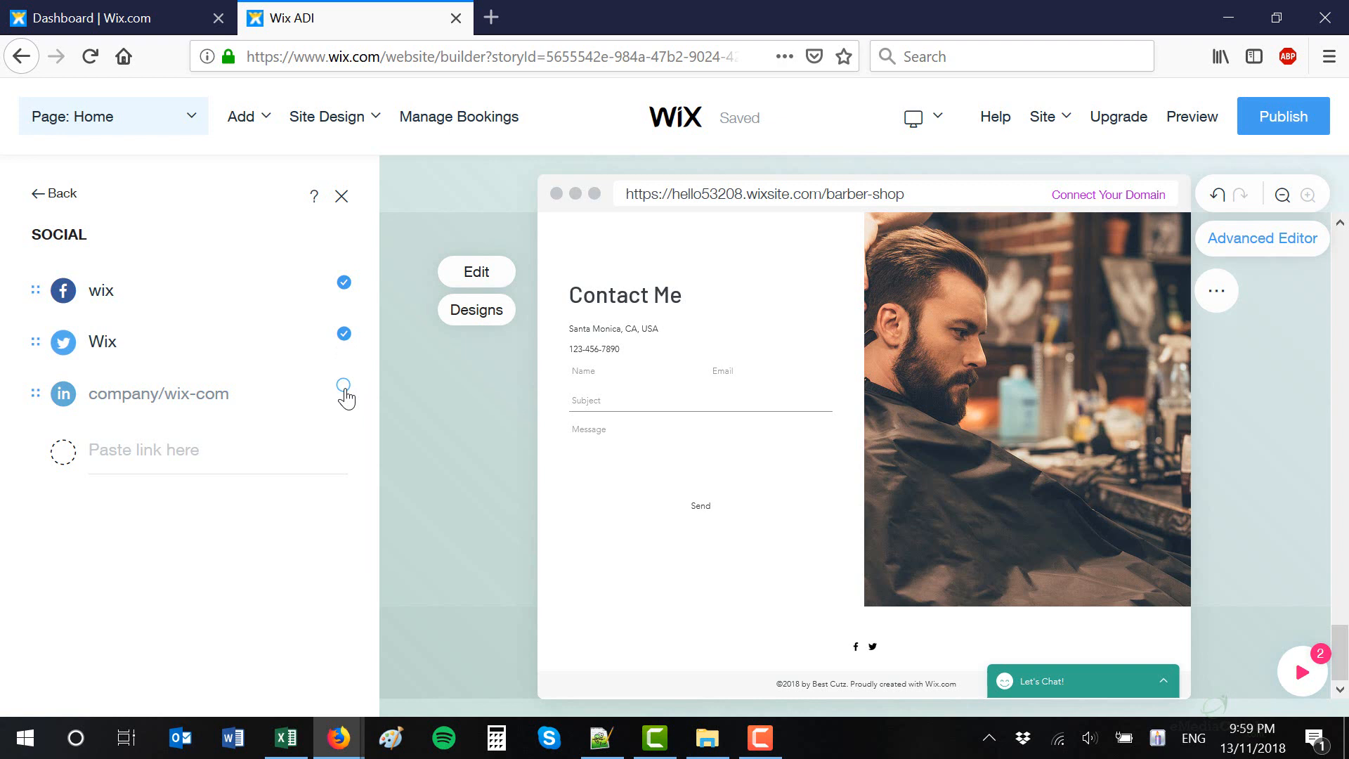
Step: Examine the web addresses of the footer's Facebook and Twitter links and the options for the Facebook link
mouse_move(121, 298)
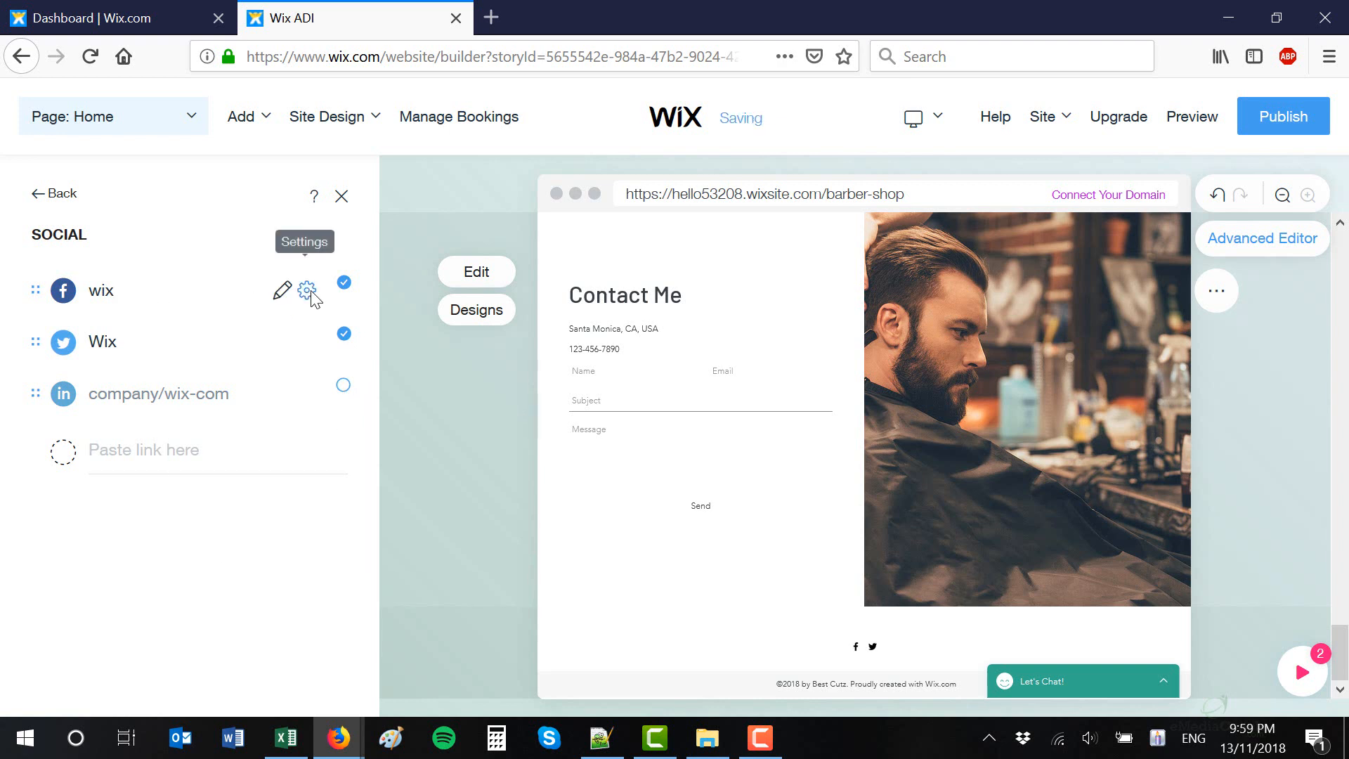
click(148, 294)
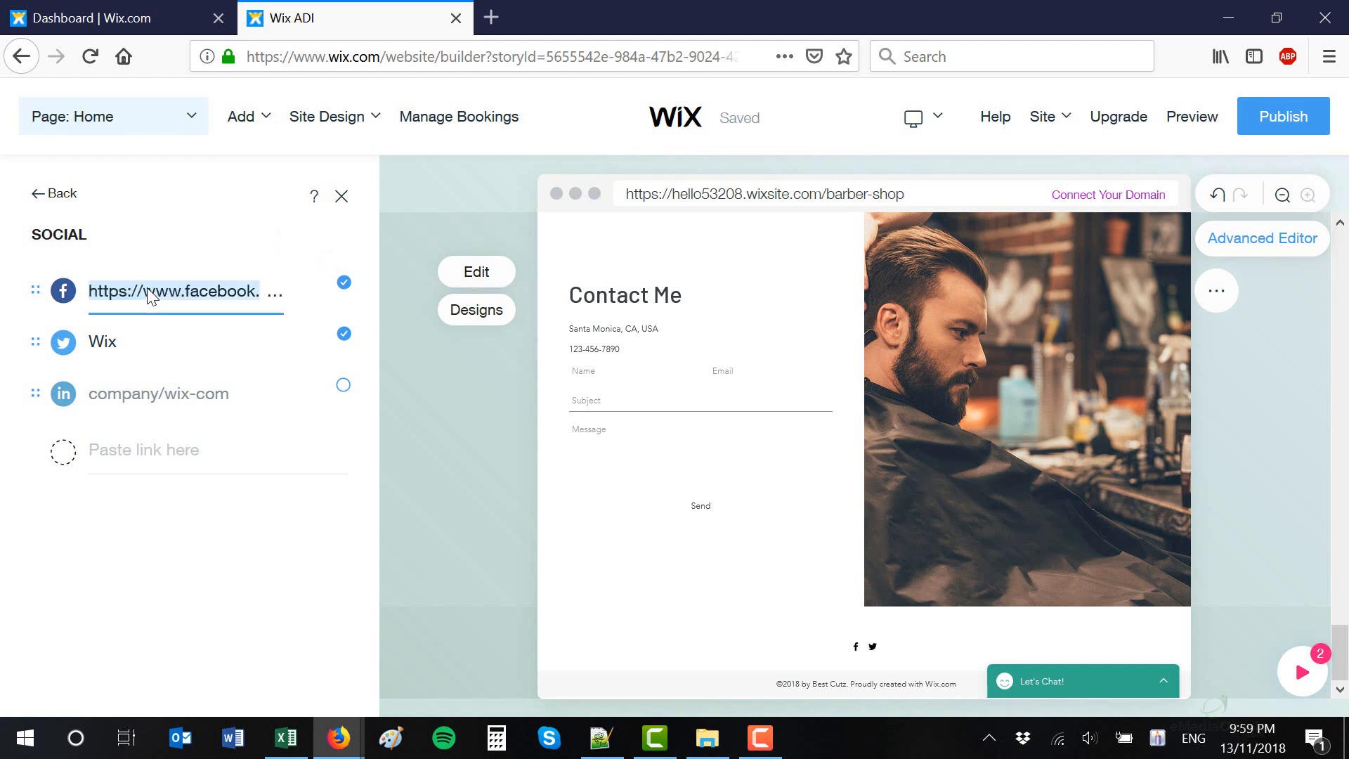
click(211, 290)
drag(227, 290, 285, 292)
click(267, 293)
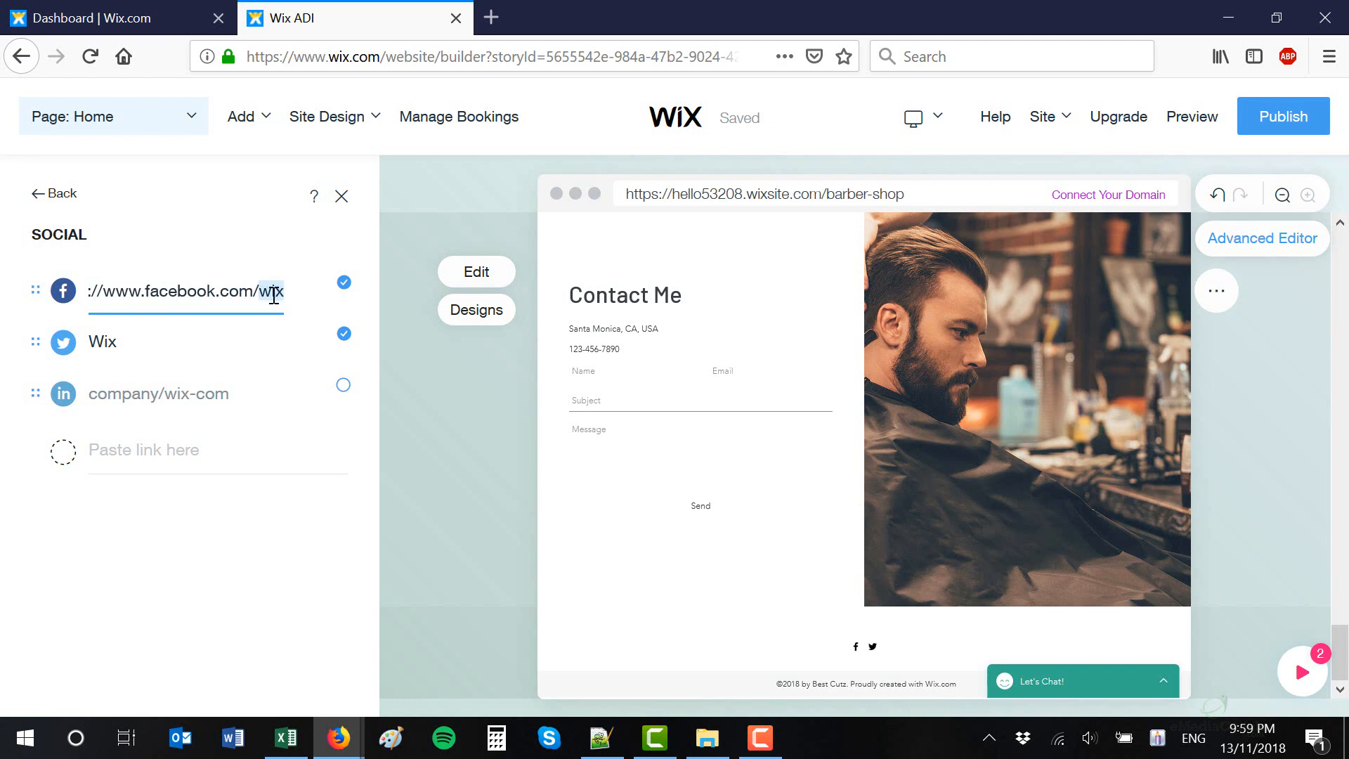
click(180, 343)
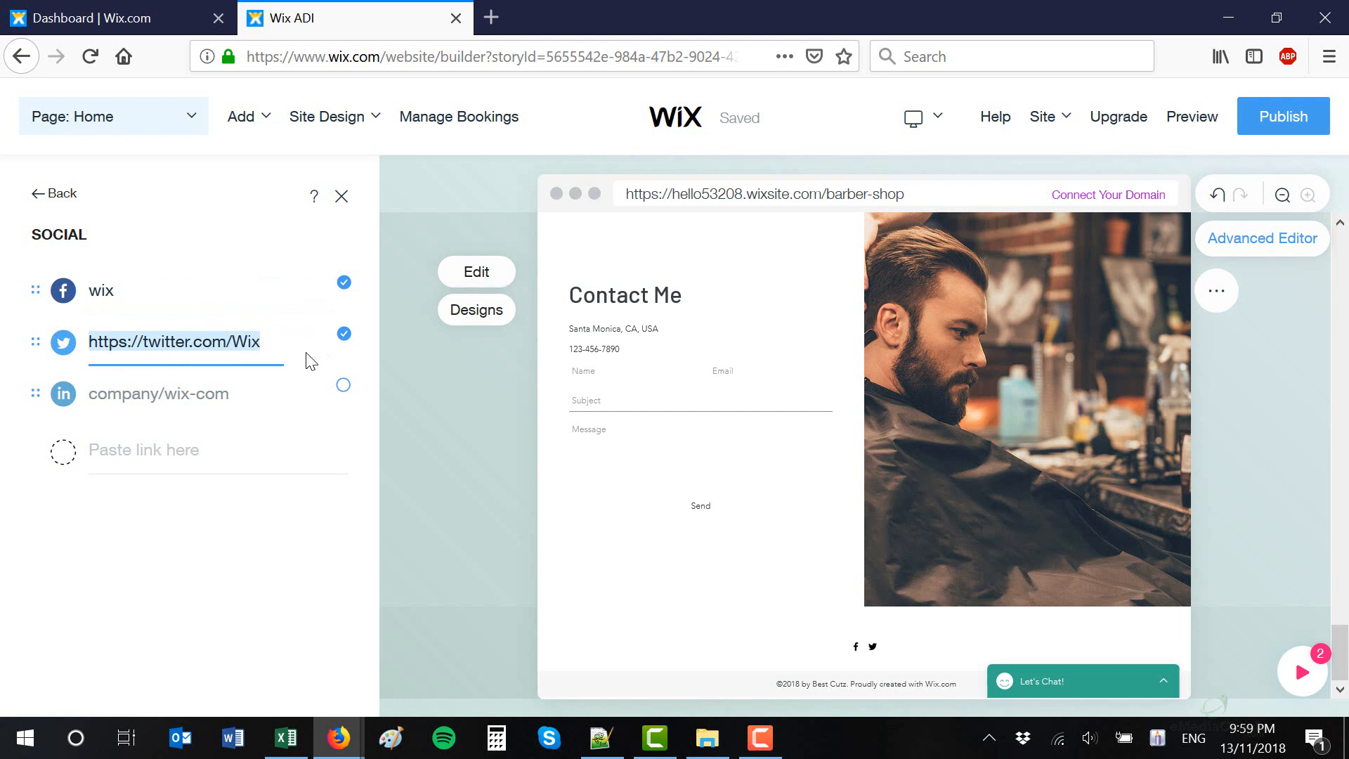
click(161, 491)
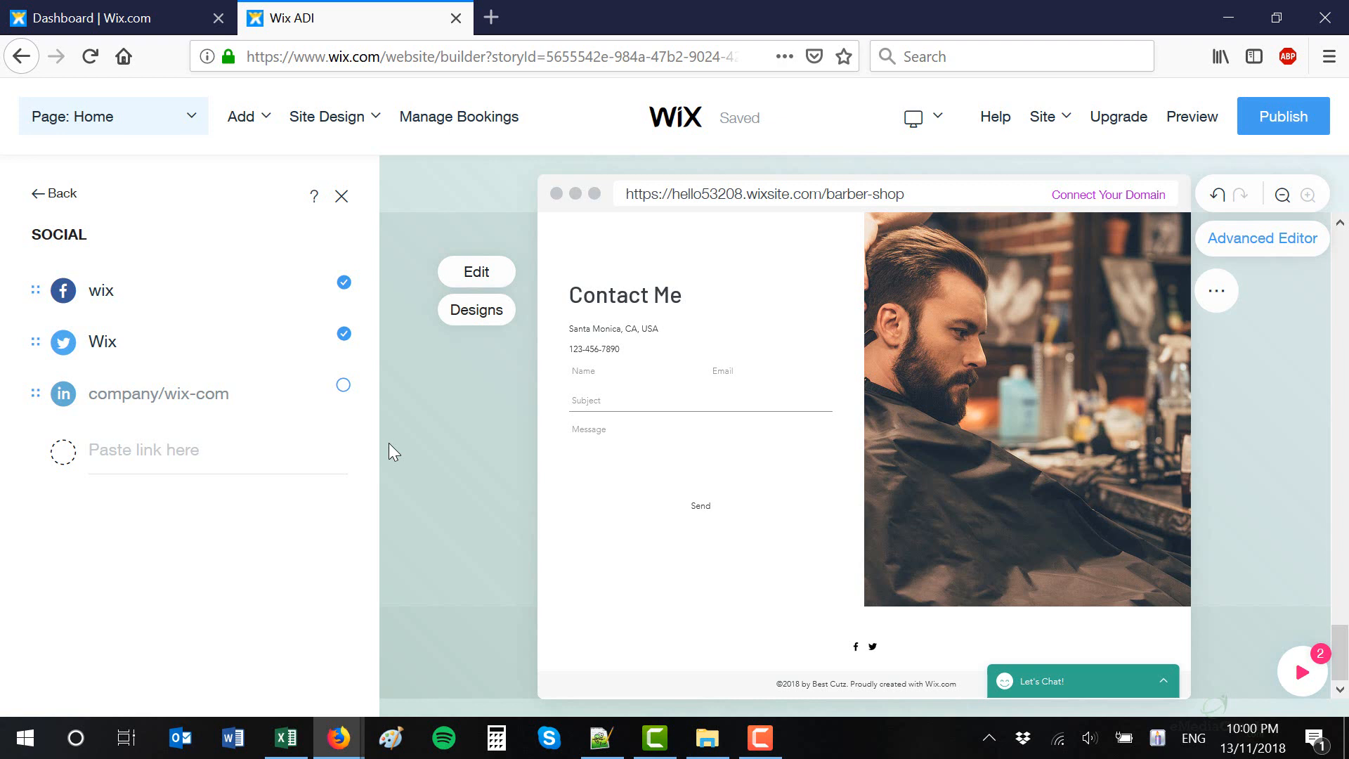
click(306, 291)
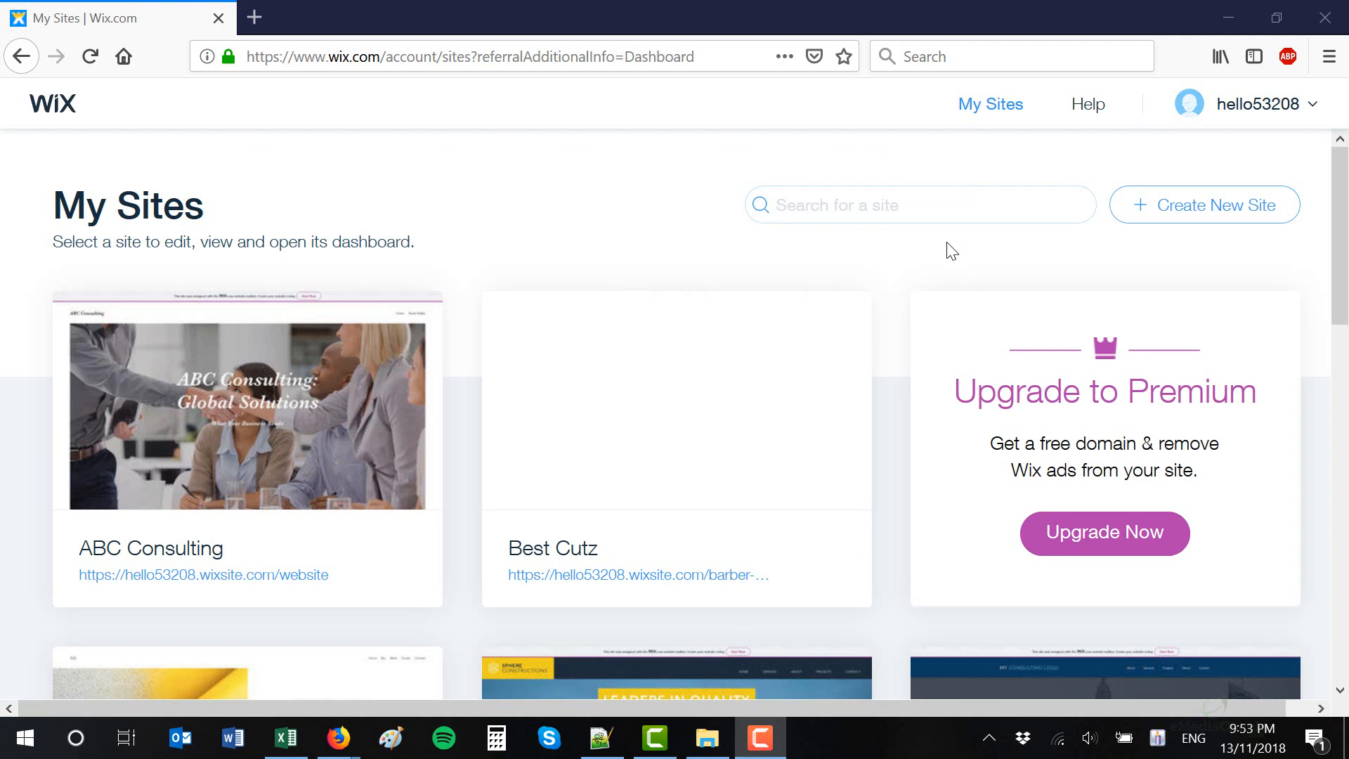
Step: Open the Best Cutz site's dashboard from My Sites and browse the suggested tools for the site
mouse_move(707, 377)
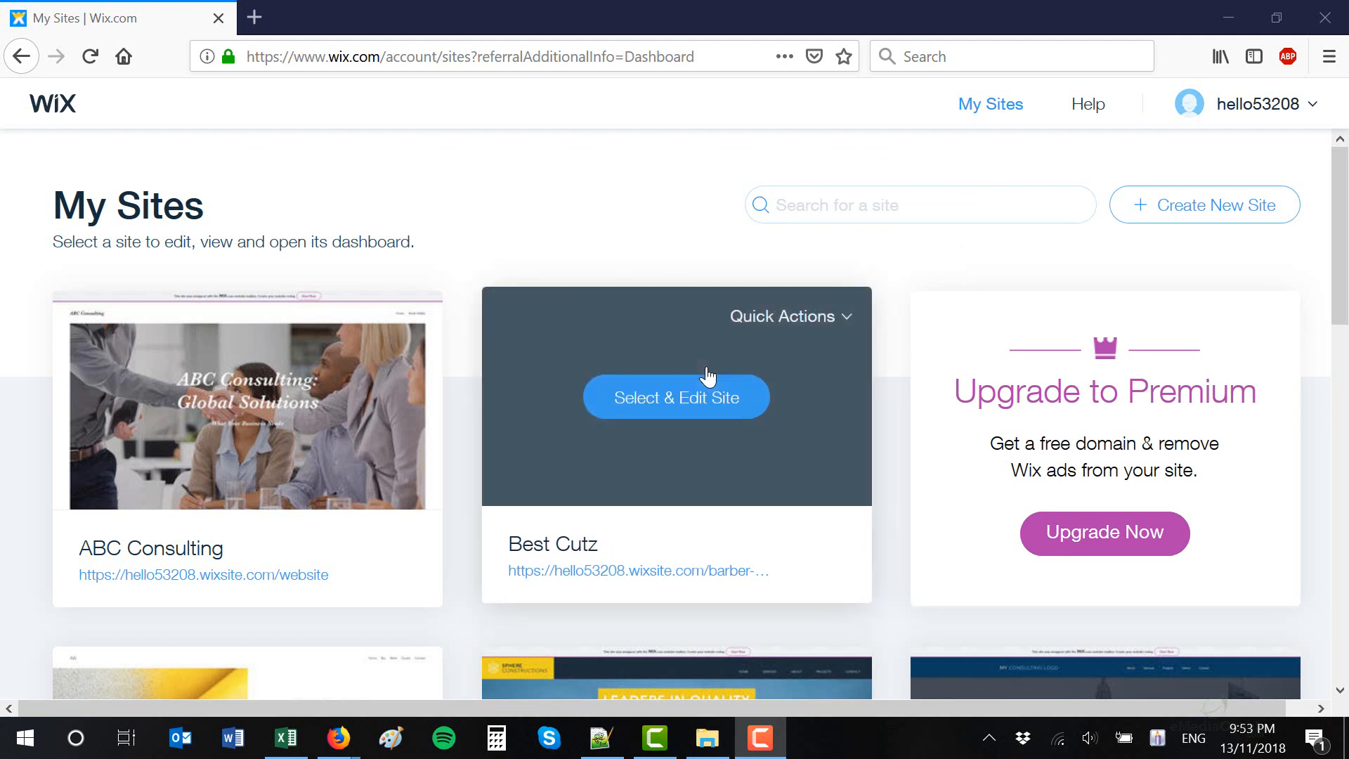
click(682, 413)
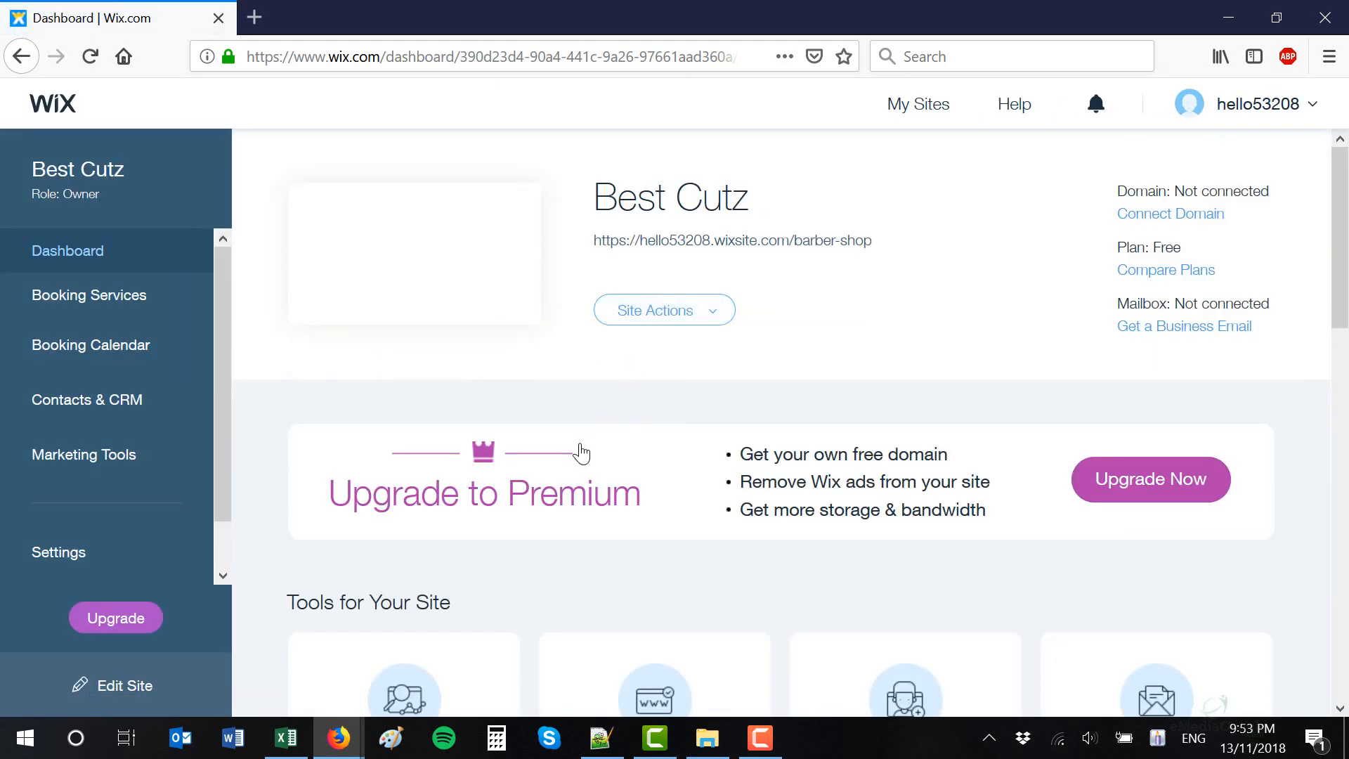
scroll(562, 472, down, 3)
mouse_move(461, 545)
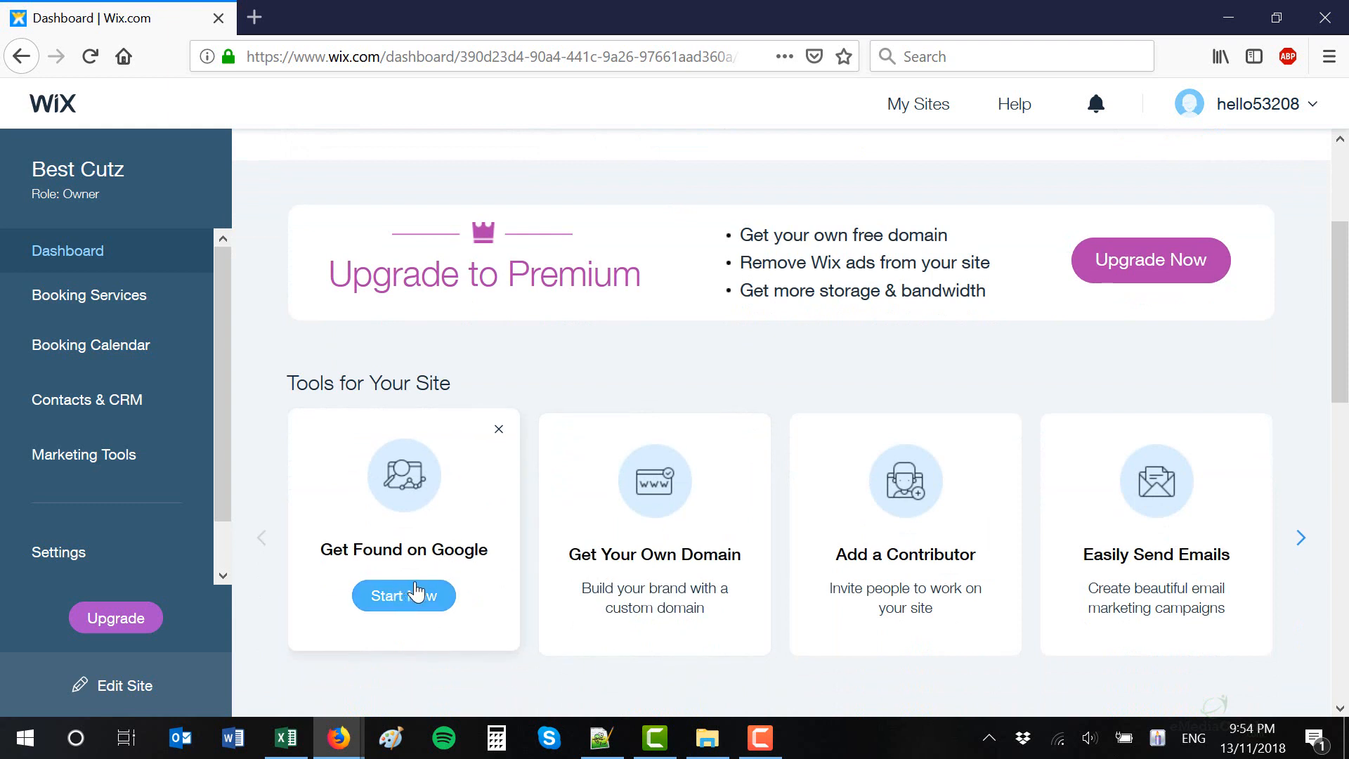
mouse_move(611, 596)
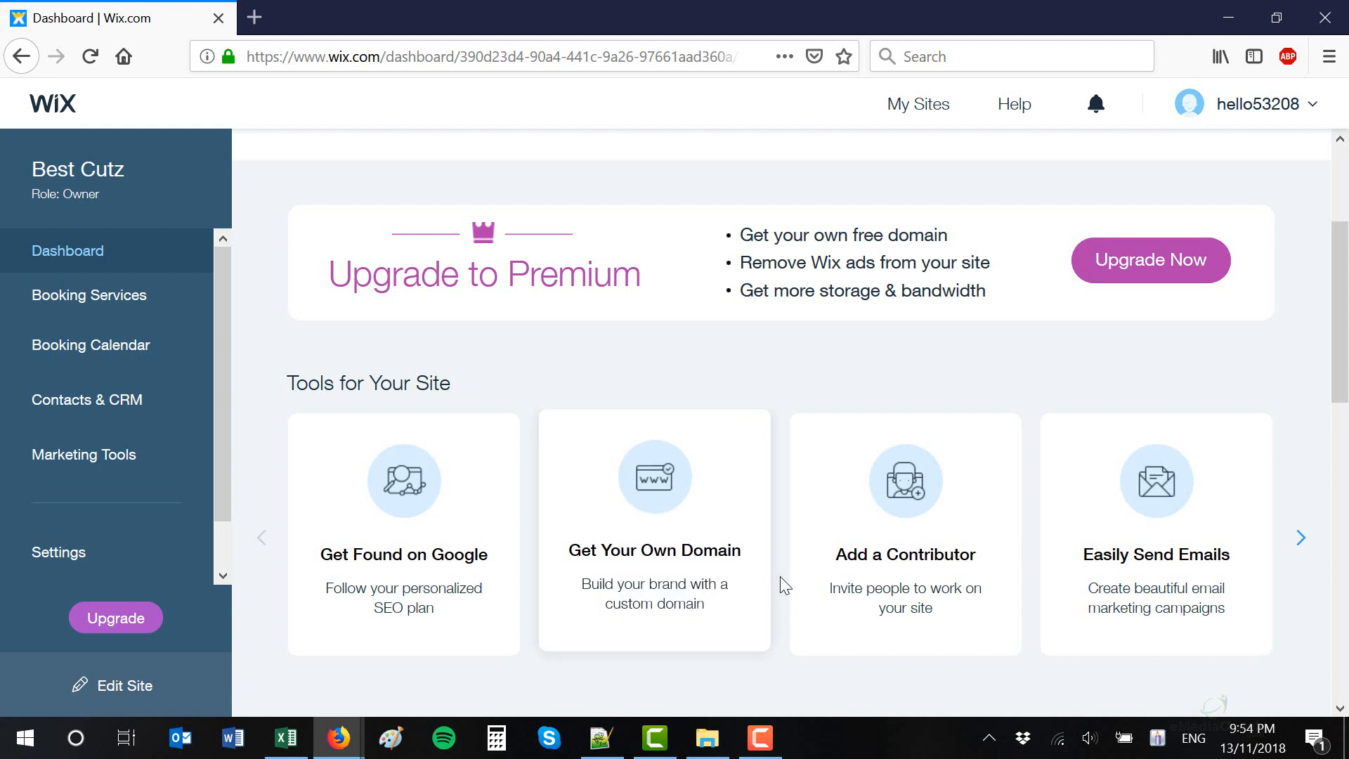
click(1301, 540)
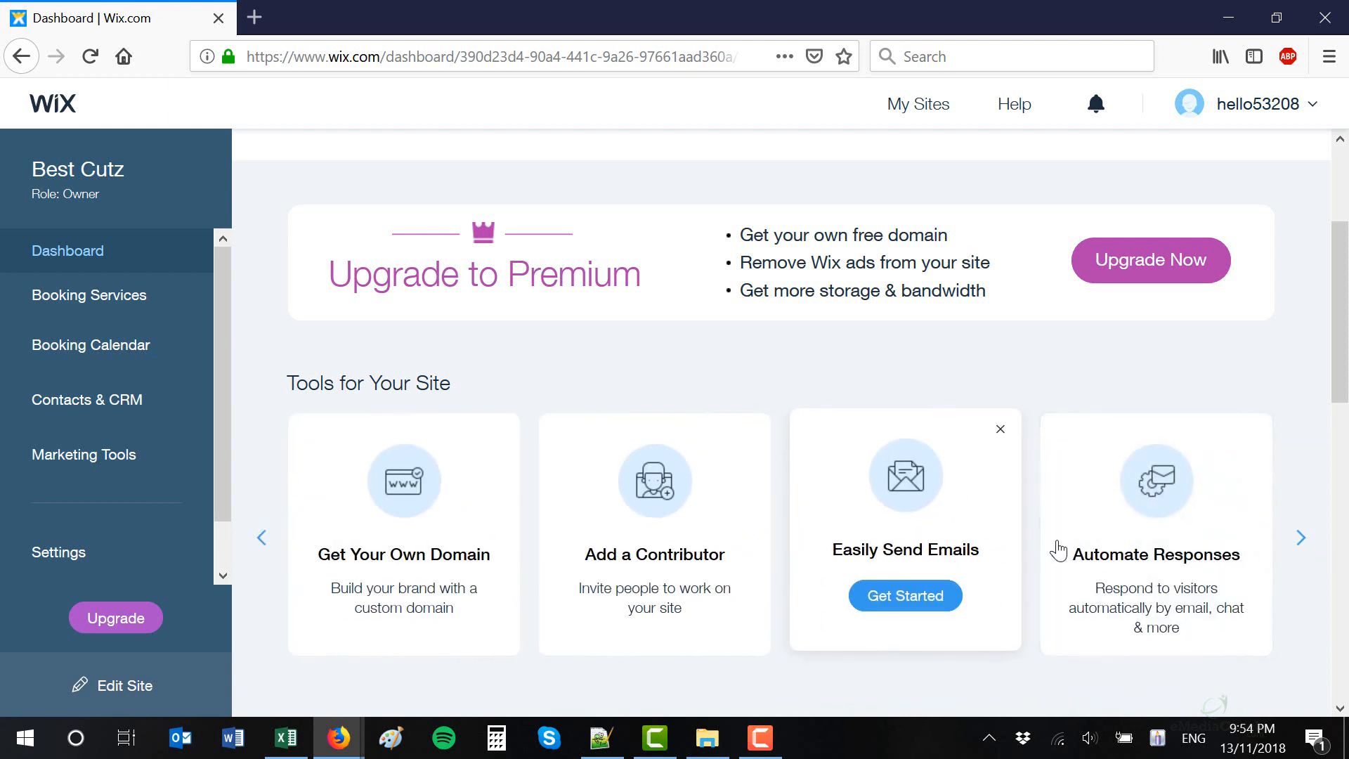
click(1304, 548)
click(1306, 557)
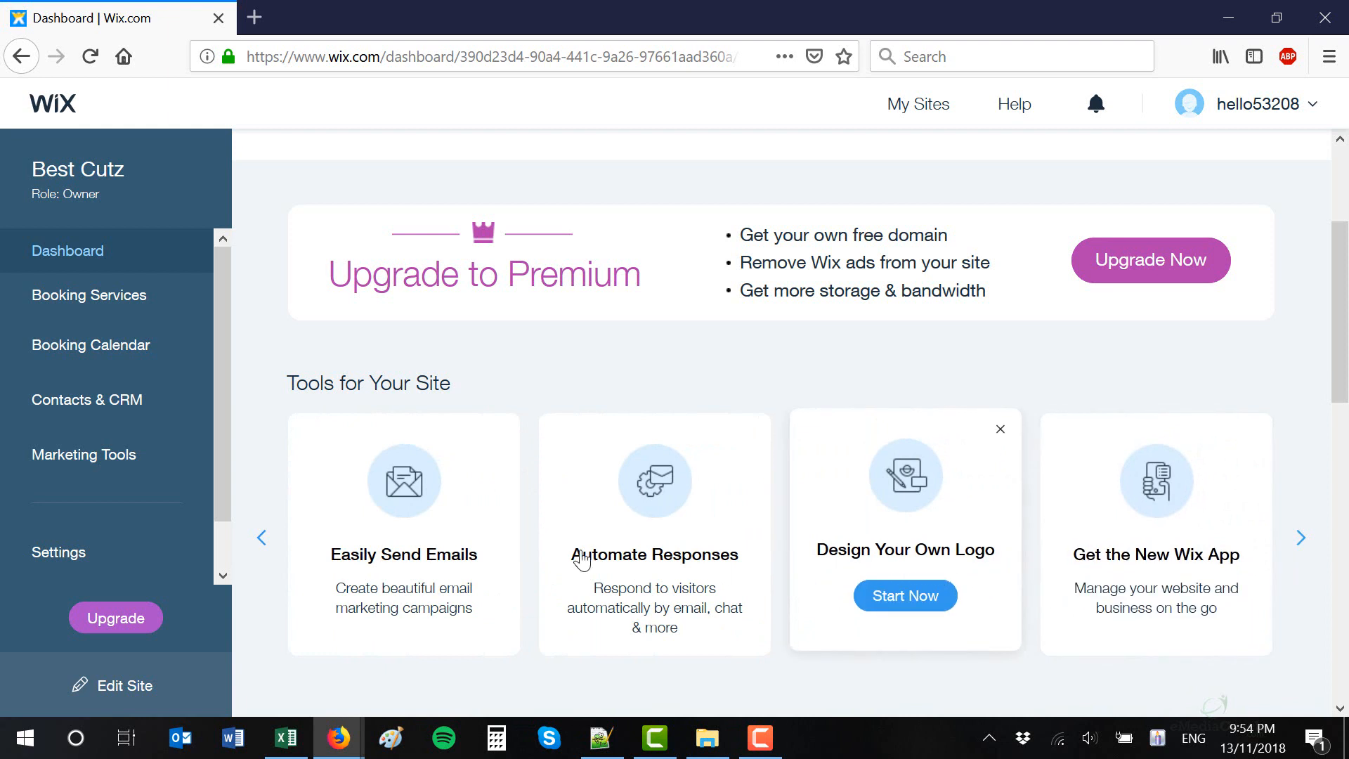
Step: Open the site's settings and review the Overview entries, from the plan and domain to roles and permissions
scroll(155, 464, down, 1)
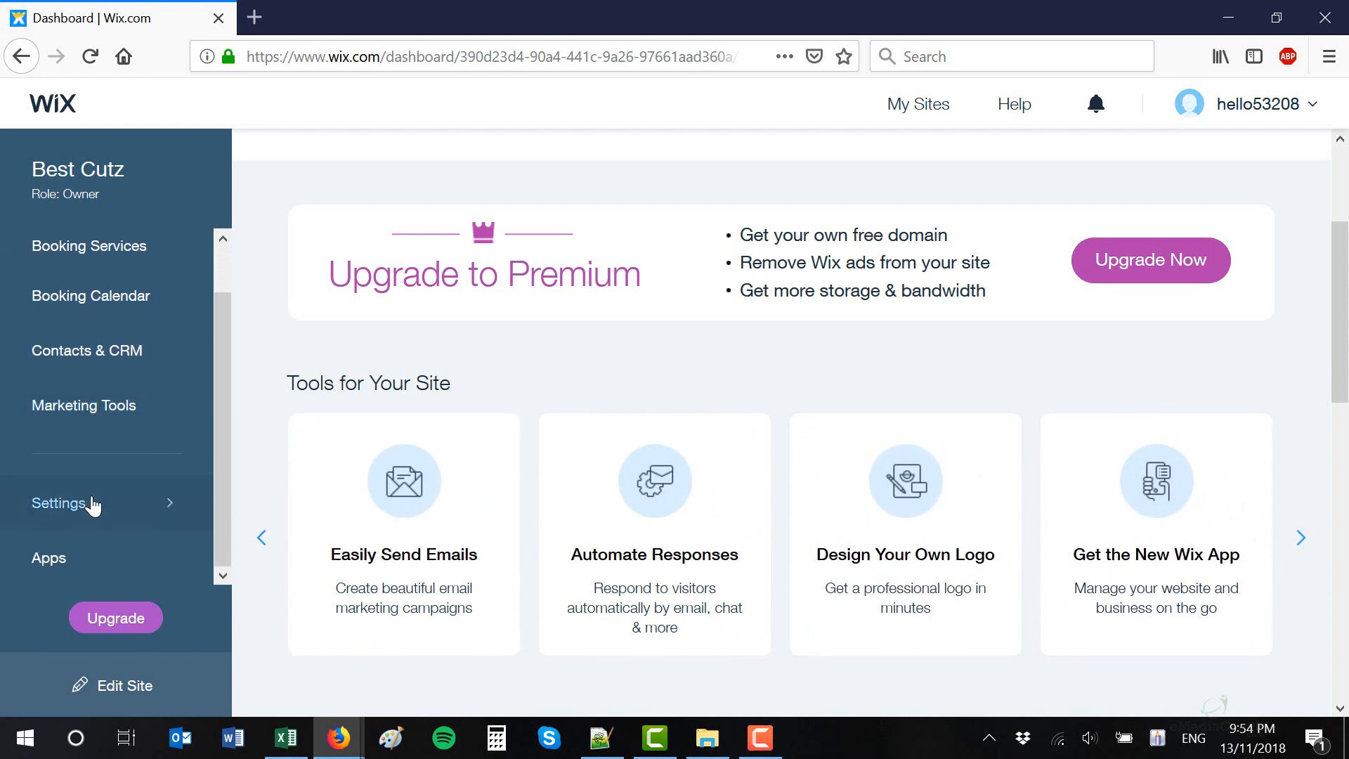
click(93, 506)
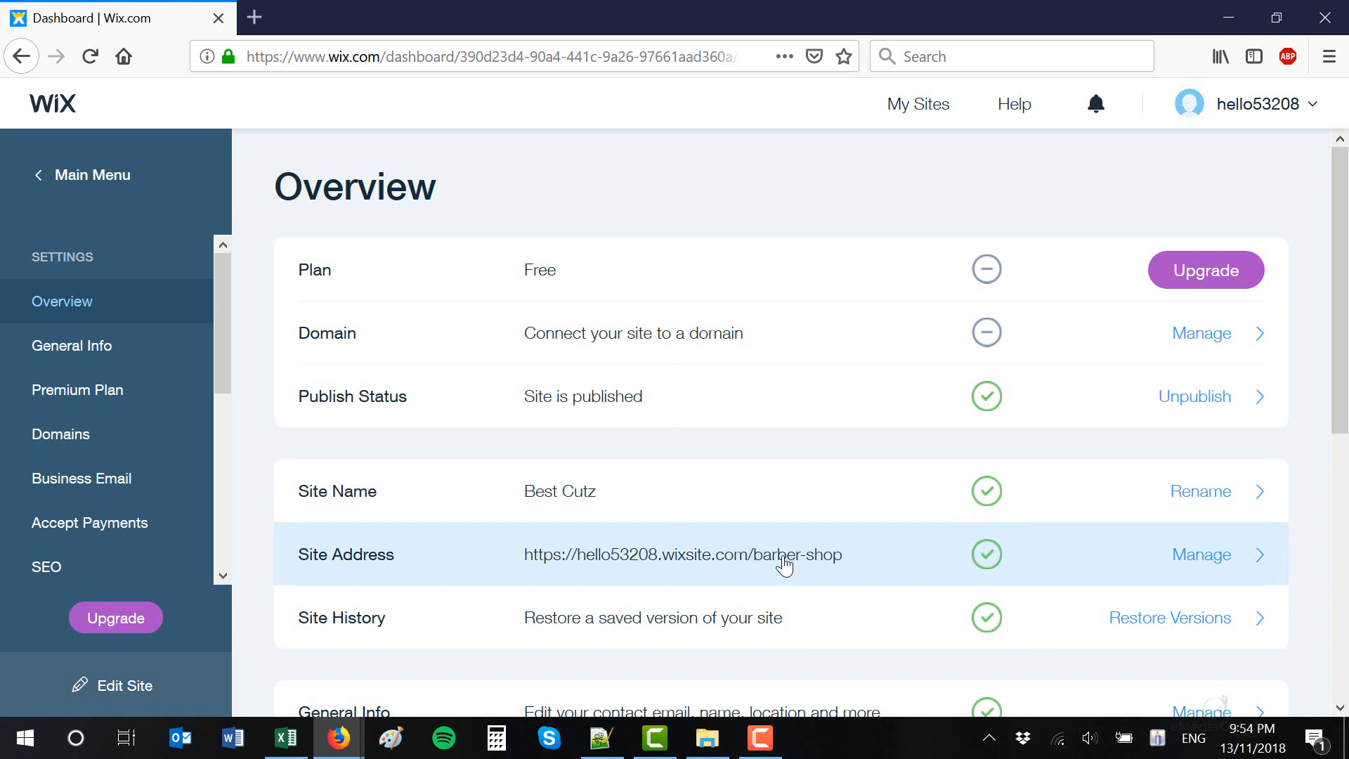
scroll(798, 570, down, 3)
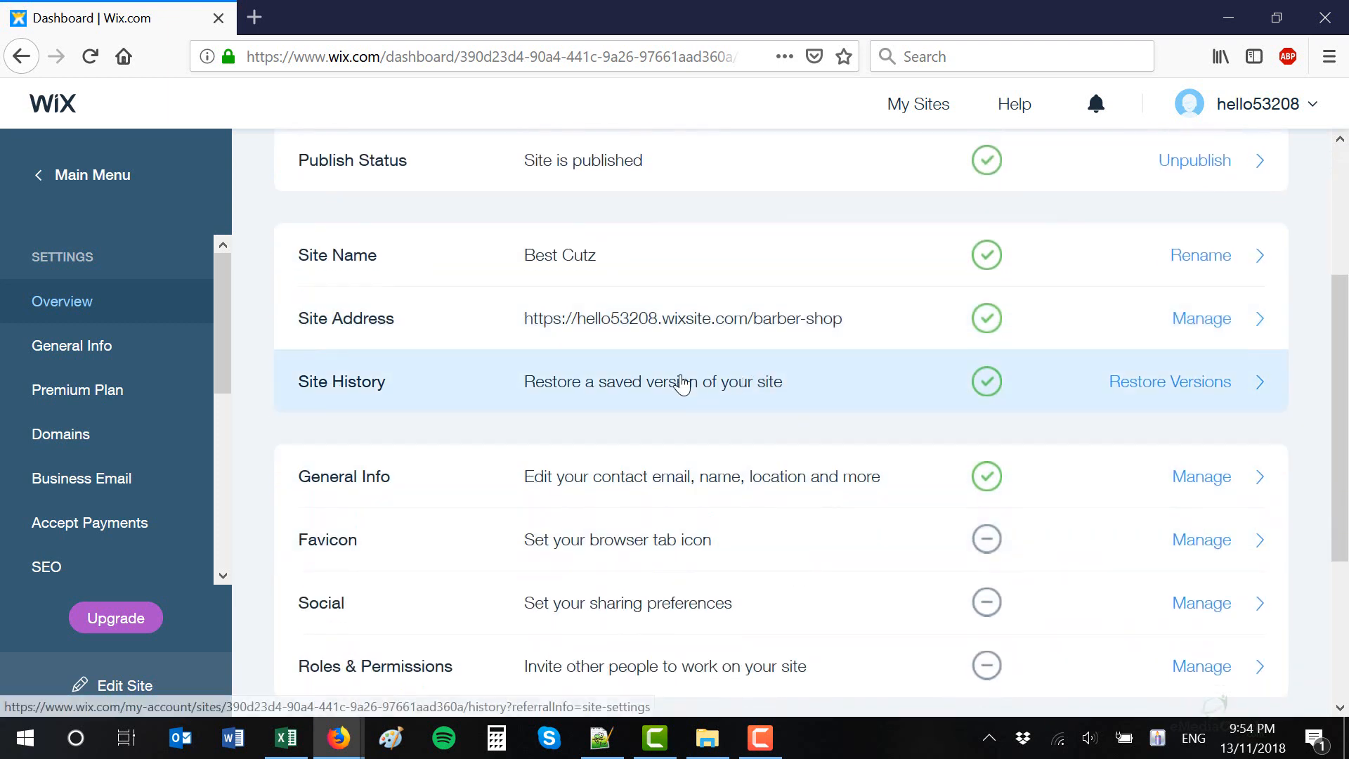
Step: Open the Site History and look through the full list of saved revisions
click(1179, 383)
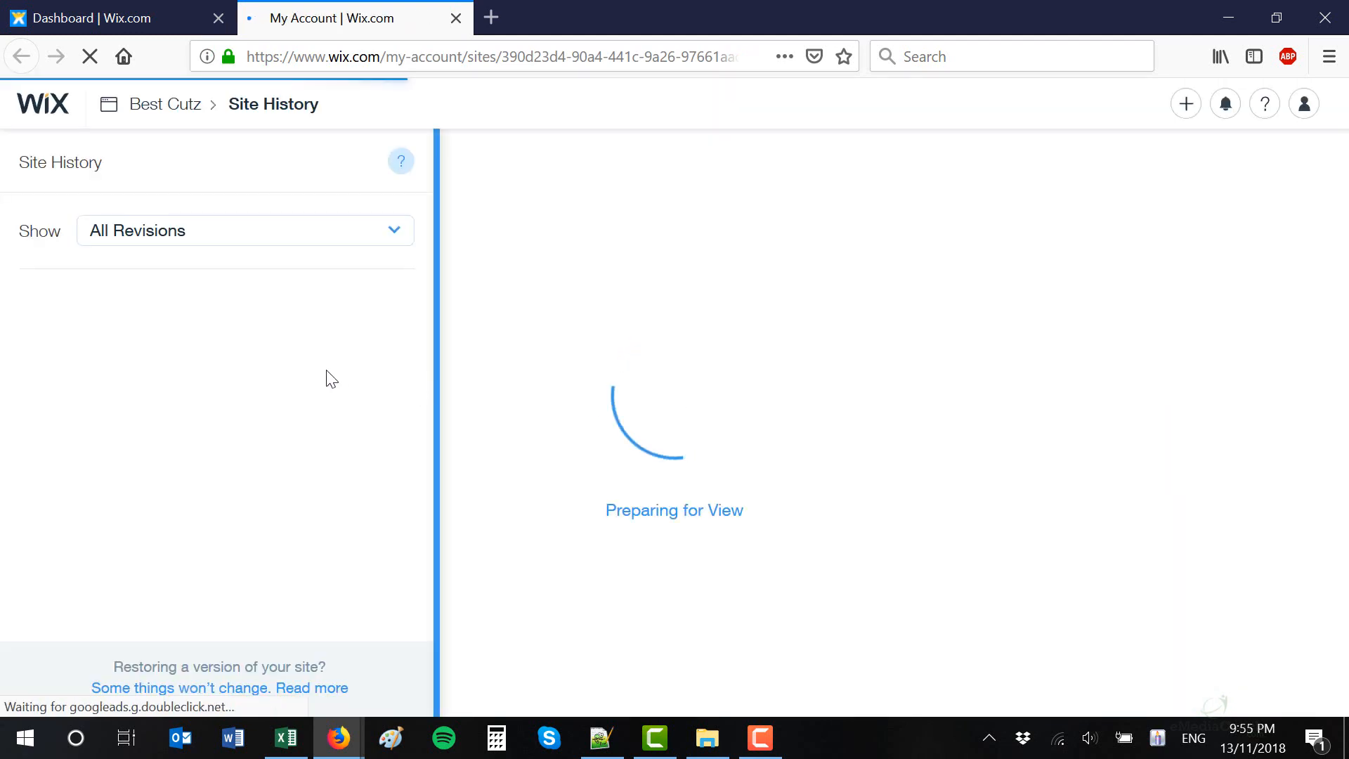
scroll(317, 380, down, 3)
scroll(322, 385, down, 9)
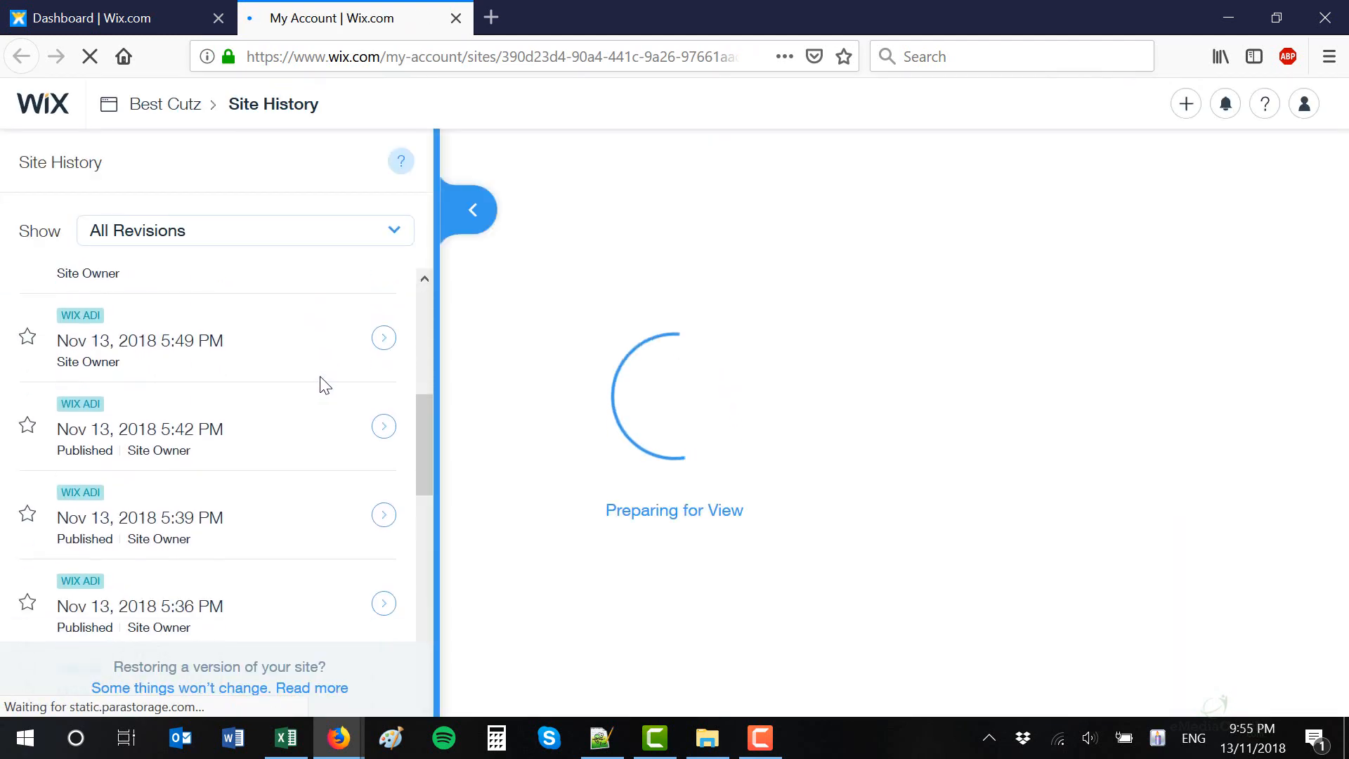
scroll(332, 541, up, 12)
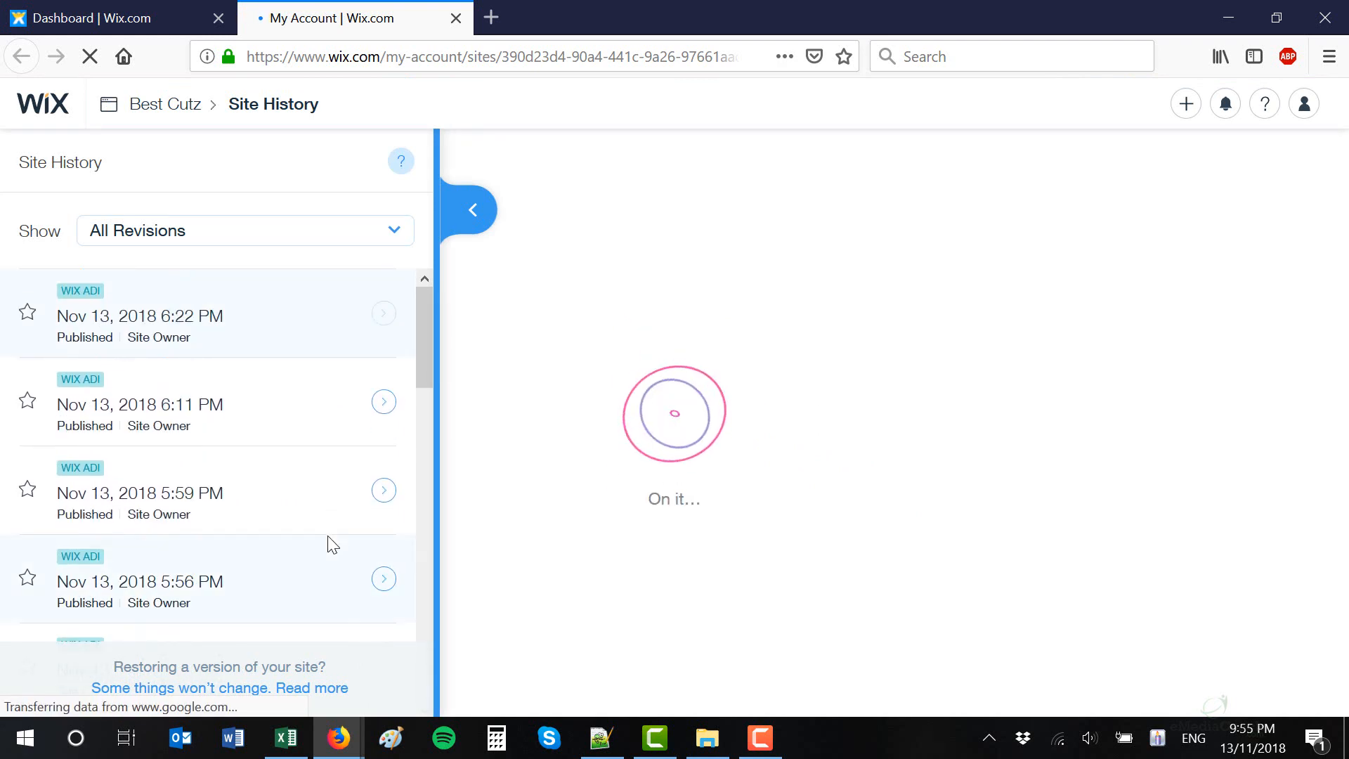
scroll(332, 545, down, 10)
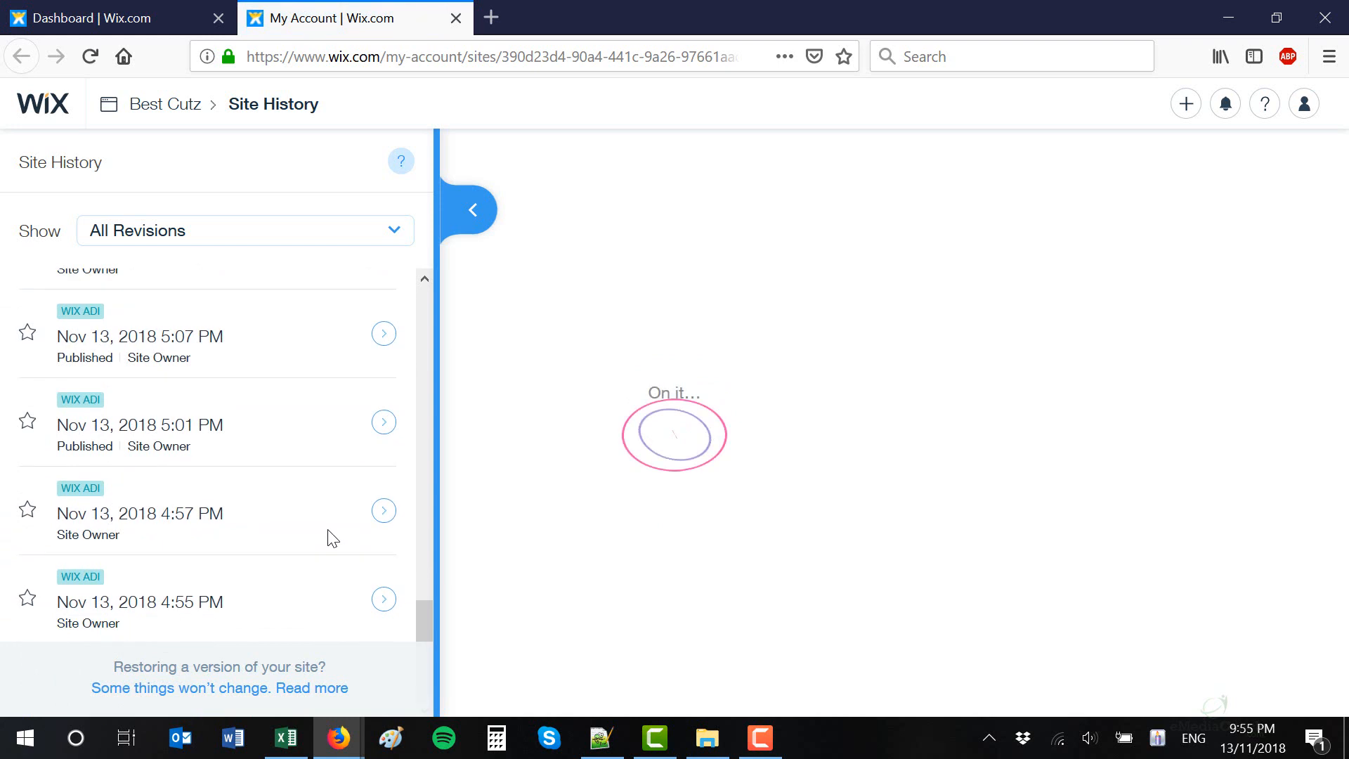
scroll(331, 537, up, 11)
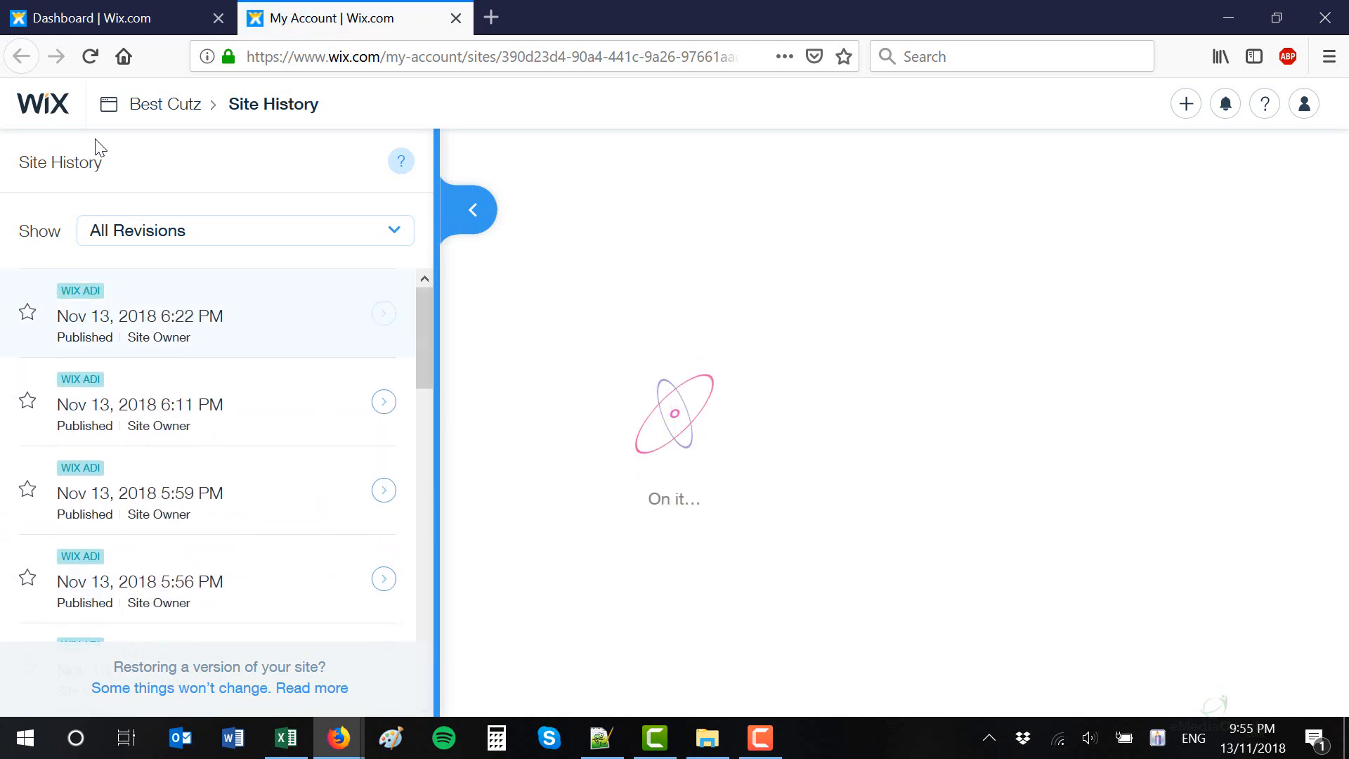
Step: Preview the site revision with the revision list collapsed, expand the list again, and close the Site History
click(19, 54)
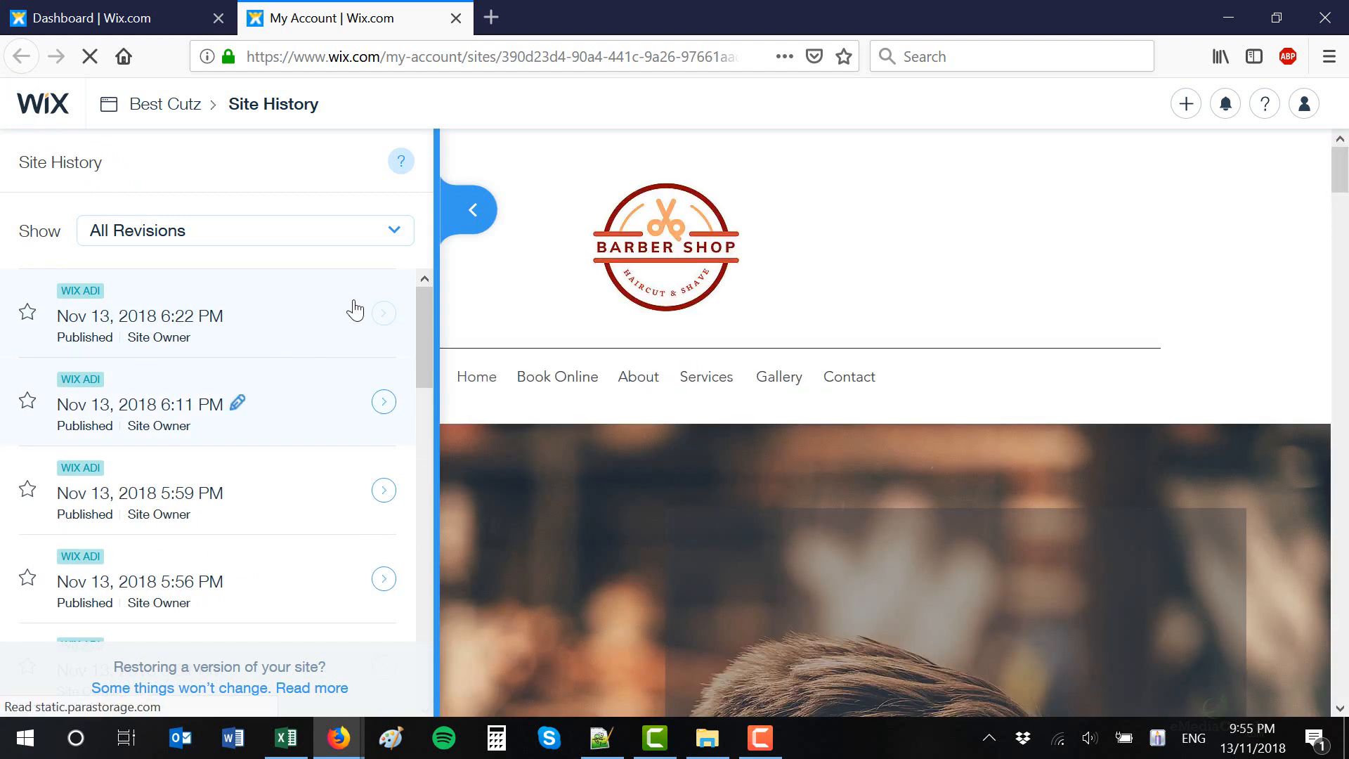
click(465, 217)
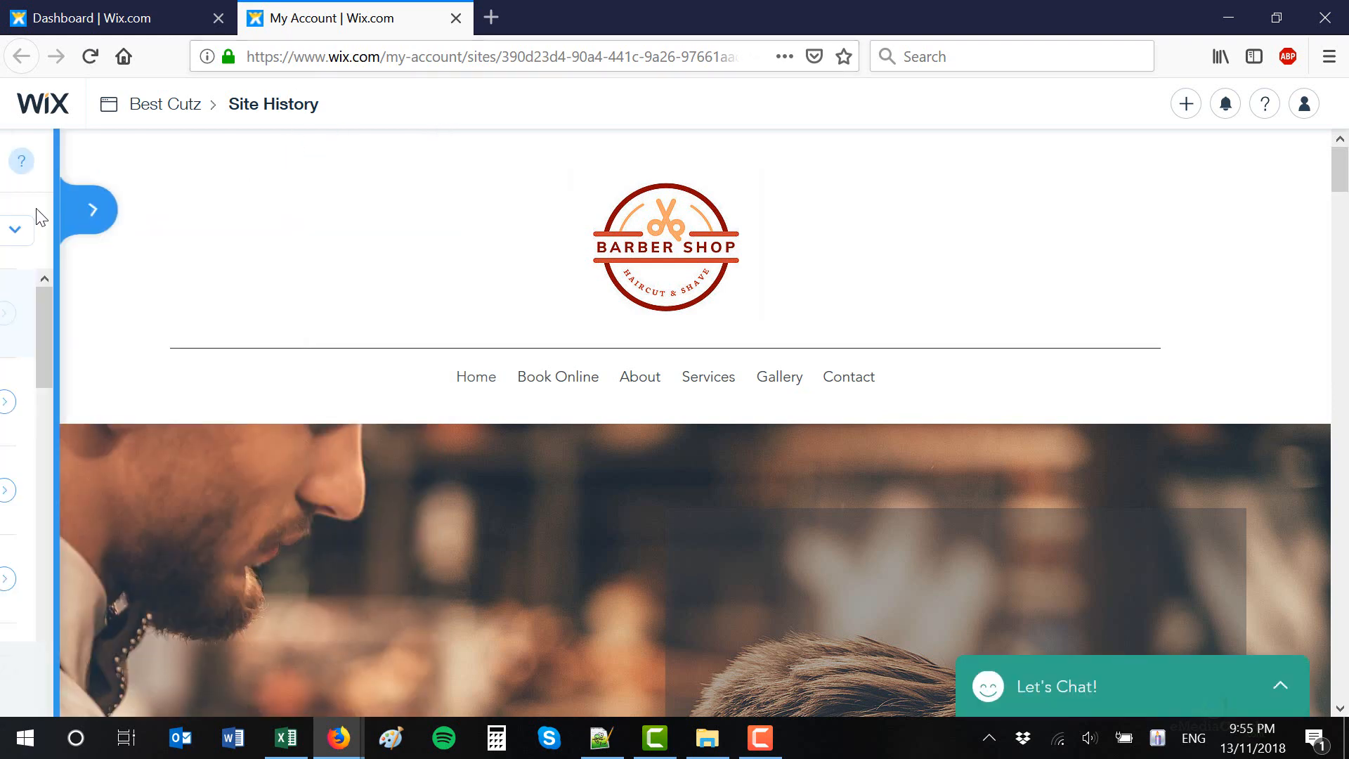
scroll(876, 495, down, 5)
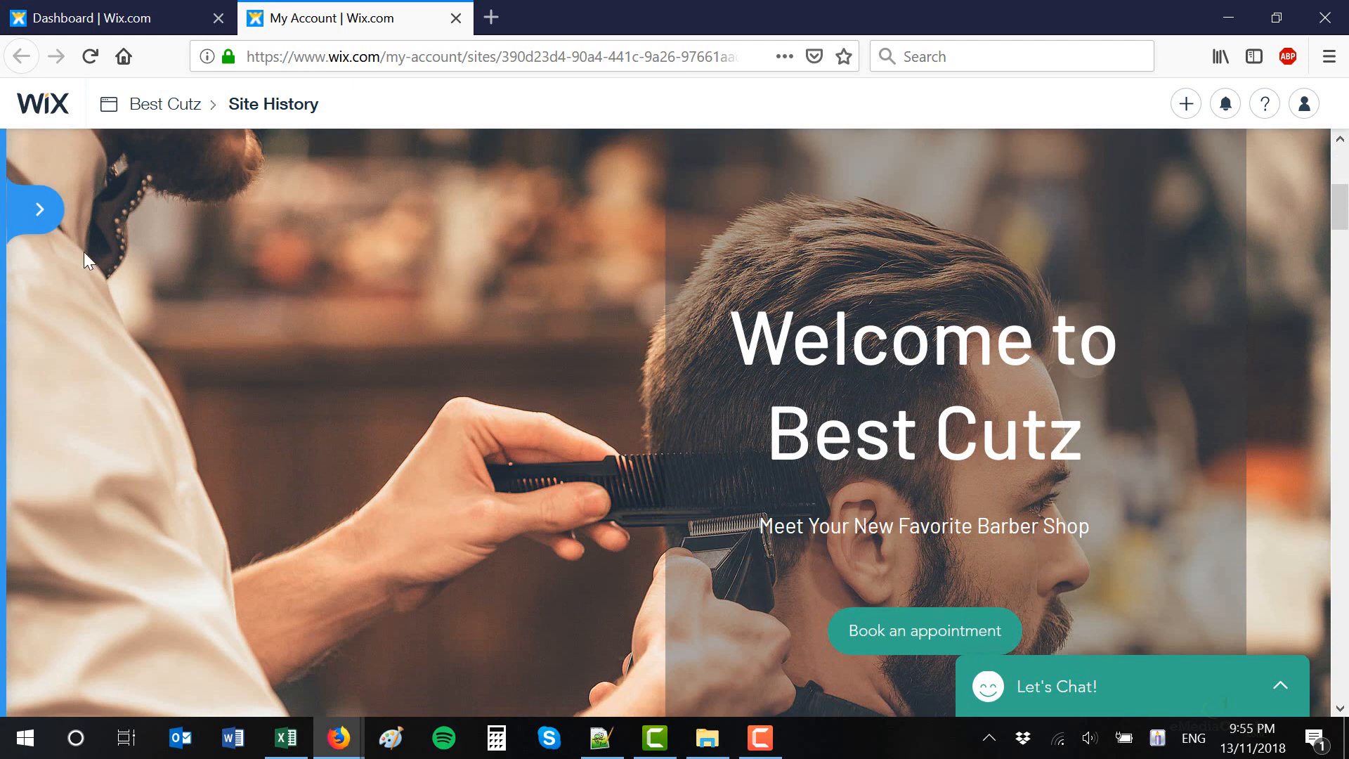
click(39, 213)
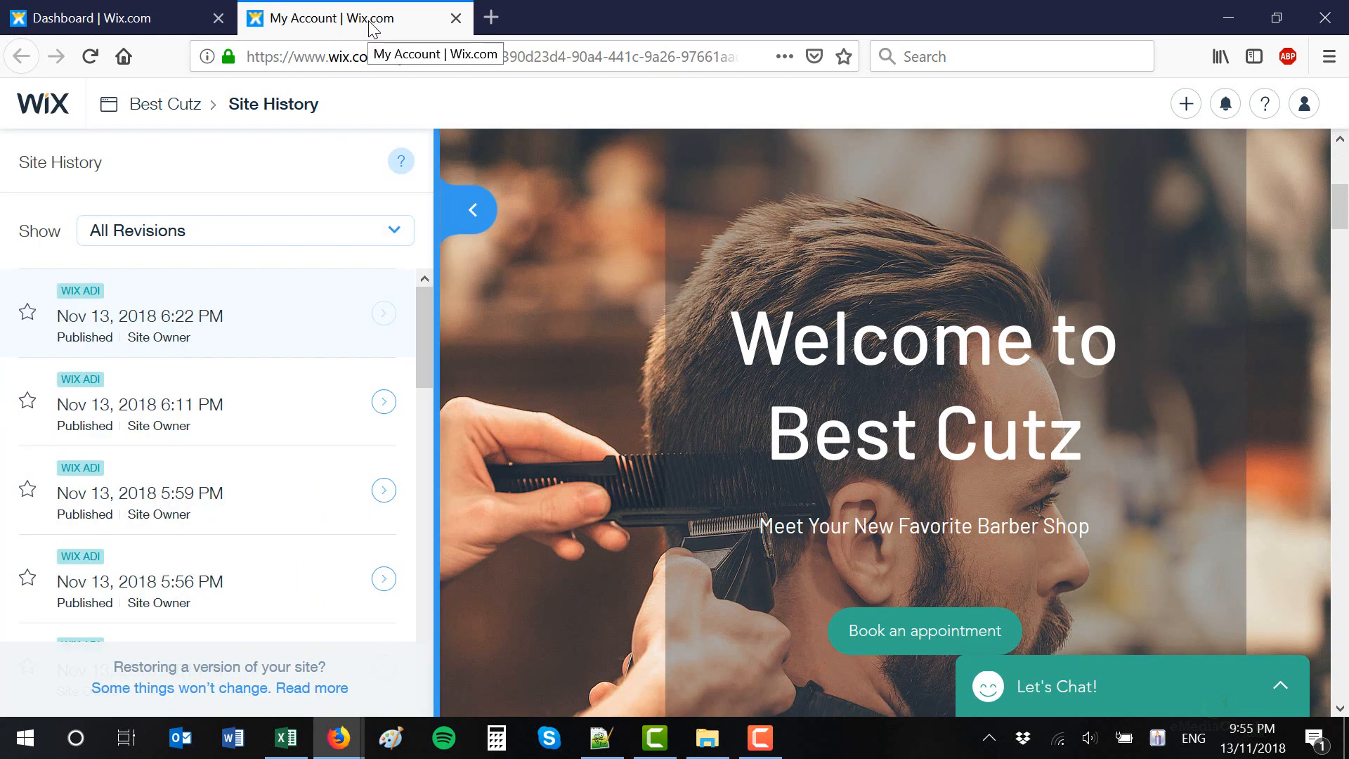
click(457, 19)
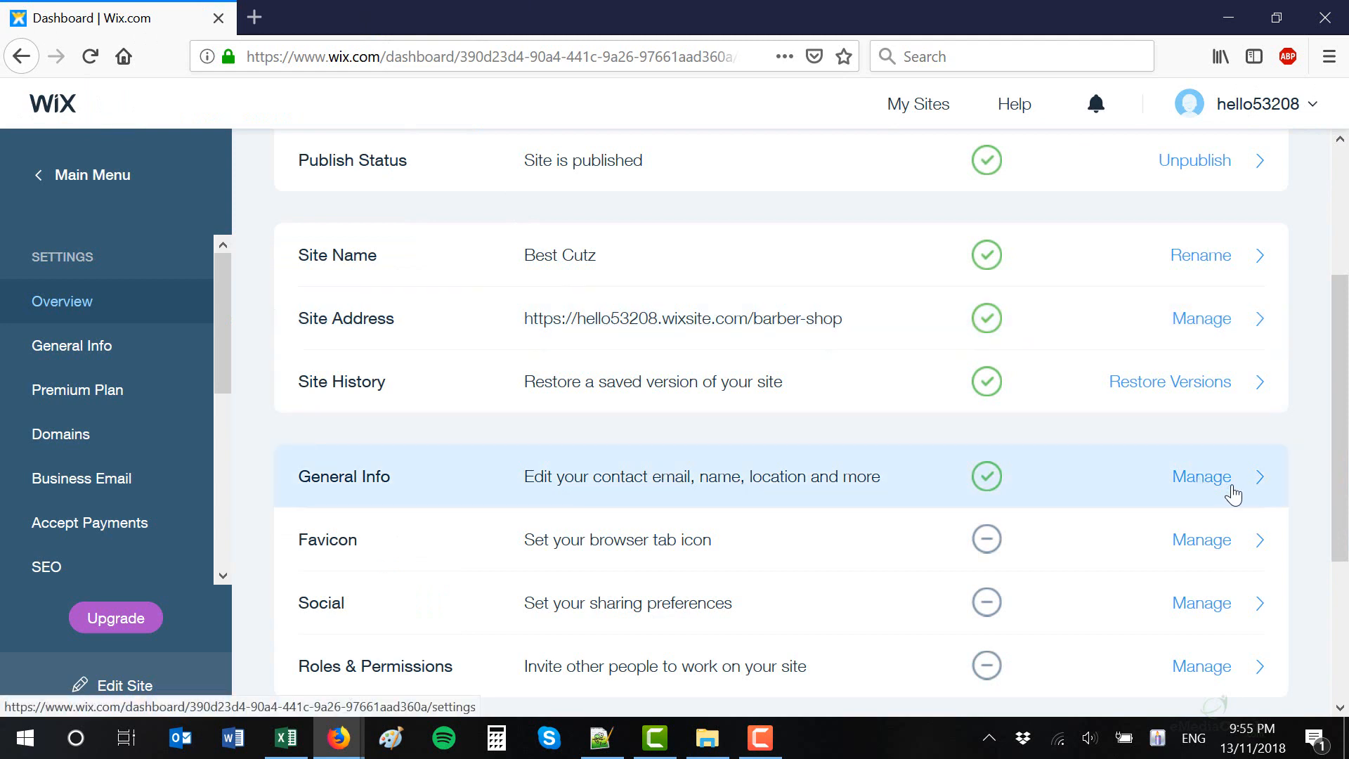
Step: Check the Favicon settings from the Overview and return to the Overview
scroll(1233, 494, down, 2)
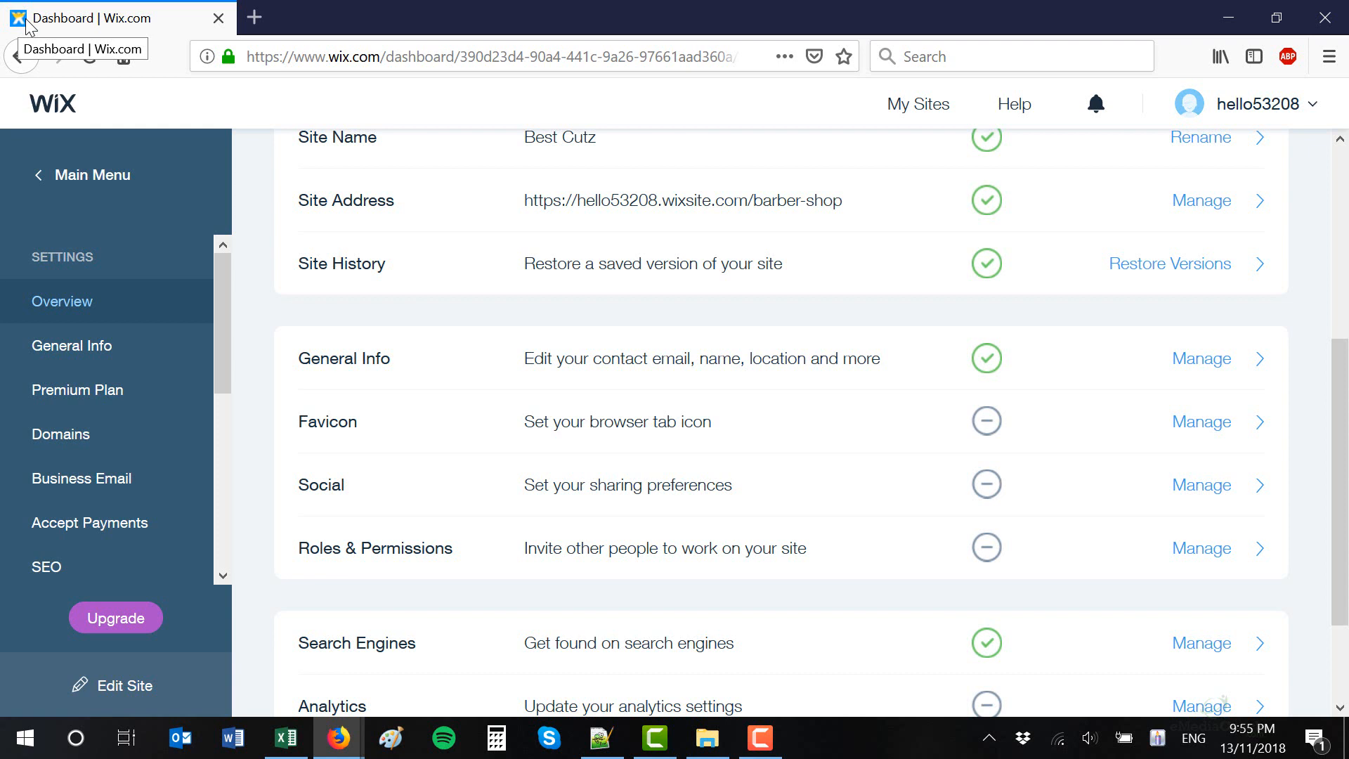
click(706, 424)
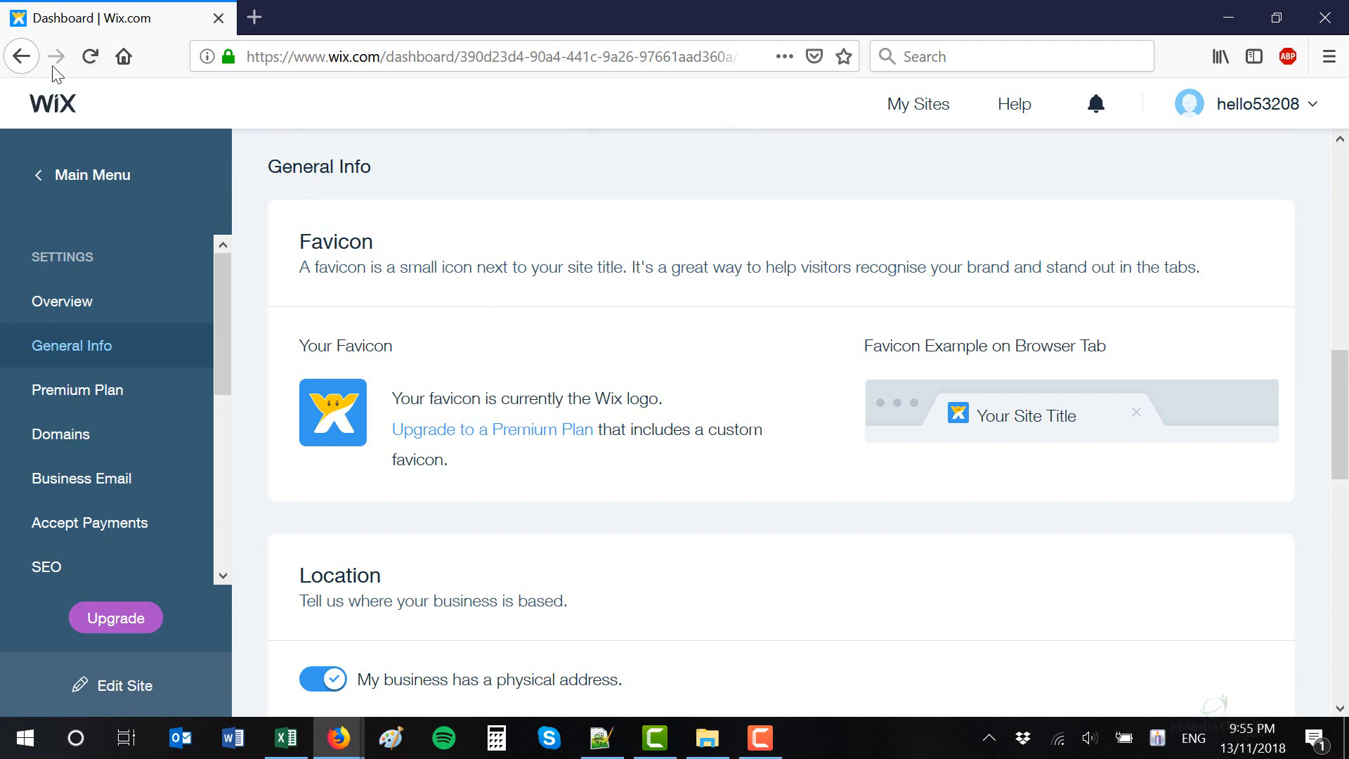
click(24, 57)
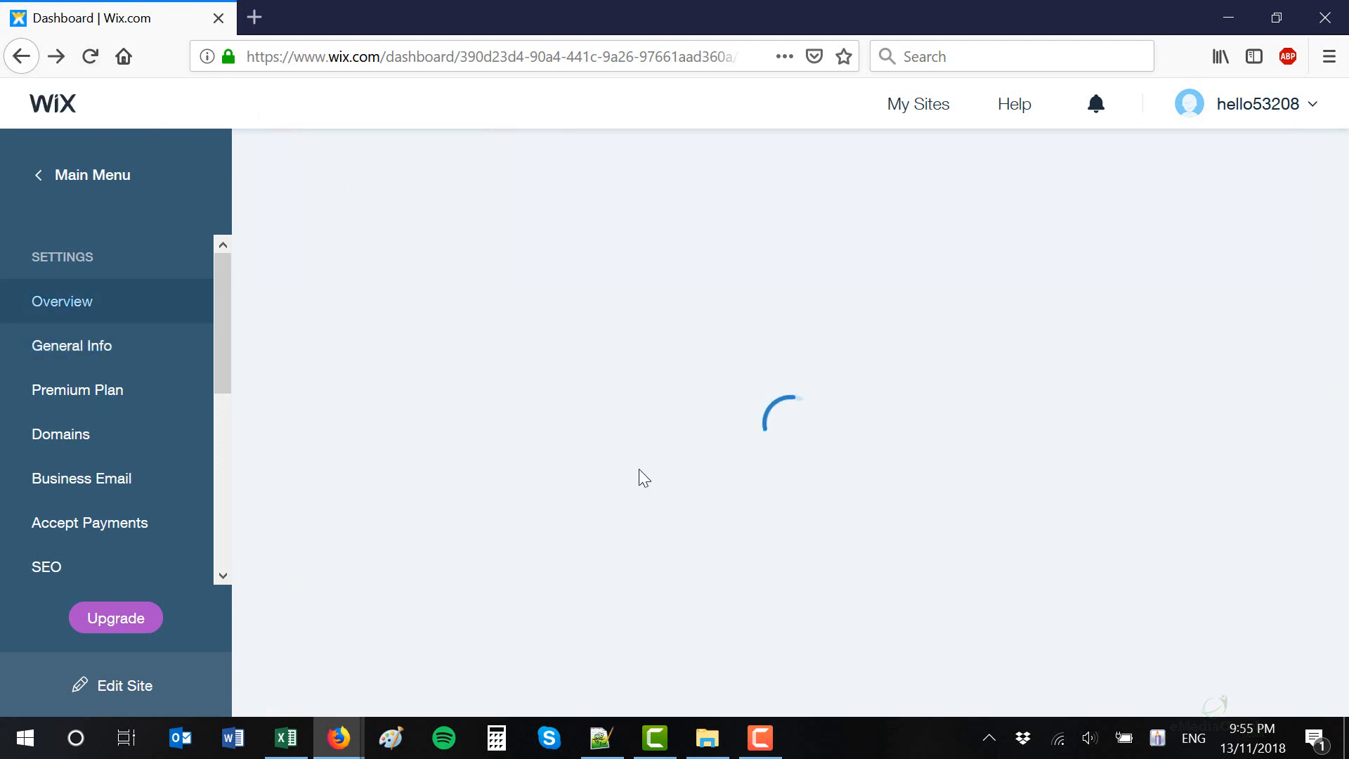
Step: Review the remaining Overview entries, check the Tracking Tools & Analytics settings, and return to the Overview
scroll(644, 499, down, 1)
scroll(644, 499, down, 6)
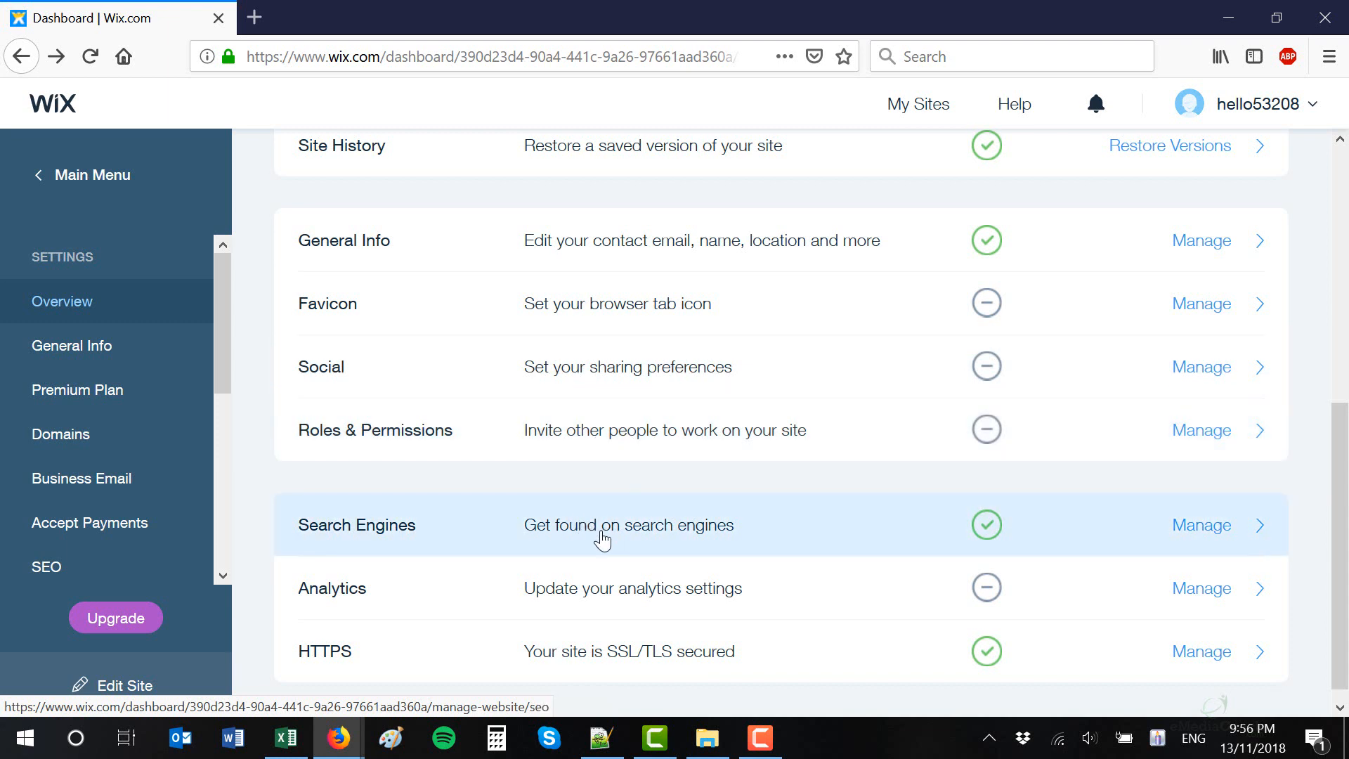
scroll(603, 540, down, 1)
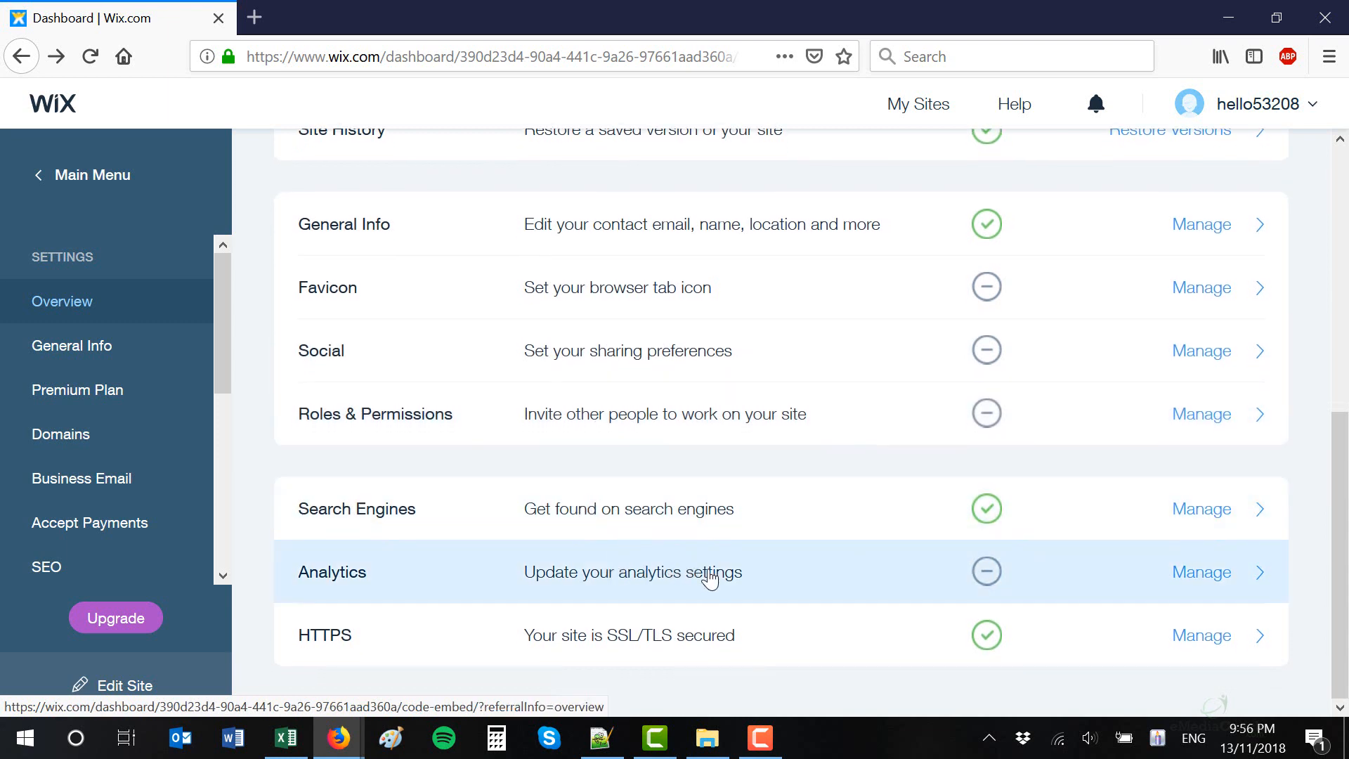
click(1183, 589)
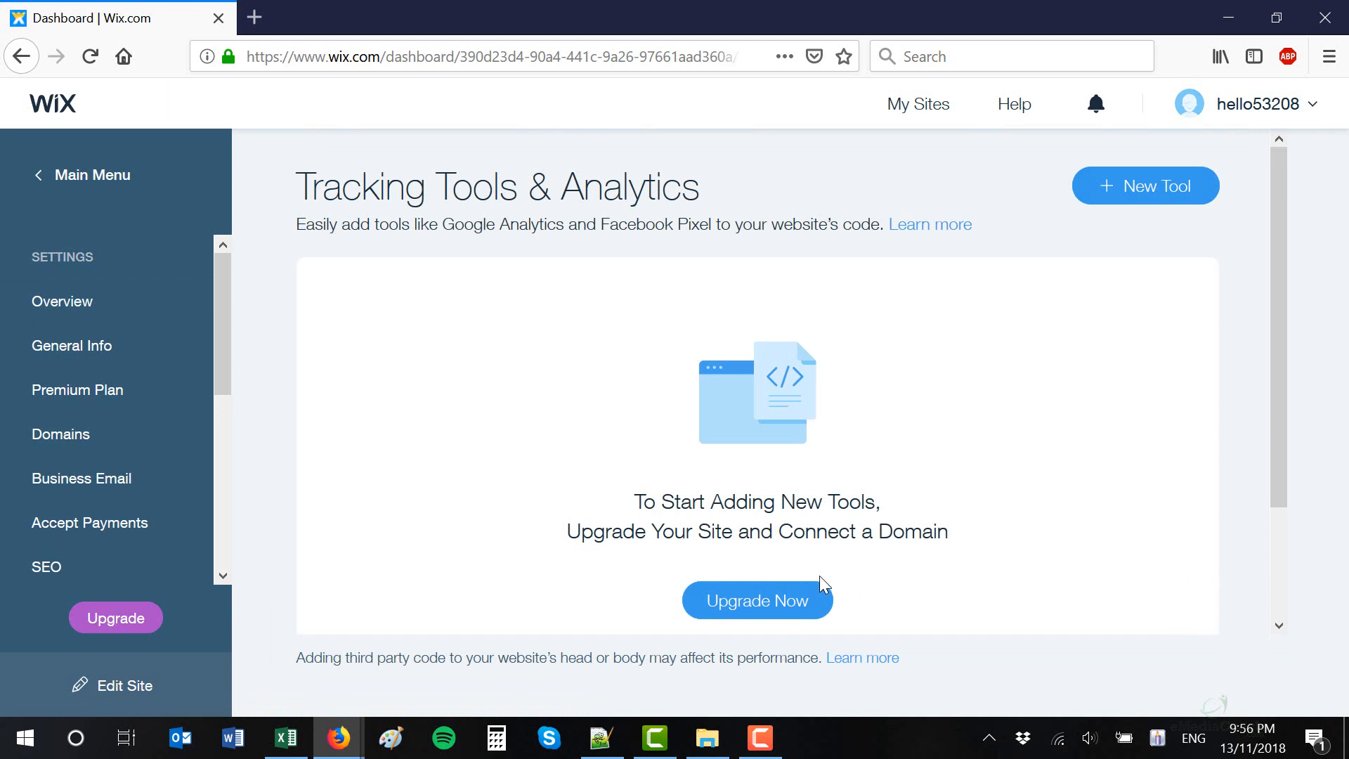
scroll(825, 576, down, 3)
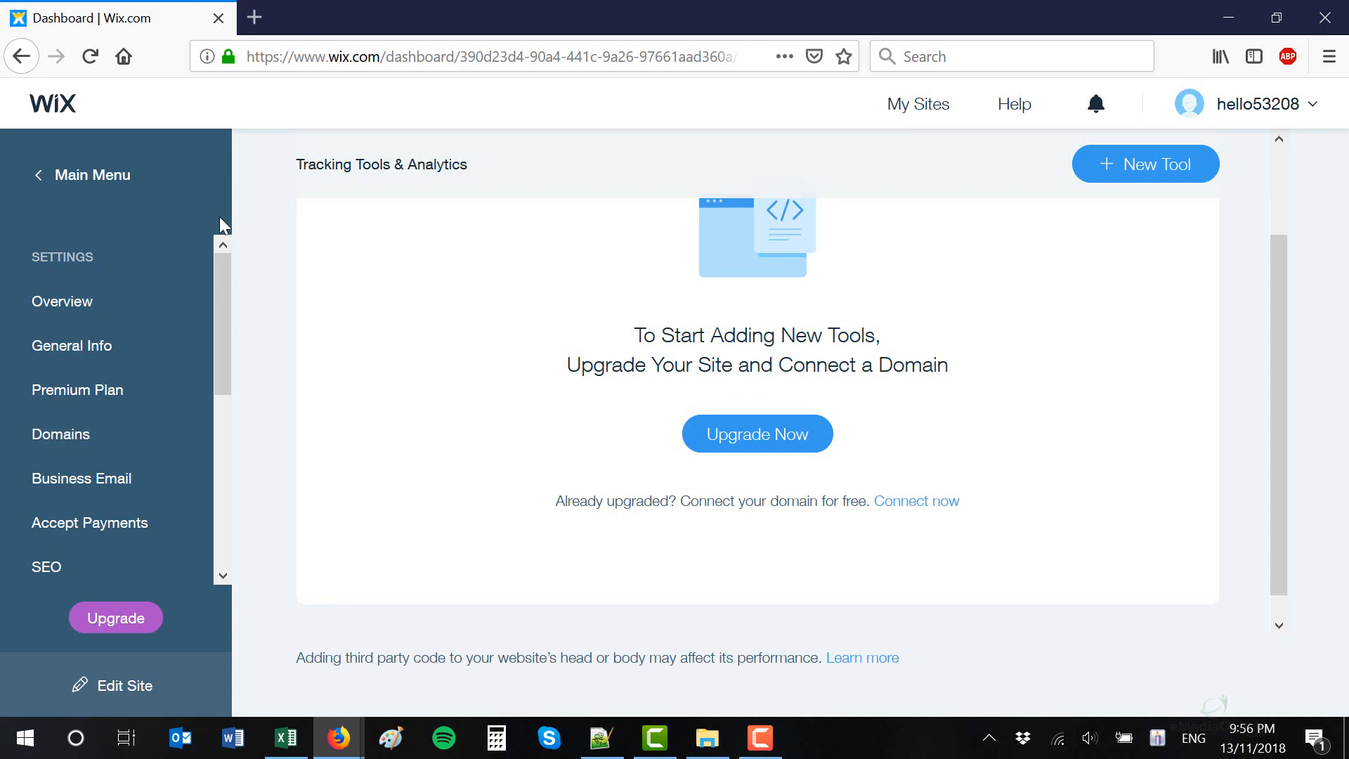
click(19, 61)
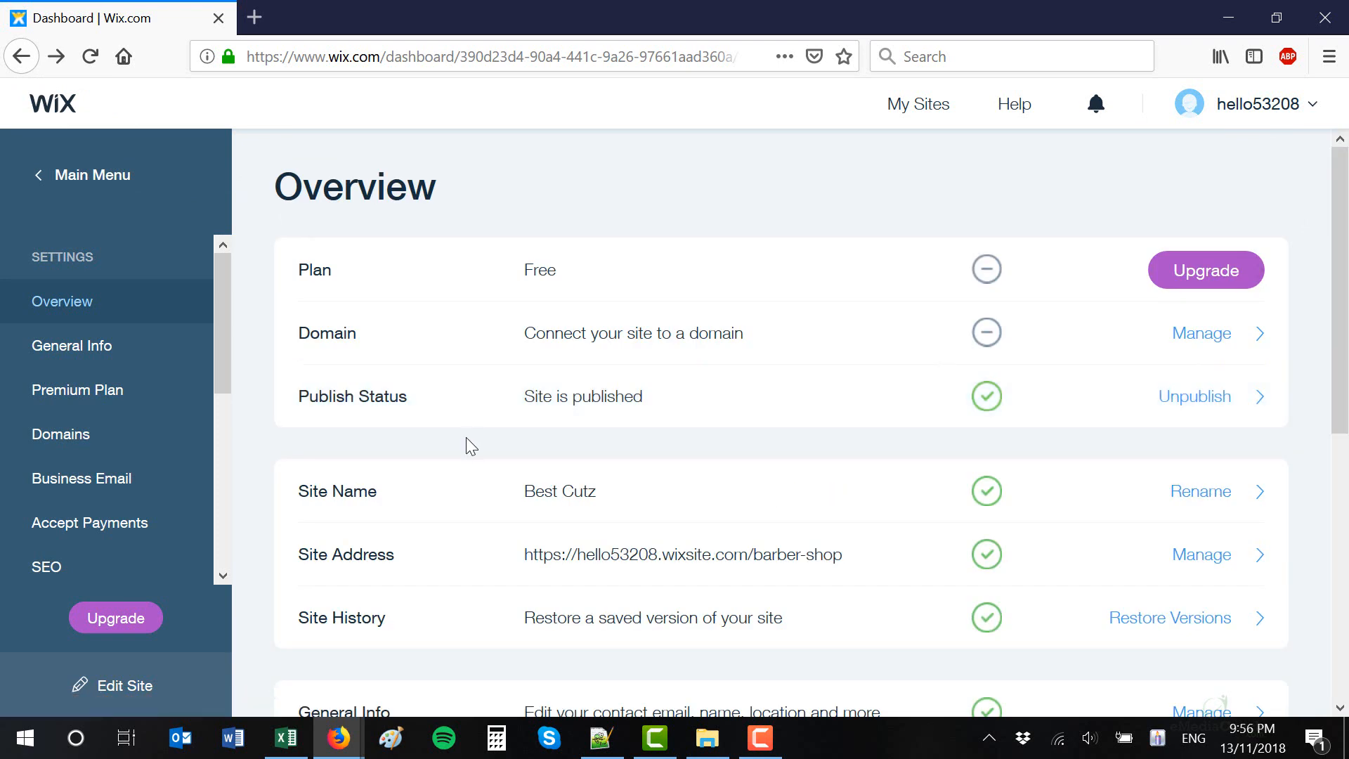
scroll(466, 438, down, 6)
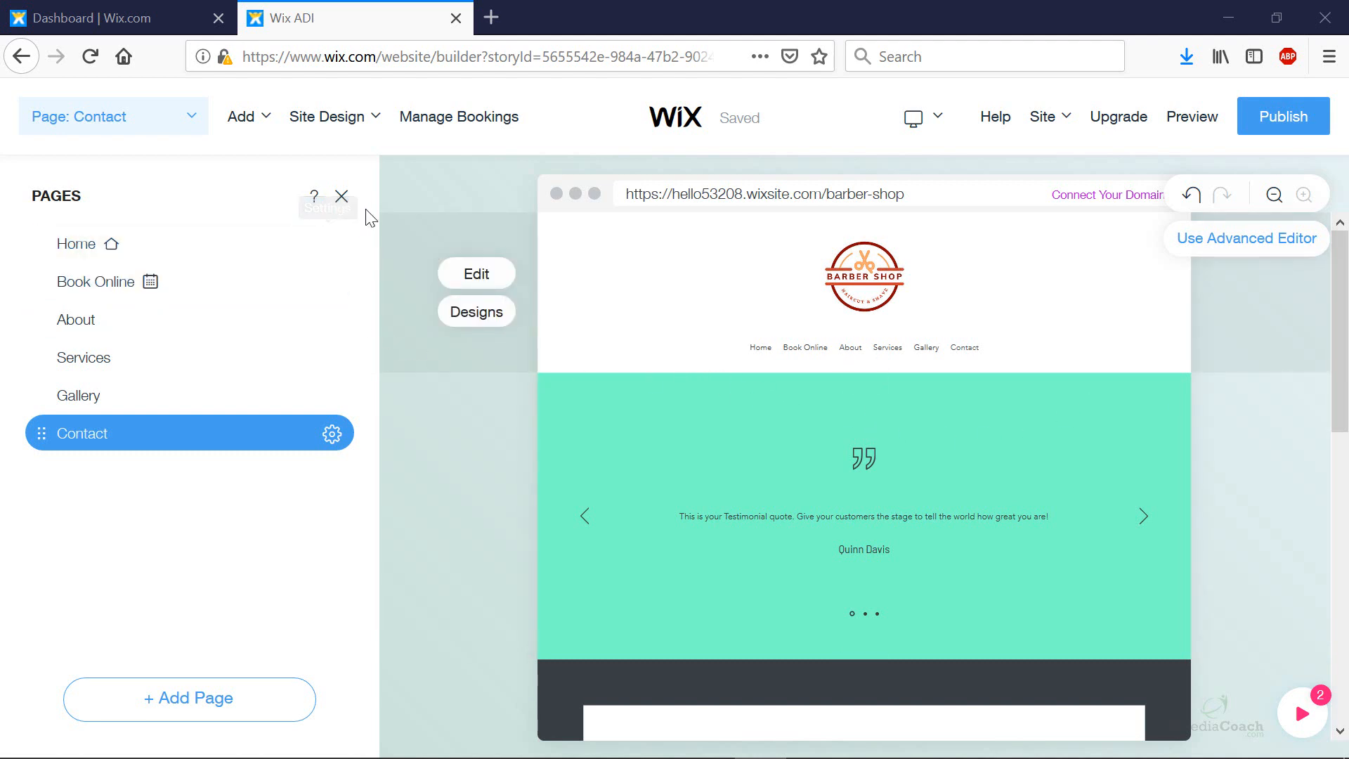
Step: Open the Page SEO settings for the Home page in the Wix site editor
click(342, 197)
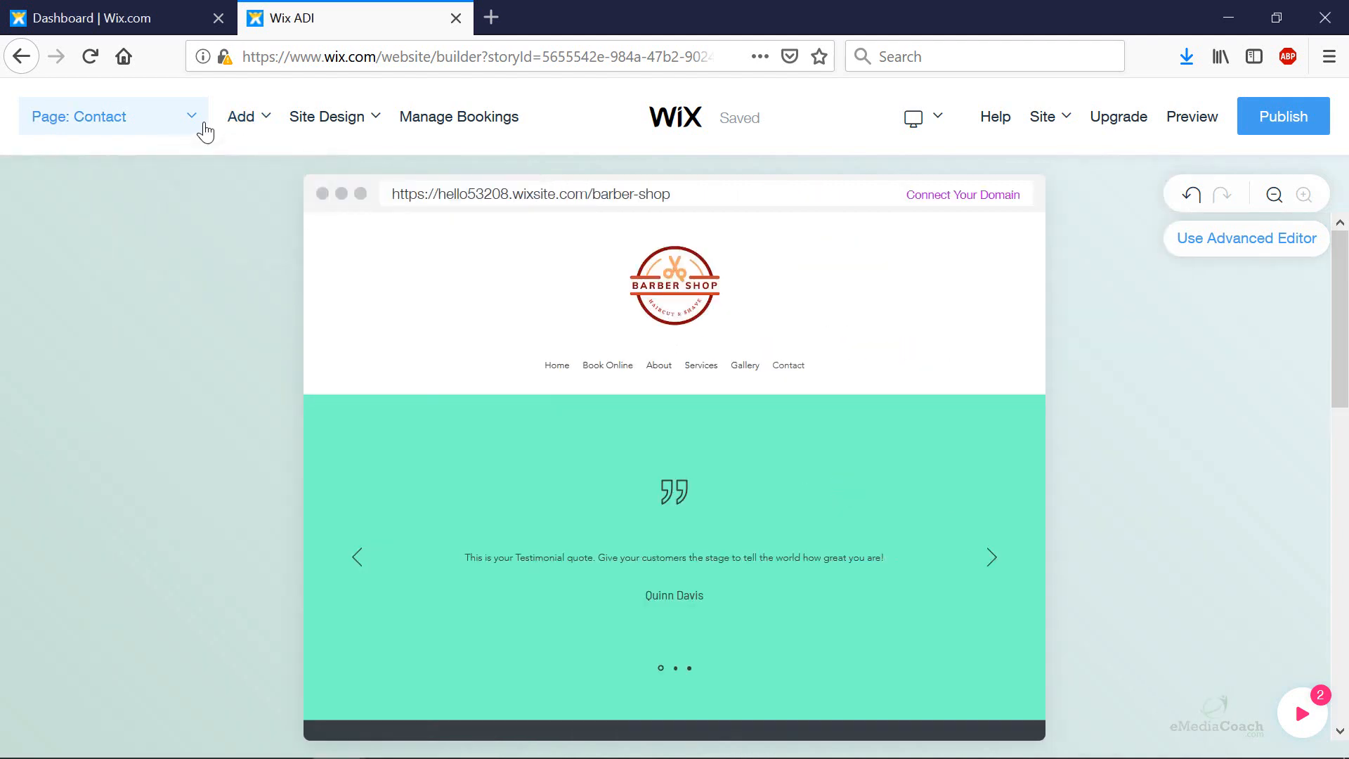
click(200, 127)
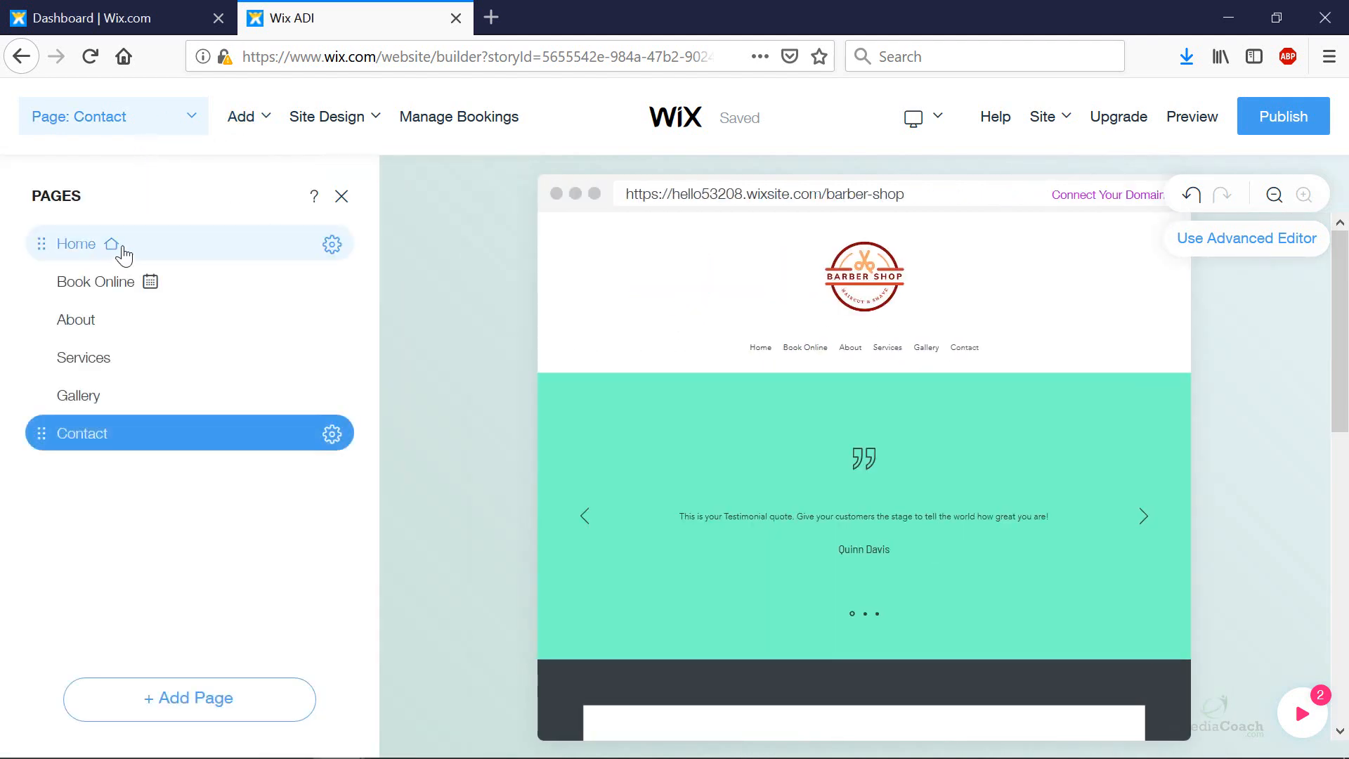
click(333, 247)
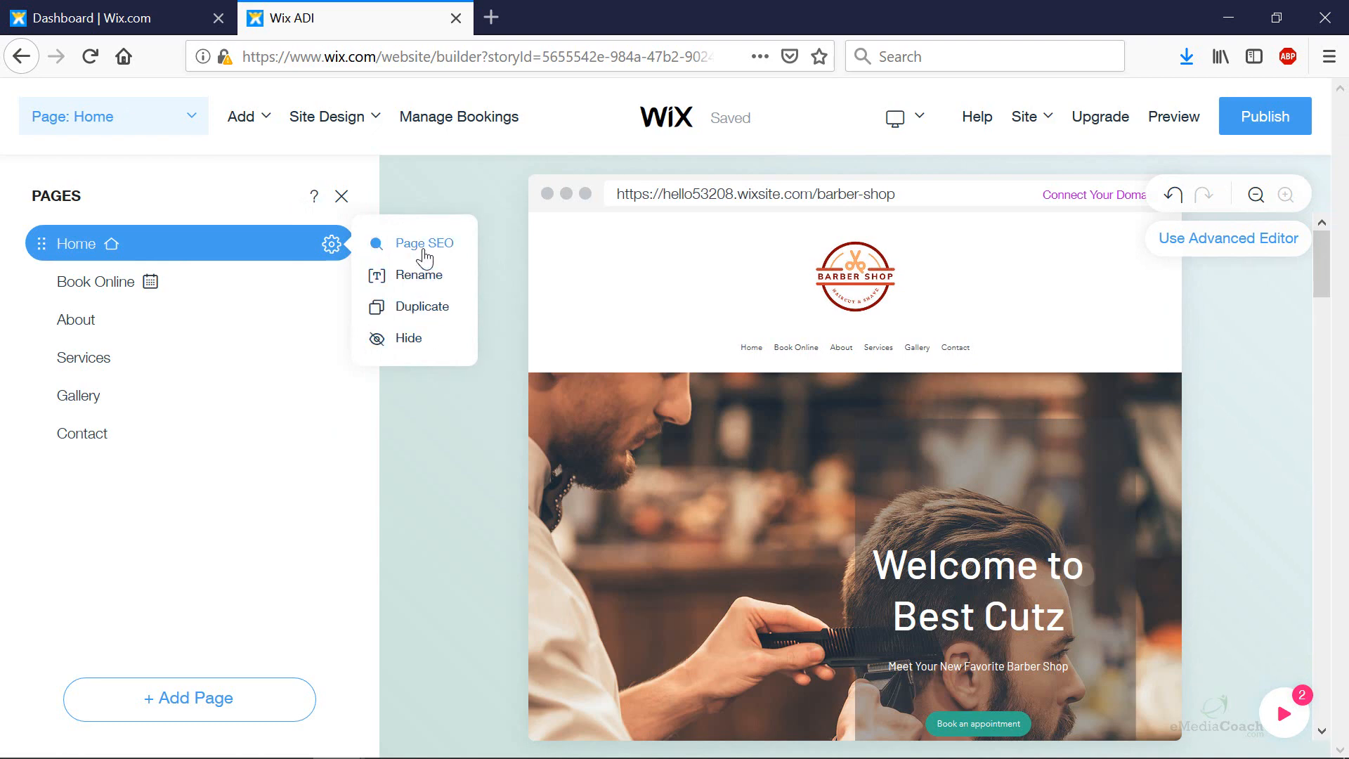
click(425, 247)
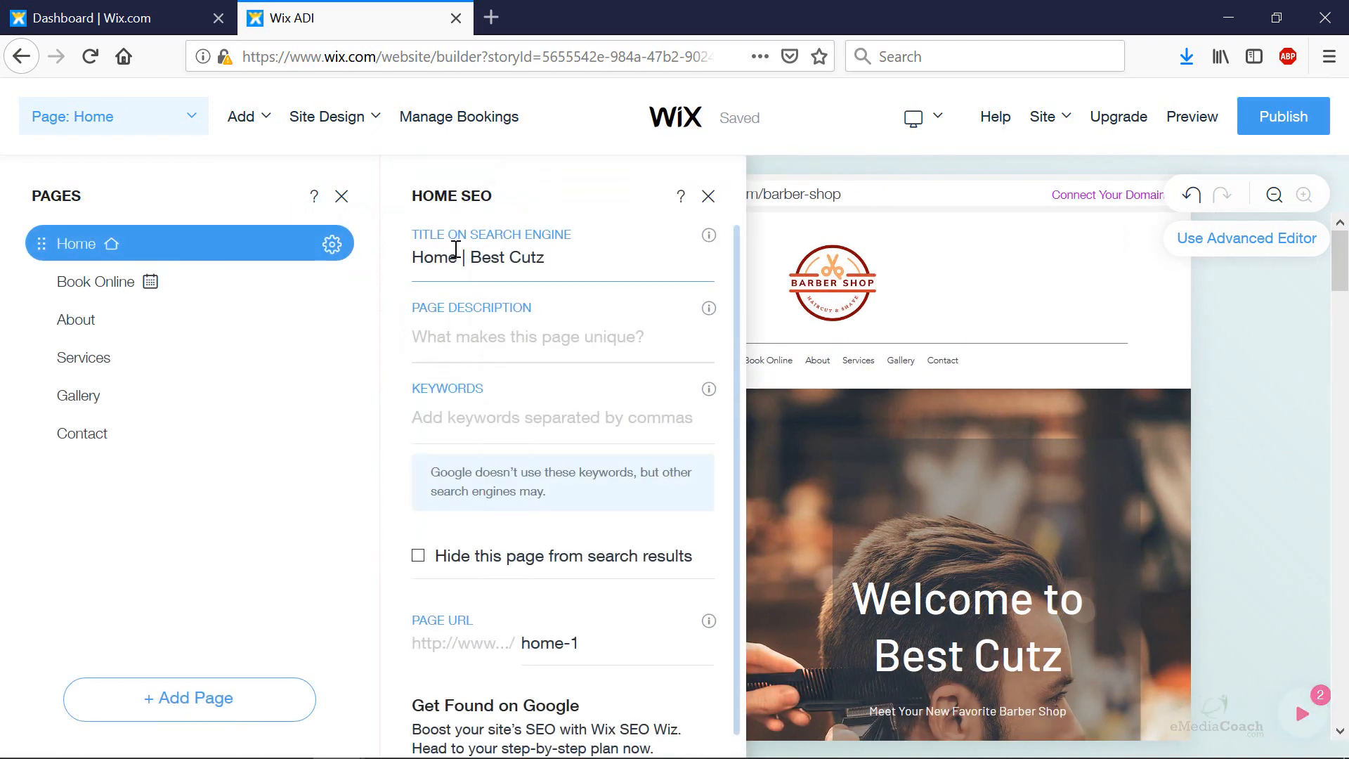
Step: Extend the Home page's search engine title to "Home | Best Cutz - Barber in Santa Monica Los Angeles"
click(621, 250)
click(622, 251)
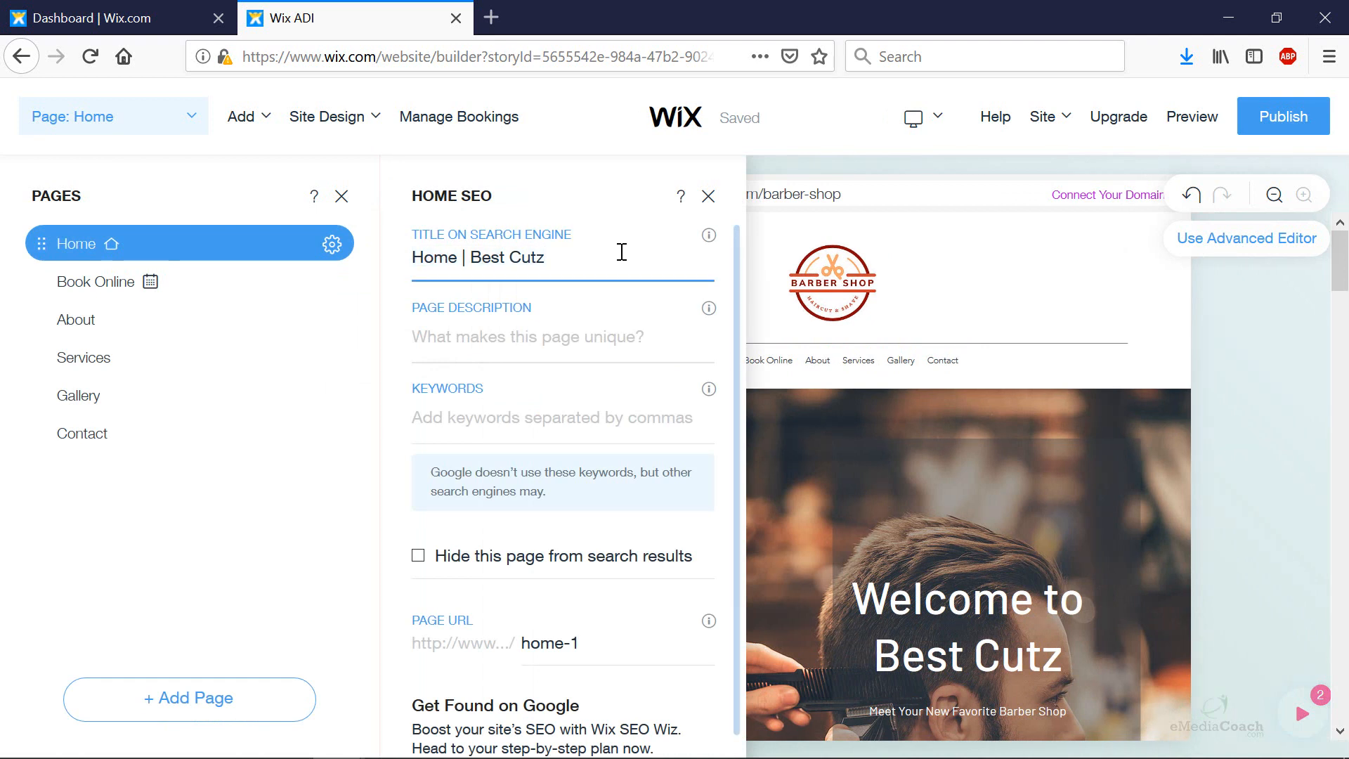
drag(612, 252, 405, 251)
click(559, 255)
text(Barber in Santa Mo)
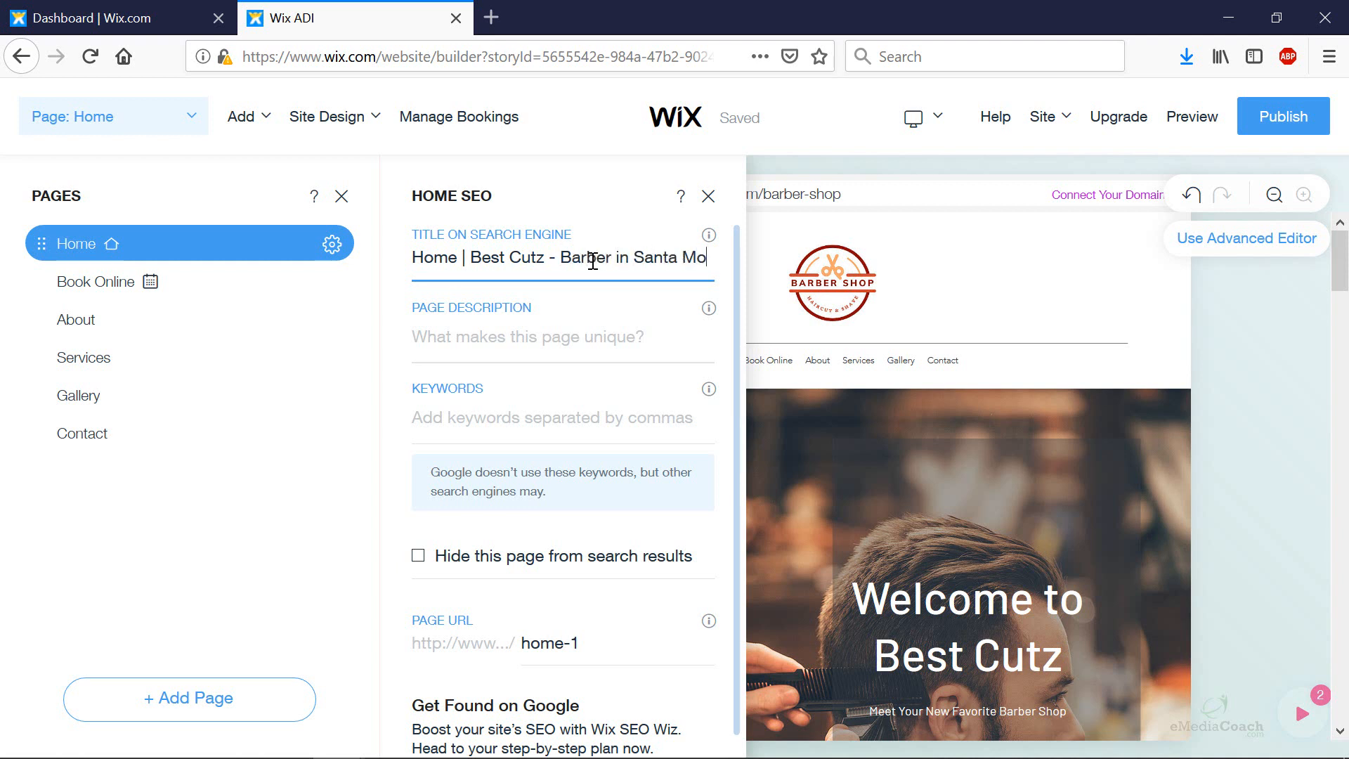
text(nica Los Angeles)
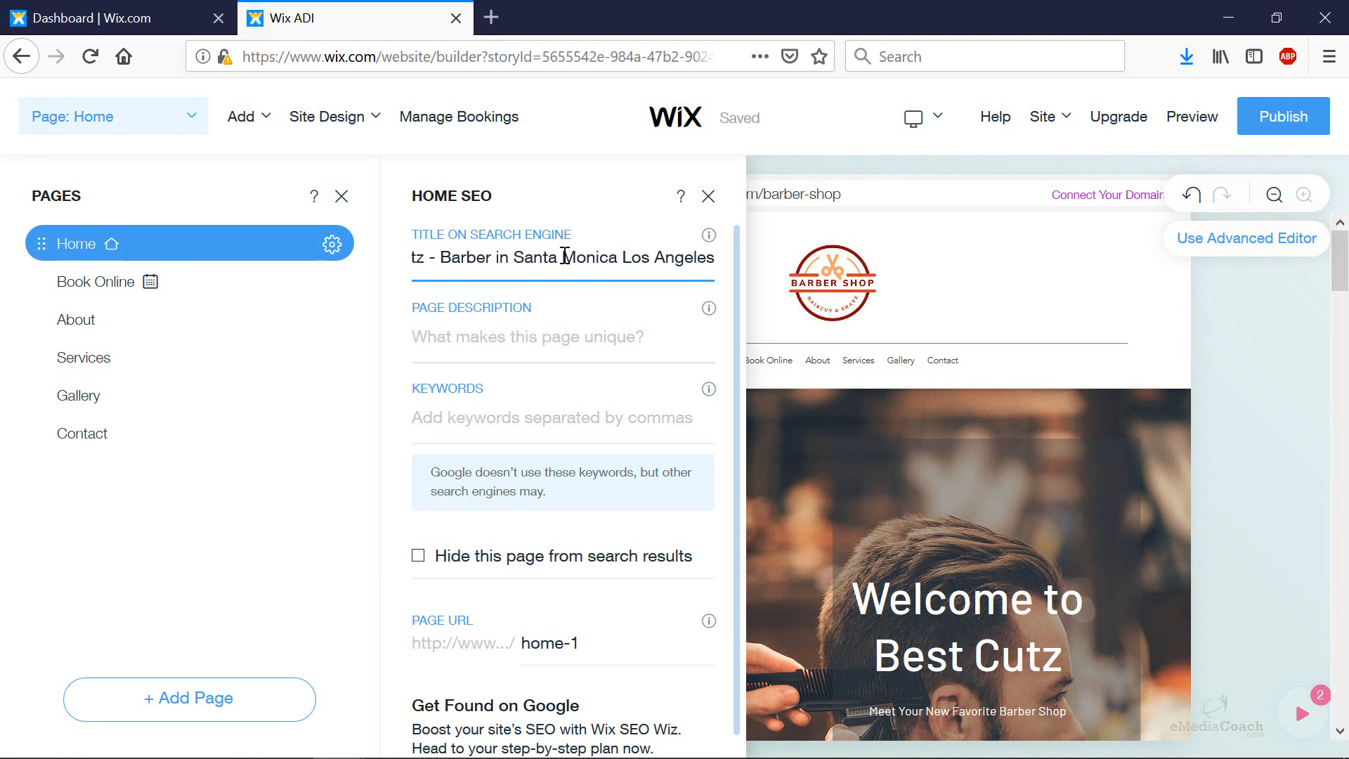
drag(502, 257, 346, 263)
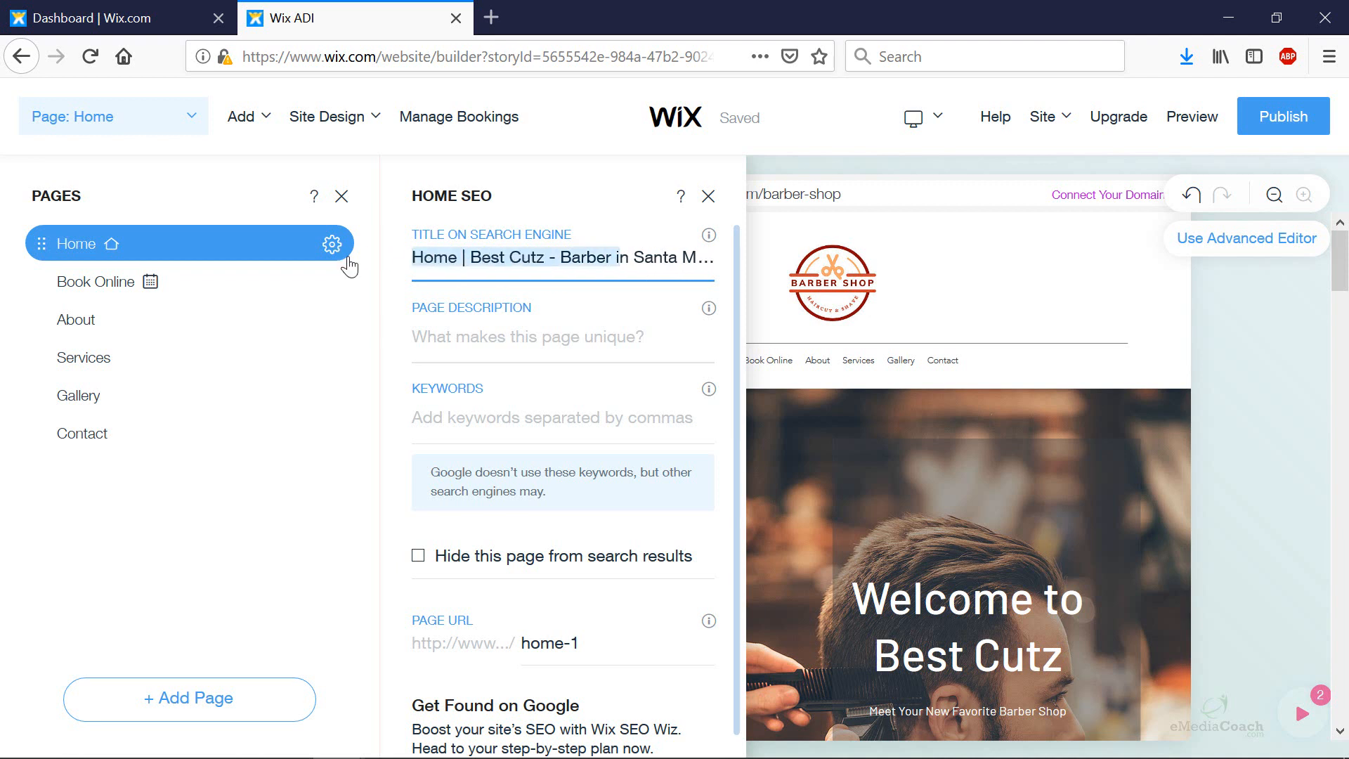
click(482, 256)
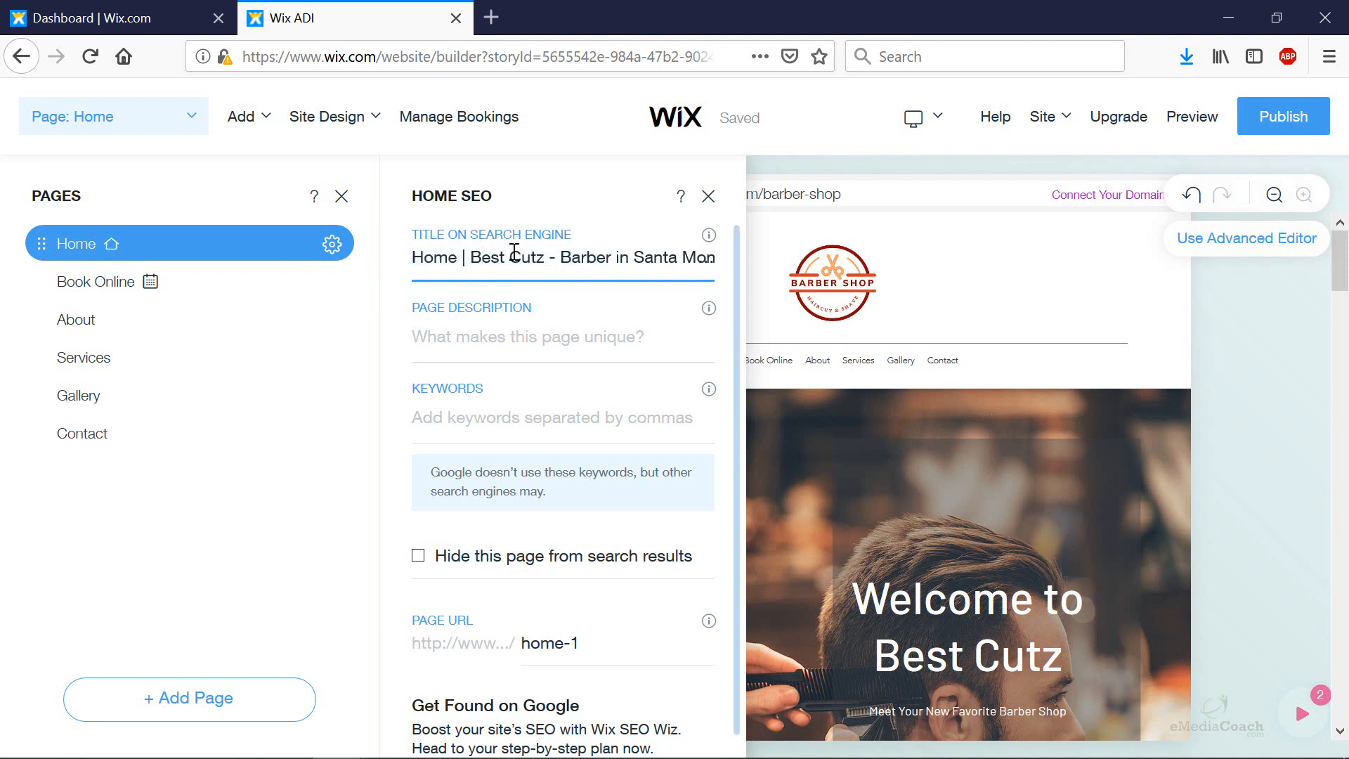
click(612, 258)
click(560, 332)
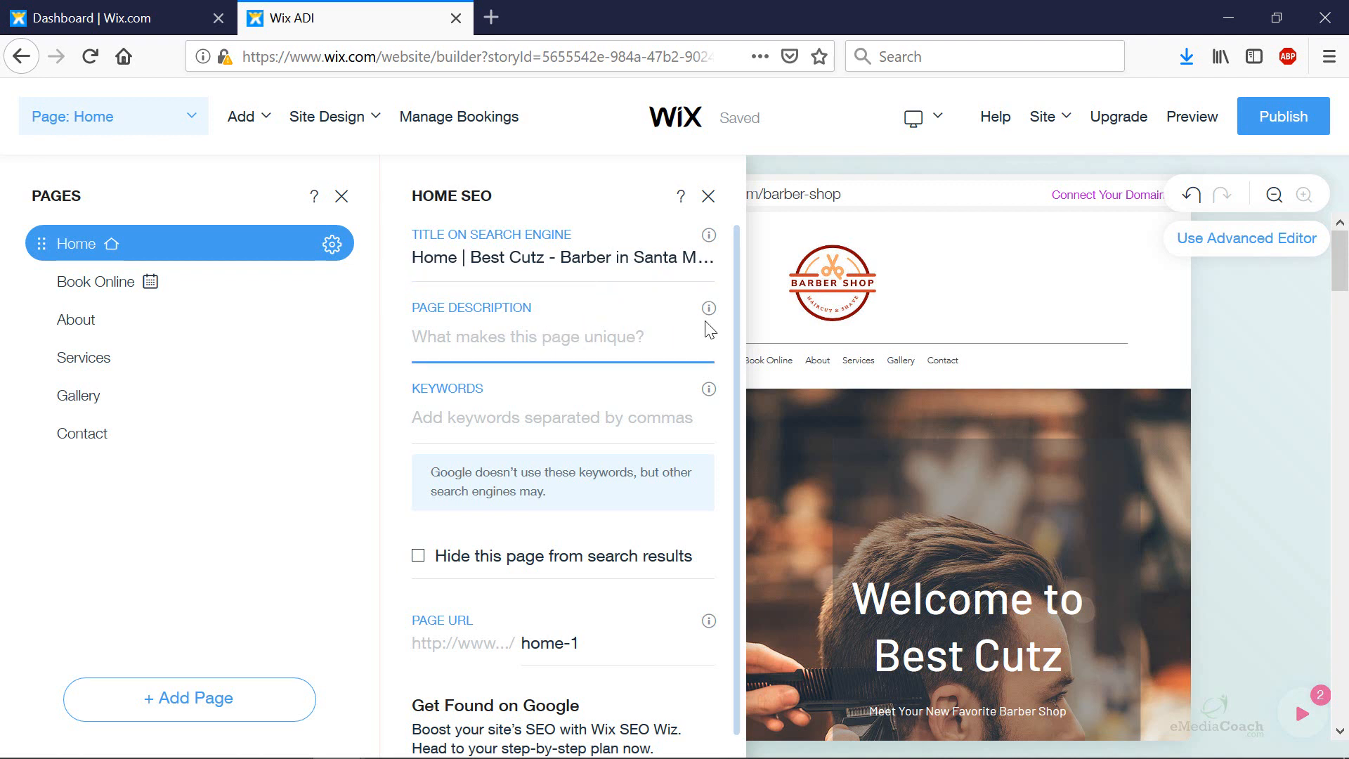
Step: Search Google for "hair dresser santa monica" in a new browser tab and examine the SHIN listing's description text
mouse_move(711, 318)
click(491, 17)
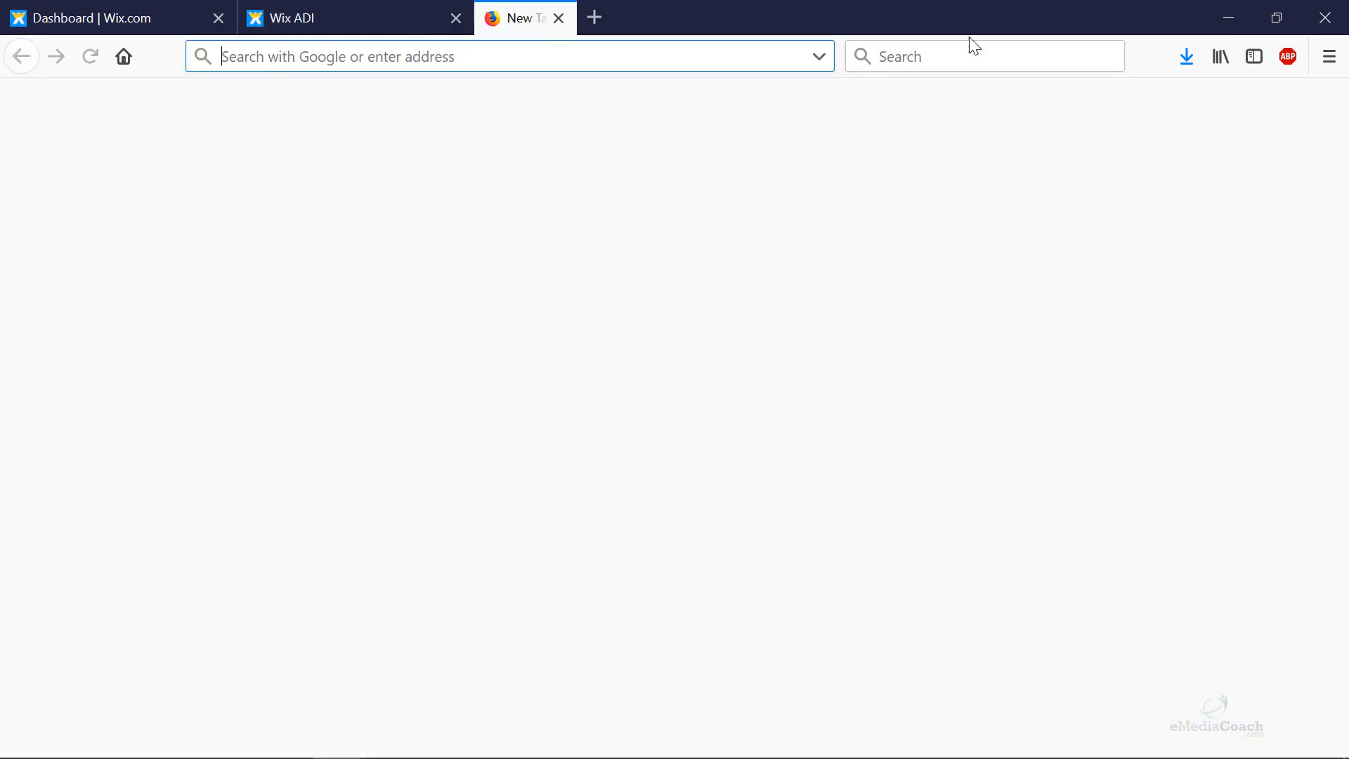
click(959, 53)
text(hair dresser)
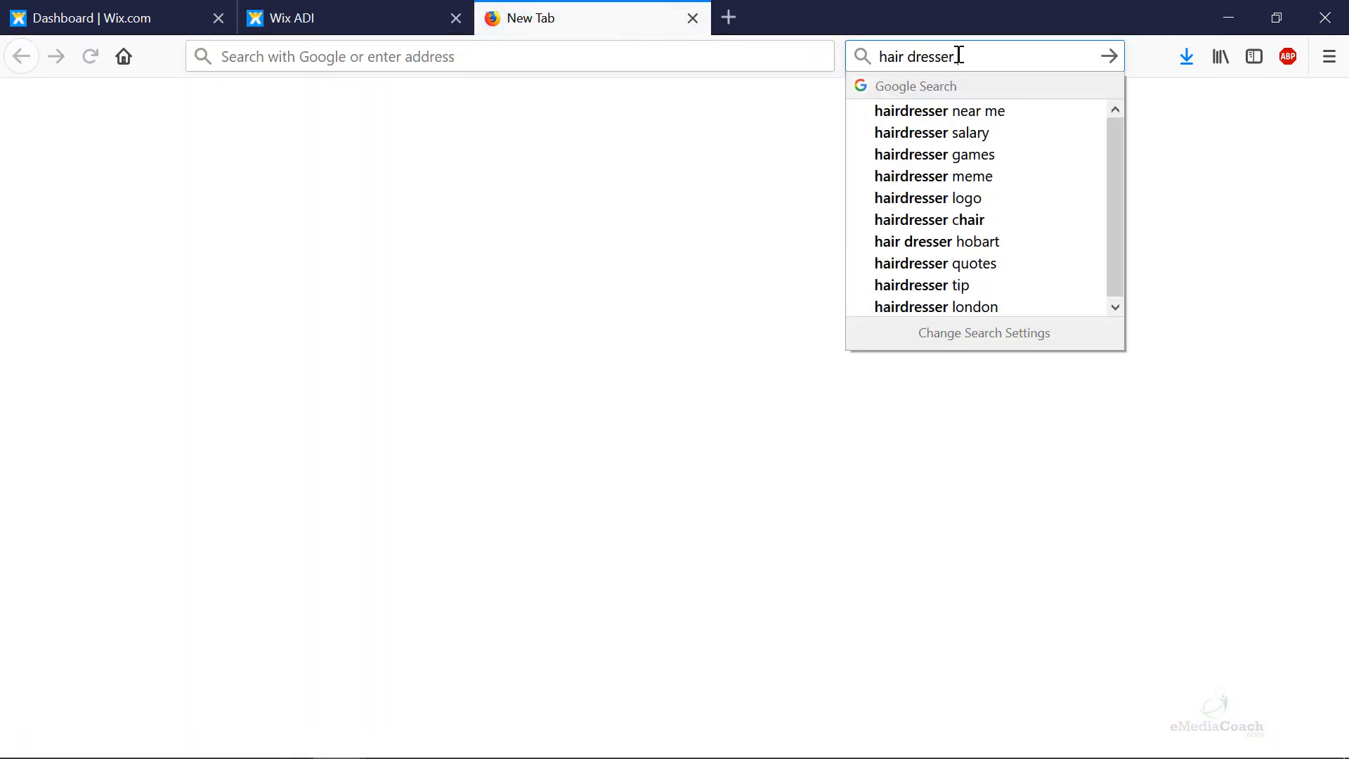
text( santa monica)
key(Return)
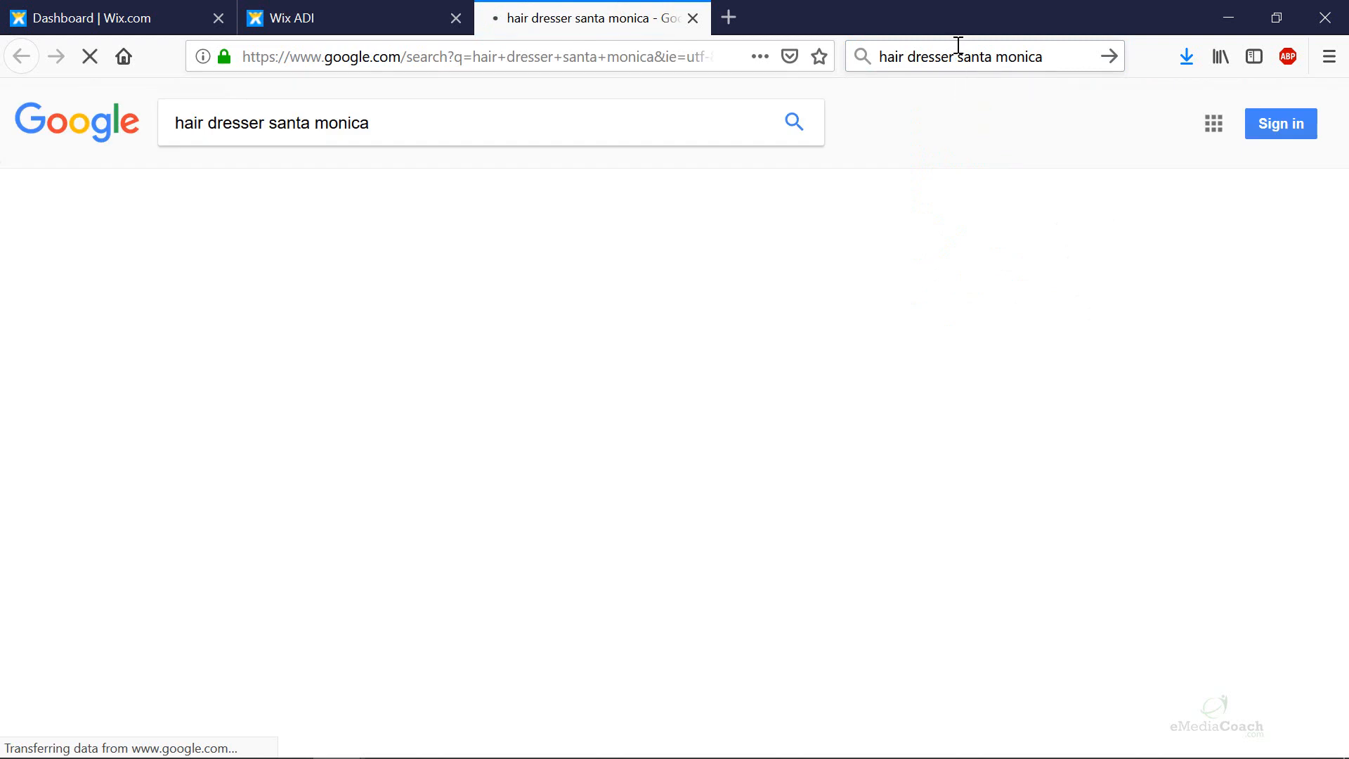
scroll(683, 388, down, 15)
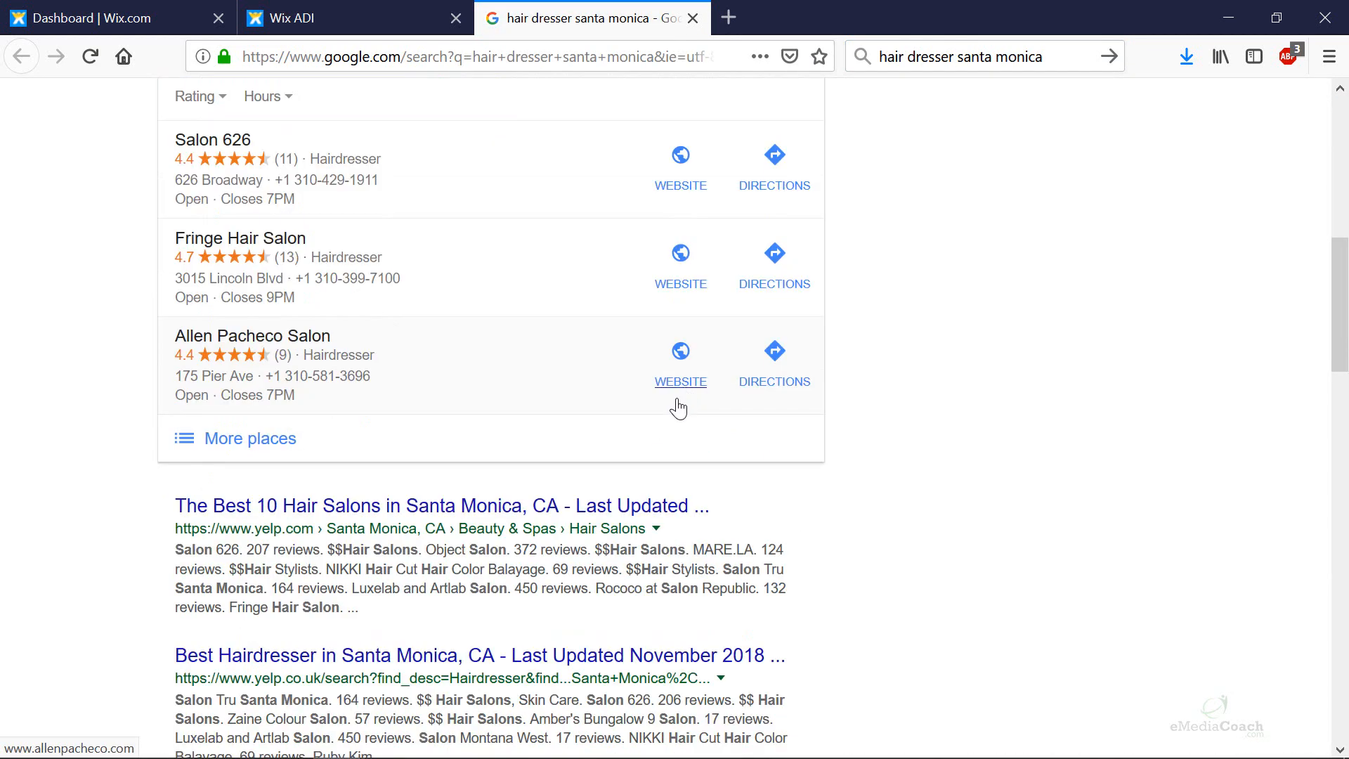
scroll(675, 413, down, 3)
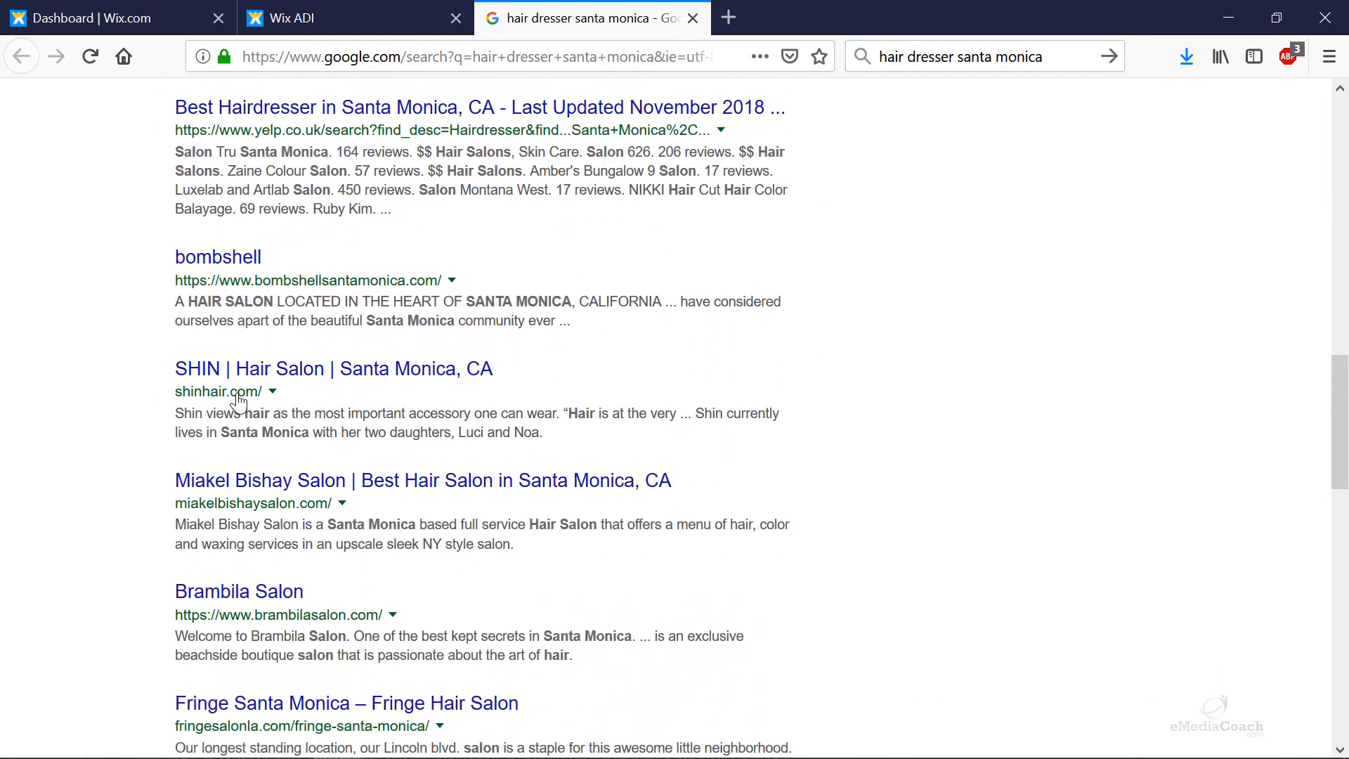
drag(179, 413, 575, 441)
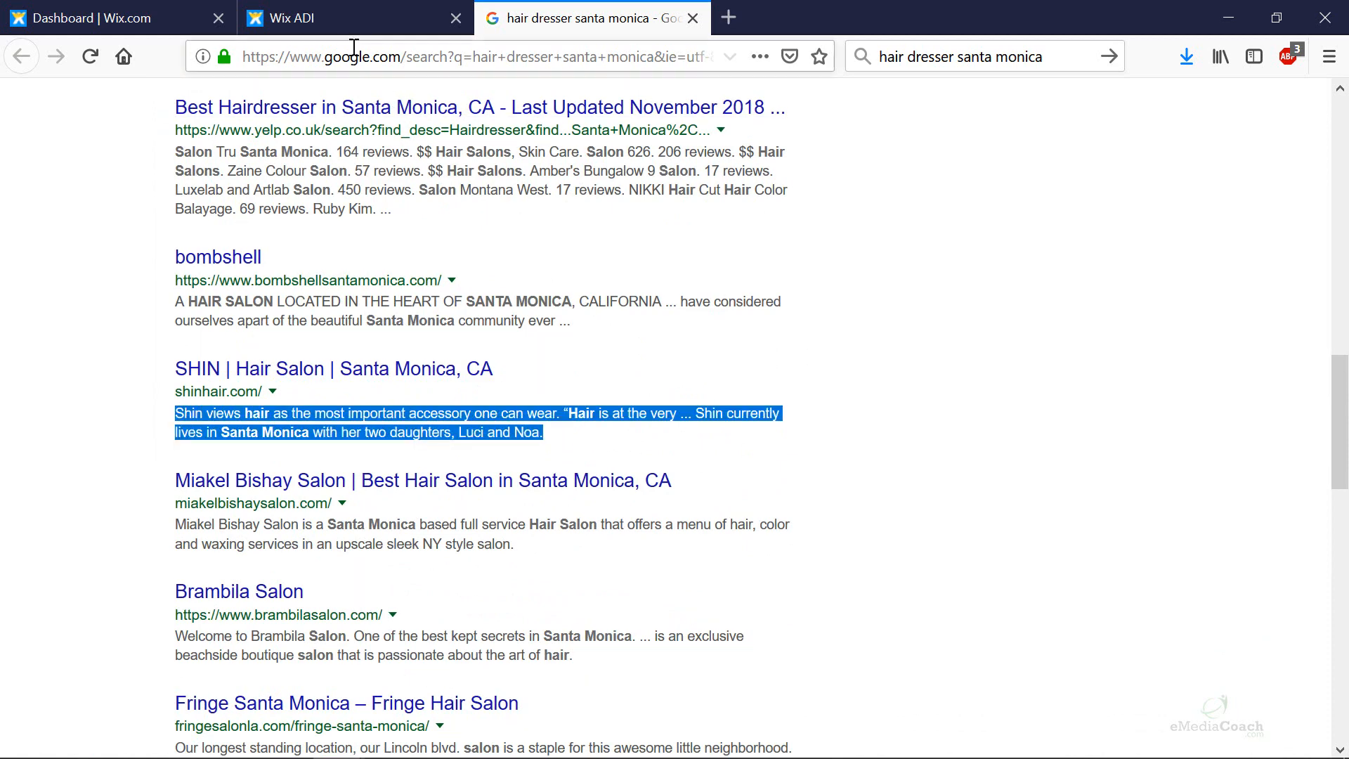
Step: Compare the SHIN listing's title and description in the Google results with the Home page's SEO fields in Wix
click(339, 23)
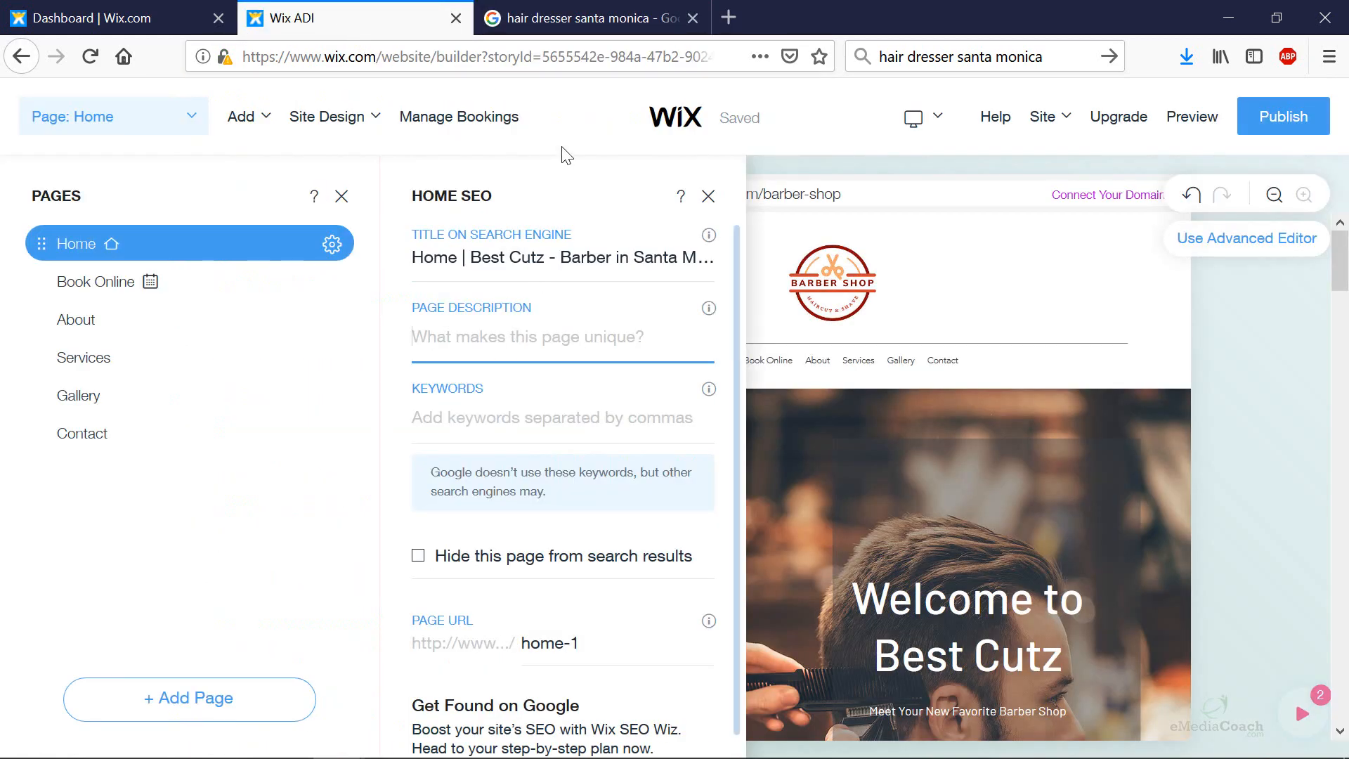
click(575, 38)
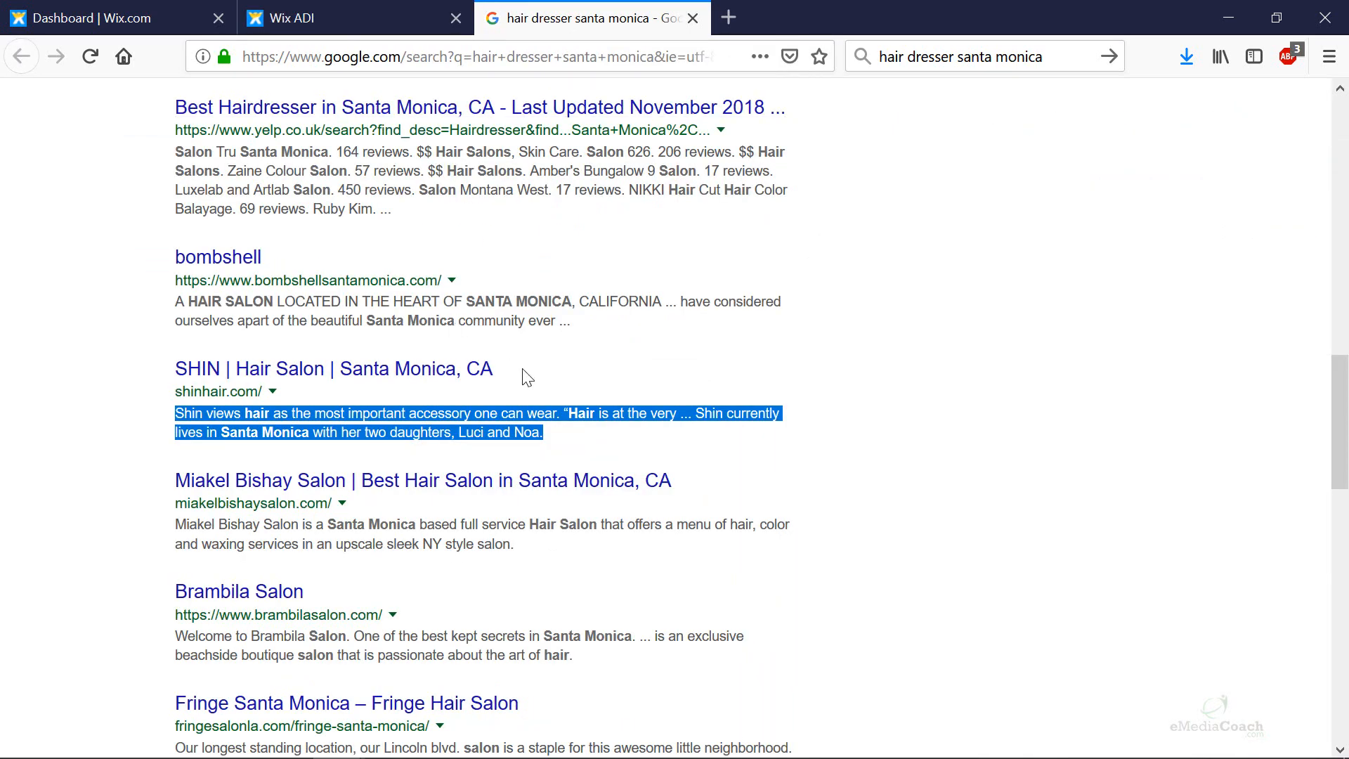
drag(523, 370, 177, 381)
click(381, 32)
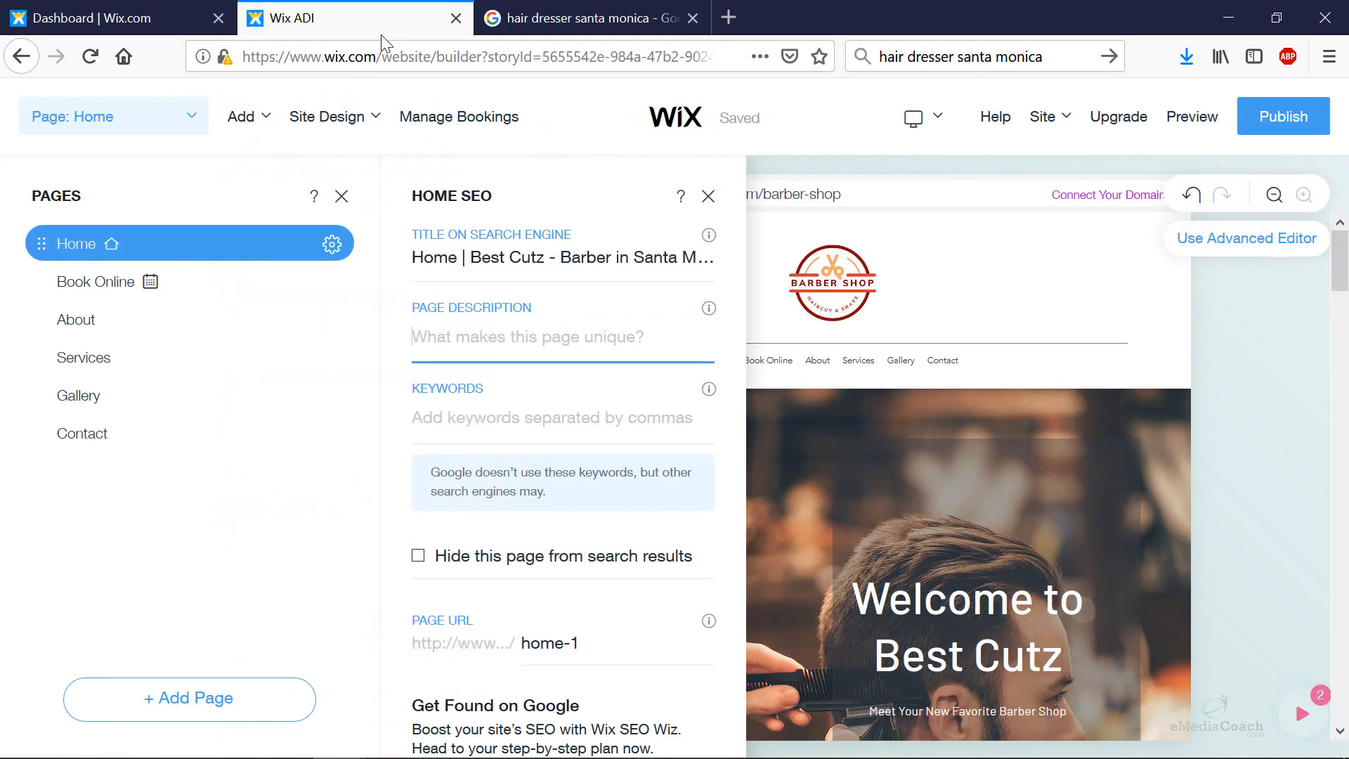
click(585, 17)
drag(573, 444, 175, 421)
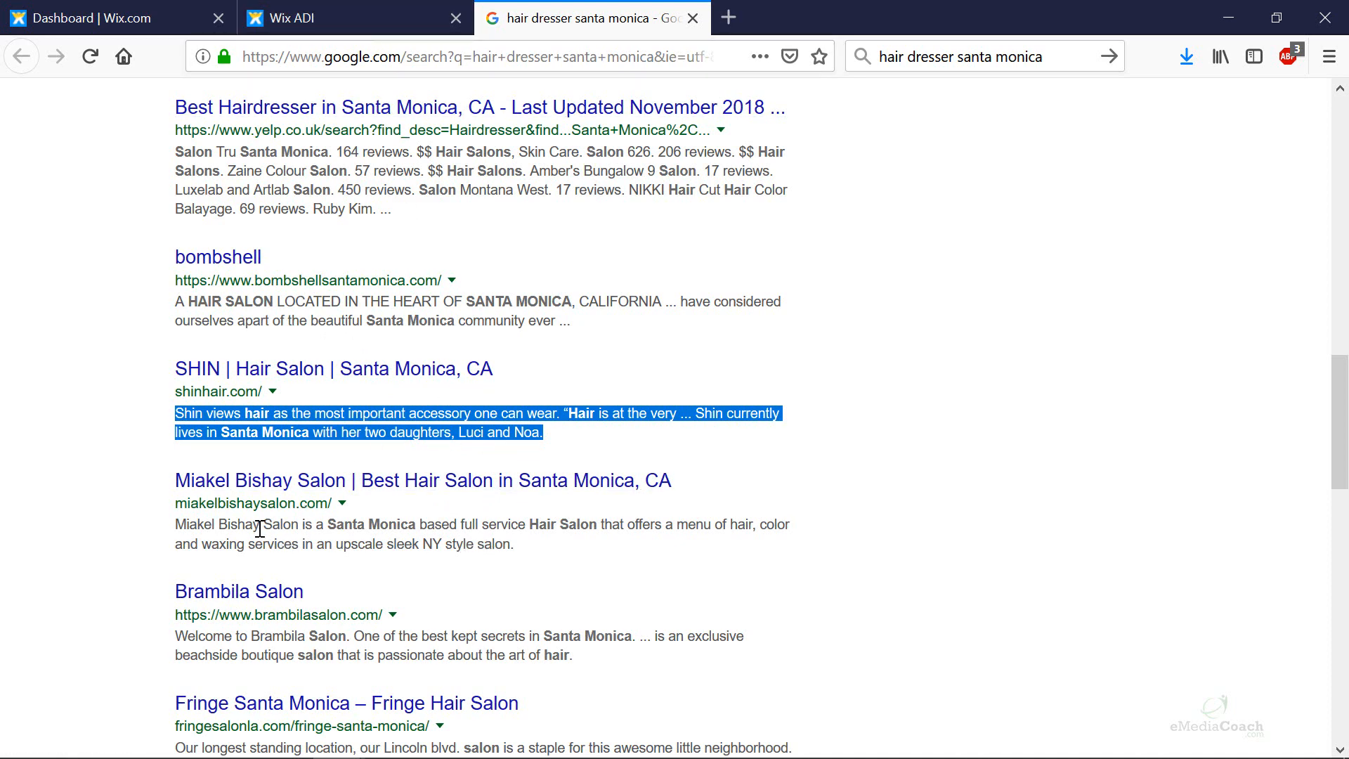
Step: Set the Home page description to "Mens and womens hair cutting services, blow drying, coloring, waxing, in the Santa Monica area."
click(344, 28)
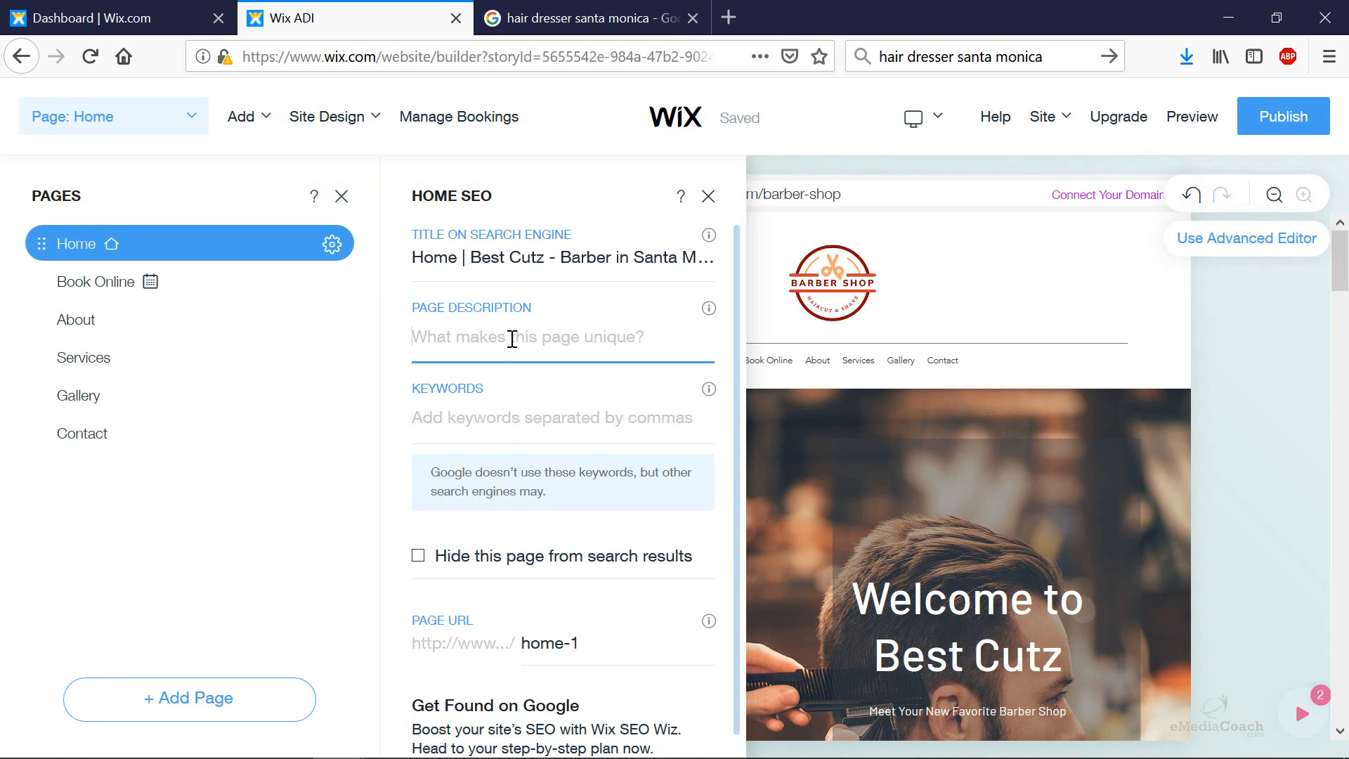
text(Her)
key(BackSpace)
key(BackSpace)
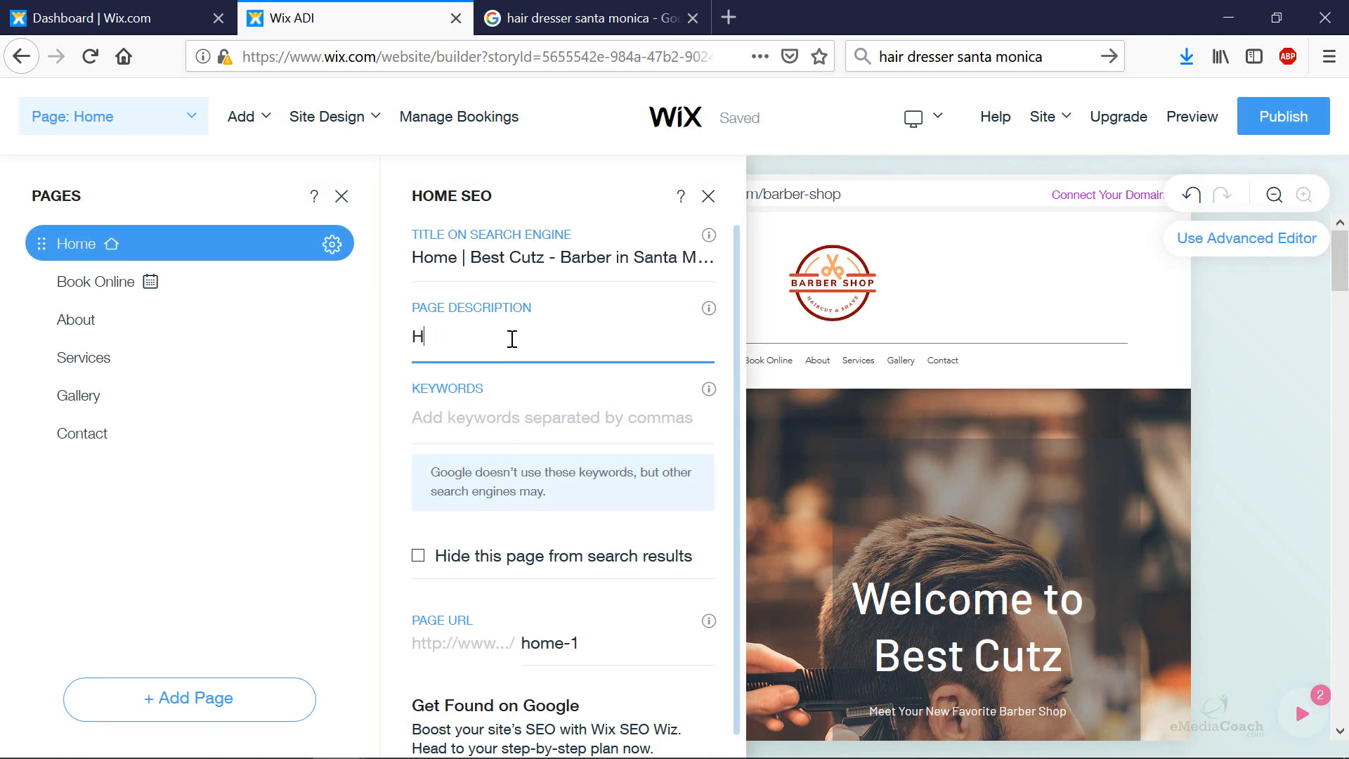
key(BackSpace)
text(Mens and womens hair)
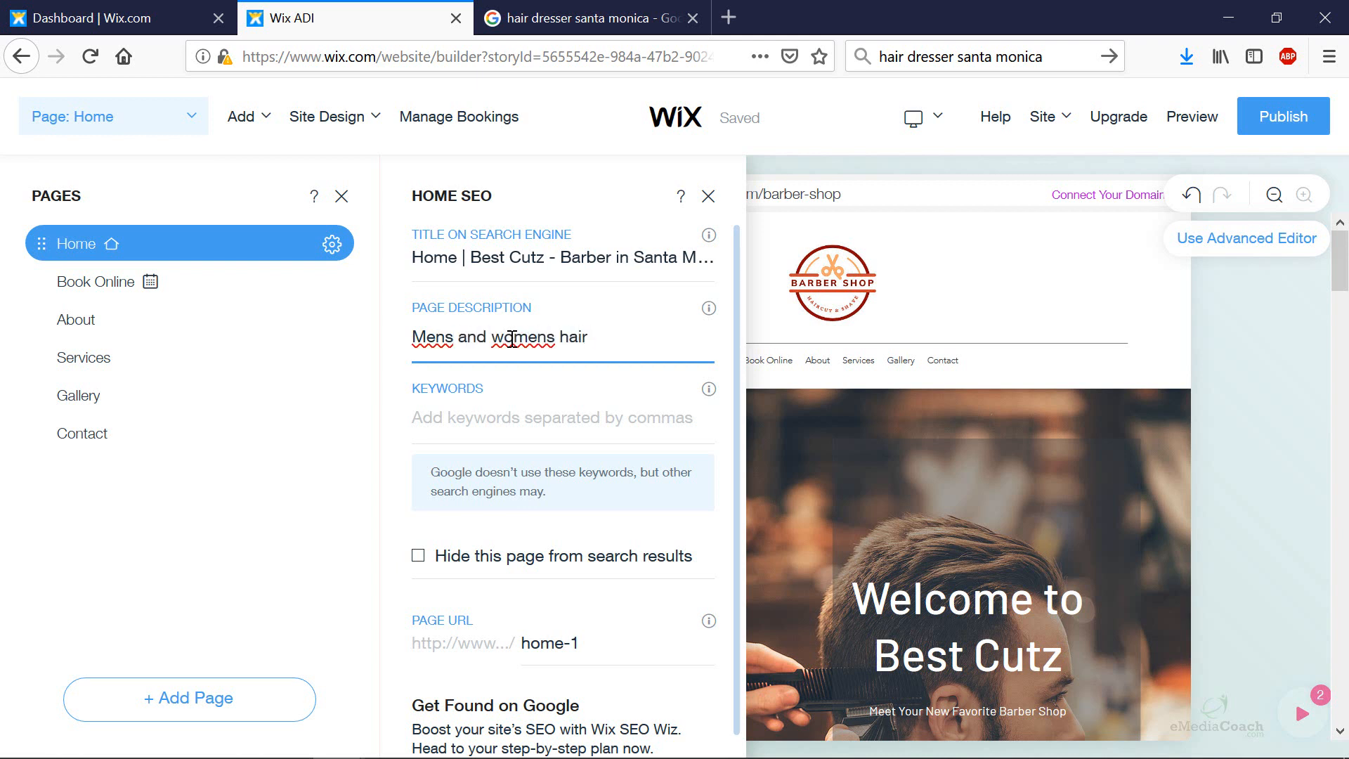
text( utting services,)
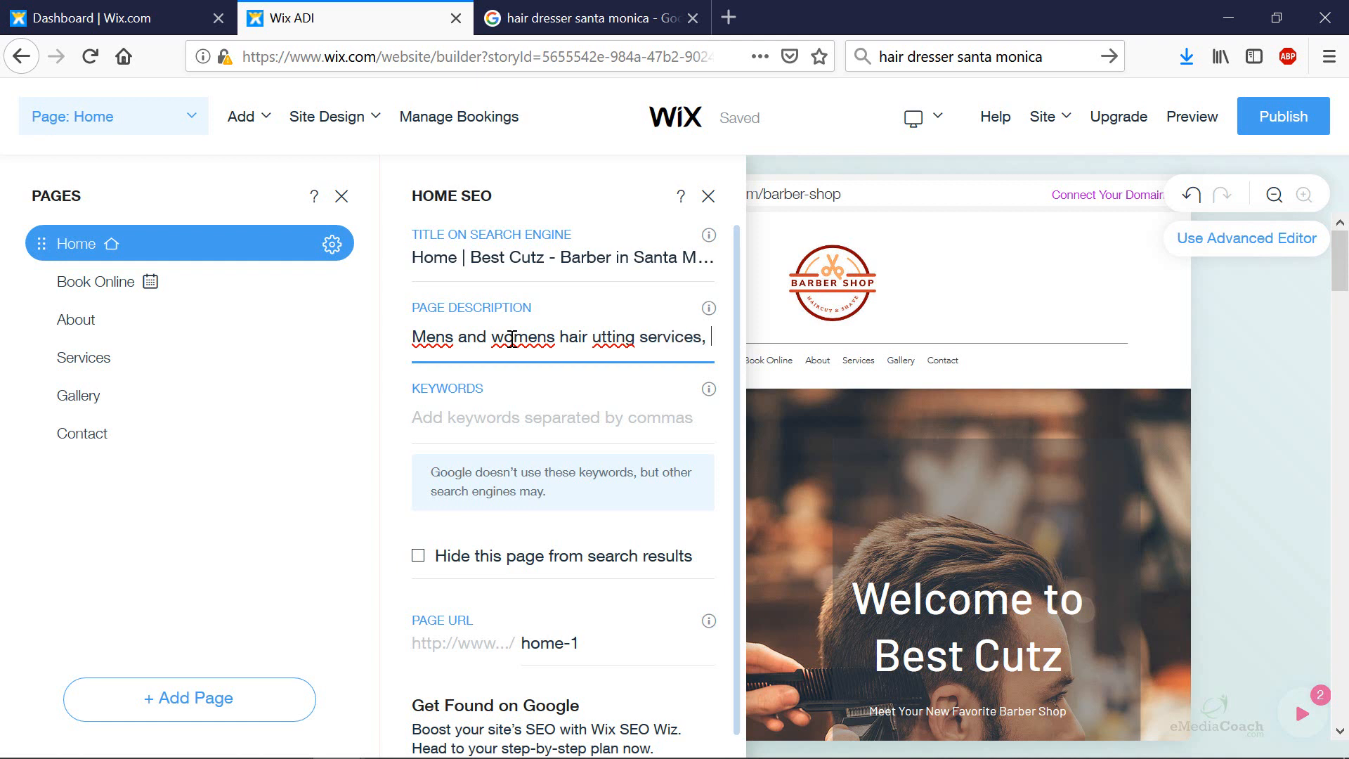
text( blow dryi)
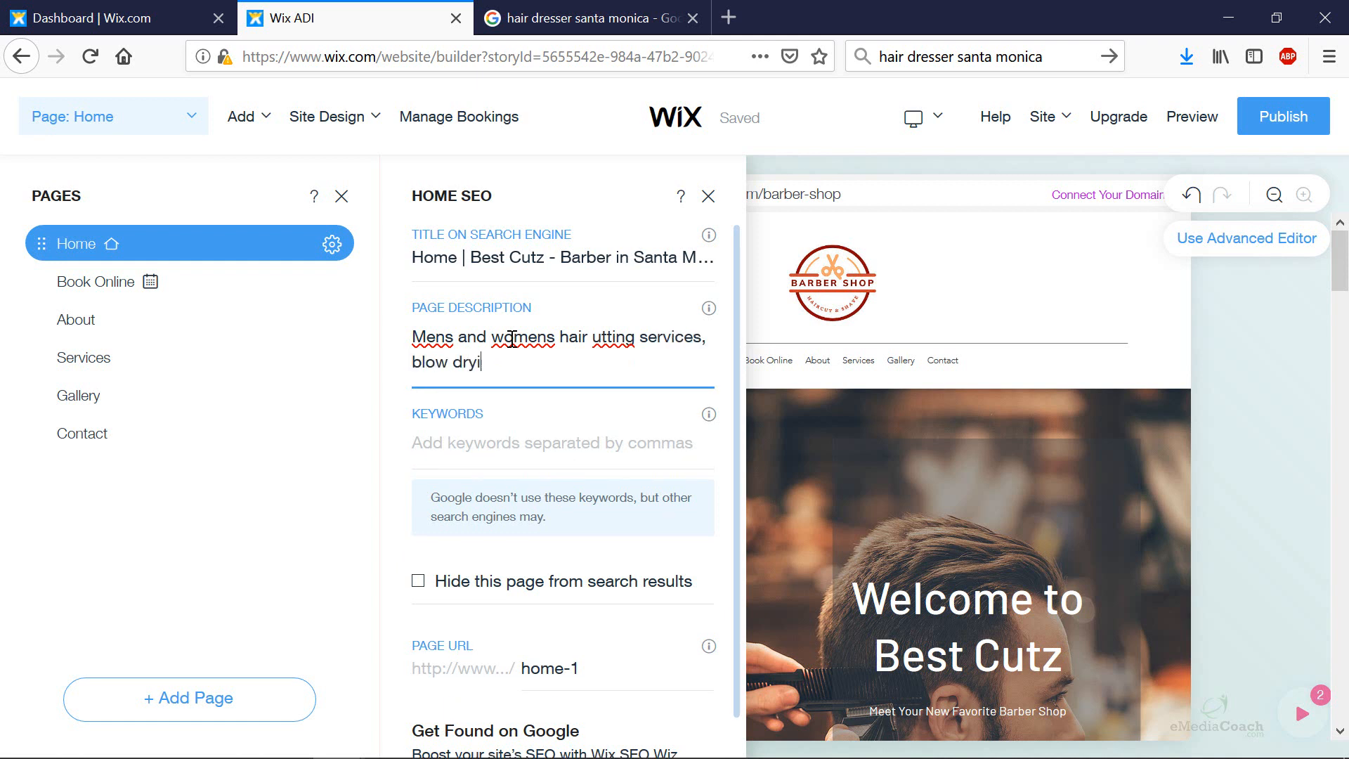
text(ng, coloring, waxing, )
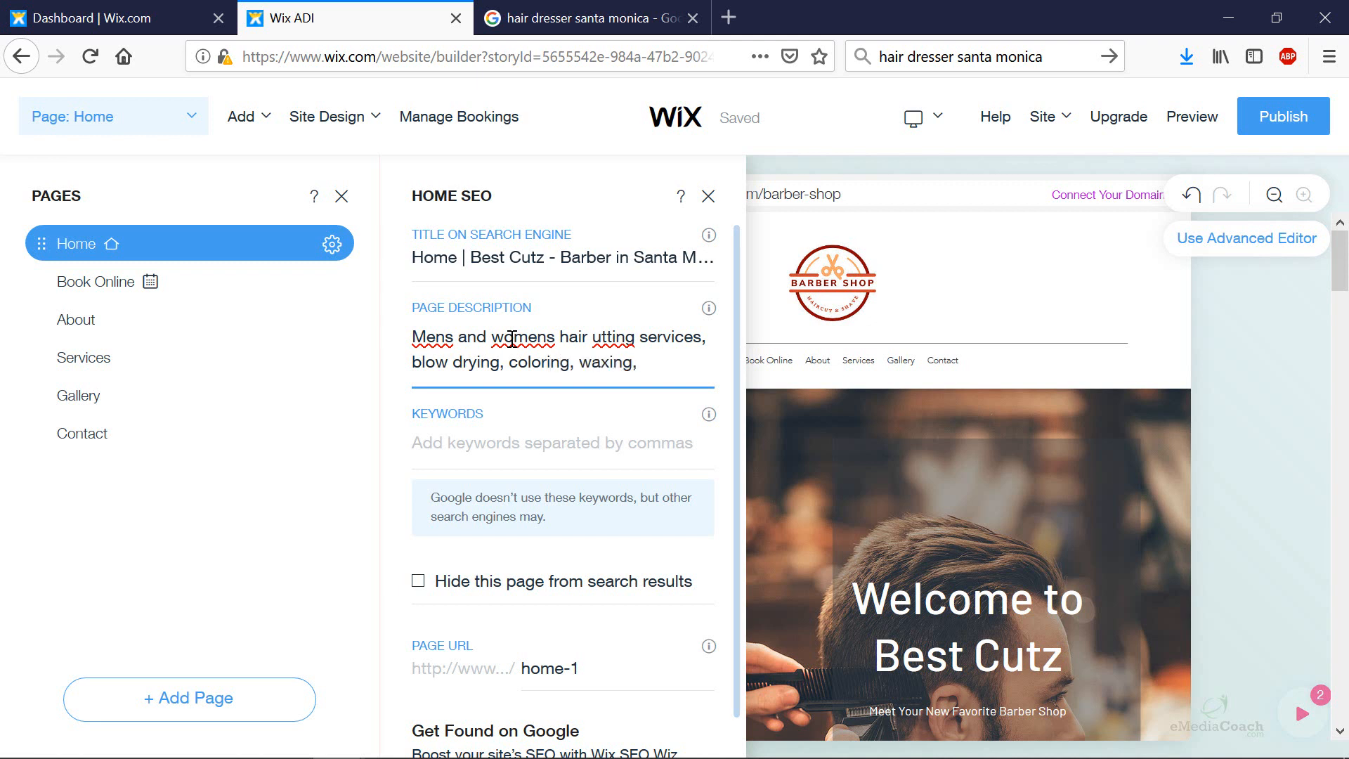
text(in the Santa)
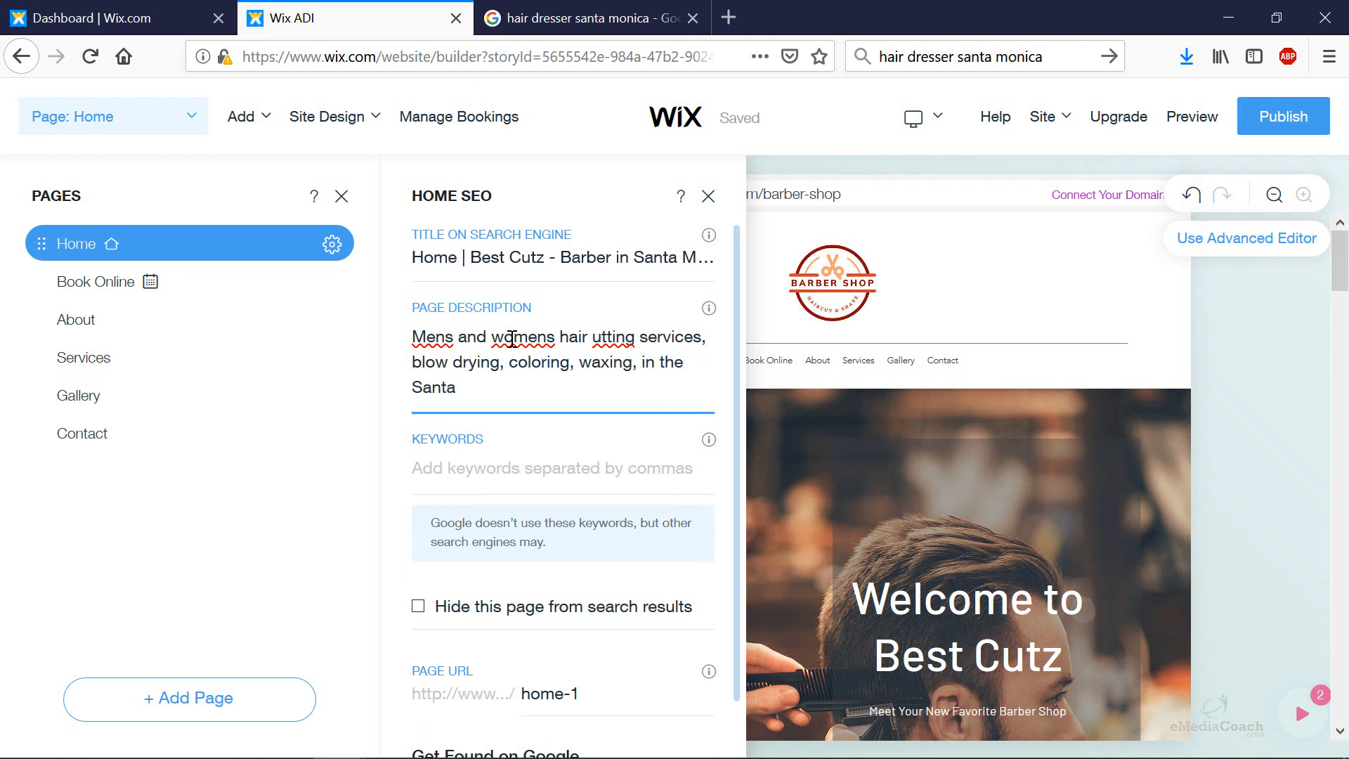
text(nica area.)
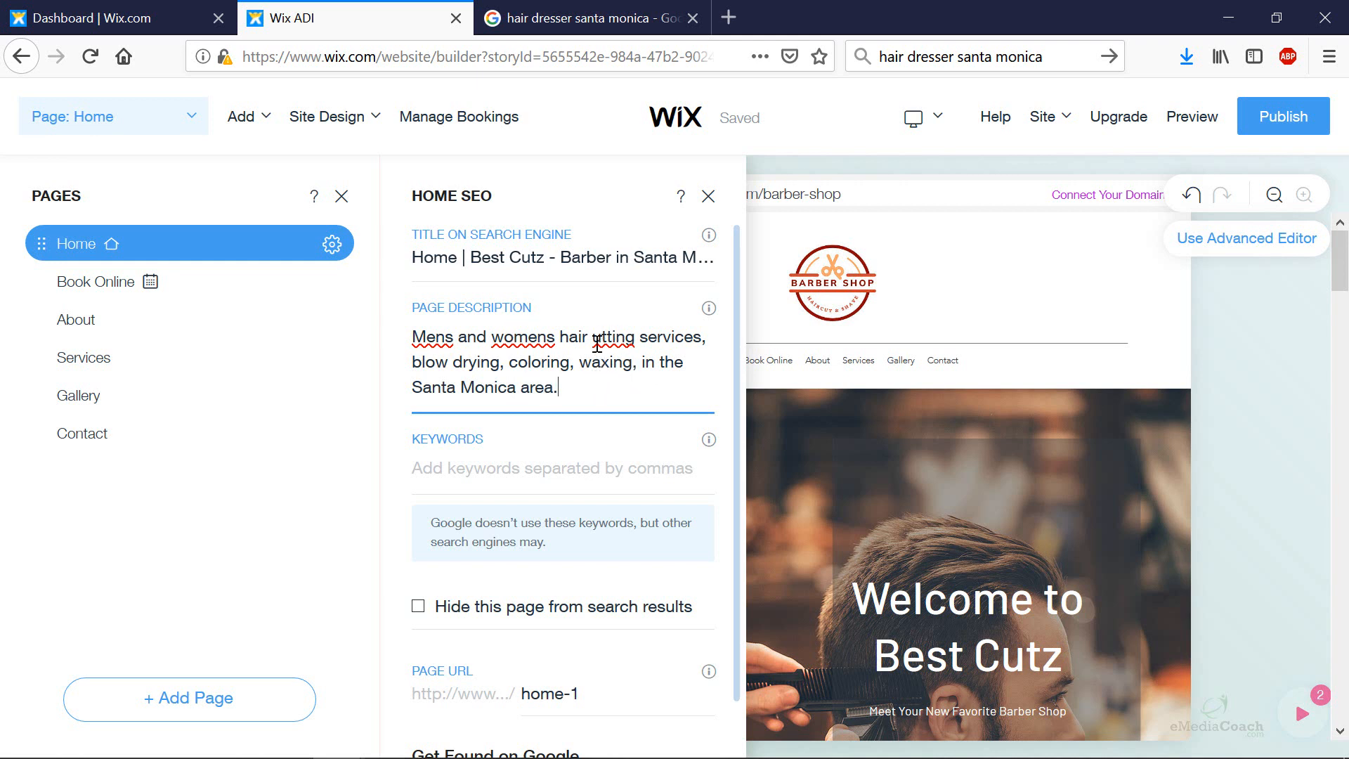
text(c)
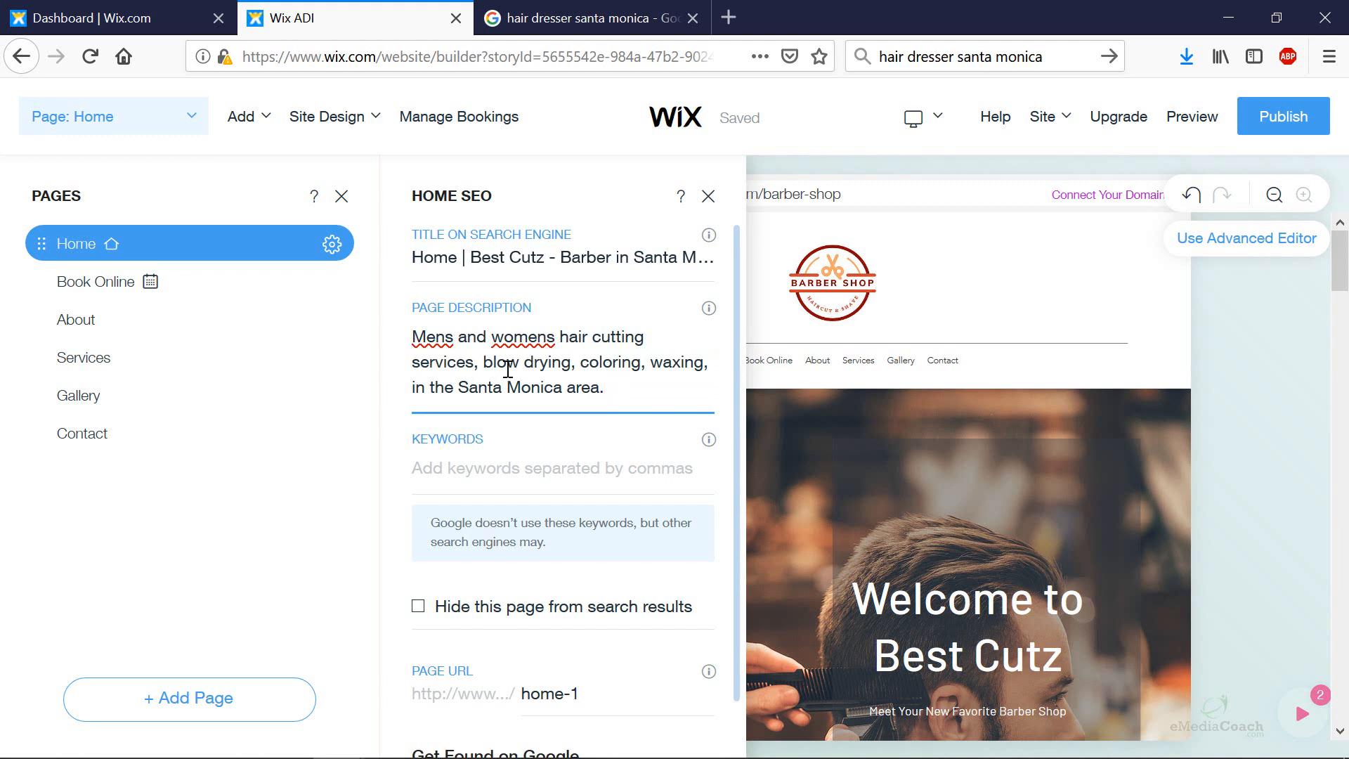
Step: Examine the description text of the Miakel Bishay Salon listing in the Google results
click(590, 21)
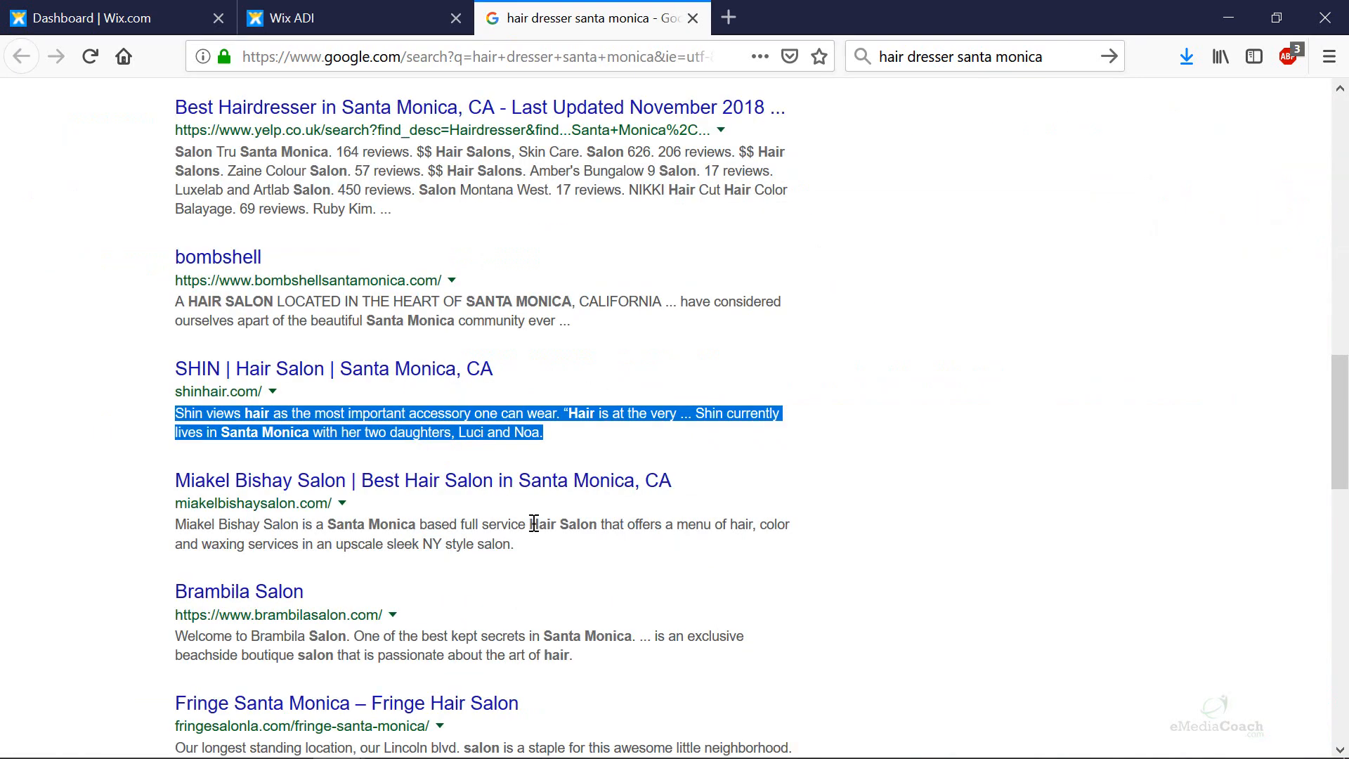
click(463, 537)
drag(527, 547, 180, 532)
click(551, 549)
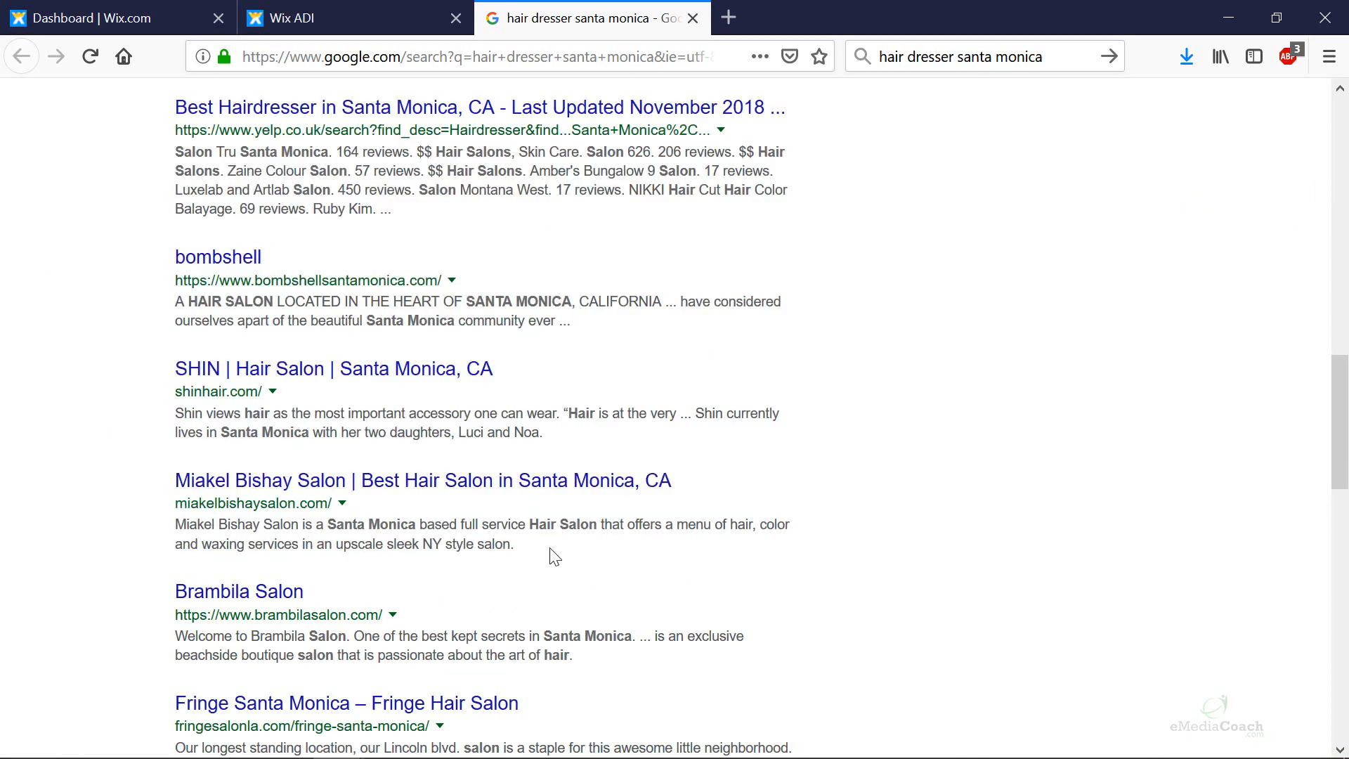
drag(550, 549, 178, 529)
Step: Return to the Wix editor and set the Home page's keywords to "hair cuts, barber, santa monica"
click(347, 32)
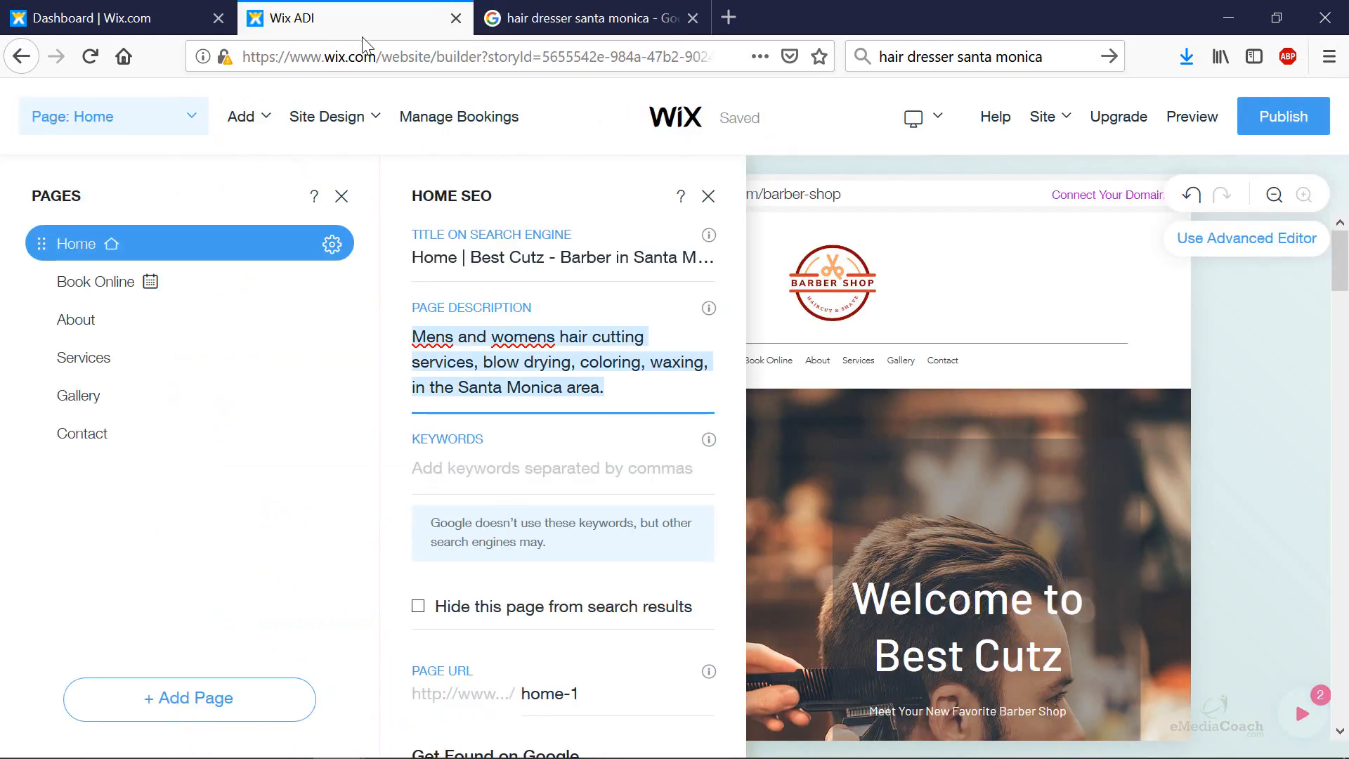
click(539, 467)
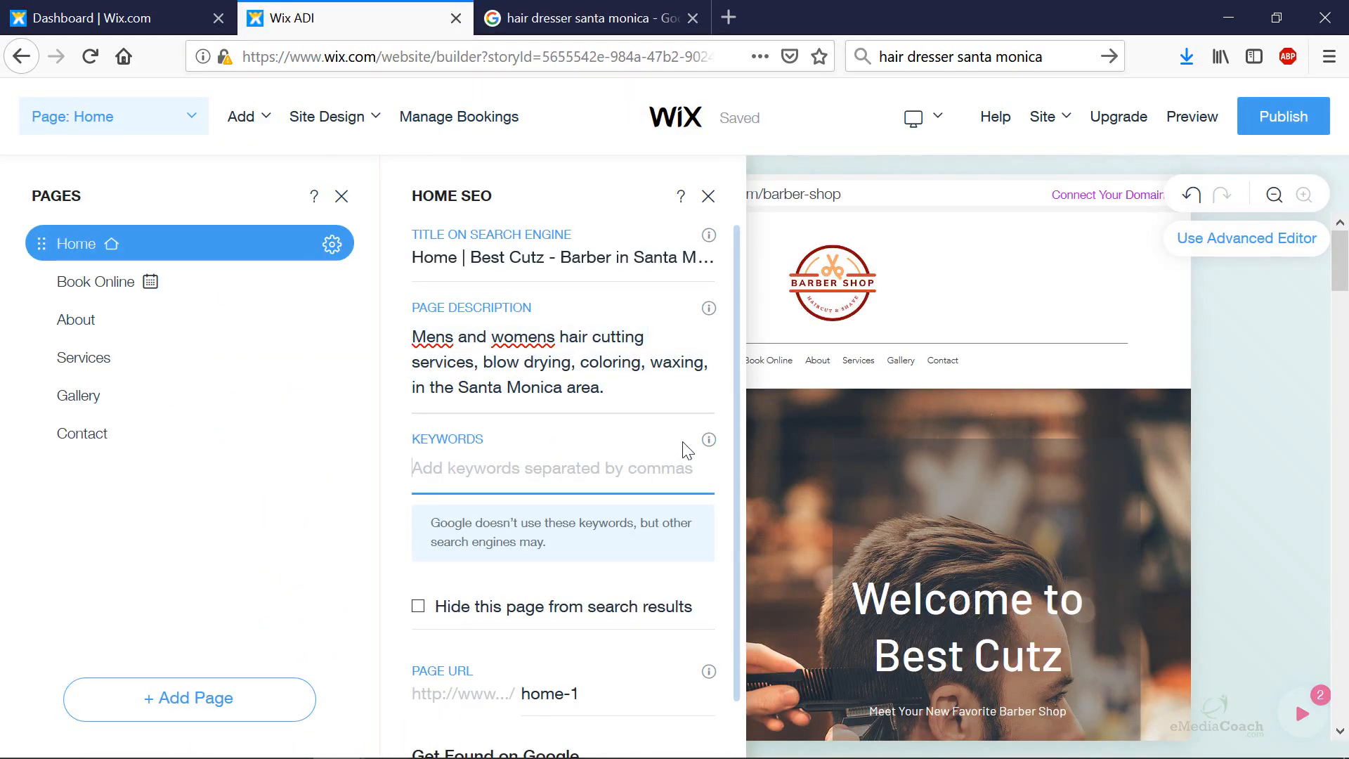
mouse_move(710, 445)
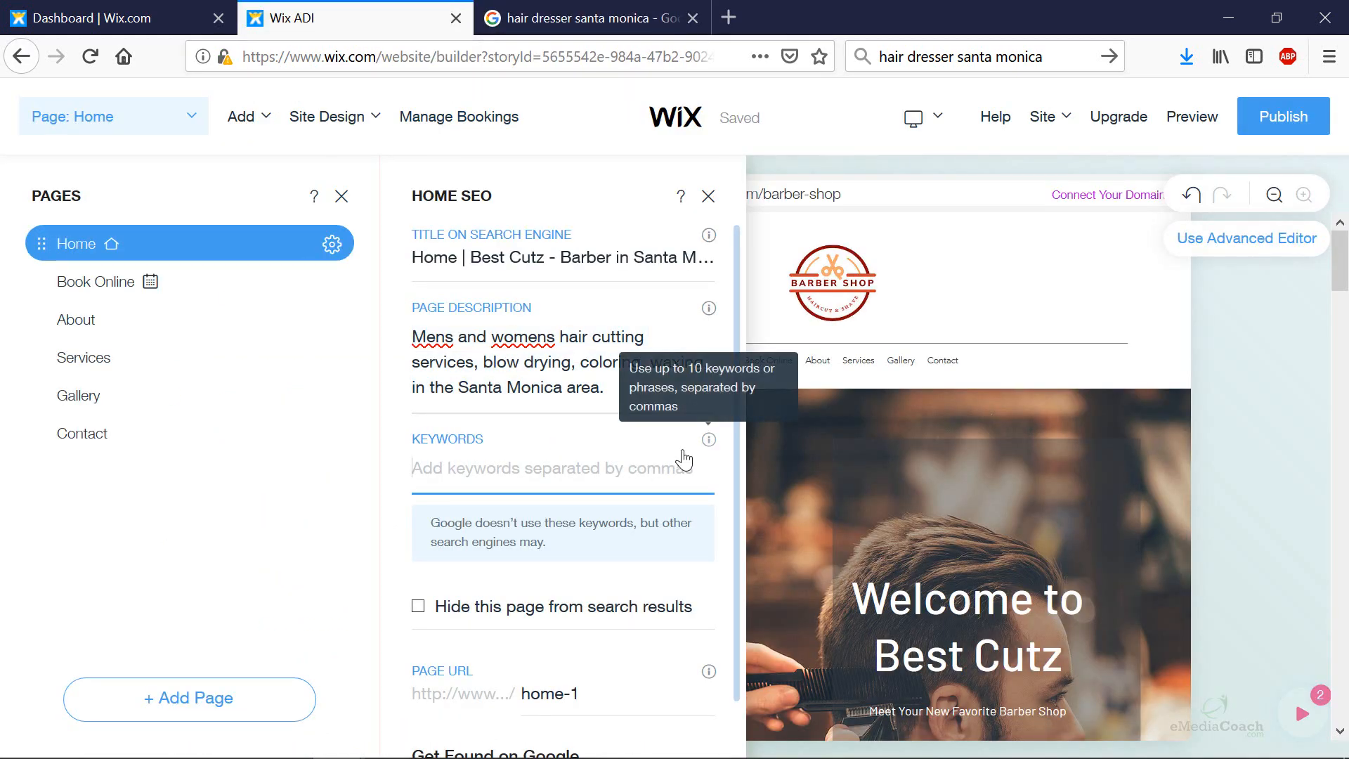
text(hai)
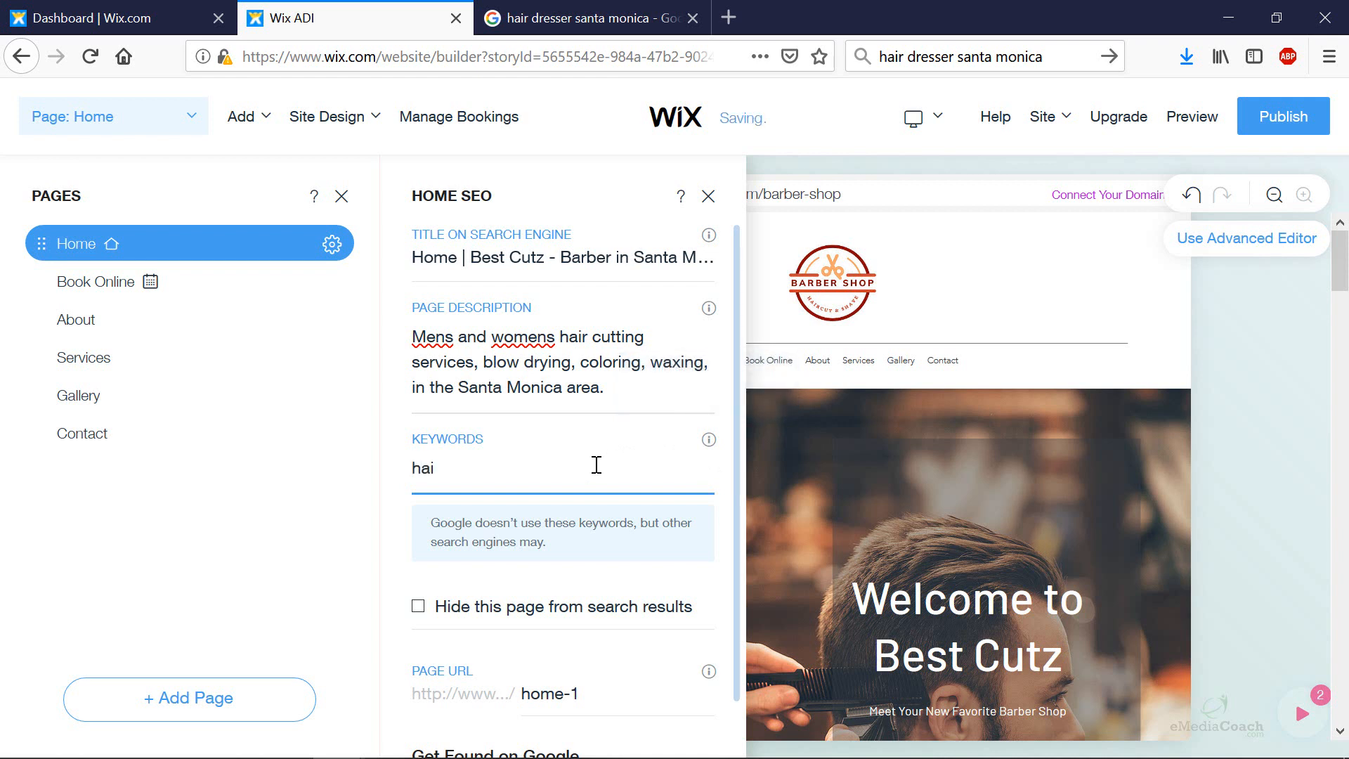
text(r cuts,)
text(barber,)
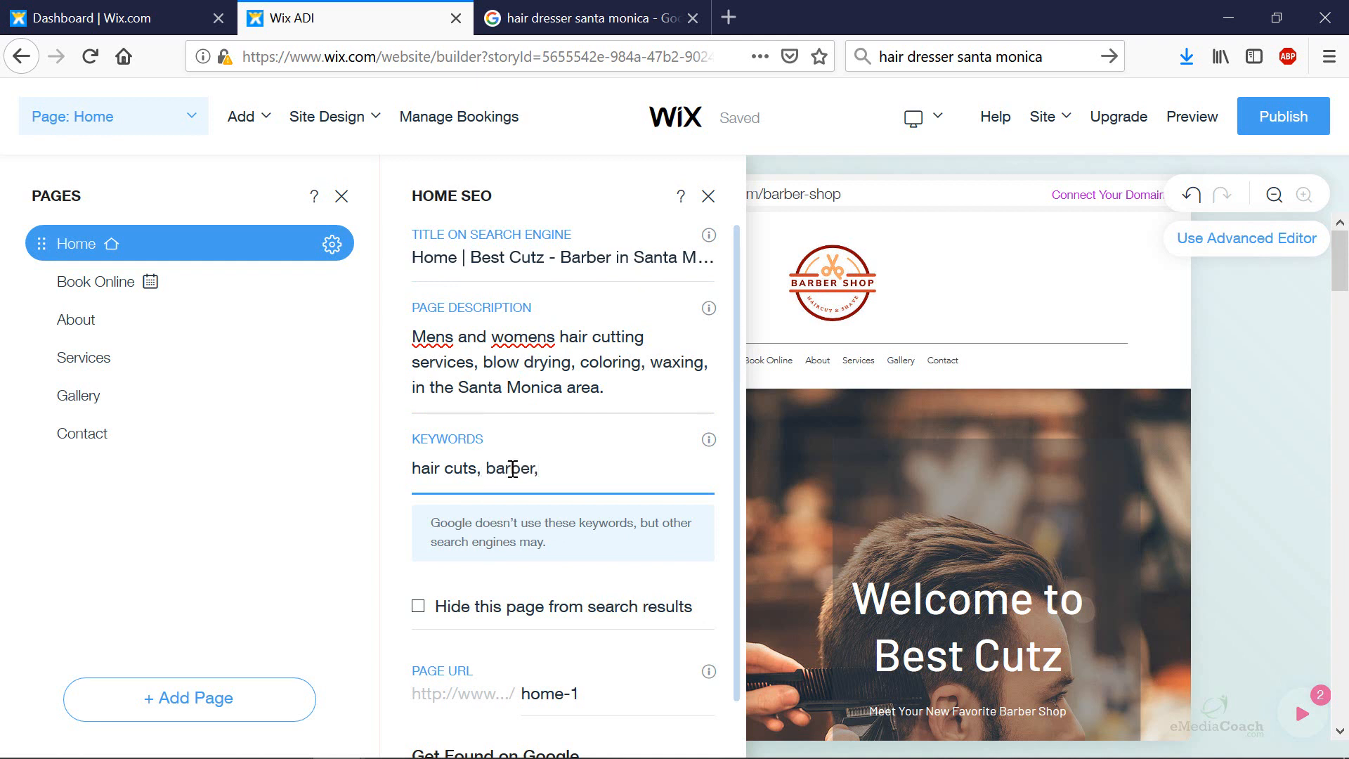
text( santa monica)
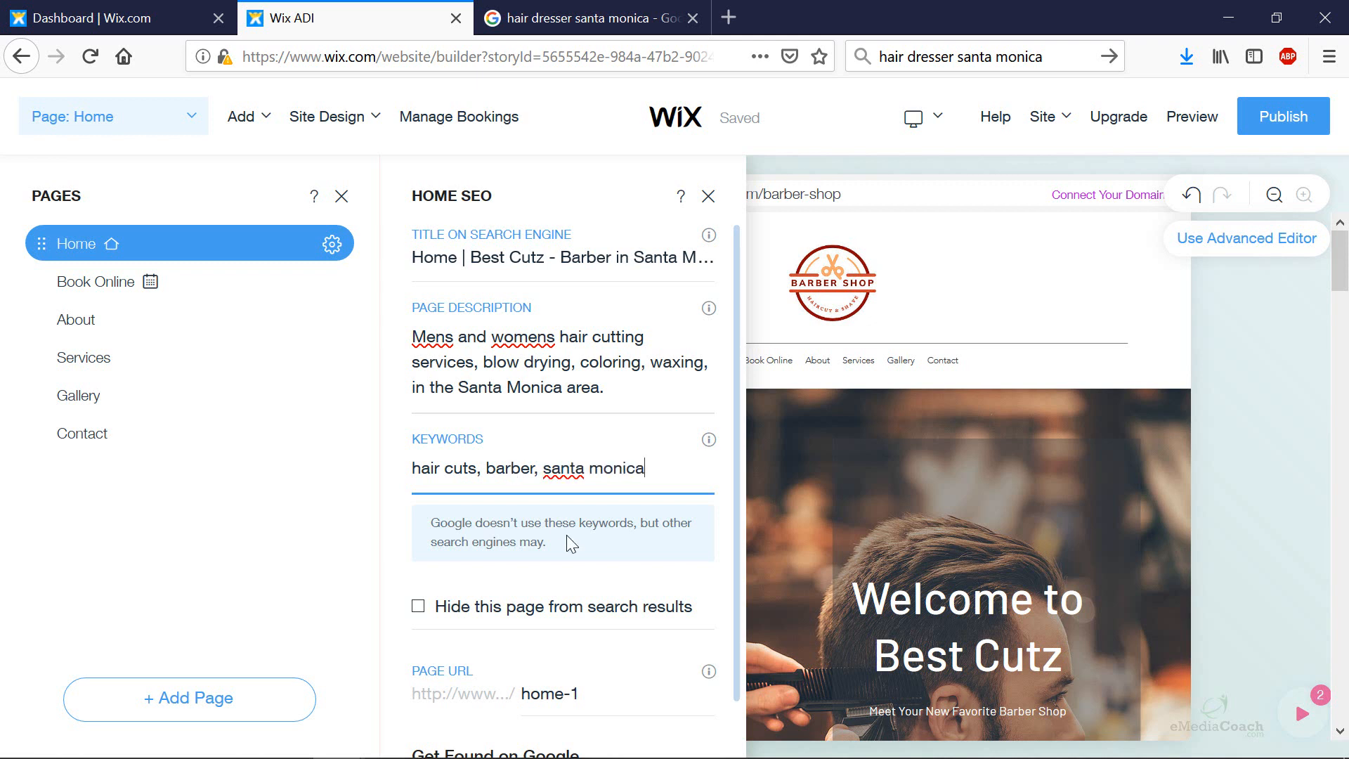
Step: Review the Home page's remaining SEO settings, publish the site, and dismiss the publishing confirmation
scroll(566, 537, down, 2)
scroll(564, 546, down, 1)
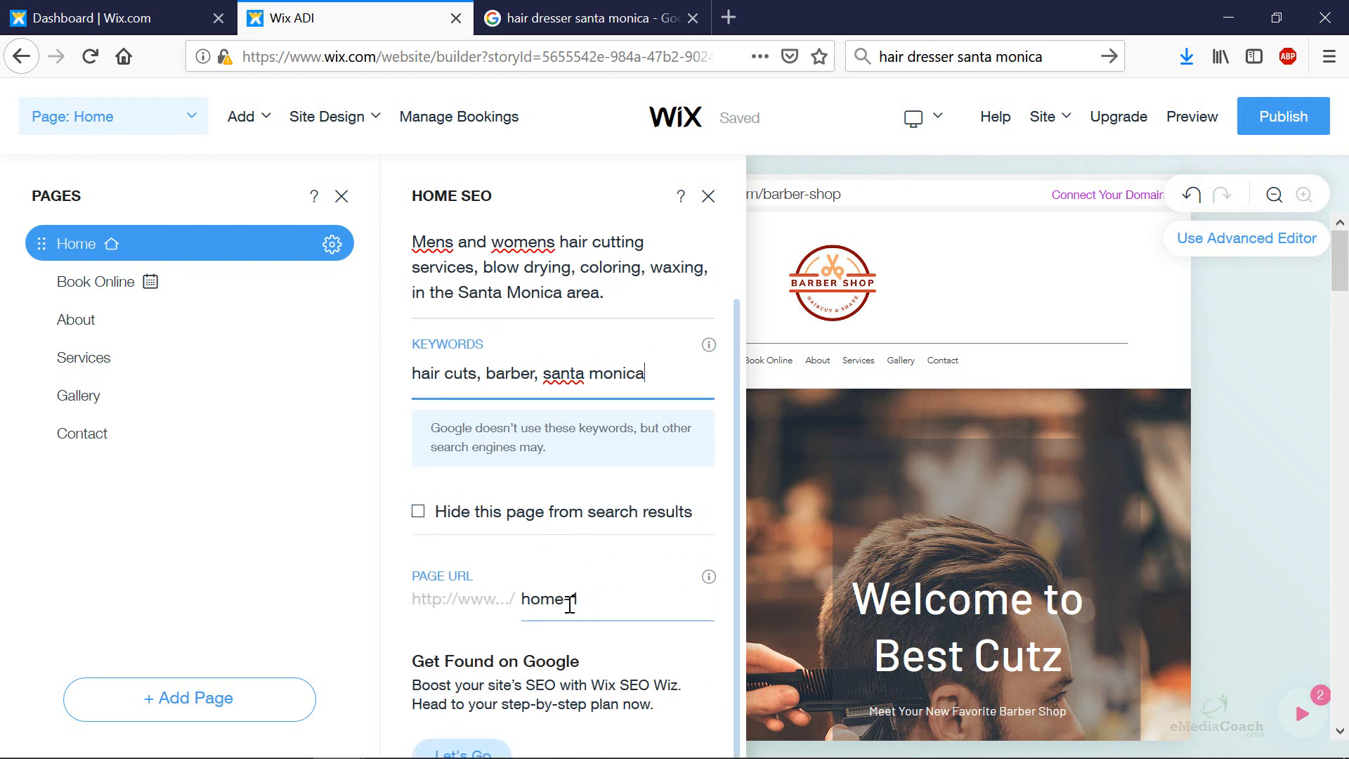
scroll(591, 601, down, 2)
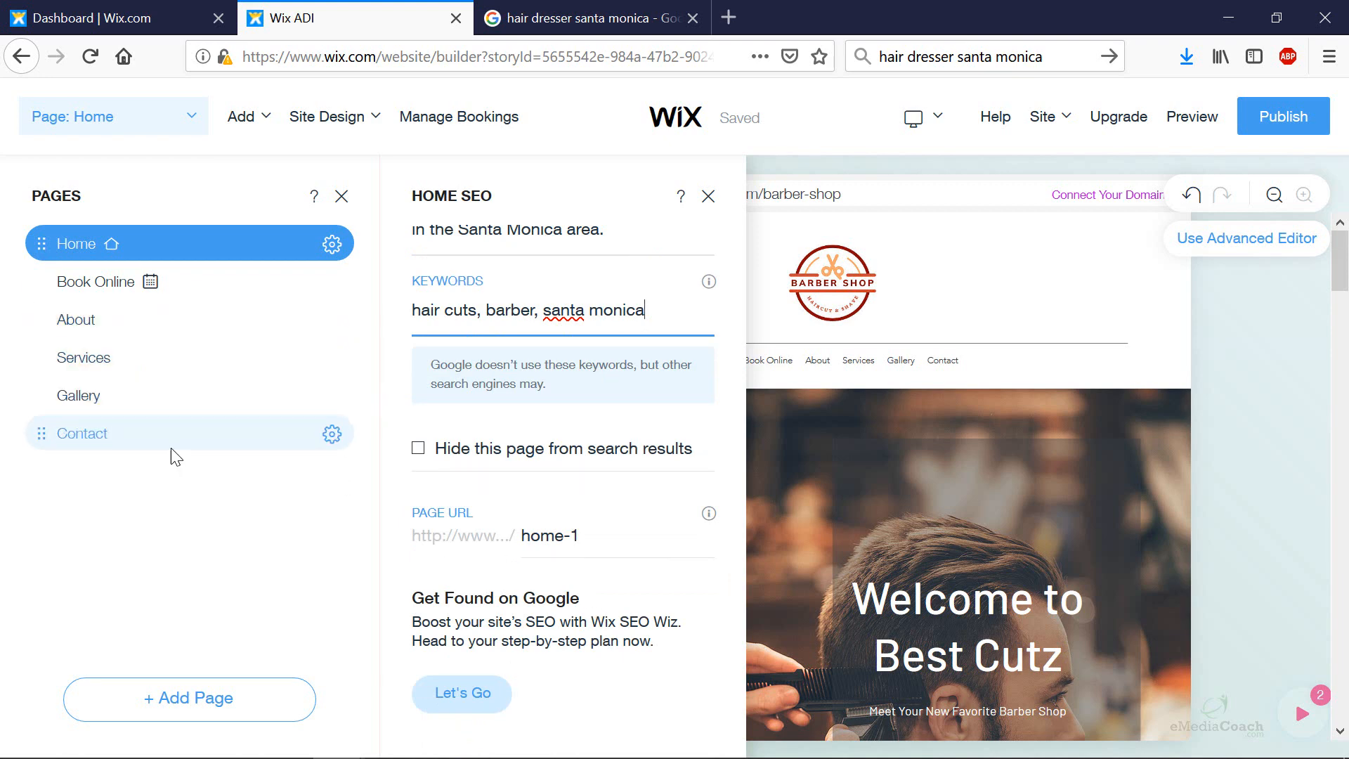
scroll(650, 591, up, 4)
scroll(611, 590, down, 4)
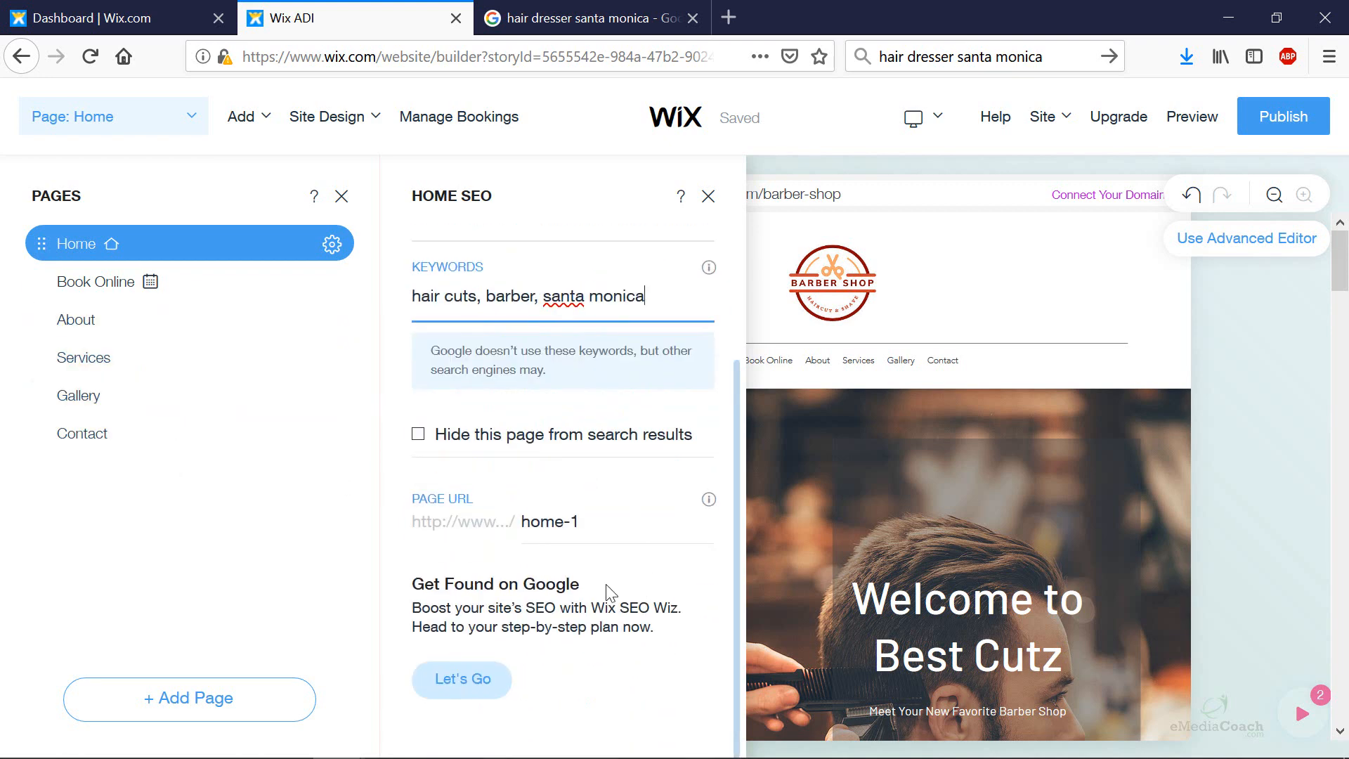
scroll(496, 671, up, 5)
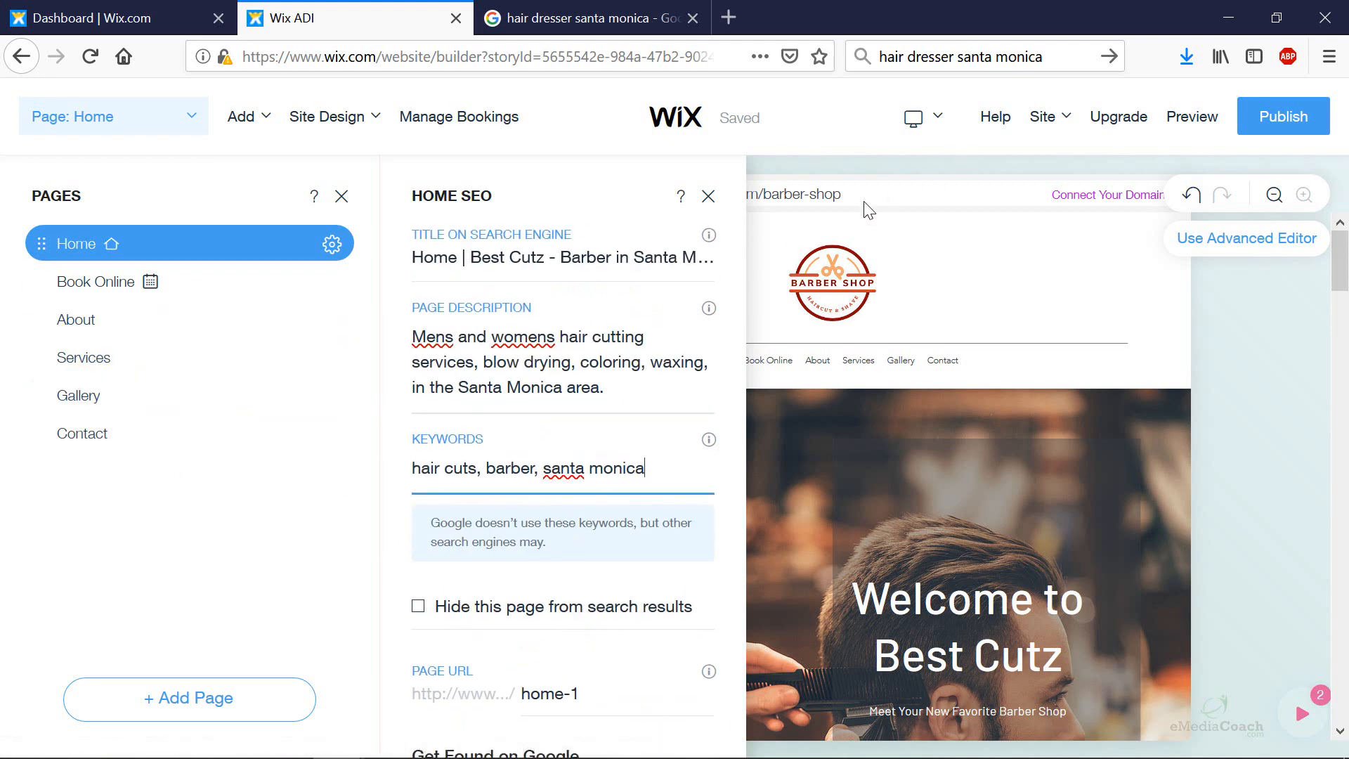
click(1292, 114)
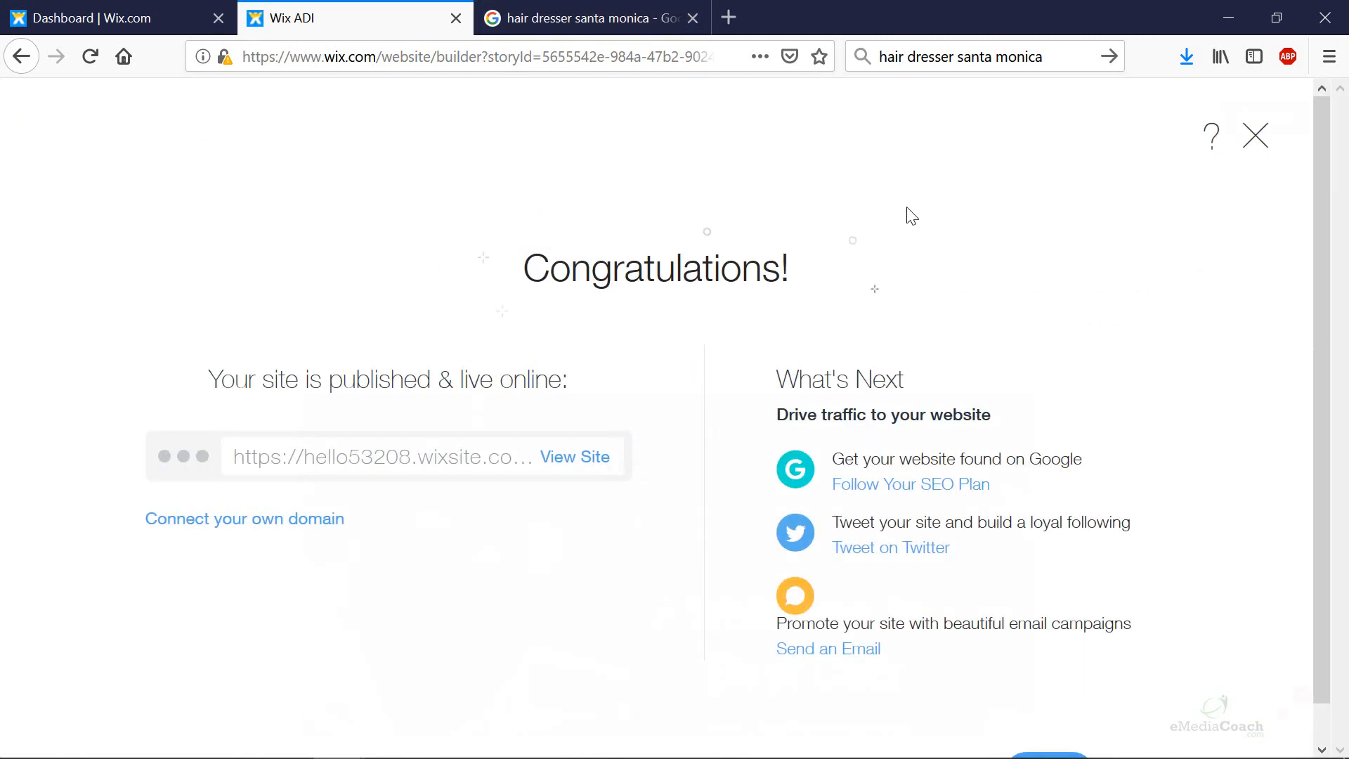
scroll(436, 661, down, 1)
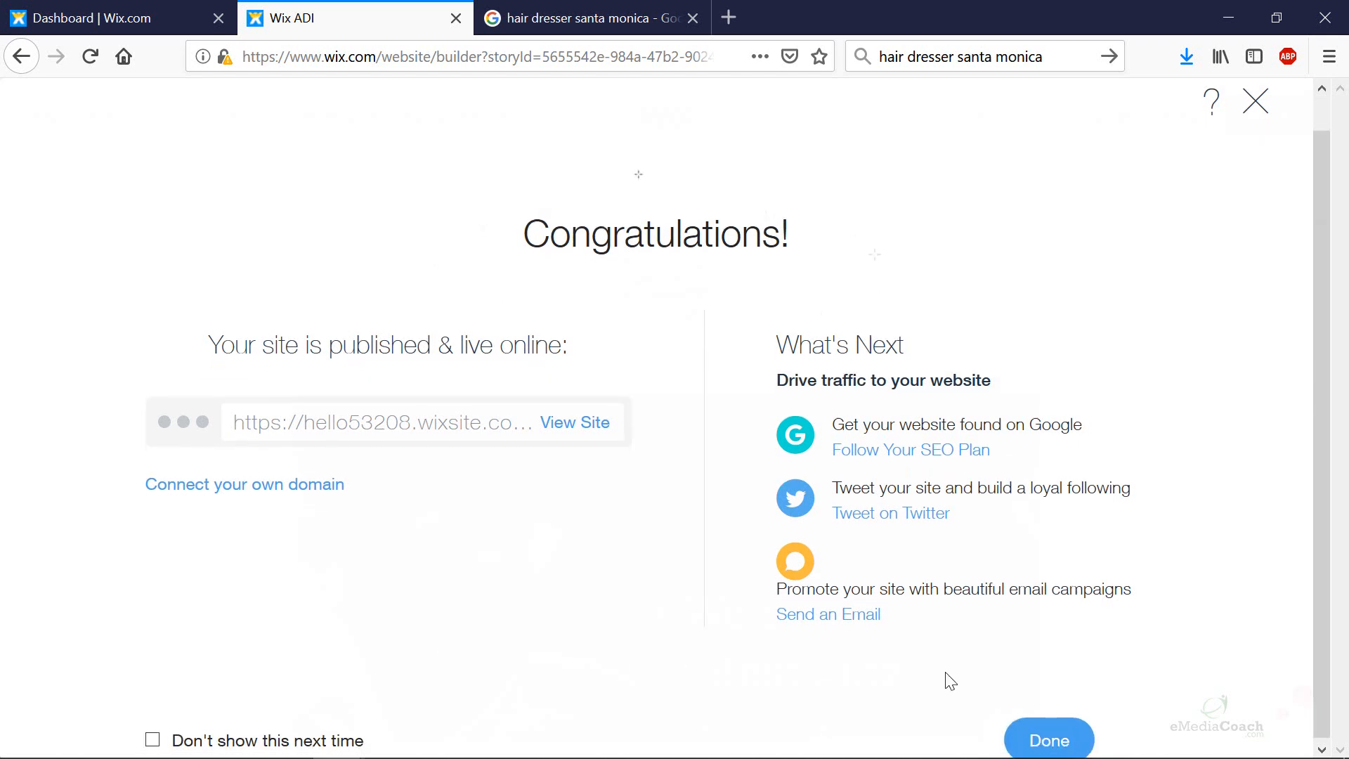
click(1040, 719)
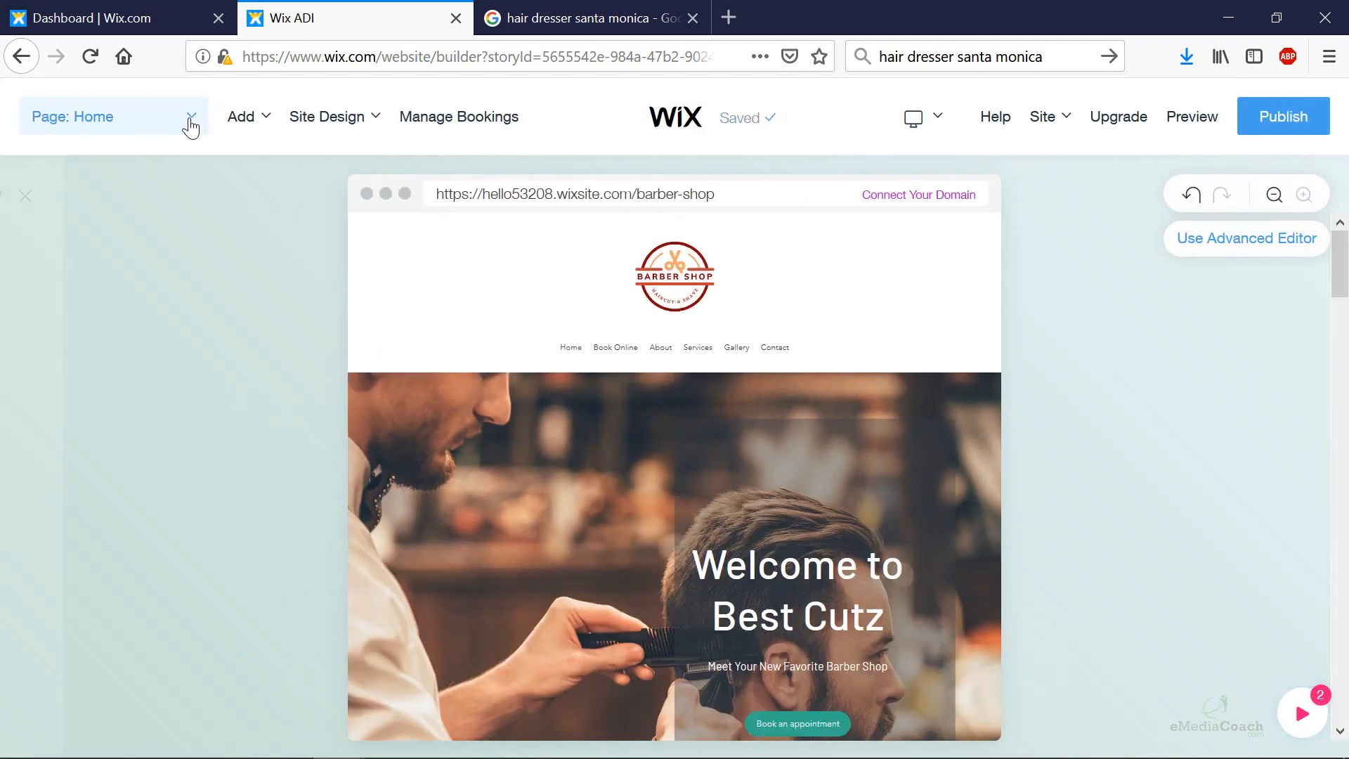
Step: Open the Services page's SEO settings and set its page description to "Services we offer are ......."
click(187, 125)
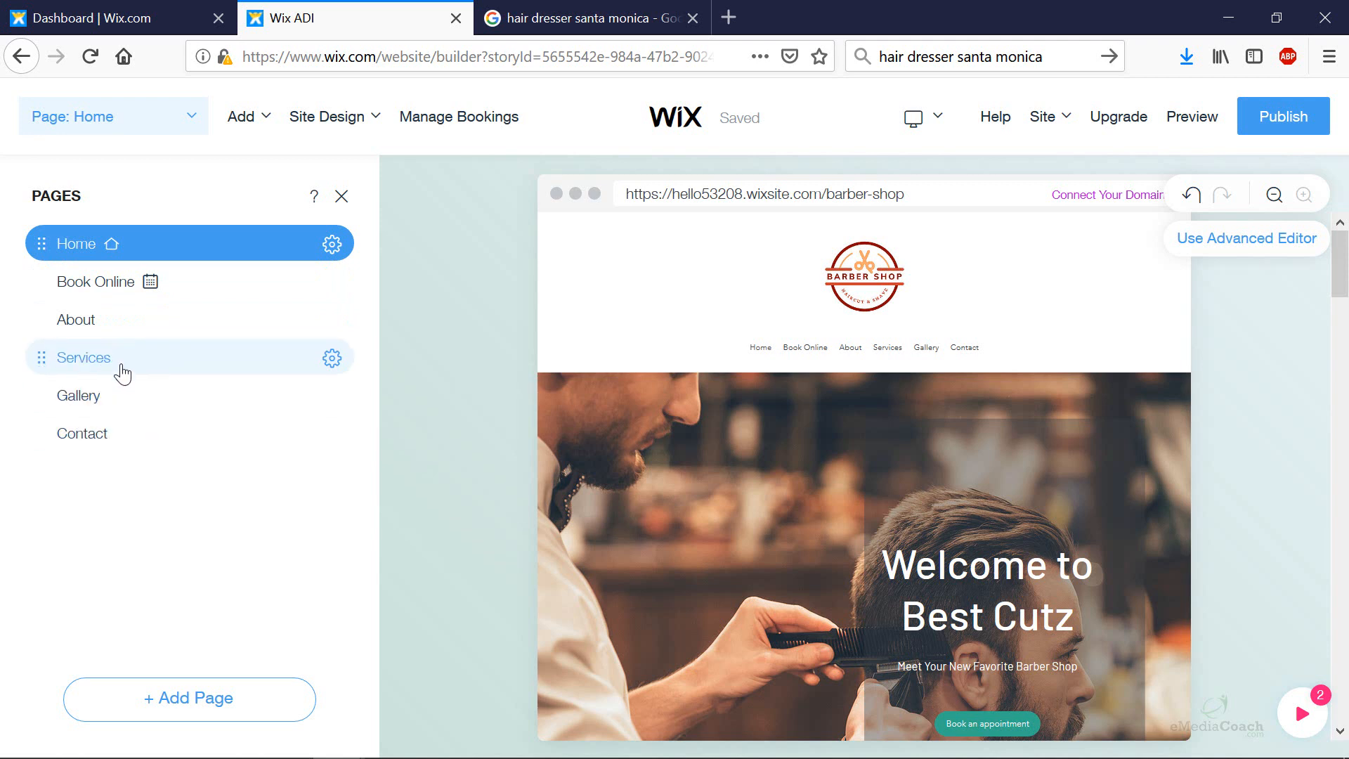
click(295, 374)
click(330, 360)
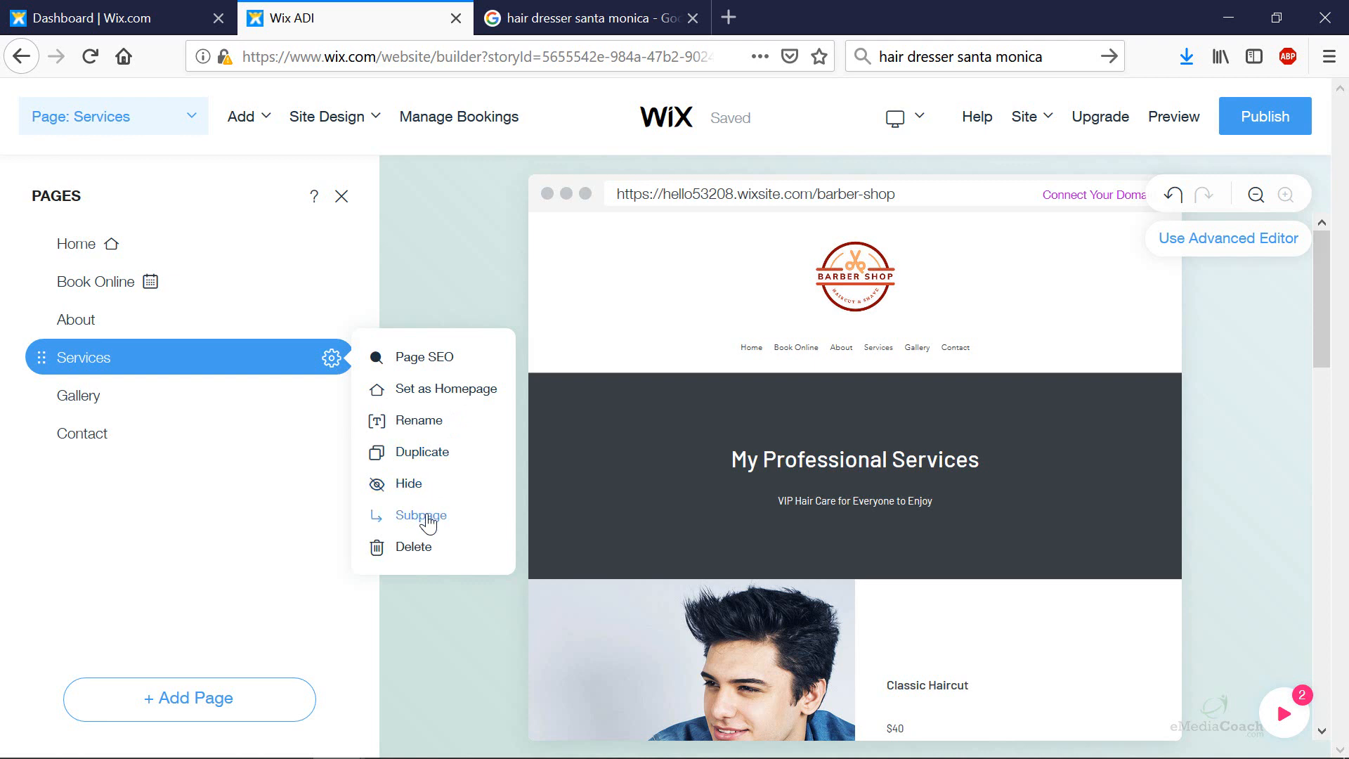
click(447, 369)
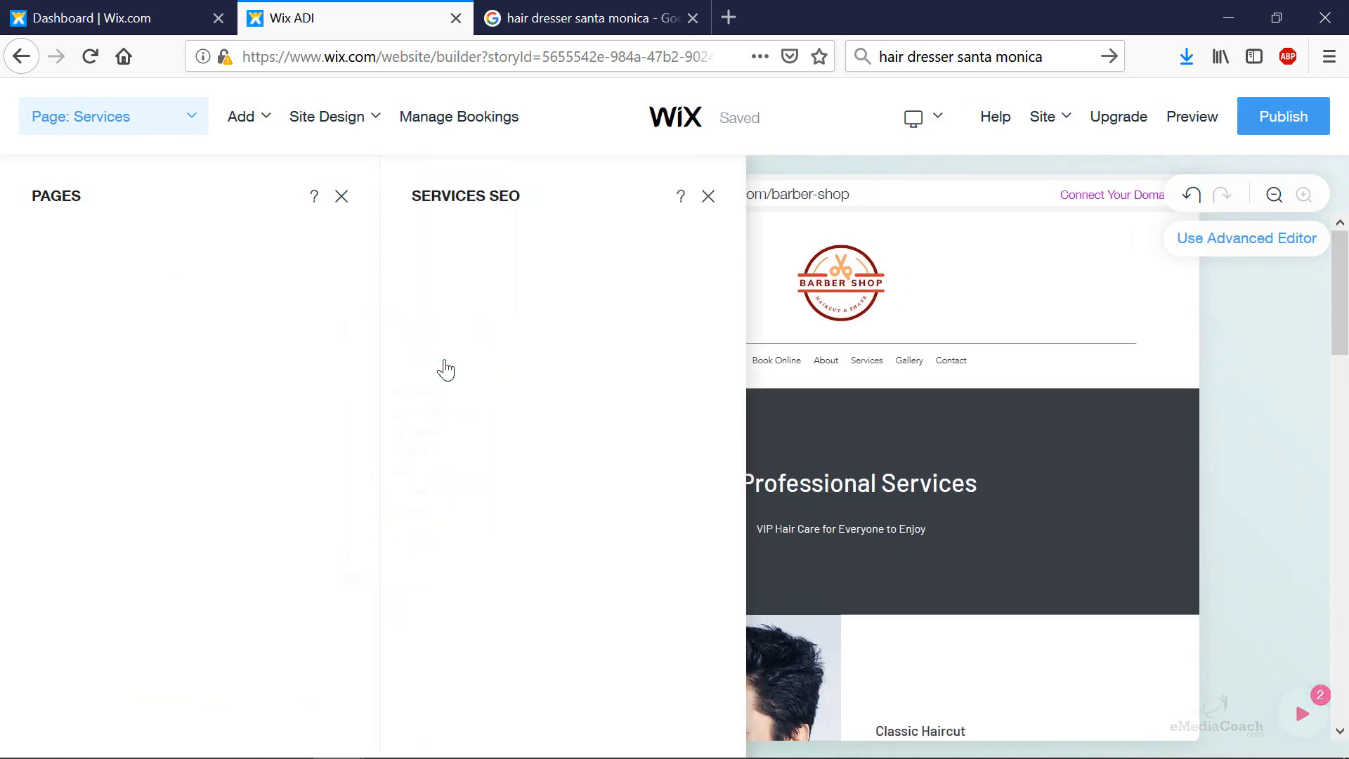
click(539, 259)
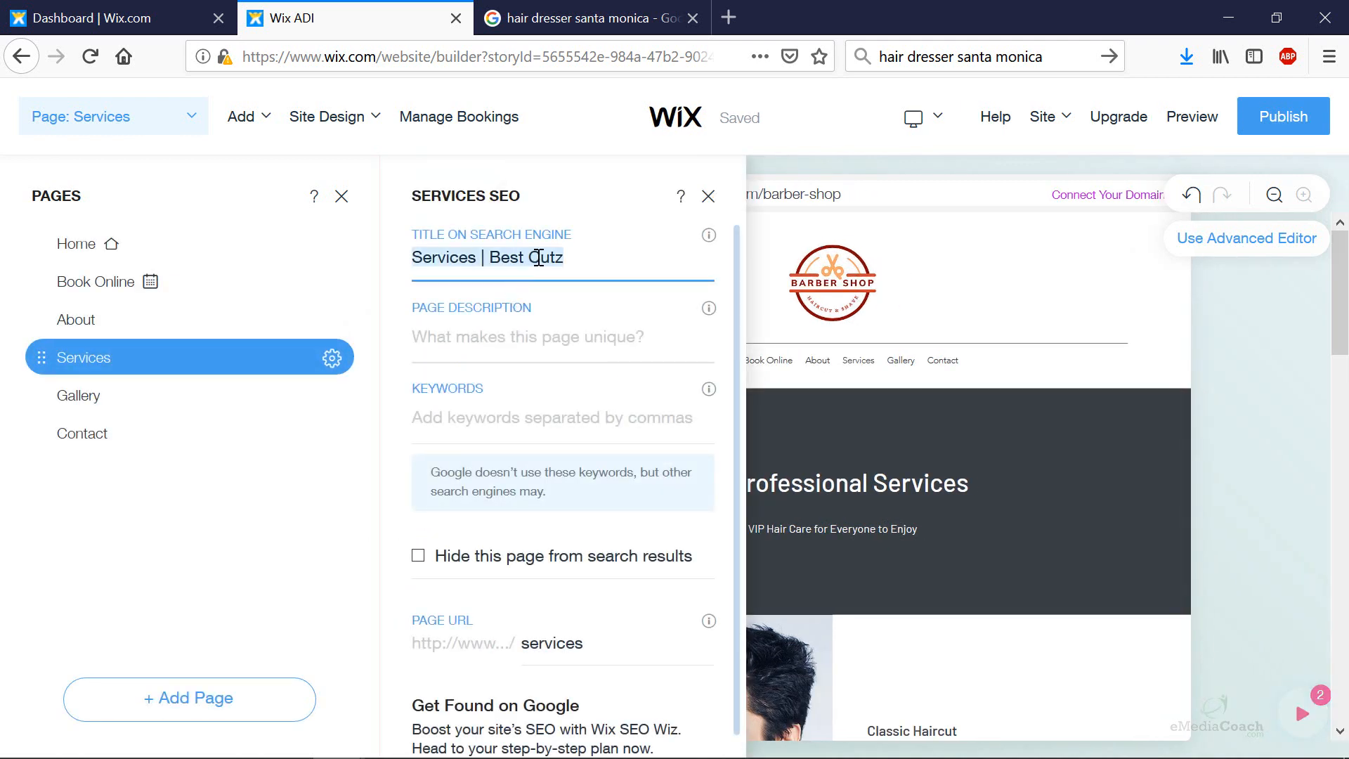
click(531, 260)
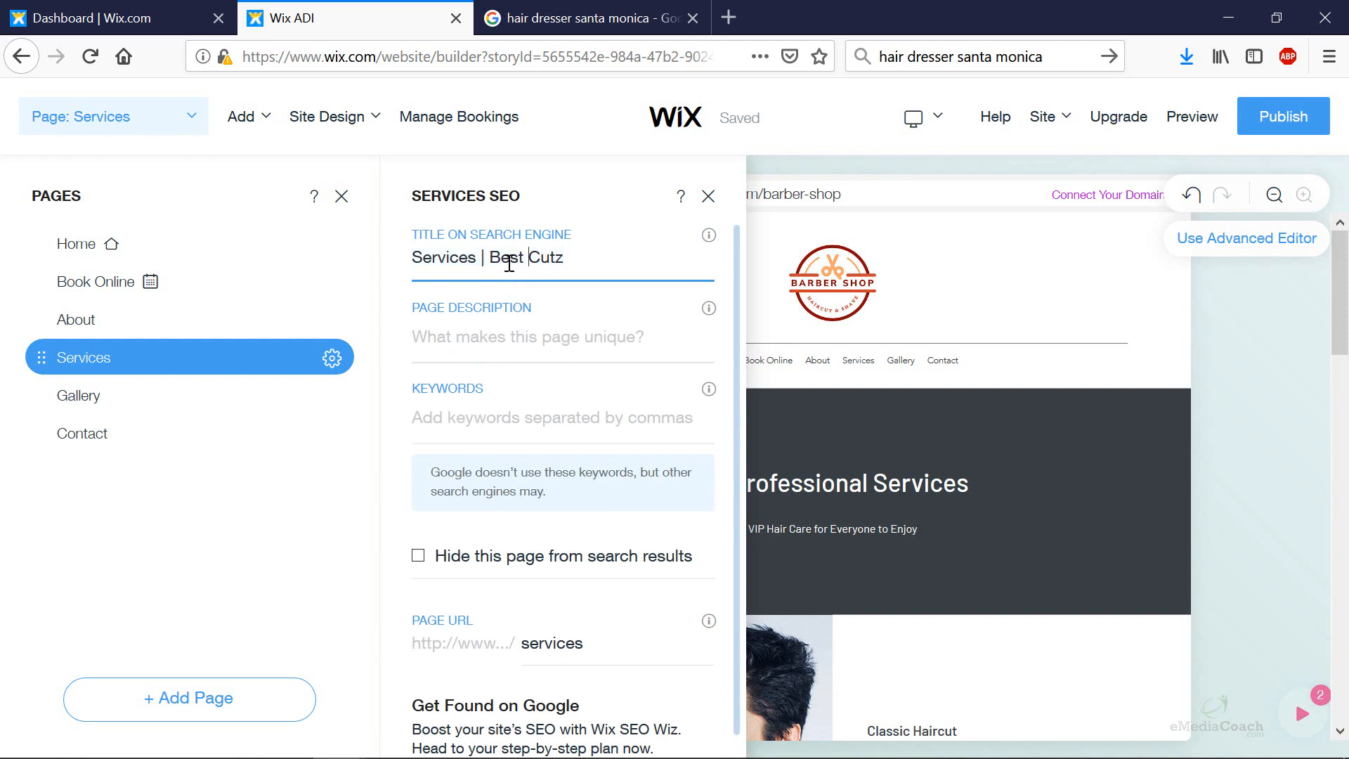
click(464, 325)
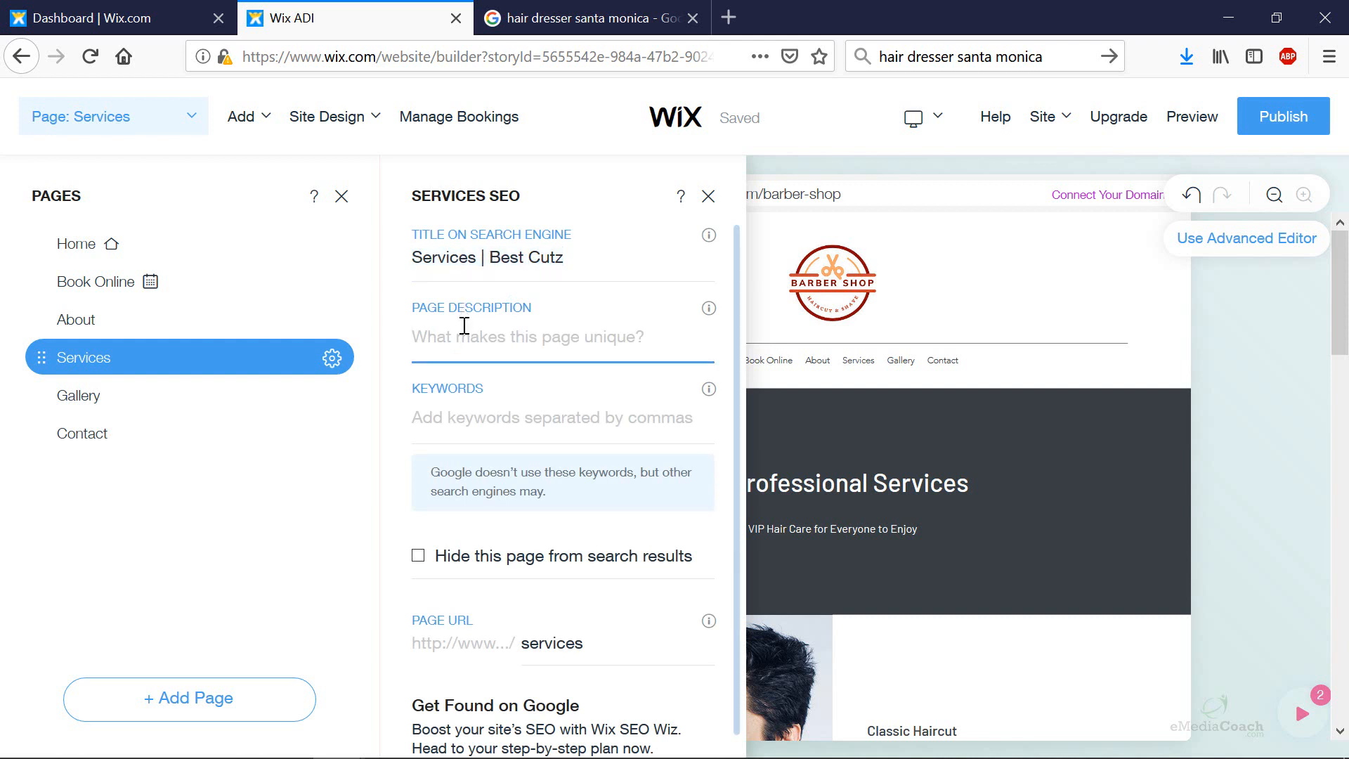
text(Services we offer are .......)
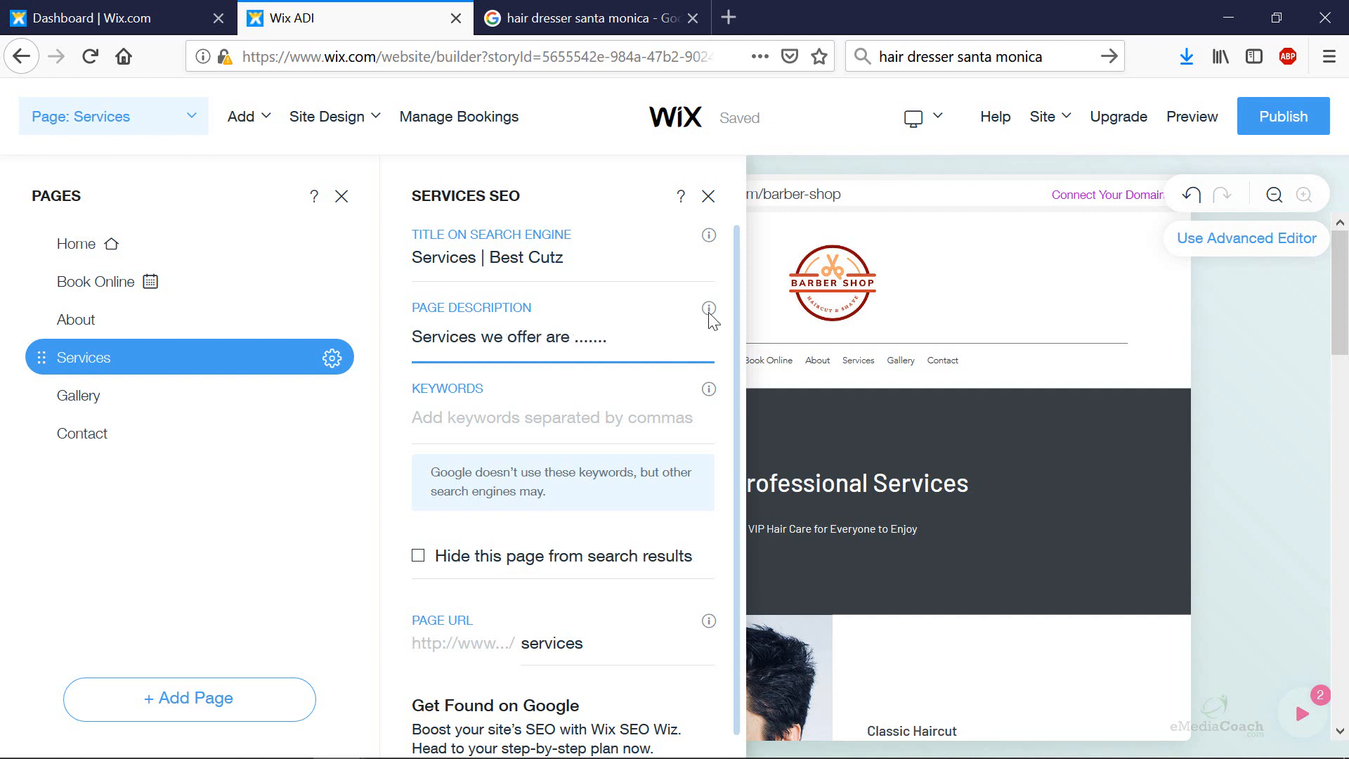
Step: Read the guidance for the Services page's description and search engine title, and compare the title with the Google listings
mouse_move(712, 320)
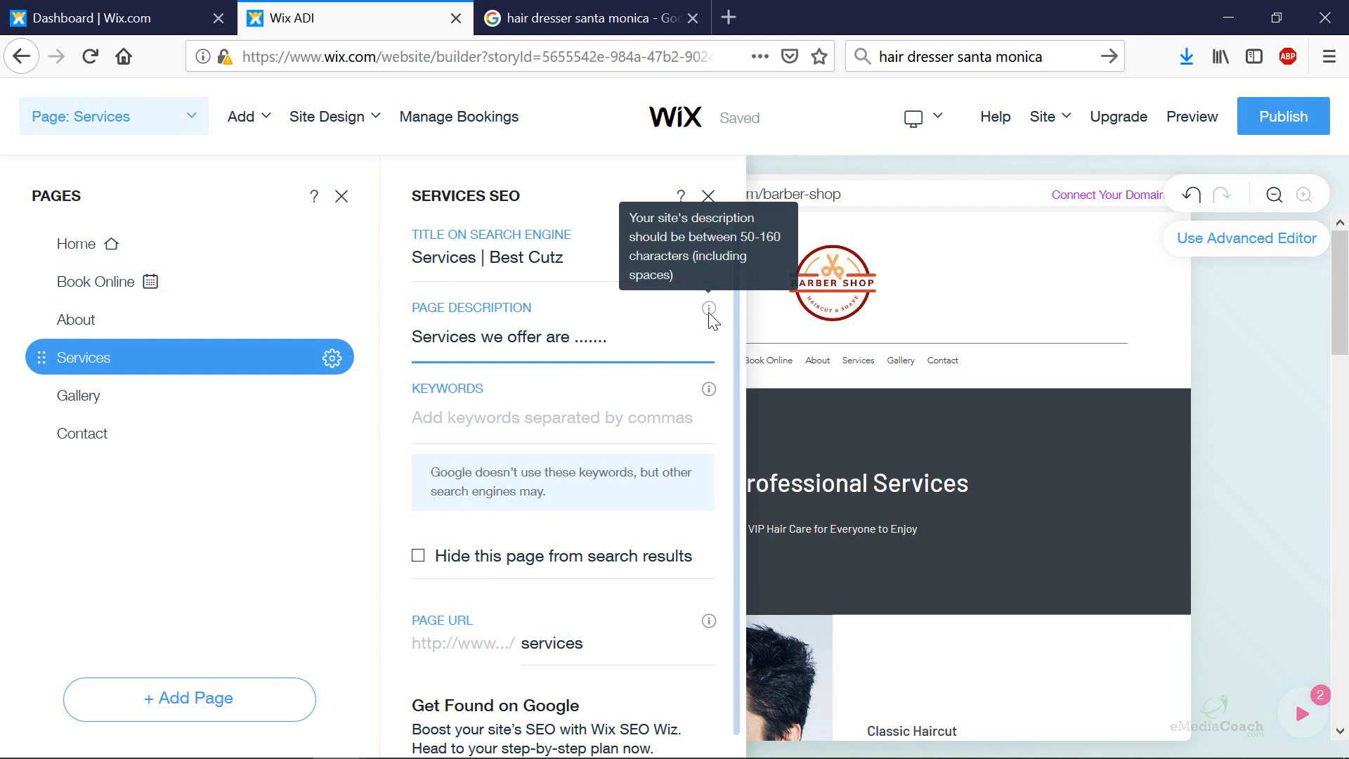
mouse_move(707, 236)
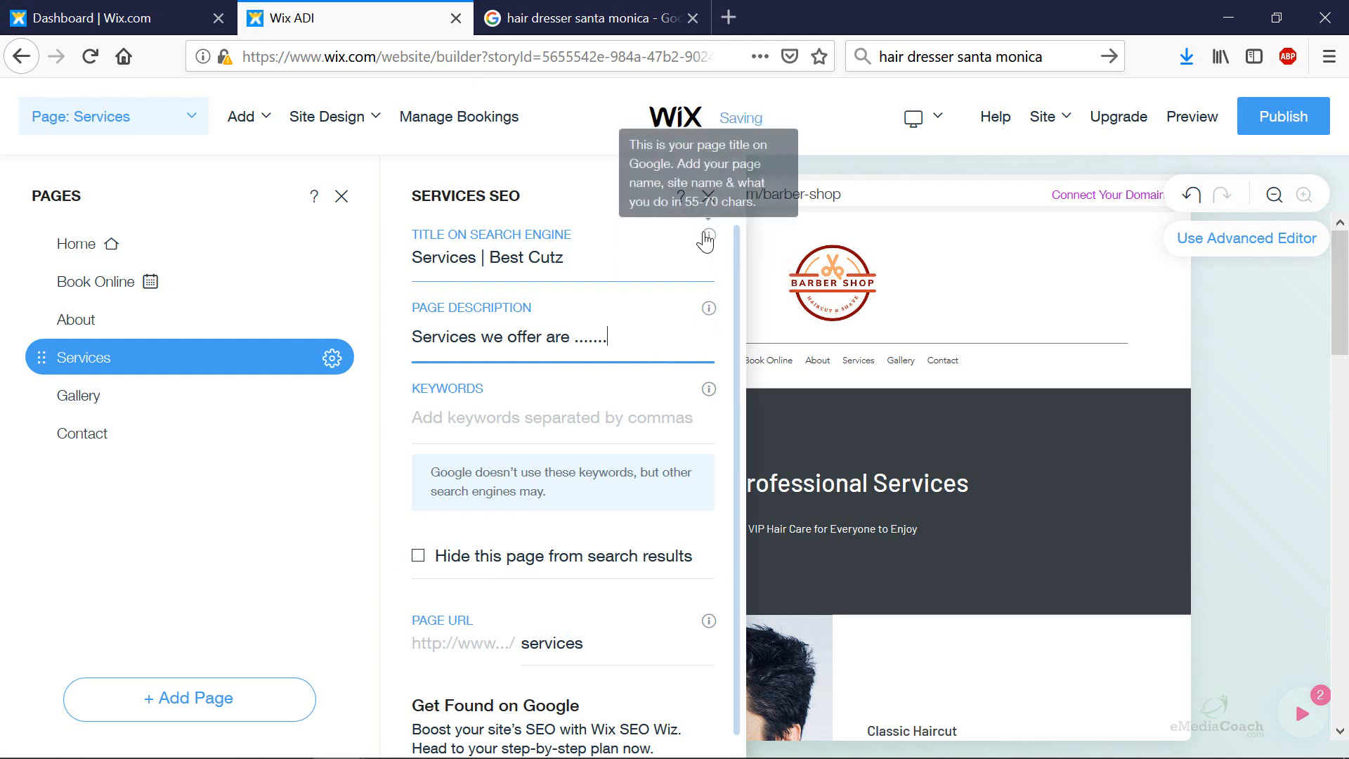
triple_click(593, 257)
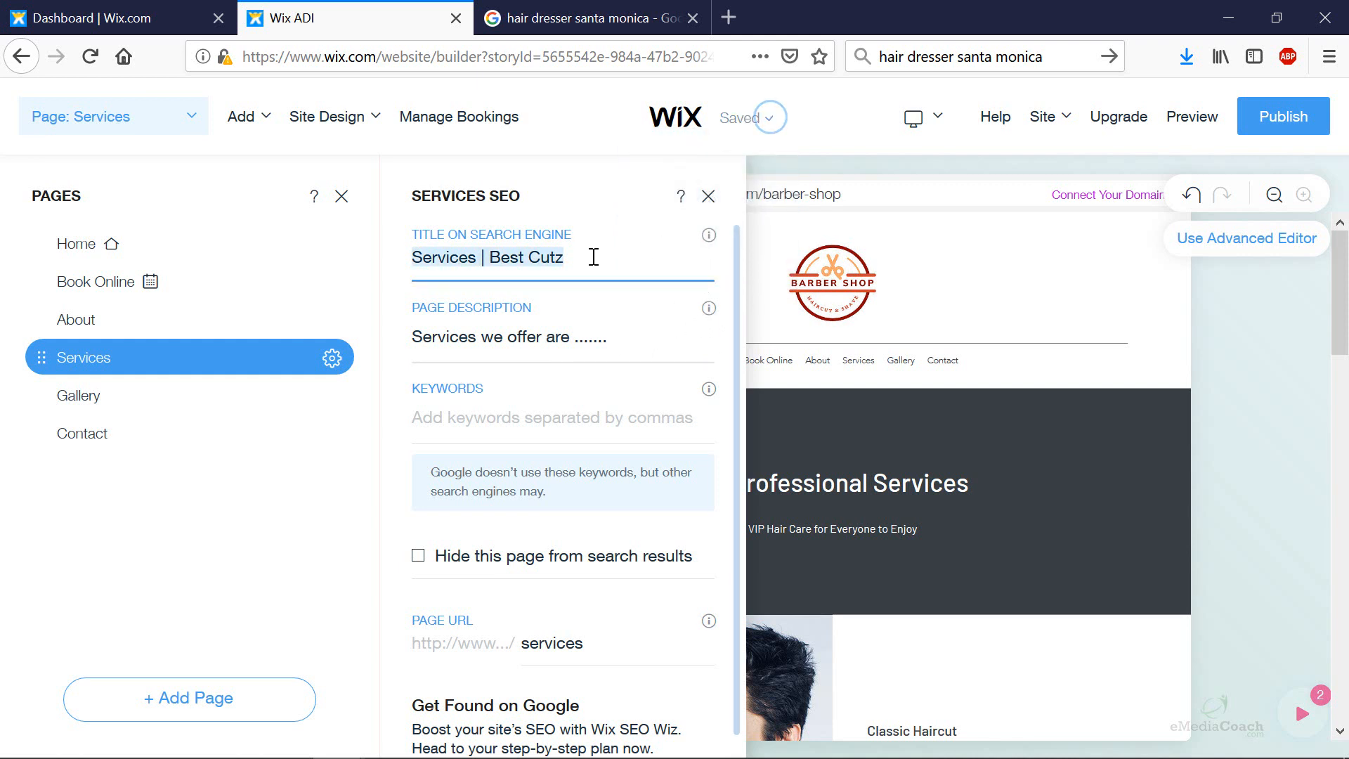
click(594, 257)
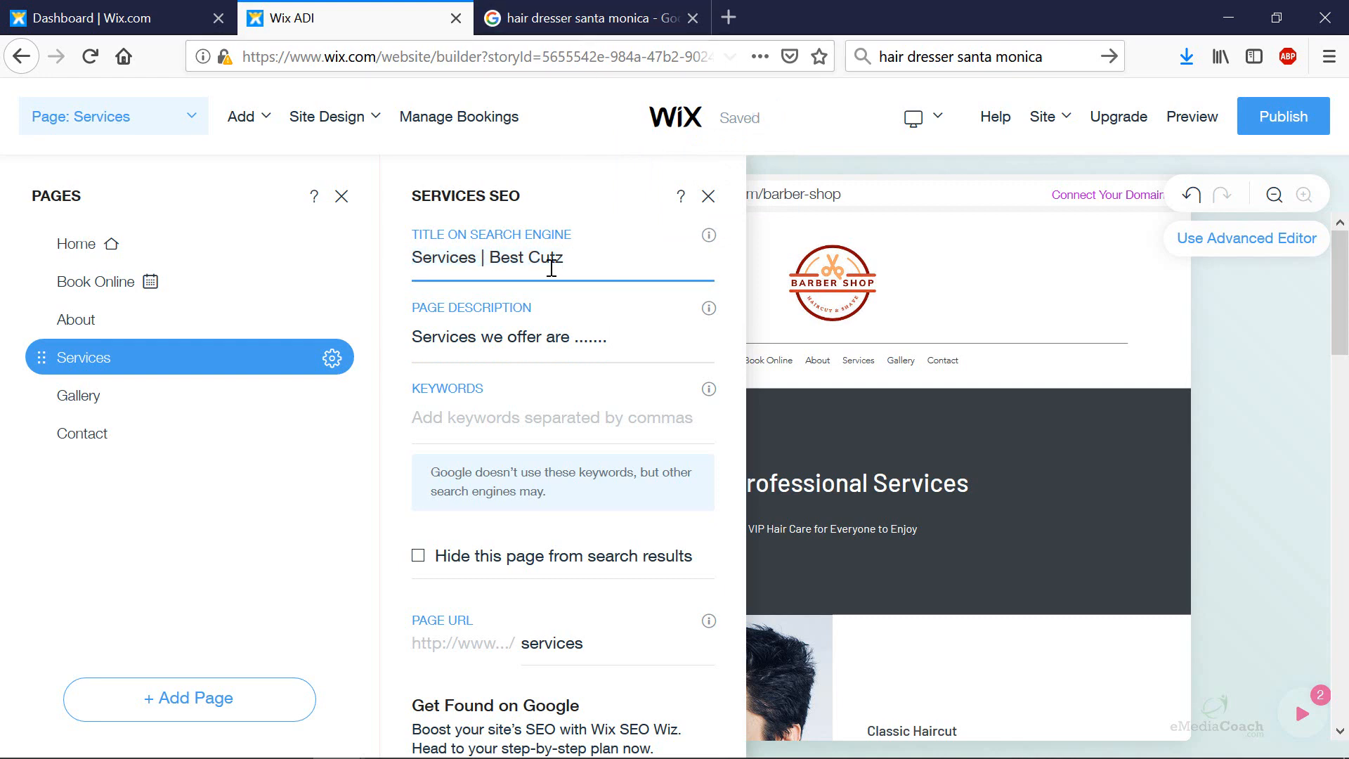
click(562, 17)
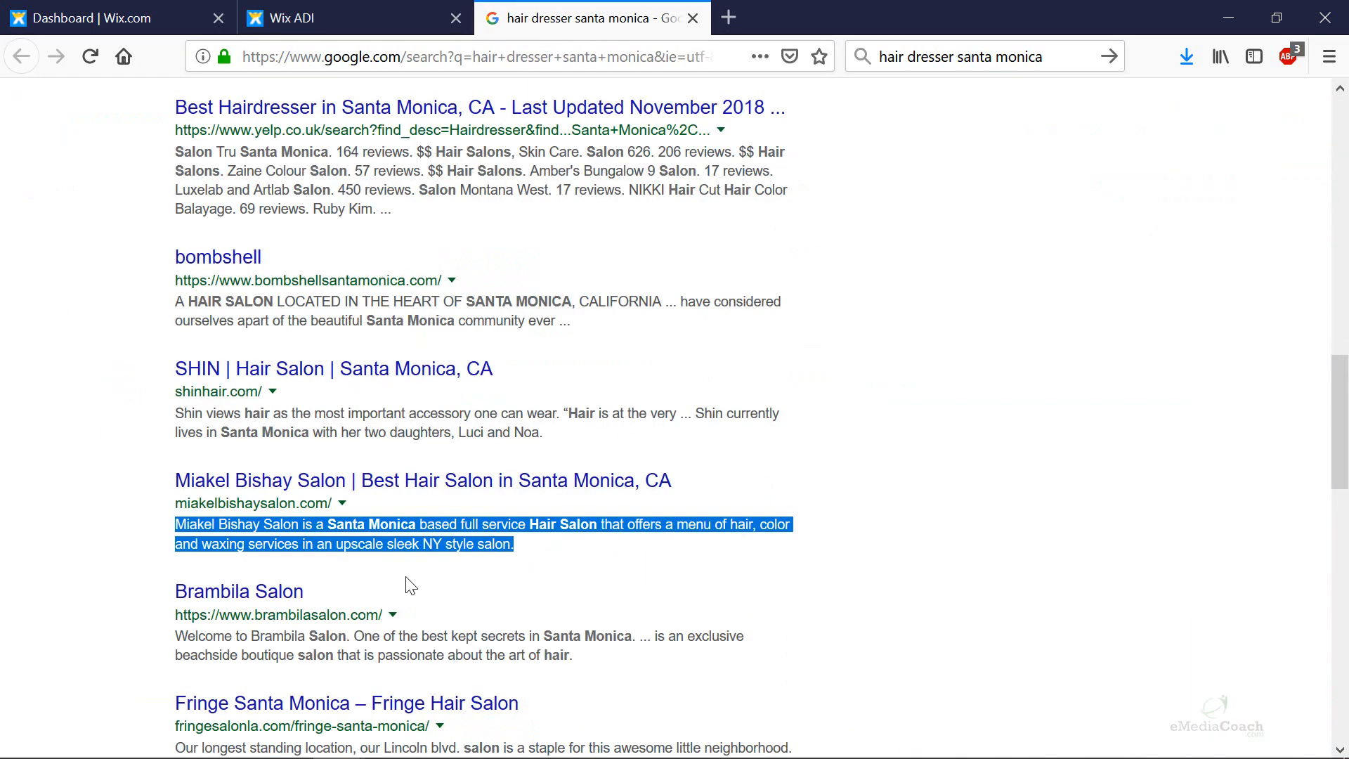
click(366, 14)
click(594, 263)
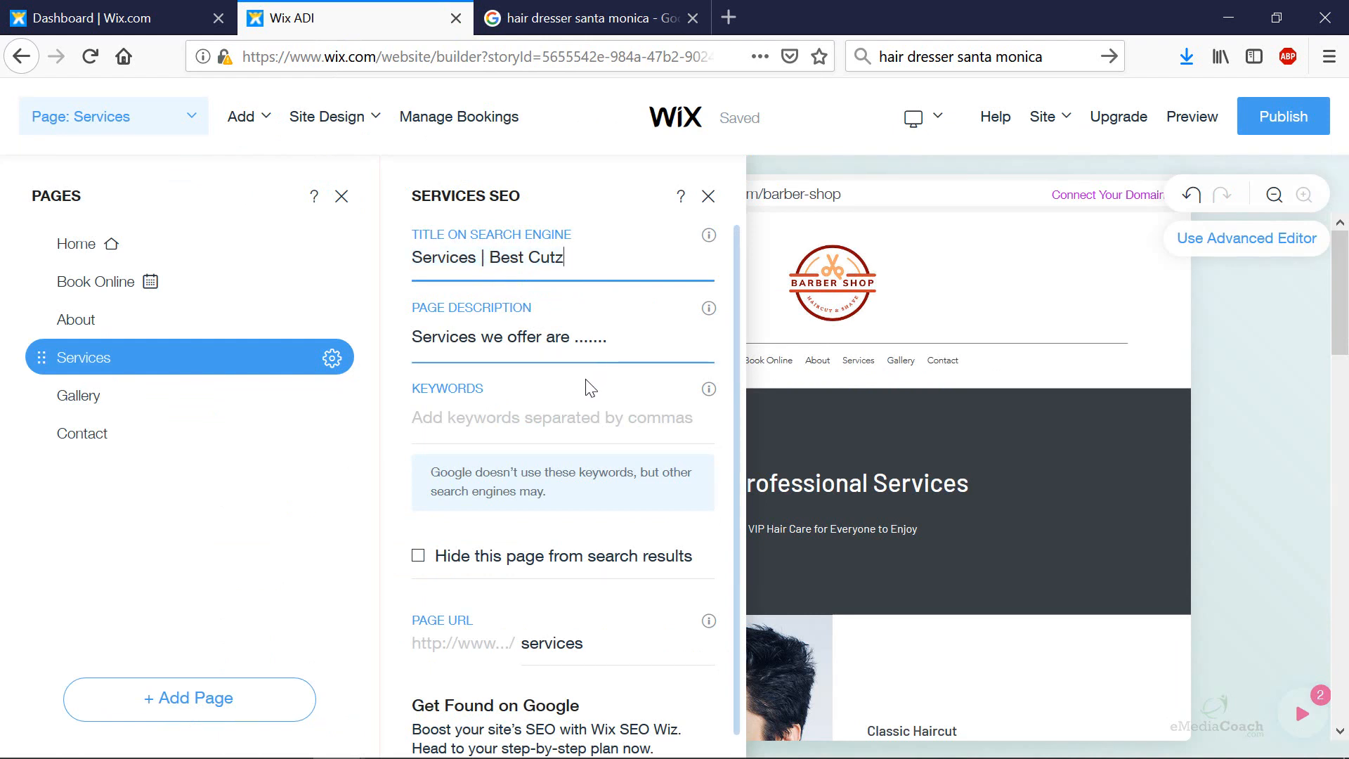
Step: Replace the Services page's URL ending with "asdfasdfasfd"
scroll(552, 506, down, 1)
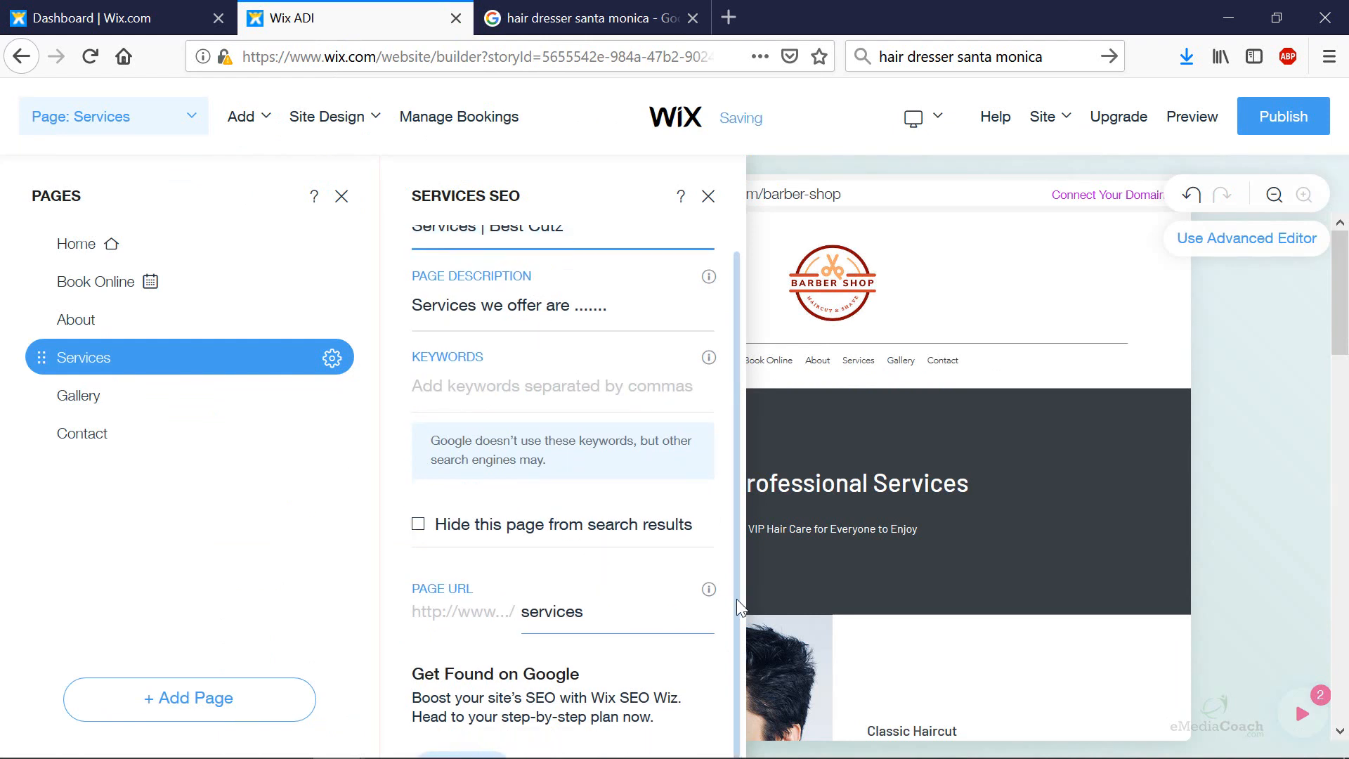
mouse_move(705, 594)
click(556, 612)
double_click(554, 613)
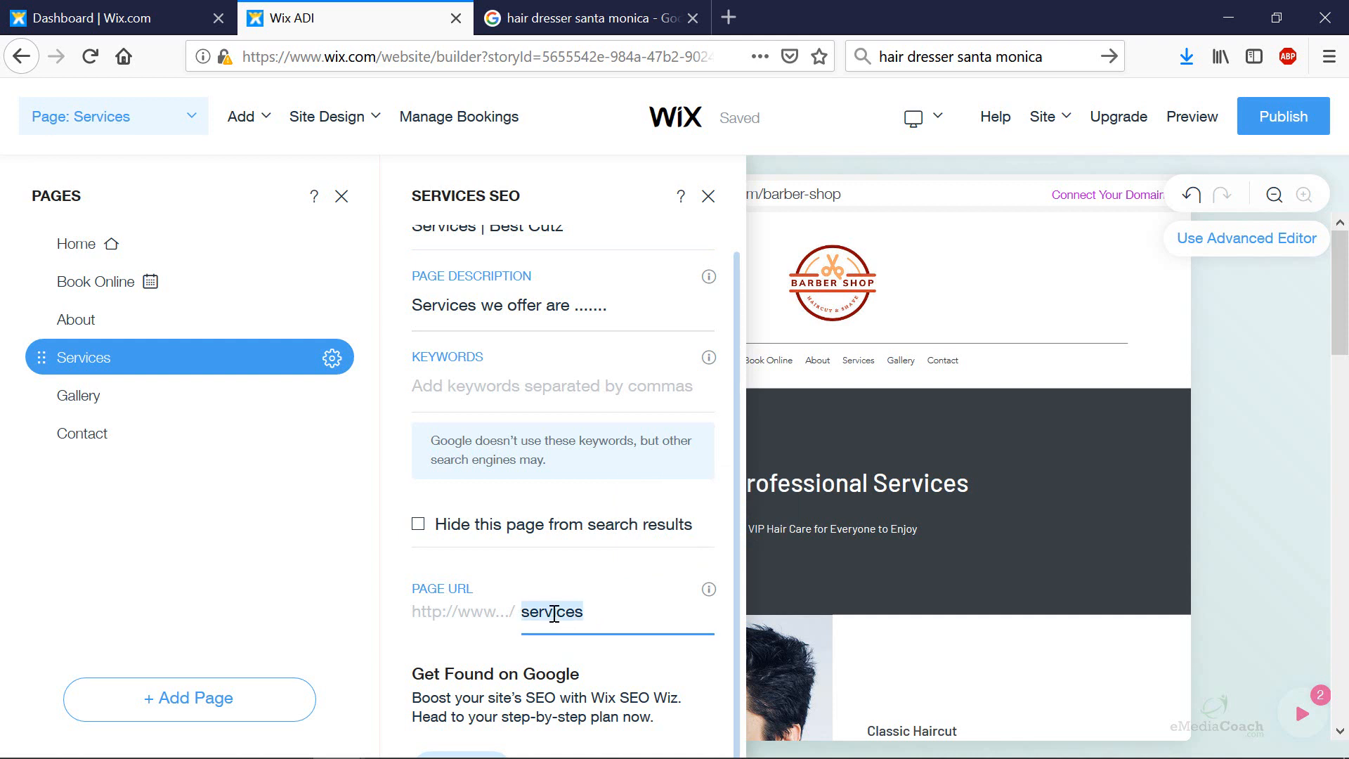
text(asdfasdfasfd)
Step: Examine the web addresses of the salon listings in the Google results, and return to the Services page's SEO settings
click(607, 18)
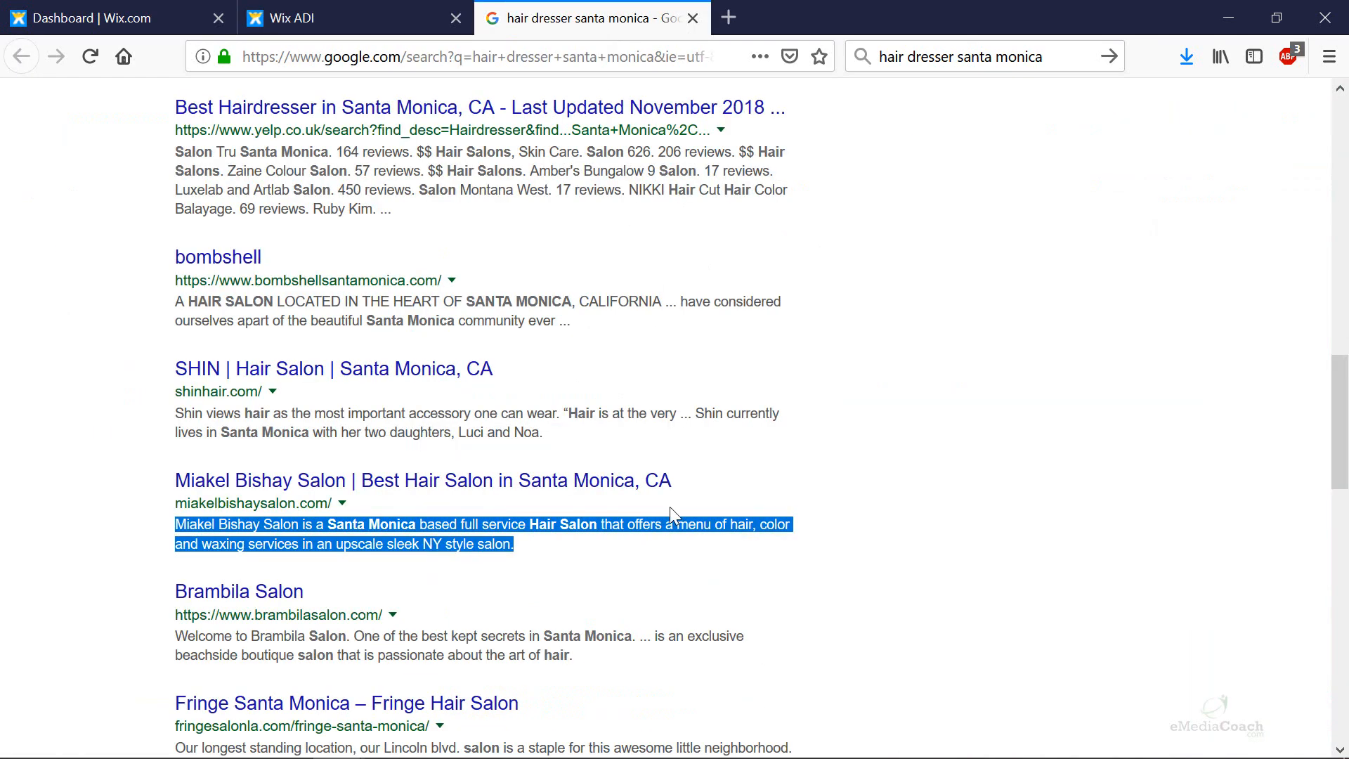
click(1142, 571)
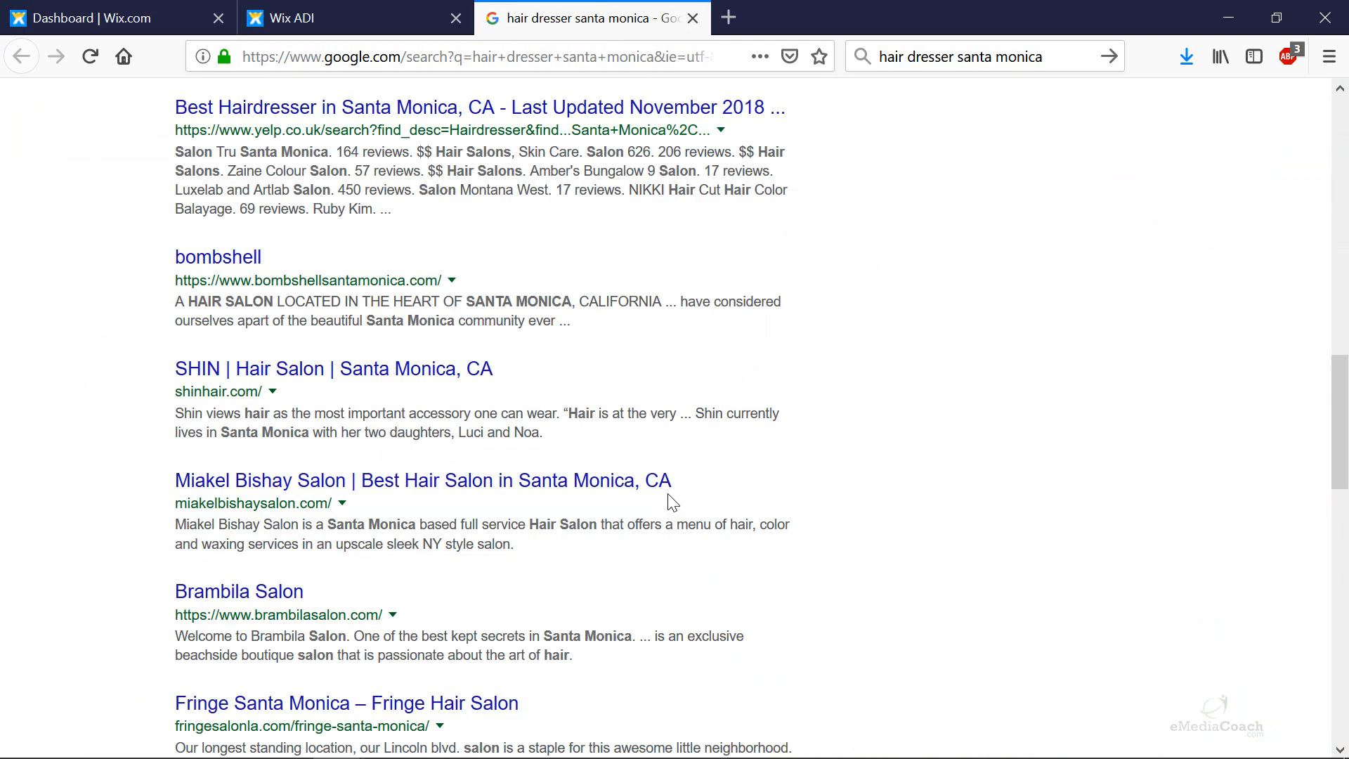
scroll(462, 572, down, 3)
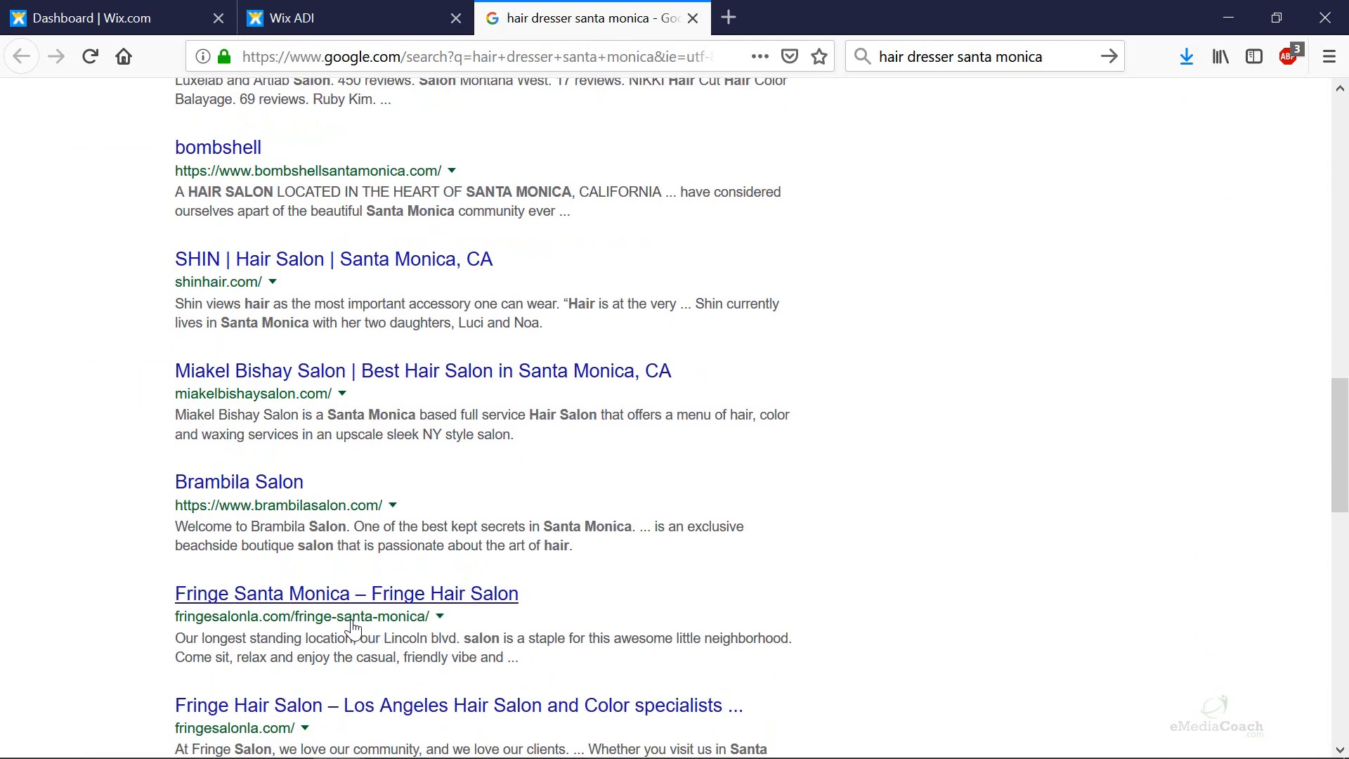
click(339, 20)
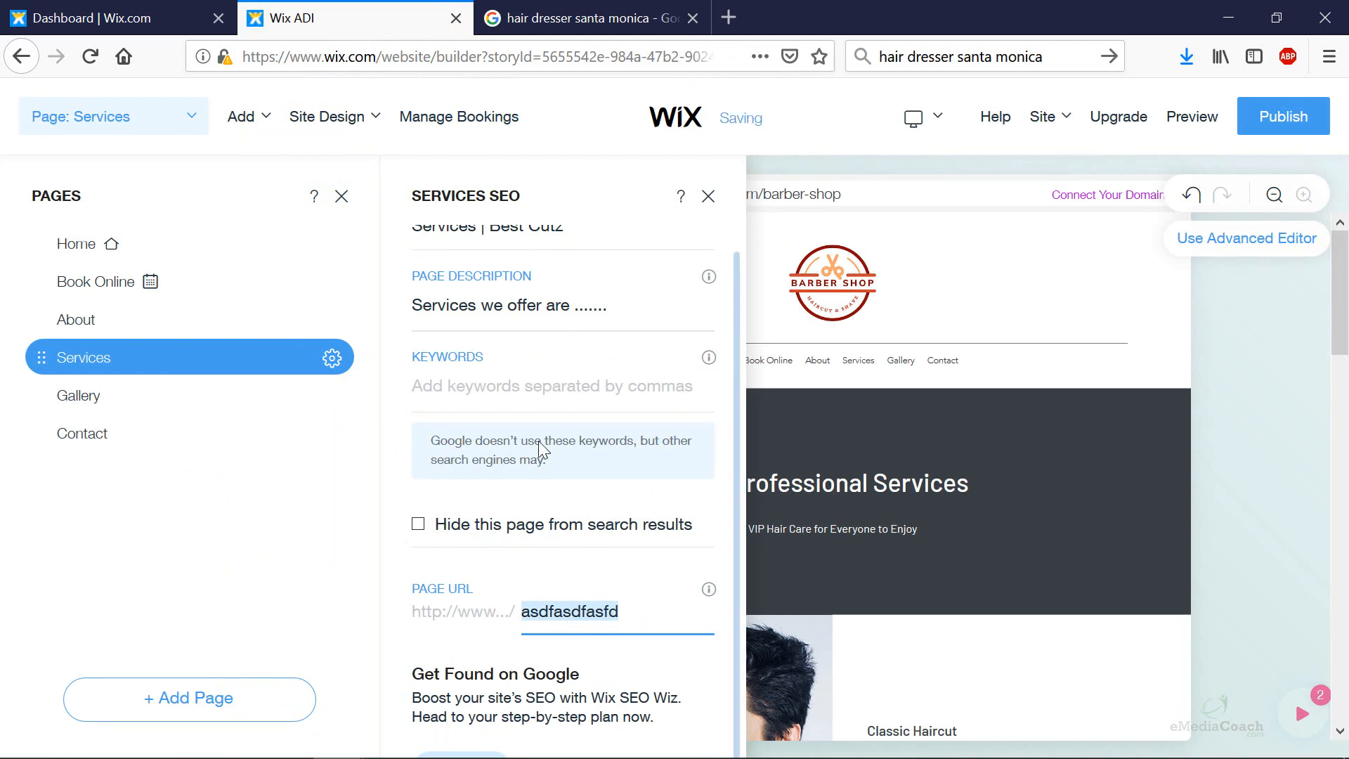
scroll(538, 435, up, 1)
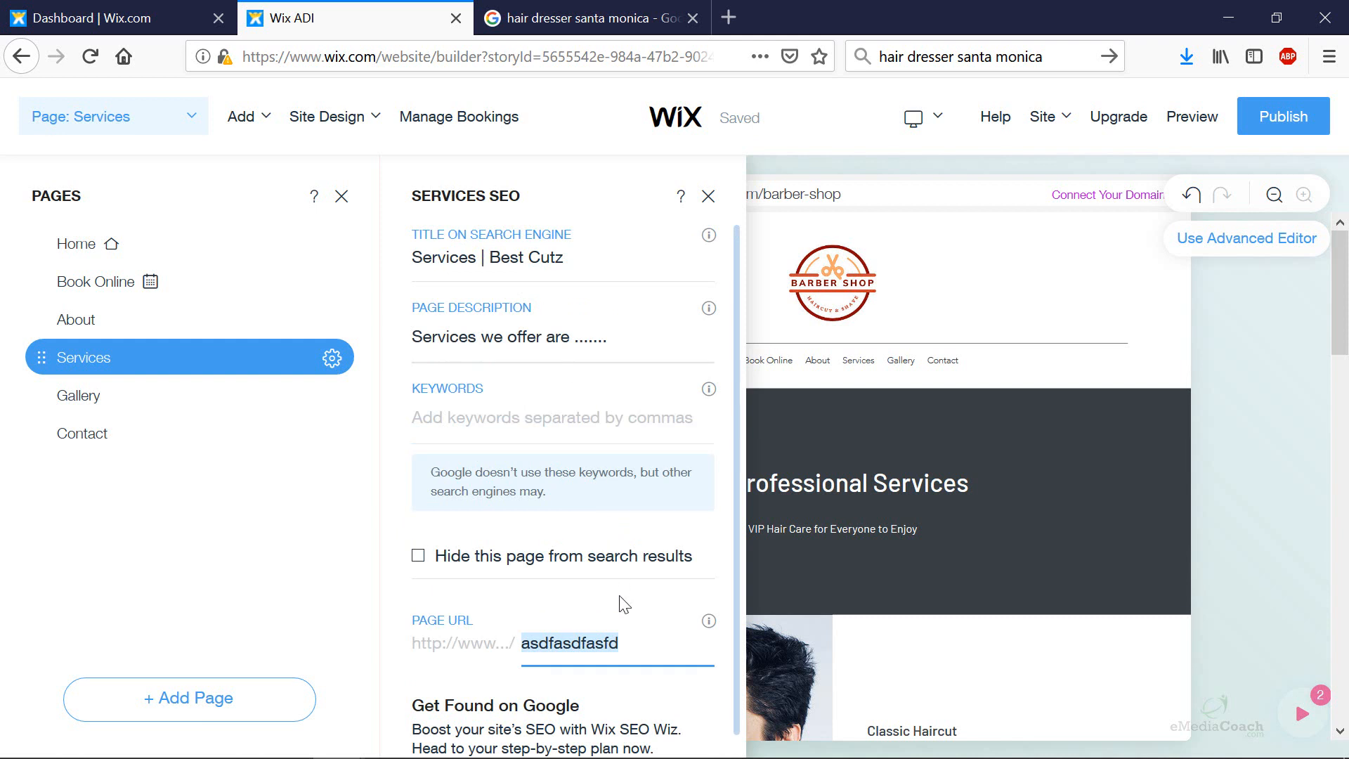
Step: Set the Services page's URL ending to "services-we-offer"
click(645, 643)
double_click(601, 643)
text(services-)
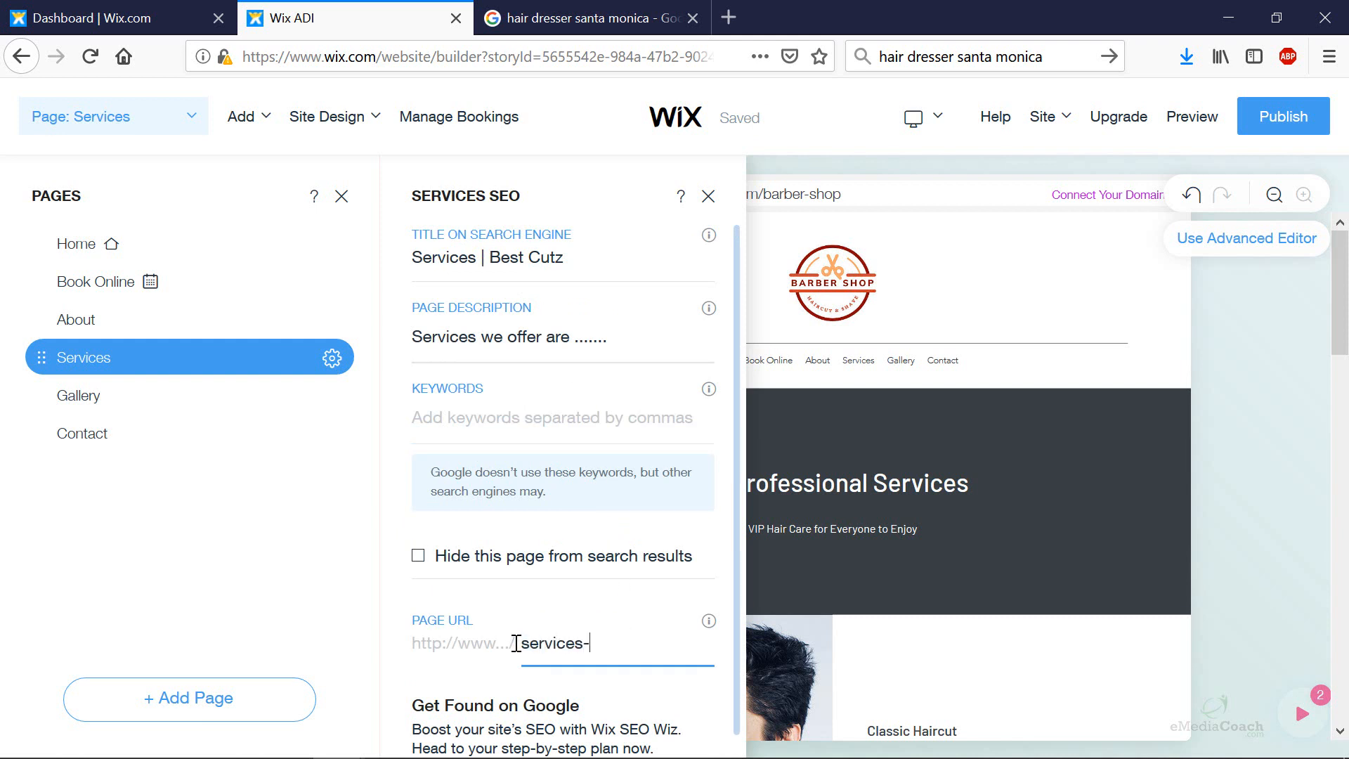
text(we-offer)
scroll(633, 651, down, 2)
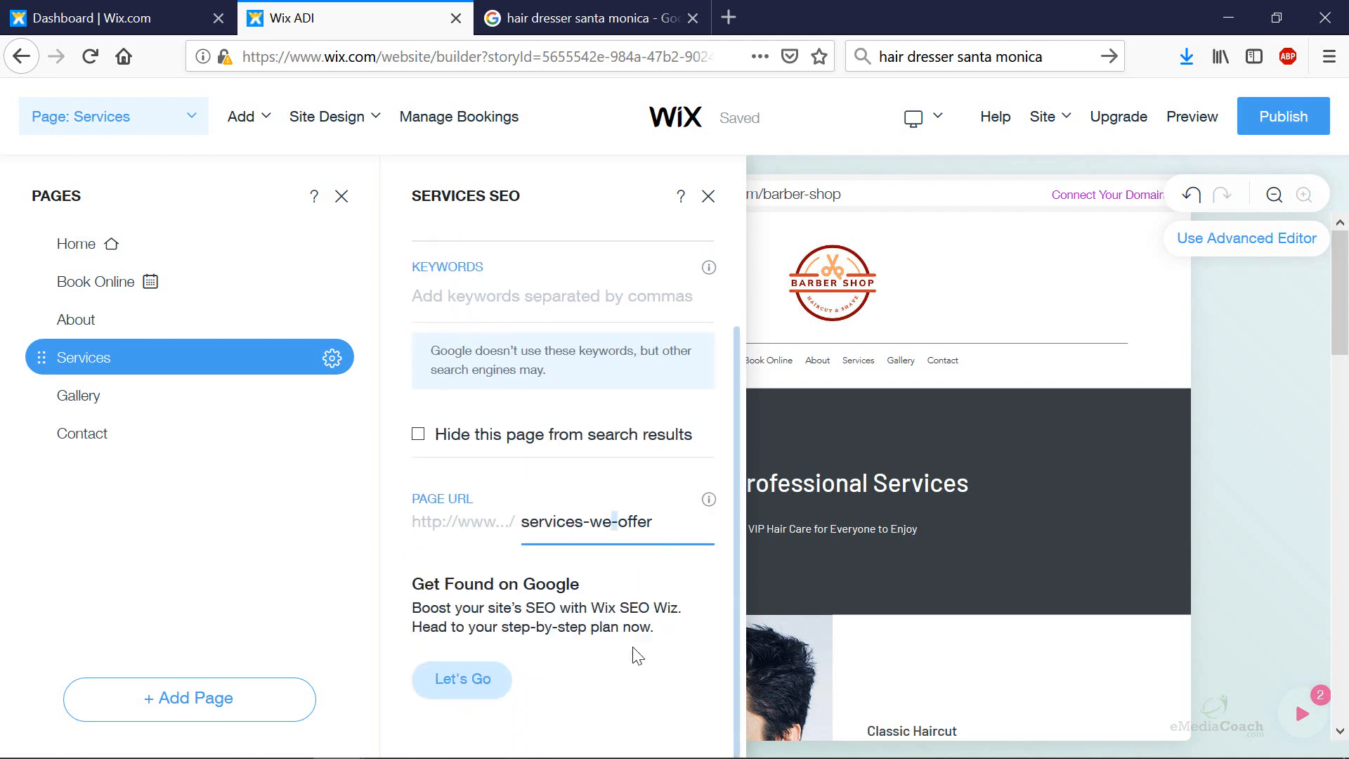
scroll(632, 652, up, 1)
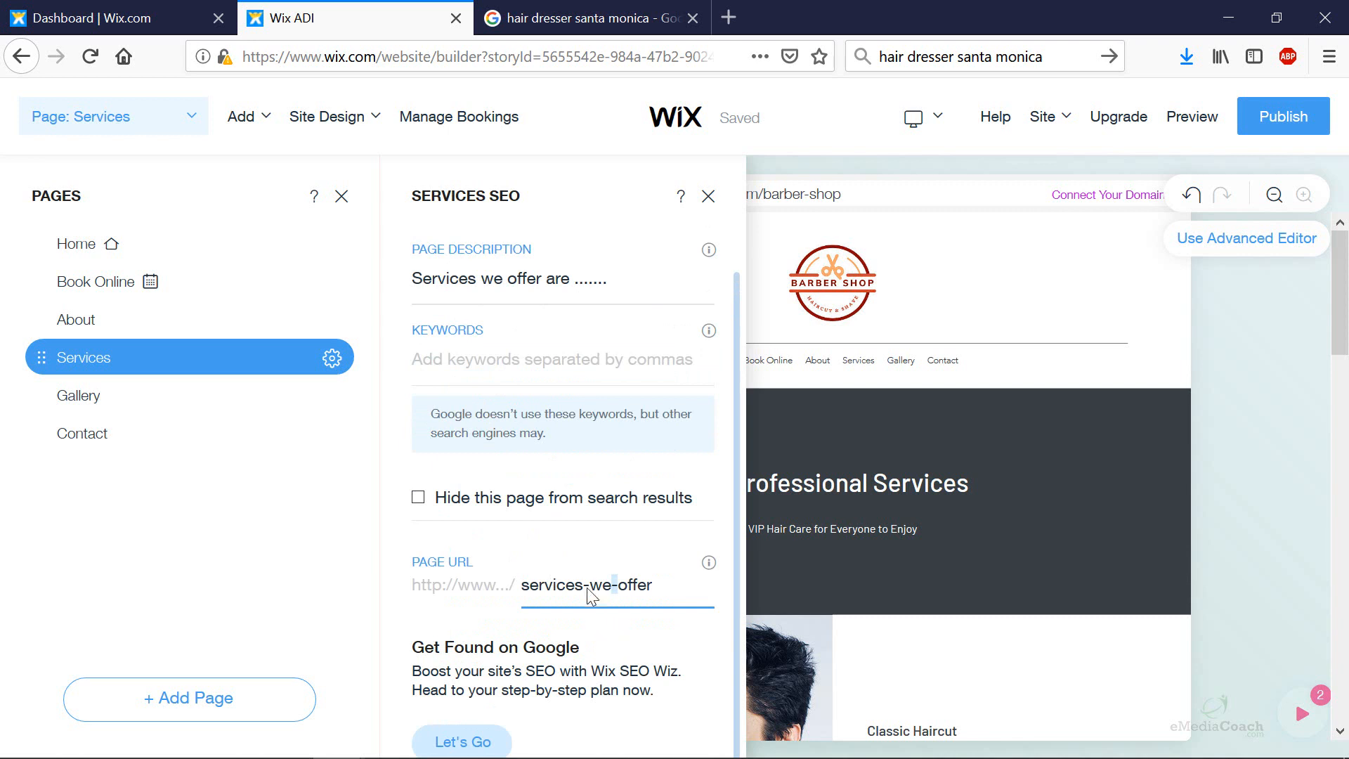
Step: Shorten the Services page's URL ending to "services" and look through the Google hair salon listings again
drag(589, 577, 659, 584)
key(BackSpace)
key(BackSpace)
scroll(552, 372, up, 1)
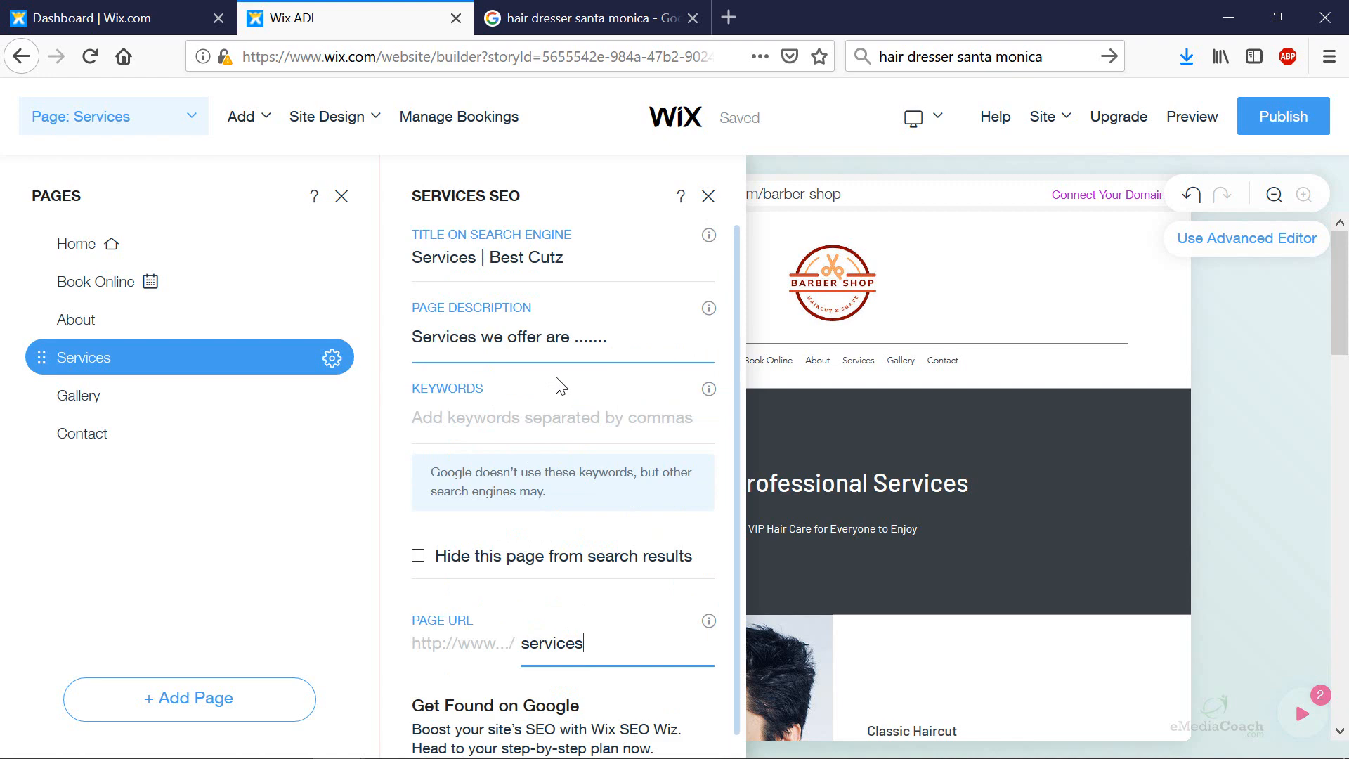
click(617, 21)
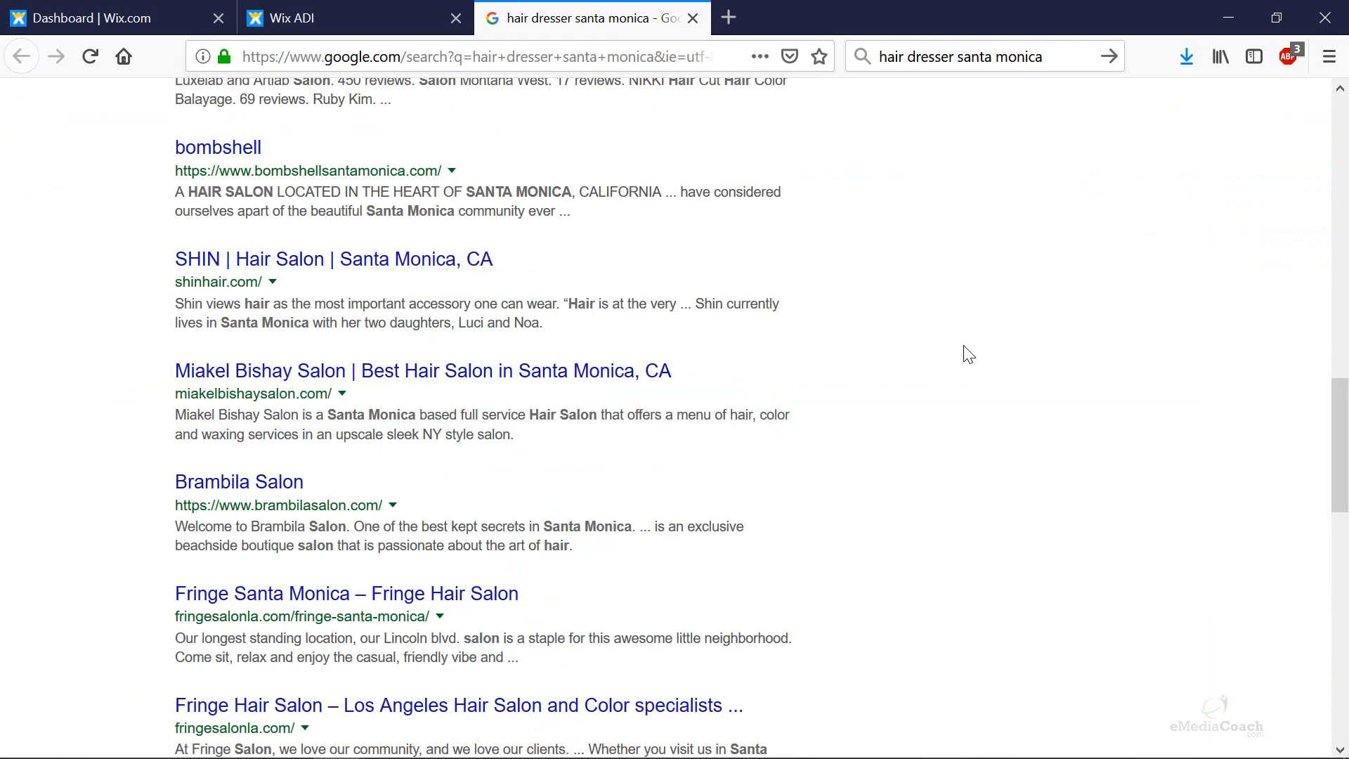
scroll(965, 349, down, 3)
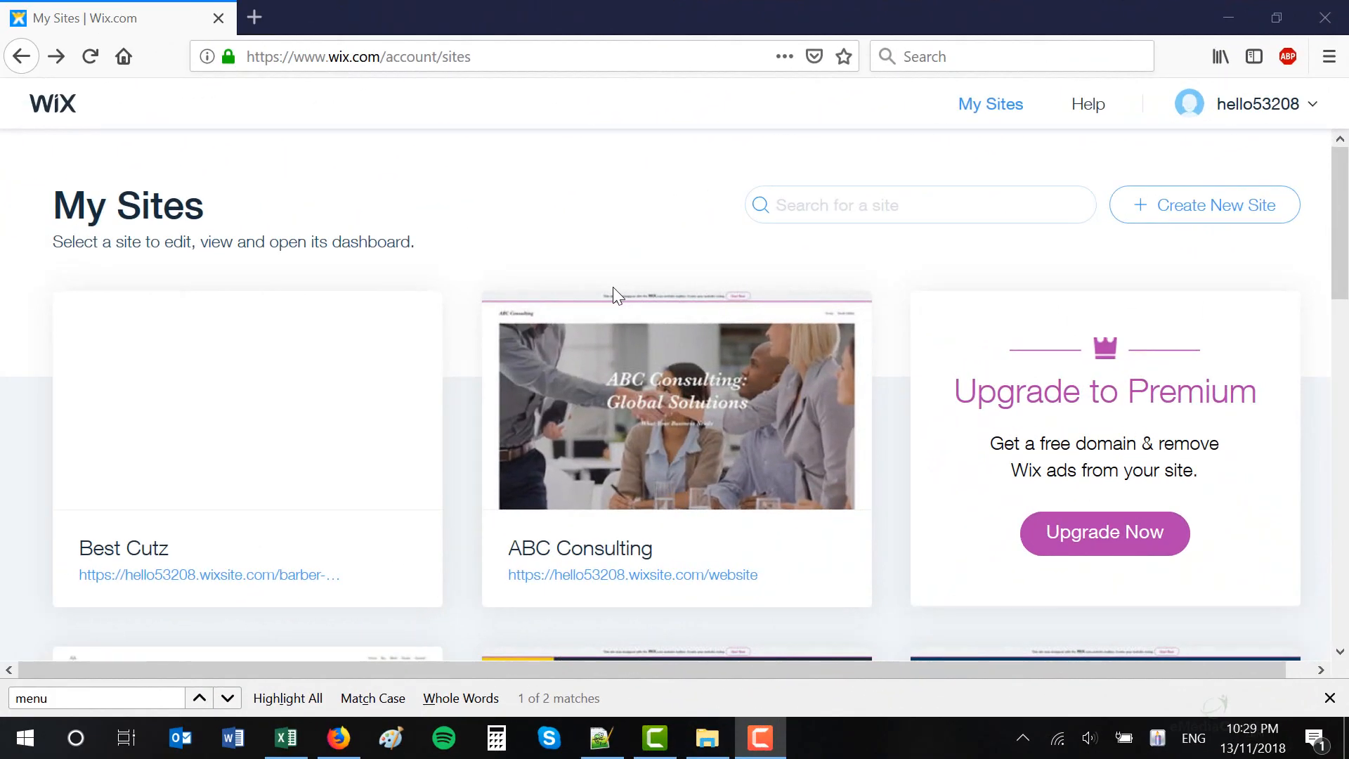
Step: Open the dashboard of the Best Cutz site and show its available site actions
mouse_move(277, 389)
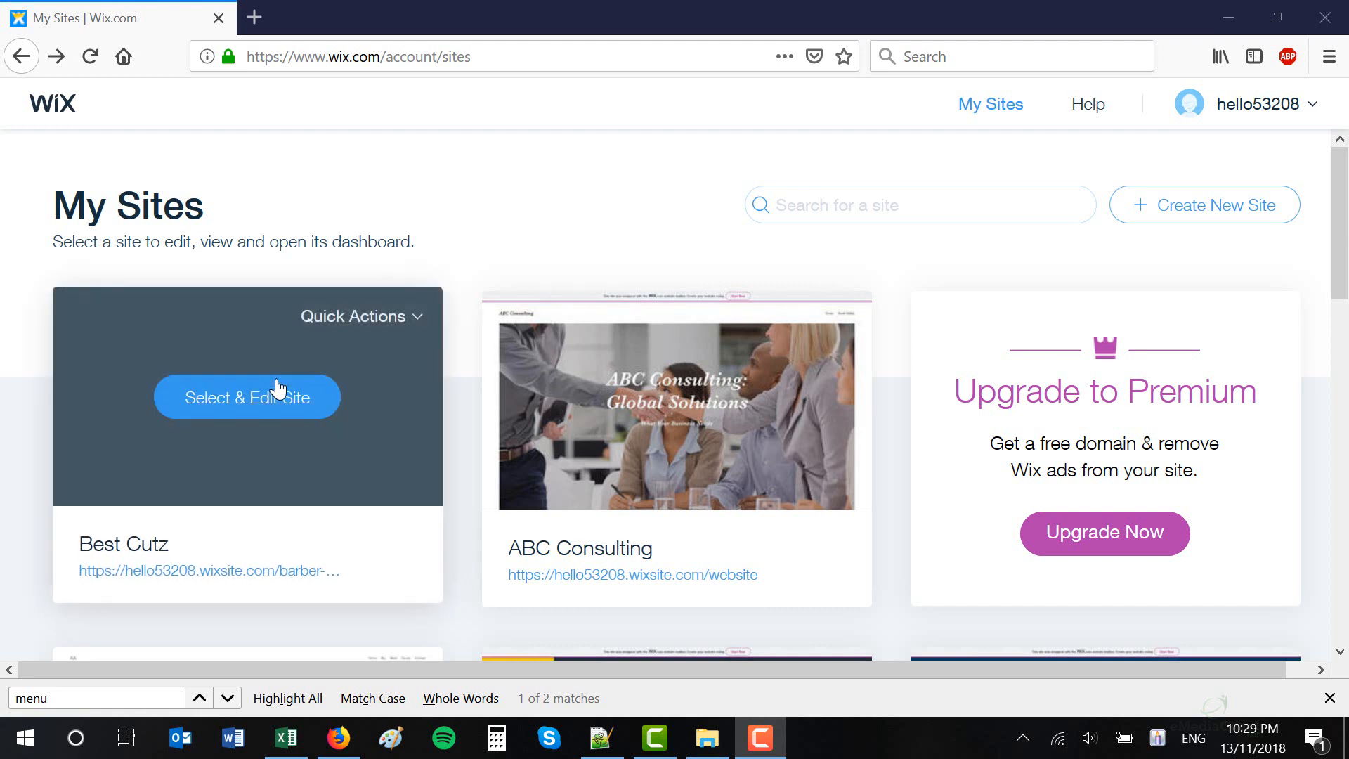
click(231, 412)
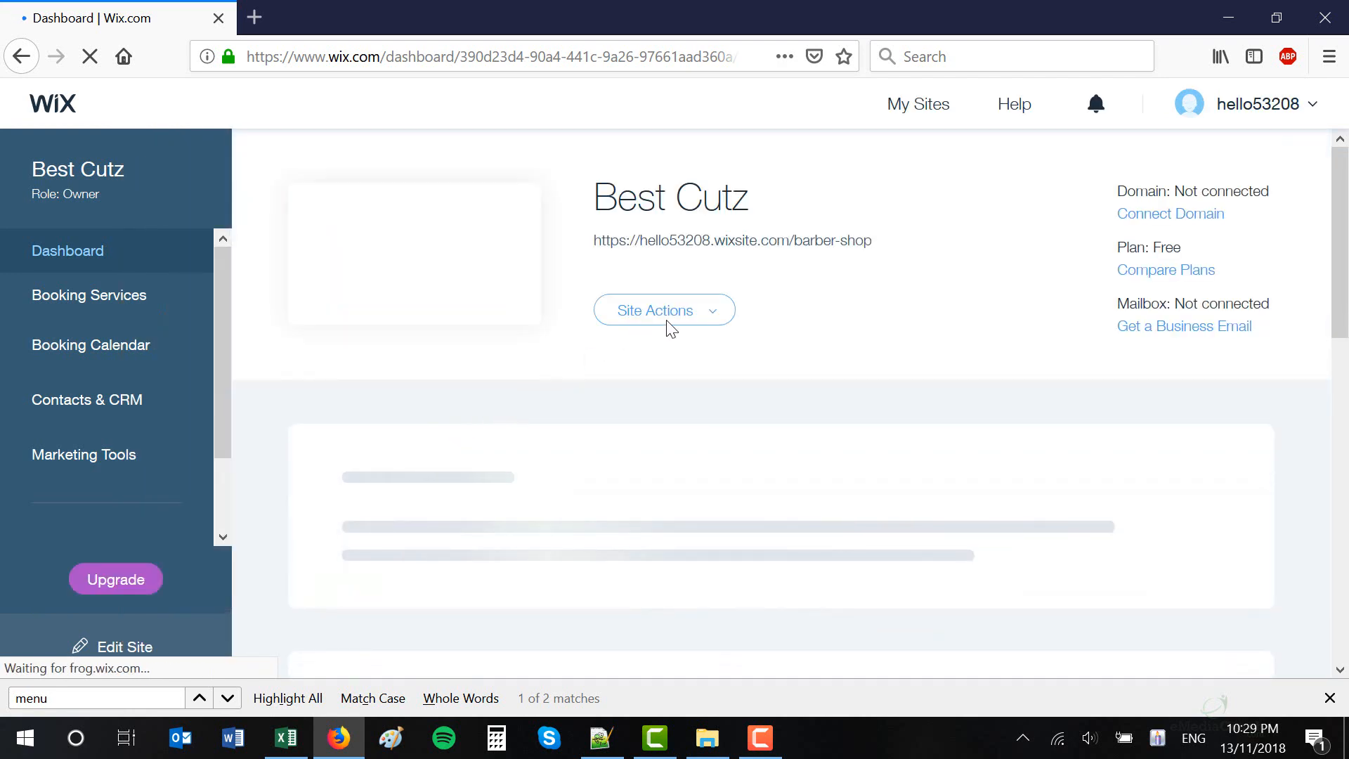
click(692, 317)
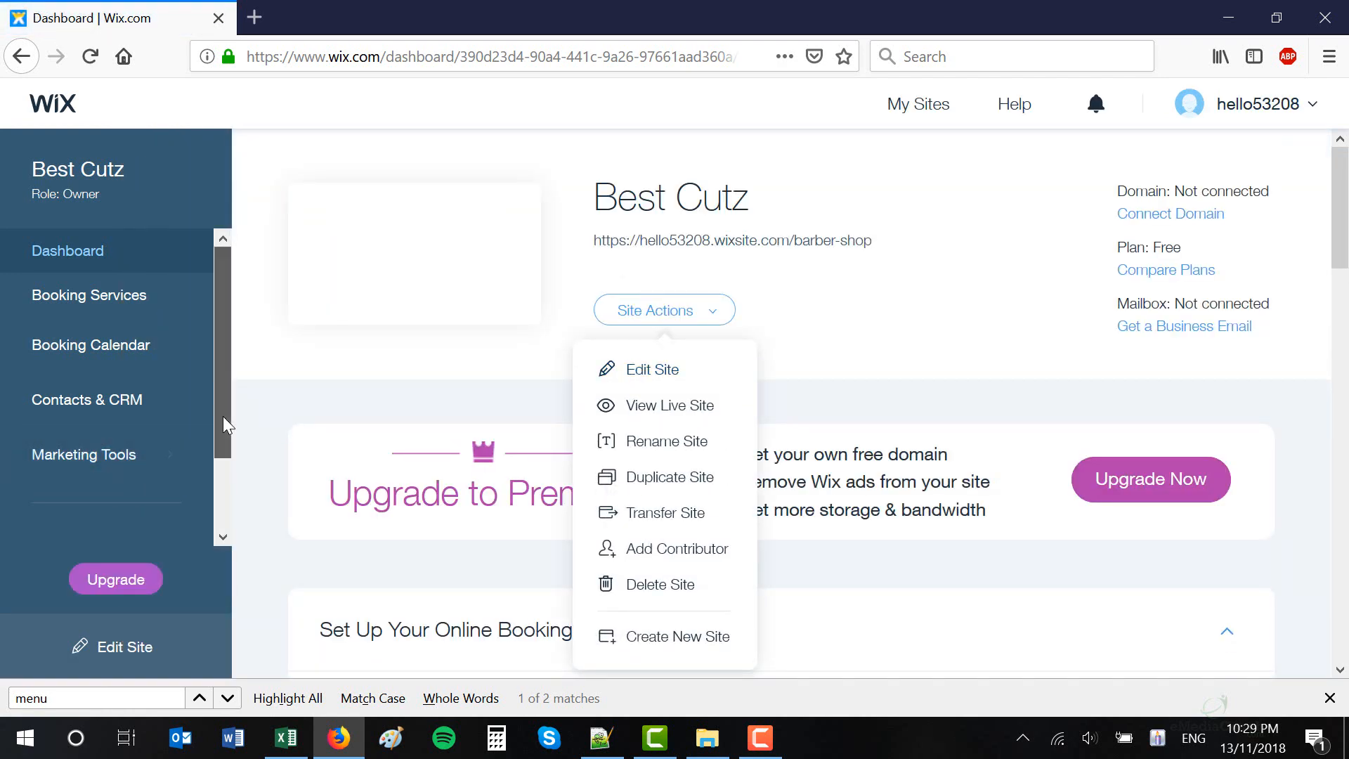
Step: Examine the site's settings overview, including the search engine and analytics entries, and return to the dashboard
drag(222, 416, 199, 496)
click(90, 473)
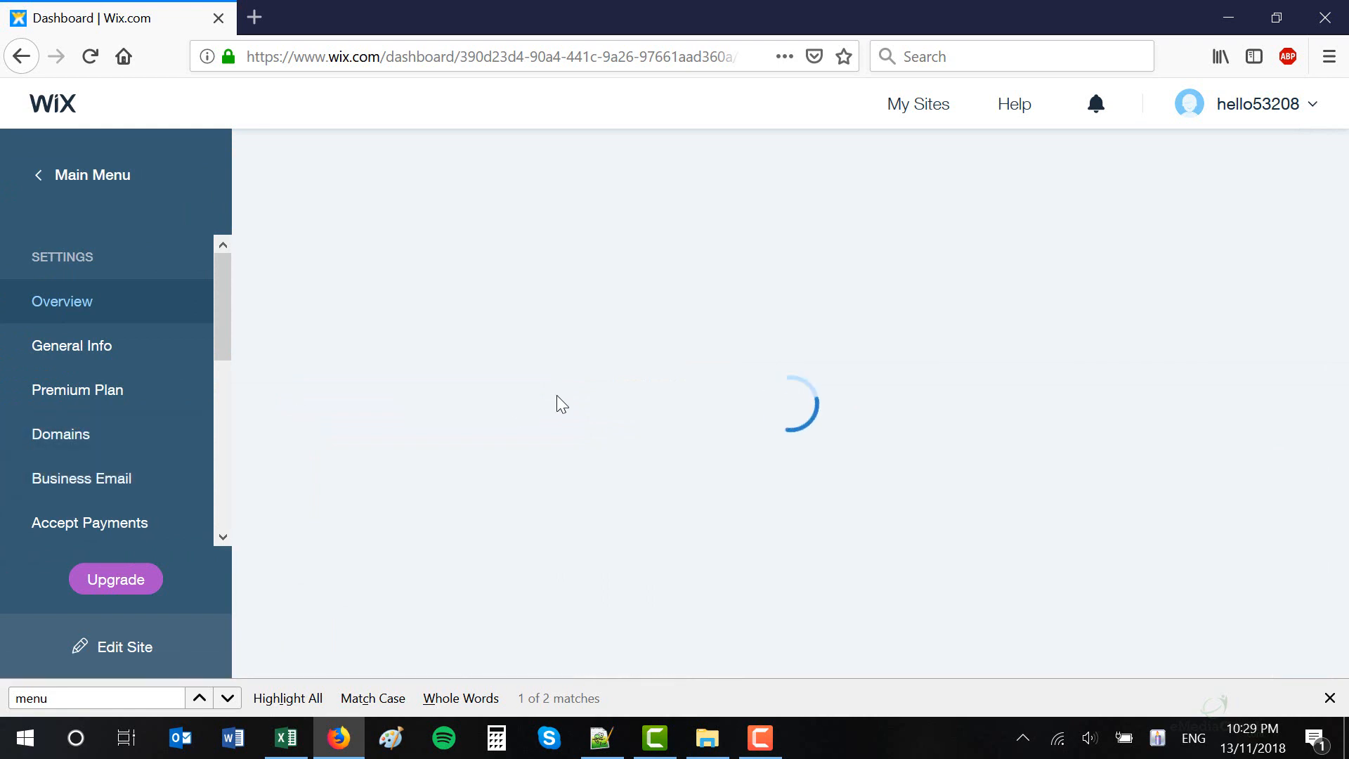
scroll(555, 401, down, 2)
scroll(557, 406, down, 4)
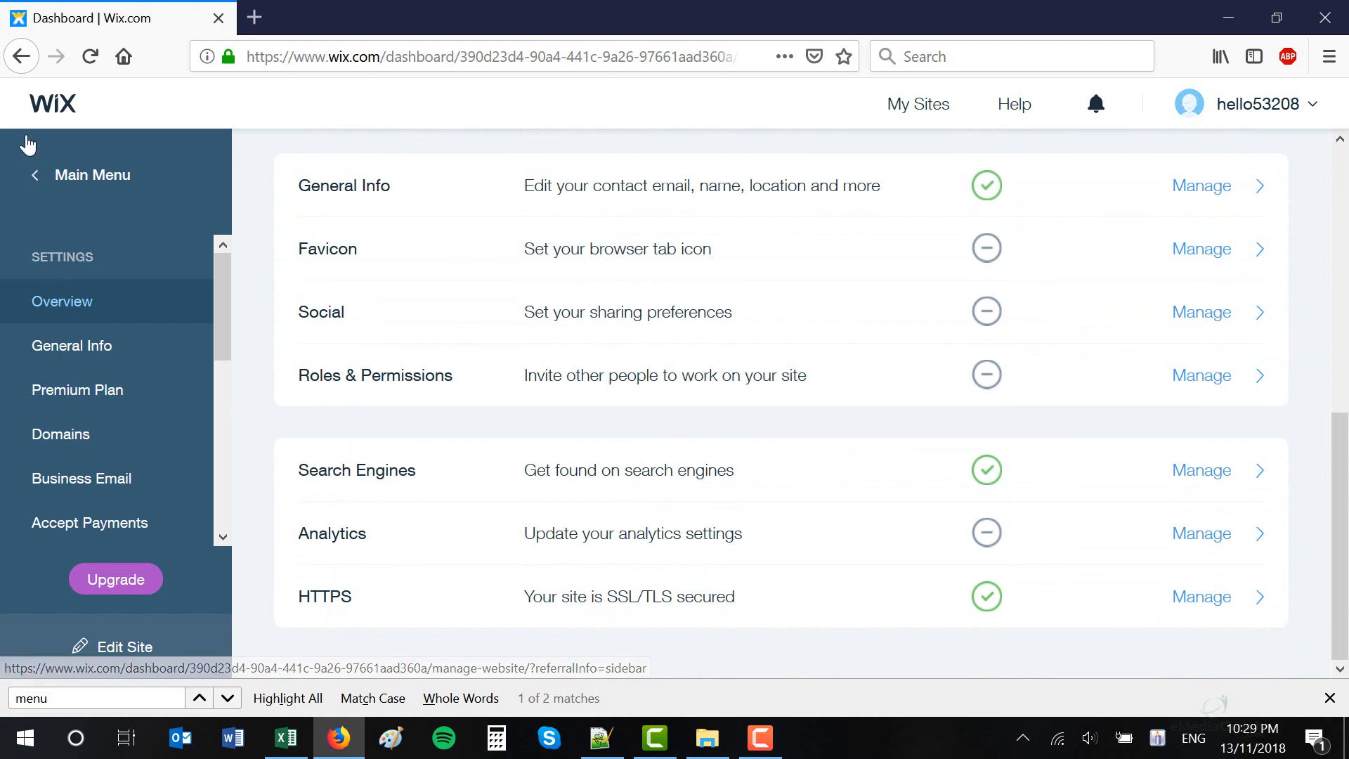
click(39, 175)
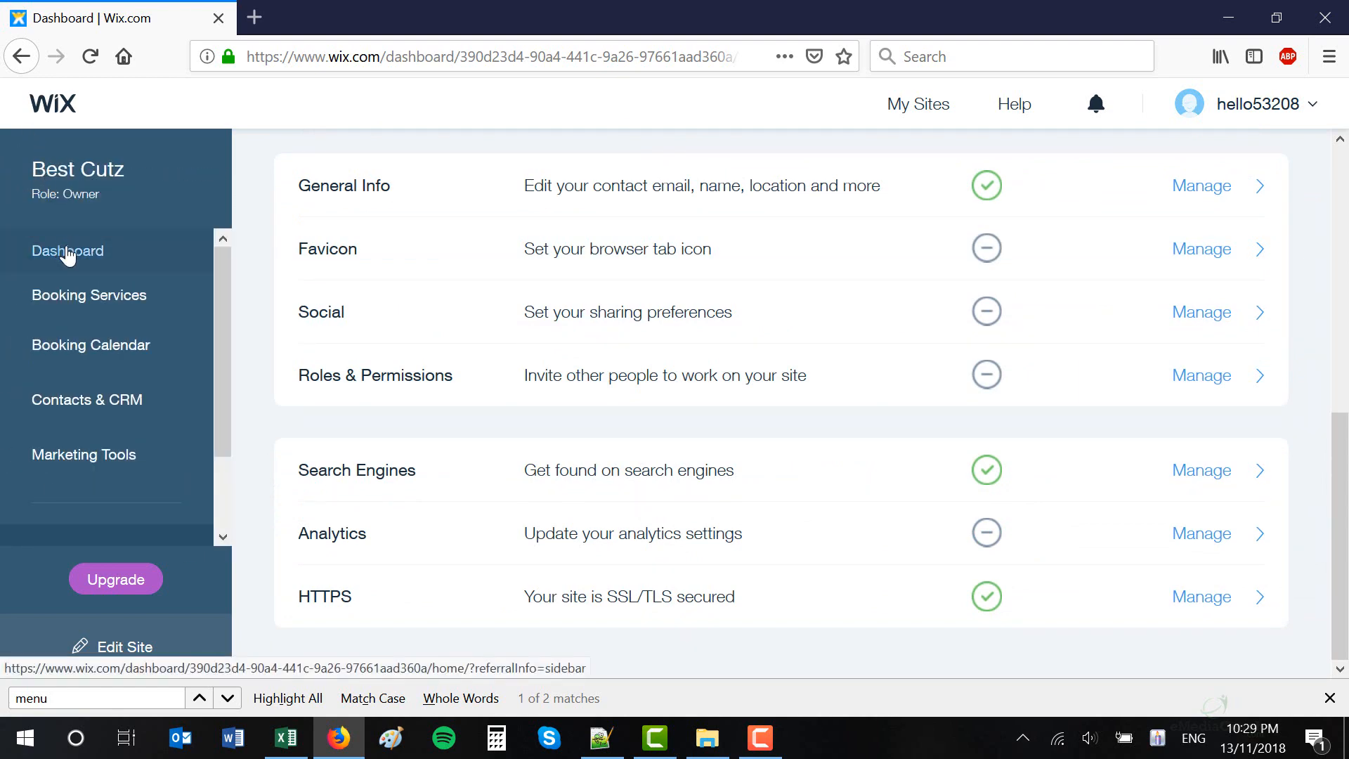
click(62, 251)
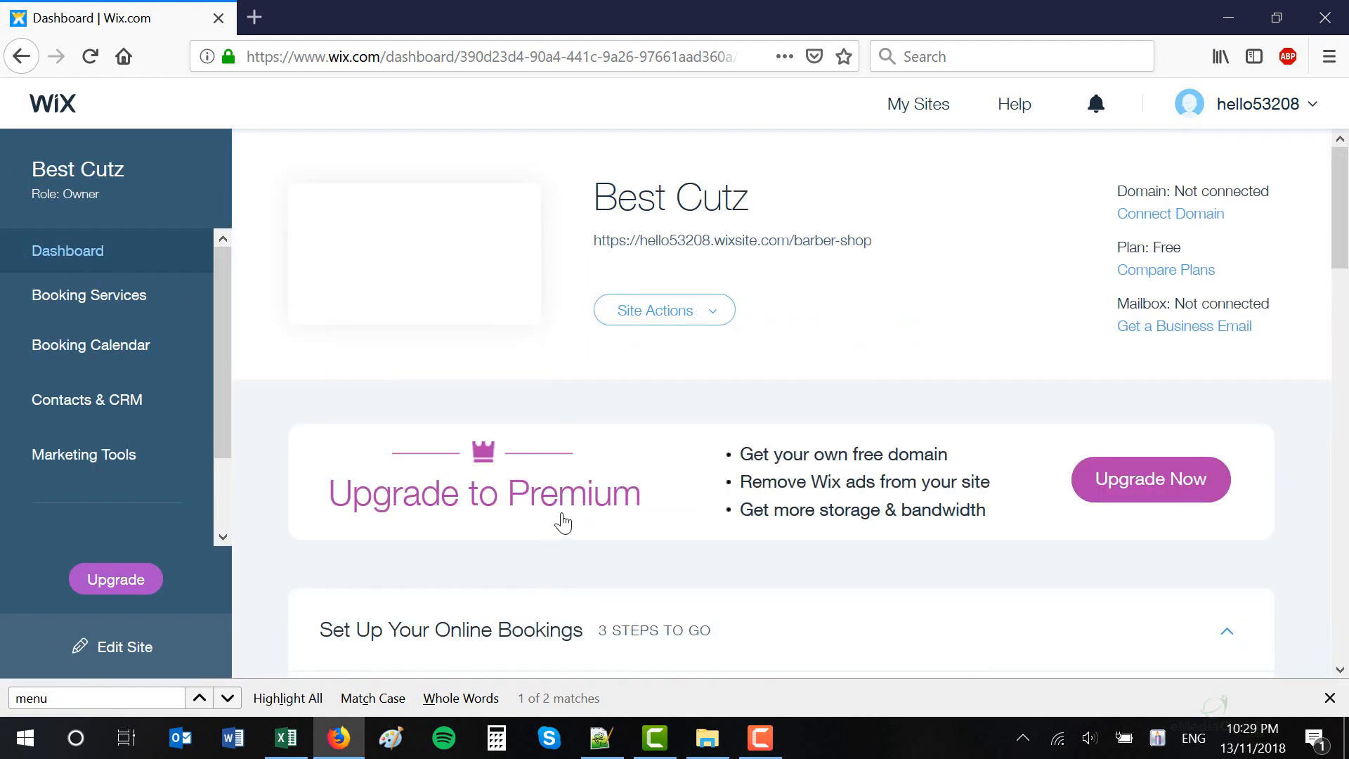
Step: Start the Wix SEO Wiz for getting the site found on Google
scroll(551, 520, down, 10)
mouse_move(407, 318)
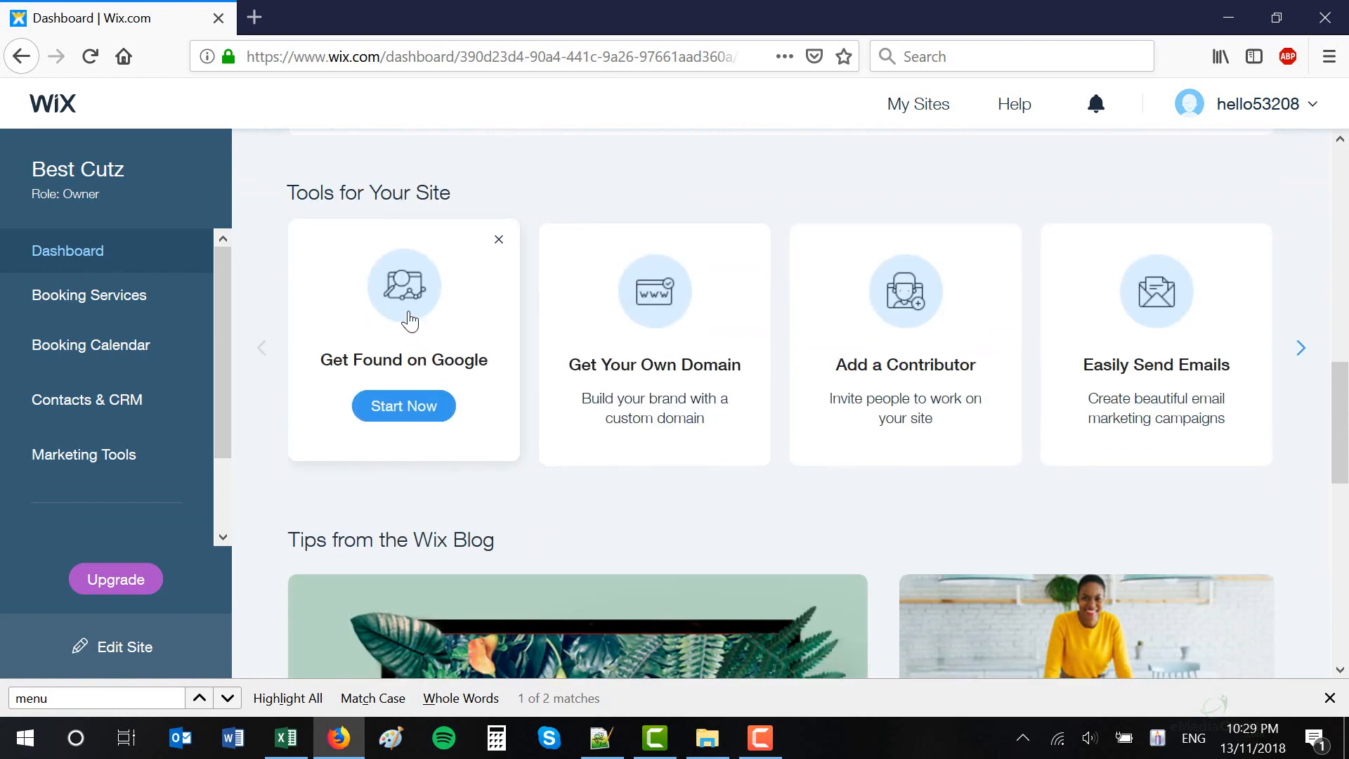
click(405, 409)
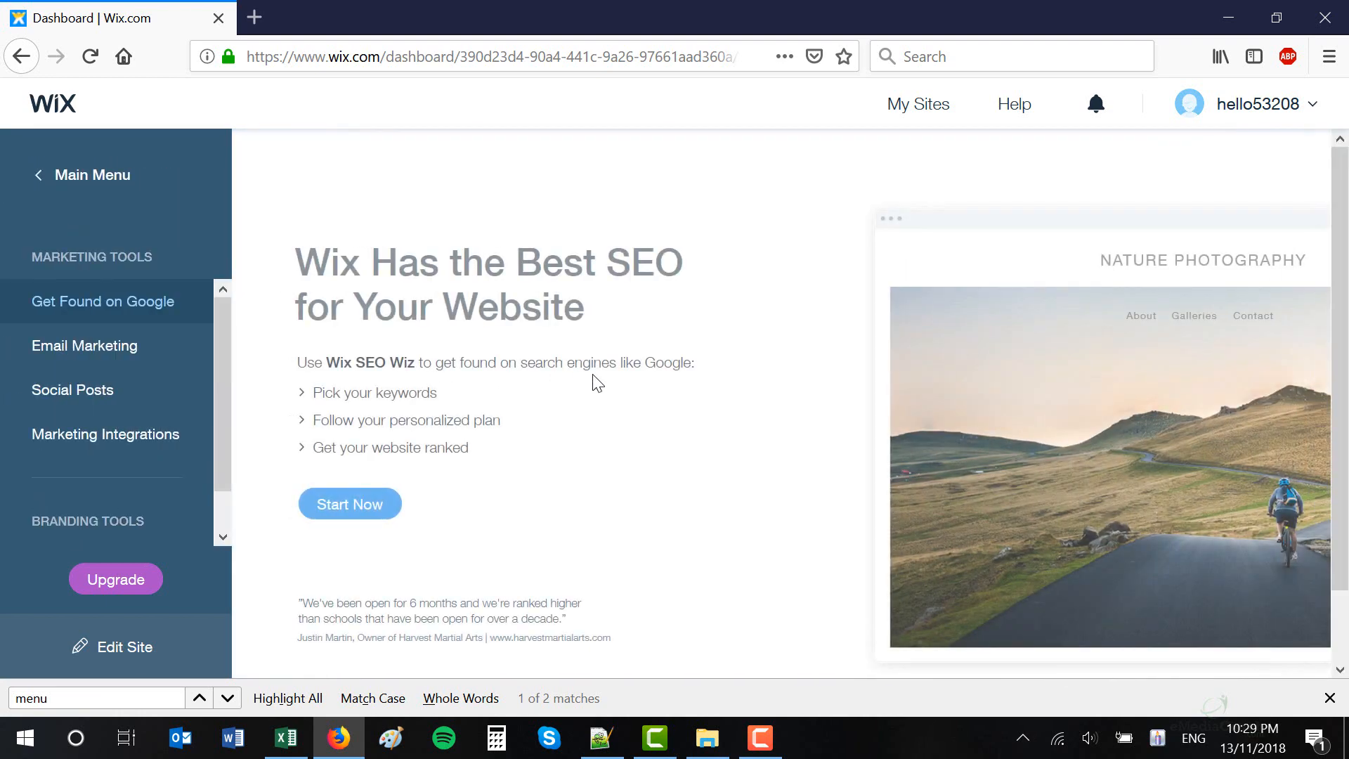
click(365, 506)
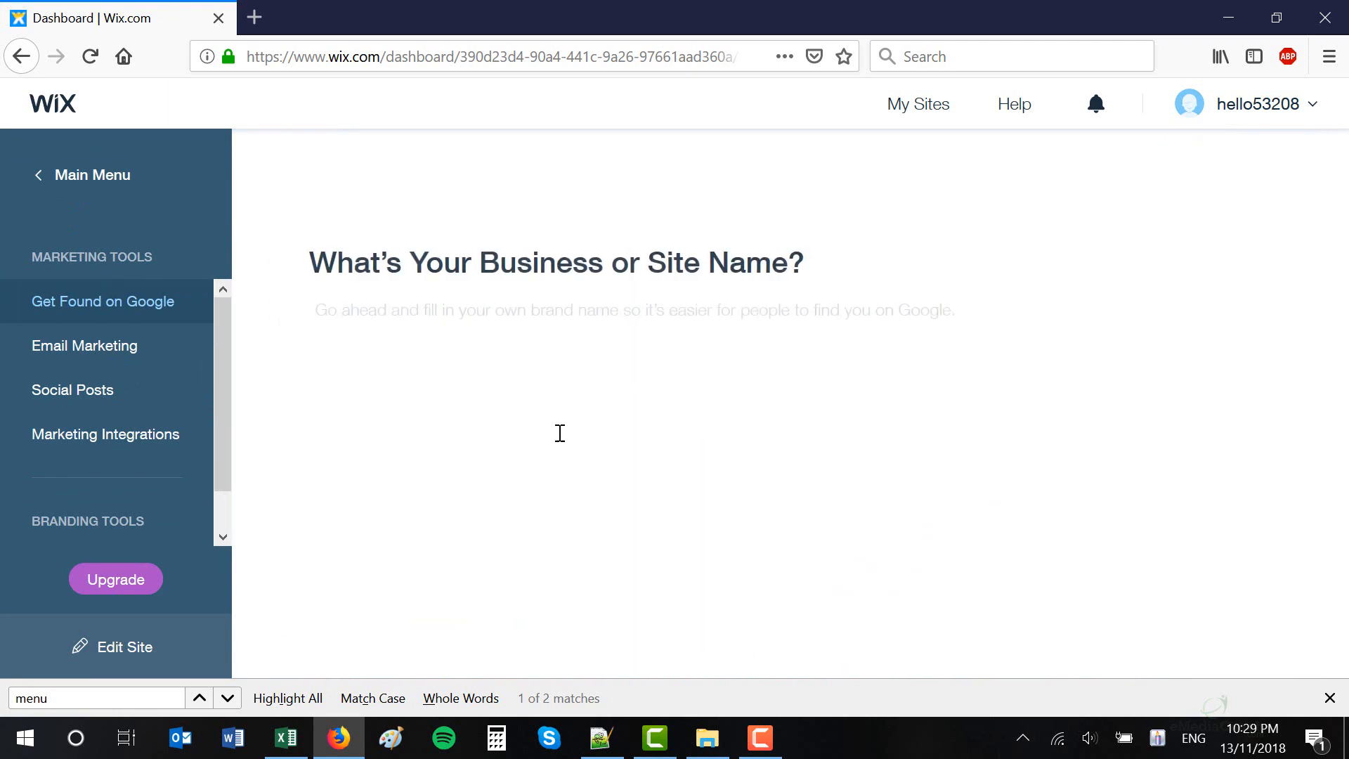
Step: Enter "Best Cutz Barberes" as the business name in the SEO Wiz and continue to the business location
click(616, 423)
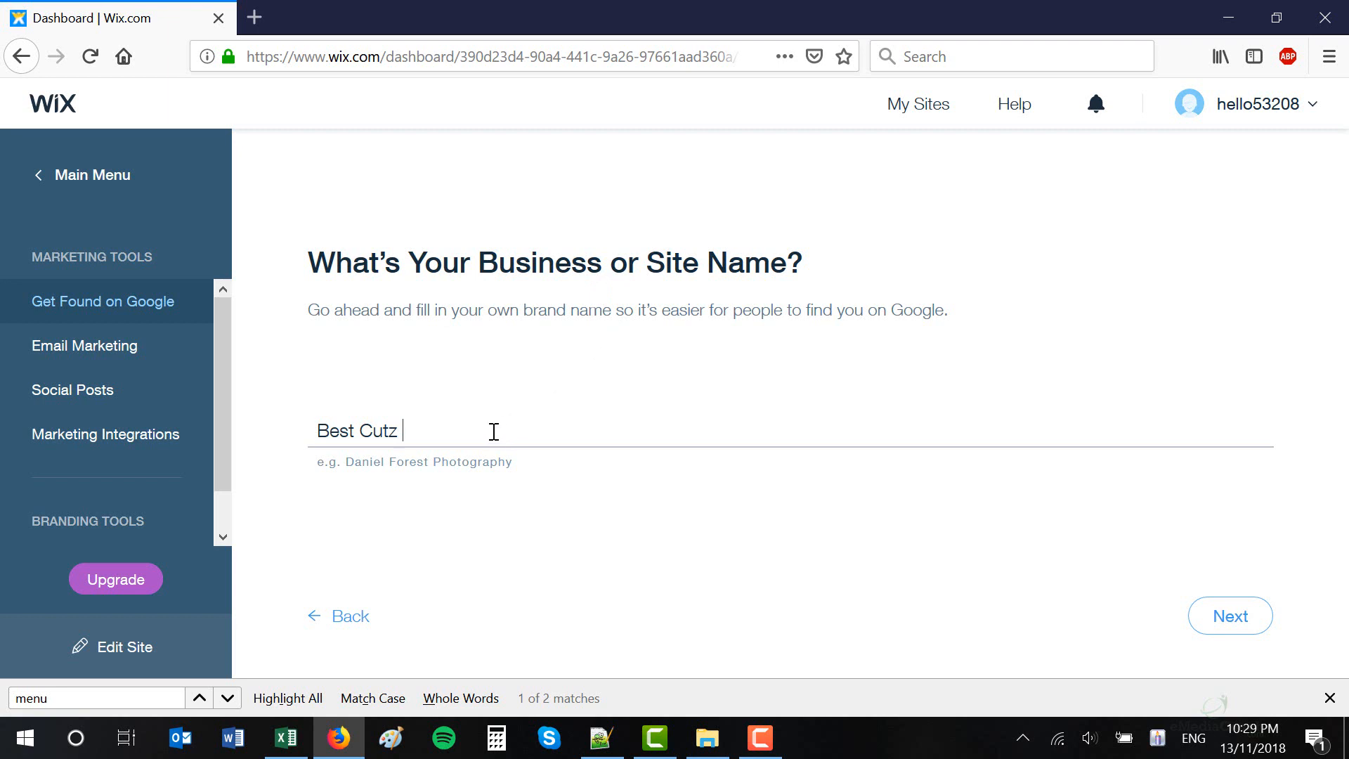
text(Barberes)
click(1246, 625)
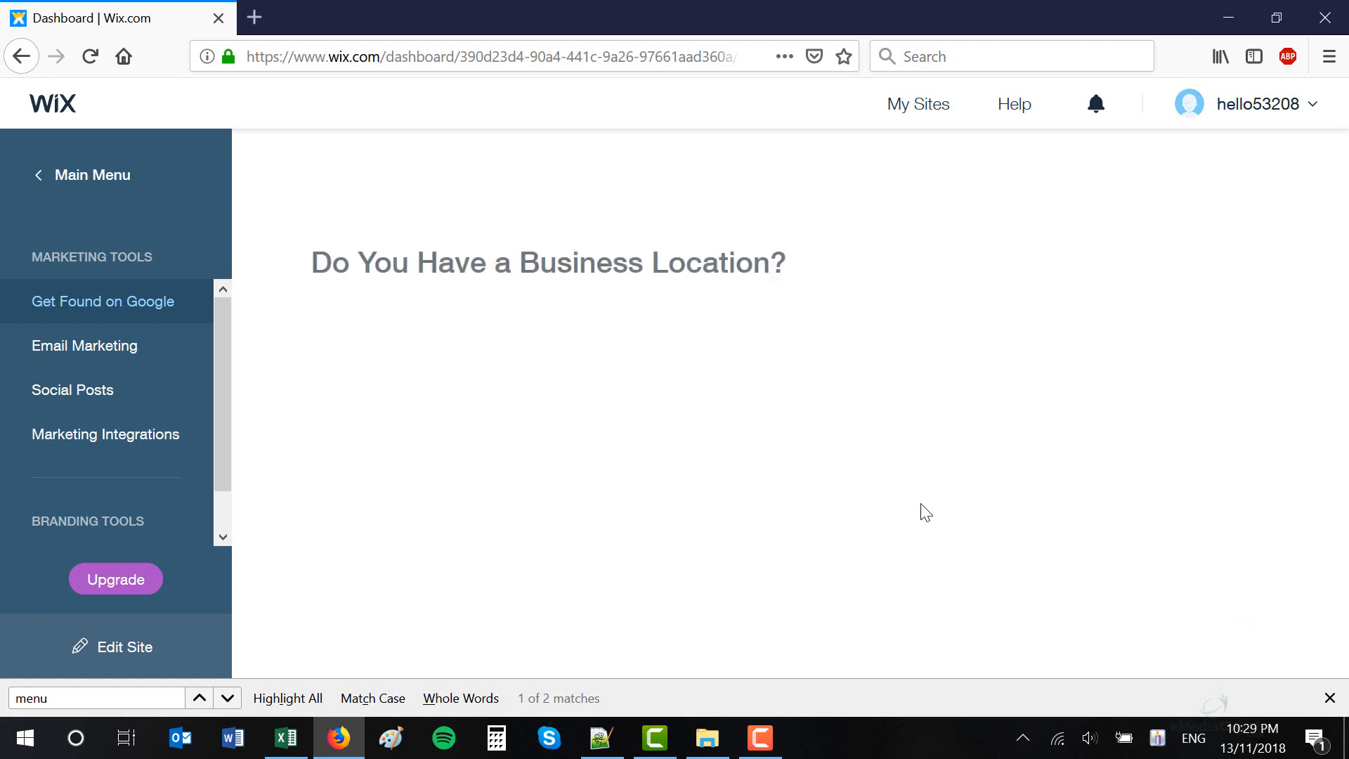
Step: State that the business has a physical location, choose Santa Monica, CA, USA, and continue to the keywords
click(374, 341)
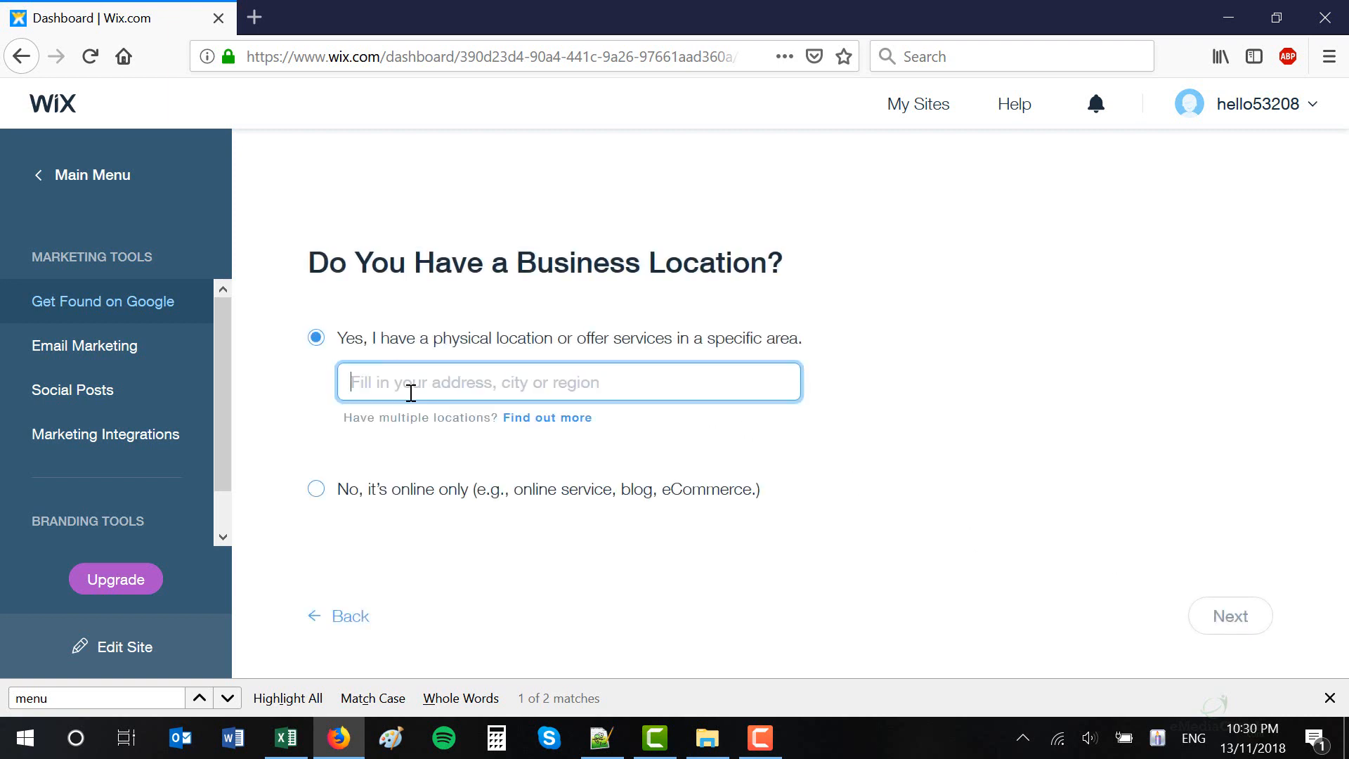
text(Santa)
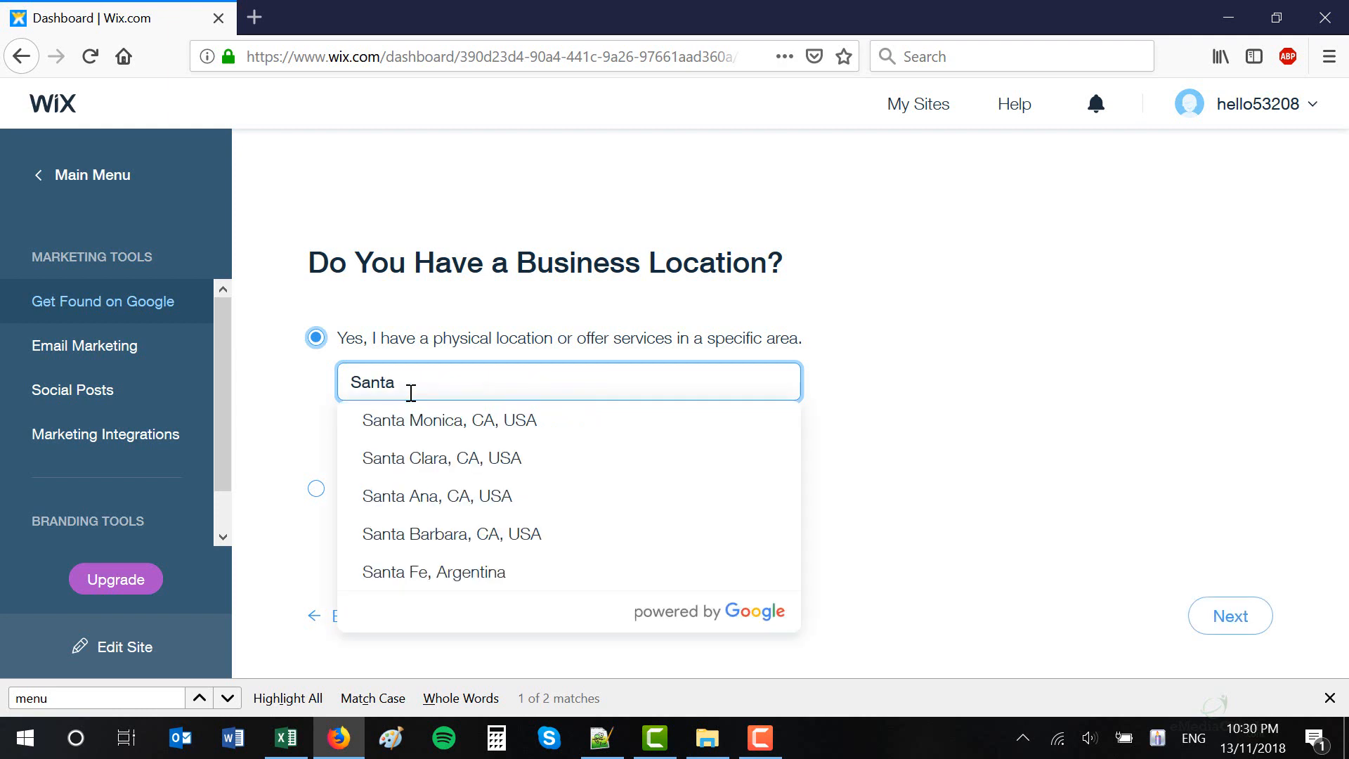
click(436, 420)
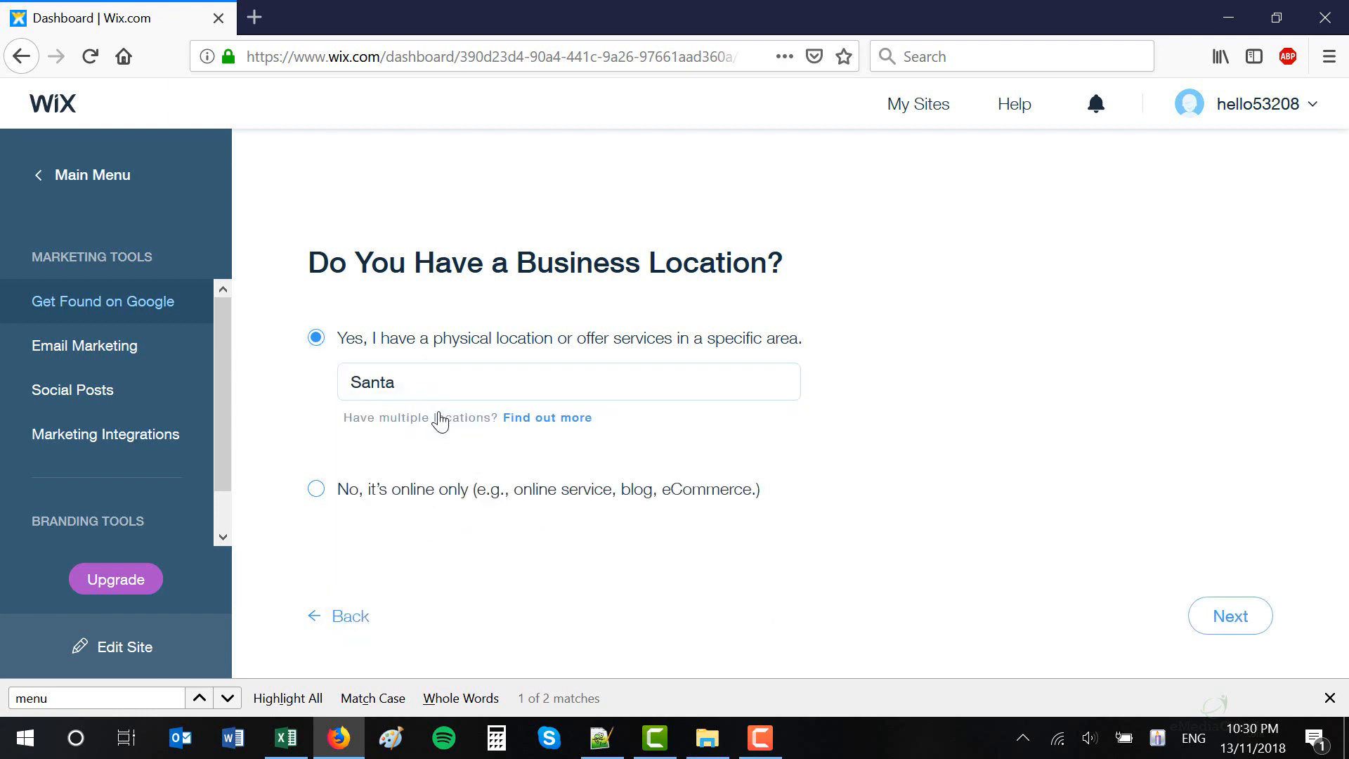
click(1237, 617)
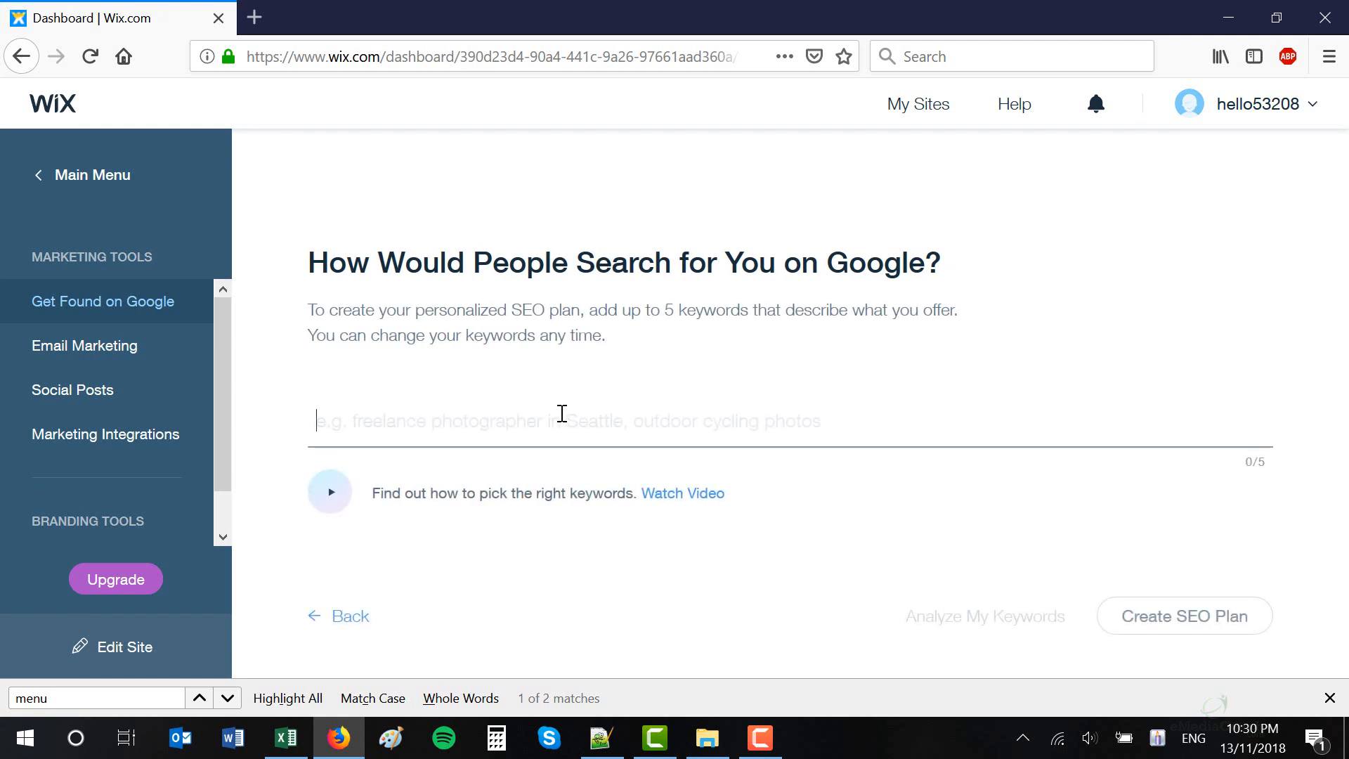
Step: Add the keywords "barber in santa monica" and "mens hair dressers", then create and open the SEO plan
text(barber in santa monica)
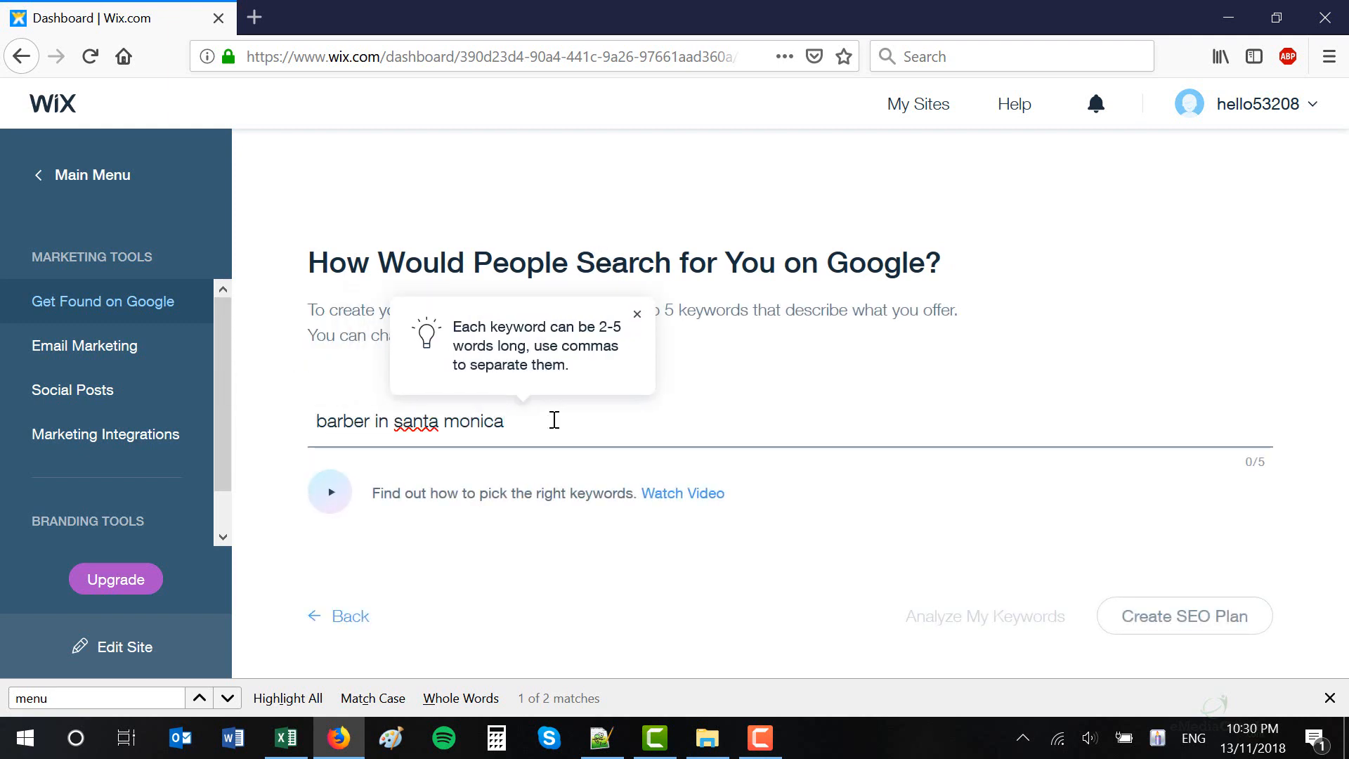
key(Return)
text(mens h)
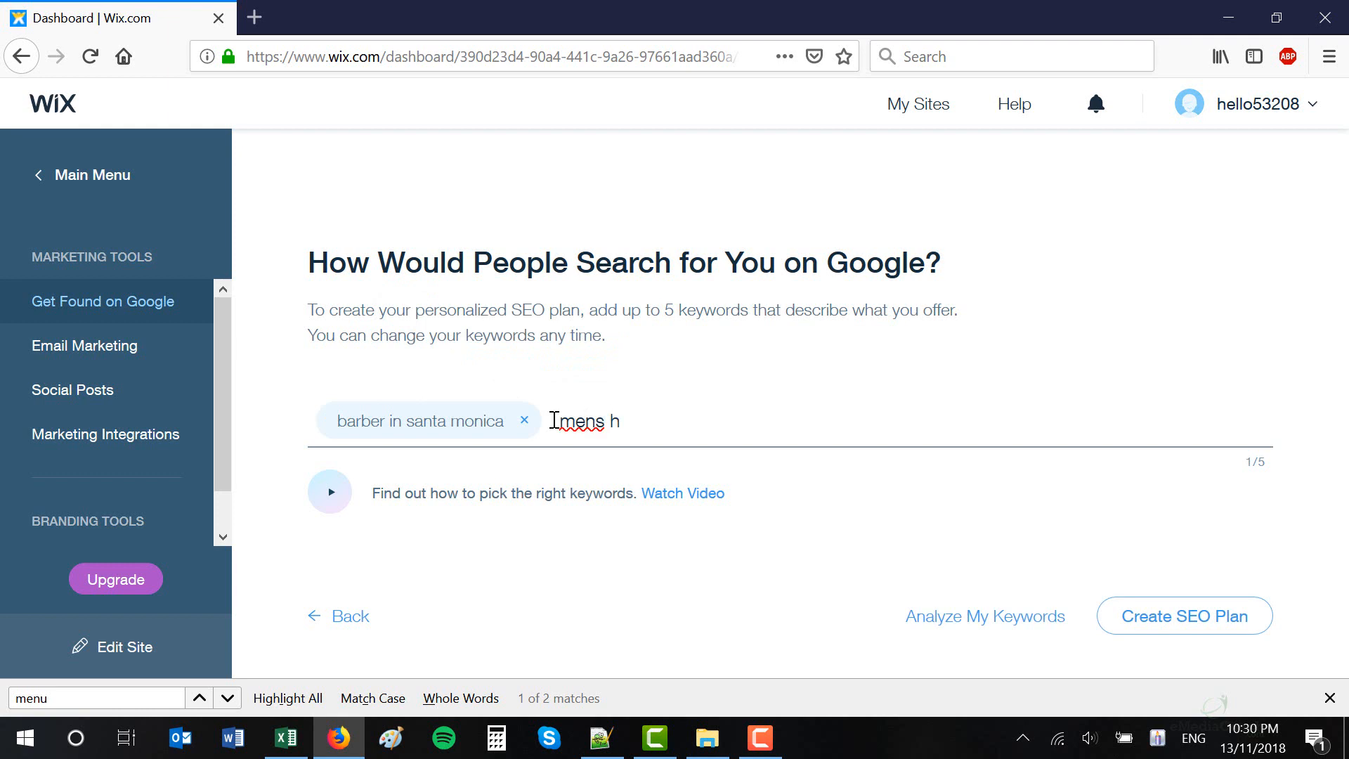
text(air dressers)
click(1170, 624)
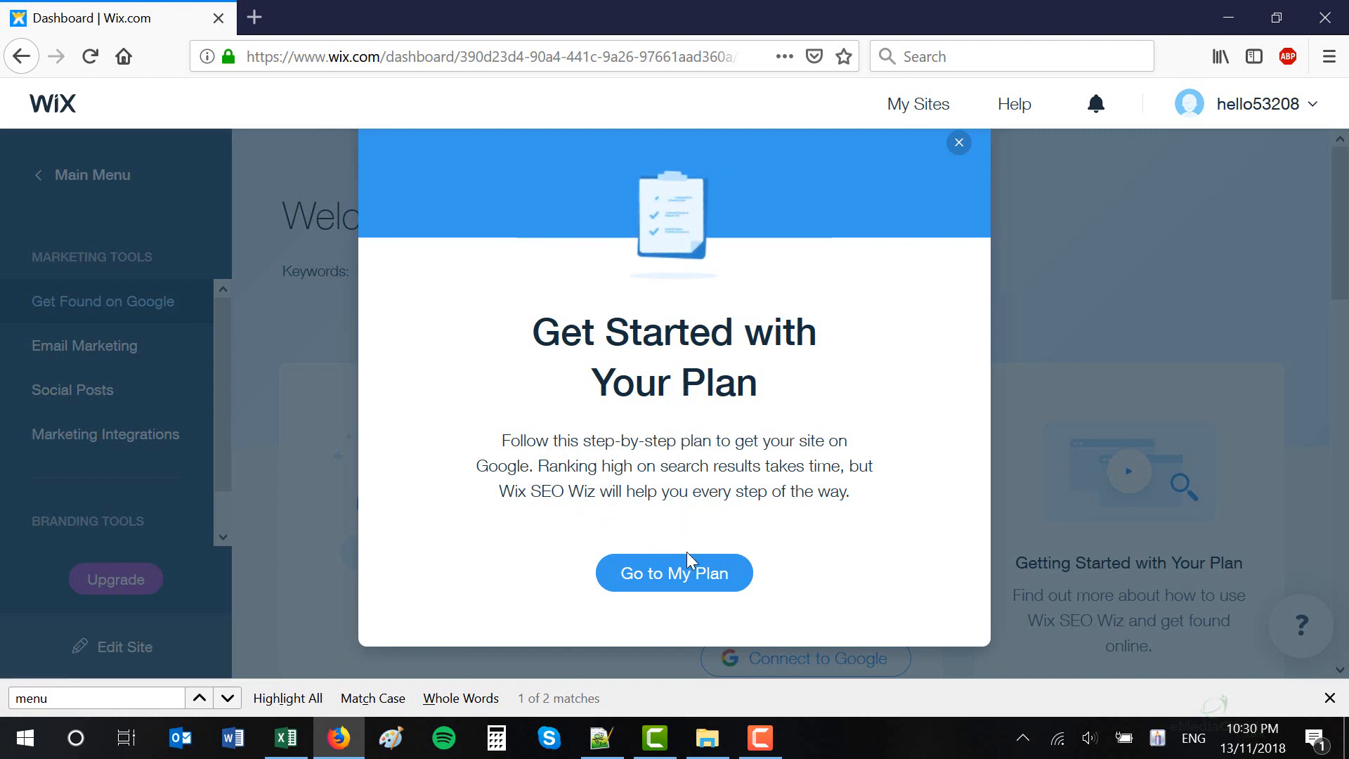
click(687, 574)
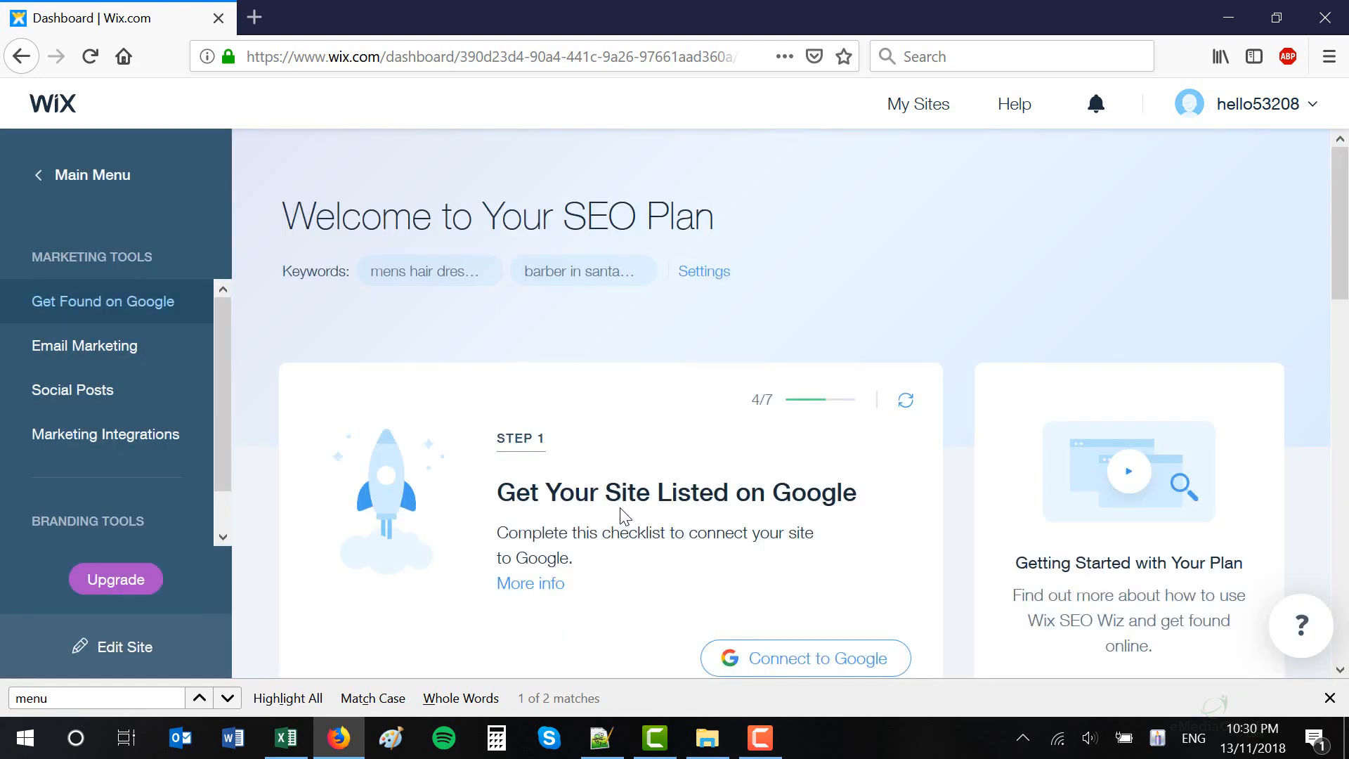
Step: Review the Google listing checklist and expand the instructions for changing the homepage's SEO description
scroll(622, 492, down, 2)
scroll(612, 474, down, 1)
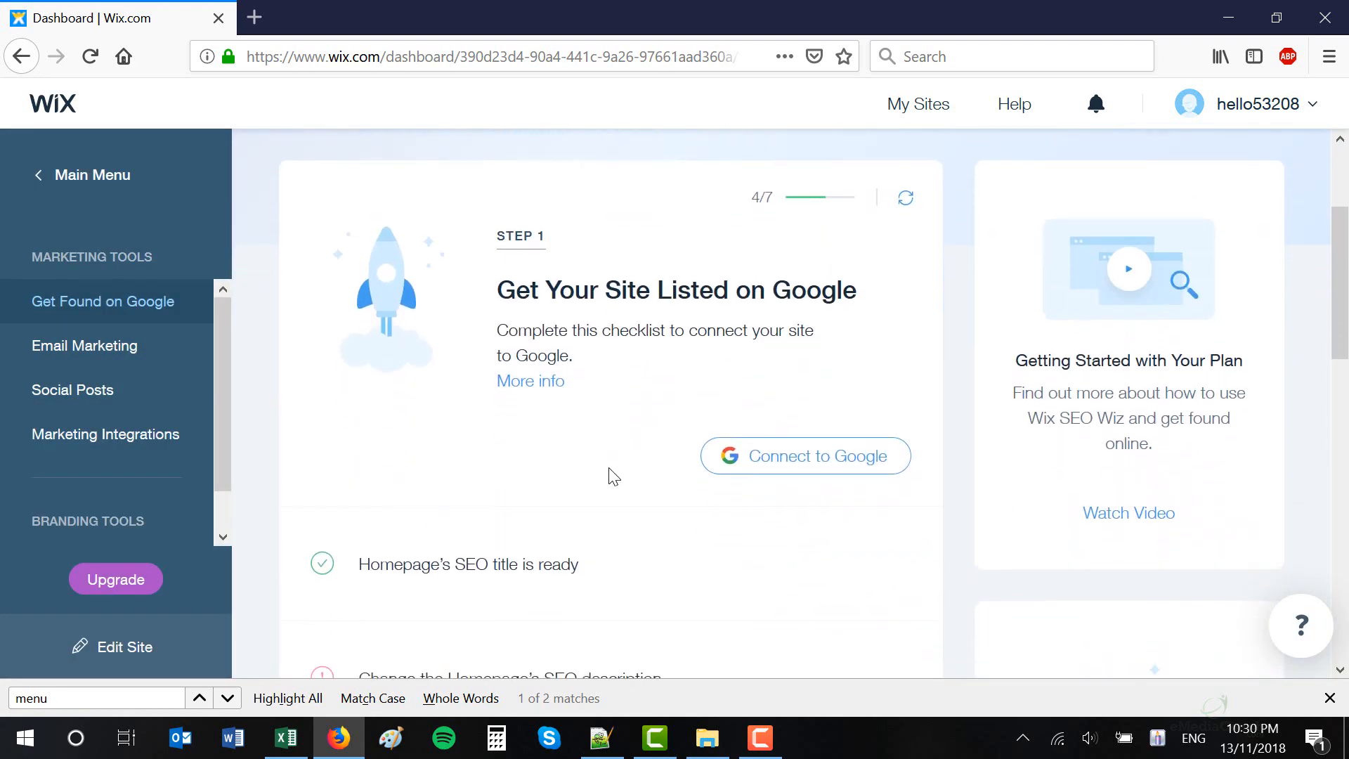
scroll(590, 461, down, 2)
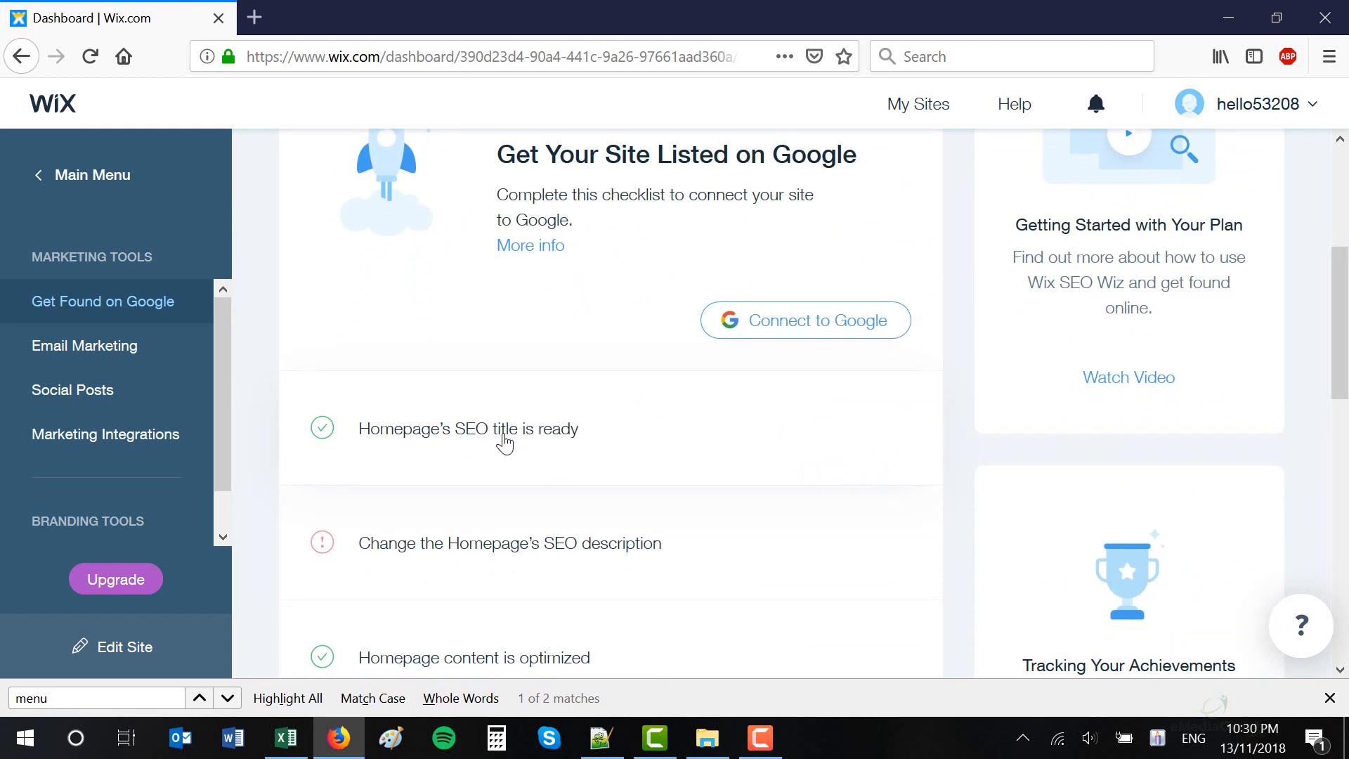
scroll(503, 440, down, 1)
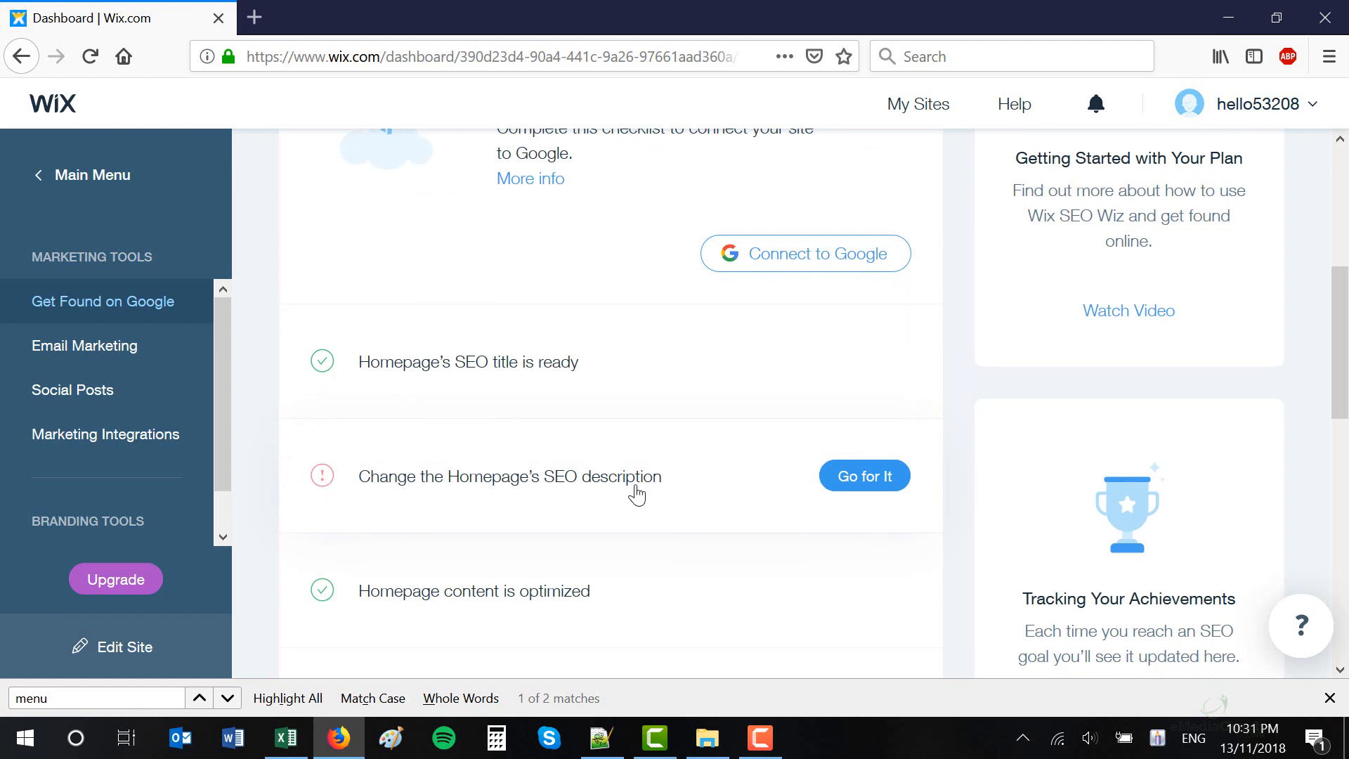
click(883, 491)
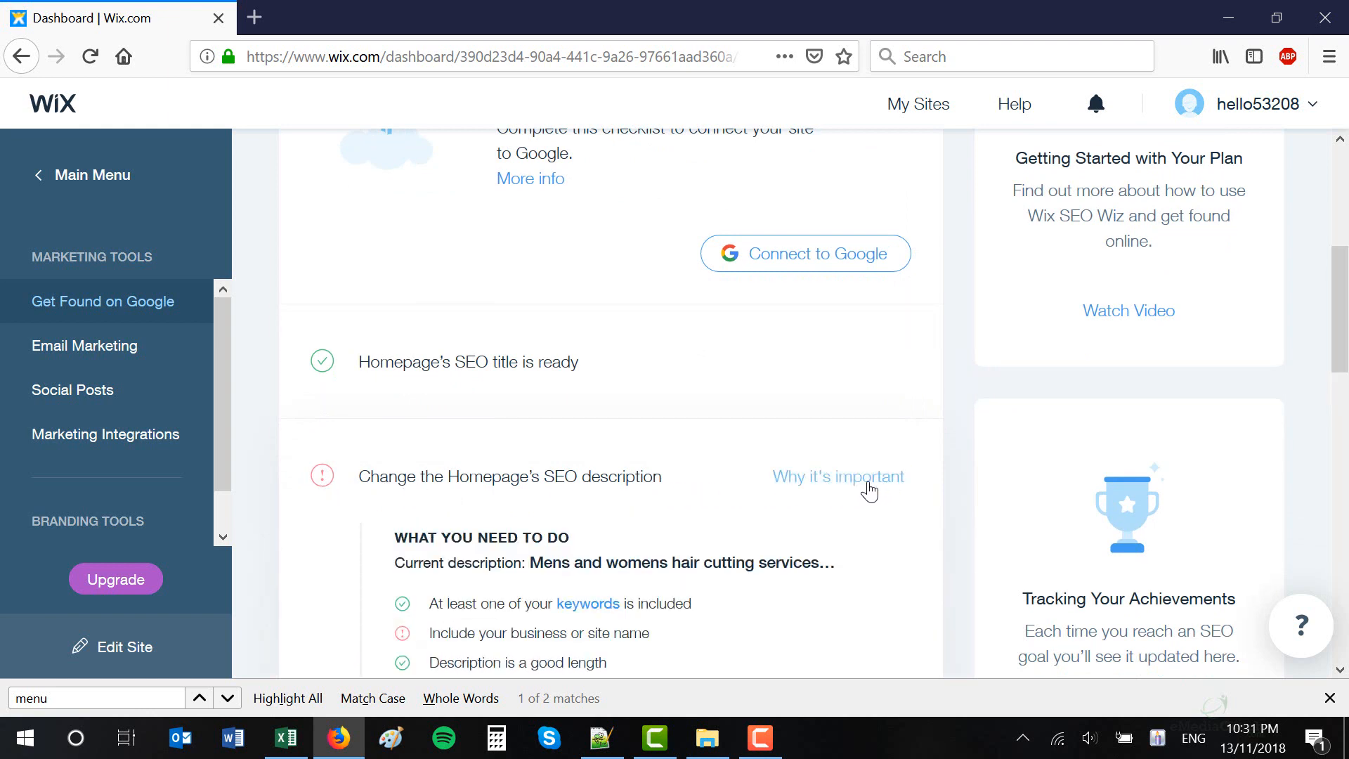
scroll(870, 485, down, 3)
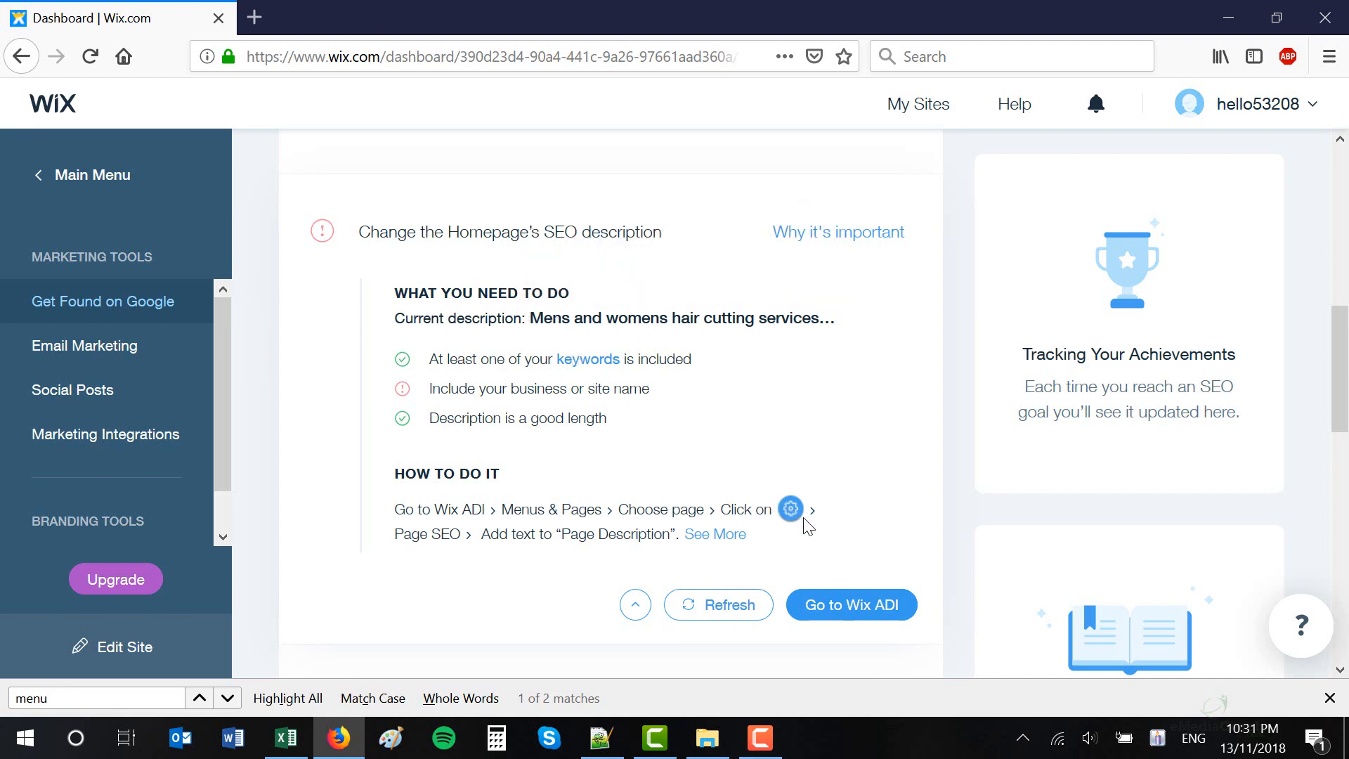
Step: Review the remaining checklist items, from homepage content to the domain and Google Search Console connections
scroll(796, 517, down, 5)
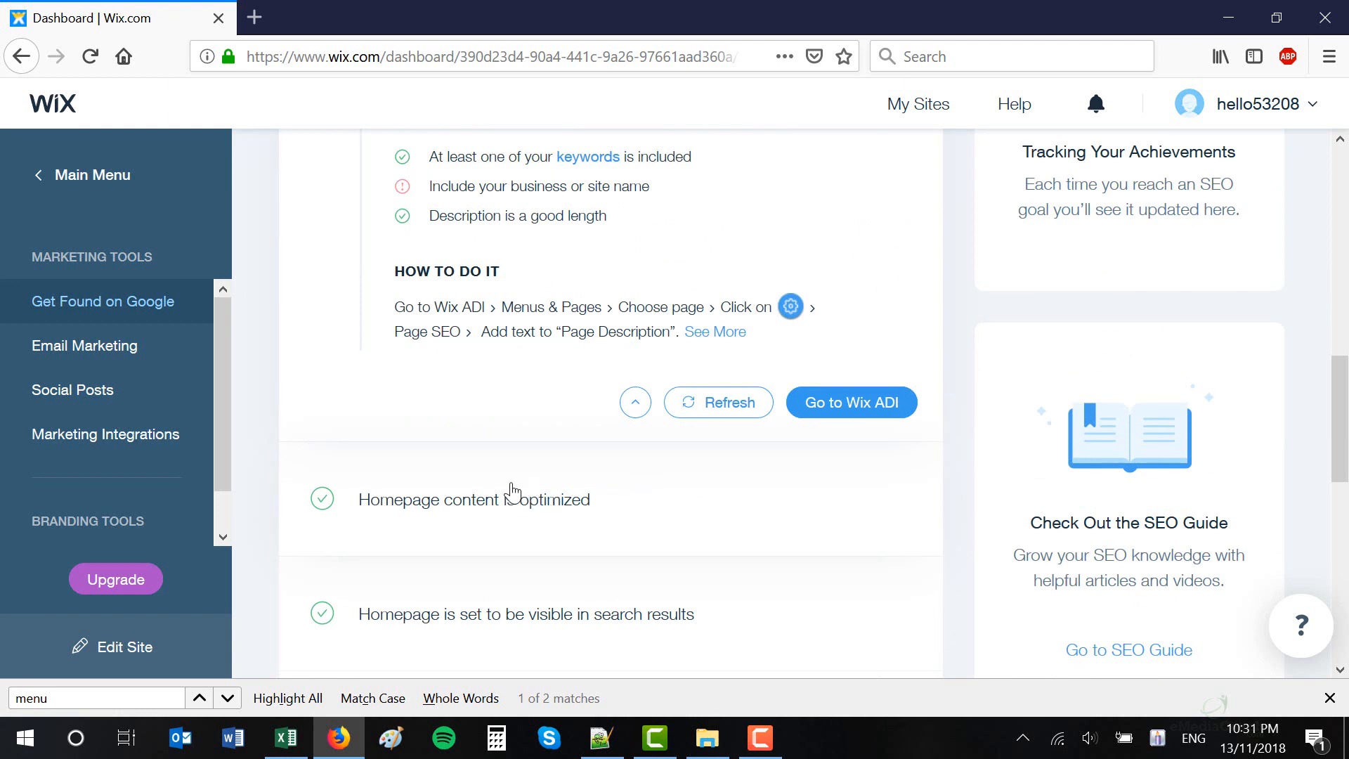
scroll(489, 383, down, 1)
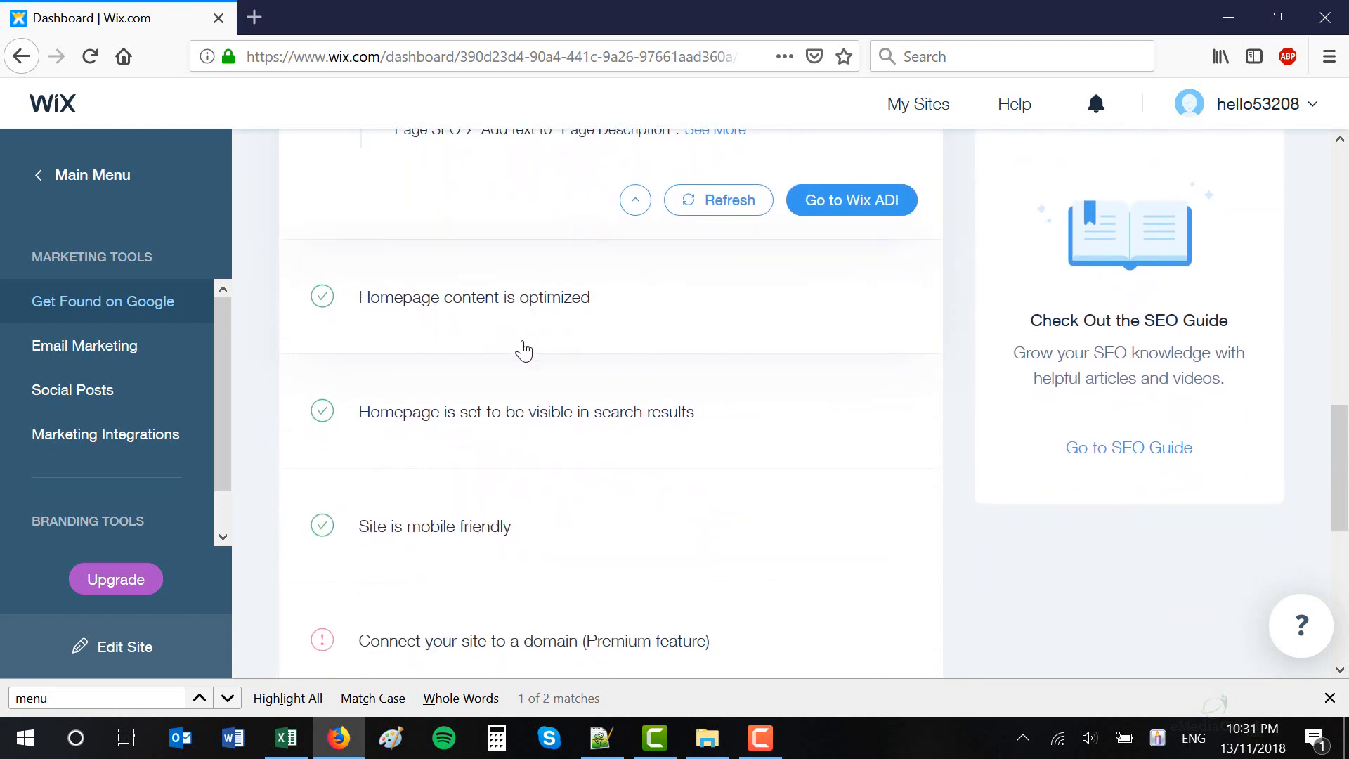
scroll(443, 394, down, 1)
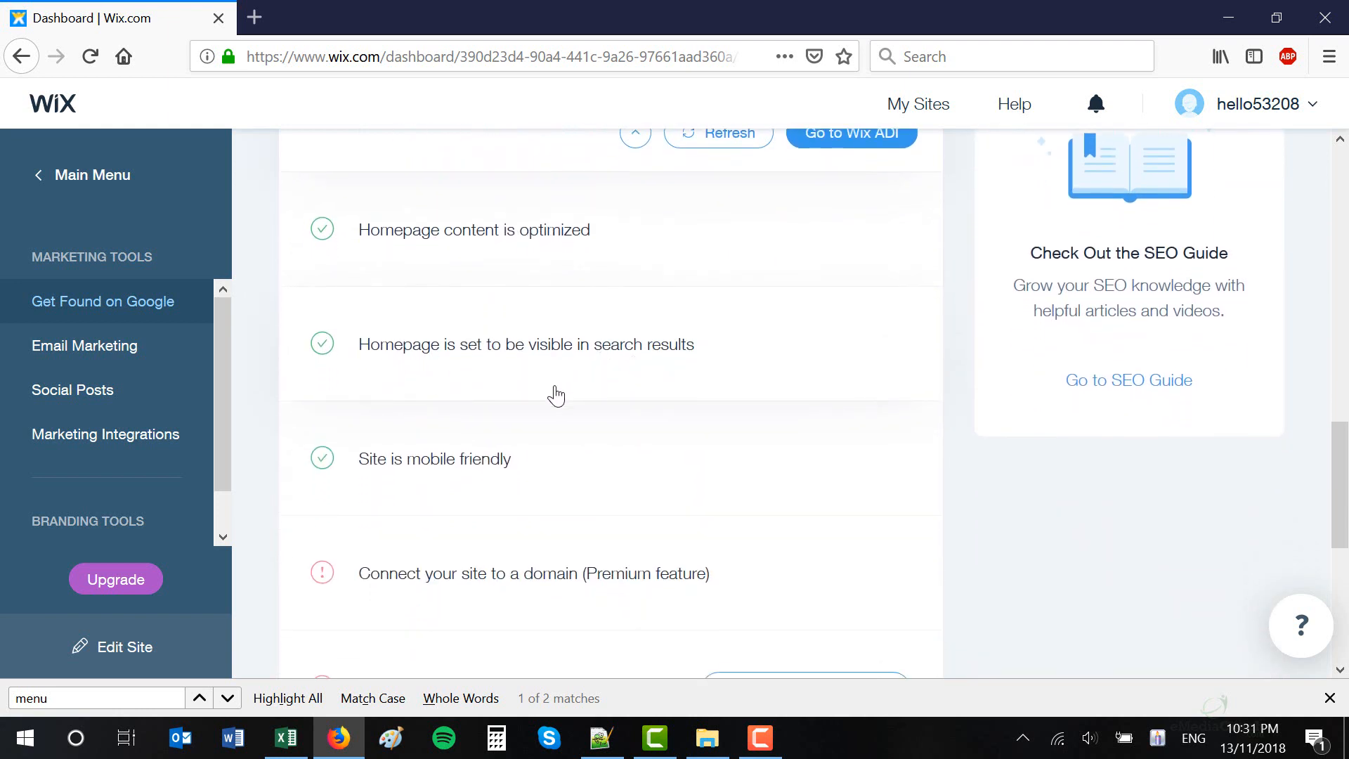
scroll(485, 365, down, 2)
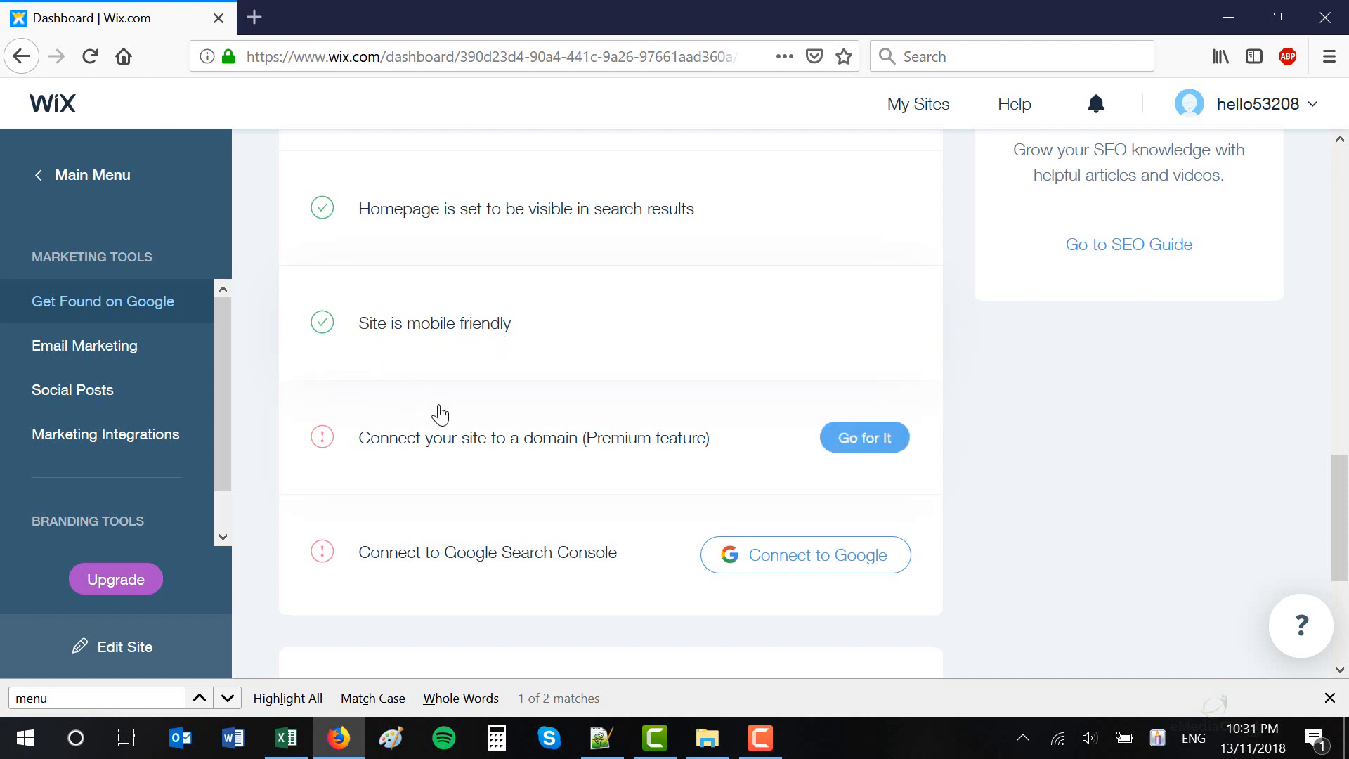
Step: Open "Step 2: Optimize Your Site Pages for SEO" and expand the instructions for updating the homepage's contact info
scroll(394, 387, down, 1)
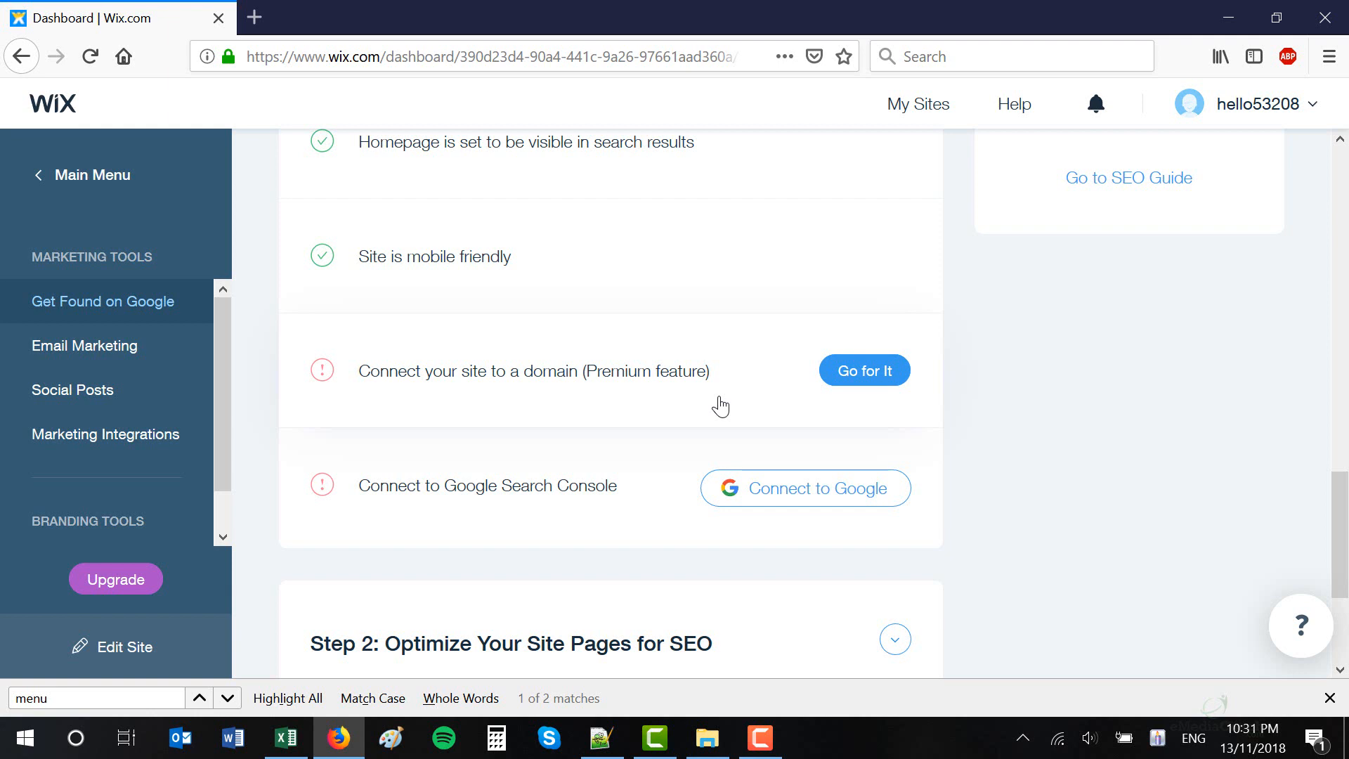
scroll(632, 418, down, 3)
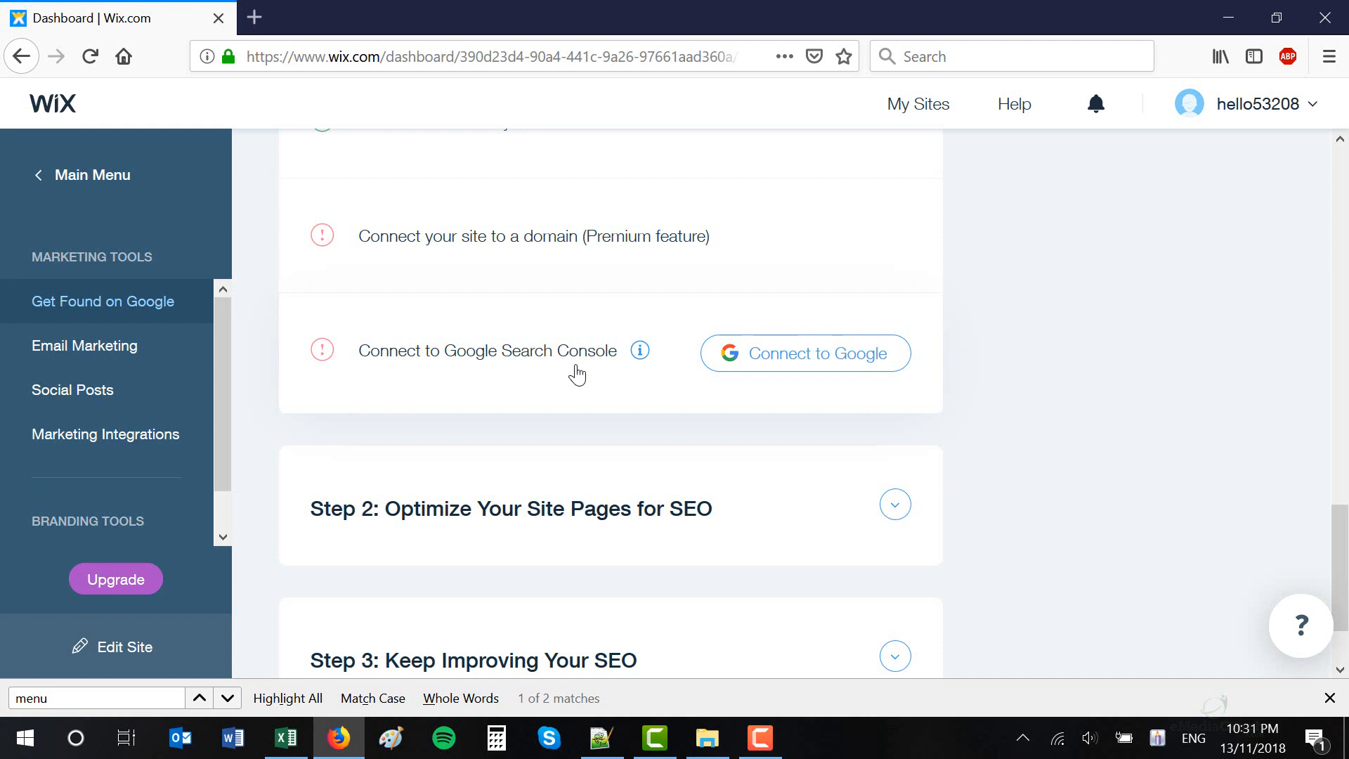
scroll(575, 373, down, 1)
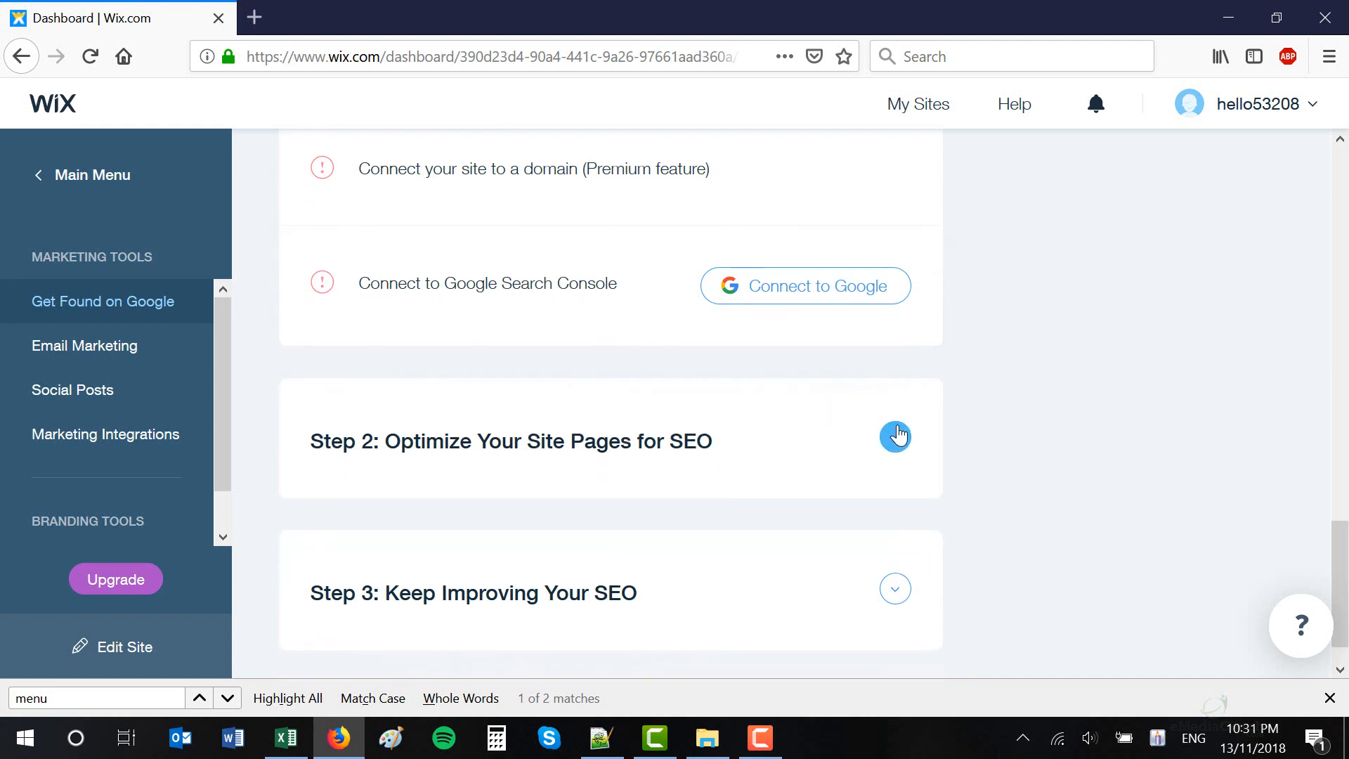
click(896, 438)
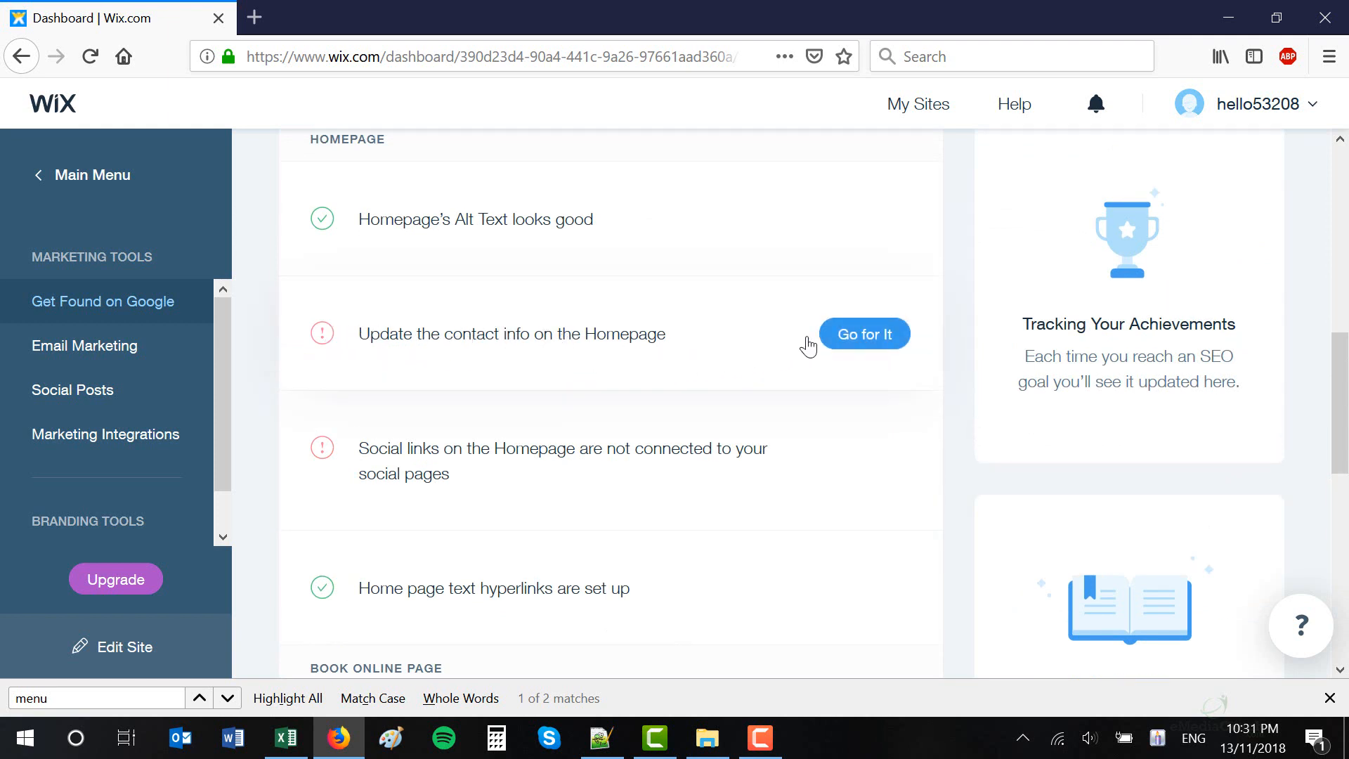
click(859, 347)
scroll(852, 364, down, 2)
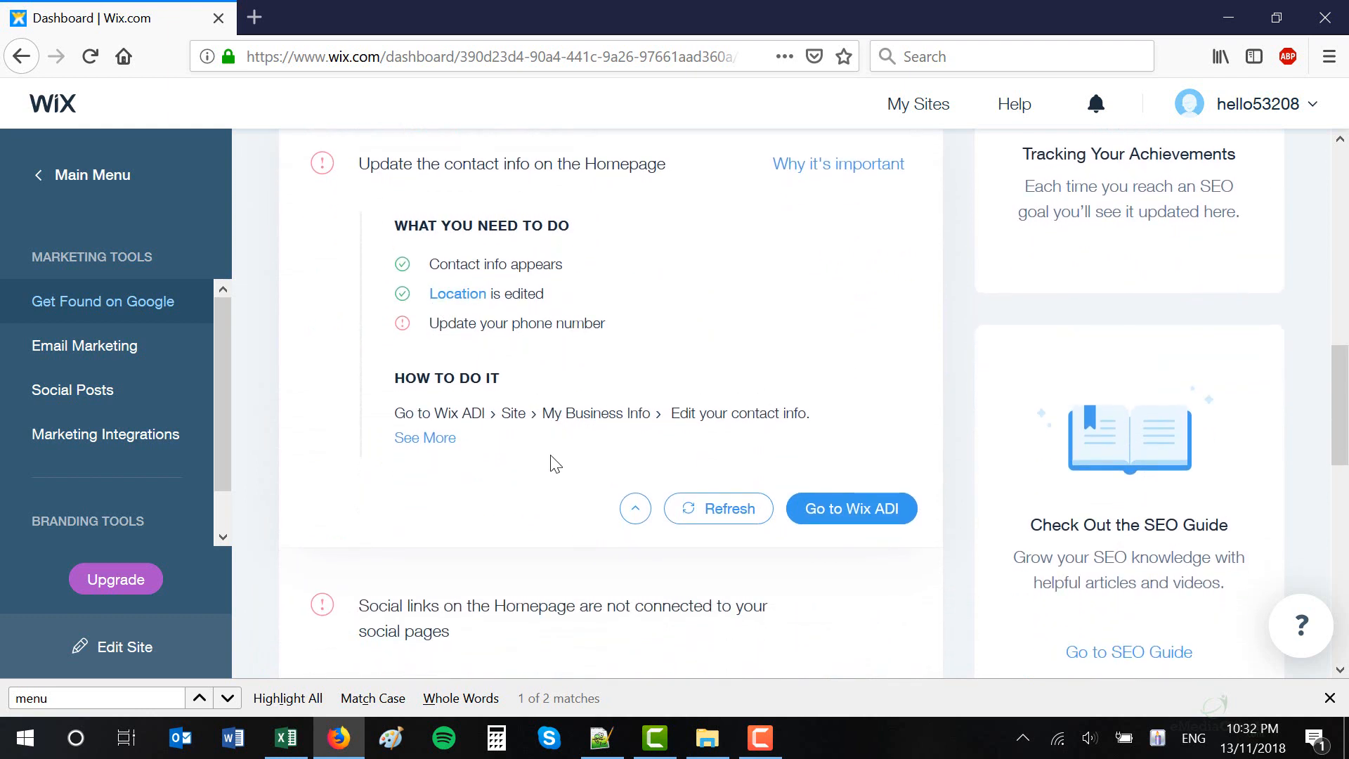
scroll(745, 434, down, 1)
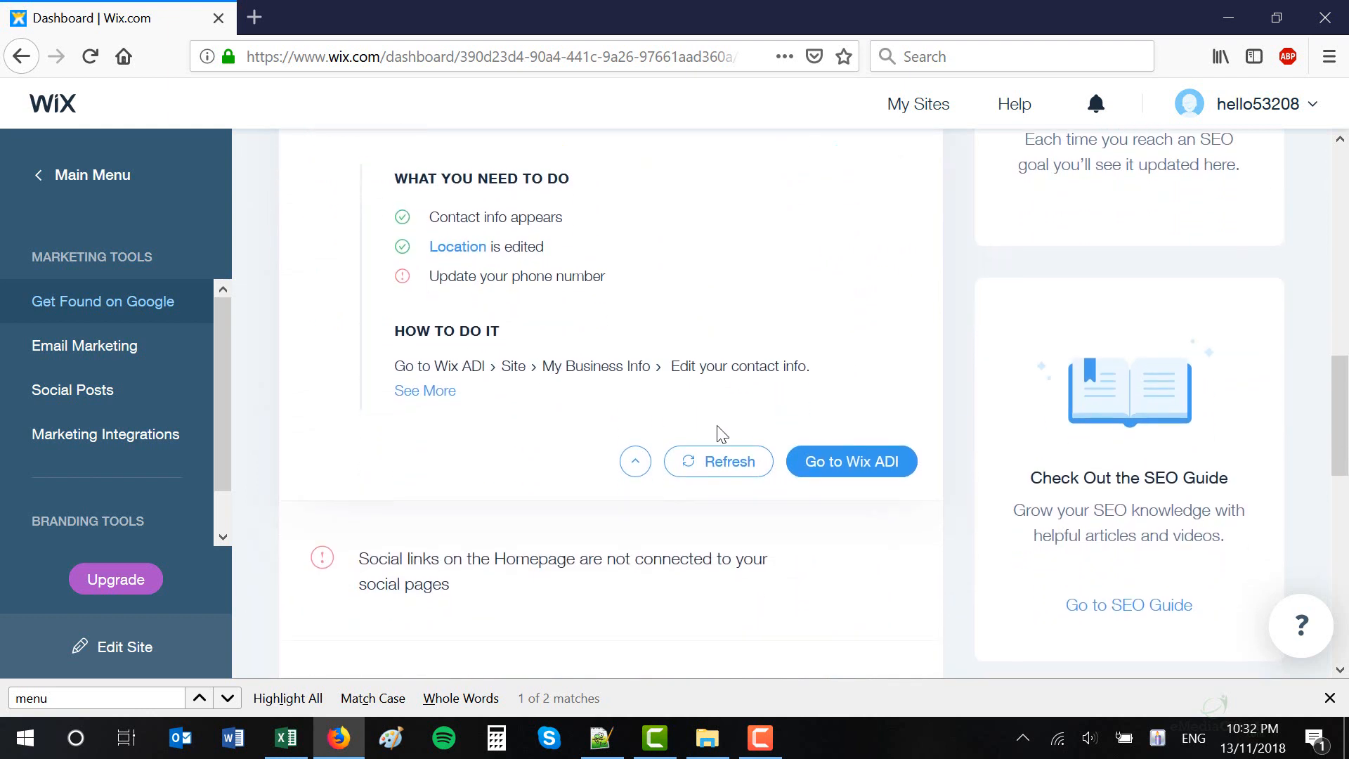
Step: Review the remaining Step 2 checklist items, from the homepage's social links to the Book Online page's SEO description and hyperlinks
scroll(487, 485, down, 2)
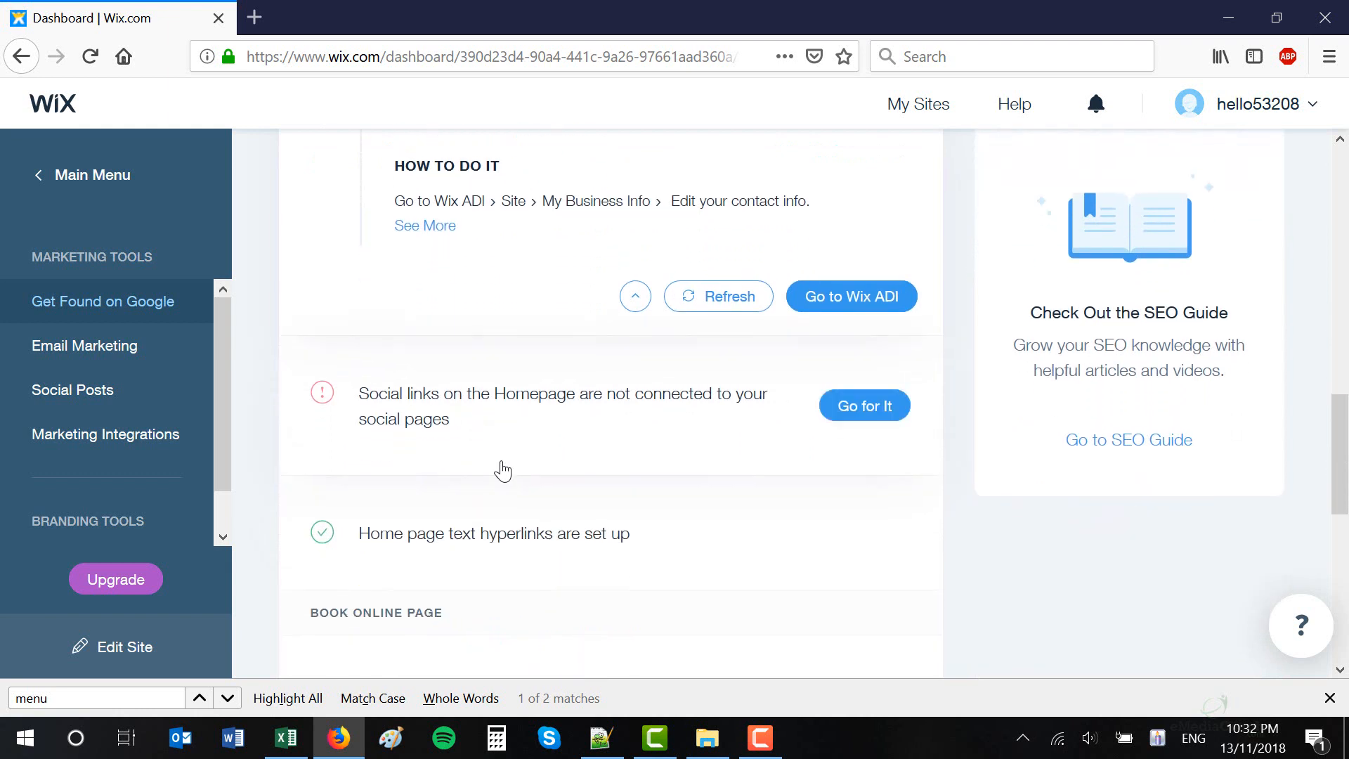
scroll(499, 470, down, 1)
scroll(503, 469, down, 3)
scroll(509, 458, down, 1)
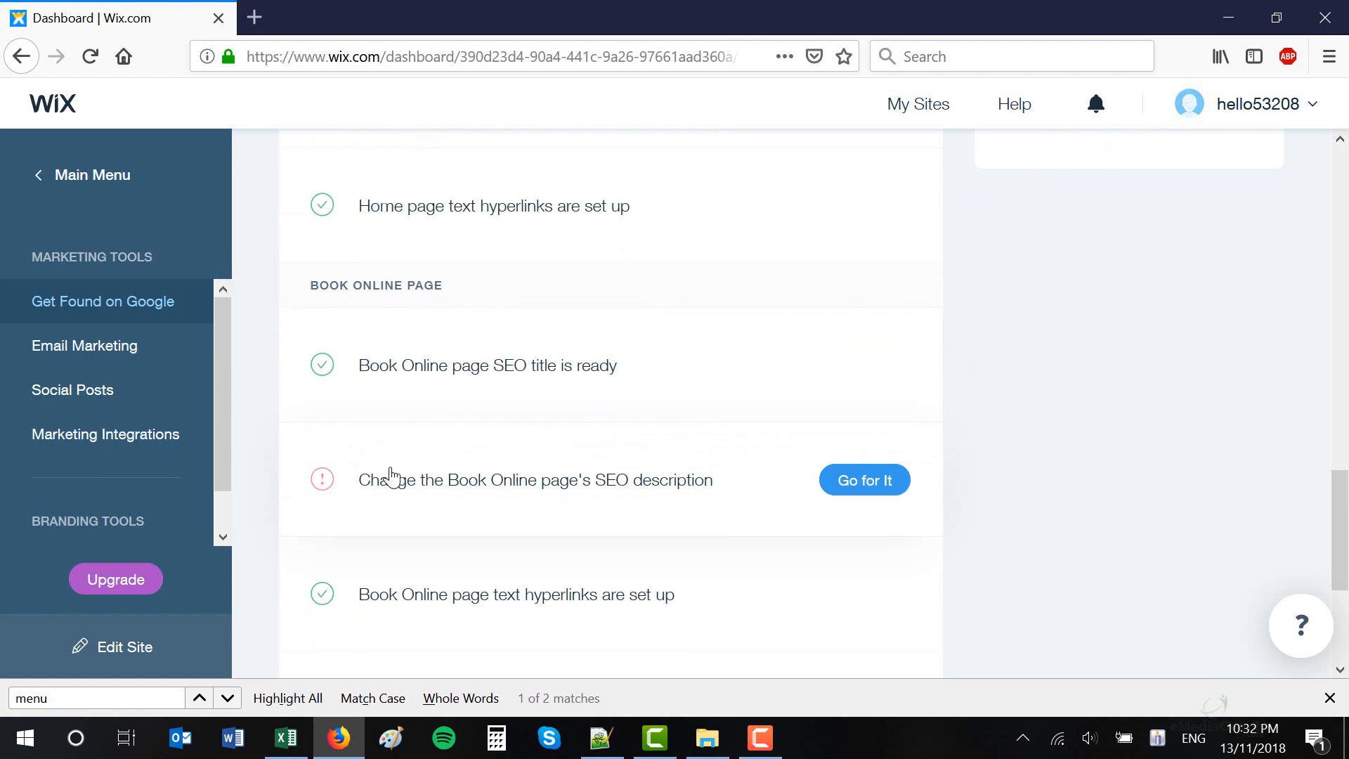
scroll(389, 473, up, 2)
scroll(457, 284, up, 4)
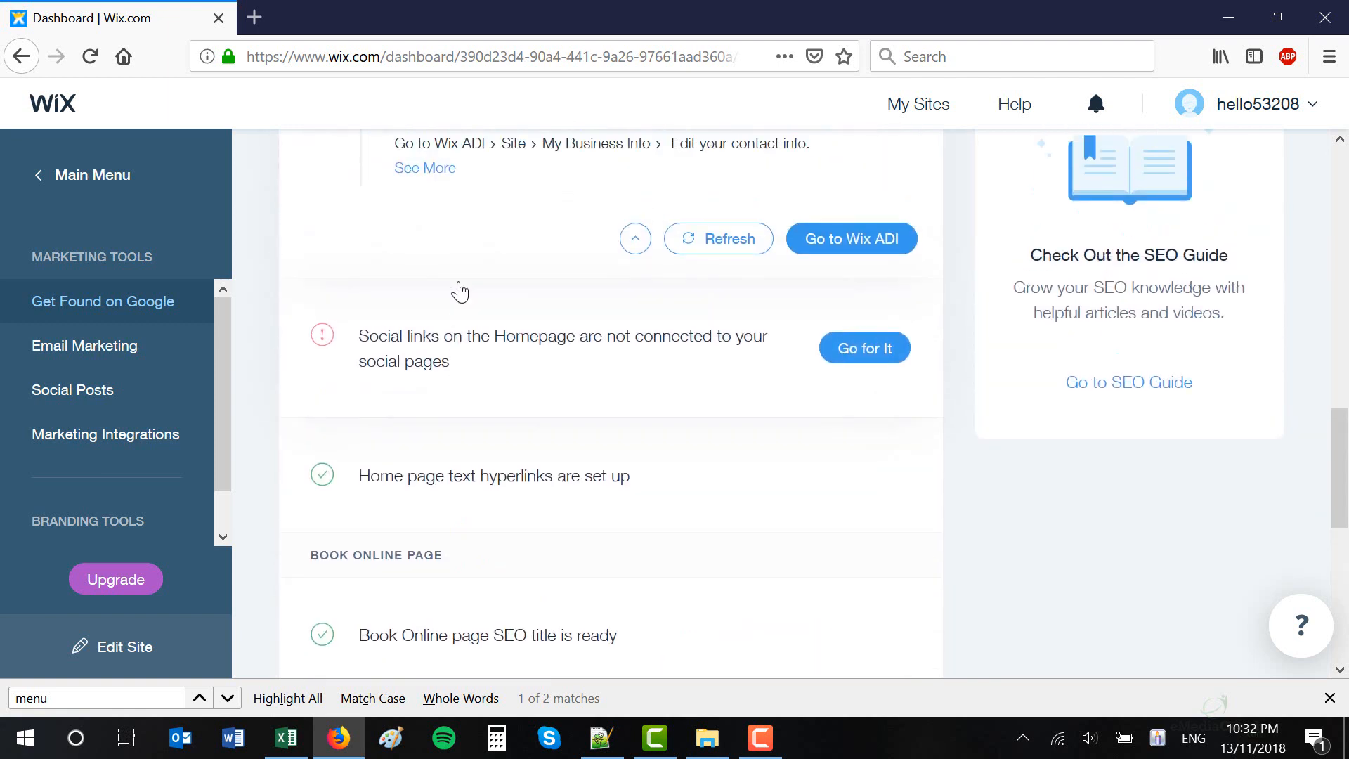
scroll(463, 285, up, 1)
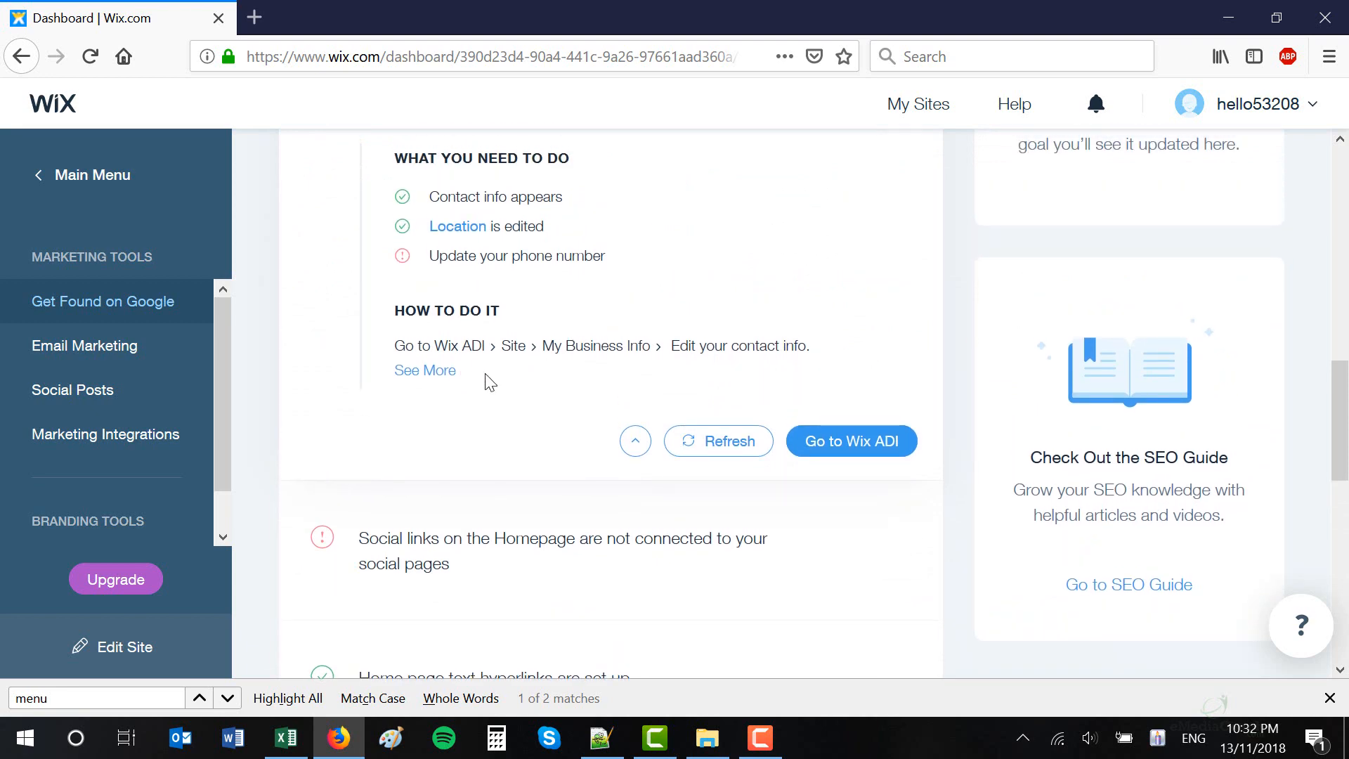
scroll(491, 383, down, 8)
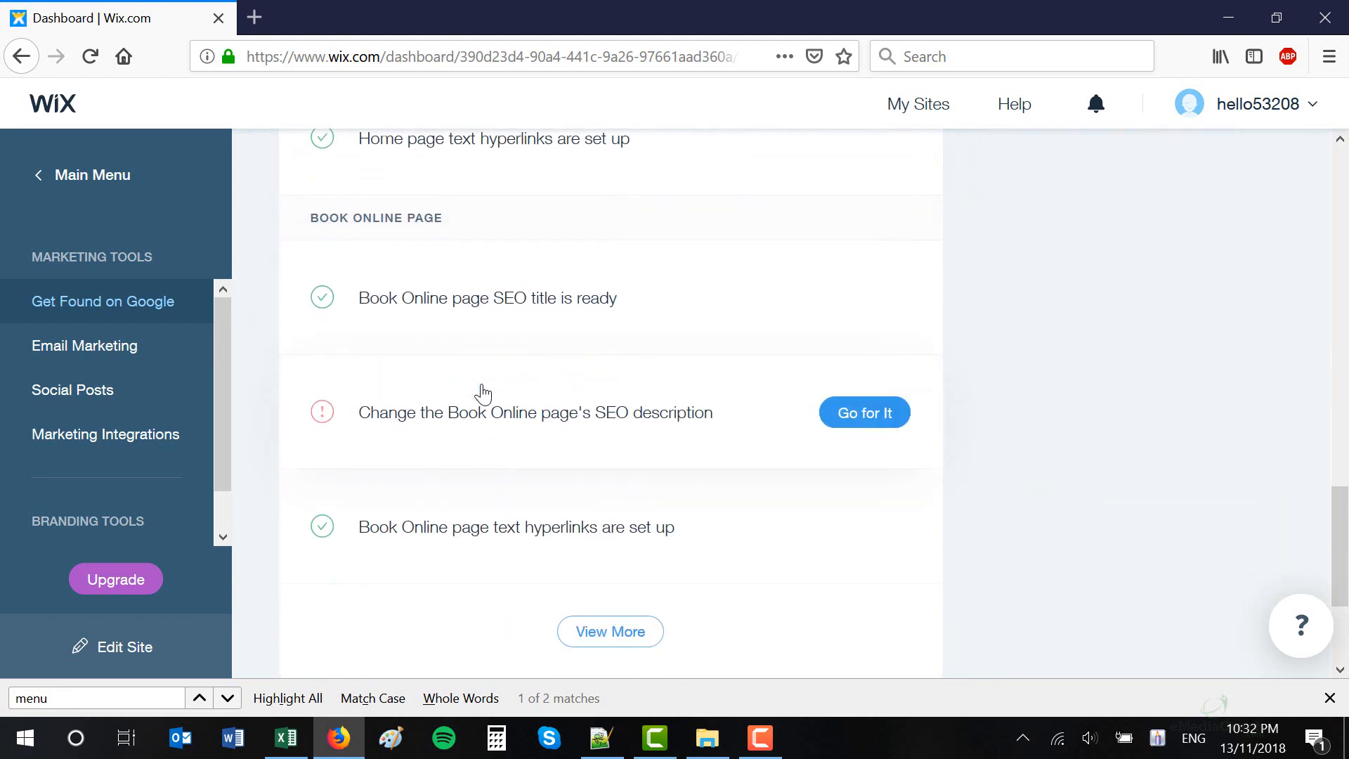
scroll(482, 393, down, 4)
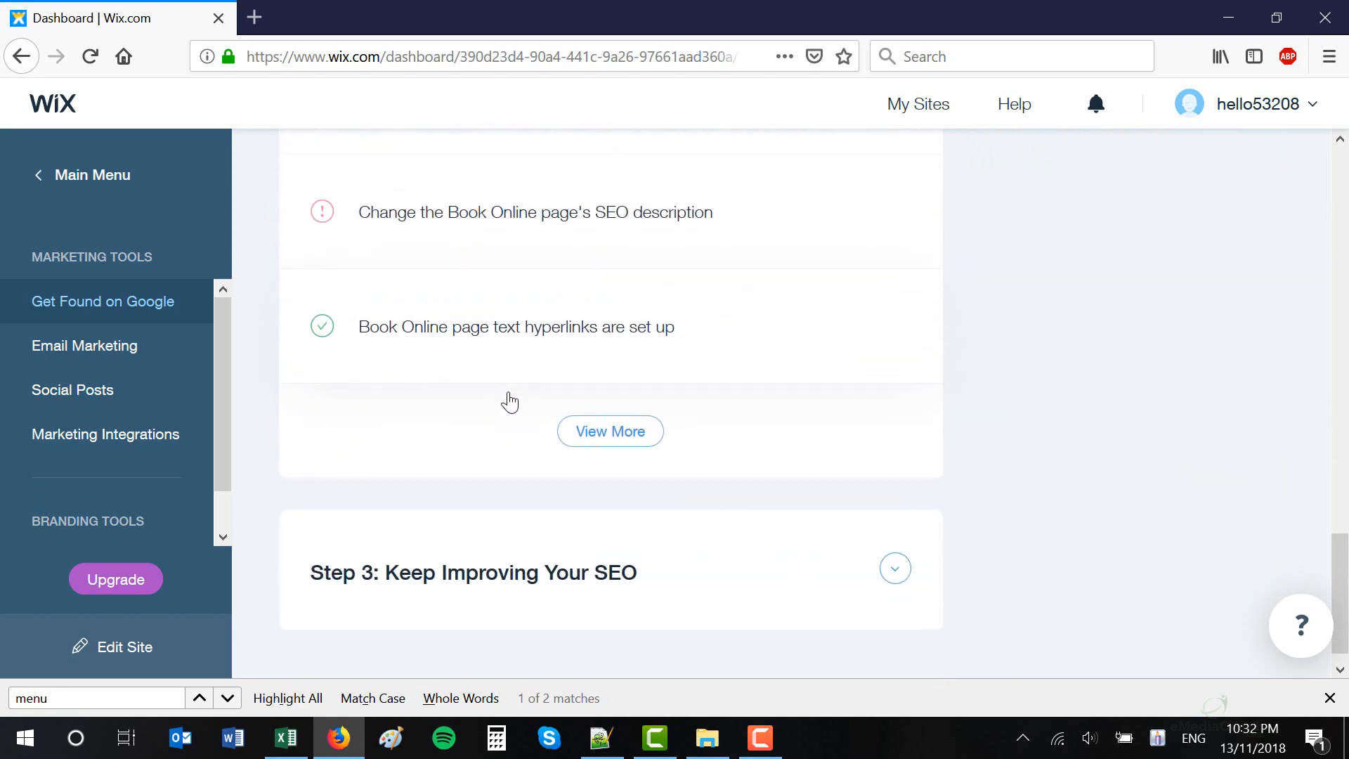
Step: Expand "Step 3: Keep Improving Your SEO" and review its options alongside the collapsed earlier steps
click(899, 540)
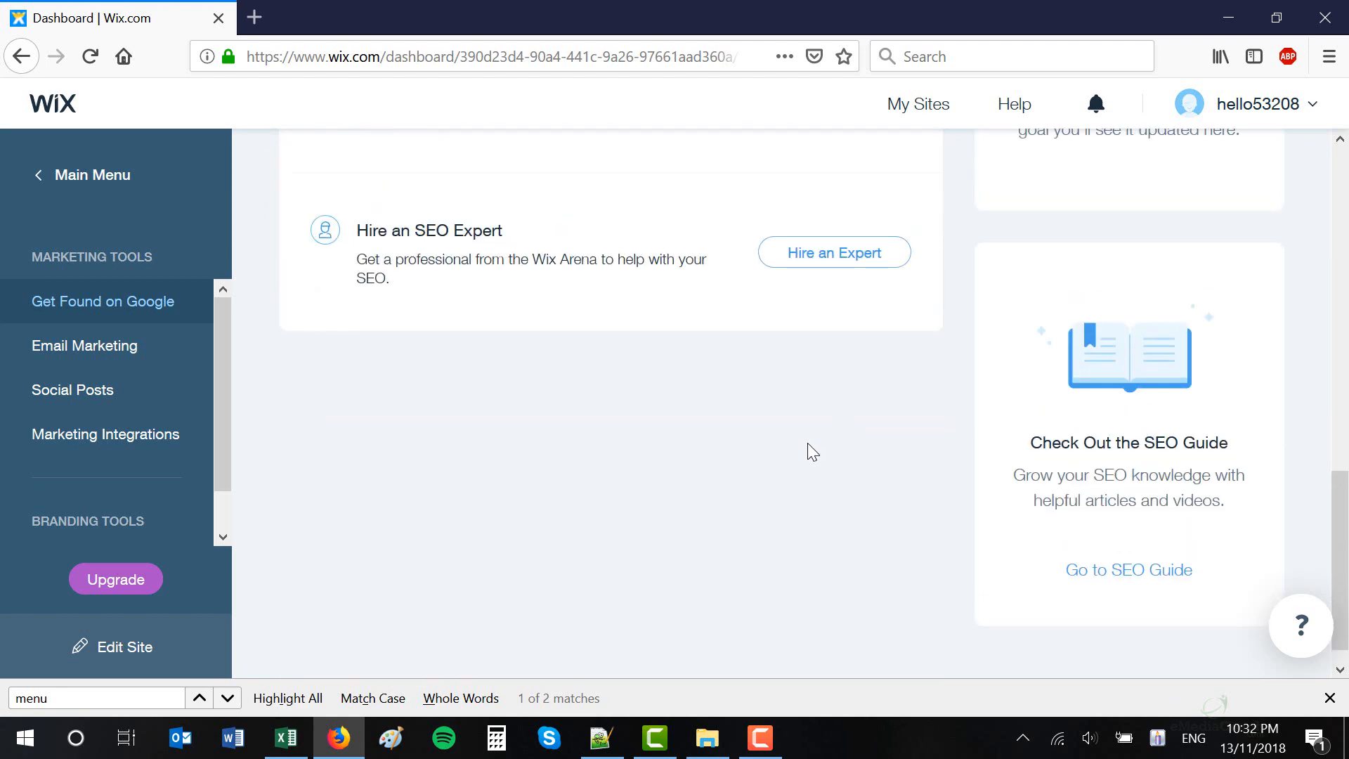
scroll(801, 444, up, 6)
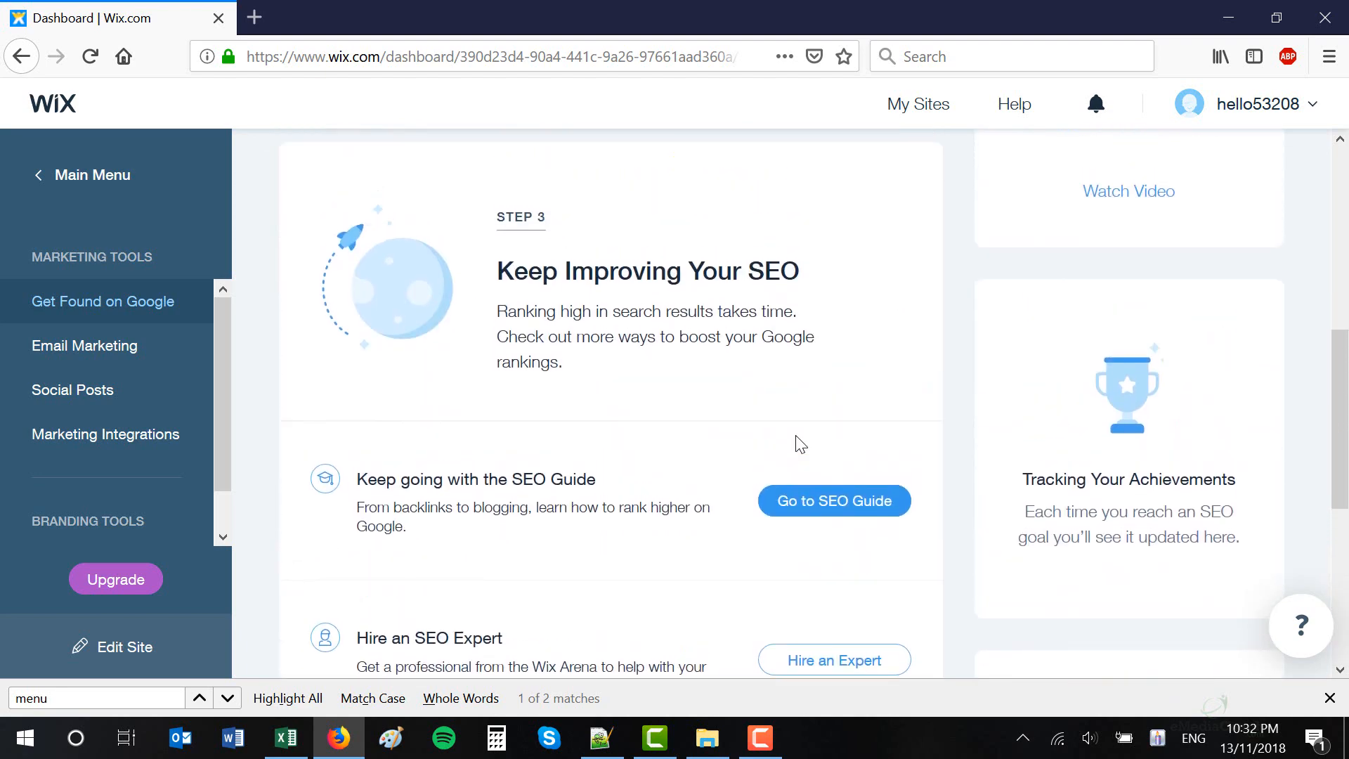
scroll(801, 444, up, 3)
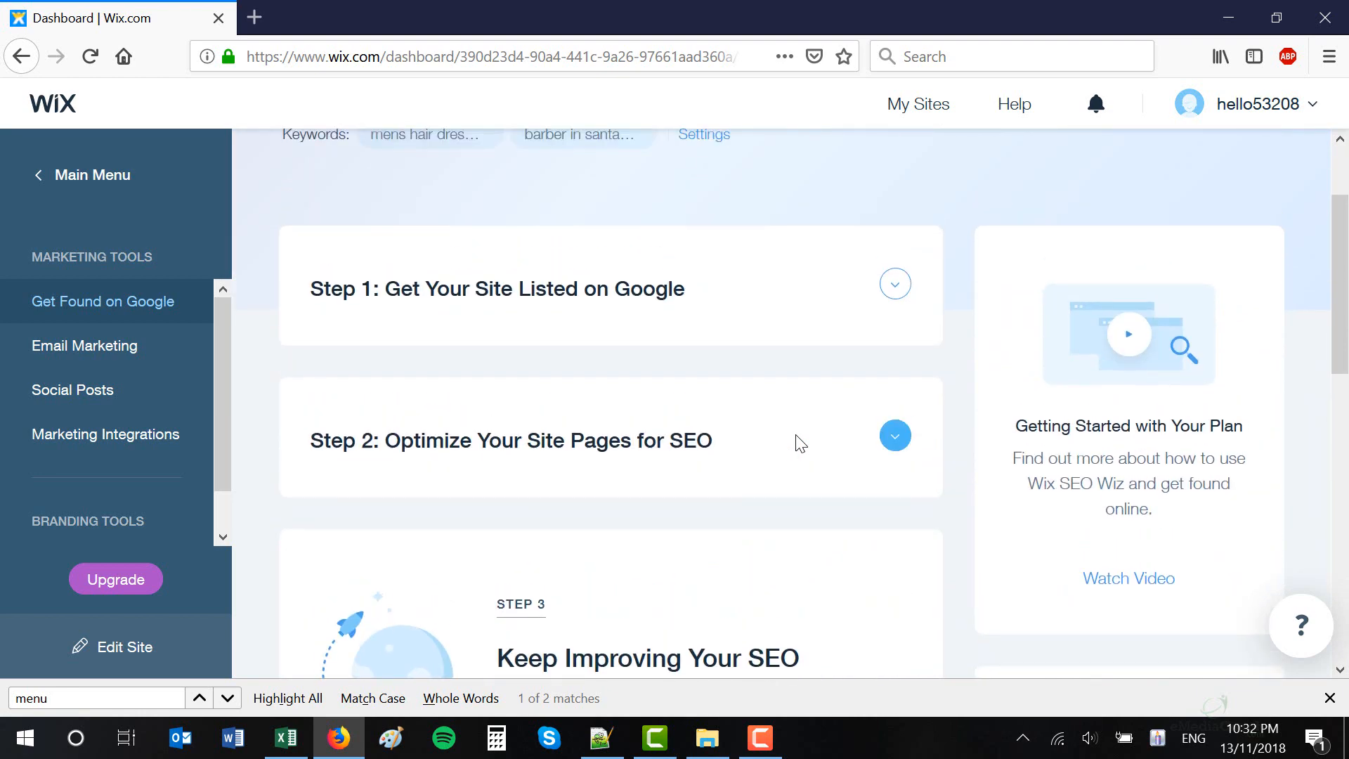
scroll(799, 444, down, 7)
scroll(759, 447, up, 7)
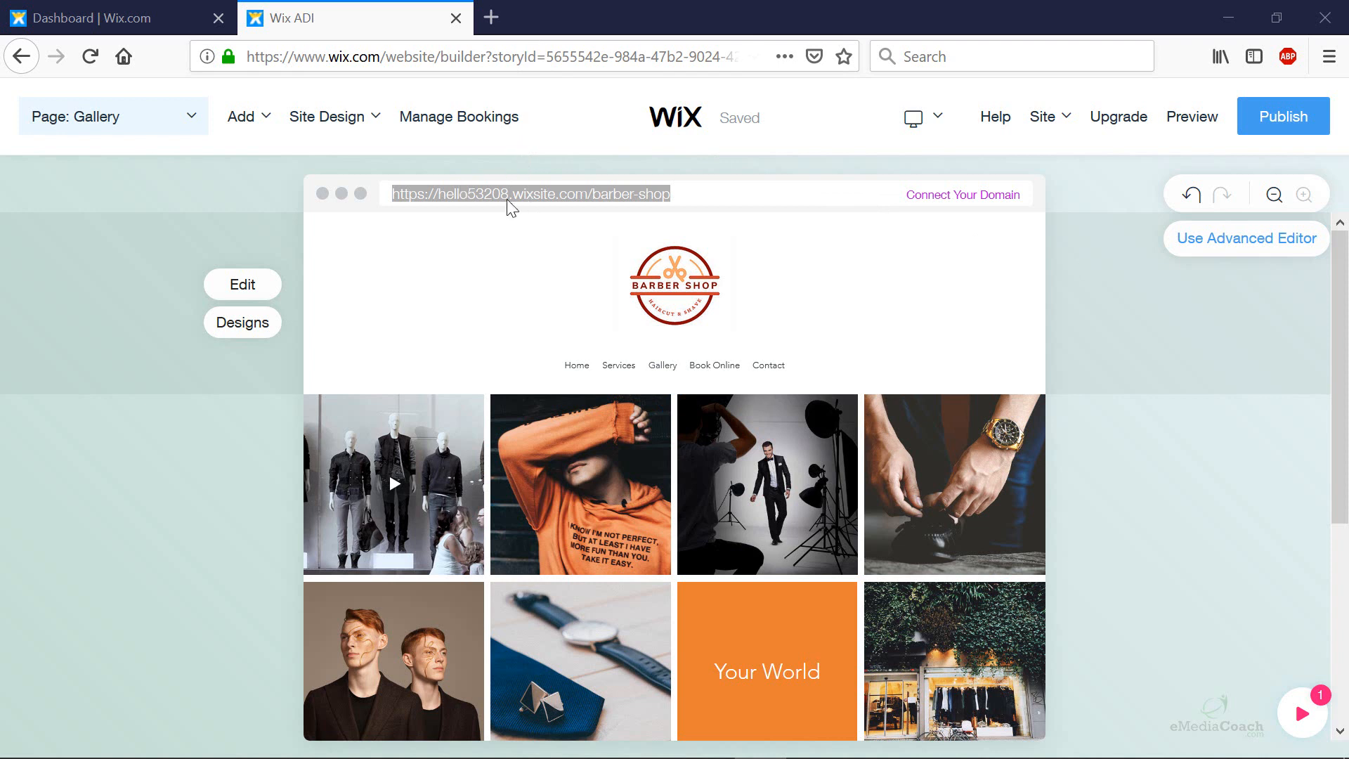
Step: Open the copied address of the live barber shop site in a new browser tab and look over its homepage header
click(491, 17)
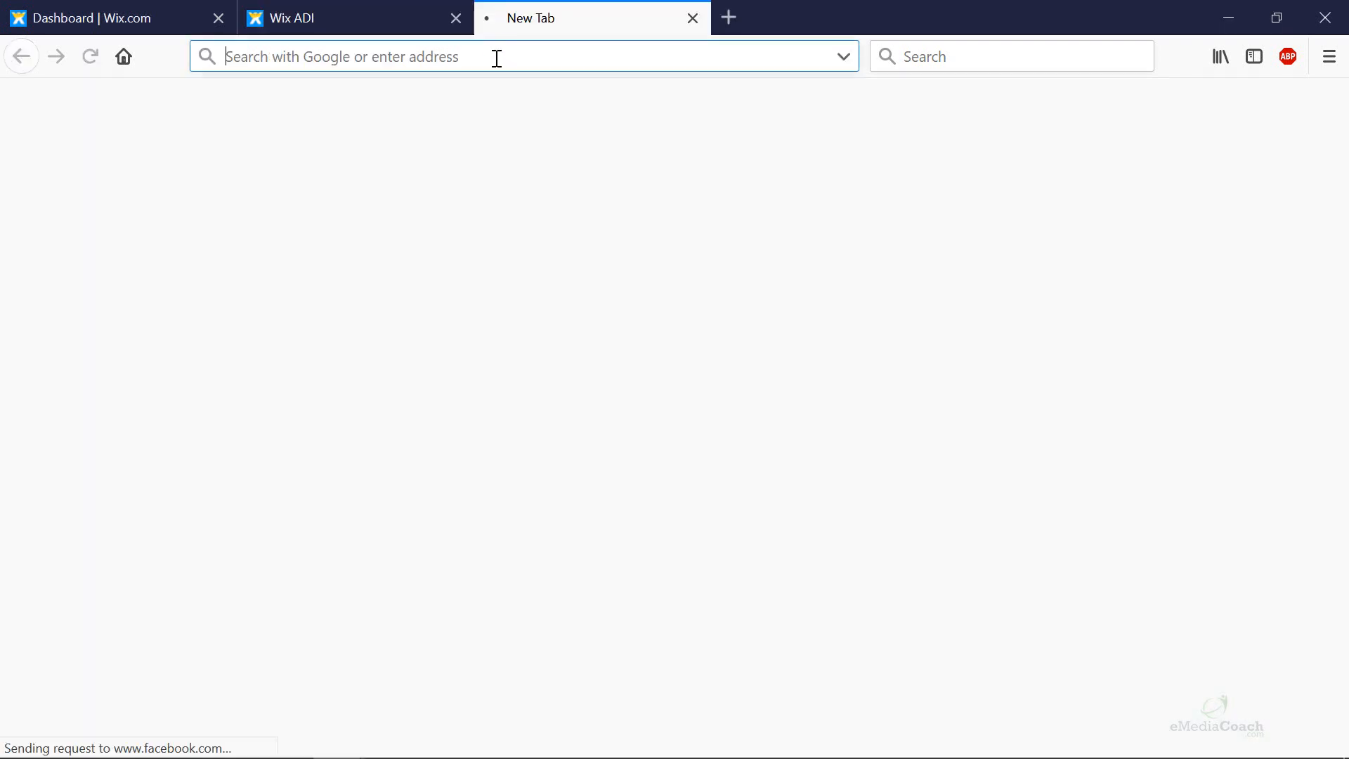
right_click(497, 59)
click(567, 173)
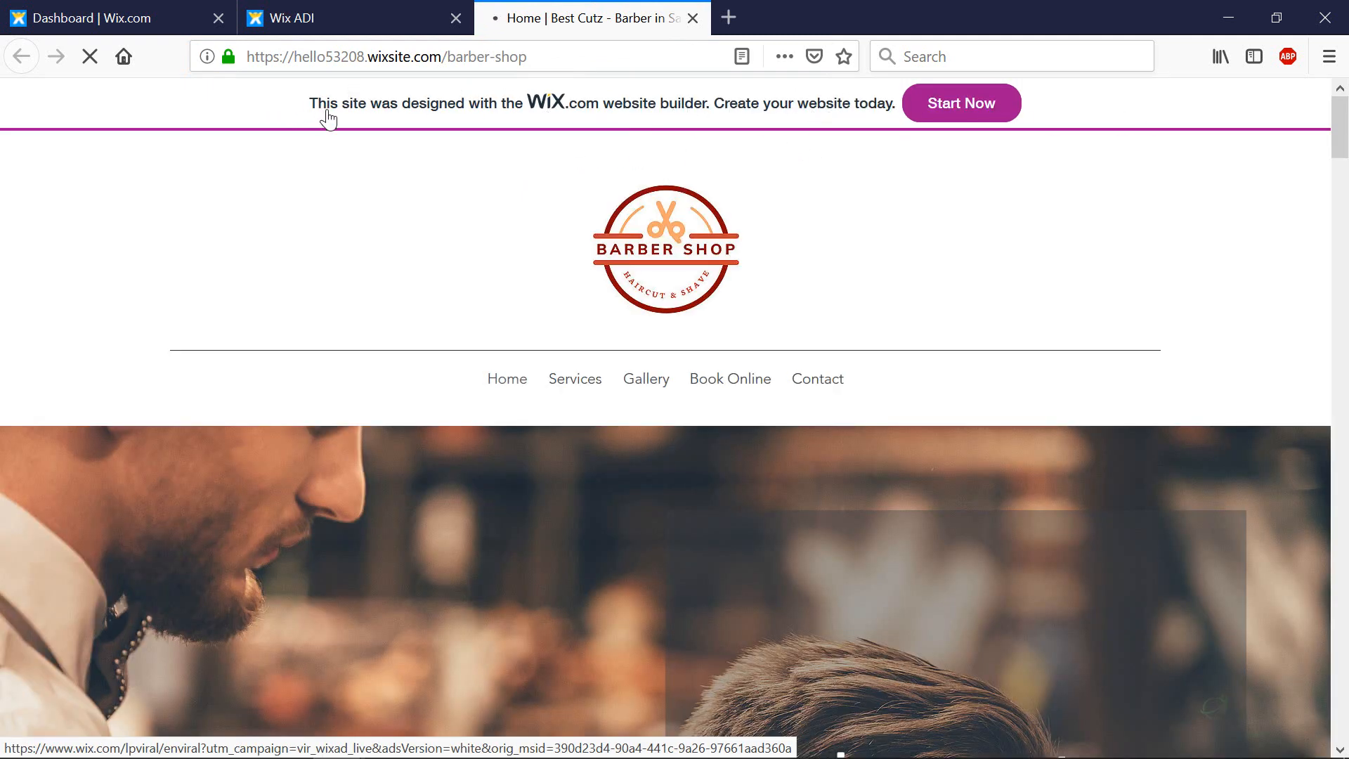
scroll(457, 225, down, 2)
scroll(468, 225, down, 6)
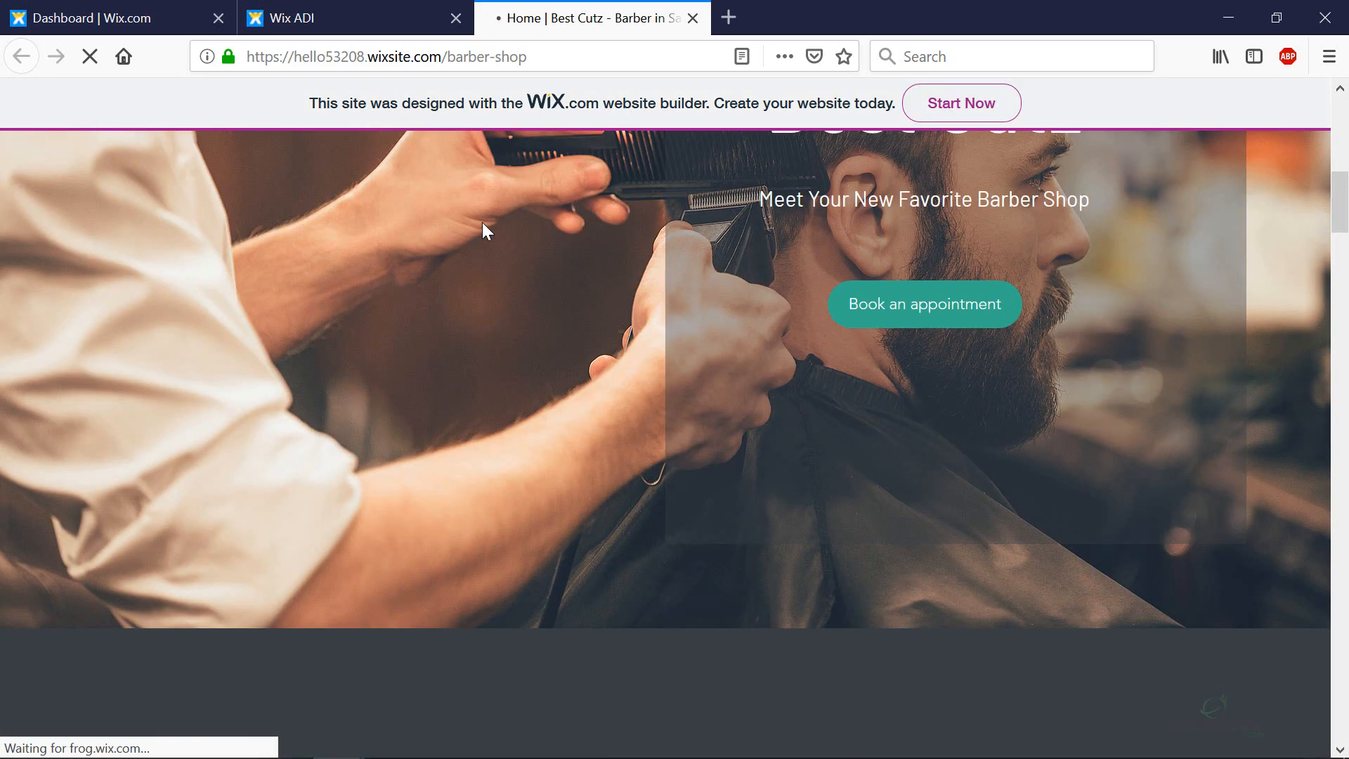
scroll(485, 222, up, 8)
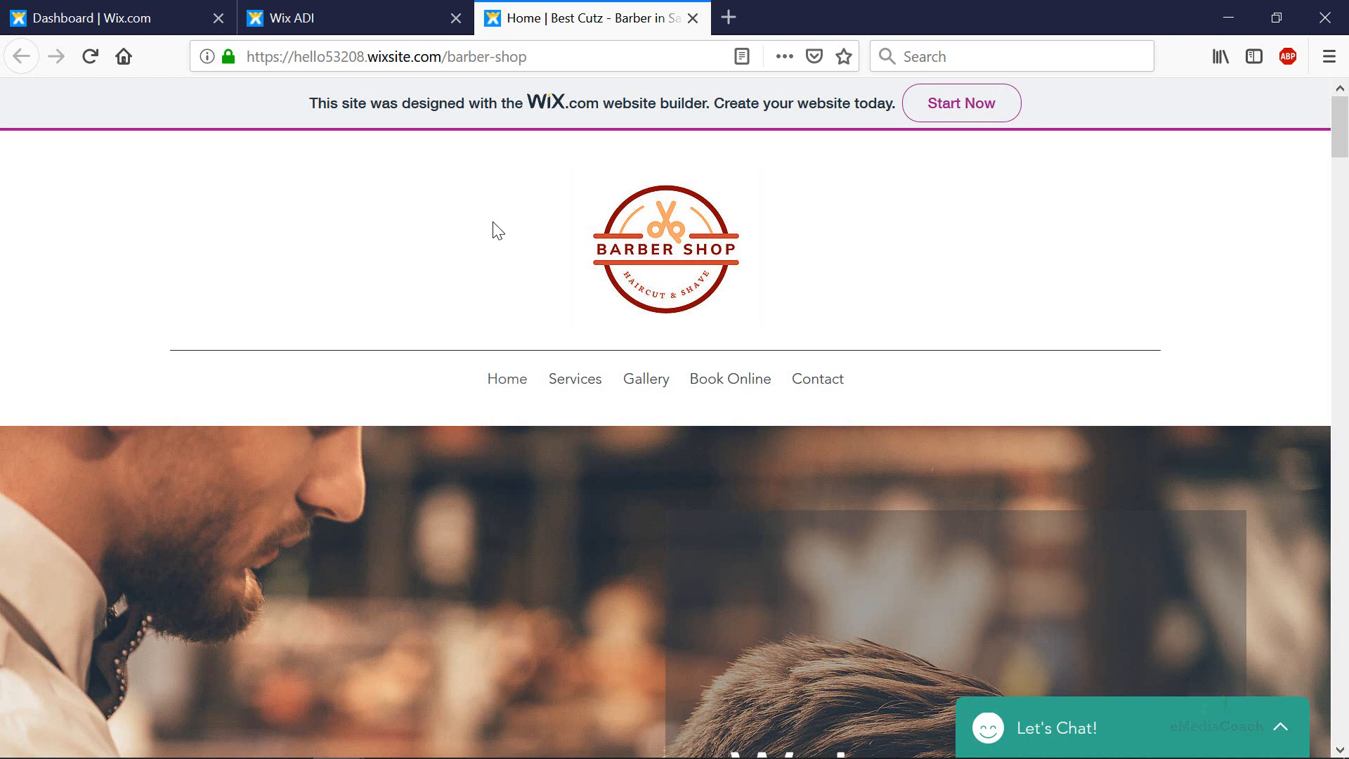
click(557, 56)
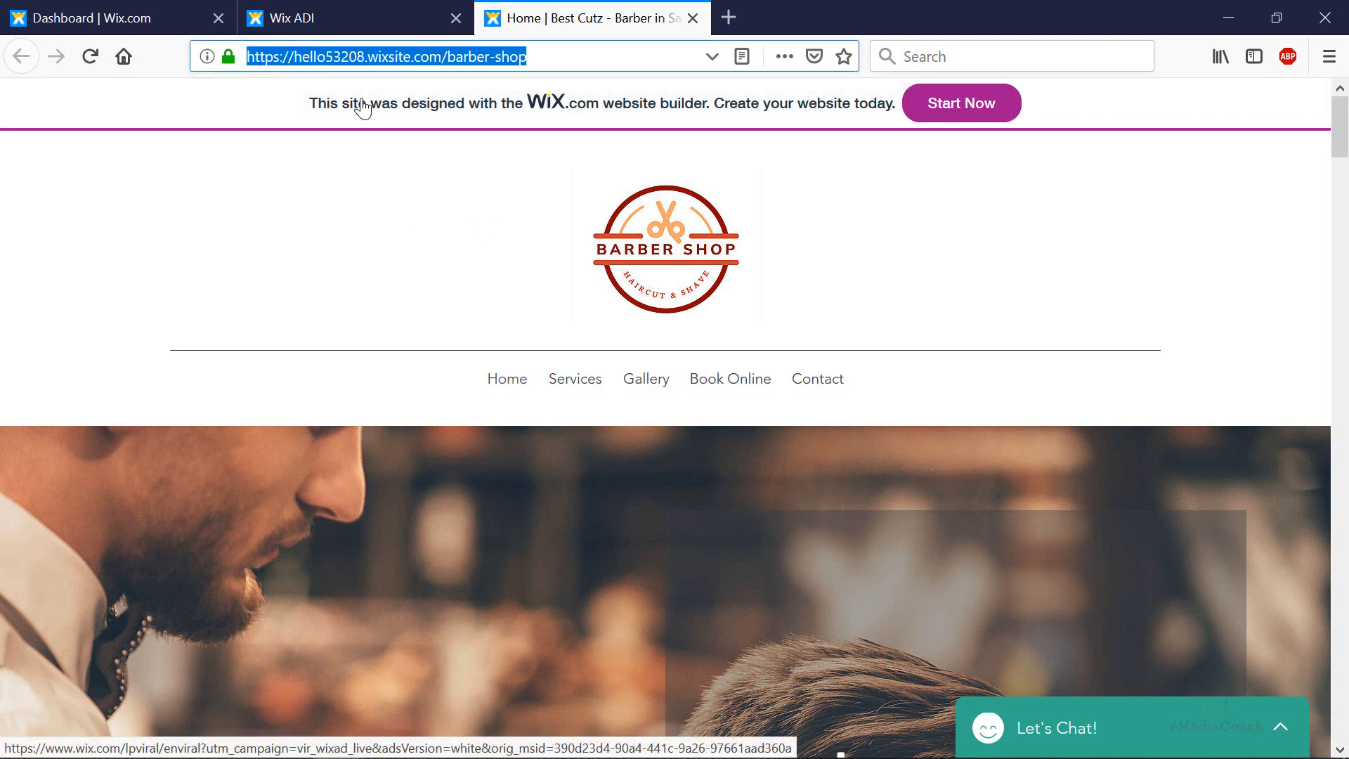
click(560, 57)
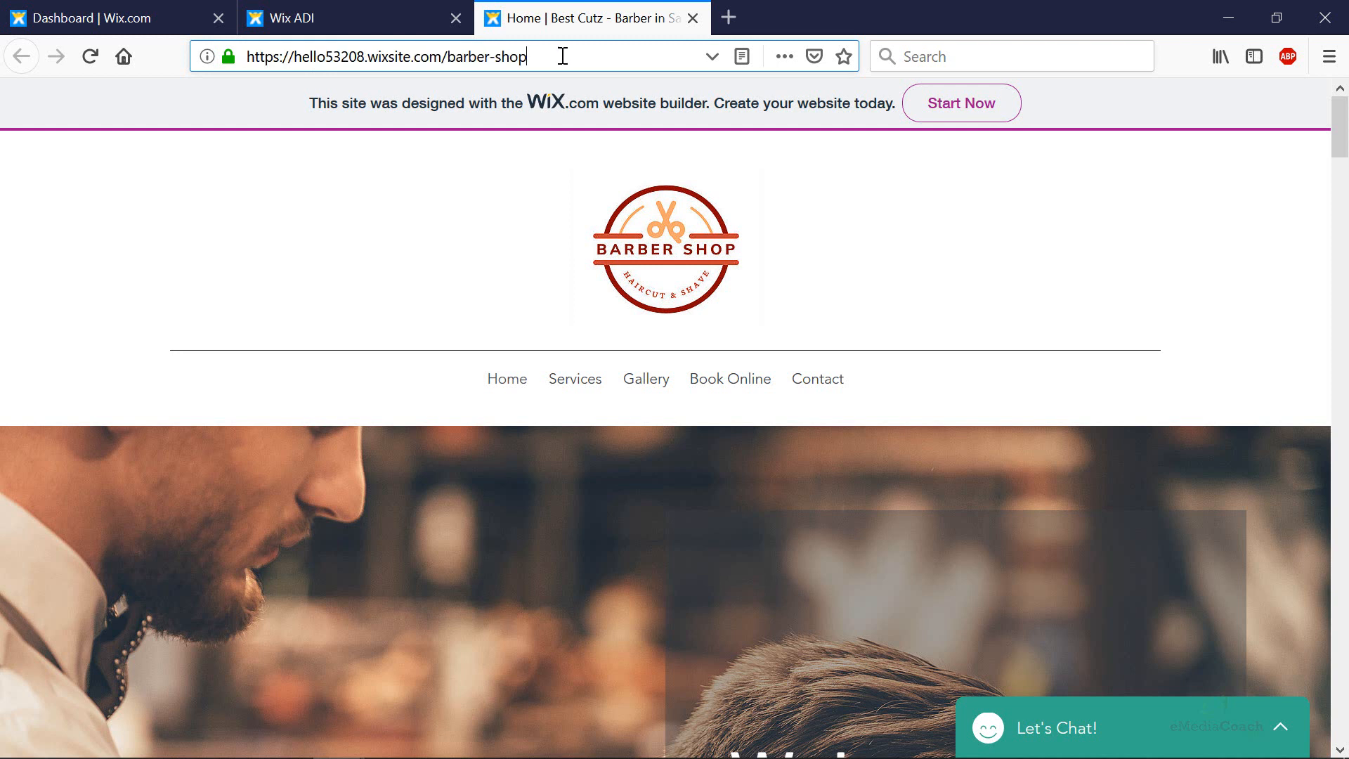
drag(595, 56, 320, 66)
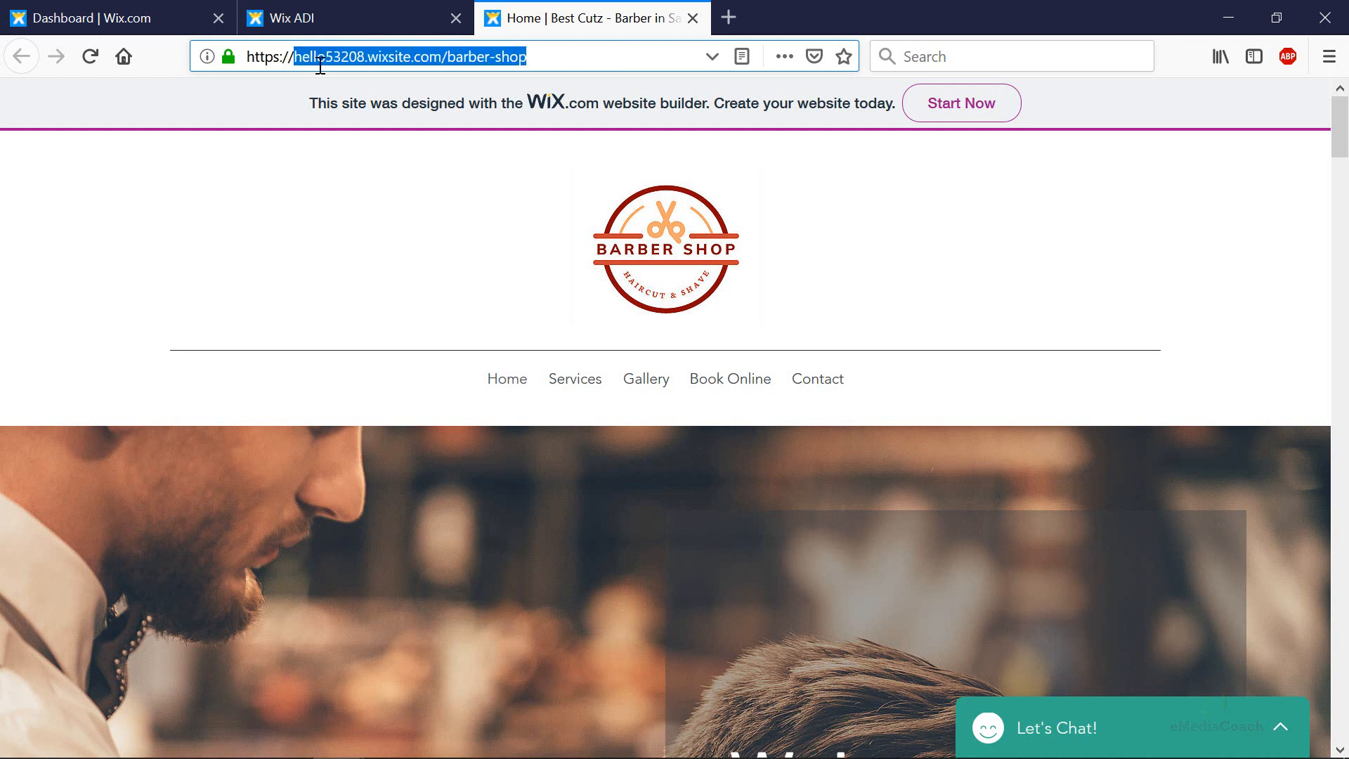
text(www.yourbarbershop.com)
key(Escape)
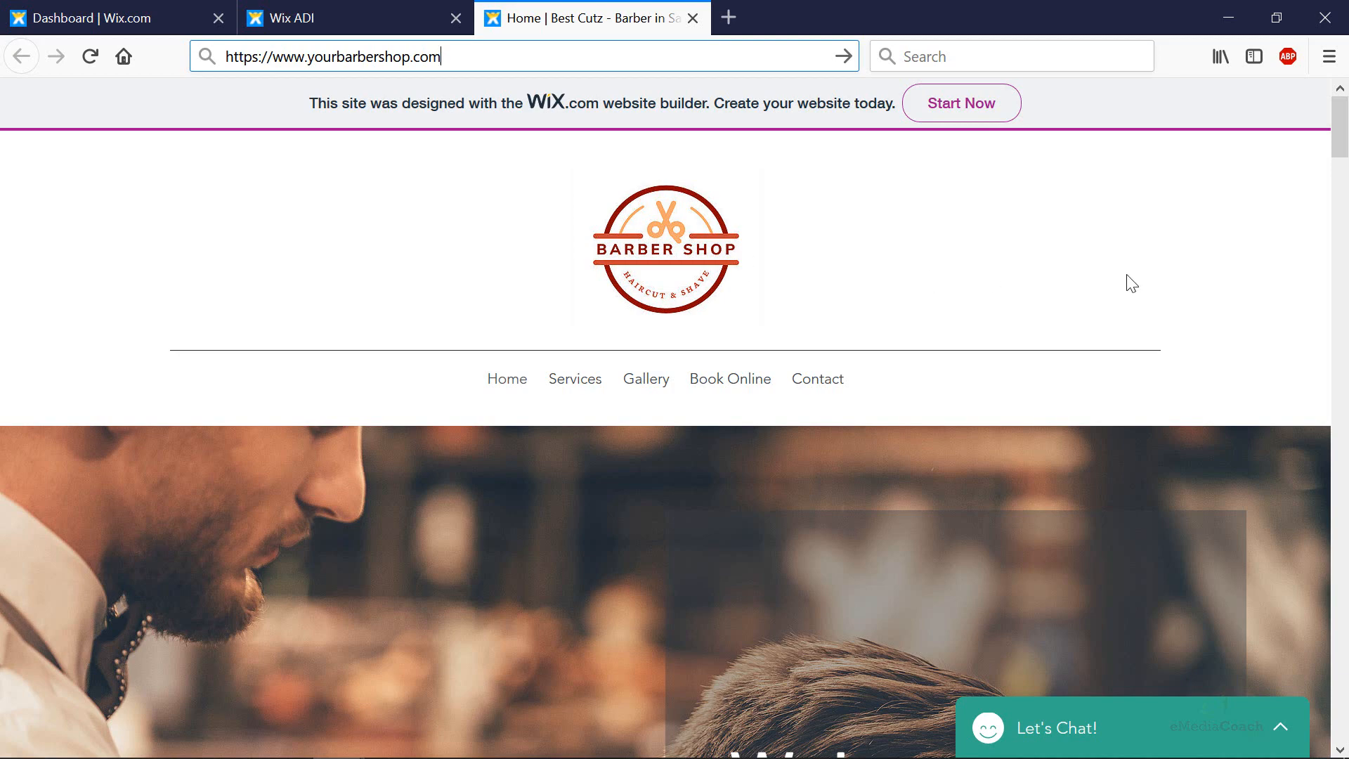
Step: Look over the live homepage from its header through the service prices and descriptions, ending at the Wix ad banner
scroll(1187, 290, down, 7)
scroll(1187, 292, down, 8)
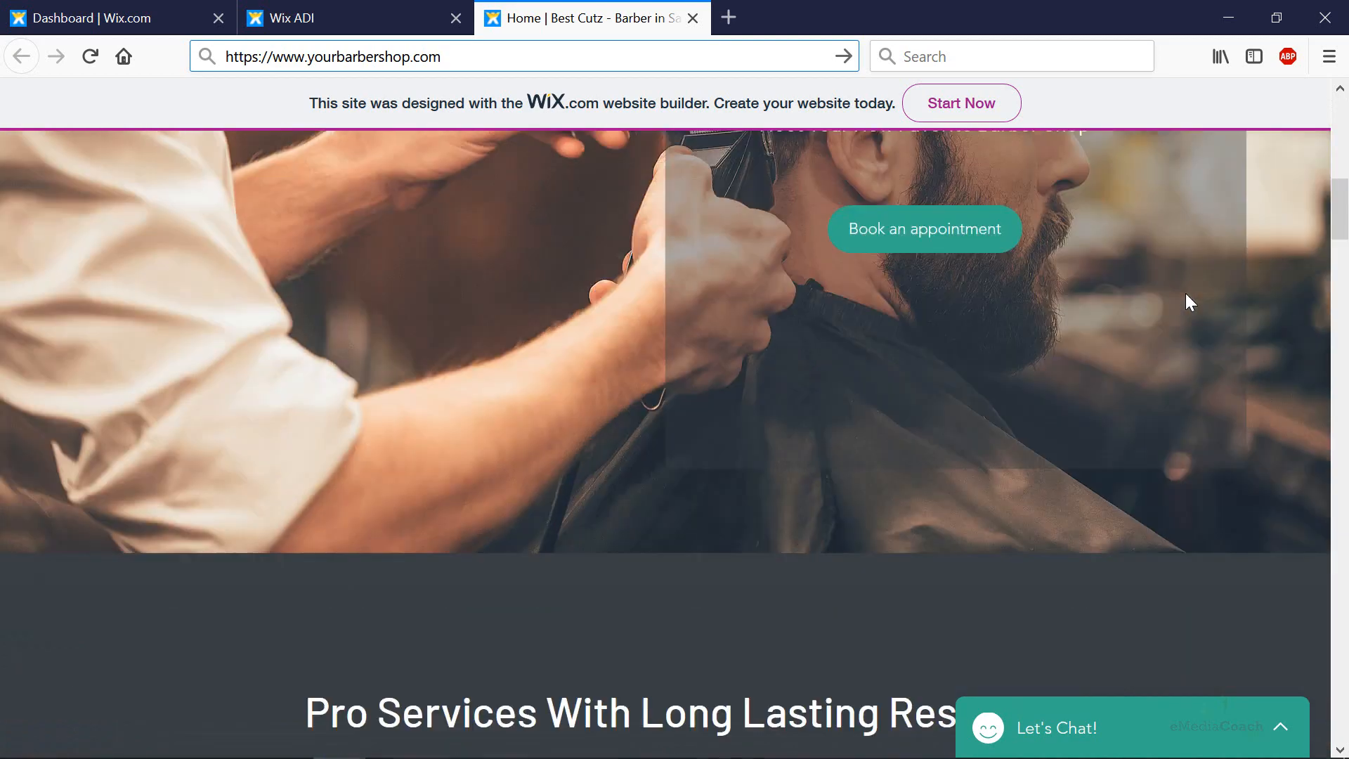
scroll(1186, 293, down, 3)
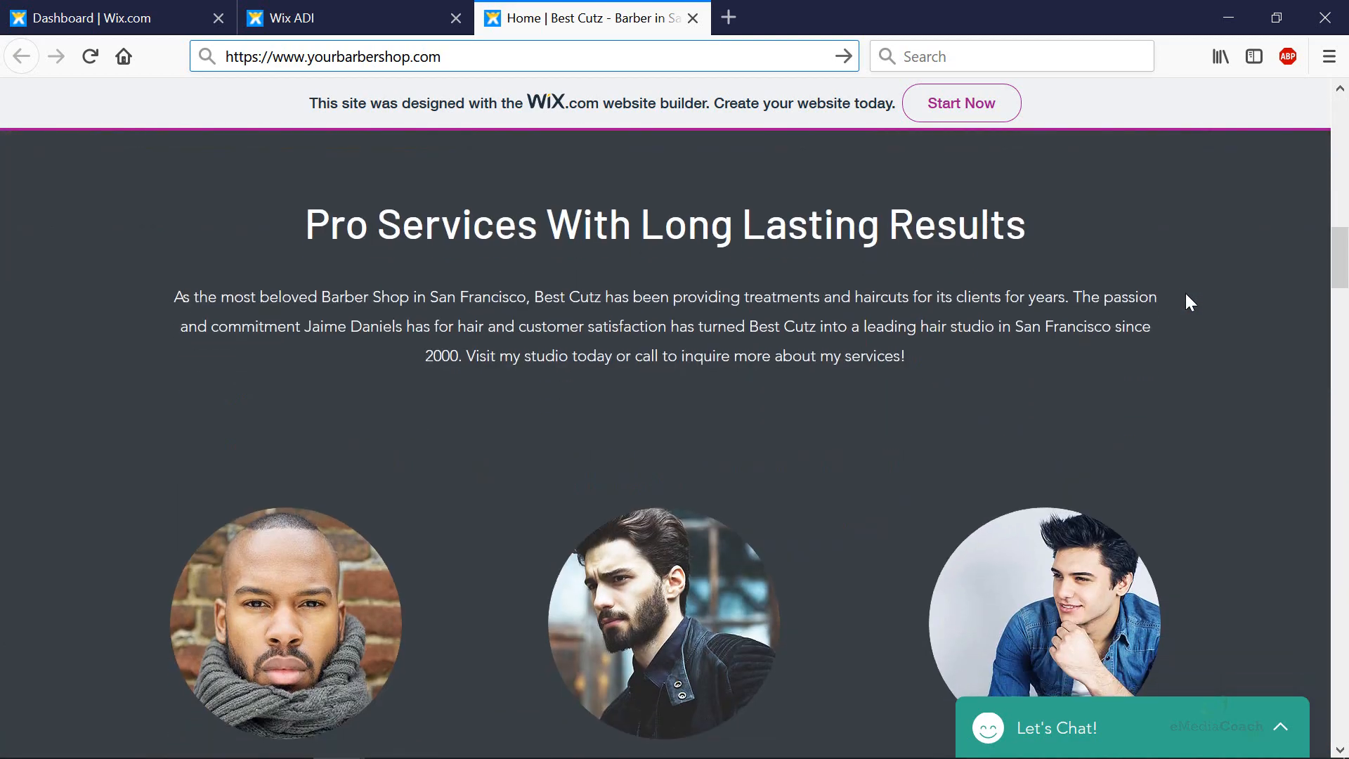
scroll(1186, 293, down, 2)
scroll(1187, 293, down, 8)
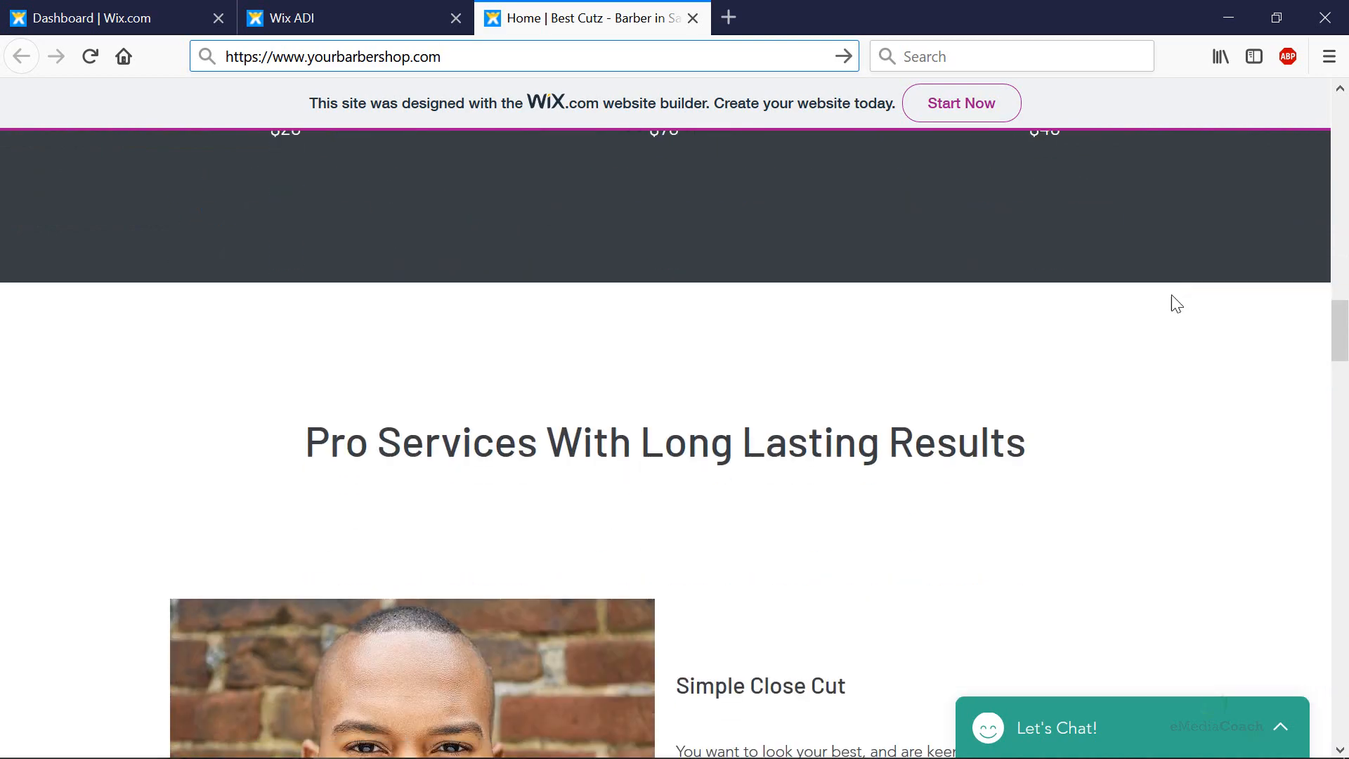
scroll(1170, 294, up, 20)
scroll(1169, 294, down, 3)
scroll(1188, 305, down, 15)
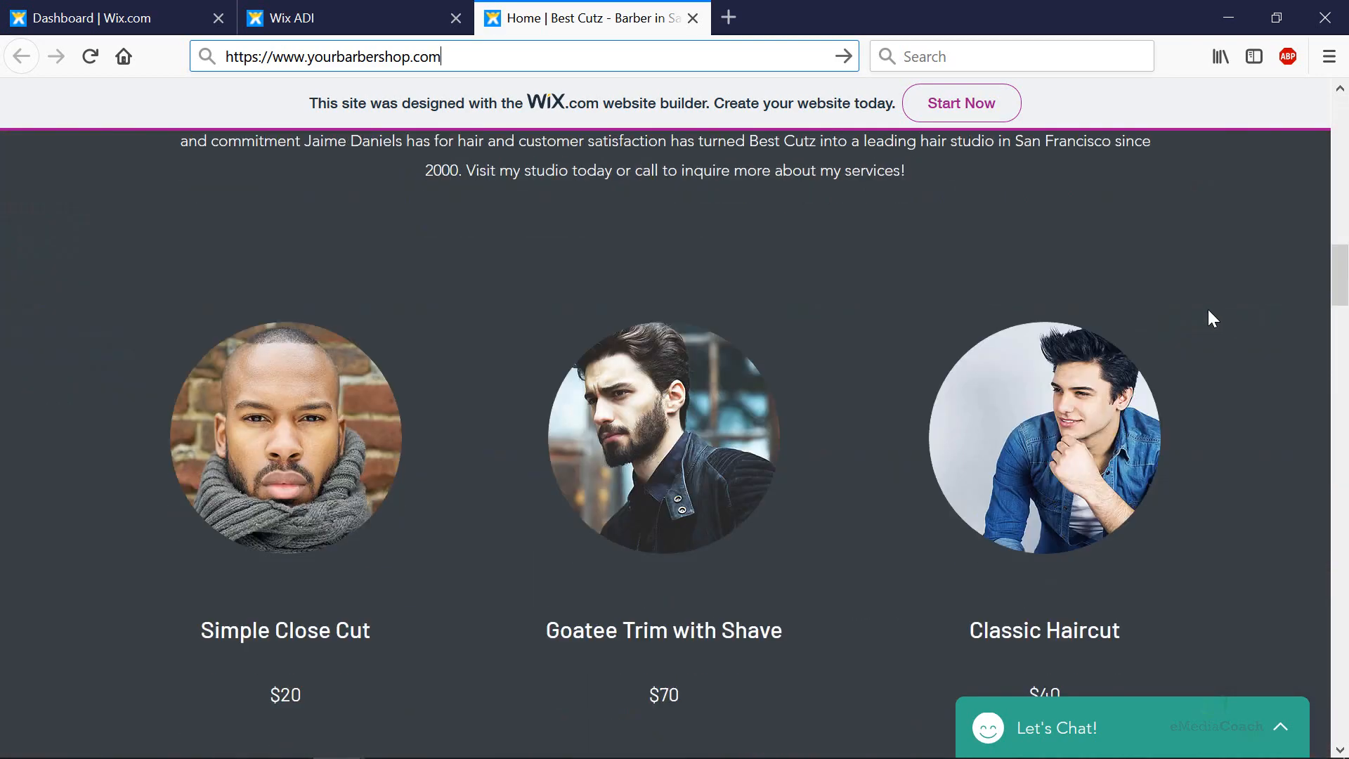
scroll(1160, 337, down, 5)
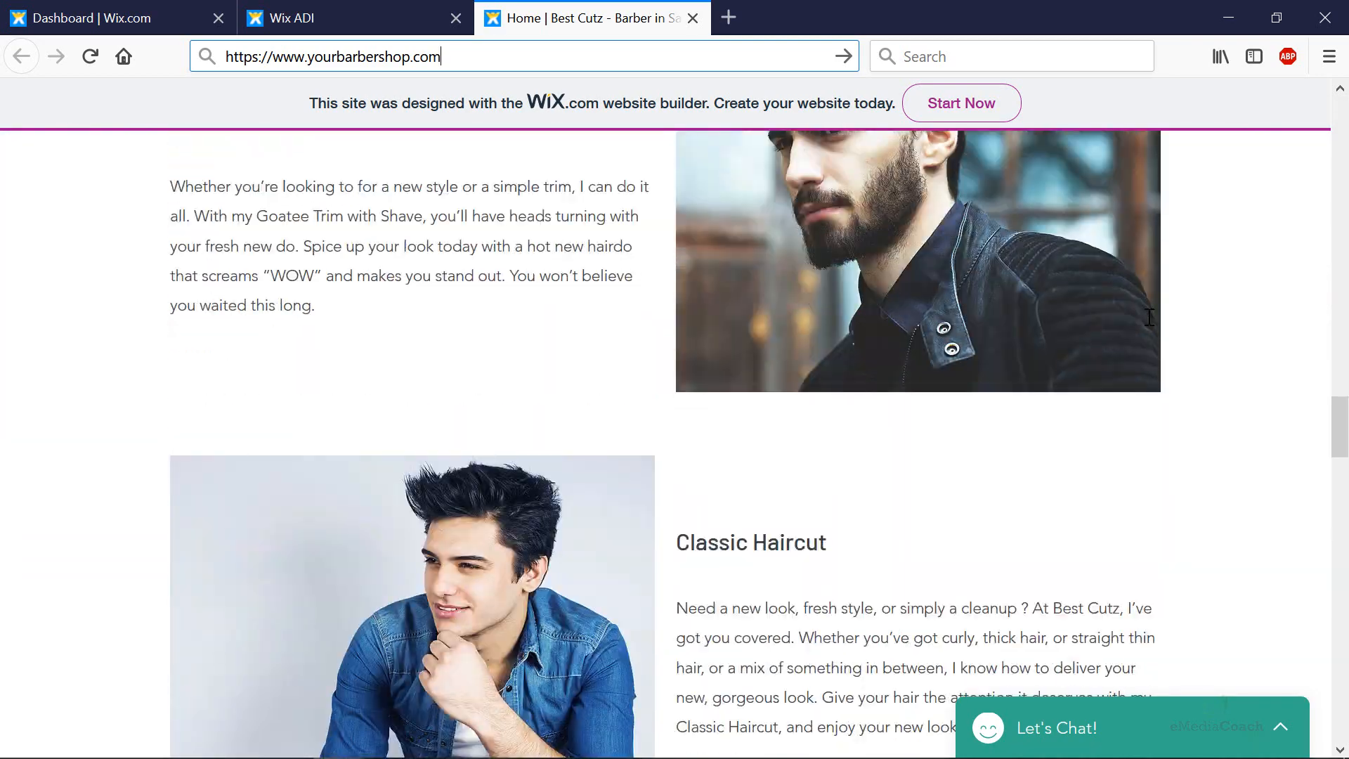
scroll(1190, 373, up, 9)
scroll(1170, 370, up, 10)
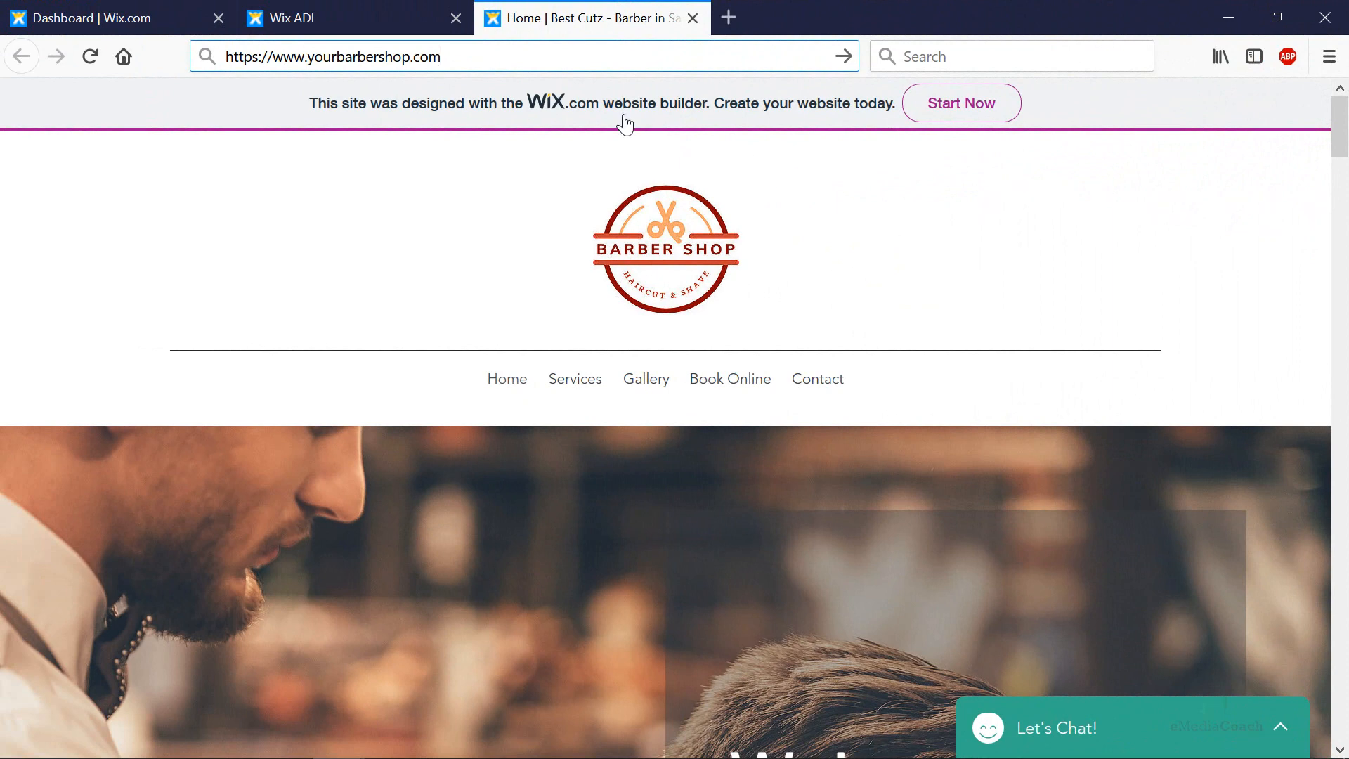
Step: Return to the Best Cutz dashboard, open the Premium upgrade plans, and compare the Business VIP, Unlimited and Basic features
click(285, 20)
click(151, 20)
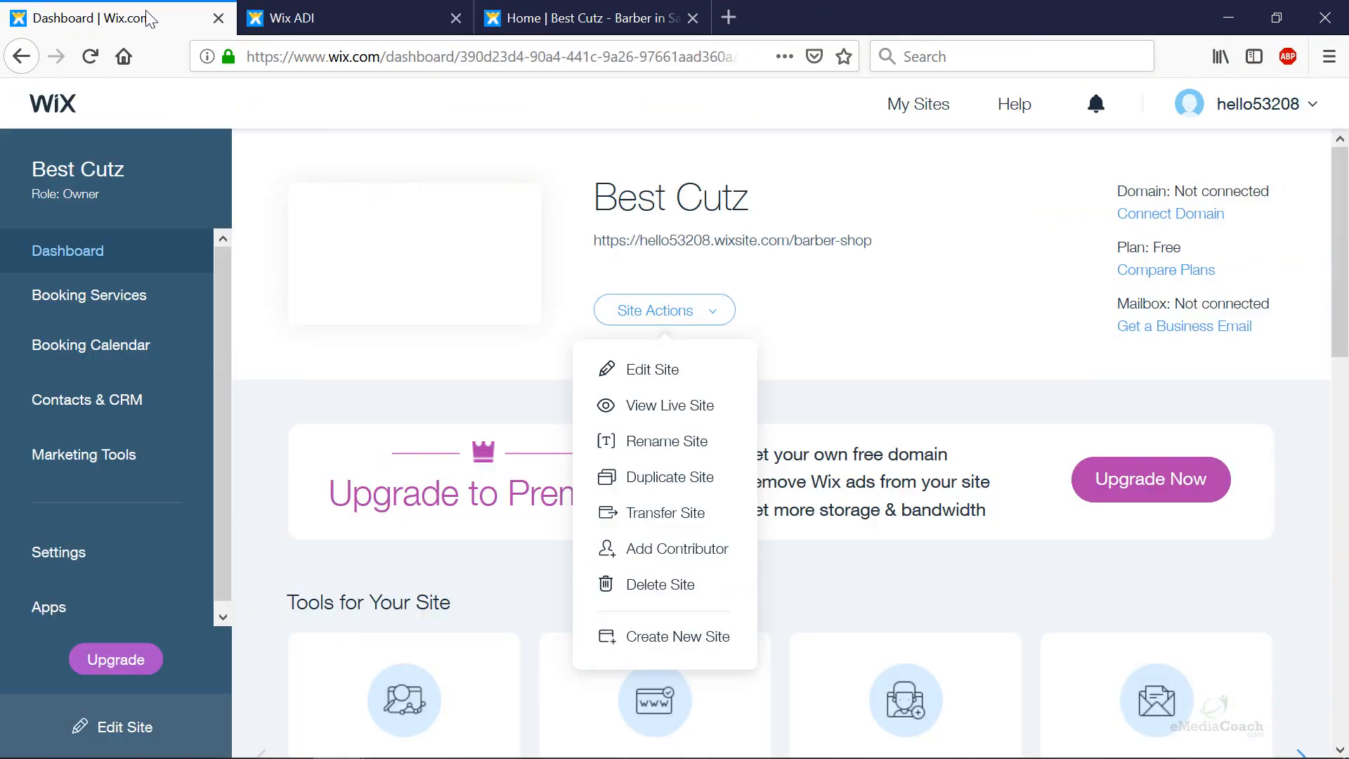
click(969, 304)
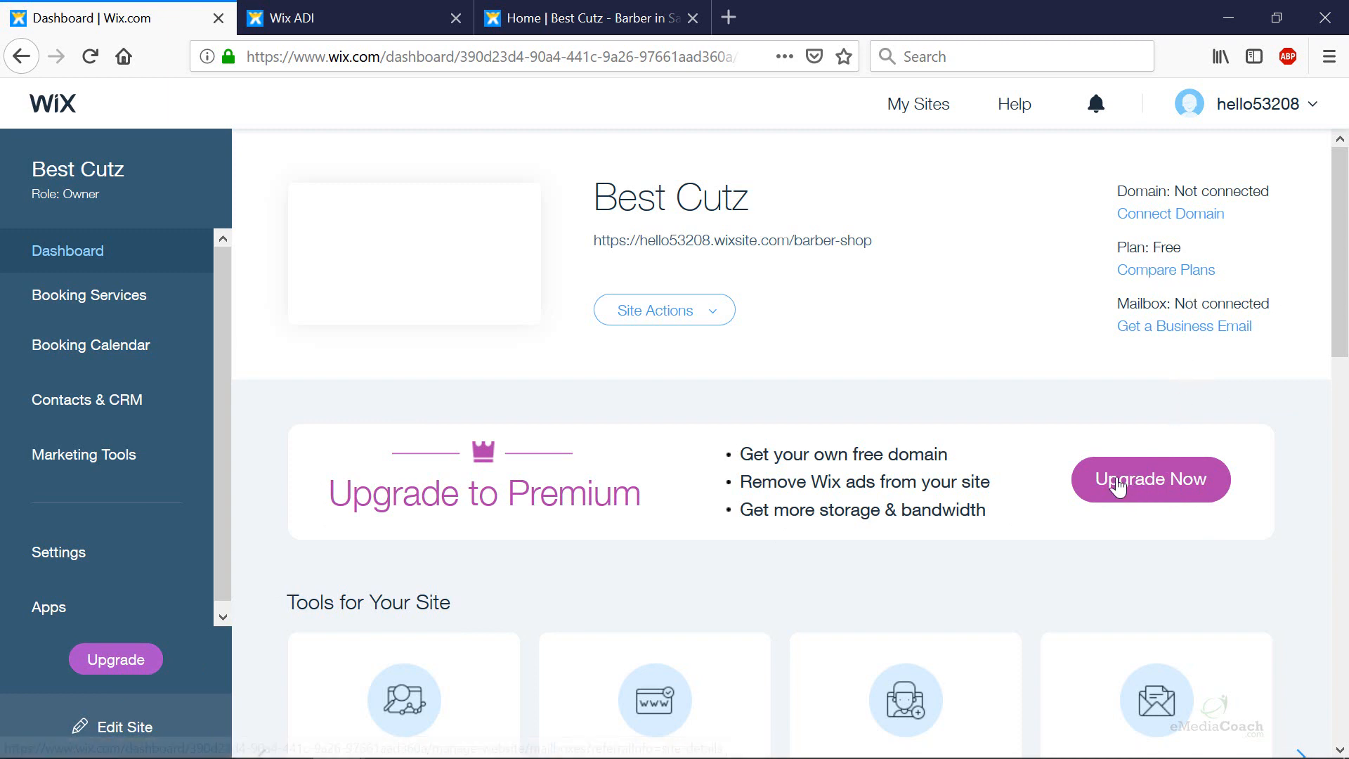
click(144, 662)
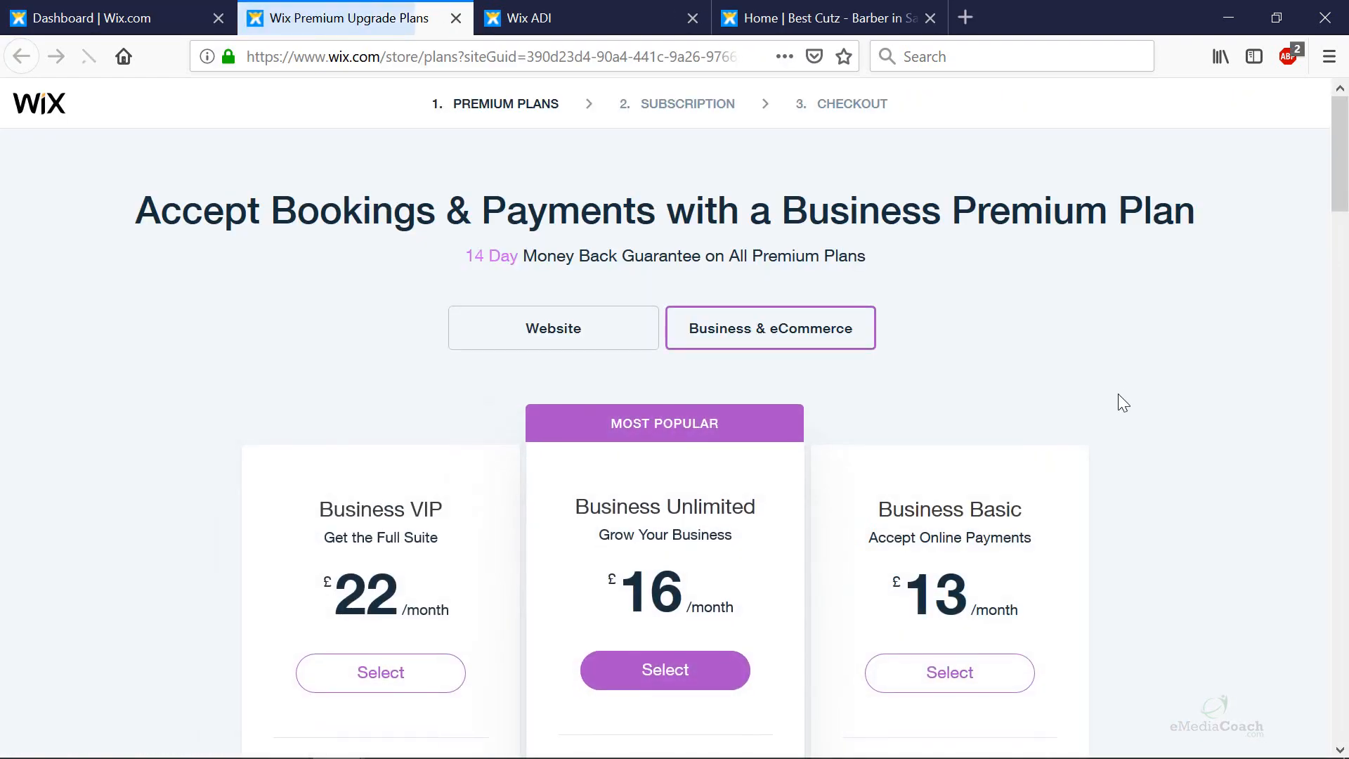
scroll(1136, 395, down, 2)
scroll(1132, 387, down, 3)
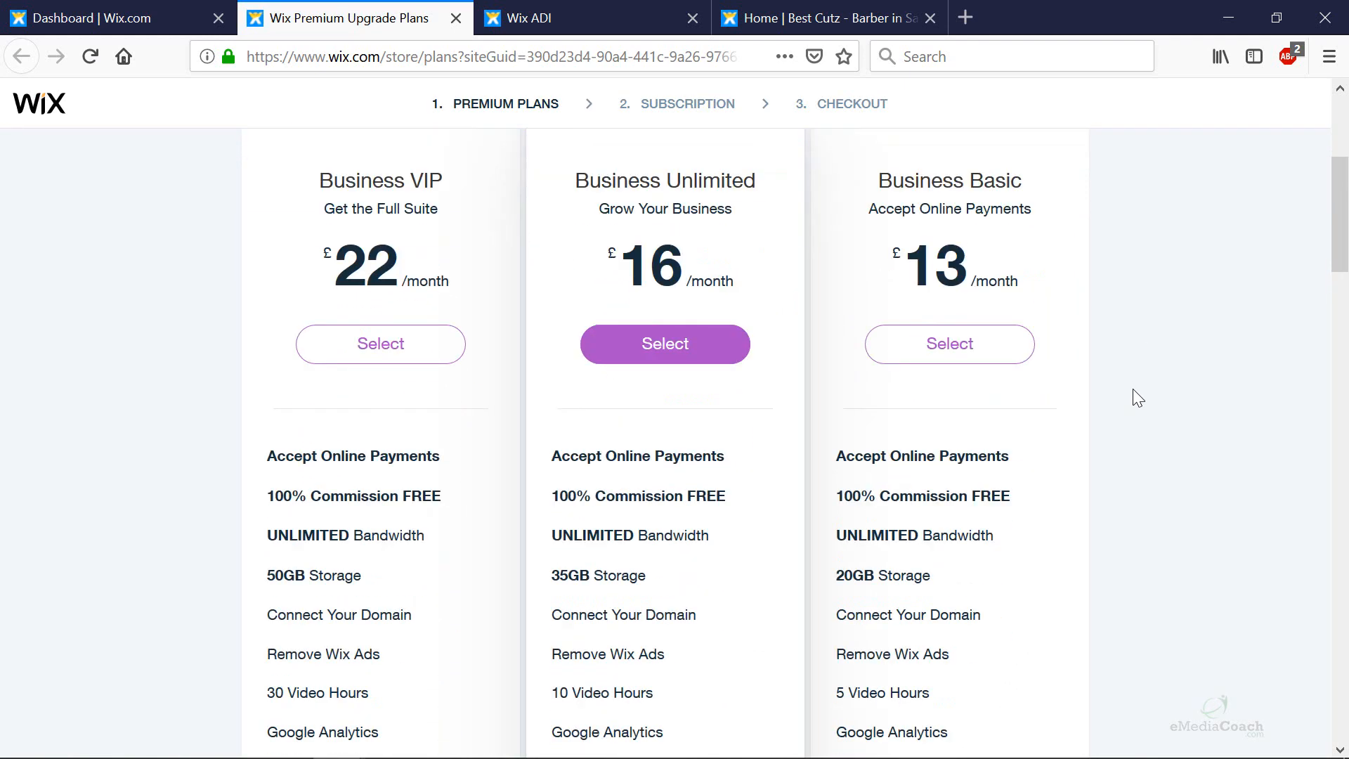
scroll(1133, 389, up, 5)
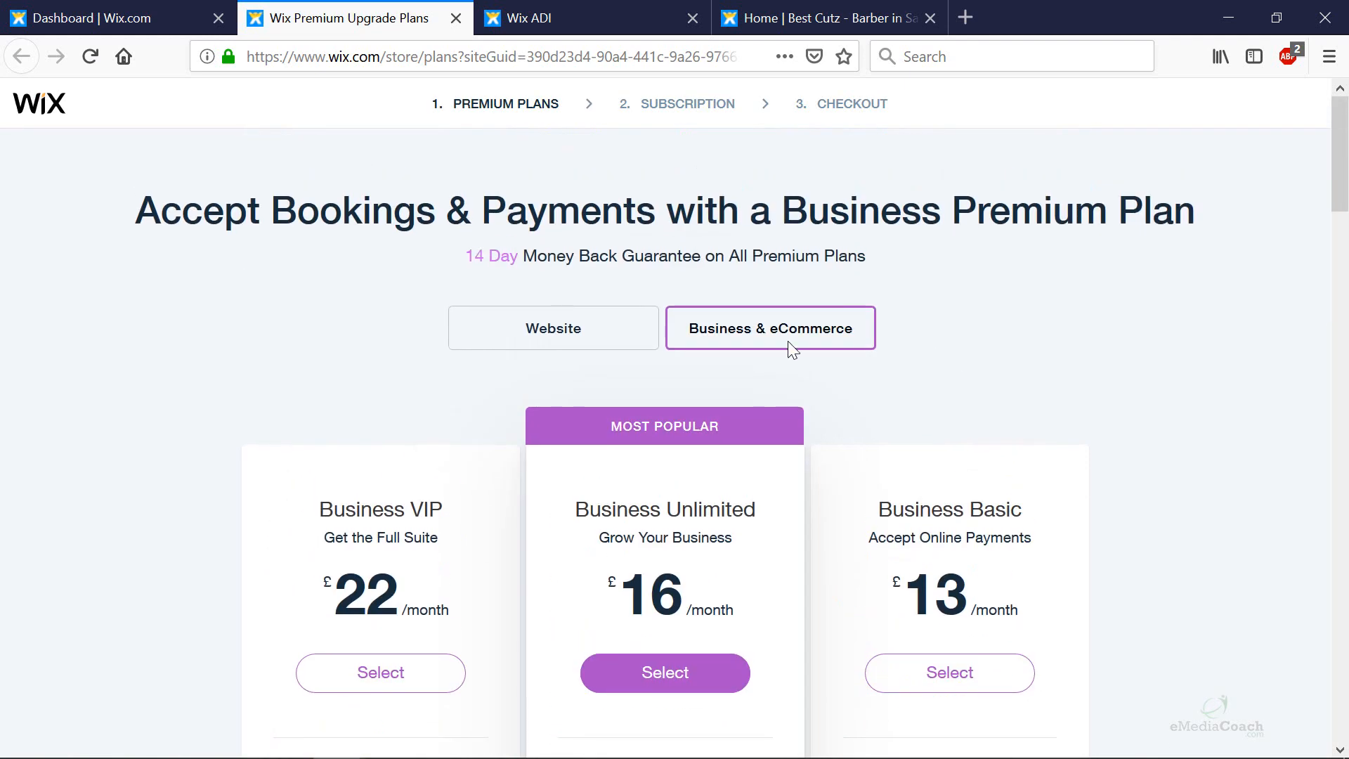
Step: Read through the full feature lists of the Business VIP, Business Unlimited and Business Basic plans
scroll(792, 347, down, 5)
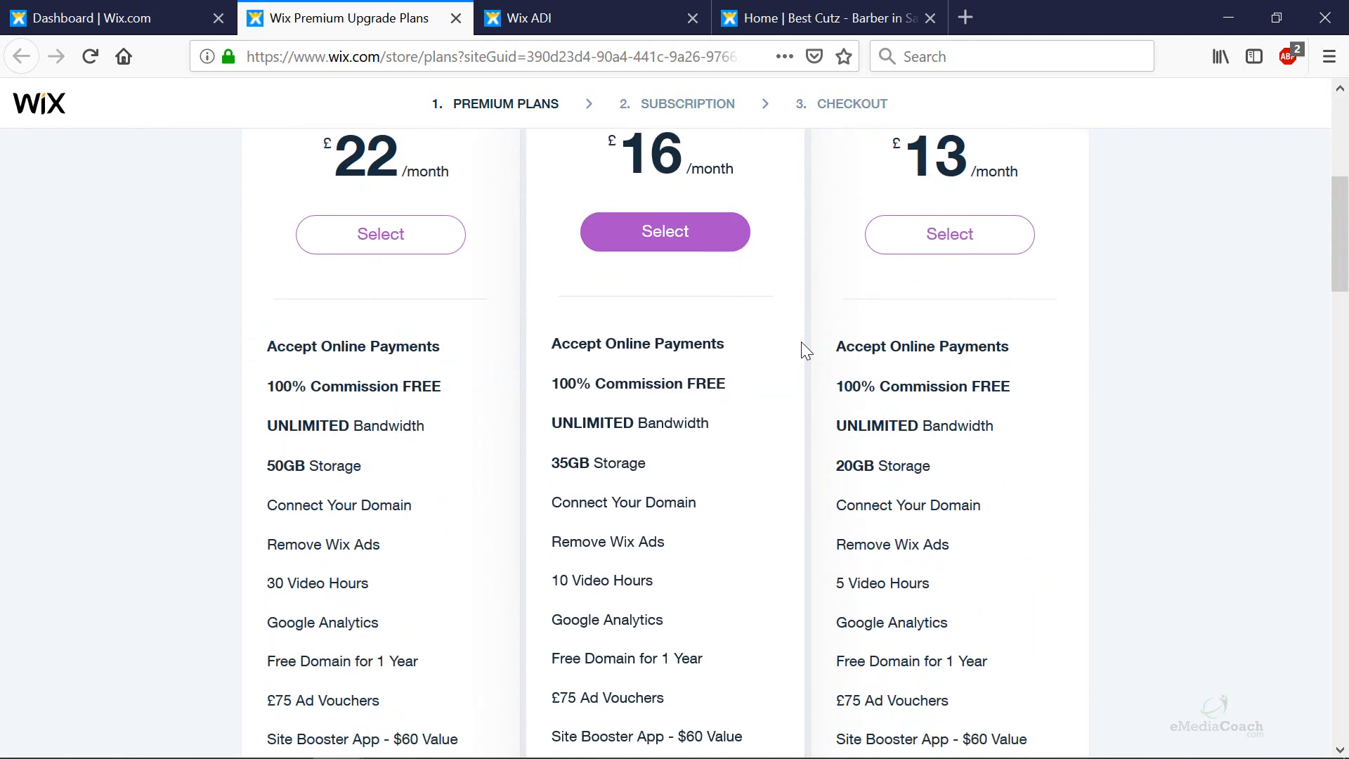
scroll(801, 342, down, 2)
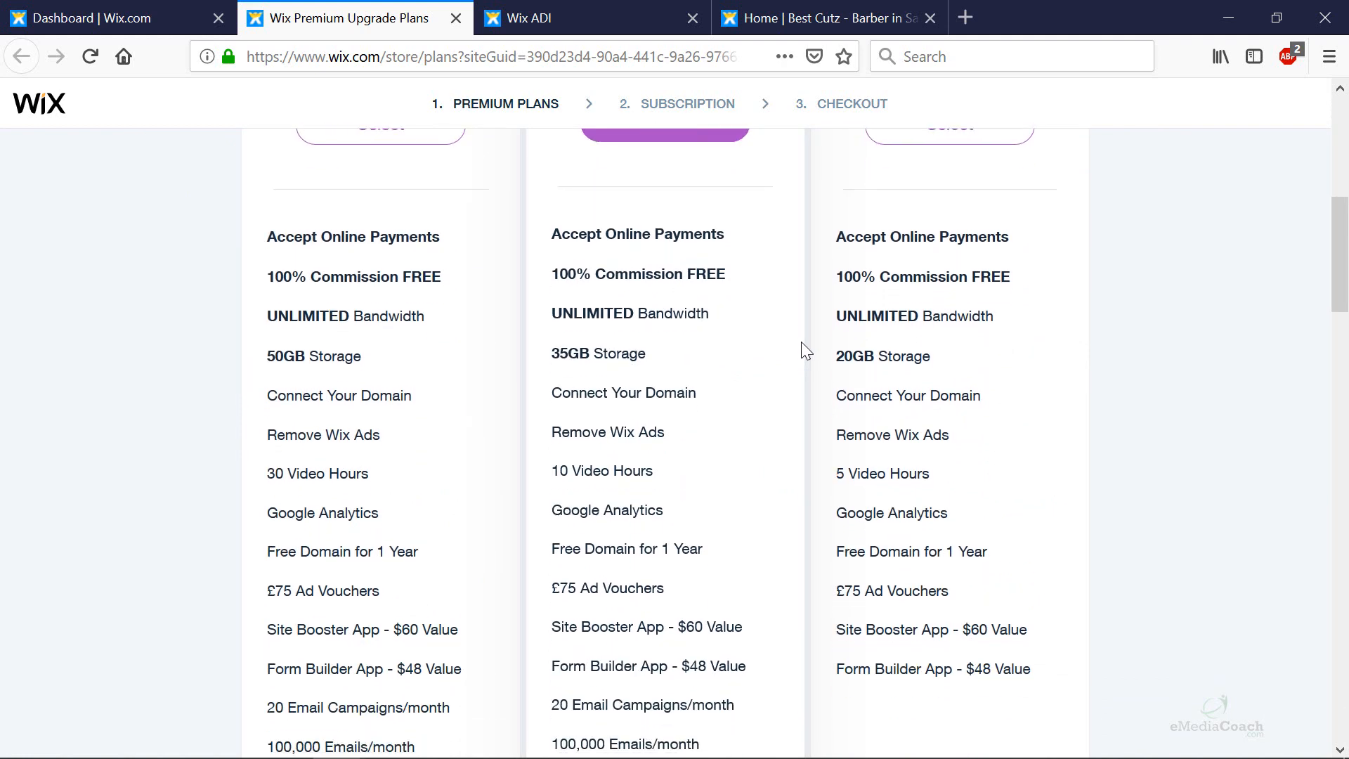
scroll(808, 349, down, 2)
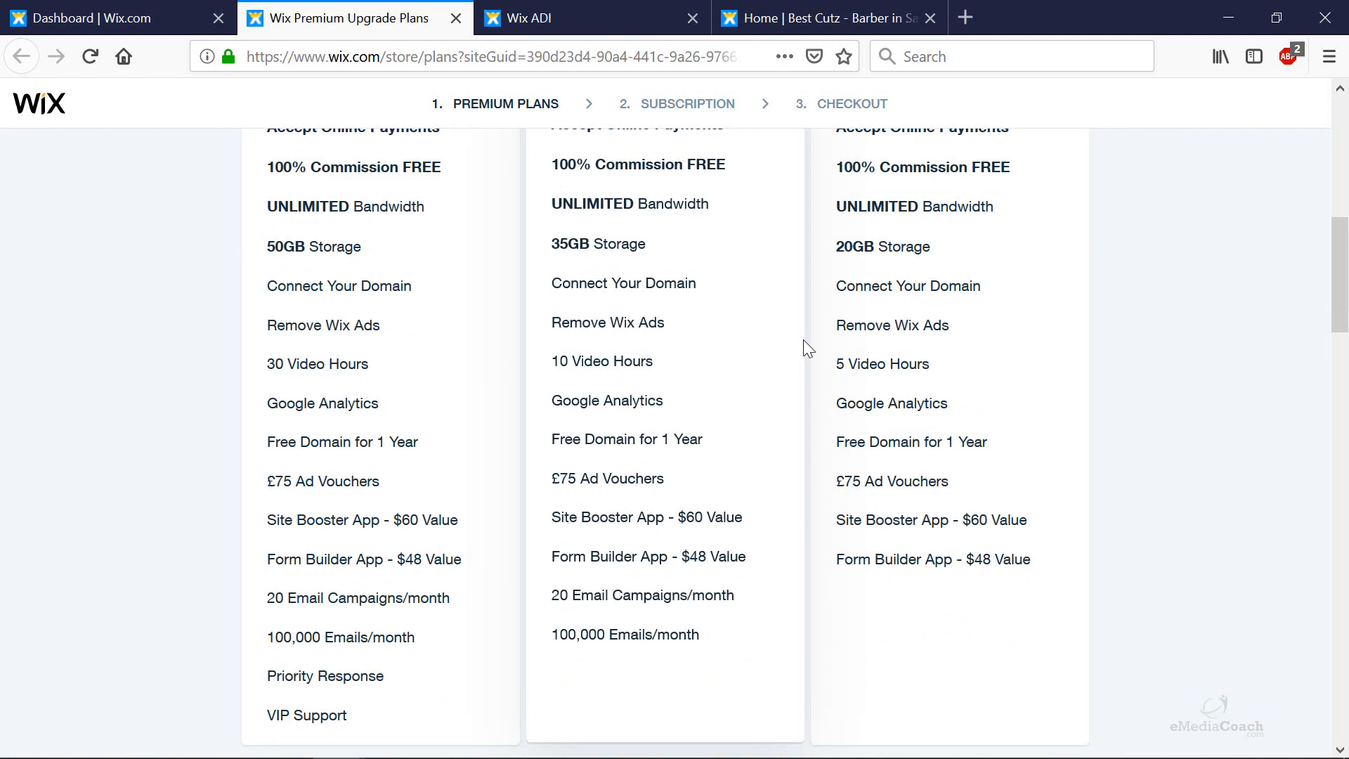
scroll(807, 347, up, 5)
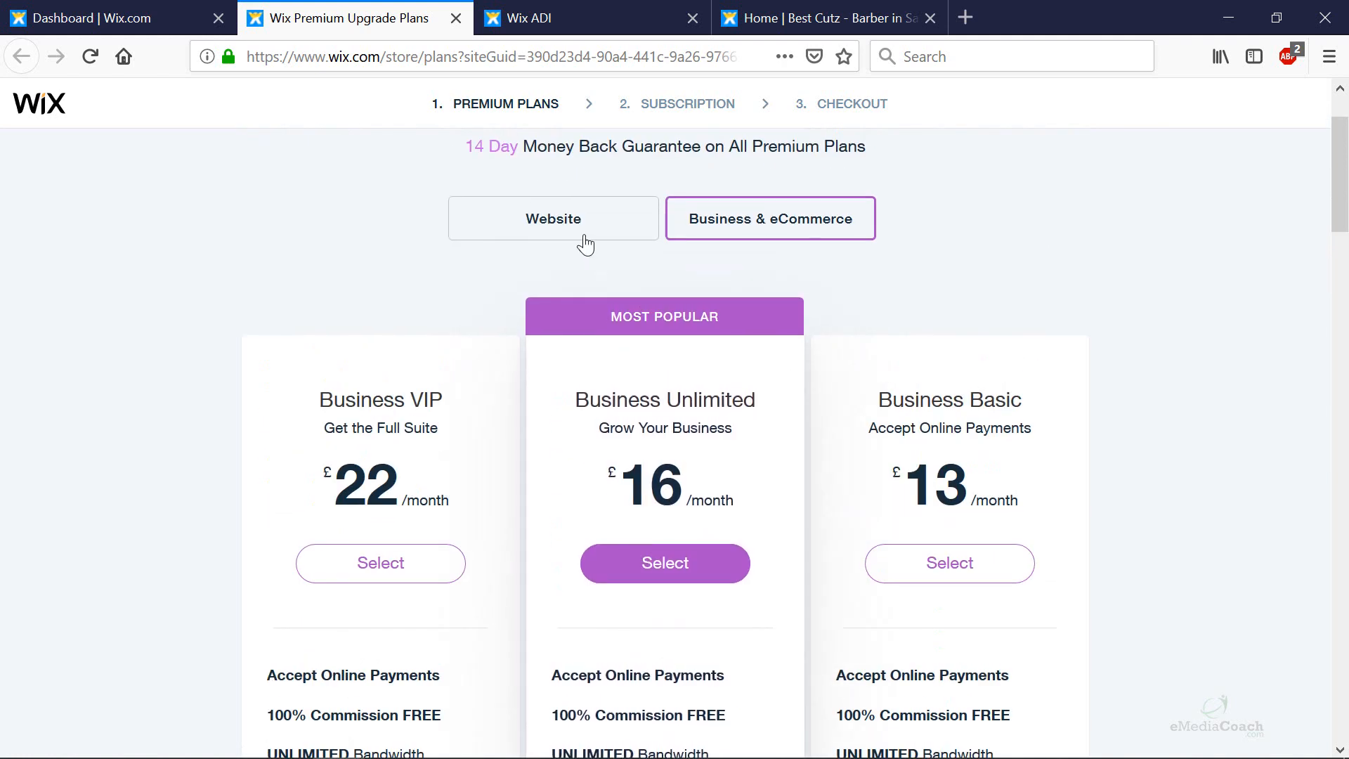
Step: Switch to the Website plans and examine the Connect Domain plan's Wix brand ads note and the Combo plan's features
click(574, 236)
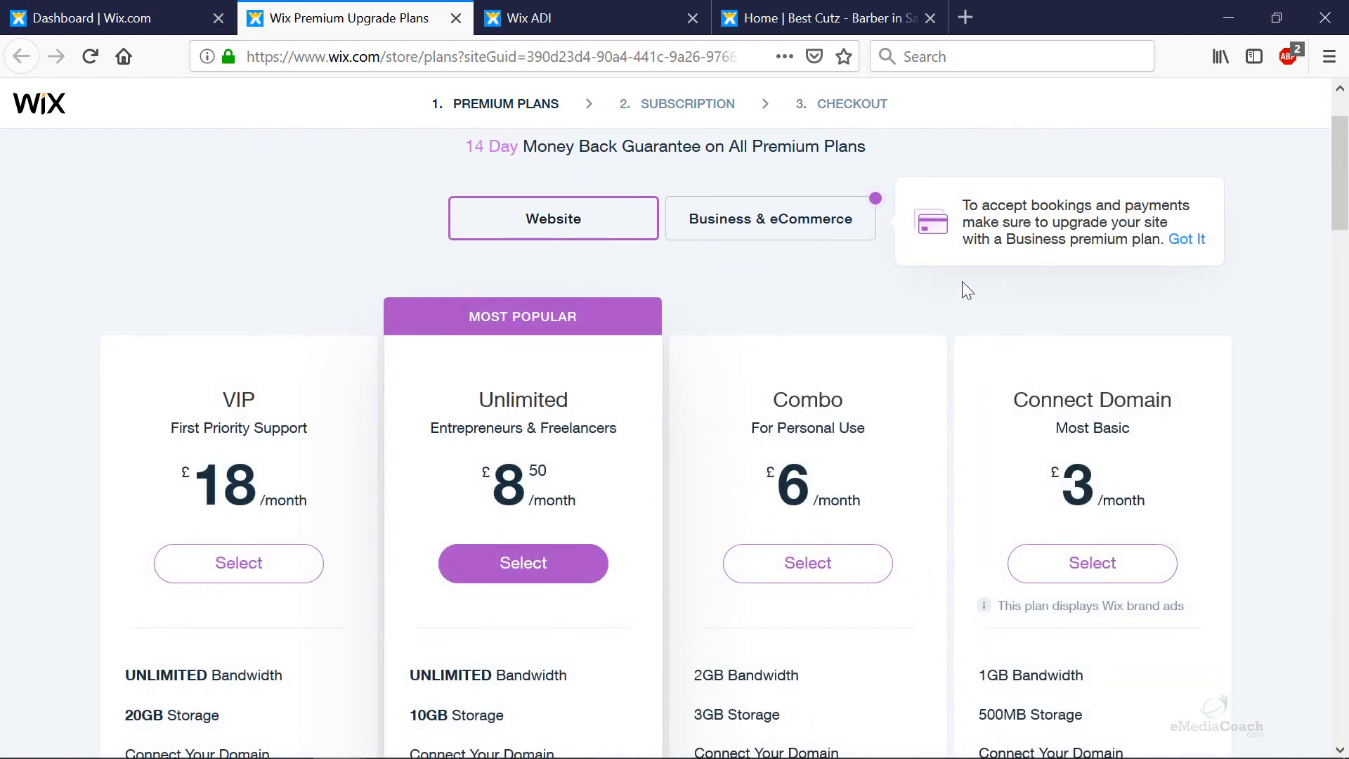
scroll(1279, 357, down, 3)
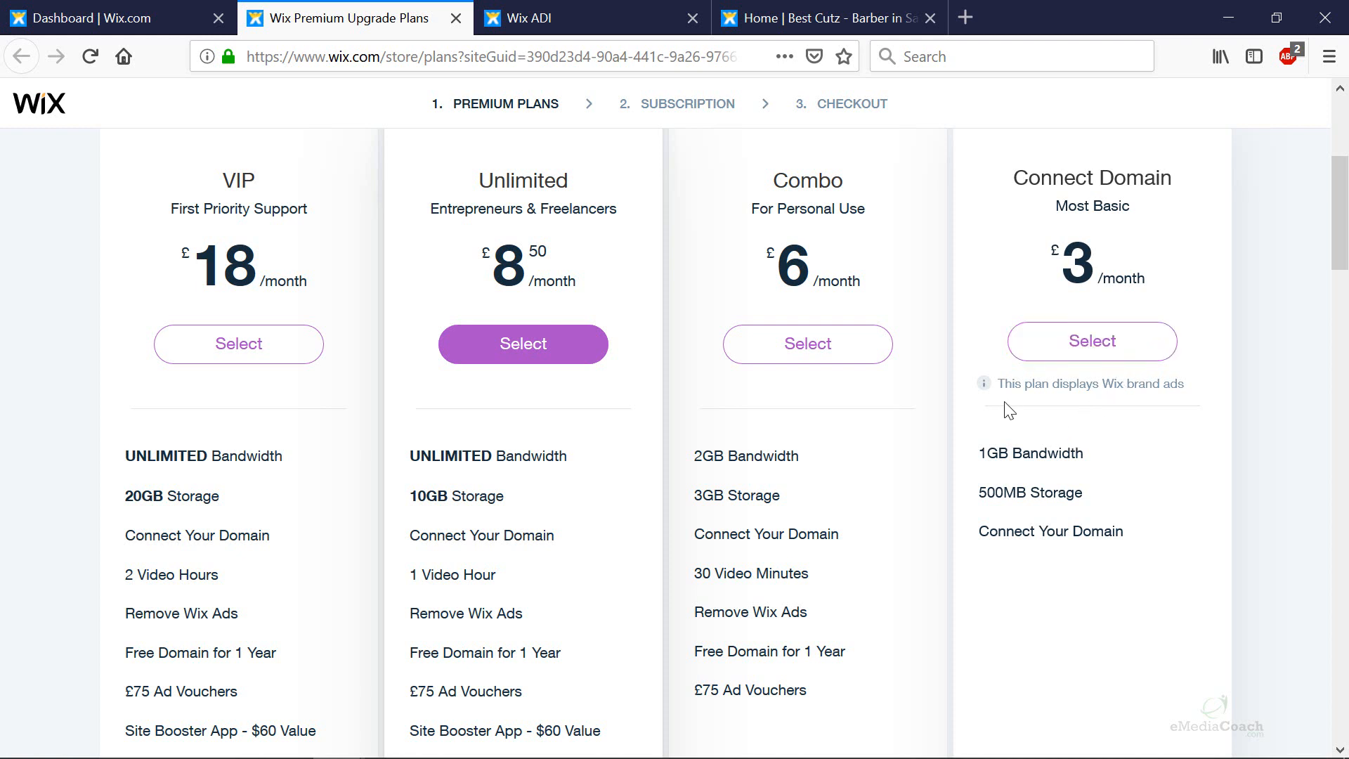
drag(1004, 384, 1195, 394)
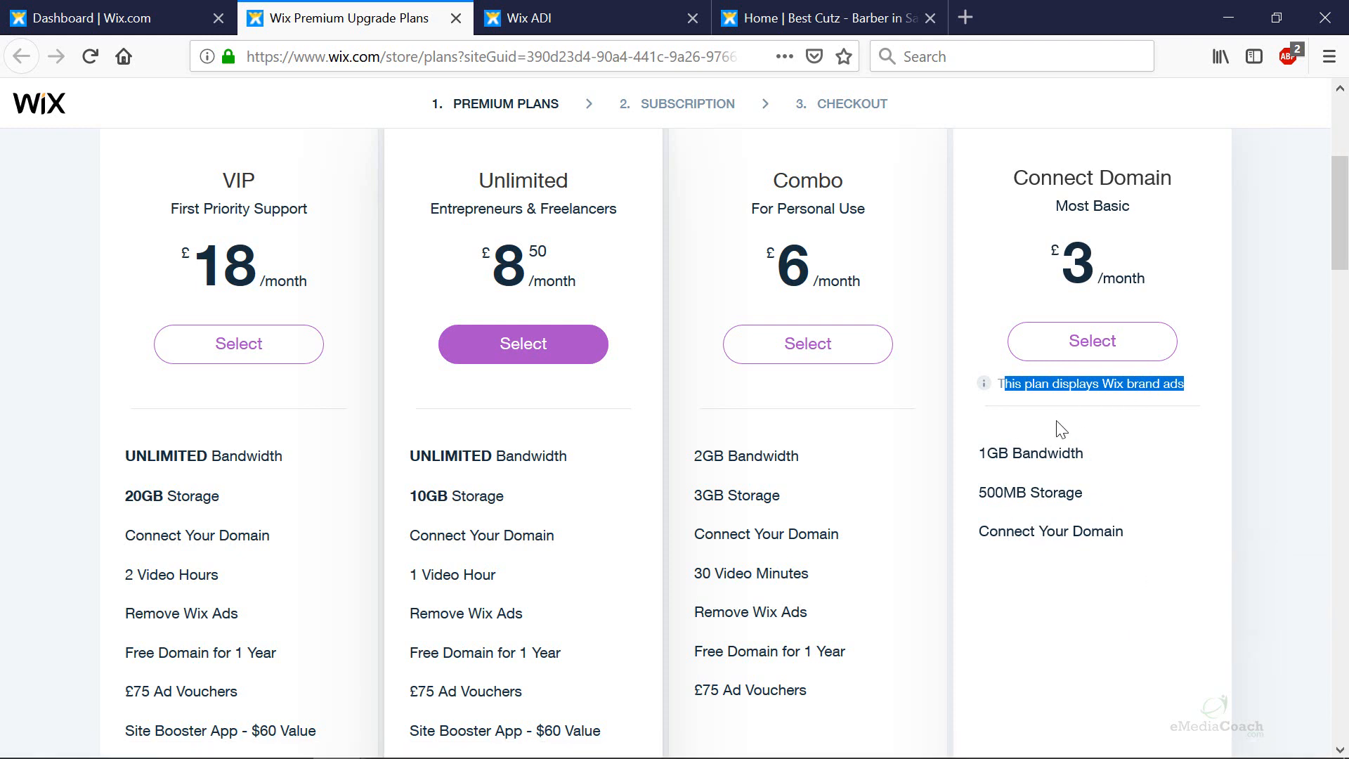
mouse_move(1066, 457)
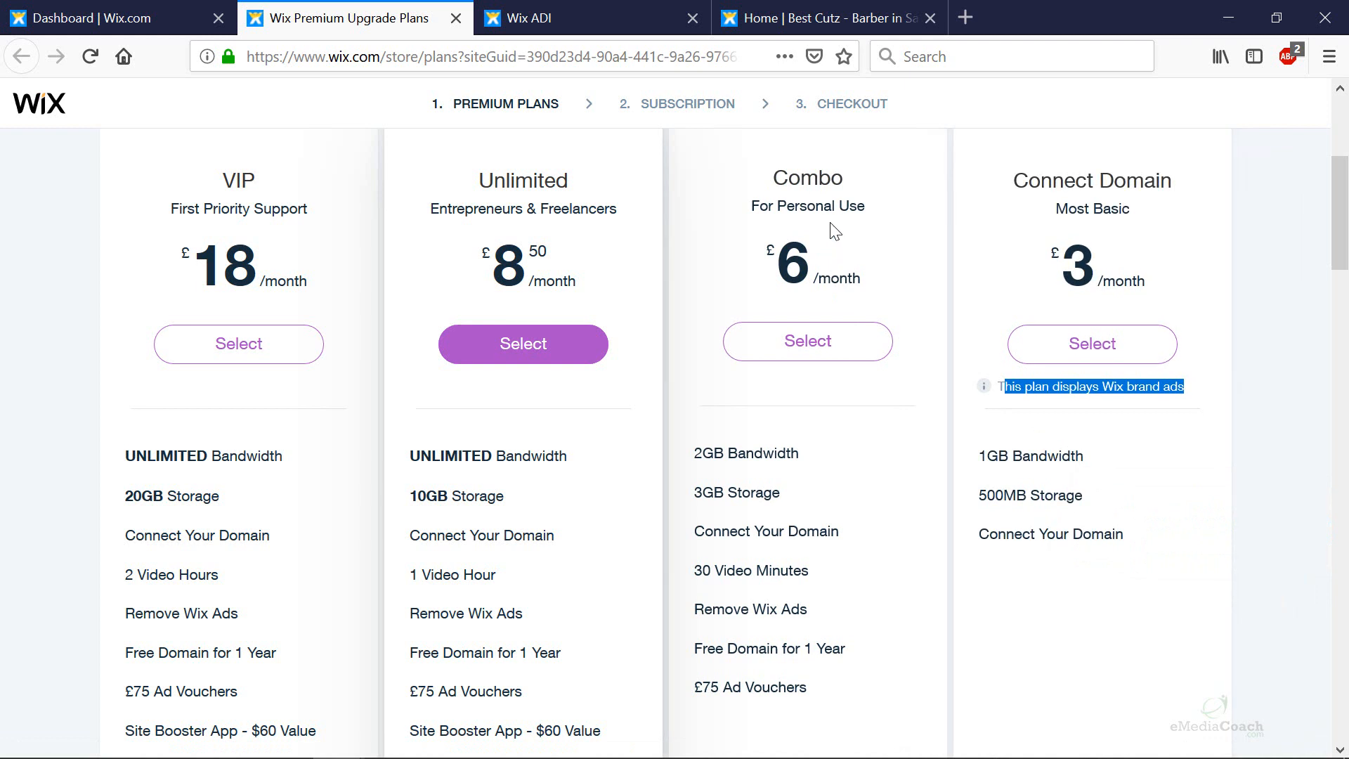
mouse_move(794, 457)
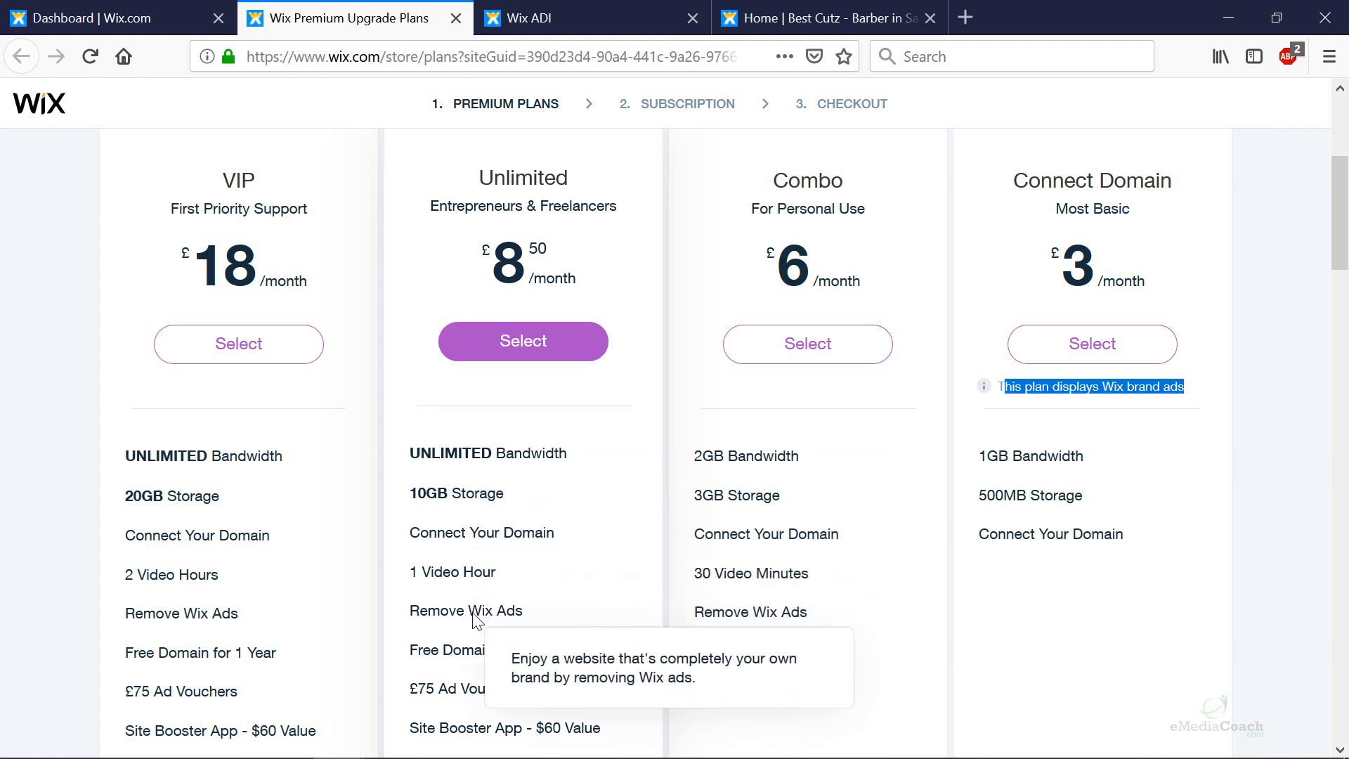
Step: Examine the Website Unlimited plan's features, including ad removal, ad vouchers and the Site Booster and Form Builder apps
scroll(504, 524, down, 2)
mouse_move(504, 547)
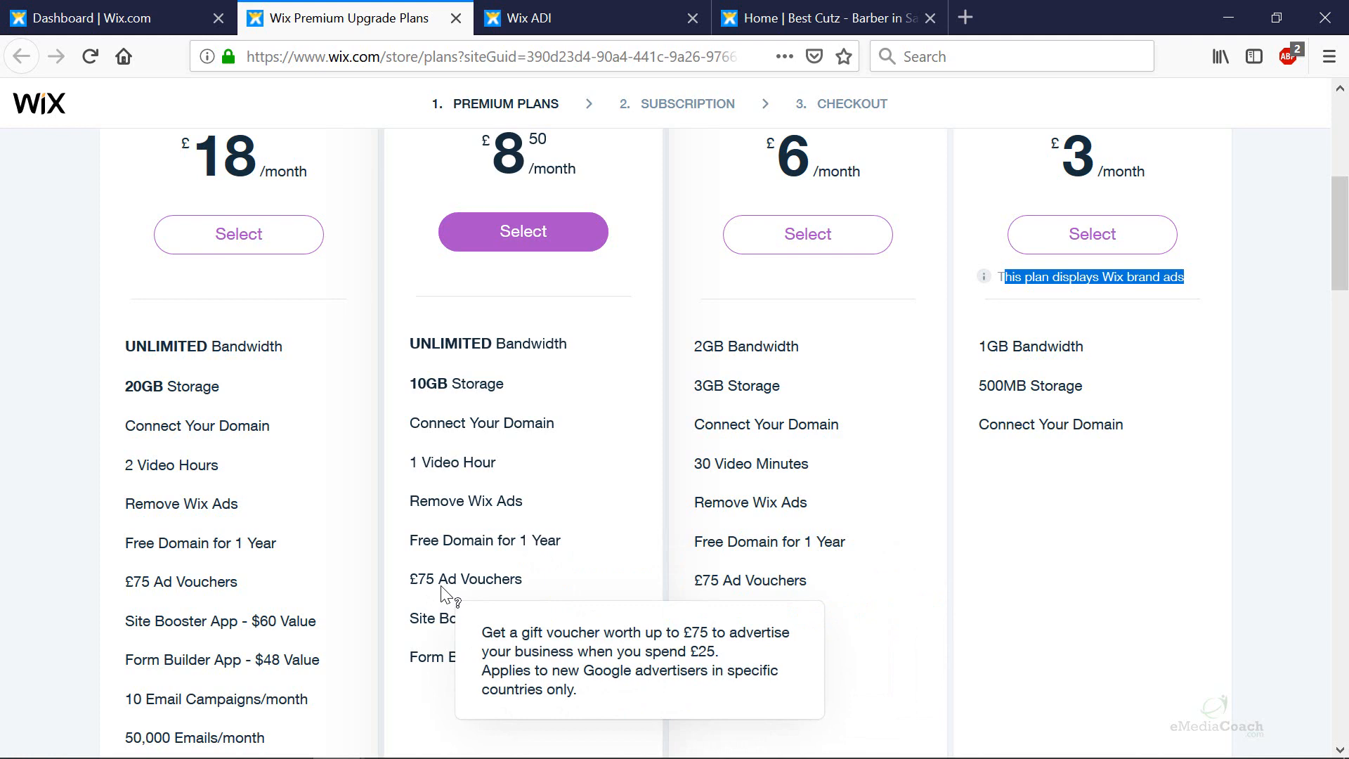
scroll(493, 527, down, 1)
scroll(494, 527, down, 1)
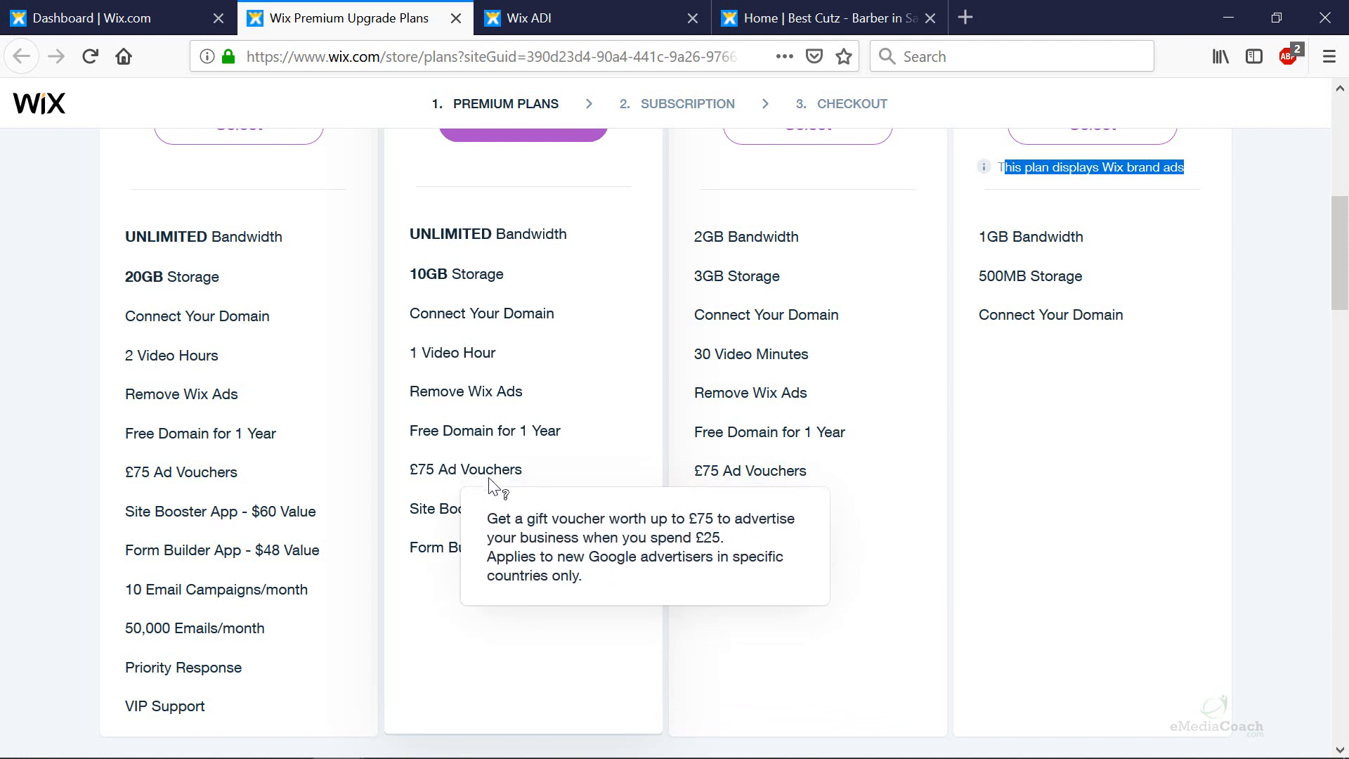
mouse_move(563, 527)
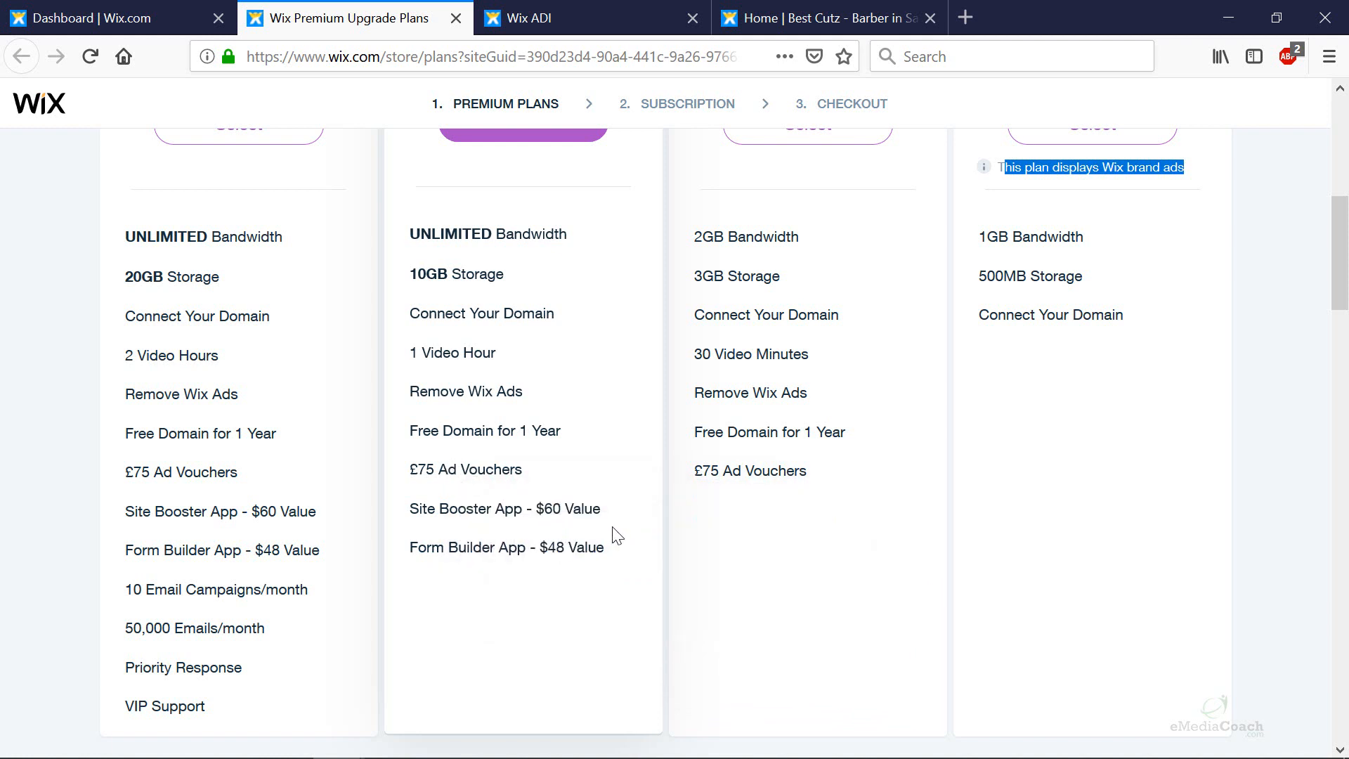
scroll(617, 535, down, 3)
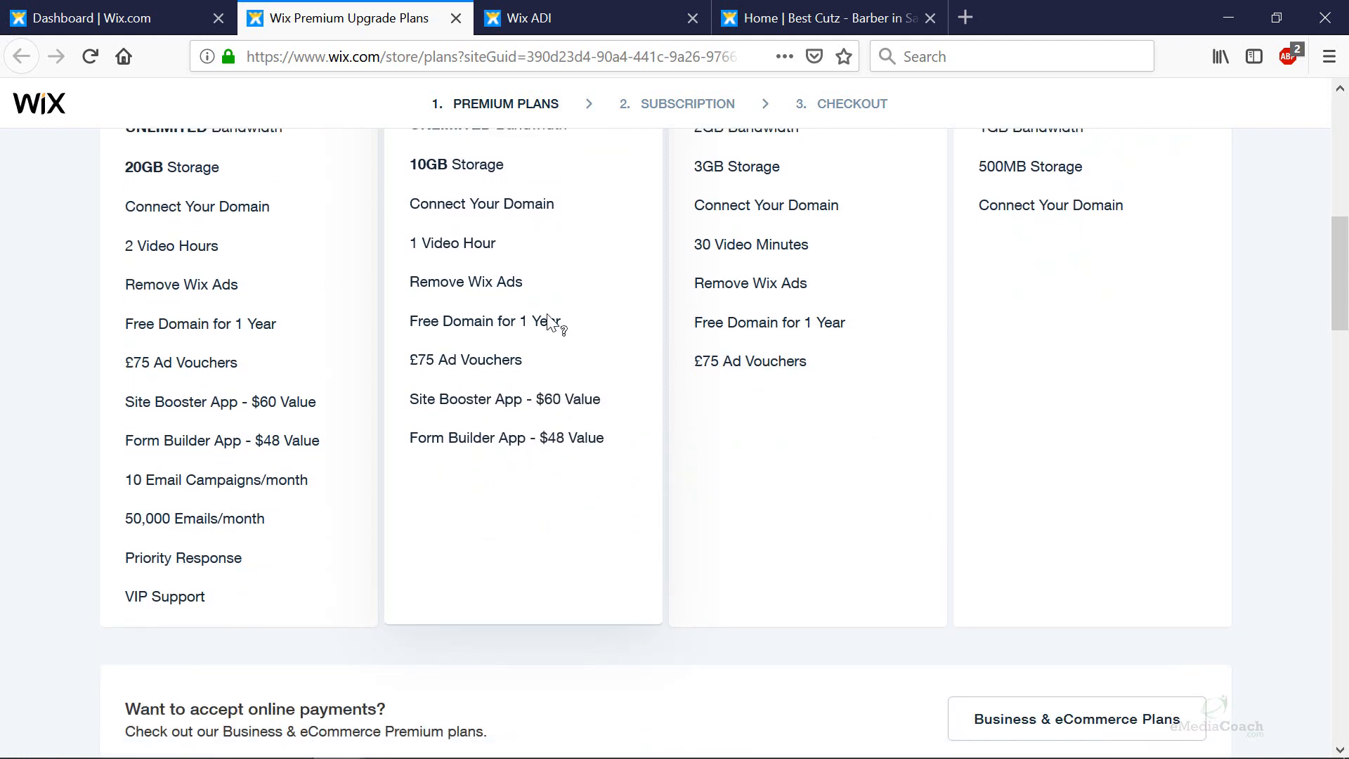
mouse_move(521, 427)
scroll(545, 469, up, 15)
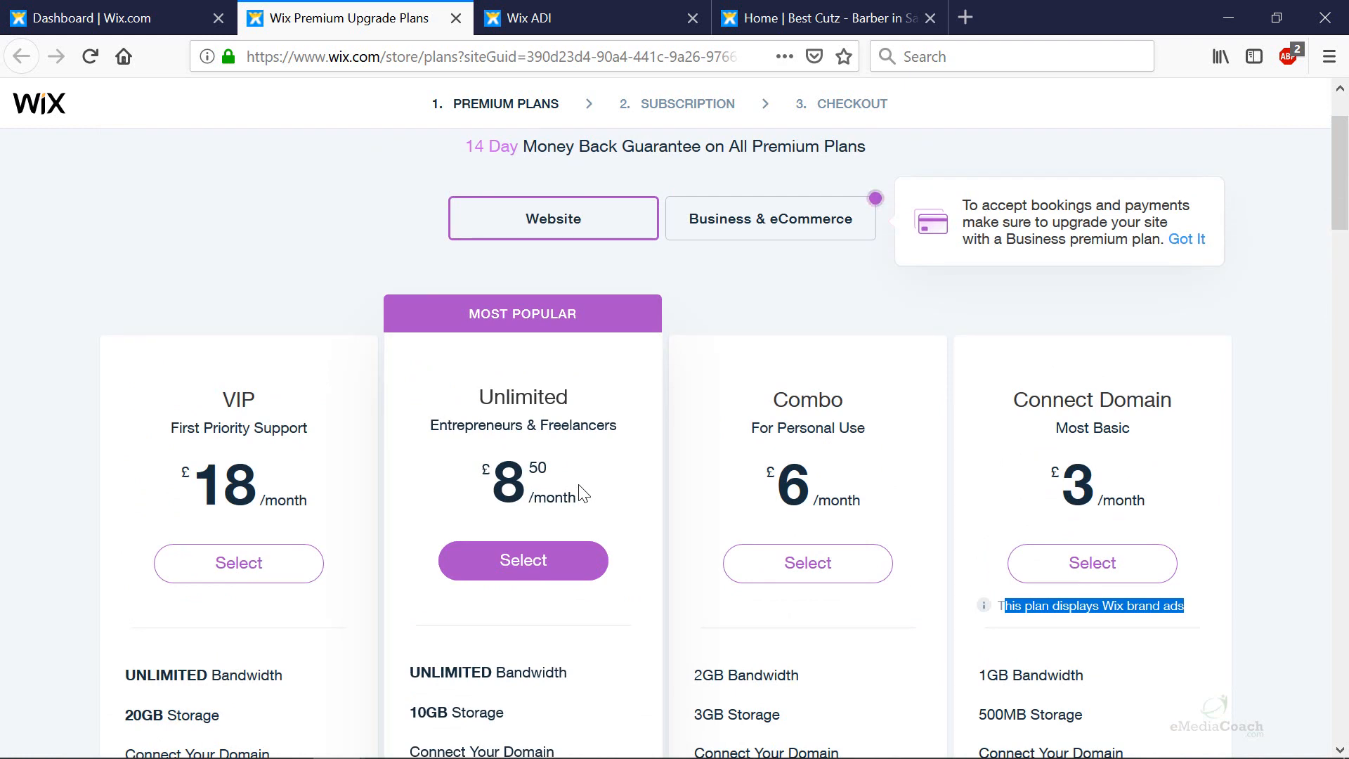
Step: Select the Unlimited plan with a yearly subscription and look over the checkout's payment form and order summary
click(551, 567)
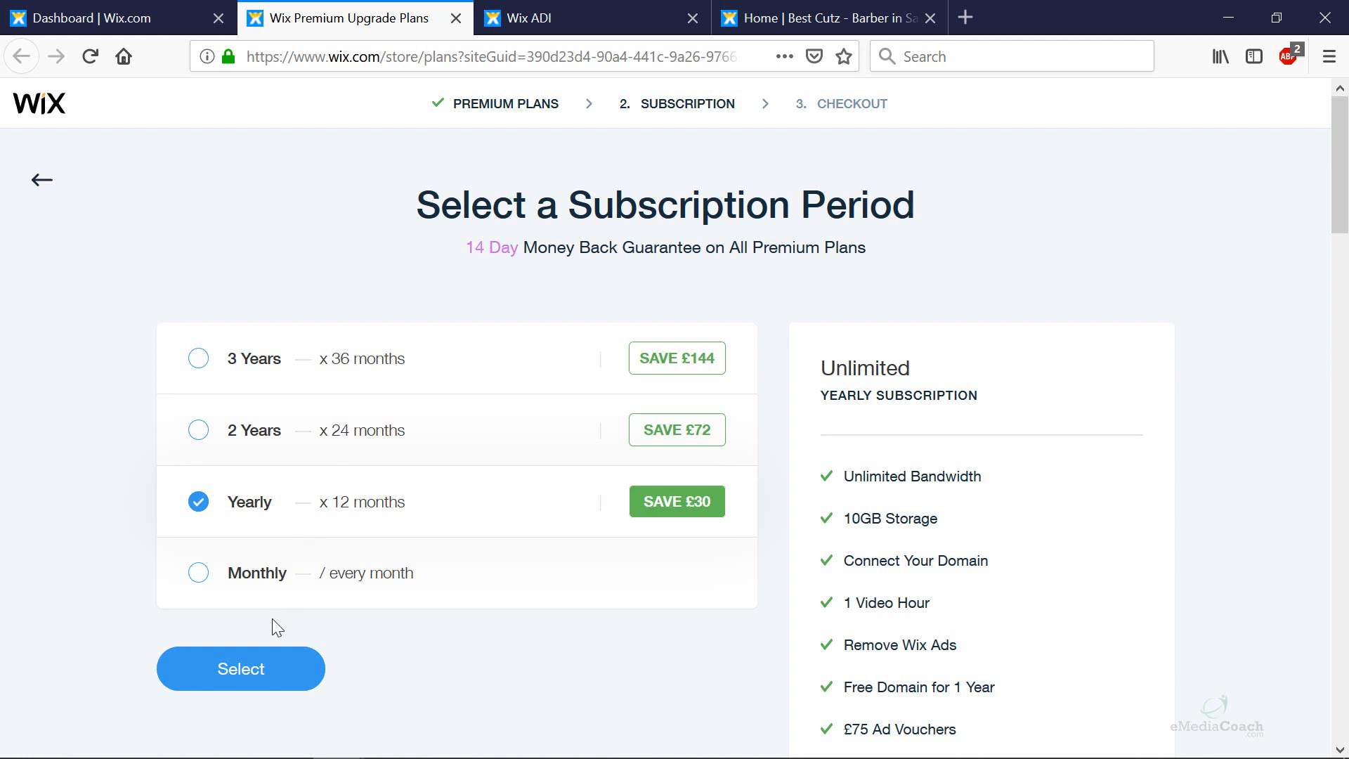
click(253, 673)
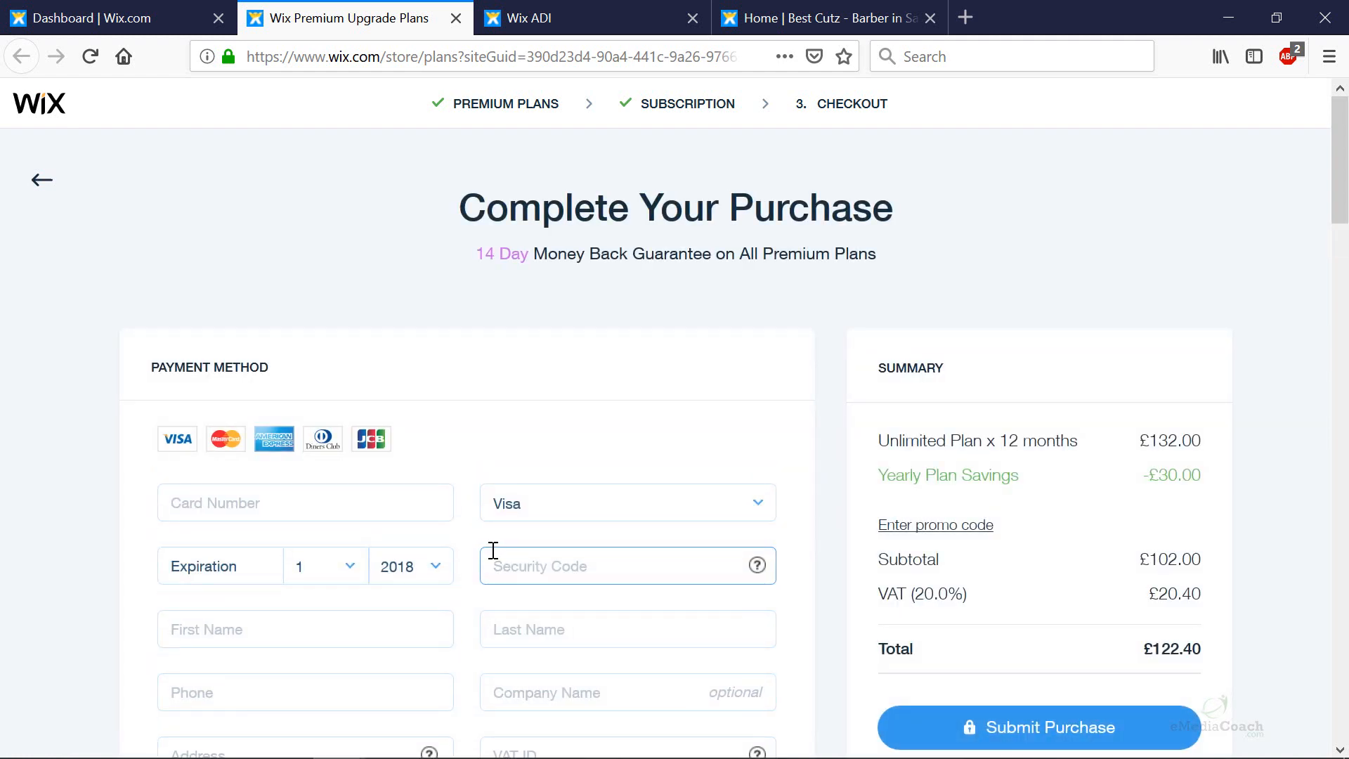
scroll(495, 396, down, 3)
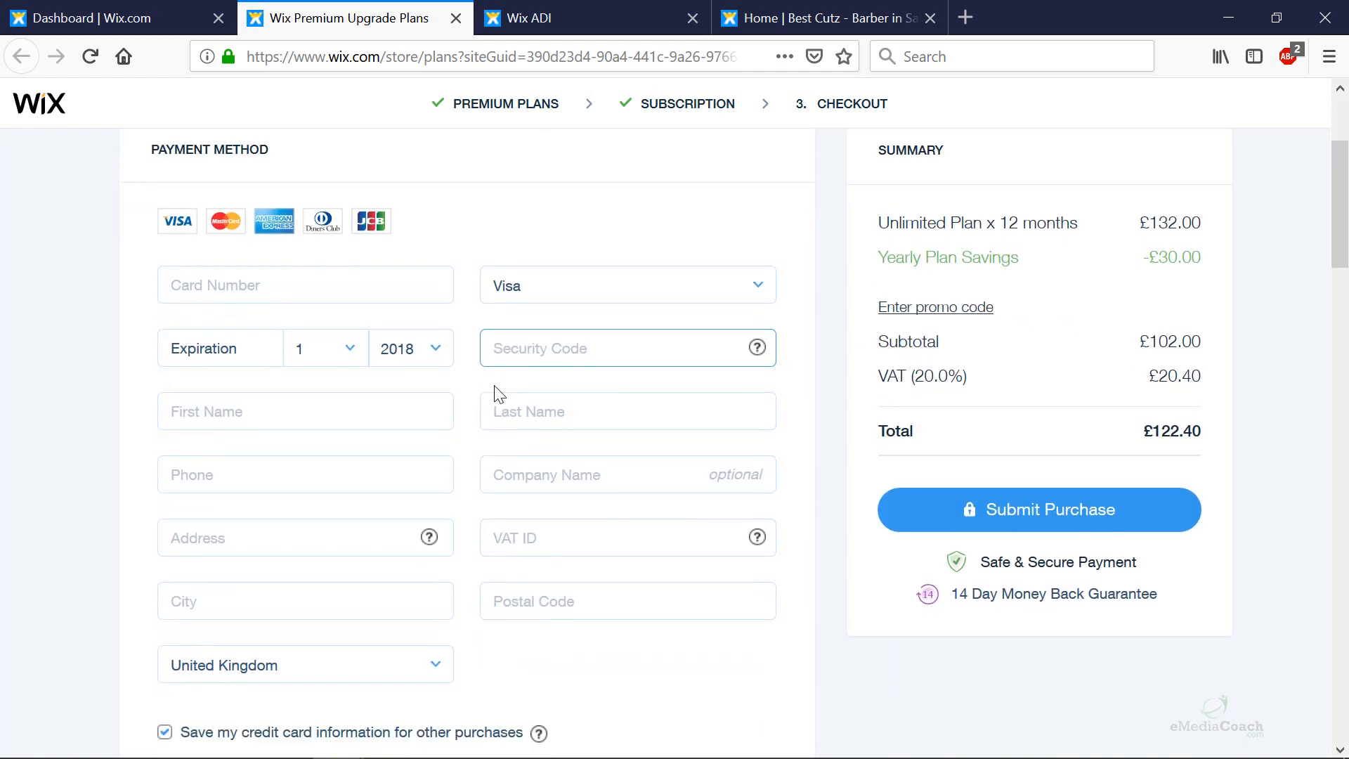
scroll(495, 390, down, 2)
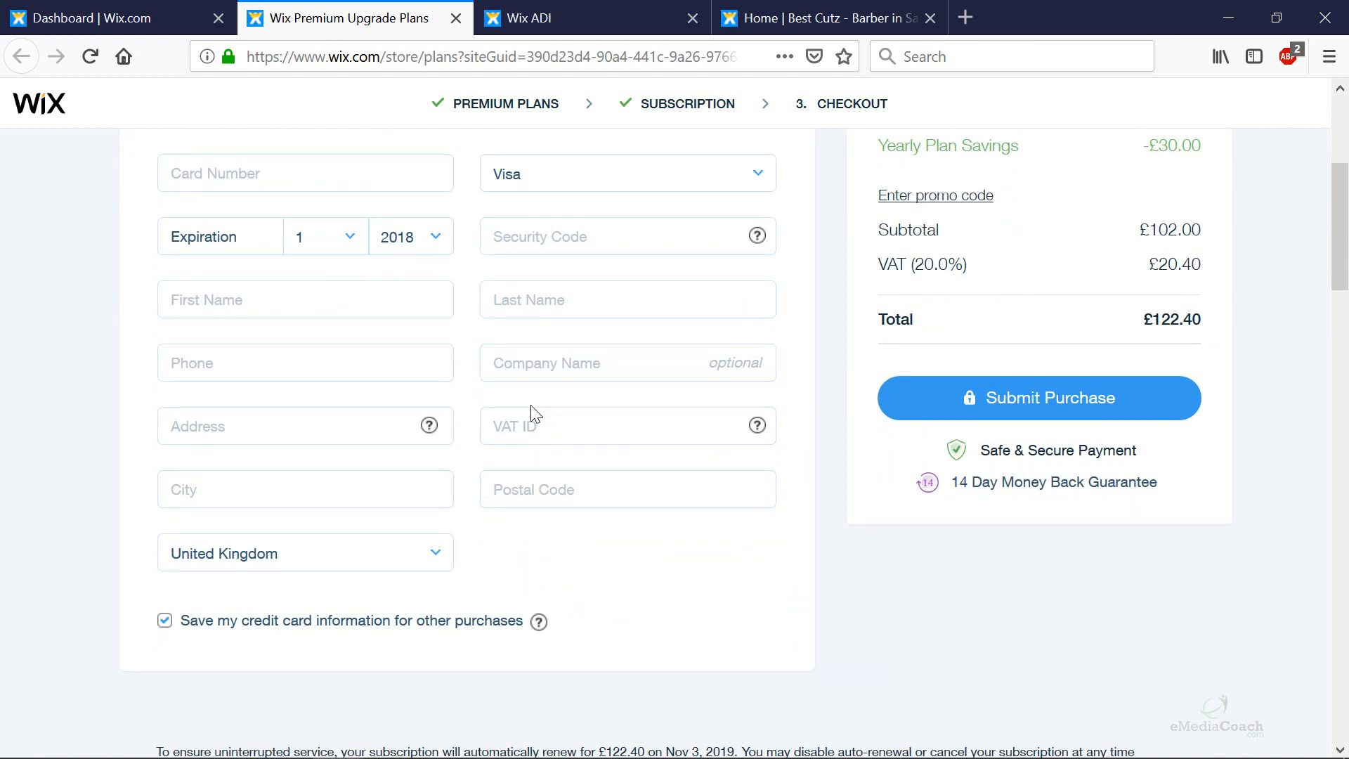
scroll(532, 410, up, 3)
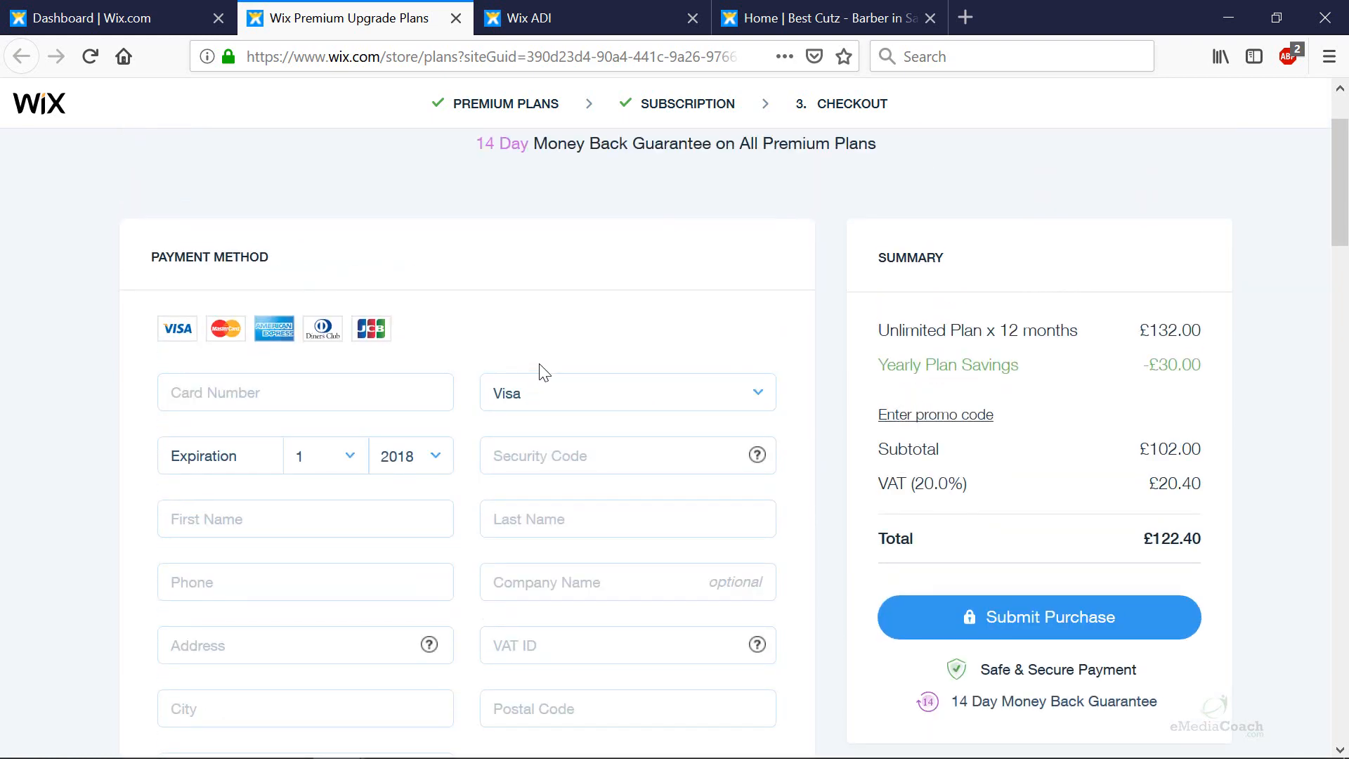
Step: Check the site's free Wix address in the Wix ADI editor, referring back to the Unlimited plan's checkout page
click(555, 22)
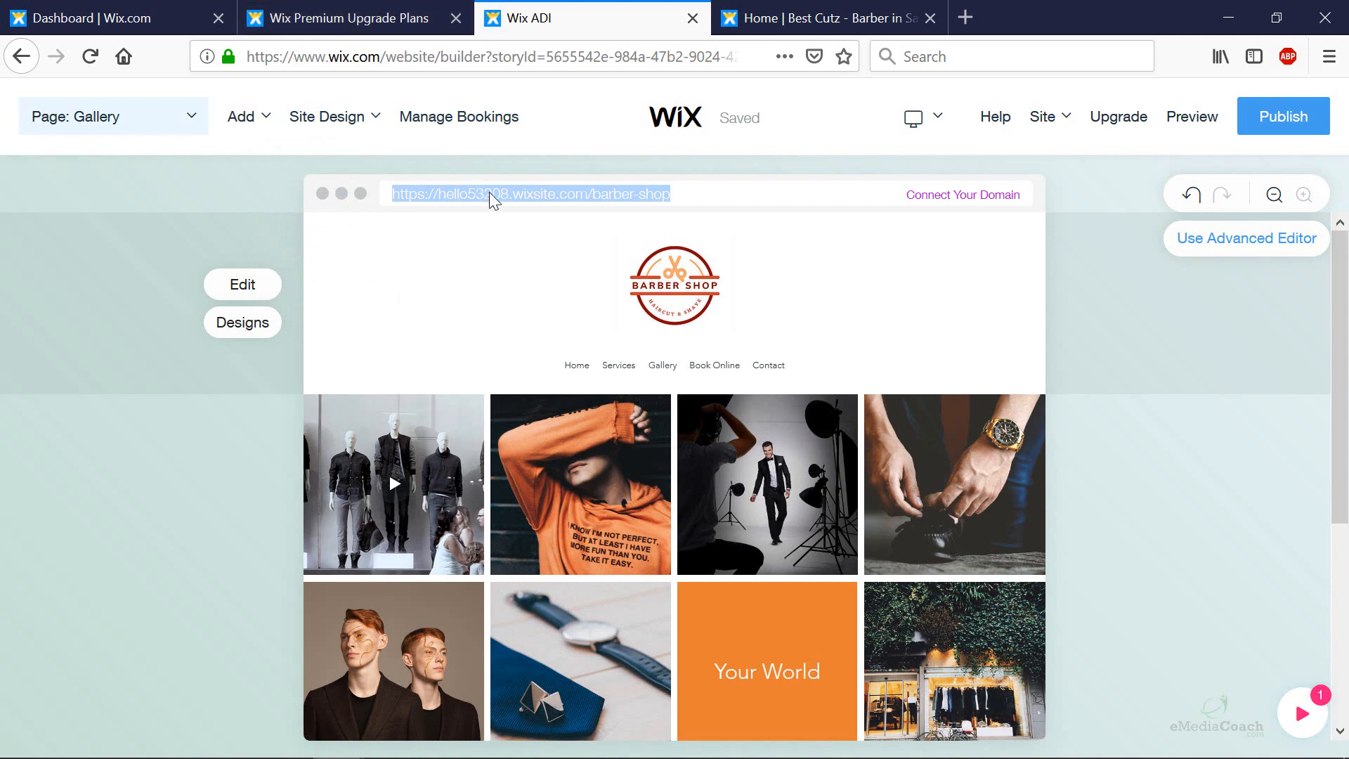
click(386, 29)
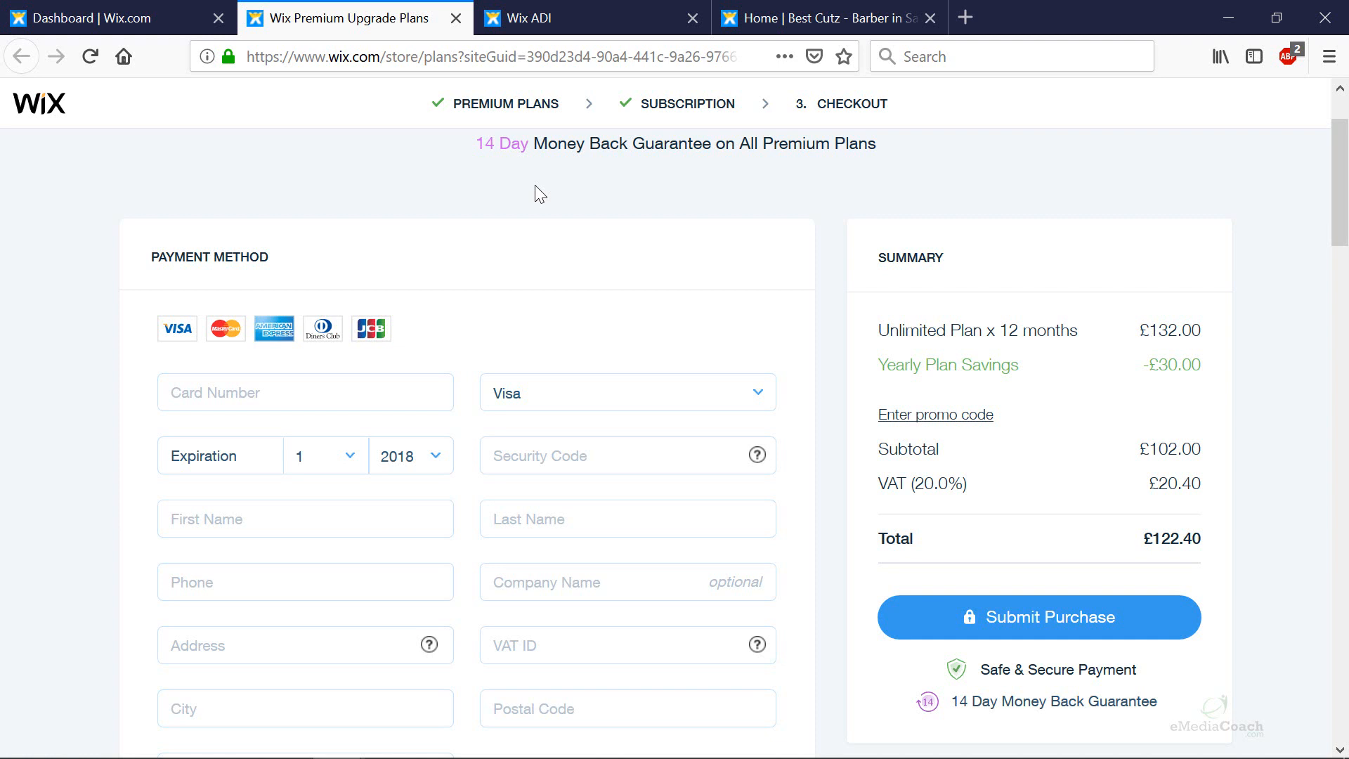
click(619, 21)
click(722, 204)
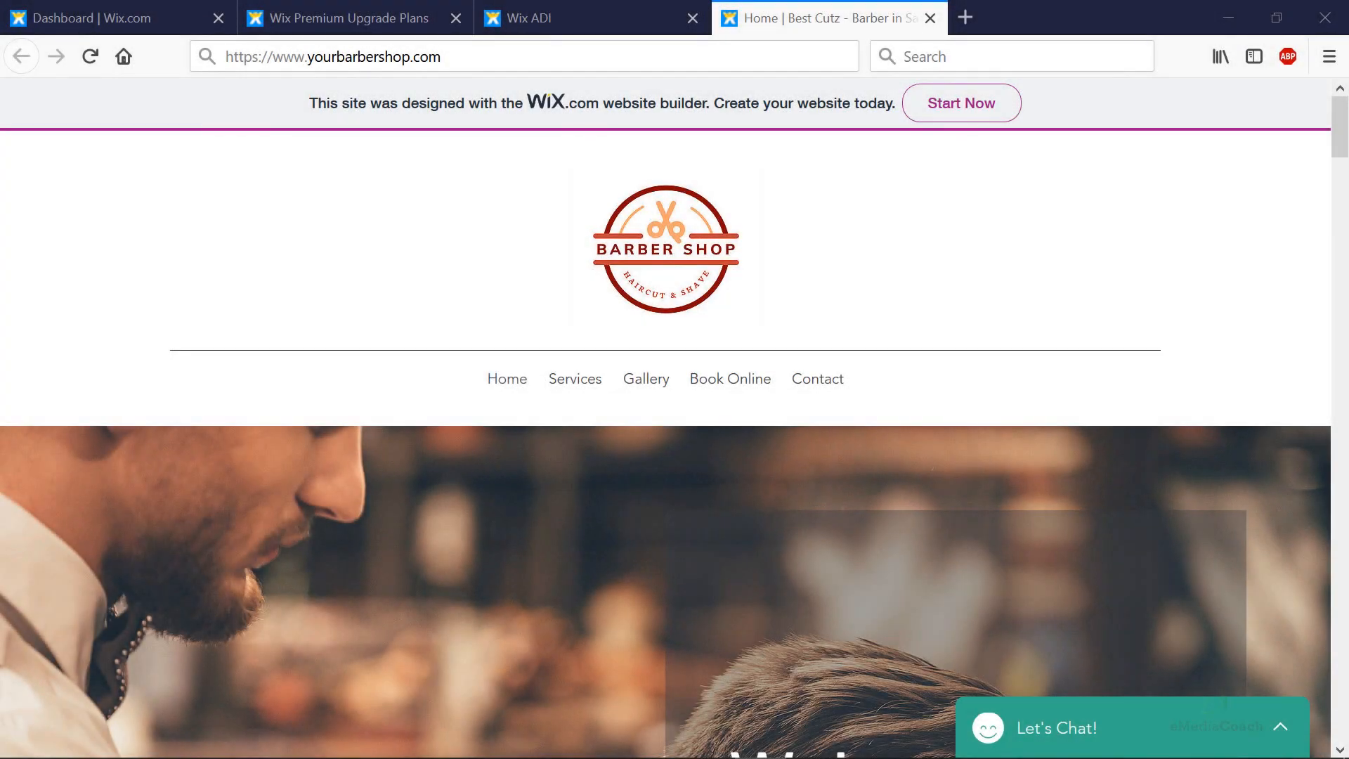
Step: Look over the live barber shop site, including the Contact page's testimonials, contact details, message form and map
drag(1341, 137, 1337, 90)
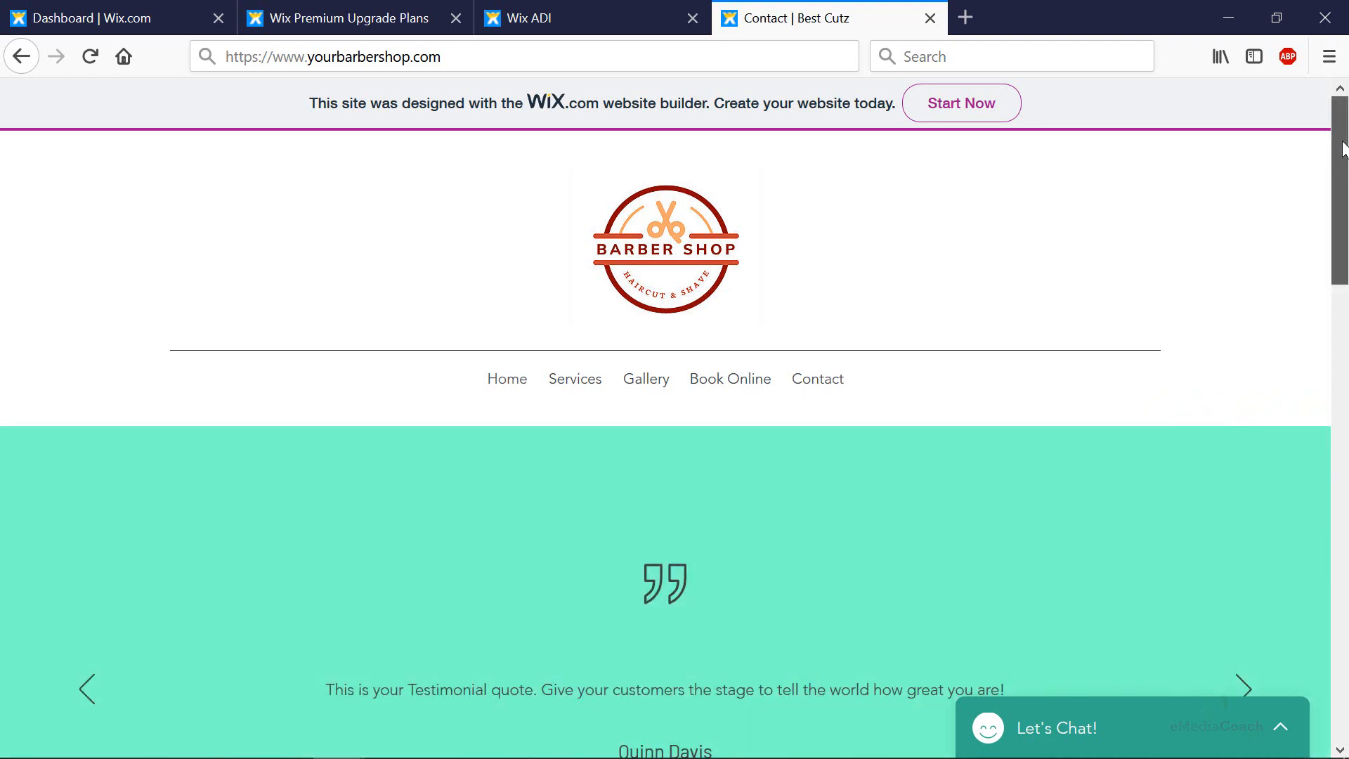
drag(1342, 147, 1342, 107)
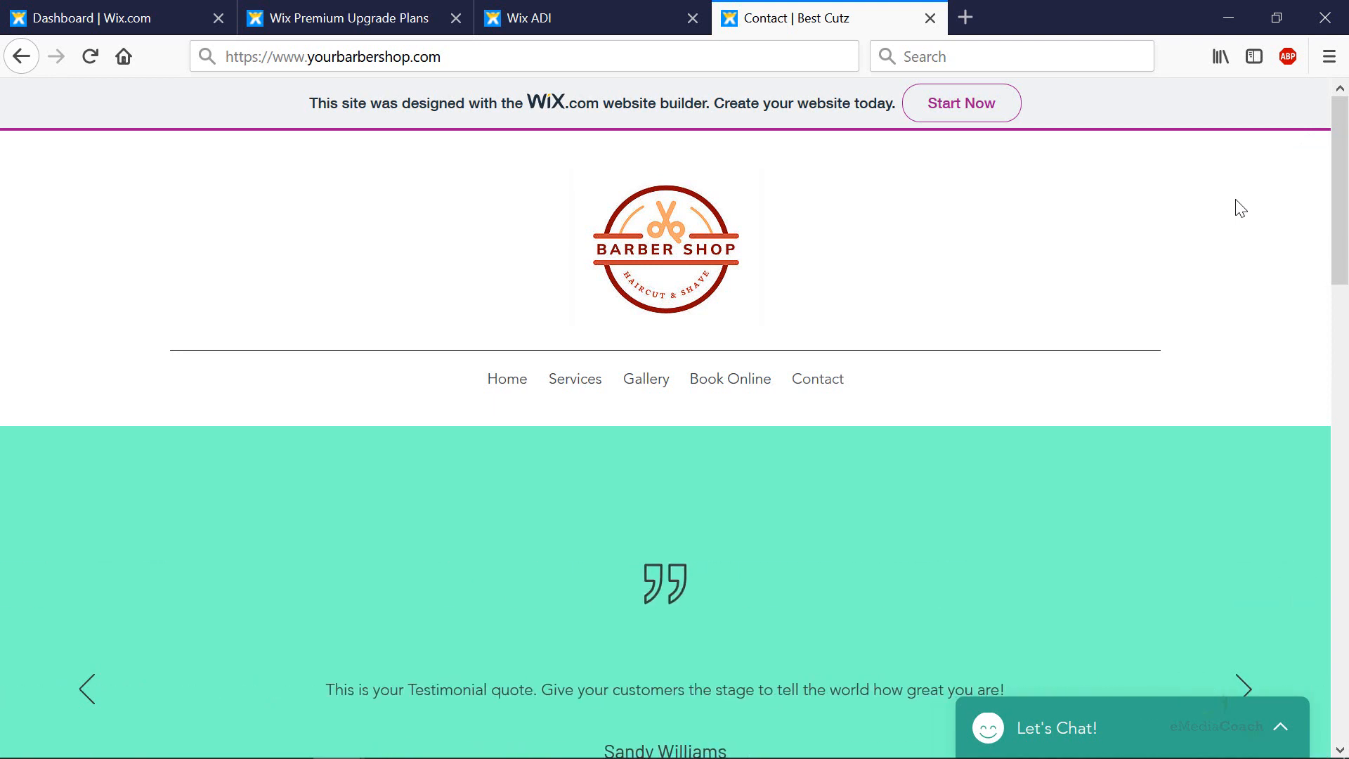
scroll(1241, 208, down, 10)
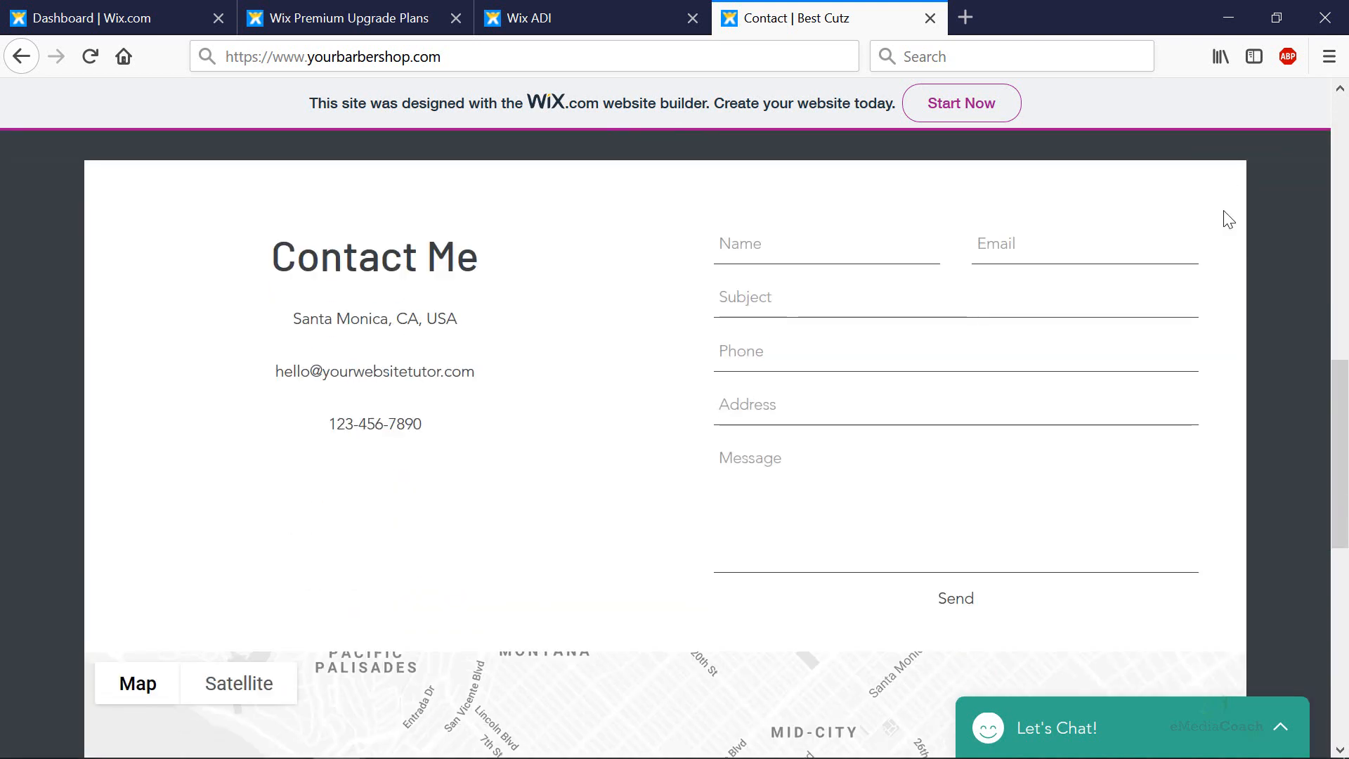
scroll(1236, 418, up, 10)
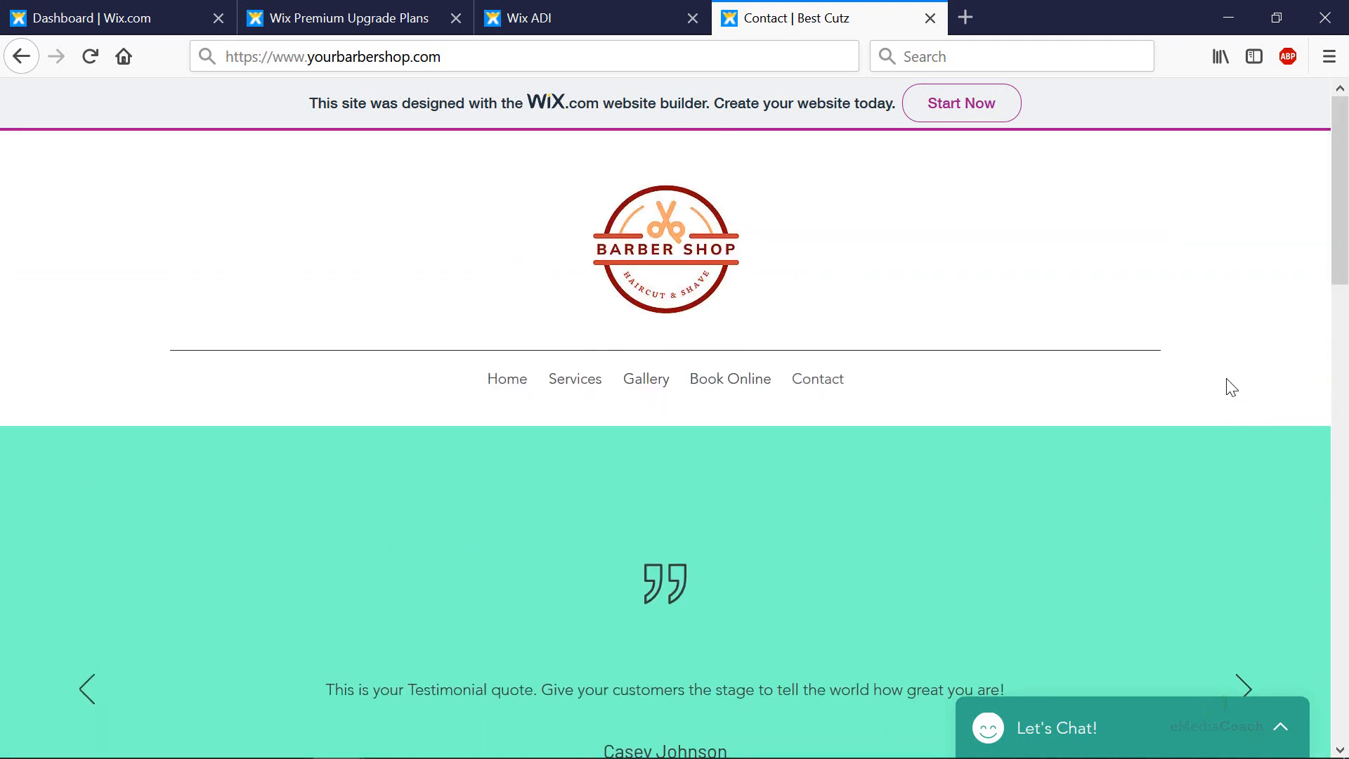